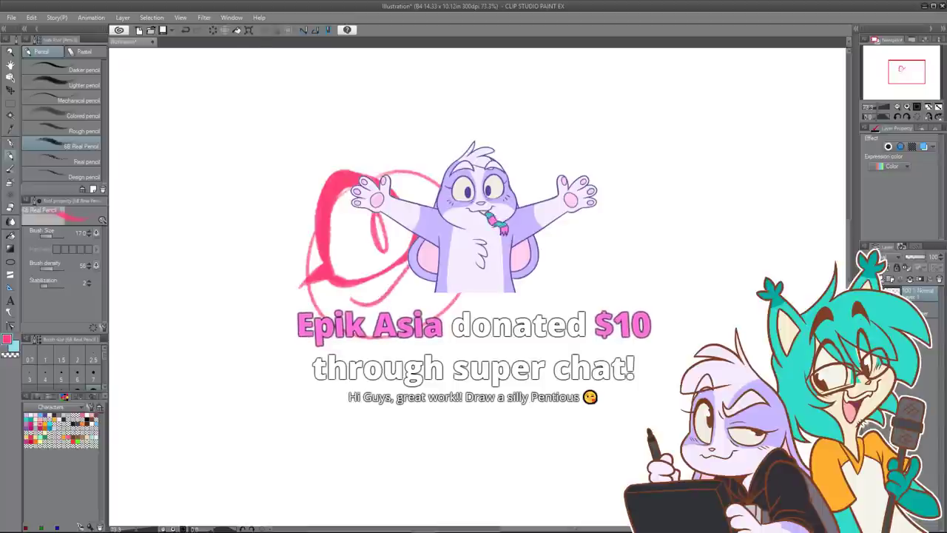
Step: Sketch the inner detail of the slit pupil inside the large eye with the 6B Real Pencil
drag(345, 299, 395, 290)
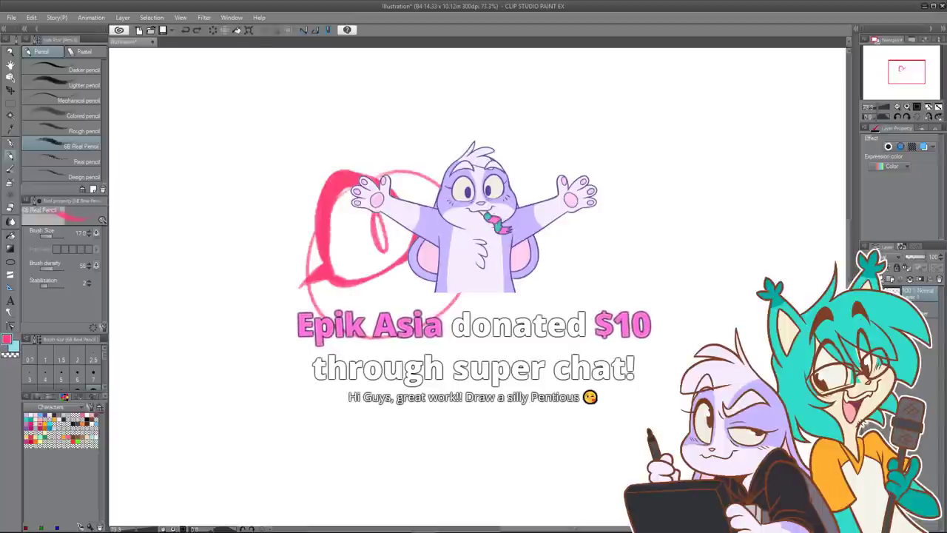
key(e)
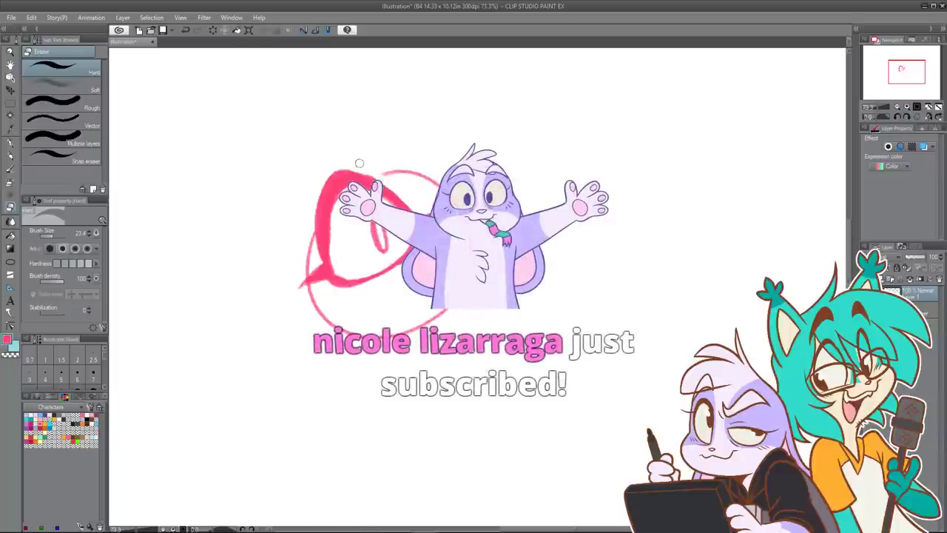
key(p)
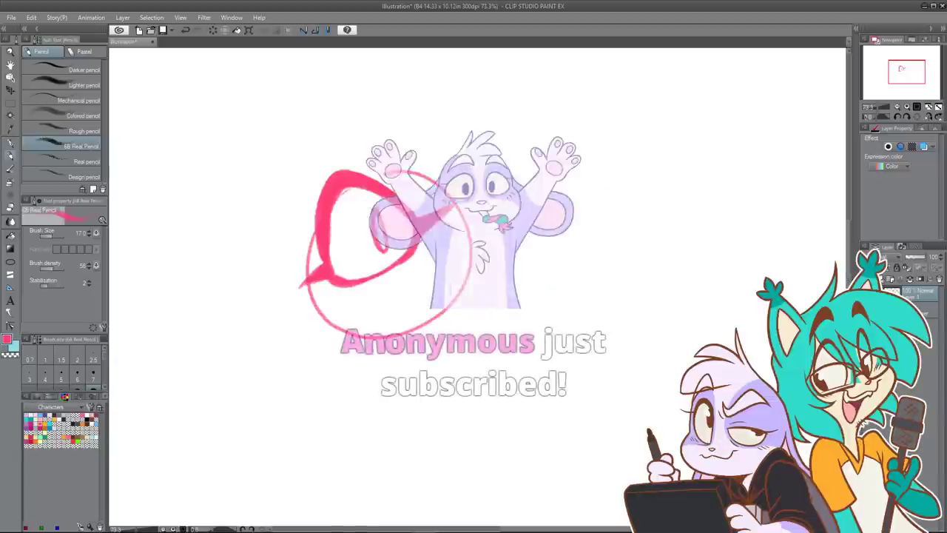
drag(379, 225, 383, 245)
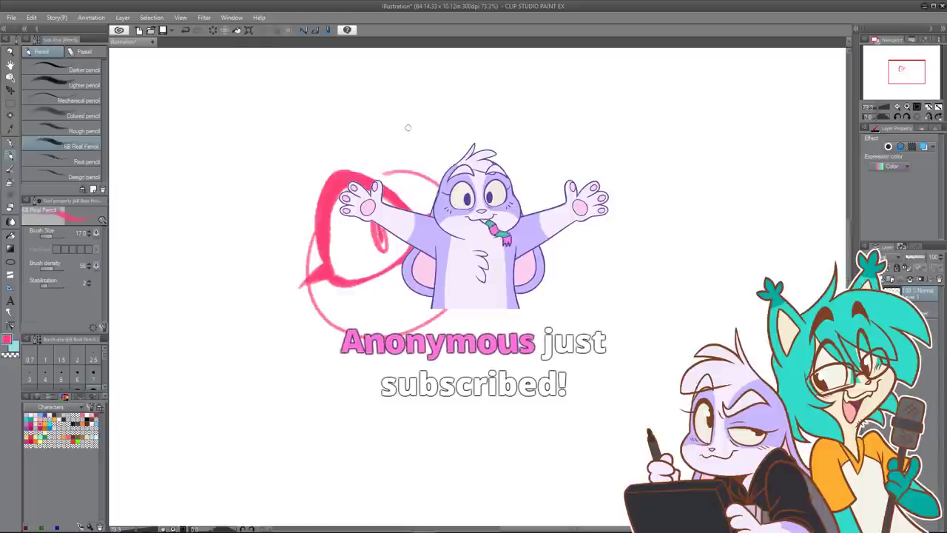
drag(337, 300, 403, 283)
key(ctrl+z)
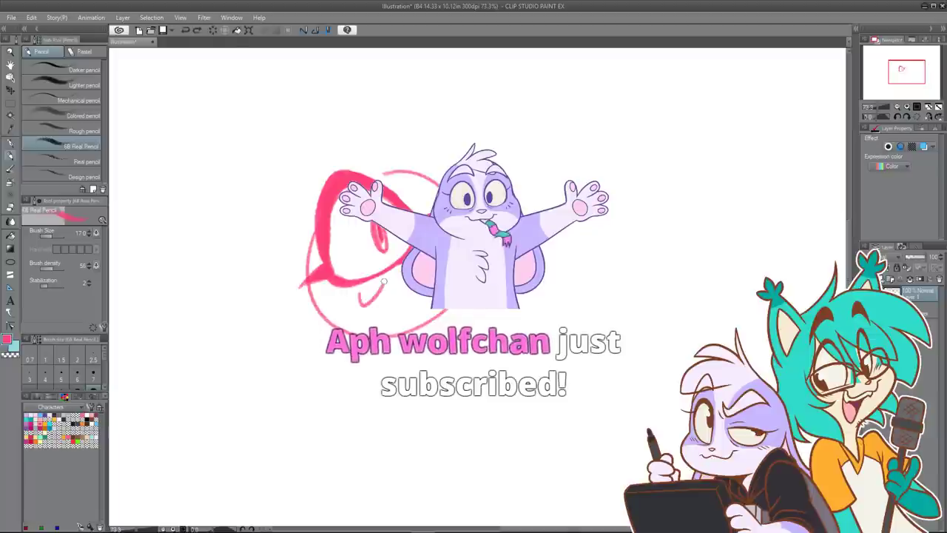
key(ctrl+z)
Step: Thicken the lower outline of the round head and sketch a thin neck with a wrapped collar knot below it
drag(313, 229, 312, 276)
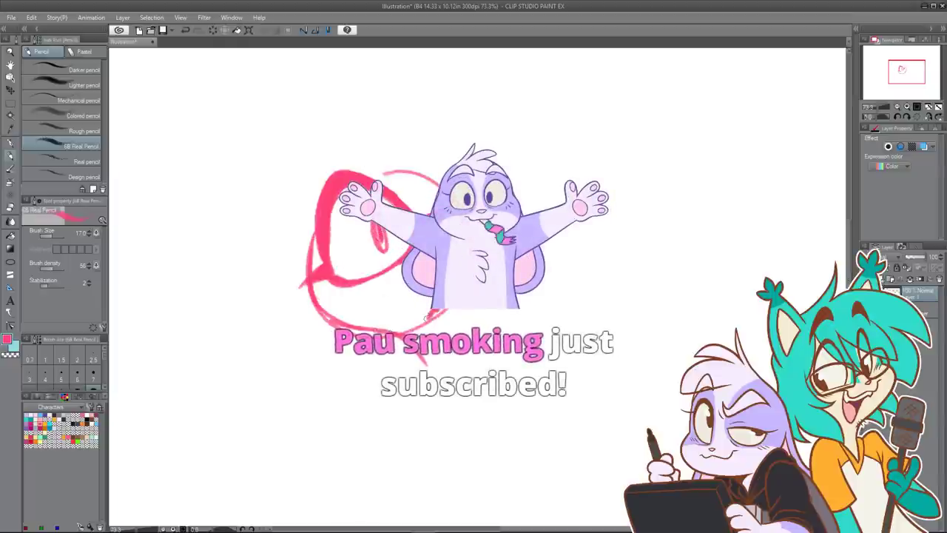
drag(429, 335, 461, 366)
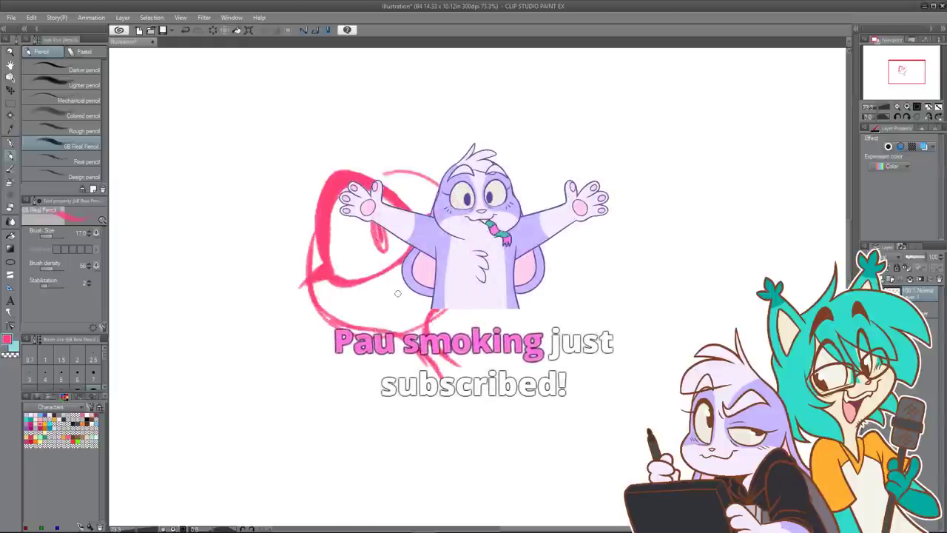
key(ctrl+z)
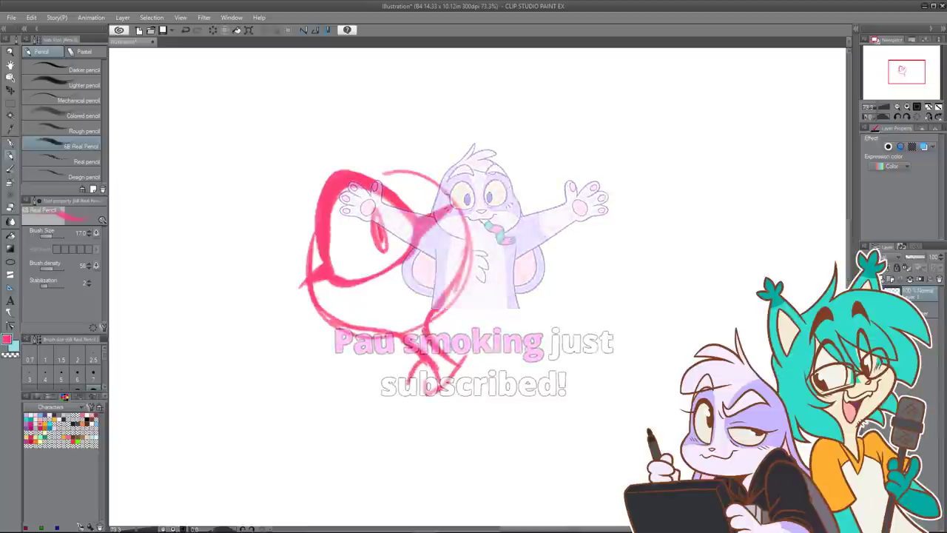
mouse_move(428, 363)
mouse_down()
mouse_move(405, 398)
mouse_move(429, 418)
mouse_move(427, 435)
mouse_move(466, 390)
mouse_up()
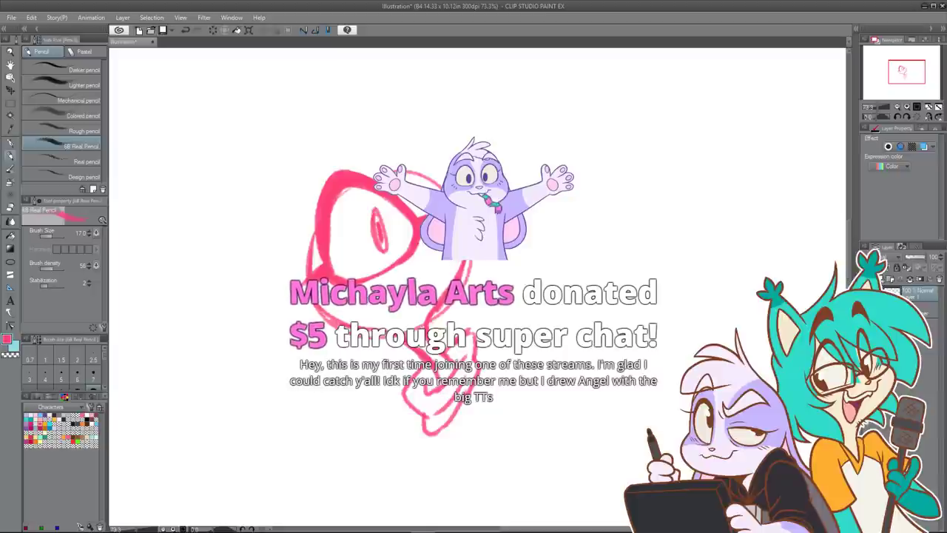
Step: Sketch the pointed hair tufts on the head's left side and the wavy hair outline across the top
drag(511, 265, 539, 318)
mouse_move(349, 291)
mouse_down()
mouse_move(276, 287)
mouse_move(263, 268)
mouse_up()
mouse_move(264, 269)
mouse_down()
mouse_move(339, 282)
mouse_move(244, 240)
mouse_move(228, 199)
mouse_move(296, 245)
mouse_move(246, 177)
mouse_move(244, 155)
mouse_move(305, 238)
mouse_move(309, 96)
mouse_up()
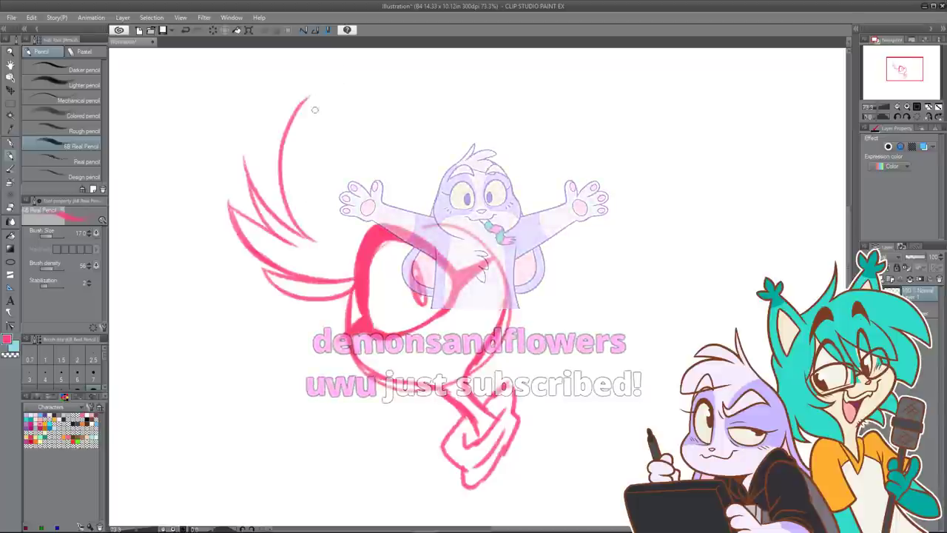
key(ctrl+z)
mouse_move(310, 238)
mouse_down()
mouse_move(264, 128)
mouse_move(345, 155)
mouse_move(451, 142)
mouse_up()
key(ctrl+z)
mouse_move(300, 152)
mouse_down()
mouse_move(438, 150)
mouse_move(455, 201)
mouse_move(450, 126)
mouse_move(477, 187)
mouse_move(456, 202)
mouse_up()
key(ctrl+z)
key(ctrl+z)
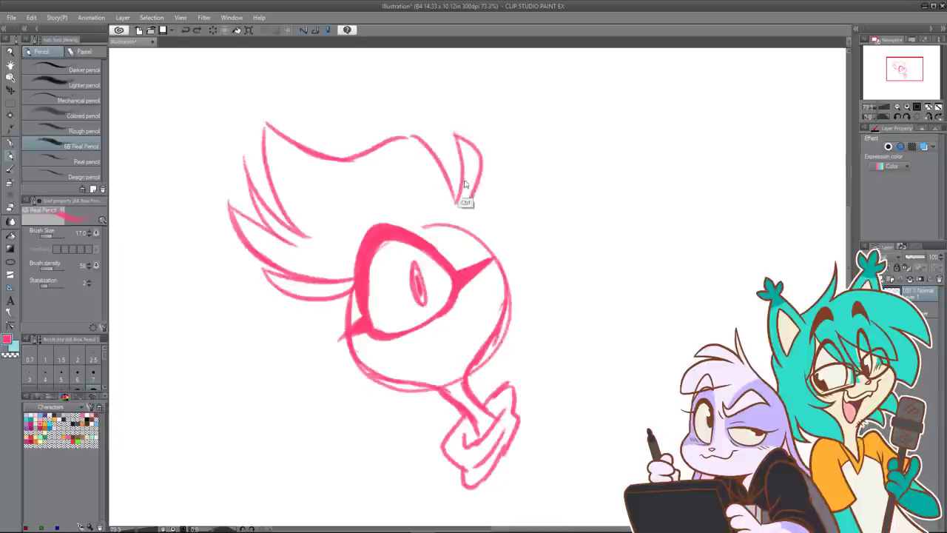
Step: Draw an upright pointed tuft with smaller strands at the top of the hair
drag(455, 133, 455, 198)
mouse_move(455, 131)
mouse_down()
mouse_move(479, 166)
mouse_move(458, 203)
mouse_up()
mouse_move(495, 156)
mouse_down()
mouse_move(463, 205)
mouse_move(466, 178)
mouse_move(518, 210)
mouse_up()
key(ctrl+z)
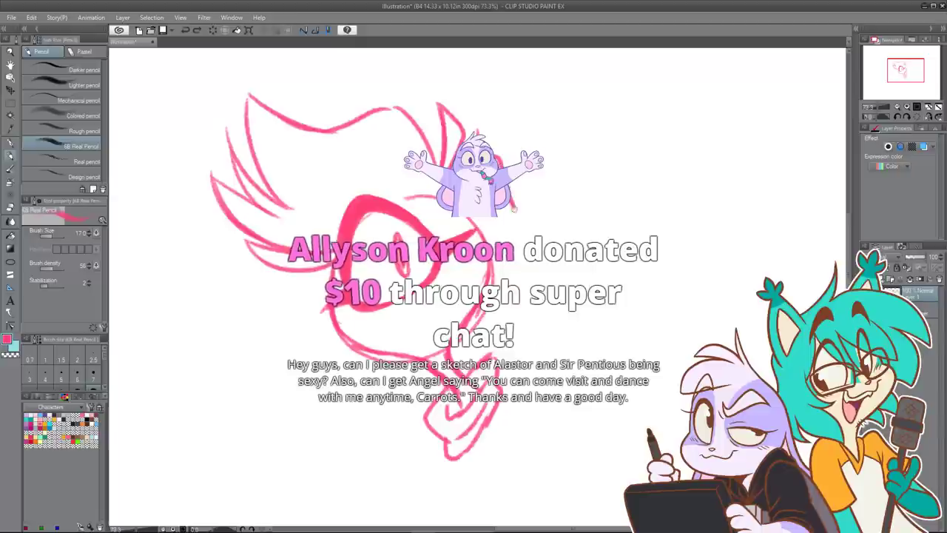
Step: Draw the wavy strand sweeping down the right side of the hair and ending in a curl
drag(499, 157, 548, 183)
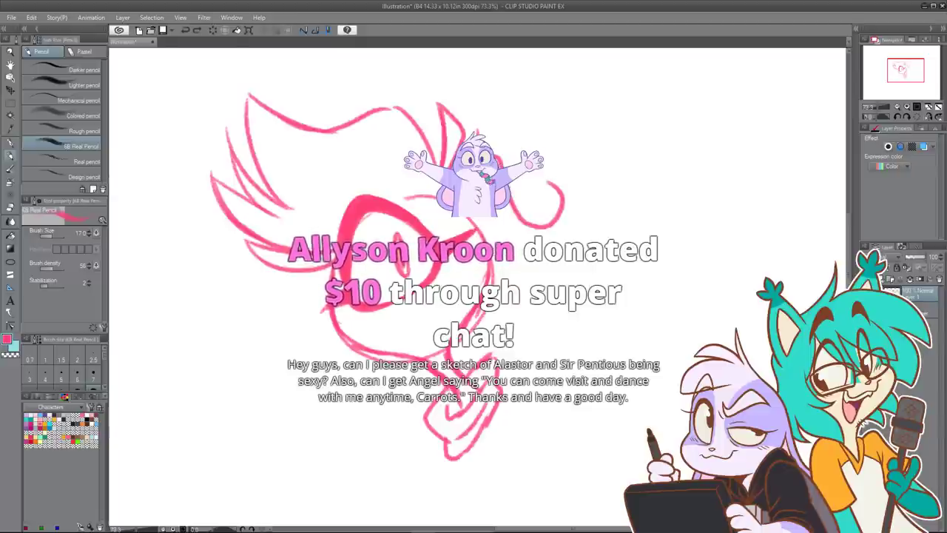
key(ctrl+z)
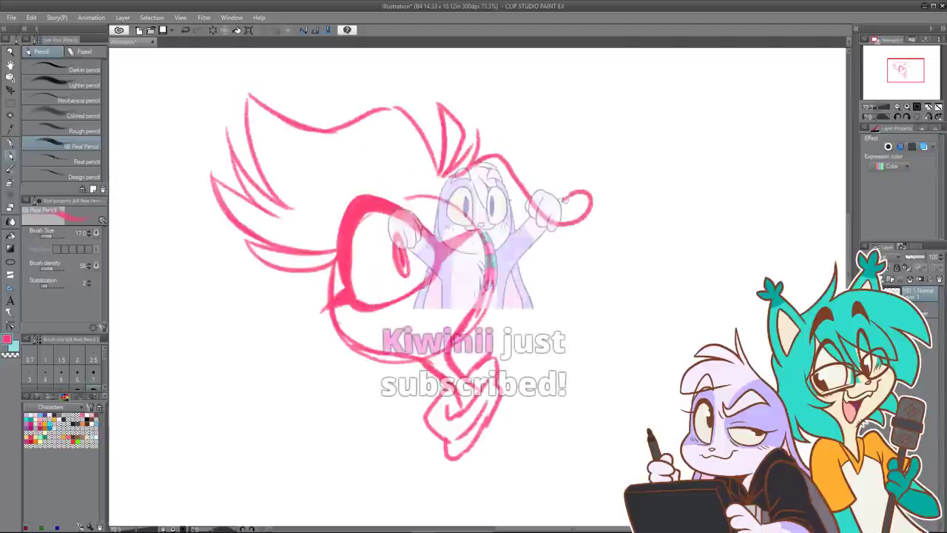
mouse_move(562, 202)
mouse_down()
mouse_move(586, 177)
mouse_move(570, 230)
mouse_up()
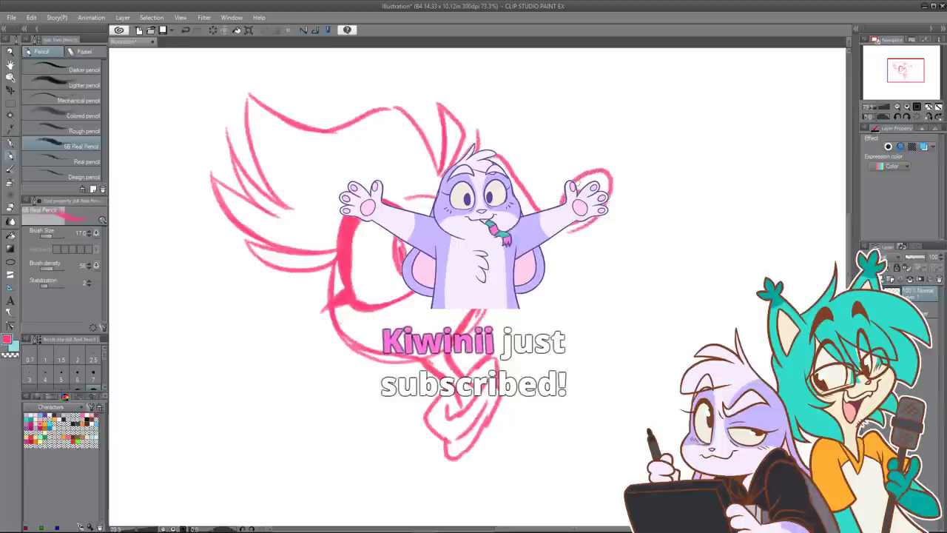
Step: Add layered pointed hair tips below the right-hand curl, with a long curve sweeping back toward the face
drag(613, 217, 587, 232)
drag(622, 212, 546, 273)
key(ctrl+z)
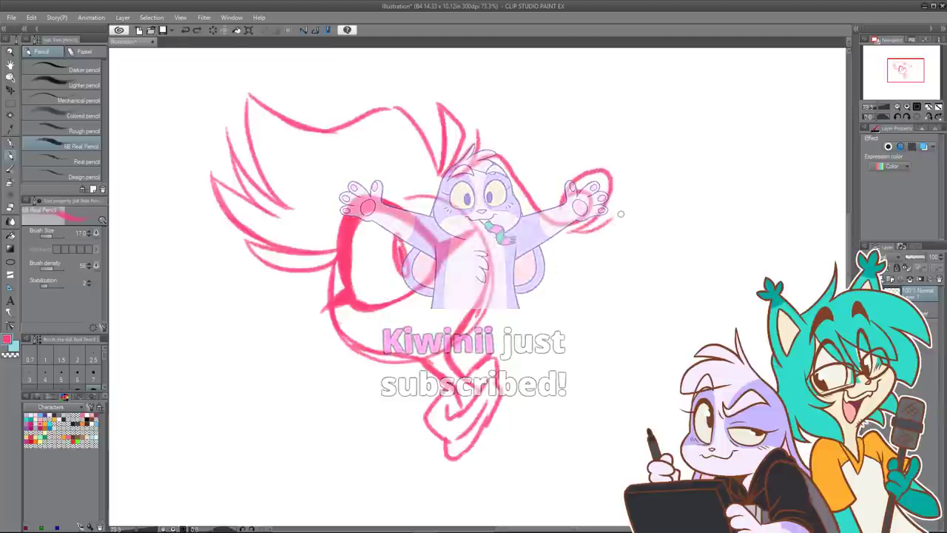
drag(623, 213, 543, 255)
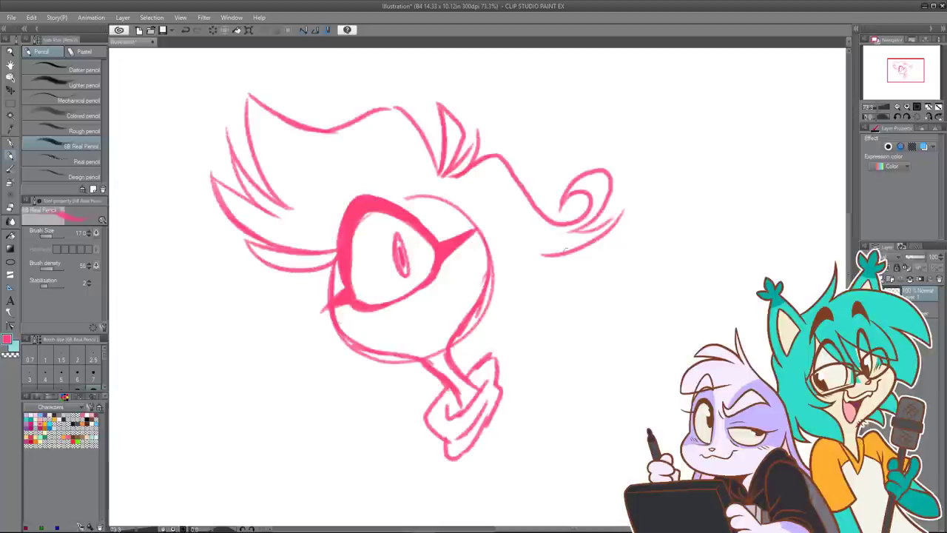
drag(607, 244, 524, 319)
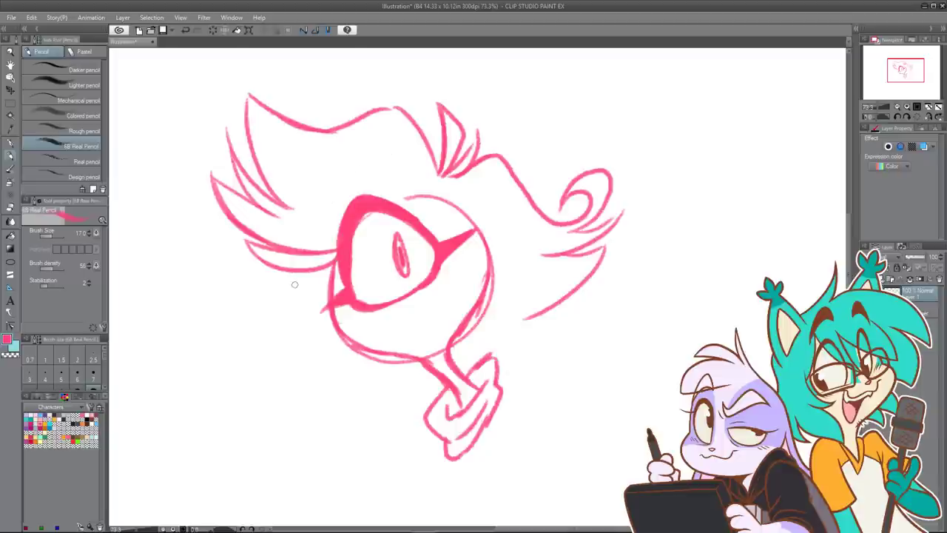
Step: Sketch a short hair strand beside the left corner of the eye
mouse_move(297, 275)
mouse_down()
mouse_move(303, 303)
mouse_move(273, 297)
mouse_up()
drag(273, 298, 312, 316)
key(ctrl+z)
key(ctrl+z)
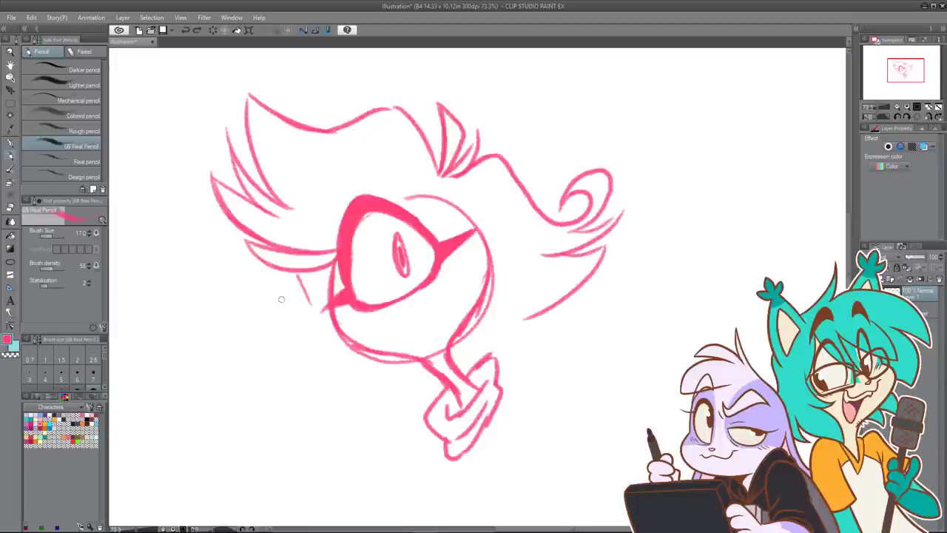
mouse_move(301, 286)
mouse_down()
mouse_move(310, 304)
mouse_move(271, 299)
mouse_move(311, 317)
mouse_up()
key(ctrl+z)
mouse_move(262, 296)
mouse_down()
mouse_move(299, 316)
mouse_move(314, 309)
mouse_move(237, 313)
mouse_move(257, 325)
mouse_up()
key(ctrl+z)
key(ctrl+z)
key(ctrl+z)
Step: Sketch small tufts and a large curled lock at the lower left, extending the jagged hair edge beneath the chin
mouse_move(265, 289)
mouse_down()
mouse_move(300, 311)
mouse_move(247, 315)
mouse_move(310, 316)
mouse_move(284, 349)
mouse_move(210, 312)
mouse_move(224, 293)
mouse_move(198, 331)
mouse_move(218, 358)
mouse_move(312, 353)
mouse_up()
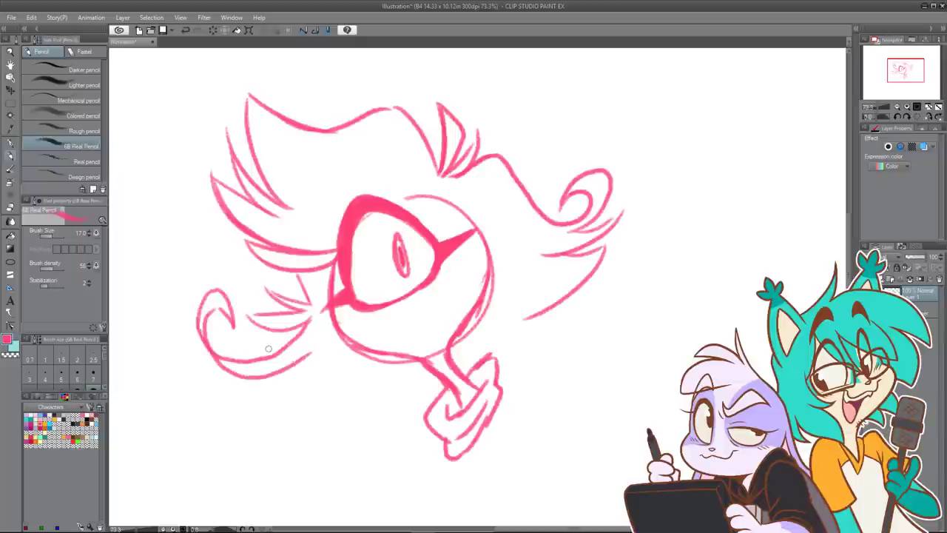
key(ctrl+z)
mouse_move(213, 357)
mouse_down()
mouse_move(314, 360)
mouse_move(272, 382)
mouse_move(332, 366)
mouse_move(310, 393)
mouse_up()
mouse_move(311, 394)
mouse_down()
mouse_move(371, 397)
mouse_move(385, 365)
mouse_up()
mouse_move(386, 366)
mouse_down()
mouse_move(385, 396)
mouse_move(398, 364)
mouse_move(399, 392)
mouse_up()
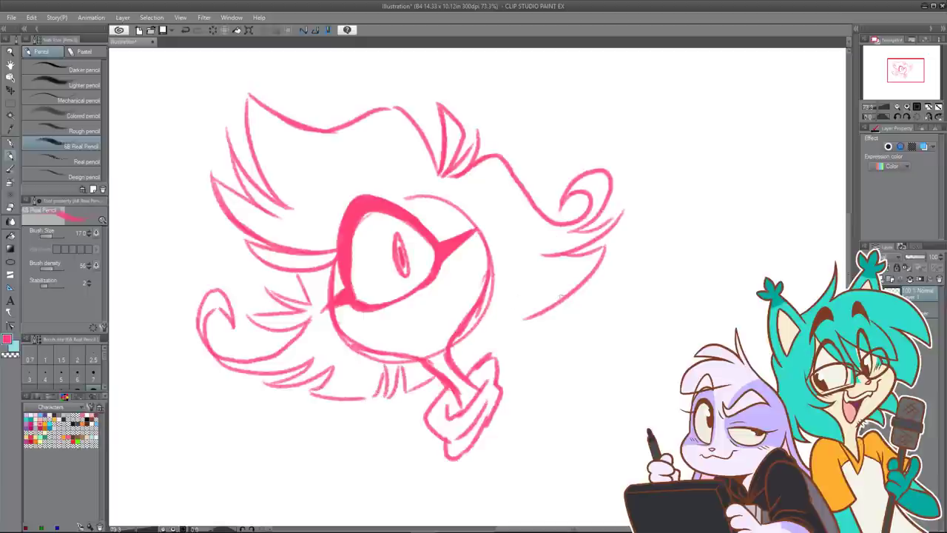
mouse_move(530, 318)
mouse_down()
mouse_move(501, 316)
mouse_move(540, 338)
mouse_up()
drag(541, 340, 484, 330)
key(ctrl+z)
key(ctrl+z)
key(ctrl+z)
key(ctrl+z)
Step: Redraw the lower right hair edge back to the face and add pointed tufts beside the neck
mouse_move(606, 249)
mouse_down()
mouse_move(524, 319)
mouse_move(492, 309)
mouse_move(539, 332)
mouse_move(479, 320)
mouse_up()
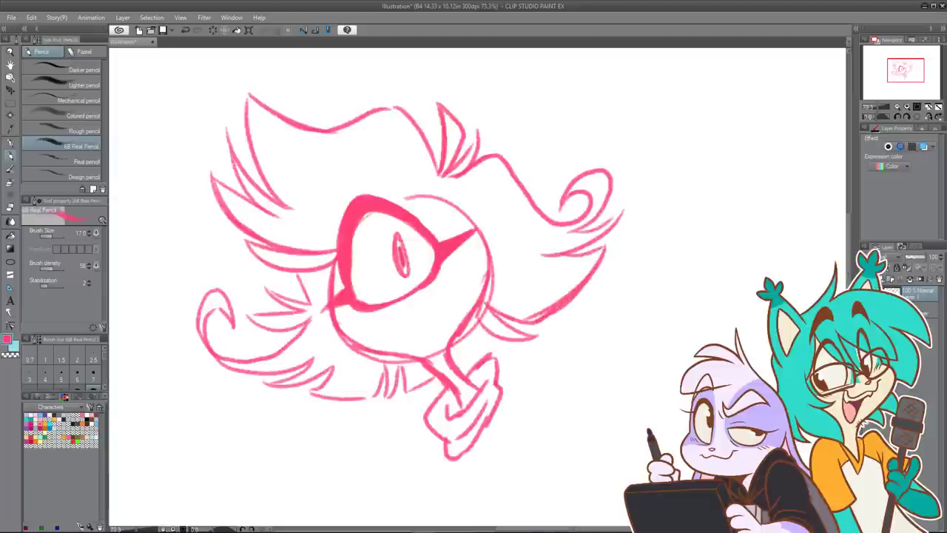
mouse_move(510, 352)
mouse_down()
mouse_move(469, 331)
mouse_move(480, 350)
mouse_move(462, 367)
mouse_up()
drag(483, 353, 458, 373)
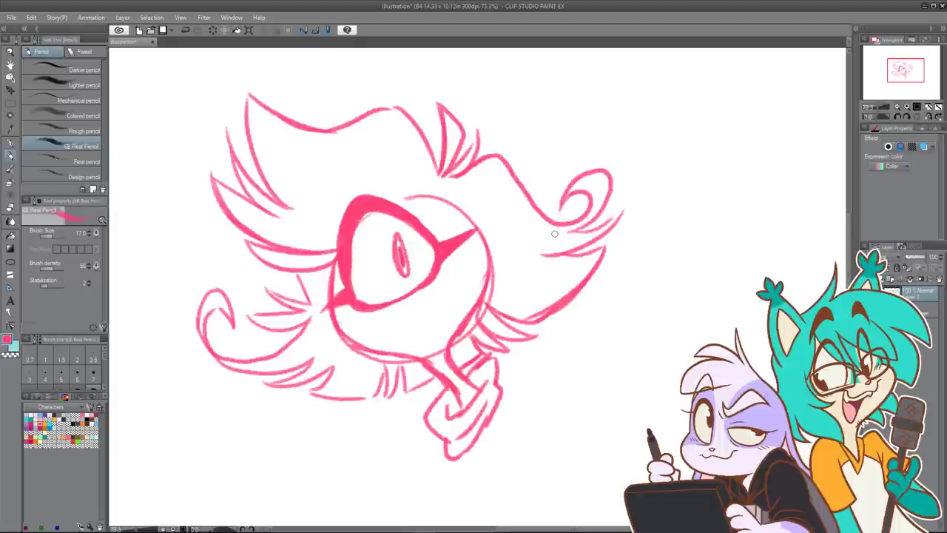
Step: Draw the head's upper edge and the curve beside the cheek, undoing the trial hair strands on the right
mouse_move(394, 201)
mouse_down()
mouse_move(449, 203)
mouse_move(479, 292)
mouse_move(518, 304)
mouse_up()
drag(474, 250, 516, 303)
mouse_move(492, 272)
mouse_down()
mouse_move(557, 282)
mouse_move(508, 259)
mouse_up()
drag(508, 259, 573, 266)
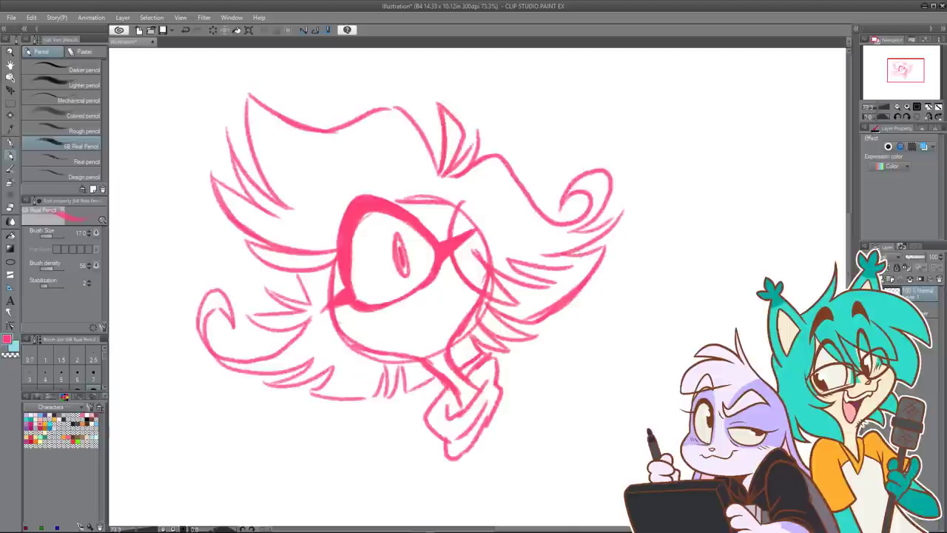
key(ctrl+z)
key(ctrl+z)
key(ctrl+z)
key(ctrl+z)
key(ctrl+z)
key(ctrl+z)
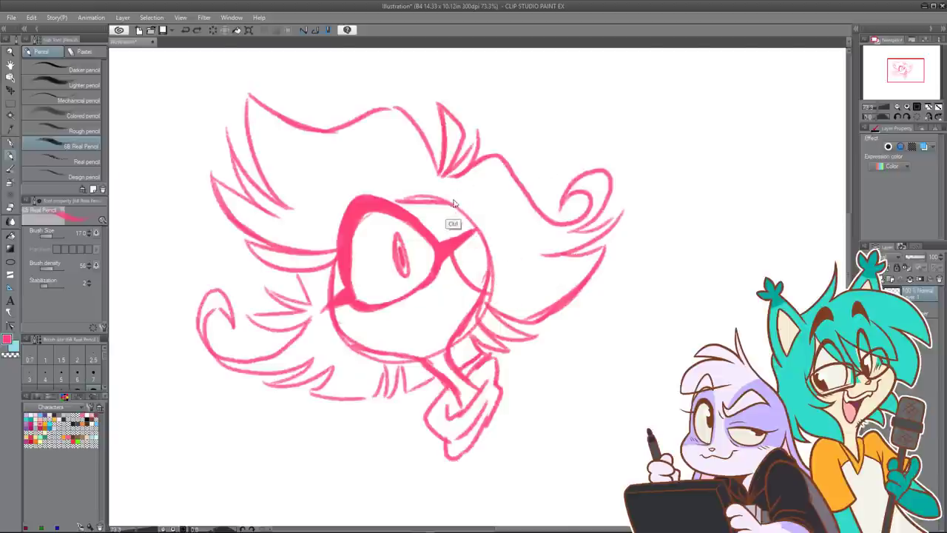
Step: Redraw the hairline down the right side of the face and add inner pointed strands in the right hair
drag(449, 201, 481, 294)
mouse_move(483, 247)
mouse_down()
mouse_move(513, 302)
mouse_move(558, 289)
mouse_up()
drag(505, 268, 595, 259)
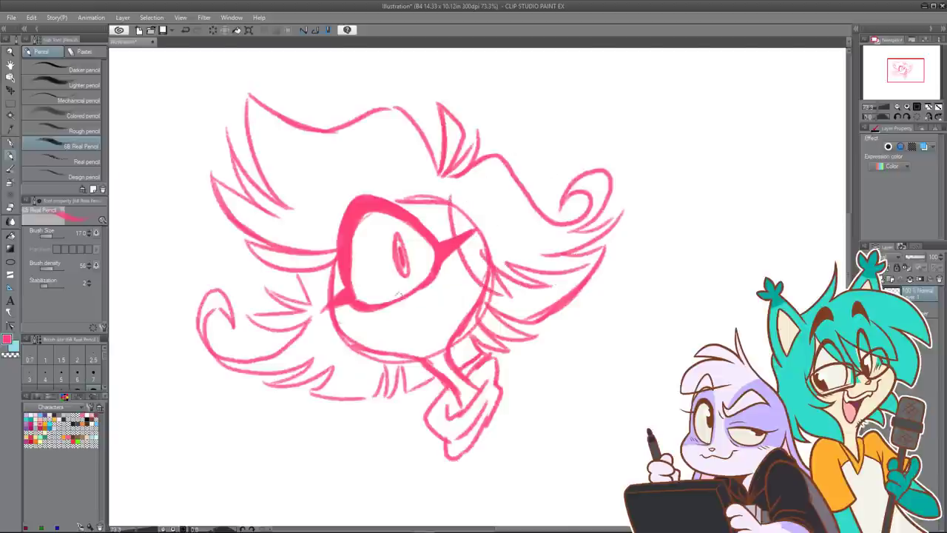
Step: Sketch a small smiling mouth with its tongue out below the eye and an arched eyebrow above it
mouse_move(378, 319)
mouse_down()
mouse_move(392, 326)
mouse_move(415, 303)
mouse_move(390, 342)
mouse_move(419, 304)
mouse_up()
key(ctrl+z)
key(ctrl+z)
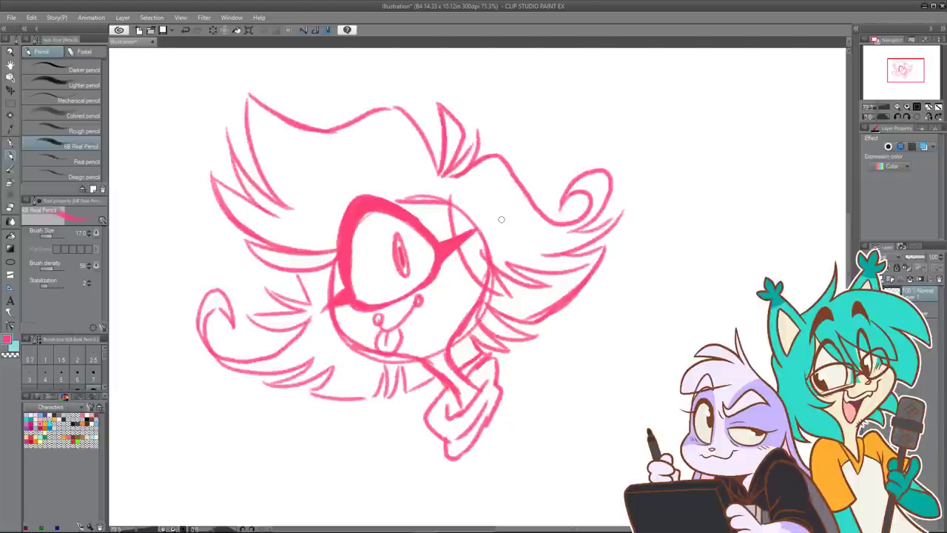
drag(330, 170, 390, 189)
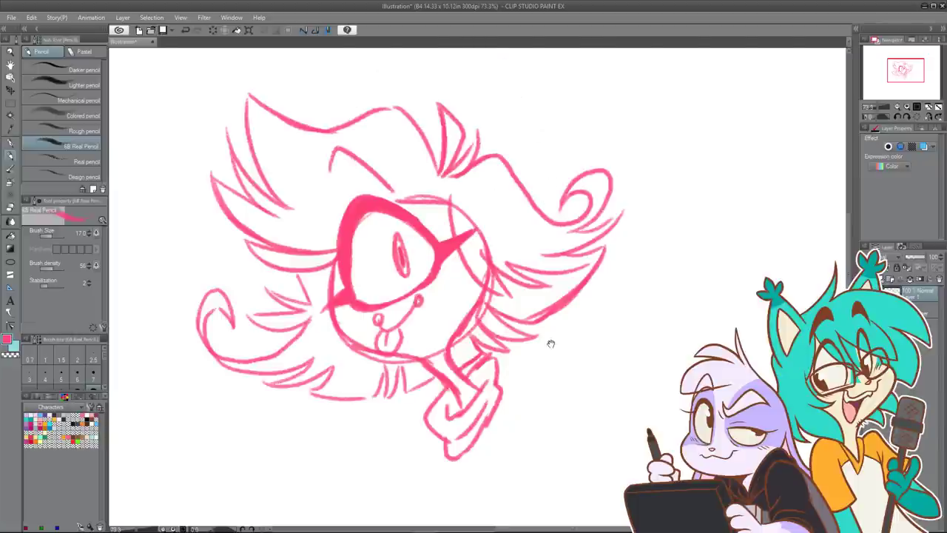
Step: Sketch a bow with a folded loop and a pointed tail attached to the right side of the neck knot
drag(549, 341, 548, 289)
mouse_move(483, 324)
mouse_down()
mouse_move(539, 290)
mouse_move(550, 314)
mouse_move(566, 291)
mouse_move(574, 296)
mouse_move(489, 349)
mouse_move(511, 316)
mouse_move(535, 323)
mouse_move(517, 320)
mouse_move(548, 334)
mouse_move(496, 339)
mouse_move(525, 396)
mouse_move(549, 372)
mouse_up()
key(ctrl+z)
key(ctrl+z)
key(ctrl+z)
drag(491, 364, 541, 371)
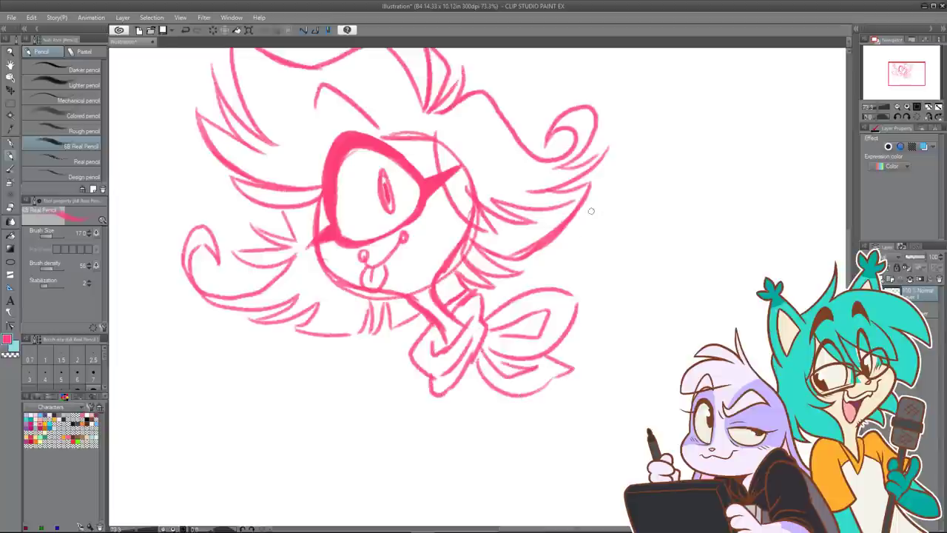
Step: Erase the leftover circle construction lines along the chin, neck and right side of the face with the hard eraser
key(e)
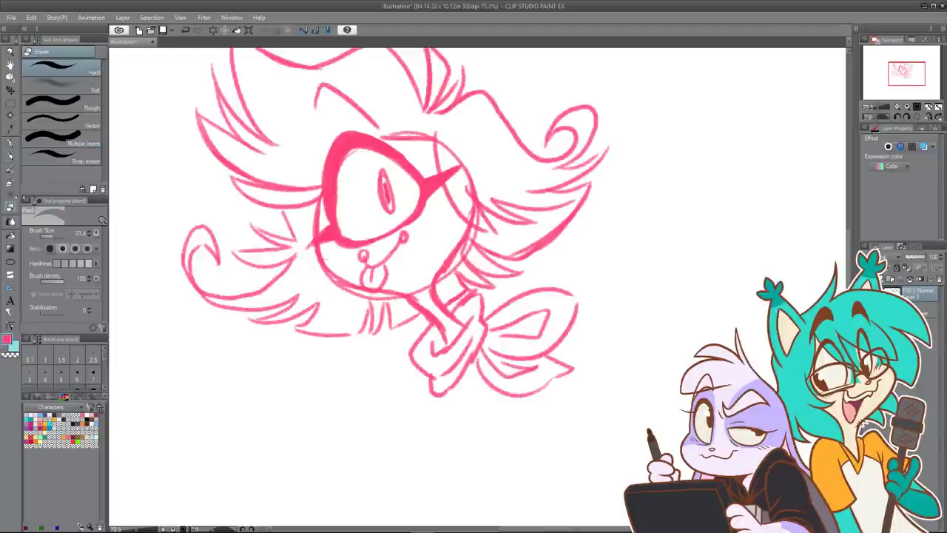
drag(326, 277, 392, 301)
key(ctrl+z)
drag(323, 269, 445, 326)
drag(415, 293, 422, 298)
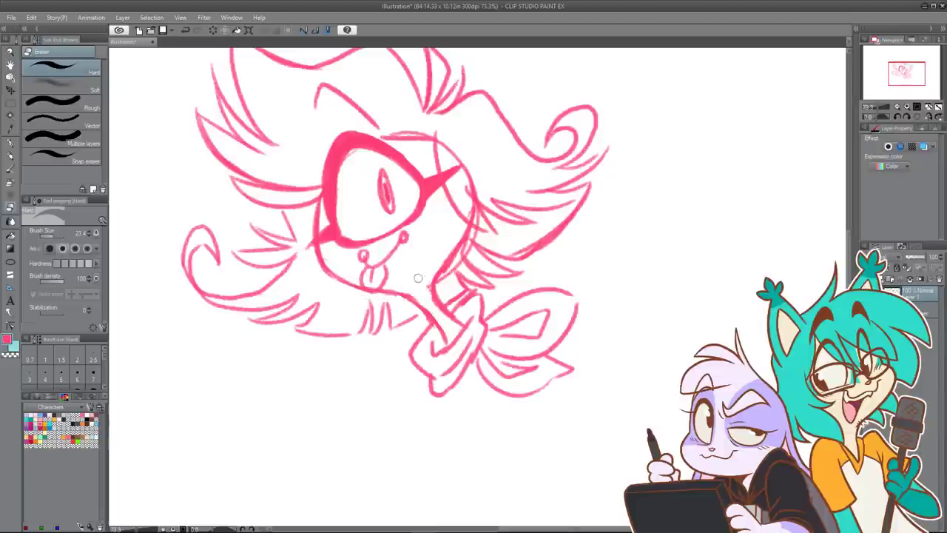
mouse_move(508, 179)
mouse_down()
mouse_move(505, 261)
mouse_move(480, 304)
mouse_up()
drag(461, 254, 464, 262)
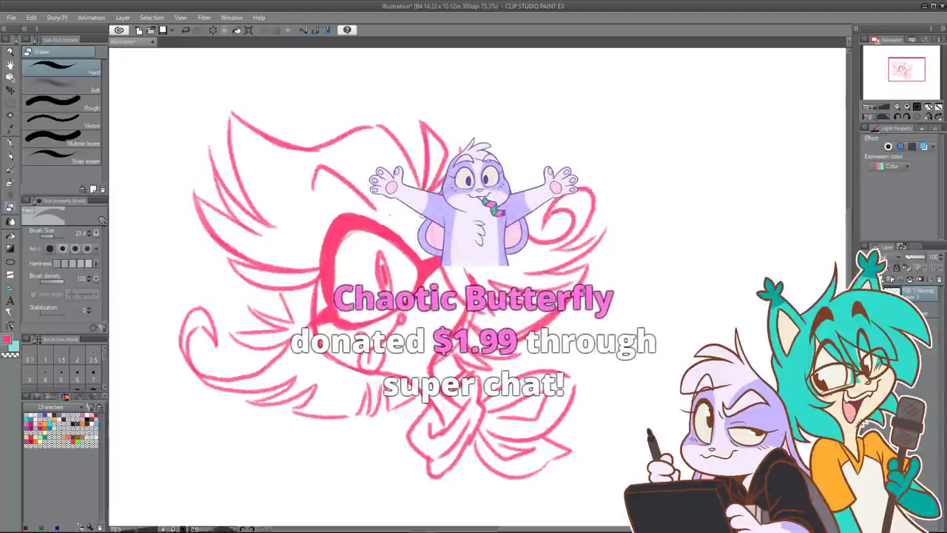
Step: Redraw the line from the top of the eye to the right hairline with the 6B Real Pencil
click(11, 161)
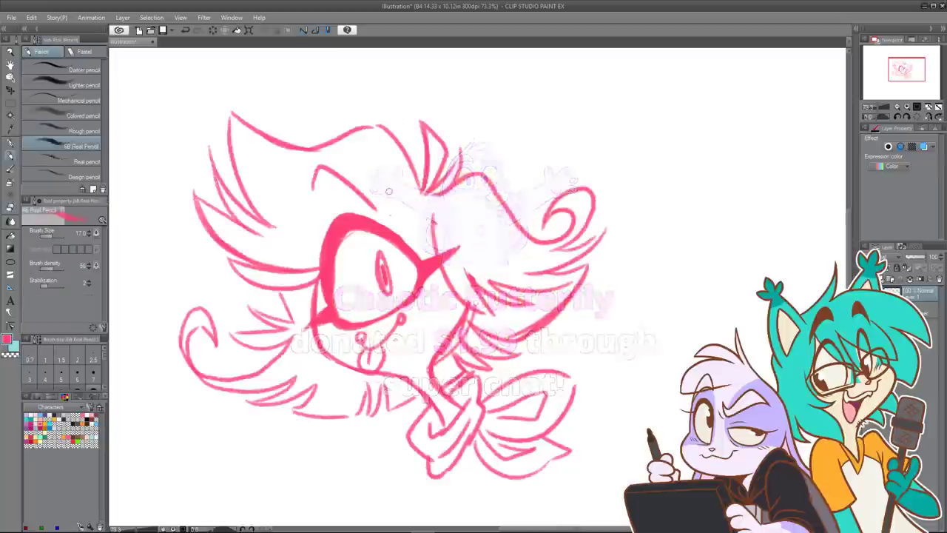
key(ctrl+z)
drag(376, 221, 432, 227)
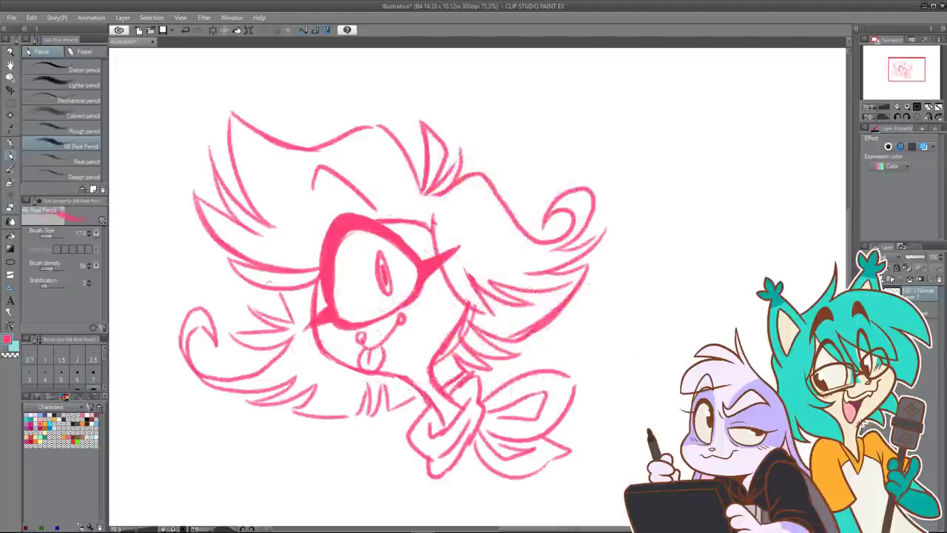
Step: Rework the small hair tufts left of the face with longer, tapered strokes
drag(287, 317, 293, 324)
drag(237, 296, 286, 322)
key(ctrl+z)
drag(240, 300, 285, 324)
drag(240, 303, 284, 326)
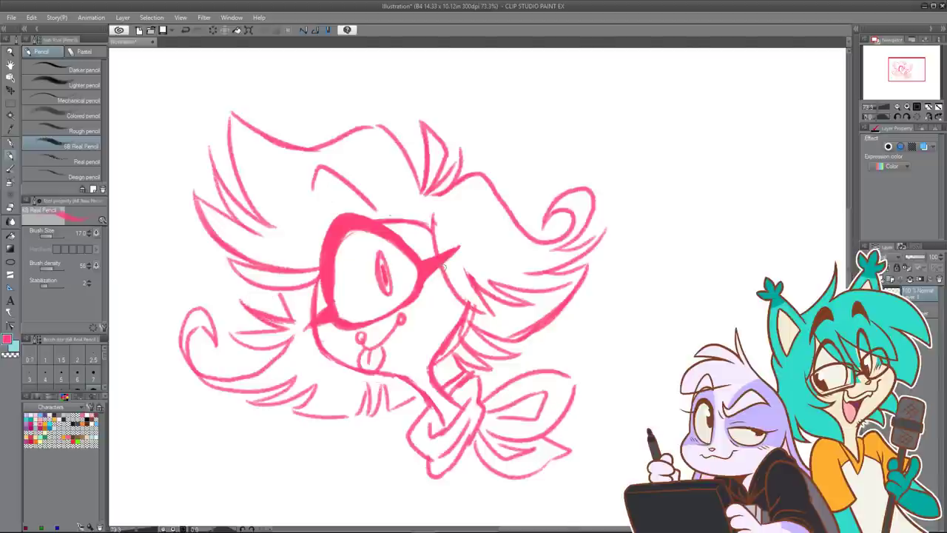
Step: Cut short notches across the thick upper eyelid band with the hard eraser to suggest separate lashes
click(10, 206)
key(ctrl+z)
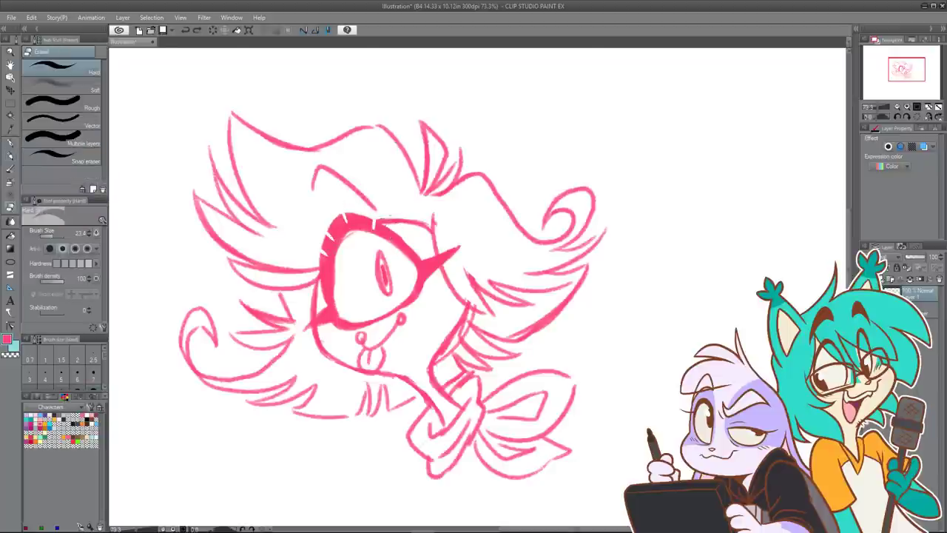
drag(399, 233, 404, 242)
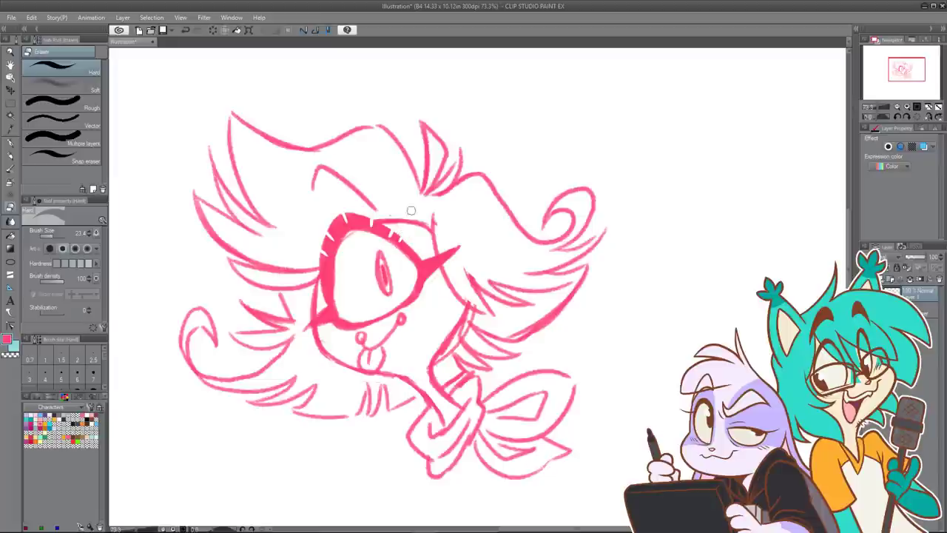
mouse_move(582, 318)
mouse_down()
mouse_move(609, 239)
mouse_move(624, 274)
mouse_move(598, 303)
mouse_up()
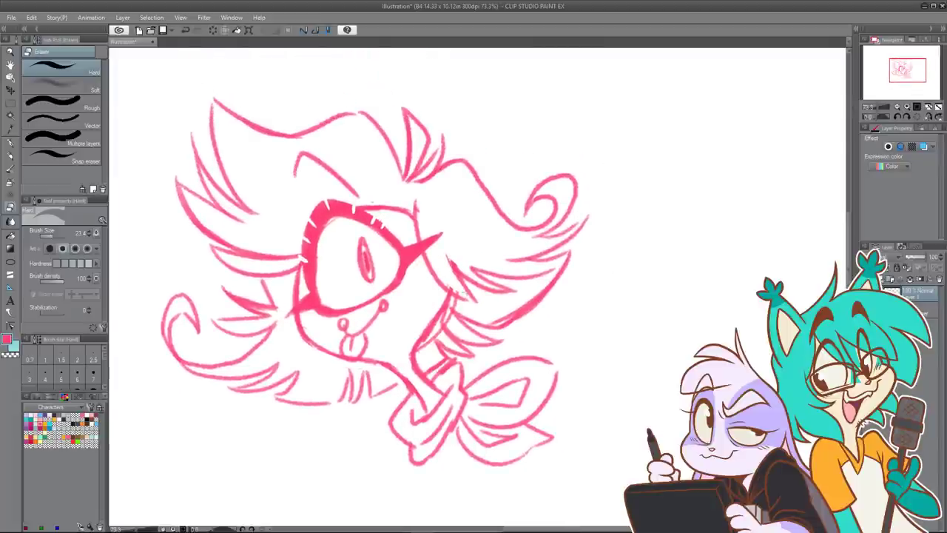
click(13, 156)
scroll(538, 227, down, 5)
scroll(615, 265, up, 3)
scroll(607, 315, up, 1)
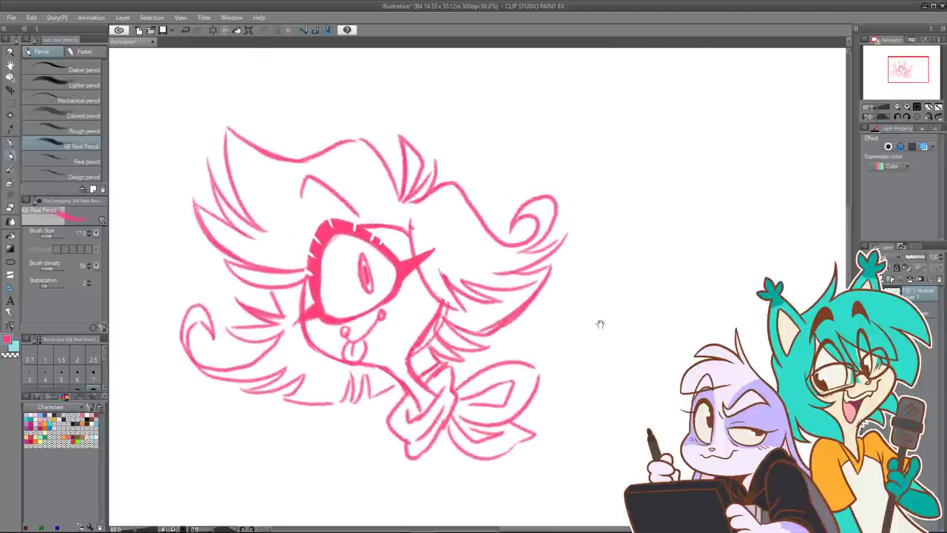
Step: Open the earlier character artwork Alastor Boys.png as a reference
click(30, 18)
mouse_move(12, 17)
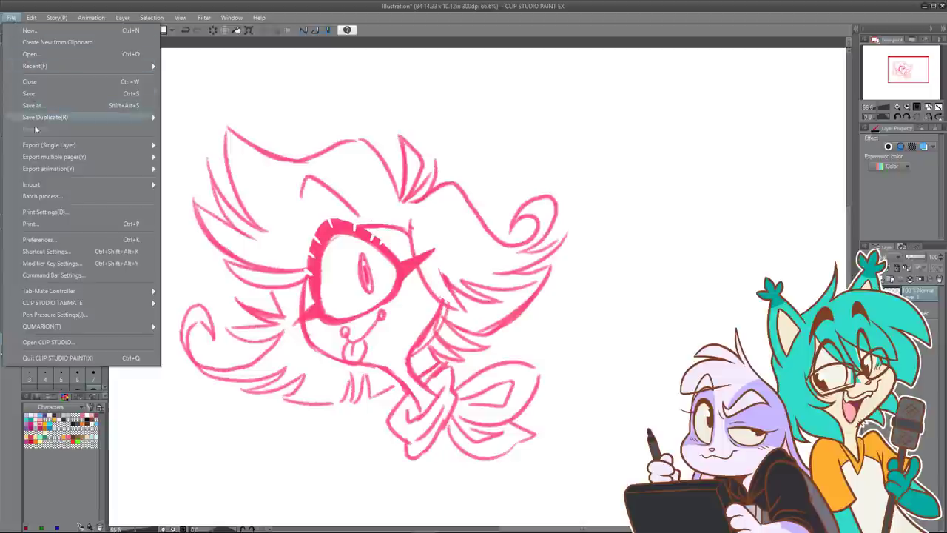
click(31, 54)
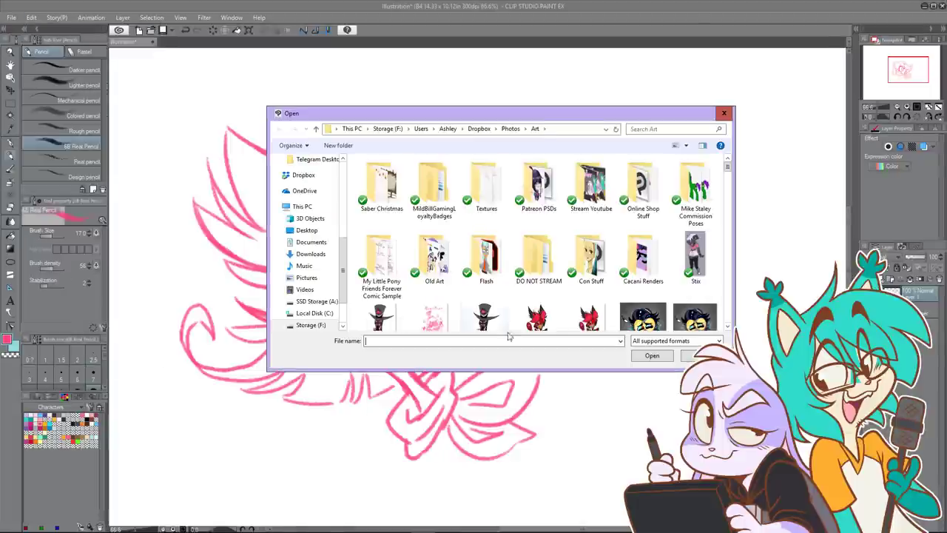
scroll(689, 222, down, 1)
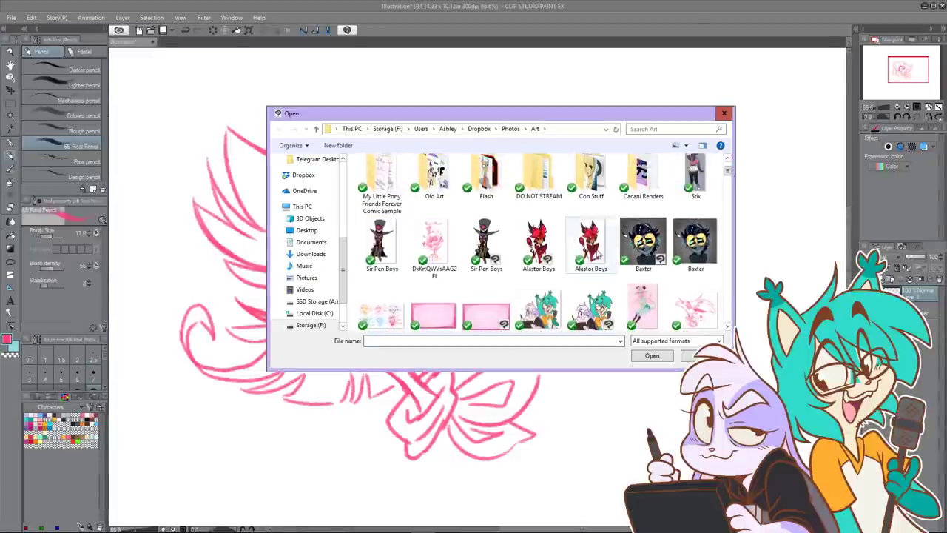
double_click(591, 244)
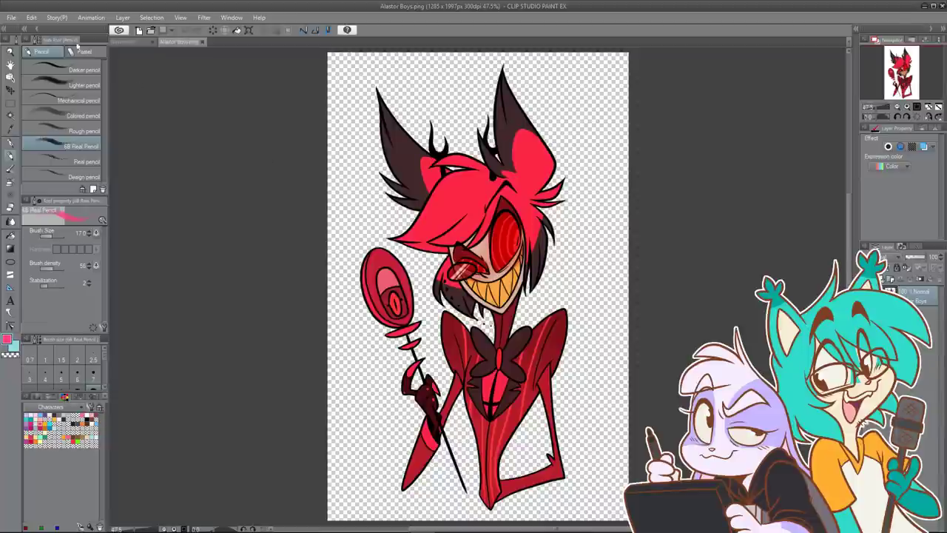
Step: Open the artwork Sir Pen Boys.png as a second reference
click(12, 17)
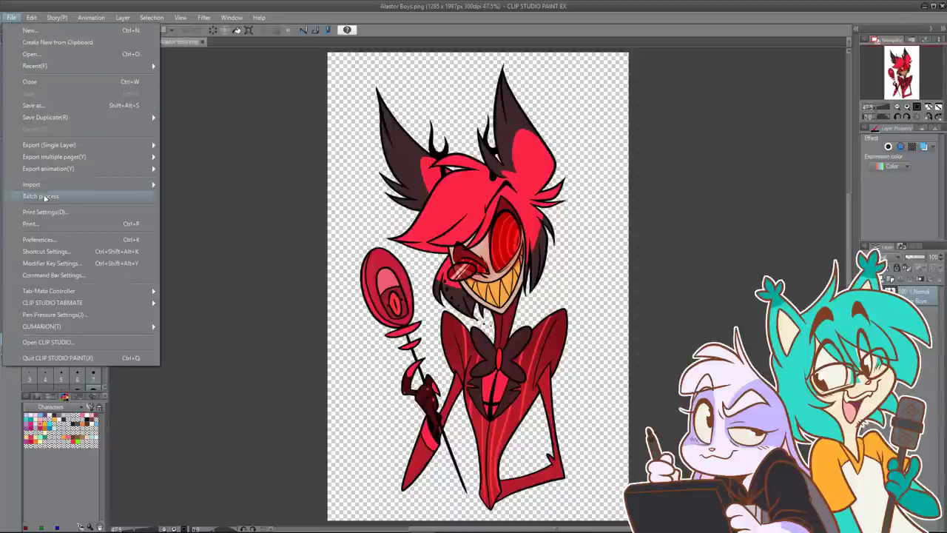
click(51, 55)
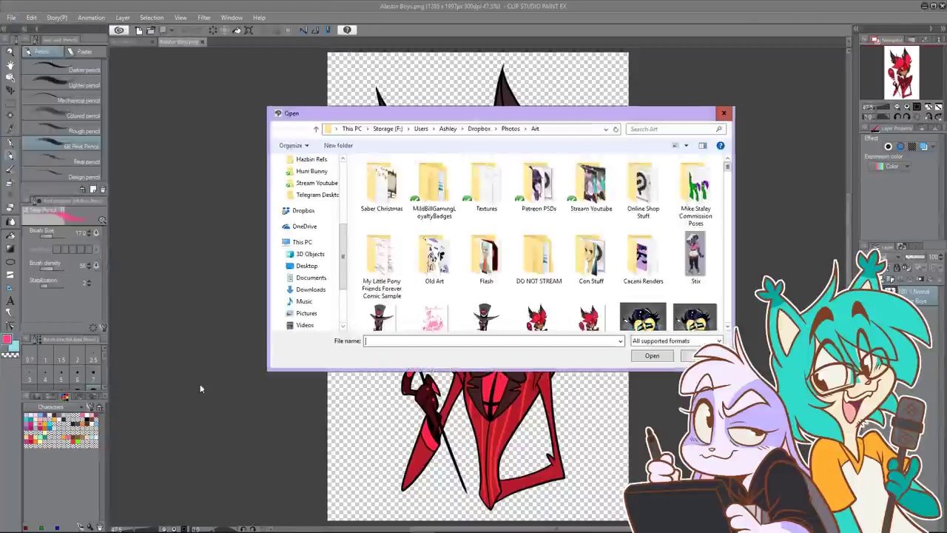
scroll(614, 248, down, 1)
click(380, 293)
click(652, 355)
Step: Examine the face and full figure in Sir Pen Boys.png, and close the file
scroll(537, 339, up, 5)
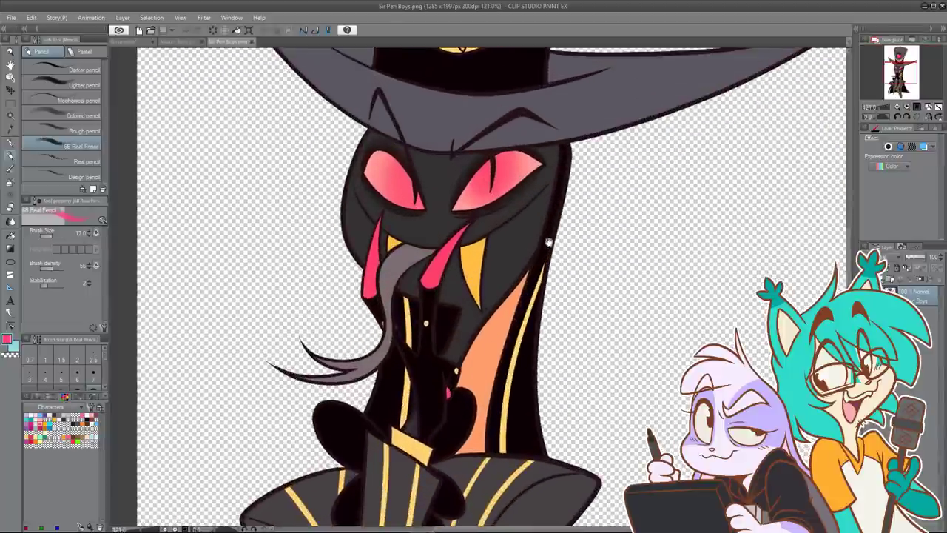
scroll(537, 339, up, 4)
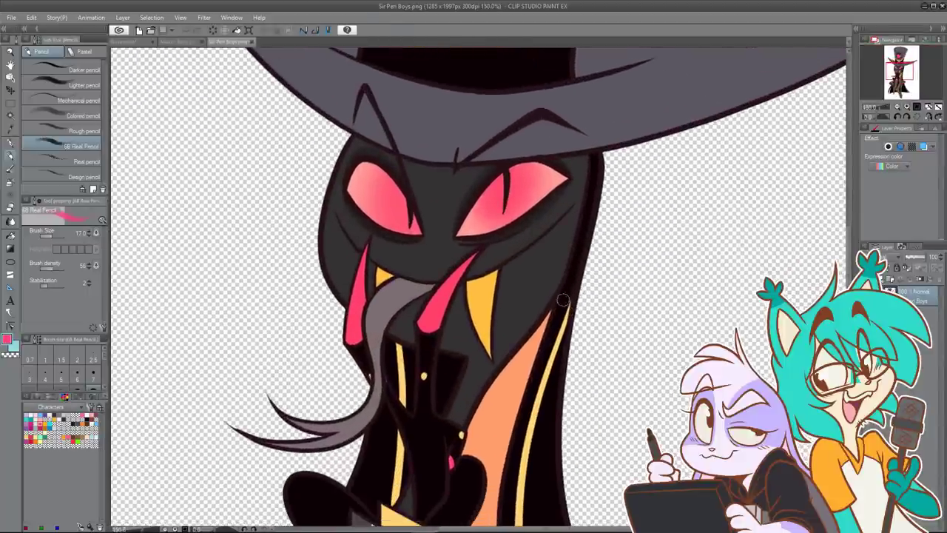
scroll(563, 300, up, 2)
drag(648, 287, 668, 300)
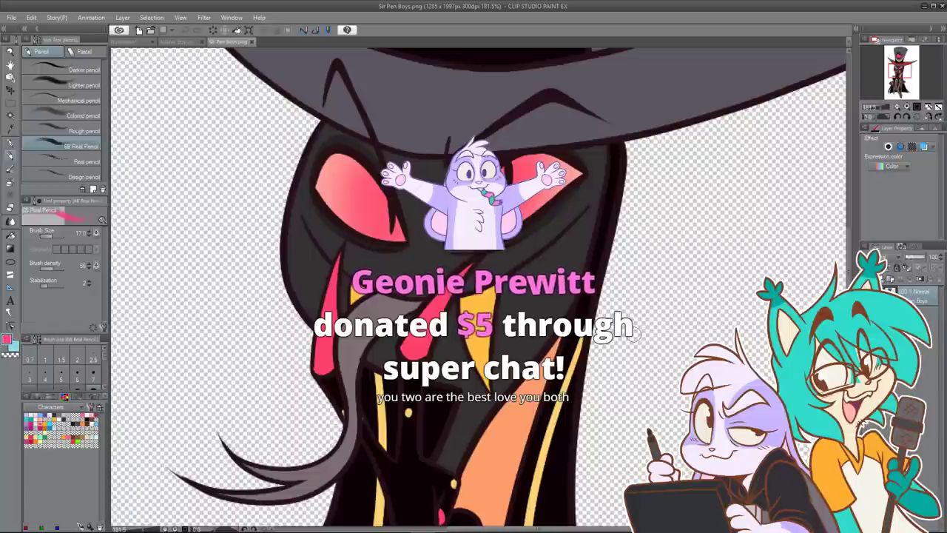
scroll(501, 253, down, 14)
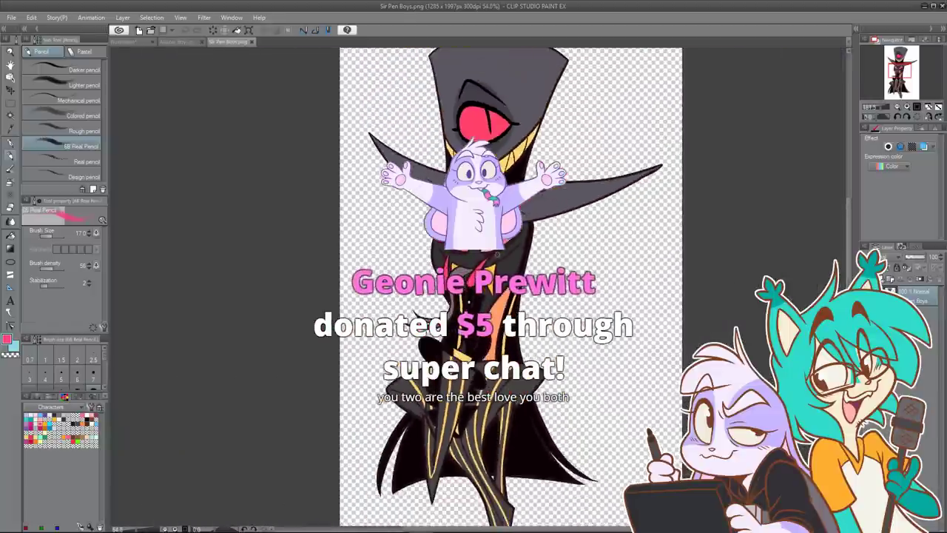
scroll(499, 282, up, 4)
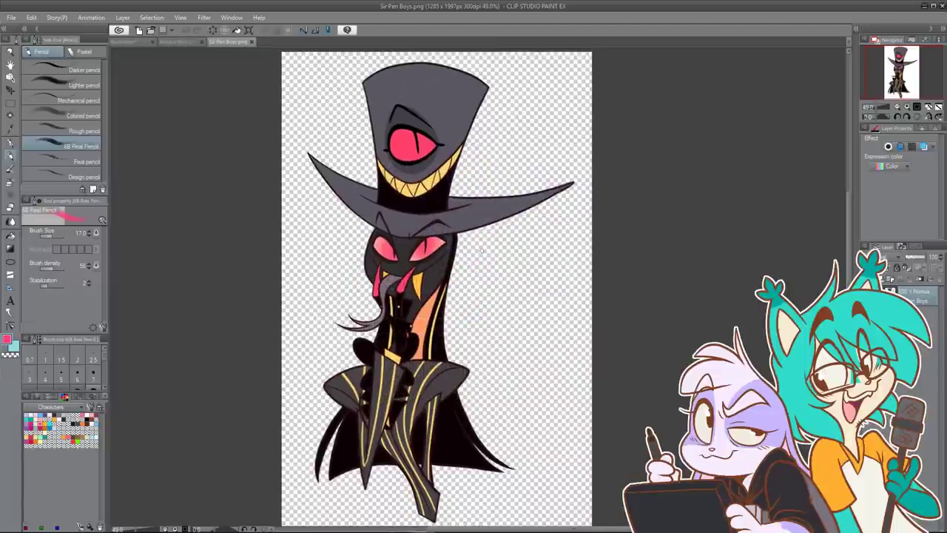
click(251, 42)
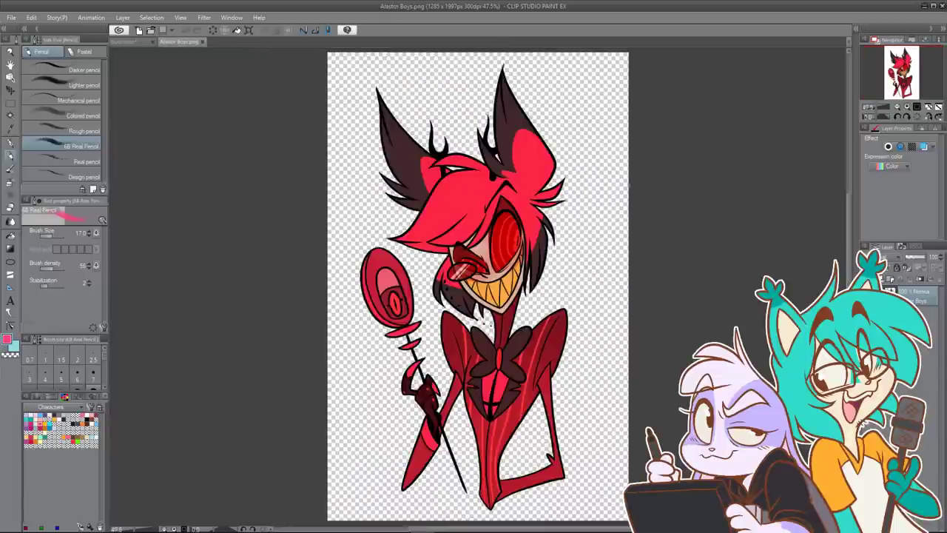
Step: Examine the eyes and grin in Alastor Boys.png up close, and close the file
scroll(585, 319, up, 7)
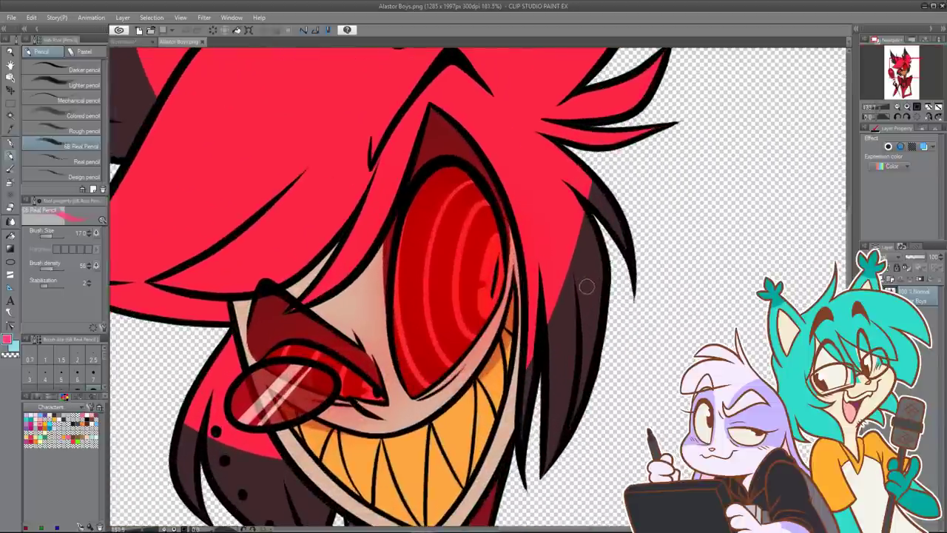
scroll(587, 286, up, 1)
drag(578, 291, 656, 236)
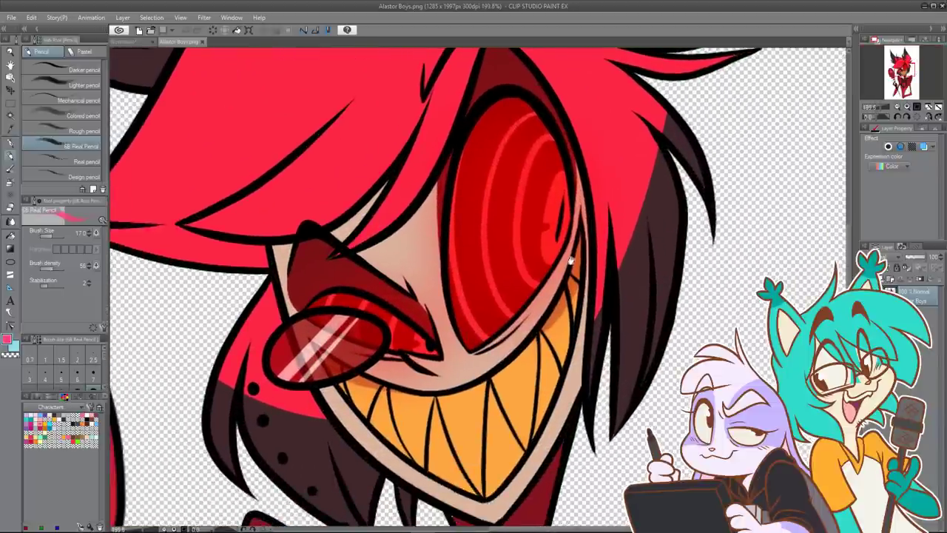
click(203, 43)
Step: Move the finished head sketch toward the upper-left part of the canvas to free up room beside it
scroll(537, 307, down, 1)
scroll(536, 306, up, 2)
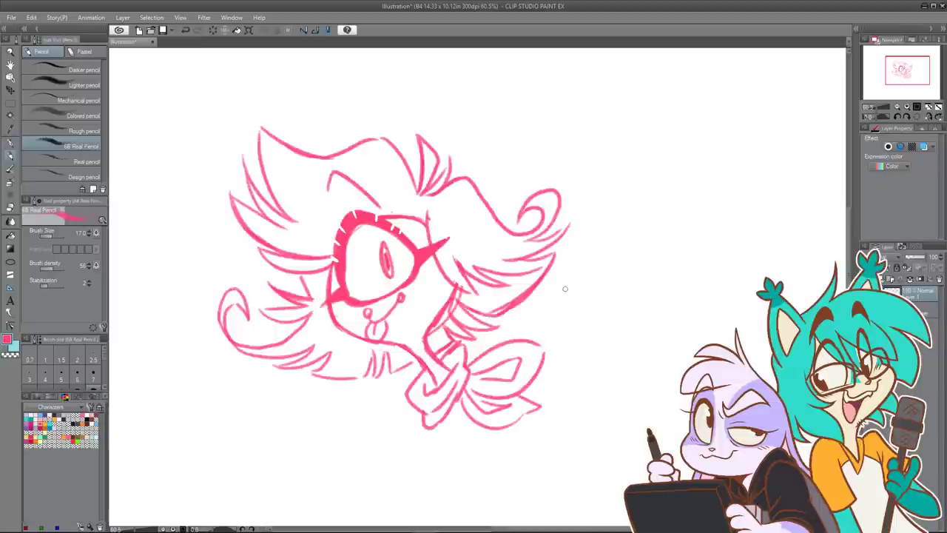
scroll(580, 226, down, 3)
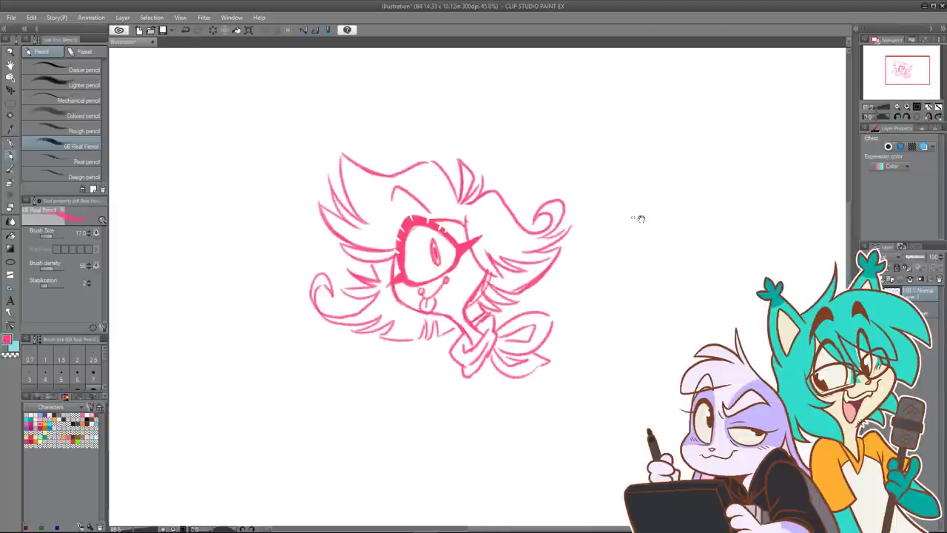
drag(678, 222, 558, 296)
mouse_move(587, 361)
mouse_down()
mouse_move(565, 265)
mouse_move(613, 341)
mouse_up()
click(249, 30)
drag(497, 372, 363, 309)
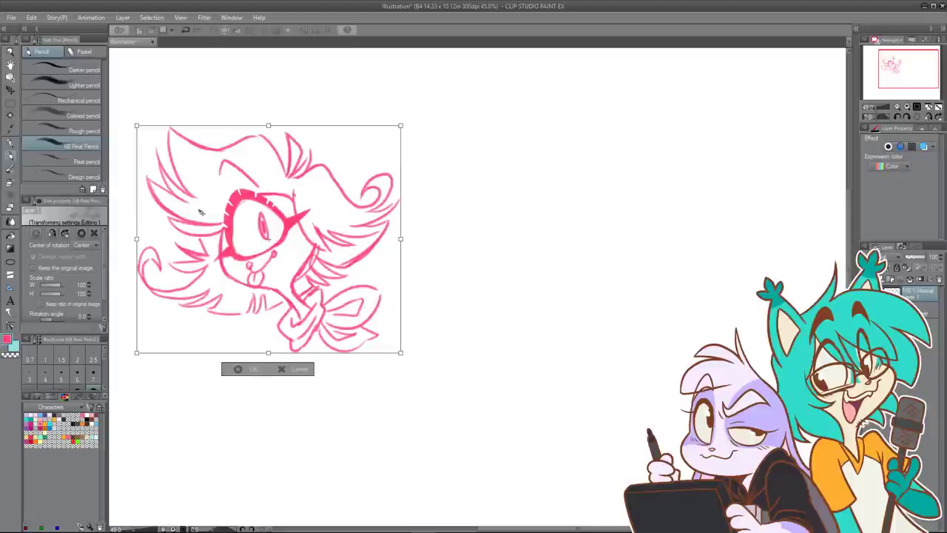
key(Return)
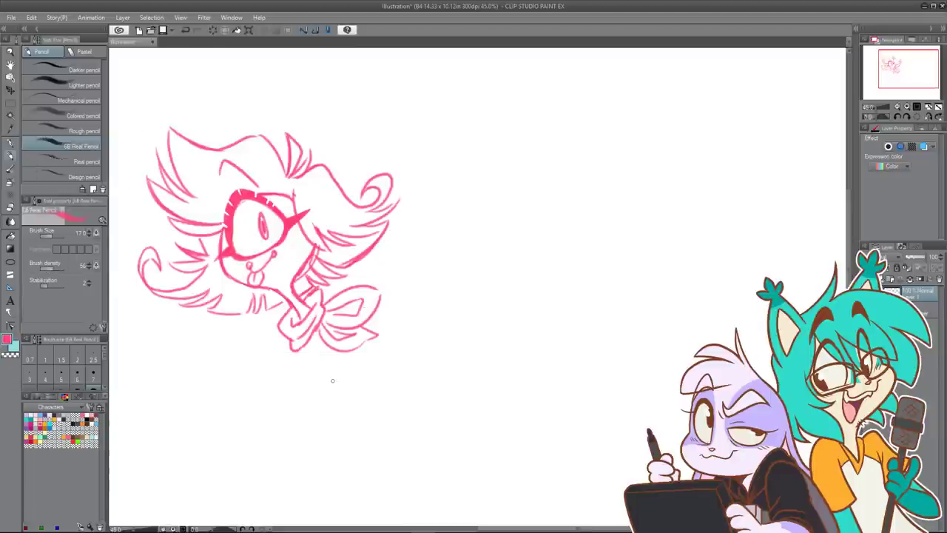
Step: Sketch a round head circle in the empty area to the right of the first head
scroll(506, 234, up, 1)
mouse_move(496, 284)
mouse_down()
mouse_move(626, 256)
mouse_move(597, 243)
mouse_move(411, 279)
mouse_up()
drag(571, 269, 561, 270)
scroll(503, 294, up, 1)
drag(448, 317, 496, 300)
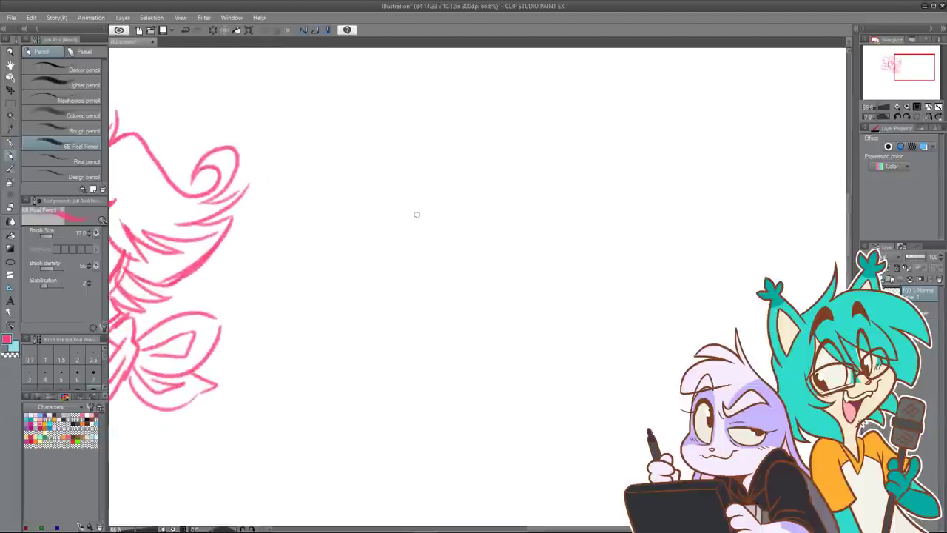
mouse_move(460, 185)
mouse_down()
mouse_move(525, 274)
mouse_move(528, 207)
mouse_move(510, 196)
mouse_move(453, 197)
mouse_up()
key(ctrl+z)
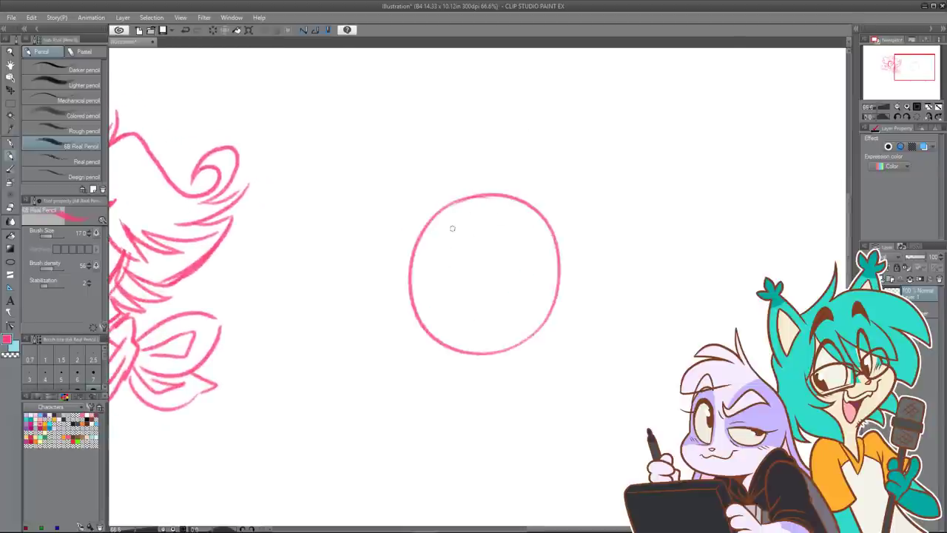
Step: Sketch two large, slanted eye shapes inside the head circle, narrowing toward the nose
drag(434, 297, 448, 227)
mouse_move(457, 221)
mouse_down()
mouse_move(495, 276)
mouse_move(498, 305)
mouse_up()
key(ctrl+z)
key(ctrl+z)
mouse_move(428, 286)
mouse_down()
mouse_move(450, 221)
mouse_move(497, 304)
mouse_move(487, 305)
mouse_move(507, 247)
mouse_up()
mouse_move(510, 294)
mouse_down()
mouse_move(523, 212)
mouse_move(541, 265)
mouse_move(518, 297)
mouse_up()
mouse_move(474, 248)
mouse_down()
mouse_move(480, 279)
mouse_move(451, 308)
mouse_move(486, 321)
mouse_up()
key(ctrl+z)
Step: Try extra contour lines around the eyes and lower face, and undo them
mouse_move(422, 282)
mouse_down()
mouse_move(494, 320)
mouse_move(519, 309)
mouse_up()
drag(542, 275, 547, 268)
mouse_move(551, 256)
mouse_down()
mouse_move(517, 337)
mouse_move(519, 249)
mouse_move(549, 261)
mouse_up()
key(ctrl+z)
key(ctrl+z)
key(ctrl+z)
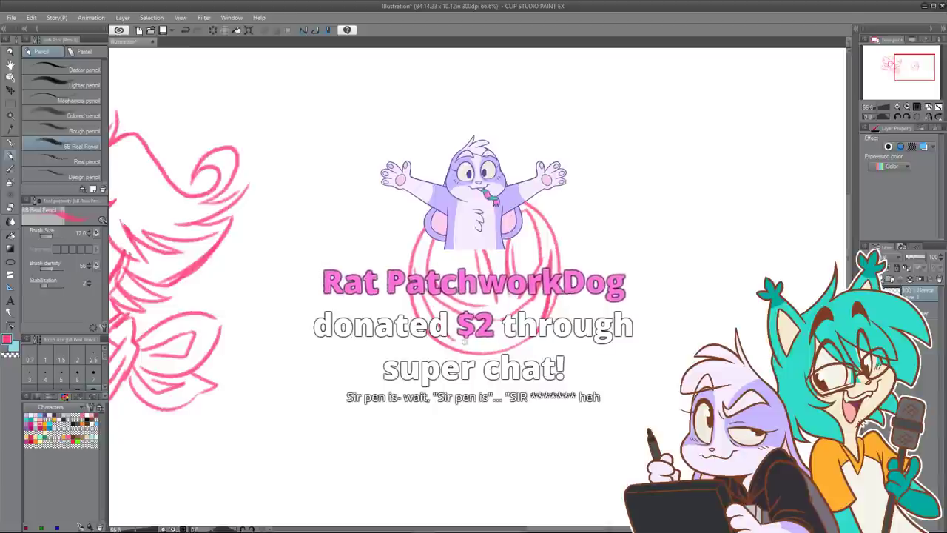
key(ctrl+z)
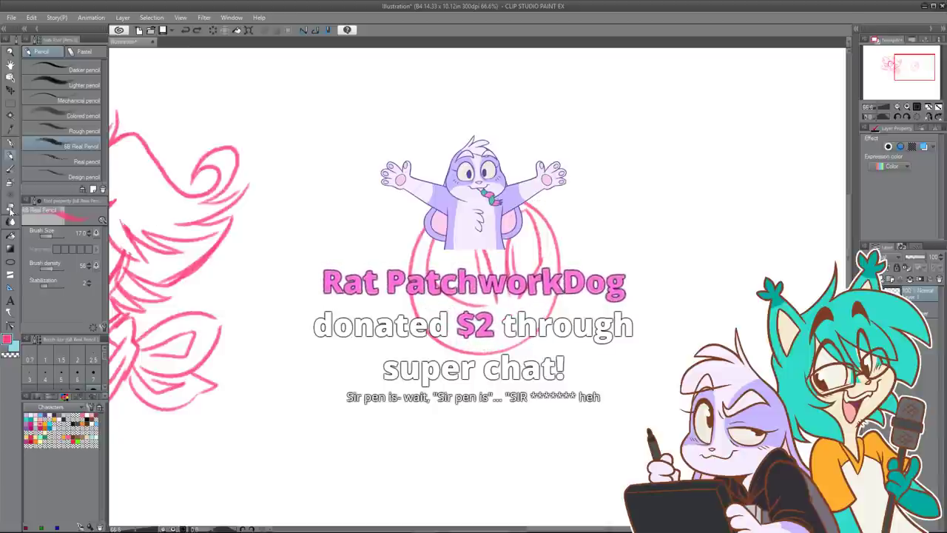
Step: Clean up the inner line of the right eye with the eraser and darken both eye outlines with the 6B Real Pencil
key(e)
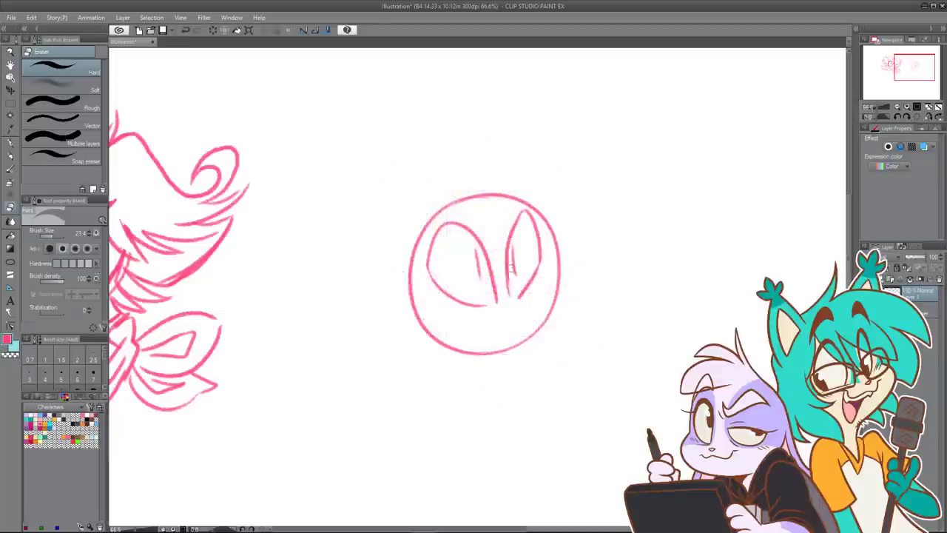
click(18, 155)
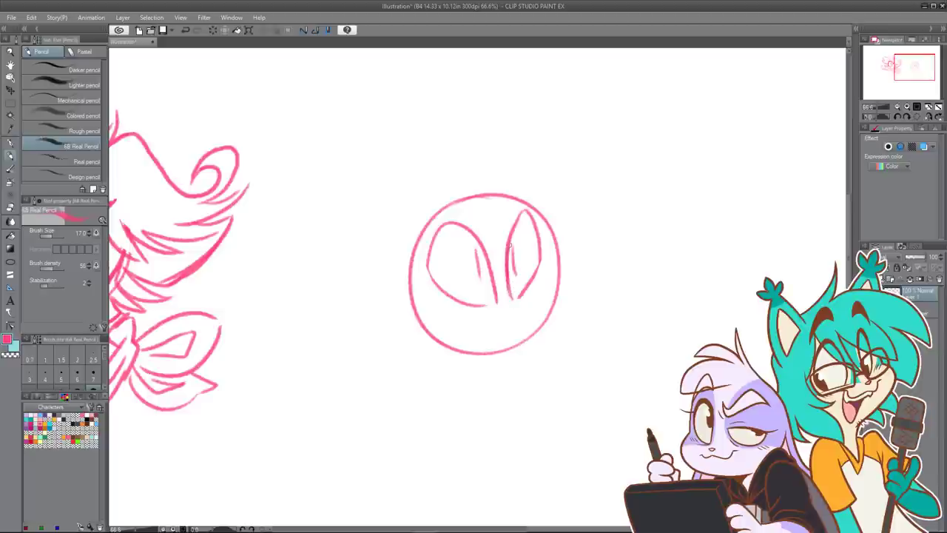
drag(541, 265, 528, 215)
mouse_move(428, 266)
mouse_down()
mouse_move(446, 222)
mouse_move(490, 258)
mouse_up()
mouse_move(427, 268)
mouse_down()
mouse_move(493, 307)
mouse_move(435, 278)
mouse_move(520, 280)
mouse_move(516, 300)
mouse_move(546, 264)
mouse_up()
drag(514, 300, 541, 265)
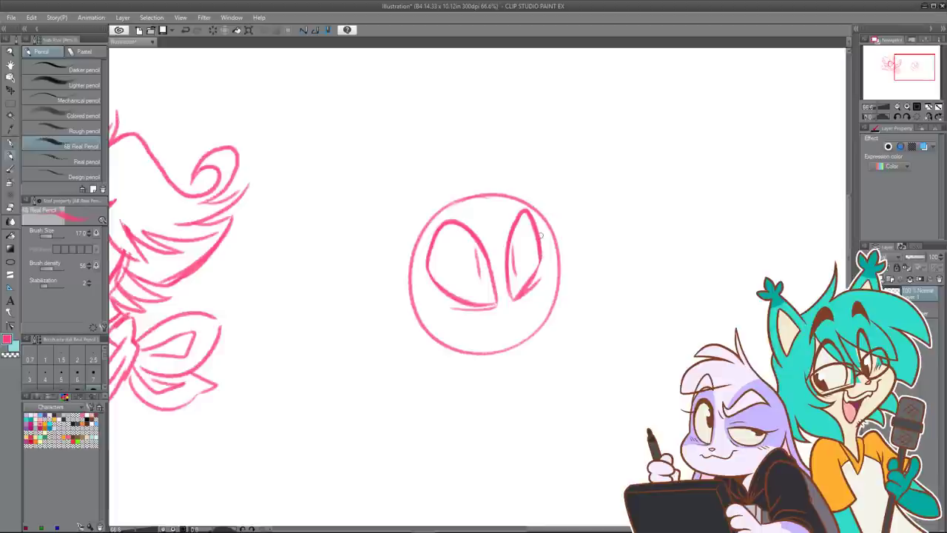
Step: Sketch a cheek and jaw line sweeping down into the neck, and add a small wavy mouth
mouse_move(539, 217)
mouse_down()
mouse_move(567, 280)
mouse_move(561, 310)
mouse_move(522, 347)
mouse_move(492, 357)
mouse_up()
key(ctrl+z)
key(ctrl+z)
key(ctrl+z)
key(ctrl+z)
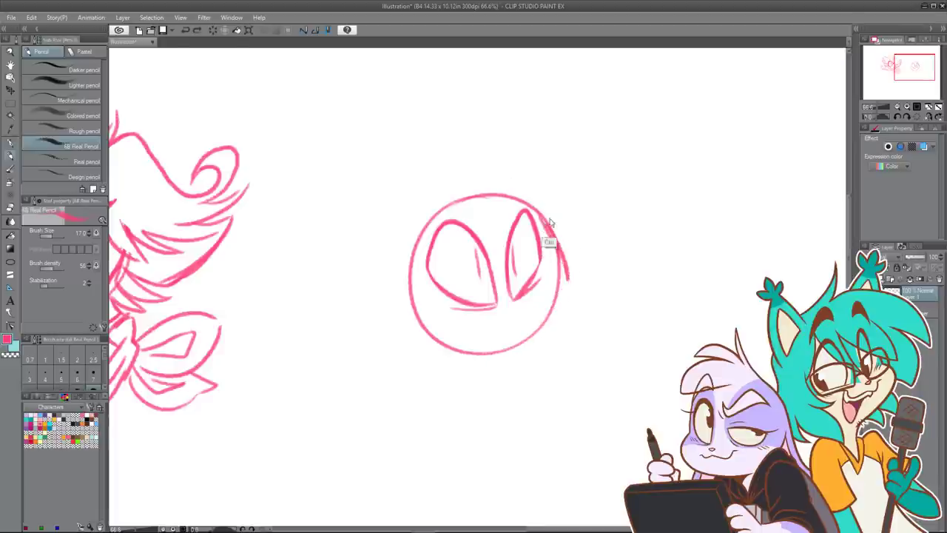
mouse_move(541, 215)
mouse_down()
mouse_move(564, 292)
mouse_move(555, 321)
mouse_move(443, 394)
mouse_move(400, 449)
mouse_up()
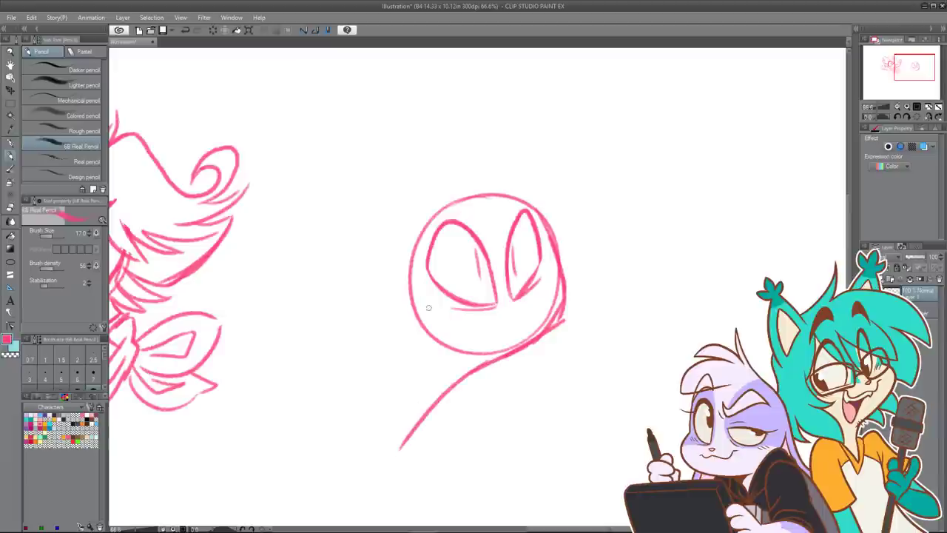
drag(499, 342, 516, 316)
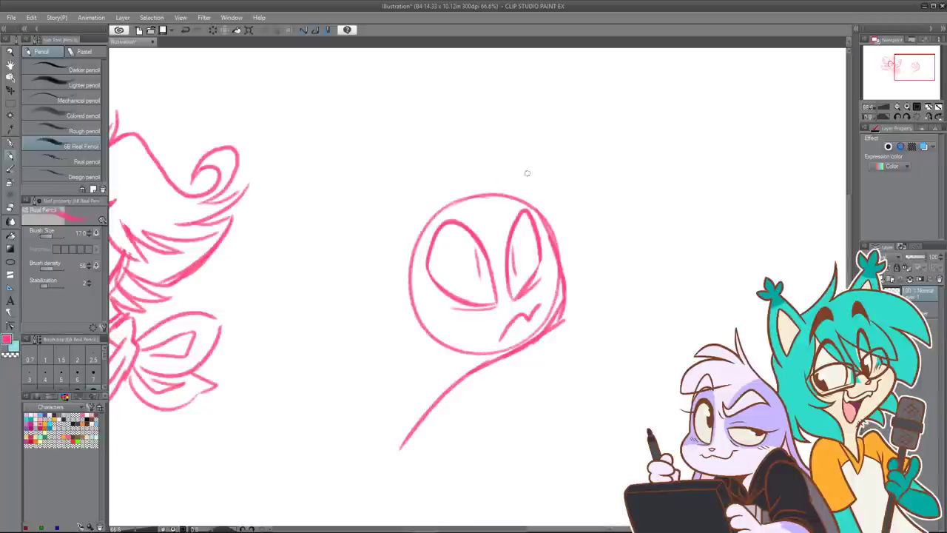
Step: Erase the entire second head sketch, including its eyes, mouth and neck line
click(12, 208)
mouse_move(534, 214)
mouse_down()
mouse_move(431, 332)
mouse_move(657, 241)
mouse_up()
drag(53, 235, 61, 237)
mouse_move(535, 215)
mouse_down()
mouse_move(627, 230)
mouse_move(359, 485)
mouse_up()
drag(459, 214, 402, 260)
Step: Sketch a wide oval head with two tilted oval eyes and a slit pupil using the 6B Real Pencil
click(14, 145)
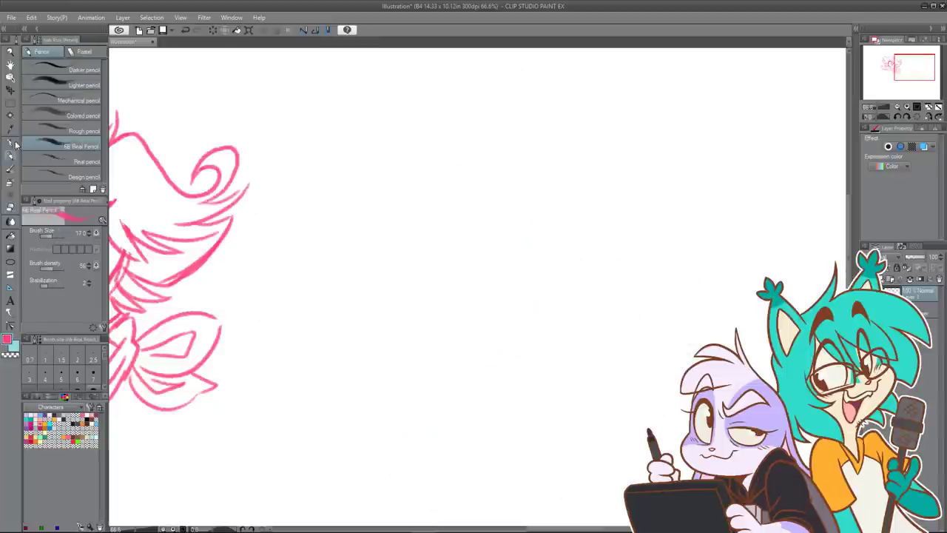
click(12, 157)
mouse_move(486, 219)
mouse_down()
mouse_move(434, 239)
mouse_move(516, 232)
mouse_up()
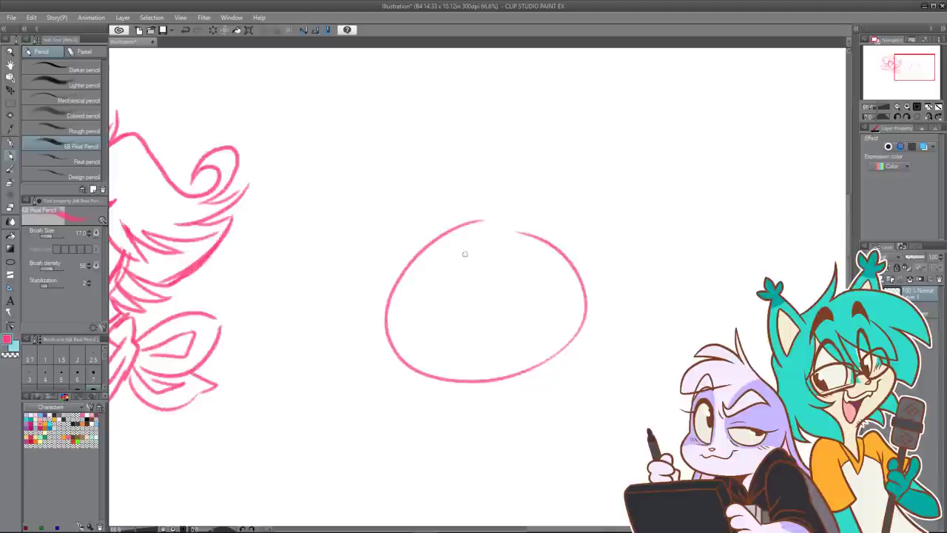
drag(463, 250, 437, 261)
mouse_move(529, 238)
mouse_down()
mouse_move(558, 293)
mouse_move(526, 240)
mouse_up()
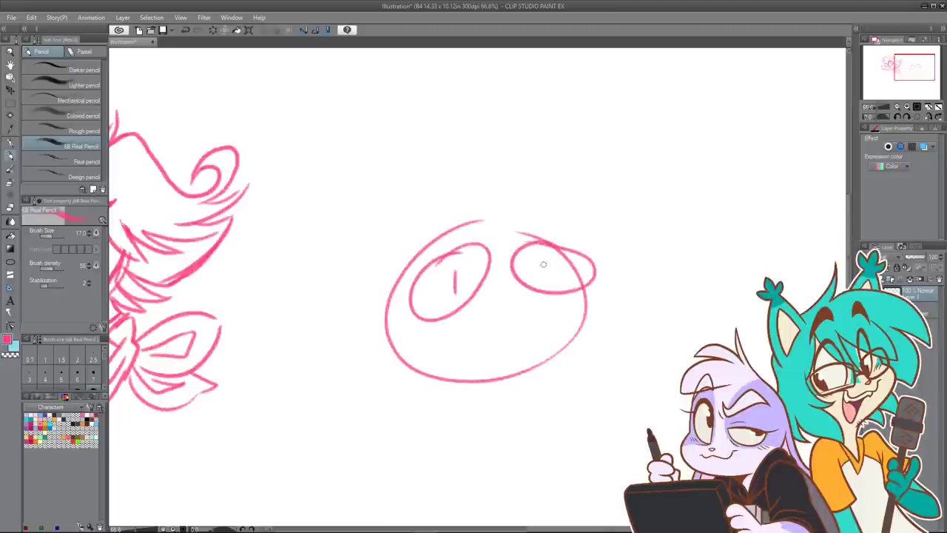
Step: Sketch a wide curved grin across the oval head, with two long pointed fangs and a slit pupil in the right eye
mouse_move(371, 303)
mouse_down()
mouse_move(575, 302)
mouse_move(644, 264)
mouse_move(539, 346)
mouse_move(361, 315)
mouse_up()
drag(436, 334, 459, 405)
drag(469, 340, 459, 403)
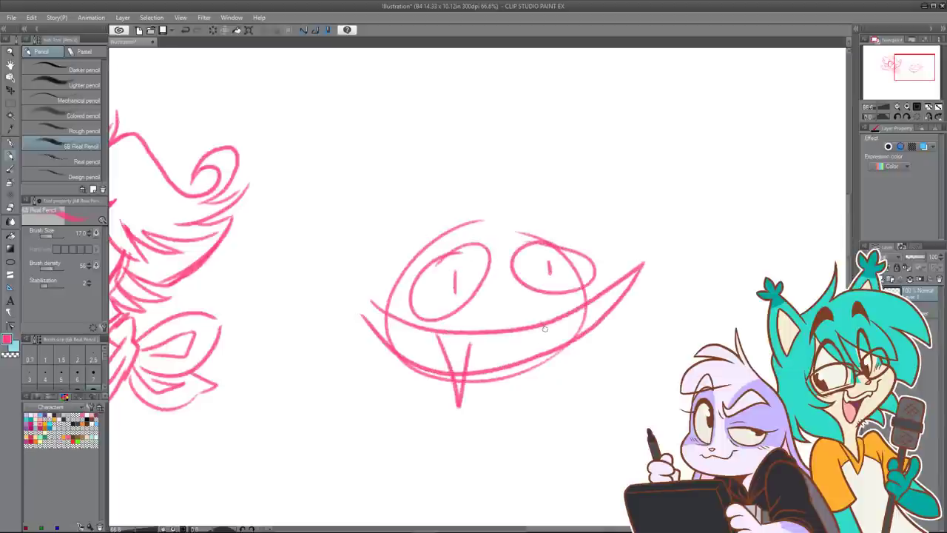
drag(546, 323, 551, 393)
drag(551, 392, 573, 323)
Step: Add slanted angry brows above both eyes and rounded pointed shapes around the two ends of the grin
mouse_move(409, 238)
mouse_down()
mouse_move(484, 243)
mouse_move(482, 219)
mouse_up()
key(ctrl+z)
key(ctrl+z)
mouse_move(397, 251)
mouse_down()
mouse_move(449, 223)
mouse_move(490, 247)
mouse_up()
mouse_move(489, 249)
mouse_down()
mouse_move(490, 224)
mouse_move(600, 199)
mouse_up()
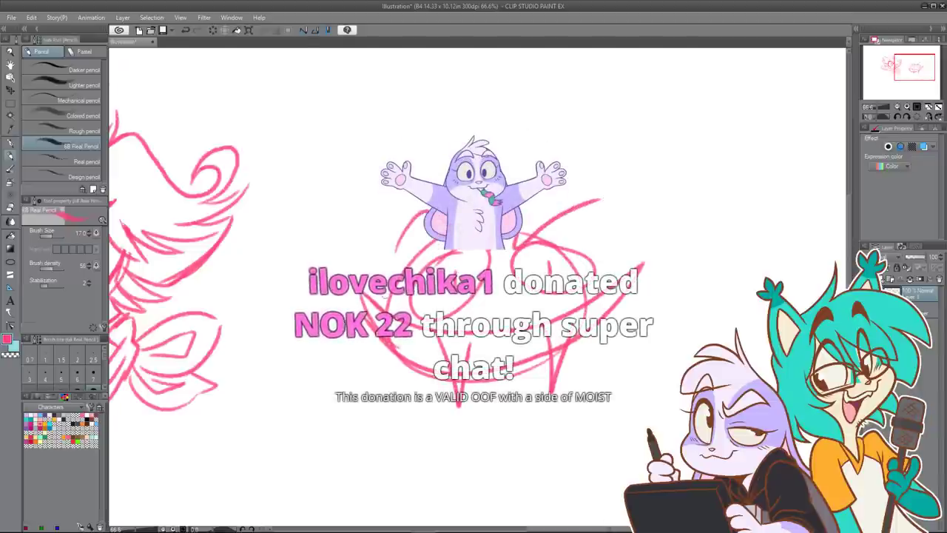
drag(348, 287, 393, 342)
mouse_move(590, 298)
mouse_down()
mouse_move(654, 254)
mouse_move(598, 341)
mouse_up()
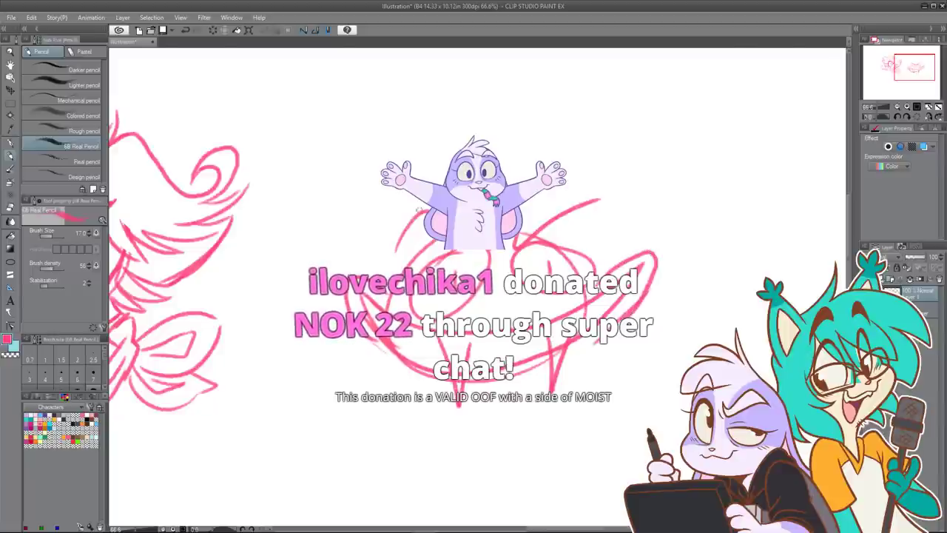
Step: Sketch a thin slanted hat brim across the brows and a tall, upward-flaring crown above the fanged head
drag(319, 248, 442, 245)
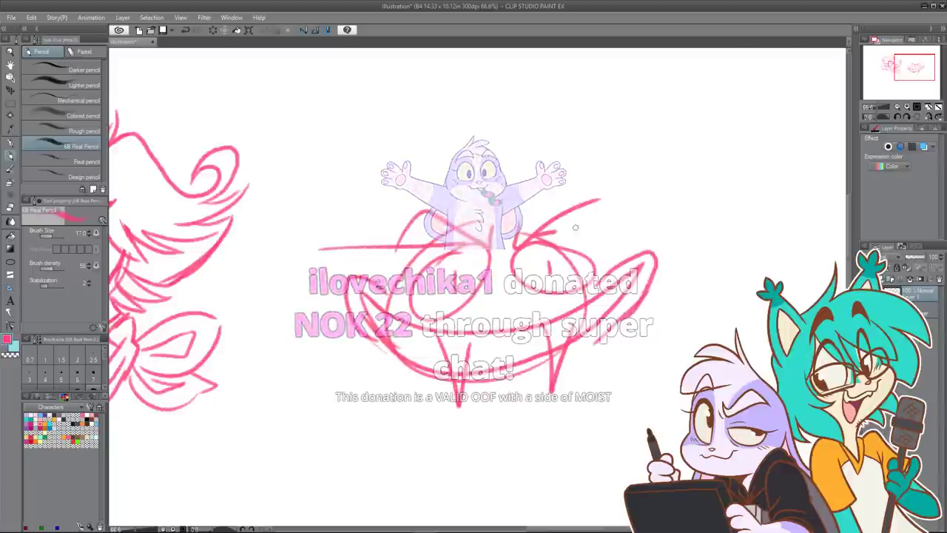
drag(295, 247, 702, 175)
drag(510, 177, 493, 278)
mouse_move(408, 321)
mouse_down()
mouse_move(362, 127)
mouse_move(605, 79)
mouse_up()
drag(618, 93, 525, 298)
Step: Draw a large oval eye with a slit pupil on the hat crown and curved lines beneath it near the brim
mouse_move(497, 160)
mouse_down()
mouse_move(435, 204)
mouse_move(518, 164)
mouse_up()
drag(483, 191, 465, 252)
drag(498, 295, 501, 224)
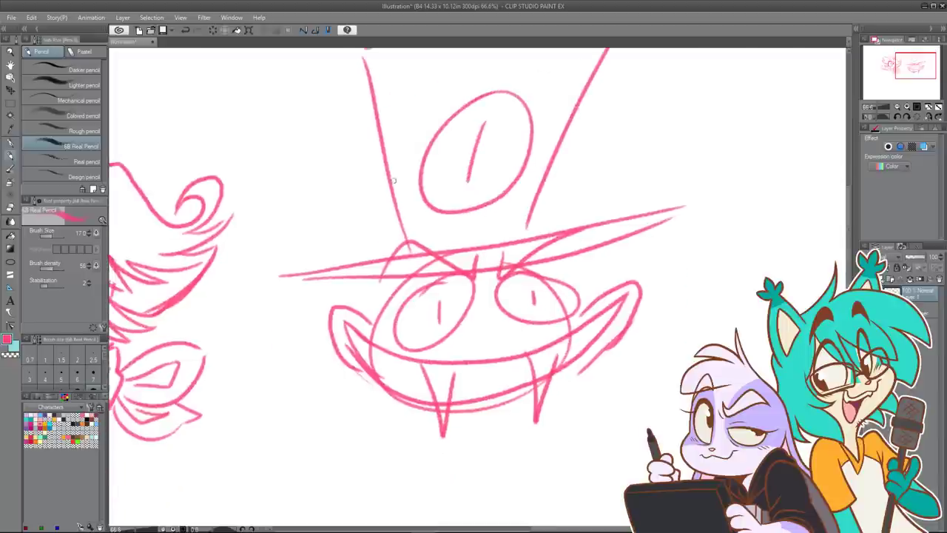
drag(390, 169, 552, 145)
drag(392, 208, 490, 249)
drag(528, 208, 496, 244)
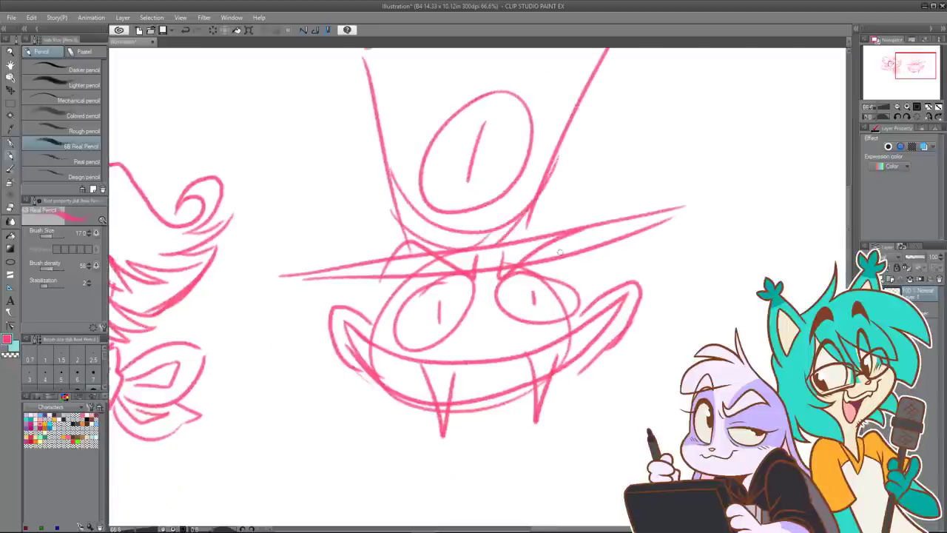
Step: Sketch a jaw line narrowing into a thin neck, and add a large bow tie with an oval knot below it
drag(540, 290, 532, 176)
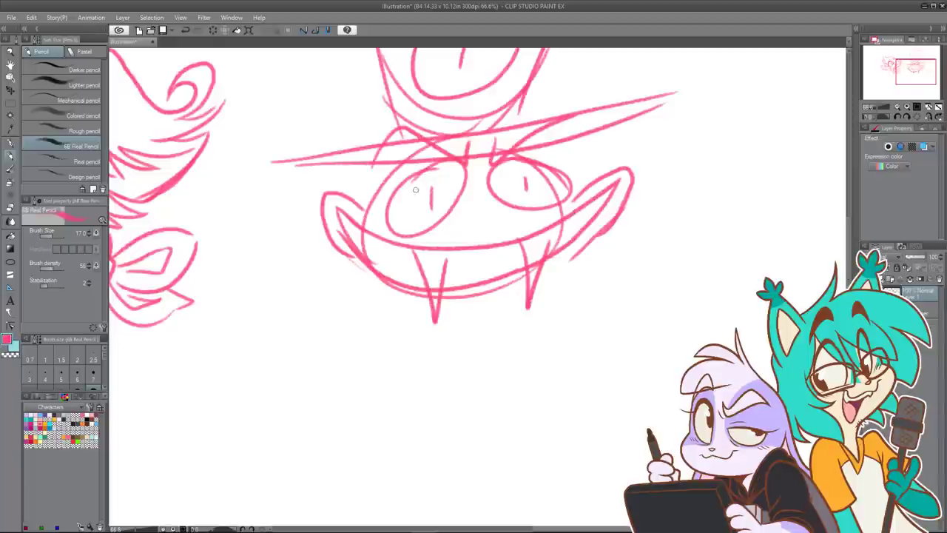
mouse_move(341, 250)
mouse_down()
mouse_move(411, 304)
mouse_move(442, 308)
mouse_up()
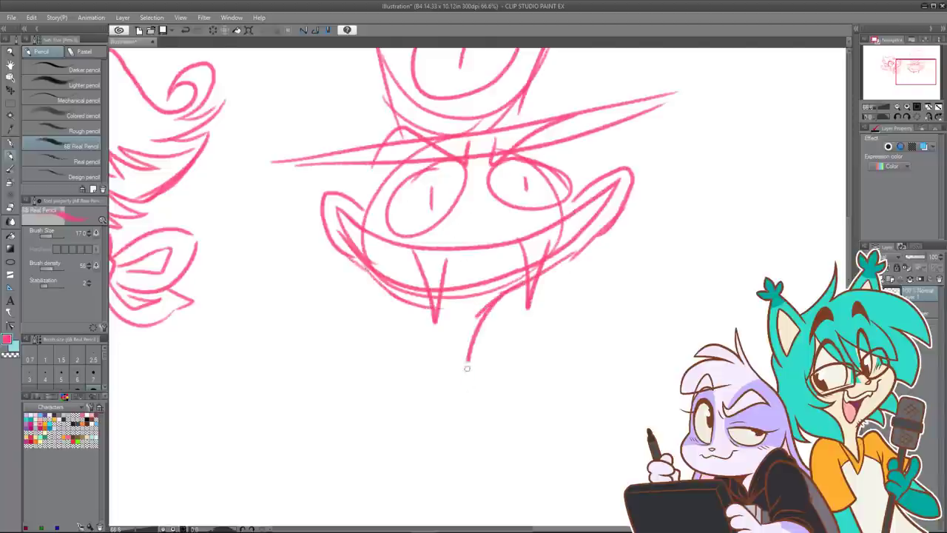
drag(403, 293, 457, 315)
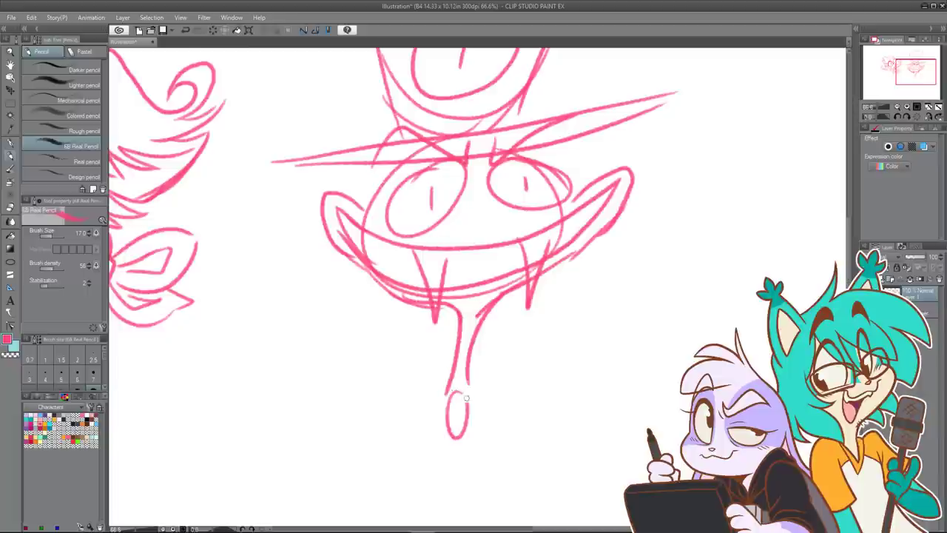
mouse_move(523, 362)
mouse_down()
mouse_move(524, 417)
mouse_move(465, 444)
mouse_up()
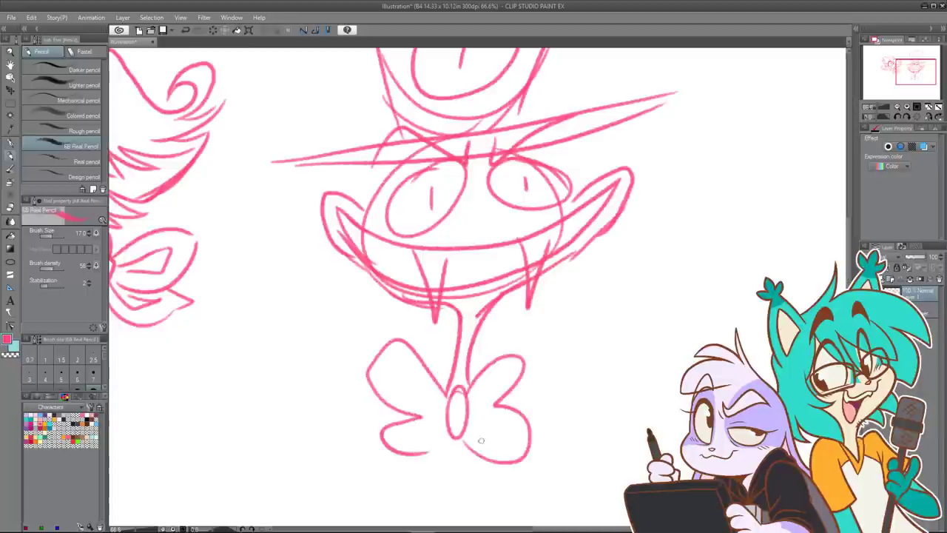
Step: Sketch long lines flaring down from both sides of the head, with curved lower edges around the bow tie
scroll(529, 366, down, 2)
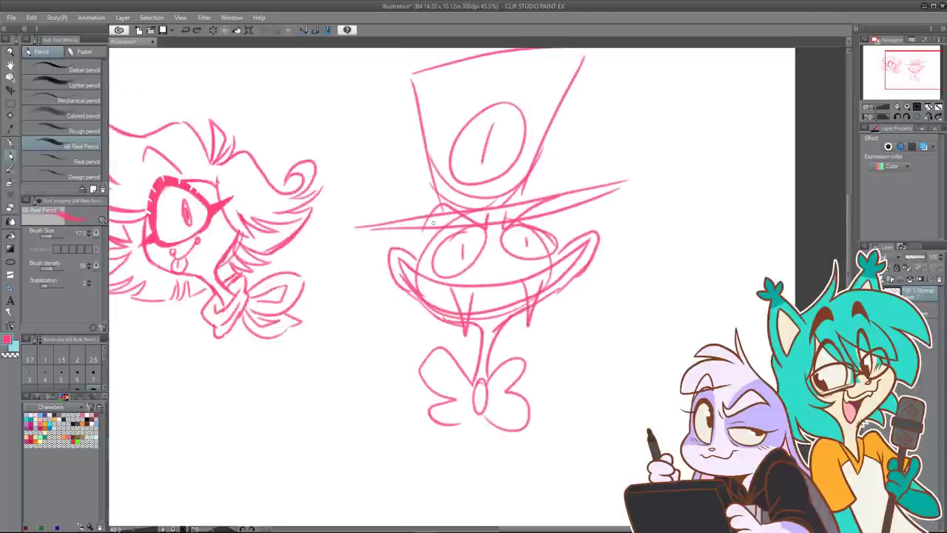
drag(433, 222, 277, 393)
drag(376, 333, 284, 421)
drag(282, 423, 419, 451)
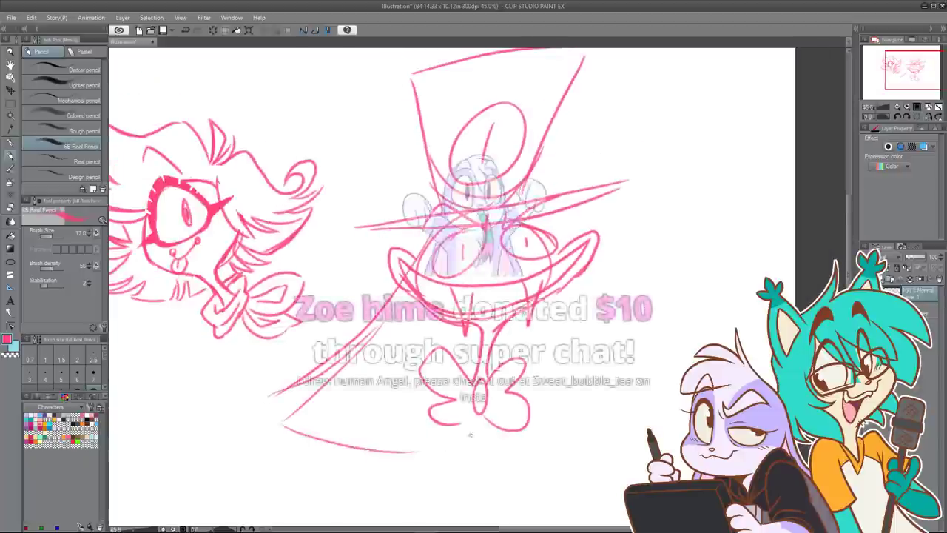
drag(574, 237, 683, 390)
mouse_move(589, 270)
mouse_down()
mouse_move(688, 423)
mouse_move(531, 446)
mouse_up()
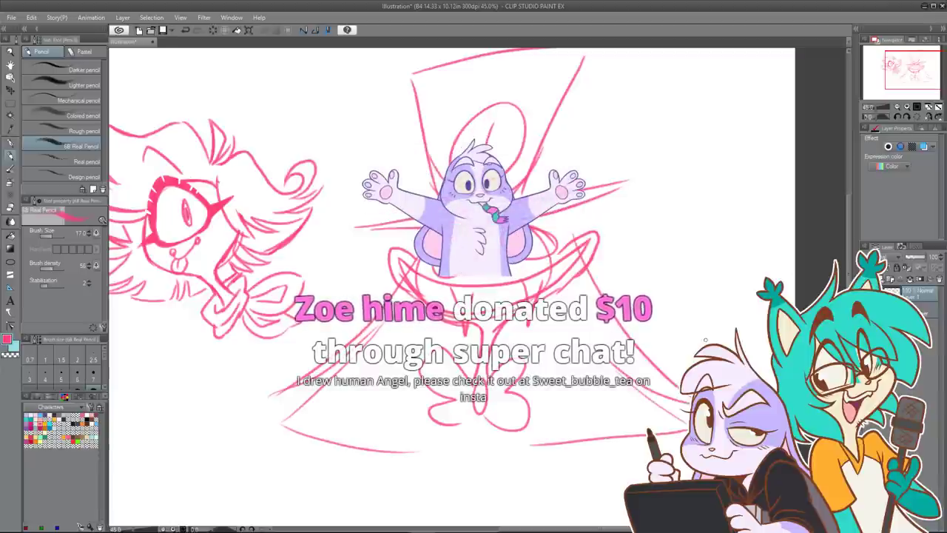
mouse_move(614, 332)
mouse_down()
mouse_move(582, 345)
mouse_move(595, 353)
mouse_move(563, 341)
mouse_move(746, 379)
mouse_move(684, 420)
mouse_up()
Step: Erase the entire top-hatted head sketch with the Hard eraser, leaving only the one-eyed head
key(e)
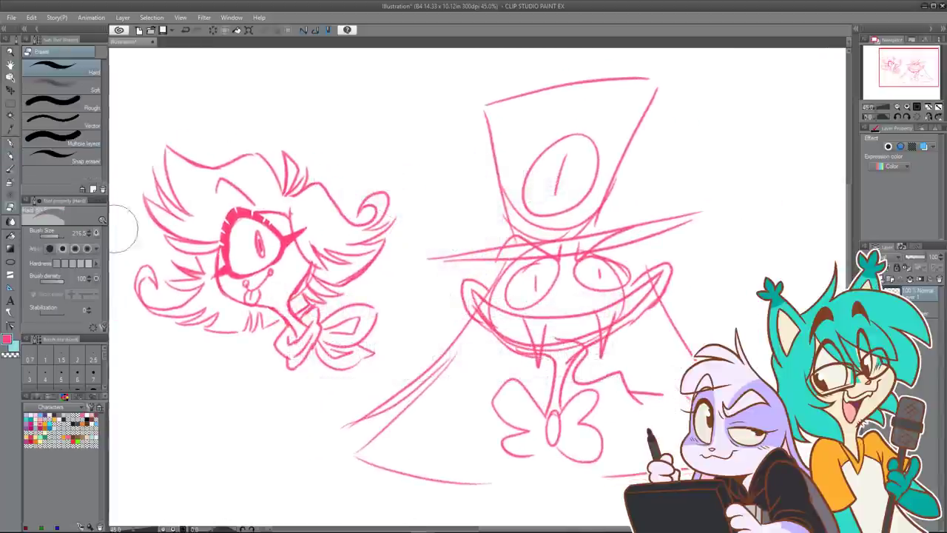
mouse_move(675, 326)
mouse_down()
mouse_move(658, 315)
mouse_move(584, 433)
mouse_up()
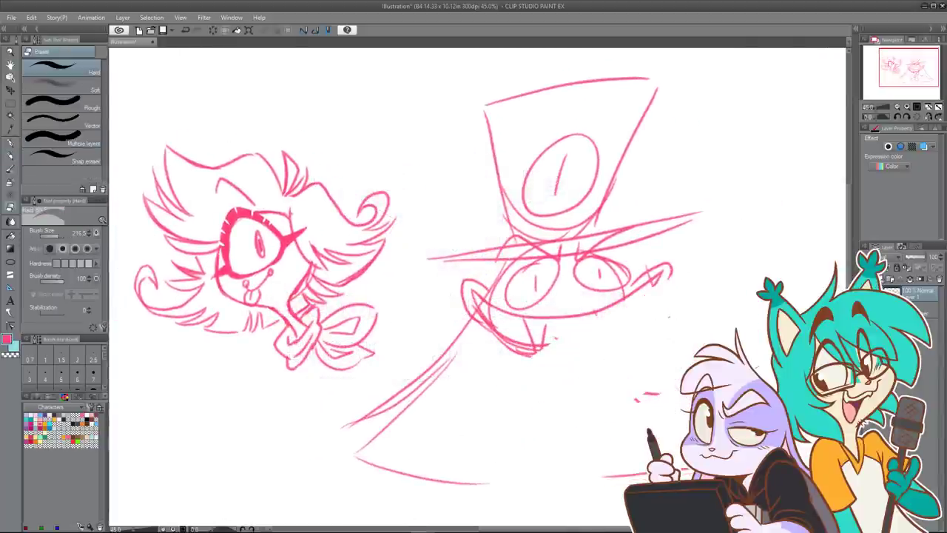
mouse_move(689, 358)
mouse_down()
mouse_move(413, 464)
mouse_move(399, 403)
mouse_move(337, 443)
mouse_move(595, 307)
mouse_up()
mouse_move(500, 382)
mouse_down()
mouse_move(499, 281)
mouse_move(423, 271)
mouse_move(567, 275)
mouse_move(544, 231)
mouse_move(498, 205)
mouse_move(558, 110)
mouse_move(476, 116)
mouse_up()
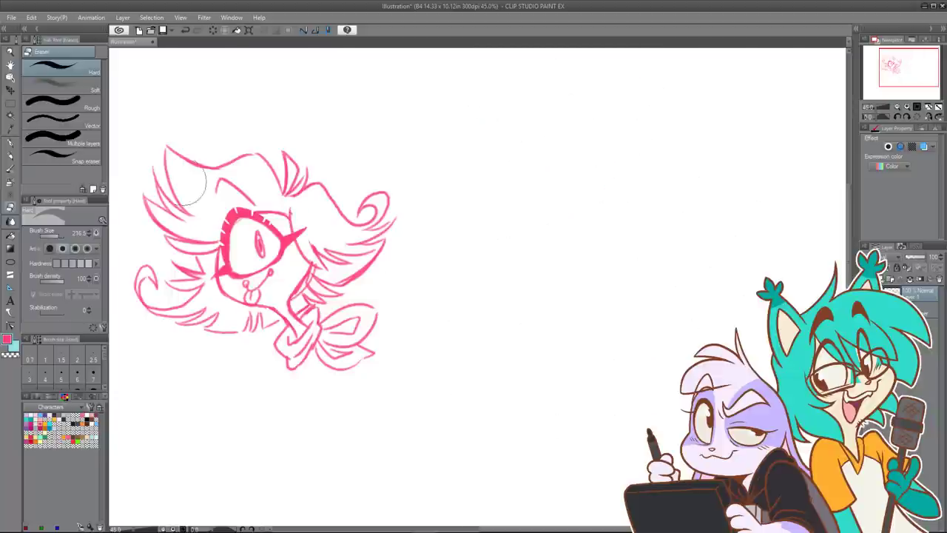
Step: Hatch shading into the hair beside the one-eyed head's cheek with the 6B Real Pencil
click(15, 154)
scroll(308, 211, up, 2)
drag(319, 232, 453, 256)
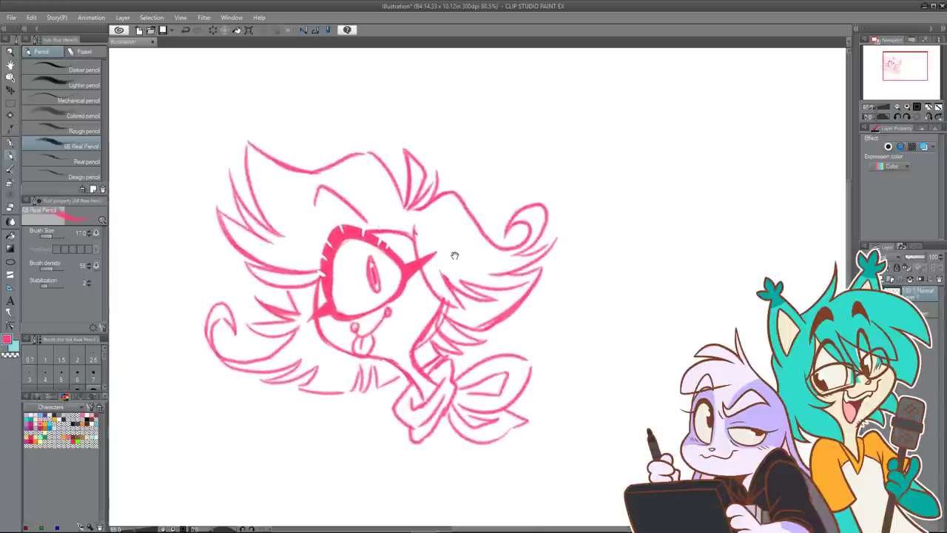
scroll(441, 280, up, 1)
scroll(439, 286, up, 1)
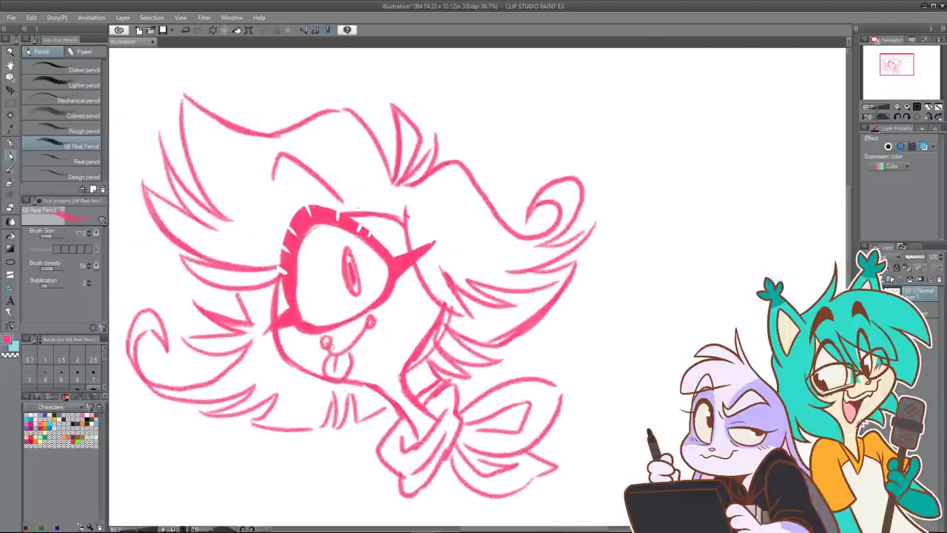
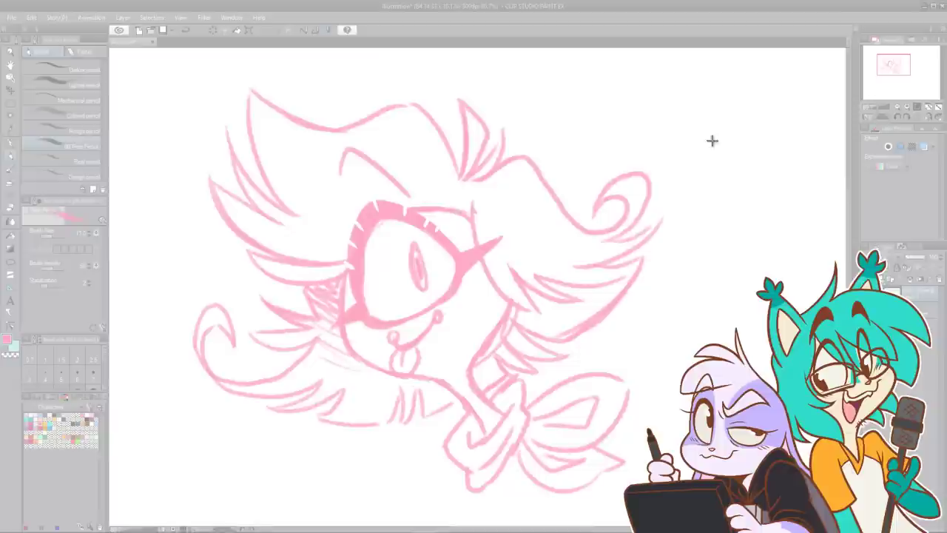
Step: Capture the one-eyed head sketch with the Snipping Tool and close the tool without saving the snip
mouse_move(138, 58)
mouse_down()
mouse_move(653, 417)
mouse_move(719, 473)
mouse_move(721, 504)
mouse_move(706, 514)
mouse_up()
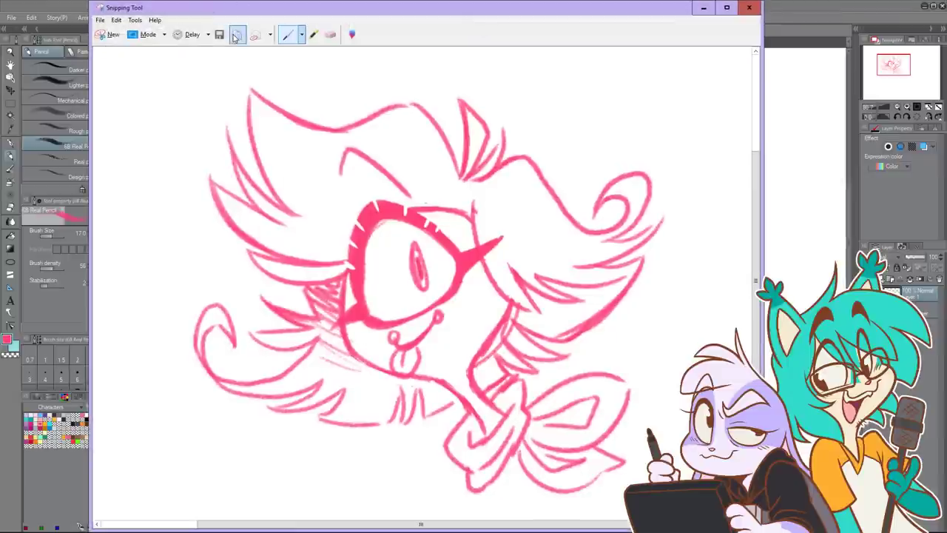
click(749, 7)
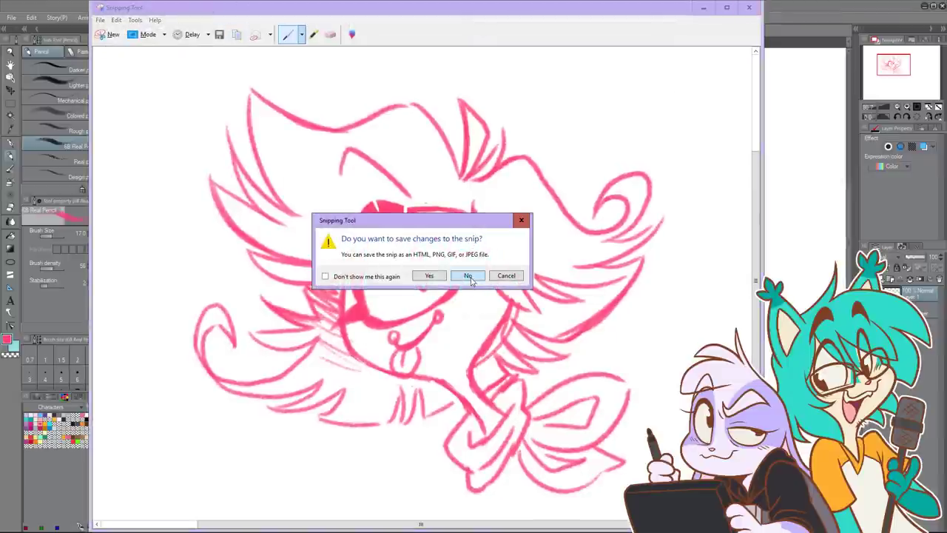
click(469, 278)
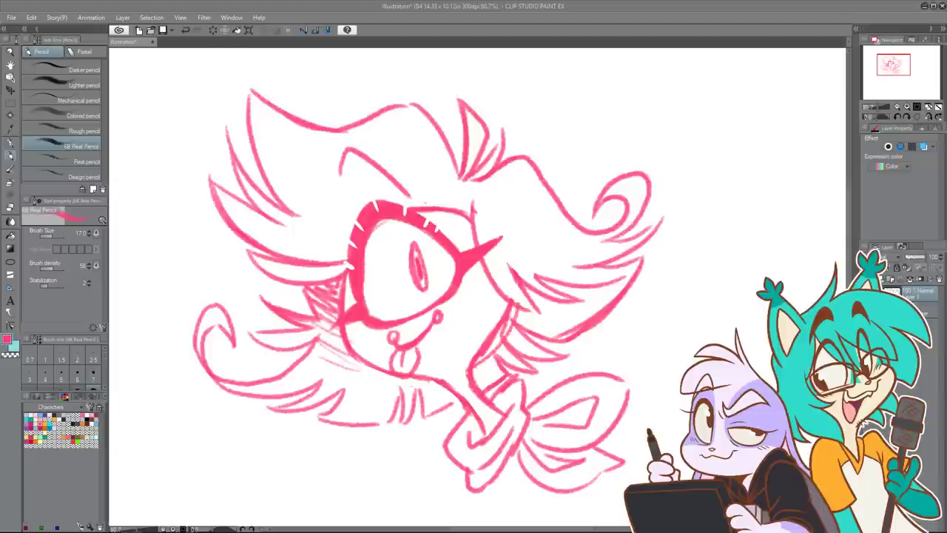
Step: View the pencil fan-art post on Instagram in the browser and close it to return to the drawing
drag(946, 111, 704, 1)
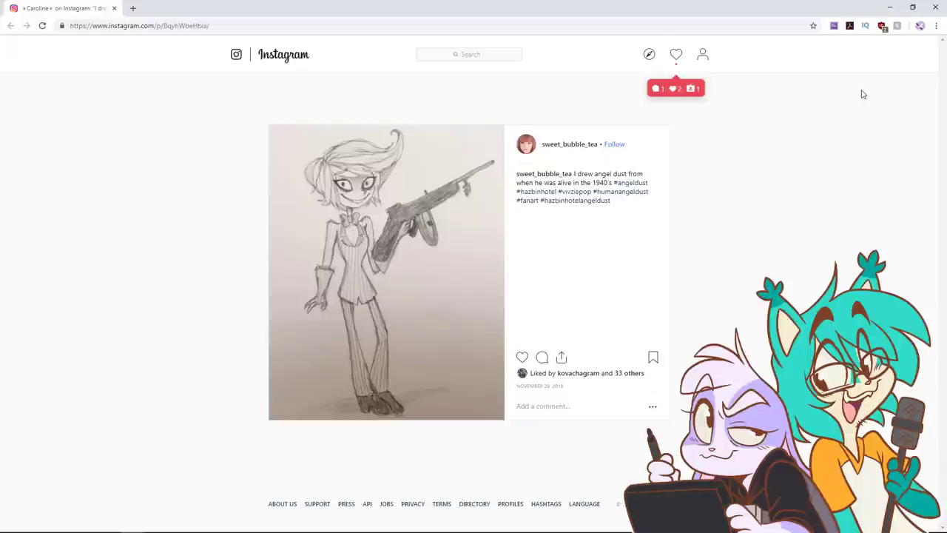
click(938, 8)
Step: Clear the one-eyed head sketch from the layer to get a blank canvas
scroll(678, 341, down, 3)
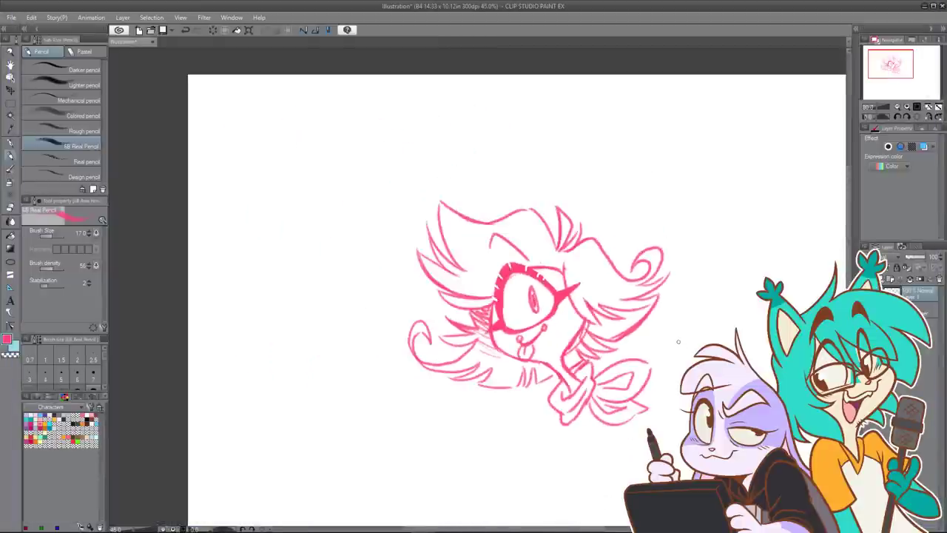
click(214, 30)
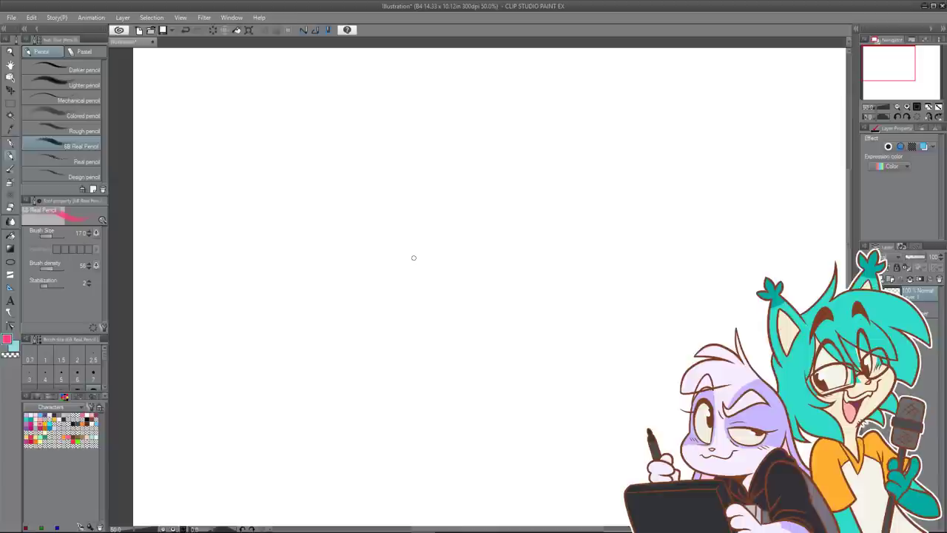
Step: Sketch a round head with a tapering jaw using the 6B Real Pencil, and add narrow scowling eyes with angled brows
mouse_move(460, 208)
mouse_down()
mouse_move(468, 307)
mouse_move(473, 267)
mouse_up()
key(ctrl+z)
drag(539, 239, 474, 250)
scroll(472, 264, up, 2)
scroll(472, 264, up, 2)
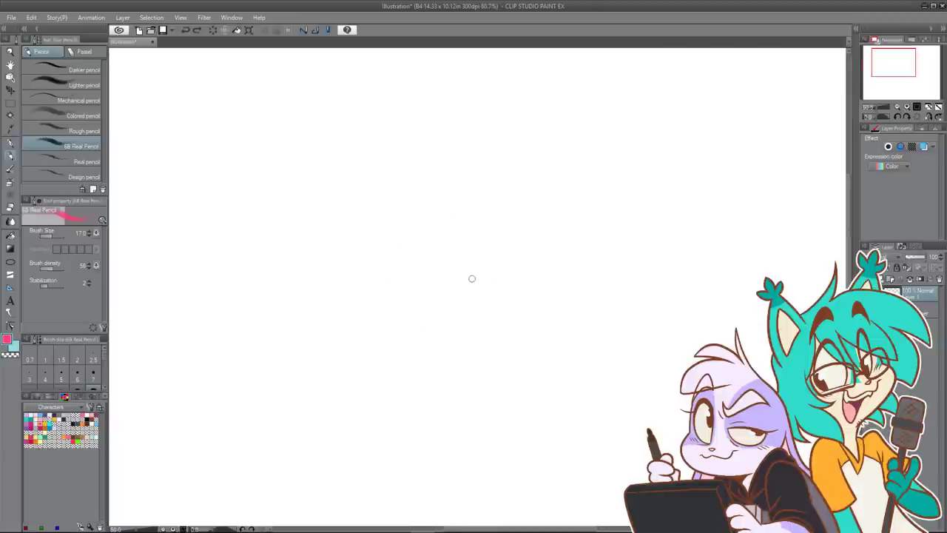
mouse_move(404, 196)
mouse_down()
mouse_move(367, 207)
mouse_move(396, 196)
mouse_up()
key(ctrl+z)
mouse_move(473, 253)
mouse_down()
mouse_move(458, 348)
mouse_move(411, 411)
mouse_up()
drag(343, 300, 391, 396)
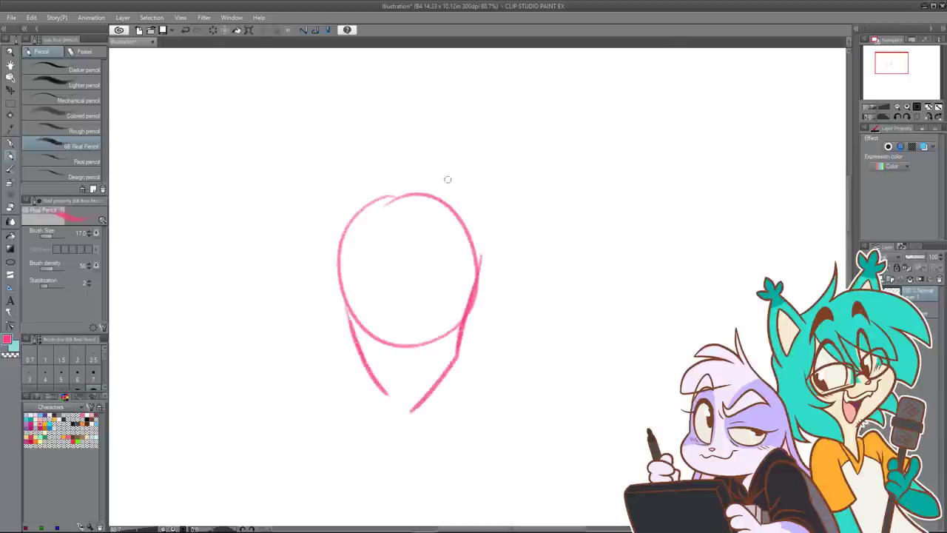
drag(429, 315, 478, 278)
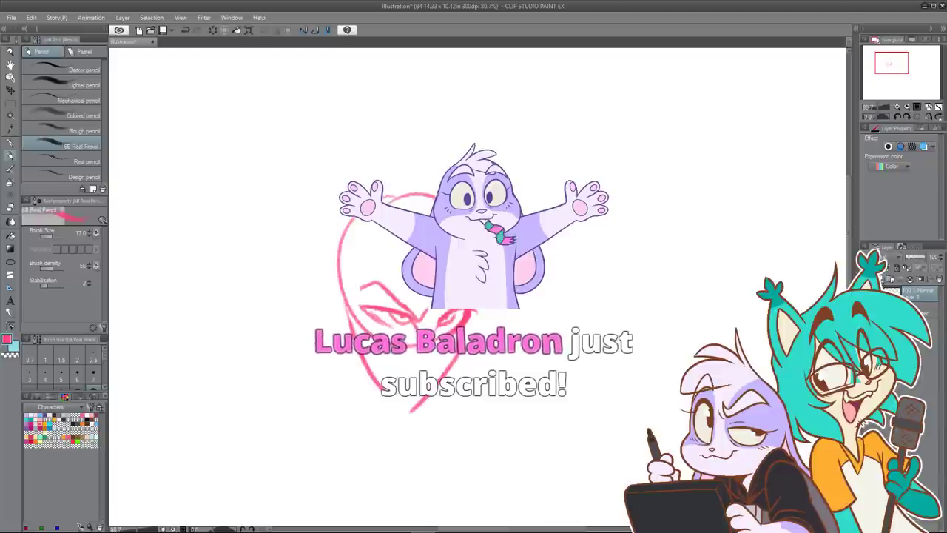
drag(363, 189, 441, 185)
drag(496, 161, 505, 146)
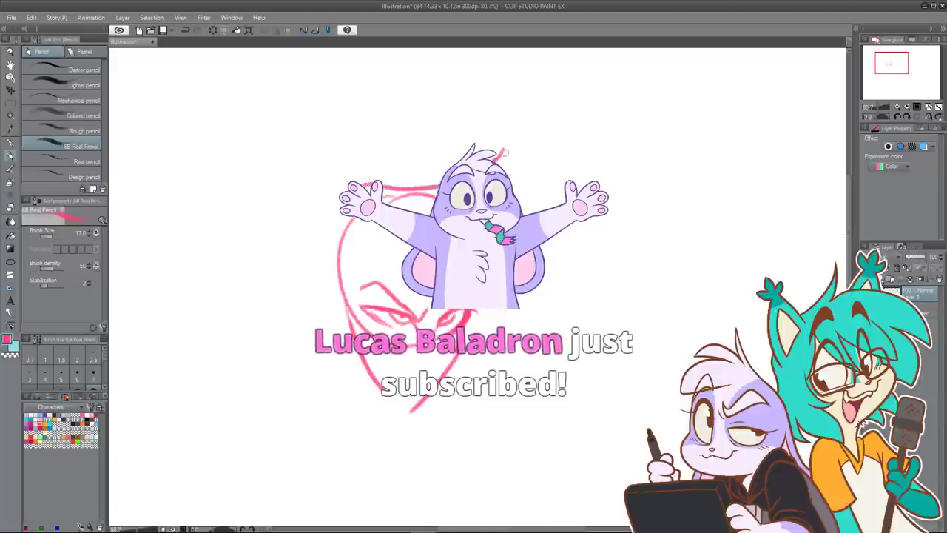
key(ctrl+z)
key(ctrl+z)
Step: Sketch hair sweeping back from the crown into pointed tips on the right side, with a parted fringe over the forehead
mouse_move(368, 186)
mouse_down()
mouse_move(556, 145)
mouse_move(515, 192)
mouse_move(622, 277)
mouse_up()
mouse_move(568, 255)
mouse_down()
mouse_move(620, 312)
mouse_move(547, 275)
mouse_up()
key(ctrl+z)
key(ctrl+z)
drag(621, 310, 545, 259)
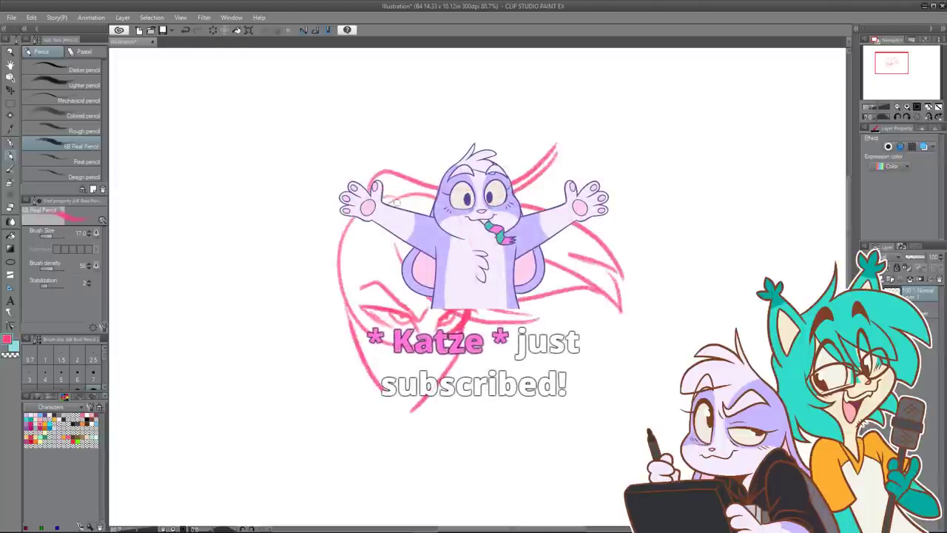
drag(394, 235, 379, 283)
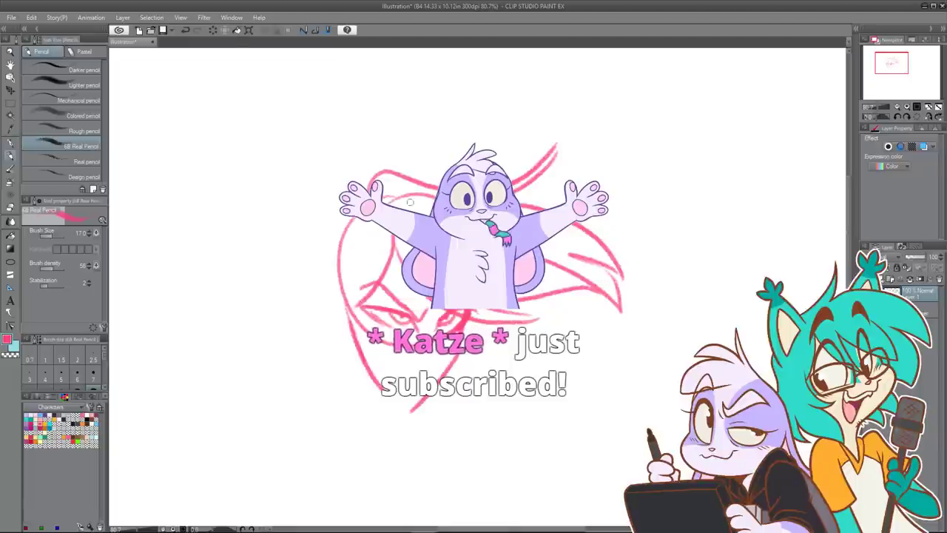
mouse_move(355, 200)
mouse_down()
mouse_move(326, 252)
mouse_move(278, 262)
mouse_move(338, 314)
mouse_up()
key(ctrl+z)
key(ctrl+z)
key(ctrl+z)
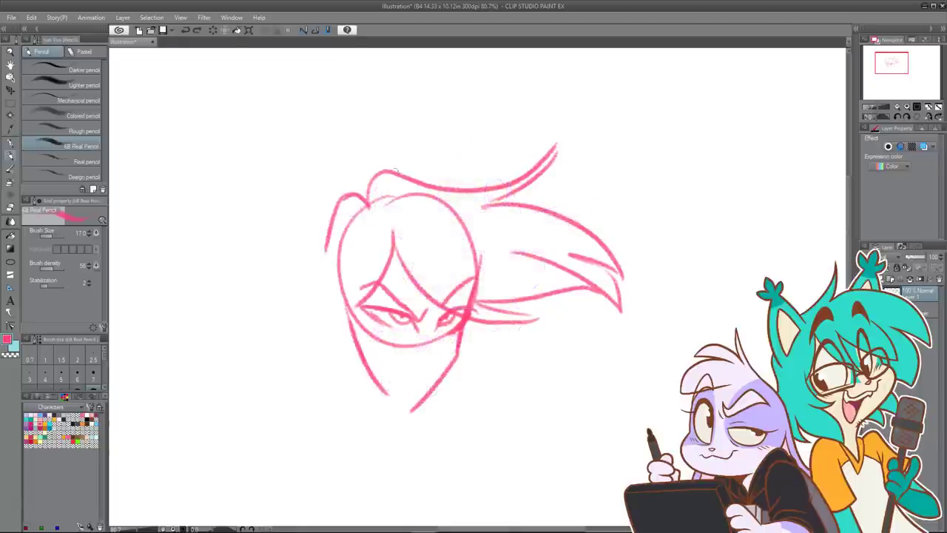
Step: Sketch spiky hair flaring outward on the left side of the head, with a strand running down beside the face
mouse_move(343, 198)
mouse_down()
mouse_move(366, 208)
mouse_move(285, 226)
mouse_up()
key(ctrl+z)
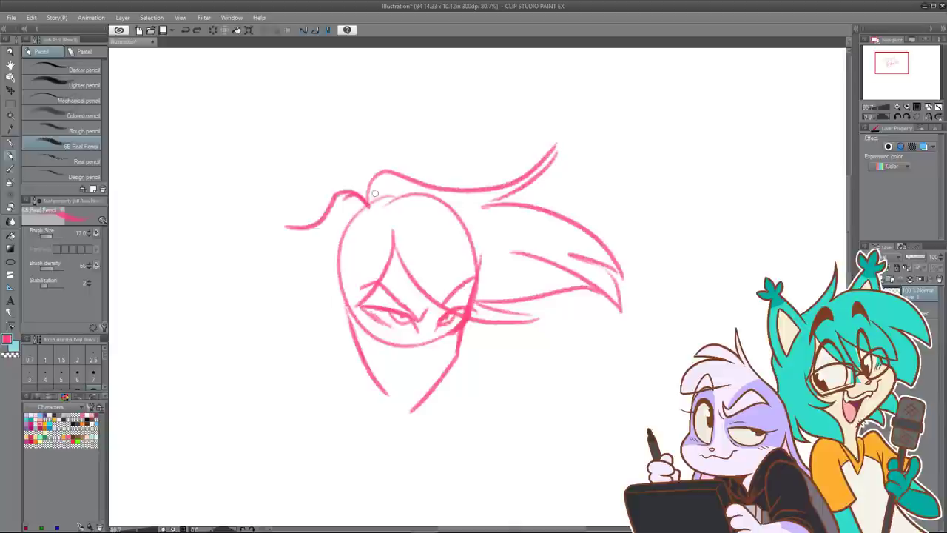
mouse_move(367, 205)
mouse_down()
mouse_move(279, 197)
mouse_move(316, 235)
mouse_move(278, 276)
mouse_move(306, 253)
mouse_move(289, 294)
mouse_move(330, 305)
mouse_up()
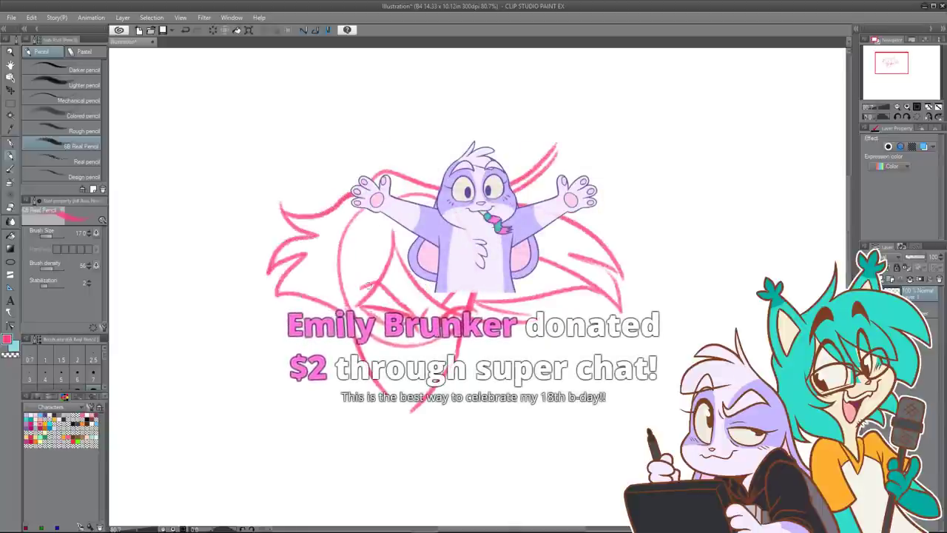
drag(337, 271, 360, 341)
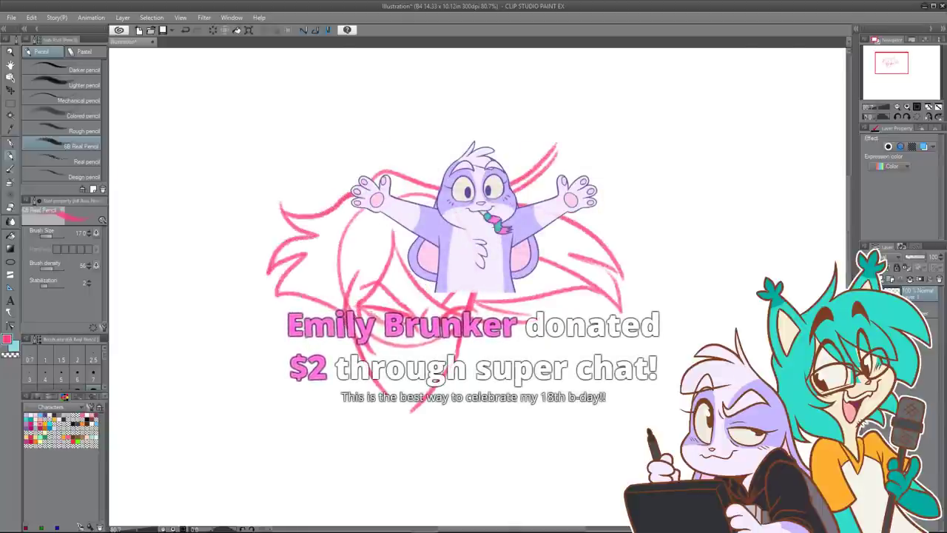
Step: Sketch an ear beside the head and a pointed nose, add a wide toothy grin, and darken the brows and jawline
key(ctrl+z)
key(ctrl+z)
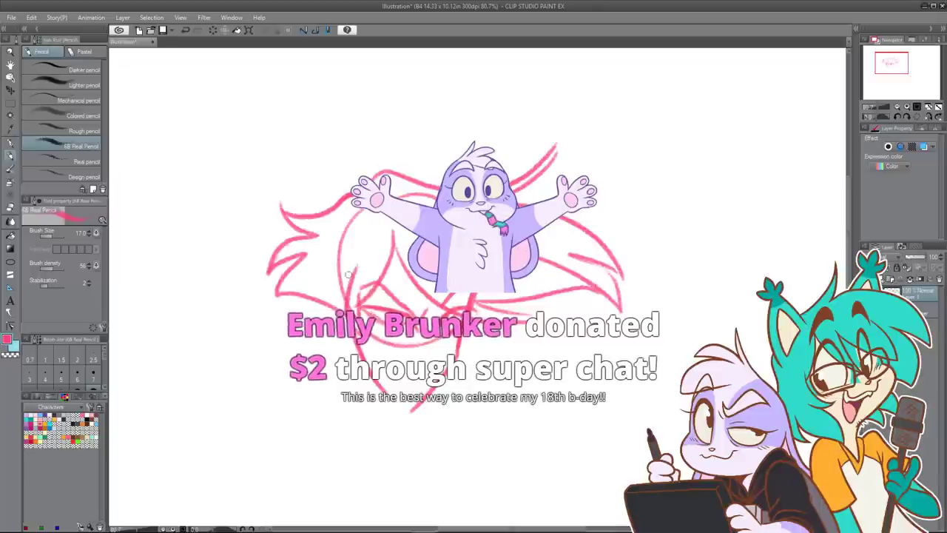
drag(339, 281, 350, 337)
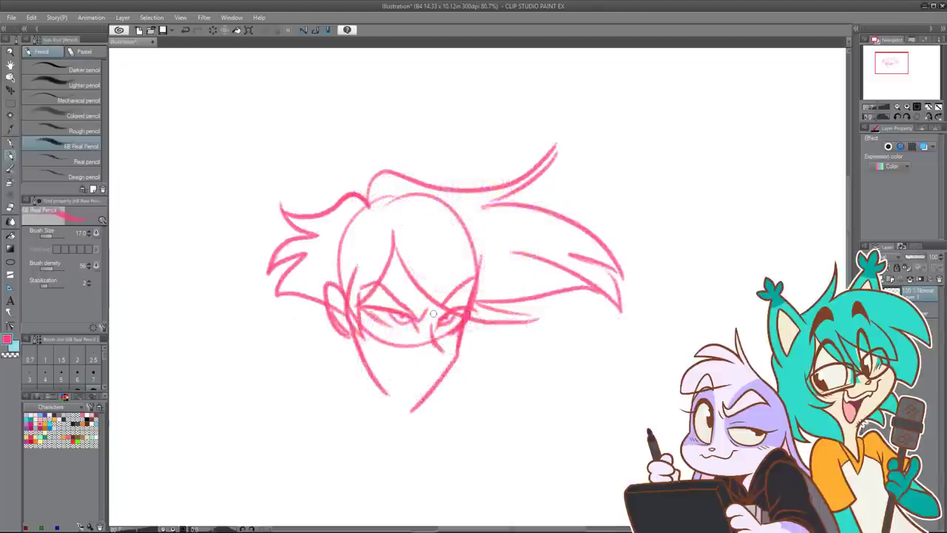
key(ctrl+z)
key(ctrl+z)
mouse_move(432, 321)
mouse_down()
mouse_move(440, 351)
mouse_move(429, 367)
mouse_up()
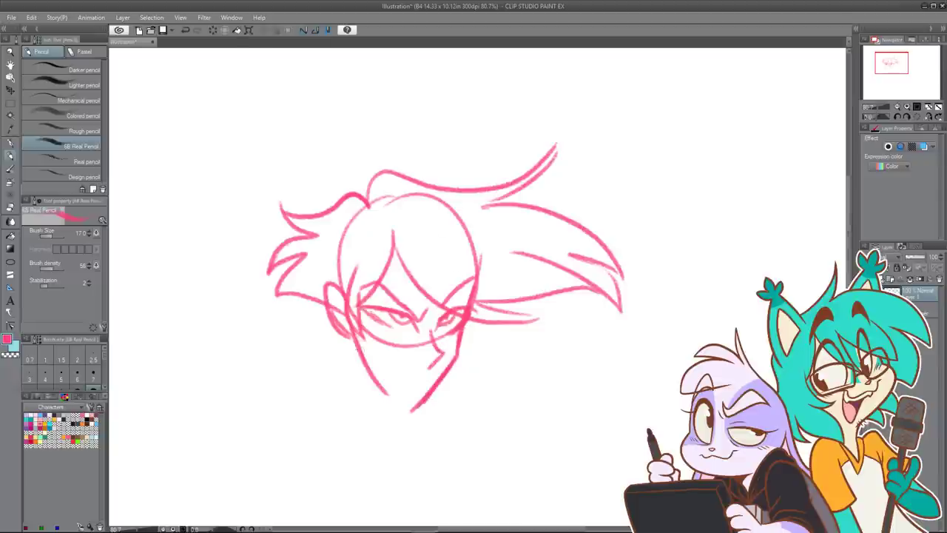
drag(356, 351, 409, 407)
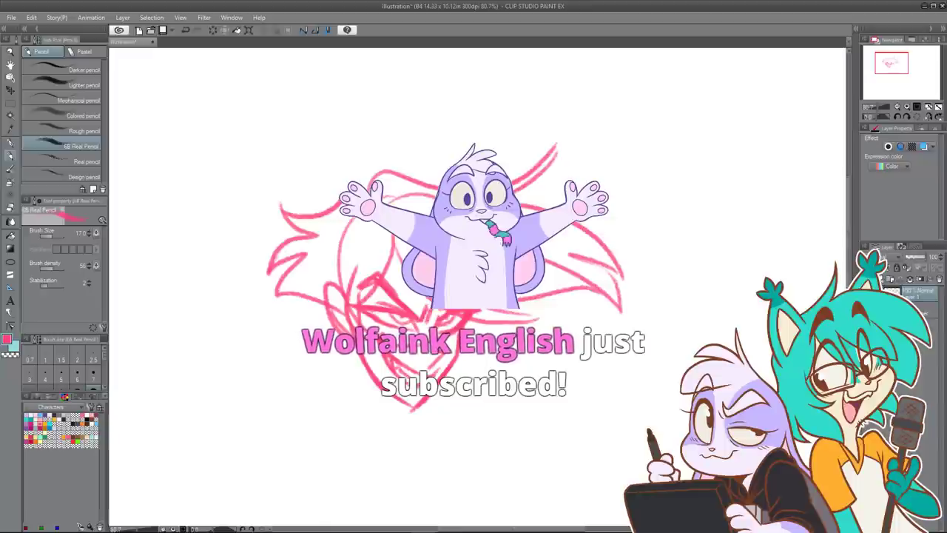
mouse_move(475, 304)
mouse_down()
mouse_move(554, 314)
mouse_move(485, 321)
mouse_up()
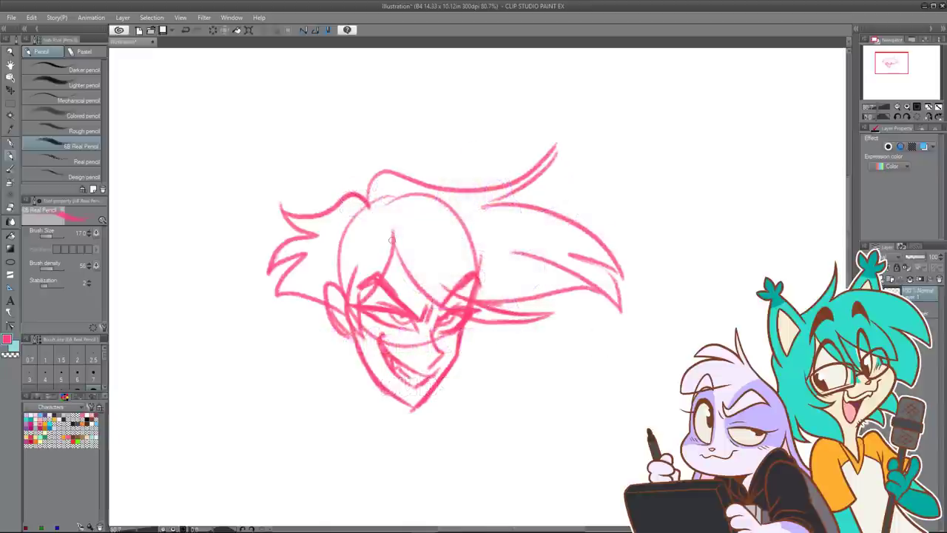
drag(392, 230, 416, 287)
mouse_move(545, 290)
mouse_down()
mouse_move(525, 207)
mouse_move(544, 230)
mouse_up()
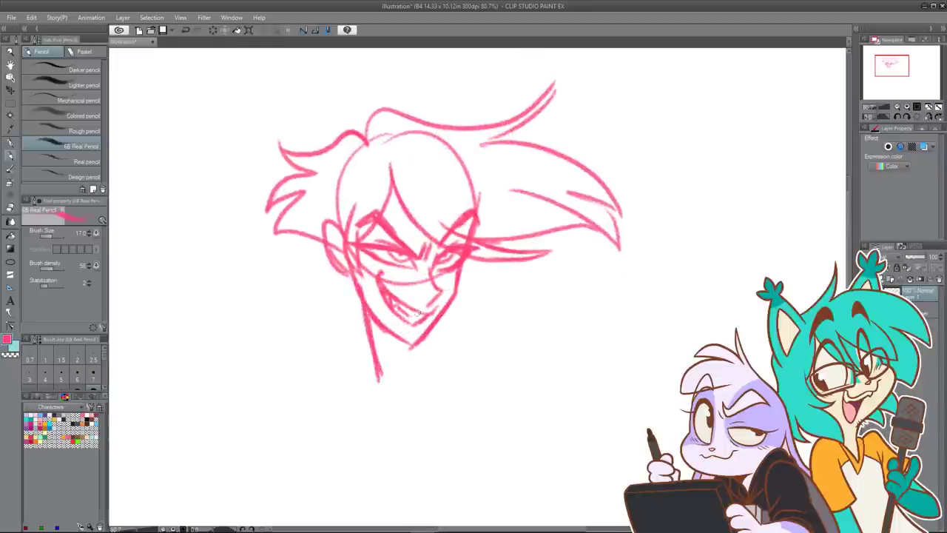
key(ctrl+z)
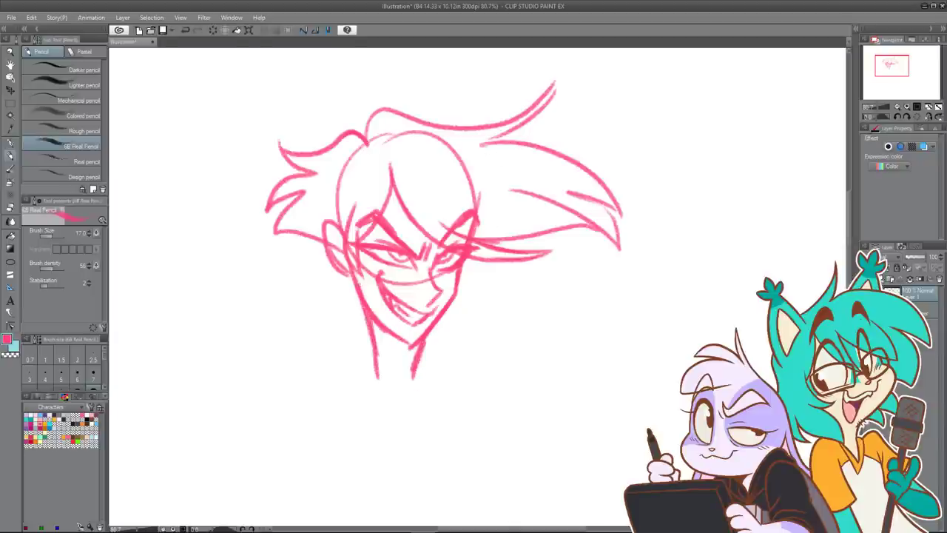
drag(480, 224, 474, 302)
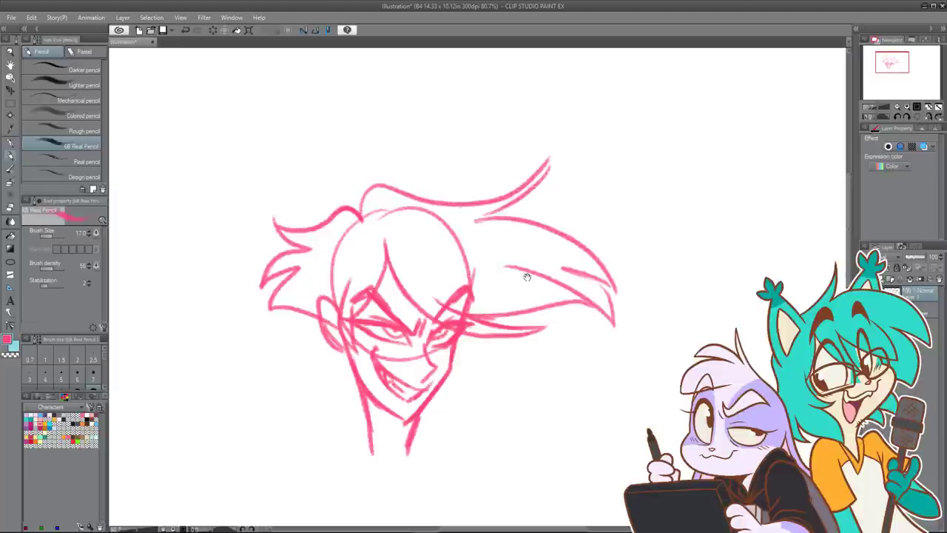
drag(526, 275, 517, 188)
drag(491, 230, 519, 262)
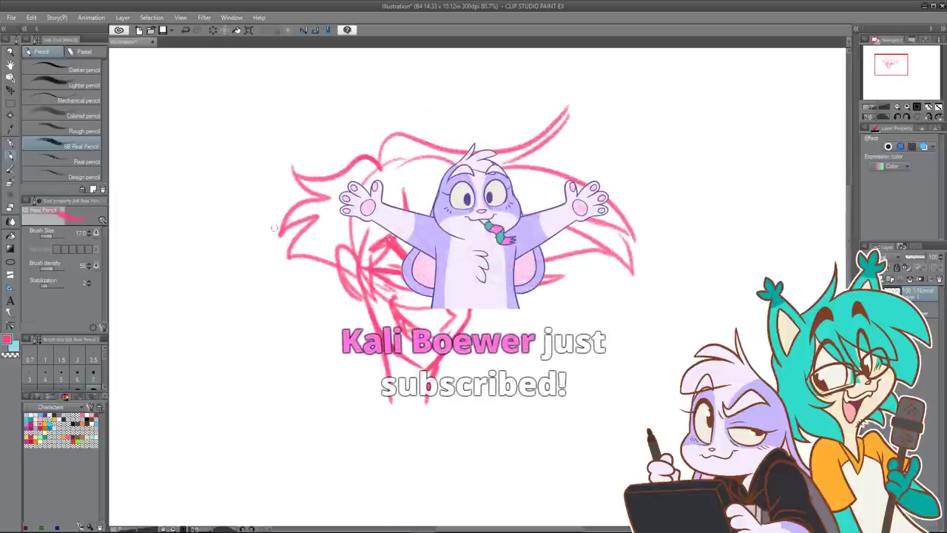
key(e)
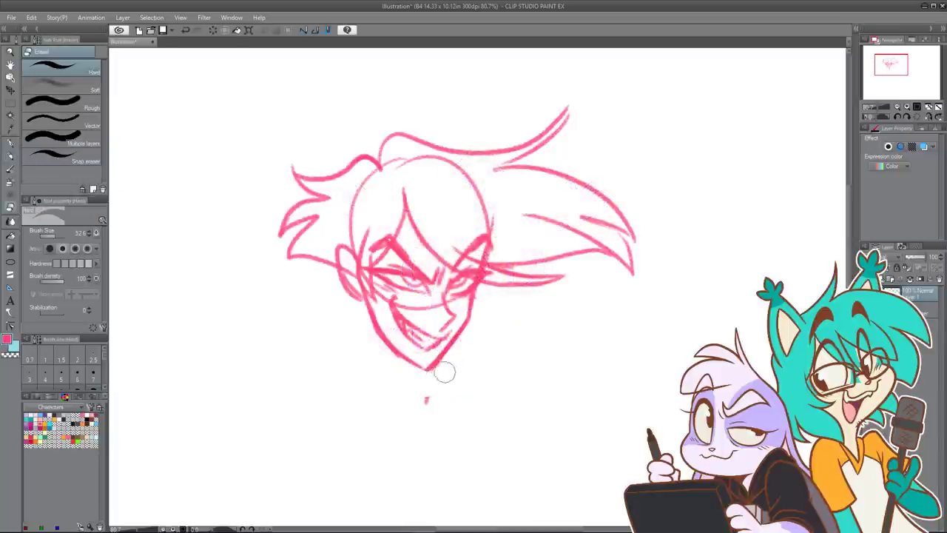
drag(436, 379, 435, 441)
Step: Sketch two neck lines running down from the jaw with the 6B Real Pencil, and darken the ear with inner detail
click(10, 157)
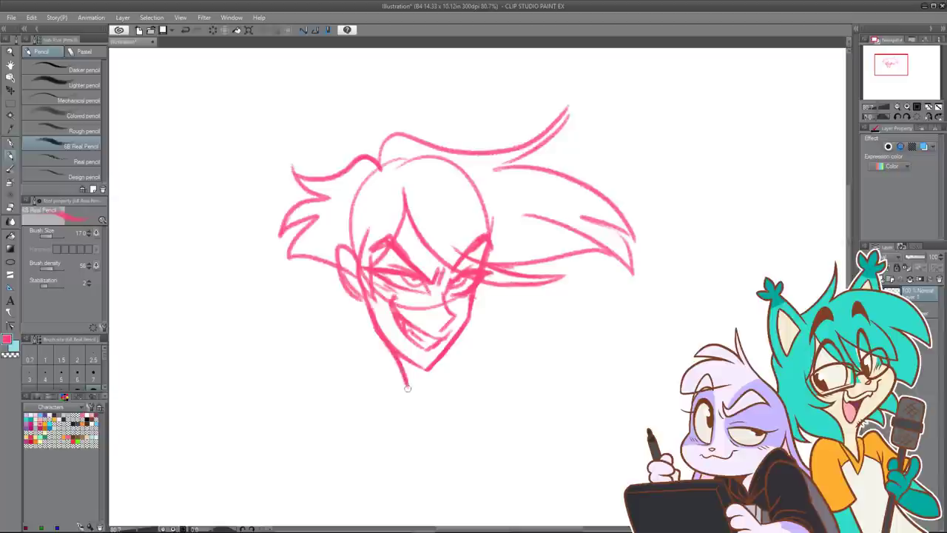
key(ctrl+z)
drag(374, 329, 393, 380)
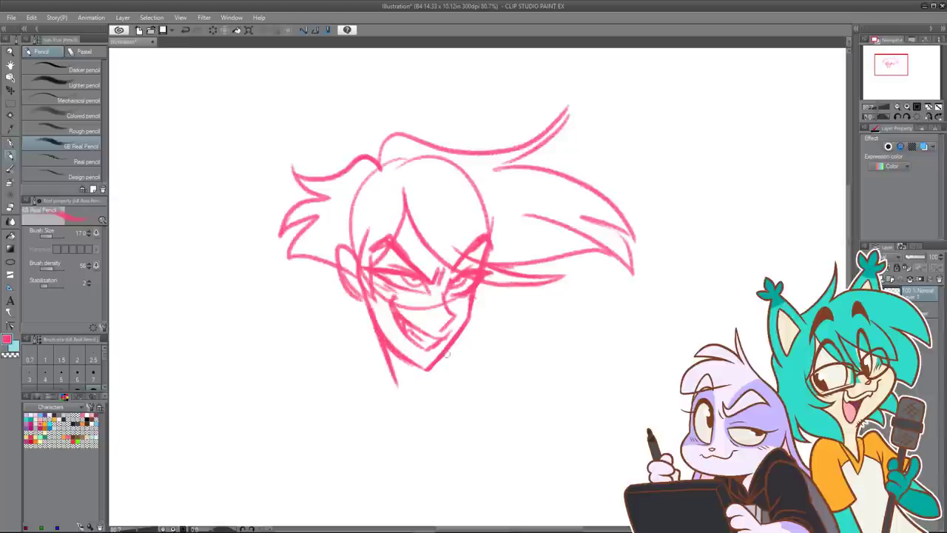
mouse_move(353, 246)
mouse_down()
mouse_move(342, 296)
mouse_move(344, 271)
mouse_up()
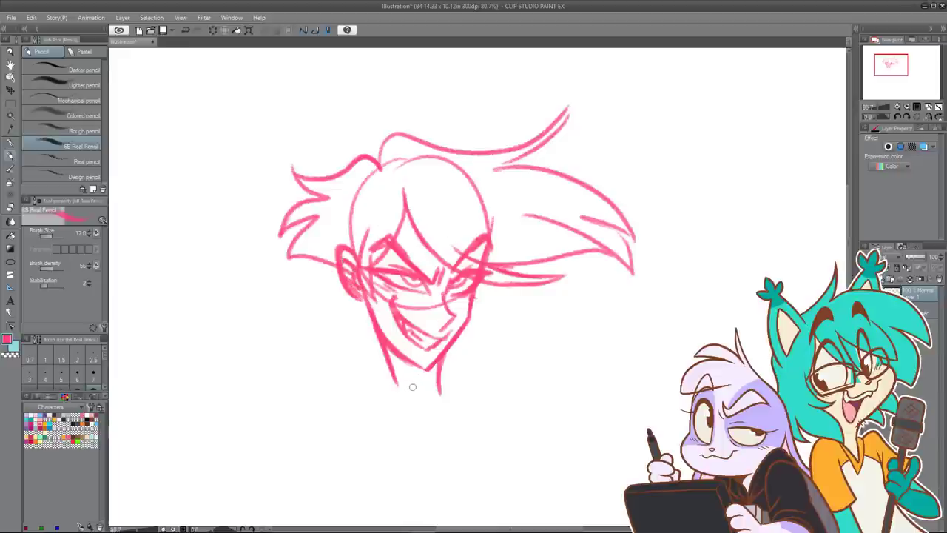
key(ctrl+z)
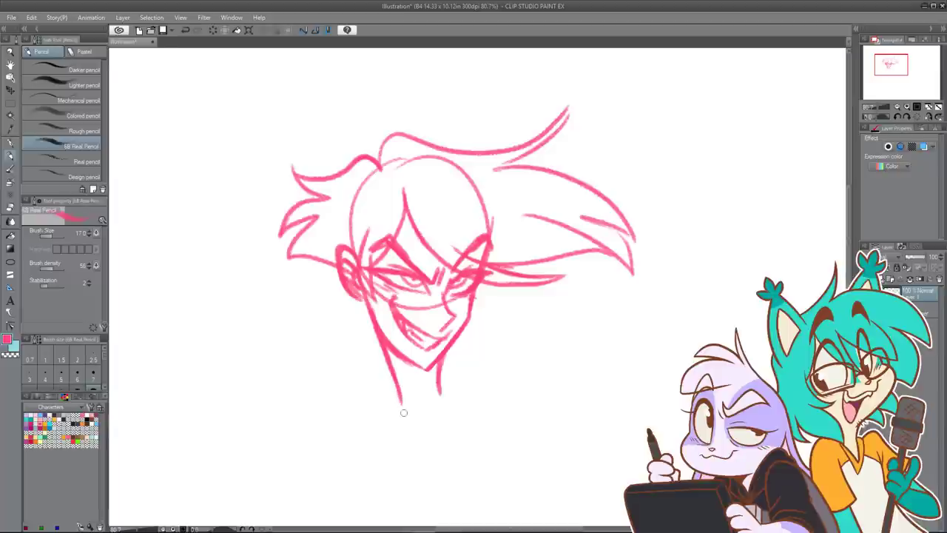
key(ctrl+z)
drag(615, 279, 562, 264)
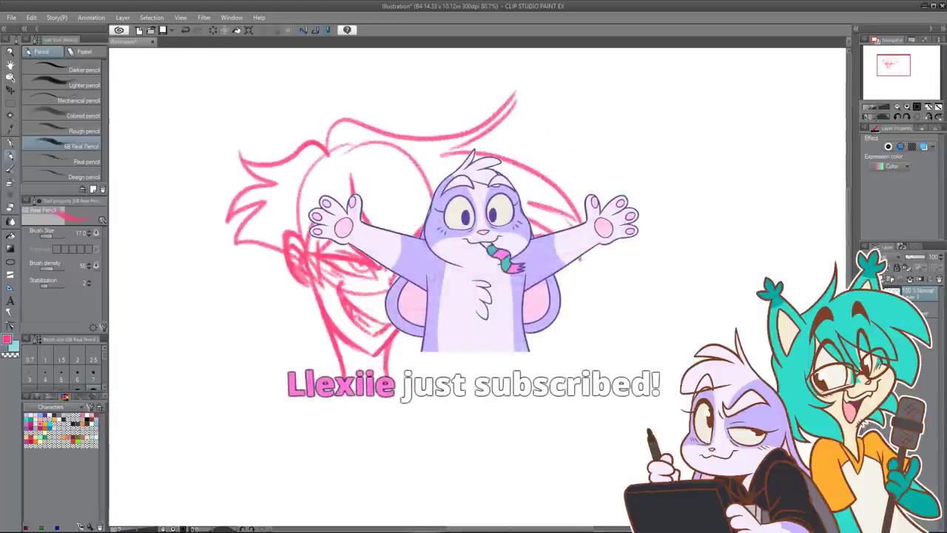
key(ctrl+z)
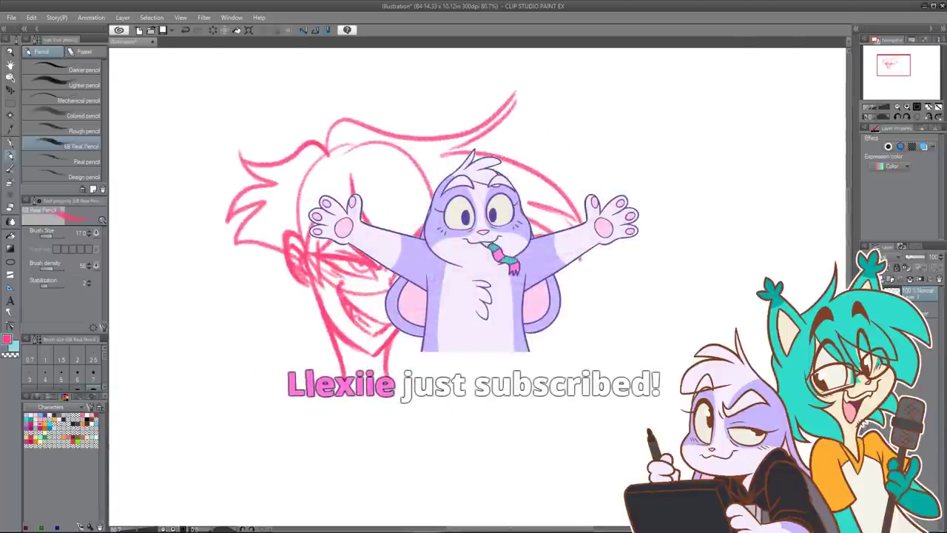
mouse_move(398, 347)
mouse_down()
mouse_move(448, 321)
mouse_move(434, 305)
mouse_up()
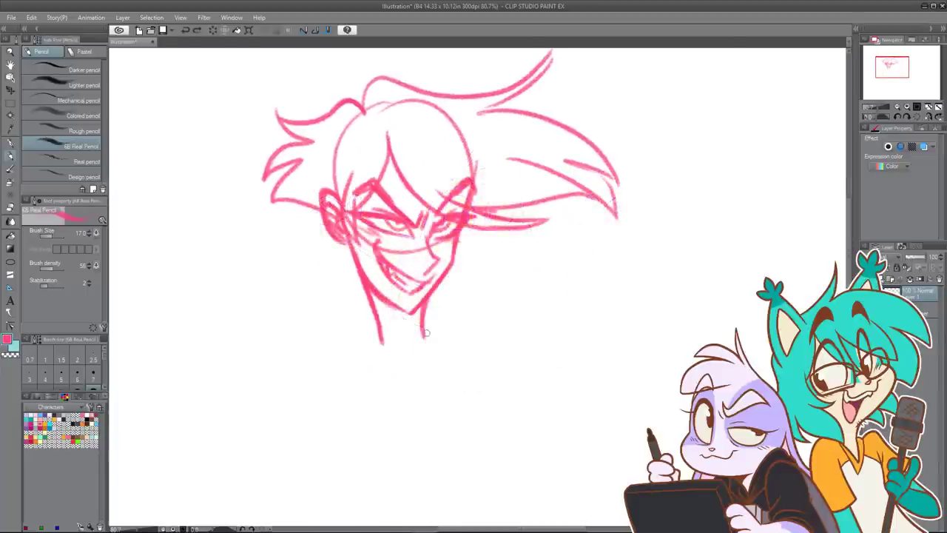
mouse_move(426, 333)
mouse_down()
mouse_move(391, 407)
mouse_move(379, 338)
mouse_up()
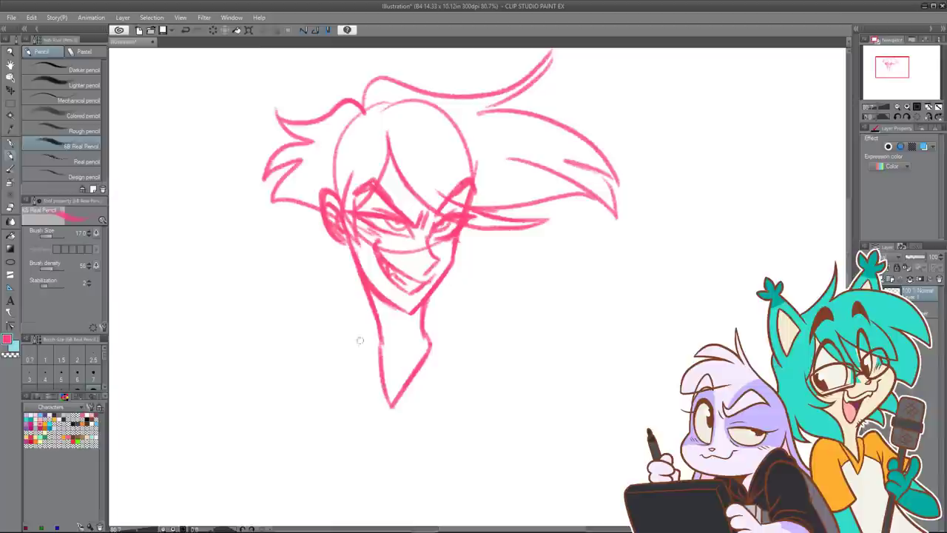
key(ctrl+z)
key(ctrl+z)
key(ctrl+z)
mouse_move(409, 353)
mouse_down()
mouse_move(408, 379)
mouse_move(360, 330)
mouse_move(388, 381)
mouse_up()
key(ctrl+z)
key(ctrl+z)
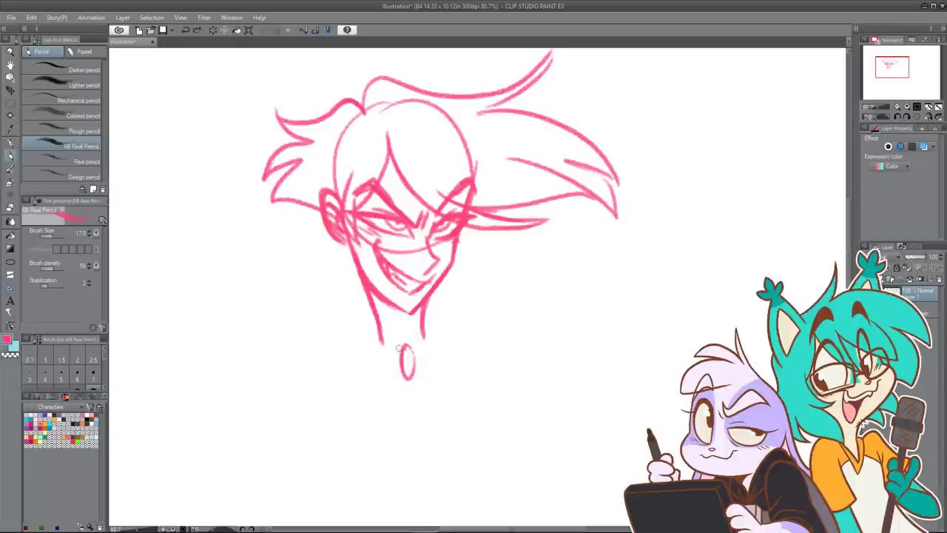
drag(399, 346, 355, 330)
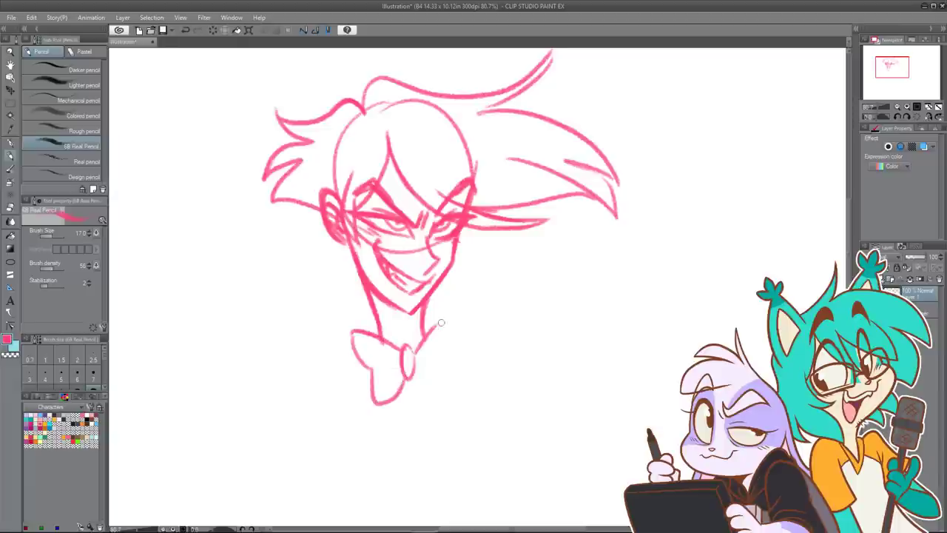
key(ctrl+z)
key(ctrl+z)
key(ctrl+z)
key(ctrl+z)
key(ctrl+z)
key(ctrl+z)
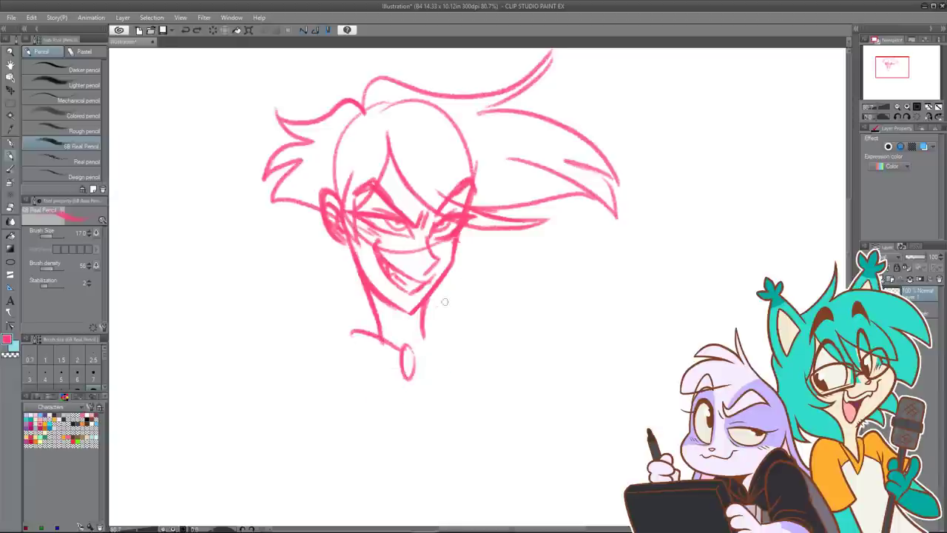
scroll(418, 337, down, 4)
mouse_move(379, 312)
mouse_down()
mouse_move(432, 333)
mouse_move(398, 285)
mouse_move(432, 283)
mouse_move(331, 296)
mouse_move(338, 358)
mouse_move(346, 400)
mouse_up()
scroll(407, 295, up, 2)
drag(324, 360, 364, 420)
drag(318, 366, 366, 420)
key(ctrl+z)
key(ctrl+z)
key(ctrl+z)
key(ctrl+z)
key(ctrl+z)
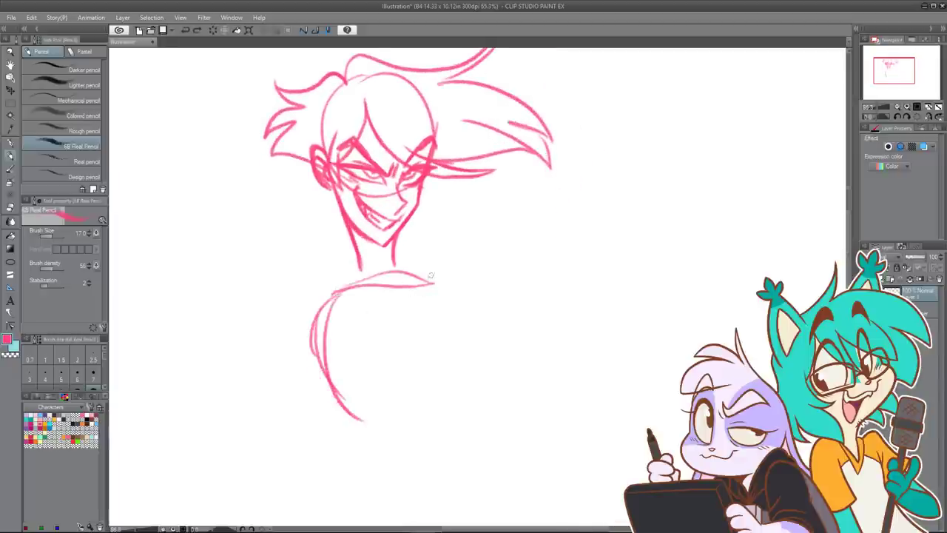
Step: Sketch a slim torso below the neck with a curved top edge and sides tapering to a narrow waist
drag(341, 299, 417, 303)
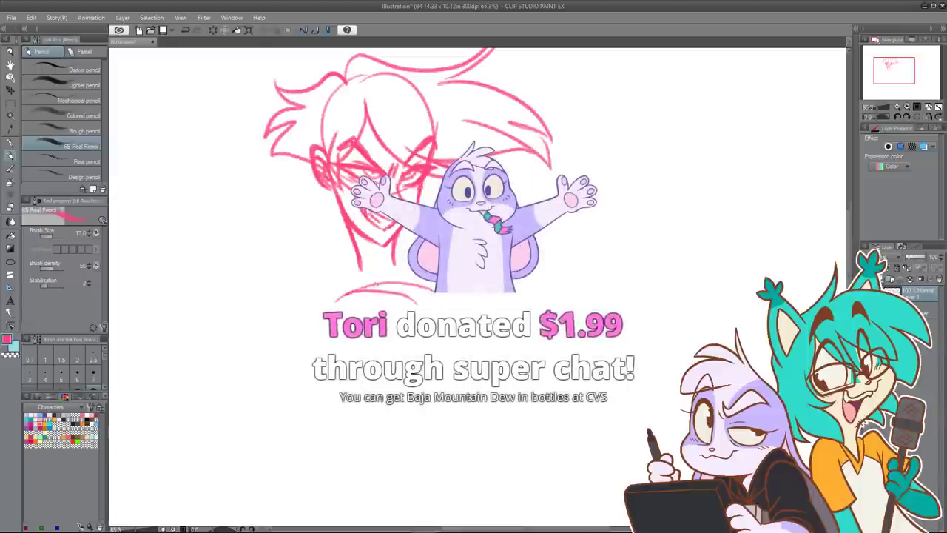
mouse_move(346, 295)
mouse_down()
mouse_move(329, 366)
mouse_move(367, 413)
mouse_up()
mouse_move(337, 301)
mouse_down()
mouse_move(434, 292)
mouse_move(426, 447)
mouse_up()
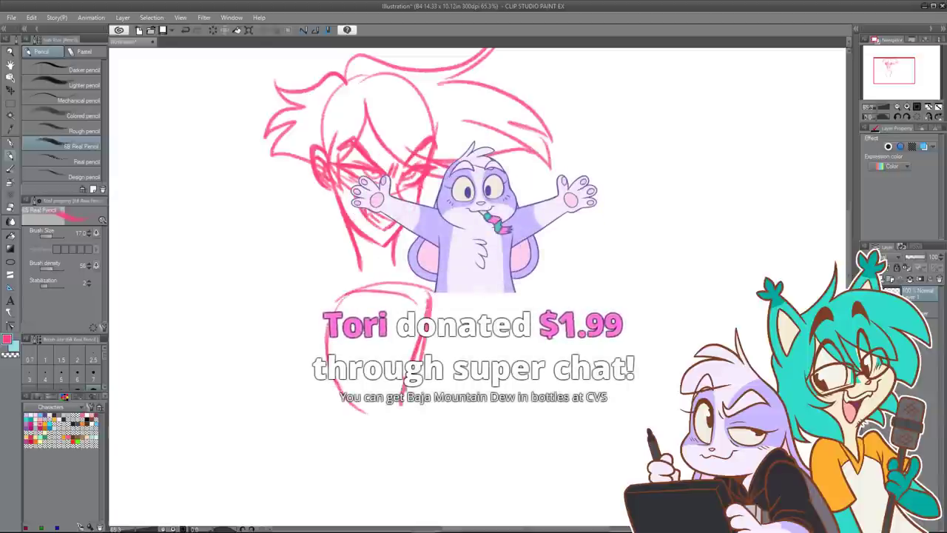
drag(328, 340, 366, 425)
drag(335, 374, 378, 461)
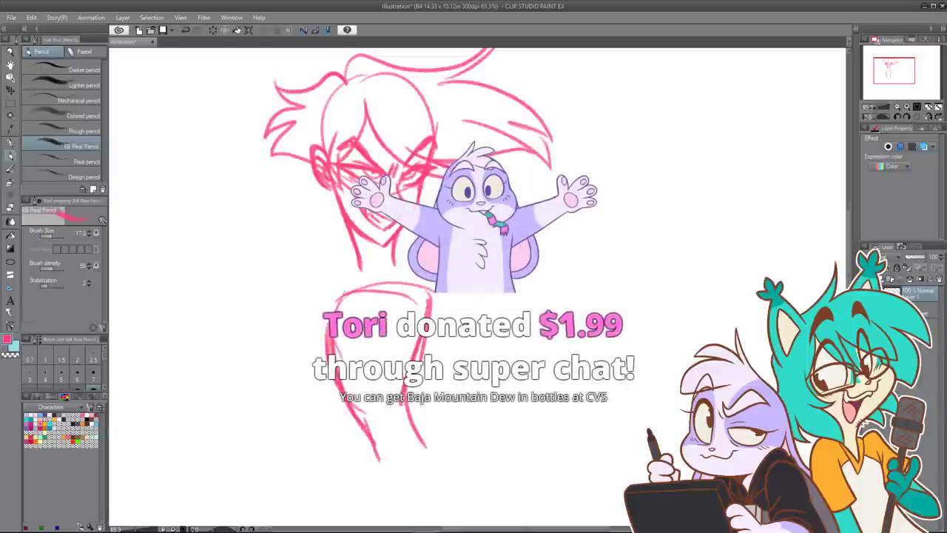
drag(428, 268, 436, 330)
scroll(396, 296, up, 2)
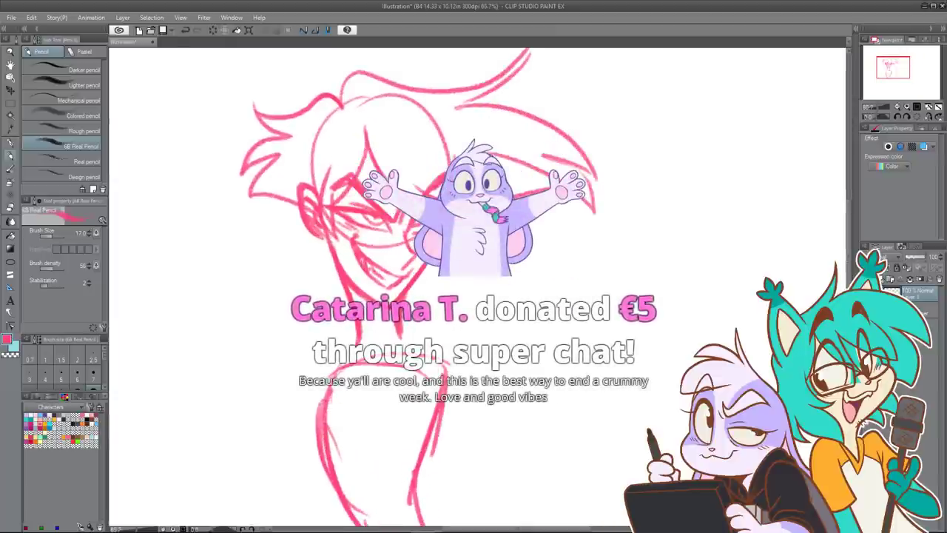
Step: Extend the neck into a sloping shoulder with a straight upper arm line, and hatch a shadow under the chin
mouse_move(420, 344)
mouse_down()
mouse_move(491, 370)
mouse_move(448, 302)
mouse_move(465, 416)
mouse_up()
drag(333, 194, 379, 322)
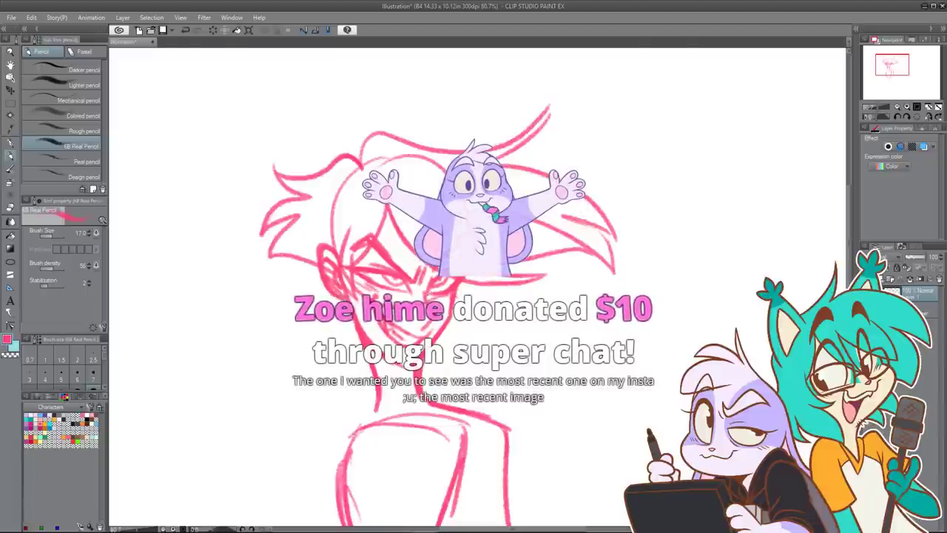
mouse_move(379, 322)
mouse_down()
mouse_move(366, 282)
mouse_move(431, 345)
mouse_up()
scroll(432, 287, down, 2)
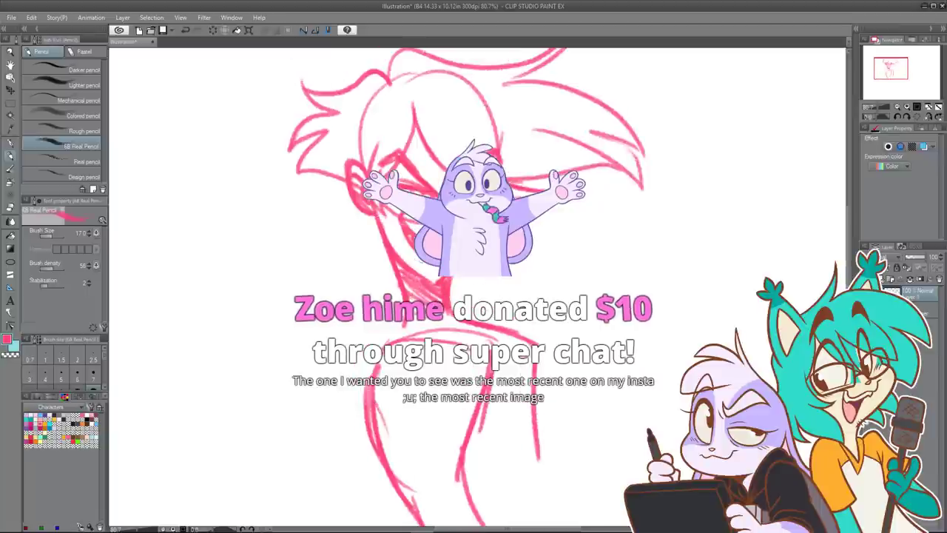
Step: Sketch a hand with spread fingers resting on the chest, with a raised wrist and a sharply bent arm out to the side
mouse_move(310, 338)
mouse_down()
mouse_move(328, 321)
mouse_move(381, 331)
mouse_up()
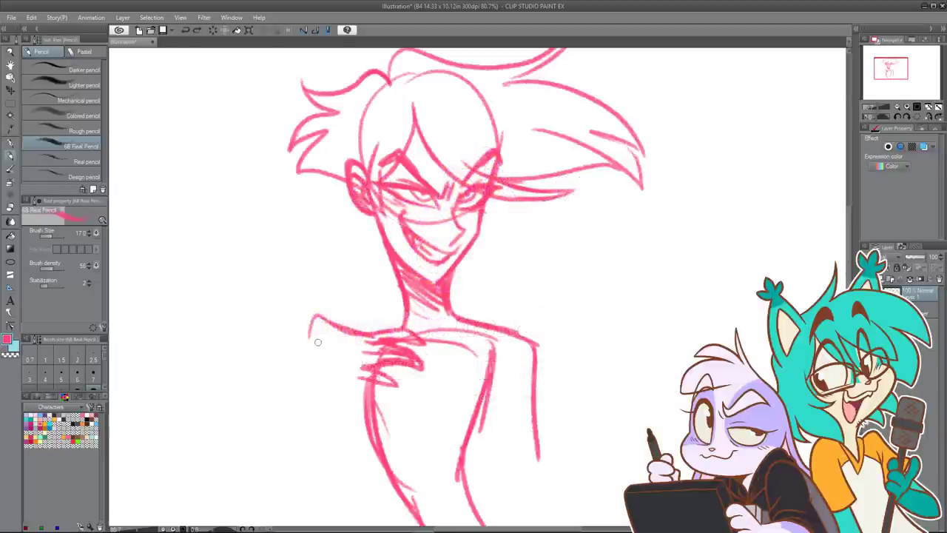
drag(317, 342, 339, 363)
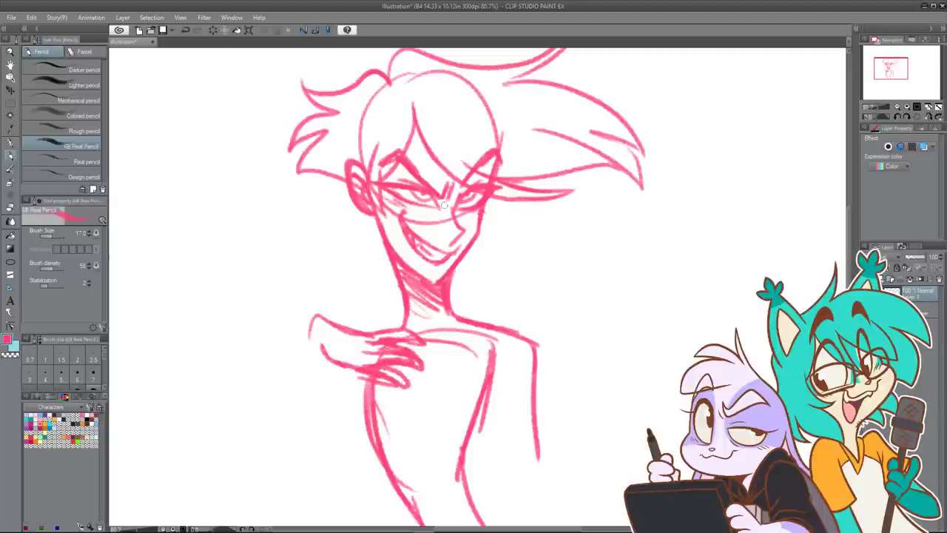
drag(309, 327, 277, 451)
drag(390, 310, 427, 217)
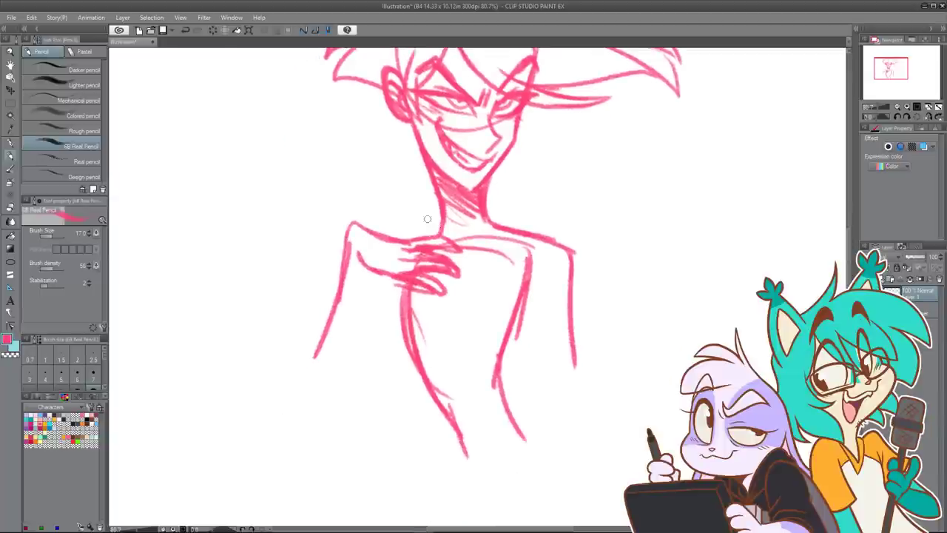
key(ctrl+z)
drag(351, 225, 315, 333)
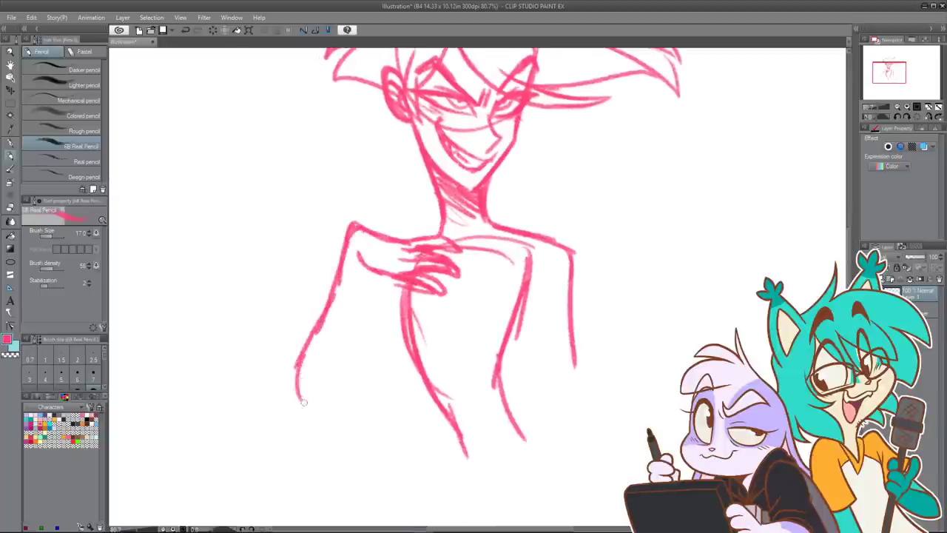
drag(319, 411, 370, 369)
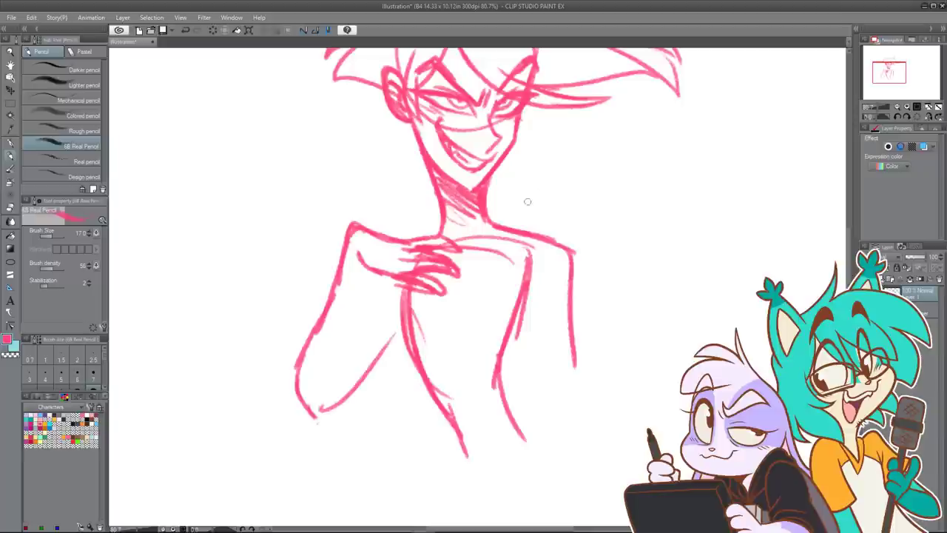
drag(524, 223, 515, 217)
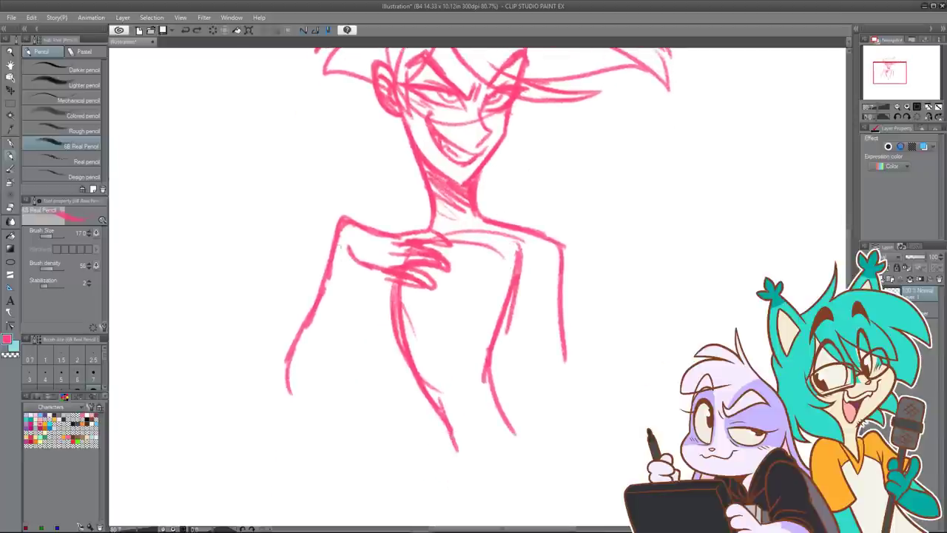
mouse_move(283, 367)
mouse_down()
mouse_move(295, 427)
mouse_move(361, 380)
mouse_move(390, 333)
mouse_move(348, 267)
mouse_up()
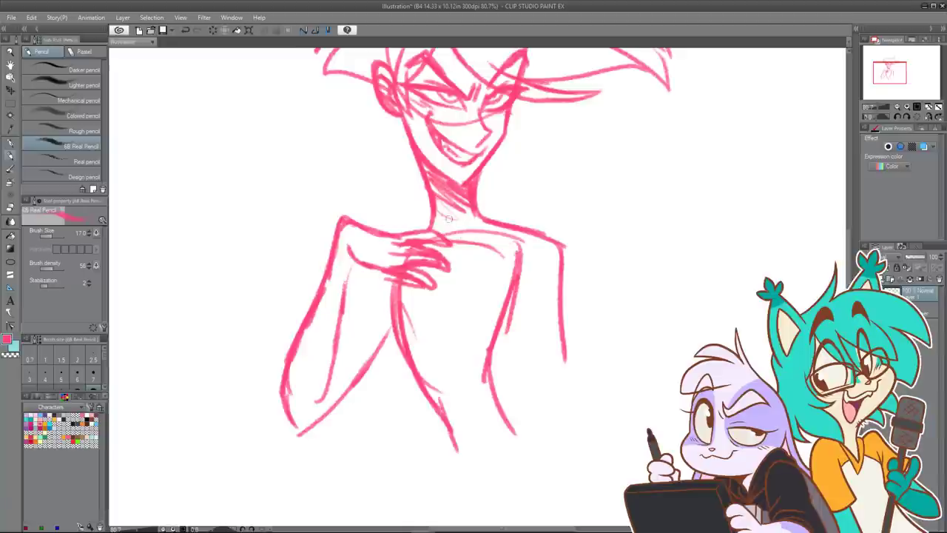
Step: Outline the back of the hand on the chest and sketch the chest's vertical line and lower pectoral curve
mouse_move(448, 218)
mouse_down()
mouse_move(434, 262)
mouse_move(400, 278)
mouse_move(447, 285)
mouse_move(459, 245)
mouse_up()
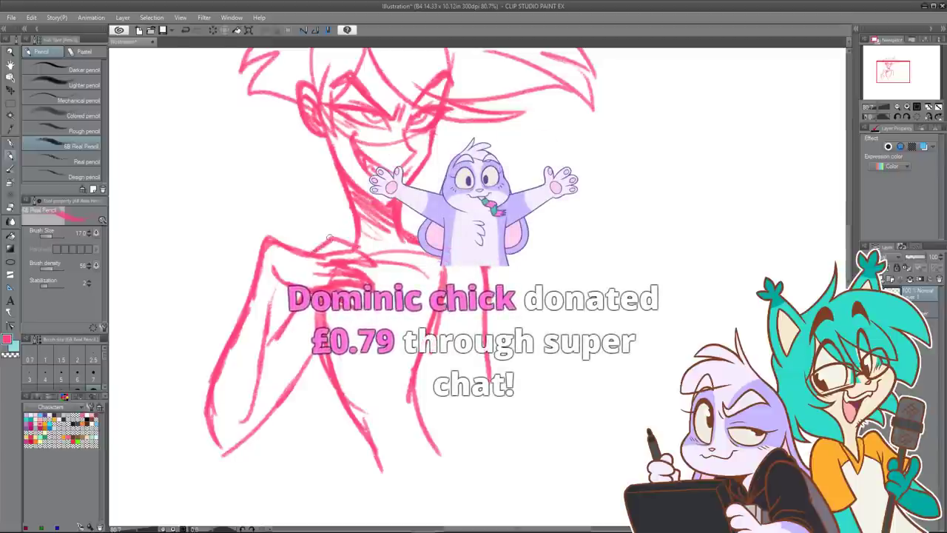
key(ctrl+z)
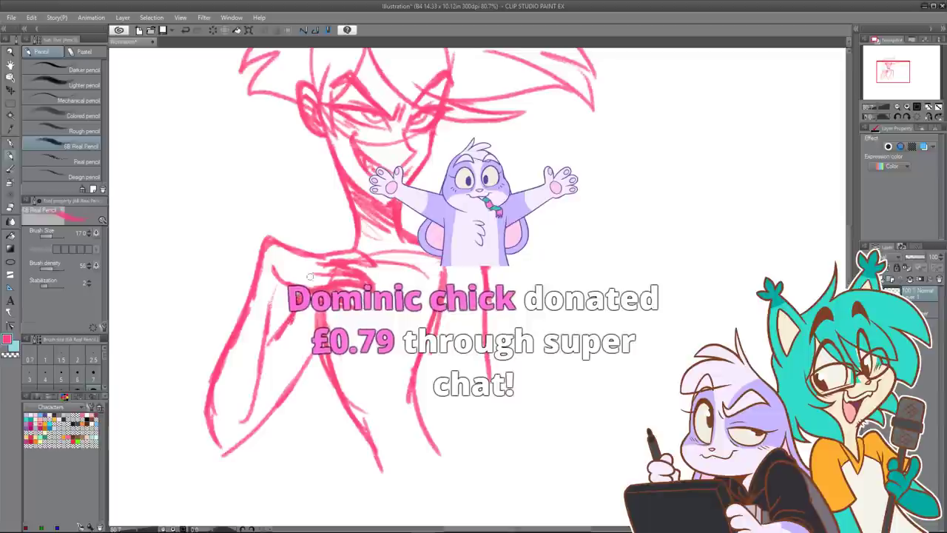
drag(311, 251, 356, 248)
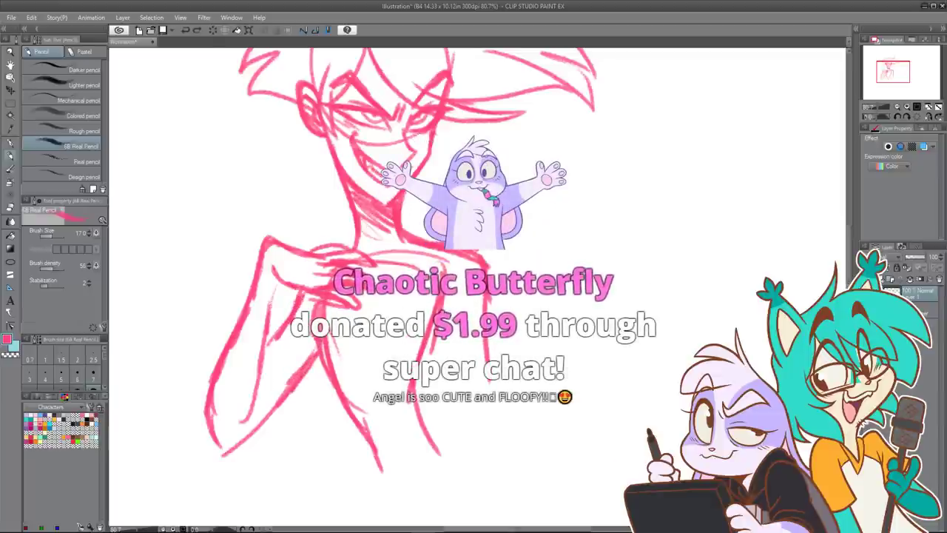
drag(361, 287, 359, 320)
drag(373, 355, 418, 342)
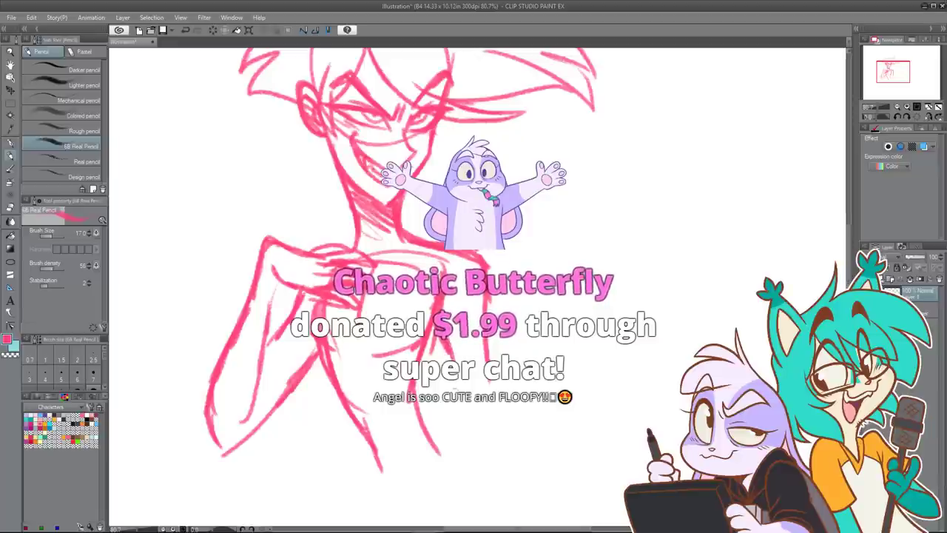
Step: Sketch the inner edge of the hanging arm and extend its outer edge down into the forearm
mouse_move(446, 341)
mouse_down()
mouse_move(457, 427)
mouse_move(472, 453)
mouse_up()
key(ctrl+z)
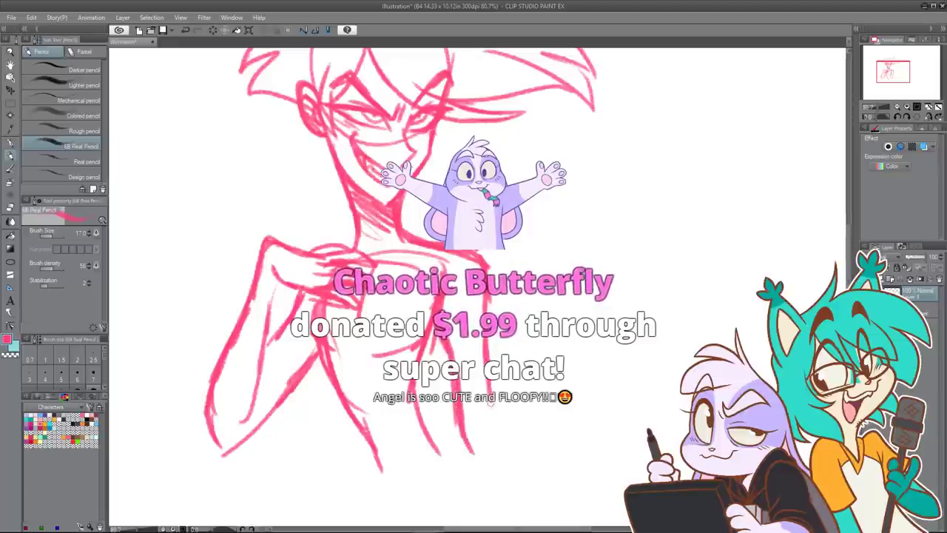
drag(485, 376, 511, 467)
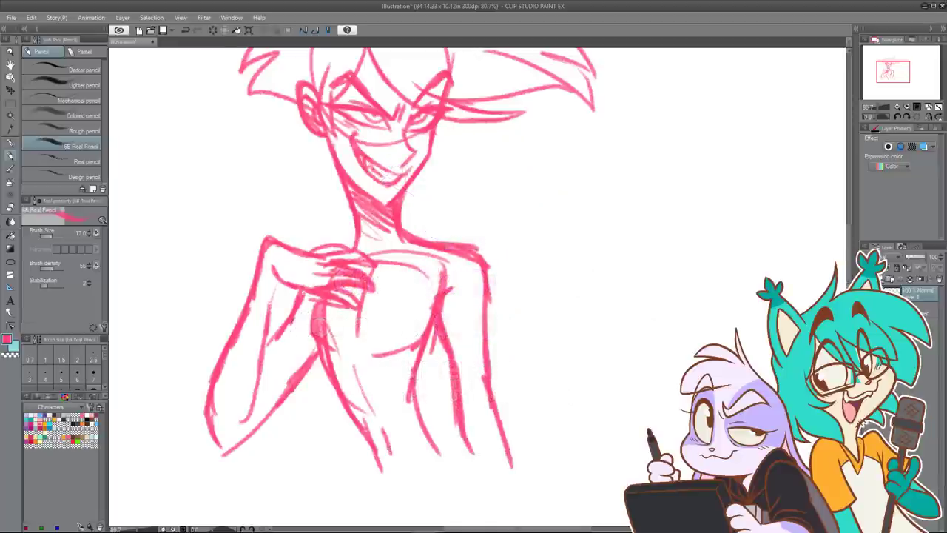
Step: Add a small curved nipple mark on the chest and sketch stripe bands across both arms
mouse_move(470, 236)
mouse_down()
mouse_move(446, 321)
mouse_move(448, 264)
mouse_move(451, 291)
mouse_up()
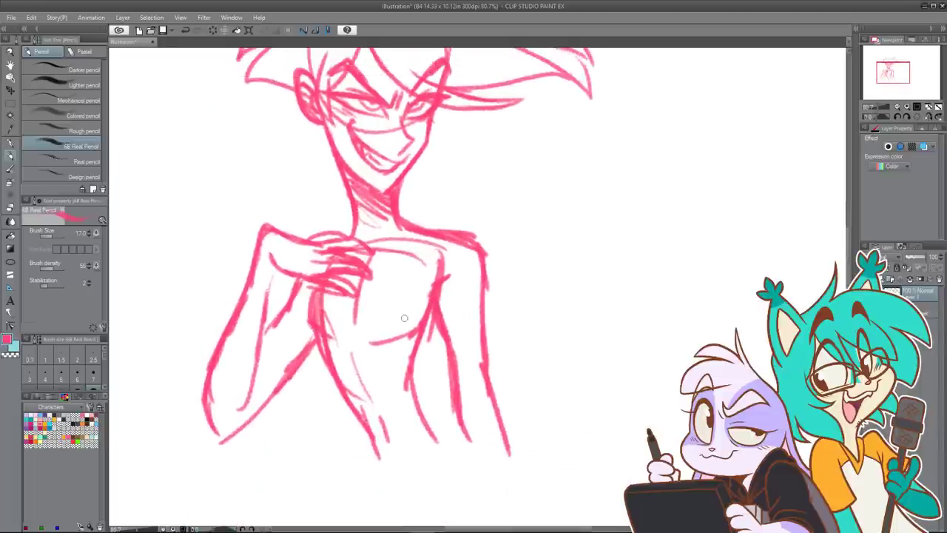
mouse_move(454, 250)
mouse_down()
mouse_move(461, 313)
mouse_move(453, 258)
mouse_up()
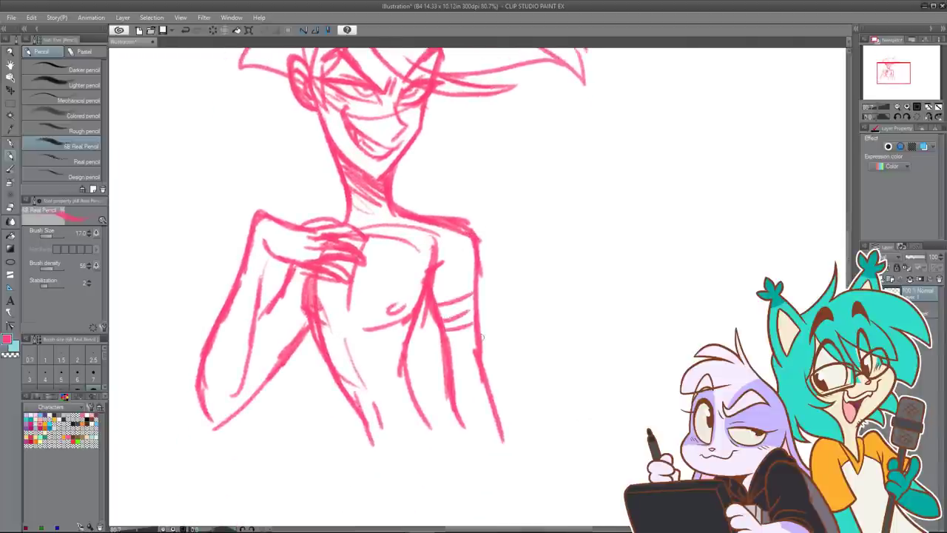
drag(450, 349, 475, 339)
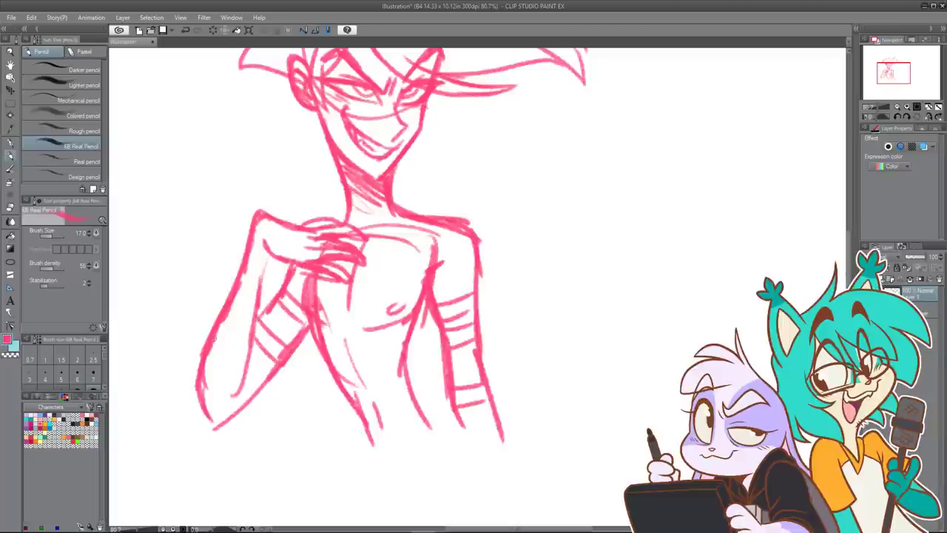
Step: Draw a small heart on the shoulder above the stripe bands of the hanging arm
drag(478, 188, 455, 247)
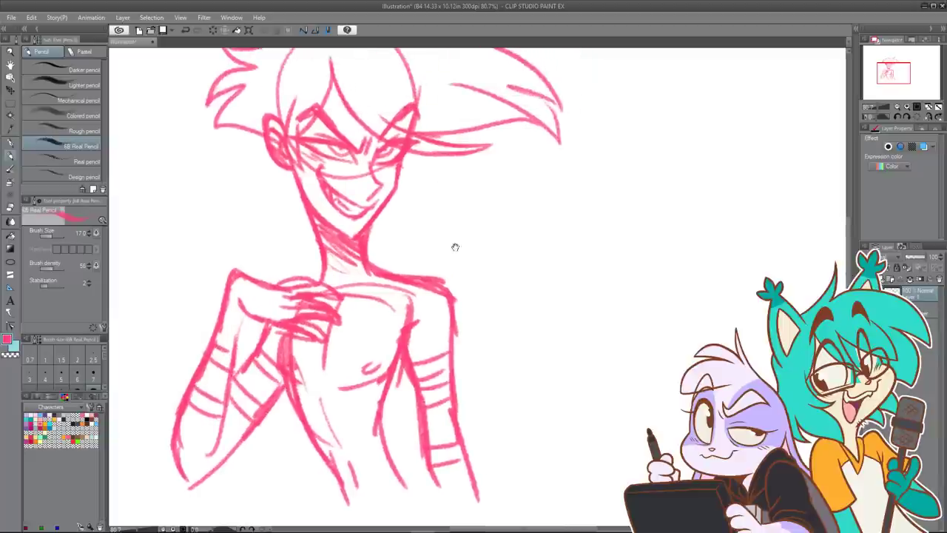
drag(436, 325, 440, 339)
drag(435, 324, 439, 340)
drag(497, 287, 509, 343)
Step: Thicken the torso's side beside the hanging arm and add a neck tendon line with a collarbone stroke
mouse_move(410, 426)
mouse_down()
mouse_move(420, 356)
mouse_move(399, 403)
mouse_up()
mouse_move(412, 355)
mouse_down()
mouse_move(396, 407)
mouse_move(418, 454)
mouse_up()
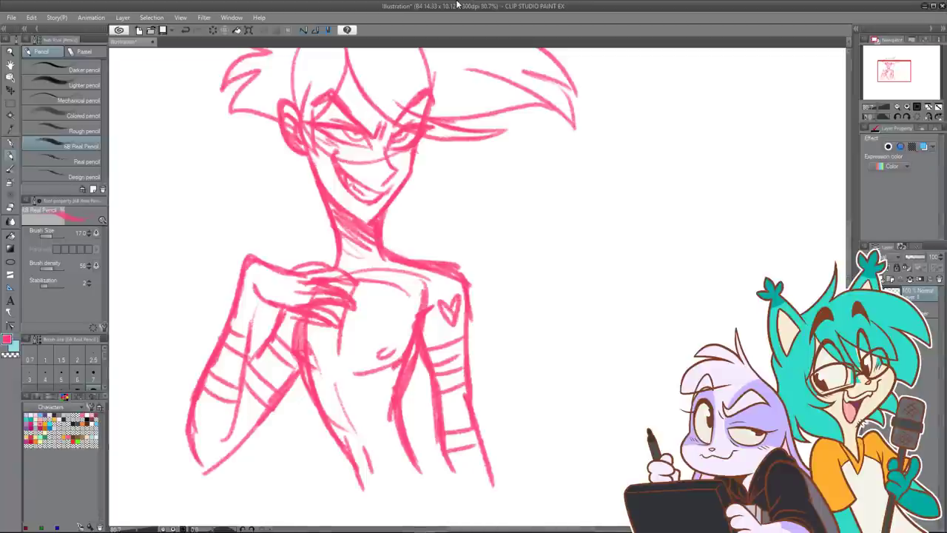
drag(500, 185, 492, 225)
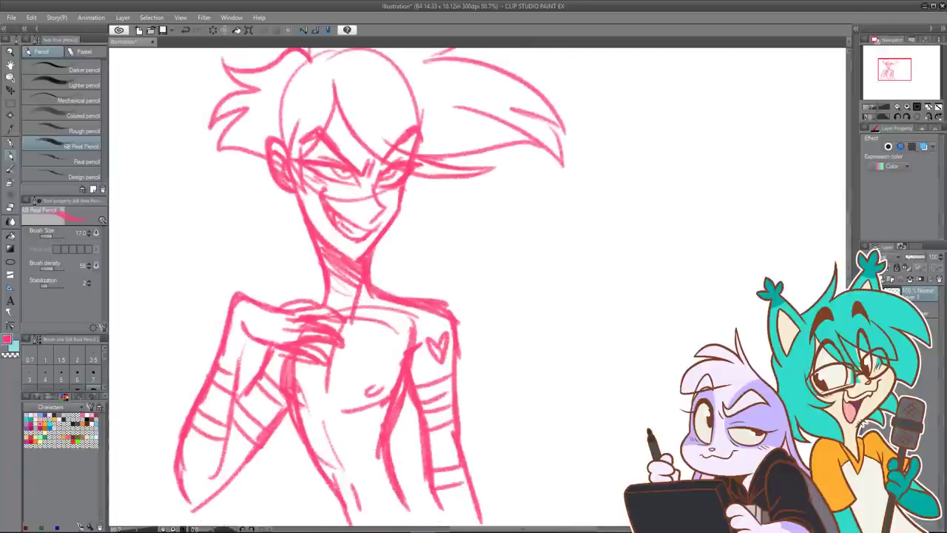
drag(345, 326, 407, 303)
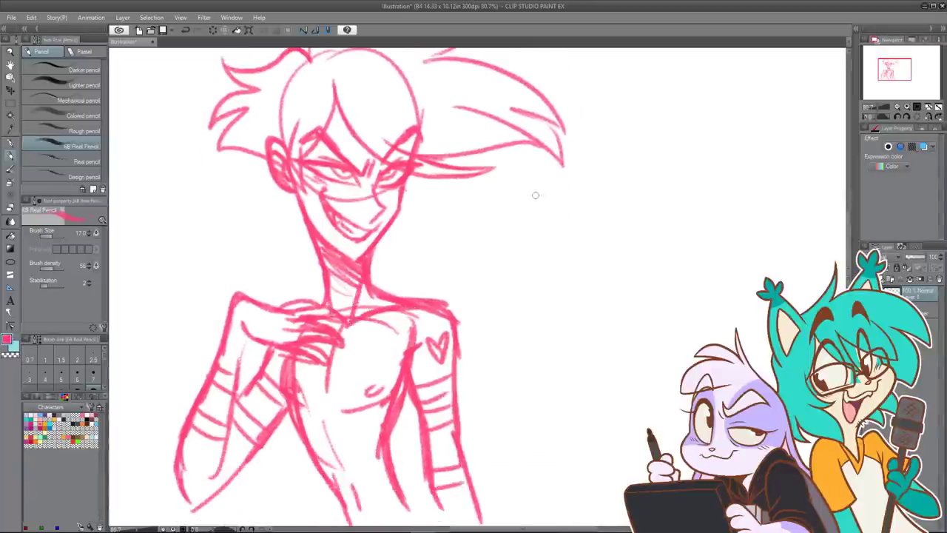
Step: Handwrite "I'm too" and "sexy for" on two lines in the empty space beside the figure
scroll(551, 210, down, 2)
drag(615, 202, 553, 236)
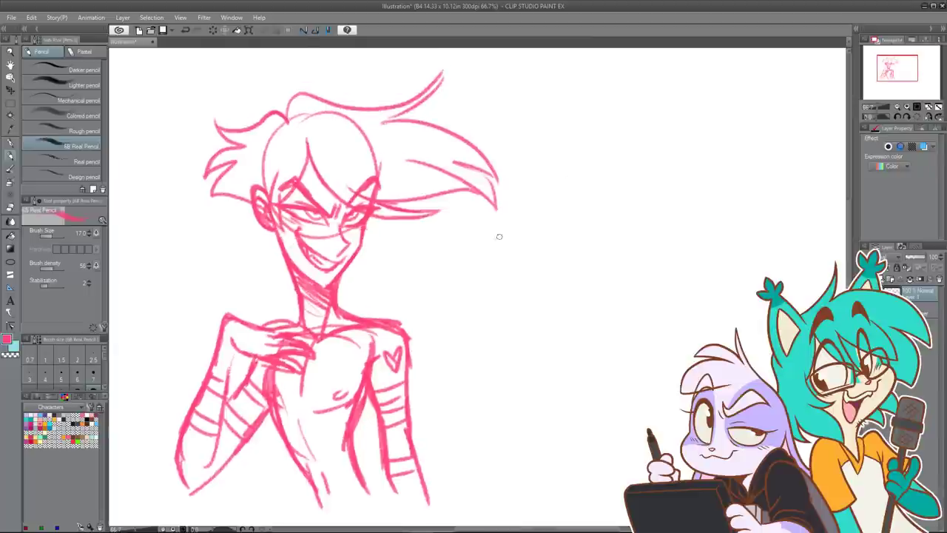
drag(494, 249, 520, 265)
mouse_move(563, 224)
mouse_down()
mouse_move(566, 265)
mouse_move(590, 240)
mouse_up()
drag(586, 249, 608, 249)
drag(457, 294, 443, 318)
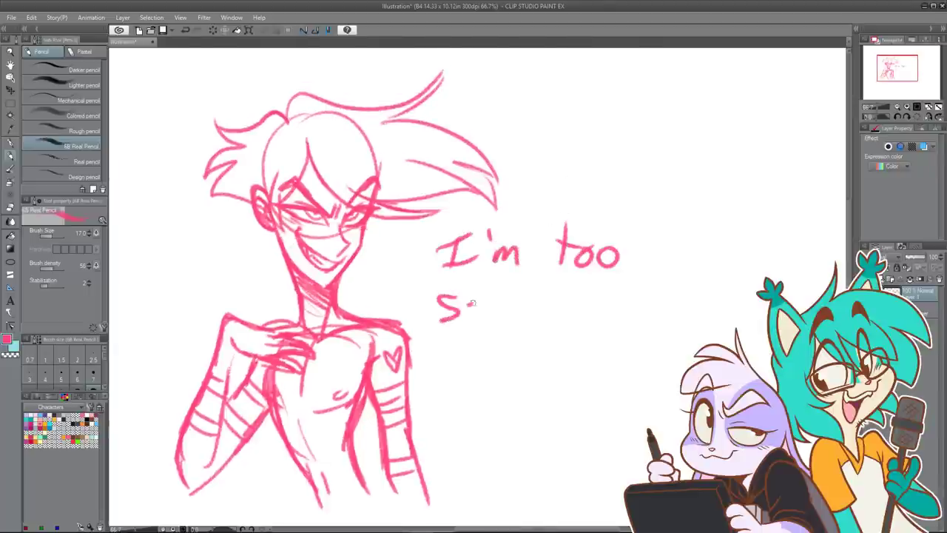
drag(530, 299, 518, 336)
drag(573, 287, 557, 325)
drag(553, 309, 588, 309)
drag(600, 305, 611, 306)
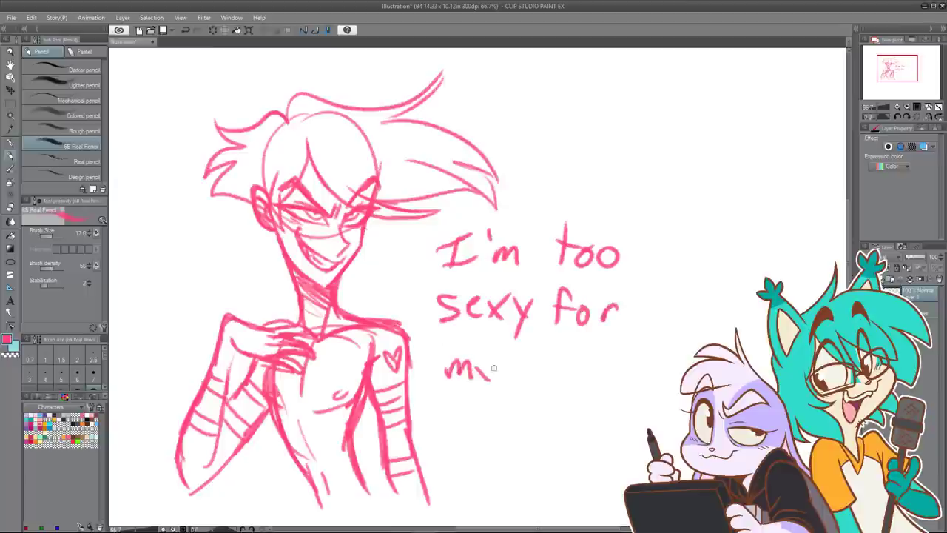
Step: Handwrite "my Shirt" as the third line of the caption
drag(479, 361, 482, 412)
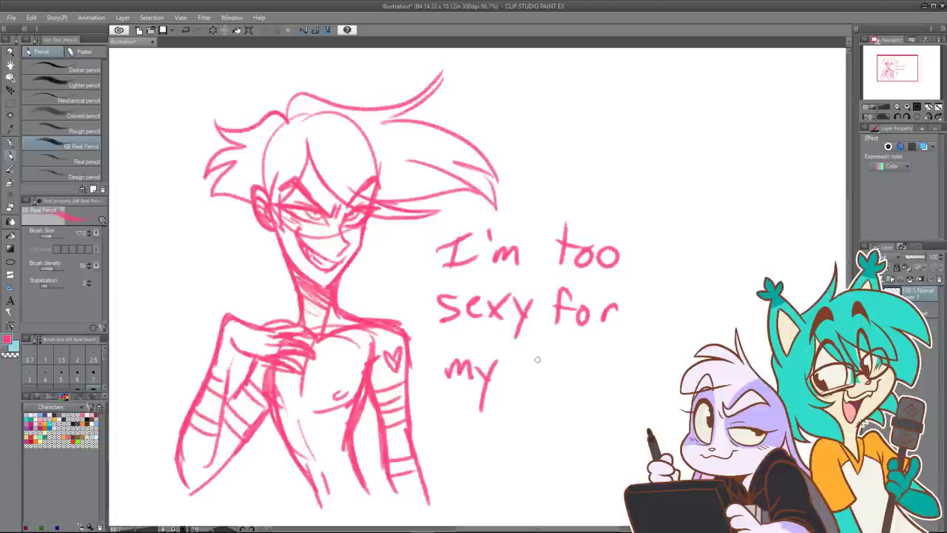
drag(543, 356, 527, 387)
drag(549, 356, 549, 378)
drag(604, 342, 609, 385)
drag(597, 370, 626, 362)
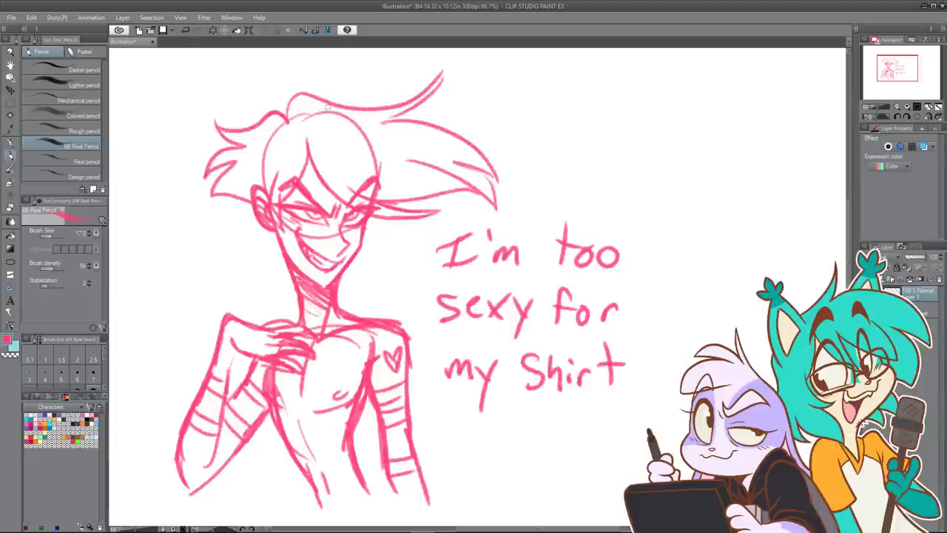
Step: Draw small oval spots in the hair on both sides of the head
drag(380, 137, 373, 145)
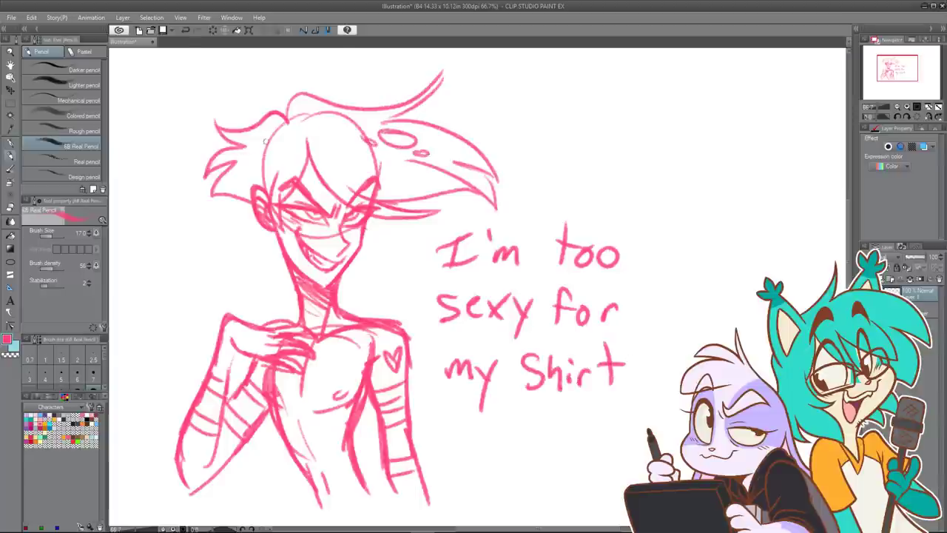
drag(265, 140, 253, 144)
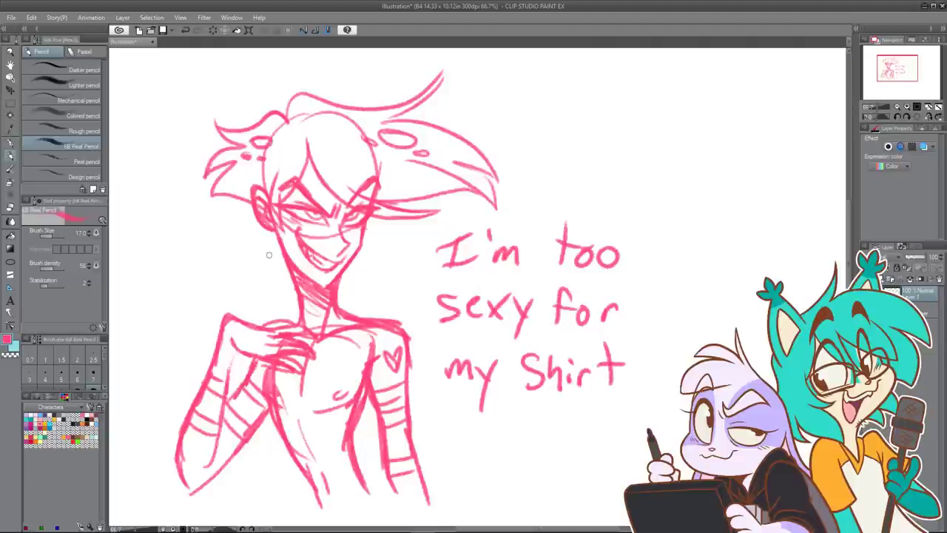
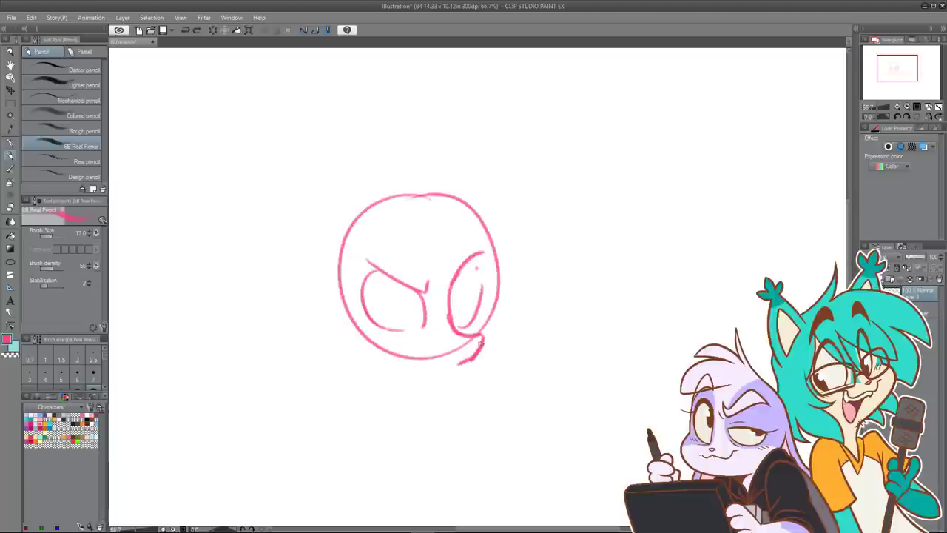
Step: Sketch the jaw line with pointed cheek fur on both sides of the round head and close the narrower eye's outline
drag(469, 359, 346, 347)
key(ctrl+z)
mouse_move(344, 296)
mouse_down()
mouse_move(301, 270)
mouse_move(312, 266)
mouse_move(336, 295)
mouse_move(295, 291)
mouse_move(308, 325)
mouse_move(350, 343)
mouse_move(357, 363)
mouse_move(453, 364)
mouse_up()
key(ctrl+z)
mouse_move(462, 273)
mouse_down()
mouse_move(485, 271)
mouse_move(482, 304)
mouse_up()
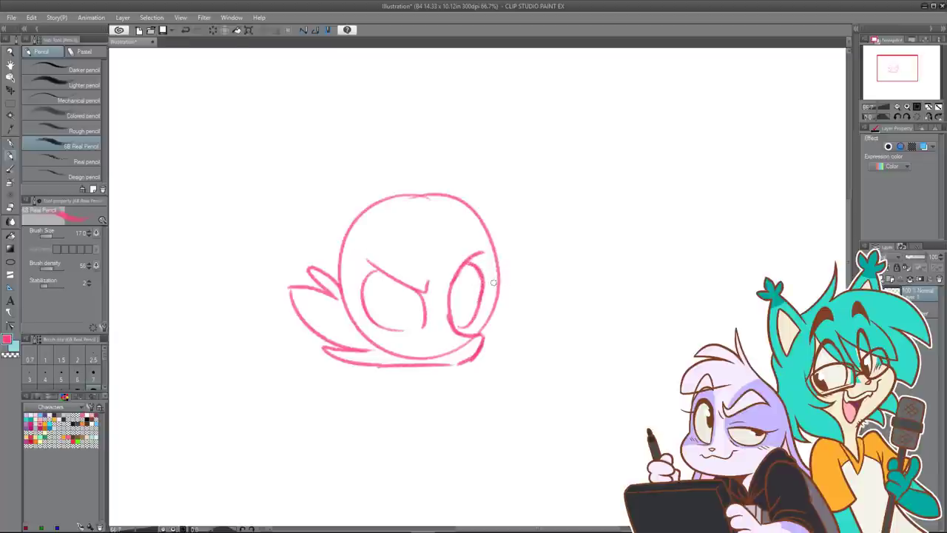
mouse_move(482, 235)
mouse_down()
mouse_move(487, 301)
mouse_move(508, 270)
mouse_move(504, 295)
mouse_move(523, 302)
mouse_move(480, 340)
mouse_up()
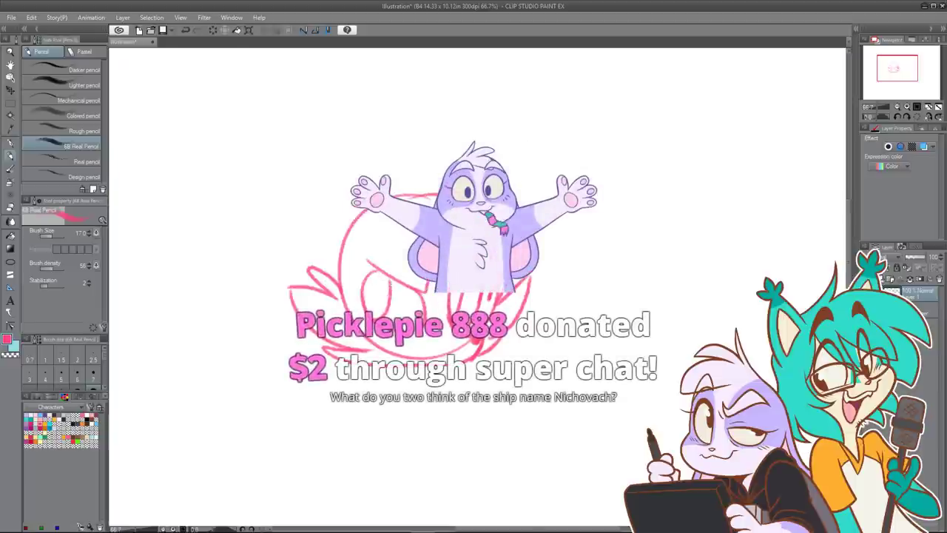
Step: Shade the dark areas of both eyes and cut jagged lash notches into the wider eye with a smaller Hard eraser
mouse_move(378, 295)
mouse_down()
mouse_move(377, 264)
mouse_move(427, 290)
mouse_up()
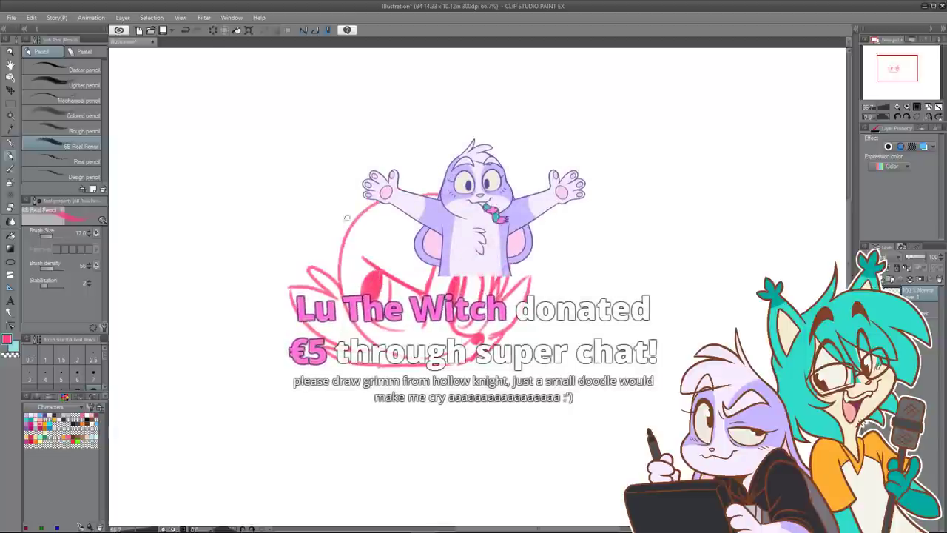
mouse_move(373, 268)
mouse_down()
mouse_move(346, 280)
mouse_move(358, 297)
mouse_up()
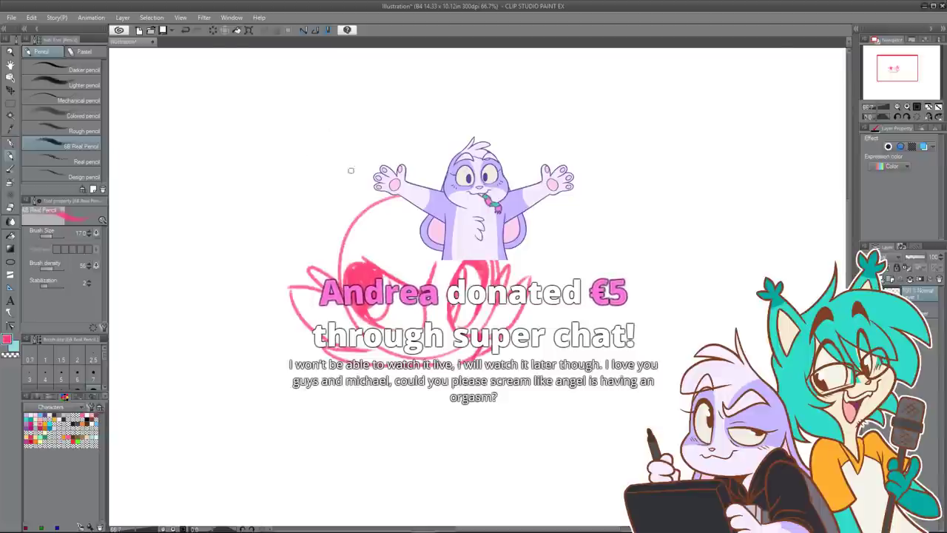
click(10, 209)
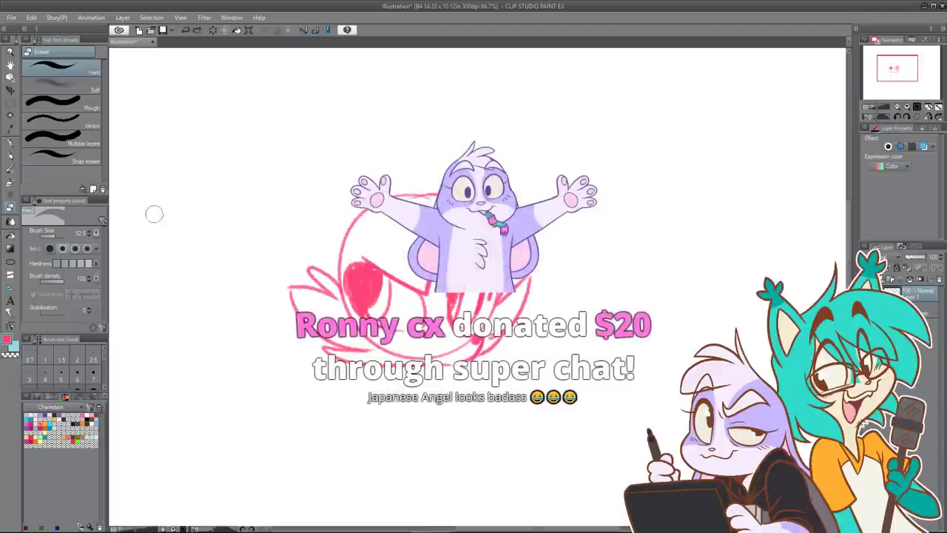
click(53, 235)
drag(353, 263, 353, 291)
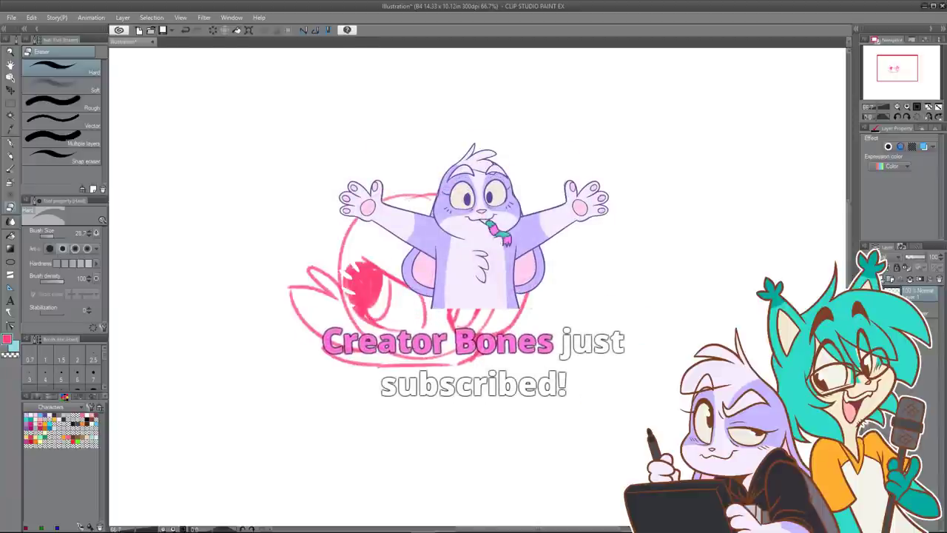
Step: Outline a tall, pointed ear rising from the head above the wider eye with the 6B Real Pencil
click(11, 156)
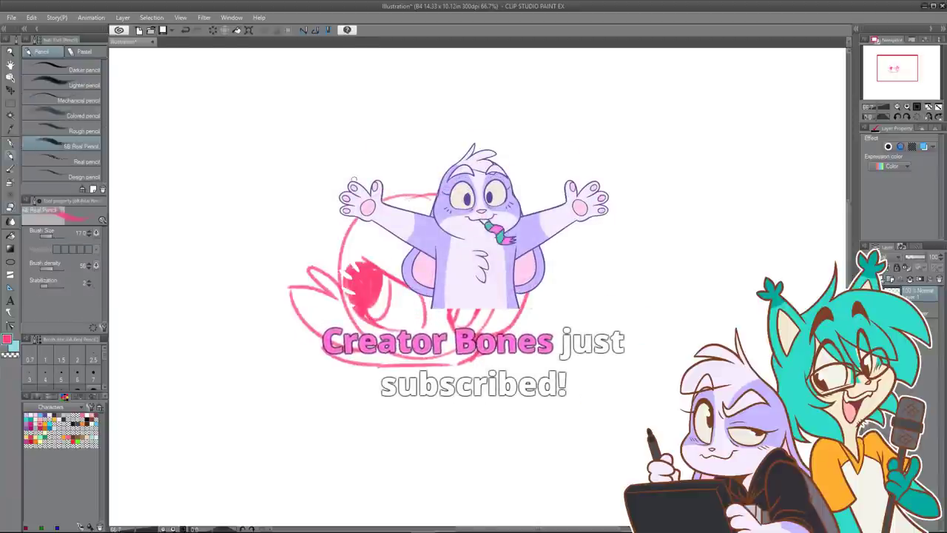
mouse_move(370, 123)
mouse_down()
mouse_move(329, 274)
mouse_move(327, 237)
mouse_up()
drag(392, 103, 385, 201)
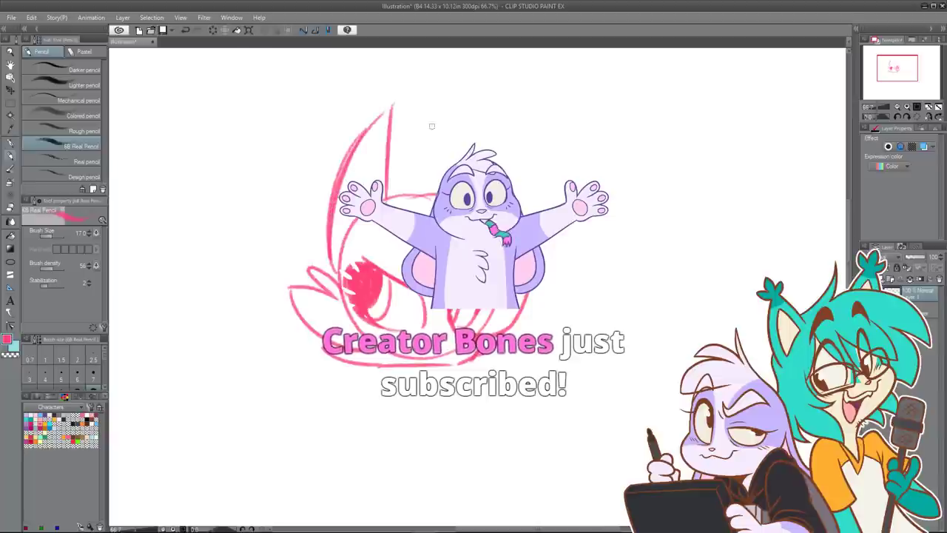
key(ctrl+z)
drag(392, 101, 397, 201)
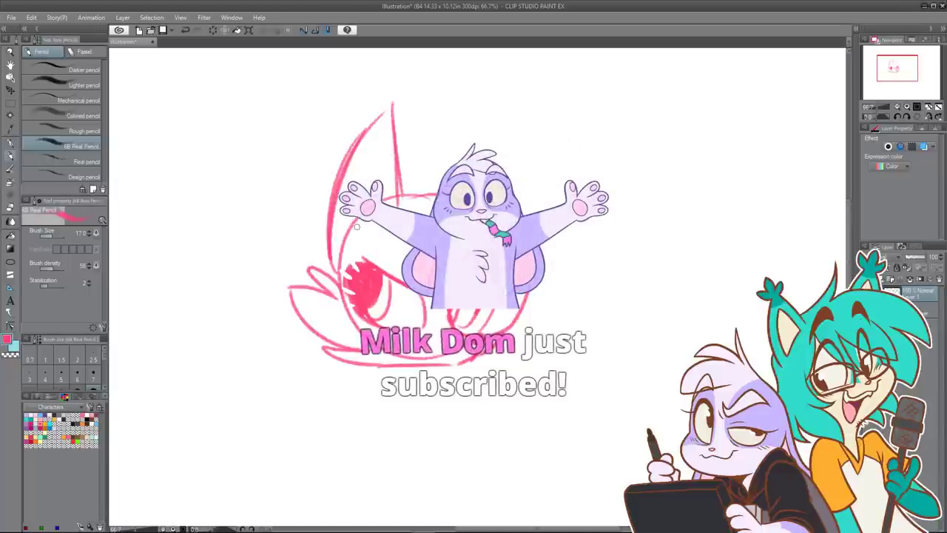
Step: Sketch the inner contour and fur tufts inside the tall ear and reinforce its outer edge
mouse_move(351, 250)
mouse_down()
mouse_move(358, 181)
mouse_move(389, 120)
mouse_up()
drag(389, 120, 387, 188)
mouse_move(388, 148)
mouse_down()
mouse_move(388, 203)
mouse_move(357, 248)
mouse_up()
drag(331, 209, 322, 281)
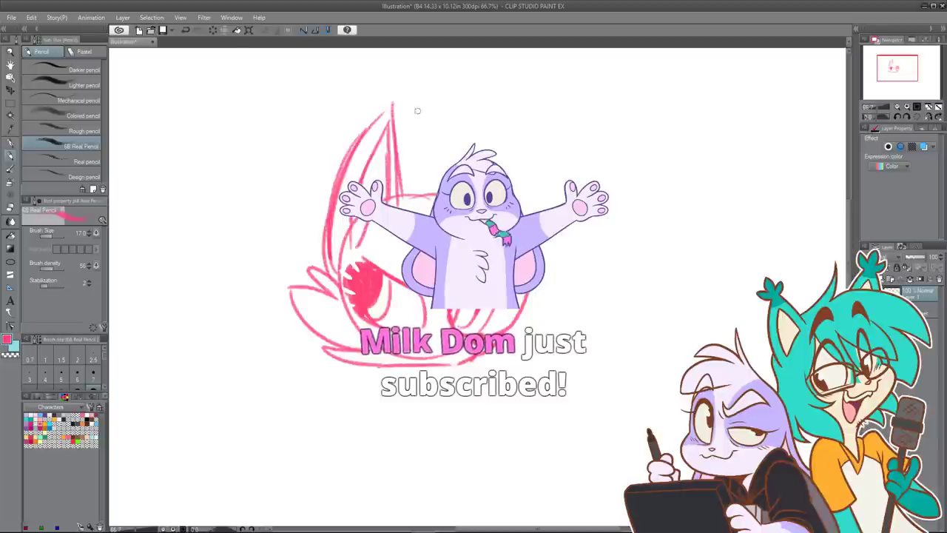
Step: Sketch the second pointed ear on the far side of the head and add forehead hair strokes leading to it
drag(505, 170, 561, 130)
drag(563, 131, 522, 212)
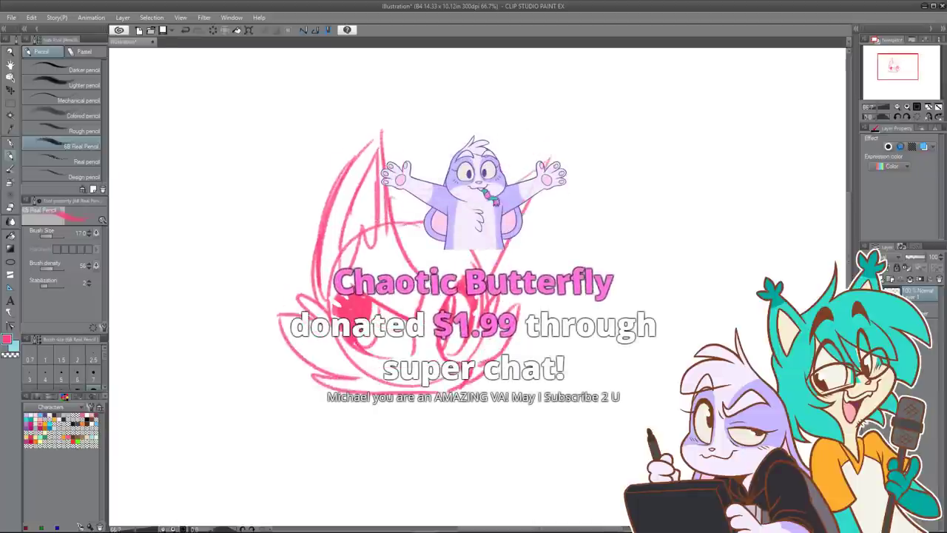
mouse_move(413, 216)
mouse_down()
mouse_move(473, 268)
mouse_move(546, 276)
mouse_up()
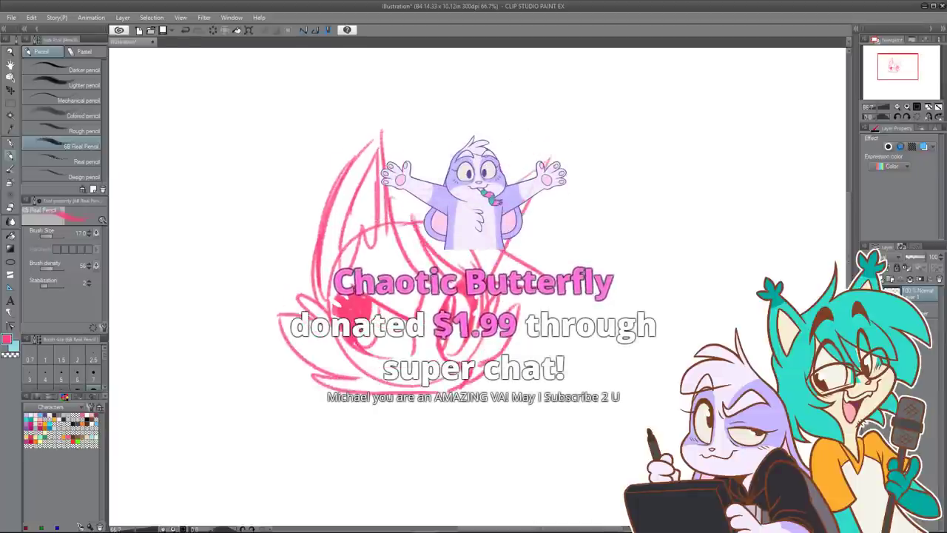
Step: Sketch a large mass of windswept hair sweeping from the tall ear over the head in long pointed spikes
mouse_move(347, 207)
mouse_down()
mouse_move(484, 87)
mouse_move(523, 94)
mouse_up()
mouse_move(436, 152)
mouse_down()
mouse_move(518, 117)
mouse_move(590, 122)
mouse_up()
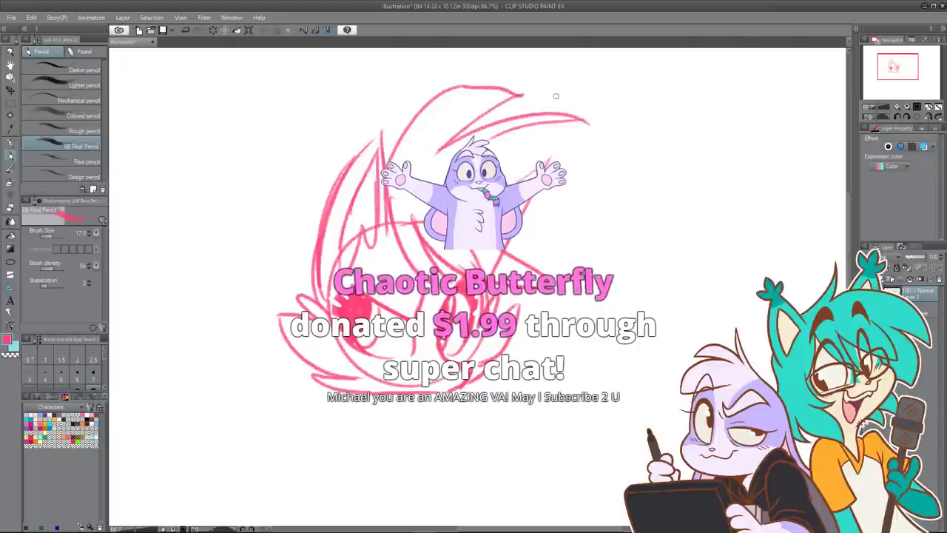
mouse_move(457, 158)
mouse_down()
mouse_move(577, 134)
mouse_move(627, 189)
mouse_move(529, 176)
mouse_move(607, 179)
mouse_move(644, 311)
mouse_up()
mouse_move(644, 311)
mouse_down()
mouse_move(603, 269)
mouse_move(503, 237)
mouse_up()
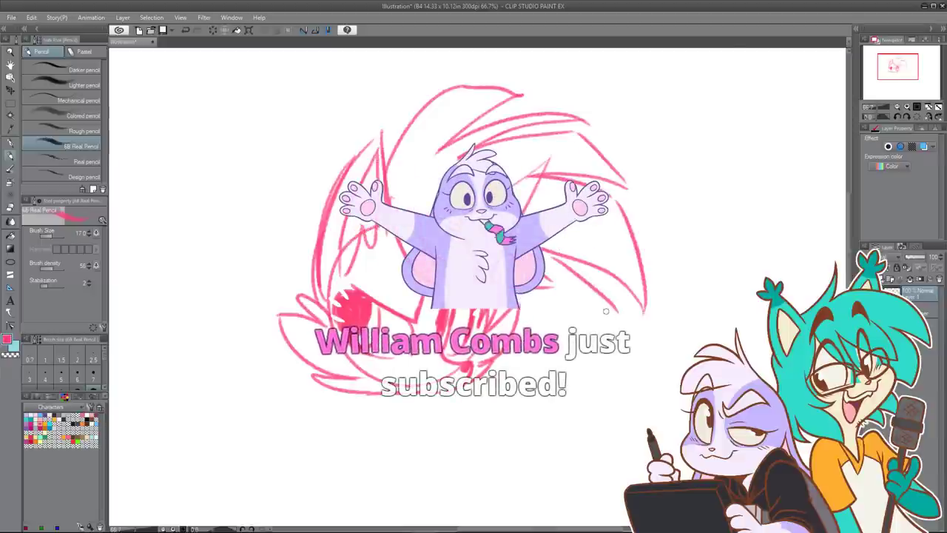
Step: Sketch the pointed hair ends below the far cheek and start a swept-back hair mass above the tall ear
mouse_move(472, 392)
mouse_down()
mouse_move(483, 419)
mouse_move(501, 395)
mouse_up()
mouse_move(520, 393)
mouse_down()
mouse_move(511, 418)
mouse_move(568, 390)
mouse_up()
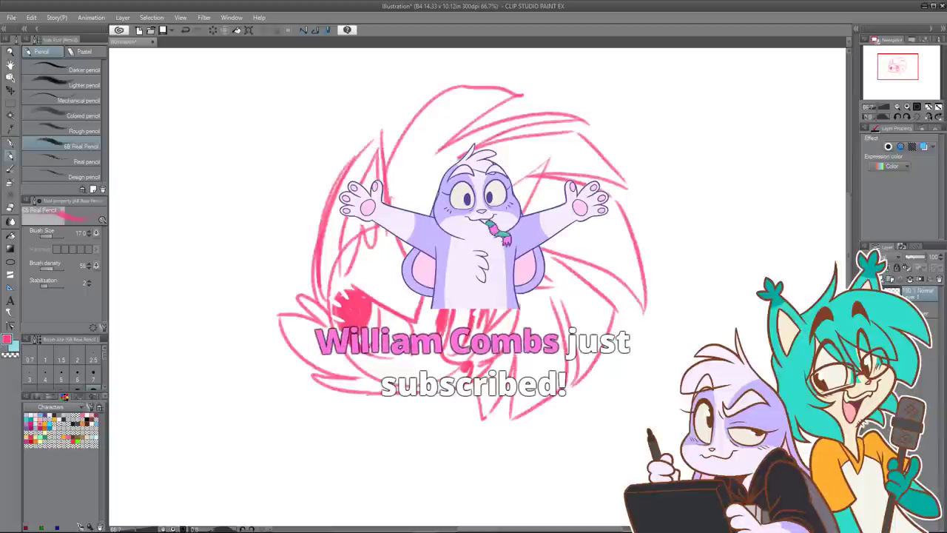
drag(392, 148, 384, 61)
mouse_move(387, 126)
mouse_down()
mouse_move(306, 58)
mouse_move(359, 120)
mouse_up()
drag(358, 119, 202, 132)
drag(265, 100, 203, 205)
drag(402, 238, 444, 220)
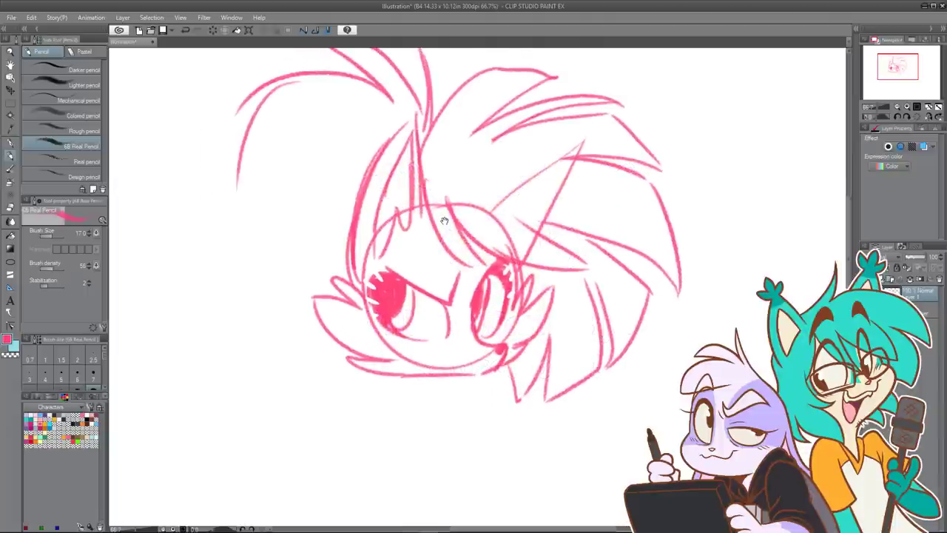
Step: Extend the swept-back hair into a long wavy ponytail falling behind the head and flicking out into pointed tips
key(ctrl+z)
mouse_move(270, 90)
mouse_down()
mouse_move(218, 255)
mouse_move(265, 139)
mouse_up()
mouse_move(309, 108)
mouse_down()
mouse_move(279, 348)
mouse_move(202, 357)
mouse_move(301, 426)
mouse_move(339, 370)
mouse_move(324, 432)
mouse_up()
mouse_move(326, 428)
mouse_down()
mouse_move(355, 428)
mouse_move(346, 374)
mouse_up()
key(ctrl+z)
mouse_move(348, 371)
mouse_down()
mouse_move(336, 436)
mouse_move(392, 434)
mouse_up()
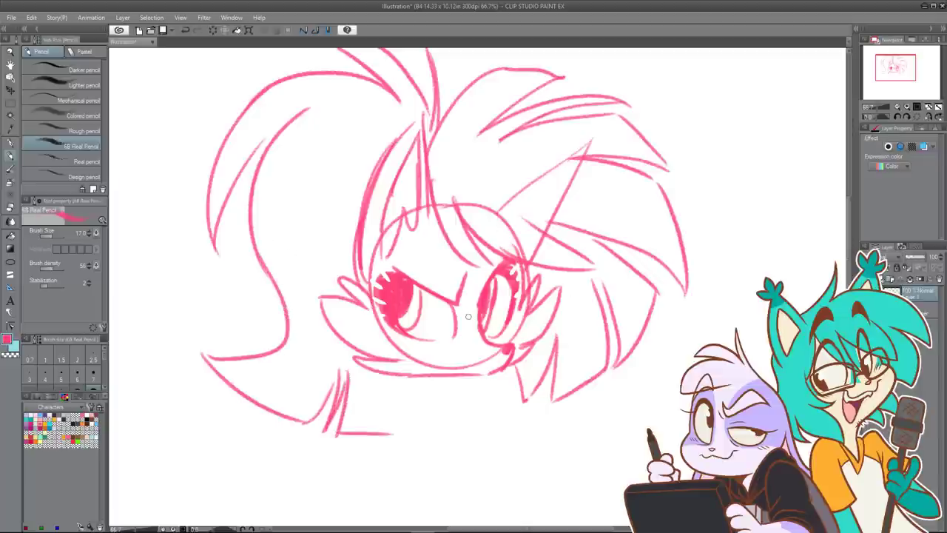
Step: Sketch the curved muzzle and mouth line beside the nose and close the lower edge of the wider eye
drag(442, 348, 489, 365)
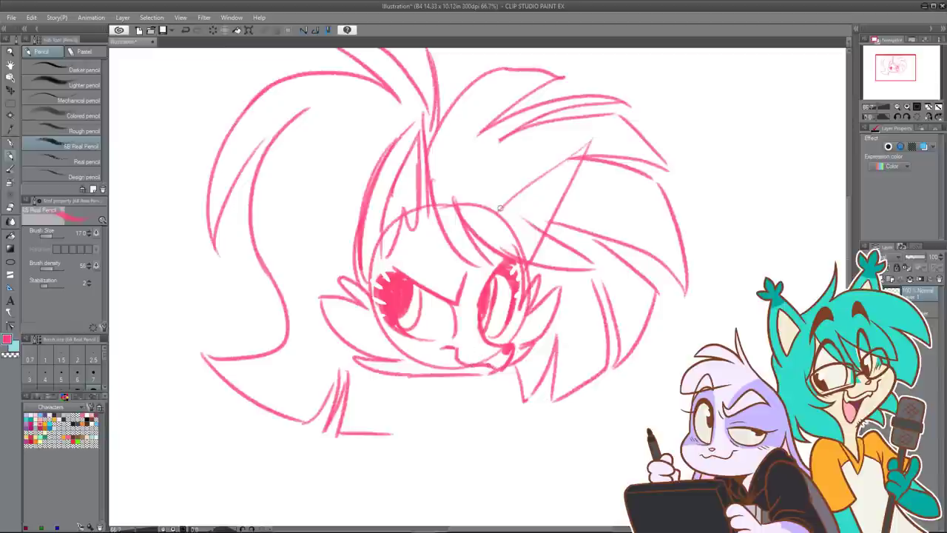
drag(385, 322, 447, 339)
key(ctrl+z)
key(ctrl+z)
drag(417, 336, 454, 339)
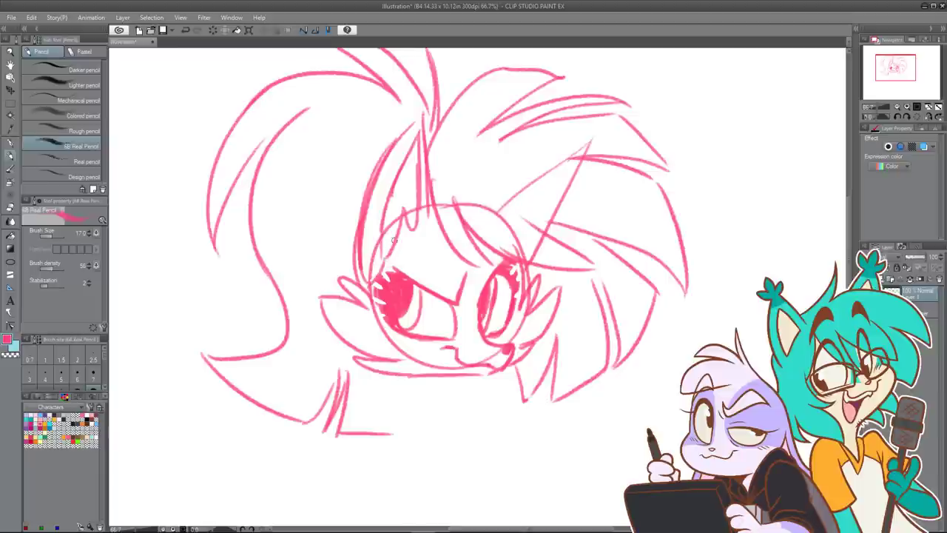
Step: Draw small bands across the tall ear's inner edge and fill its outer rim with diagonal hatching
mouse_move(416, 150)
mouse_down()
mouse_move(430, 148)
mouse_move(430, 160)
mouse_up()
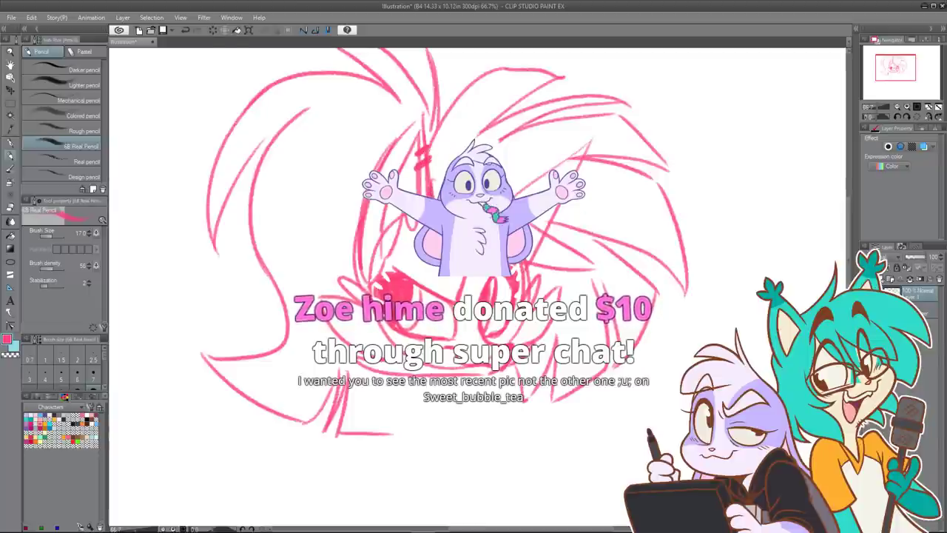
drag(364, 268, 412, 132)
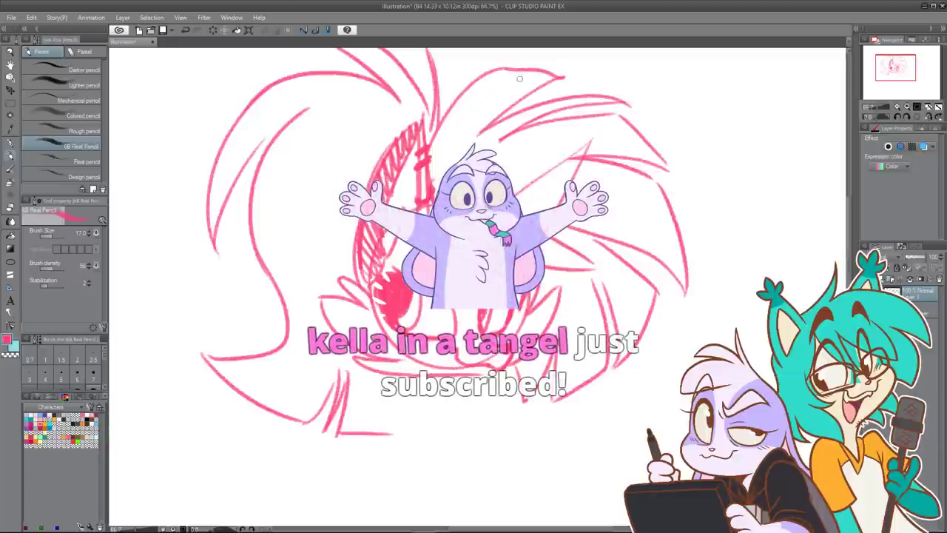
Step: Dot freckles above the wider eye, on both cheeks and beside the muzzle
drag(656, 204, 633, 213)
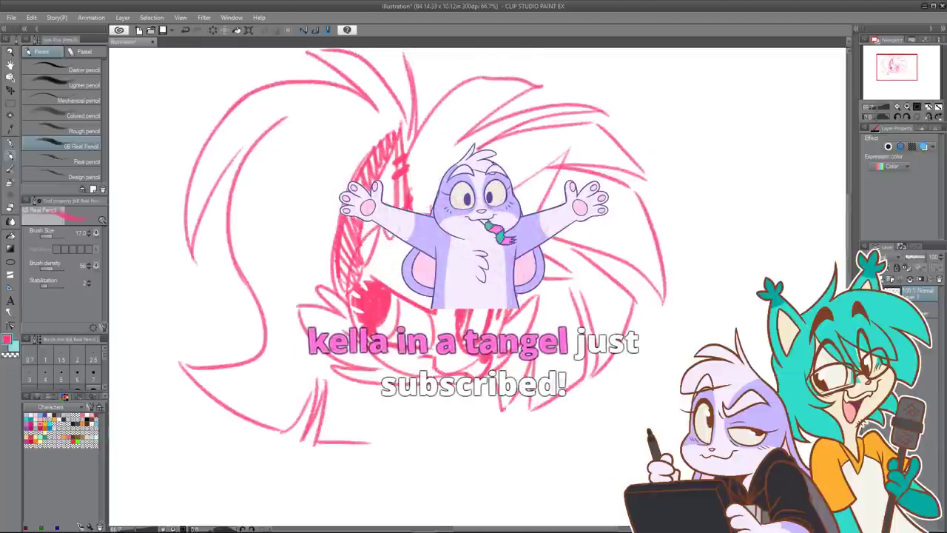
click(381, 260)
click(373, 265)
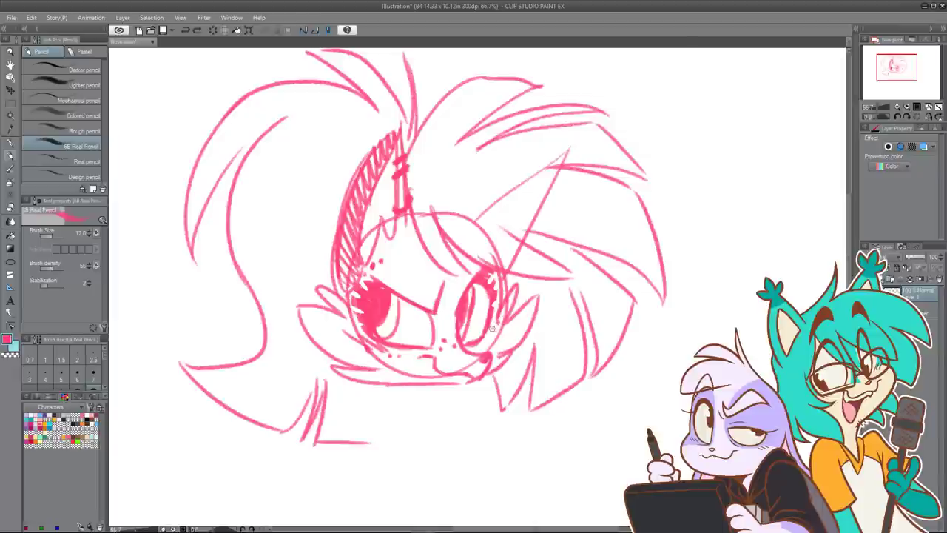
scroll(540, 247, down, 2)
drag(547, 300, 521, 290)
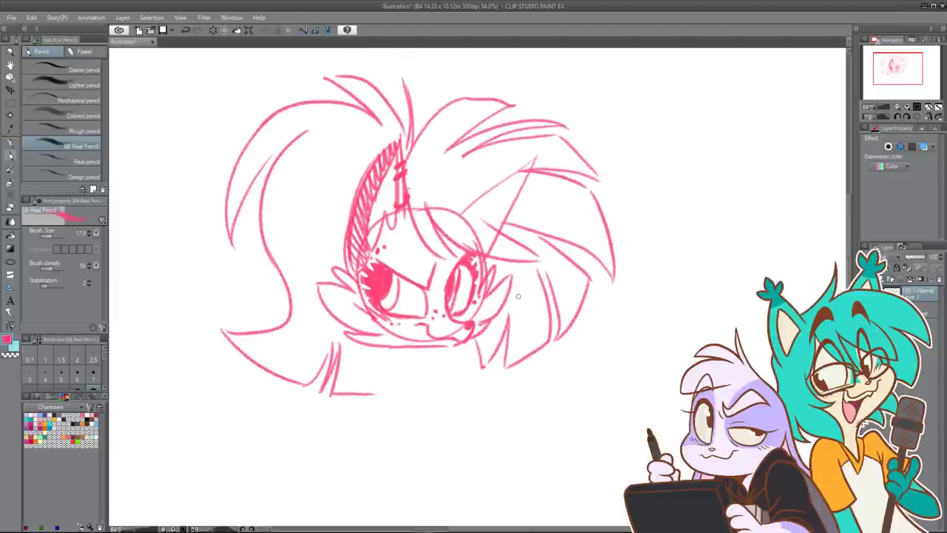
Step: Sketch a narrow neck below the chin with the oval top edge of a collar at its base
scroll(516, 298, up, 1)
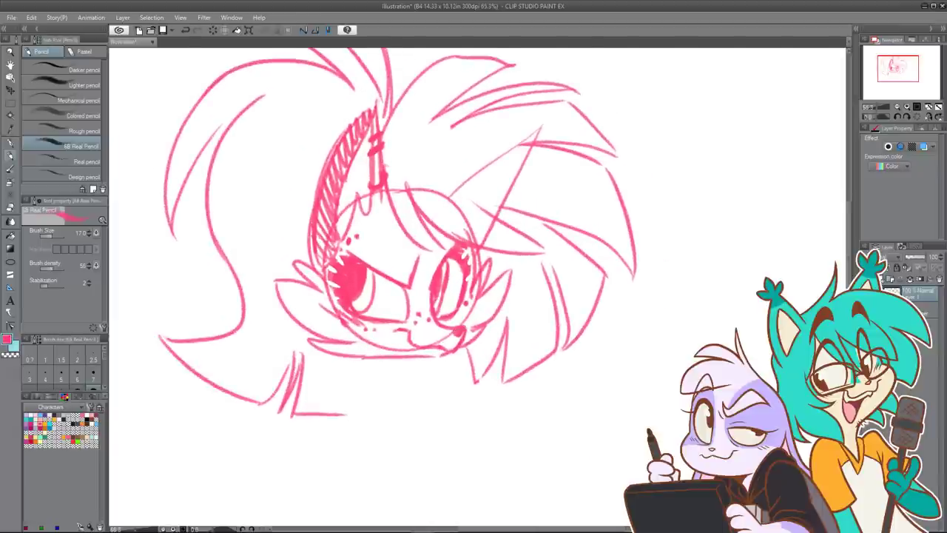
mouse_move(386, 358)
mouse_down()
mouse_move(414, 395)
mouse_move(423, 373)
mouse_move(426, 399)
mouse_up()
key(ctrl+z)
key(ctrl+z)
key(ctrl+z)
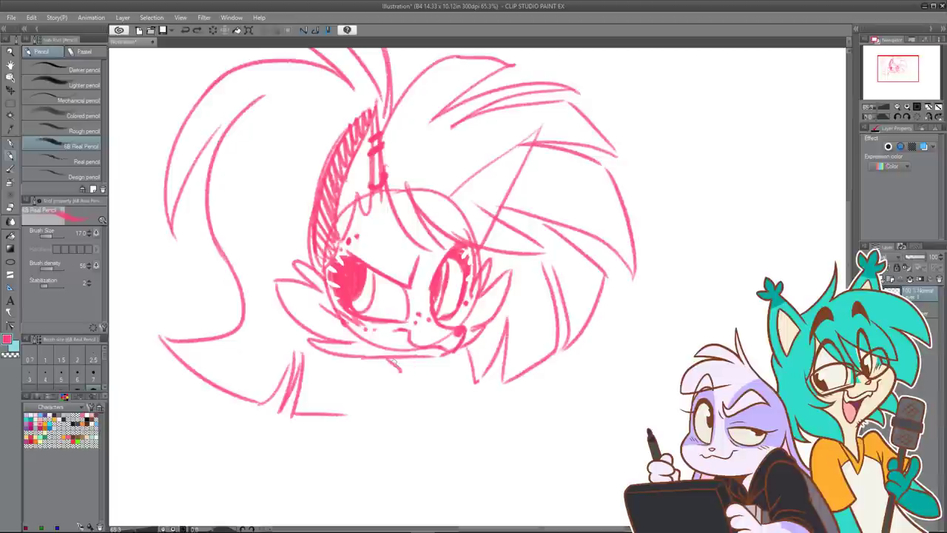
drag(389, 360, 412, 404)
mouse_move(418, 360)
mouse_down()
mouse_move(431, 407)
mouse_move(465, 395)
mouse_up()
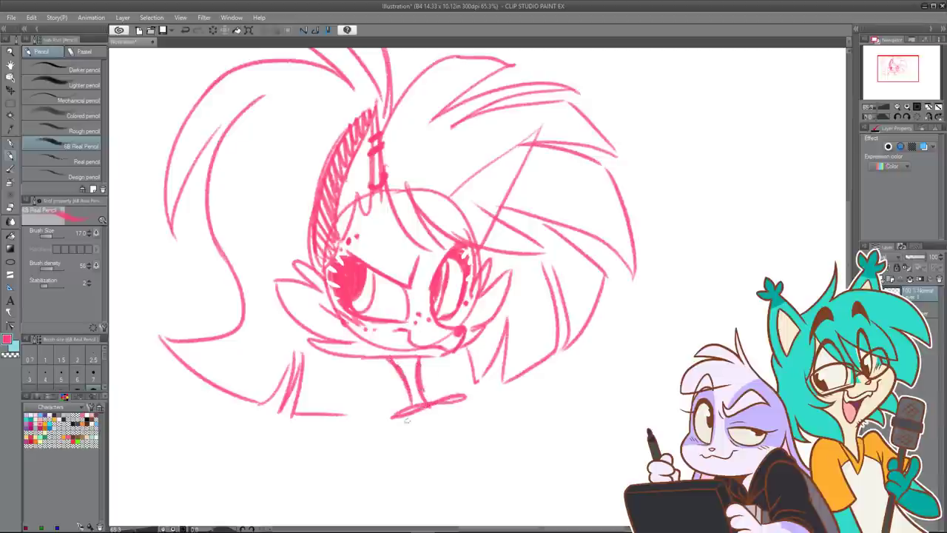
Step: Draw the collar's band around the neck base with oval studs and a pointed spike on each side
mouse_move(389, 420)
mouse_down()
mouse_move(404, 459)
mouse_move(467, 428)
mouse_move(417, 425)
mouse_move(444, 411)
mouse_up()
drag(390, 434, 403, 451)
drag(466, 404, 487, 411)
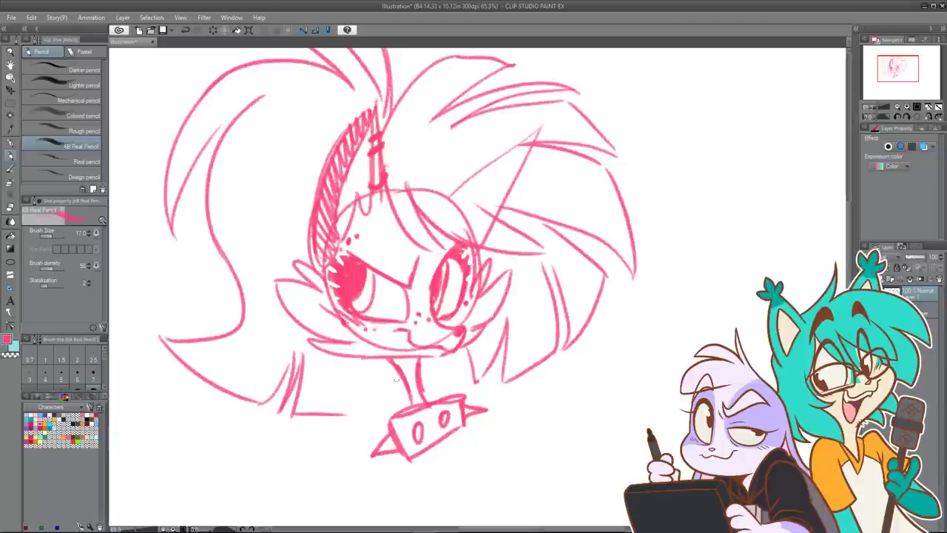
Step: Complete the ponytail's lower edge with jagged hair tips reaching toward the neck
mouse_move(347, 414)
mouse_down()
mouse_move(392, 404)
mouse_move(391, 373)
mouse_move(390, 401)
mouse_up()
key(ctrl+z)
key(ctrl+z)
drag(331, 415, 359, 418)
mouse_move(360, 415)
mouse_down()
mouse_move(371, 376)
mouse_move(371, 413)
mouse_move(390, 372)
mouse_up()
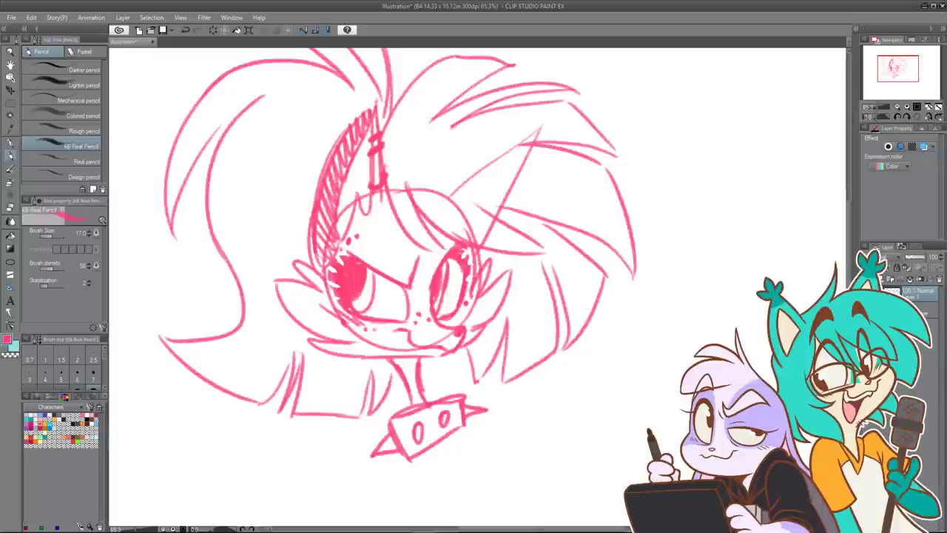
Step: Add spiky tufts beside the base of the hatched ear and shade the neck under the chin with hatching
mouse_move(496, 235)
mouse_down()
mouse_move(511, 281)
mouse_move(504, 257)
mouse_up()
mouse_move(596, 217)
mouse_down()
mouse_move(581, 207)
mouse_move(590, 258)
mouse_move(606, 219)
mouse_up()
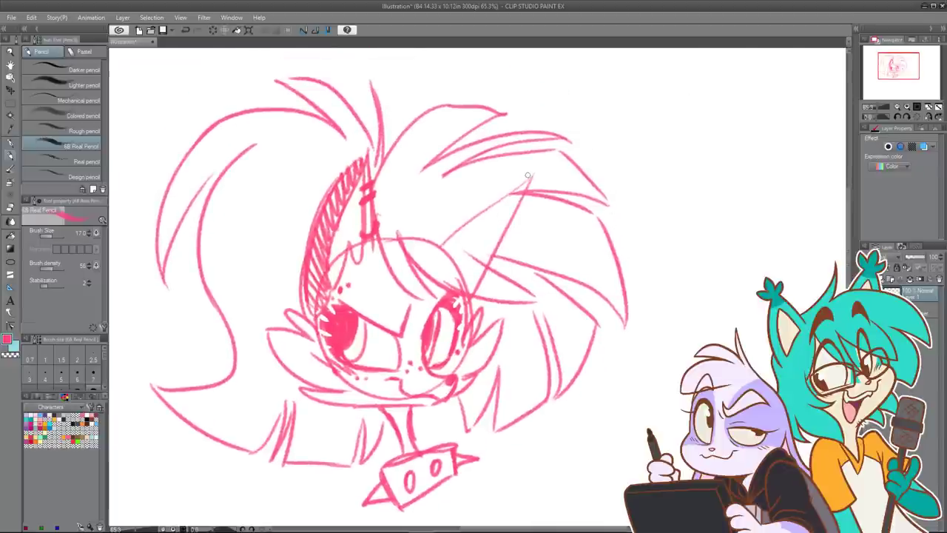
drag(308, 304, 280, 251)
mouse_move(281, 251)
mouse_down()
mouse_move(313, 307)
mouse_move(259, 284)
mouse_move(301, 312)
mouse_up()
mouse_move(300, 311)
mouse_down()
mouse_move(273, 314)
mouse_move(298, 325)
mouse_up()
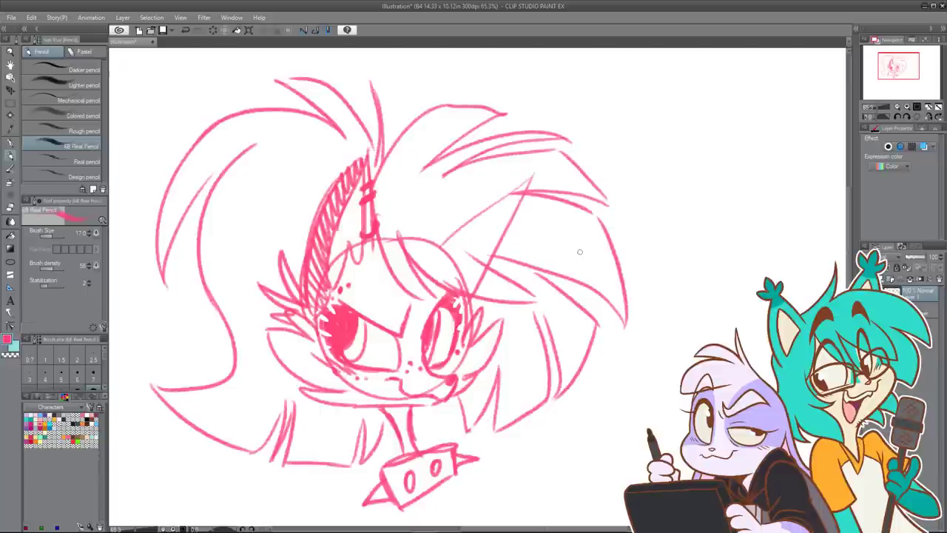
drag(687, 207, 717, 205)
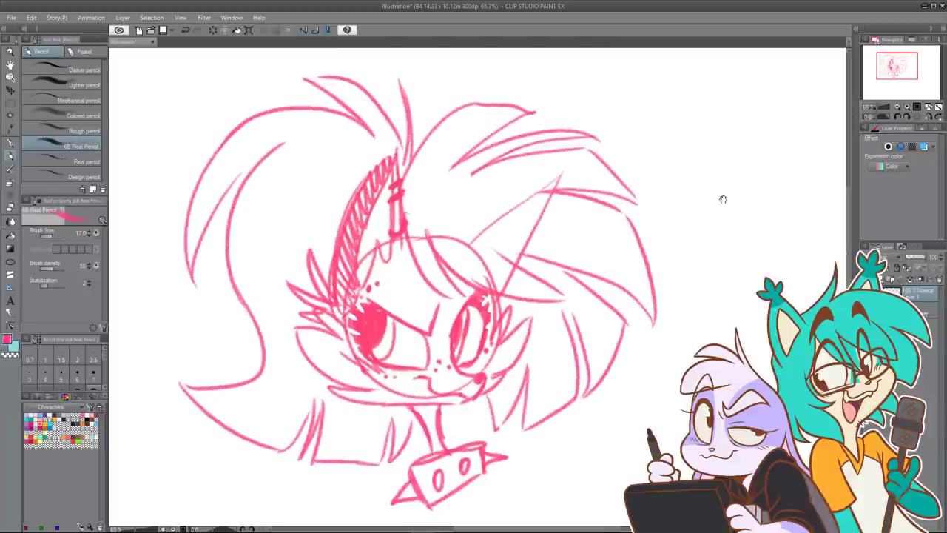
mouse_move(440, 439)
mouse_down()
mouse_move(419, 412)
mouse_move(433, 406)
mouse_up()
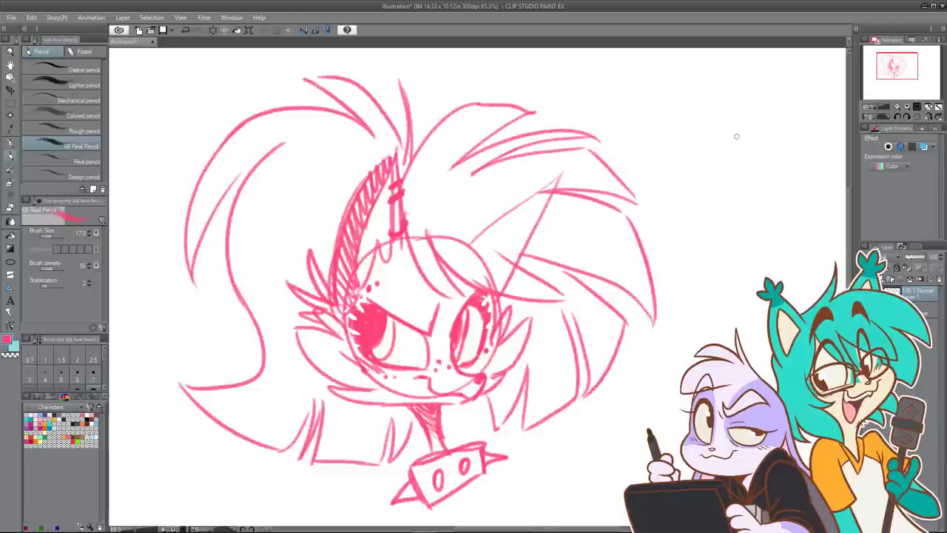
Step: Handwrite a short two-line note in the empty canvas area beside the character's hair
drag(659, 359, 659, 404)
mouse_move(679, 357)
mouse_down()
mouse_move(680, 404)
mouse_move(682, 379)
mouse_up()
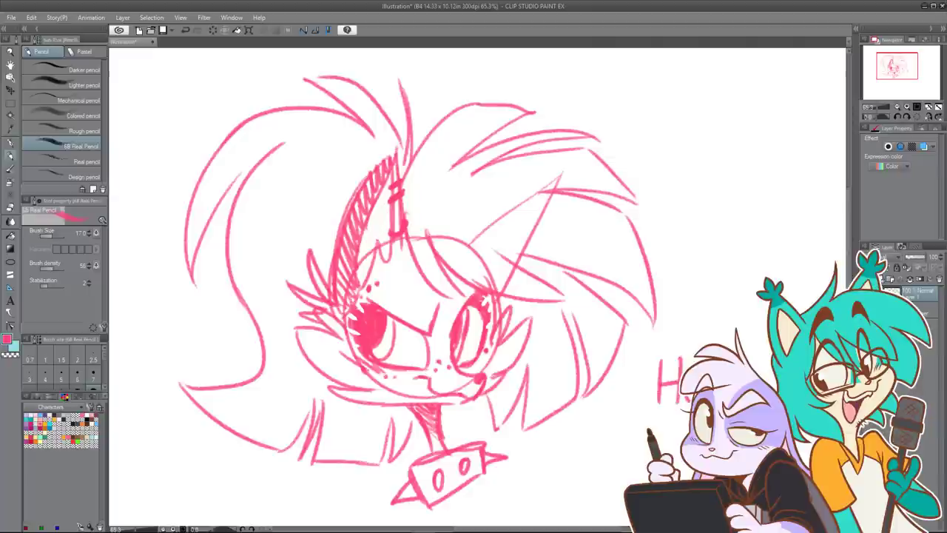
mouse_move(627, 421)
mouse_down()
mouse_move(639, 449)
mouse_move(654, 431)
mouse_move(685, 450)
mouse_up()
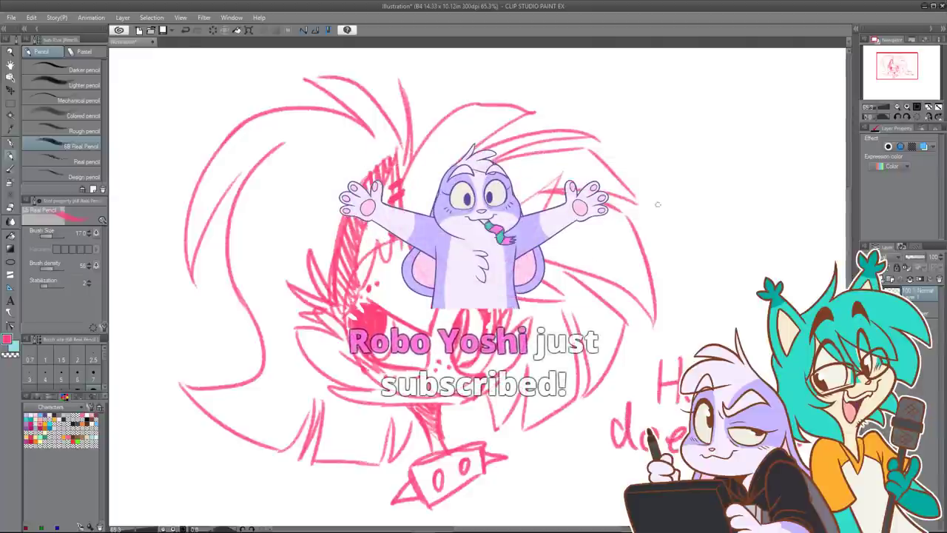
Step: Clear the whole sketch from the canvas and close the illustration without saving it
click(213, 31)
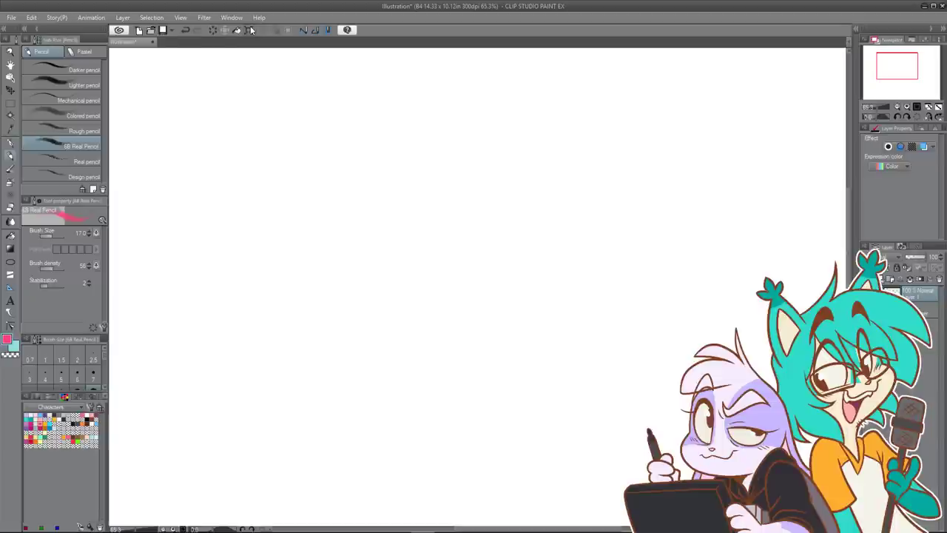
click(153, 42)
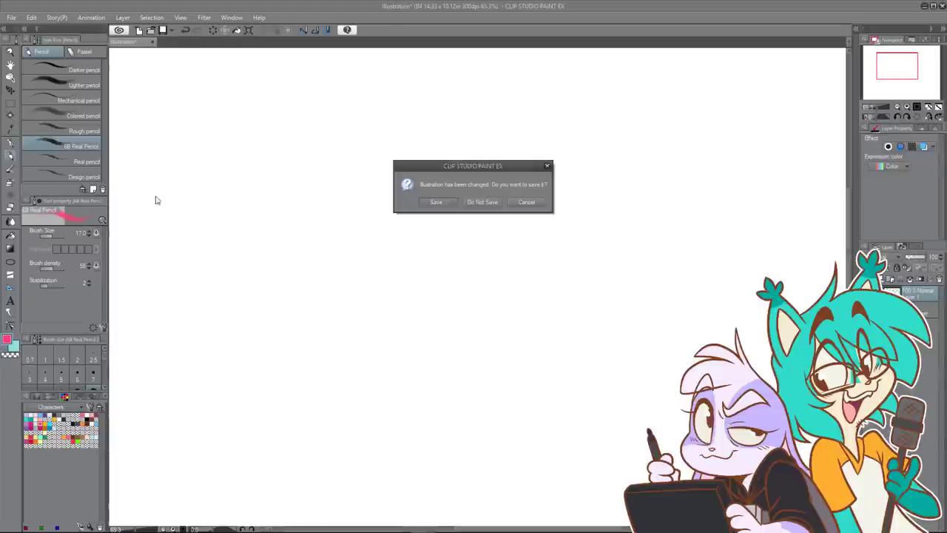
click(482, 202)
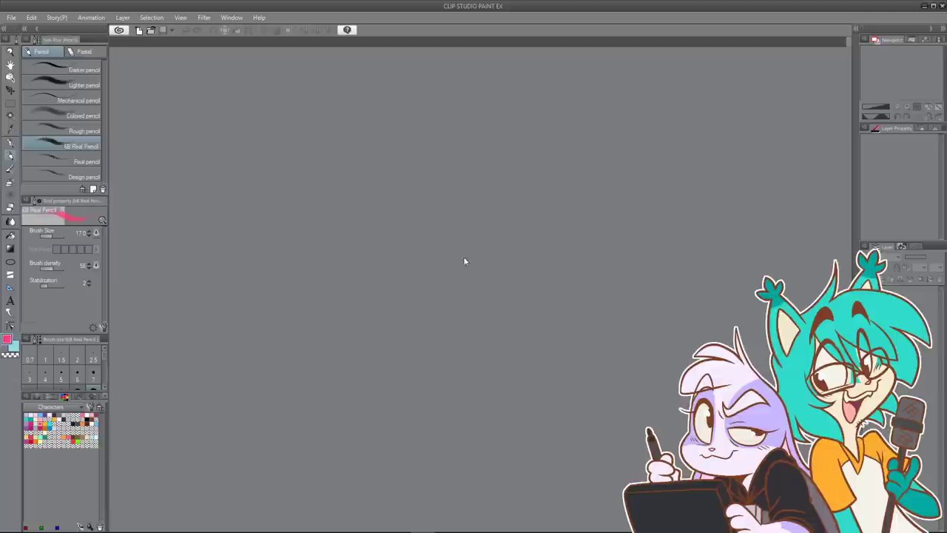
Step: Open the Sir Pen Boys PNG image from the Art folder
click(13, 17)
click(32, 56)
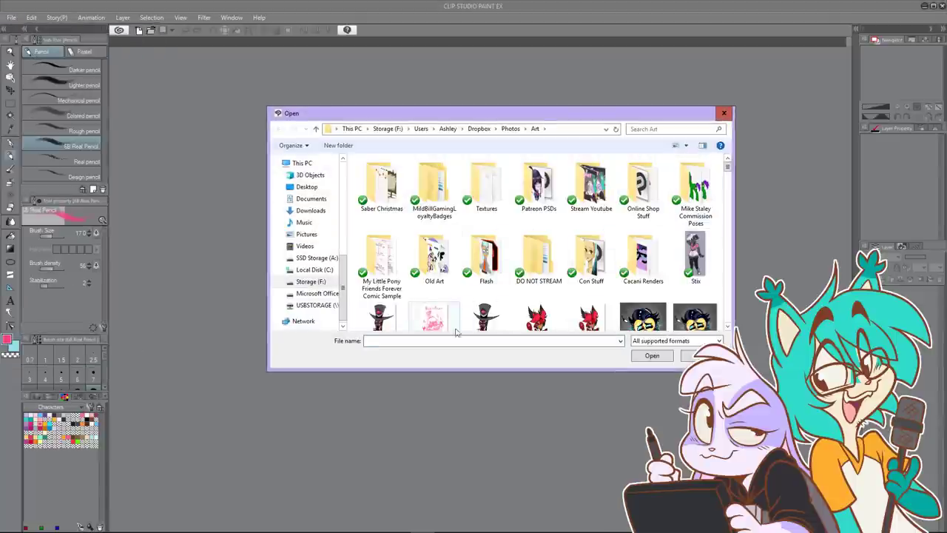
click(381, 317)
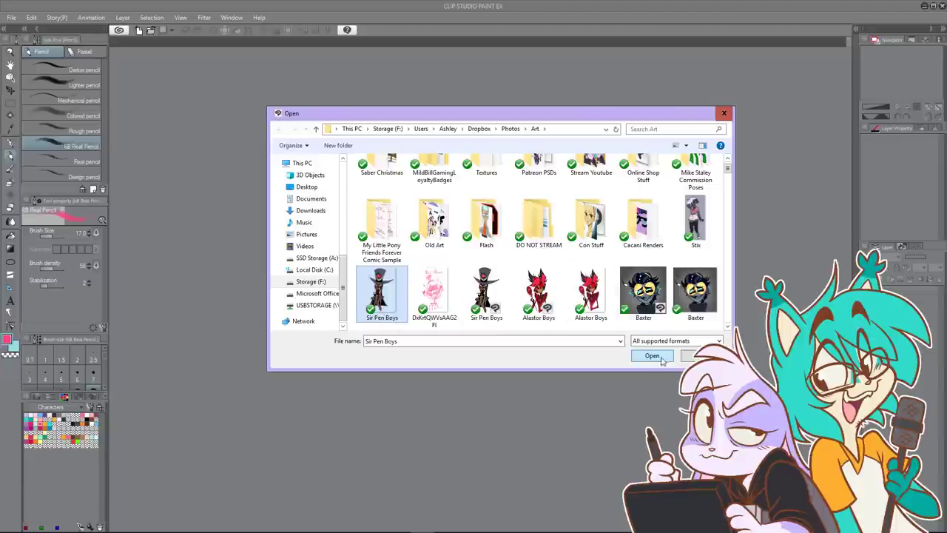
click(652, 356)
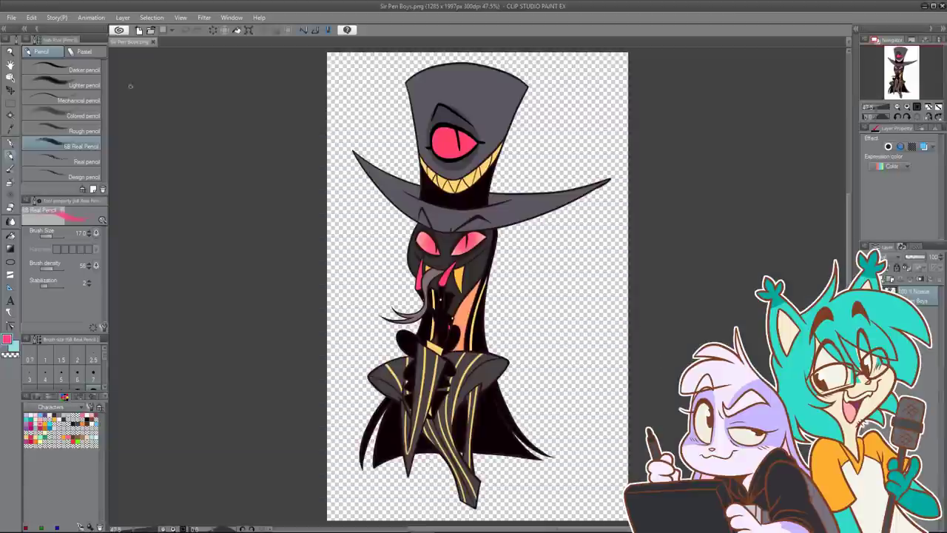
Step: Save a copy of the image as Baxter Boys in CLIP STUDIO FORMAT in the Art folder
click(11, 17)
click(32, 101)
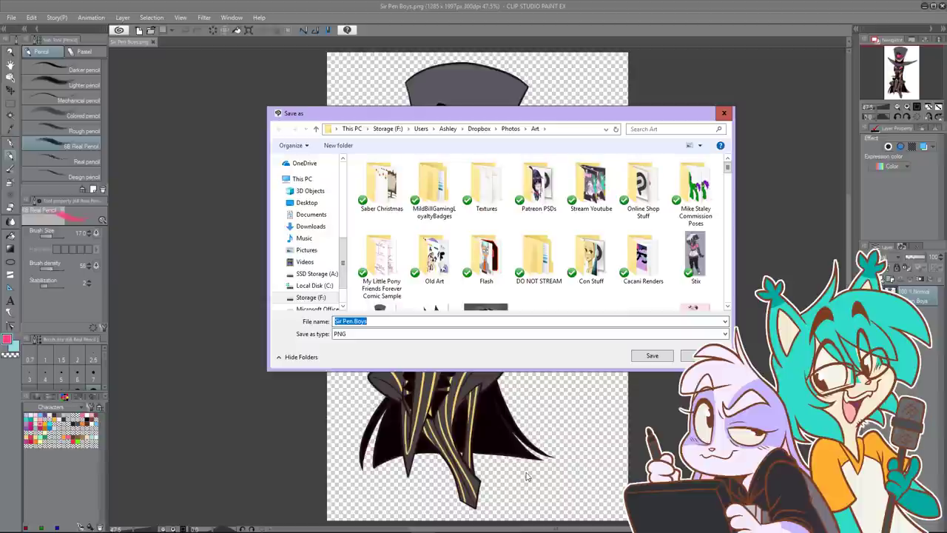
text(Ba)
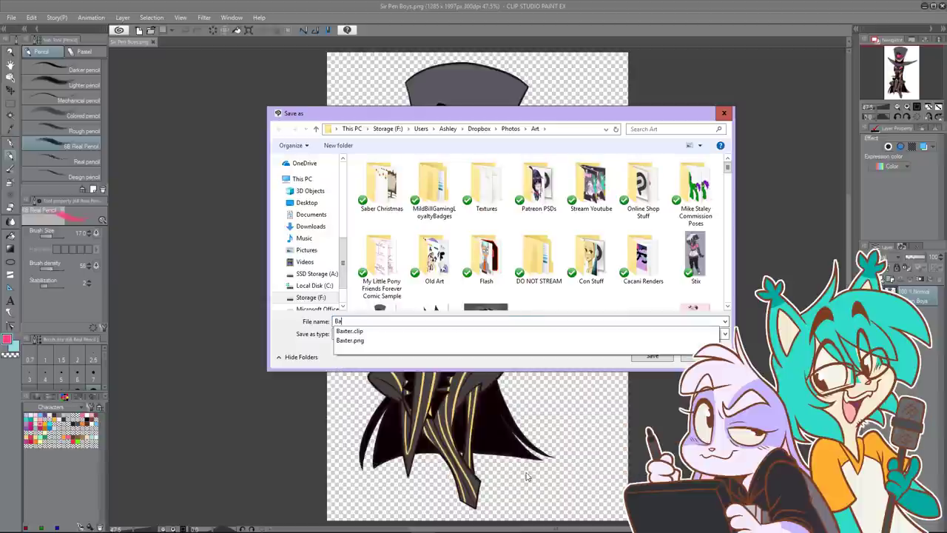
text(xter Boys)
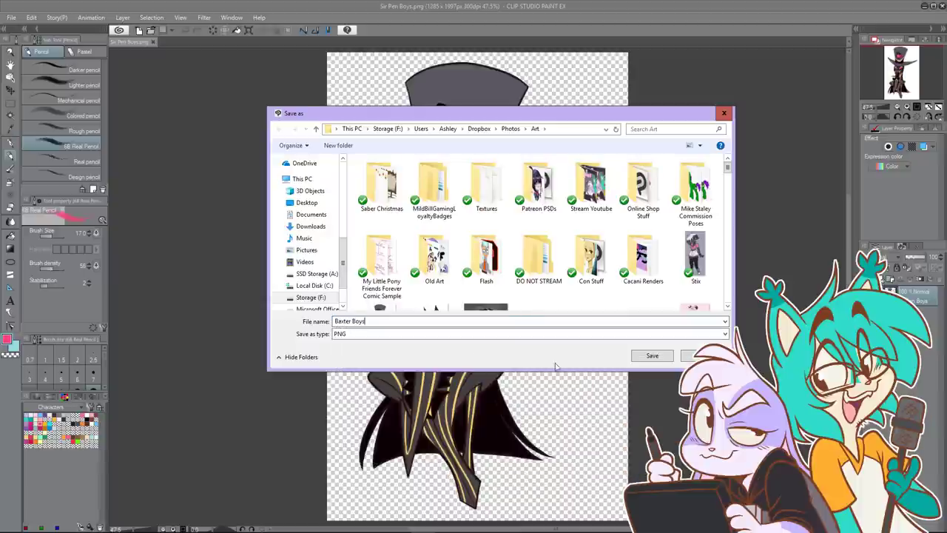
key(Tab)
click(348, 334)
click(356, 343)
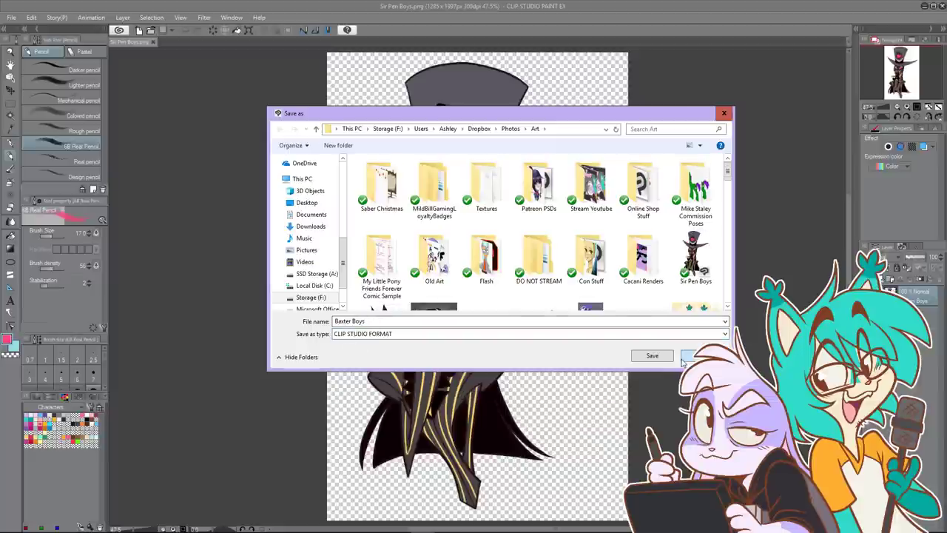
click(655, 358)
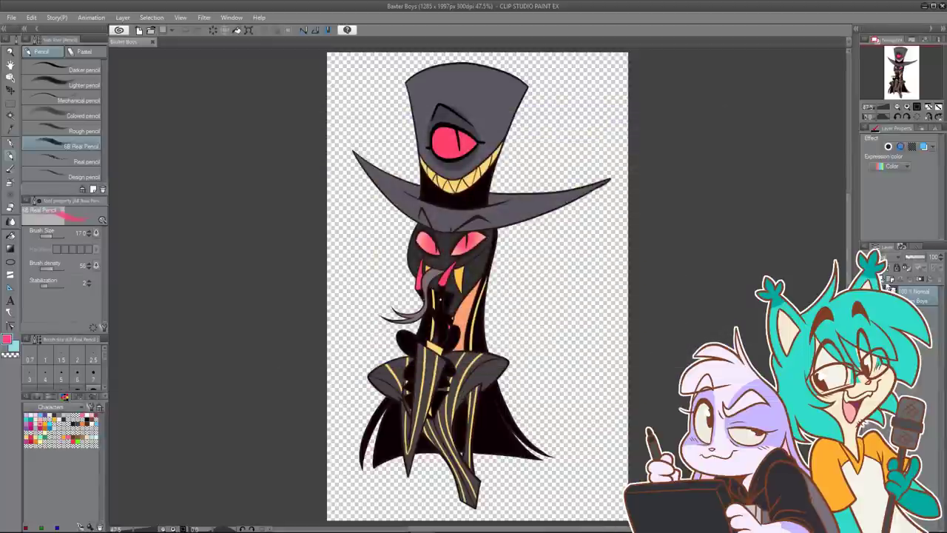
Step: Add a new empty layer and delete the layer holding the top-hat character artwork
click(891, 279)
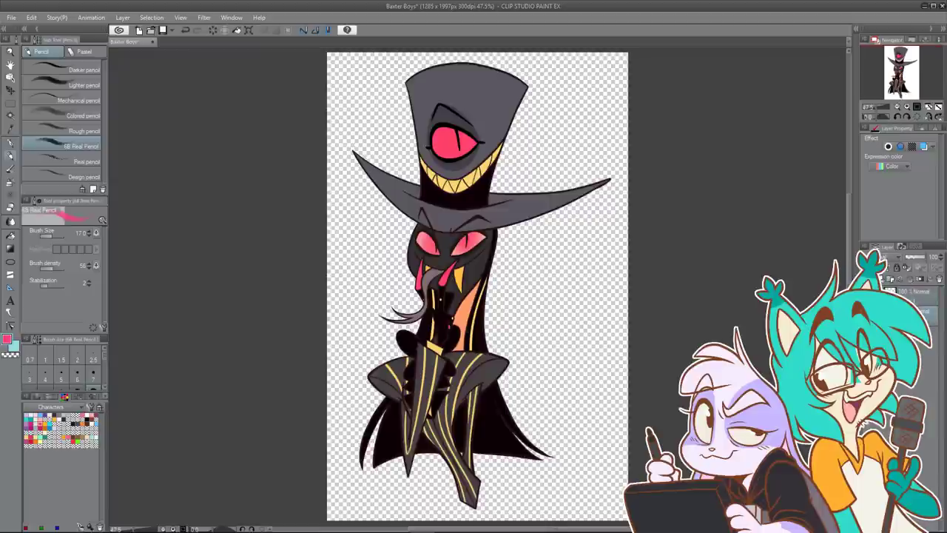
click(938, 282)
click(482, 203)
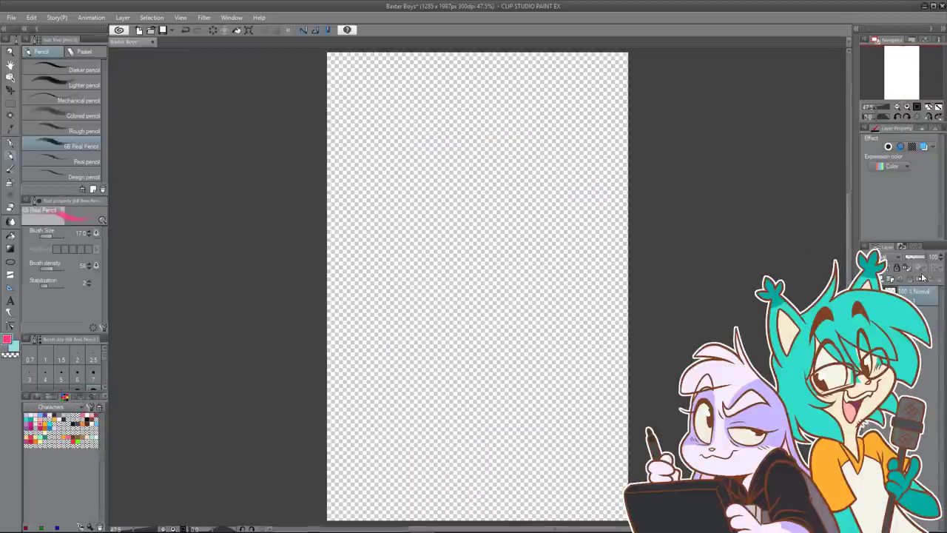
Step: Fill the empty canvas layer with solid white as the background
click(9, 247)
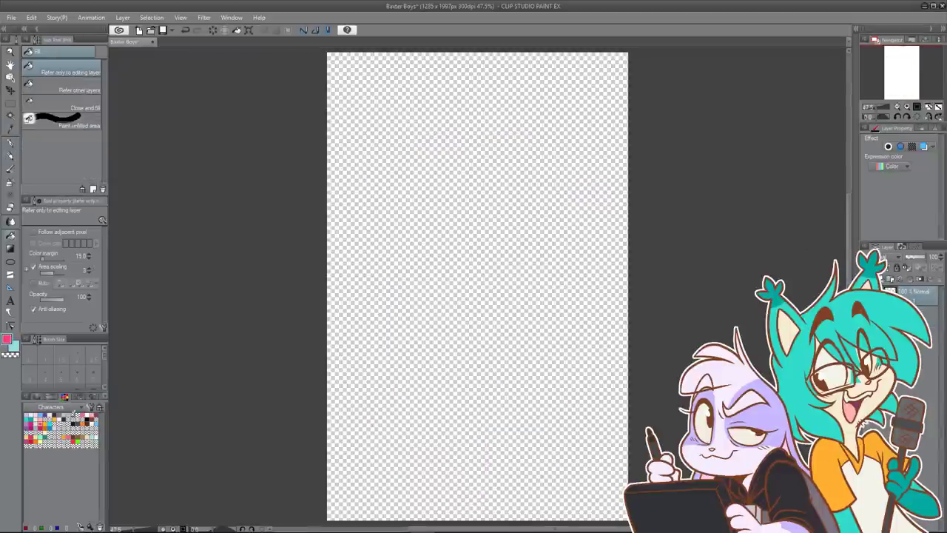
click(38, 422)
click(541, 259)
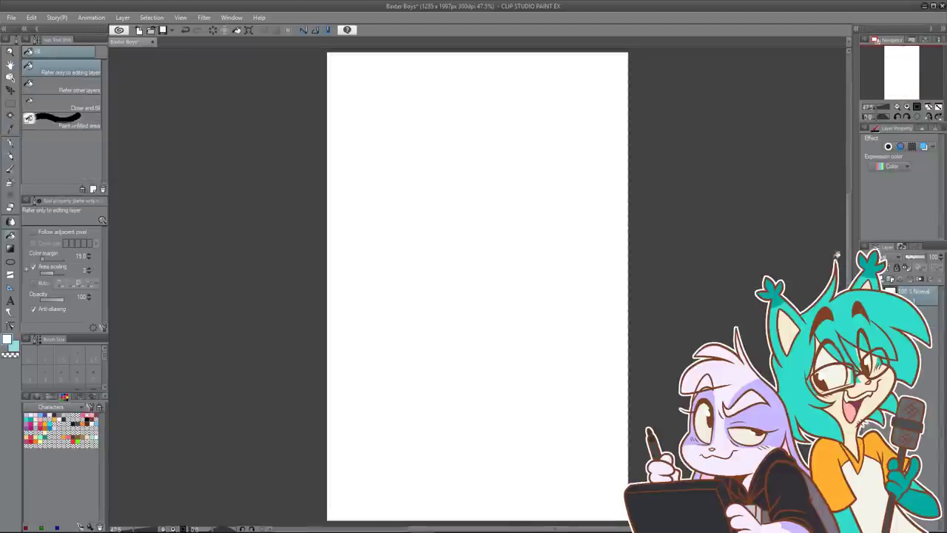
Step: Add a new layer above the white background and set up the 6B Real Pencil with pink
key(ctrl+shift+n)
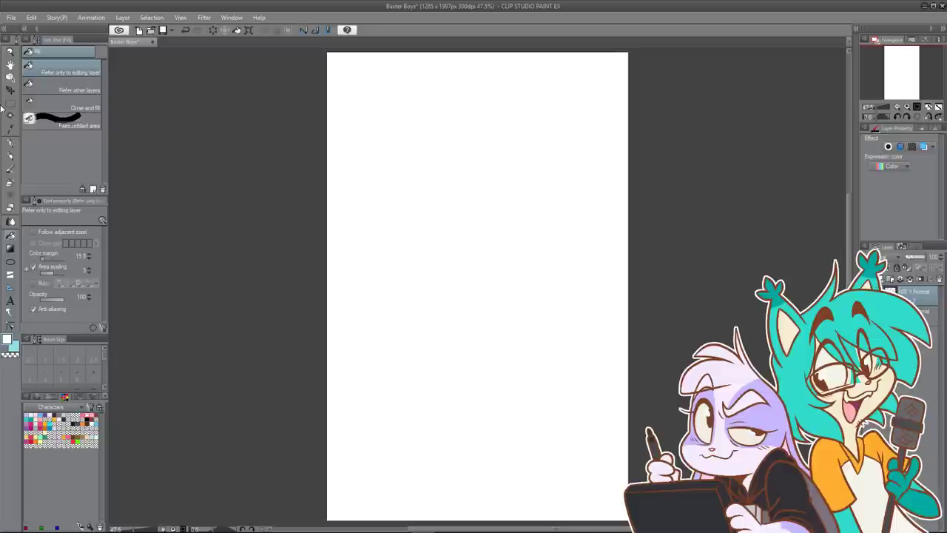
click(10, 156)
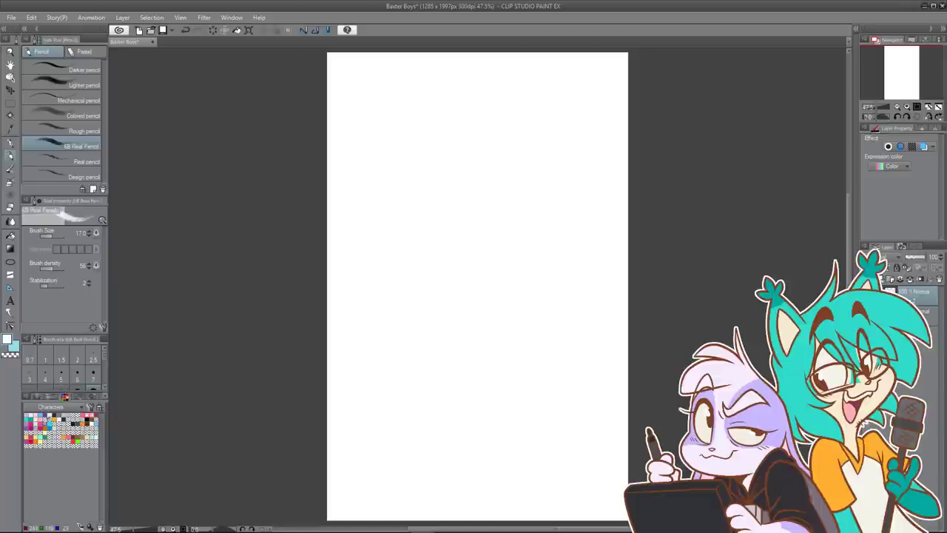
click(46, 420)
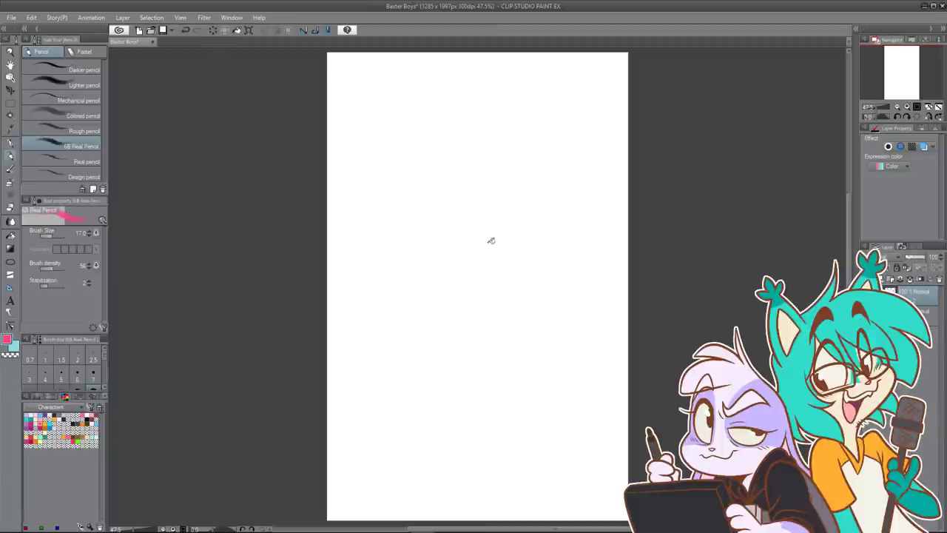
drag(478, 220, 490, 338)
key(ctrl+z)
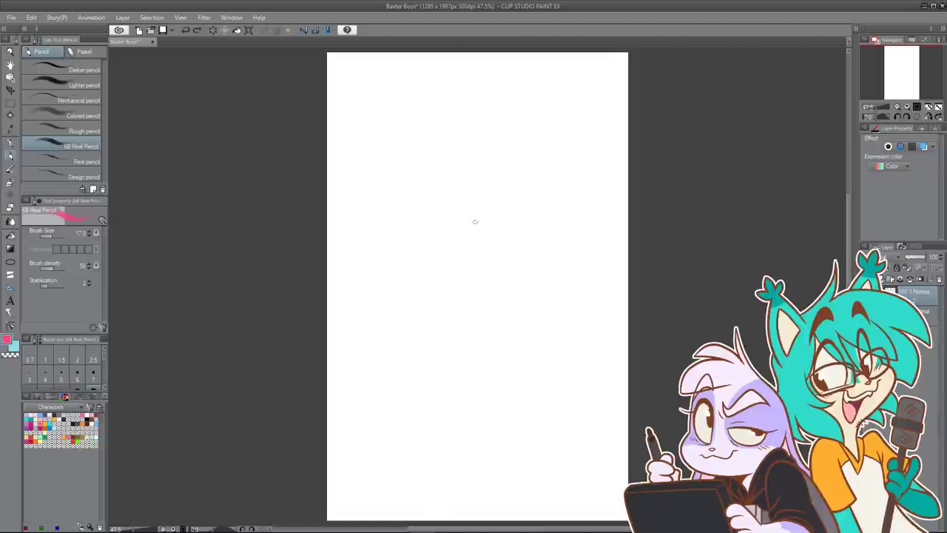
mouse_move(479, 220)
mouse_down()
mouse_move(458, 275)
mouse_move(492, 395)
mouse_up()
key(ctrl+z)
mouse_move(482, 232)
mouse_down()
mouse_move(430, 292)
mouse_move(469, 377)
mouse_up()
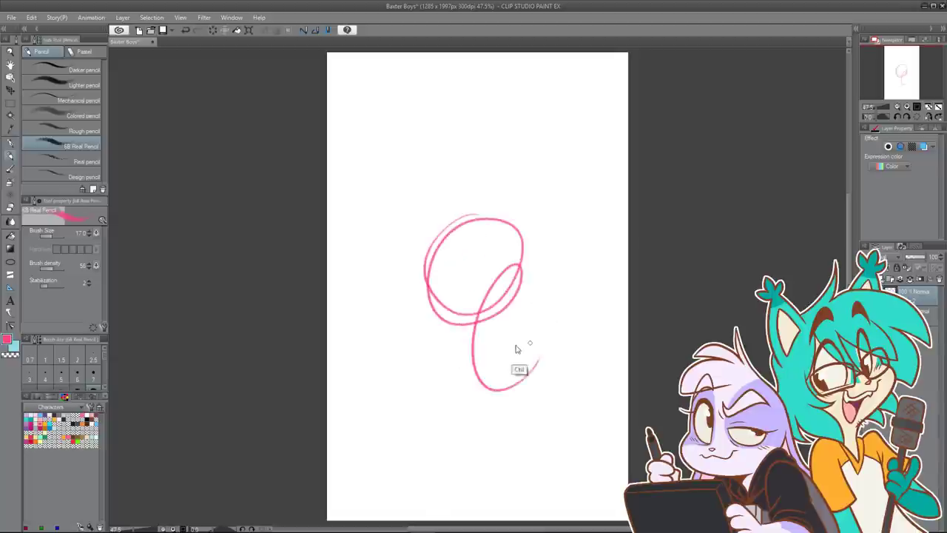
key(ctrl+z)
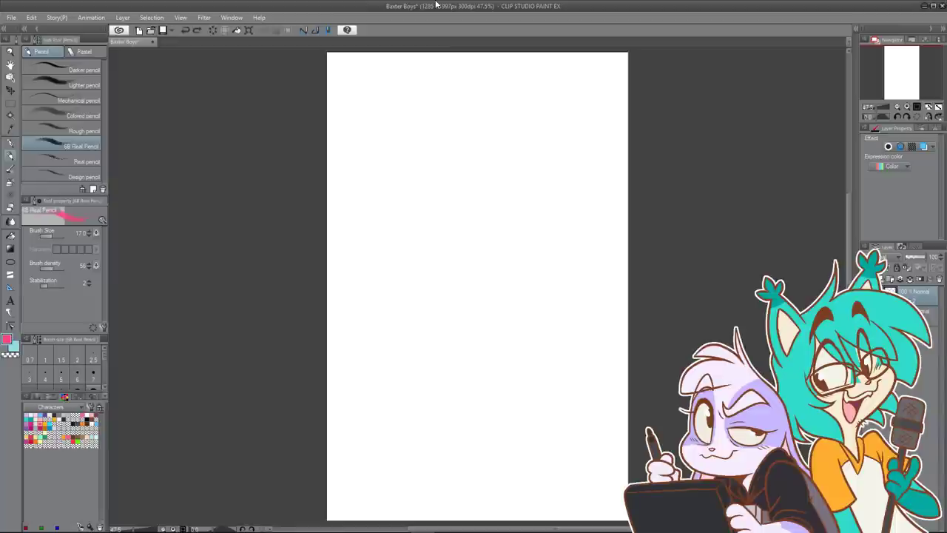
Step: Sketch a pointed-chin head outline in the upper half of the page with a frowning mouth, cheek line and round eyes with dot pupils
mouse_move(490, 160)
mouse_down()
mouse_move(430, 252)
mouse_move(478, 156)
mouse_move(492, 294)
mouse_move(448, 149)
mouse_up()
key(ctrl+z)
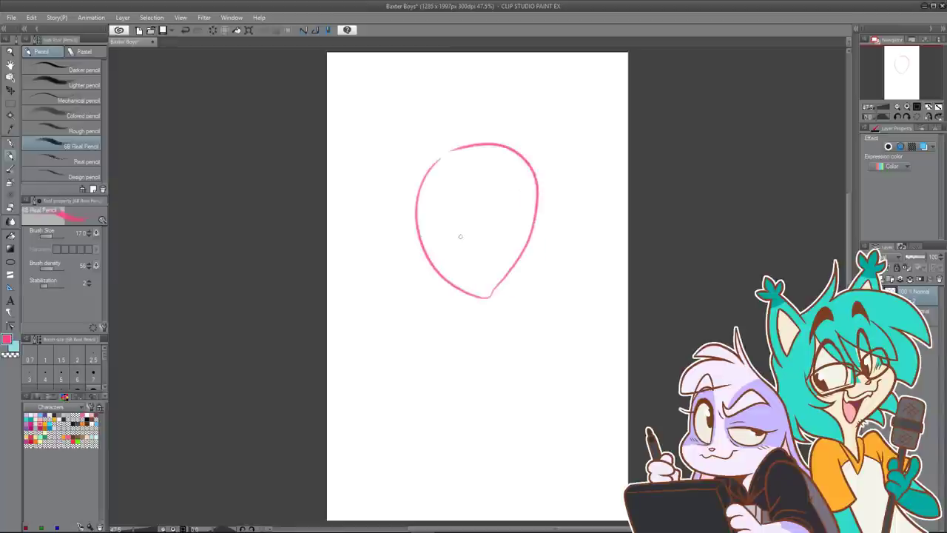
mouse_move(457, 257)
mouse_down()
mouse_move(513, 240)
mouse_move(449, 271)
mouse_move(503, 257)
mouse_up()
key(ctrl+z)
key(ctrl+z)
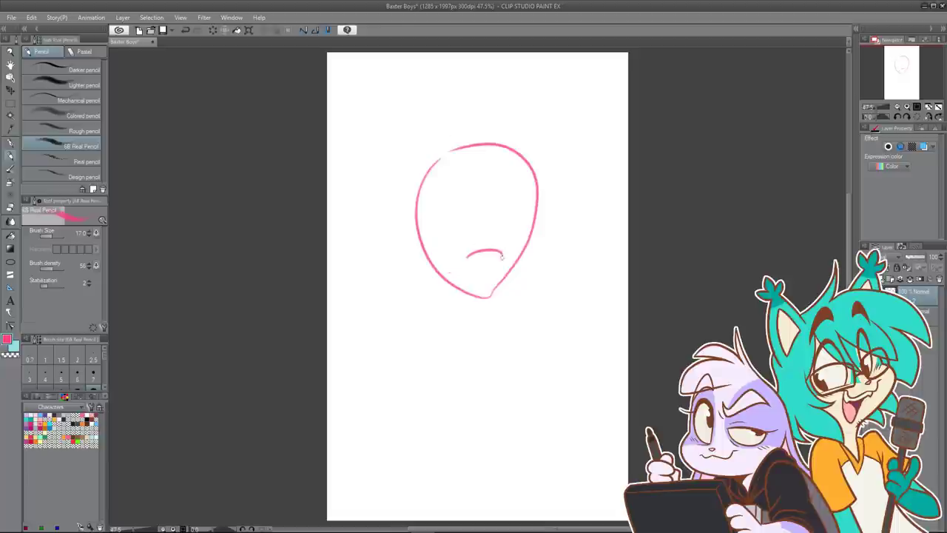
drag(446, 235, 456, 274)
mouse_move(458, 189)
mouse_down()
mouse_move(479, 200)
mouse_move(440, 200)
mouse_up()
mouse_move(516, 186)
mouse_down()
mouse_move(491, 210)
mouse_move(516, 187)
mouse_up()
drag(462, 202, 462, 206)
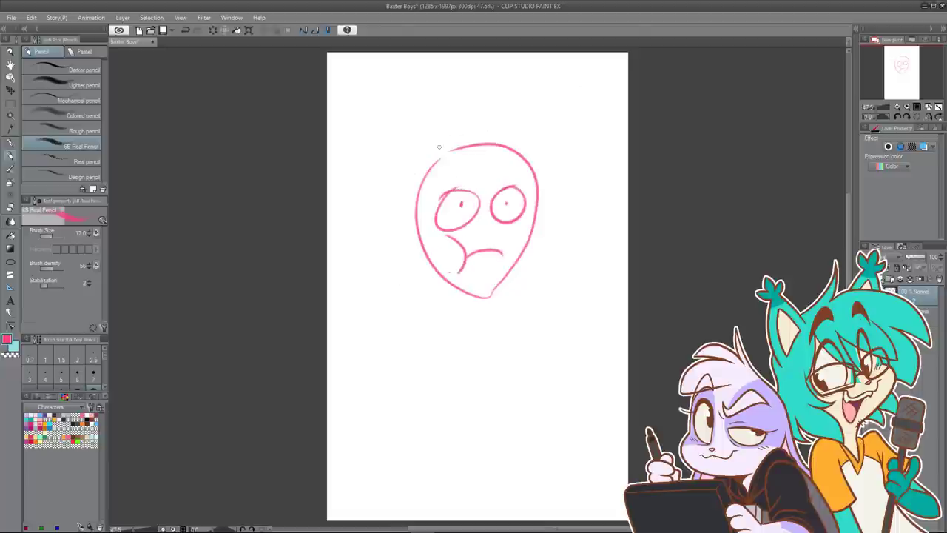
Step: Add a curved lure, swept-back spiky hair and large round goggle outlines around the eyes to the head sketch
mouse_move(465, 146)
mouse_down()
mouse_move(541, 103)
mouse_move(556, 137)
mouse_move(546, 119)
mouse_up()
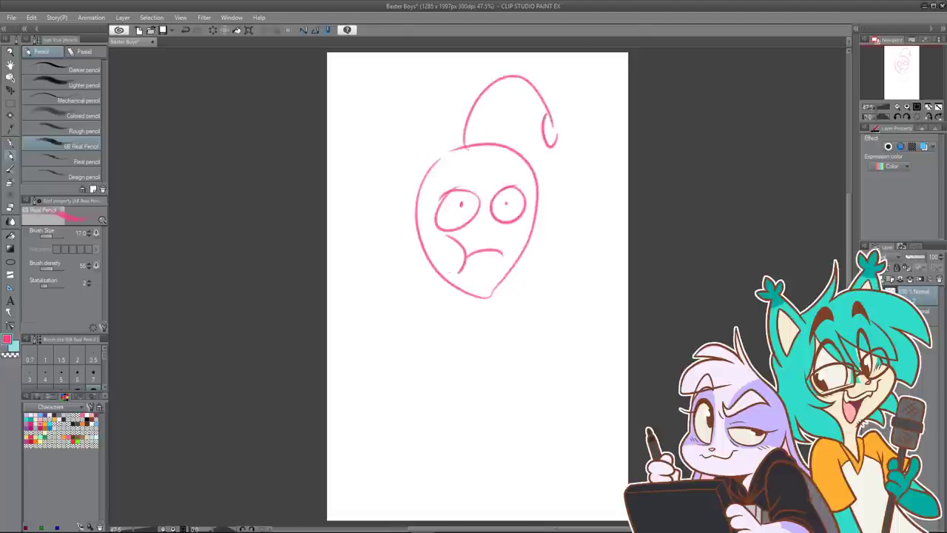
drag(532, 176, 412, 114)
mouse_move(410, 110)
mouse_down()
mouse_move(424, 139)
mouse_move(377, 156)
mouse_up()
mouse_move(390, 159)
mouse_down()
mouse_move(399, 174)
mouse_move(393, 224)
mouse_up()
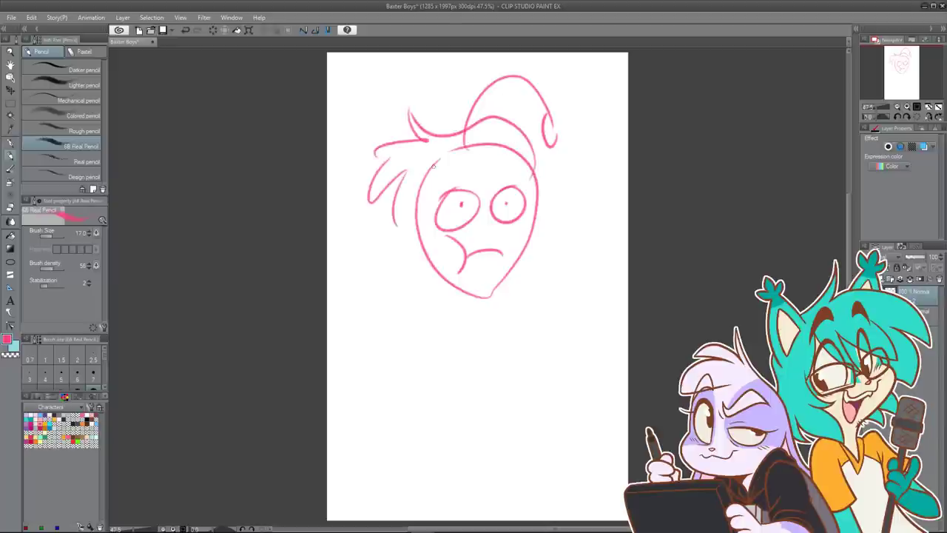
mouse_move(469, 168)
mouse_down()
mouse_move(478, 236)
mouse_move(439, 165)
mouse_up()
mouse_move(523, 163)
mouse_down()
mouse_move(486, 193)
mouse_move(538, 159)
mouse_up()
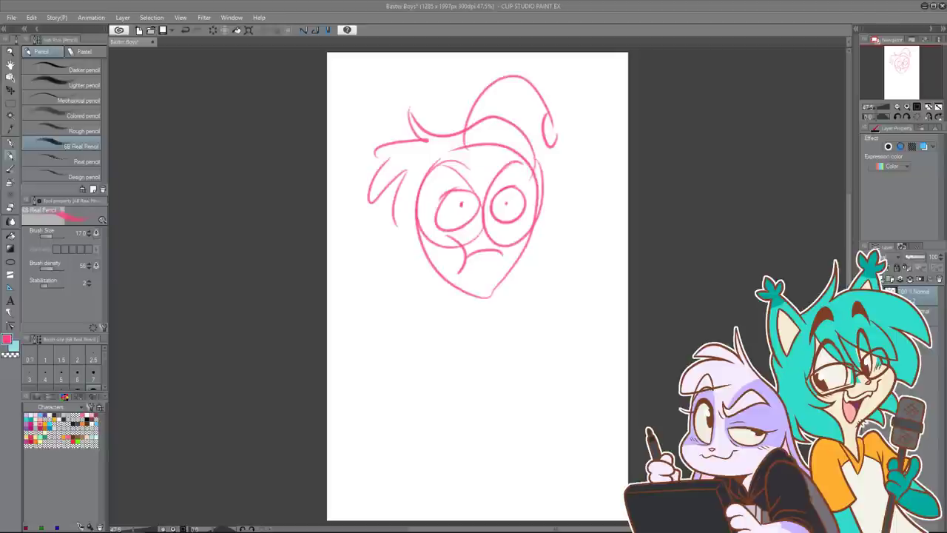
Step: Show the Instagram posts of the human Angel portrait and the Angel Dust plushies in the browser, and return to the drawing
mouse_move(946, 302)
mouse_down()
mouse_move(532, 250)
mouse_move(567, 2)
mouse_up()
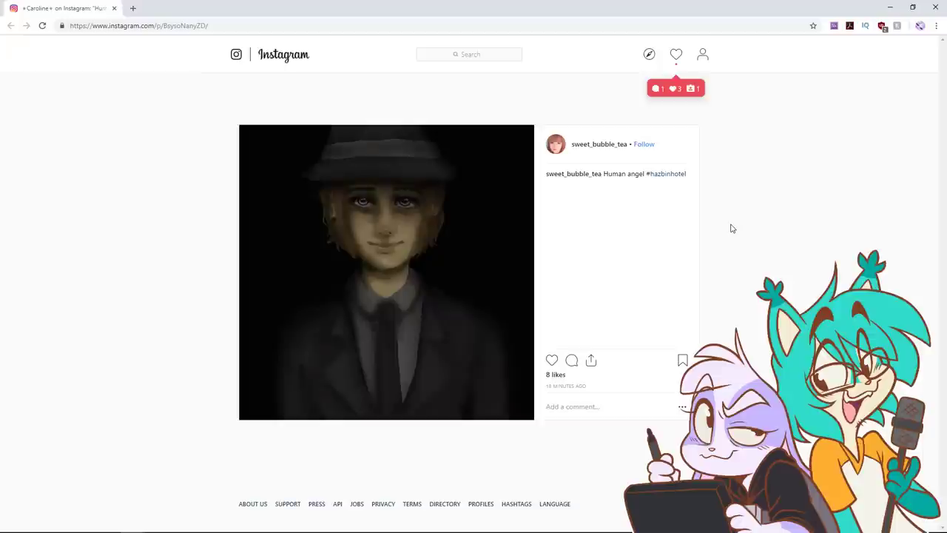
click(935, 6)
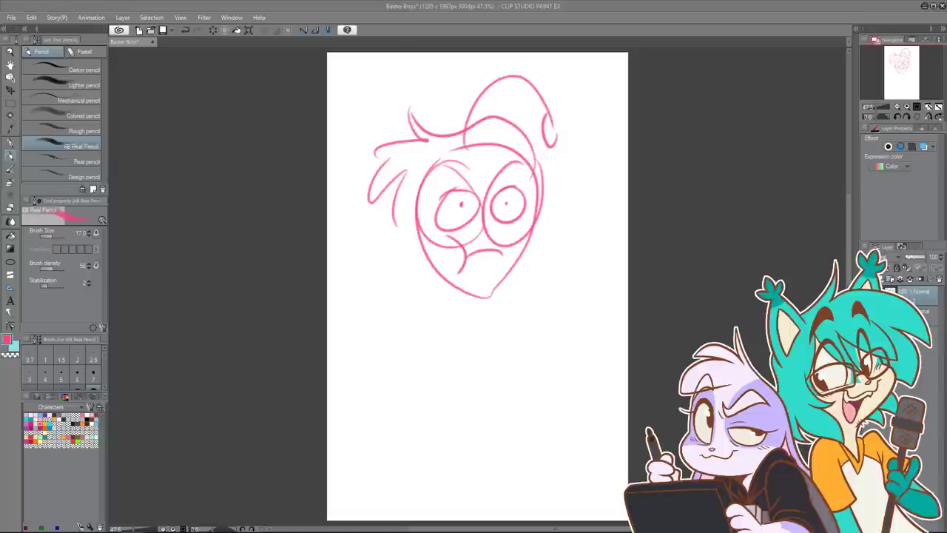
drag(946, 474, 677, 1)
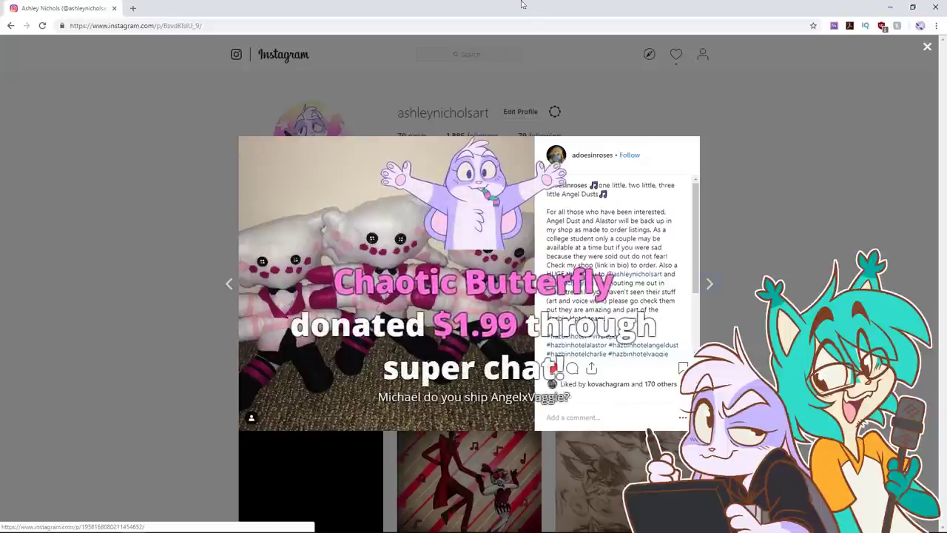
drag(522, 5, 946, 165)
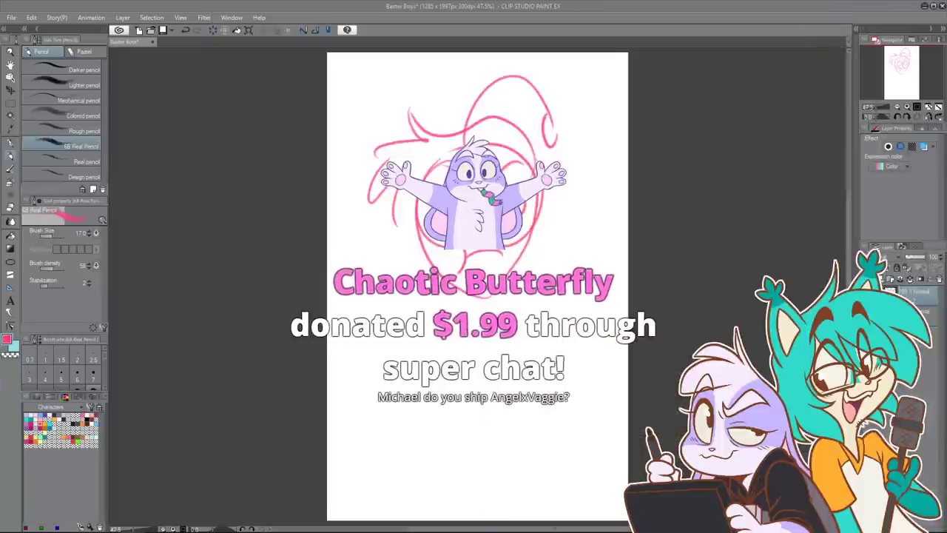
Step: Clear the whole head sketch from the current layer
click(570, 5)
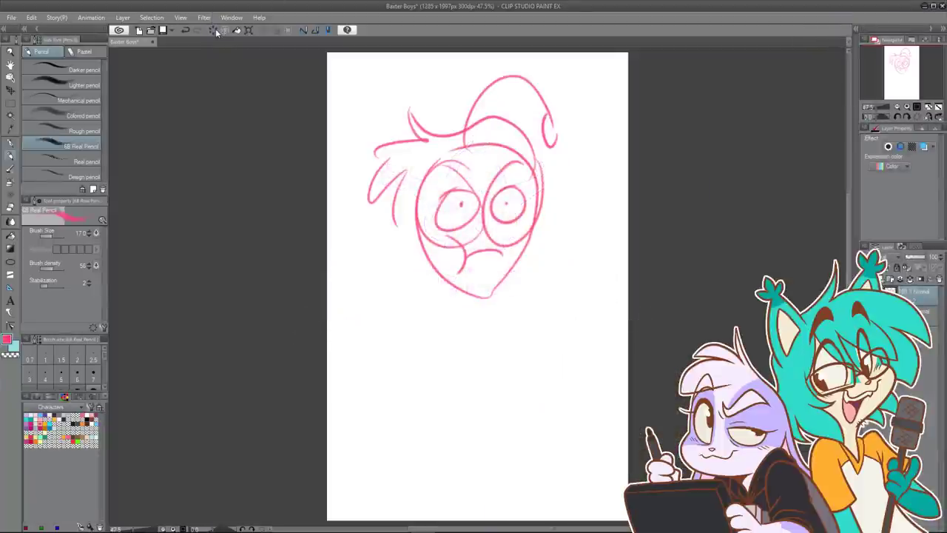
click(214, 30)
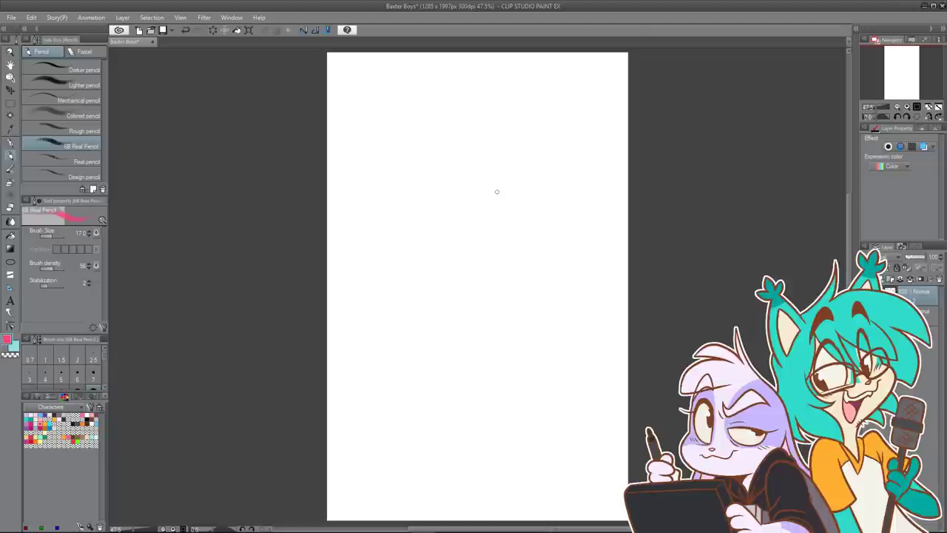
Step: Sketch a new round head with a tapered chin in the upper half of the page, with curved vertical and horizontal face guidelines
drag(573, 208, 539, 230)
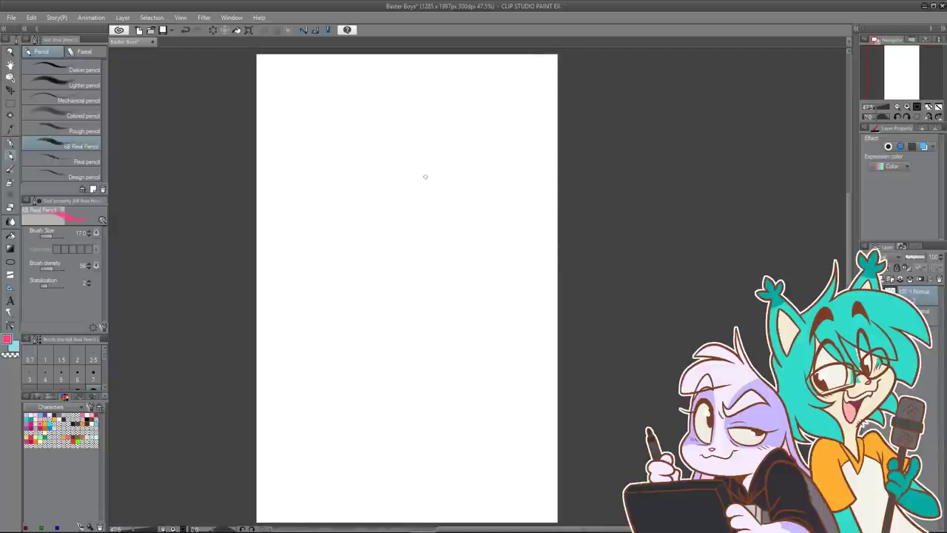
mouse_move(413, 152)
mouse_down()
mouse_move(444, 273)
mouse_move(354, 253)
mouse_move(391, 146)
mouse_move(347, 204)
mouse_up()
key(ctrl+z)
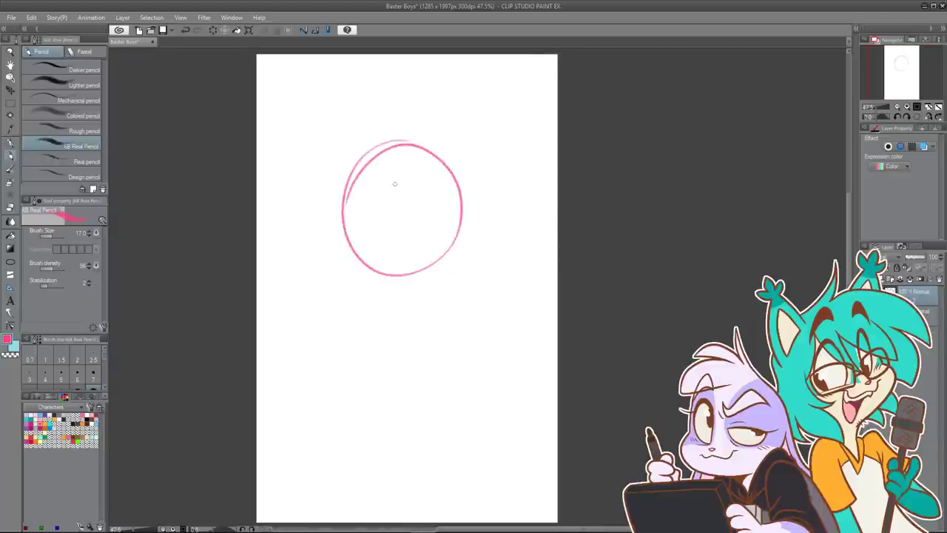
drag(357, 162, 366, 277)
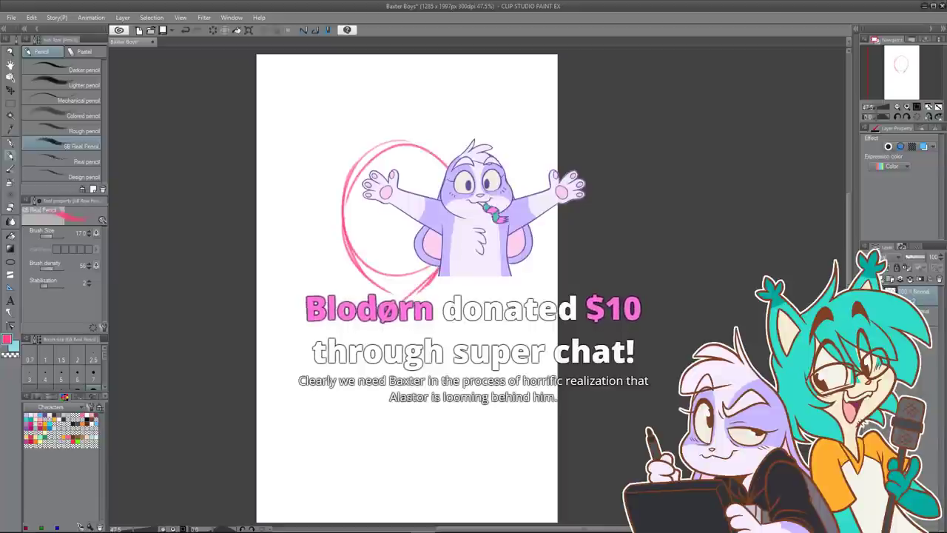
drag(377, 139, 422, 335)
drag(330, 256, 449, 228)
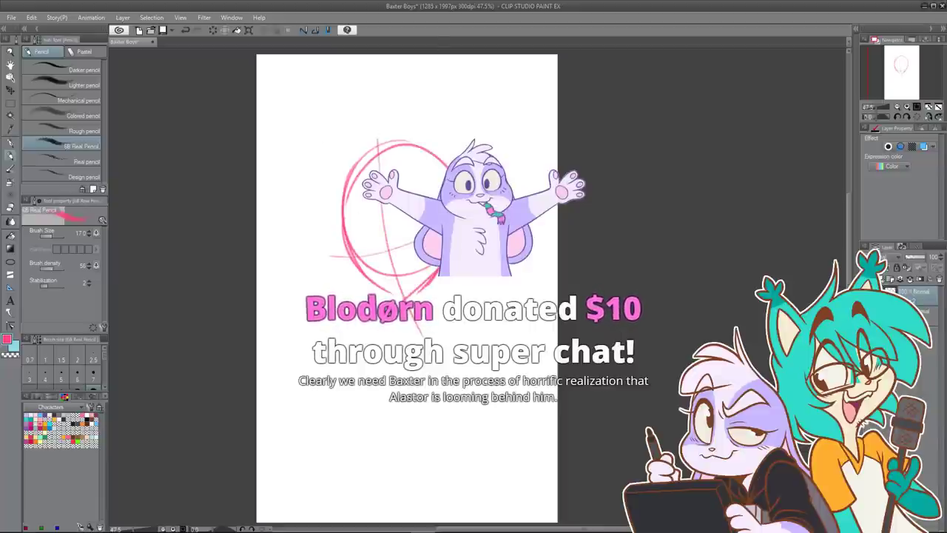
Step: Draw a heart-shaped face contour inside the head, dipping at the centre of the forehead and following both cheeks
drag(368, 176, 357, 263)
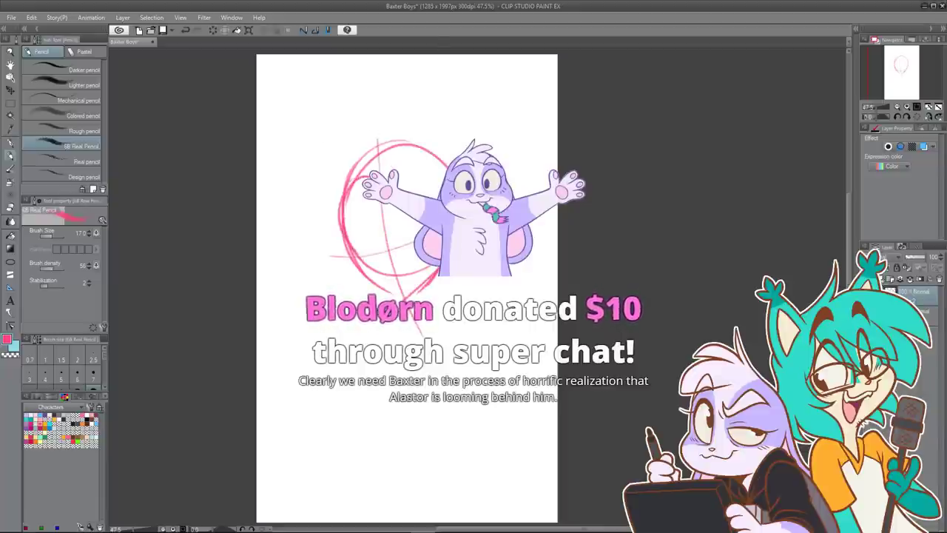
mouse_move(426, 155)
mouse_down()
mouse_move(462, 192)
mouse_move(444, 271)
mouse_up()
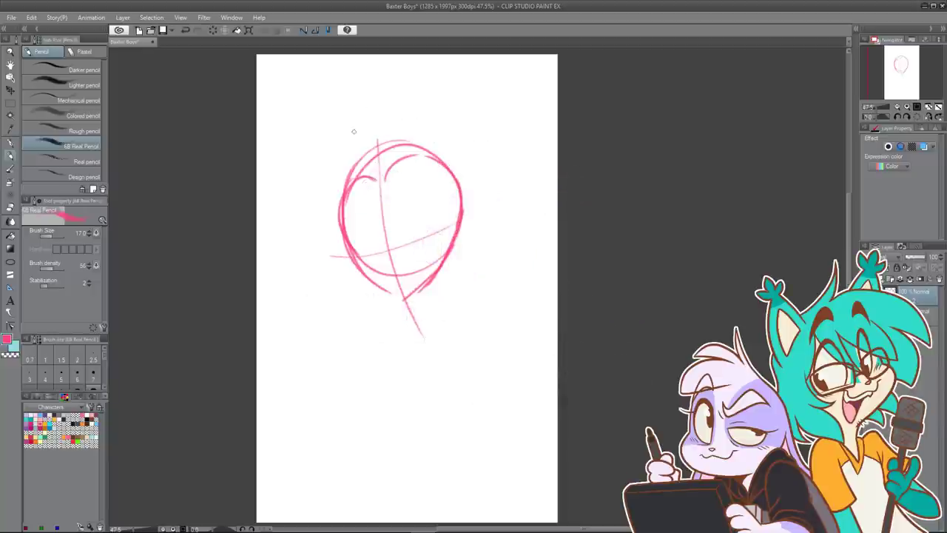
key(ctrl+z)
drag(356, 175, 382, 183)
mouse_move(381, 182)
mouse_down()
mouse_move(413, 155)
mouse_move(371, 181)
mouse_move(351, 179)
mouse_move(339, 225)
mouse_move(371, 279)
mouse_up()
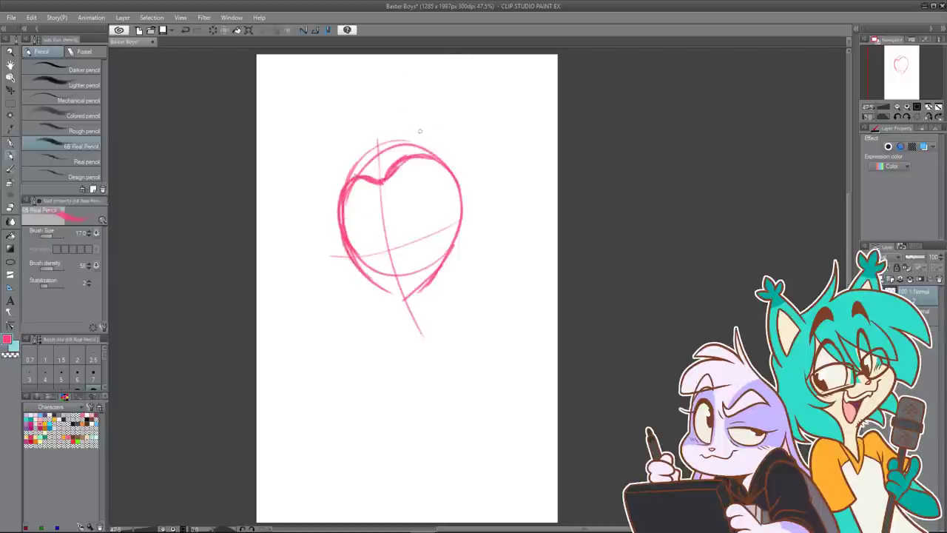
Step: Sketch two oval eyes on either side of the vertical guideline, above the horizontal guideline
drag(423, 219, 424, 238)
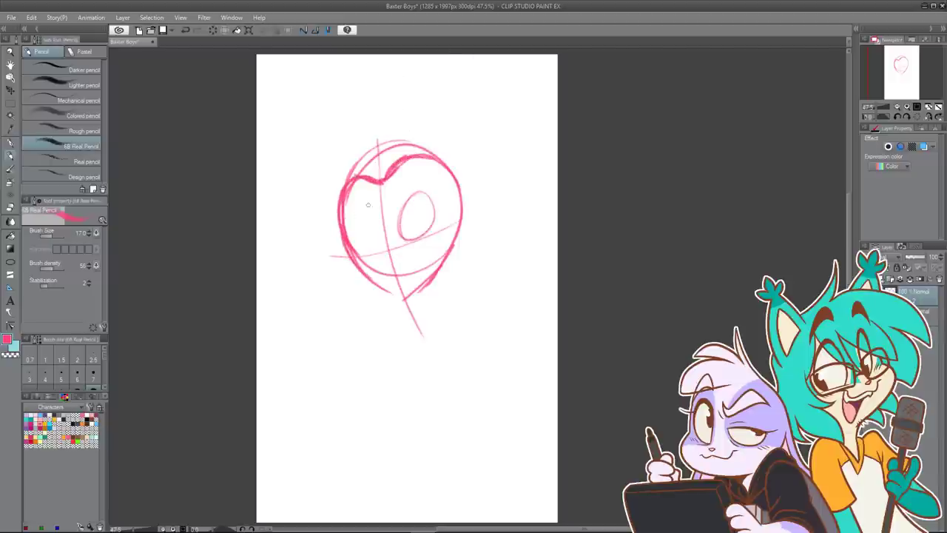
key(ctrl+z)
mouse_move(404, 194)
mouse_down()
mouse_move(411, 190)
mouse_move(412, 238)
mouse_up()
drag(355, 228, 369, 250)
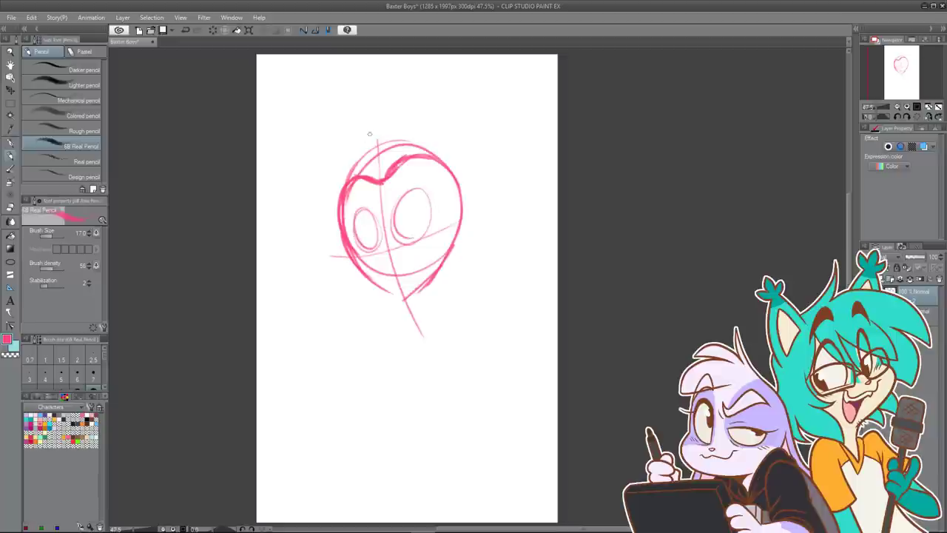
Step: Draw angled, worried eyebrows above both eyes
mouse_move(350, 213)
mouse_down()
mouse_move(378, 202)
mouse_move(372, 193)
mouse_move(365, 209)
mouse_move(371, 191)
mouse_move(349, 215)
mouse_up()
key(ctrl+z)
key(ctrl+z)
click(198, 31)
mouse_move(392, 183)
mouse_down()
mouse_move(390, 197)
mouse_move(432, 184)
mouse_up()
Step: Draw oval irises looking sideways in both eyes and add lower eyelid lines across them
mouse_move(376, 227)
mouse_down()
mouse_move(363, 232)
mouse_move(370, 247)
mouse_up()
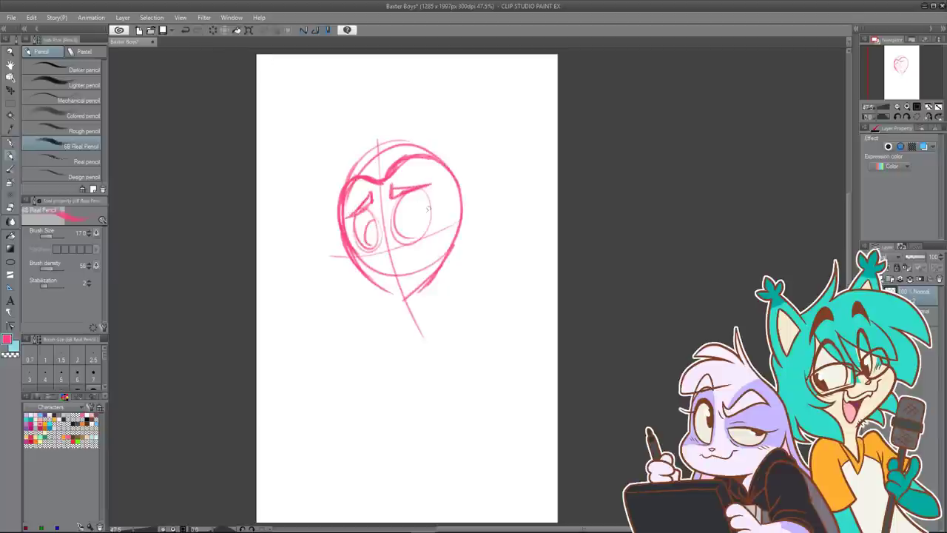
drag(429, 207, 419, 238)
drag(357, 243, 395, 237)
drag(389, 241, 426, 234)
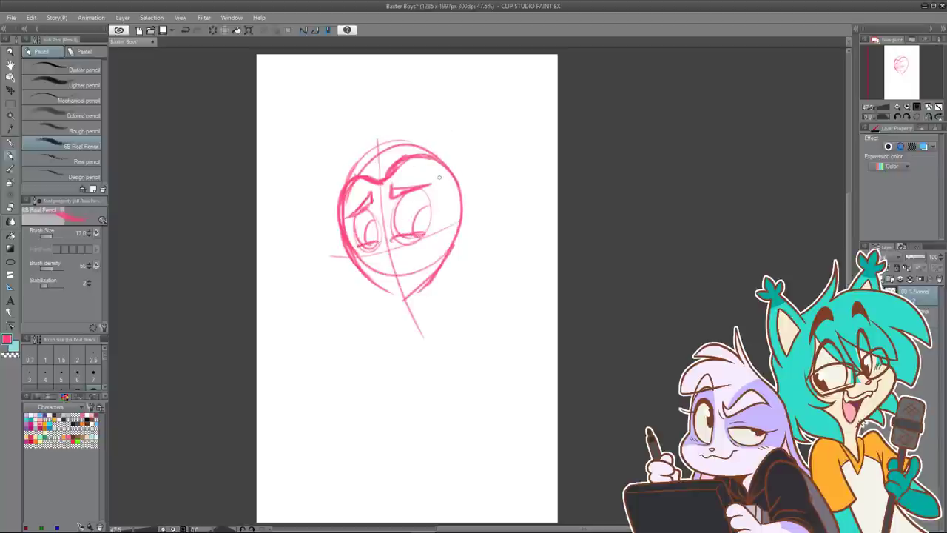
Step: Darken the outlines of both eyes, shade in the lower eyelids and clean up the stray guideline marks
drag(401, 197, 400, 243)
key(ctrl+z)
mouse_move(403, 192)
mouse_down()
mouse_move(392, 222)
mouse_move(417, 241)
mouse_move(431, 213)
mouse_up()
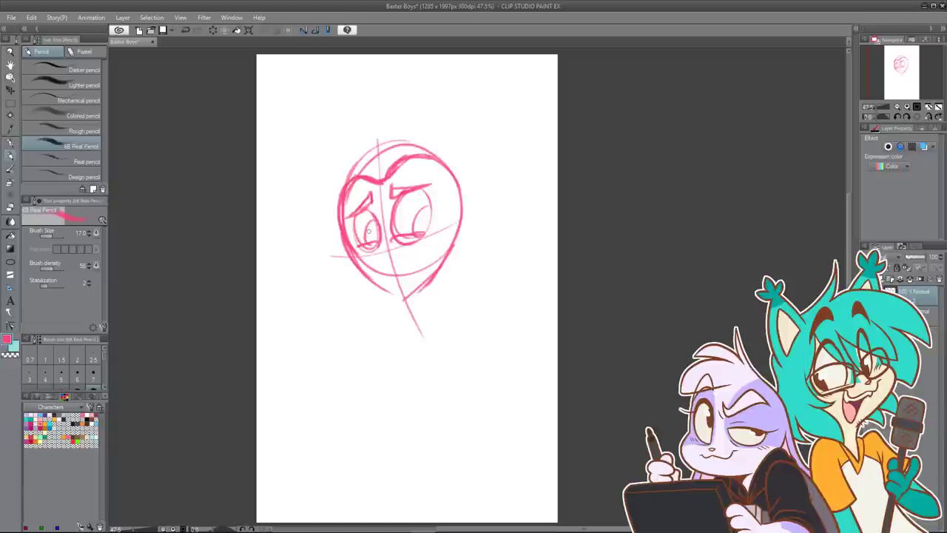
mouse_move(420, 188)
mouse_down()
mouse_move(435, 198)
mouse_move(438, 220)
mouse_move(406, 241)
mouse_up()
mouse_move(357, 217)
mouse_down()
mouse_move(377, 248)
mouse_move(420, 231)
mouse_up()
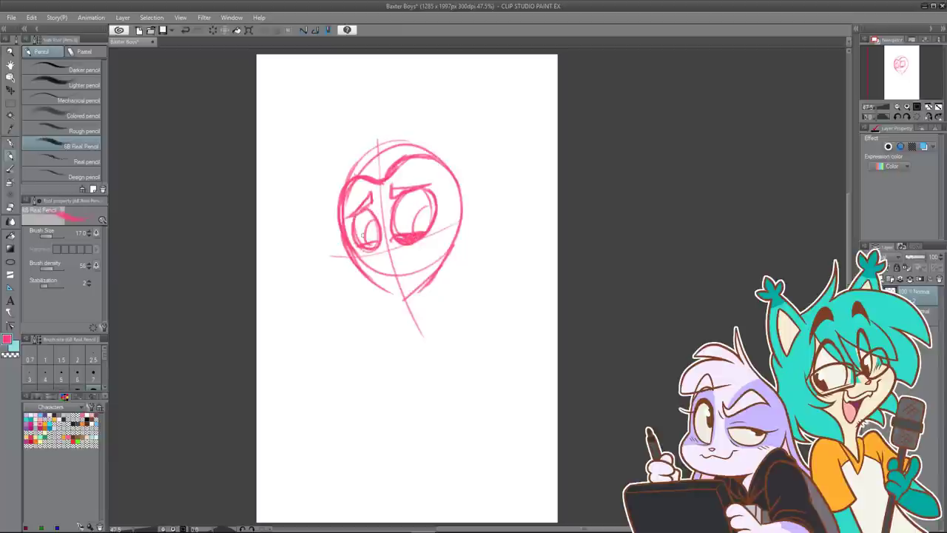
drag(361, 249, 376, 245)
key(e)
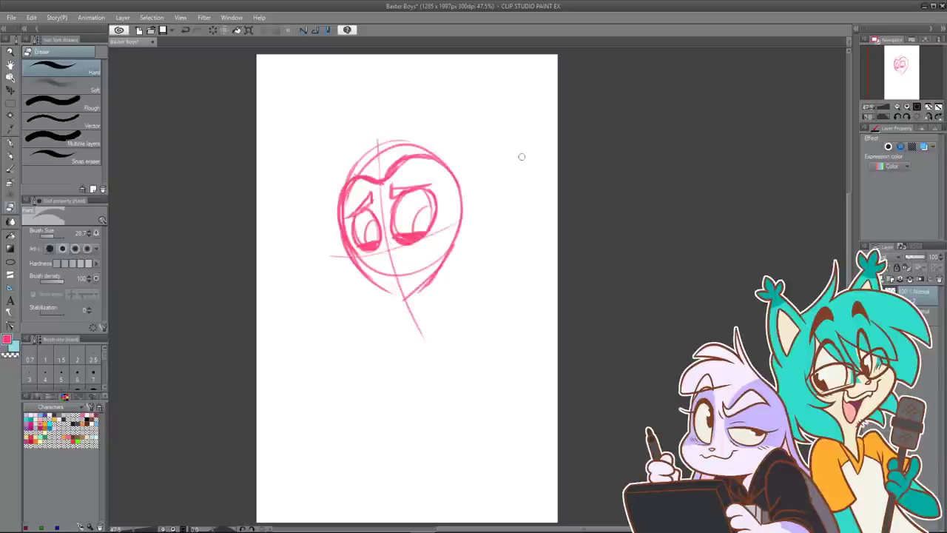
click(12, 156)
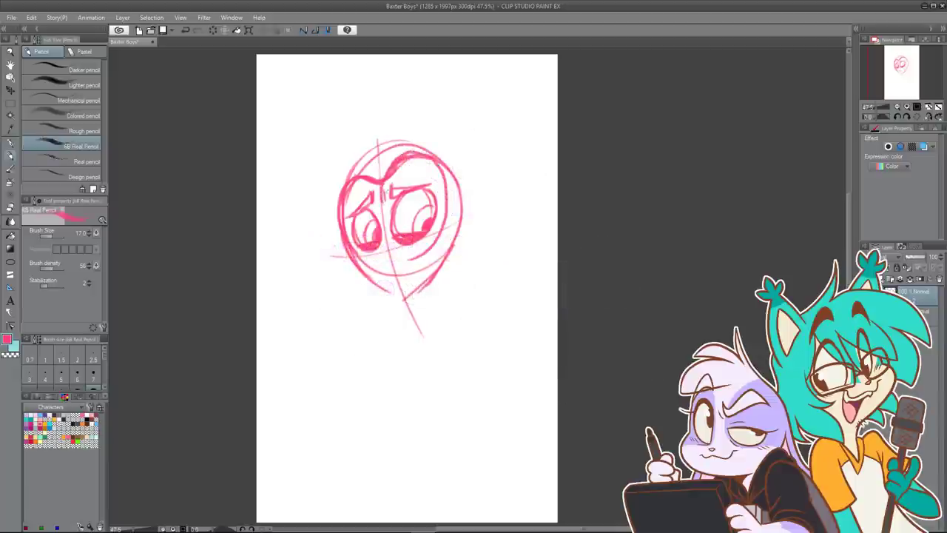
Step: Reinforce the brow and the far side of the face outline, and draw a wavy mouth below the eyes
drag(358, 181, 380, 199)
drag(342, 186, 341, 235)
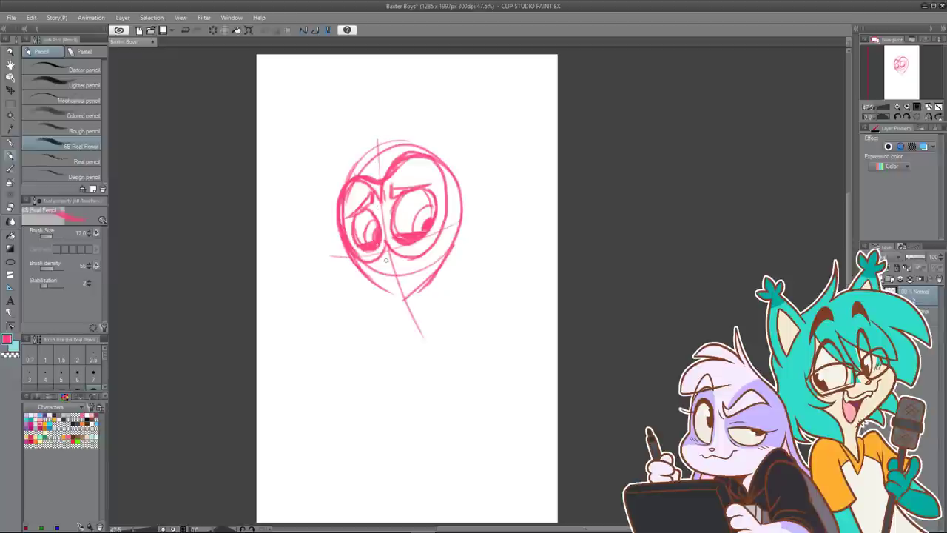
mouse_move(372, 268)
mouse_down()
mouse_move(410, 279)
mouse_move(372, 267)
mouse_move(432, 258)
mouse_up()
key(ctrl+z)
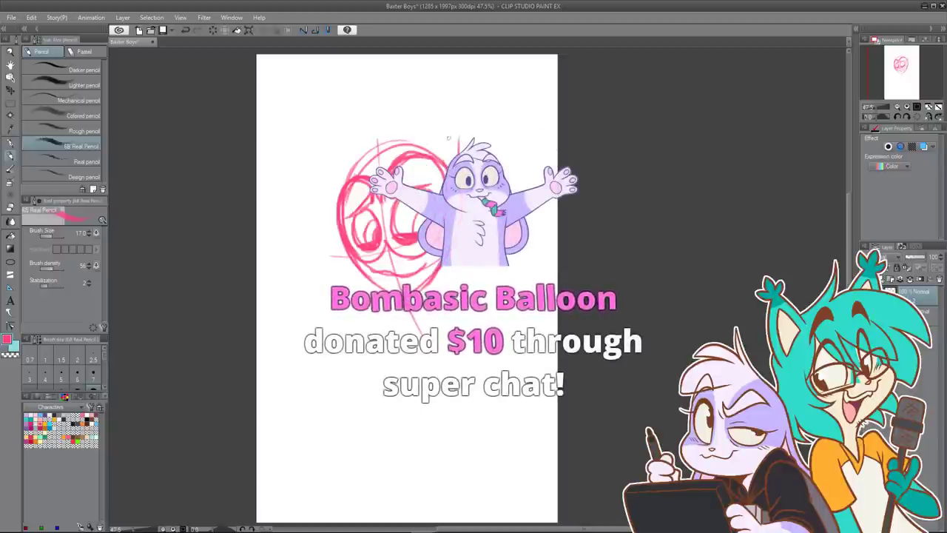
Step: Draw a spiky, fin-shaped ear with scalloped edges on the near side of the head, beside the larger eye
drag(459, 116, 457, 151)
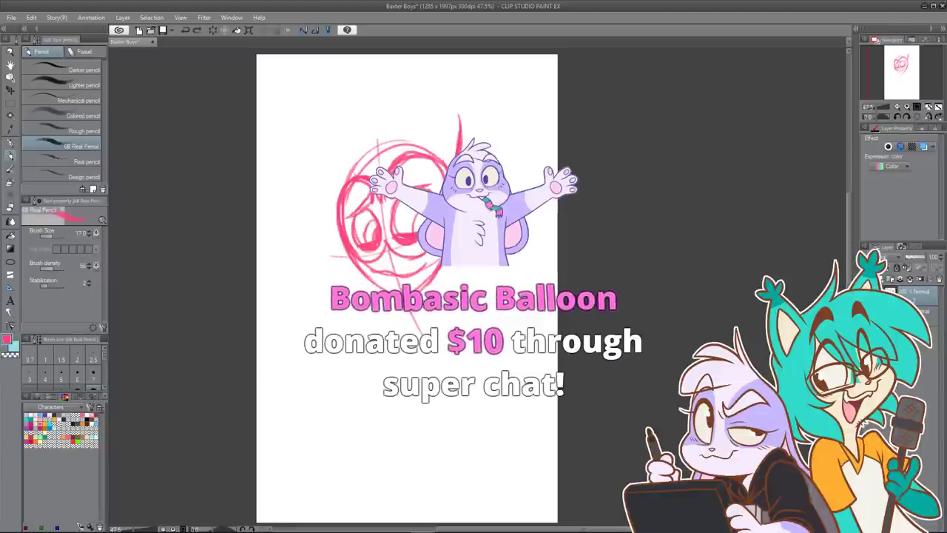
mouse_move(481, 197)
mouse_down()
mouse_move(462, 215)
mouse_move(508, 191)
mouse_up()
drag(461, 210, 509, 192)
mouse_move(460, 116)
mouse_down()
mouse_move(475, 151)
mouse_move(510, 150)
mouse_move(492, 187)
mouse_up()
key(ctrl+z)
key(ctrl+z)
mouse_move(460, 116)
mouse_down()
mouse_move(489, 156)
mouse_move(503, 142)
mouse_move(506, 190)
mouse_up()
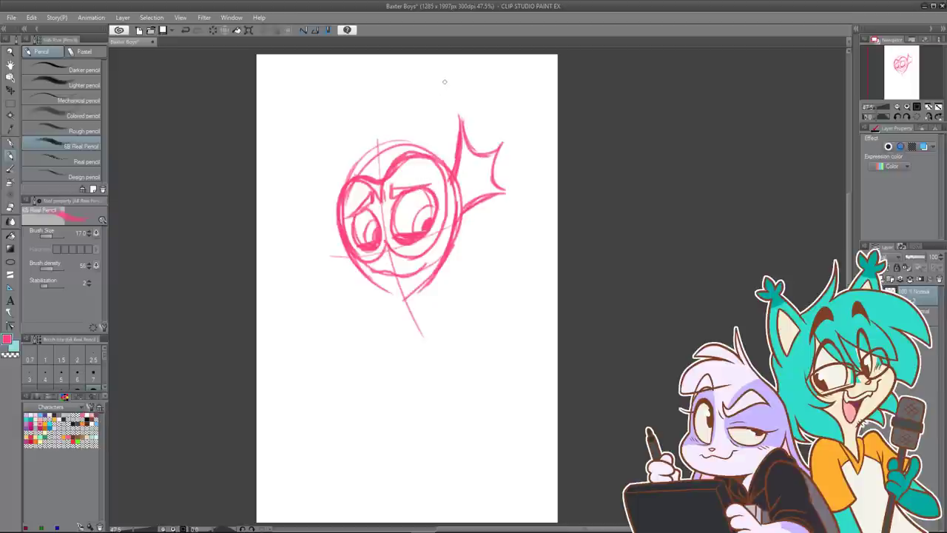
Step: Draw curved, pointed hair tufts sticking out from the far side of the head, above the smaller eye
mouse_move(339, 190)
mouse_down()
mouse_move(311, 162)
mouse_move(330, 179)
mouse_move(319, 135)
mouse_move(345, 170)
mouse_move(301, 167)
mouse_move(328, 179)
mouse_move(305, 141)
mouse_up()
key(ctrl+z)
key(ctrl+z)
key(ctrl+z)
key(ctrl+z)
mouse_move(308, 137)
mouse_down()
mouse_move(341, 167)
mouse_move(355, 100)
mouse_up()
key(ctrl+z)
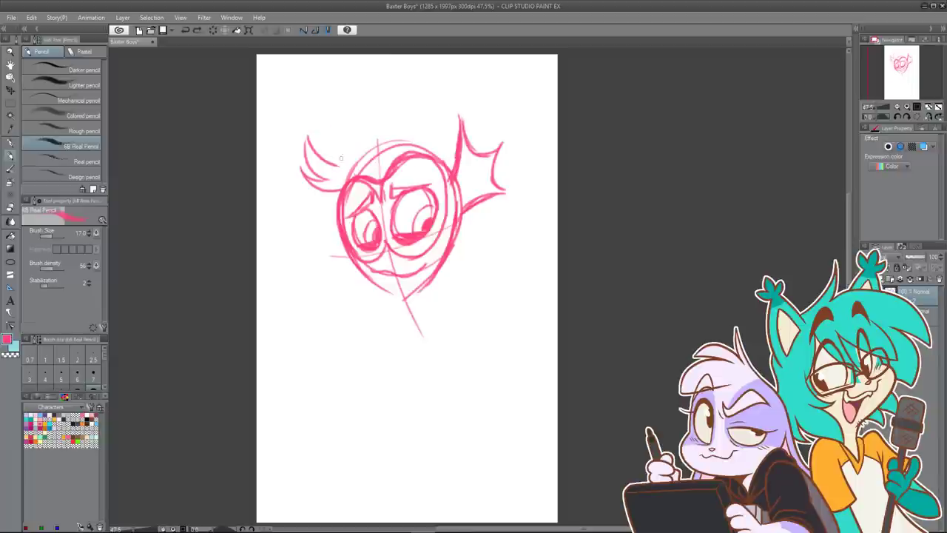
Step: Sketch a tall quiff over the head, sweeping in one curve from the hair tufts to the tip of the fin ear
mouse_move(340, 168)
mouse_down()
mouse_move(366, 102)
mouse_move(424, 128)
mouse_up()
mouse_move(390, 115)
mouse_down()
mouse_move(424, 127)
mouse_move(455, 128)
mouse_up()
key(ctrl+z)
key(ctrl+z)
key(ctrl+z)
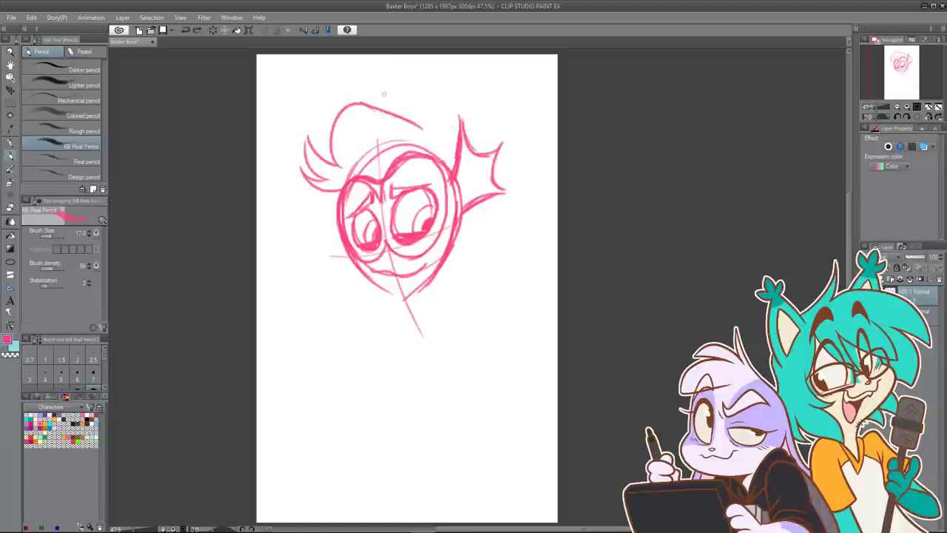
mouse_move(339, 166)
mouse_down()
mouse_move(329, 141)
mouse_move(379, 113)
mouse_move(366, 95)
mouse_up()
key(ctrl+z)
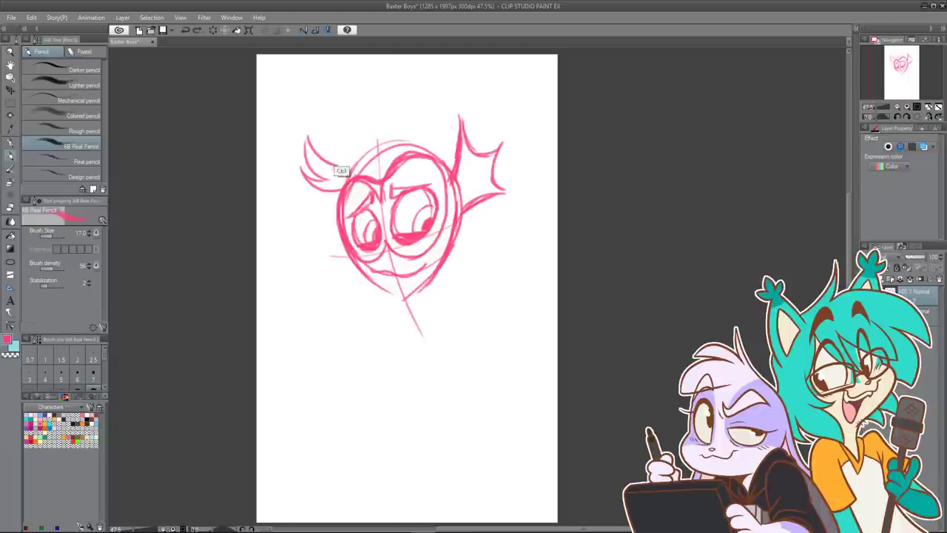
mouse_move(340, 166)
mouse_down()
mouse_move(327, 150)
mouse_move(381, 111)
mouse_move(447, 120)
mouse_up()
key(ctrl+z)
mouse_move(339, 164)
mouse_down()
mouse_move(328, 104)
mouse_move(447, 117)
mouse_move(427, 116)
mouse_move(480, 88)
mouse_move(453, 123)
mouse_up()
key(ctrl+z)
key(ctrl+z)
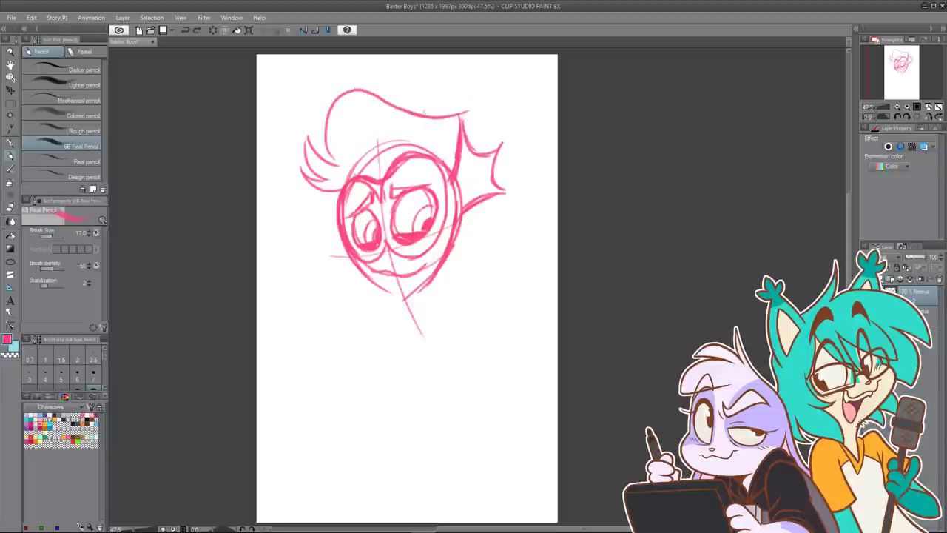
Step: Add upturned, pointed hair tips at the end of the quiff, overlapping the top of the fin ear
mouse_move(436, 117)
mouse_down()
mouse_move(475, 105)
mouse_move(483, 89)
mouse_move(436, 127)
mouse_move(491, 123)
mouse_up()
key(ctrl+z)
mouse_move(435, 126)
mouse_down()
mouse_move(496, 123)
mouse_move(476, 144)
mouse_move(496, 153)
mouse_up()
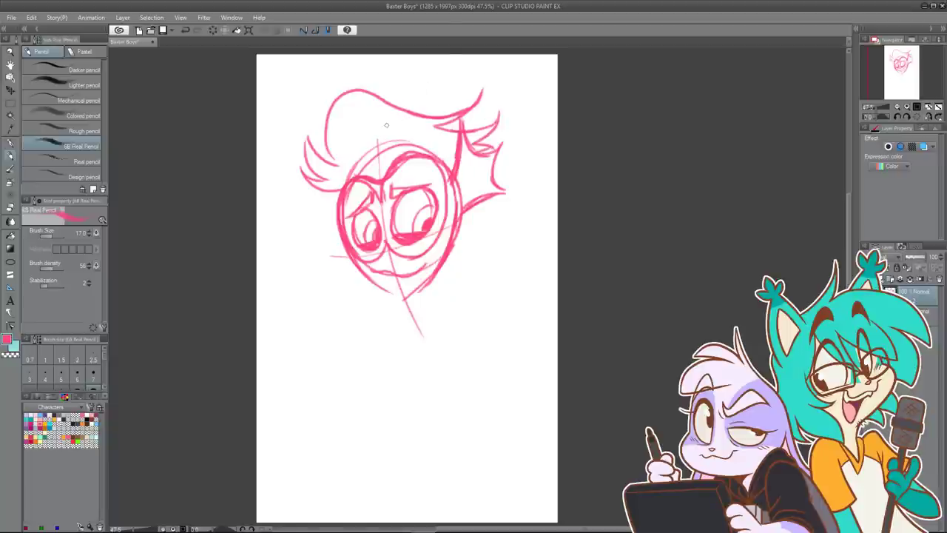
Step: Draw a smaller scalloped fin ear on the far side of the head, below the hair tufts
mouse_move(337, 203)
mouse_down()
mouse_move(287, 191)
mouse_move(338, 210)
mouse_up()
key(ctrl+z)
mouse_move(285, 191)
mouse_down()
mouse_move(337, 206)
mouse_move(324, 249)
mouse_up()
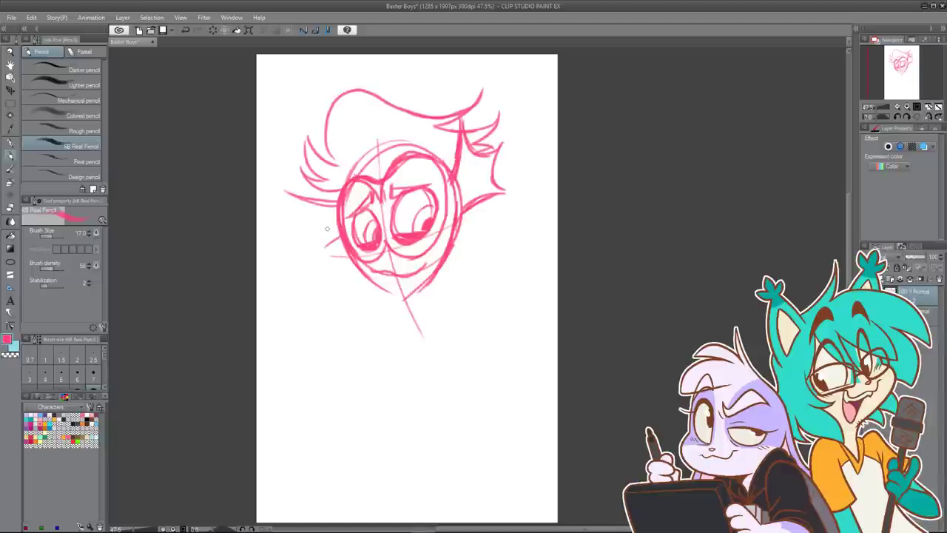
key(ctrl+z)
mouse_move(342, 234)
mouse_down()
mouse_move(297, 246)
mouse_move(332, 233)
mouse_move(309, 237)
mouse_move(318, 248)
mouse_up()
key(ctrl+z)
key(ctrl+z)
key(ctrl+z)
key(ctrl+z)
key(ctrl+z)
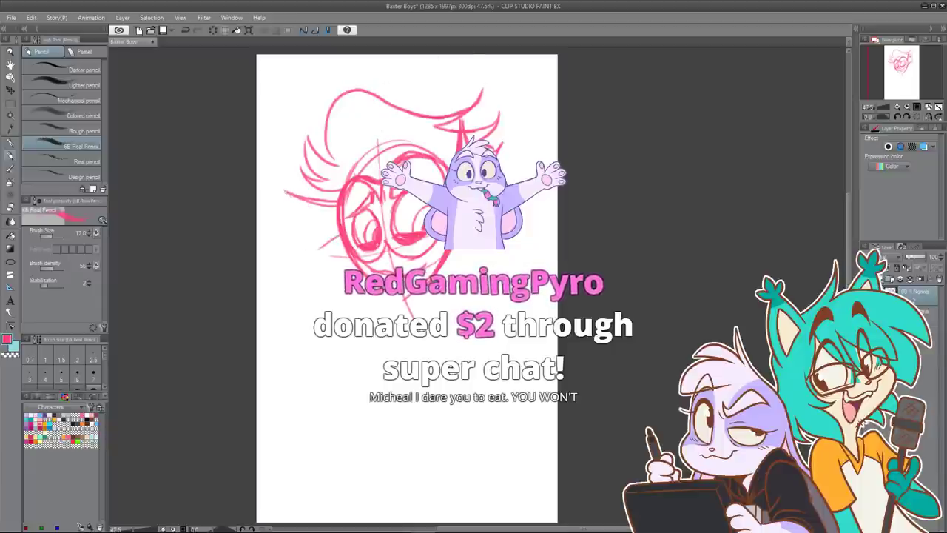
drag(287, 193, 312, 247)
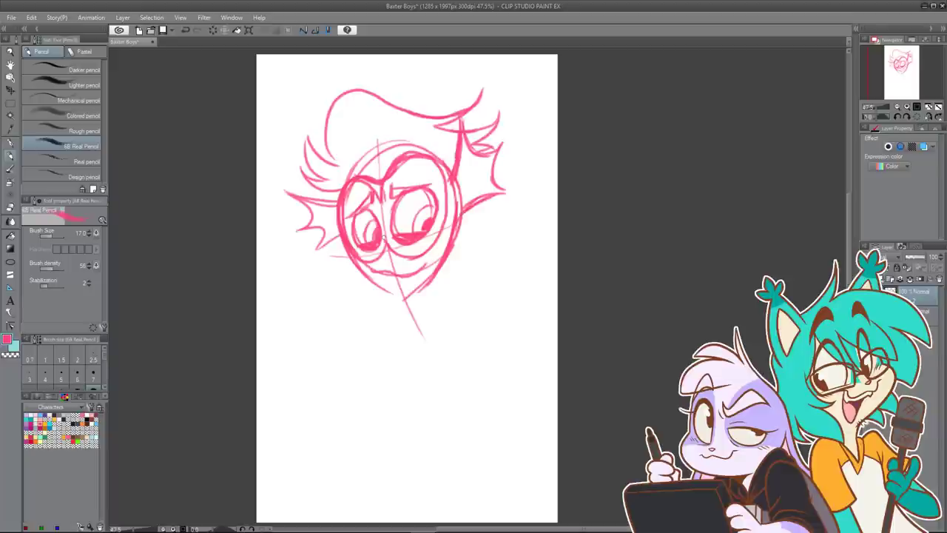
Step: Erase the rough chin lines and the vertical guideline extending below the face
click(11, 208)
mouse_move(367, 284)
mouse_down()
mouse_move(406, 294)
mouse_move(456, 279)
mouse_up()
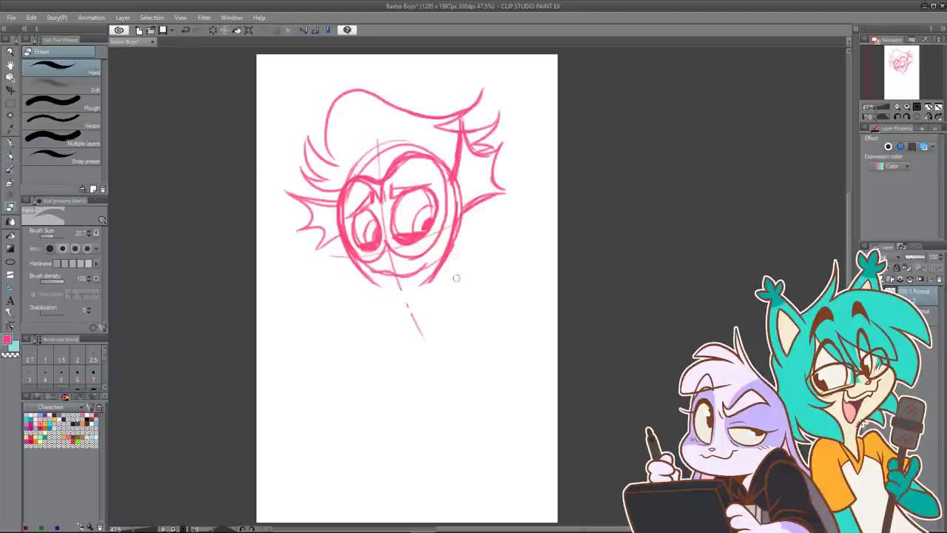
drag(417, 323, 454, 332)
drag(377, 193, 379, 201)
Step: Redraw the jaw with the 6B Real Pencil so both cheeks meet in a pointed chin, and thicken the near eyebrow
click(10, 156)
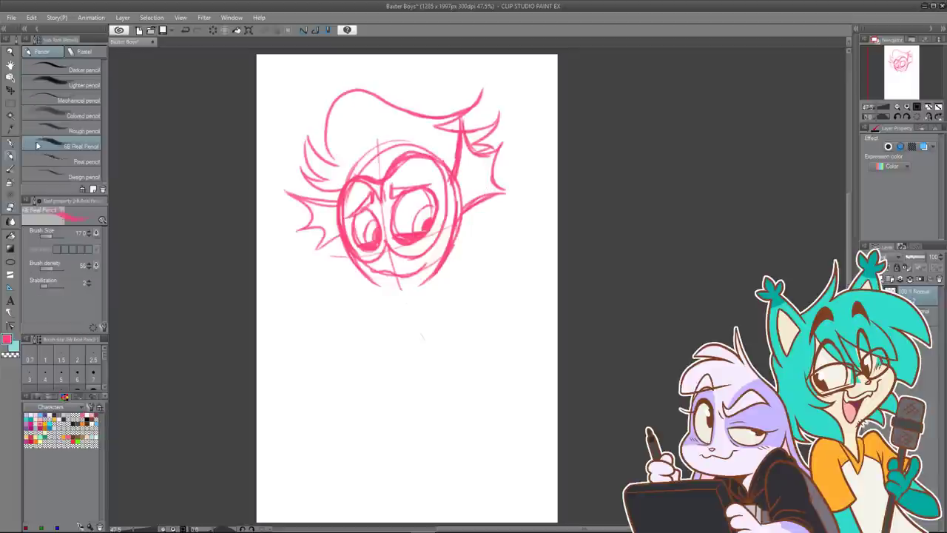
mouse_move(452, 154)
mouse_down()
mouse_move(461, 218)
mouse_move(437, 267)
mouse_move(401, 296)
mouse_up()
drag(425, 276, 402, 296)
key(ctrl+z)
key(ctrl+z)
key(ctrl+z)
drag(442, 268, 397, 296)
key(ctrl+z)
key(ctrl+z)
drag(352, 265, 401, 294)
key(ctrl+z)
key(ctrl+z)
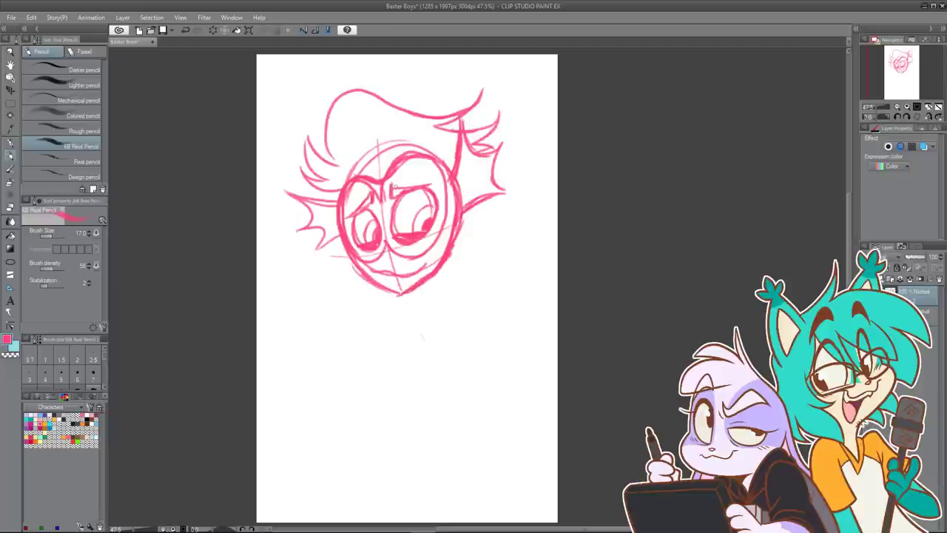
drag(391, 189, 409, 184)
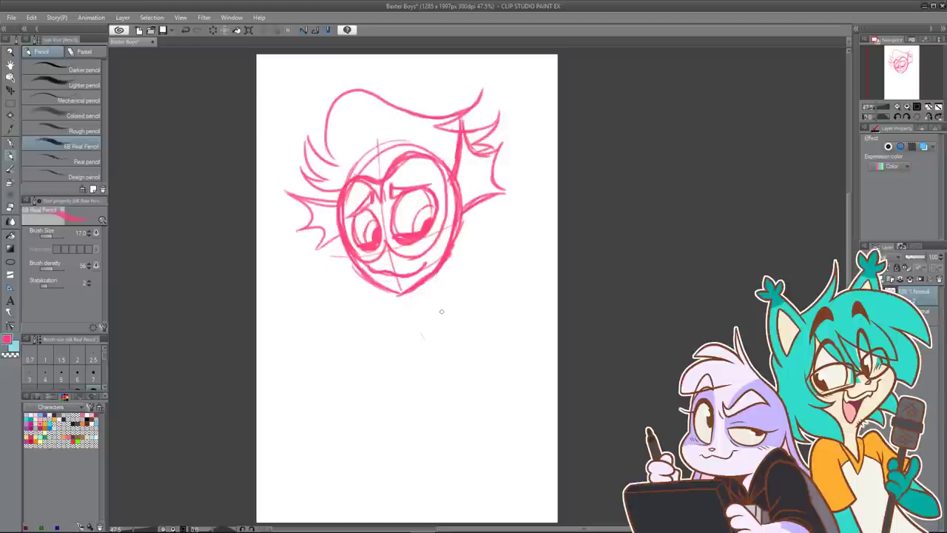
Step: Sketch a slim body below the head with a rounded chest, a narrow waist and hips ending in a point
drag(393, 318, 385, 376)
mouse_move(394, 316)
mouse_down()
mouse_move(396, 386)
mouse_move(429, 322)
mouse_move(411, 402)
mouse_up()
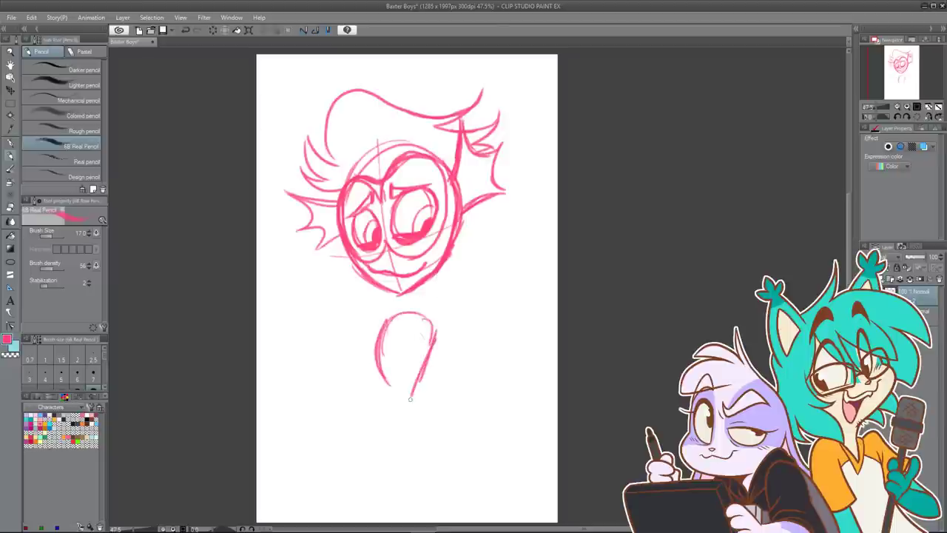
drag(434, 343, 411, 426)
key(ctrl+z)
mouse_move(433, 333)
mouse_down()
mouse_move(410, 402)
mouse_move(434, 452)
mouse_up()
drag(411, 400, 441, 472)
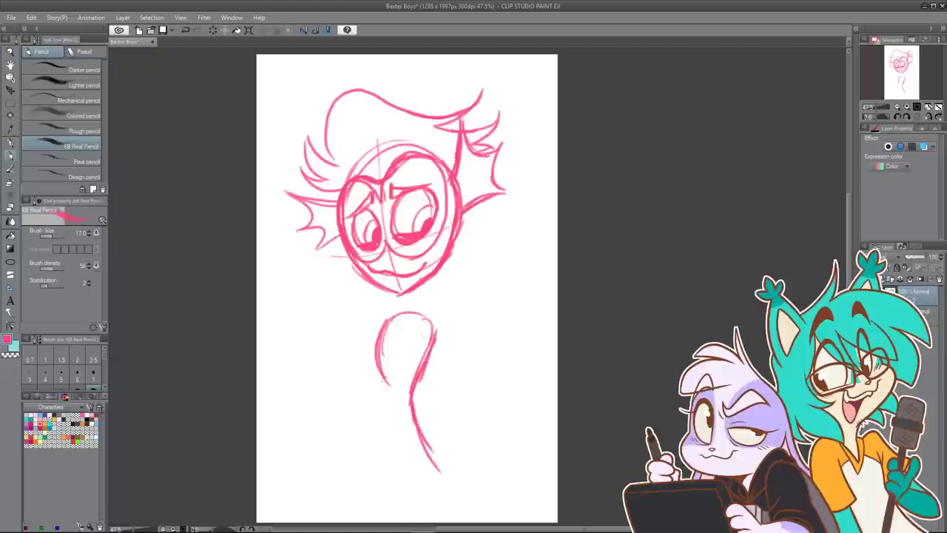
mouse_move(378, 367)
mouse_down()
mouse_move(387, 463)
mouse_move(392, 472)
mouse_move(426, 473)
mouse_up()
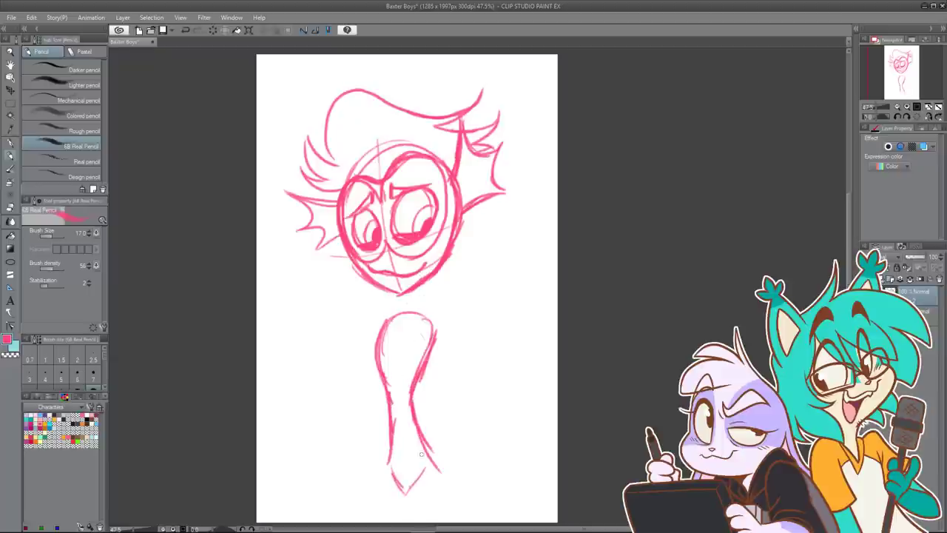
Step: Draw a curved centre line down the body and a short neck connecting it to the chin
mouse_move(403, 320)
mouse_down()
mouse_move(391, 464)
mouse_move(403, 484)
mouse_up()
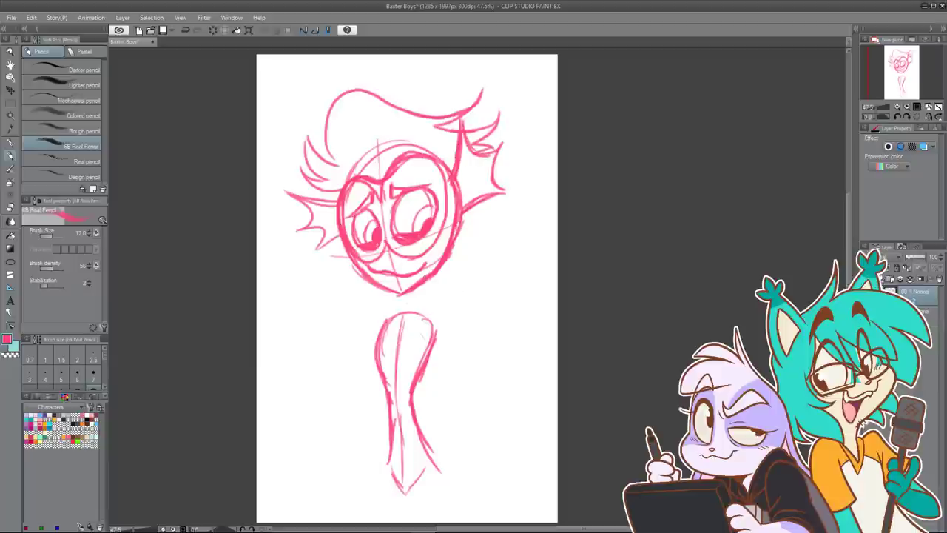
mouse_move(425, 283)
mouse_down()
mouse_move(417, 312)
mouse_move(396, 312)
mouse_move(419, 313)
mouse_up()
key(ctrl+z)
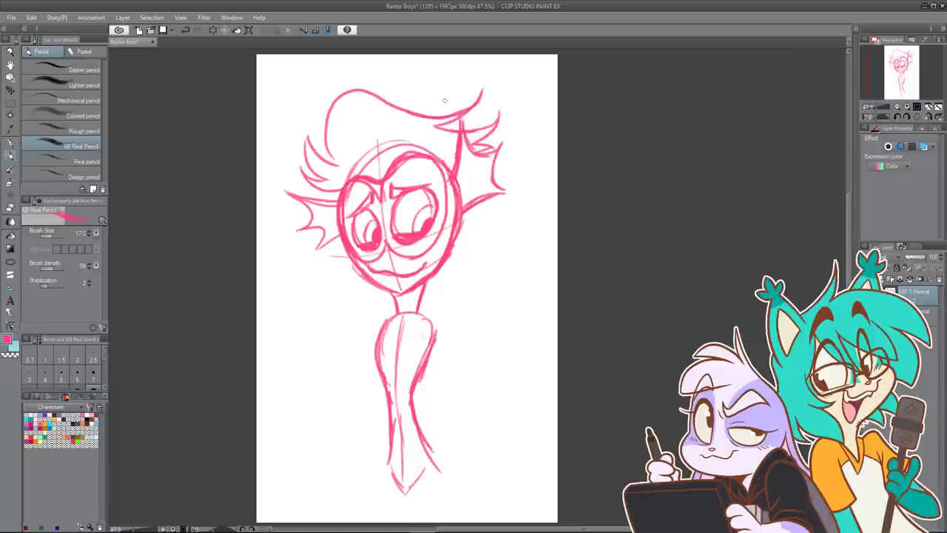
Step: Move the whole sketch slightly down and to the right with the Transform command
key(ctrl+t)
mouse_move(435, 250)
mouse_down()
mouse_move(437, 273)
mouse_move(432, 264)
mouse_up()
key(space)
drag(445, 306, 445, 284)
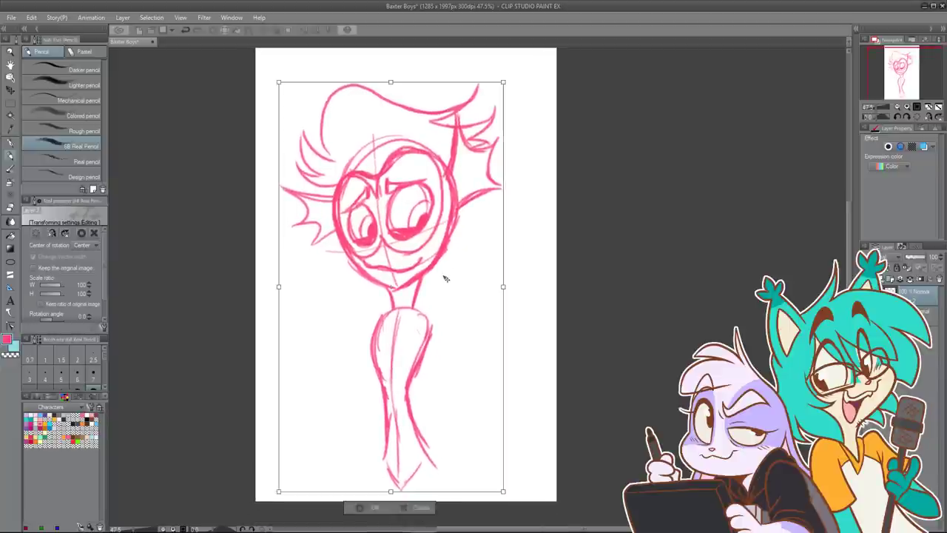
key(Return)
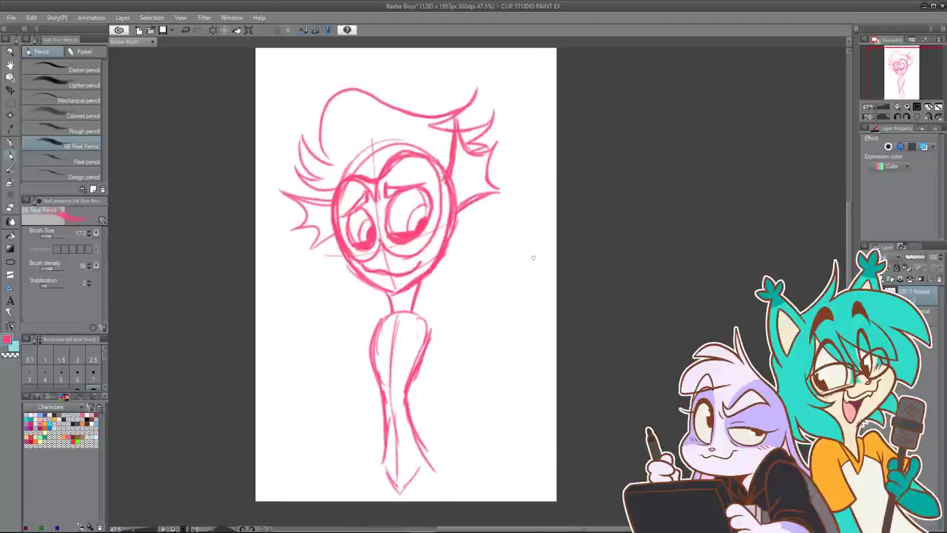
key(ctrl+t)
mouse_move(437, 303)
mouse_down()
mouse_move(464, 313)
mouse_move(458, 305)
mouse_up()
key(Return)
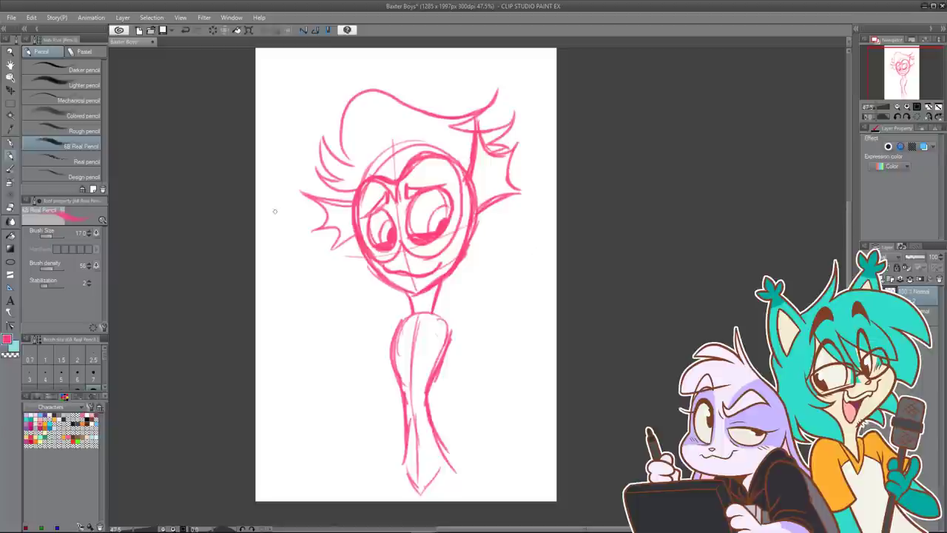
Step: Lasso the head with its hair and ears, scale it down slightly, recentre it over the neck and deselect
click(10, 103)
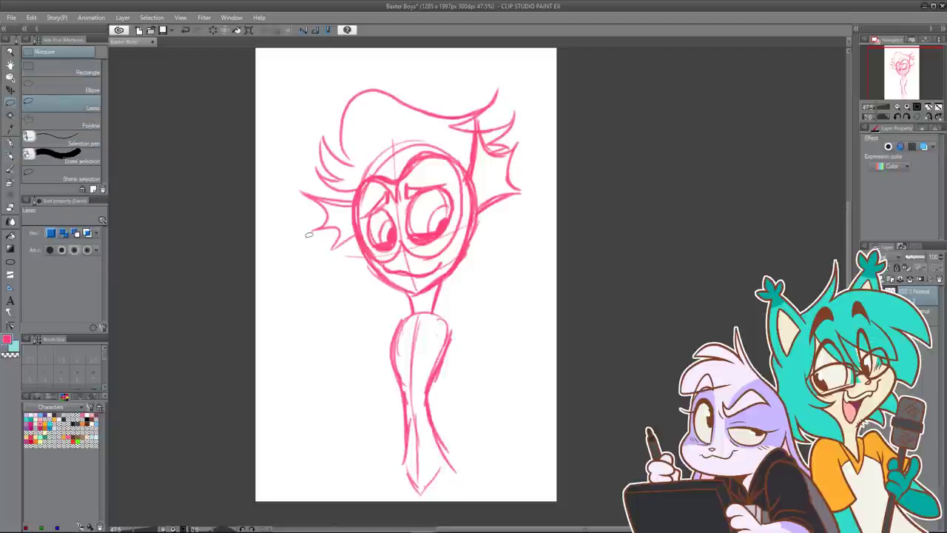
mouse_move(304, 250)
mouse_down()
mouse_move(414, 294)
mouse_move(532, 260)
mouse_move(549, 187)
mouse_move(544, 108)
mouse_move(419, 49)
mouse_move(286, 157)
mouse_up()
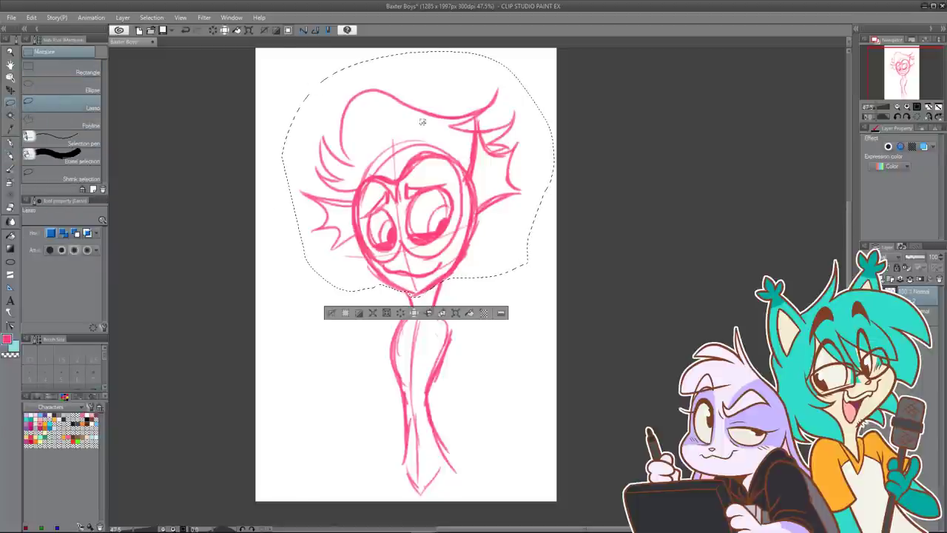
click(455, 313)
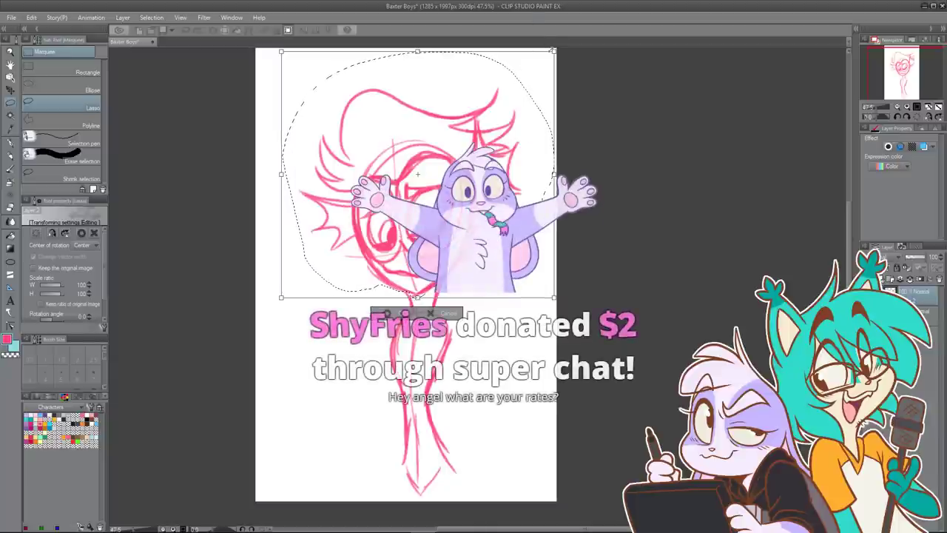
drag(553, 50, 532, 71)
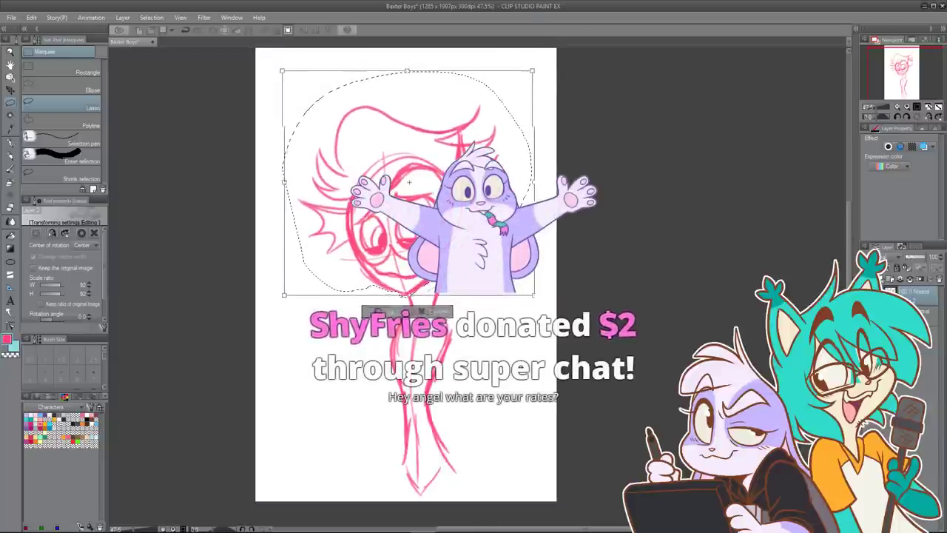
drag(473, 185, 484, 185)
key(Return)
click(607, 198)
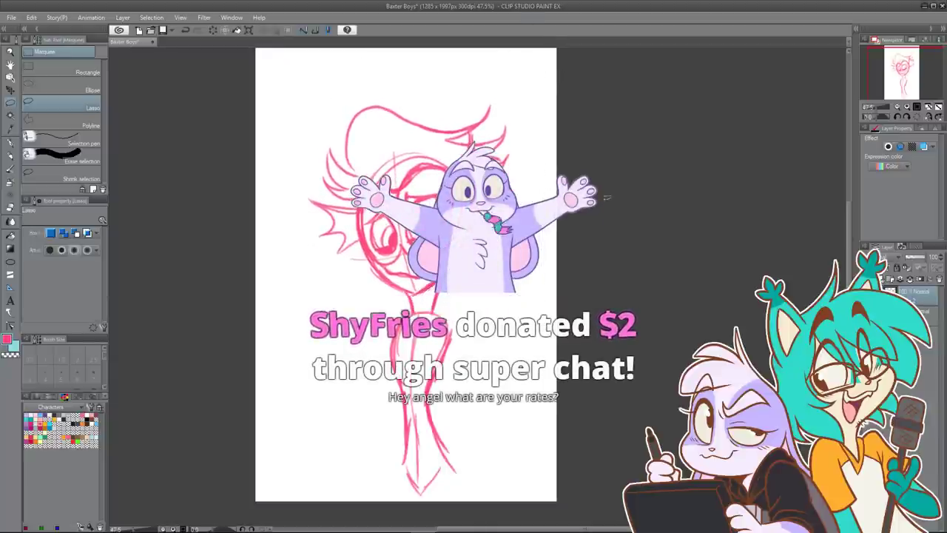
Step: Pencil in curved lines around the neck under the chin and at its base
key(p)
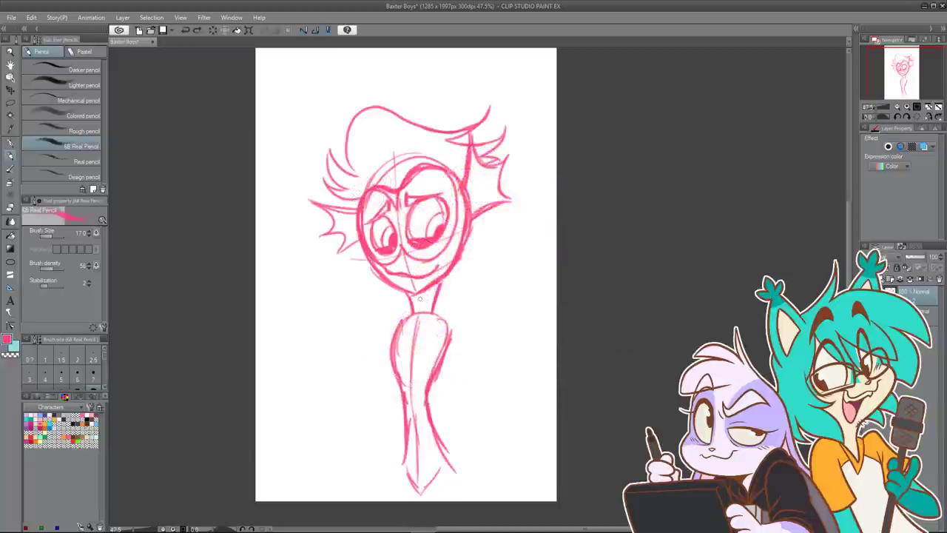
mouse_move(412, 295)
mouse_down()
mouse_move(436, 295)
mouse_move(419, 315)
mouse_up()
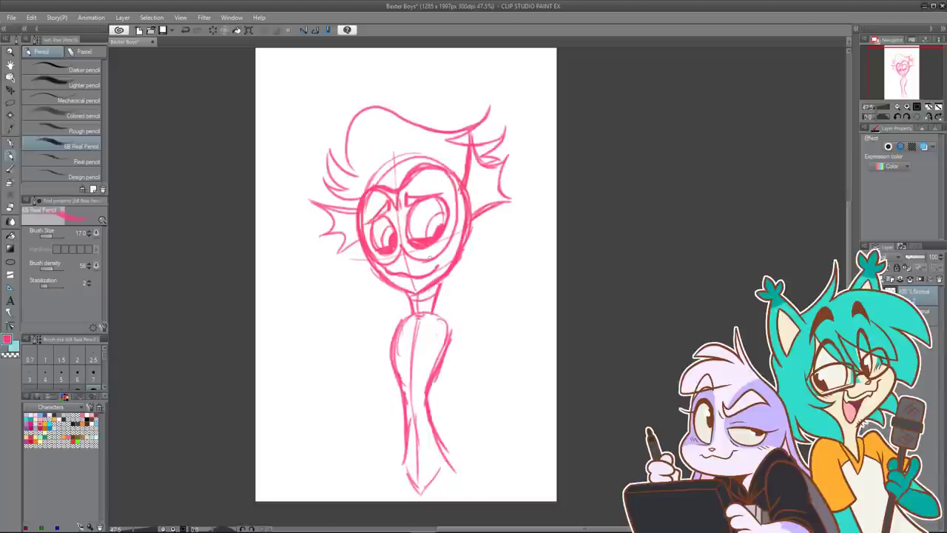
Step: Erase the wavy mouth from the lower face
drag(484, 215, 473, 248)
click(10, 207)
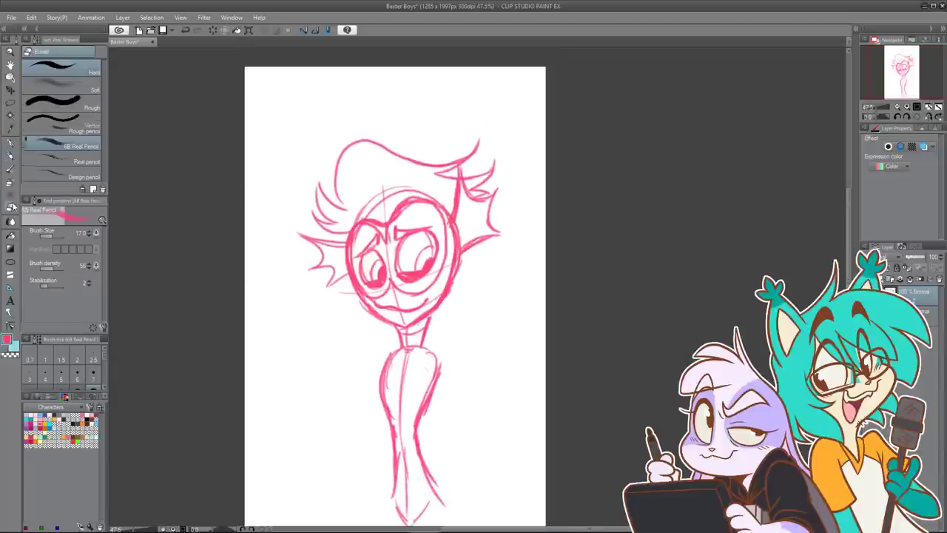
mouse_move(389, 302)
mouse_down()
mouse_move(379, 306)
mouse_move(432, 299)
mouse_up()
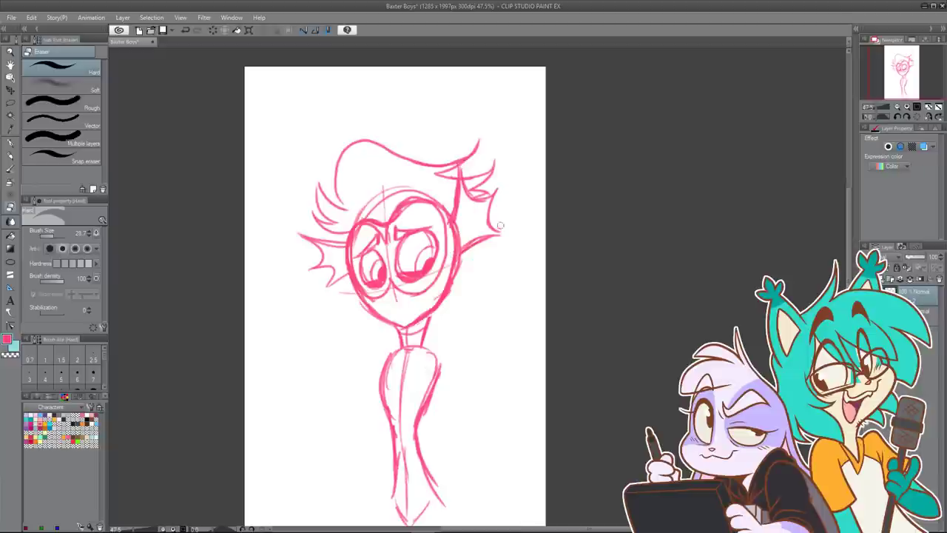
Step: Draw a wide, curved smile between the eyes and the chin with the 6B Real Pencil
click(10, 155)
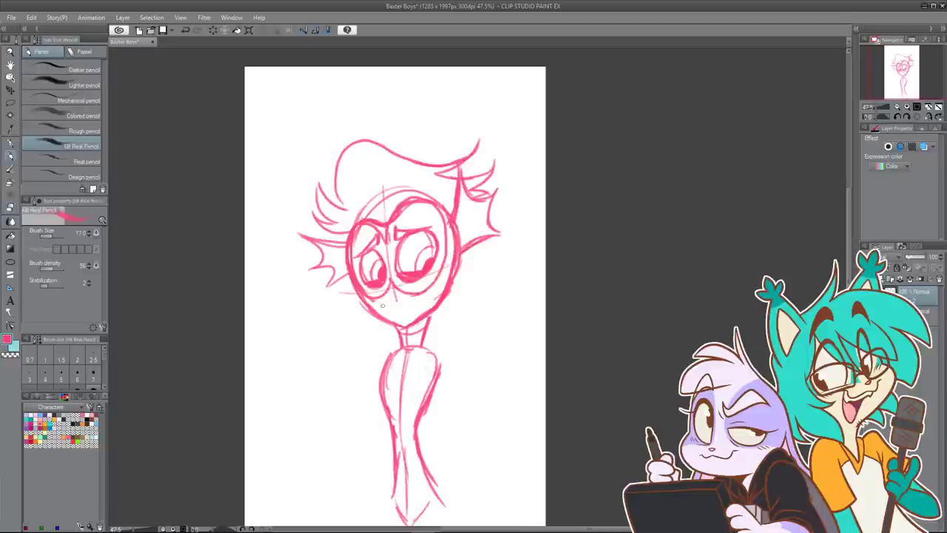
mouse_move(383, 305)
mouse_down()
mouse_move(409, 316)
mouse_move(391, 309)
mouse_move(427, 301)
mouse_move(390, 309)
mouse_up()
key(ctrl+z)
key(ctrl+z)
key(ctrl+z)
mouse_move(383, 302)
mouse_down()
mouse_move(404, 305)
mouse_move(434, 289)
mouse_move(402, 310)
mouse_move(434, 284)
mouse_move(412, 308)
mouse_up()
key(ctrl+z)
key(ctrl+z)
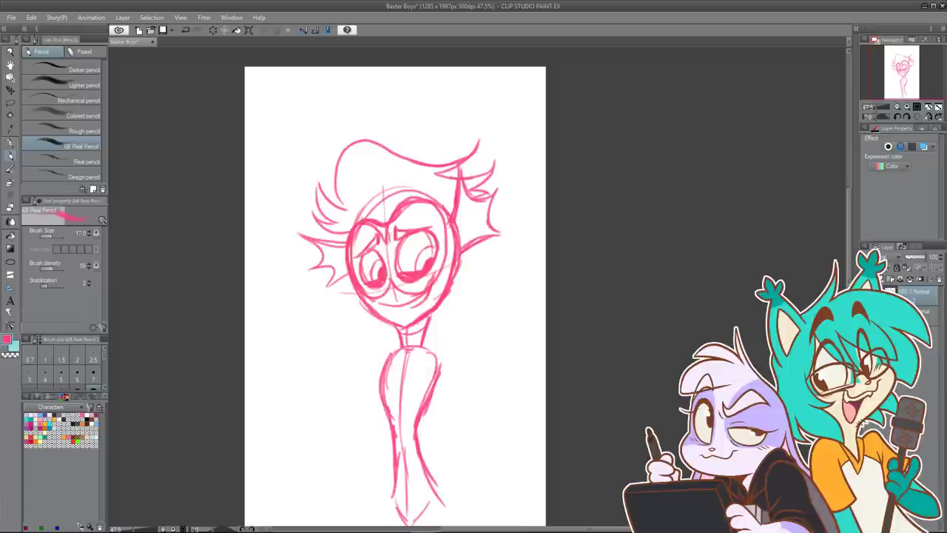
Step: Undo the last smile strokes, redraw the smile as a broader curve lower on the face and add small marks on the right cheek
key(ctrl+z)
key(ctrl+z)
key(ctrl+z)
mouse_move(427, 287)
mouse_down()
mouse_move(436, 263)
mouse_move(427, 299)
mouse_move(411, 310)
mouse_move(368, 291)
mouse_move(394, 306)
mouse_move(421, 304)
mouse_up()
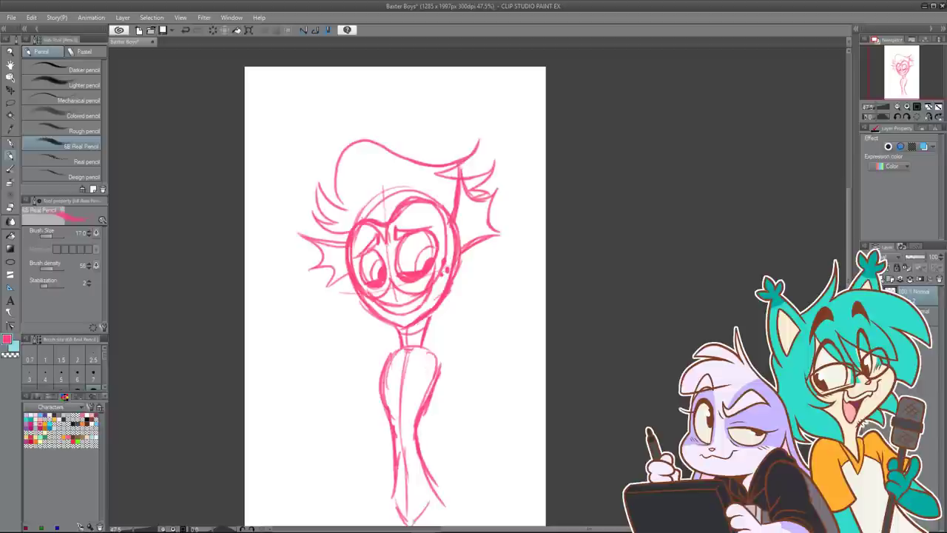
Step: Pencil a small spiky fin beside the jaw, below the right ear fin
scroll(515, 173, down, 1)
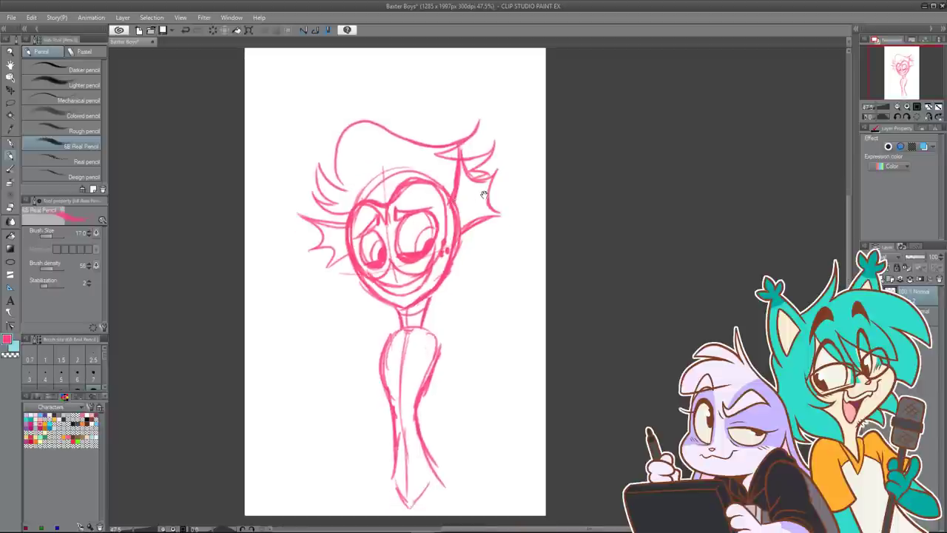
key(ctrl+z)
drag(359, 278, 399, 306)
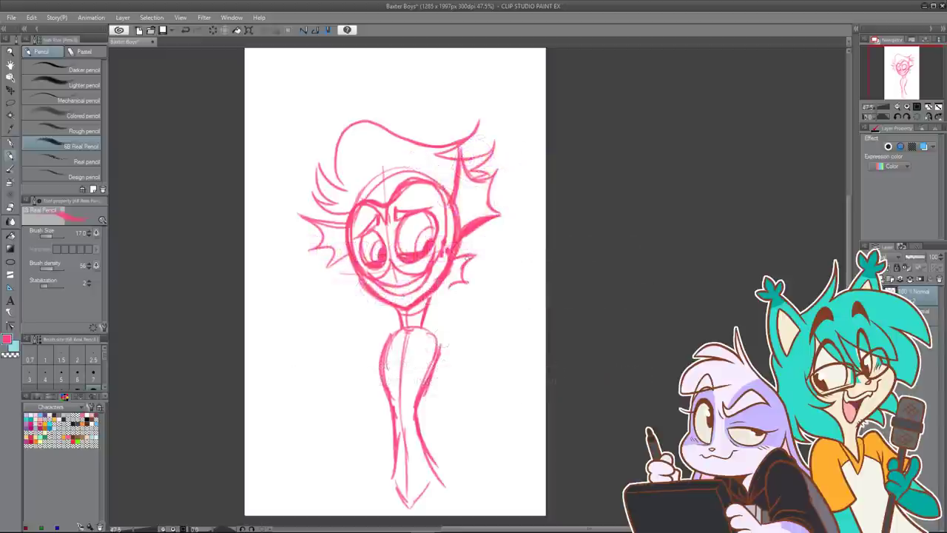
key(ctrl+z)
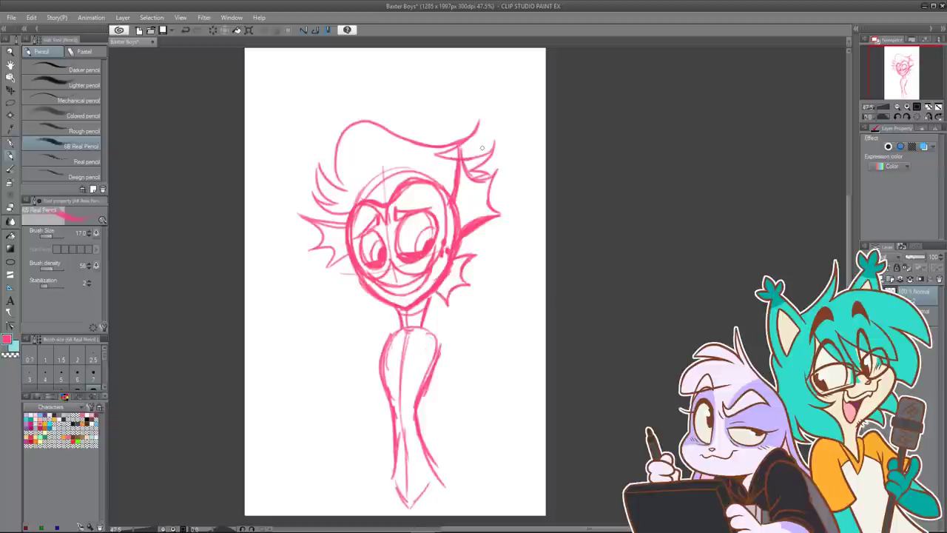
Step: Sketch a small tilted hat with a curved brim on top of the hair near the right ear fin
drag(398, 130, 441, 145)
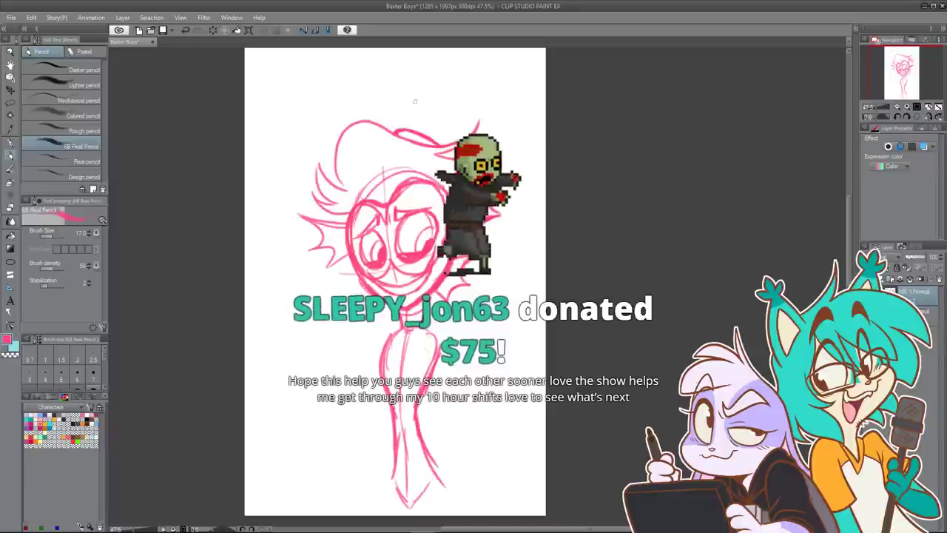
mouse_move(412, 131)
mouse_down()
mouse_move(424, 113)
mouse_move(451, 140)
mouse_up()
drag(415, 102, 441, 150)
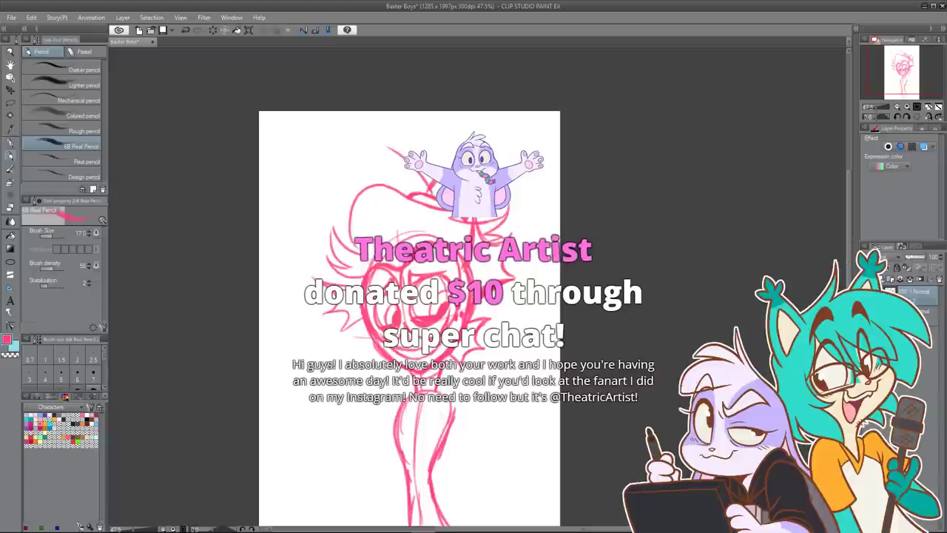
Step: Draw a long antenna arcing from the hat over the hair and ending in a small rounded lure on the left
mouse_move(429, 191)
mouse_down()
mouse_move(333, 146)
mouse_move(310, 188)
mouse_up()
key(ctrl+z)
mouse_move(431, 189)
mouse_down()
mouse_move(300, 168)
mouse_move(371, 157)
mouse_move(319, 153)
mouse_move(299, 220)
mouse_up()
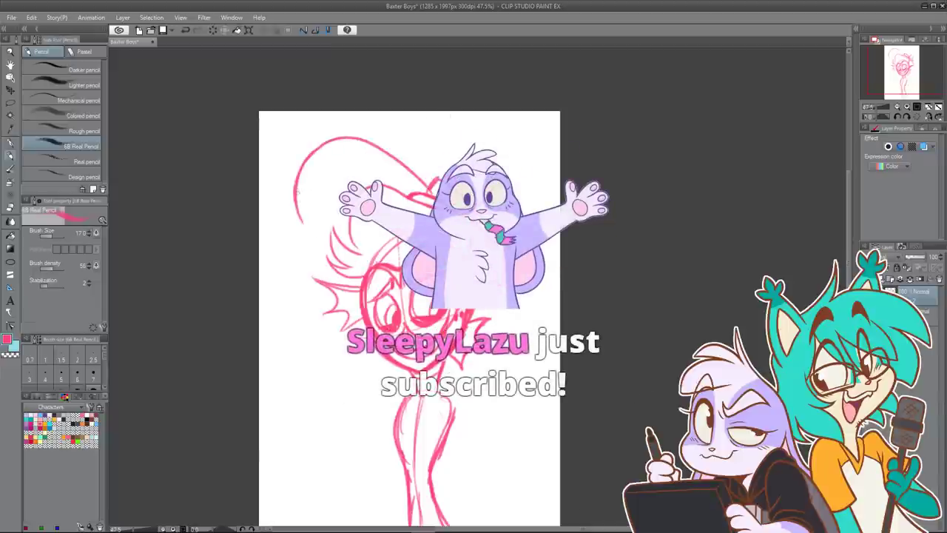
drag(304, 213, 320, 226)
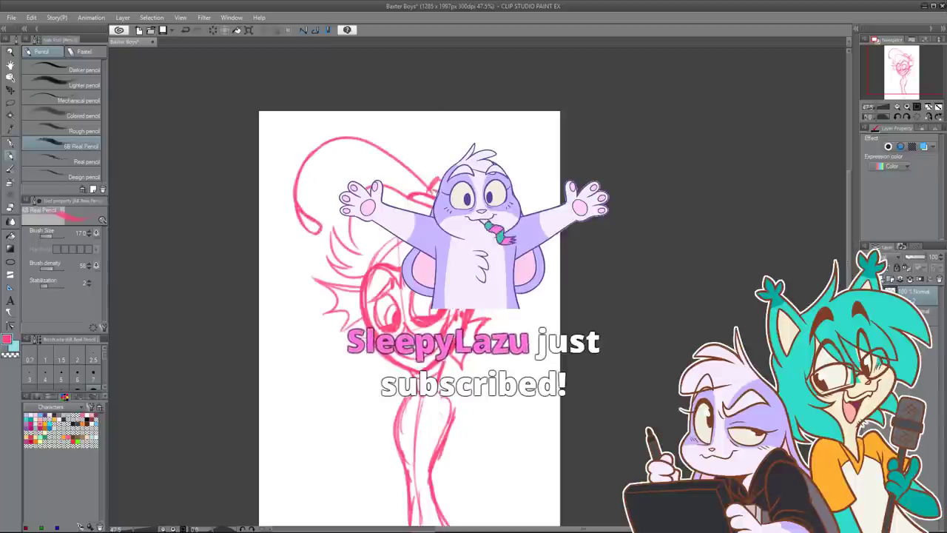
drag(531, 240, 498, 152)
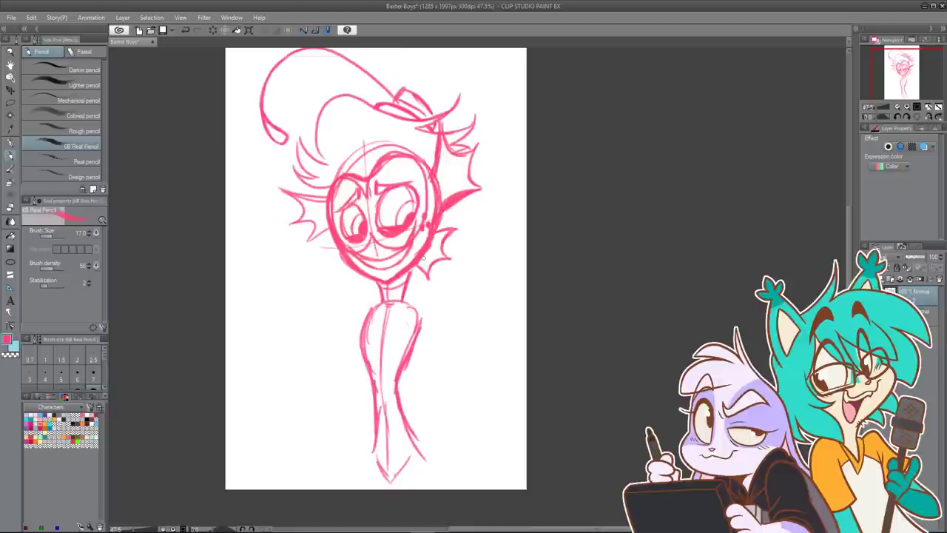
Step: Try pencilling a raised hand with fingertips, a curved forearm and its closed lower end left of the torso
drag(320, 305, 349, 300)
mouse_move(340, 299)
mouse_down()
mouse_move(356, 305)
mouse_move(331, 306)
mouse_move(348, 290)
mouse_move(359, 309)
mouse_up()
key(ctrl+z)
key(ctrl+z)
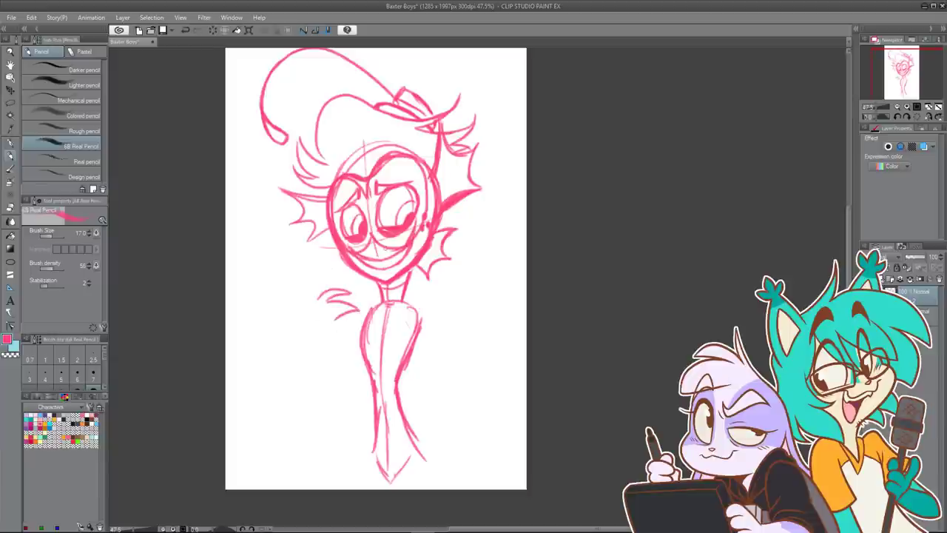
mouse_move(340, 318)
mouse_down()
mouse_move(333, 340)
mouse_move(344, 380)
mouse_up()
key(ctrl+z)
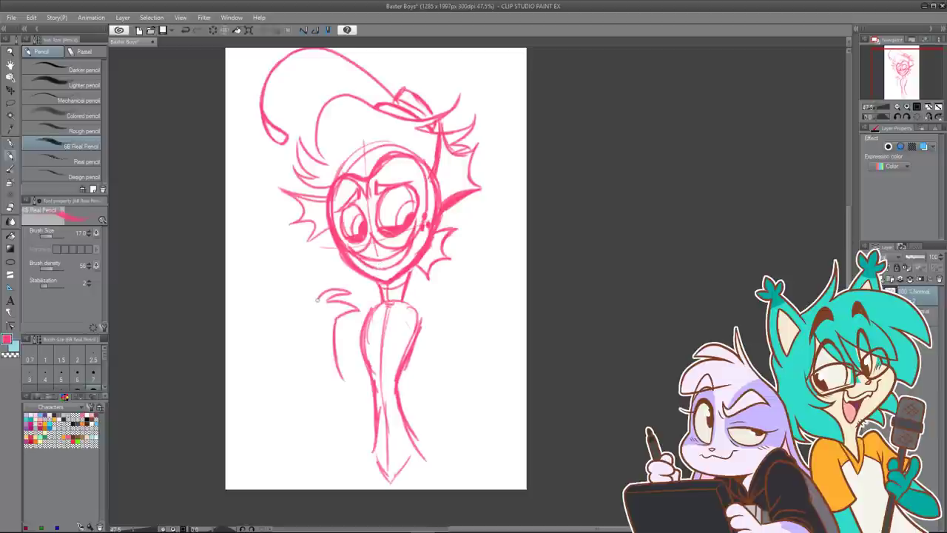
key(ctrl+z)
mouse_move(323, 296)
mouse_down()
mouse_move(304, 329)
mouse_move(330, 384)
mouse_up()
key(ctrl+z)
key(ctrl+z)
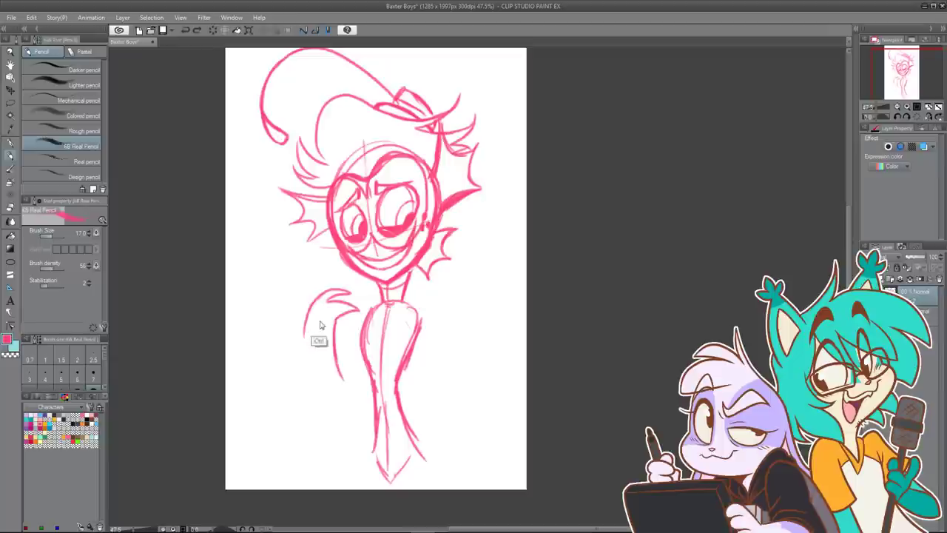
mouse_move(306, 314)
mouse_down()
mouse_move(318, 401)
mouse_move(341, 380)
mouse_up()
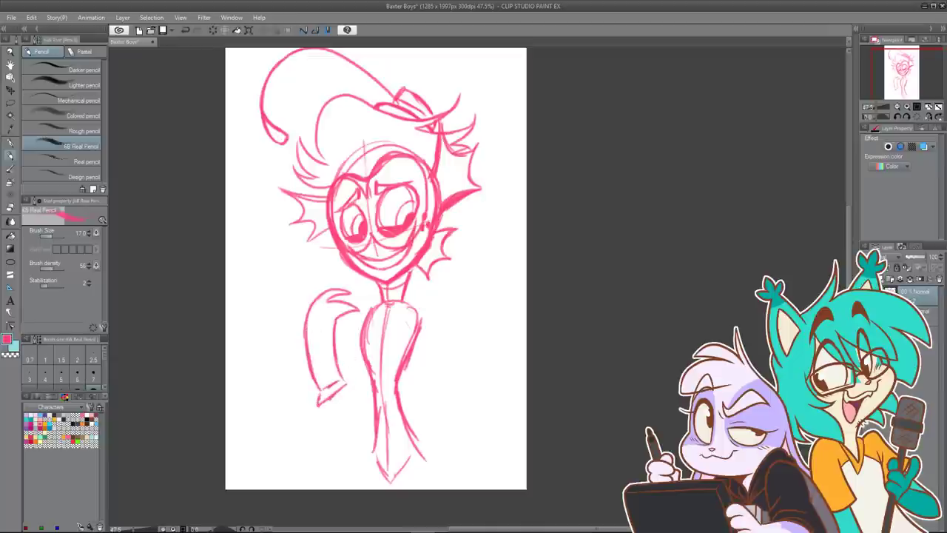
Step: Undo the forearm and hand strokes left of the torso
mouse_move(326, 315)
mouse_down()
mouse_move(353, 309)
mouse_move(330, 308)
mouse_up()
key(ctrl+z)
key(ctrl+z)
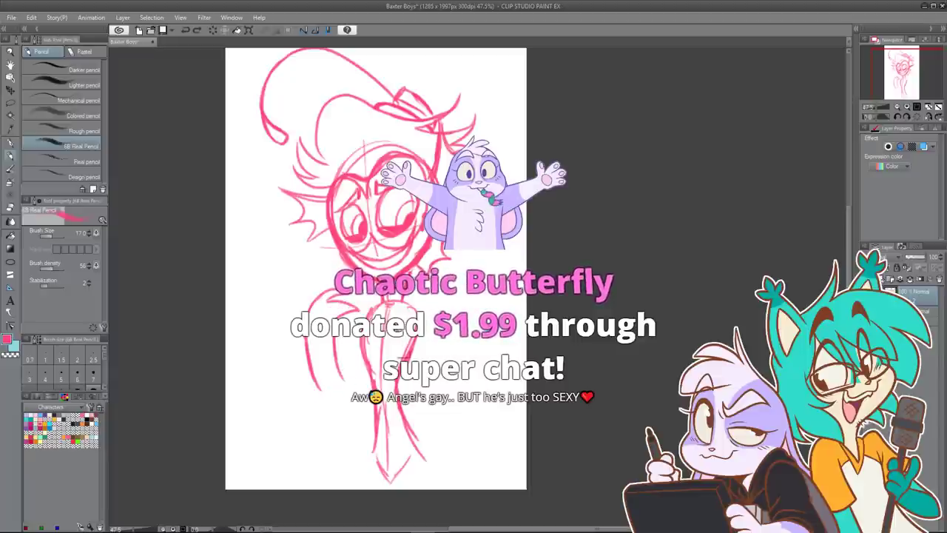
key(ctrl+z)
key(ctrl+z)
key(ctrl+z)
key(ctrl+z)
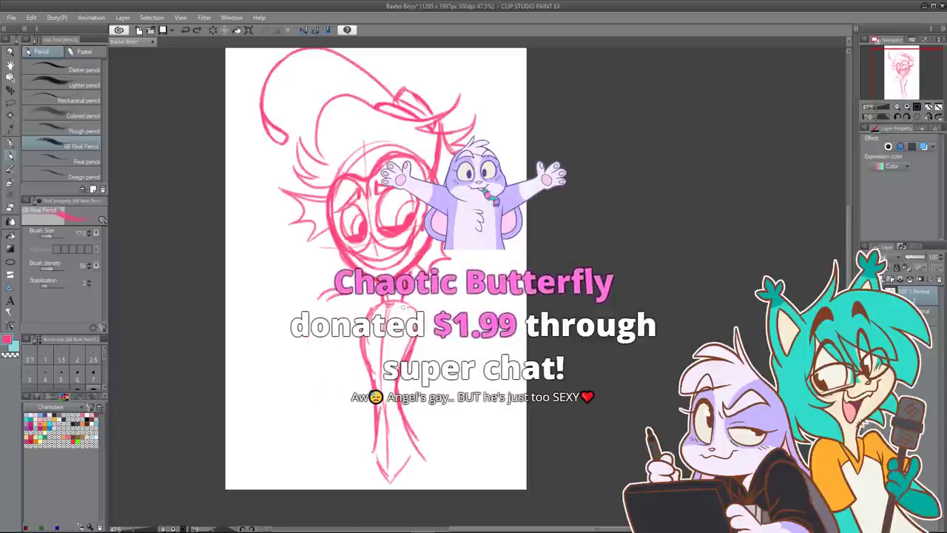
key(ctrl+z)
Step: Try new curved finger strokes higher beside the left shoulder and a first line for the upper arm
mouse_move(314, 293)
mouse_down()
mouse_move(353, 289)
mouse_move(325, 291)
mouse_move(343, 286)
mouse_up()
key(ctrl+z)
key(ctrl+z)
drag(344, 287, 321, 299)
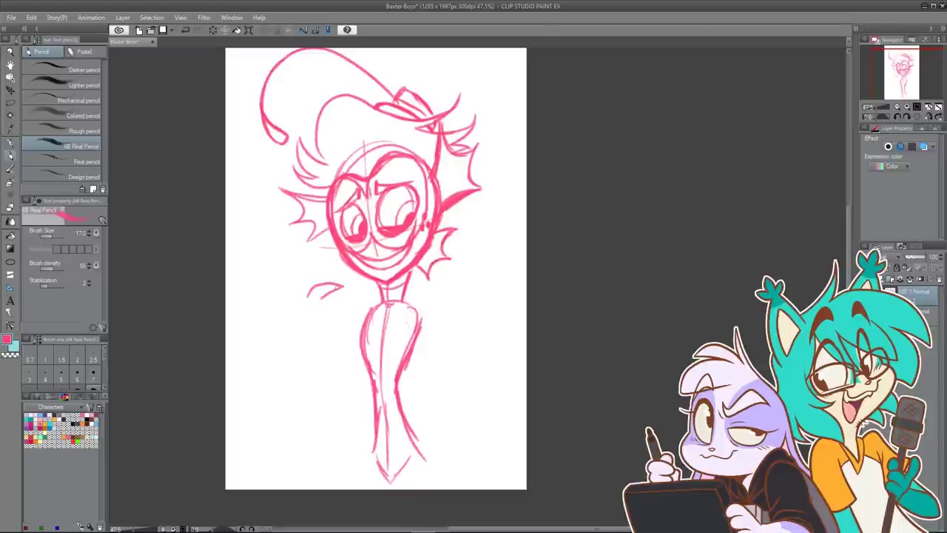
drag(366, 318, 357, 347)
key(ctrl+z)
mouse_move(380, 302)
mouse_down()
mouse_move(363, 306)
mouse_move(352, 354)
mouse_up()
key(ctrl+z)
key(ctrl+z)
key(ctrl+z)
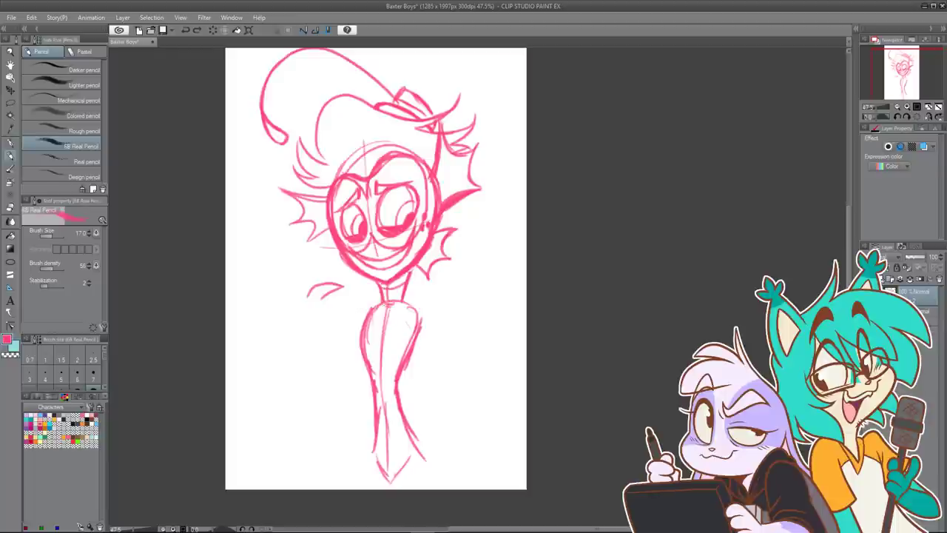
Step: Try sketching the upper arm down from the left shoulder and the outer curve of the raised forearm
mouse_move(384, 302)
mouse_down()
mouse_move(363, 340)
mouse_move(371, 382)
mouse_up()
mouse_move(307, 297)
mouse_down()
mouse_move(297, 326)
mouse_move(326, 388)
mouse_move(347, 379)
mouse_move(361, 348)
mouse_up()
mouse_move(298, 314)
mouse_down()
mouse_move(323, 285)
mouse_move(343, 295)
mouse_move(332, 312)
mouse_move(297, 296)
mouse_move(309, 267)
mouse_move(300, 302)
mouse_move(315, 284)
mouse_move(343, 292)
mouse_move(327, 314)
mouse_move(333, 362)
mouse_up()
key(ctrl+z)
key(ctrl+z)
key(ctrl+z)
key(ctrl+z)
key(ctrl+z)
key(ctrl+z)
Step: Try several strokes for the inner edge of the raised left forearm
drag(330, 305, 338, 363)
key(ctrl+z)
key(ctrl+z)
drag(330, 305, 333, 353)
mouse_move(330, 316)
mouse_down()
mouse_move(339, 365)
mouse_move(359, 331)
mouse_move(341, 365)
mouse_move(345, 386)
mouse_move(329, 393)
mouse_up()
key(ctrl+z)
key(ctrl+z)
key(ctrl+z)
Step: Try shaping the left elbow where the forearm meets the upper arm and reinforcing the bent fingers
drag(339, 367, 328, 403)
drag(338, 363, 324, 403)
key(ctrl+z)
key(ctrl+z)
key(ctrl+z)
key(ctrl+z)
key(ctrl+z)
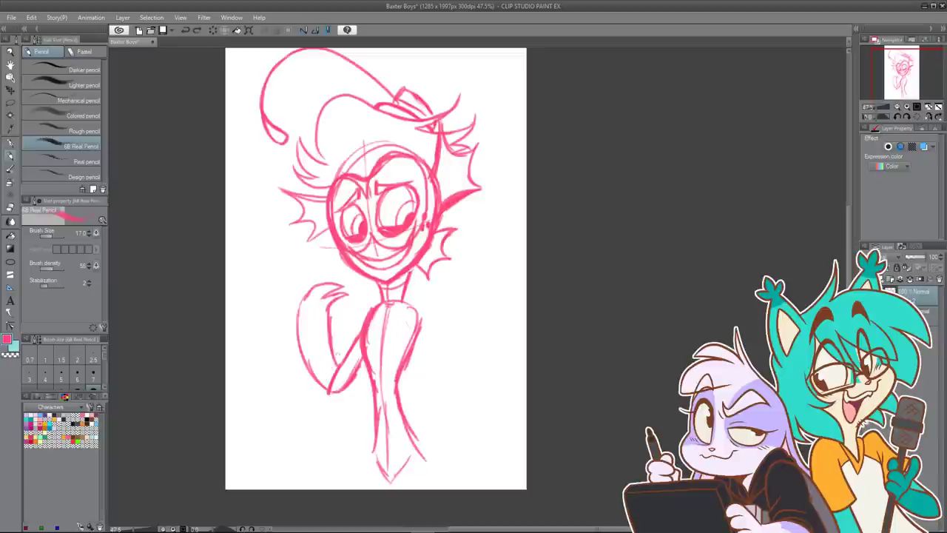
mouse_move(339, 365)
mouse_down()
mouse_move(337, 392)
mouse_move(345, 382)
mouse_move(335, 392)
mouse_up()
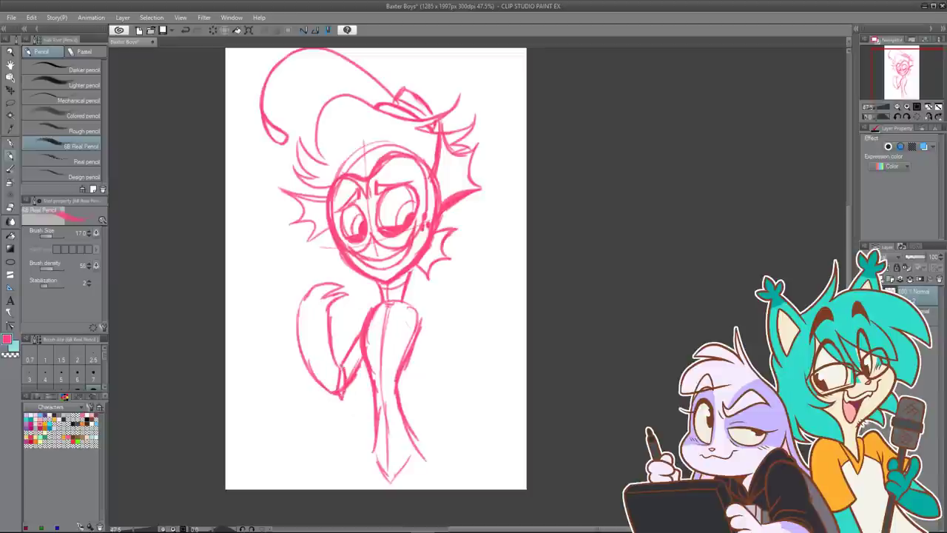
drag(312, 295, 343, 284)
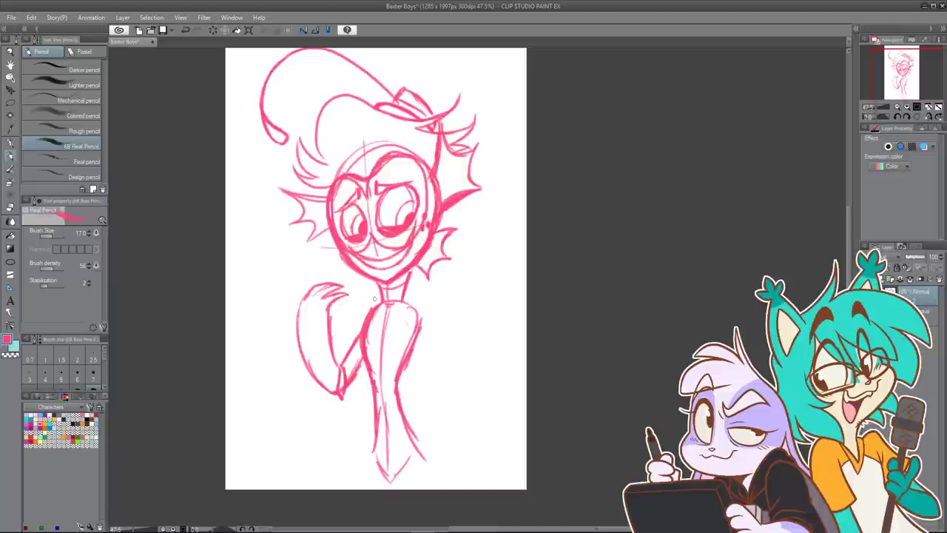
Step: Undo the bent left arm stroke by stroke, back to the first finger curves
key(ctrl+z)
key(ctrl+z)
key(ctrl+z)
key(ctrl+z)
key(ctrl+z)
key(ctrl+z)
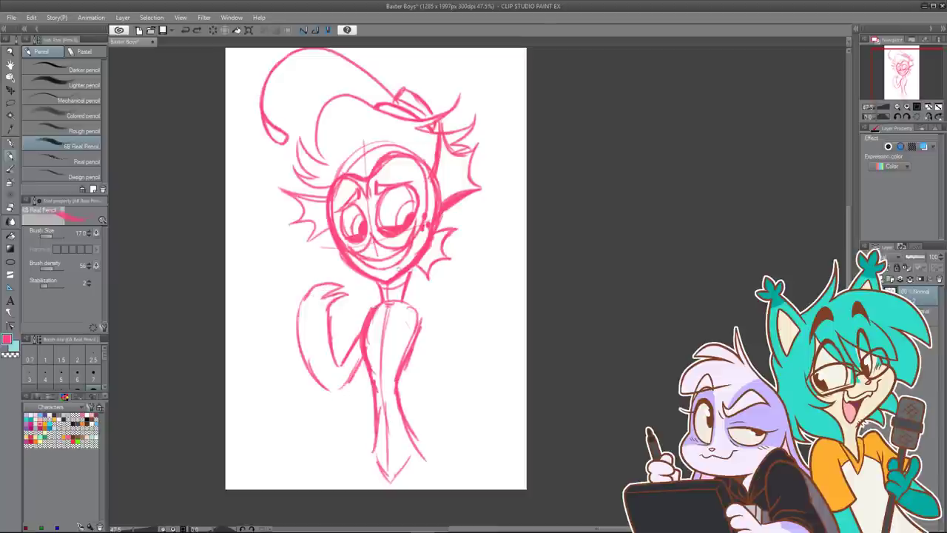
key(ctrl+z)
key(ctrl+z)
key(ctrl+z)
key(ctrl+z)
key(ctrl+z)
key(ctrl+z)
key(ctrl+z)
key(ctrl+z)
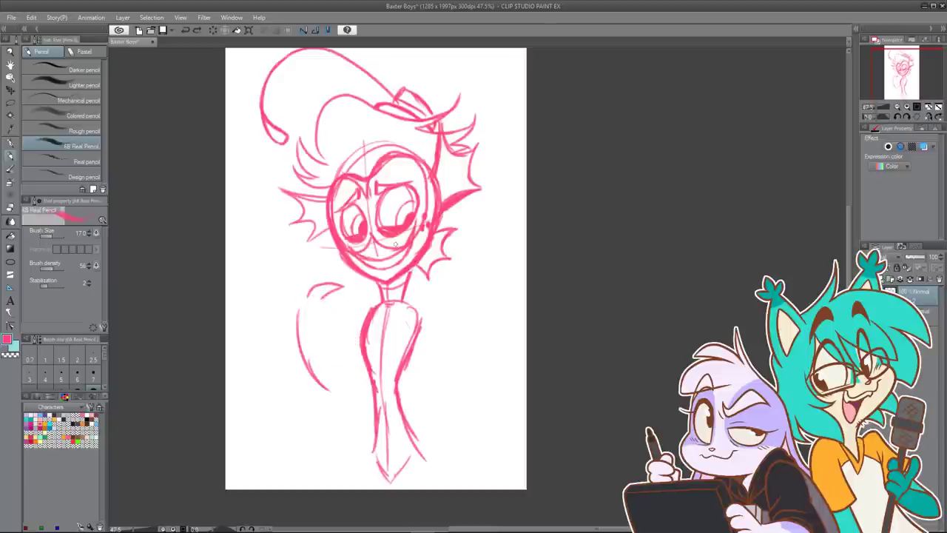
key(ctrl+z)
key(ctrl+z)
key(ctrl+z)
key(ctrl+z)
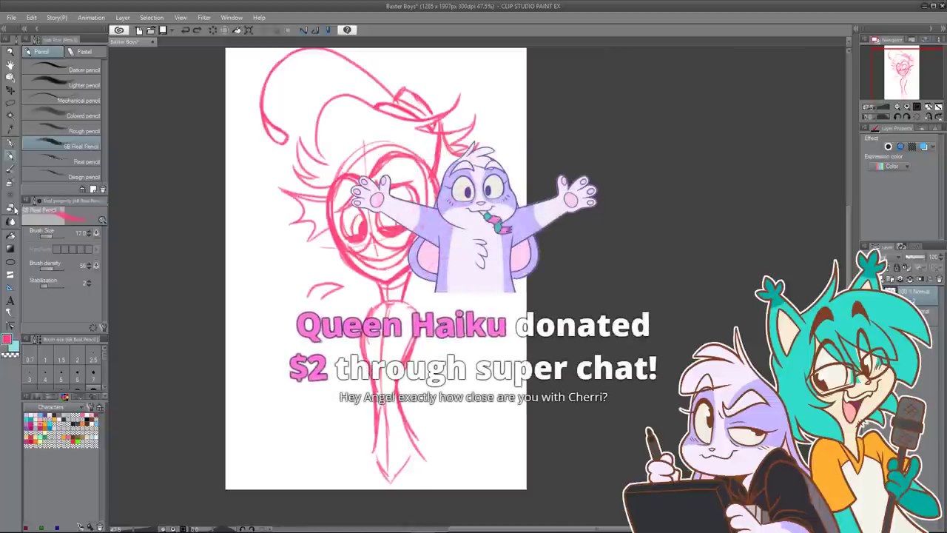
Step: Erase the leftover finger strokes beside the left shoulder and retrace the torso's outline with the 6B Real Pencil
click(11, 208)
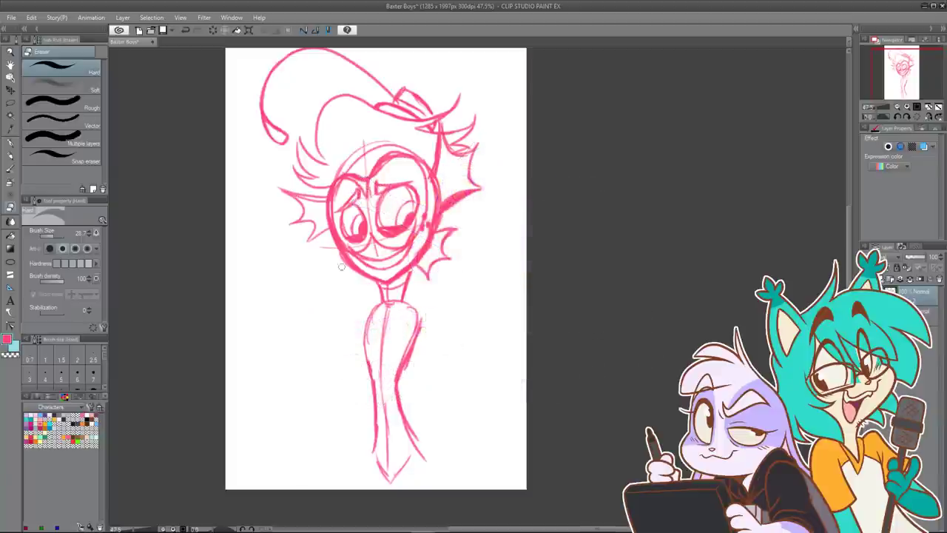
click(10, 156)
drag(375, 314, 370, 386)
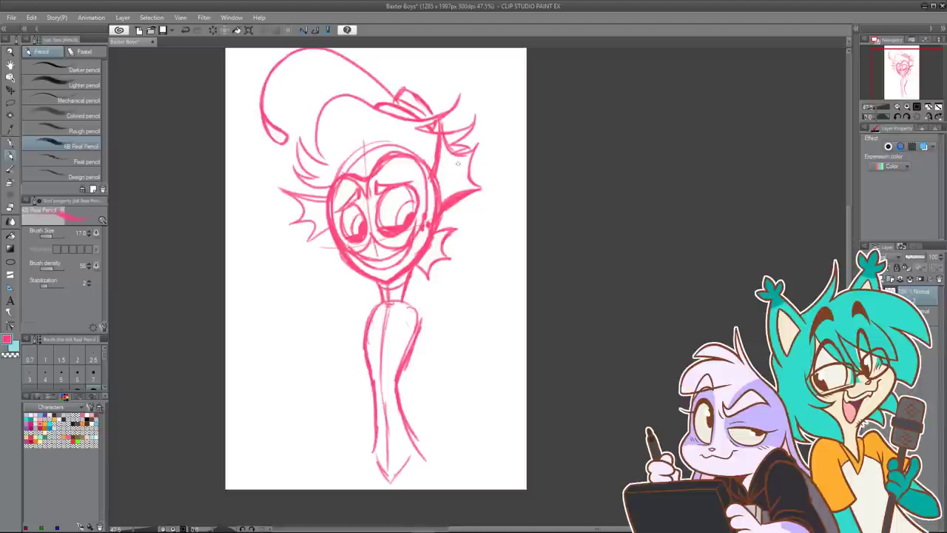
drag(405, 300, 415, 339)
Step: Add a small dividing line to the lure at the antenna's end and retrace the hair tuft above the left ear fin
drag(269, 125, 275, 135)
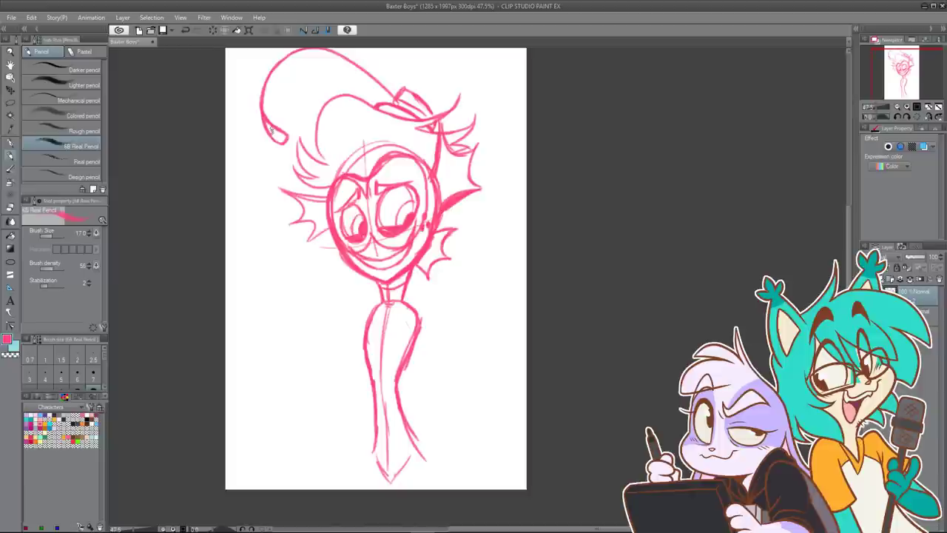
key(ctrl+z)
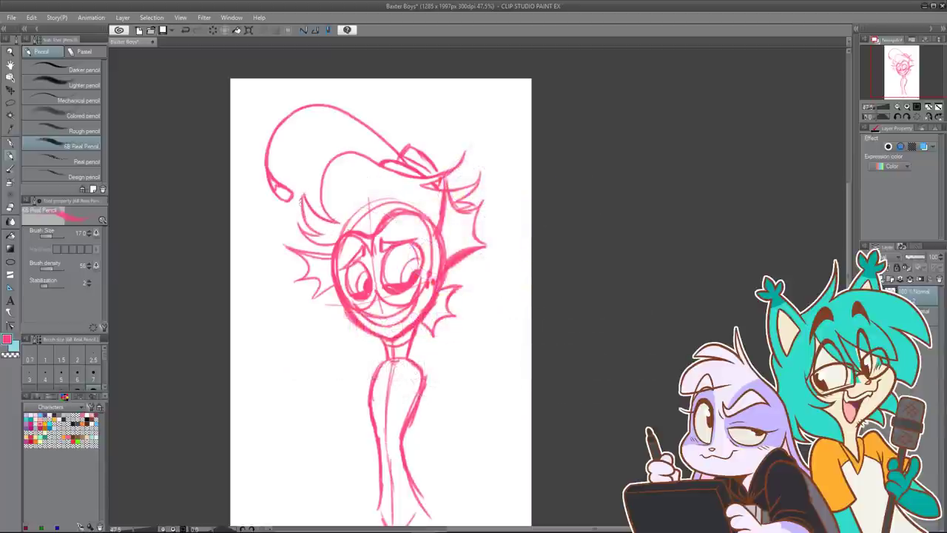
mouse_move(302, 198)
mouse_down()
mouse_move(331, 236)
mouse_move(319, 243)
mouse_up()
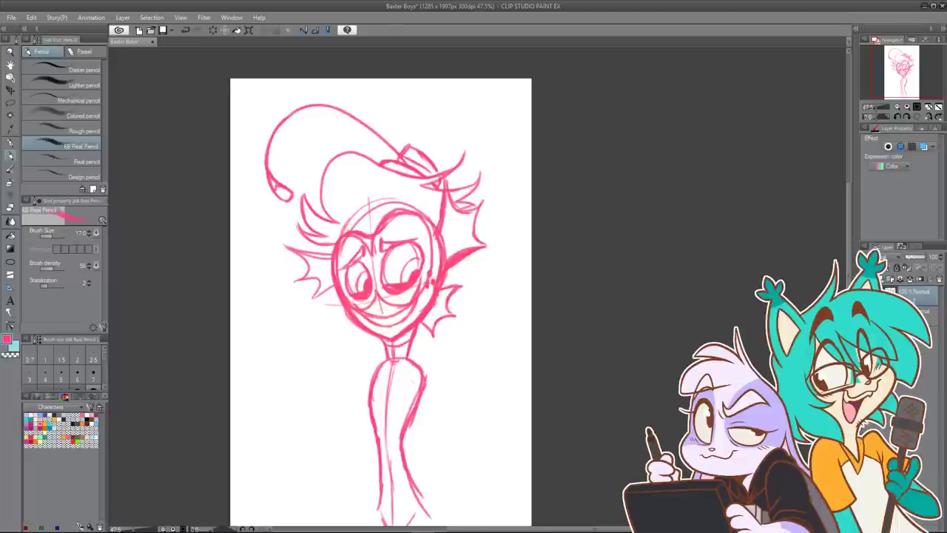
Step: Erase the lower spikes of the left ear fin and redraw their scalloped edge with the 6B Real Pencil
key(e)
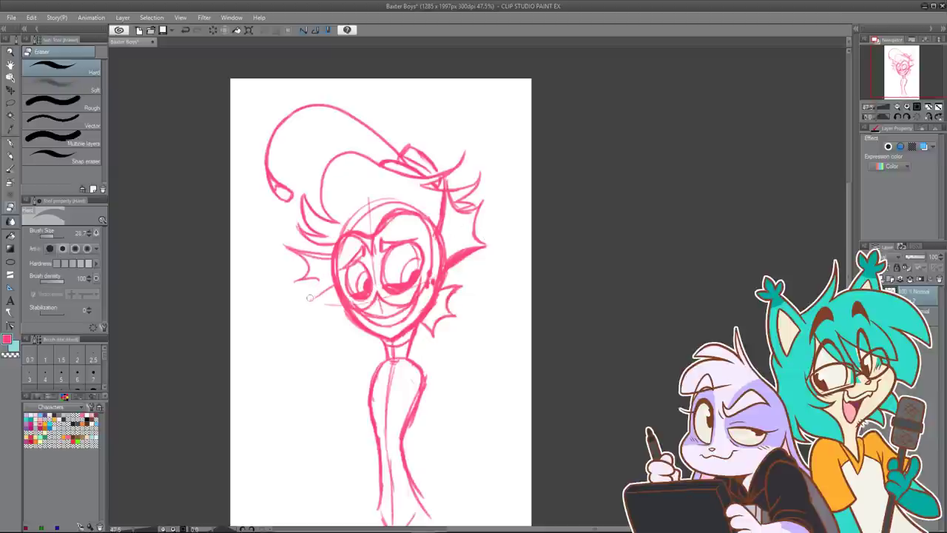
drag(319, 276, 306, 282)
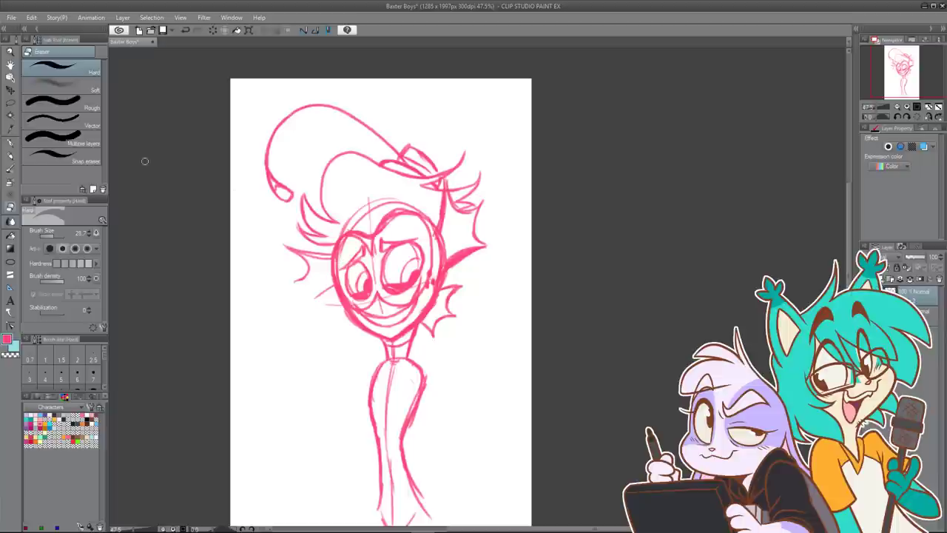
key(p)
click(33, 141)
drag(303, 280, 319, 294)
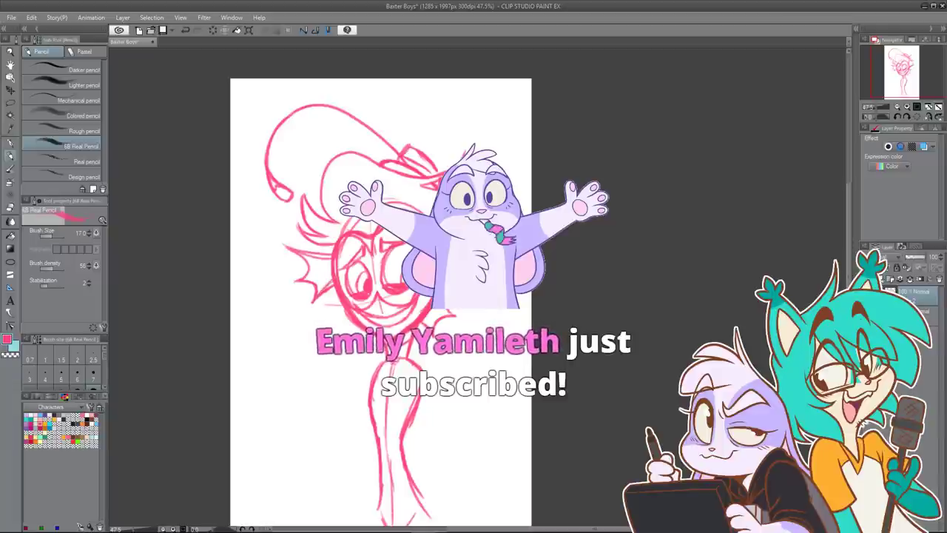
Step: Thin the right ear fin's heavy lower and inner edges with the eraser, then redraw the inner edge in pencil
key(e)
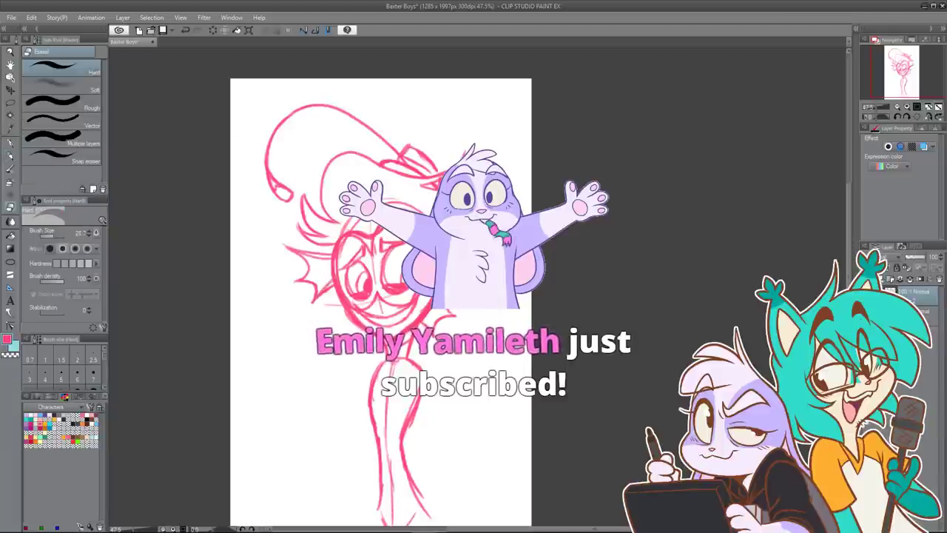
mouse_move(441, 268)
mouse_down()
mouse_move(463, 252)
mouse_move(436, 267)
mouse_up()
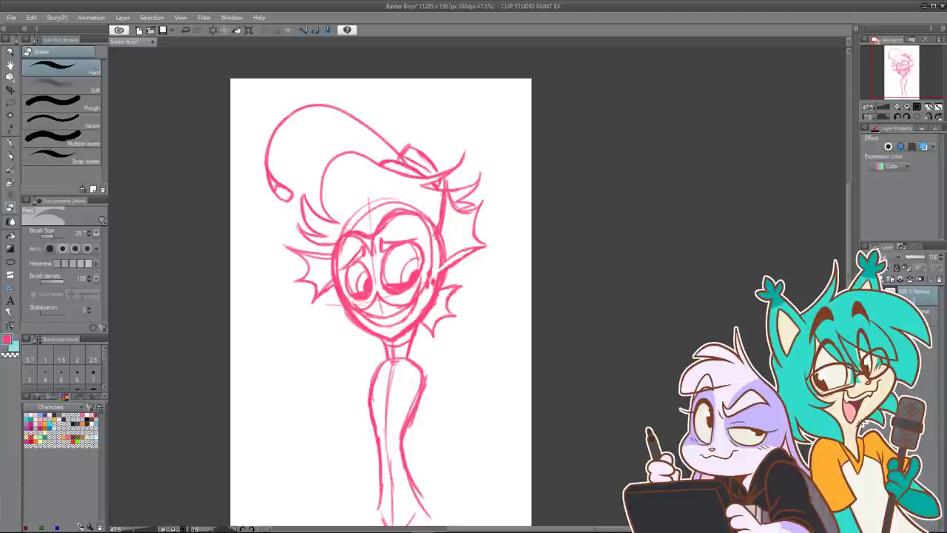
drag(444, 196, 440, 235)
key(ctrl+z)
drag(444, 198, 436, 238)
key(ctrl+z)
click(12, 156)
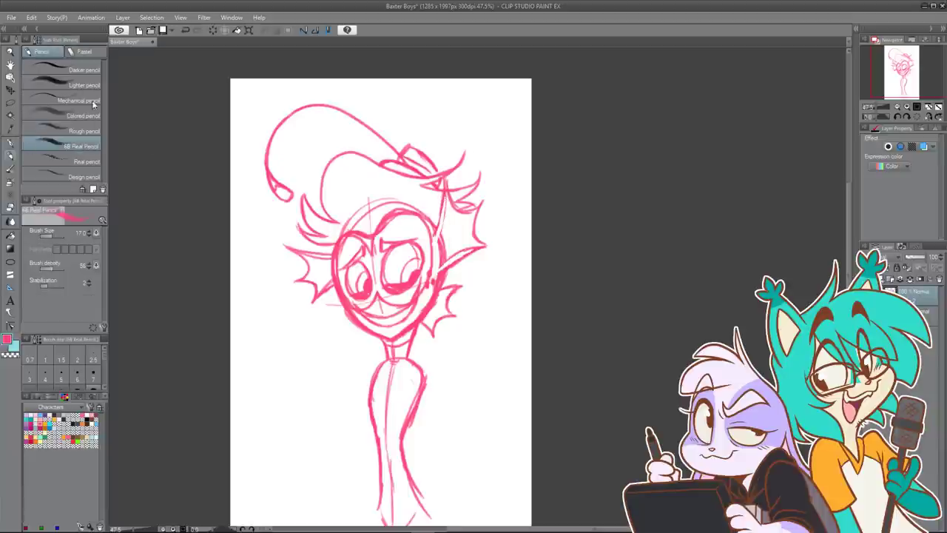
drag(446, 191, 440, 235)
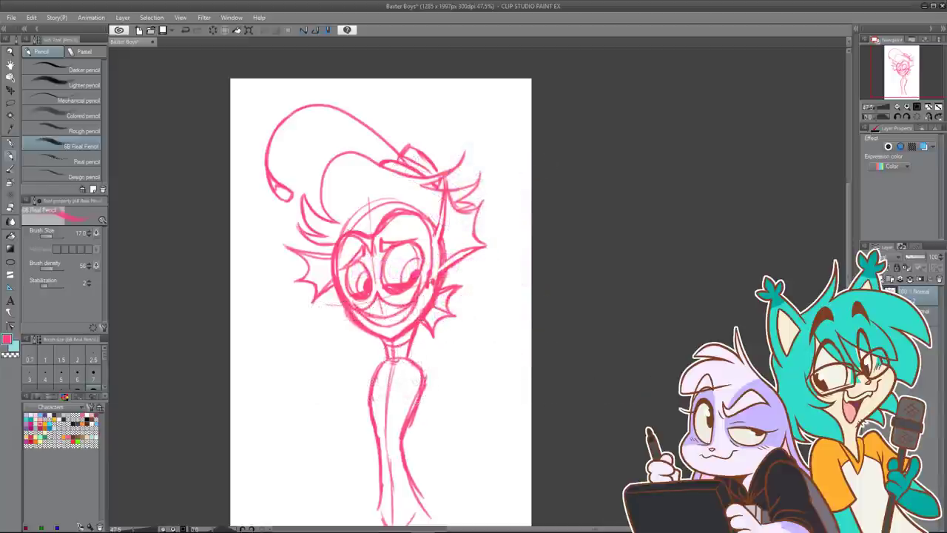
Step: Undo the last pencil strokes and redraw the inner line of the small lower fin on the right side of the face
key(ctrl+z)
key(ctrl+z)
key(ctrl+z)
mouse_move(432, 317)
mouse_down()
mouse_move(457, 309)
mouse_move(458, 318)
mouse_up()
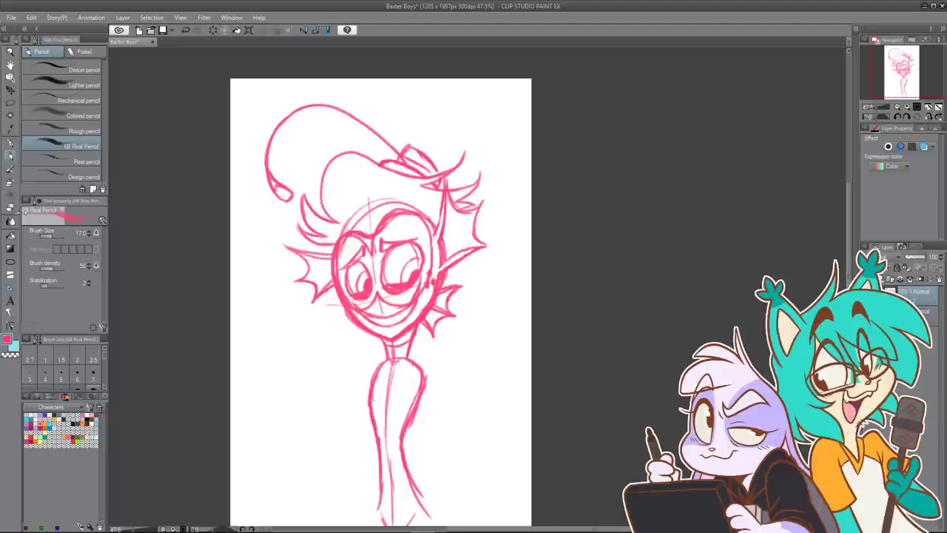
Step: Thin the heavy right edge of the face beside the large ear fin with the Hard eraser
key(e)
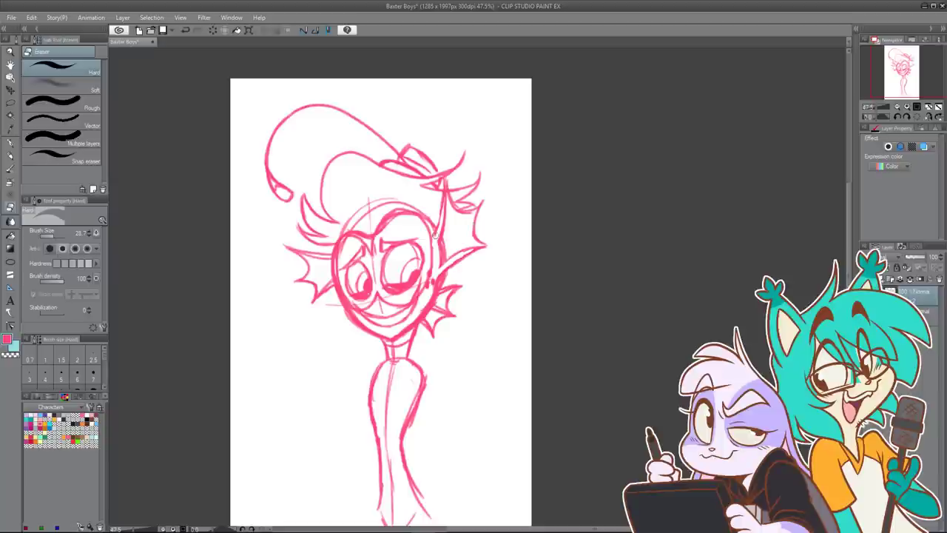
drag(436, 238, 440, 271)
key(ctrl+z)
drag(437, 238, 440, 260)
drag(427, 299, 439, 268)
key(ctrl+z)
key(ctrl+z)
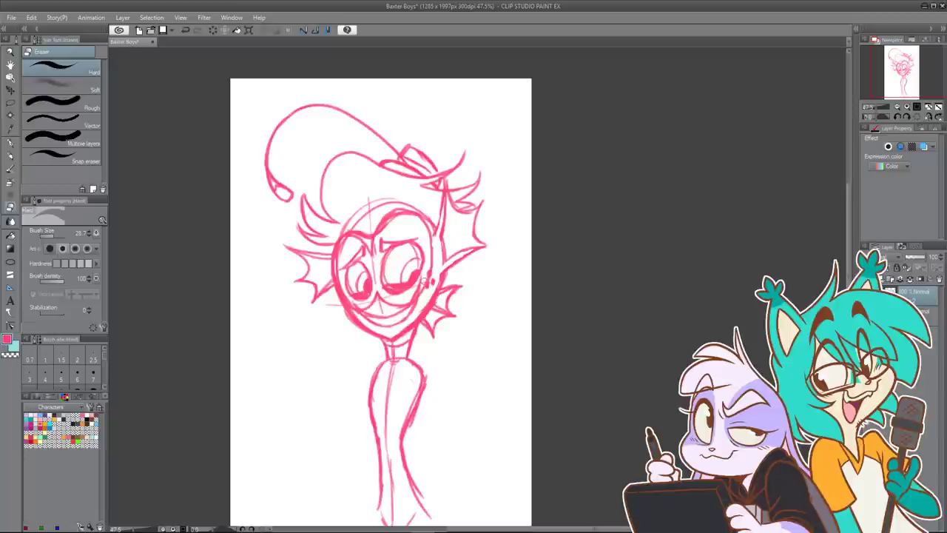
Step: Try sketching a long curved line from beneath the jaw's left side down beside the torso with the 6B Real Pencil
drag(533, 357, 535, 304)
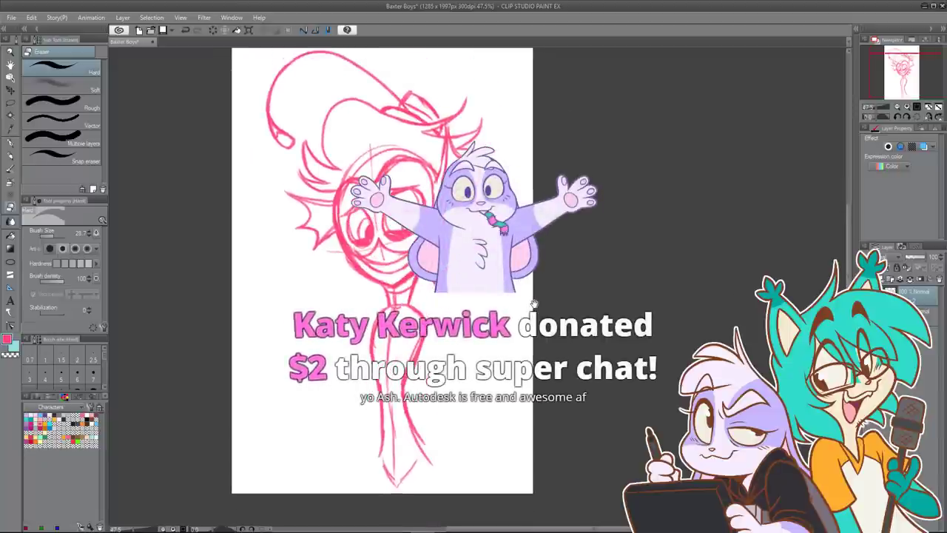
key(p)
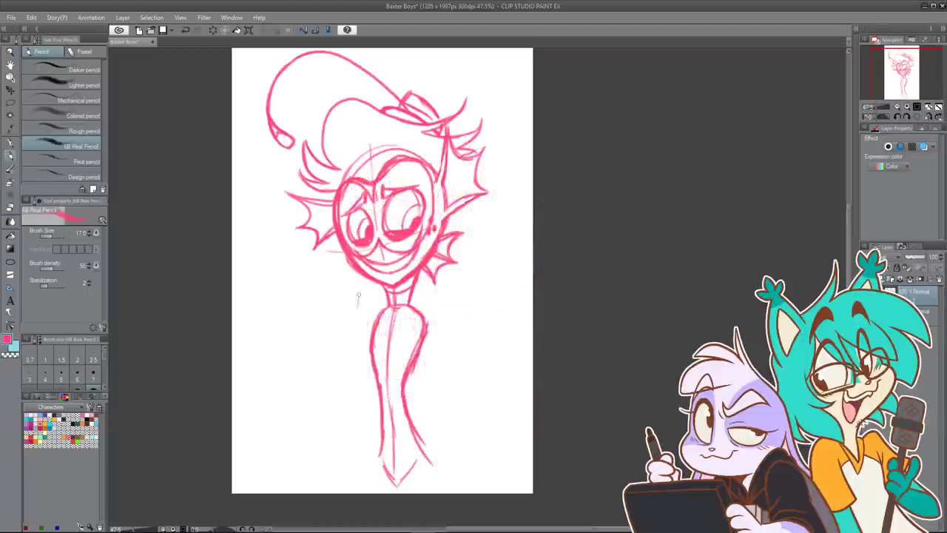
key(ctrl+z)
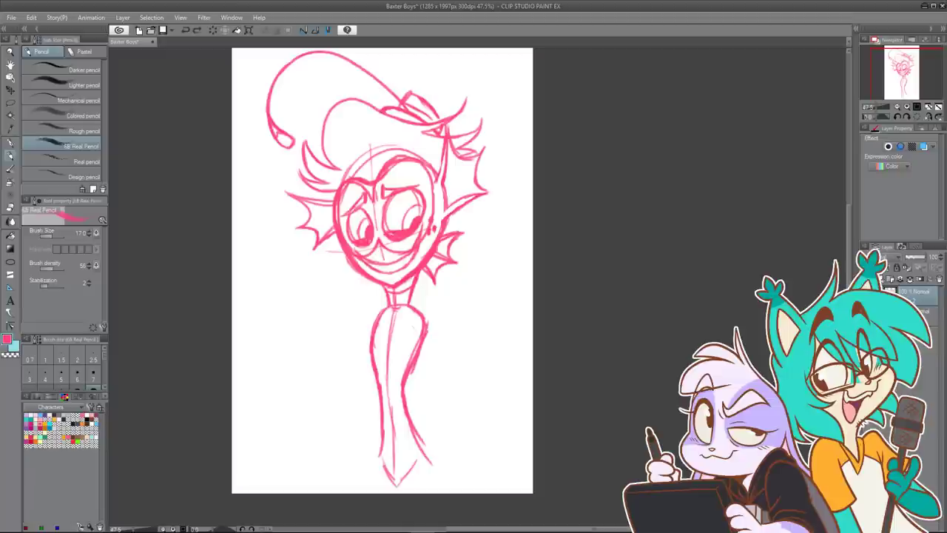
mouse_move(358, 276)
mouse_down()
mouse_move(380, 322)
mouse_move(374, 339)
mouse_move(354, 317)
mouse_move(327, 401)
mouse_up()
key(ctrl+z)
drag(336, 358, 326, 401)
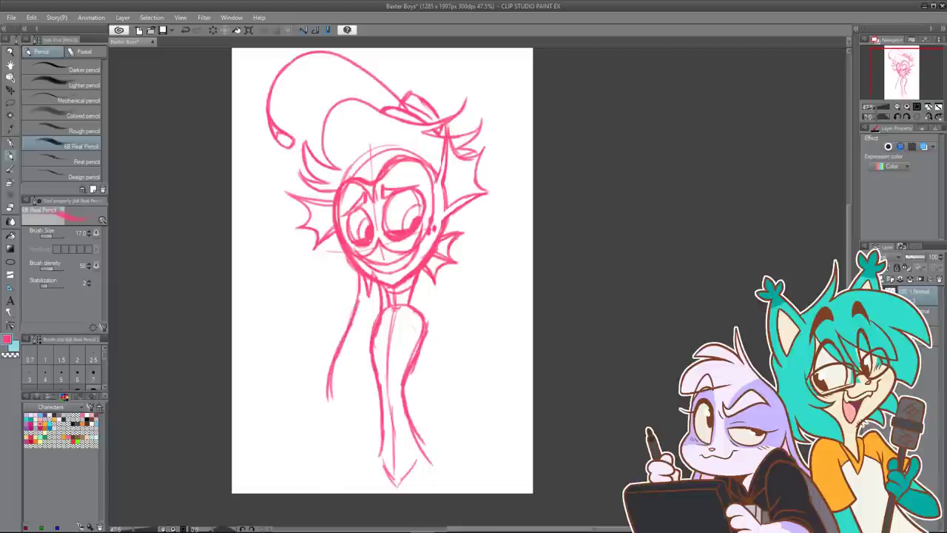
key(ctrl+z)
key(ctrl+z)
key(ctrl+z)
key(ctrl+z)
key(ctrl+z)
key(ctrl+z)
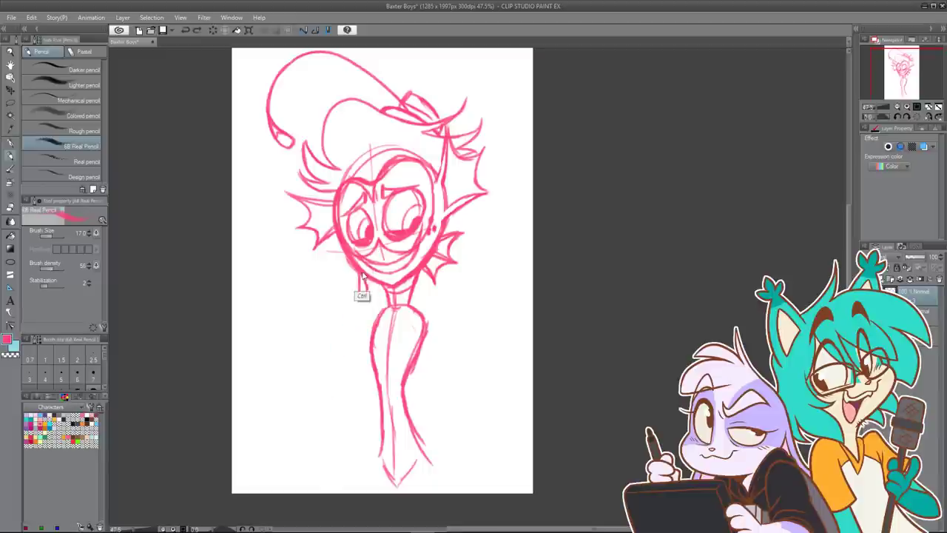
Step: Try sketching a bent arm beside the torso's left side, with the hand raised to the chin
key(ctrl+z)
key(ctrl+z)
mouse_move(359, 273)
mouse_down()
mouse_move(354, 296)
mouse_move(367, 281)
mouse_move(378, 328)
mouse_move(349, 323)
mouse_move(328, 376)
mouse_move(326, 422)
mouse_up()
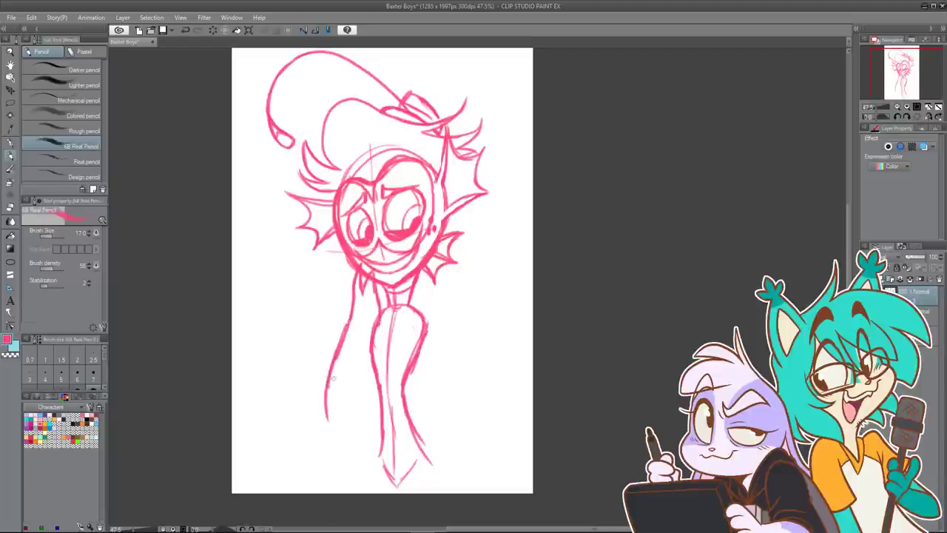
key(ctrl+z)
key(ctrl+z)
key(ctrl+z)
mouse_move(353, 288)
mouse_down()
mouse_move(335, 390)
mouse_move(371, 359)
mouse_up()
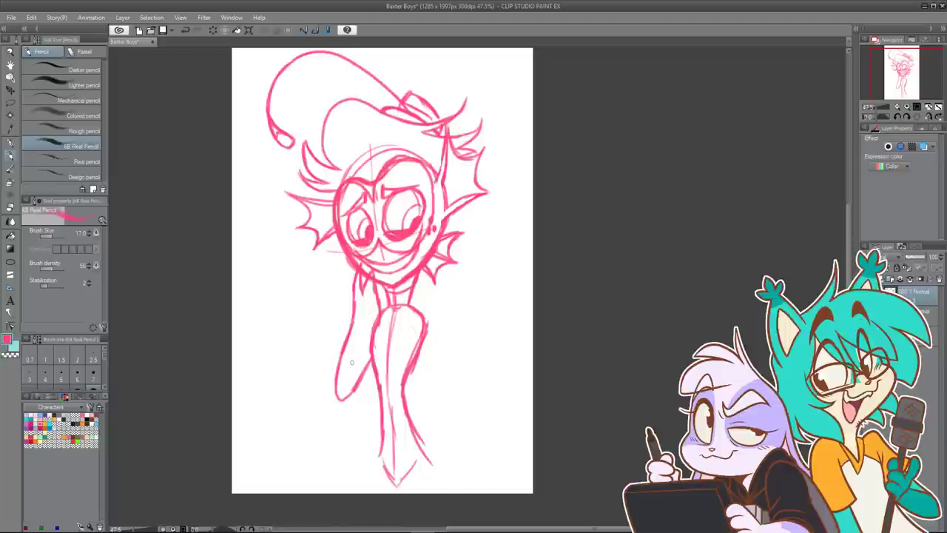
key(ctrl+z)
drag(337, 398, 373, 360)
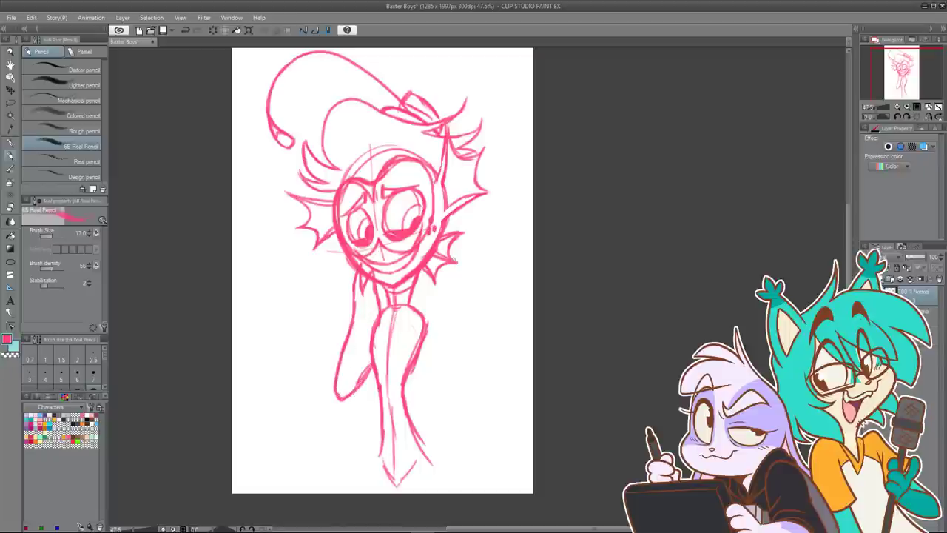
key(ctrl+z)
key(ctrl+z)
key(ctrl+z)
key(ctrl+z)
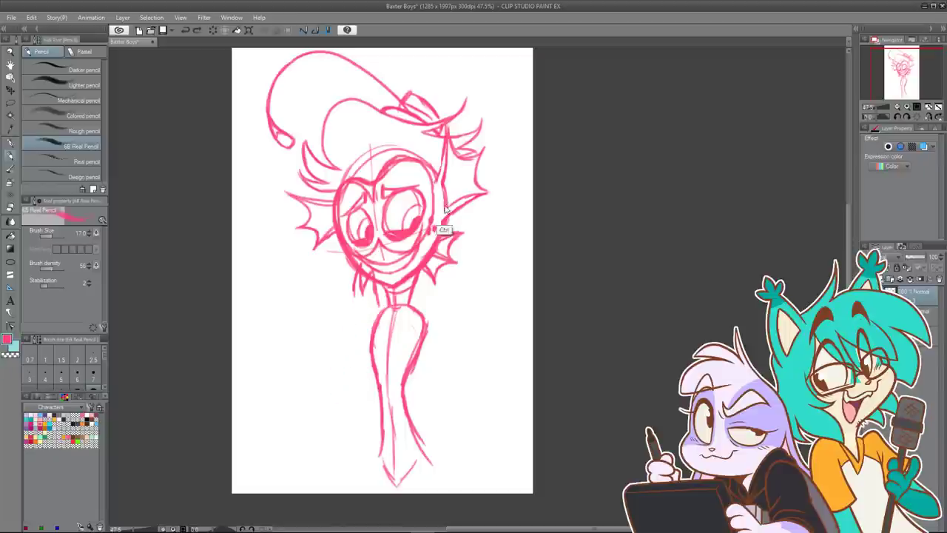
key(ctrl+z)
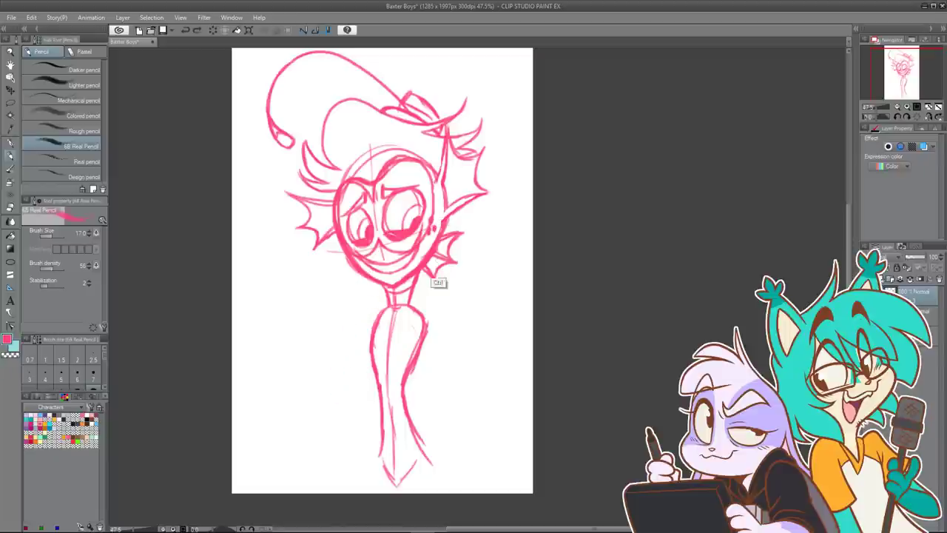
Step: Try sketching a hand resting against the chin, reworking the wrist and arm lines beside the neck
mouse_move(358, 292)
mouse_down()
mouse_move(355, 270)
mouse_move(366, 294)
mouse_move(389, 306)
mouse_move(390, 333)
mouse_up()
key(ctrl+z)
mouse_move(363, 274)
mouse_down()
mouse_move(380, 284)
mouse_move(385, 304)
mouse_up()
drag(384, 306, 364, 344)
mouse_move(355, 299)
mouse_down()
mouse_move(352, 281)
mouse_move(363, 293)
mouse_move(371, 273)
mouse_move(377, 279)
mouse_up()
key(ctrl+z)
mouse_move(380, 285)
mouse_down()
mouse_move(384, 297)
mouse_move(344, 330)
mouse_move(336, 368)
mouse_move(370, 354)
mouse_up()
key(ctrl+z)
key(ctrl+z)
Step: Try a narrower forearm and elbow below the chin hand with finger lines, then remove the whole arm
drag(359, 296, 343, 362)
mouse_move(347, 321)
mouse_down()
mouse_move(358, 383)
mouse_move(372, 349)
mouse_move(359, 372)
mouse_up()
drag(372, 333, 363, 356)
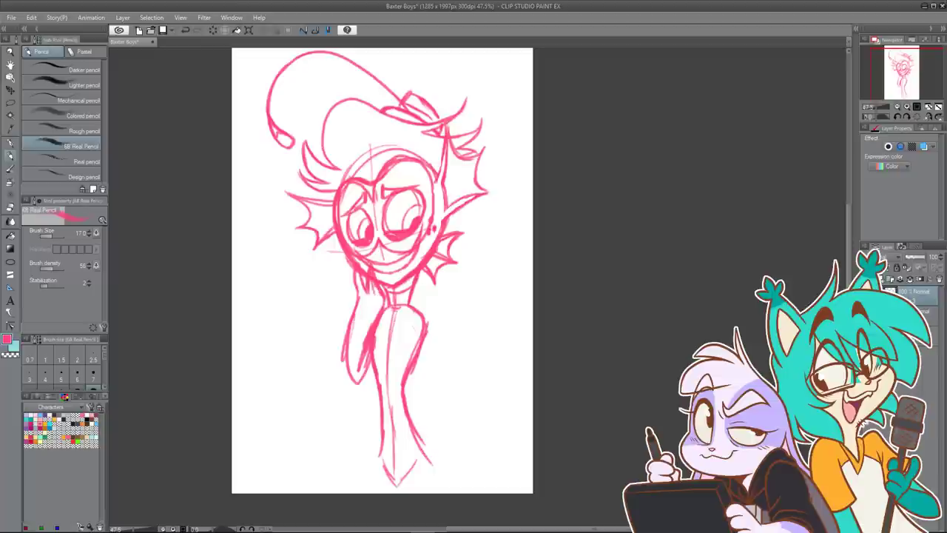
key(ctrl+z)
drag(369, 263, 365, 292)
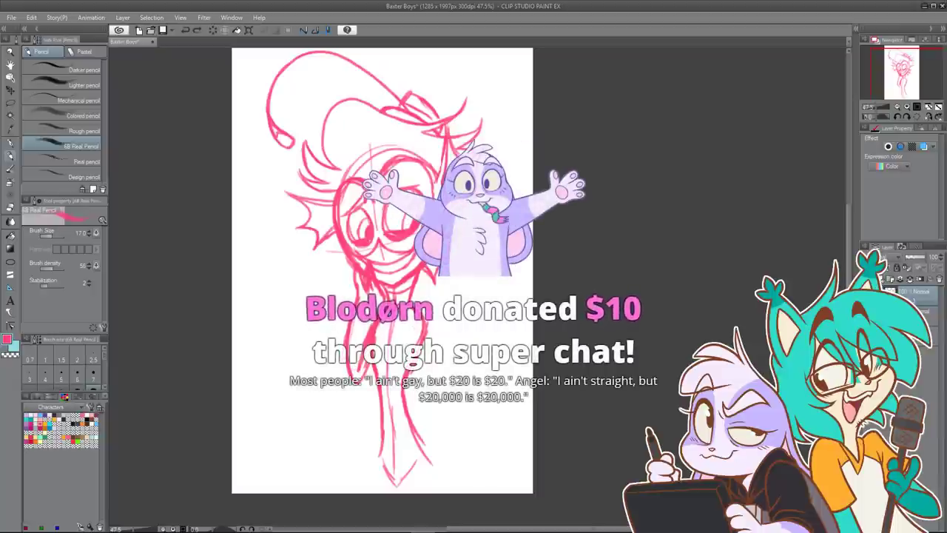
key(e)
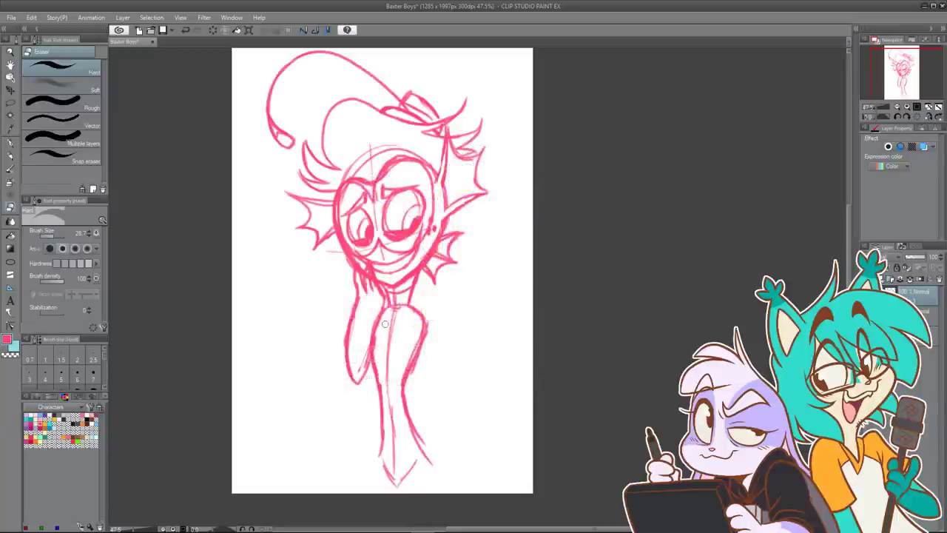
click(215, 32)
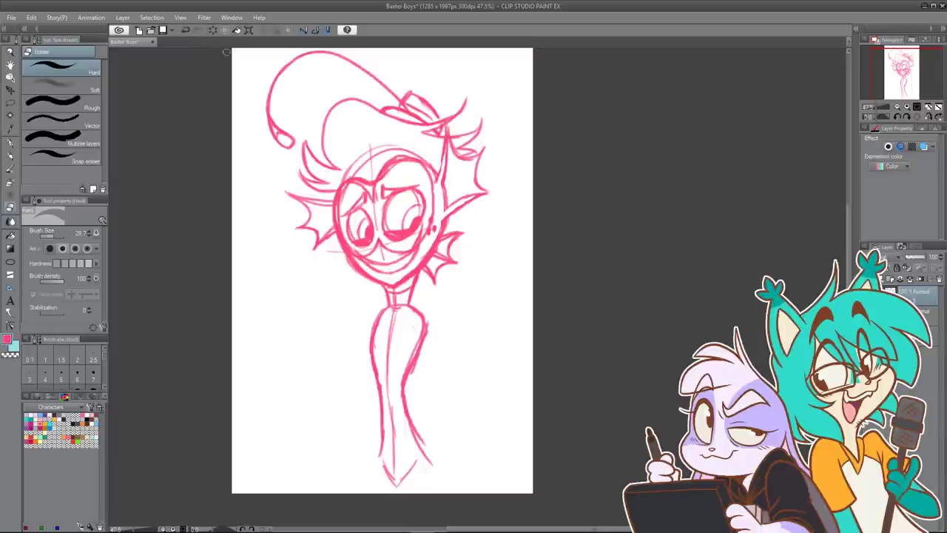
Step: Try sketching a straight arm line down and outward from the torso's left shoulder with the 6B Real Pencil
click(10, 154)
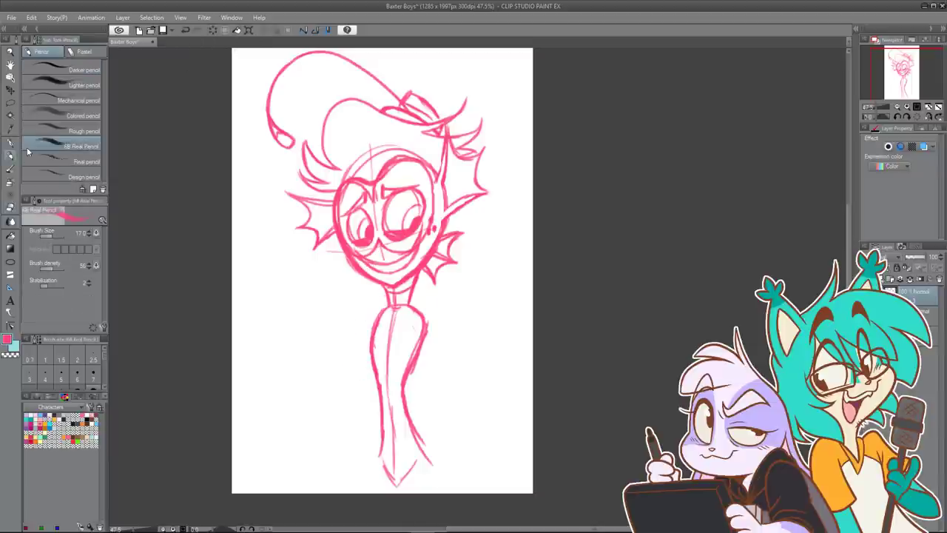
drag(374, 326, 351, 429)
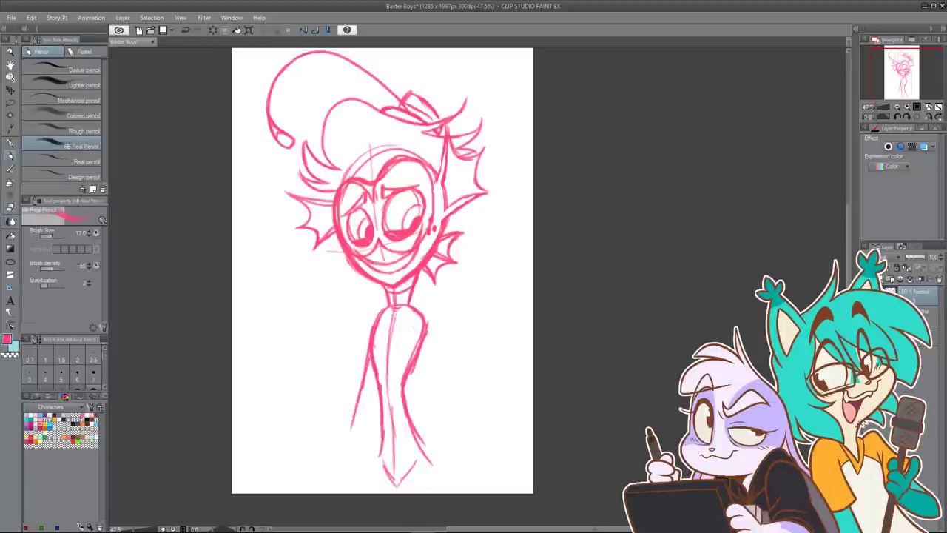
key(ctrl+z)
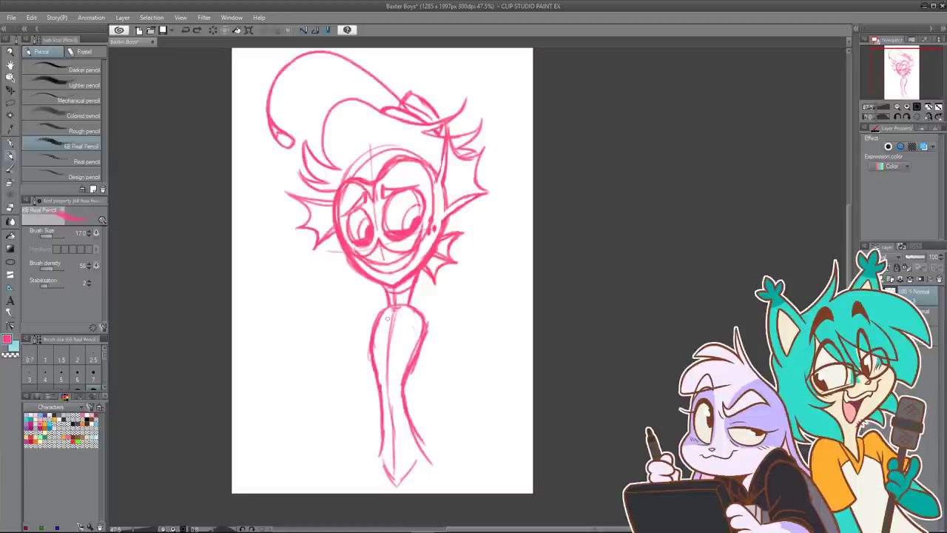
Step: Sketch a straight arm hanging from the neck along the torso's right side and erase the overlapping shoulder and torso lines
drag(414, 295, 428, 395)
drag(427, 354, 429, 426)
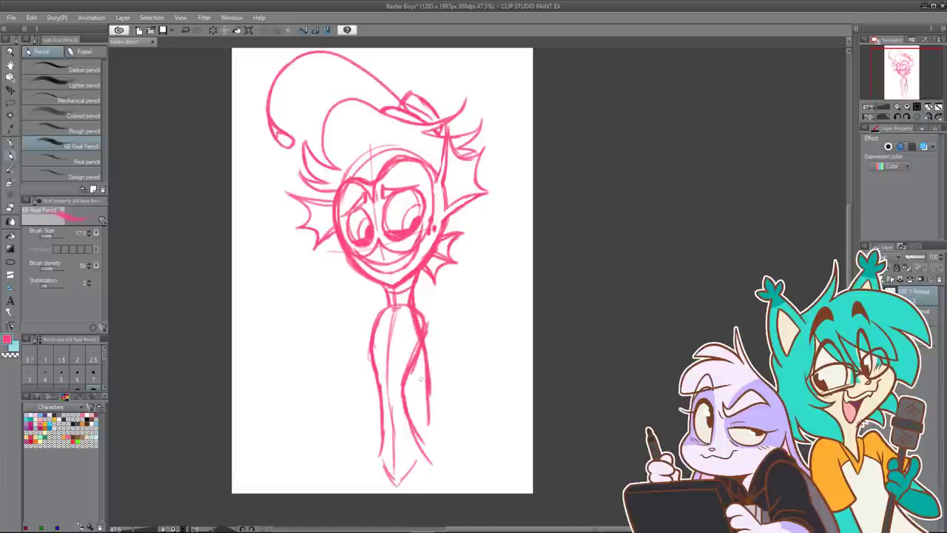
mouse_move(412, 341)
mouse_down()
mouse_move(413, 420)
mouse_move(432, 443)
mouse_up()
drag(429, 407, 432, 449)
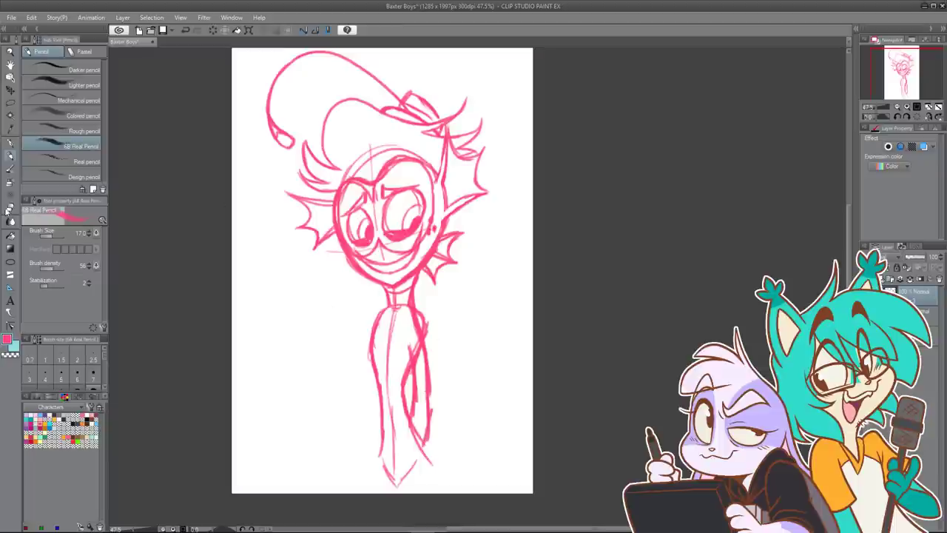
click(10, 208)
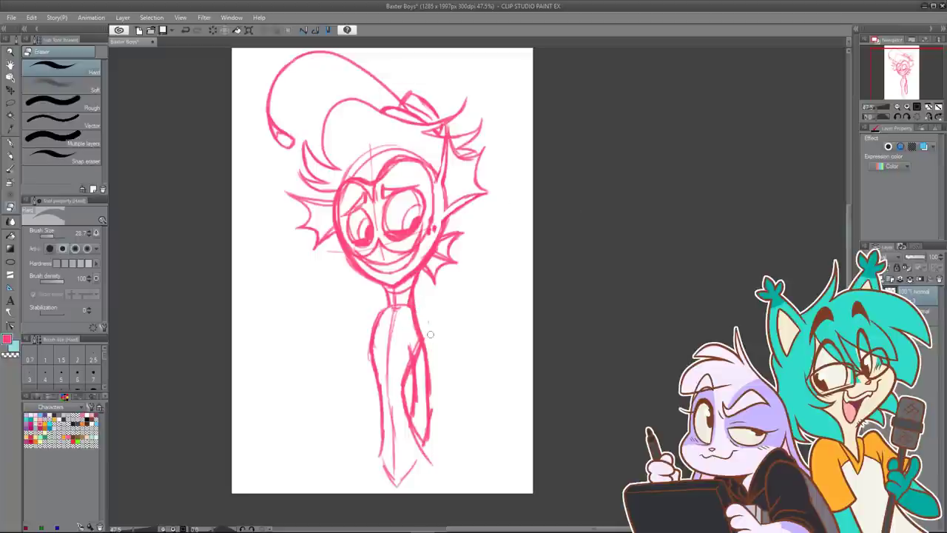
drag(407, 297, 410, 360)
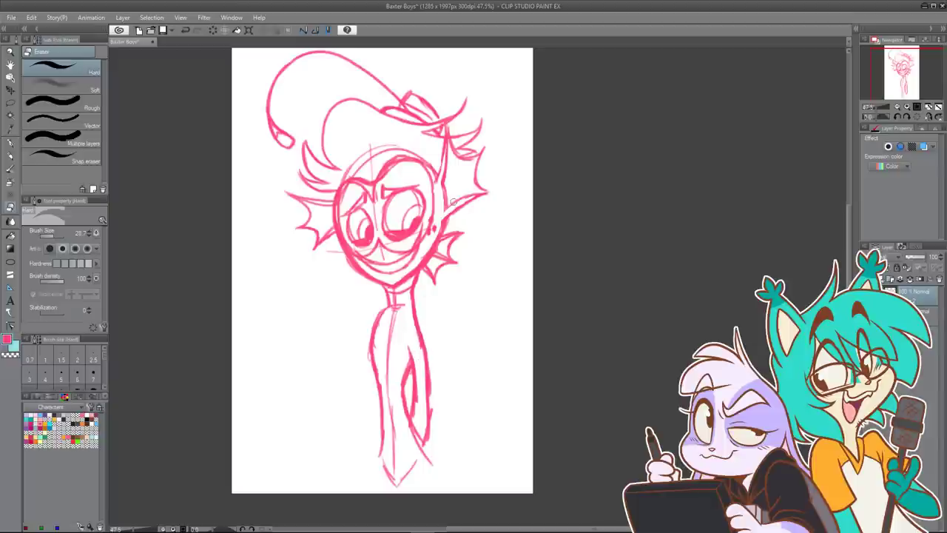
Step: Sketch a bent arm on the torso's left side, with the forearm raised and the hand's fingers curled, in 6B Real Pencil
key(p)
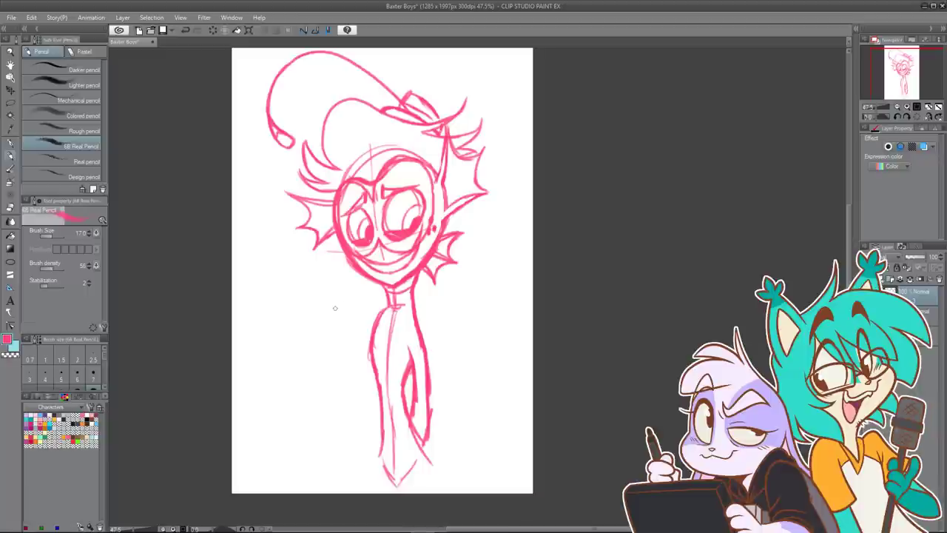
mouse_move(327, 311)
mouse_down()
mouse_move(353, 298)
mouse_move(330, 303)
mouse_move(349, 301)
mouse_move(338, 315)
mouse_move(359, 317)
mouse_move(331, 364)
mouse_move(350, 399)
mouse_move(371, 384)
mouse_move(369, 357)
mouse_move(356, 381)
mouse_up()
key(ctrl+z)
key(ctrl+z)
key(ctrl+z)
key(ctrl+z)
drag(350, 333, 356, 372)
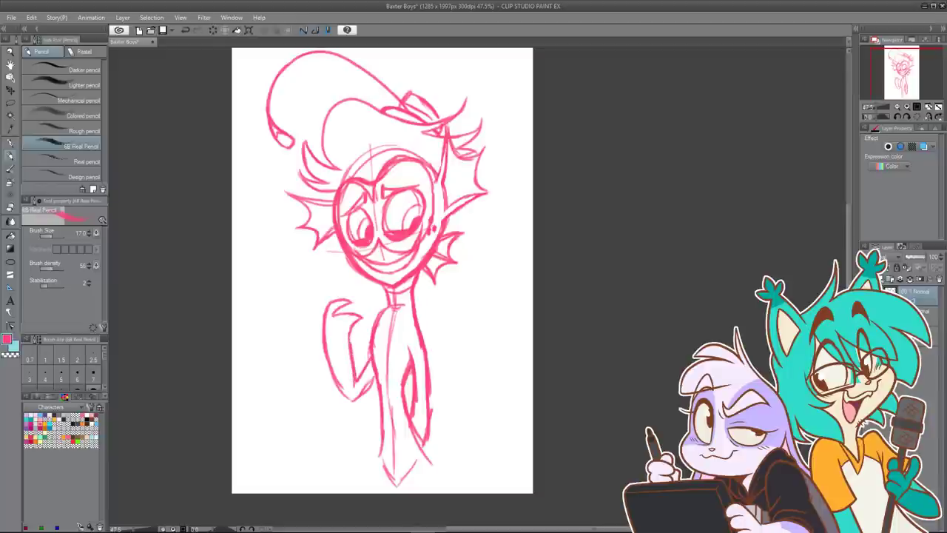
drag(356, 381, 345, 397)
key(ctrl+z)
drag(335, 319, 352, 329)
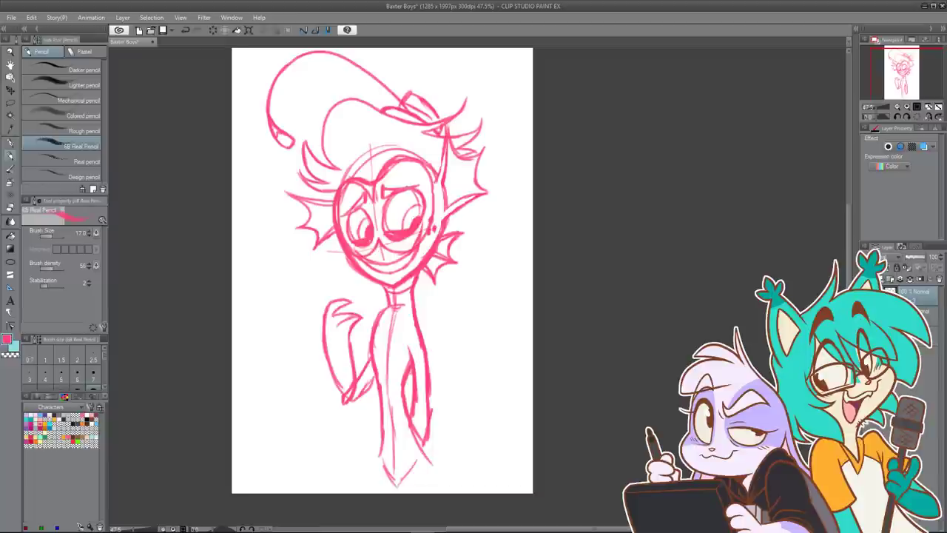
Step: Lasso the raised forearm and hand, transform them slightly taller and adjust their placement, then deselect
key(m)
mouse_move(318, 389)
mouse_down()
mouse_move(352, 404)
mouse_move(361, 375)
mouse_move(352, 281)
mouse_move(317, 392)
mouse_up()
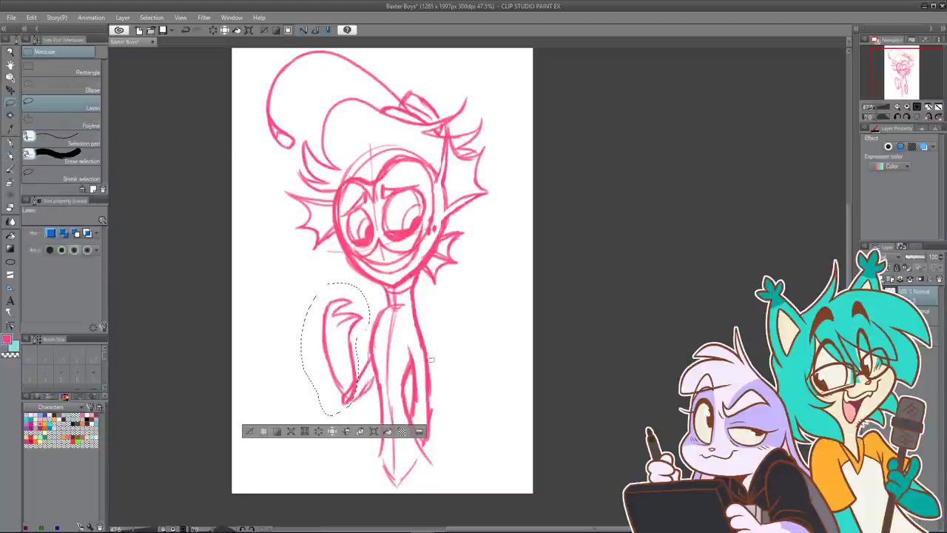
click(375, 430)
drag(337, 274, 338, 272)
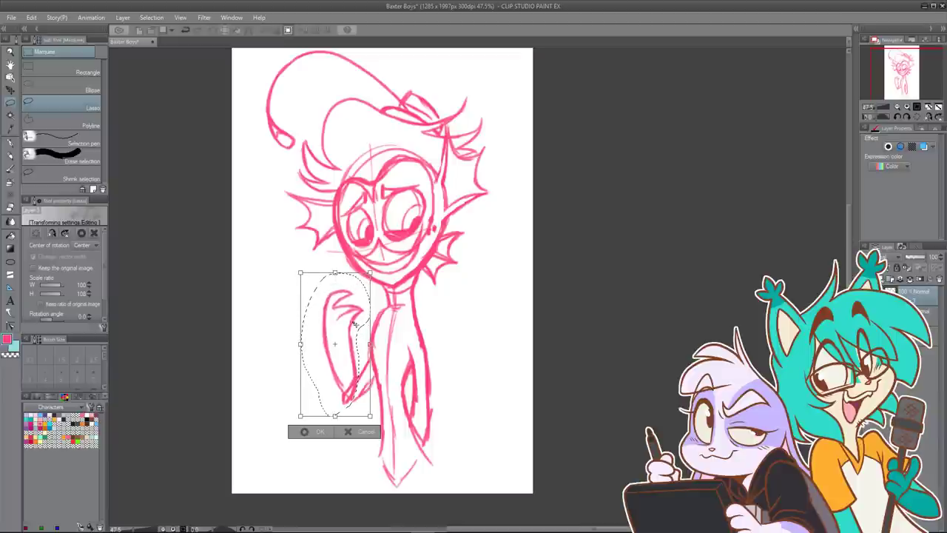
drag(323, 395, 321, 395)
click(315, 433)
key(ctrl+d)
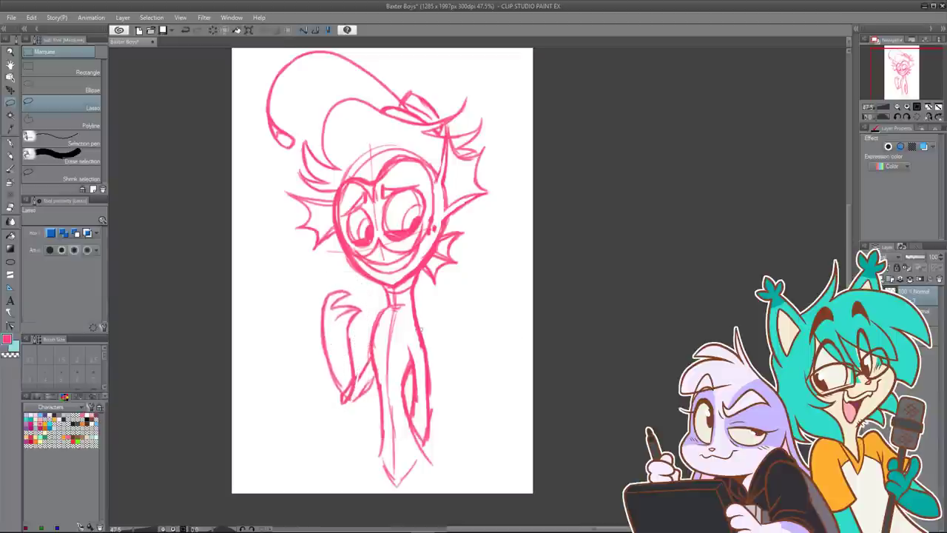
Step: Lasso the entire bent arm including the upper arm, move it slightly lower beside the torso, and deselect
mouse_move(364, 359)
mouse_down()
mouse_move(362, 412)
mouse_move(381, 382)
mouse_move(370, 307)
mouse_move(347, 277)
mouse_move(299, 319)
mouse_move(311, 401)
mouse_move(332, 418)
mouse_up()
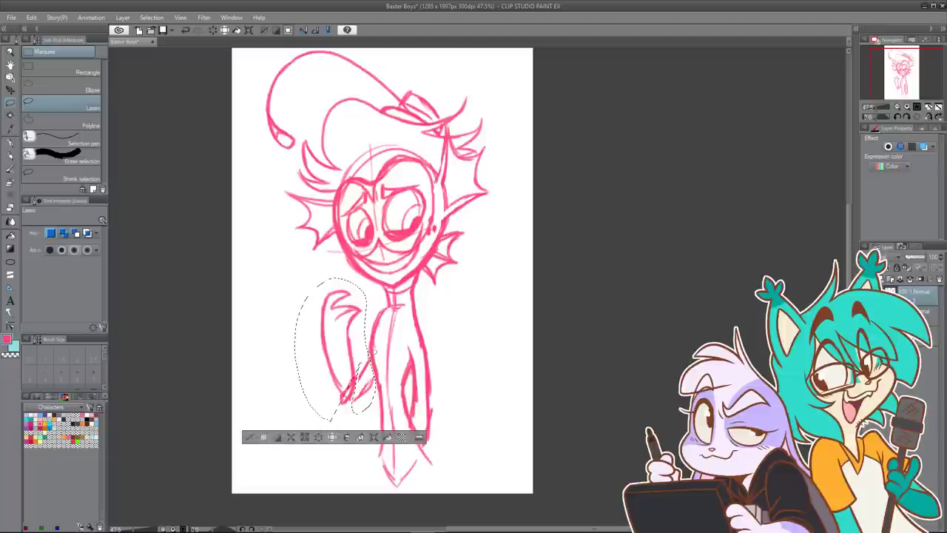
drag(339, 373, 360, 366)
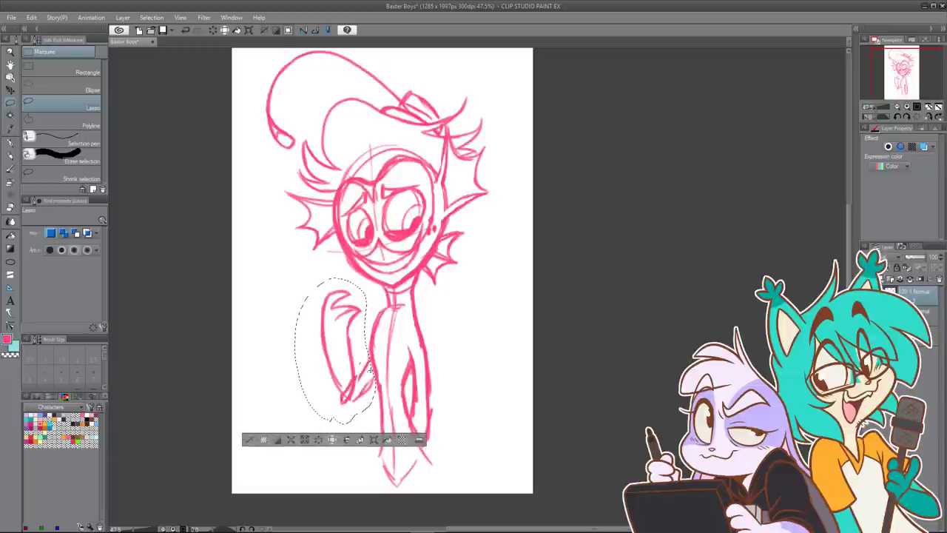
key(ctrl+t)
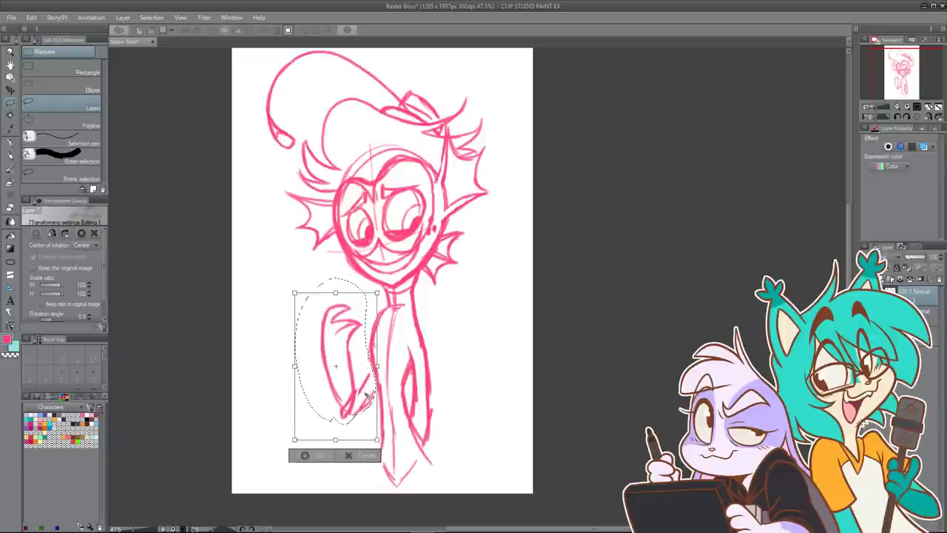
click(305, 455)
key(ctrl+d)
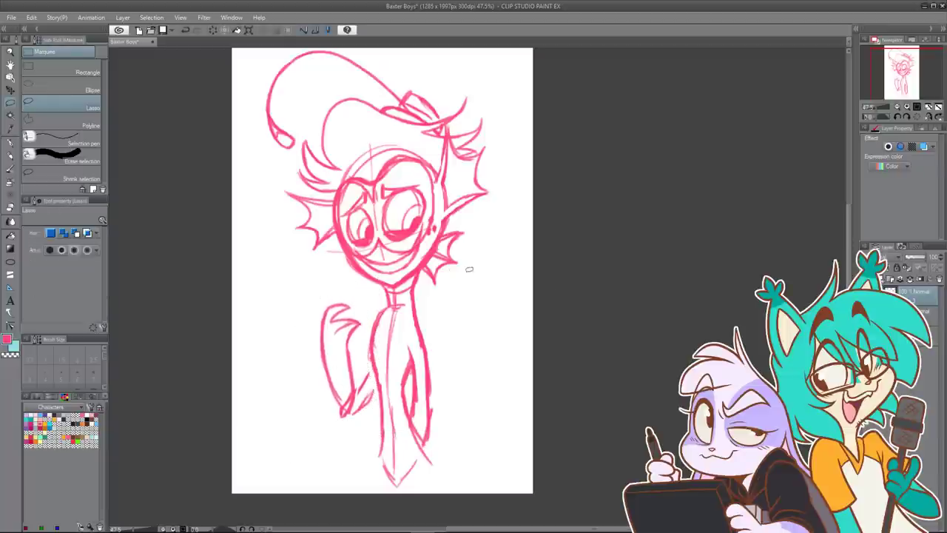
Step: Redraw the bent arm's upper section to join the torso and add sharp teeth to the grin
key(p)
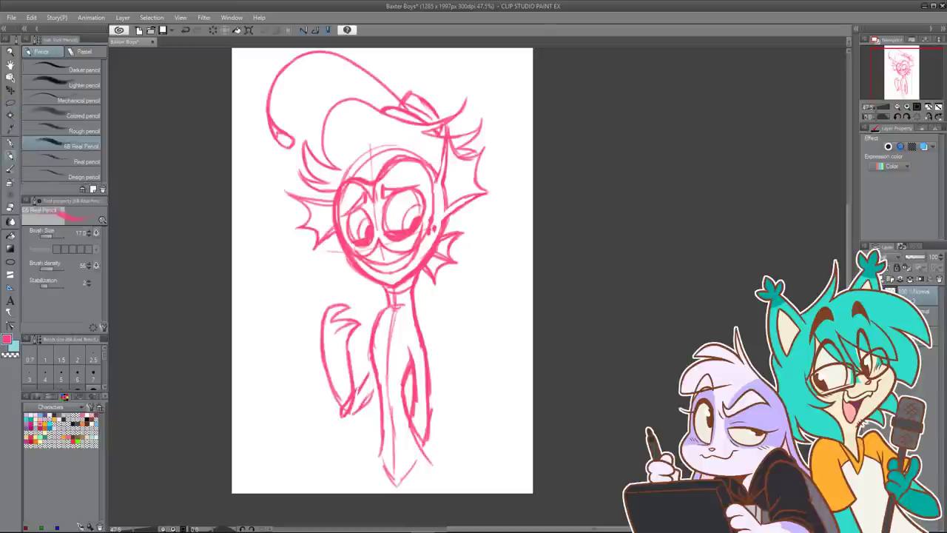
mouse_move(371, 358)
mouse_down()
mouse_move(358, 393)
mouse_move(375, 382)
mouse_move(367, 403)
mouse_up()
key(ctrl+z)
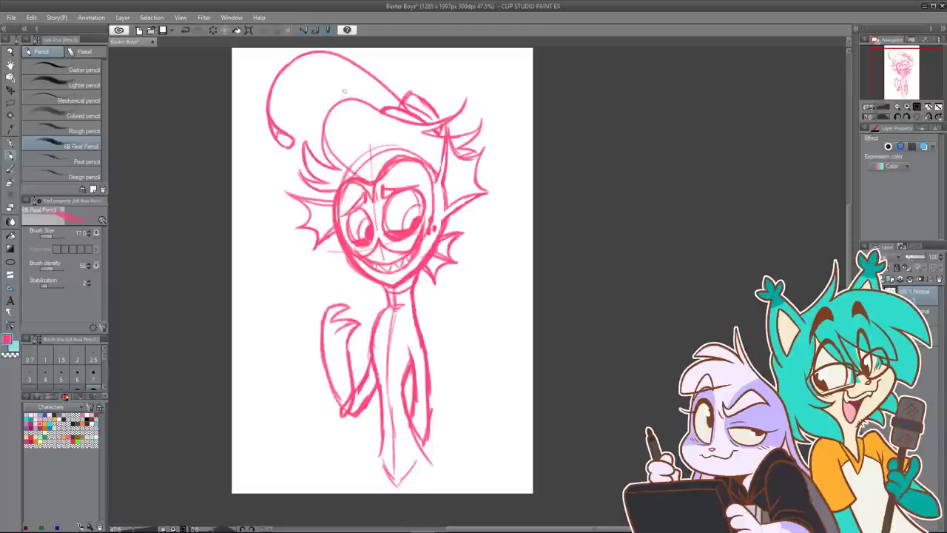
Step: Sketch curved strand lines sweeping up from the forehead through the hair toward the hat
key(ctrl+z)
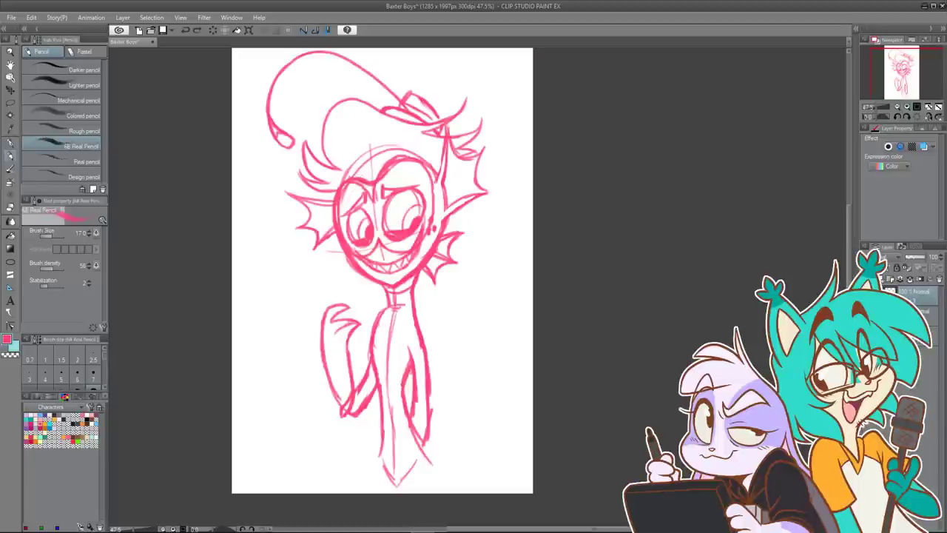
mouse_move(361, 178)
mouse_down()
mouse_move(329, 151)
mouse_move(324, 132)
mouse_move(349, 102)
mouse_up()
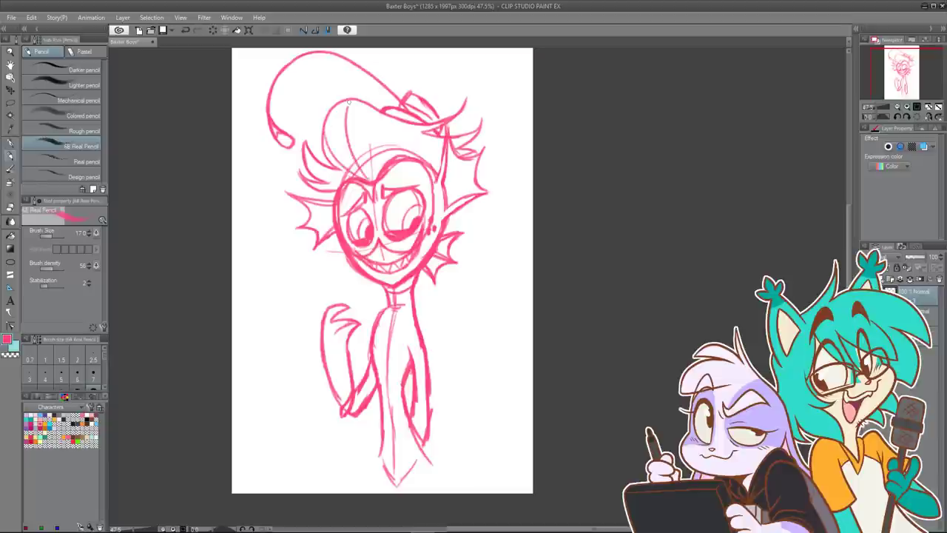
mouse_move(381, 166)
mouse_down()
mouse_move(377, 149)
mouse_move(399, 120)
mouse_up()
key(ctrl+z)
drag(390, 158, 433, 134)
key(ctrl+z)
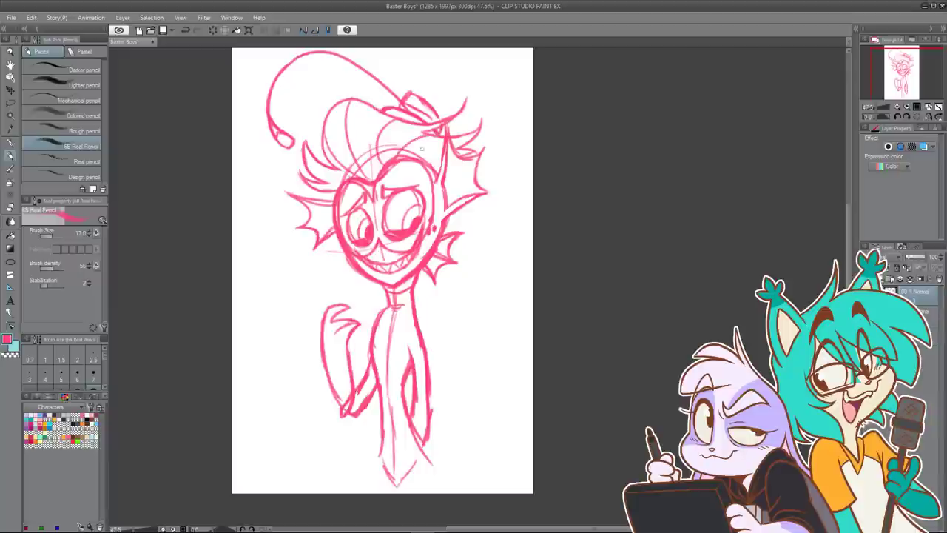
key(ctrl+z)
mouse_move(393, 156)
mouse_down()
mouse_move(418, 136)
mouse_move(438, 136)
mouse_up()
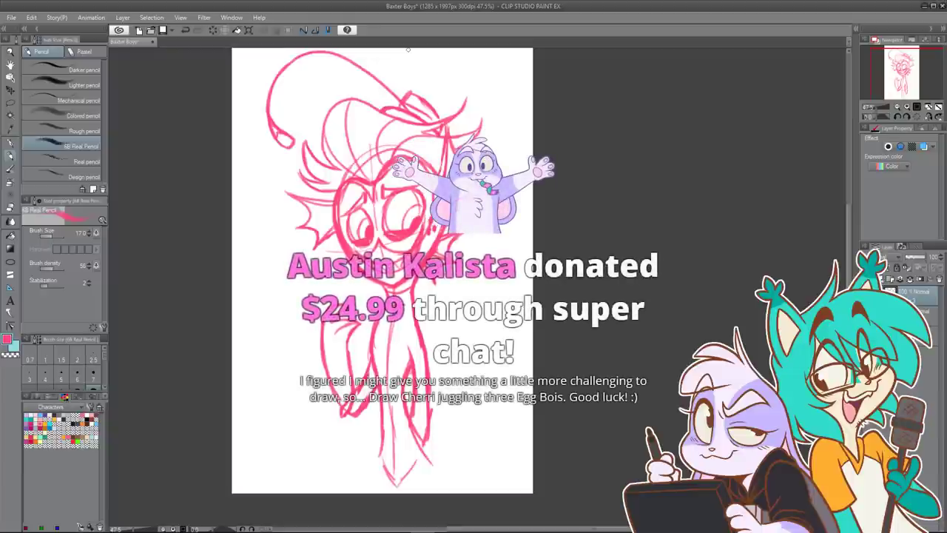
Step: Clean up the outer contour of the lowered arm beside the torso and redraw it as one smooth curve to the wrist
click(11, 208)
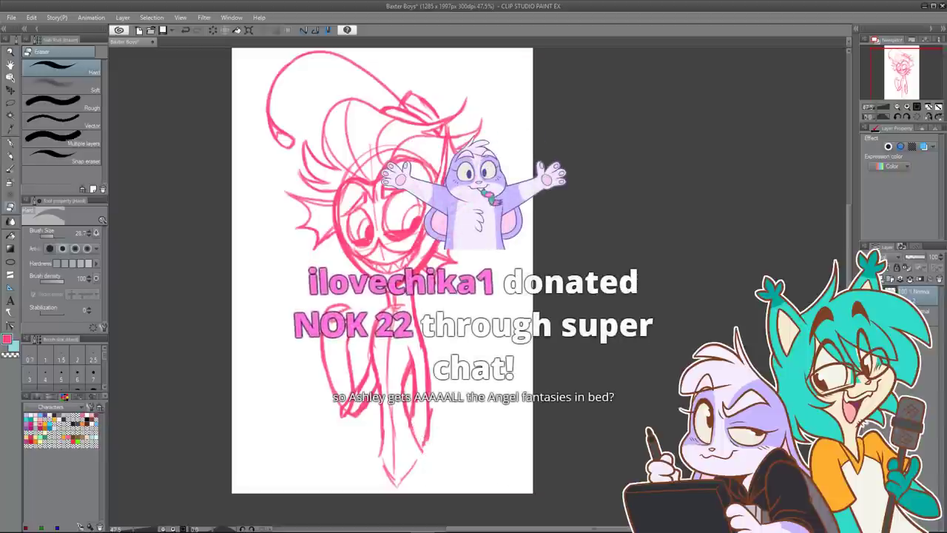
key(p)
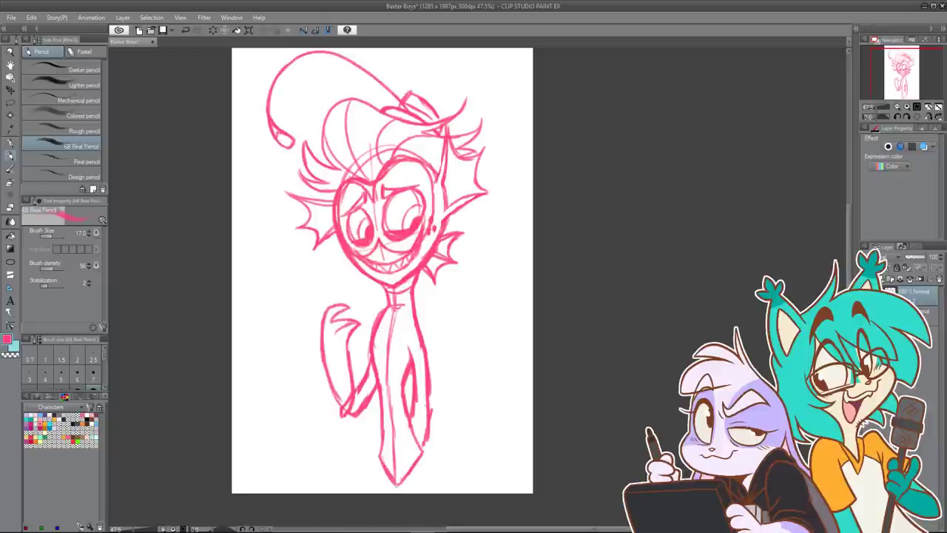
drag(427, 416, 427, 454)
click(14, 208)
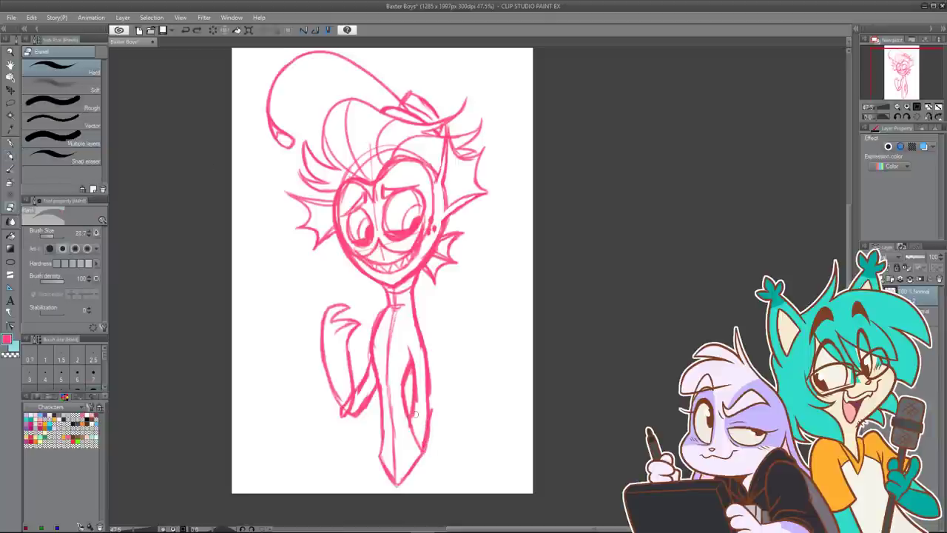
mouse_move(415, 416)
mouse_down()
mouse_move(419, 375)
mouse_move(421, 384)
mouse_up()
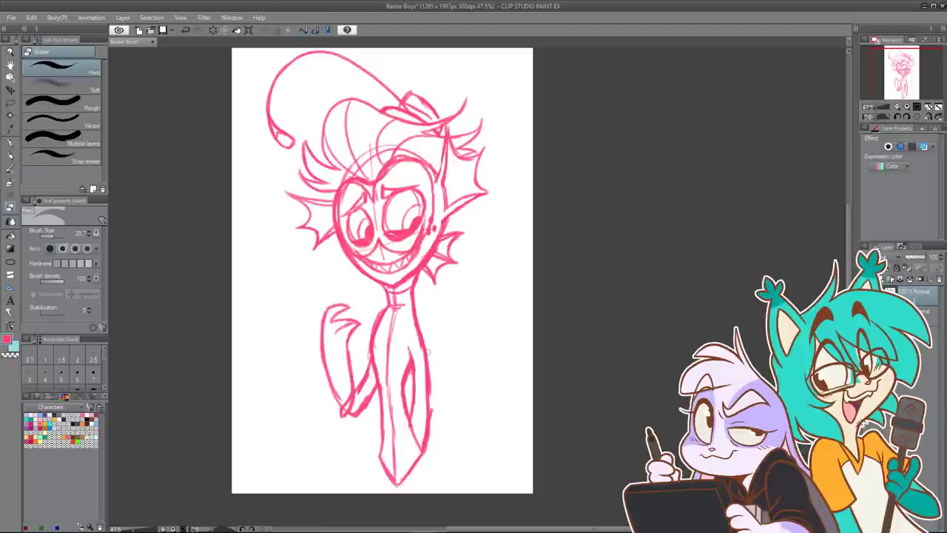
key(ctrl+z)
mouse_move(425, 412)
mouse_down()
mouse_move(427, 432)
mouse_move(432, 378)
mouse_up()
key(p)
drag(417, 333, 427, 371)
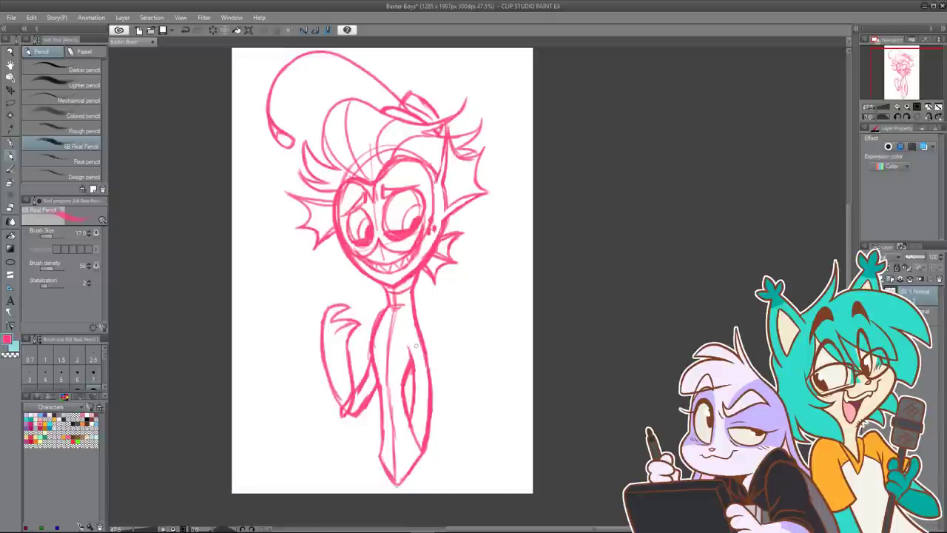
Step: Draw the line separating the lowered upper arm from the torso, running from below the shoulder to the armpit gap
mouse_move(409, 348)
mouse_down()
mouse_move(408, 320)
mouse_move(411, 355)
mouse_up()
key(ctrl+z)
drag(407, 322, 412, 353)
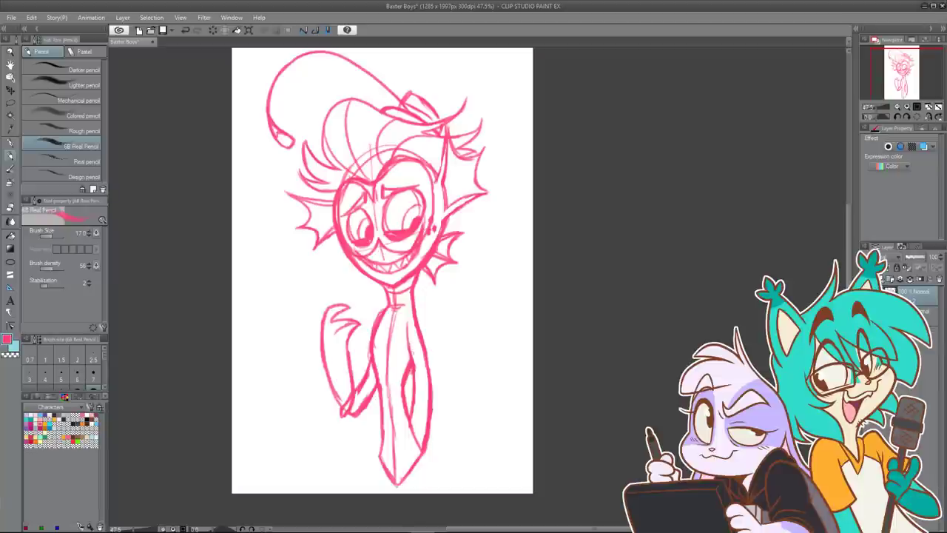
key(ctrl+z)
key(ctrl+z)
key(ctrl+z)
drag(407, 321, 409, 350)
Step: Transform the whole character sketch, scaling it up proportionally to 102%
mouse_move(529, 241)
mouse_down()
mouse_move(546, 271)
mouse_move(555, 271)
mouse_up()
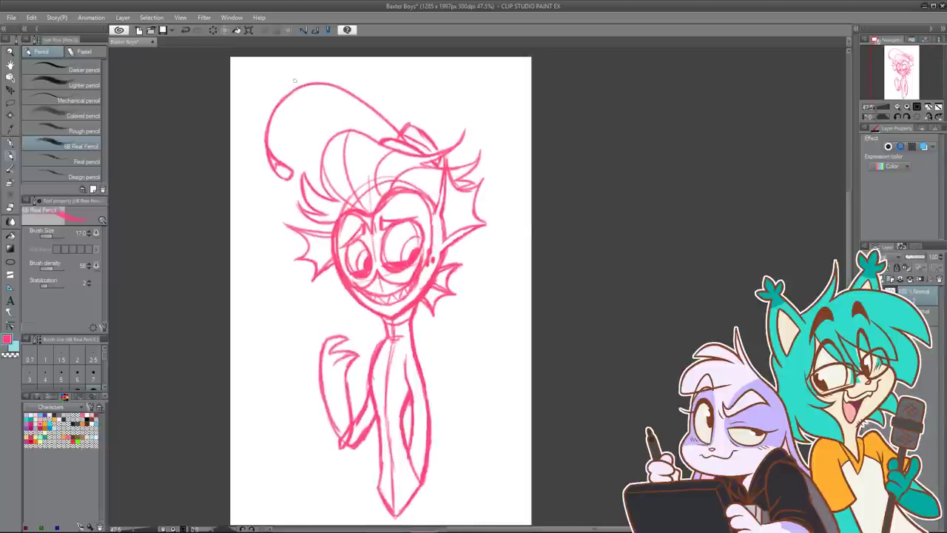
key(ctrl+t)
drag(534, 164, 528, 186)
scroll(528, 186, down, 1)
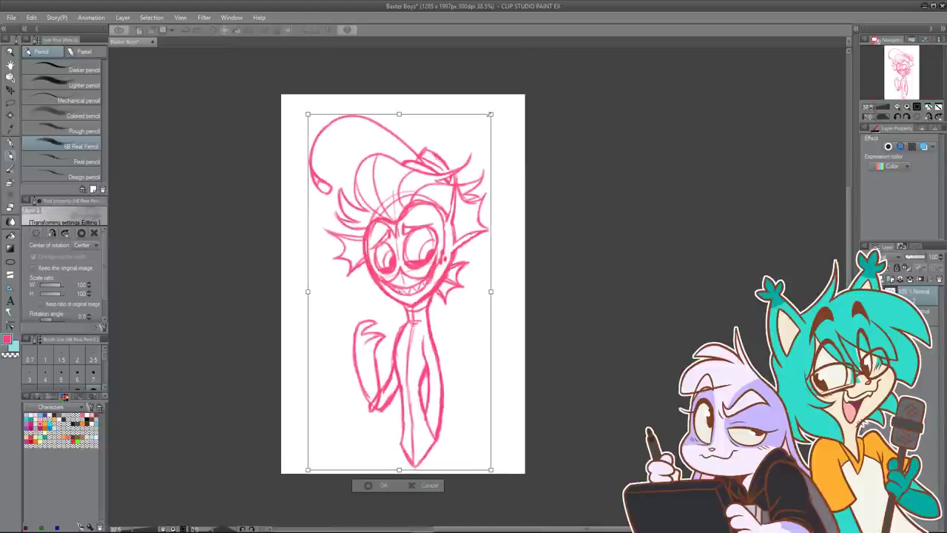
drag(490, 114, 493, 108)
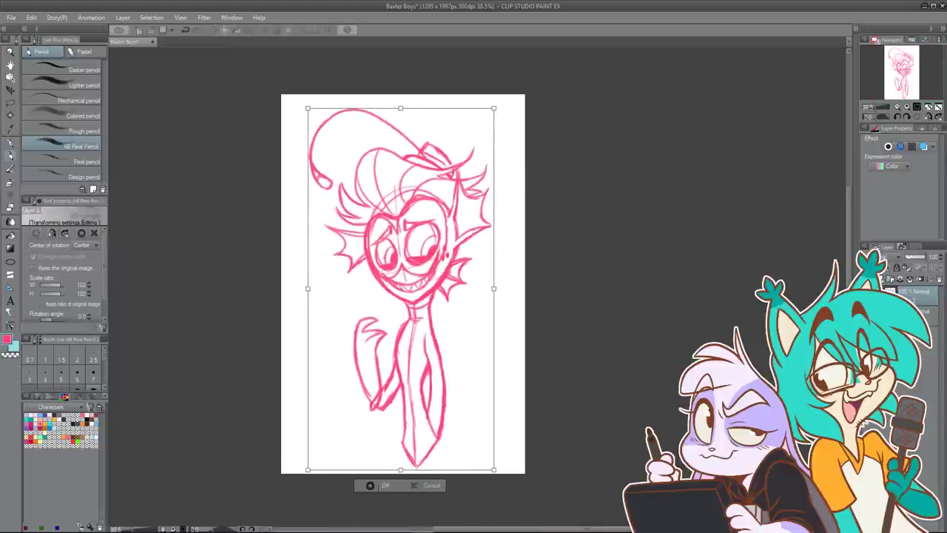
click(379, 485)
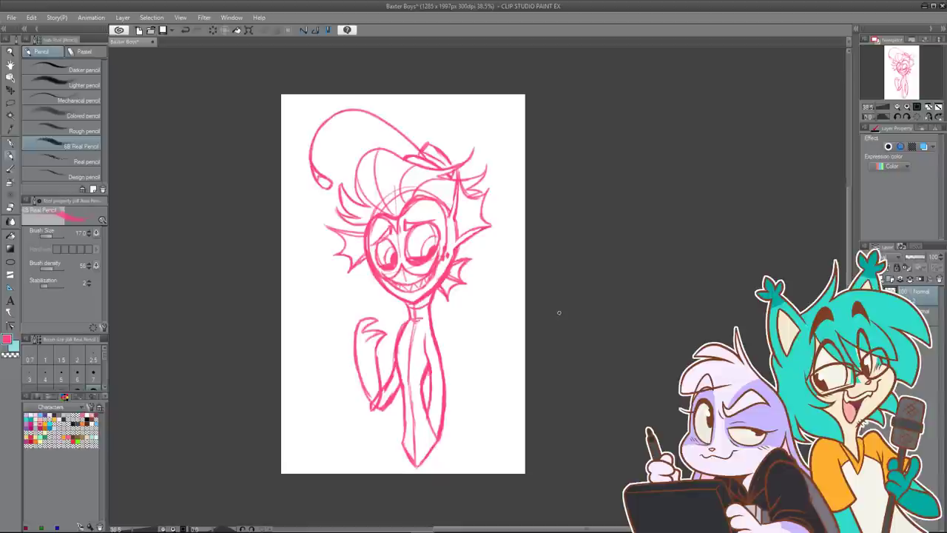
Step: Lasso the head with its hair, fins and hat, tilt it slightly clockwise, shrink it a little, reseat it on the neck and deselect
key(m)
mouse_move(385, 299)
mouse_down()
mouse_move(448, 316)
mouse_move(499, 289)
mouse_move(527, 141)
mouse_move(377, 67)
mouse_move(260, 195)
mouse_move(325, 275)
mouse_move(389, 300)
mouse_up()
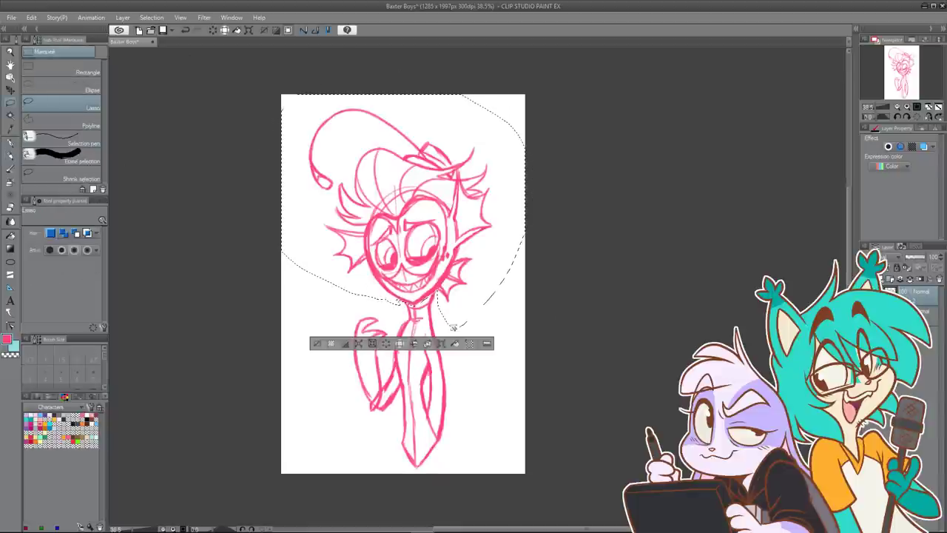
click(442, 344)
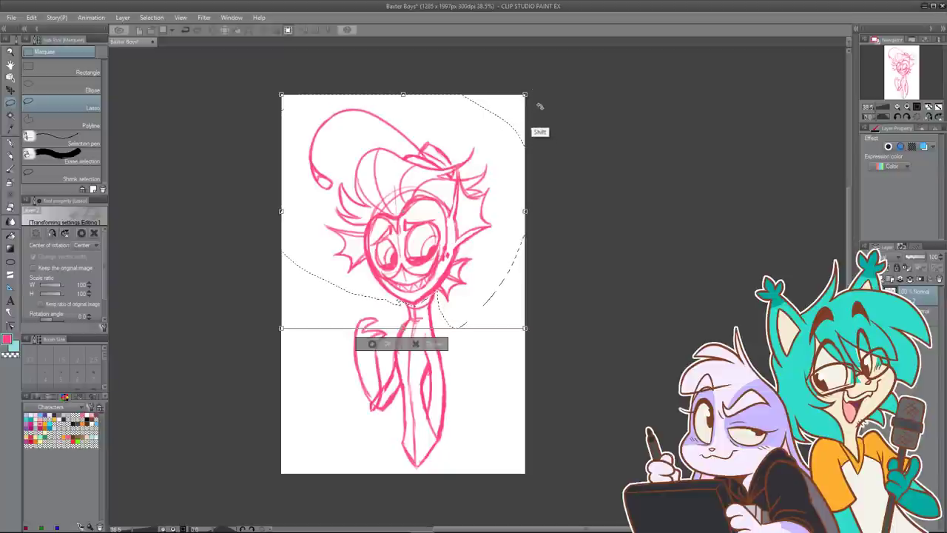
mouse_move(535, 91)
mouse_down()
mouse_move(545, 113)
mouse_move(526, 135)
mouse_move(519, 131)
mouse_move(538, 107)
mouse_move(528, 115)
mouse_up()
drag(469, 187, 475, 183)
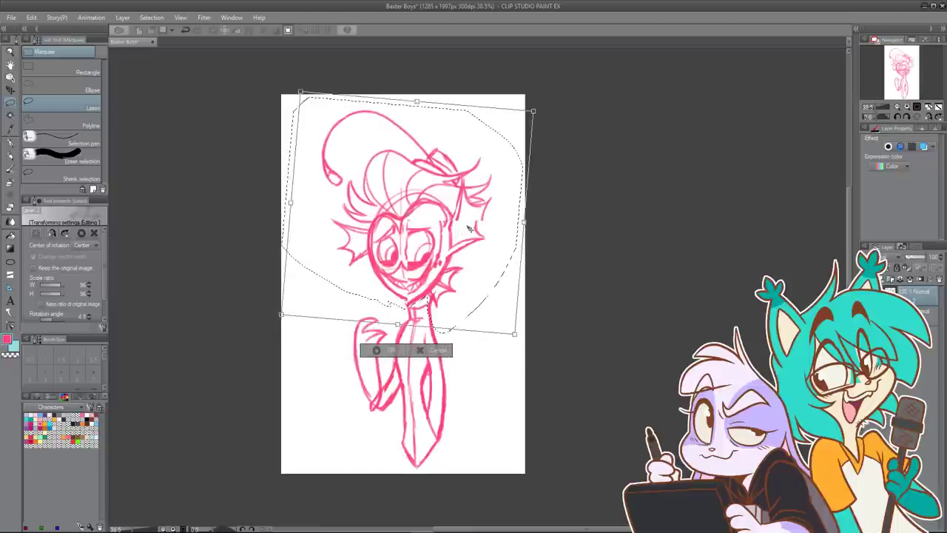
drag(469, 229, 467, 233)
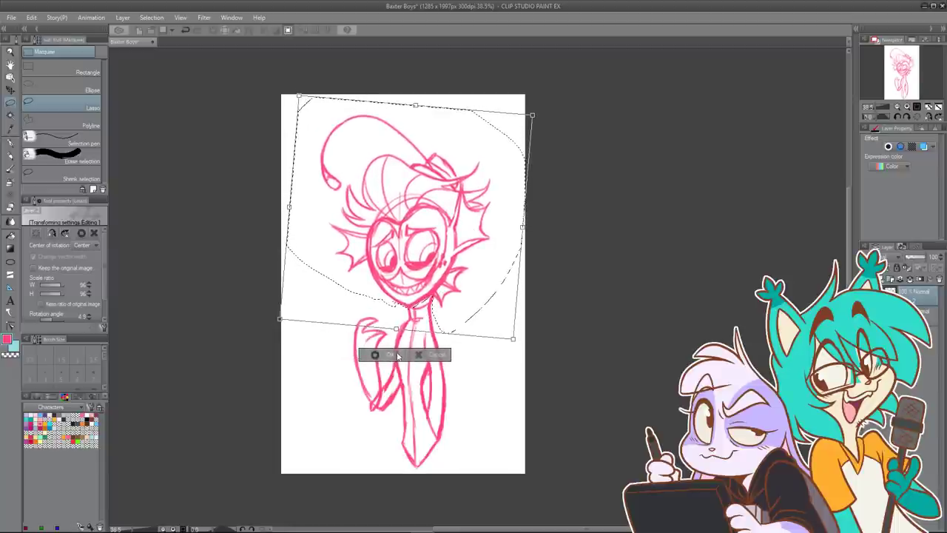
click(397, 356)
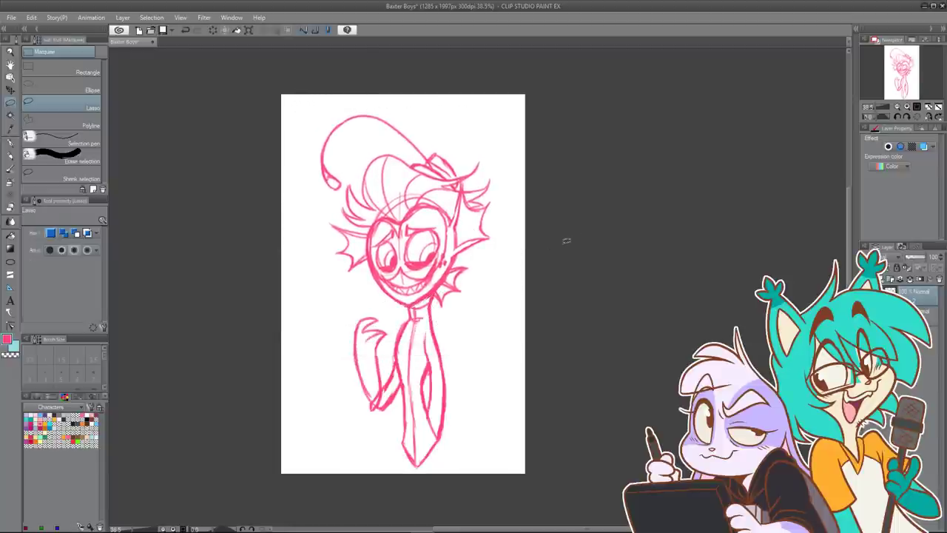
Step: Transform the whole character sketch slightly larger, extending it toward the upper-left of the canvas
click(249, 30)
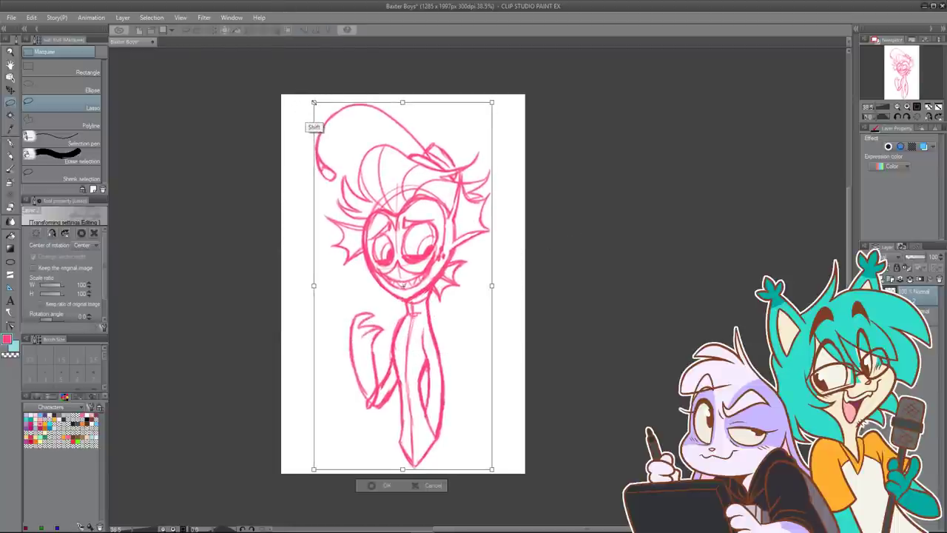
click(389, 487)
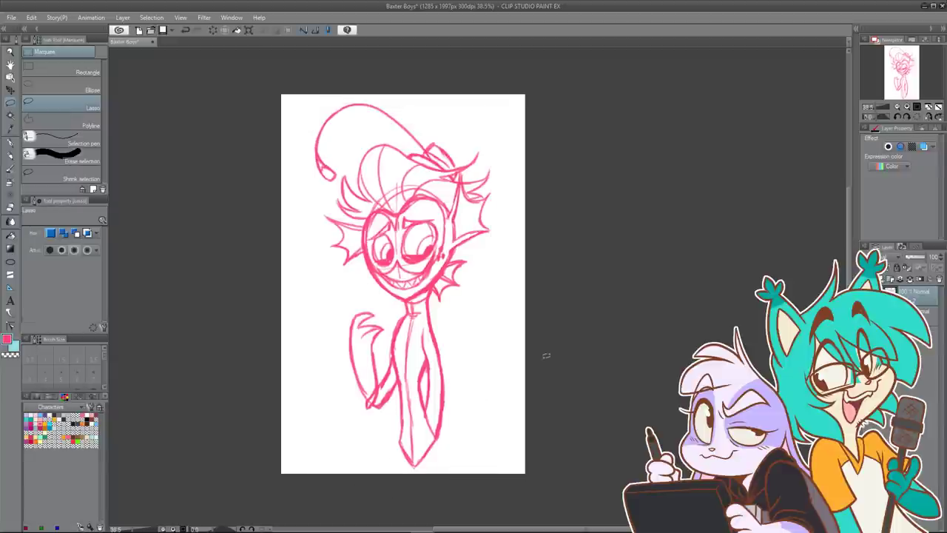
Step: Rework the small bulb at the end of the long antenna curving from the hat
click(13, 207)
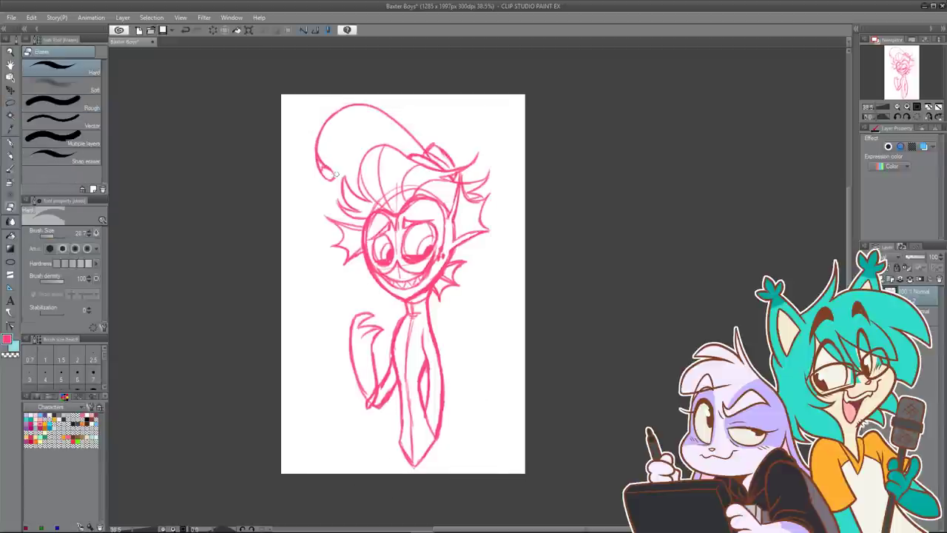
click(12, 154)
scroll(316, 157, up, 2)
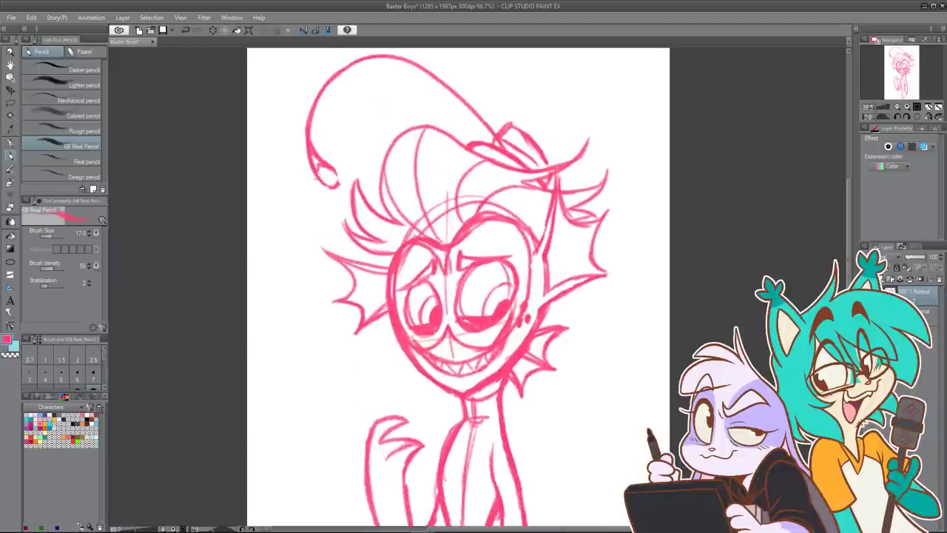
key(ctrl+z)
mouse_move(322, 162)
mouse_down()
mouse_move(339, 178)
mouse_move(332, 188)
mouse_move(316, 174)
mouse_up()
key(ctrl+z)
Step: Erase the lower part of the smaller eye and redraw its rim and the crease beneath it
scroll(330, 137, down, 2)
drag(469, 163, 443, 200)
scroll(460, 182, up, 1)
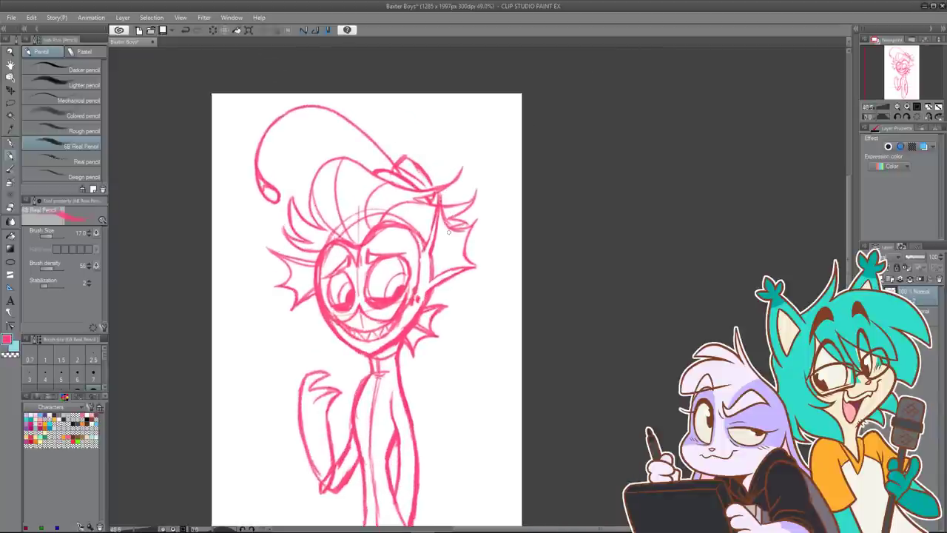
drag(454, 255, 467, 192)
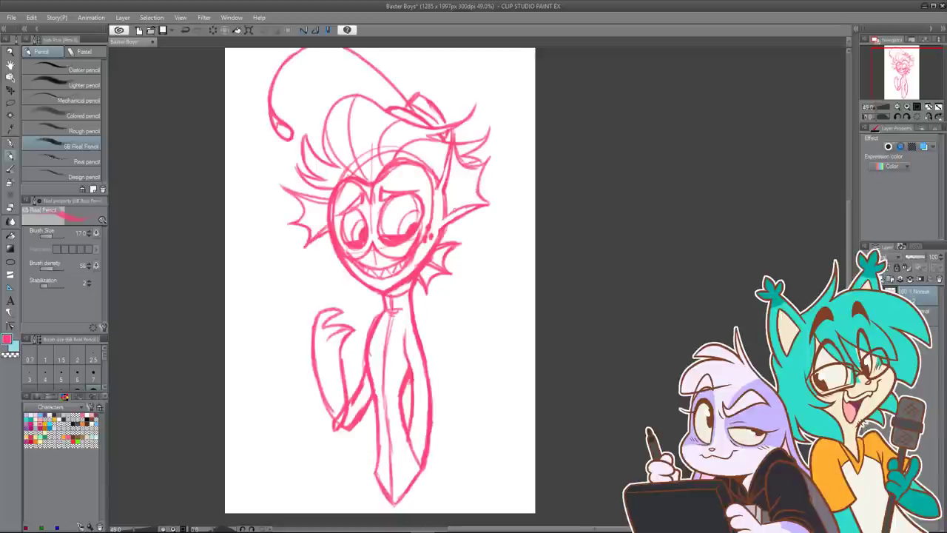
scroll(486, 205, down, 1)
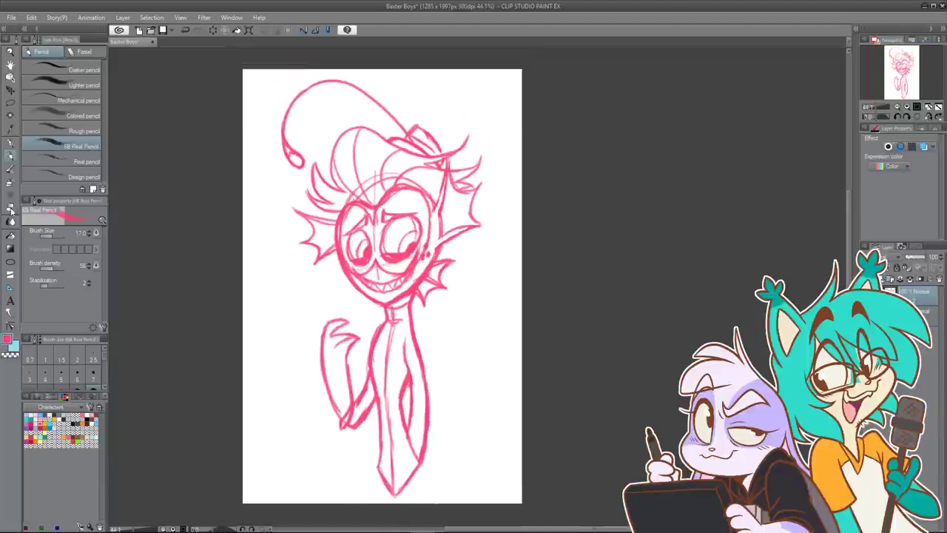
click(10, 208)
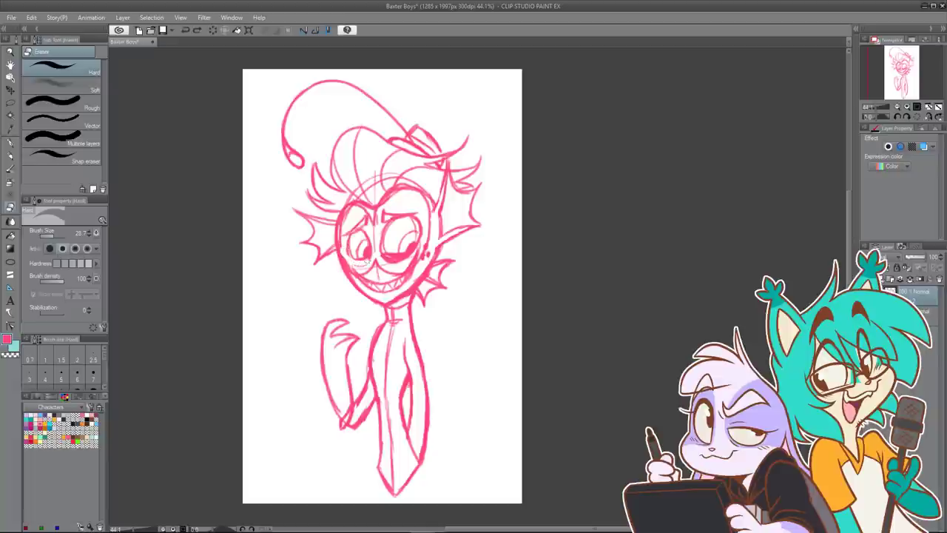
mouse_move(346, 243)
mouse_down()
mouse_move(347, 259)
mouse_move(369, 259)
mouse_up()
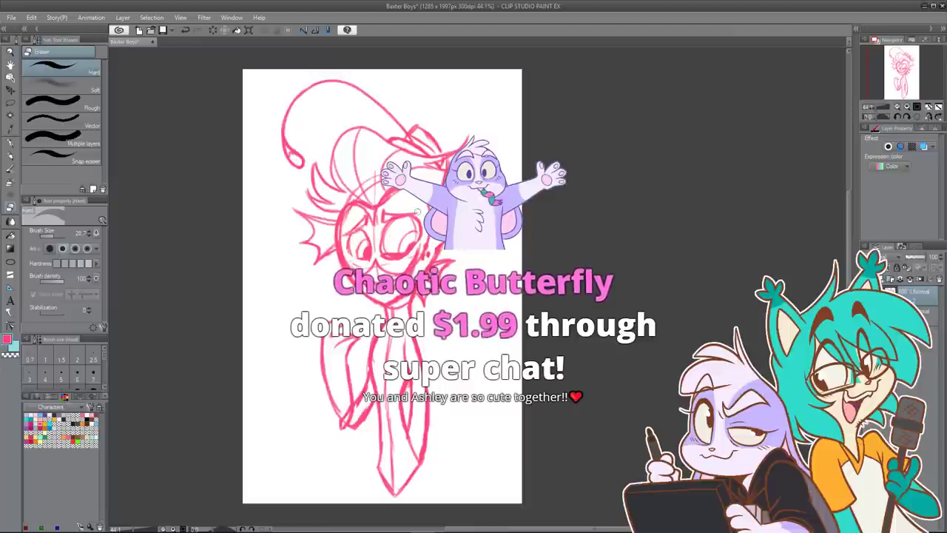
key(p)
scroll(363, 245, up, 3)
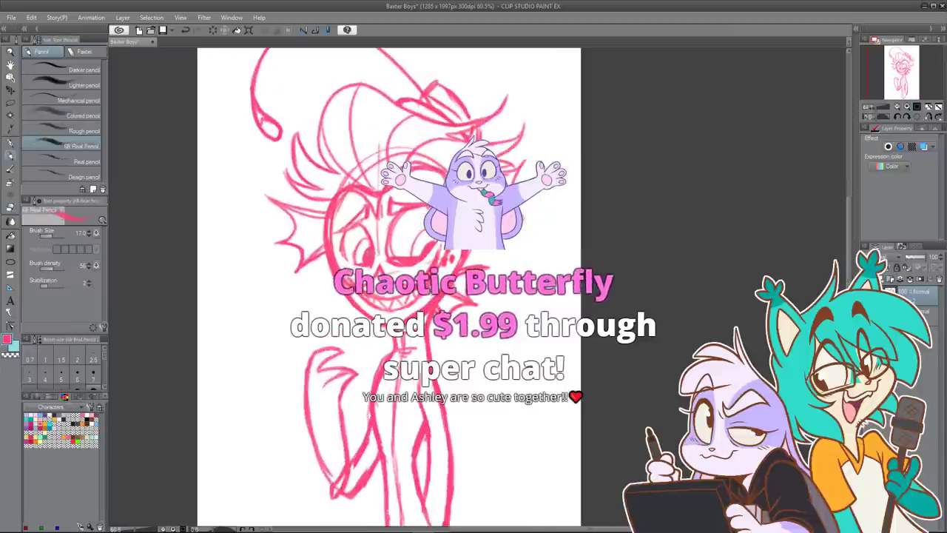
key(ctrl+z)
mouse_move(343, 239)
mouse_down()
mouse_move(362, 268)
mouse_move(375, 269)
mouse_up()
key(ctrl+z)
mouse_move(343, 233)
mouse_down()
mouse_move(349, 262)
mouse_move(373, 269)
mouse_move(362, 264)
mouse_up()
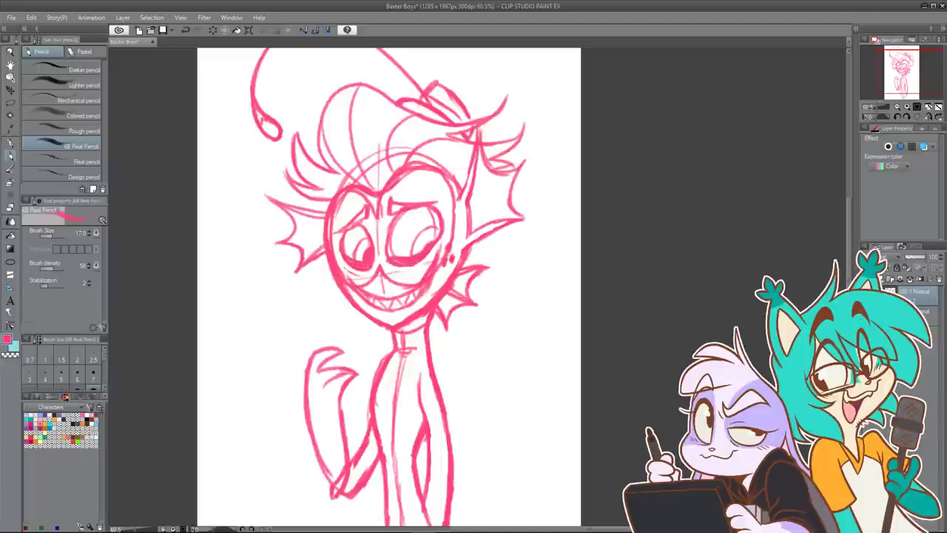
Step: Darken the lower lid and pupil of the larger eye and add a cheek crease under the smaller eye
mouse_move(414, 265)
mouse_down()
mouse_move(436, 235)
mouse_move(428, 256)
mouse_up()
drag(417, 223, 409, 238)
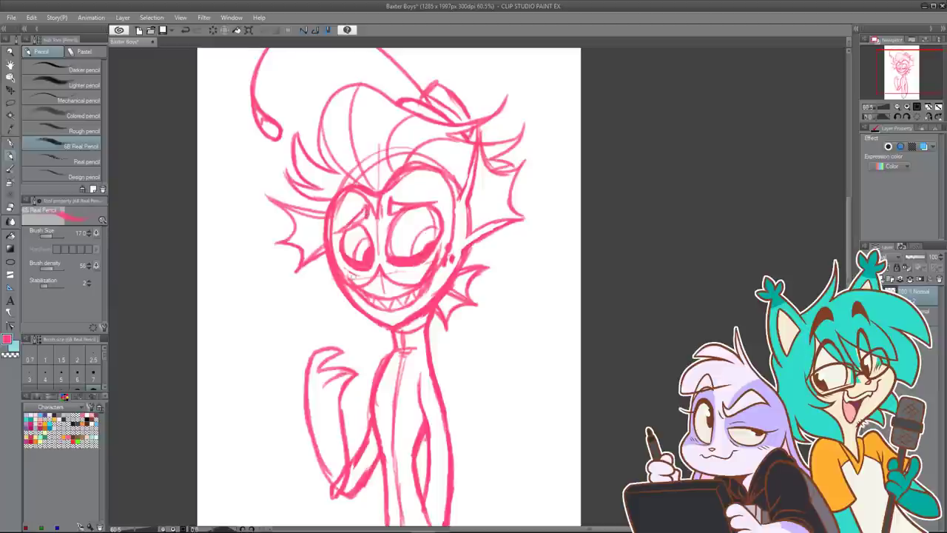
drag(356, 270, 374, 284)
Step: Erase excess pencil around the lower edge of the smaller eye
scroll(451, 214, down, 1)
scroll(425, 171, down, 3)
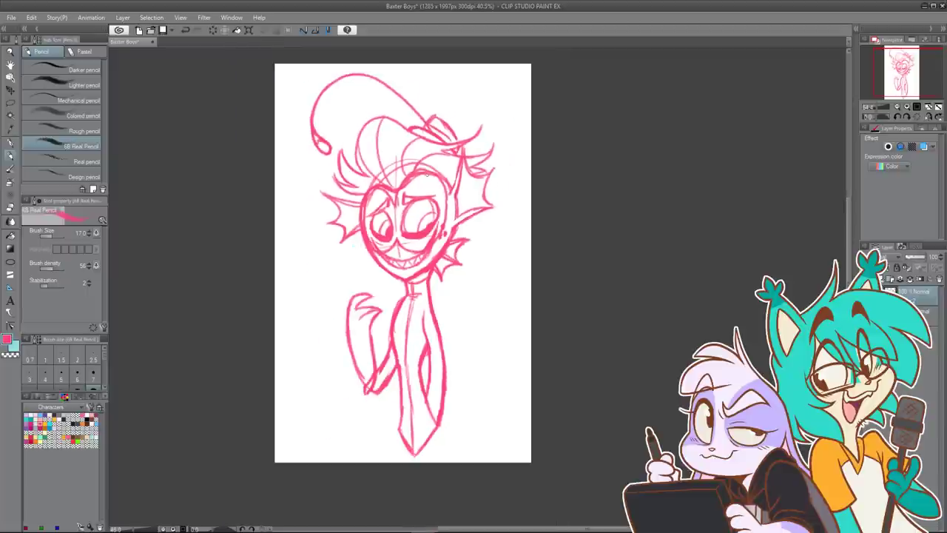
drag(474, 220, 466, 232)
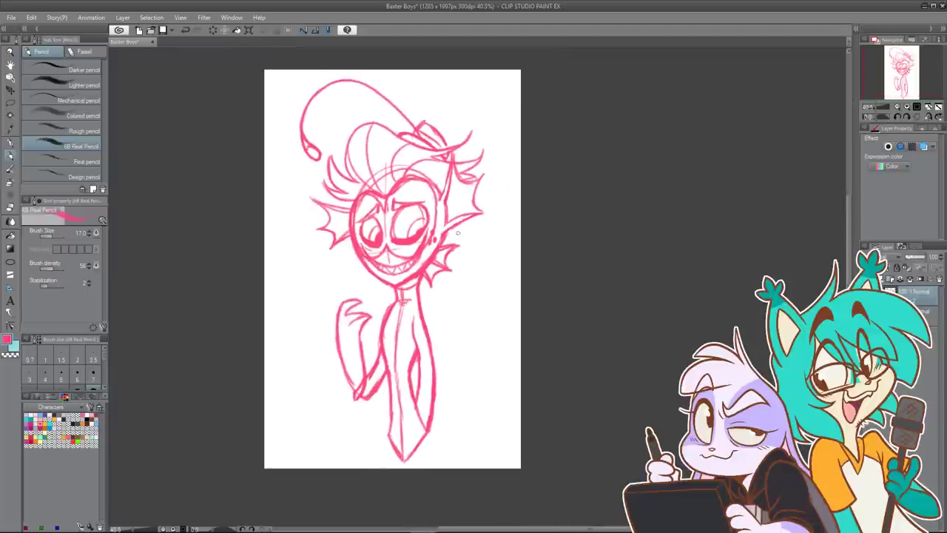
key(e)
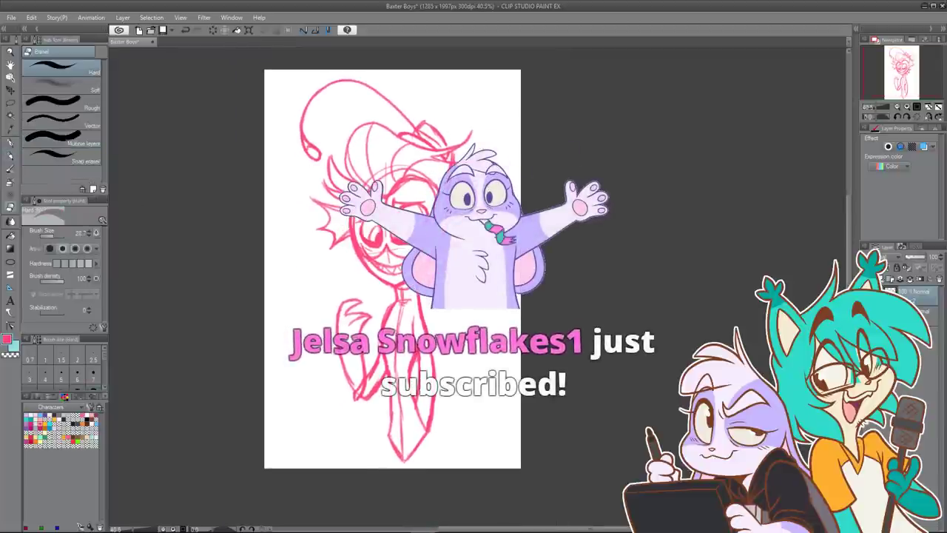
scroll(428, 191, up, 1)
scroll(393, 150, up, 2)
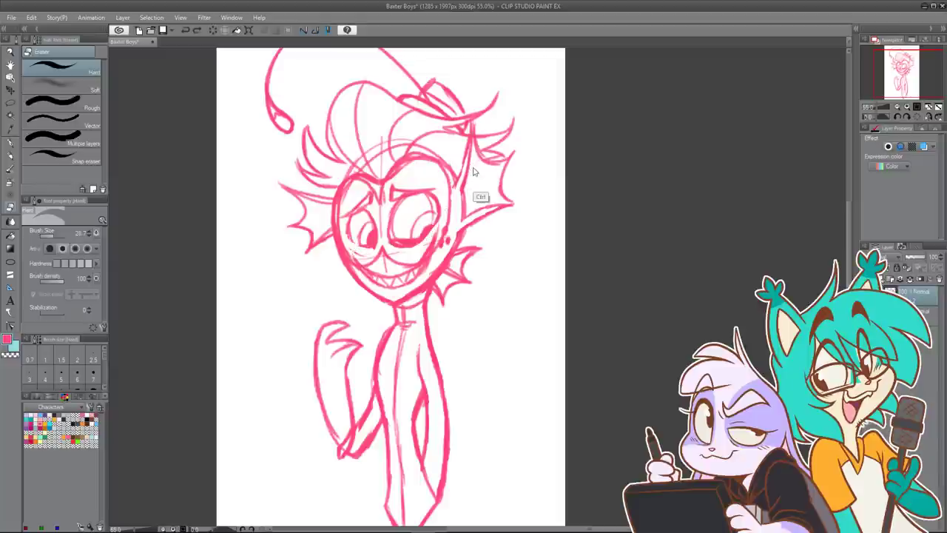
key(ctrl)
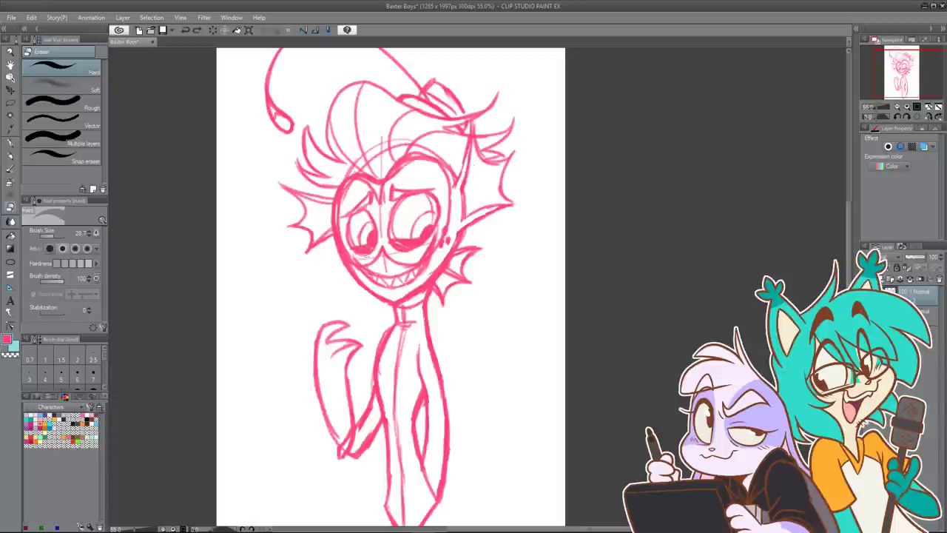
mouse_move(374, 253)
mouse_down()
mouse_move(345, 236)
mouse_move(355, 254)
mouse_move(369, 254)
mouse_up()
key(ctrl+z)
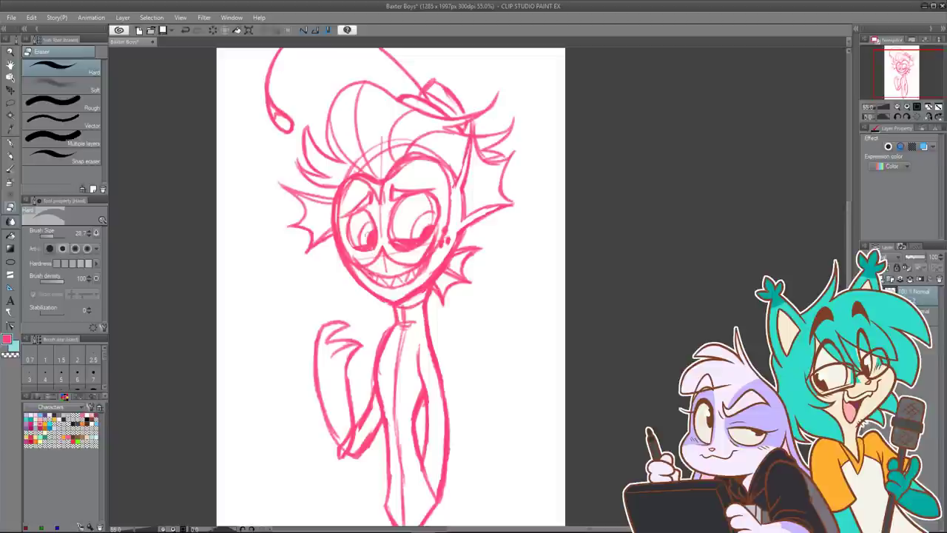
Step: Redraw the smaller eye's lower lid and strengthen the upper contour of the larger eye
click(11, 155)
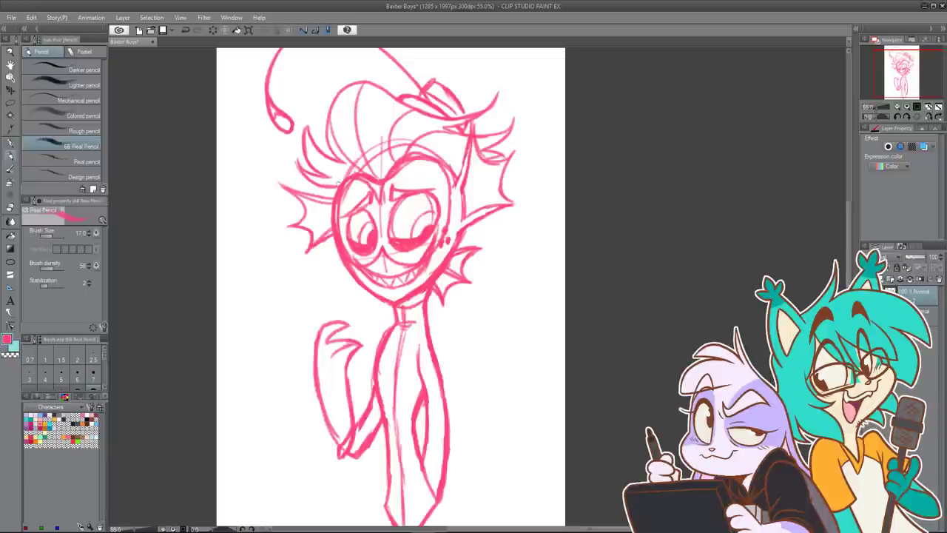
key(ctrl+z)
mouse_move(400, 205)
mouse_down()
mouse_move(389, 236)
mouse_move(426, 195)
mouse_up()
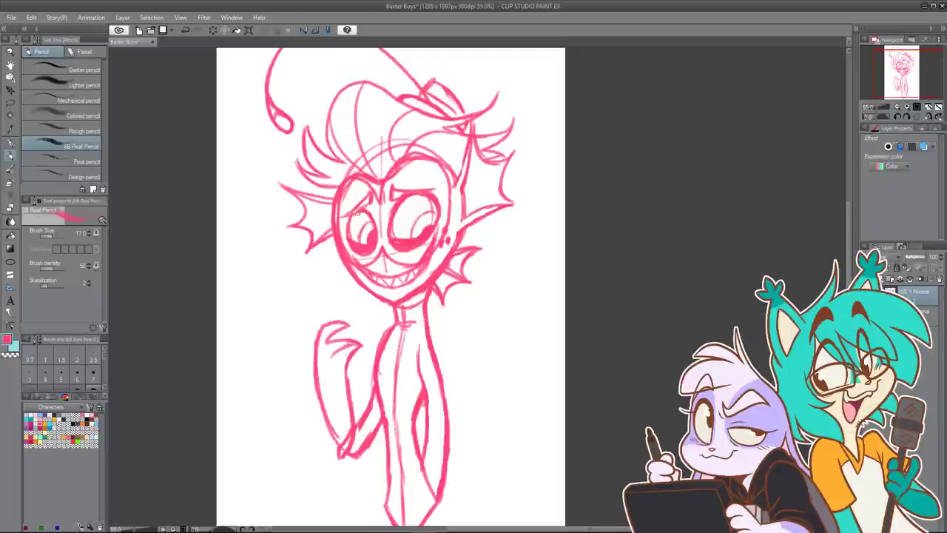
Step: Darken the brow lines above both eyes and erase the pupils inside them
mouse_move(358, 213)
mouse_down()
mouse_move(351, 228)
mouse_move(367, 200)
mouse_move(447, 186)
mouse_up()
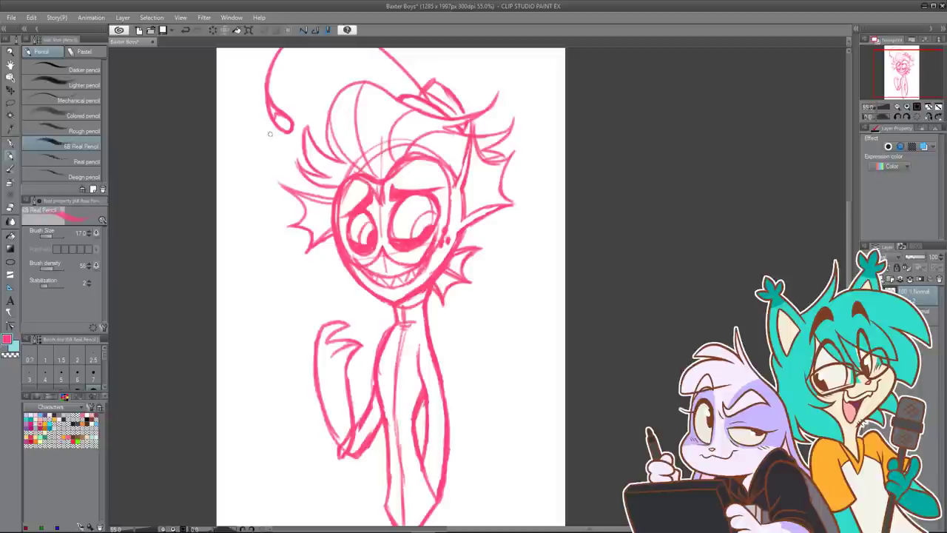
key(e)
mouse_move(363, 238)
mouse_down()
mouse_move(370, 235)
mouse_move(361, 227)
mouse_move(426, 226)
mouse_move(427, 213)
mouse_up()
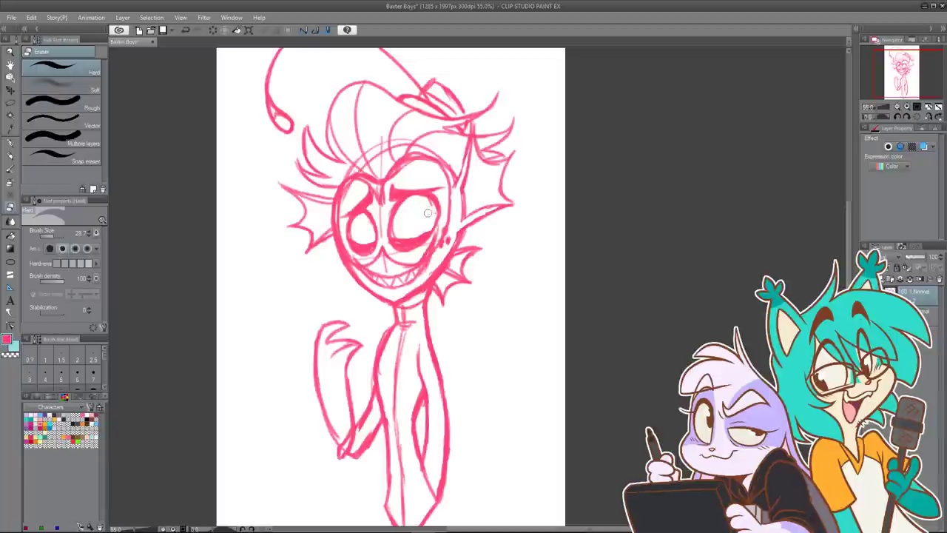
Step: Redraw the pupils of both eyes with the 6B Real Pencil, looking toward the same side
click(10, 169)
key(p)
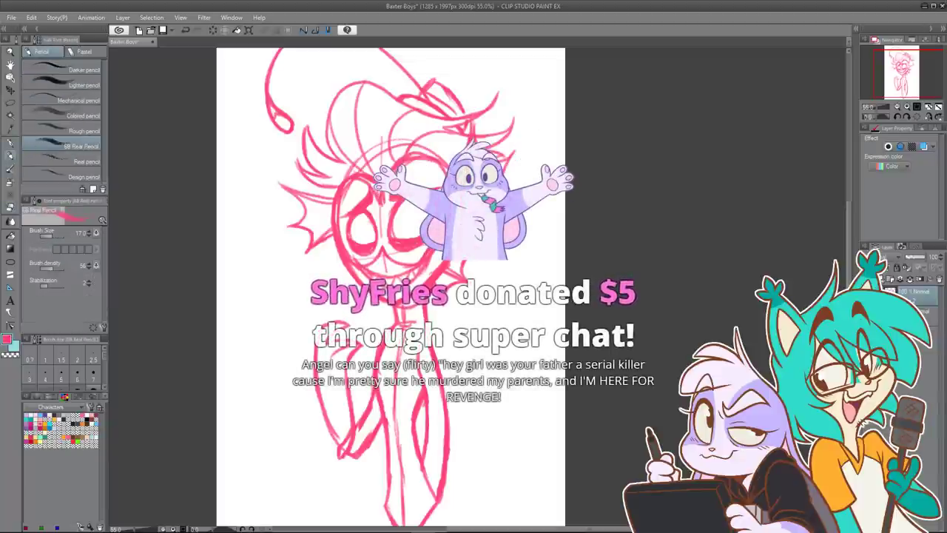
drag(359, 219, 370, 226)
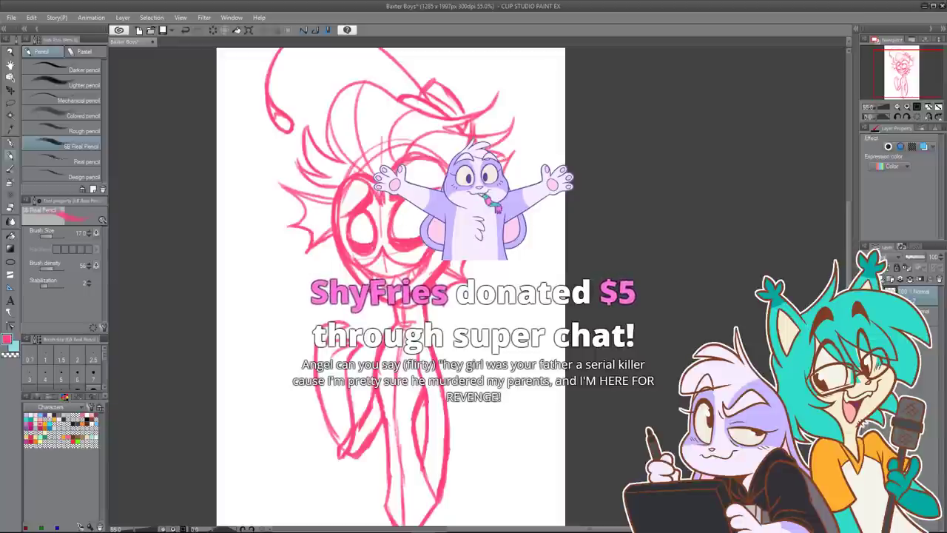
key(ctrl+z)
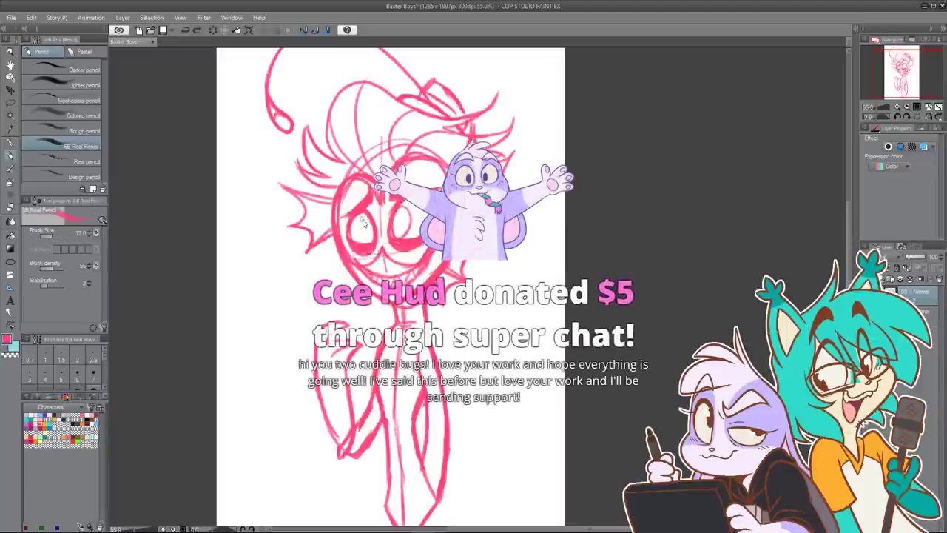
key(ctrl+z)
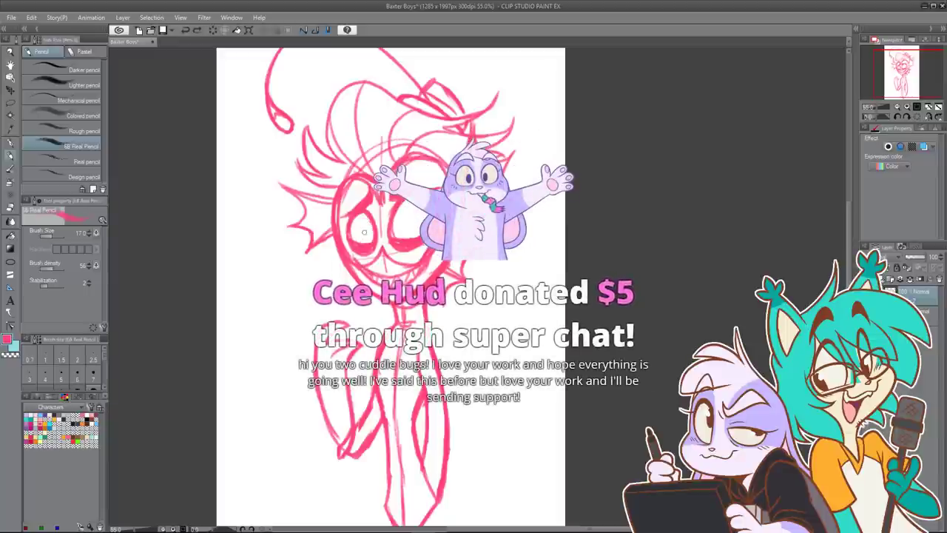
drag(370, 225, 363, 235)
mouse_move(422, 213)
mouse_down()
mouse_move(410, 233)
mouse_move(372, 230)
mouse_up()
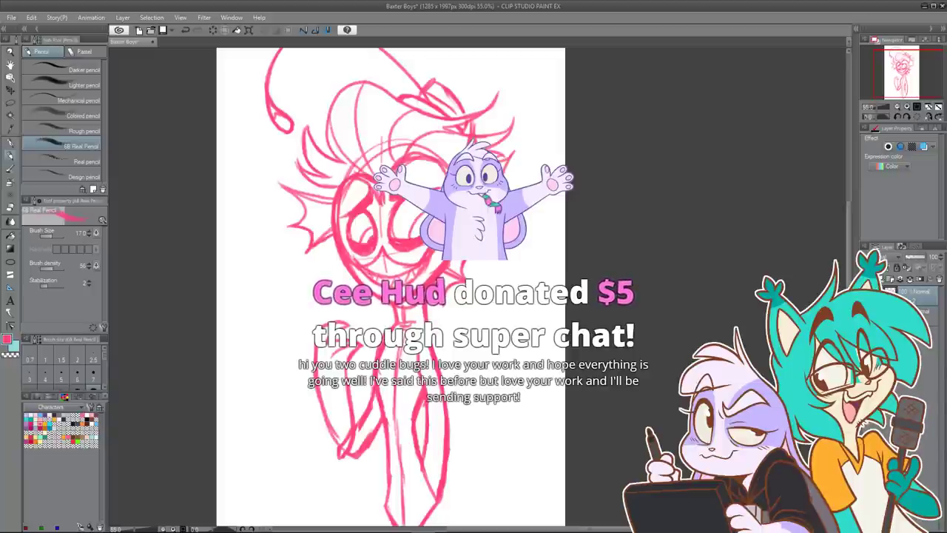
scroll(457, 216, down, 3)
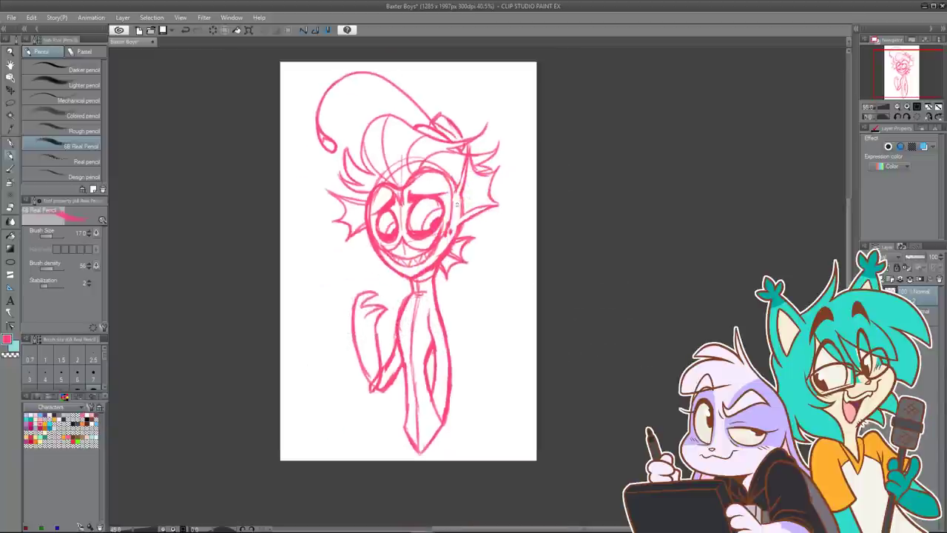
Step: Lower the pink sketch layer's opacity to about 28% and add a new layer for the line art
drag(555, 262, 547, 272)
scroll(546, 272, up, 1)
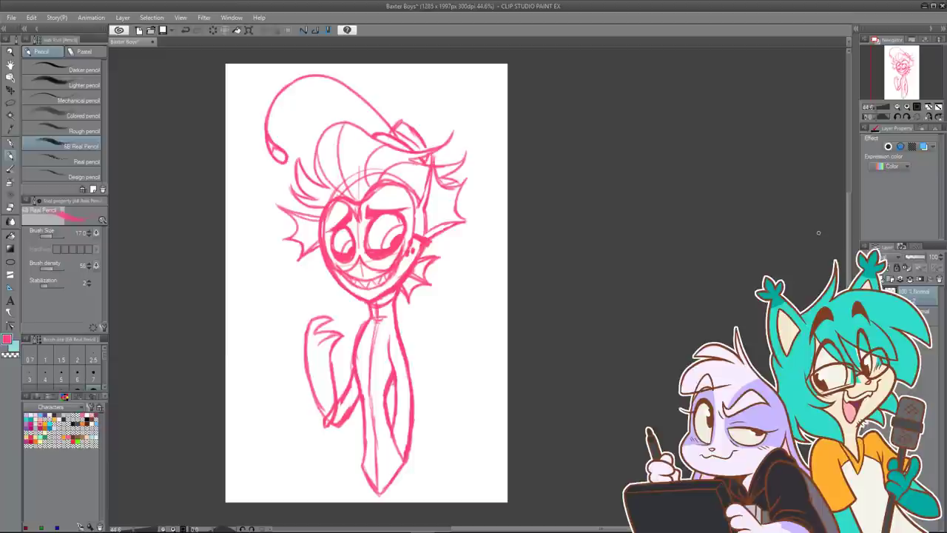
drag(916, 258, 911, 257)
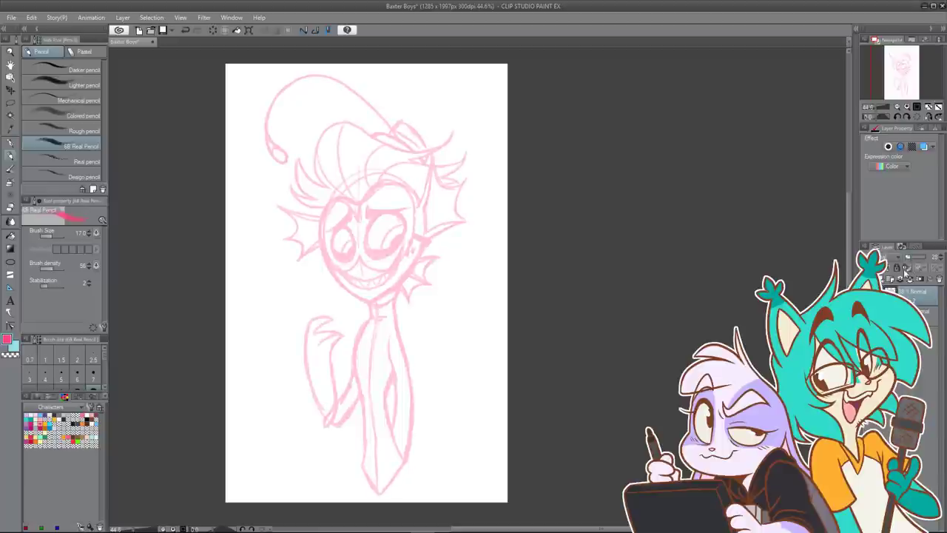
click(892, 278)
Step: Set up the Inker - The Natural pen with brush size 13 and black as the drawing color
key(p)
drag(57, 236, 51, 236)
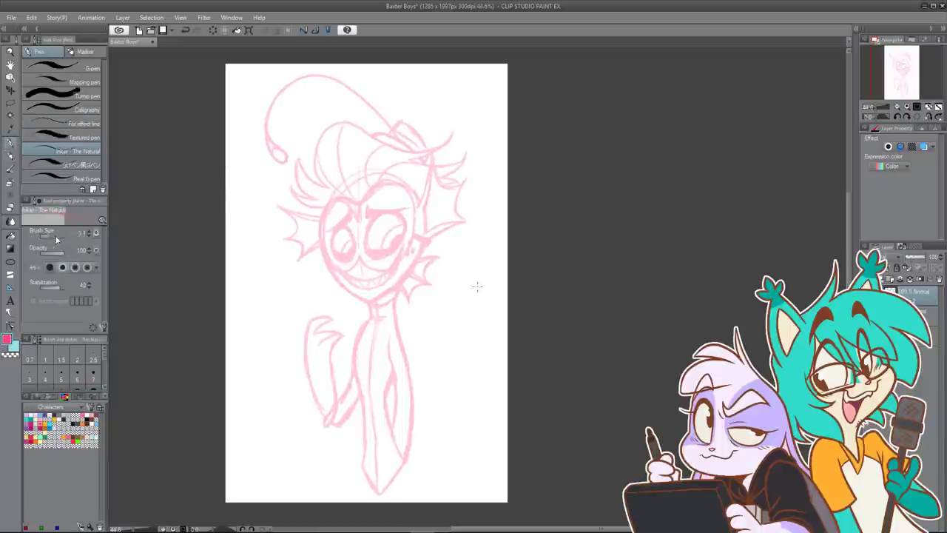
click(89, 231)
click(89, 231)
click(88, 231)
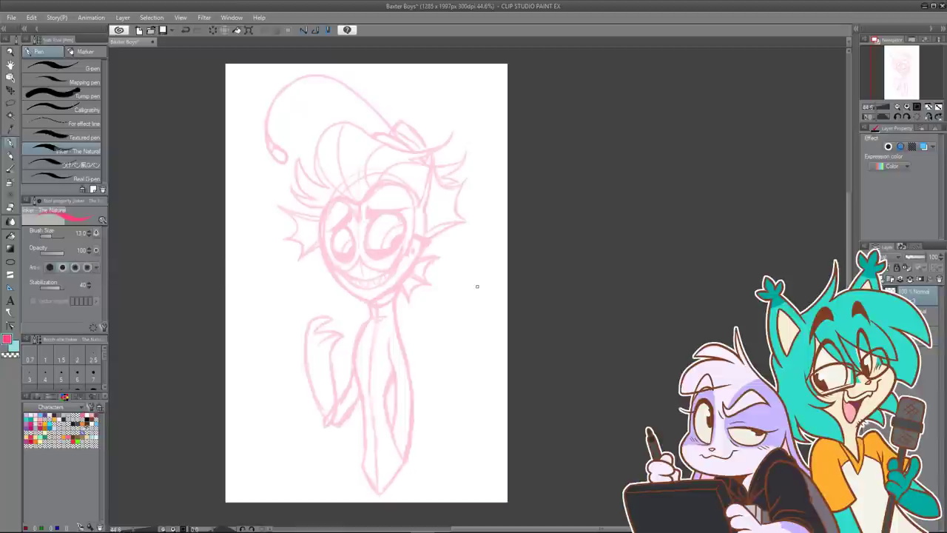
click(86, 419)
drag(344, 287, 377, 249)
key(ctrl+z)
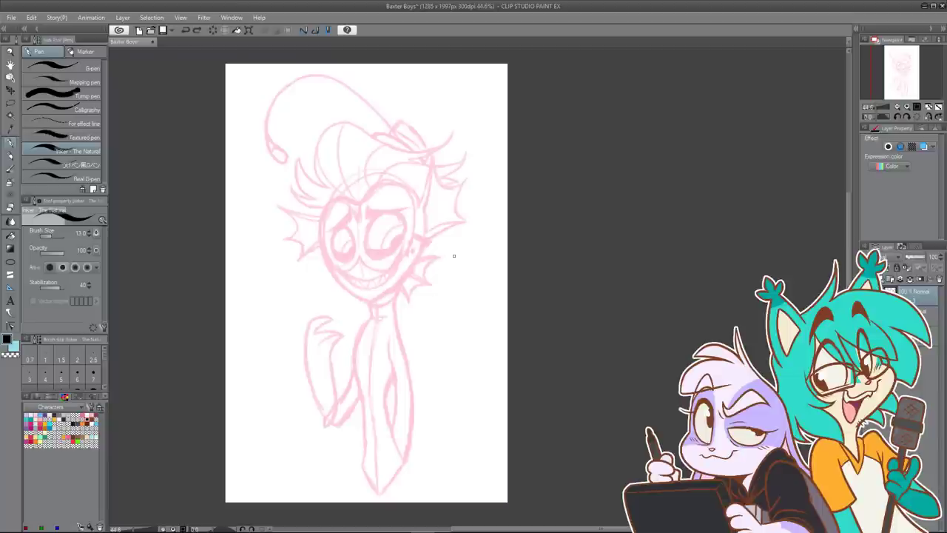
drag(370, 134, 345, 161)
scroll(298, 181, up, 4)
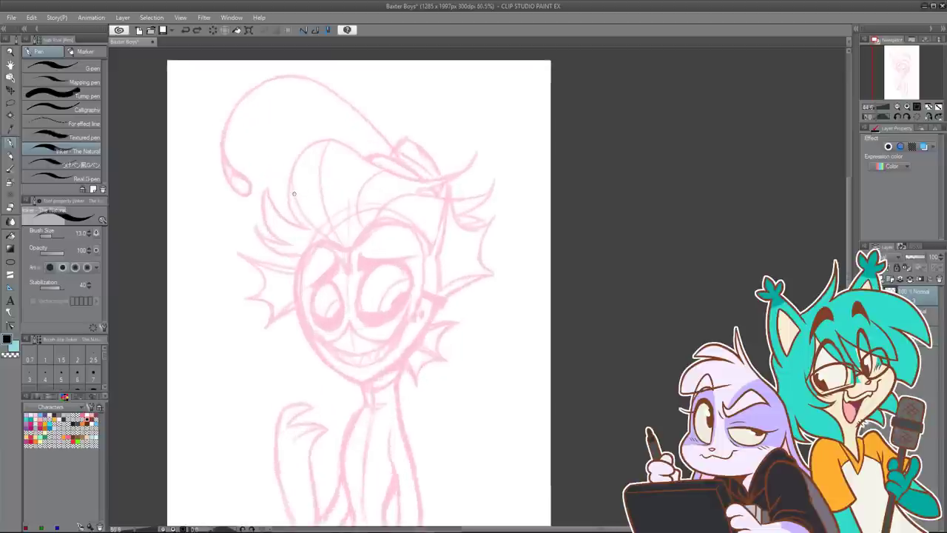
mouse_move(310, 232)
mouse_down()
mouse_move(291, 208)
mouse_move(303, 145)
mouse_up()
key(ctrl+z)
key(ctrl+z)
mouse_move(310, 230)
mouse_down()
mouse_move(289, 202)
mouse_move(288, 175)
mouse_move(302, 142)
mouse_move(319, 132)
mouse_move(444, 178)
mouse_up()
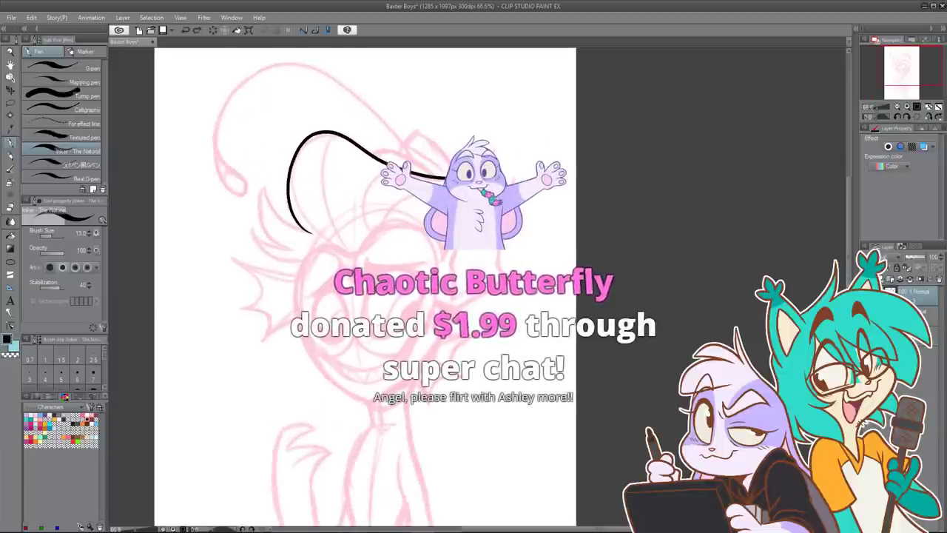
drag(455, 119, 368, 142)
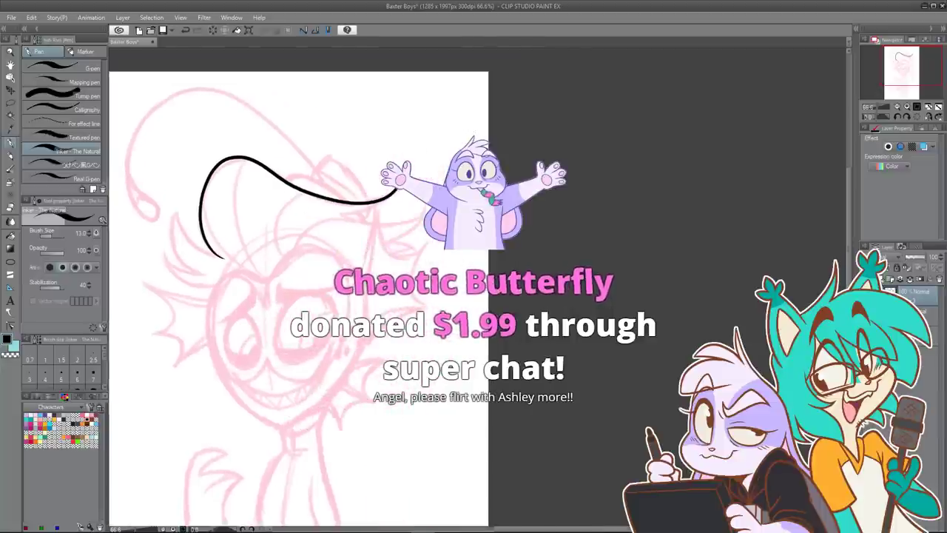
key(ctrl+z)
drag(222, 259, 202, 211)
key(ctrl+z)
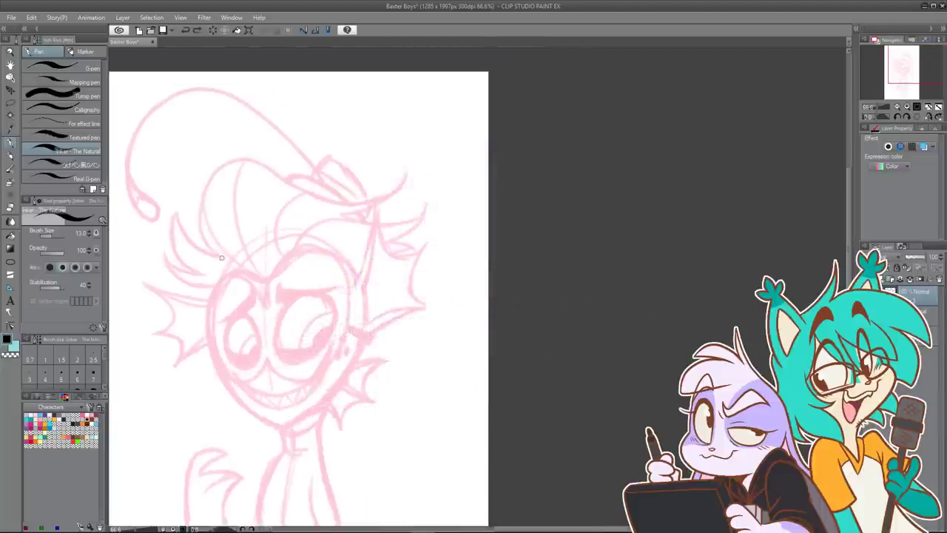
Step: Ink the hair's upper contour as one sweeping curve from the forehead over the crest to the rear upturned tip
mouse_move(223, 258)
mouse_down()
mouse_move(200, 218)
mouse_move(222, 161)
mouse_move(342, 200)
mouse_move(408, 163)
mouse_up()
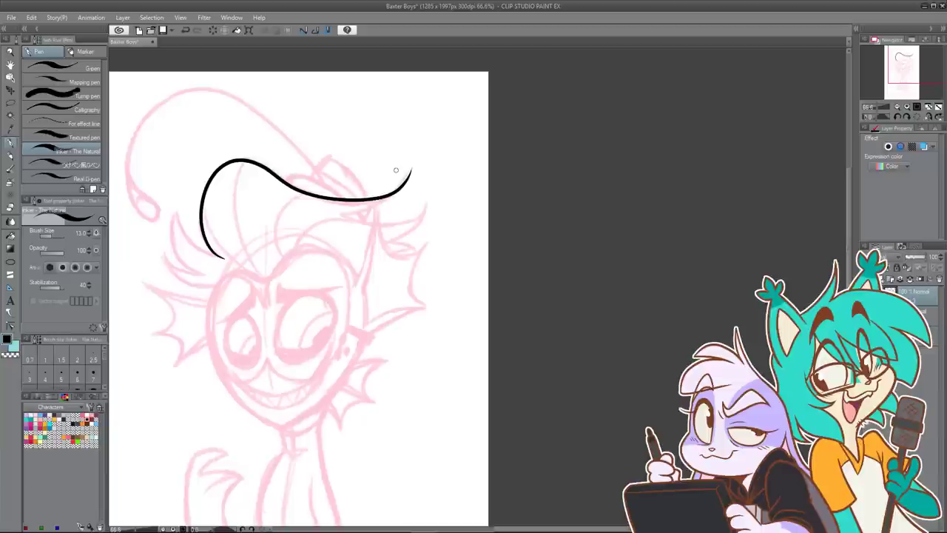
key(ctrl+z)
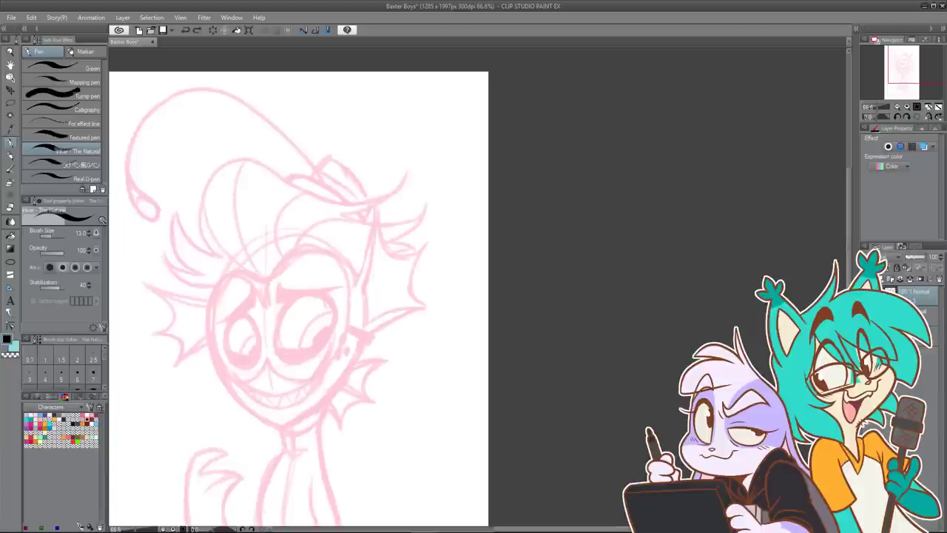
mouse_move(222, 257)
mouse_down()
mouse_move(204, 231)
mouse_move(202, 185)
mouse_up()
key(ctrl+z)
mouse_move(223, 258)
mouse_down()
mouse_move(200, 207)
mouse_move(223, 165)
mouse_move(260, 162)
mouse_move(309, 191)
mouse_move(368, 200)
mouse_move(393, 191)
mouse_move(409, 169)
mouse_up()
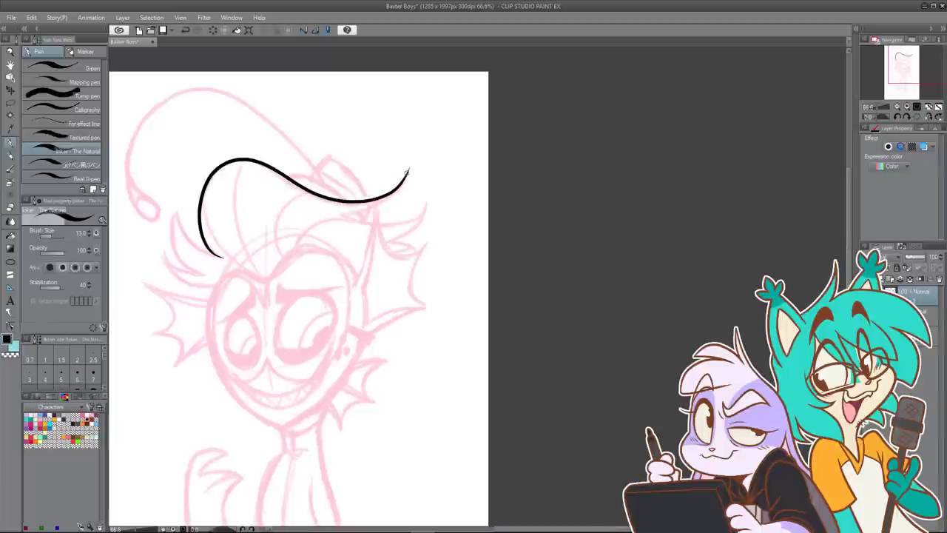
Step: Ink the two pointed tufts curling out beside the forehead below the start of the hair sweep
scroll(351, 244, up, 2)
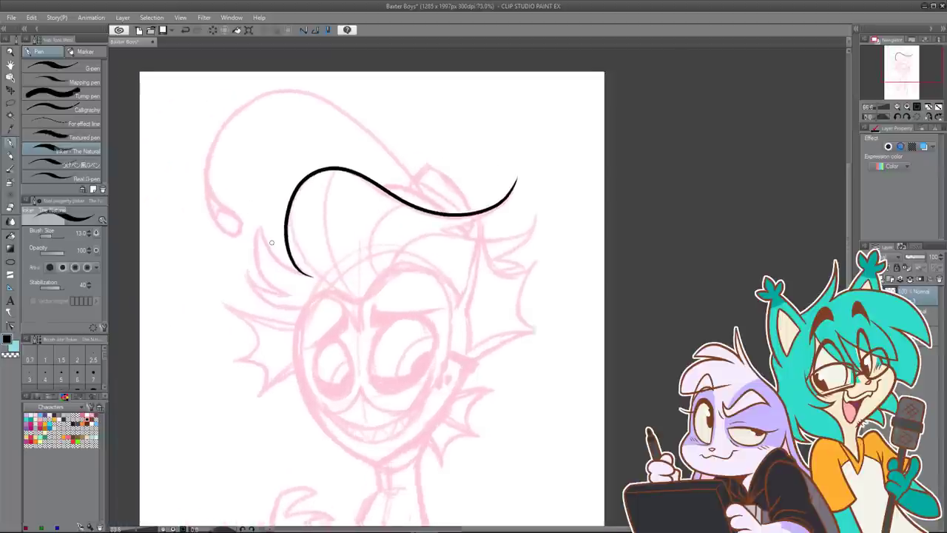
mouse_move(256, 222)
mouse_down()
mouse_move(288, 276)
mouse_move(333, 288)
mouse_up()
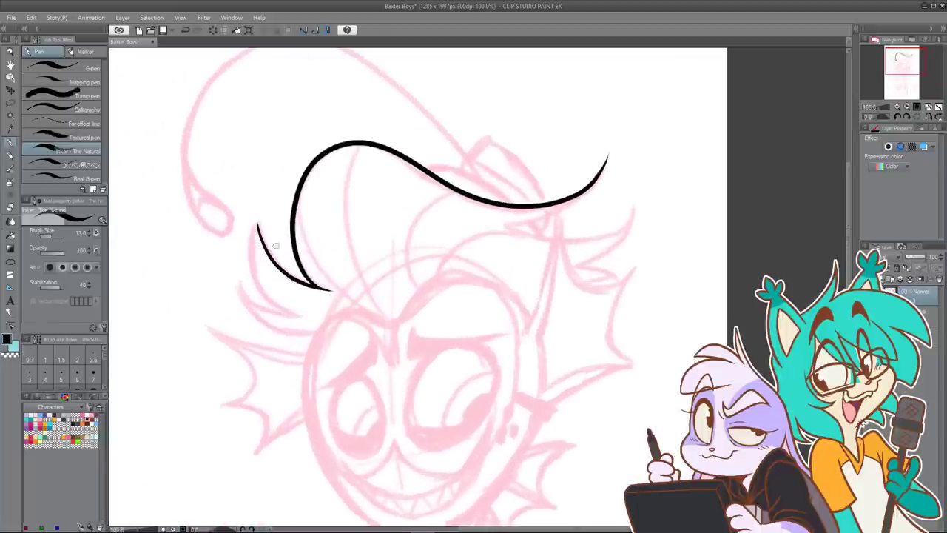
key(ctrl+z)
mouse_move(258, 216)
mouse_down()
mouse_move(276, 263)
mouse_move(308, 284)
mouse_up()
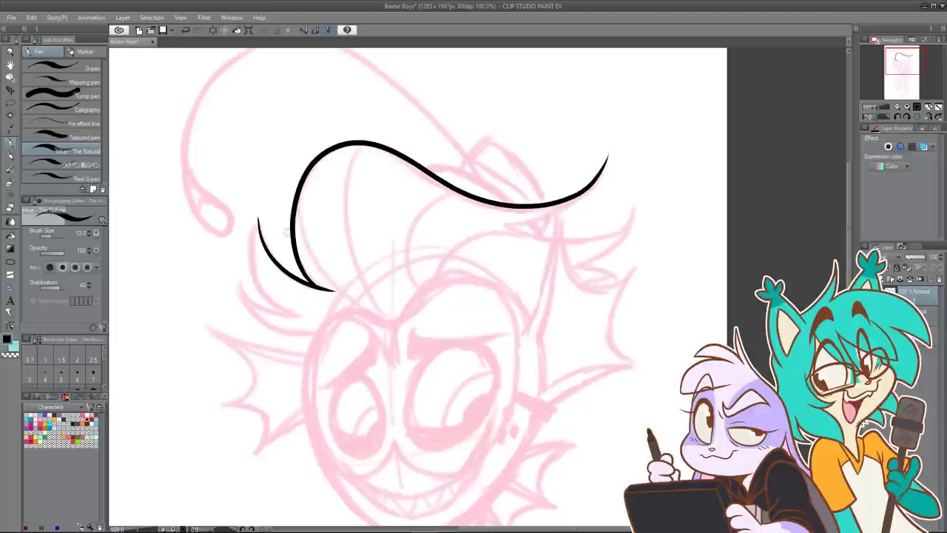
key(ctrl+z)
mouse_move(258, 216)
mouse_down()
mouse_move(268, 253)
mouse_move(330, 290)
mouse_up()
mouse_move(257, 216)
mouse_down()
mouse_move(252, 270)
mouse_move(274, 302)
mouse_up()
key(ctrl+z)
key(ctrl+z)
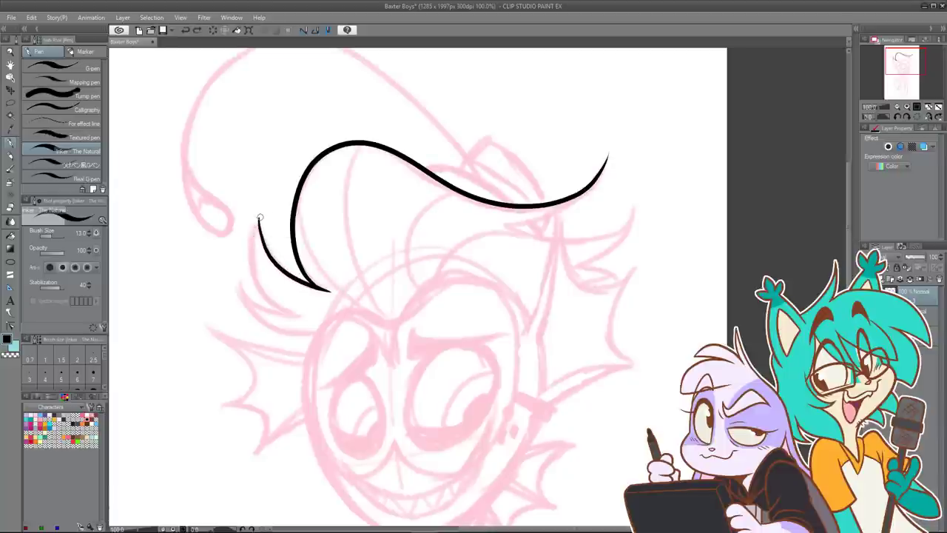
mouse_move(258, 219)
mouse_down()
mouse_move(248, 257)
mouse_move(311, 315)
mouse_move(237, 282)
mouse_move(247, 307)
mouse_move(294, 338)
mouse_move(319, 330)
mouse_up()
Step: Ink the large oval contour around the larger eye, leaving it open toward the nose bridge
scroll(275, 222, down, 3)
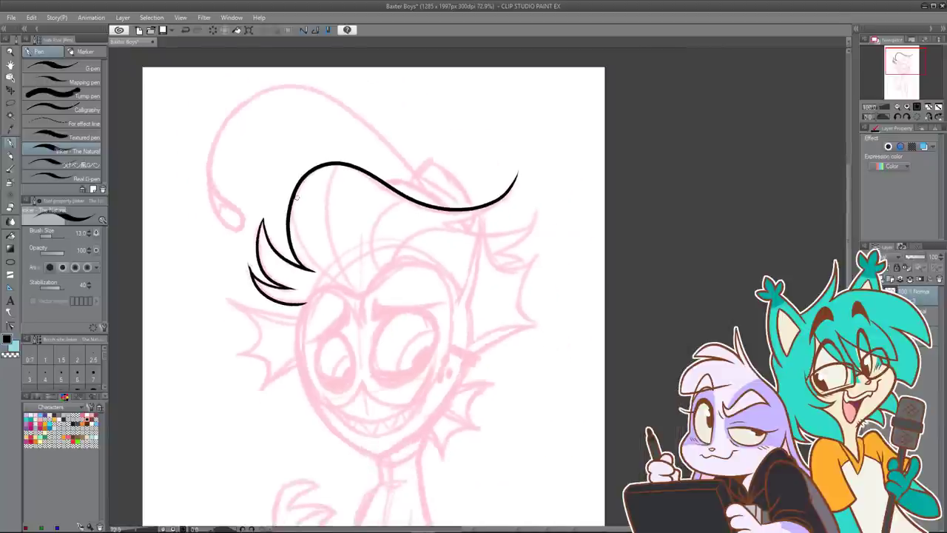
drag(361, 222, 344, 163)
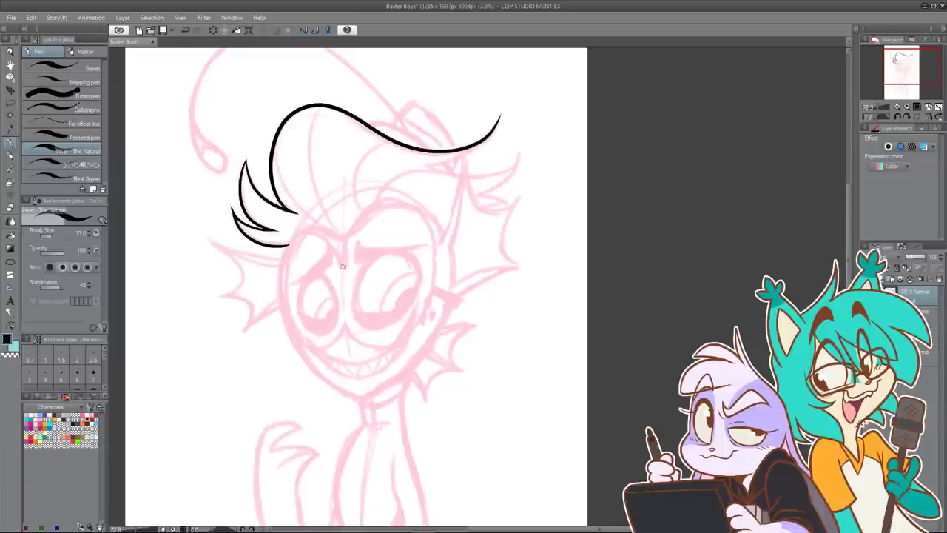
key(ctrl+z)
mouse_move(342, 267)
mouse_down()
mouse_move(366, 214)
mouse_move(411, 207)
mouse_move(432, 252)
mouse_move(424, 304)
mouse_up()
key(ctrl+z)
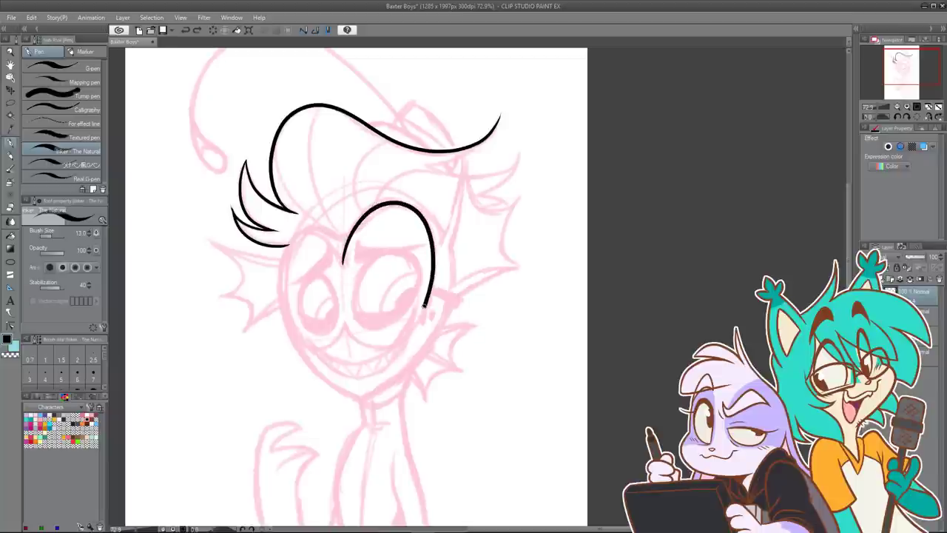
key(ctrl+z)
mouse_move(342, 264)
mouse_down()
mouse_move(373, 206)
mouse_move(397, 202)
mouse_move(422, 217)
mouse_move(436, 272)
mouse_move(420, 324)
mouse_move(402, 341)
mouse_move(384, 347)
mouse_move(359, 348)
mouse_up()
key(ctrl+z)
mouse_move(342, 265)
mouse_down()
mouse_move(356, 219)
mouse_move(387, 205)
mouse_move(412, 210)
mouse_move(432, 240)
mouse_move(437, 275)
mouse_move(428, 312)
mouse_move(399, 346)
mouse_move(367, 346)
mouse_move(343, 324)
mouse_up()
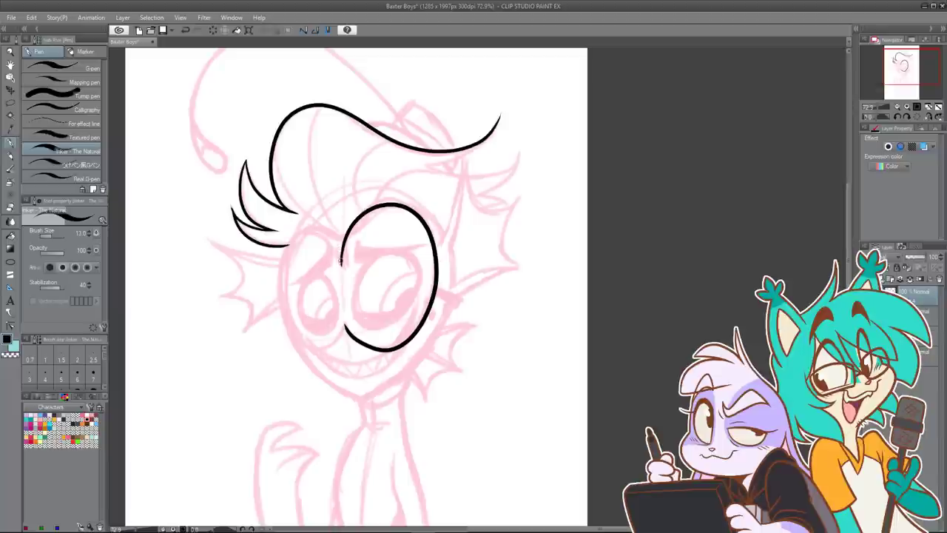
Step: Ink the contour around the smaller eye, joining it to the larger oval above and below the nose bridge
drag(339, 262, 320, 234)
key(ctrl+z)
mouse_move(340, 265)
mouse_down()
mouse_move(322, 237)
mouse_move(302, 231)
mouse_move(283, 256)
mouse_move(279, 299)
mouse_move(299, 340)
mouse_move(329, 352)
mouse_move(344, 317)
mouse_up()
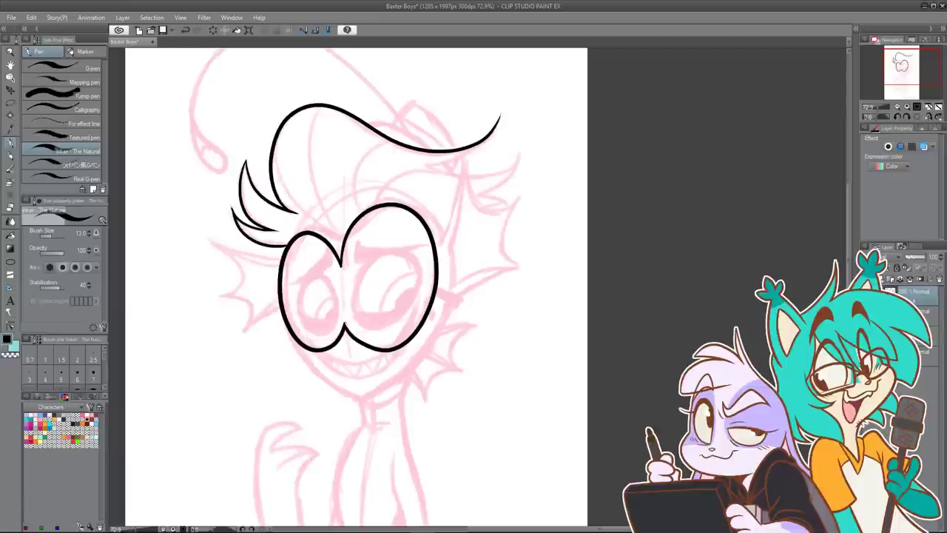
Step: Switch to the other line layer and trim the tip of the lower side tuft with the Hard eraser
click(920, 316)
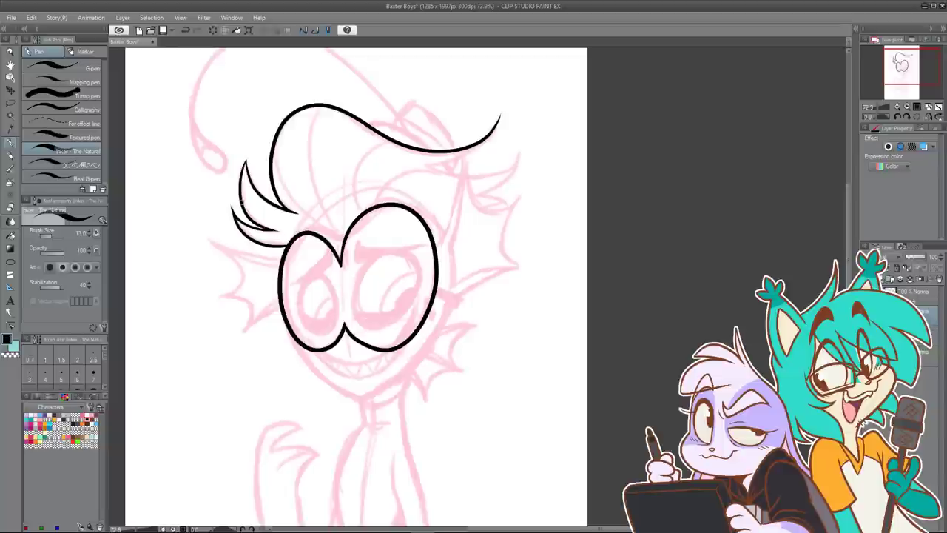
key(e)
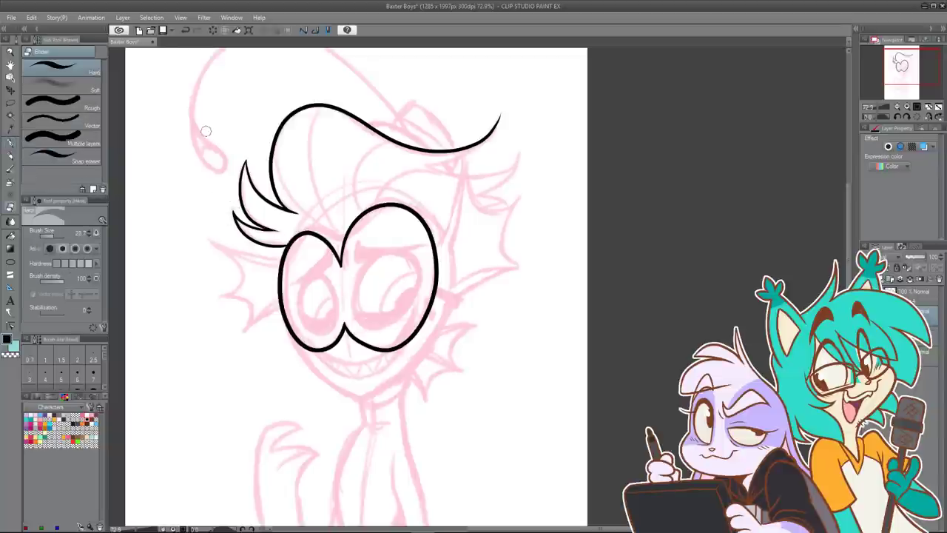
click(11, 144)
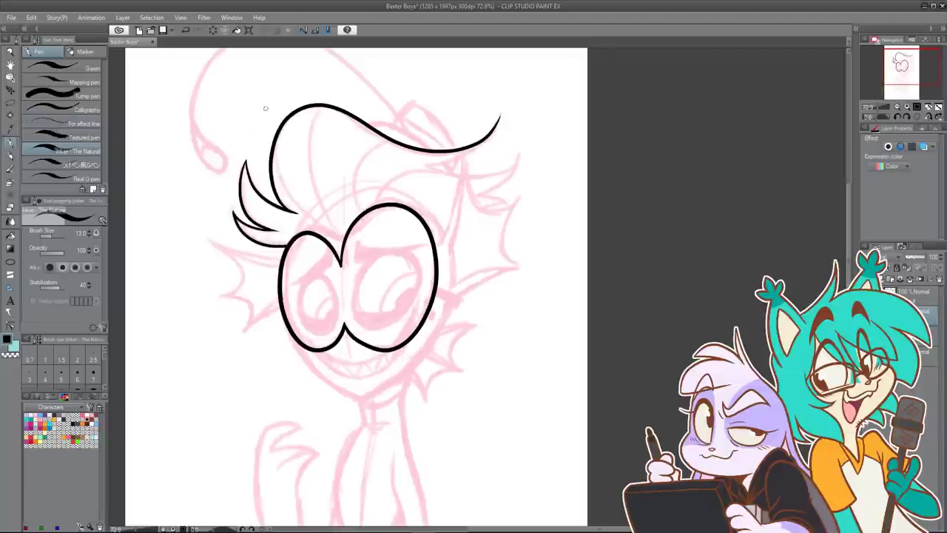
Step: Try to ink the underside of the hair sweep's pointed tip with a line curving back toward the head
scroll(502, 120, up, 3)
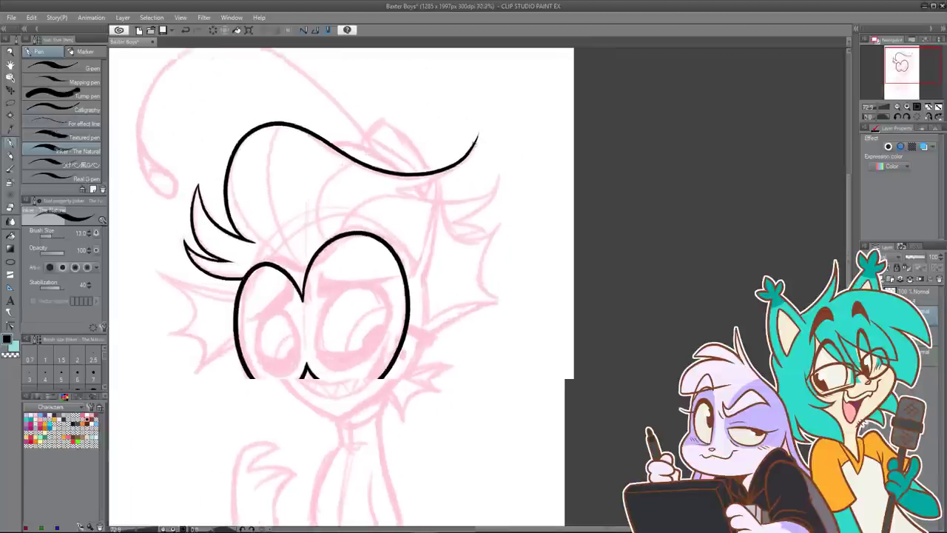
key(ctrl+z)
mouse_move(476, 142)
mouse_down()
mouse_move(398, 197)
mouse_move(356, 197)
mouse_up()
key(ctrl+z)
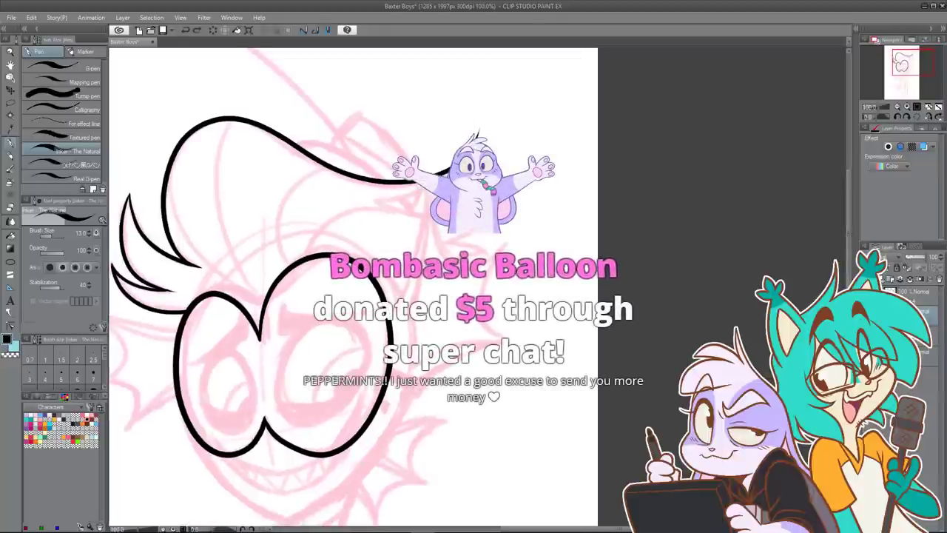
drag(477, 139, 368, 199)
key(ctrl+z)
drag(476, 139, 412, 194)
key(ctrl+z)
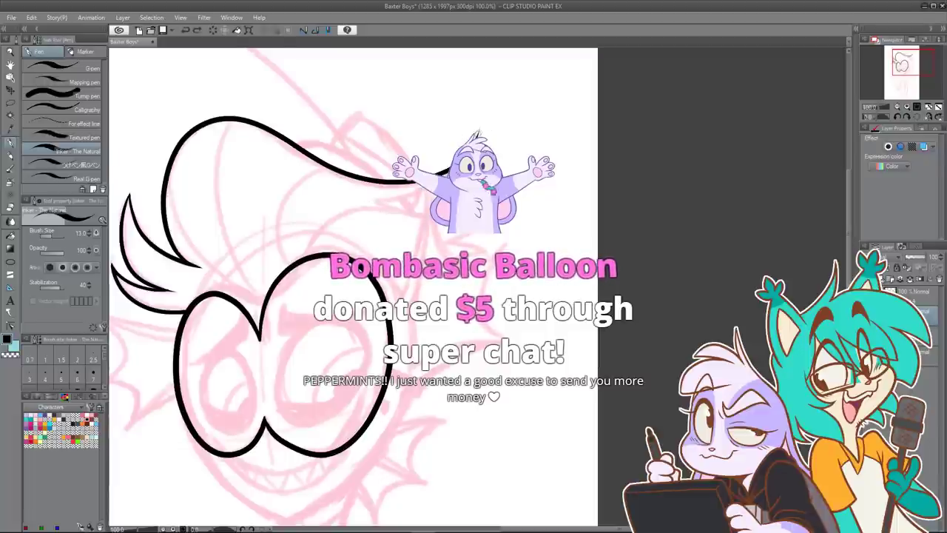
mouse_move(449, 174)
mouse_down()
mouse_move(416, 190)
mouse_move(368, 198)
mouse_up()
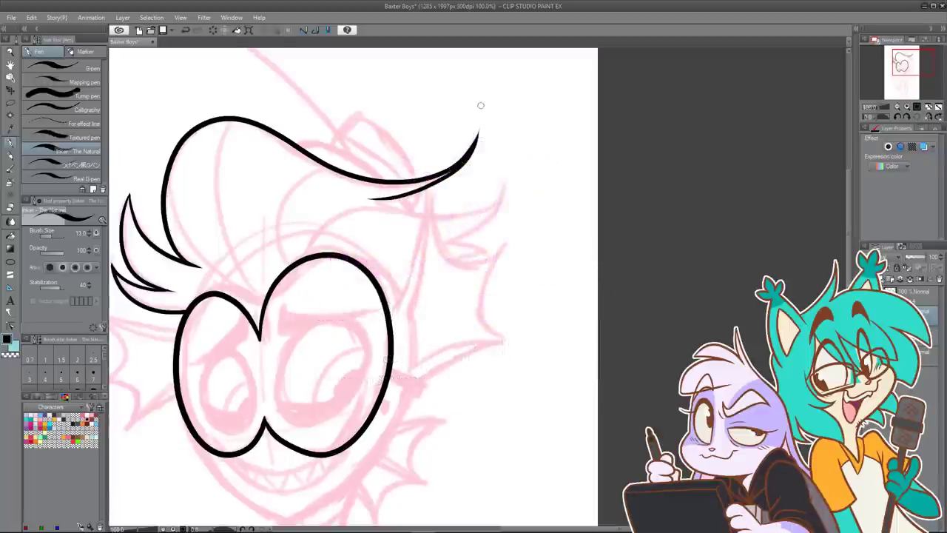
scroll(464, 127, down, 1)
scroll(472, 136, up, 1)
key(ctrl+z)
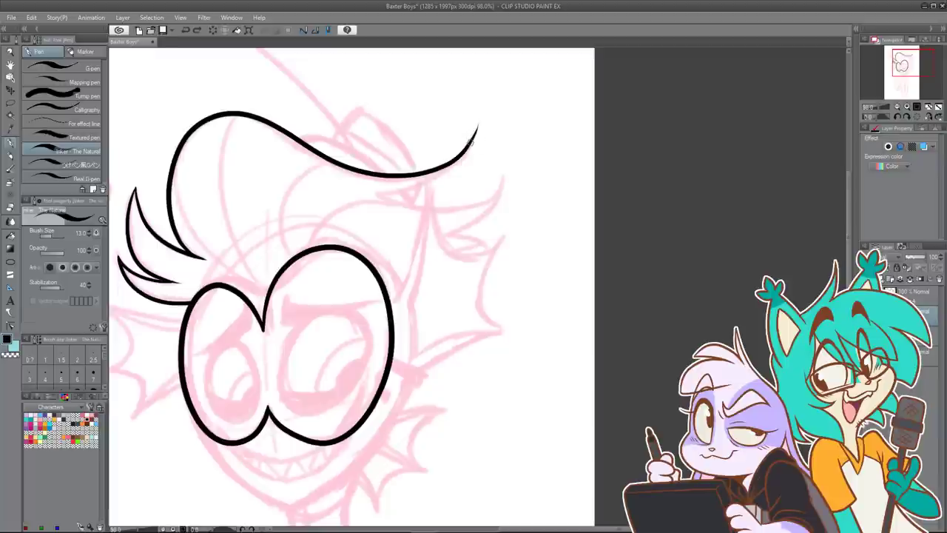
mouse_move(465, 152)
mouse_down()
mouse_move(395, 192)
mouse_move(365, 189)
mouse_up()
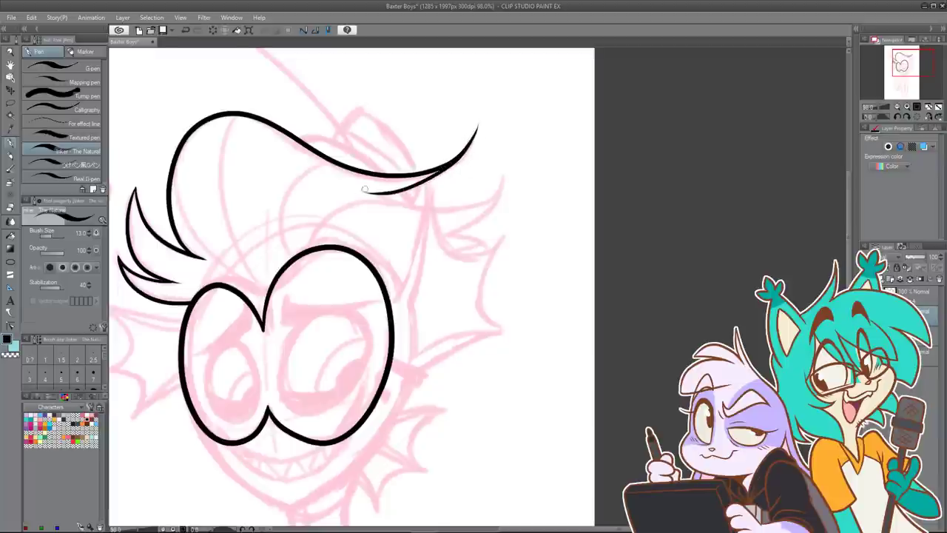
key(ctrl+z)
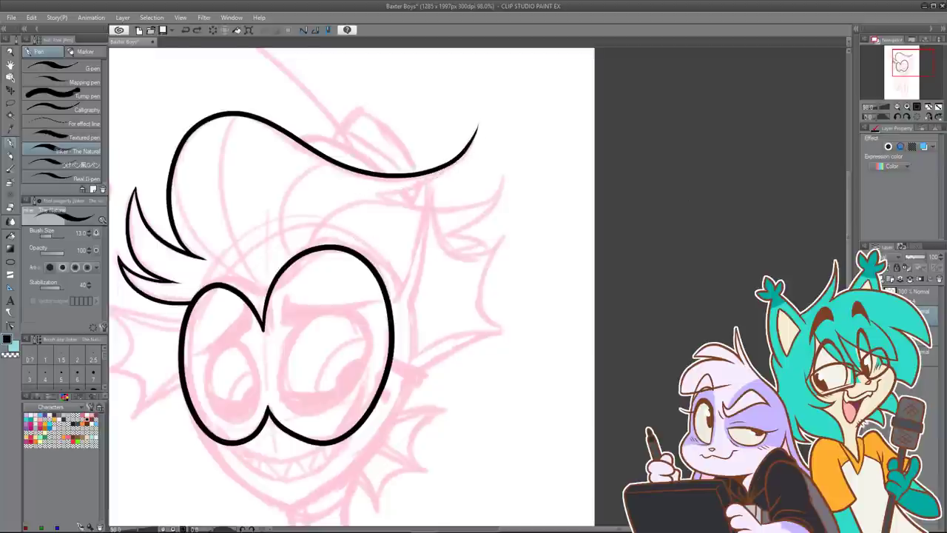
key(ctrl+z)
key(ctrl+y)
Step: On the upper line layer, ink a short solid black glasses arm beside the larger eye and square its end with the Hard eraser
click(915, 295)
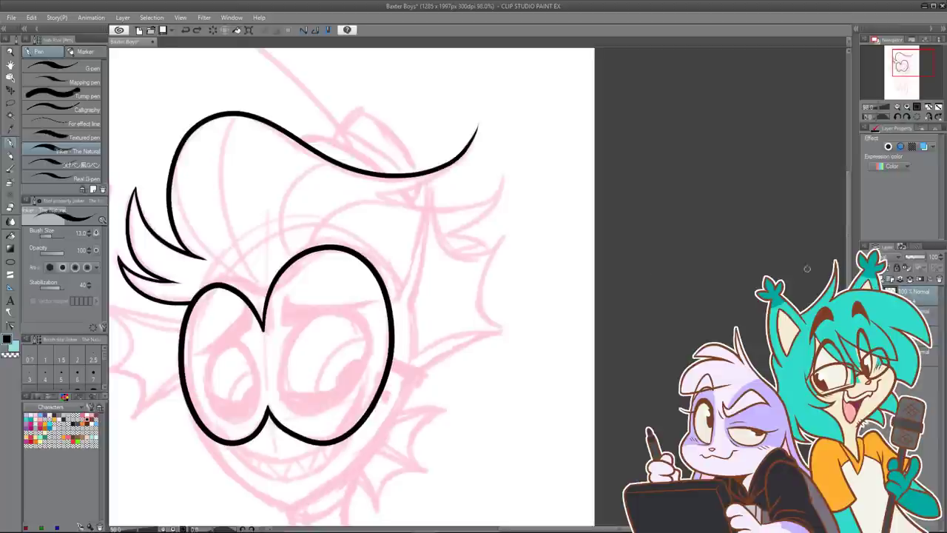
key(ctrl+z)
mouse_move(392, 358)
mouse_down()
mouse_move(428, 374)
mouse_move(411, 378)
mouse_move(392, 364)
mouse_move(420, 378)
mouse_up()
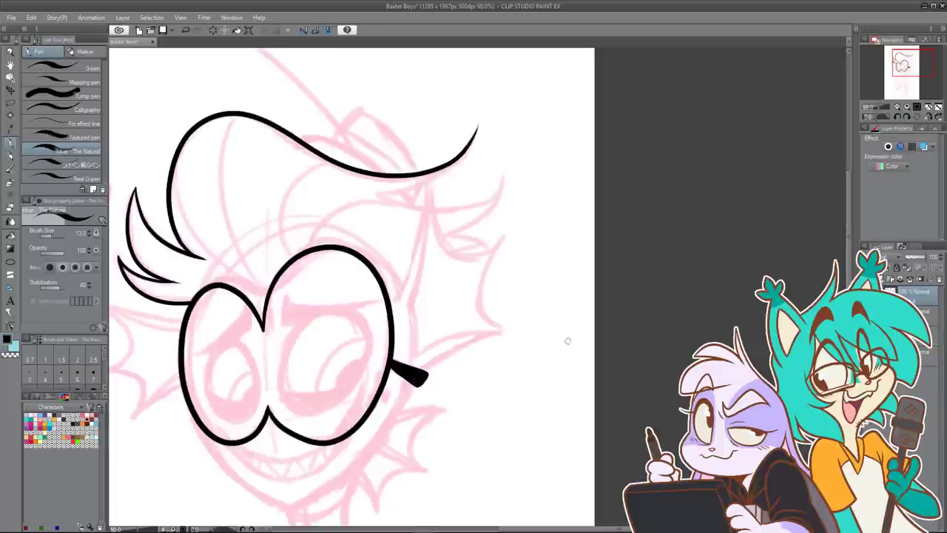
click(11, 206)
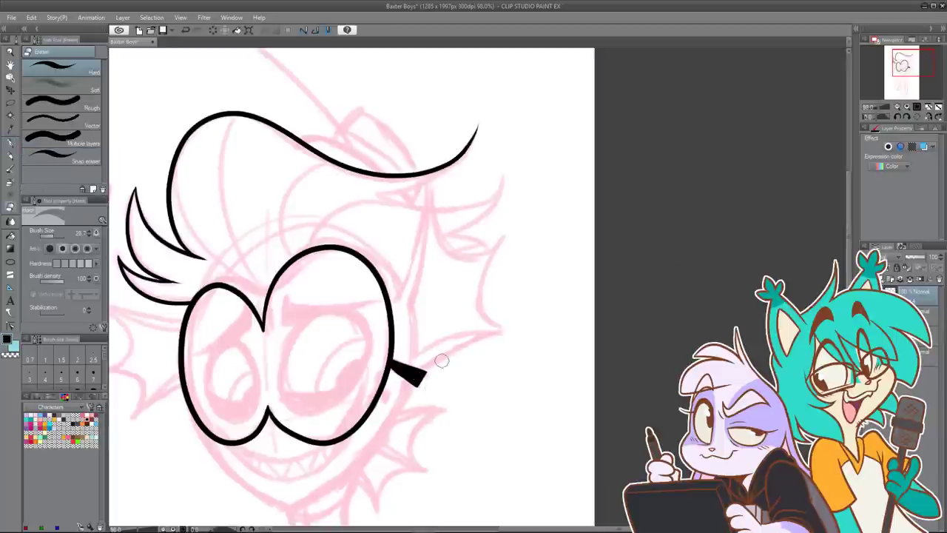
click(12, 144)
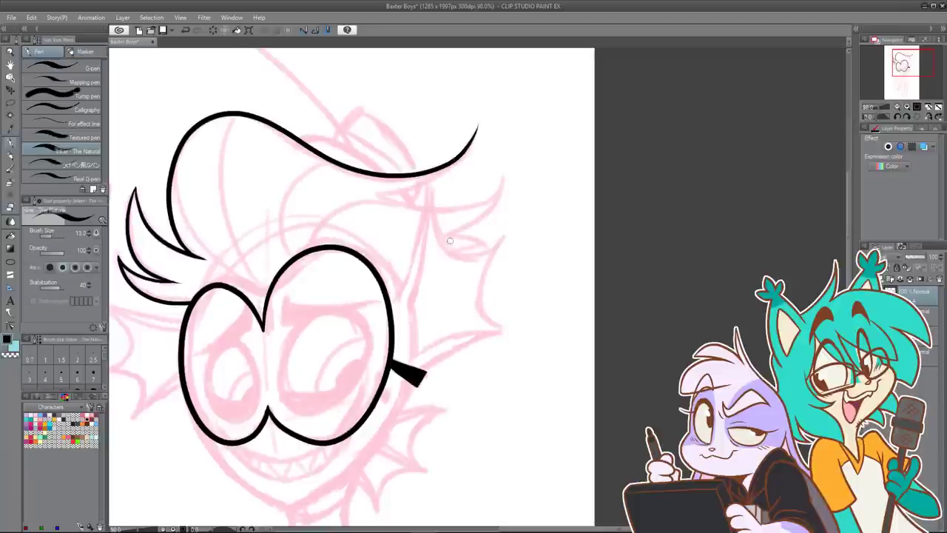
Step: On the lower line layer, ink the pointed hairline beside the larger eye and the near ear fin's inner edge down to the glasses arm
click(924, 315)
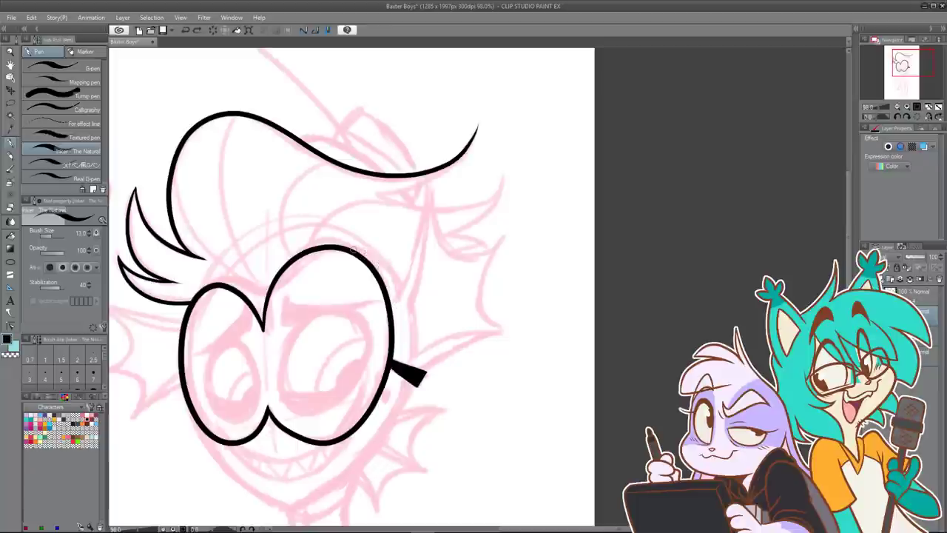
drag(374, 260, 401, 301)
drag(427, 182, 403, 294)
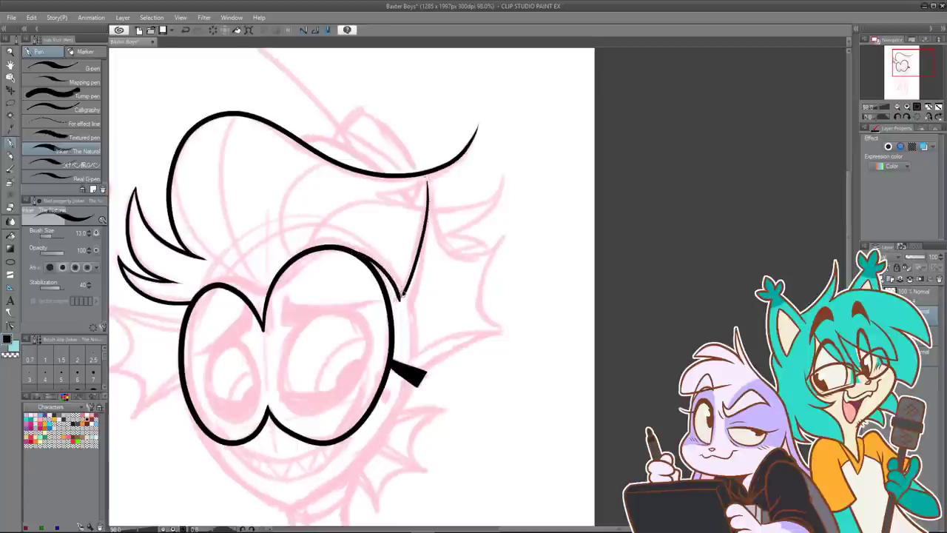
mouse_move(427, 186)
mouse_down()
mouse_move(428, 234)
mouse_move(407, 309)
mouse_move(407, 262)
mouse_move(395, 265)
mouse_move(398, 305)
mouse_up()
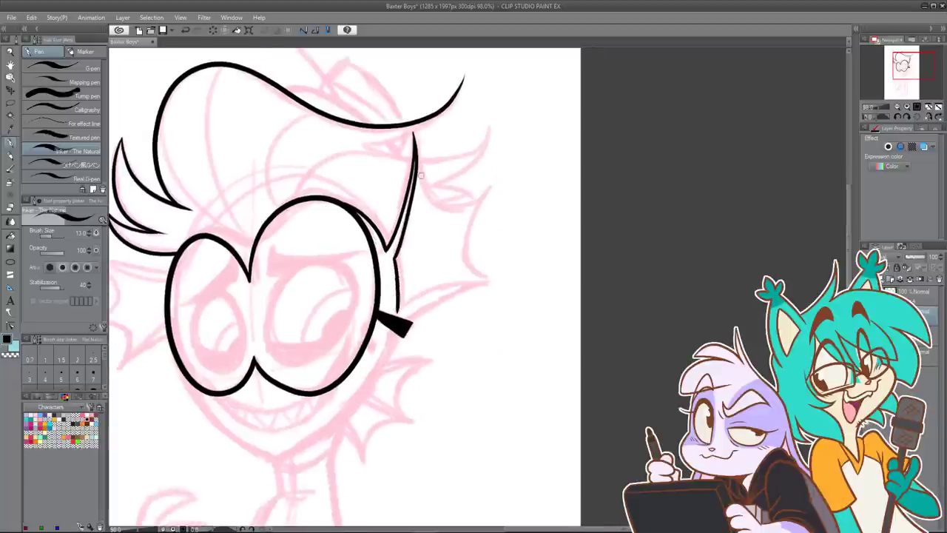
Step: Ink the scalloped outer edge of the near ear fin and the double line of its lower spine
mouse_move(416, 152)
mouse_down()
mouse_move(422, 188)
mouse_move(440, 203)
mouse_move(468, 201)
mouse_move(493, 179)
mouse_move(464, 225)
mouse_move(464, 261)
mouse_move(493, 275)
mouse_up()
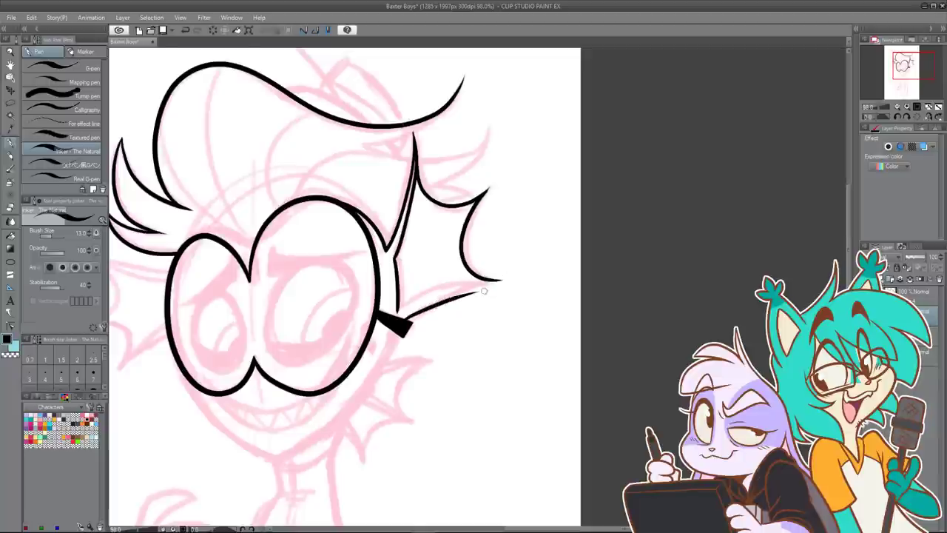
drag(499, 280, 409, 324)
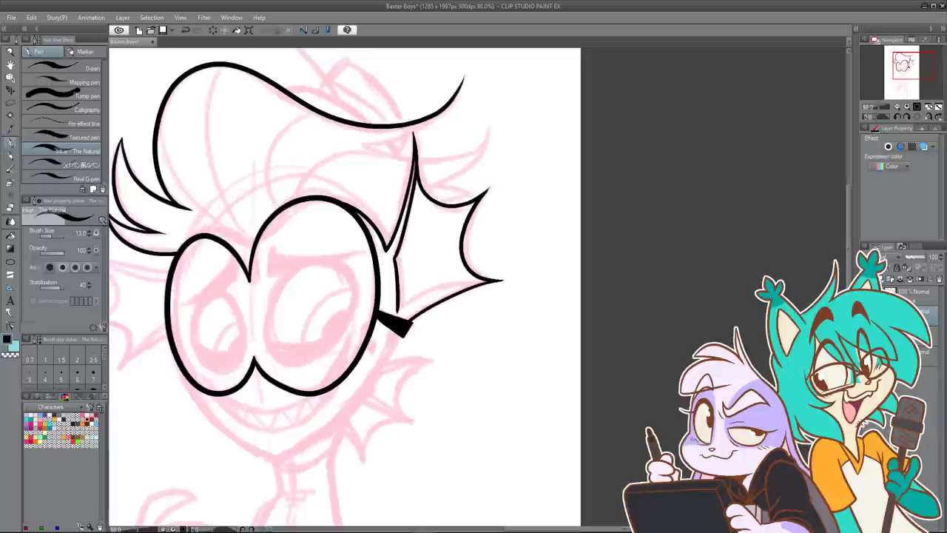
drag(495, 280, 398, 311)
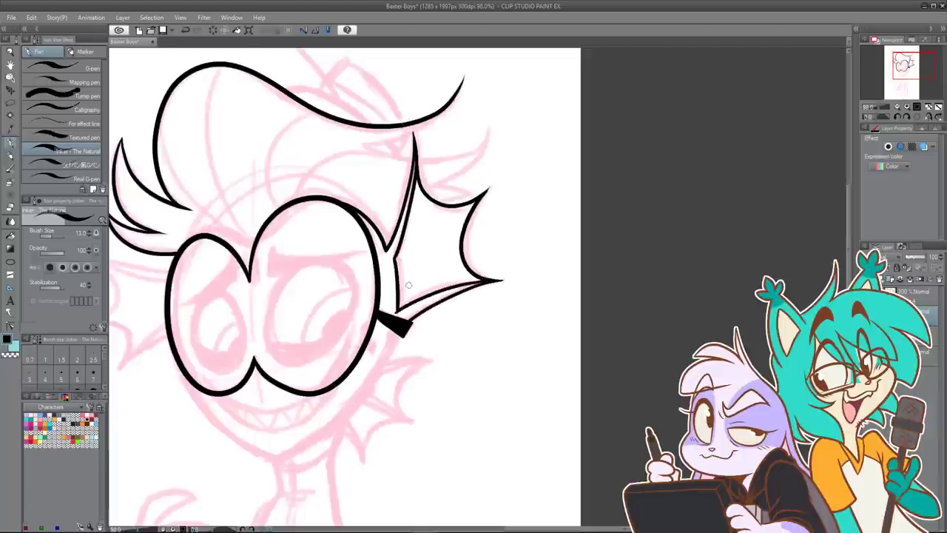
key(ctrl+z)
drag(498, 280, 397, 316)
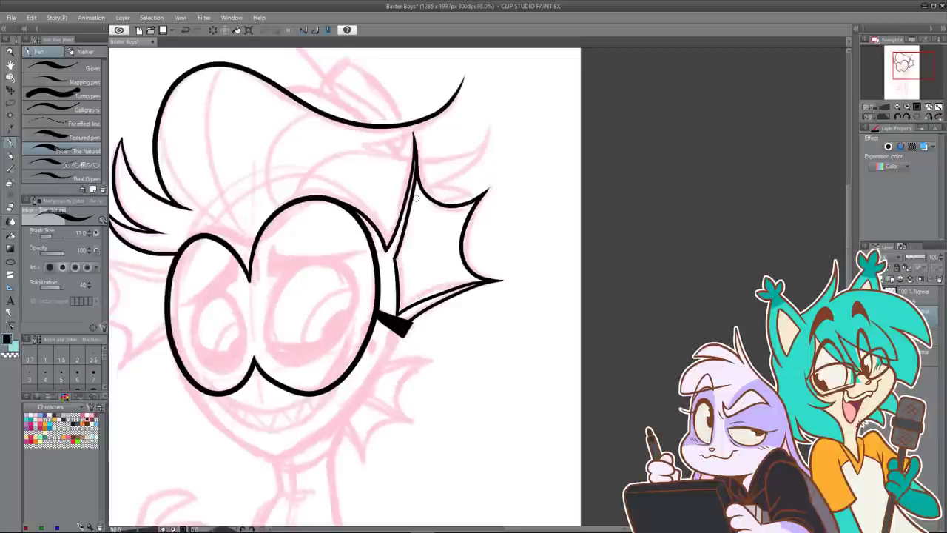
Step: Ink a short forehead line from the top of the smaller eye's contour across to the larger eye's contour
mouse_move(372, 251)
mouse_down()
mouse_move(449, 246)
mouse_move(491, 296)
mouse_up()
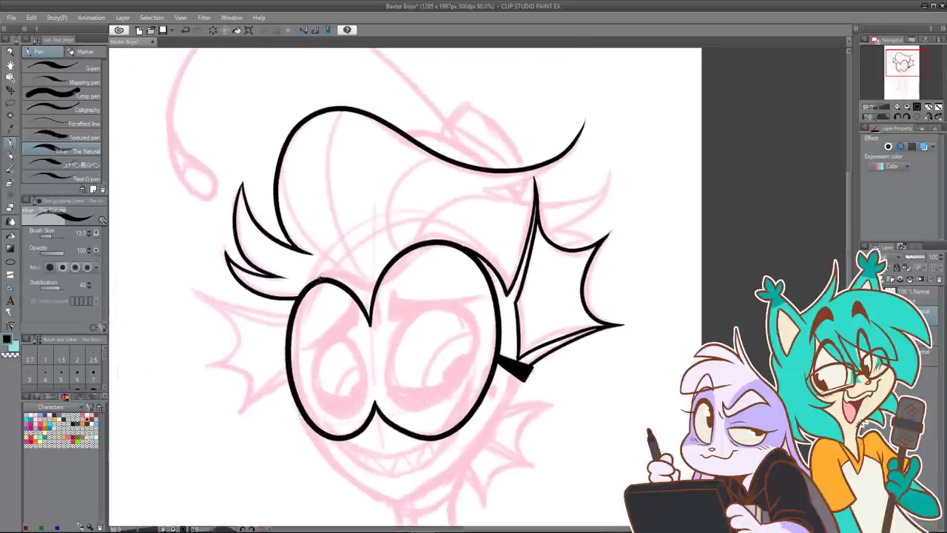
drag(320, 279, 375, 291)
key(ctrl+z)
drag(321, 278, 374, 288)
key(ctrl+z)
Step: Ink the curved strand lines inside the hair sweep, running from the forehead up to its top edge
scroll(382, 158, down, 2)
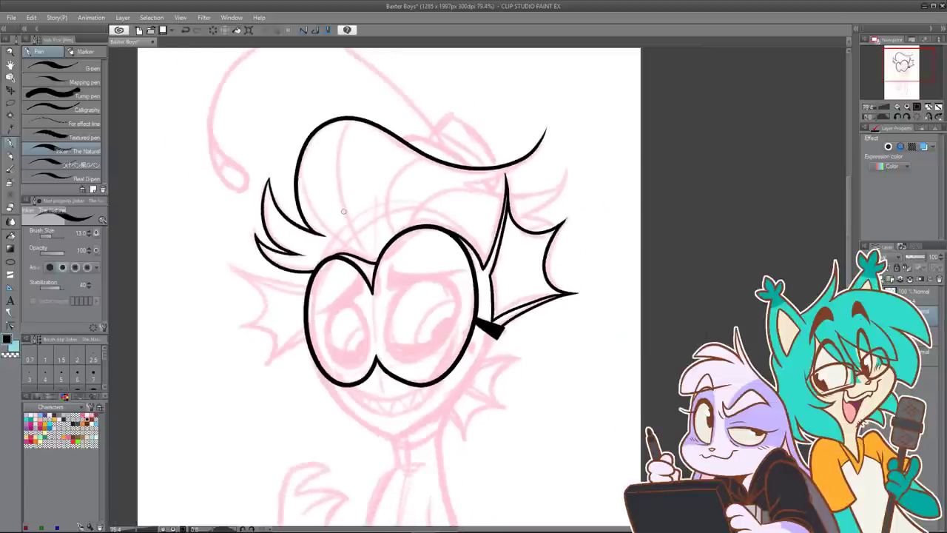
mouse_move(351, 252)
mouse_down()
mouse_move(313, 211)
mouse_move(302, 148)
mouse_move(302, 157)
mouse_move(323, 220)
mouse_move(373, 258)
mouse_move(344, 209)
mouse_move(337, 159)
mouse_move(358, 116)
mouse_up()
key(ctrl+z)
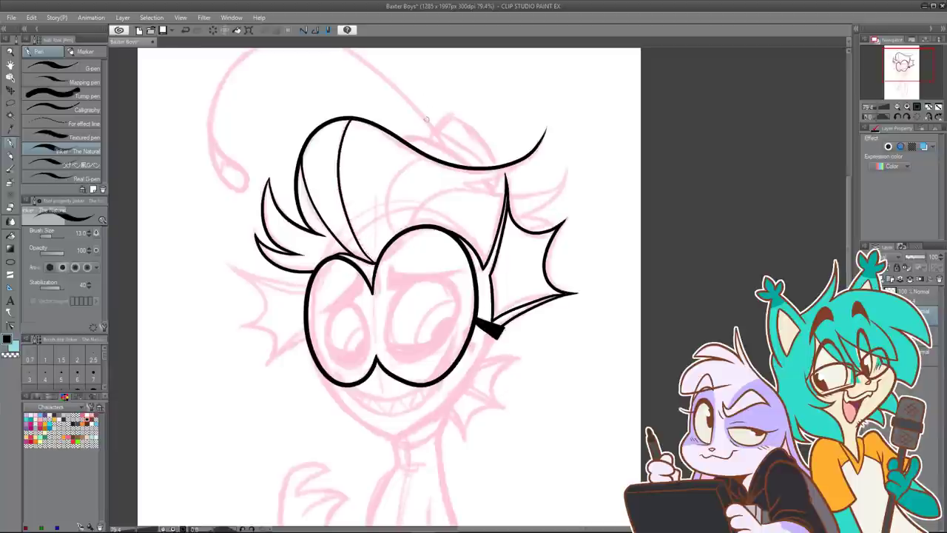
mouse_move(398, 233)
mouse_down()
mouse_move(387, 190)
mouse_move(408, 163)
mouse_move(435, 155)
mouse_up()
Step: Ink the underside of the hair sweep's pointed tip, curving back above the near ear fin
mouse_move(546, 120)
mouse_down()
mouse_move(447, 143)
mouse_move(425, 188)
mouse_move(392, 211)
mouse_move(341, 219)
mouse_move(397, 207)
mouse_move(434, 169)
mouse_move(406, 200)
mouse_move(339, 220)
mouse_move(369, 232)
mouse_move(440, 227)
mouse_up()
scroll(447, 142, up, 2)
key(ctrl+z)
key(ctrl+z)
key(ctrl+z)
key(ctrl+z)
drag(344, 220, 388, 234)
key(ctrl+z)
key(ctrl+z)
key(ctrl+z)
drag(337, 220, 393, 237)
key(ctrl+z)
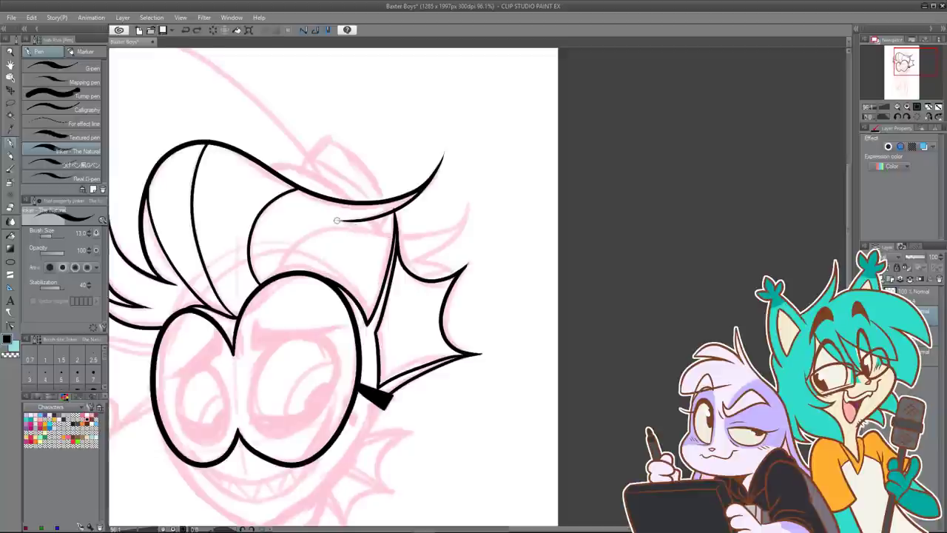
Step: Ink the second pointed hair tuft below the sweep's tip, with a small curled tuft overlapping the top of the near ear fin
mouse_move(338, 220)
mouse_down()
mouse_move(397, 237)
mouse_move(439, 232)
mouse_move(466, 202)
mouse_move(448, 242)
mouse_move(408, 261)
mouse_up()
key(ctrl+z)
key(ctrl+z)
key(ctrl+z)
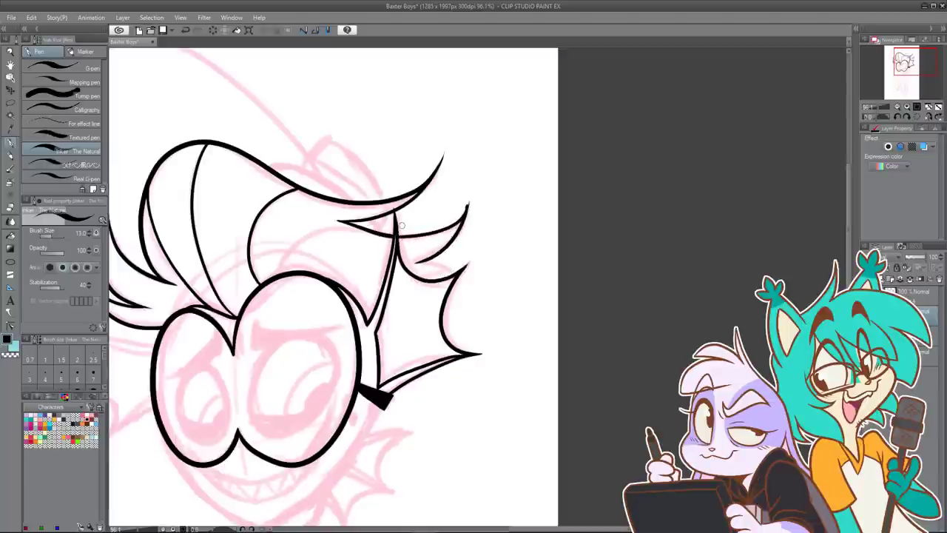
key(ctrl+z)
mouse_move(466, 205)
mouse_down()
mouse_move(443, 249)
mouse_move(409, 261)
mouse_up()
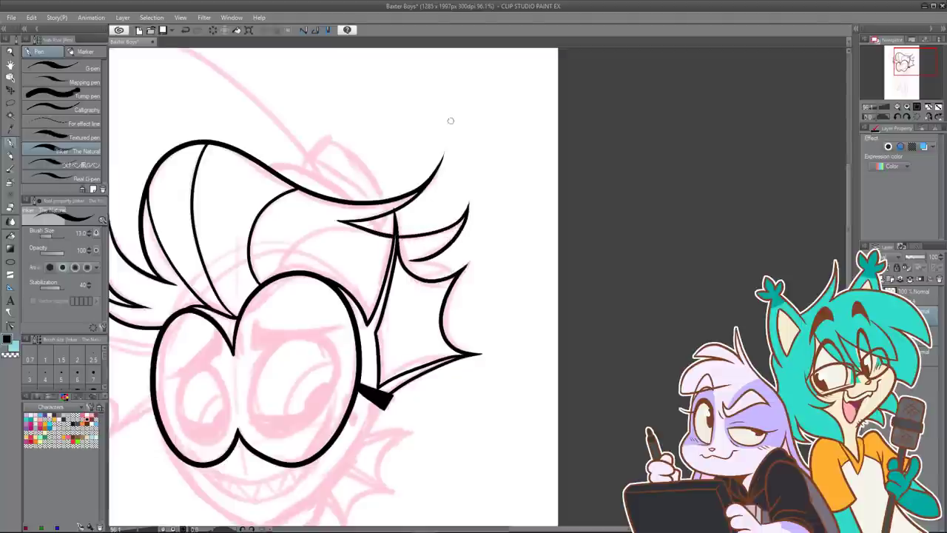
key(ctrl+z)
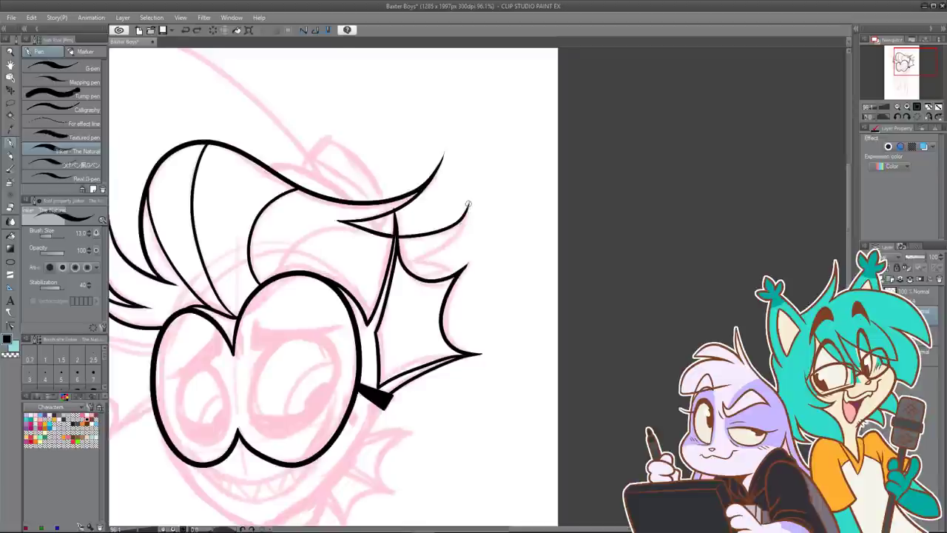
mouse_move(467, 211)
mouse_down()
mouse_move(441, 250)
mouse_move(408, 259)
mouse_move(448, 275)
mouse_move(422, 277)
mouse_up()
key(ctrl+z)
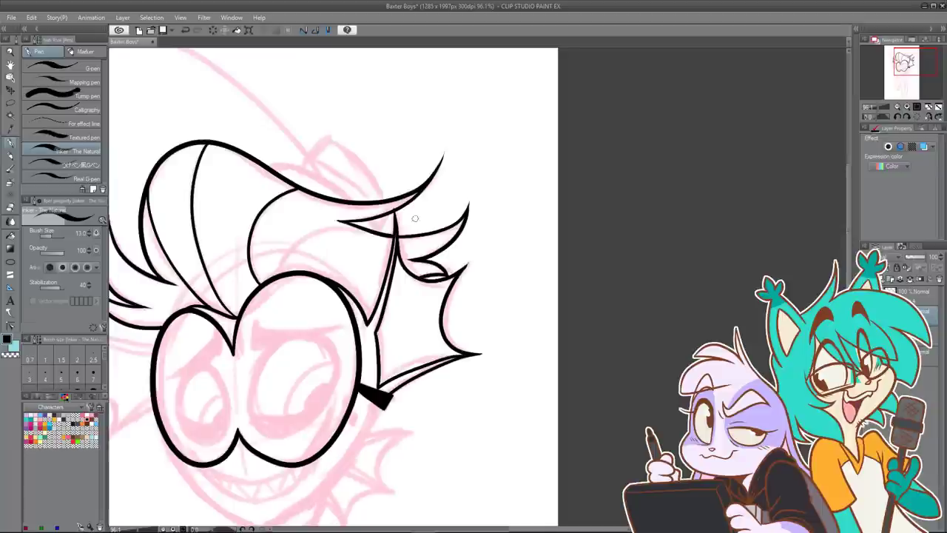
Step: Ink a curved strand line from the top of the larger eye's contour back toward the second hair tuft
scroll(415, 218, down, 2)
drag(372, 225, 441, 247)
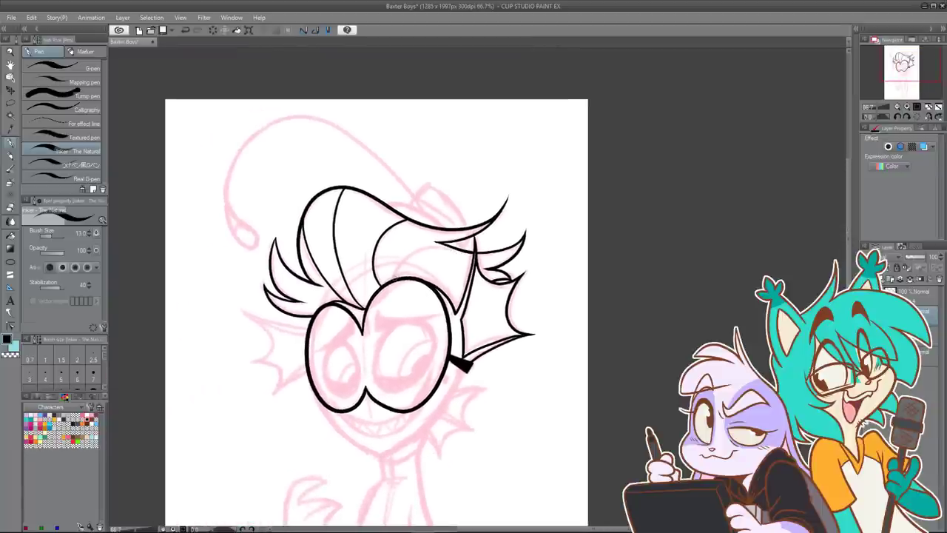
mouse_move(391, 283)
mouse_down()
mouse_move(417, 250)
mouse_move(462, 248)
mouse_up()
key(ctrl+z)
drag(407, 259, 457, 250)
key(ctrl+z)
mouse_move(393, 274)
mouse_down()
mouse_move(427, 249)
mouse_move(459, 250)
mouse_up()
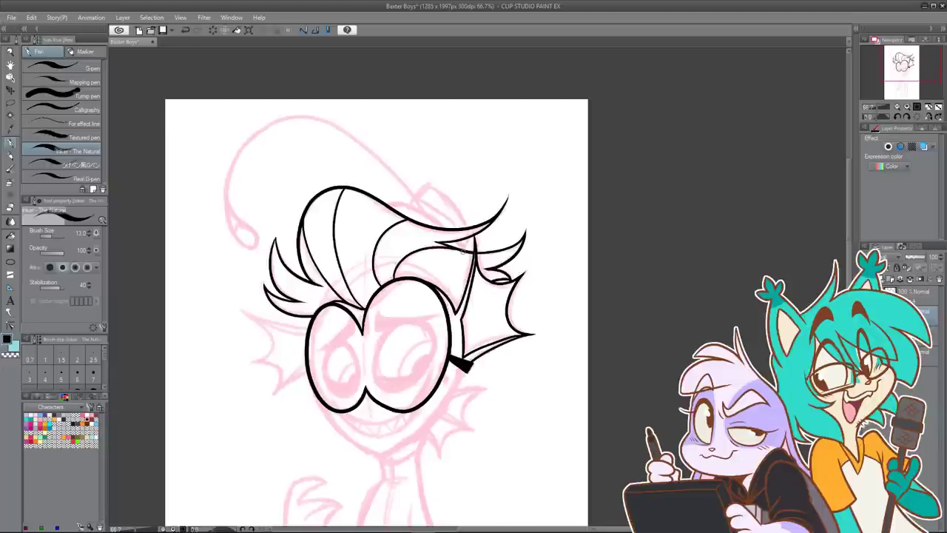
Step: Ink the double line of the far ear fin's upper spine, from its pointed tip to the smaller eye's contour
mouse_move(433, 304)
mouse_down()
mouse_move(429, 254)
mouse_move(431, 292)
mouse_up()
scroll(250, 284, up, 3)
mouse_move(232, 289)
mouse_down()
mouse_move(255, 302)
mouse_move(325, 314)
mouse_up()
key(ctrl+z)
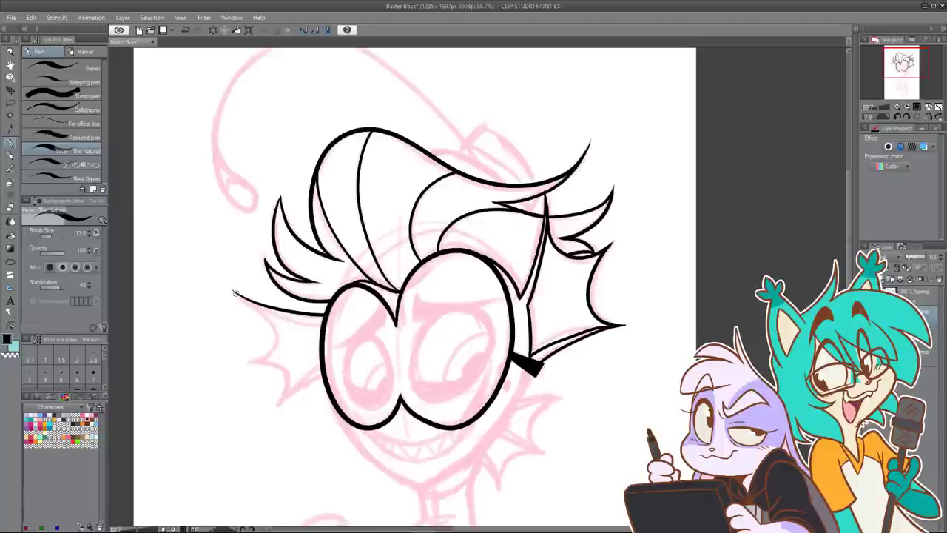
key(ctrl+z)
drag(235, 293, 321, 321)
key(ctrl+z)
drag(232, 292, 323, 323)
Step: Ink the far ear fin's scalloped outer edge and its lower spine back to the smaller eye's contour
mouse_move(244, 299)
mouse_down()
mouse_move(274, 343)
mouse_move(247, 362)
mouse_up()
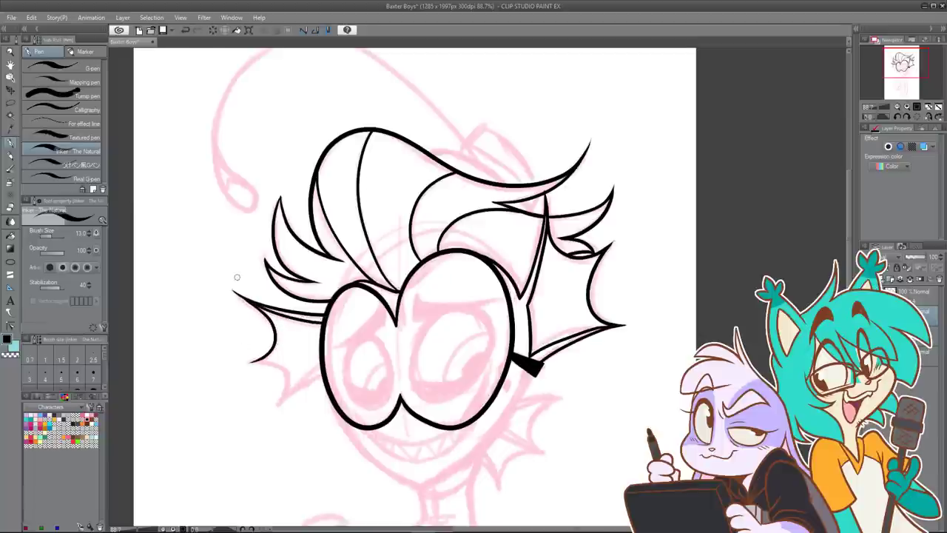
key(ctrl+z)
mouse_move(259, 362)
mouse_down()
mouse_move(288, 375)
mouse_move(279, 404)
mouse_move(318, 377)
mouse_up()
key(ctrl+z)
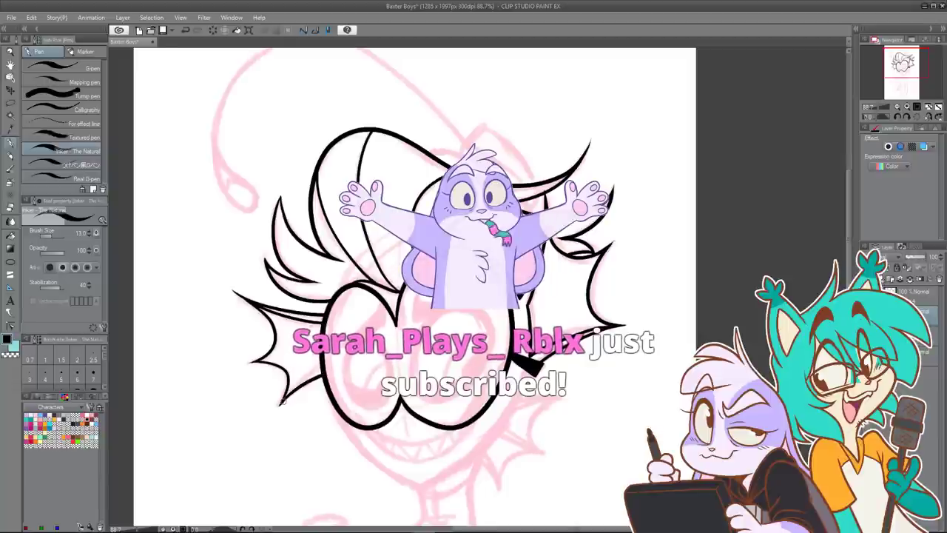
Step: Ink the jawline from the glasses arm down to the chin and up to the smaller eye's contour
scroll(319, 228, down, 1)
scroll(327, 224, down, 1)
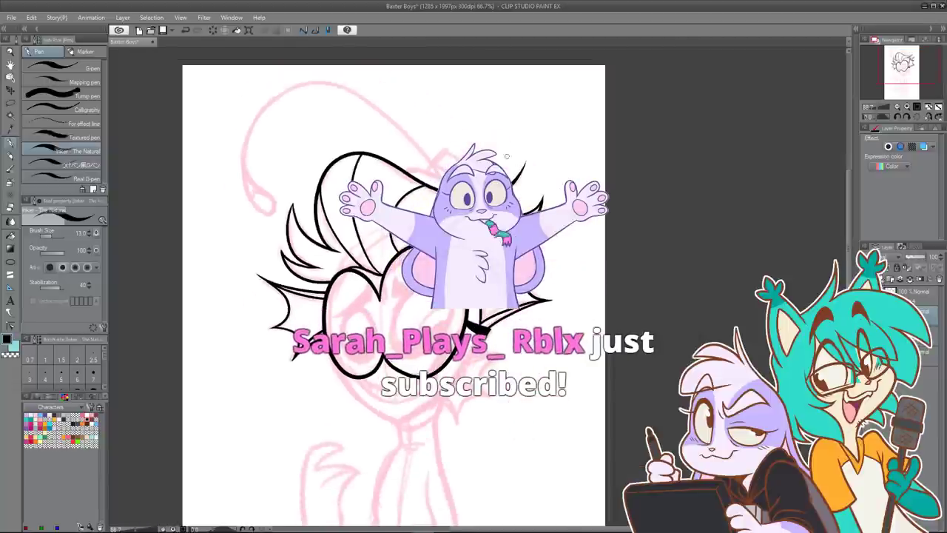
drag(330, 222, 299, 141)
scroll(444, 266, up, 2)
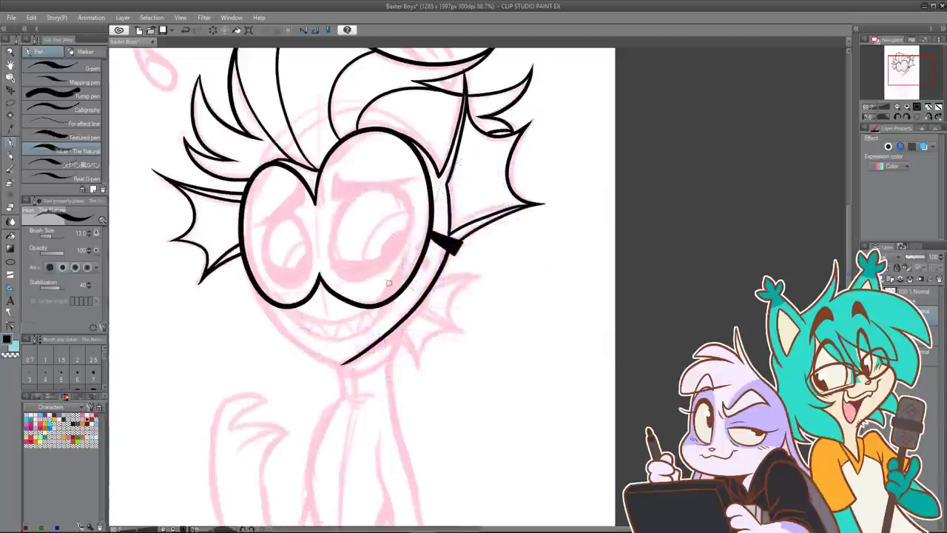
key(ctrl+z)
mouse_move(336, 366)
mouse_down()
mouse_move(379, 348)
mouse_move(410, 314)
mouse_move(448, 250)
mouse_up()
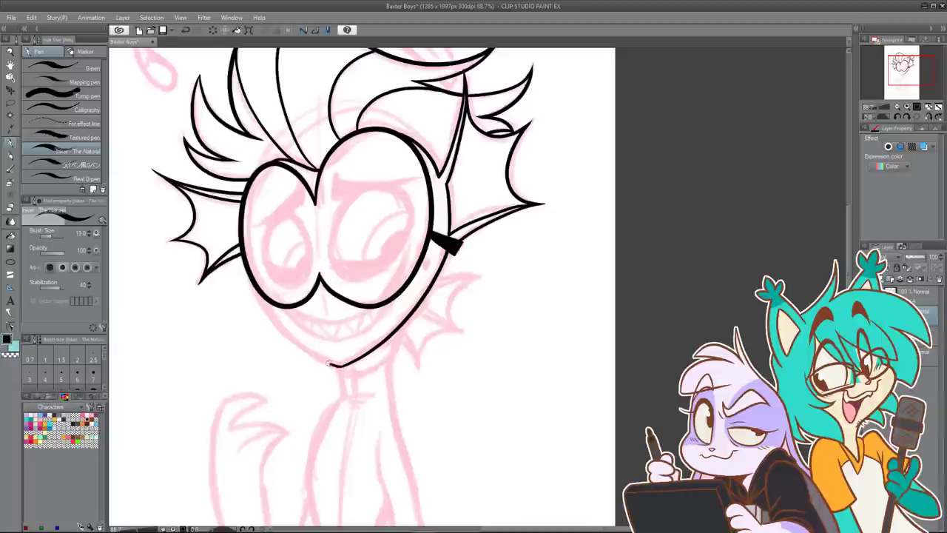
key(ctrl+z)
mouse_move(323, 363)
mouse_down()
mouse_move(281, 328)
mouse_move(251, 280)
mouse_up()
Step: Ink the long outer contour on the larger eye's side, from the jawline down the neck, shoulder and arm to the arm's lower end
scroll(473, 165, down, 1)
mouse_move(475, 200)
mouse_down()
mouse_move(480, 282)
mouse_move(497, 282)
mouse_move(489, 285)
mouse_move(478, 200)
mouse_move(457, 151)
mouse_move(406, 164)
mouse_up()
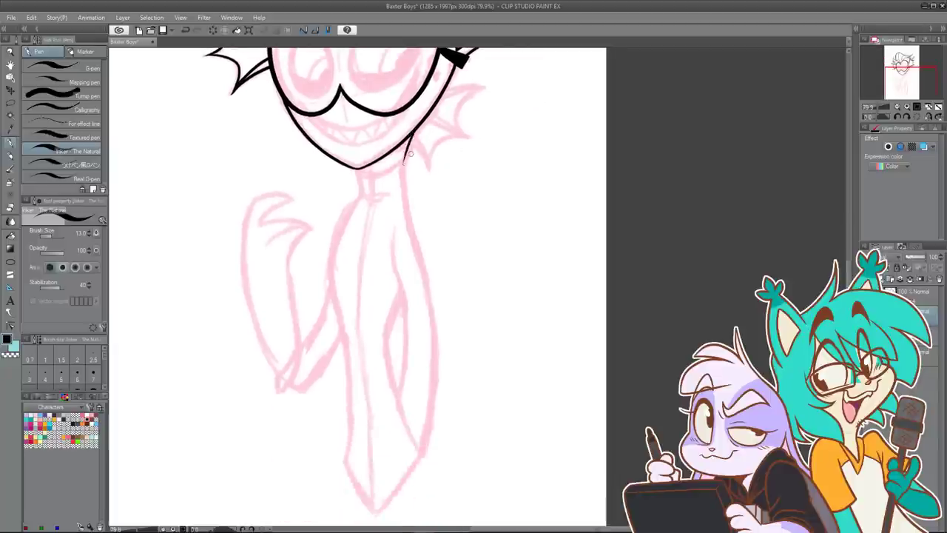
key(ctrl+z)
mouse_move(415, 125)
mouse_down()
mouse_move(401, 215)
mouse_move(425, 282)
mouse_move(437, 365)
mouse_move(420, 457)
mouse_up()
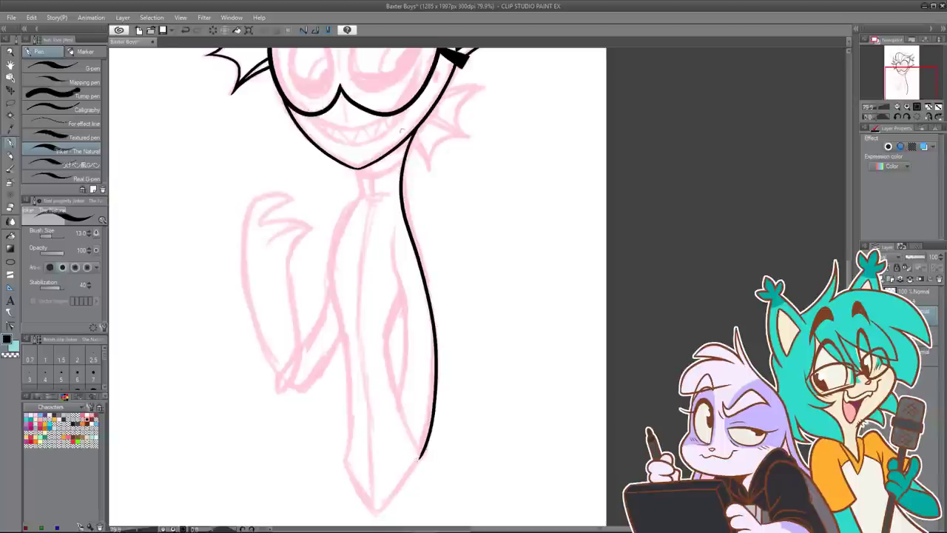
Step: Ink the short neck edge below the chin and the long torso contour on the raised arm's side down to the tapered hem
scroll(357, 168, up, 2)
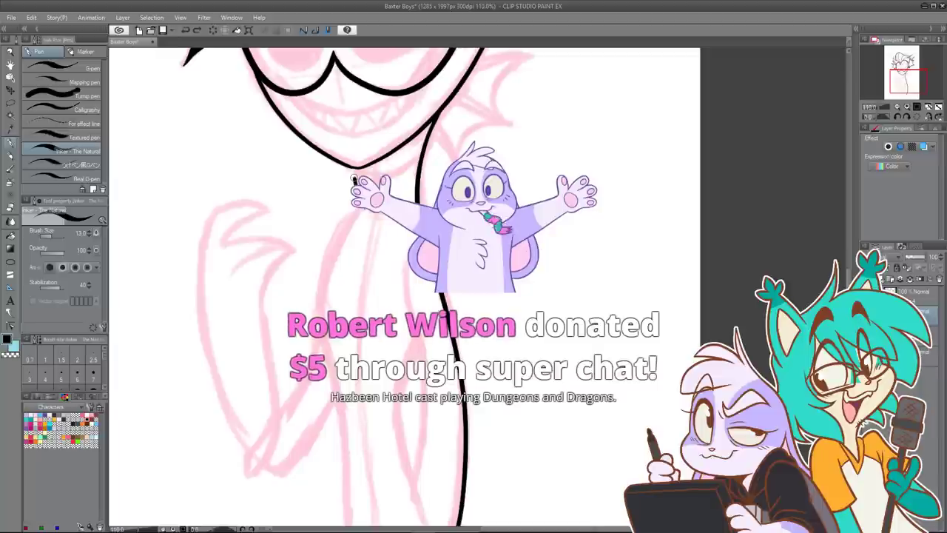
scroll(377, 135, down, 2)
mouse_move(379, 136)
mouse_down()
mouse_move(378, 117)
mouse_move(353, 153)
mouse_move(345, 222)
mouse_move(360, 302)
mouse_up()
drag(358, 389, 355, 411)
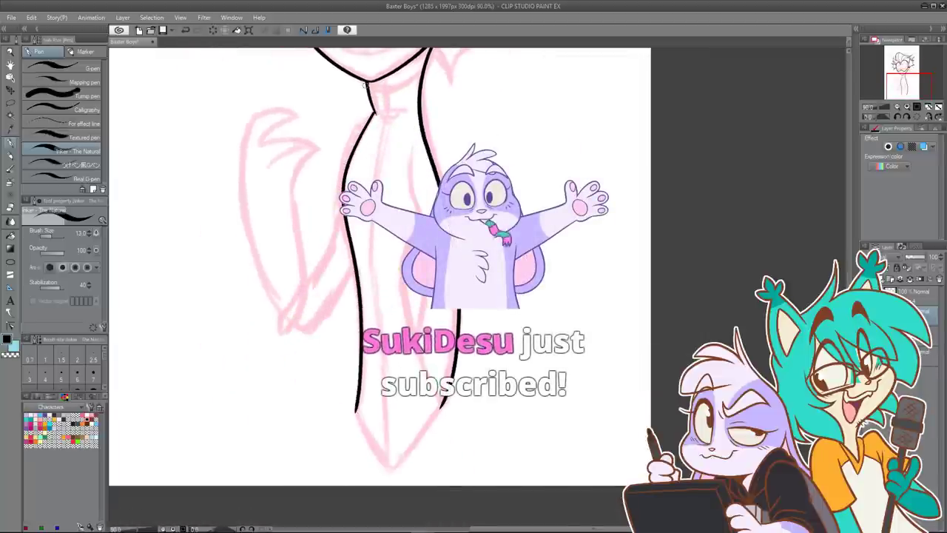
Step: Ink a small double curved collar mark at the base of the neck
scroll(390, 106, up, 2)
mouse_move(372, 116)
mouse_down()
mouse_move(397, 120)
mouse_move(417, 171)
mouse_up()
scroll(397, 126, down, 2)
key(ctrl+z)
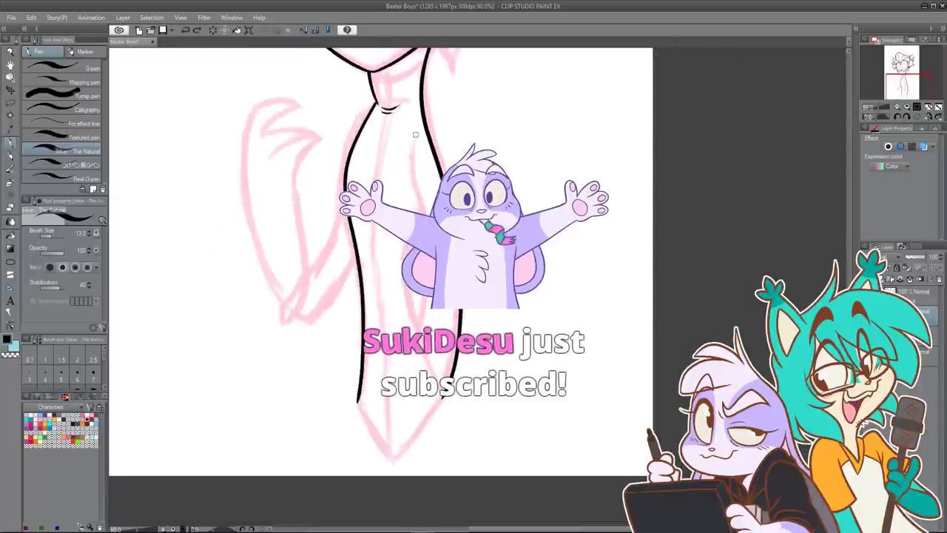
Step: Ink the lowered arm's inner line and the torso edge behind it, continuing down to the pointed bottom tip
mouse_move(414, 138)
mouse_down()
mouse_move(429, 250)
mouse_move(422, 320)
mouse_up()
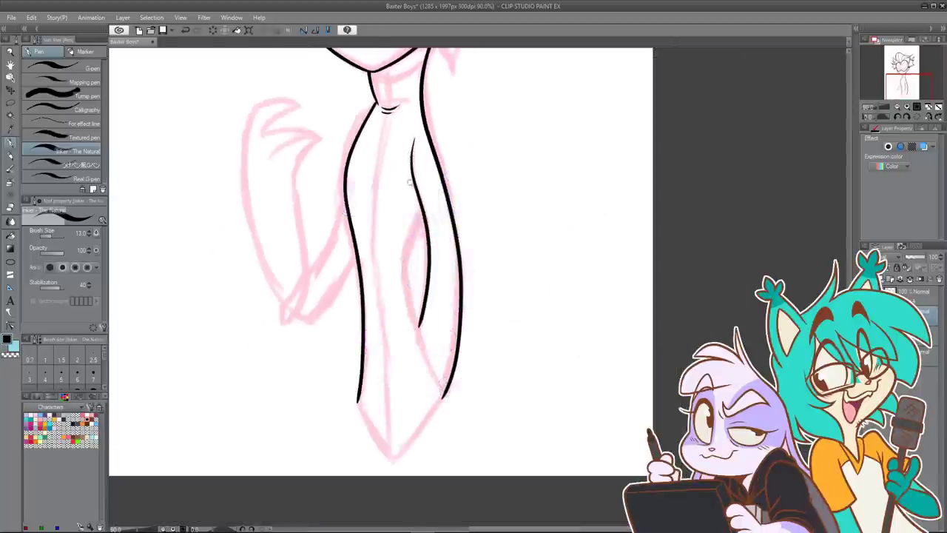
drag(423, 204, 411, 246)
key(ctrl+z)
mouse_move(423, 207)
mouse_down()
mouse_move(404, 253)
mouse_move(412, 312)
mouse_move(444, 392)
mouse_move(394, 457)
mouse_up()
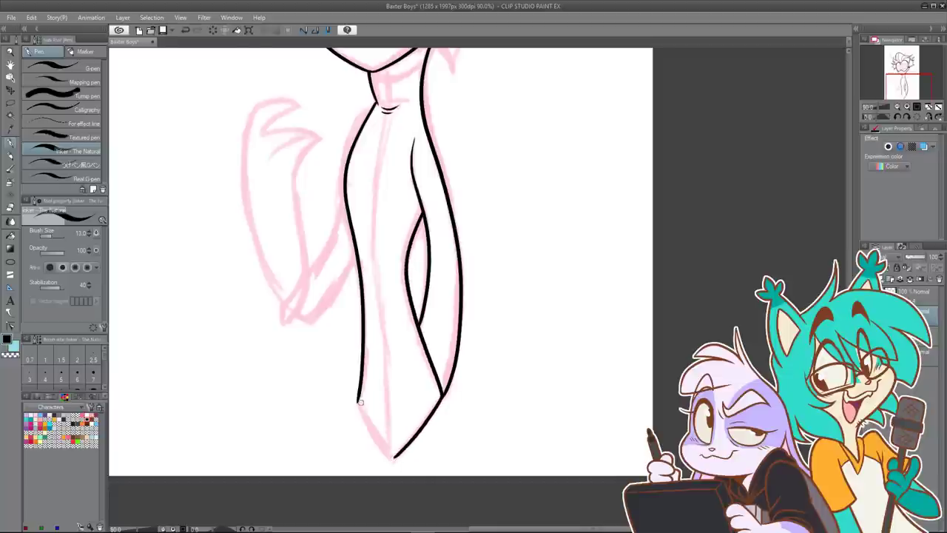
Step: Ink the short slanted edge that closes the pointed bottom of the body on the raised arm's side
drag(364, 422, 392, 457)
key(ctrl+z)
drag(357, 398, 386, 449)
key(ctrl+z)
drag(358, 405, 393, 457)
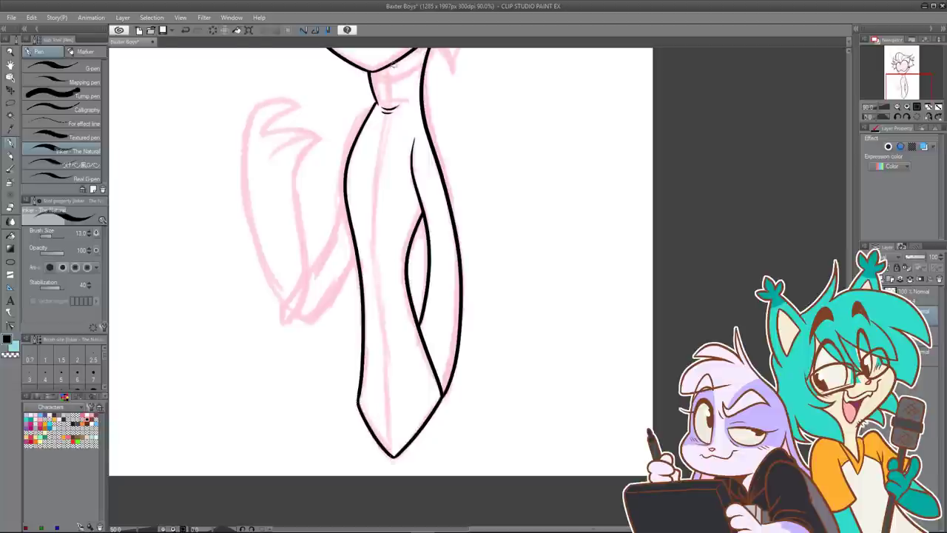
Step: Ink the thin center seam from the chin through the collar mark and down the torso to the pointed bottom tip
drag(403, 77, 389, 145)
key(ctrl+z)
key(ctrl+z)
drag(387, 68, 376, 176)
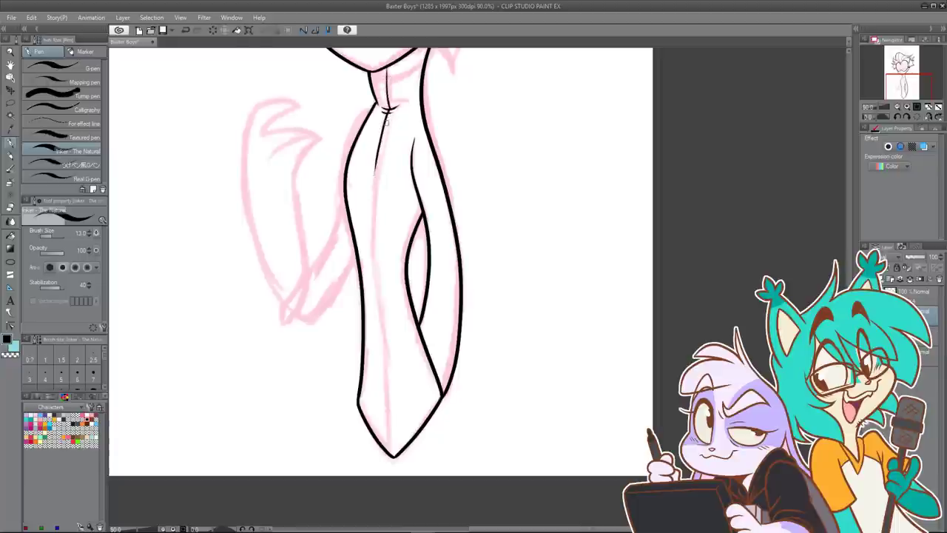
key(ctrl+z)
key(ctrl+z)
key(ctrl+z)
drag(379, 65, 386, 111)
key(ctrl+z)
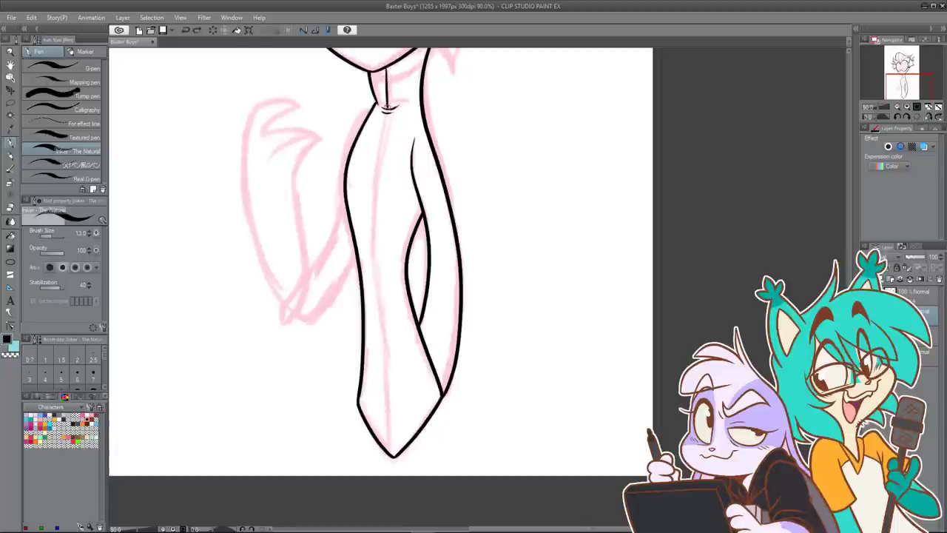
mouse_move(385, 66)
mouse_down()
mouse_move(370, 210)
mouse_move(395, 456)
mouse_up()
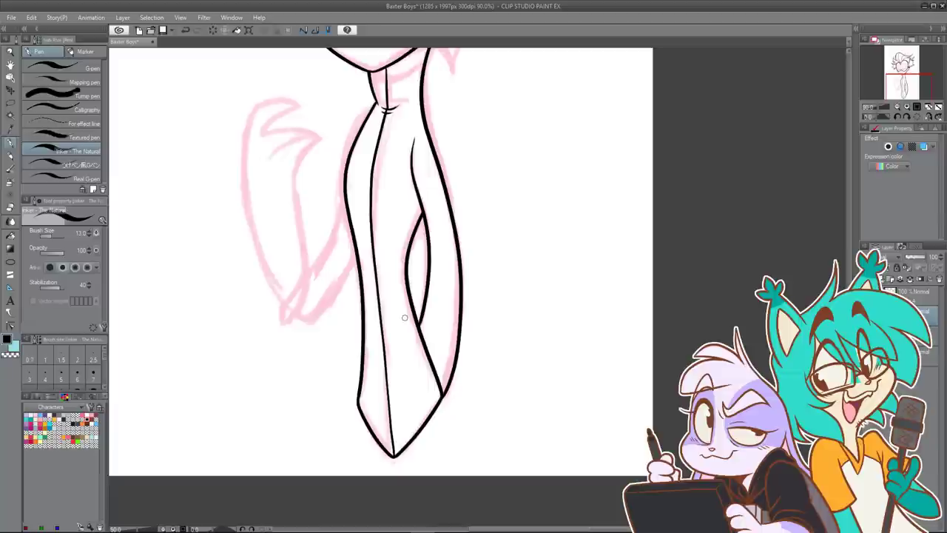
scroll(518, 389, up, 5)
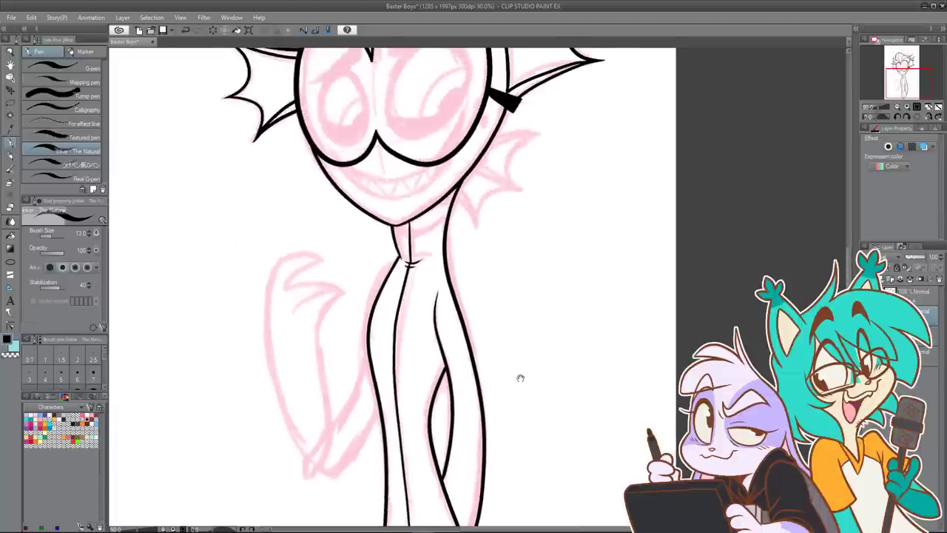
scroll(498, 381, down, 5)
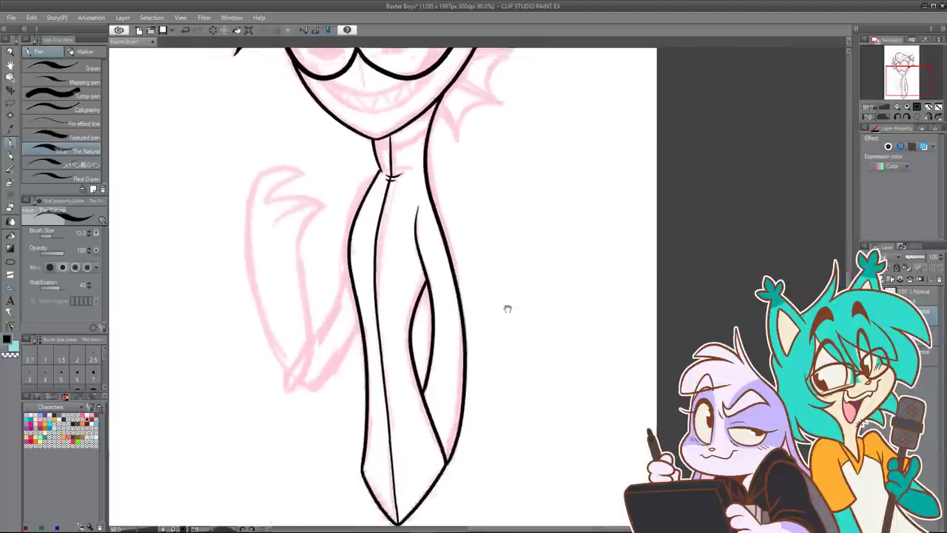
scroll(507, 387, up, 5)
scroll(501, 402, up, 2)
scroll(507, 383, down, 5)
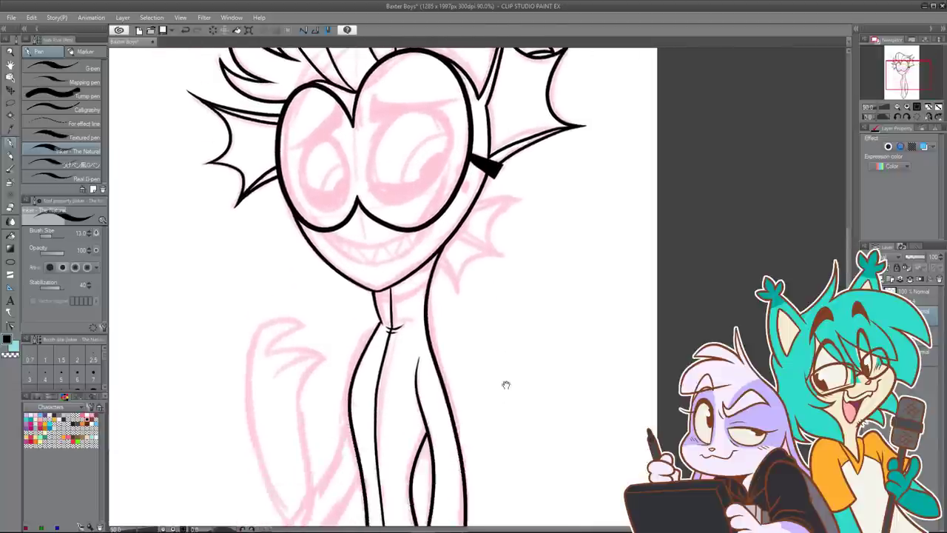
scroll(501, 387, up, 4)
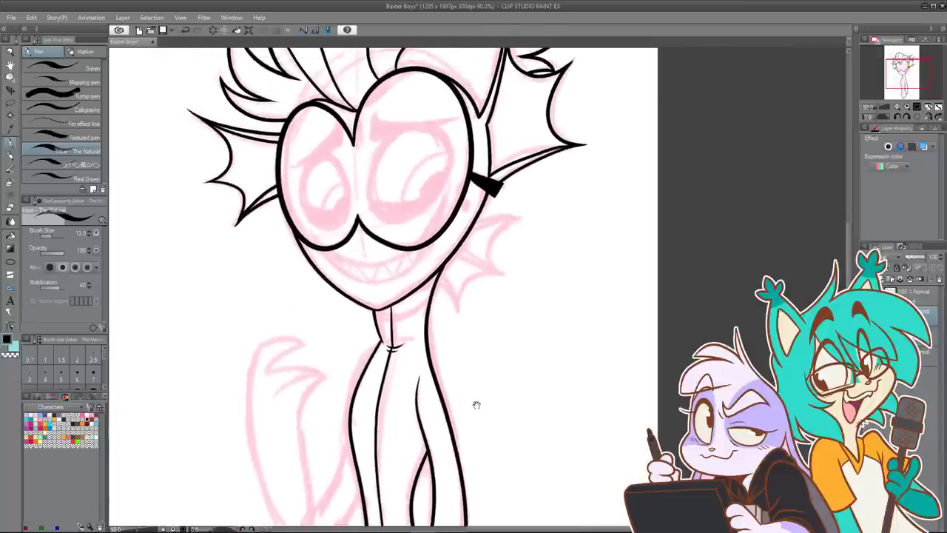
Step: Ink the raised hand's upper finger, from the back of the hand around its pointed tip and along its underside
drag(476, 405, 478, 342)
drag(454, 392, 473, 350)
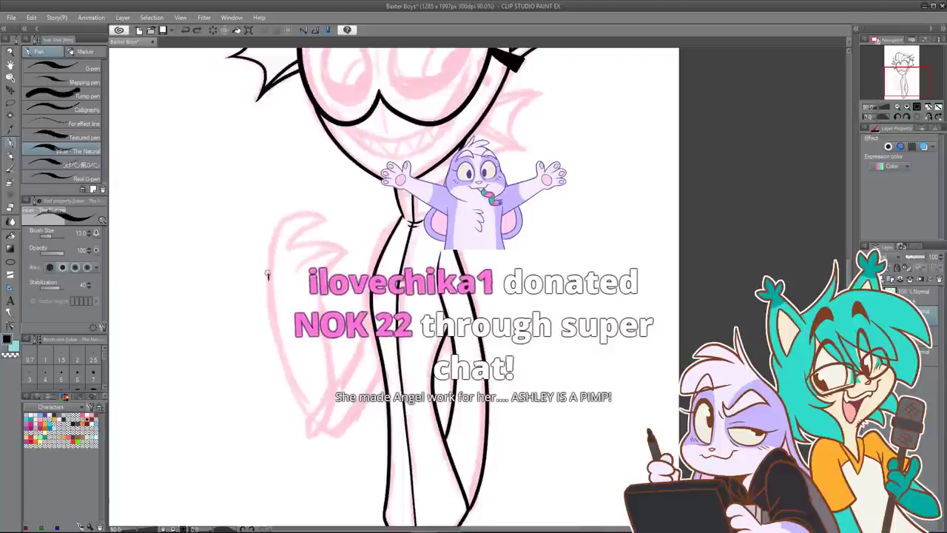
mouse_move(268, 279)
mouse_down()
mouse_move(280, 216)
mouse_move(329, 221)
mouse_move(285, 250)
mouse_up()
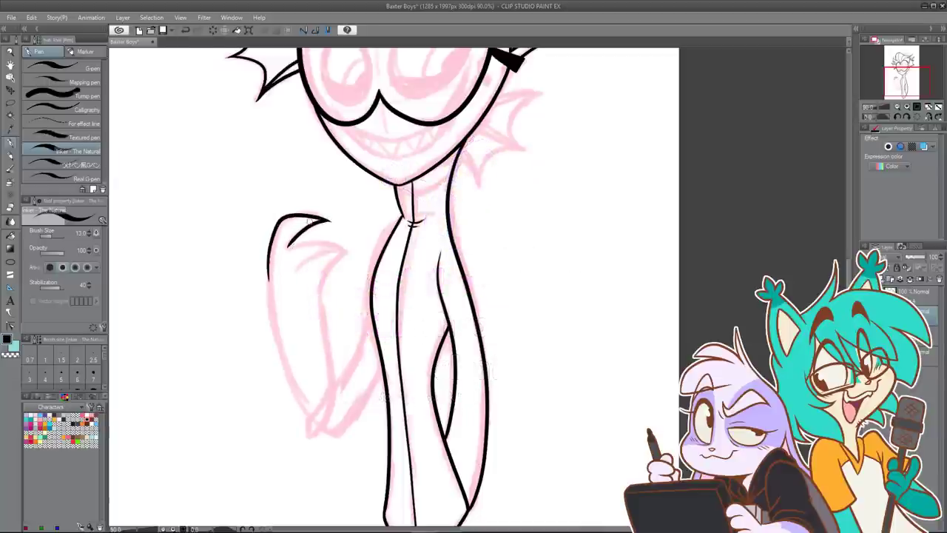
key(ctrl+z)
drag(318, 221, 283, 253)
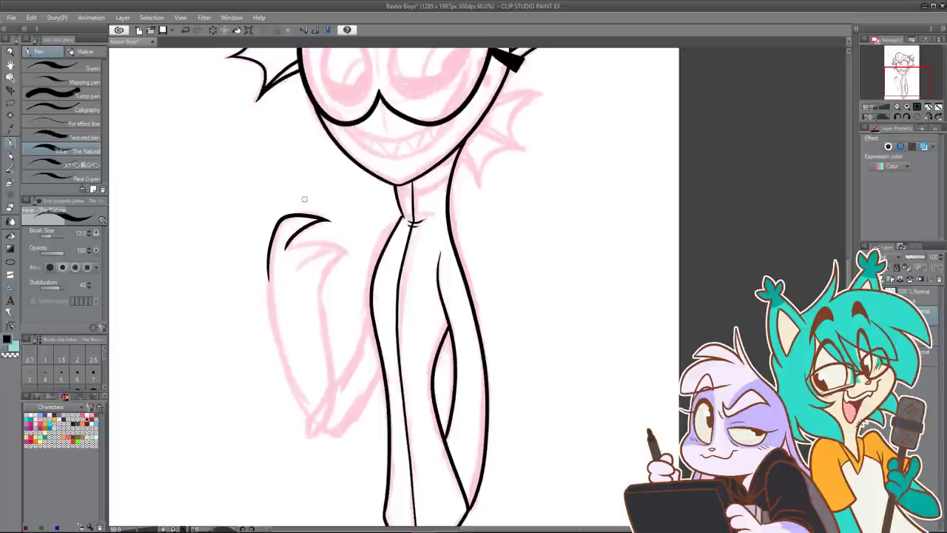
key(ctrl+z)
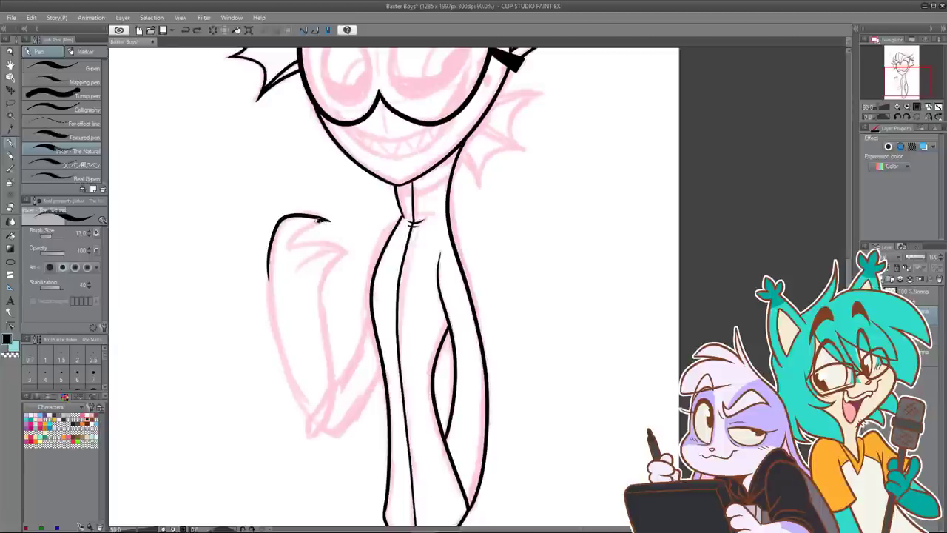
drag(318, 220, 284, 250)
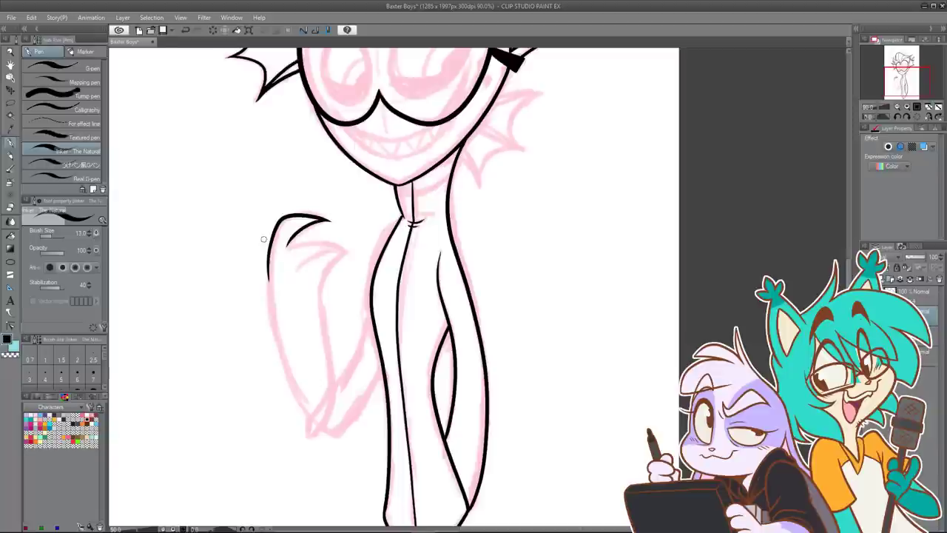
key(ctrl+z)
mouse_move(329, 220)
mouse_down()
mouse_move(285, 241)
mouse_move(299, 223)
mouse_move(287, 239)
mouse_move(331, 222)
mouse_up()
key(ctrl+z)
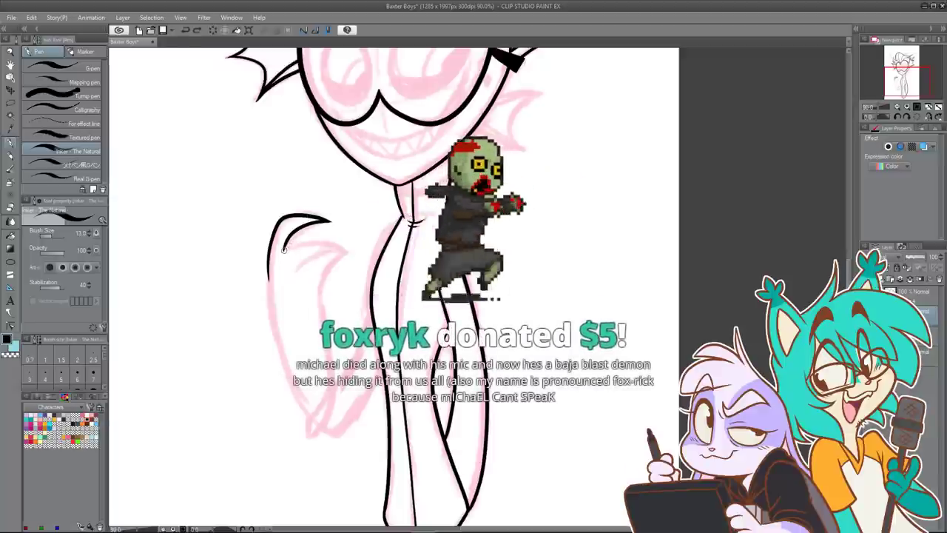
Step: Ink the raised hand's second pointed finger and both long edges of the forearm down toward the elbow
drag(284, 250, 348, 251)
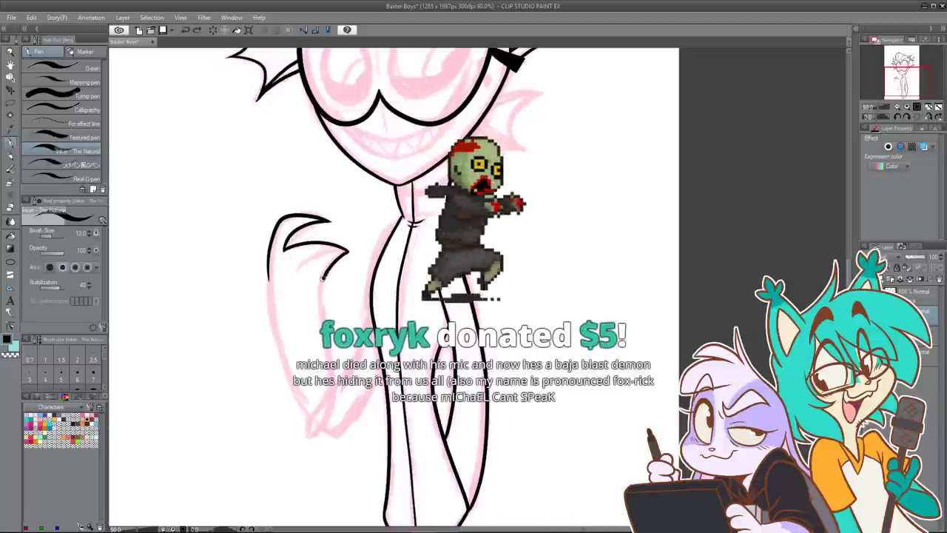
drag(323, 278, 334, 393)
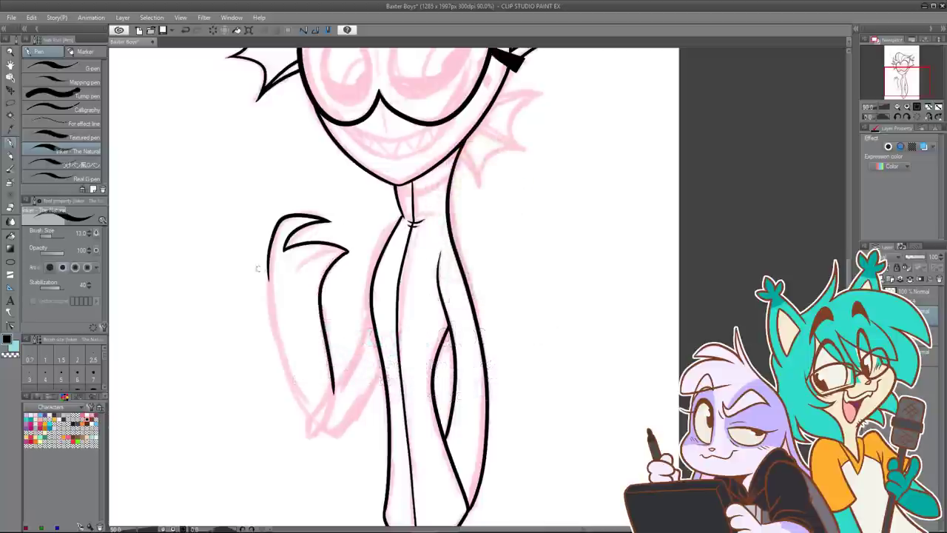
drag(267, 255, 275, 292)
key(ctrl+z)
mouse_move(269, 256)
mouse_down()
mouse_move(280, 350)
mouse_move(309, 419)
mouse_up()
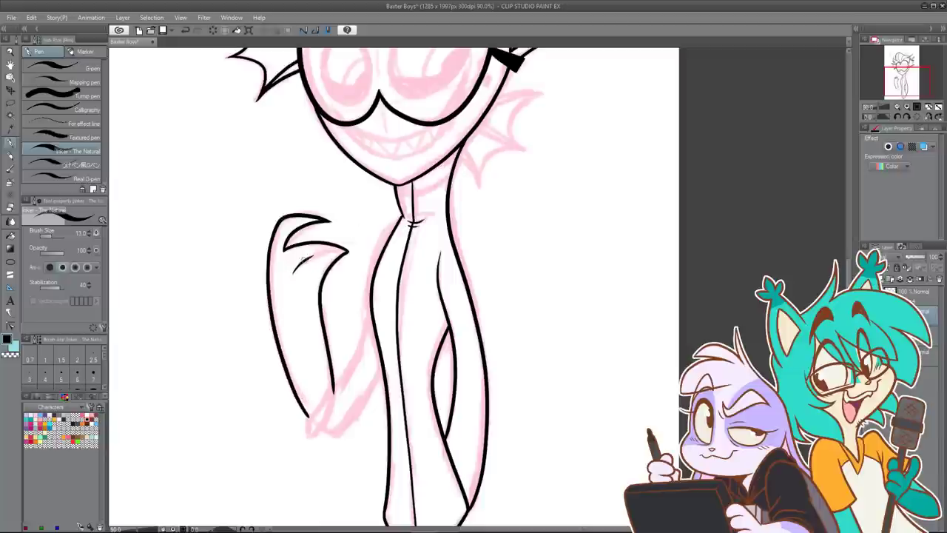
Step: Ink a short curved crease line inside the raised hand, just beneath the second finger
key(ctrl+z)
mouse_move(290, 271)
mouse_down()
mouse_move(324, 250)
mouse_move(349, 253)
mouse_up()
key(ctrl+z)
key(ctrl+z)
key(ctrl+z)
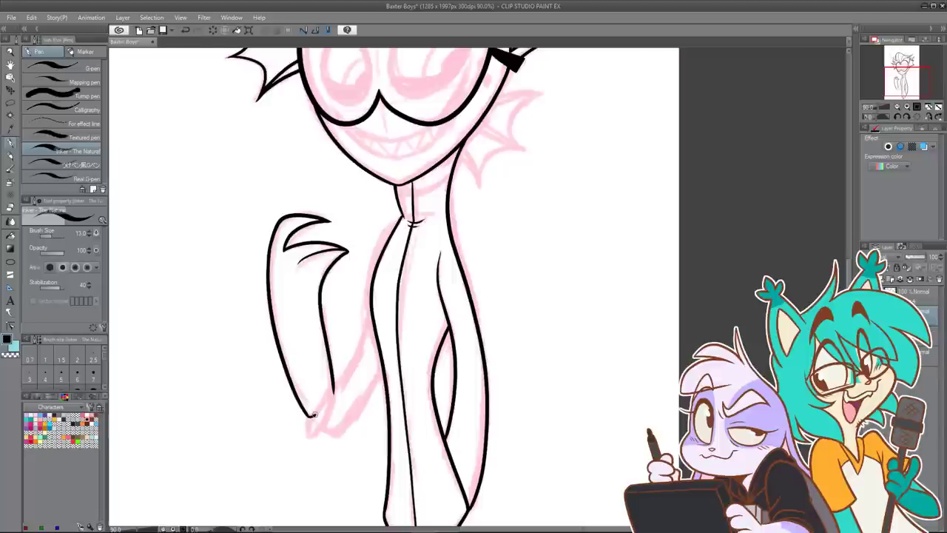
Step: Ink the small pointed tip at the raised arm's elbow and the upper arm's top edge up to the torso
drag(314, 414, 332, 395)
key(ctrl+z)
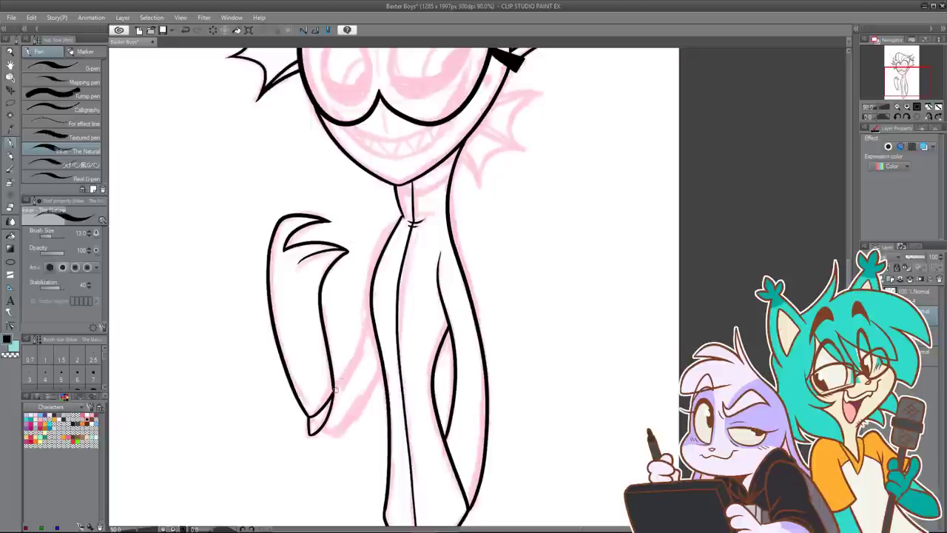
drag(339, 383, 369, 320)
key(ctrl+z)
drag(334, 388, 369, 313)
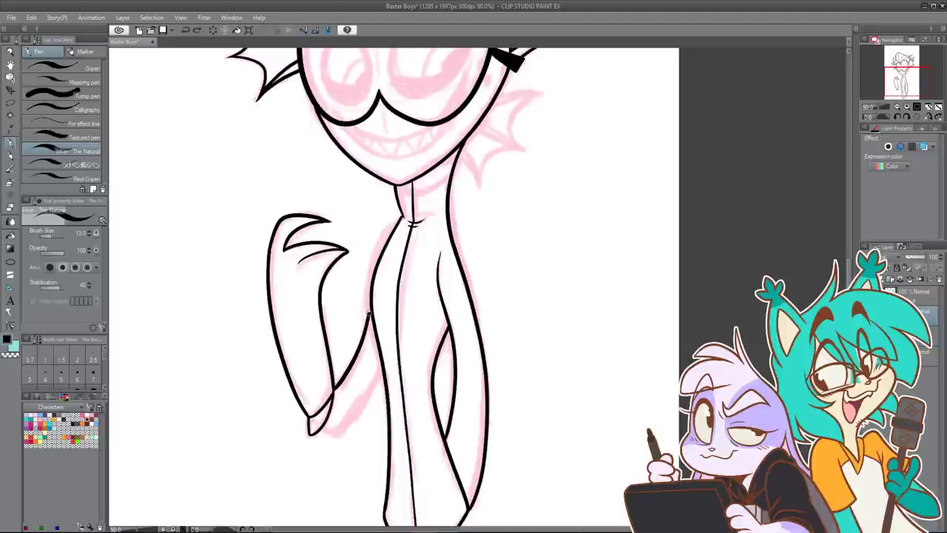
Step: Ink the raised upper arm's lower edge from beneath the elbow tip up to the torso contour
mouse_move(333, 431)
mouse_down()
mouse_move(364, 402)
mouse_move(382, 358)
mouse_up()
key(ctrl+z)
drag(335, 434, 381, 363)
key(ctrl+z)
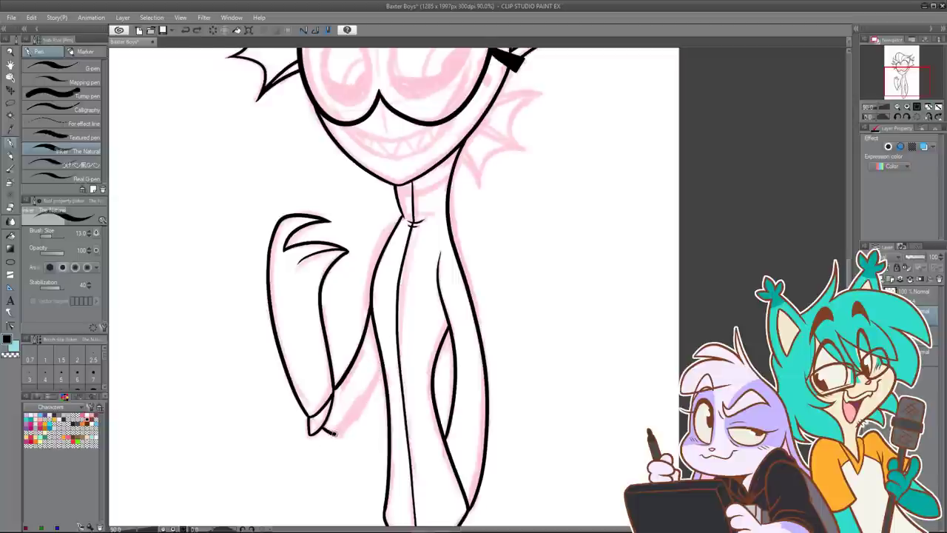
drag(334, 433, 382, 364)
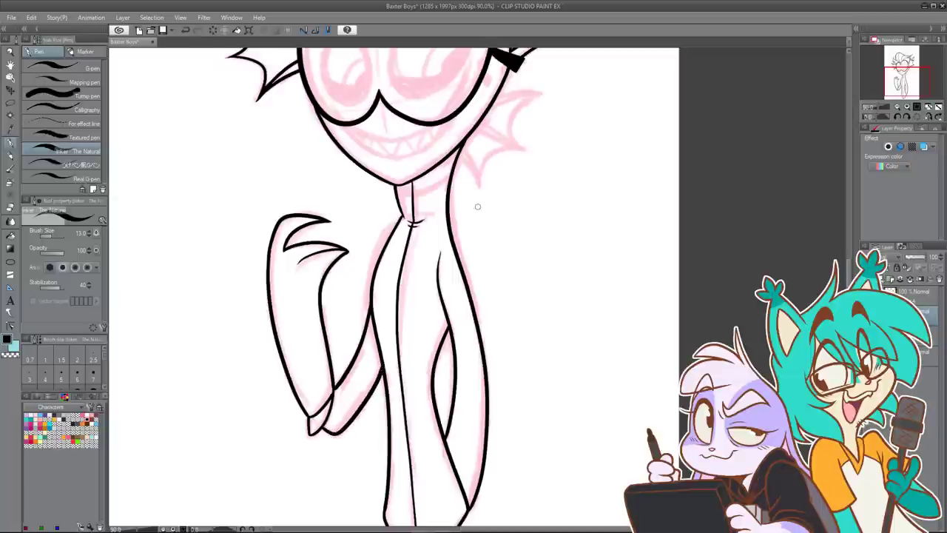
Step: Ink the double line of the small lower fin's upper spine, from its pointed tip to the jawline below the glasses arm
scroll(474, 211, down, 2)
drag(531, 209, 477, 309)
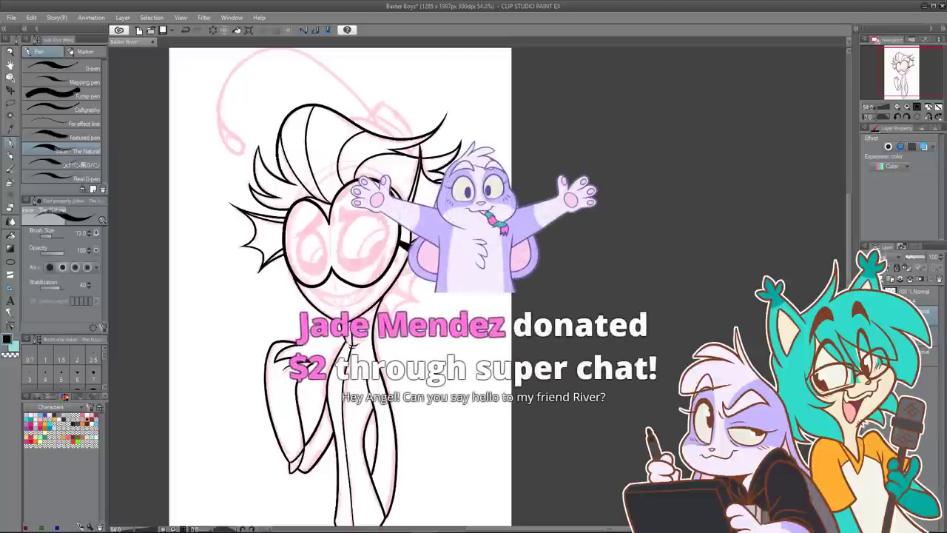
scroll(442, 180, up, 2)
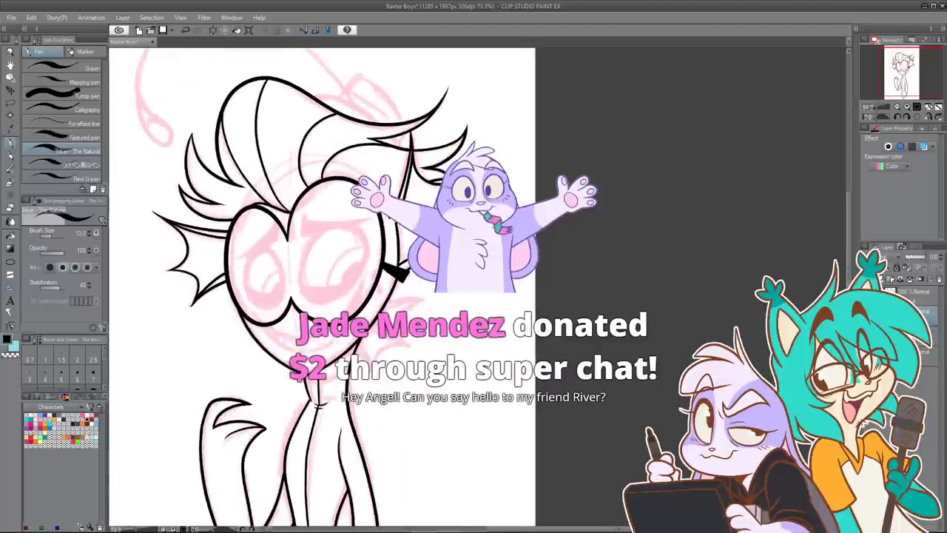
scroll(404, 299, up, 1)
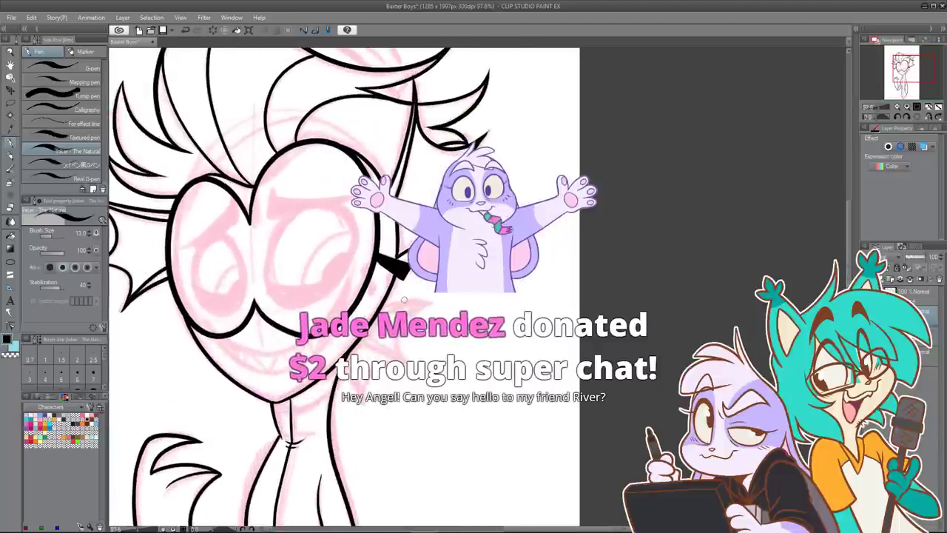
drag(430, 302, 381, 308)
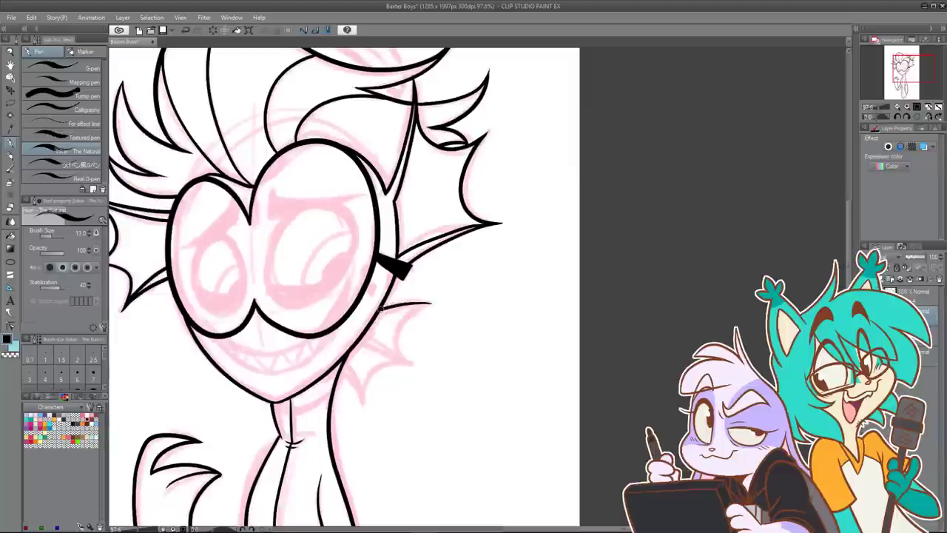
key(ctrl+z)
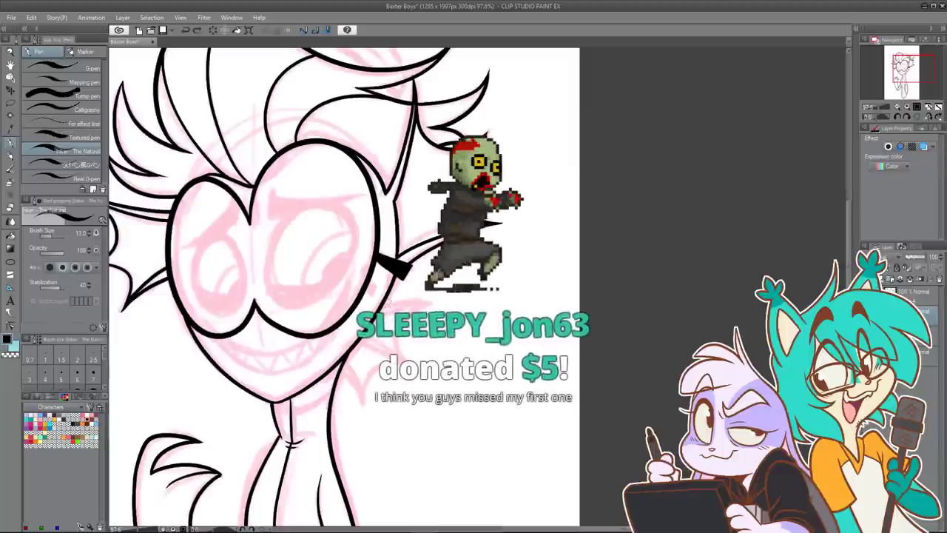
mouse_move(431, 303)
mouse_down()
mouse_move(381, 308)
mouse_move(405, 307)
mouse_up()
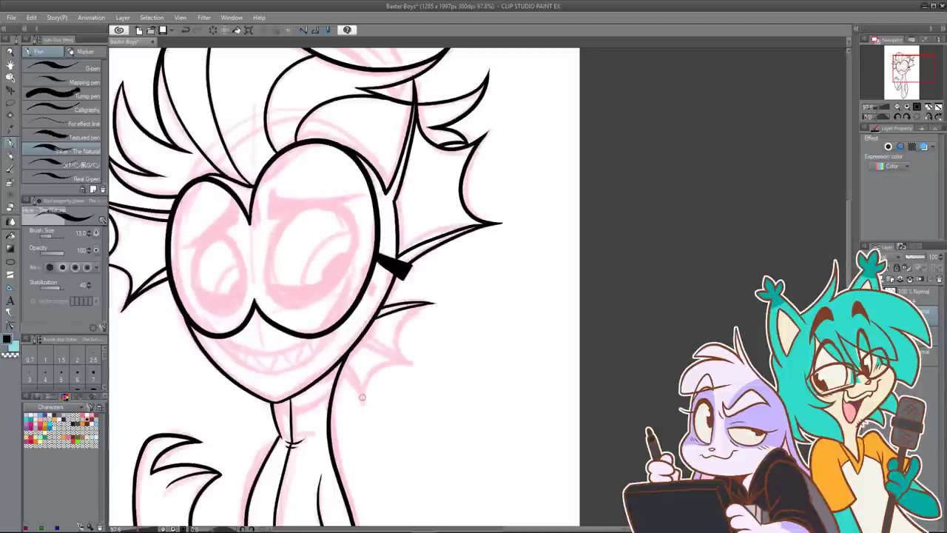
Step: Ink the small lower fin's lowest spine and the scalloped edge from its bottom tip to the middle tip
key(ctrl+z)
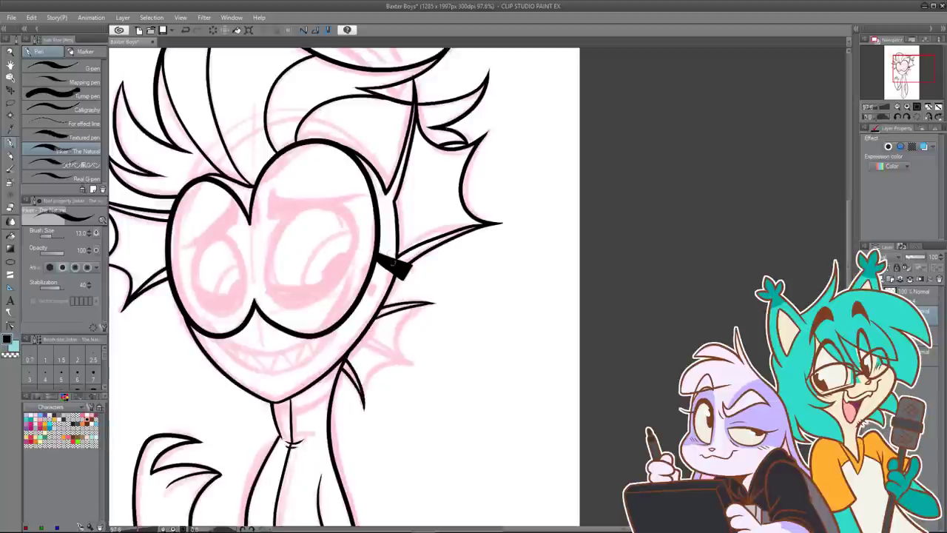
mouse_move(364, 406)
mouse_down()
mouse_move(387, 362)
mouse_move(410, 362)
mouse_move(367, 382)
mouse_move(377, 369)
mouse_move(414, 365)
mouse_move(398, 337)
mouse_move(430, 305)
mouse_move(399, 323)
mouse_move(411, 364)
mouse_up()
key(ctrl+z)
key(ctrl+z)
key(ctrl+z)
Step: Ink the small lower fin's upper scalloped edge from the upper spine's tip down to the middle tip
drag(430, 304, 400, 340)
key(ctrl+z)
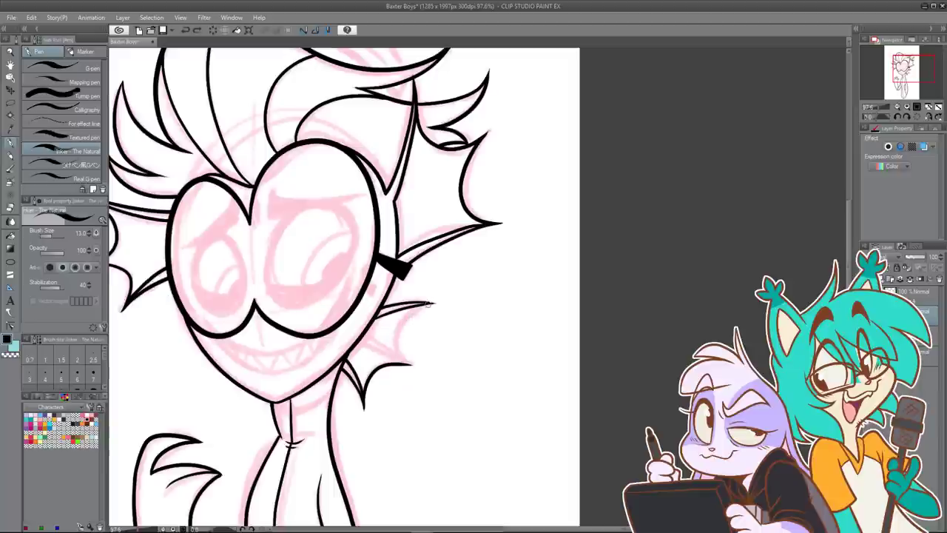
mouse_move(431, 303)
mouse_down()
mouse_move(398, 329)
mouse_move(412, 364)
mouse_up()
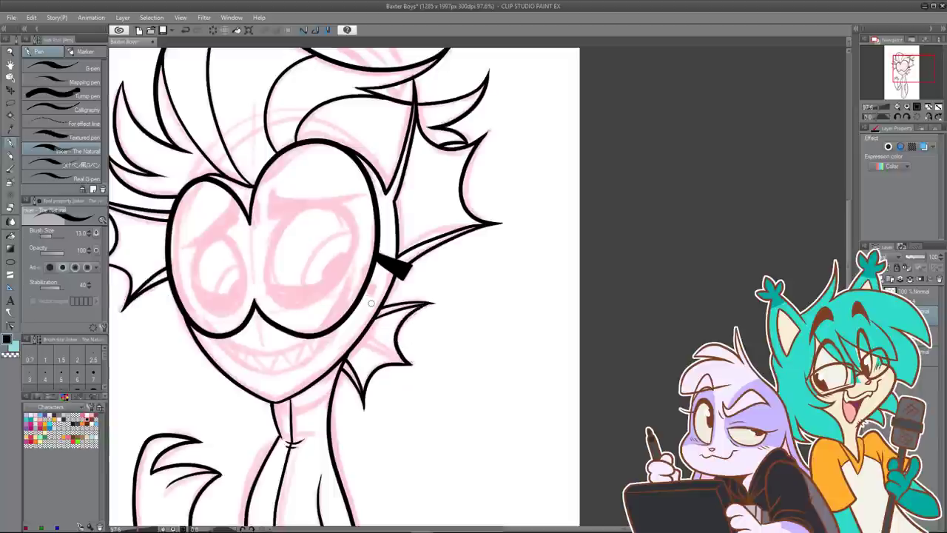
Step: Ink the small lower fin's middle spine from its pointed tip back to the jawline
key(ctrl+z)
drag(411, 365, 361, 336)
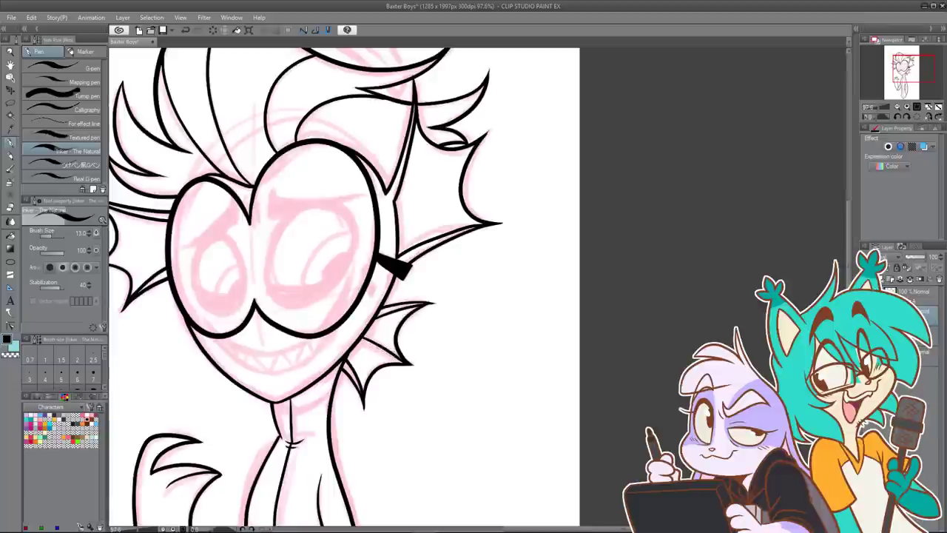
key(ctrl+z)
drag(412, 366, 368, 346)
scroll(414, 244, down, 6)
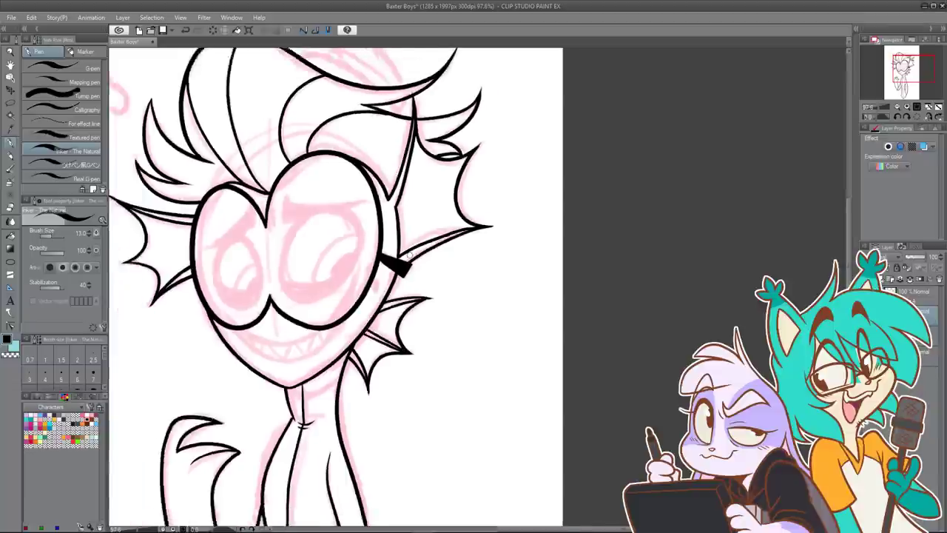
drag(419, 290, 422, 262)
mouse_move(415, 326)
mouse_down()
mouse_move(425, 281)
mouse_move(423, 310)
mouse_up()
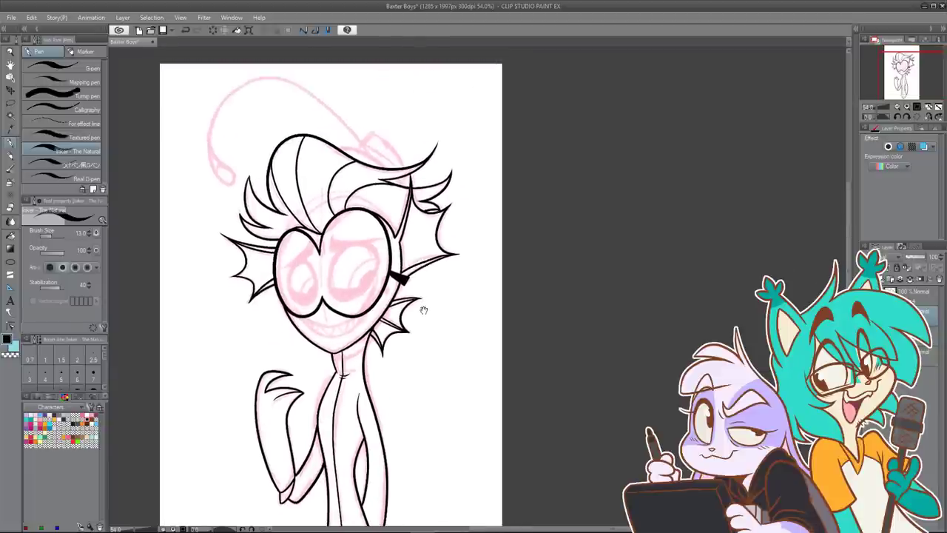
Step: Ink the small hat's narrow brim and rounded crown behind the swept hair on top of the head
scroll(465, 229, up, 3)
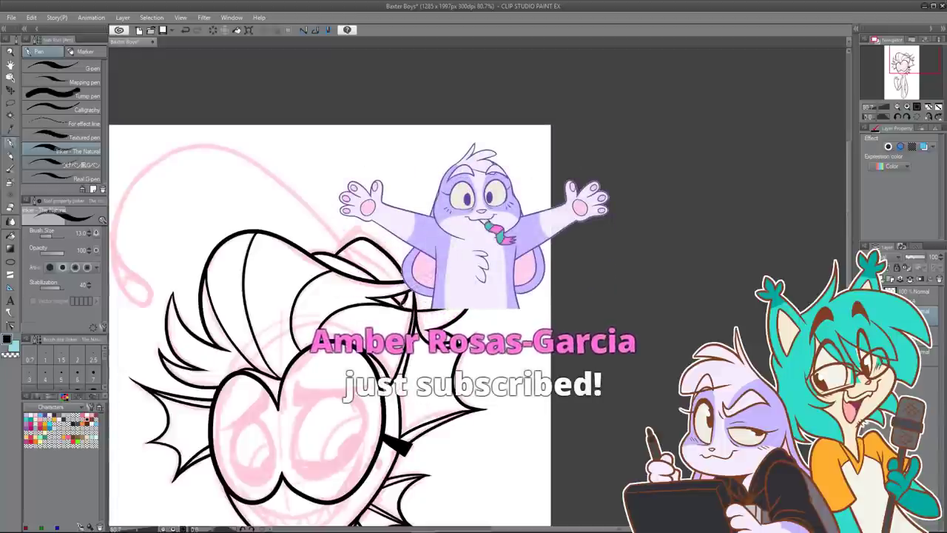
scroll(359, 213, down, 4)
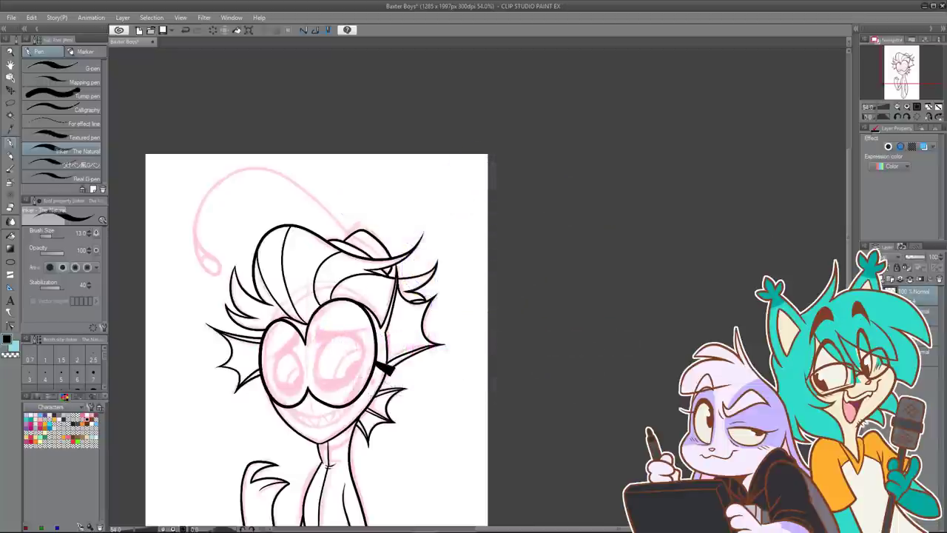
click(865, 296)
click(865, 296)
Step: Ink the long curved antenna stalk from the hat over the hair, ending in a teardrop-shaped bulb
key(ctrl+z)
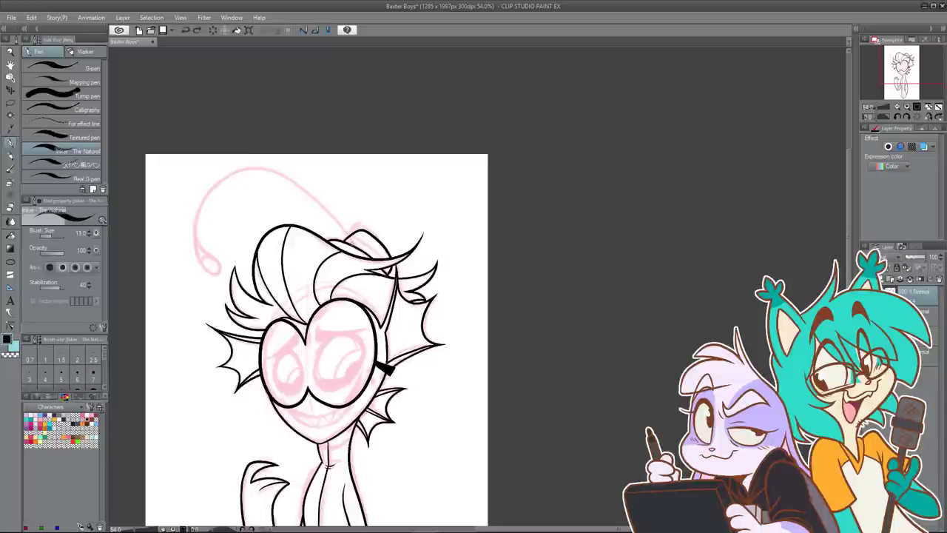
drag(271, 172, 225, 177)
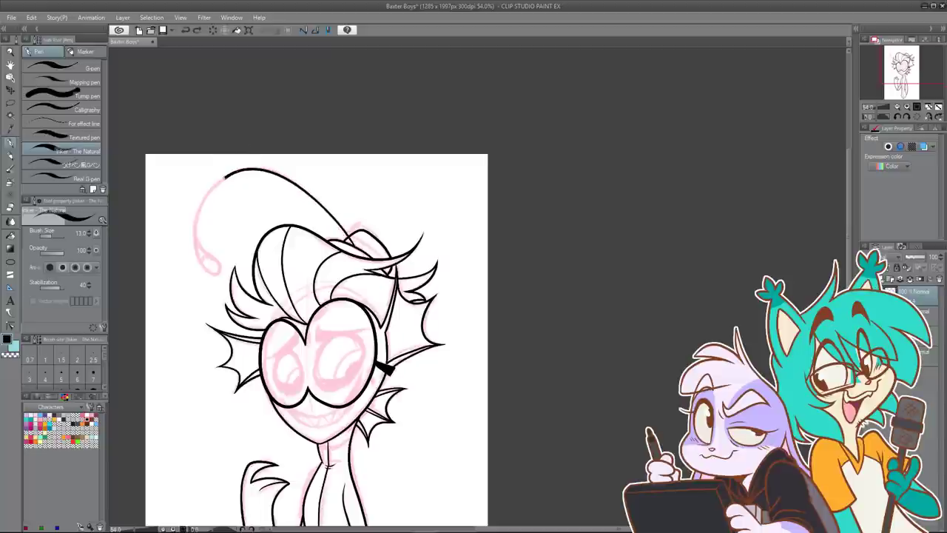
drag(195, 259, 204, 272)
key(ctrl+z)
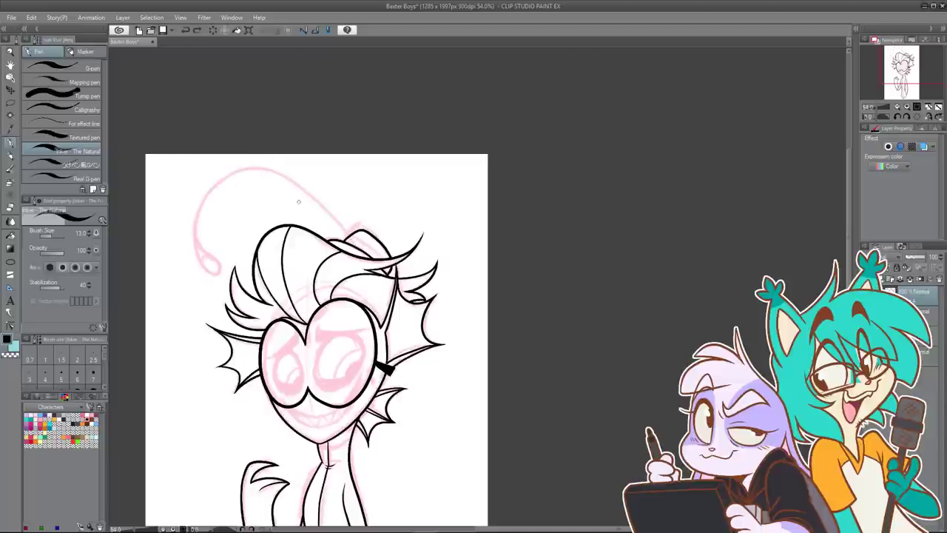
drag(301, 232, 444, 220)
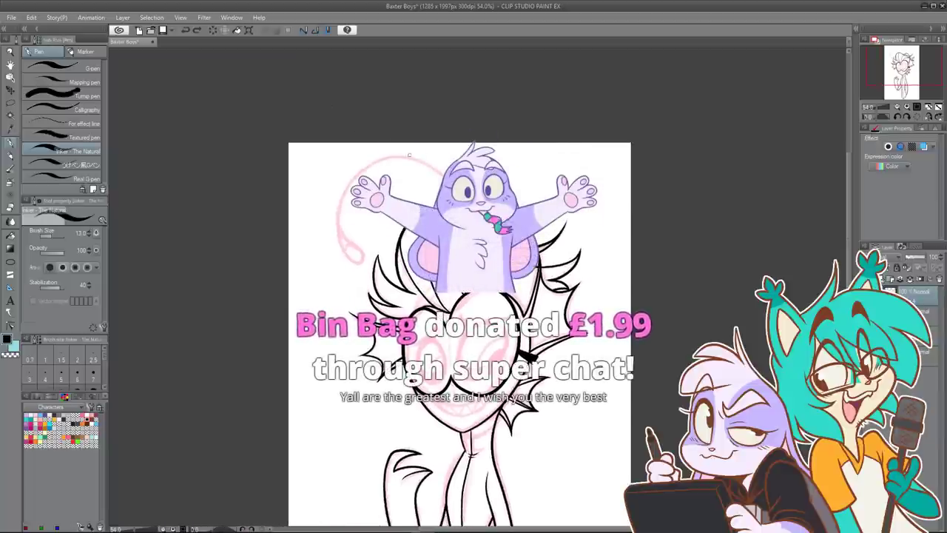
drag(477, 178, 306, 206)
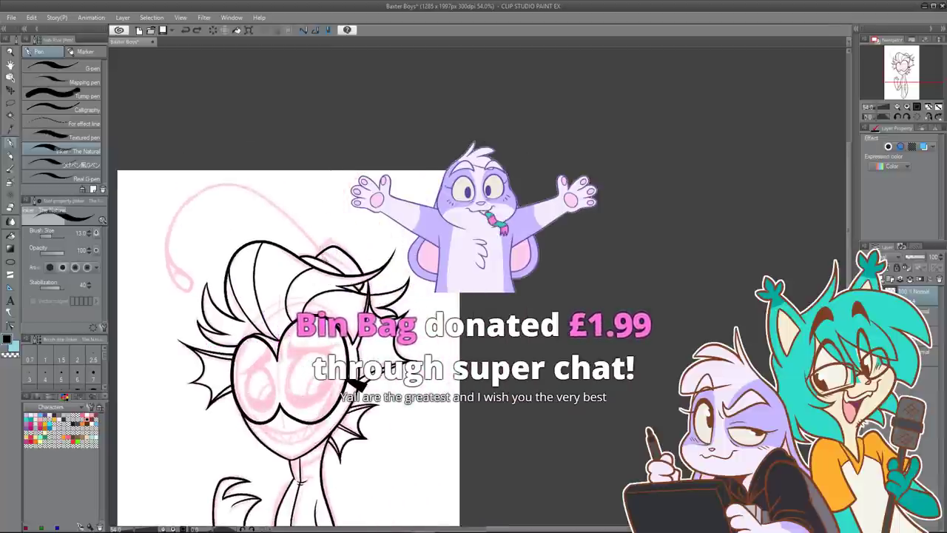
mouse_move(322, 256)
mouse_down()
mouse_move(277, 205)
mouse_move(313, 249)
mouse_move(273, 205)
mouse_move(215, 186)
mouse_up()
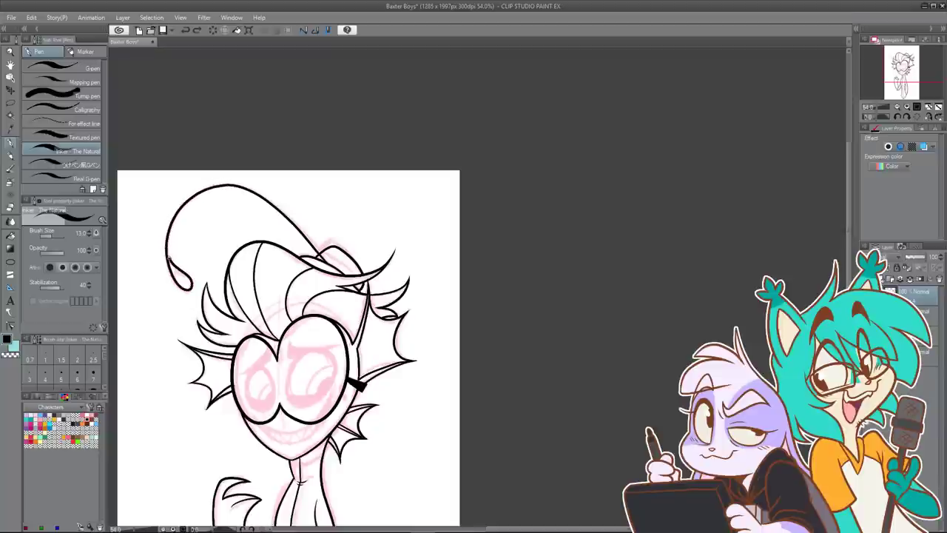
drag(219, 227, 274, 241)
Step: Ink the small jagged cap line inside the antenna's teardrop bulb
scroll(232, 287, up, 6)
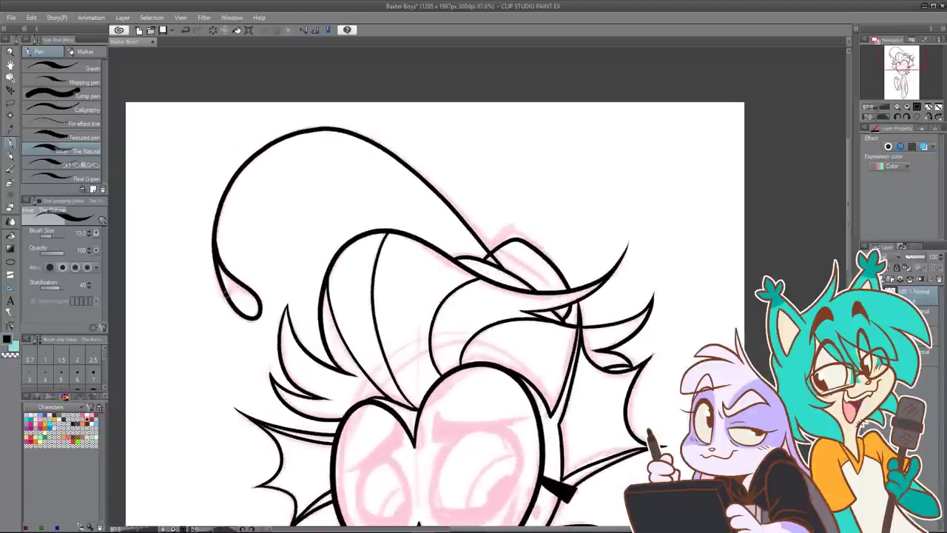
drag(230, 294, 226, 282)
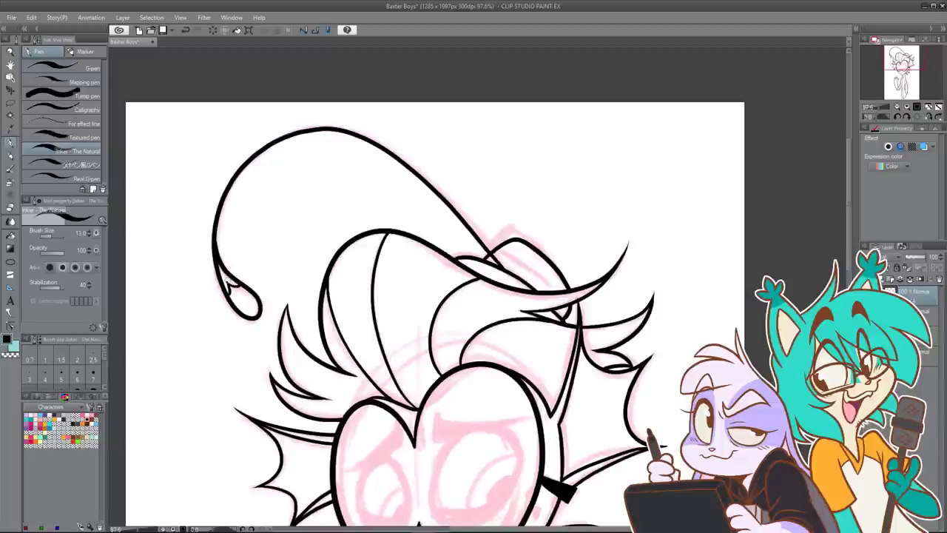
key(ctrl+z)
drag(232, 285, 237, 286)
key(ctrl+z)
scroll(222, 252, down, 3)
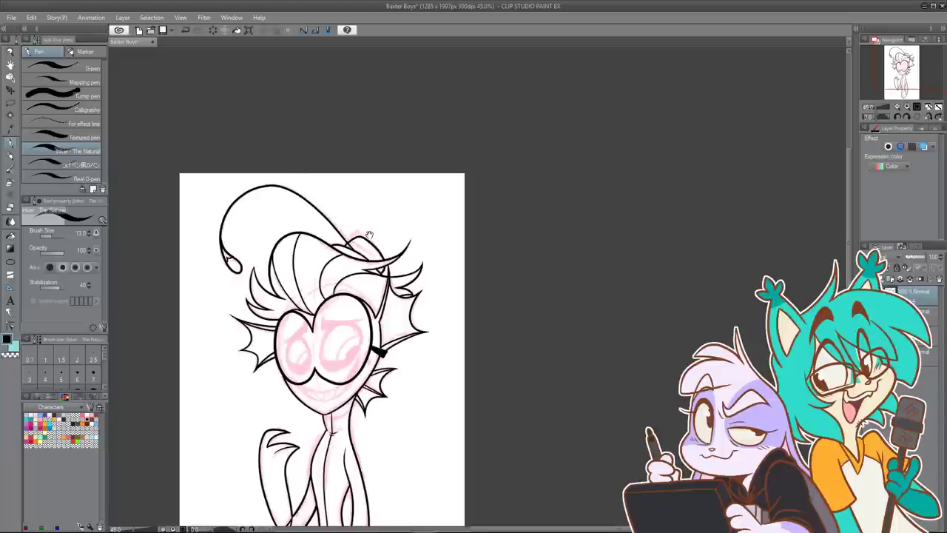
drag(408, 228, 407, 236)
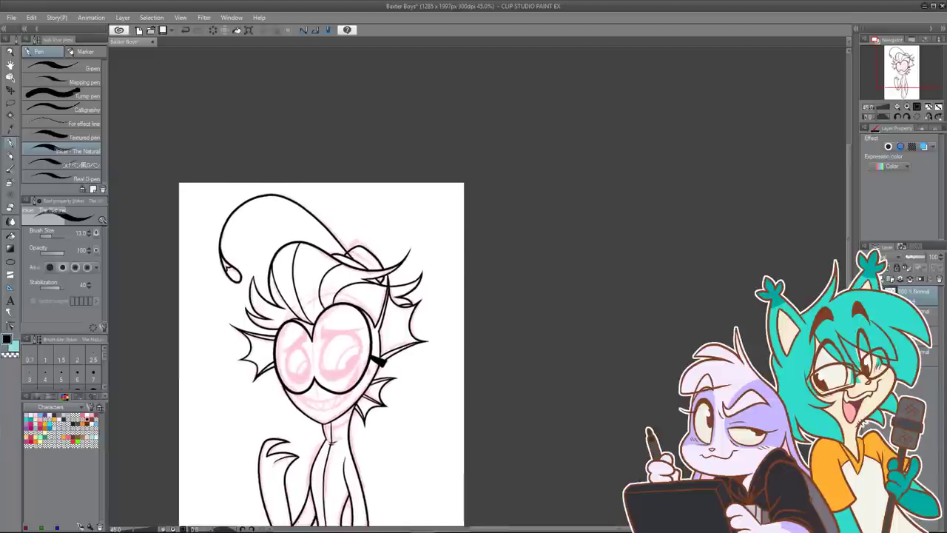
Step: Ink the curved band line across the small hat's crown, just above the brim
scroll(351, 253, up, 4)
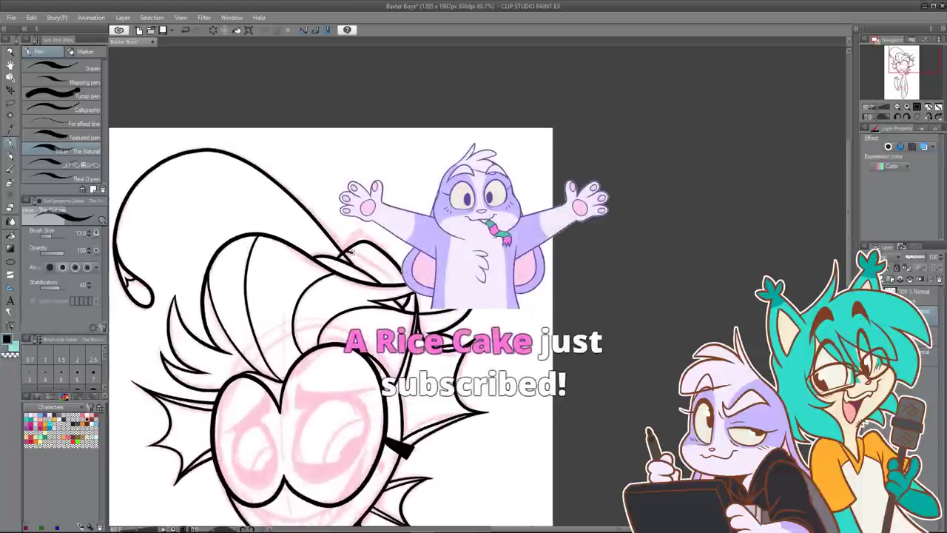
mouse_move(351, 253)
mouse_down()
mouse_move(385, 271)
mouse_move(360, 253)
mouse_move(400, 286)
mouse_up()
key(ctrl+z)
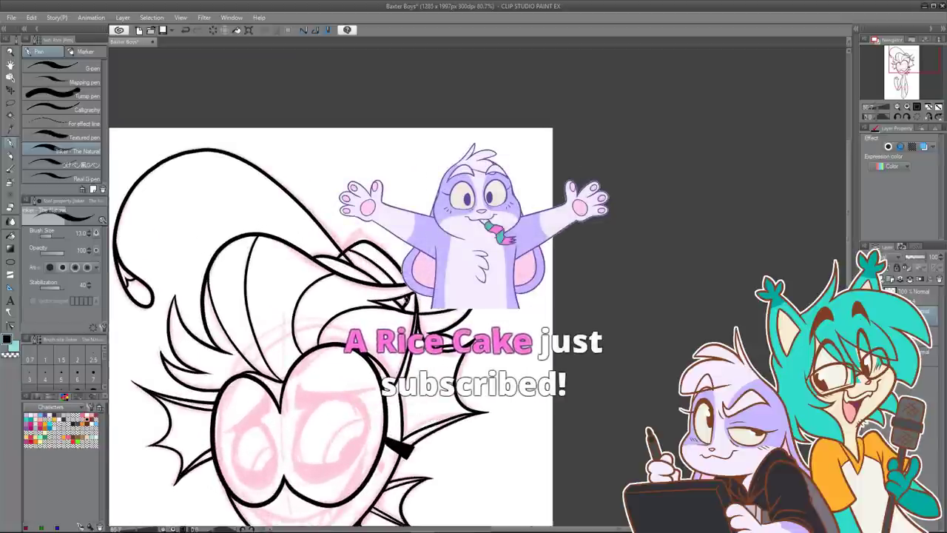
scroll(409, 217, down, 4)
drag(414, 279, 404, 205)
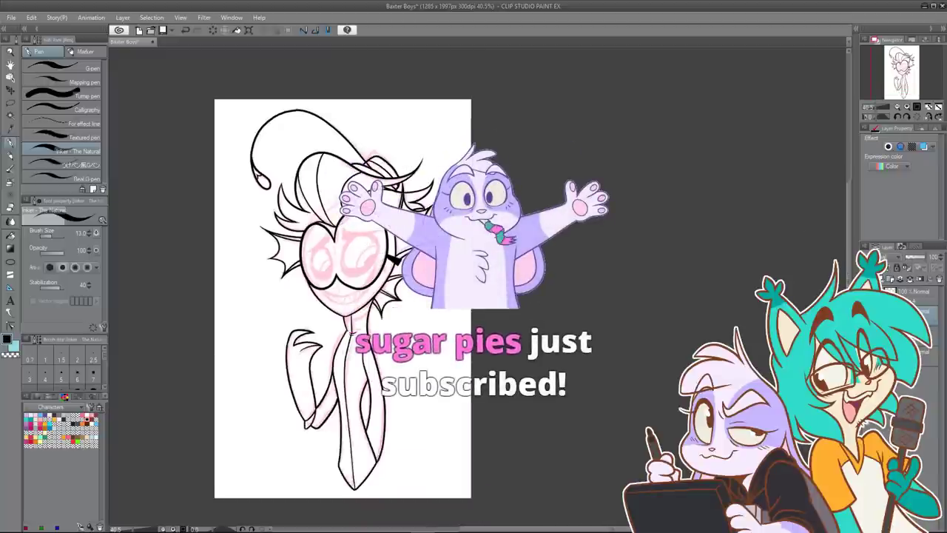
Step: Toggle the layer's visibility off and back on to check the inked head against the sketch
click(865, 316)
click(865, 316)
scroll(351, 216, up, 1)
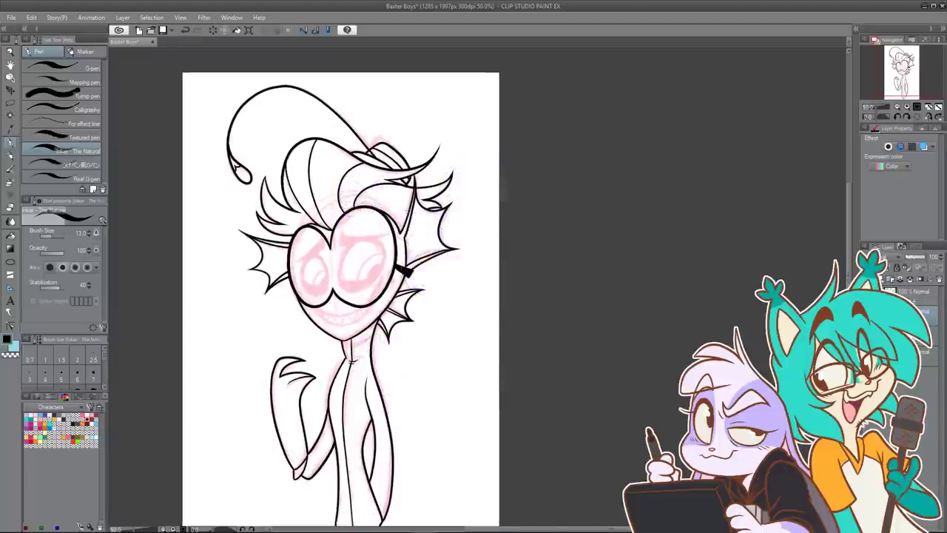
click(865, 316)
click(865, 316)
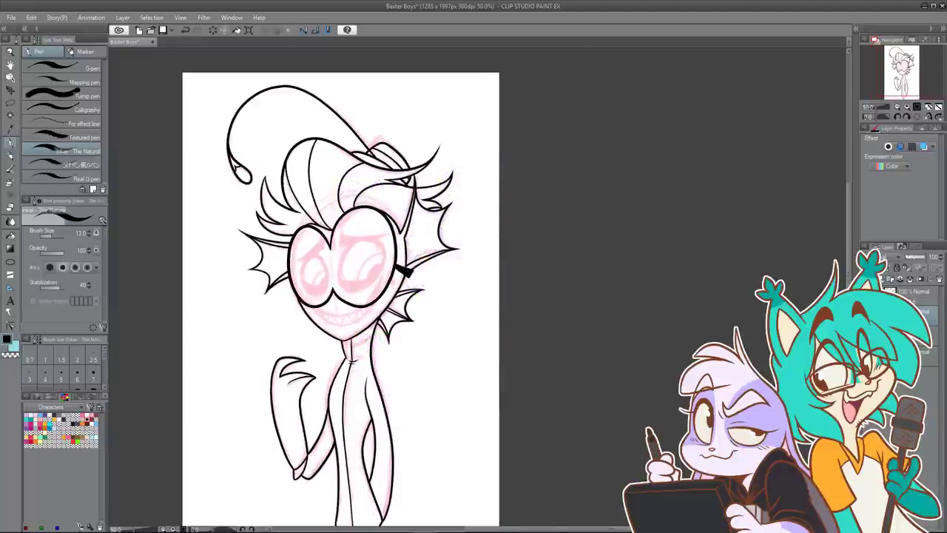
Step: Ink the outline of the slanted, tapering eyebrow inside the smaller glasses lens
scroll(300, 263, up, 2)
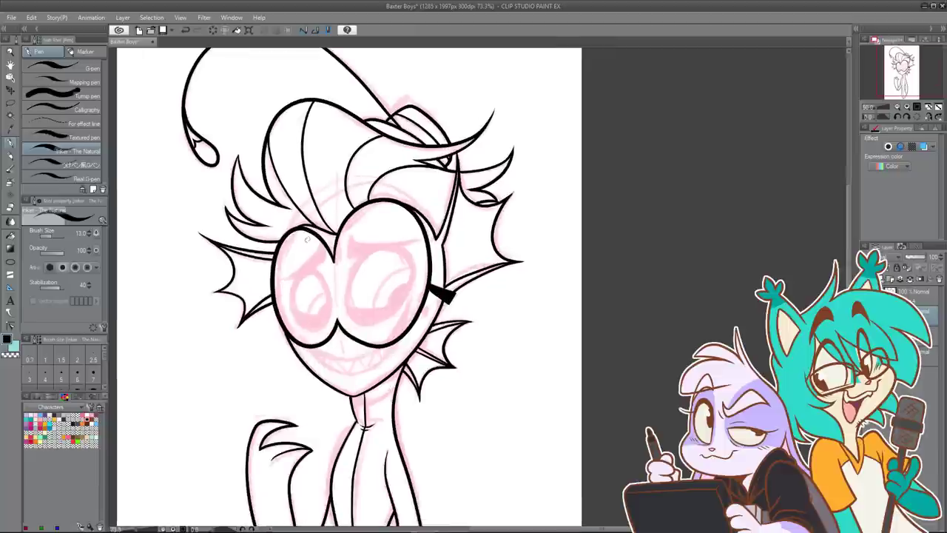
scroll(300, 263, up, 1)
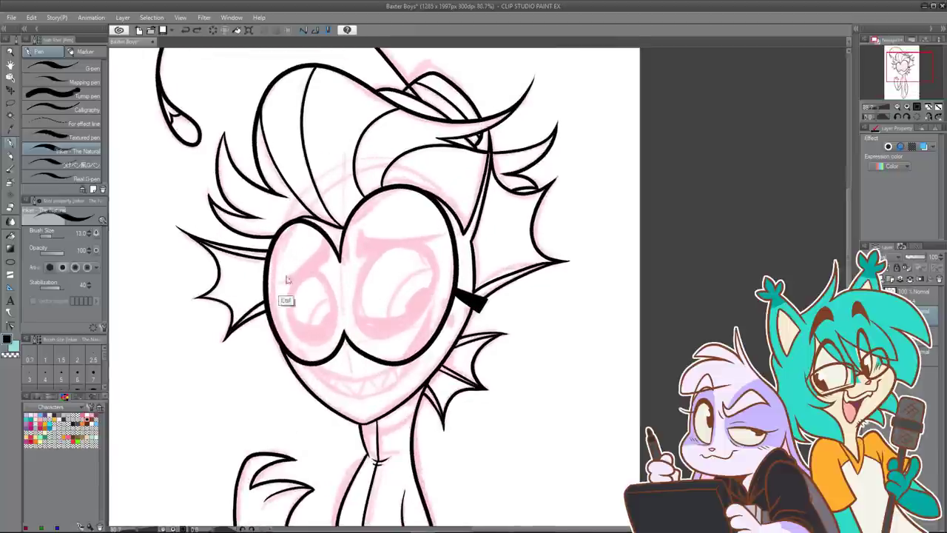
drag(273, 284, 330, 250)
key(ctrl+z)
key(ctrl+z)
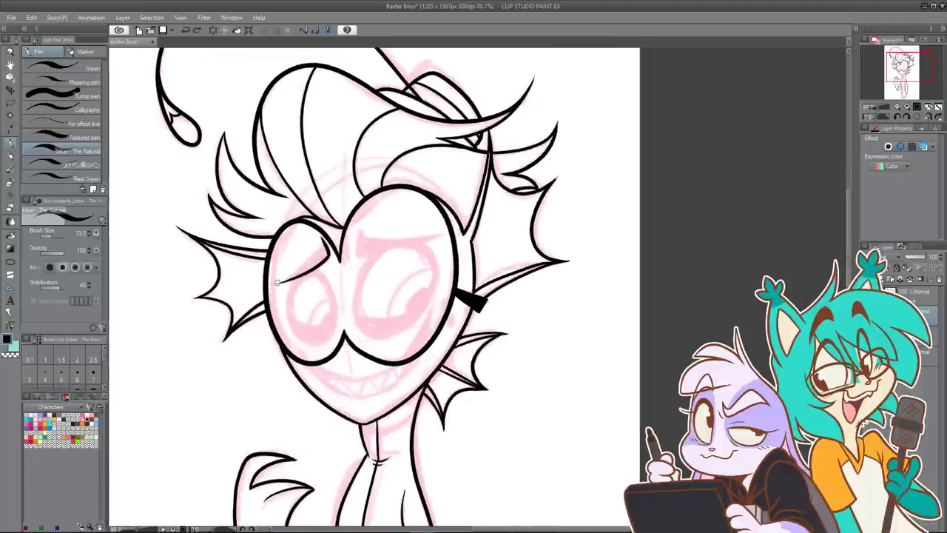
mouse_move(281, 282)
mouse_down()
mouse_move(313, 263)
mouse_move(282, 282)
mouse_move(329, 251)
mouse_up()
key(ctrl+z)
key(ctrl+z)
key(ctrl+z)
drag(280, 282, 319, 270)
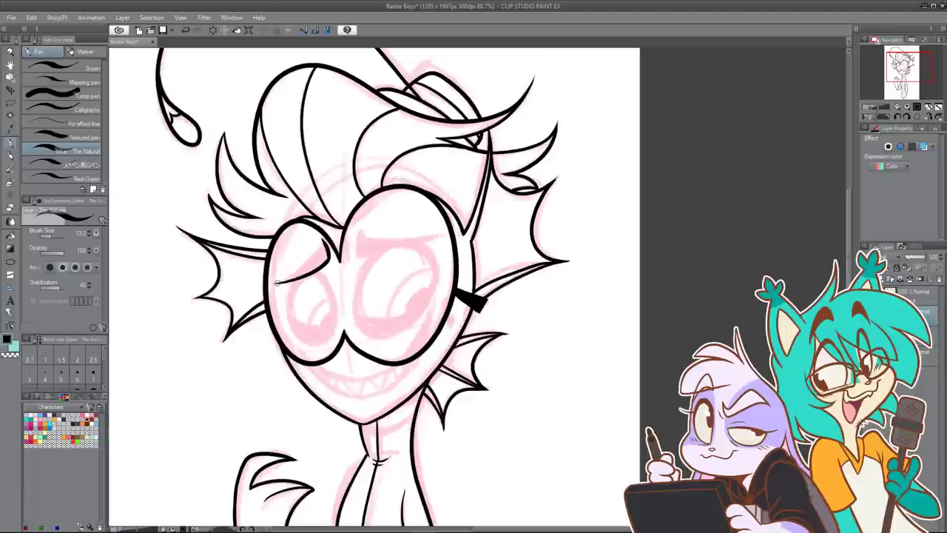
key(ctrl+z)
drag(275, 284, 311, 264)
Step: Ink the long tapering eyebrow outline inside the larger glasses lens, with its upper and lower edges meeting in a point
drag(384, 187, 349, 210)
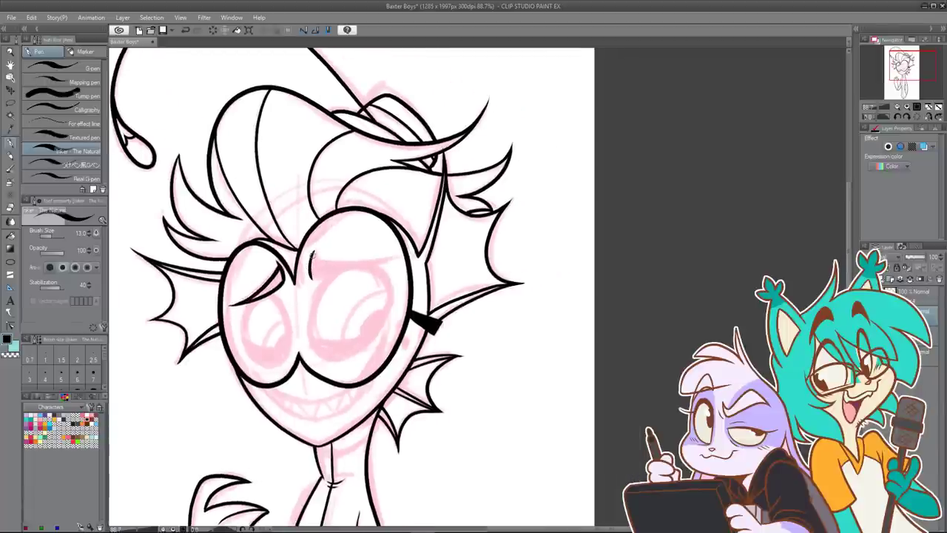
drag(312, 256, 404, 255)
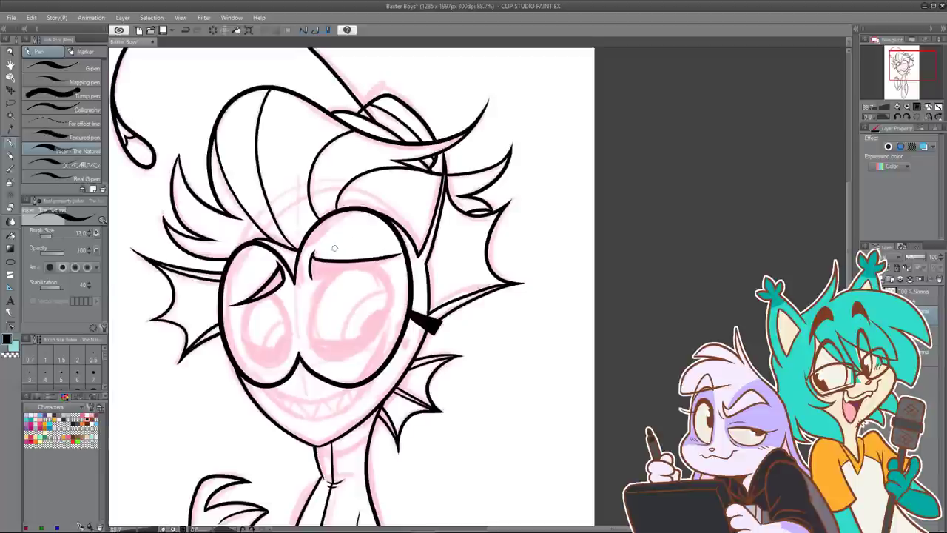
key(ctrl+z)
drag(312, 256, 404, 253)
drag(325, 278, 395, 258)
key(ctrl+z)
mouse_move(312, 257)
mouse_down()
mouse_move(312, 278)
mouse_move(325, 279)
mouse_move(404, 254)
mouse_up()
key(ctrl+z)
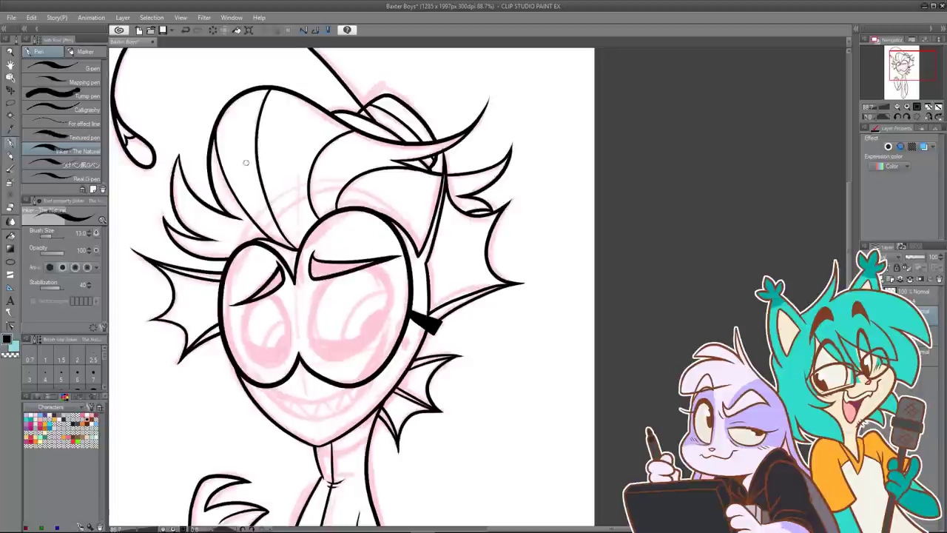
Step: Fill both eyebrow outlines with solid black using the Fill tool
click(11, 237)
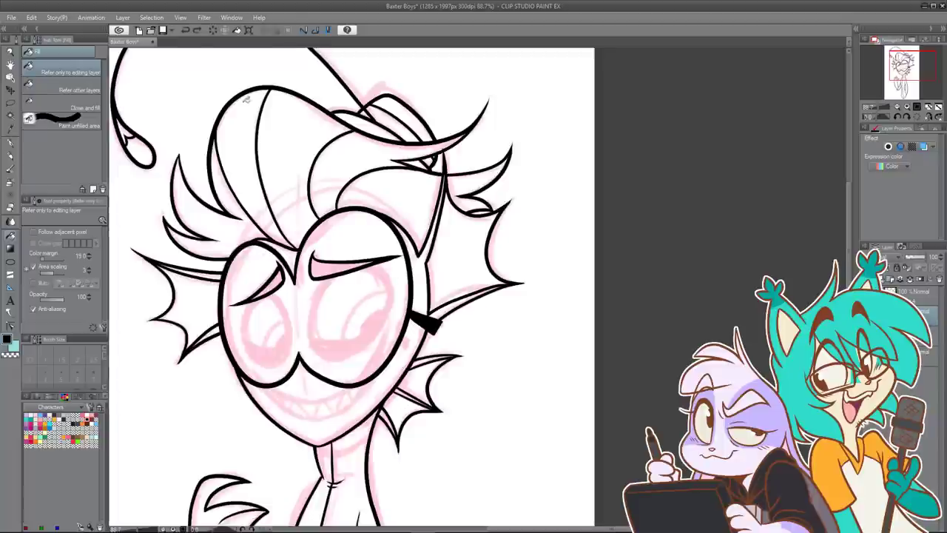
click(270, 285)
click(330, 269)
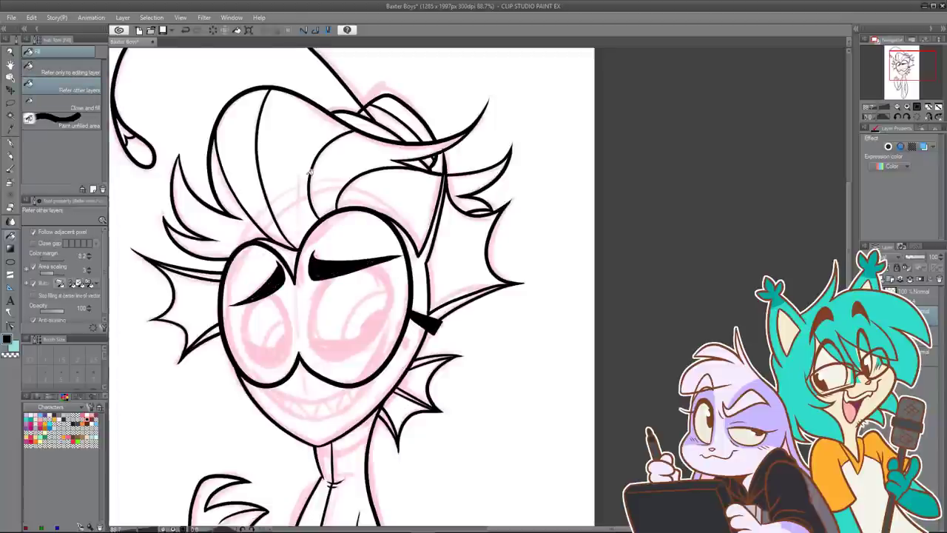
Step: Ink the oval outline of the eye inside the smaller glasses lens with the inking pen, below the eyebrow
click(10, 143)
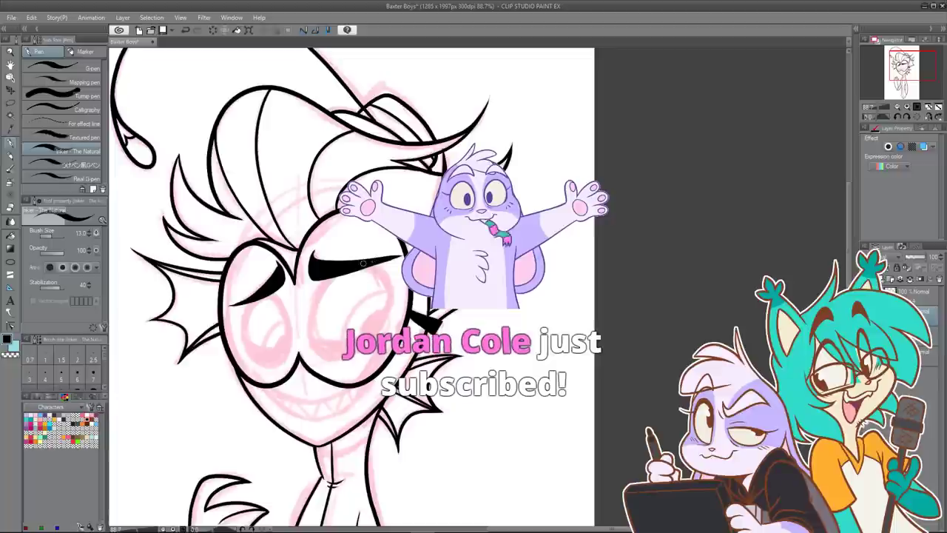
drag(295, 276, 319, 247)
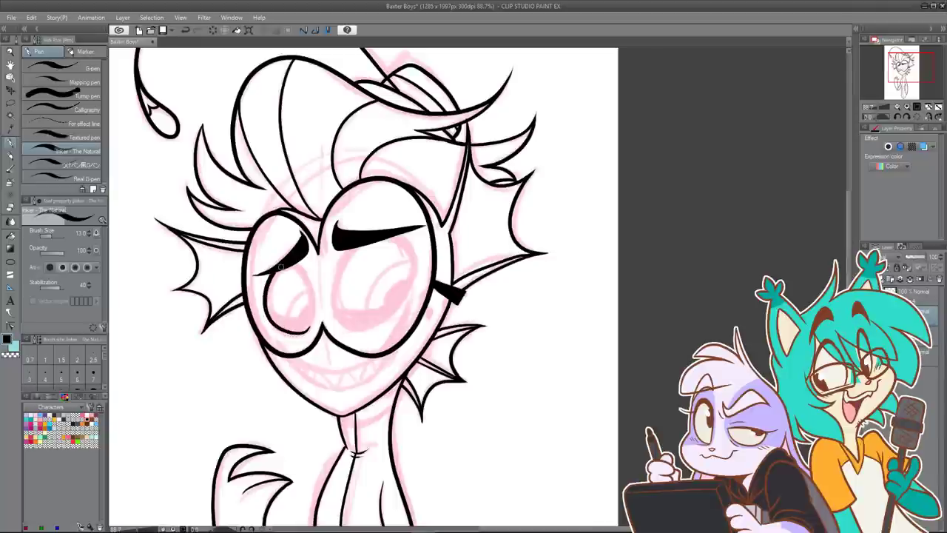
key(ctrl+z)
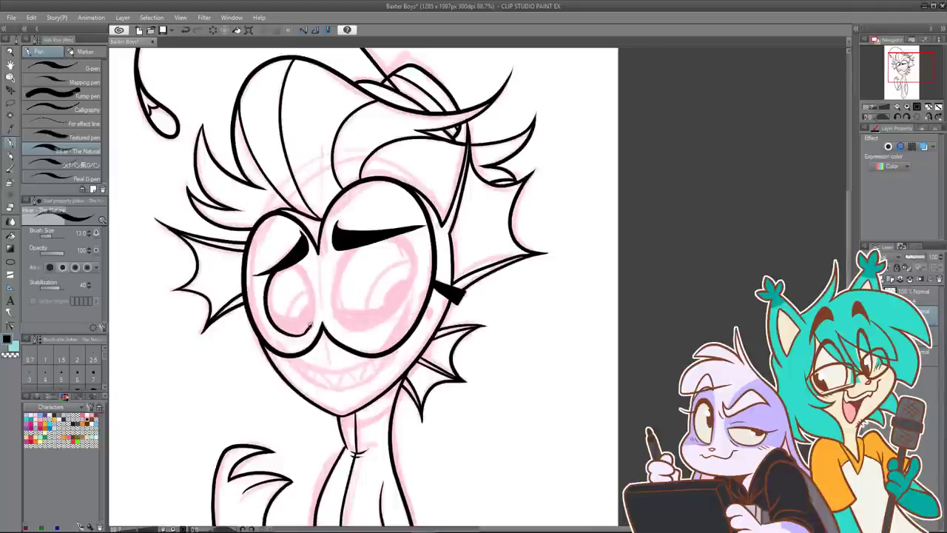
key(ctrl+z)
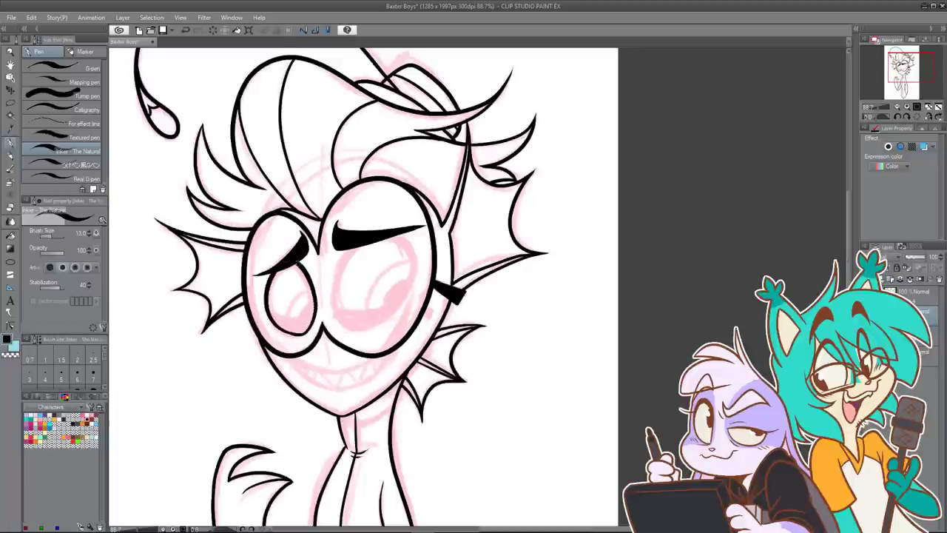
key(ctrl+z)
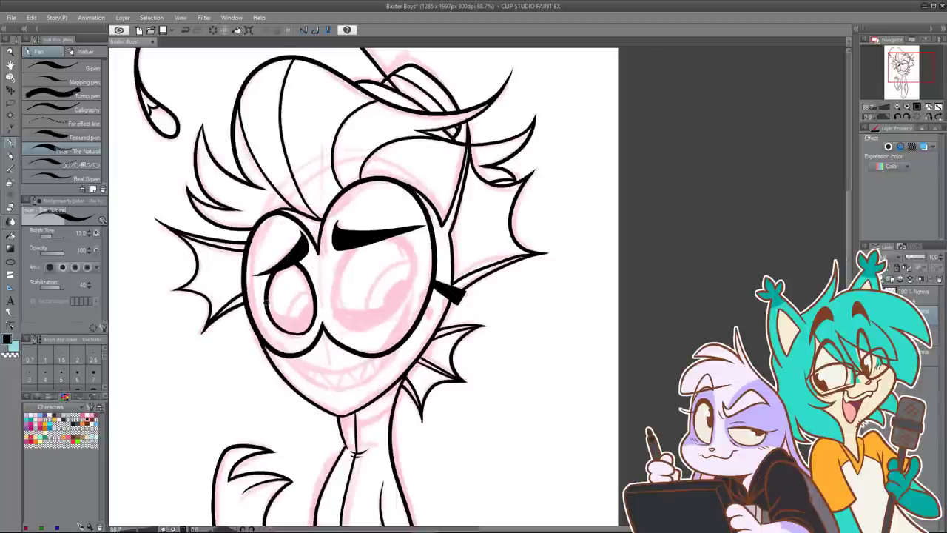
Step: Add a solid black pupil and thick black lower rim to the smaller eye, with a short crease line beneath it
drag(267, 304, 309, 304)
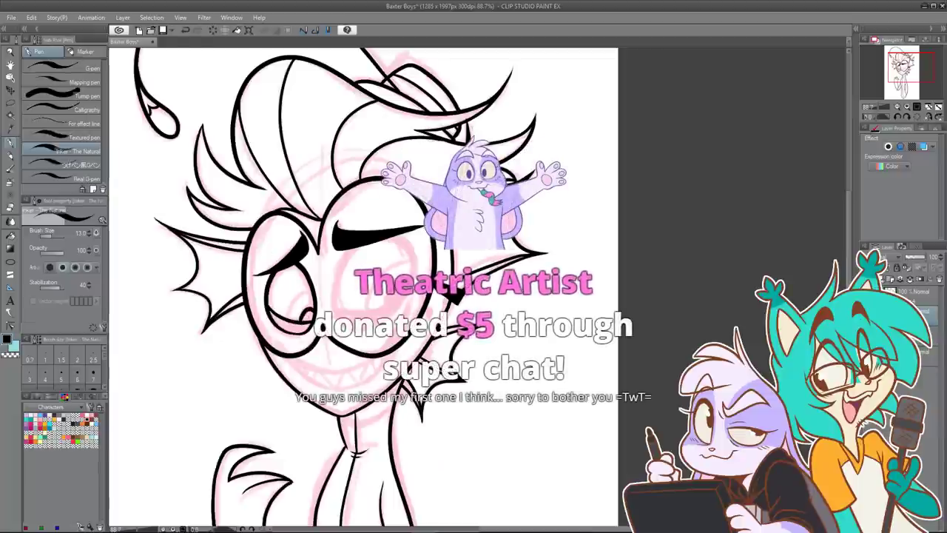
drag(304, 316, 310, 315)
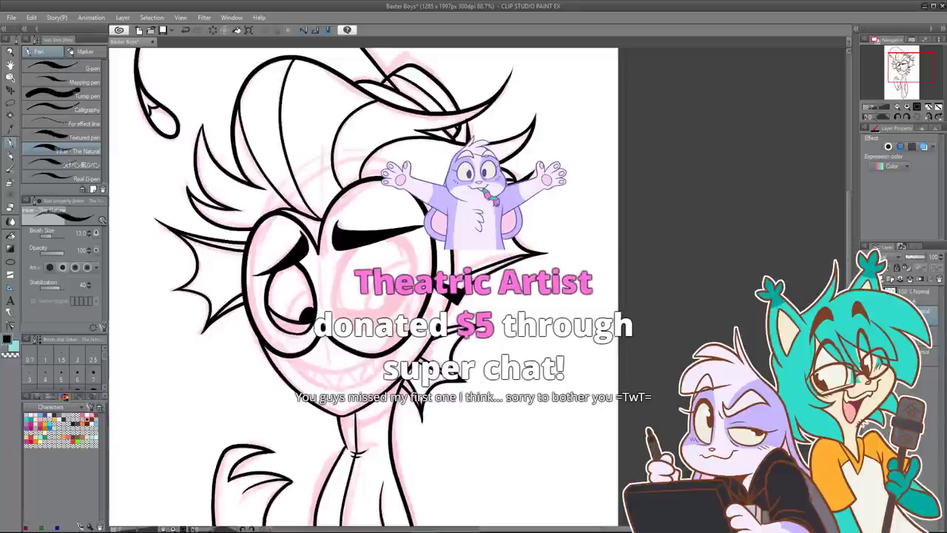
key(g)
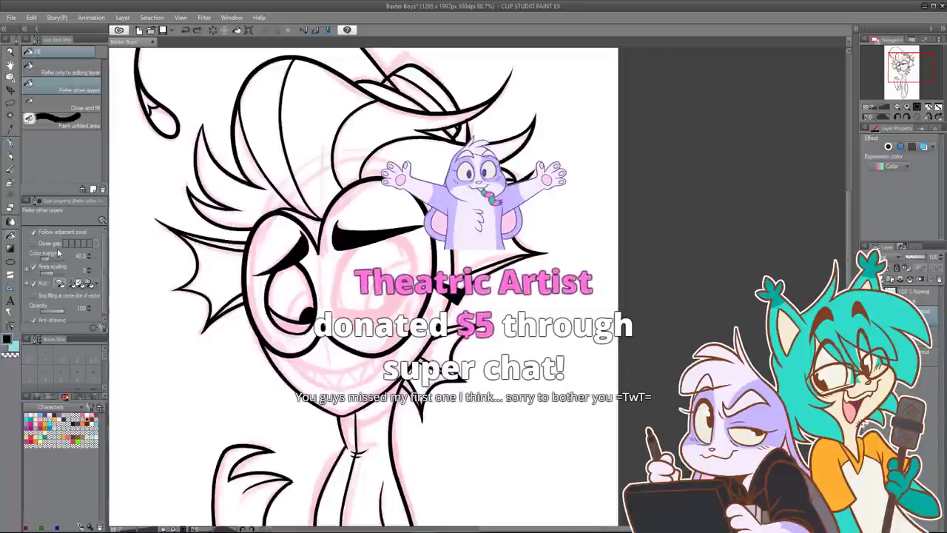
key(p)
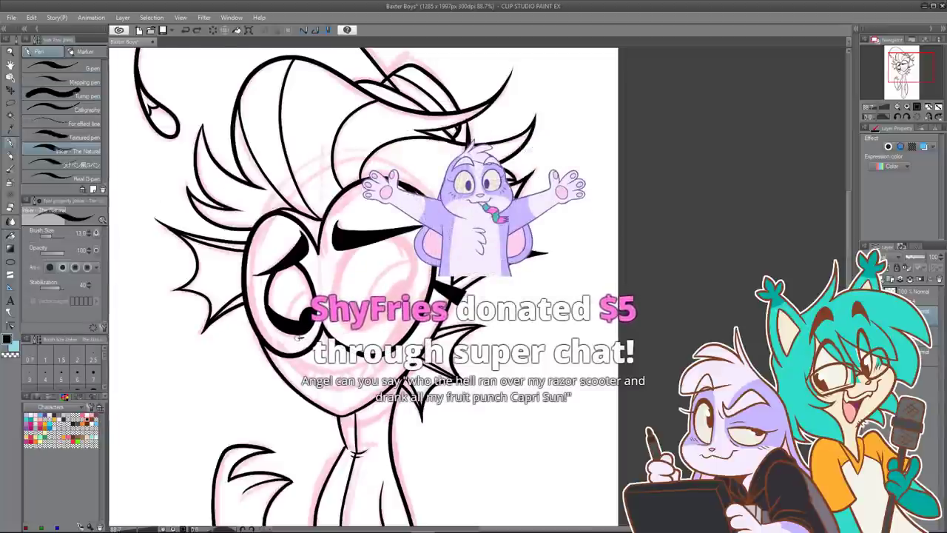
drag(280, 336, 302, 336)
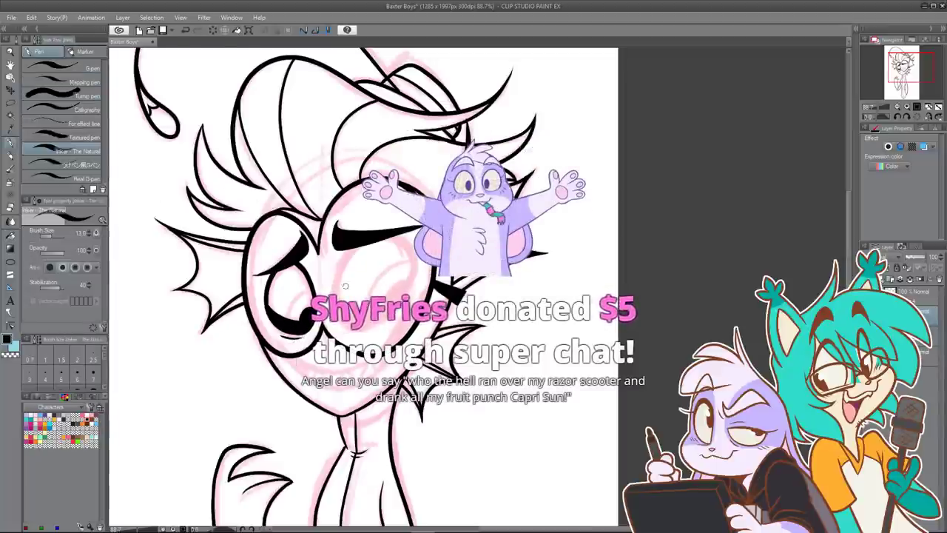
Step: Ink the eye inside the larger lens with a rounded outline, solid black pupil and lower rim, and a short crease underneath
mouse_move(390, 324)
mouse_down()
mouse_move(336, 296)
mouse_move(368, 250)
mouse_up()
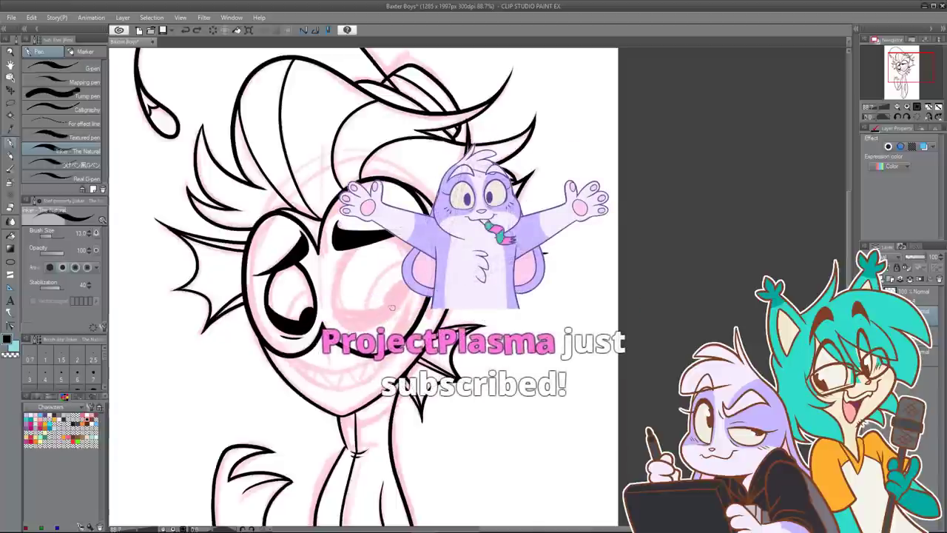
mouse_move(397, 307)
mouse_down()
mouse_move(355, 327)
mouse_move(339, 281)
mouse_move(368, 250)
mouse_up()
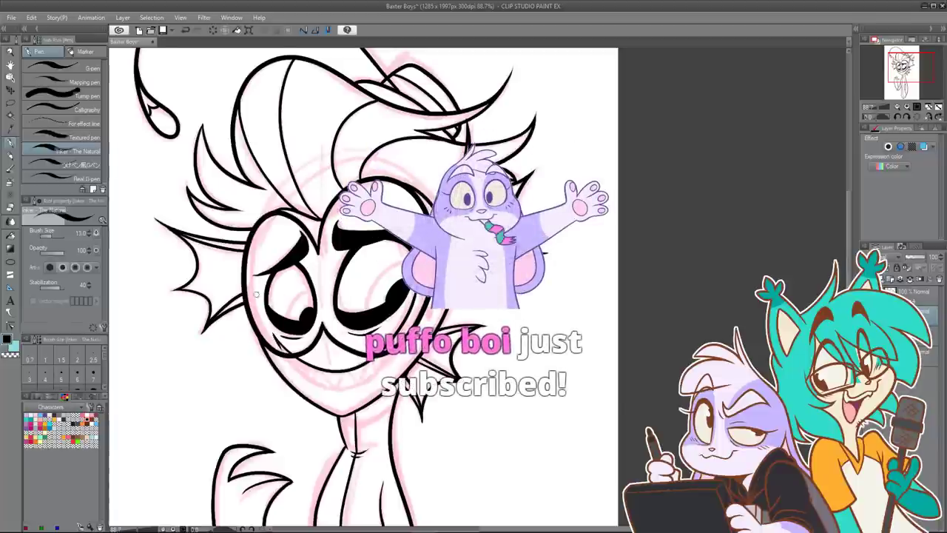
Step: Ink the wide curved grin below the glasses and line it with a row of sharp, pointed teeth
mouse_move(273, 336)
mouse_down()
mouse_move(292, 372)
mouse_move(318, 387)
mouse_move(359, 384)
mouse_up()
key(ctrl+z)
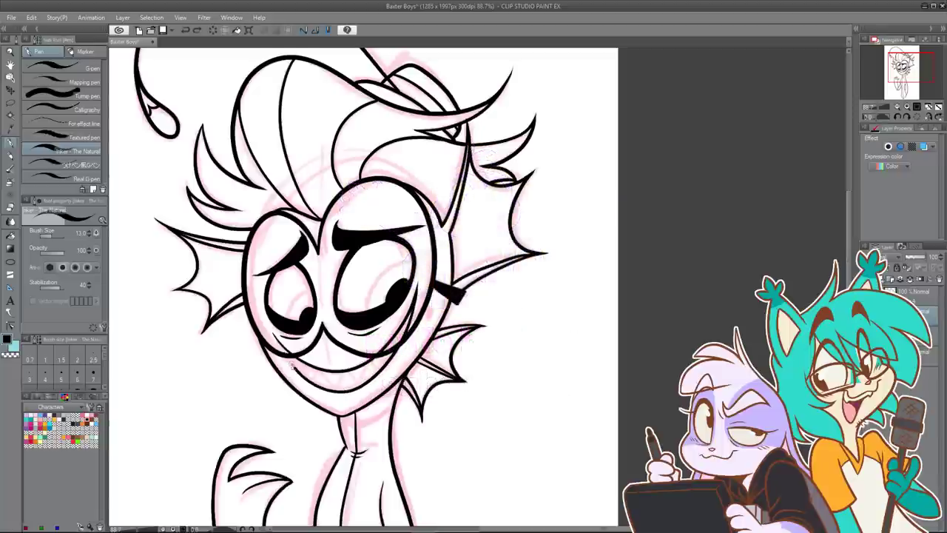
drag(465, 176, 451, 220)
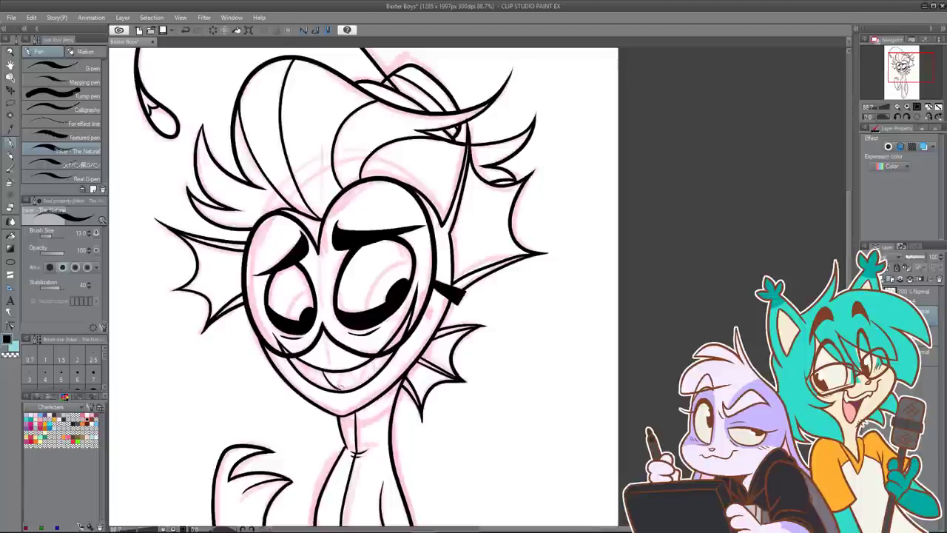
key(ctrl+z)
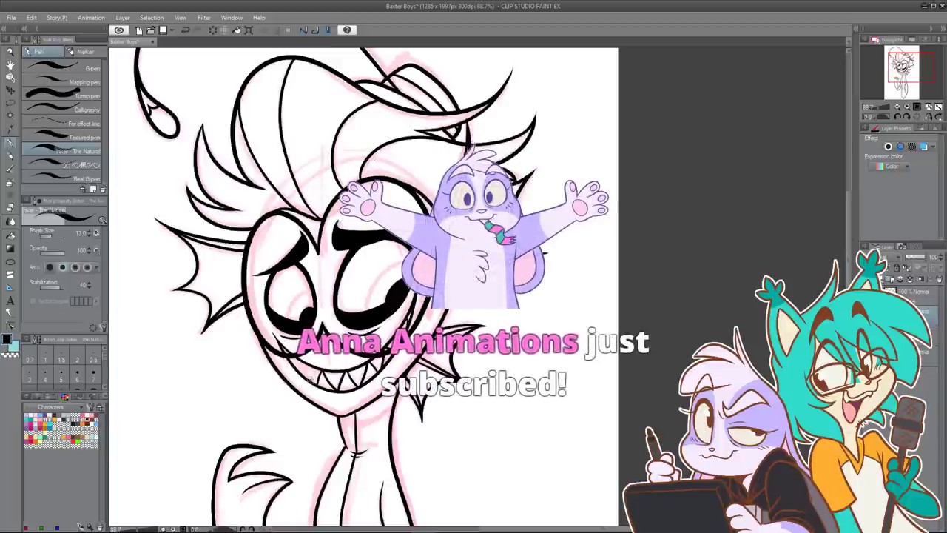
drag(303, 366, 313, 383)
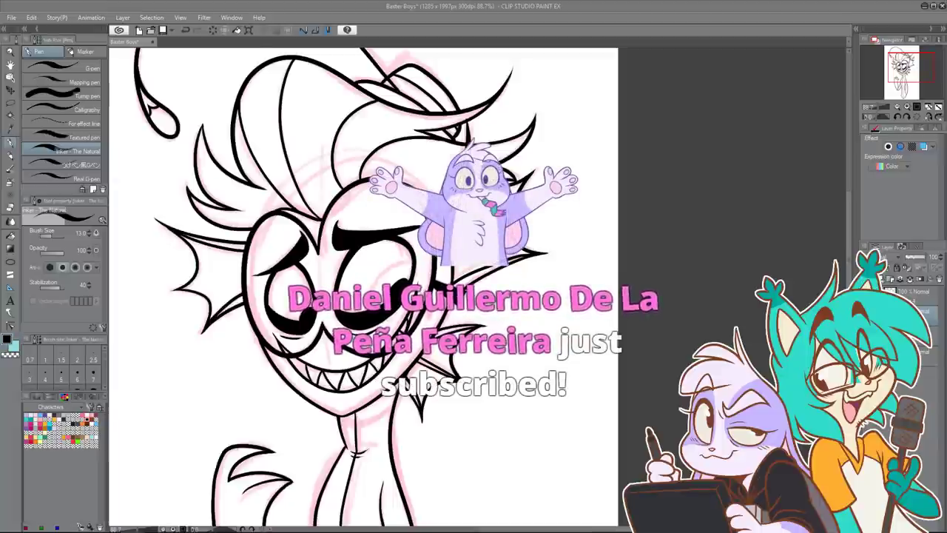
Step: Switch to the web browser and view the inked character drawing and the watercolor monotype on the artist's Instagram profile
drag(946, 185, 615, 65)
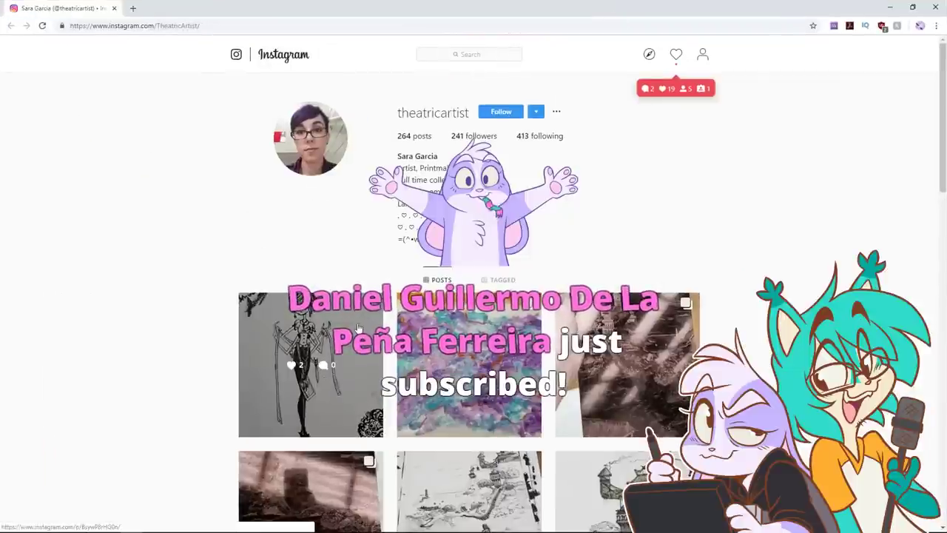
click(358, 328)
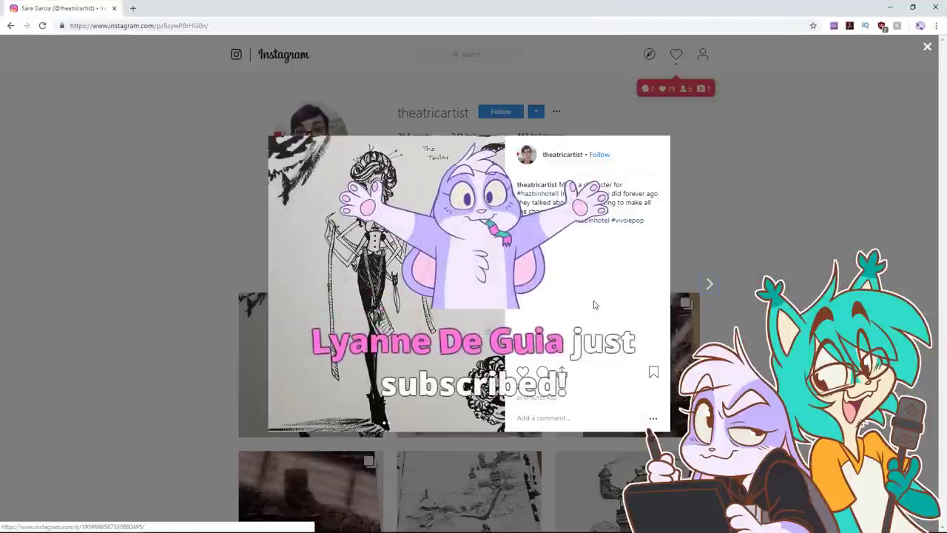
click(245, 275)
scroll(239, 258, down, 3)
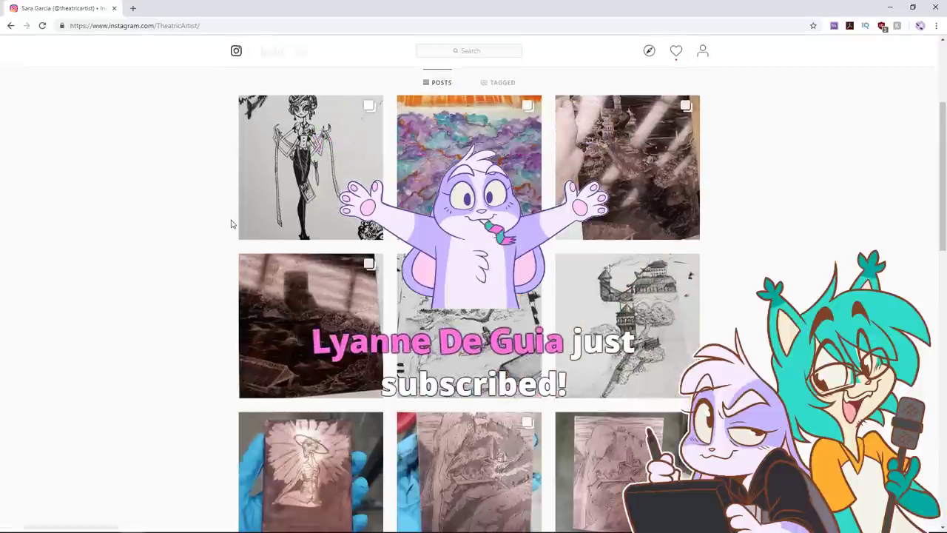
scroll(233, 224, up, 1)
click(401, 255)
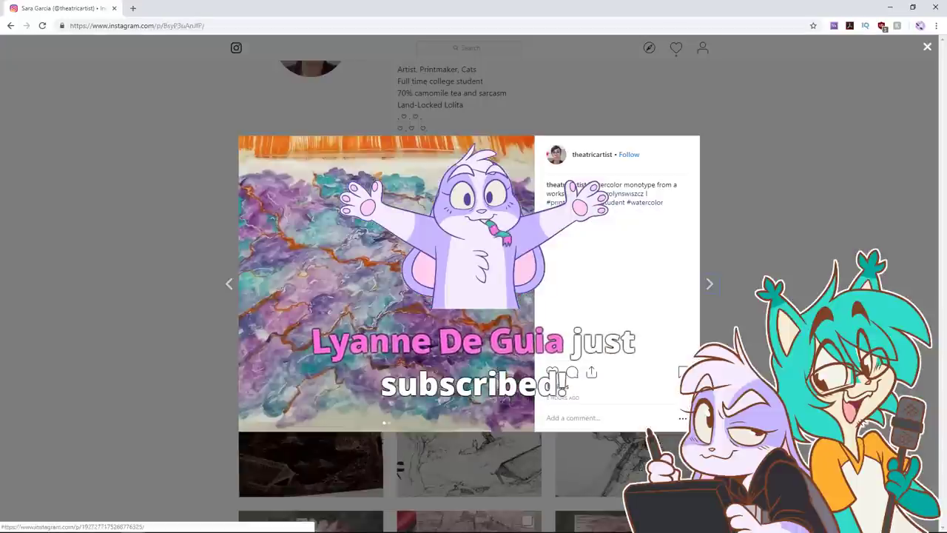
click(171, 338)
Step: Look through the other artwork posts on the artist's Instagram profile and close the browser
scroll(232, 290, down, 3)
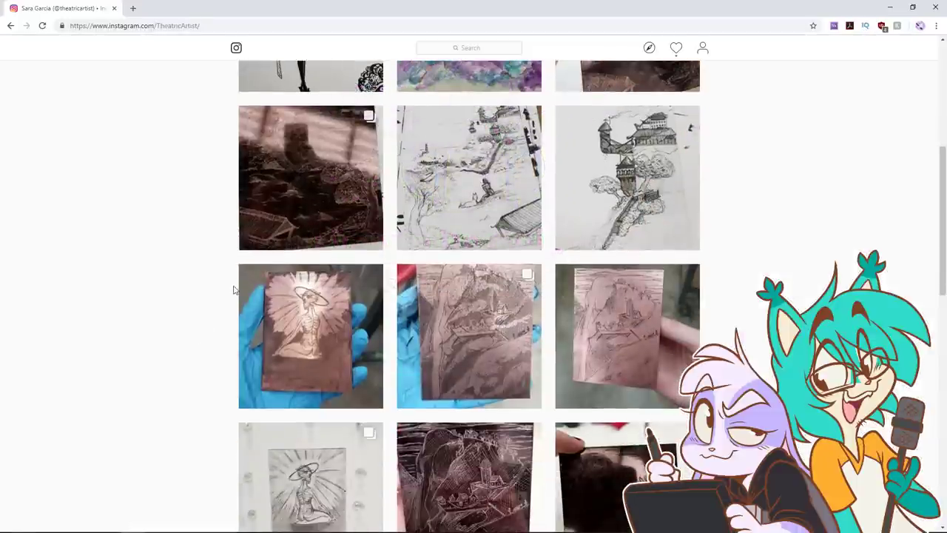
scroll(233, 290, down, 1)
scroll(233, 289, down, 1)
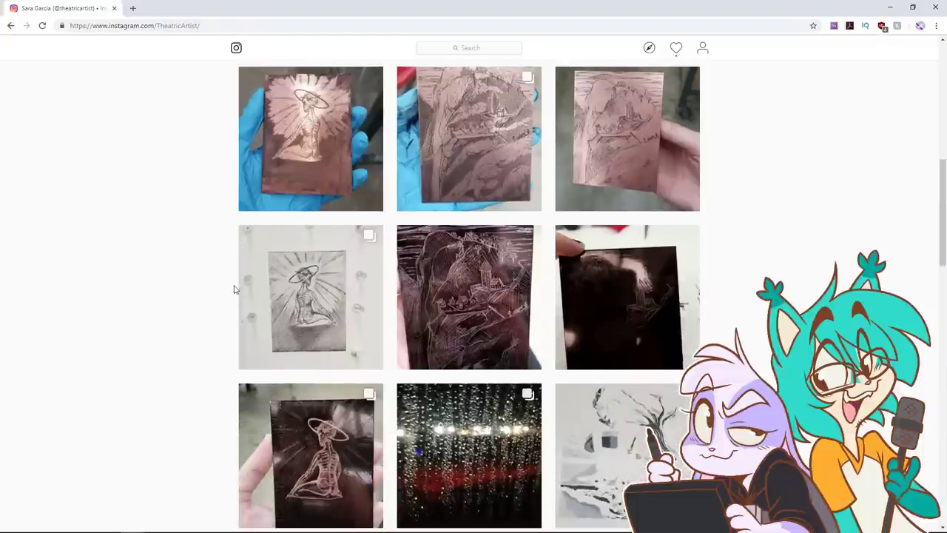
scroll(233, 289, down, 3)
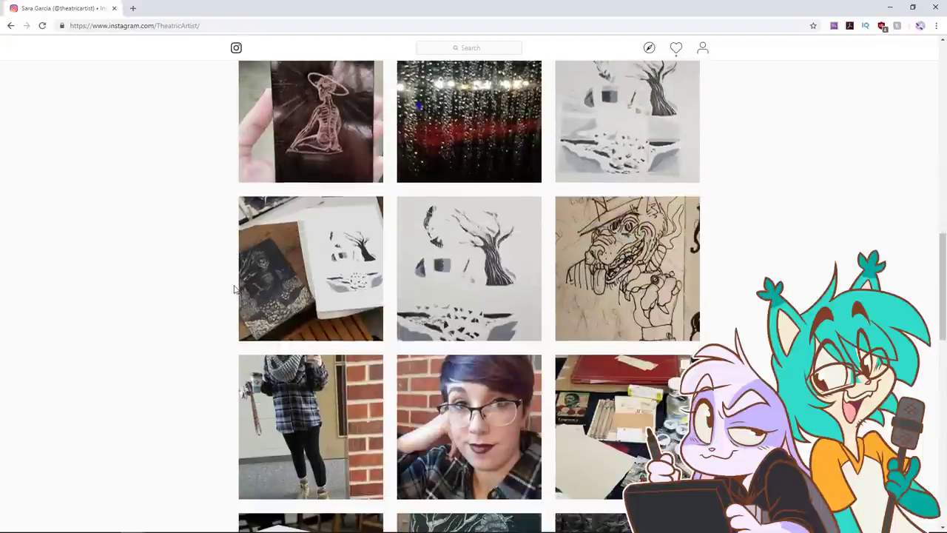
scroll(188, 283, up, 12)
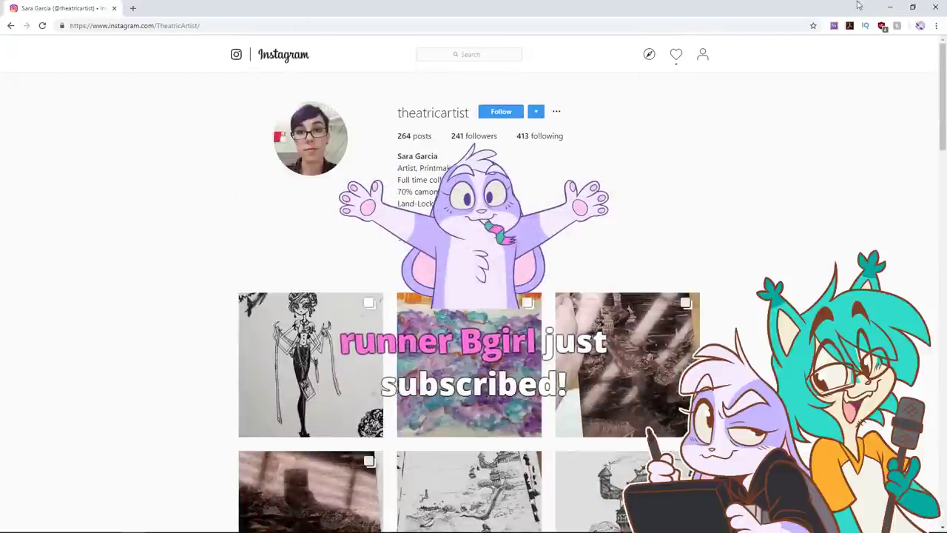
click(936, 8)
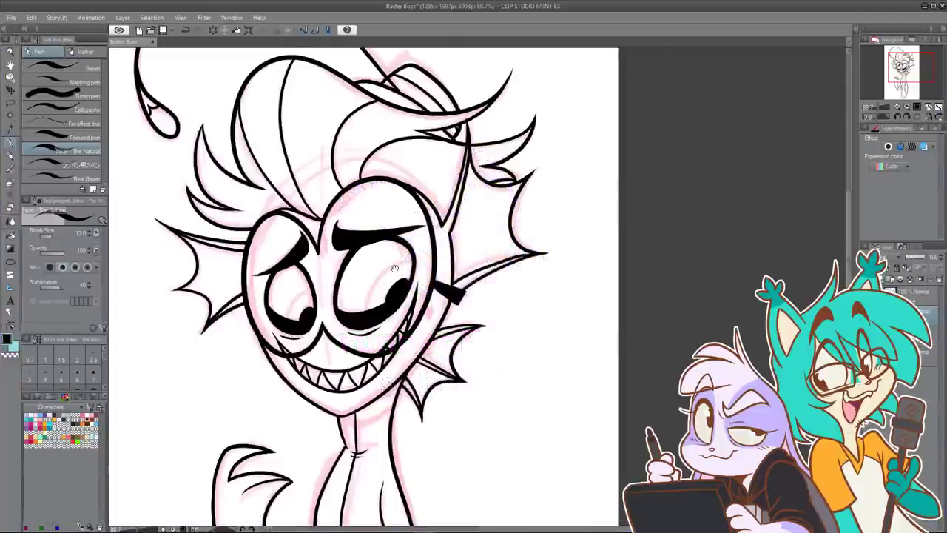
Step: Hide the pink sketch layer so that only the black line art of the whole figure shows
mouse_move(394, 269)
mouse_down()
mouse_move(403, 313)
mouse_move(390, 253)
mouse_up()
key(ctrl+minus)
drag(465, 322, 495, 219)
key(ctrl+minus)
drag(508, 253, 484, 261)
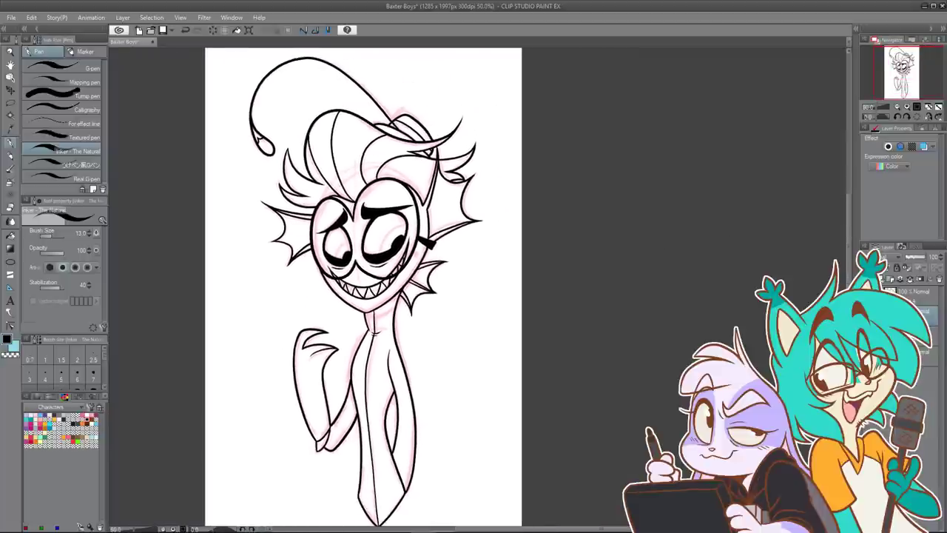
click(864, 336)
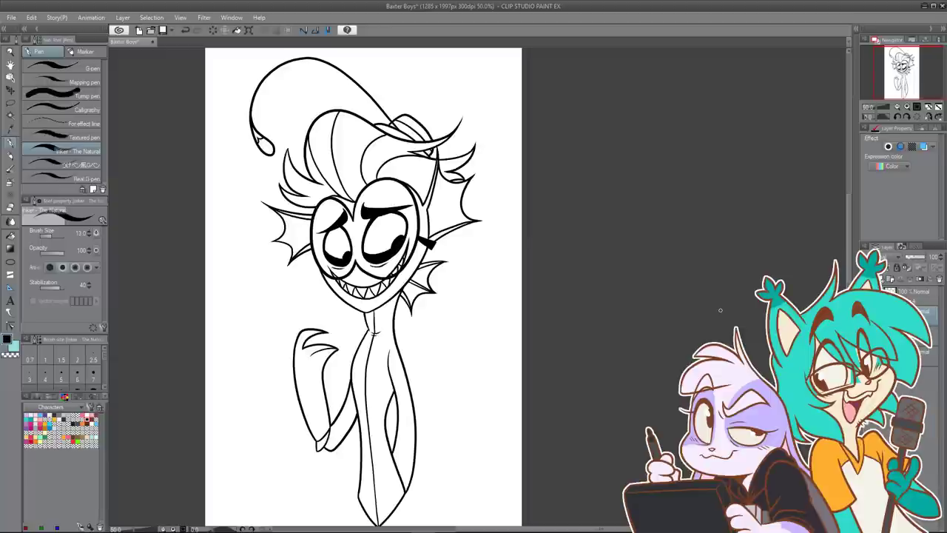
drag(530, 339, 552, 317)
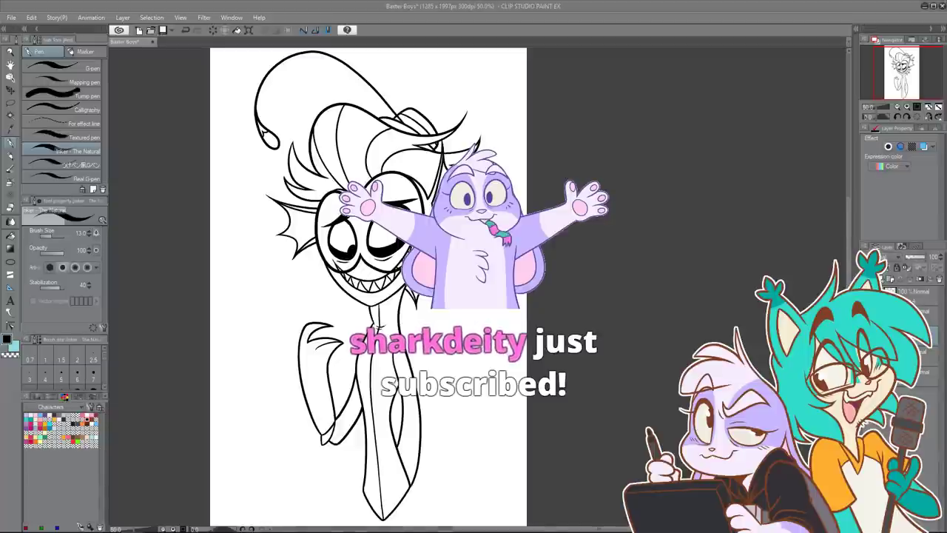
Step: Set the main drawing color to the slate grey 6F7D8A in the color settings
click(6, 338)
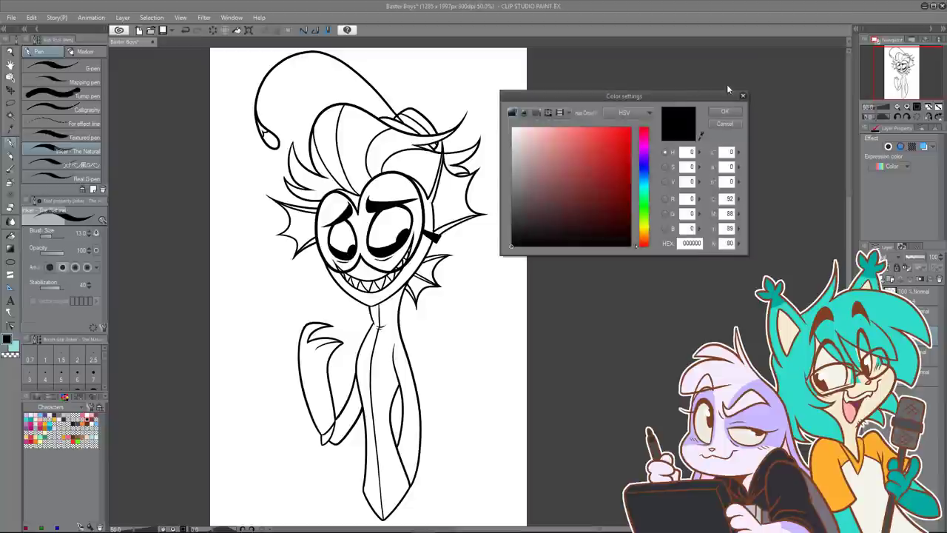
click(719, 124)
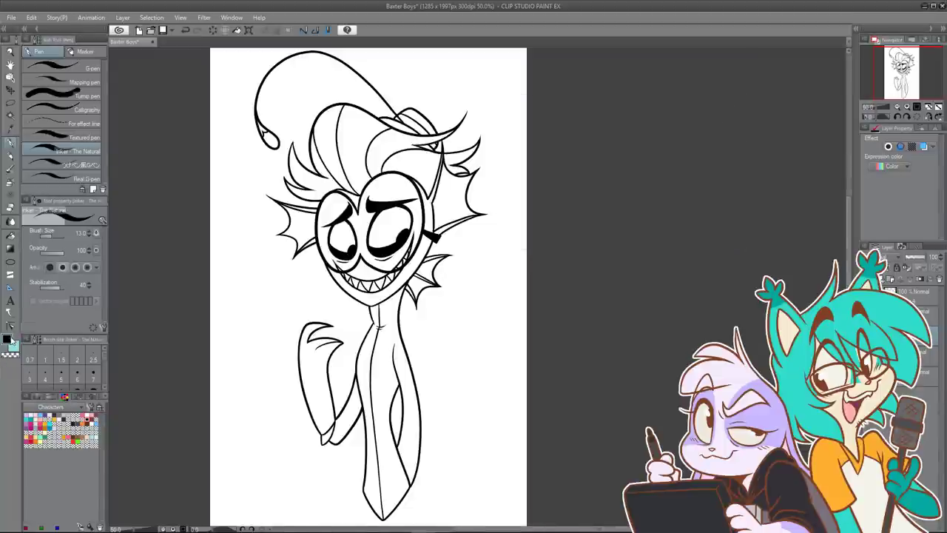
click(6, 341)
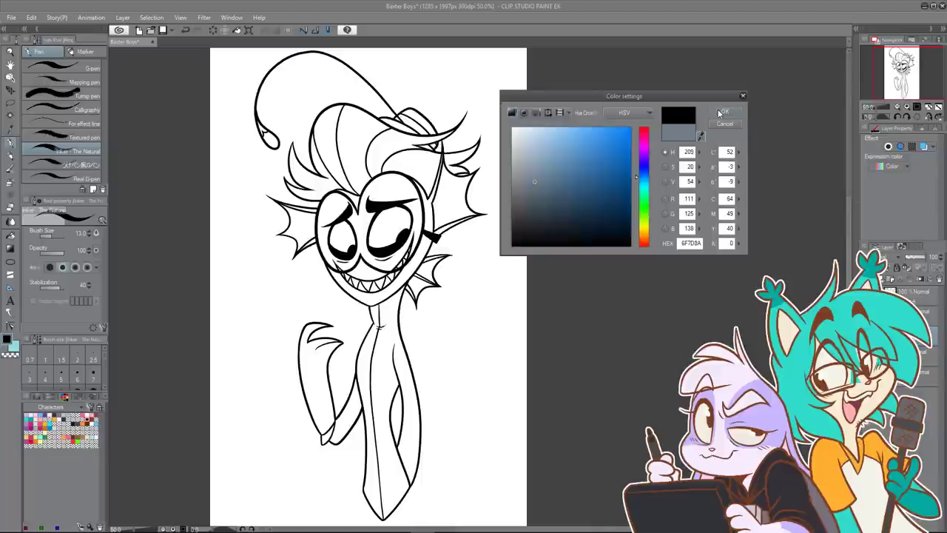
click(725, 111)
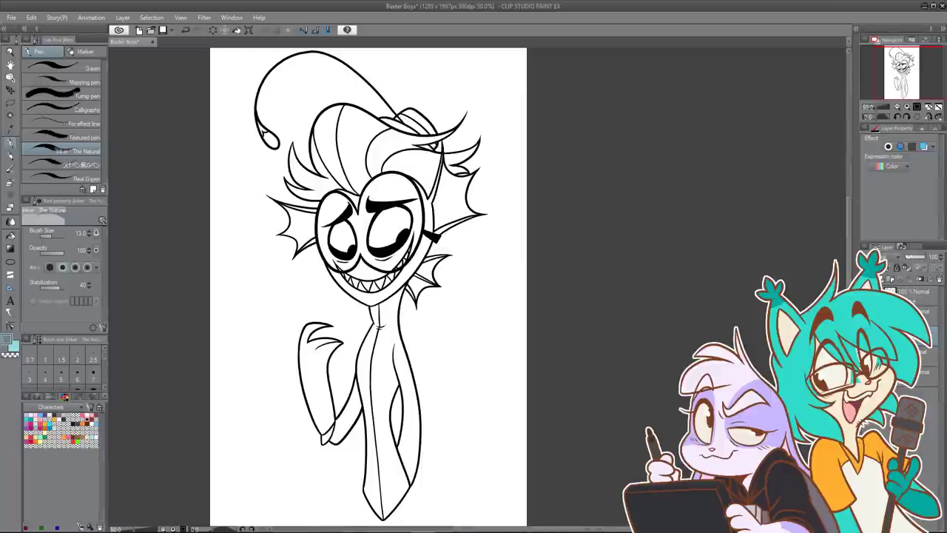
Step: Fill the face around the glasses and grin, including the chin, cheek and fin spines, with slate grey, referring to other layers
click(11, 236)
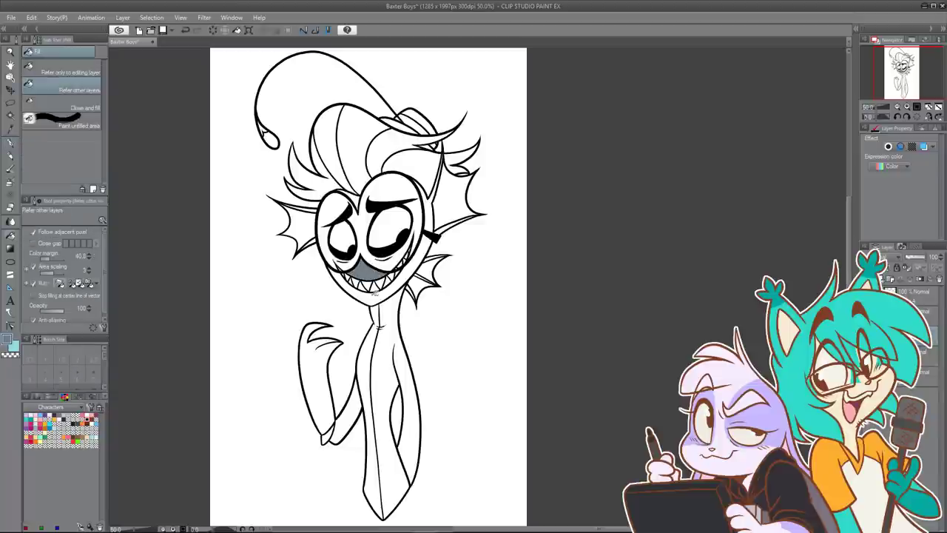
click(375, 293)
click(431, 216)
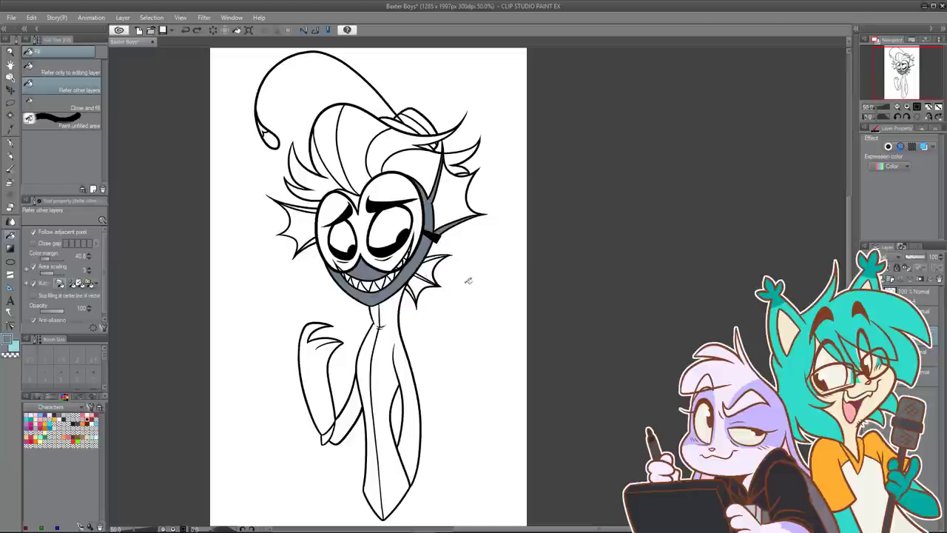
click(317, 211)
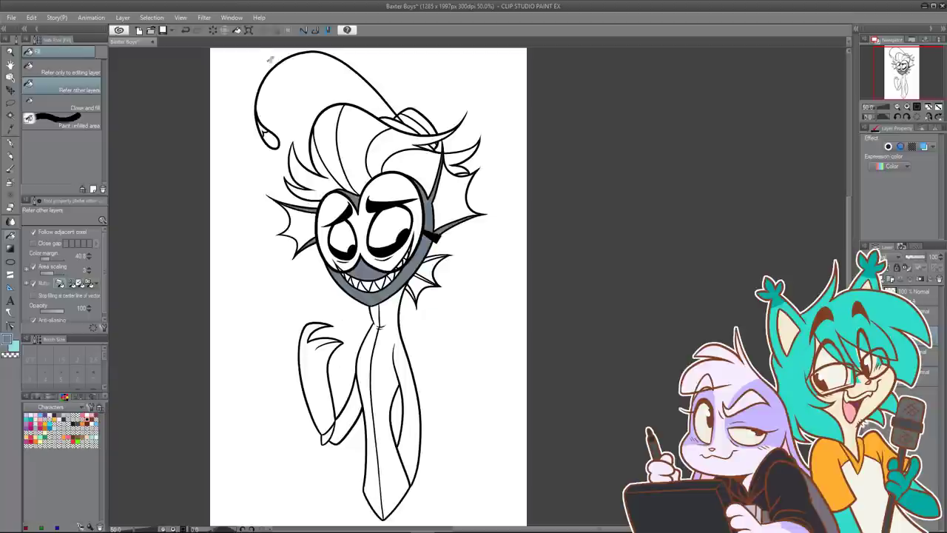
Step: Clear the grey fill and refill the face and fin spines with slate grey at a color margin of about 65
click(213, 32)
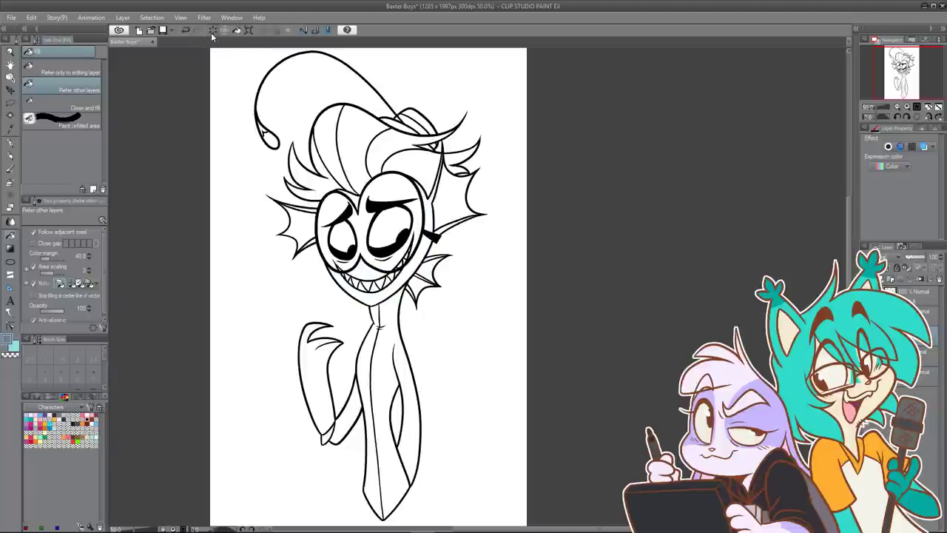
click(53, 259)
drag(53, 262, 55, 265)
click(430, 207)
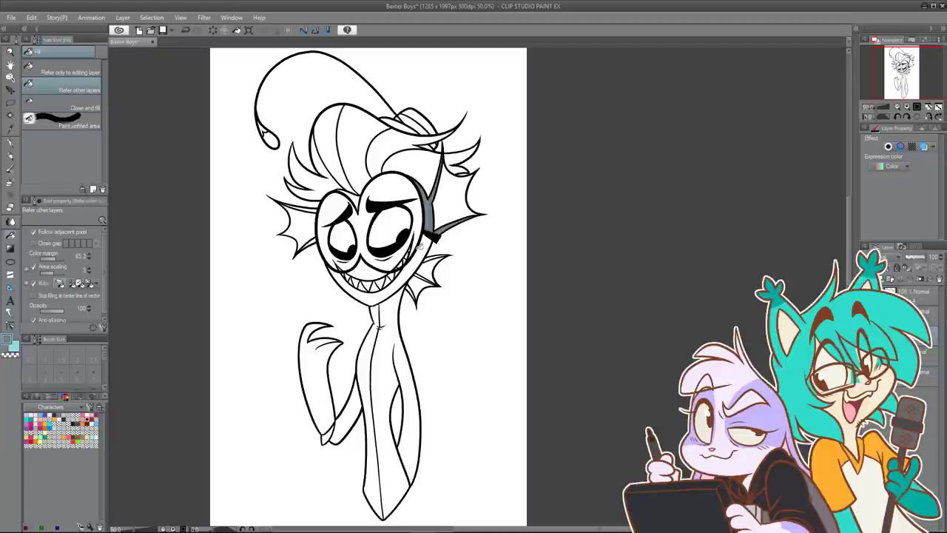
click(425, 249)
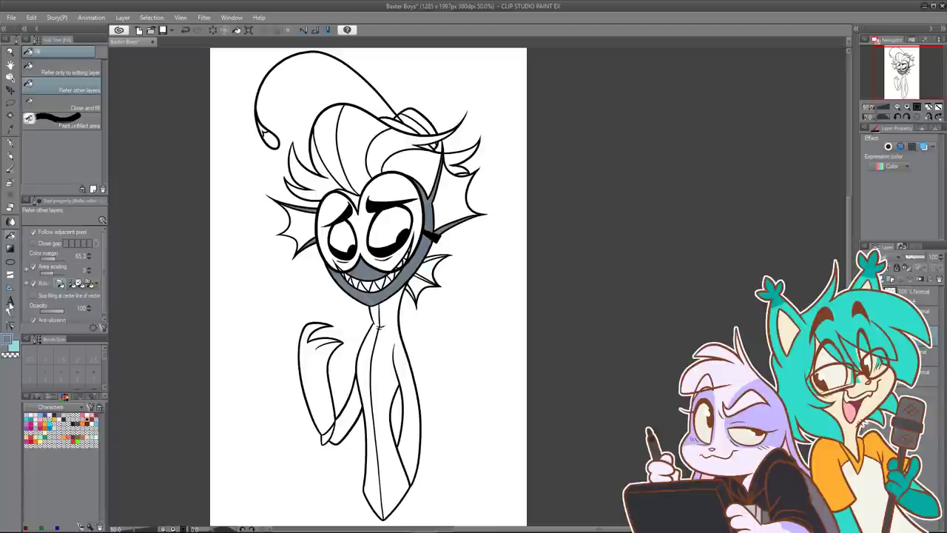
Step: Set the main drawing color to the dark navy 00022A in the color settings
click(9, 338)
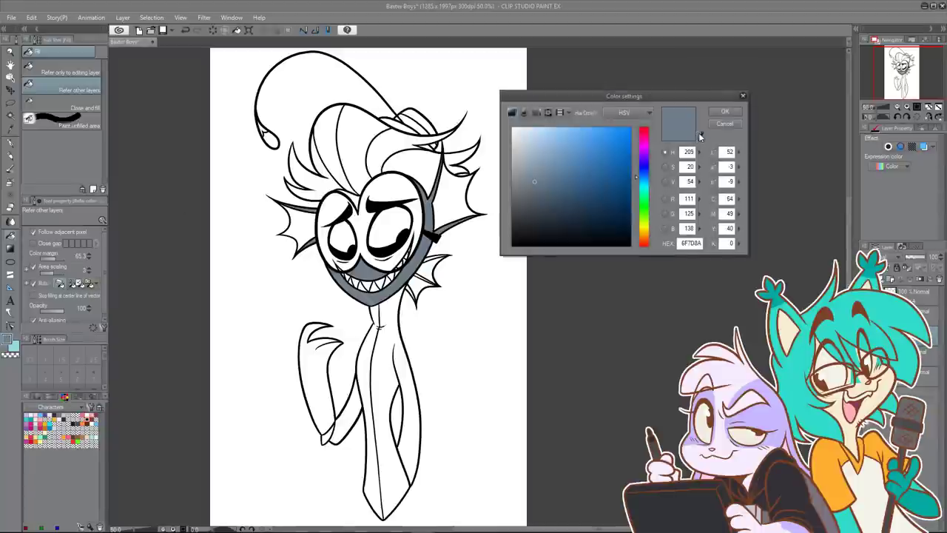
click(643, 169)
click(630, 226)
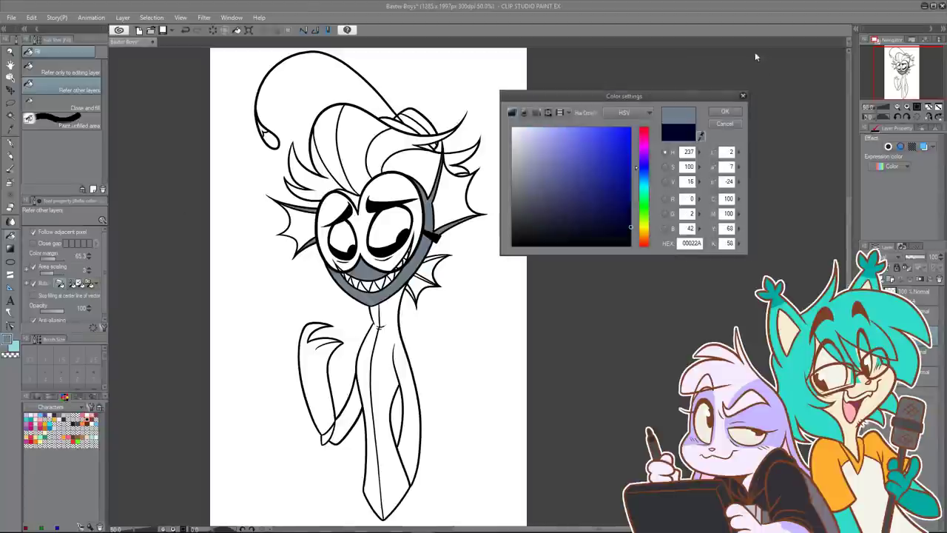
click(726, 111)
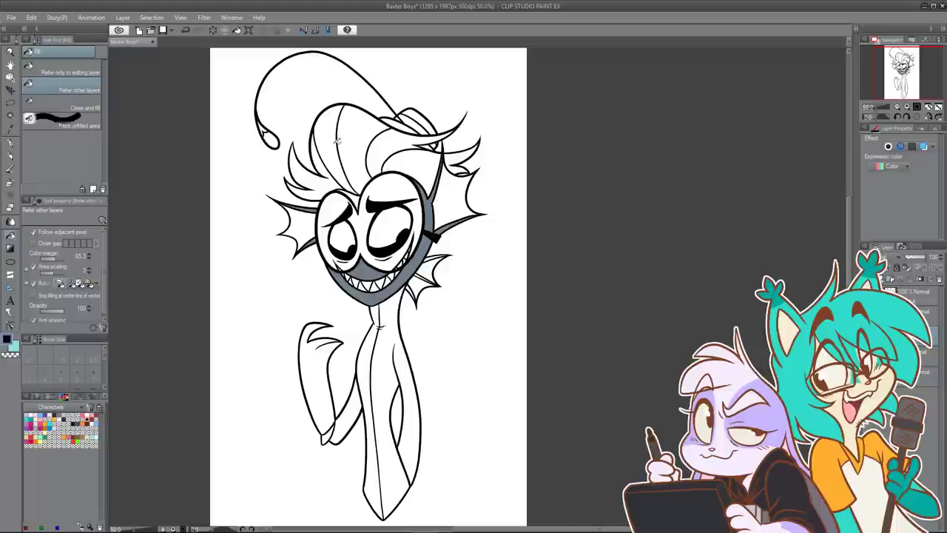
Step: Fill the side tufts and the alternating main sections of the hair with dark navy
click(315, 178)
click(364, 148)
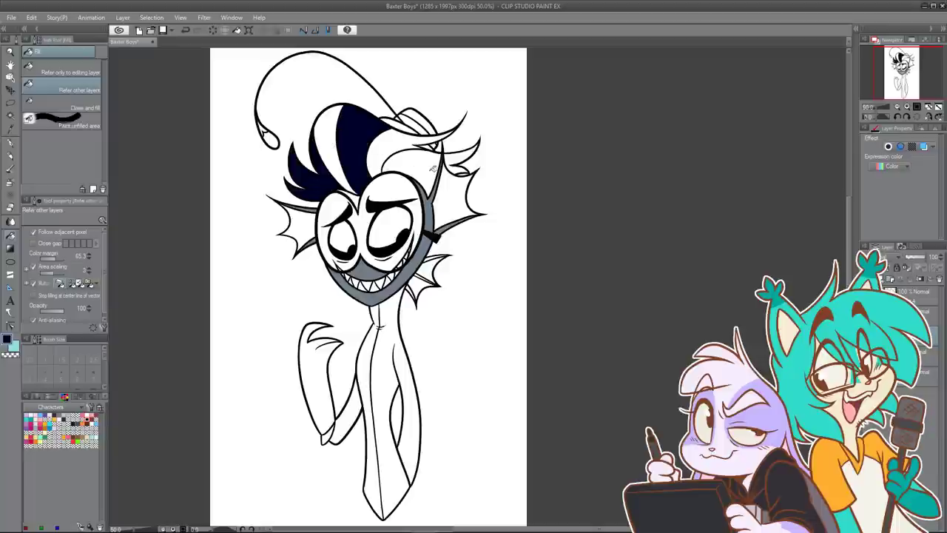
click(434, 168)
click(470, 159)
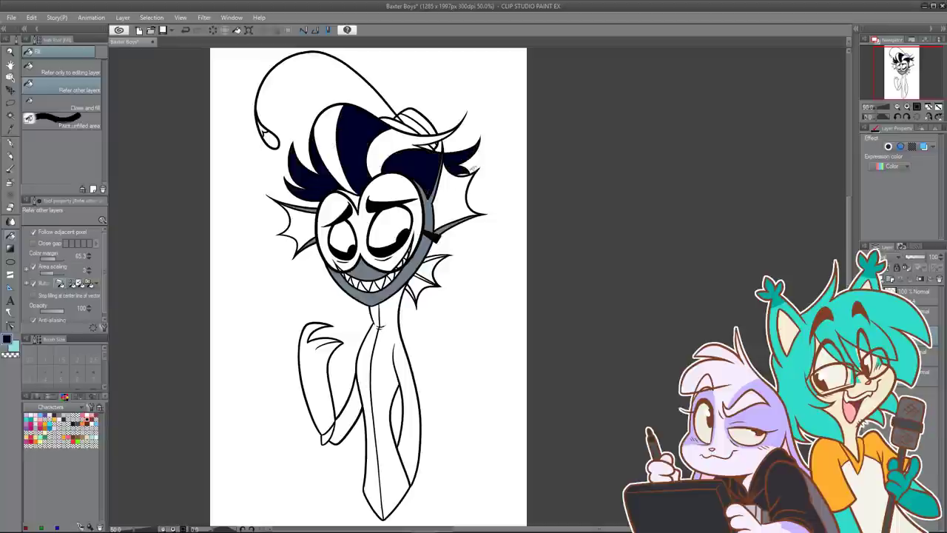
Step: Fill the two remaining hair streaks, above the forehead and along the swept-back lock, with the dark grey 373749
click(7, 342)
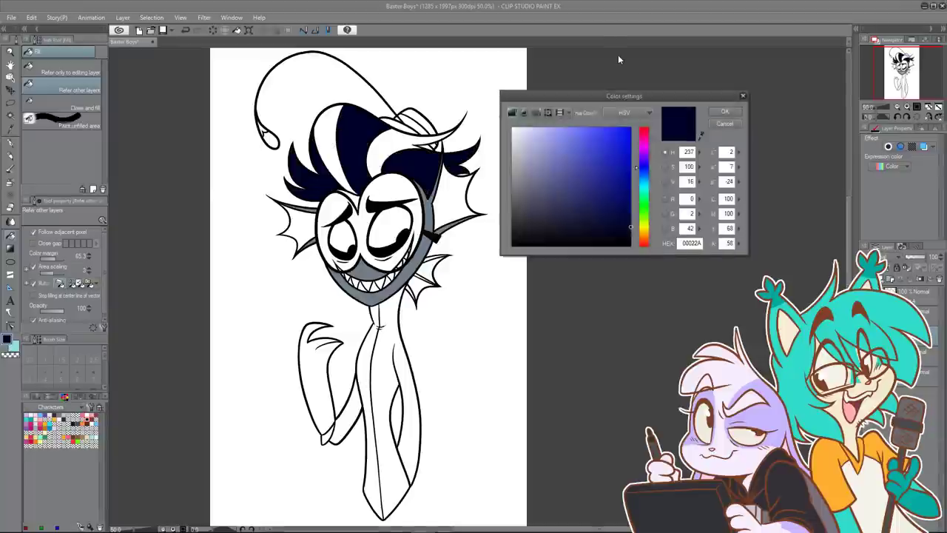
click(702, 137)
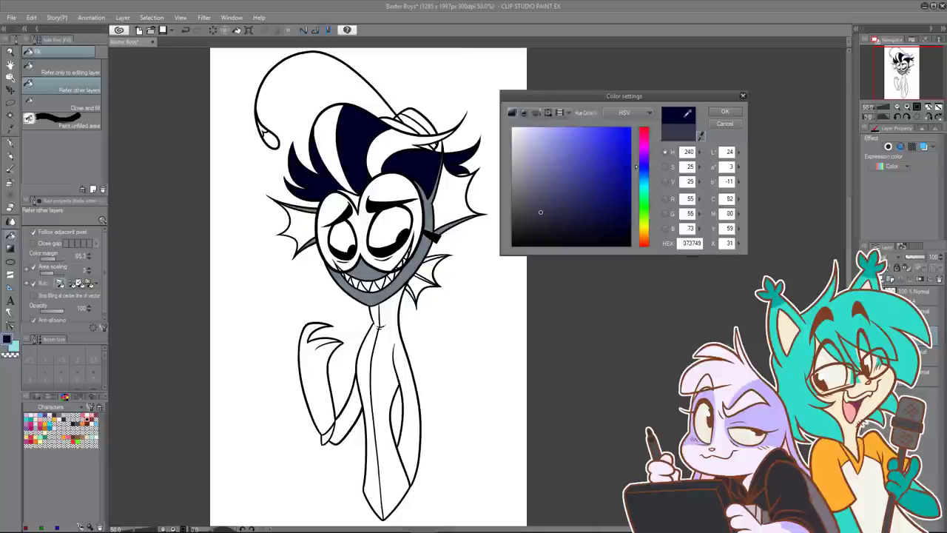
click(725, 111)
click(326, 137)
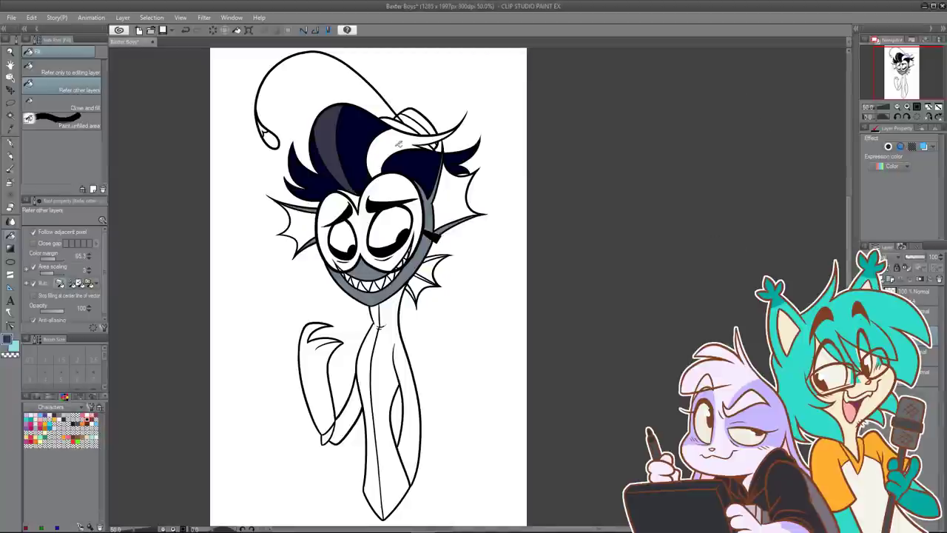
click(398, 144)
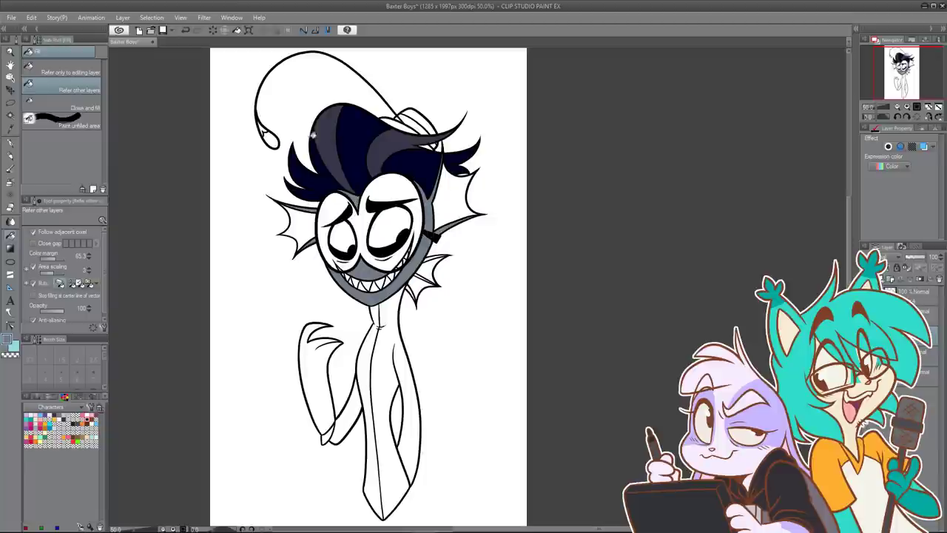
Step: Sample the navy from the hair and fill the webbing of the lower cheek fin with it
alt+click(330, 138)
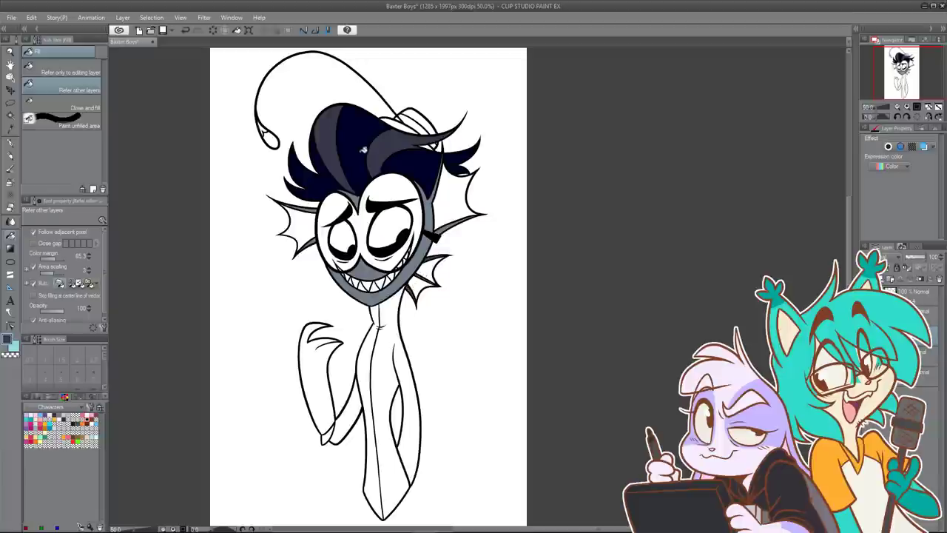
alt+click(361, 144)
click(431, 280)
key(ctrl+z)
click(426, 282)
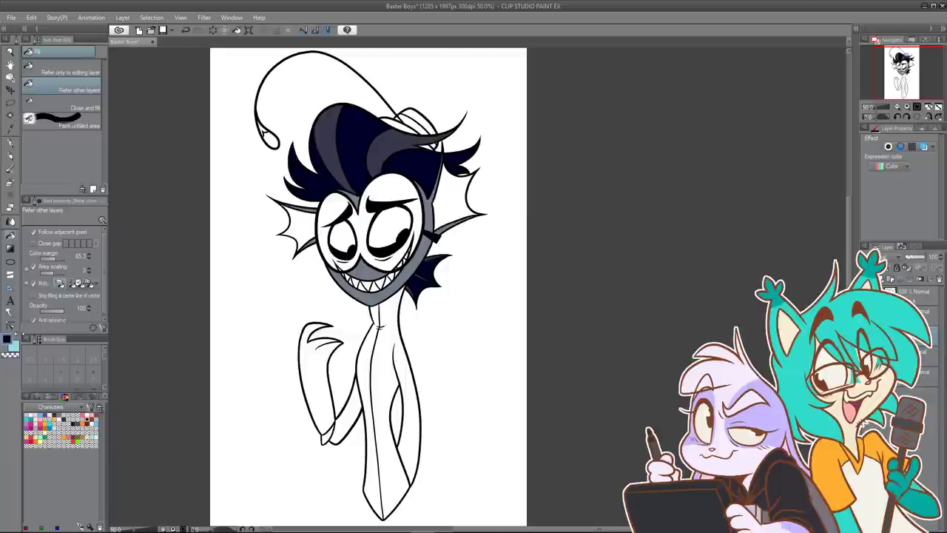
Step: Set the main drawing color to the mint green 8FEFD3 by sampling the secondary color
click(8, 342)
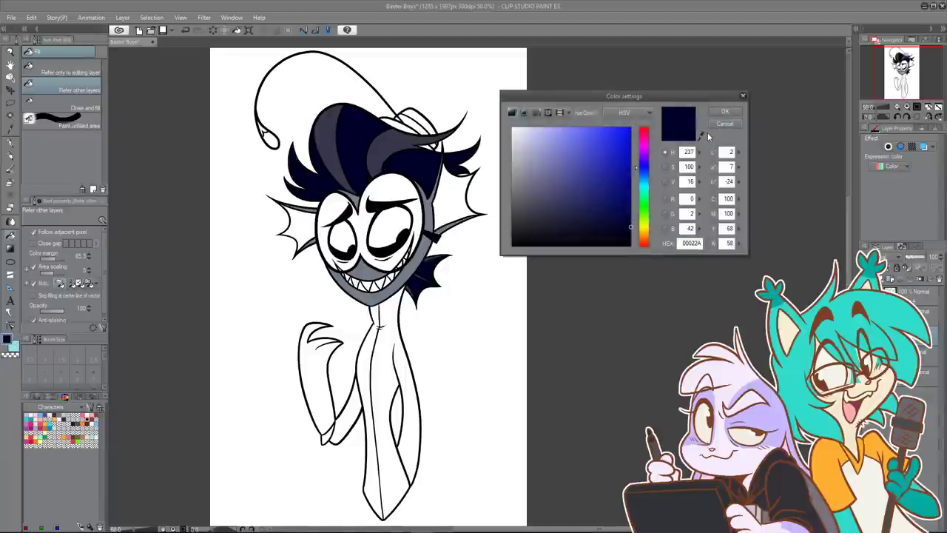
click(701, 136)
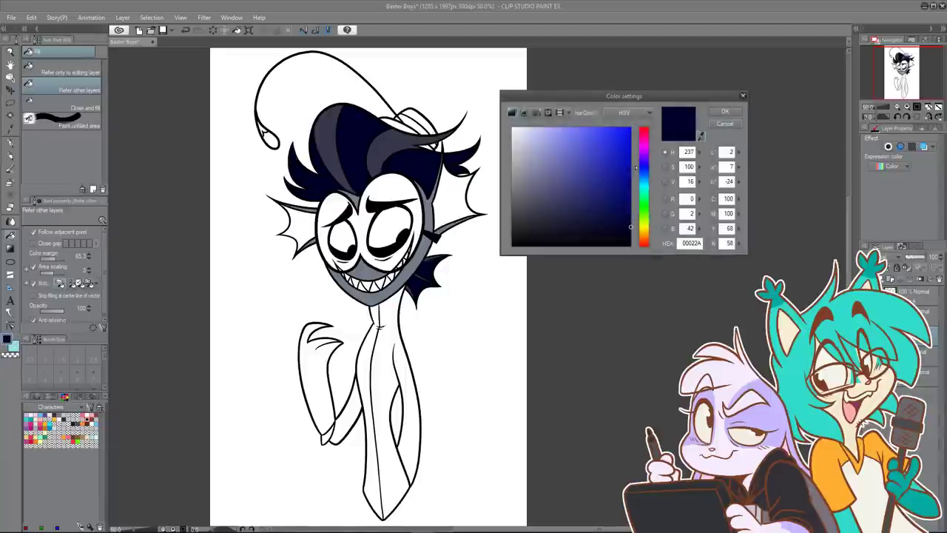
click(15, 347)
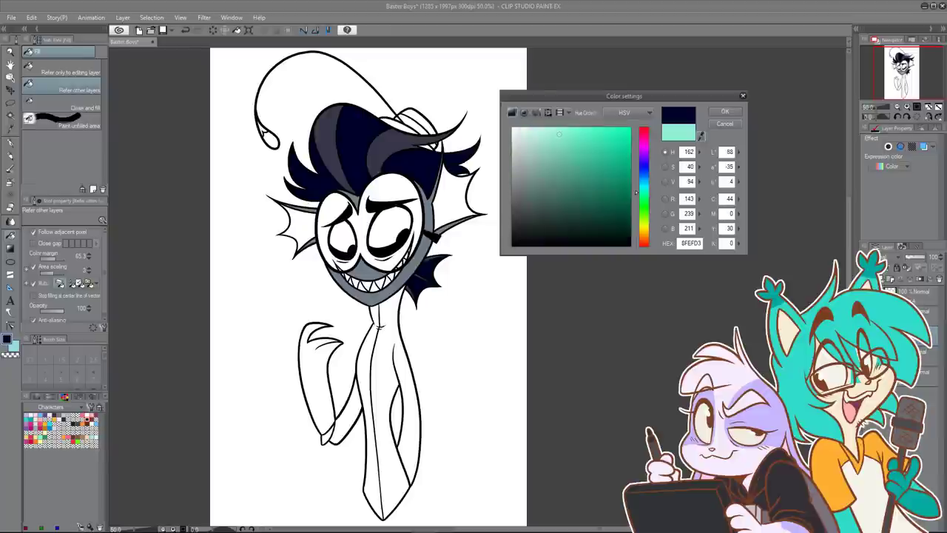
click(716, 109)
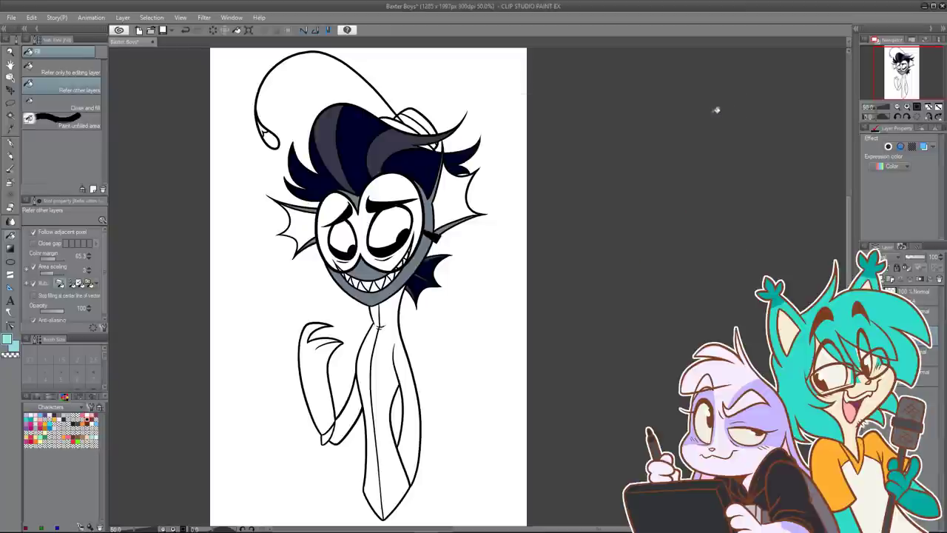
Step: Fill the teeth of the grin with mint green, undoing the fill that floods the whole canvas
scroll(345, 270, up, 4)
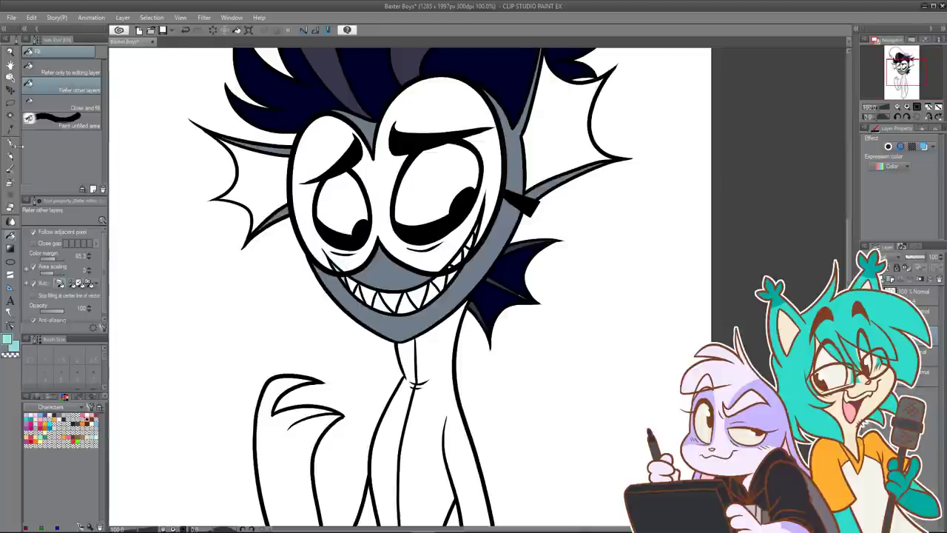
key(p)
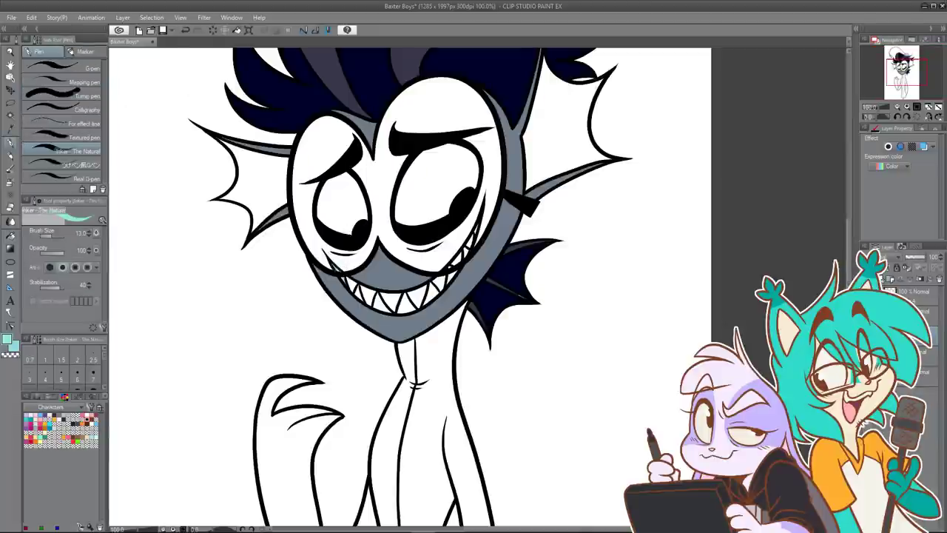
key(g)
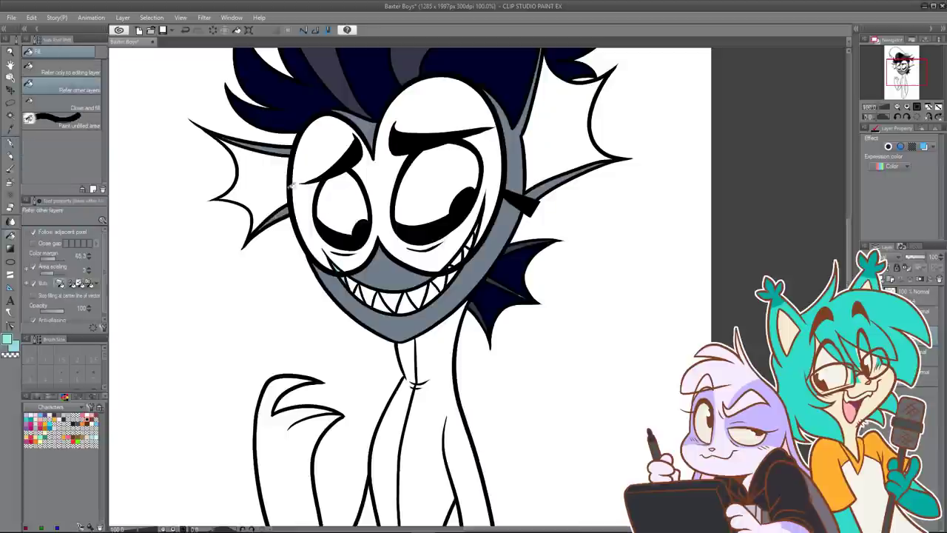
mouse_move(353, 279)
mouse_down()
mouse_move(381, 283)
mouse_move(381, 301)
mouse_move(455, 270)
mouse_up()
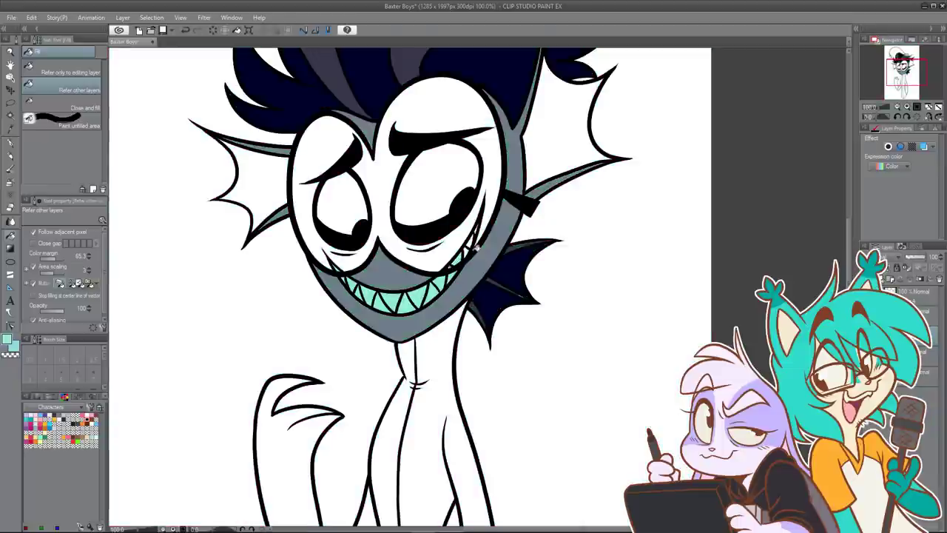
click(480, 229)
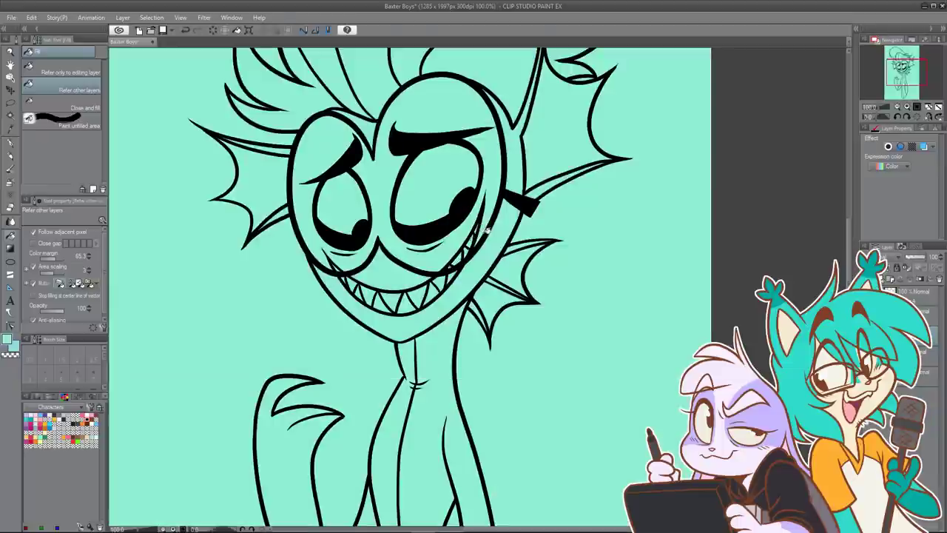
key(ctrl+z)
key(p)
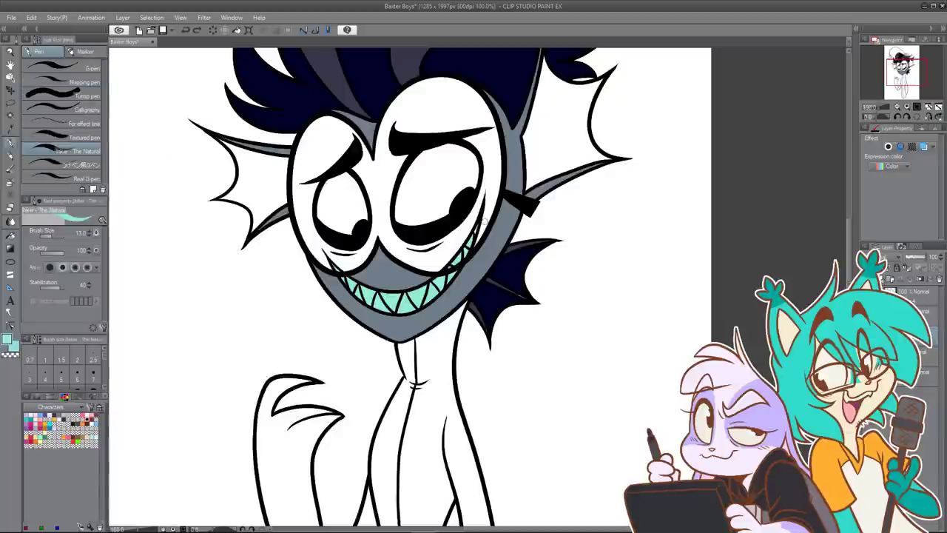
Step: Fill both glasses lenses around the eyes with the yellow FDE86E
scroll(503, 236, down, 1)
drag(608, 143, 533, 164)
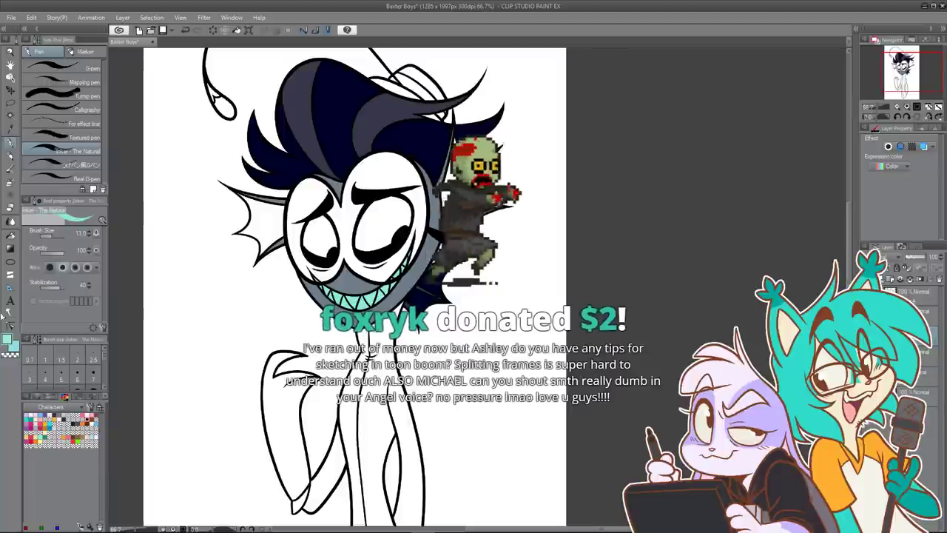
click(9, 342)
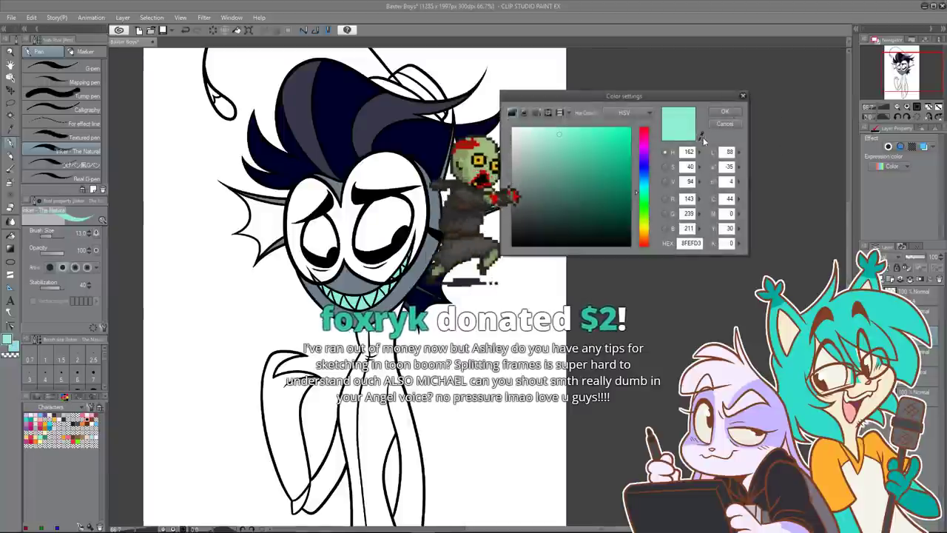
click(698, 66)
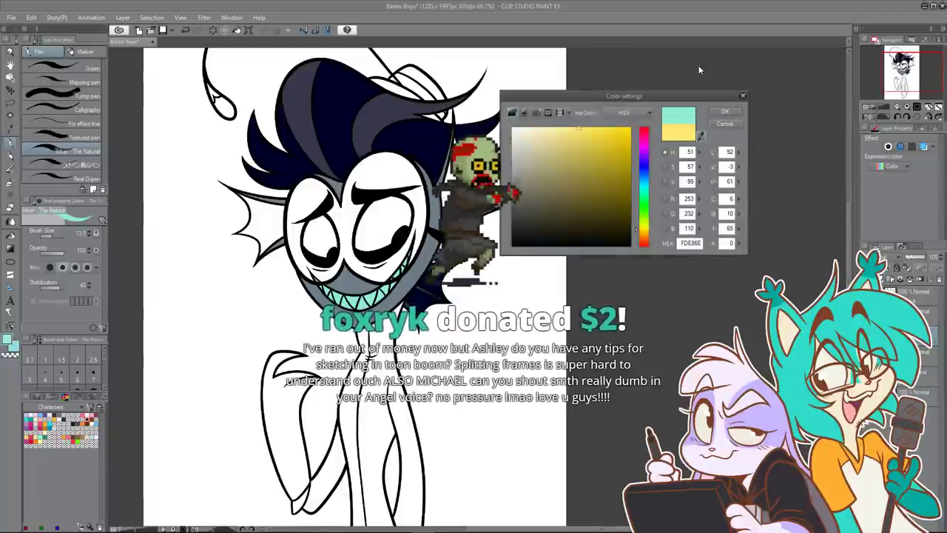
click(724, 109)
key(g)
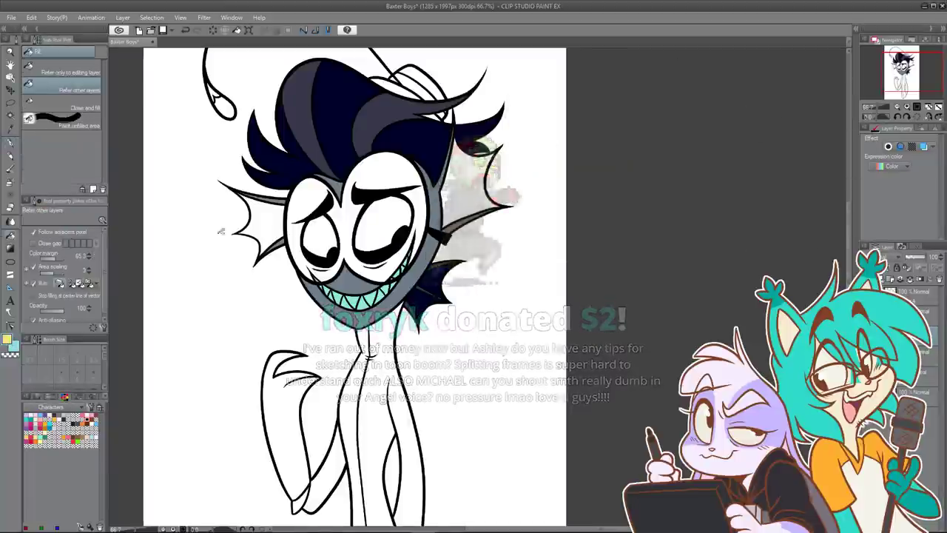
click(316, 194)
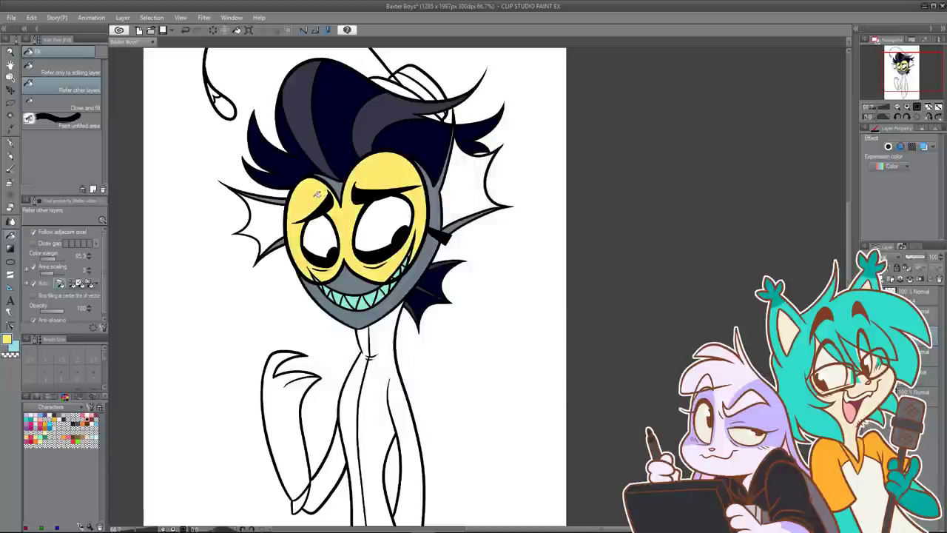
Step: Set the main drawing color to a paler tint of the lens yellow
click(7, 340)
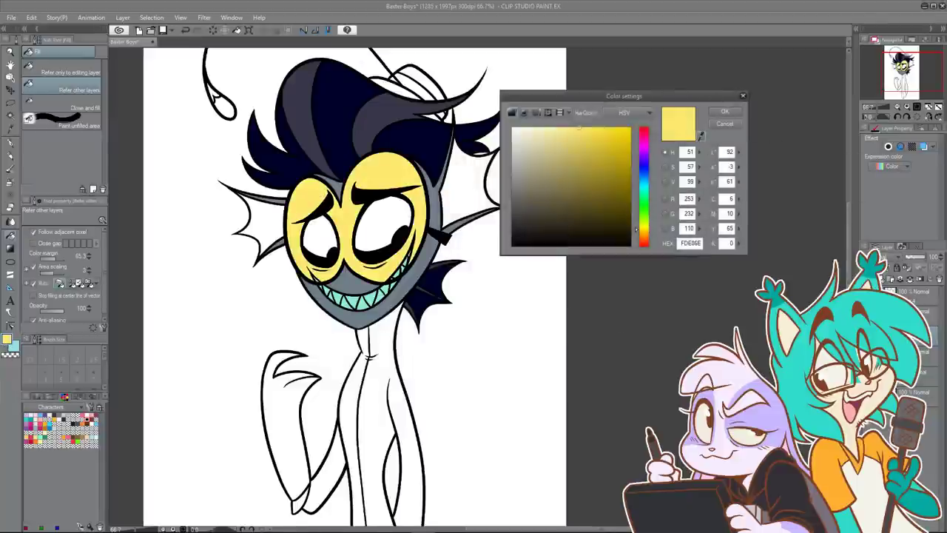
click(535, 128)
click(725, 108)
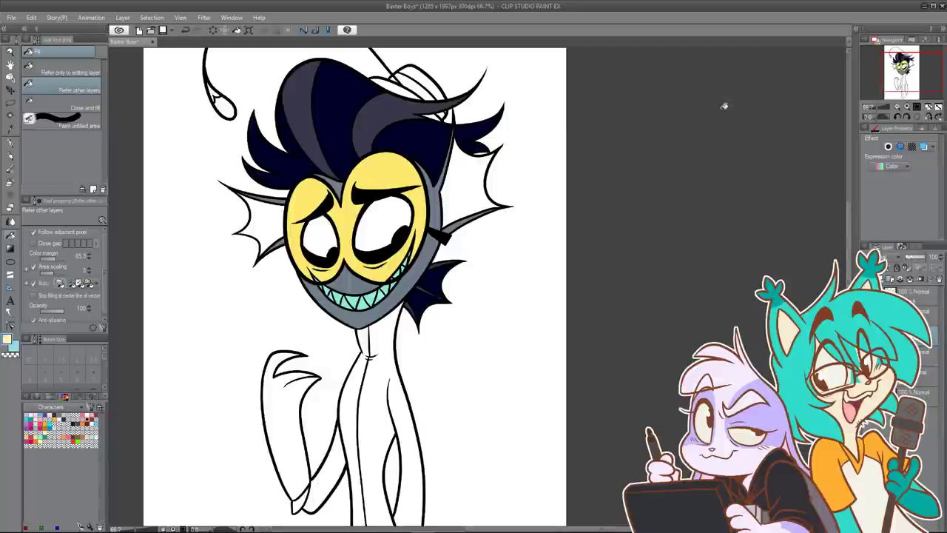
Step: Sample the grey from the spine of the lower cheek fin as the color for the inking pen
click(11, 143)
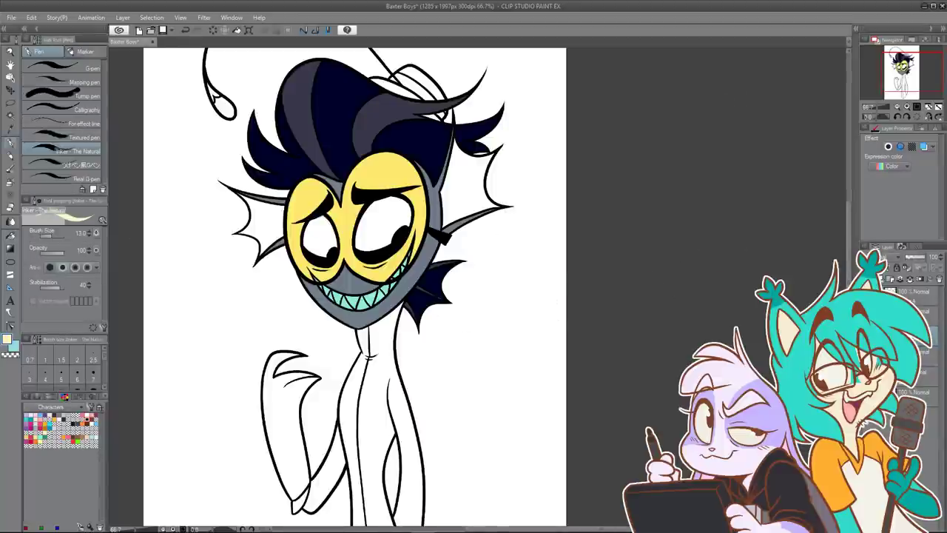
scroll(412, 305, up, 3)
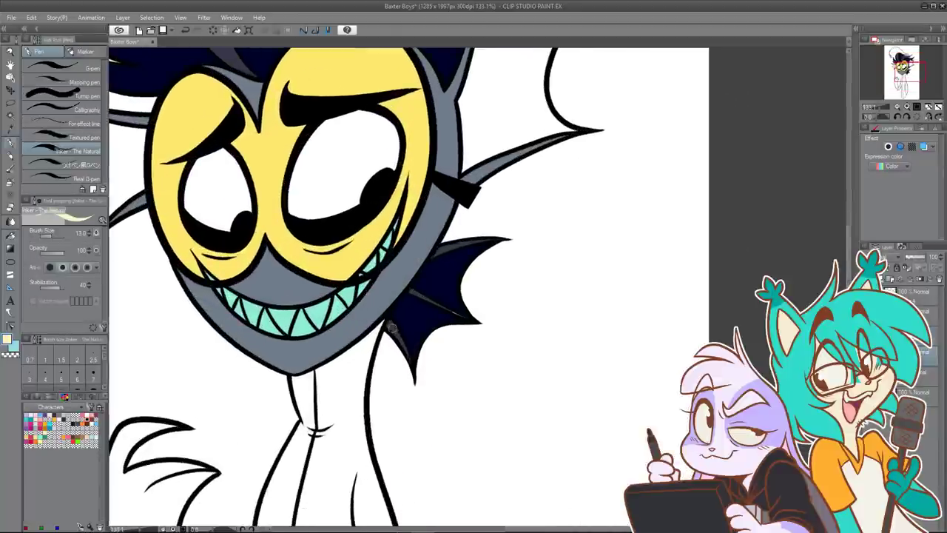
alt+click(393, 327)
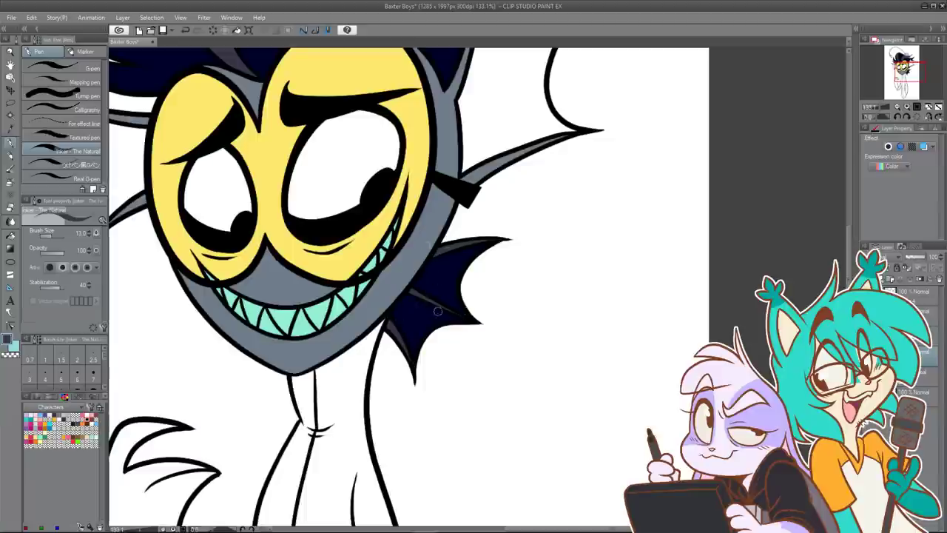
scroll(488, 229, down, 2)
scroll(497, 222, down, 2)
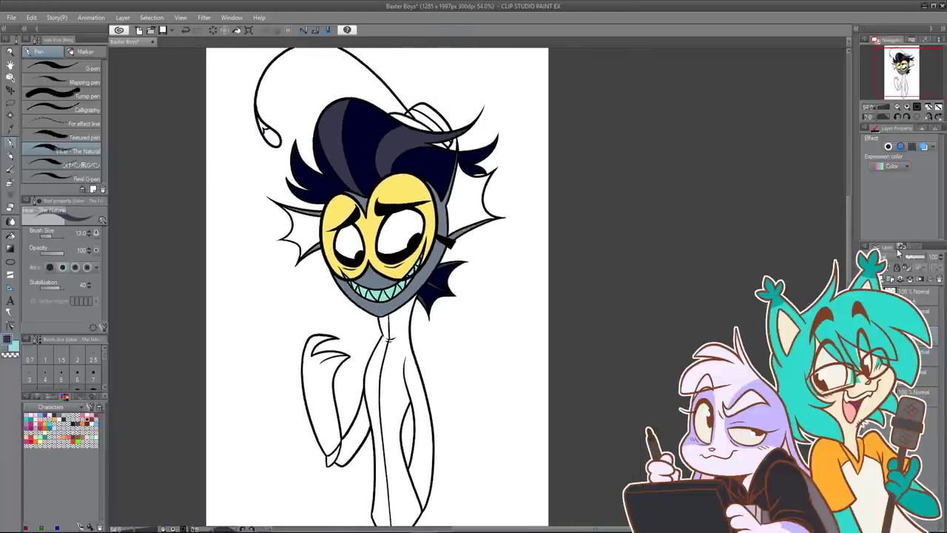
Step: Set the drawing color to pale yellow FEF7CC and paint diagonal shine streaks across both glasses lenses
click(9, 345)
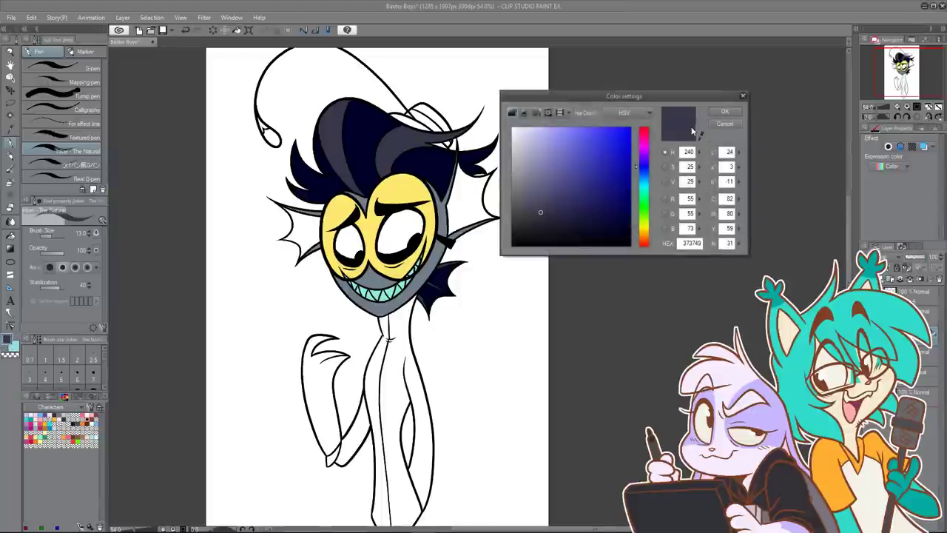
click(702, 136)
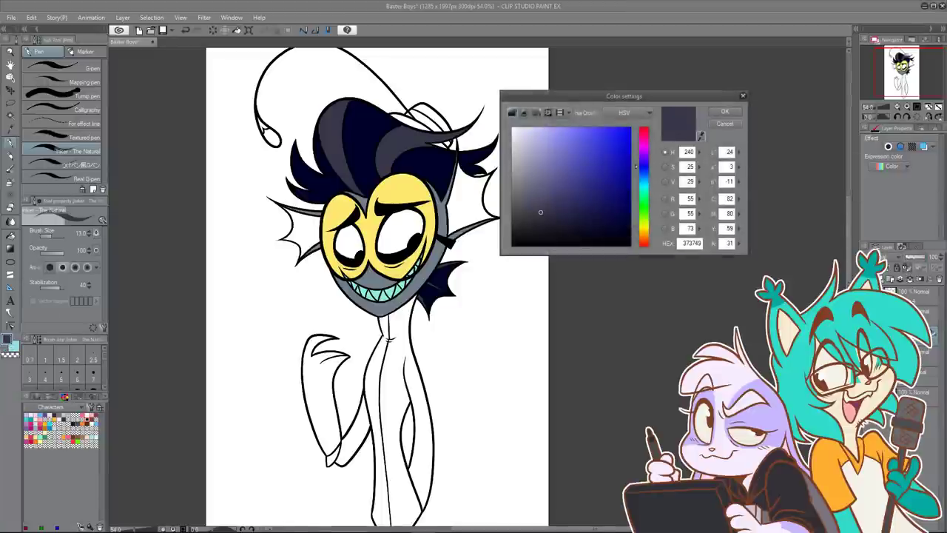
click(884, 404)
click(716, 110)
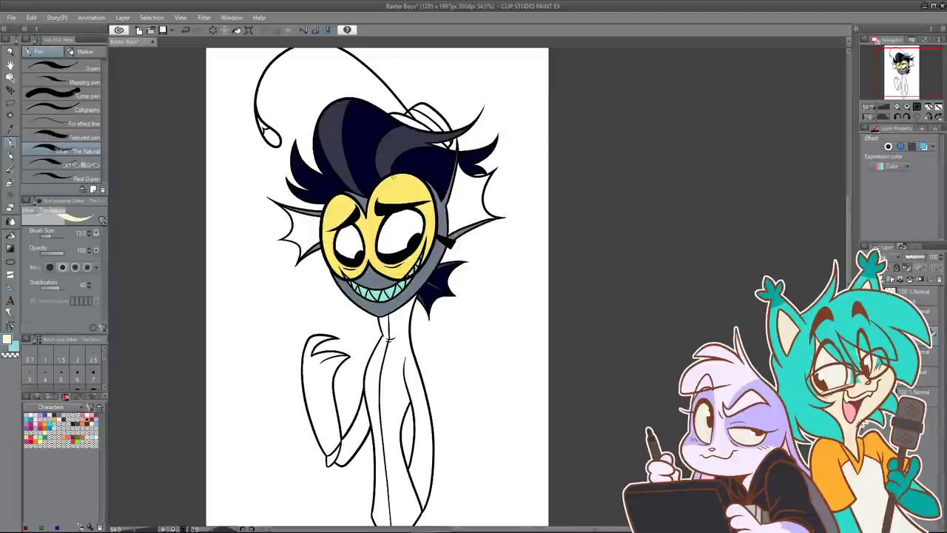
drag(407, 178, 364, 224)
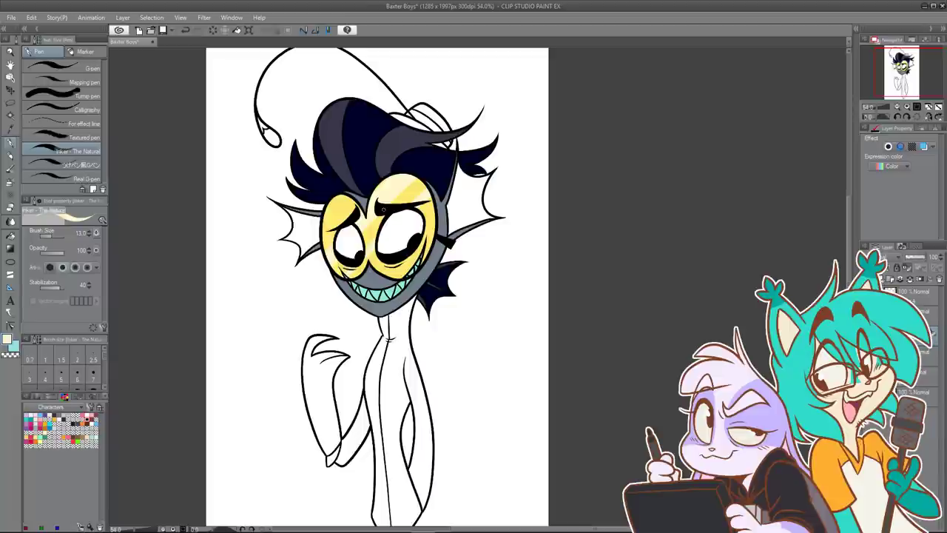
Step: Pick mint 6EFFD7 as the drawing color and fill the whites of both eyes with it
click(7, 339)
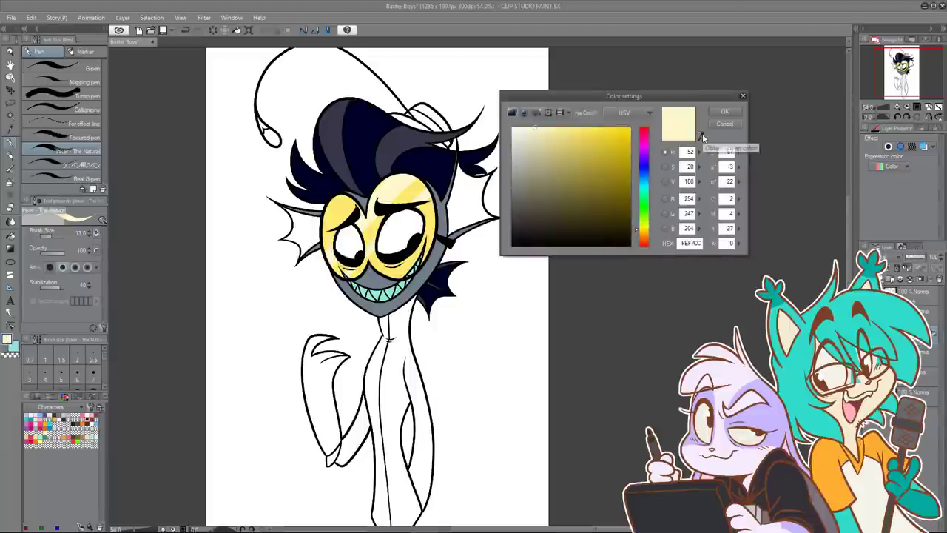
click(732, 125)
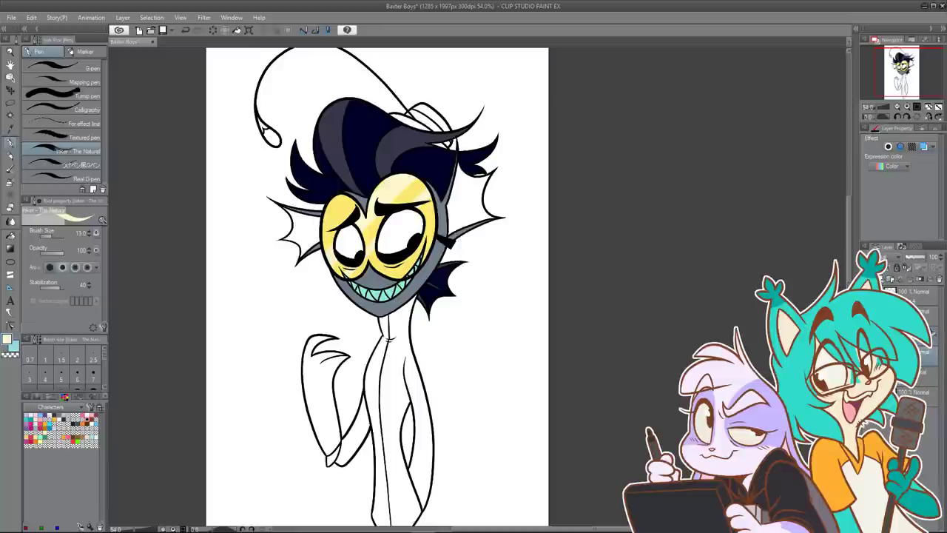
click(7, 338)
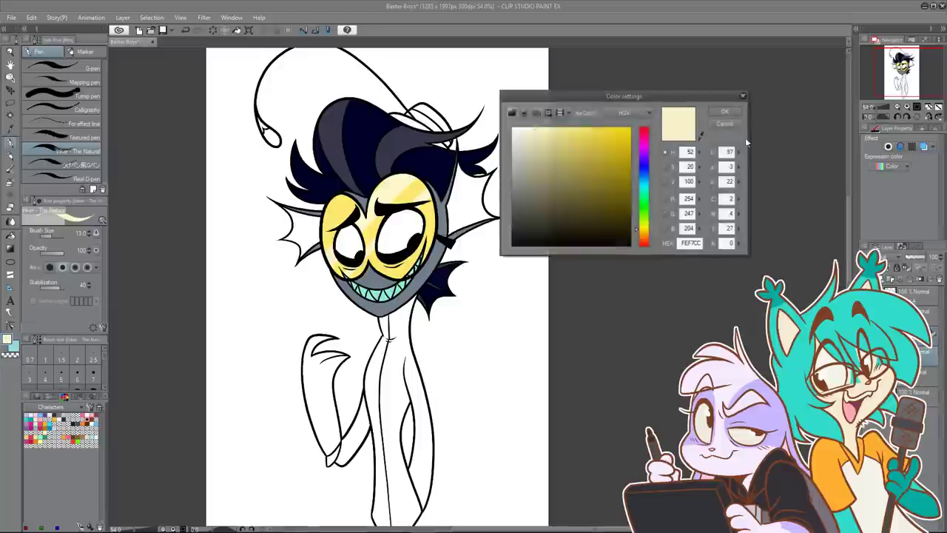
click(701, 135)
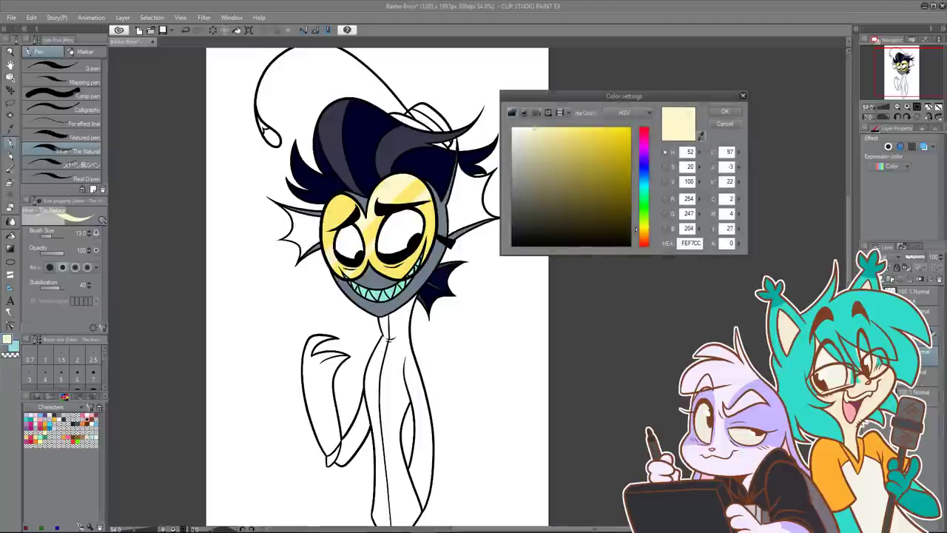
click(379, 293)
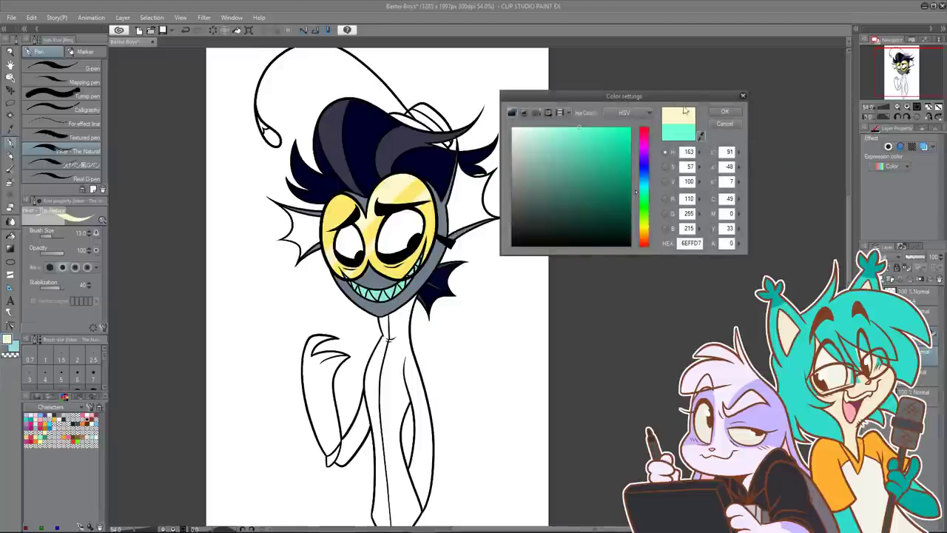
click(725, 111)
click(10, 244)
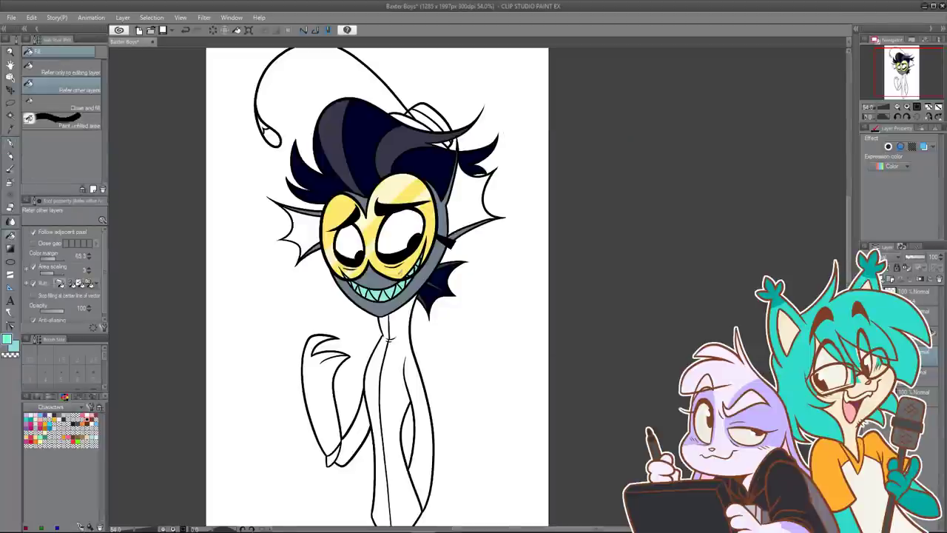
click(355, 243)
click(394, 232)
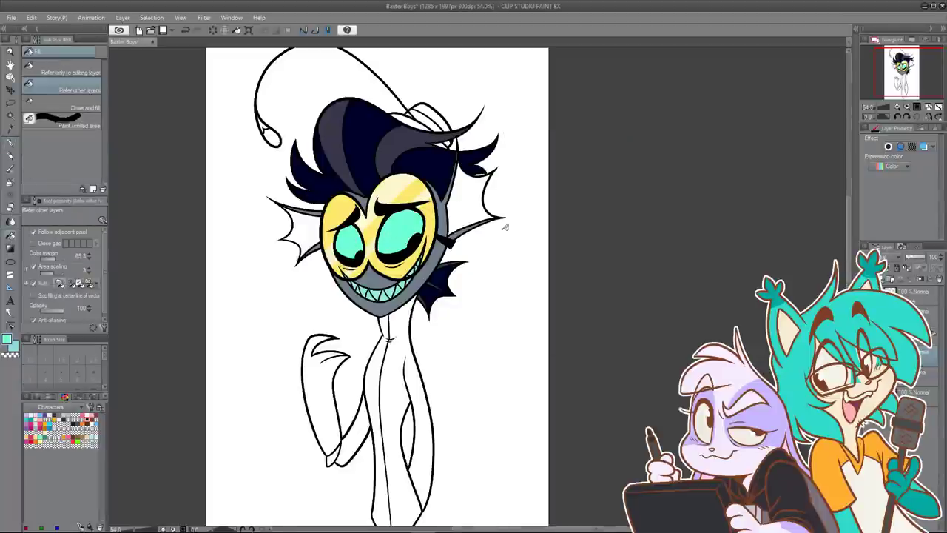
Step: Refine the lens reflections with the inking pen, using the sampled pale highlight tint and the lens yellow
click(8, 341)
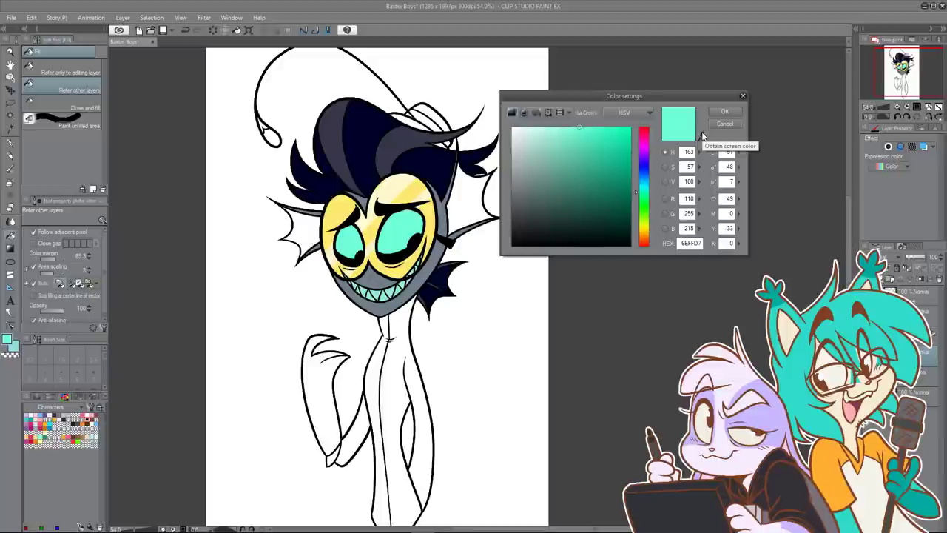
click(722, 114)
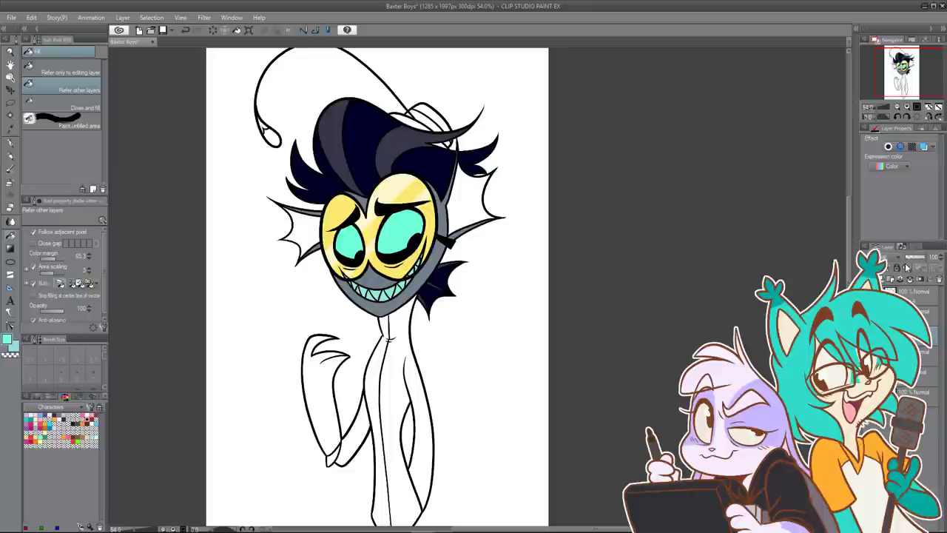
alt+click(336, 209)
alt+click(352, 268)
click(10, 157)
click(10, 142)
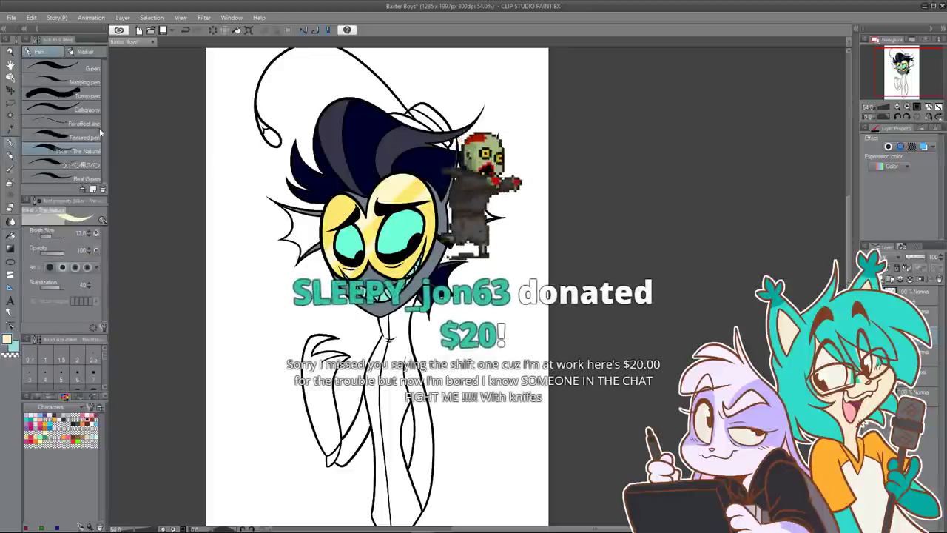
scroll(350, 276, up, 4)
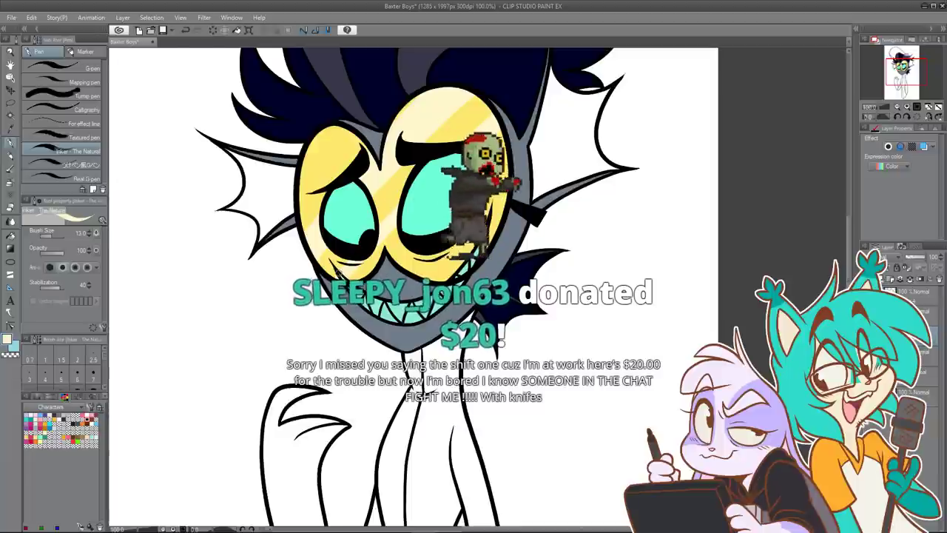
alt+click(354, 270)
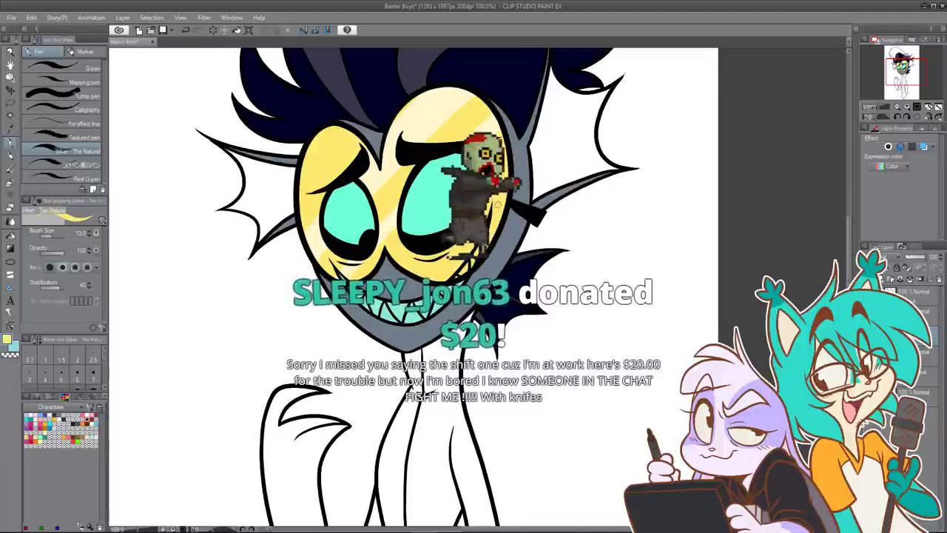
scroll(481, 203, down, 2)
drag(527, 194, 483, 220)
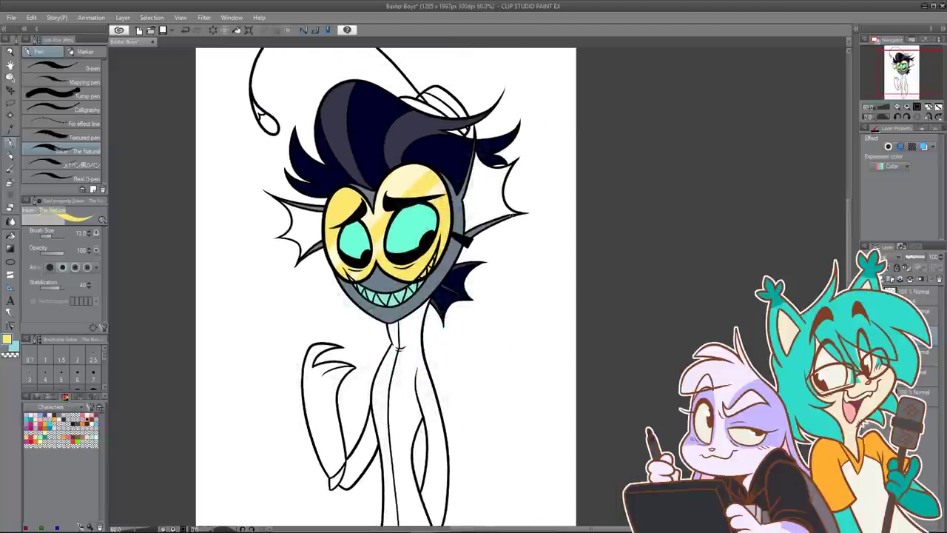
Step: Set the drawing color to red FF575E and paint an iris around the pupil of each eye
double_click(7, 341)
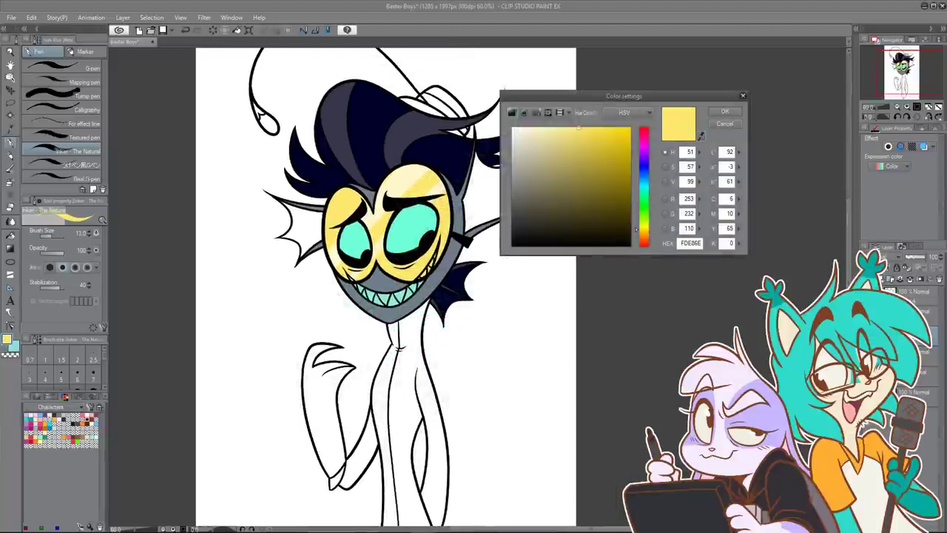
click(643, 242)
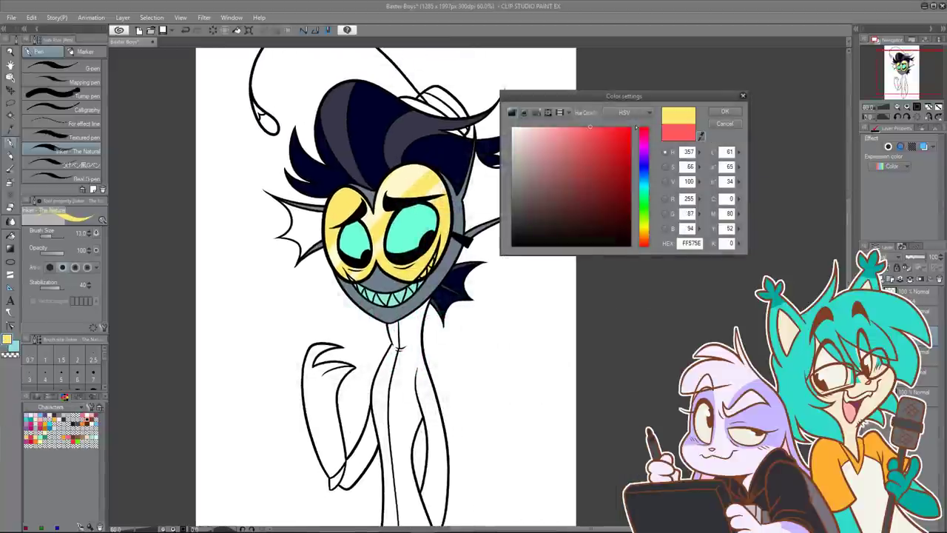
click(725, 111)
click(913, 356)
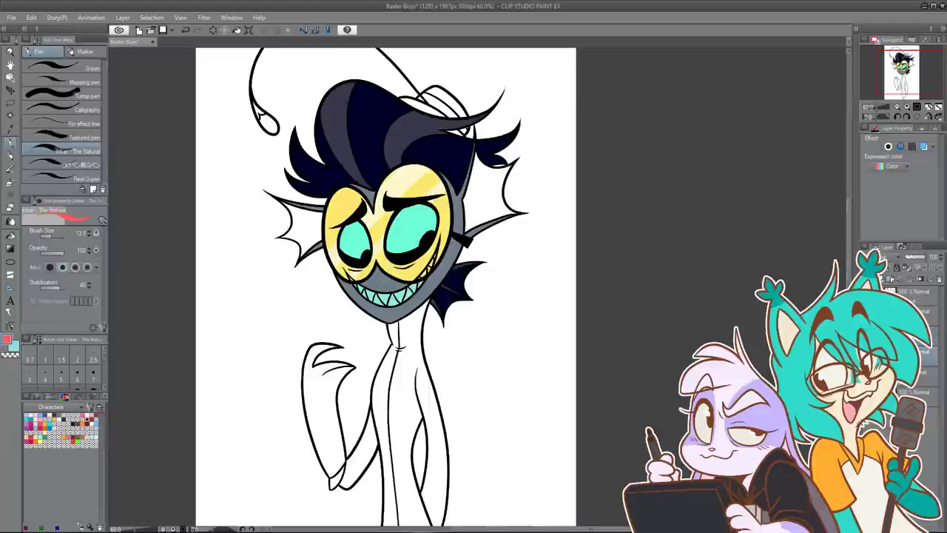
scroll(365, 234, up, 2)
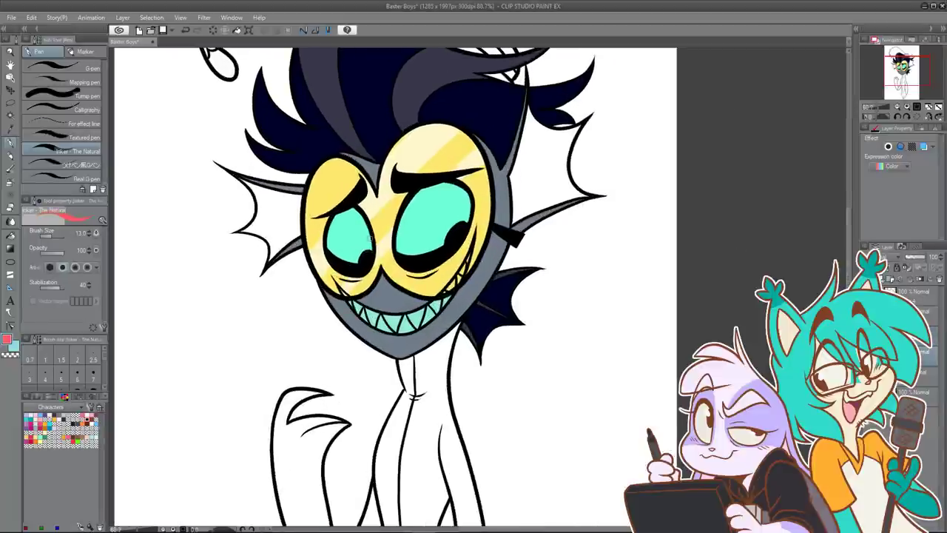
mouse_move(365, 235)
mouse_down()
mouse_move(354, 261)
mouse_move(364, 251)
mouse_move(356, 241)
mouse_move(357, 262)
mouse_move(368, 242)
mouse_up()
key(ctrl+z)
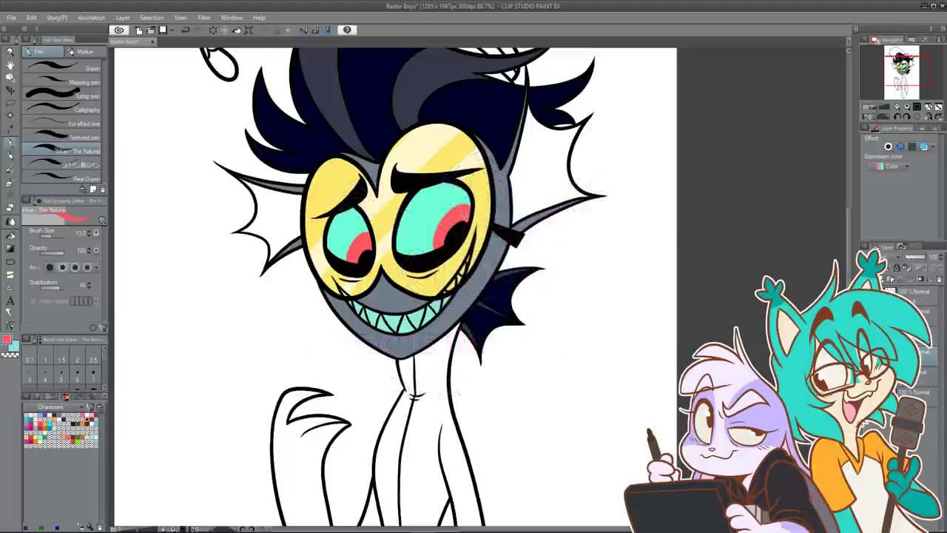
drag(451, 211, 435, 241)
Step: Sample the mint of the eyes and cut small notches into the red irises
alt+click(341, 235)
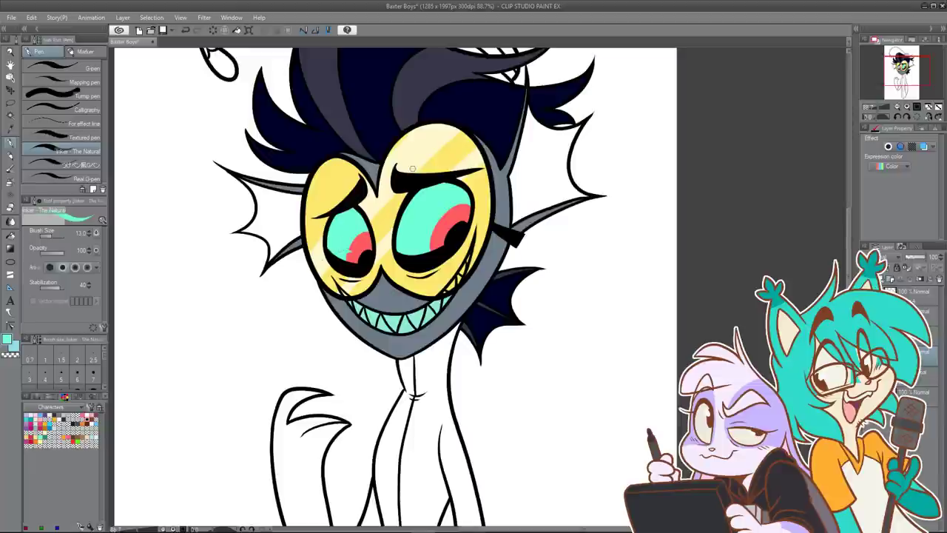
key(ctrl+z)
scroll(356, 310, down, 3)
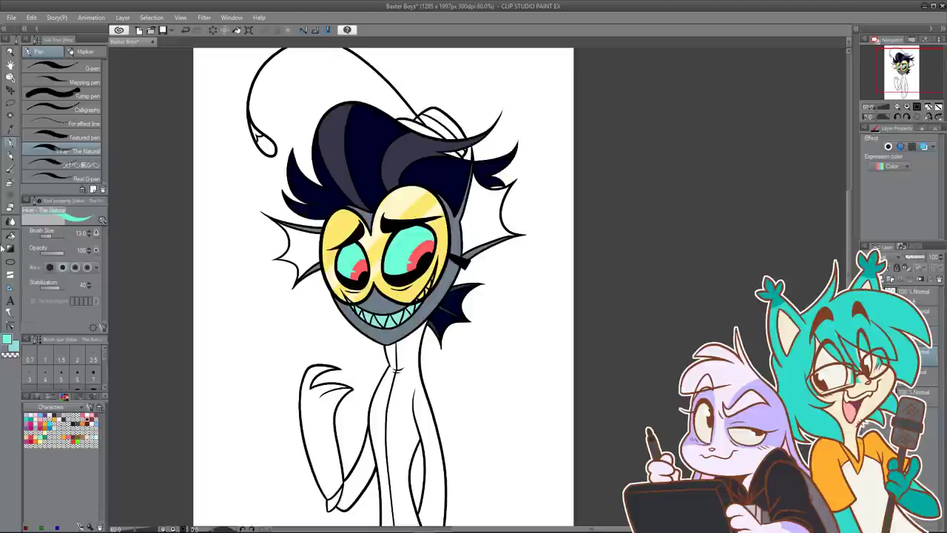
Step: Set the drawing color to mint 7AF2DA and dot small freckles on both cheeks of the face
click(7, 341)
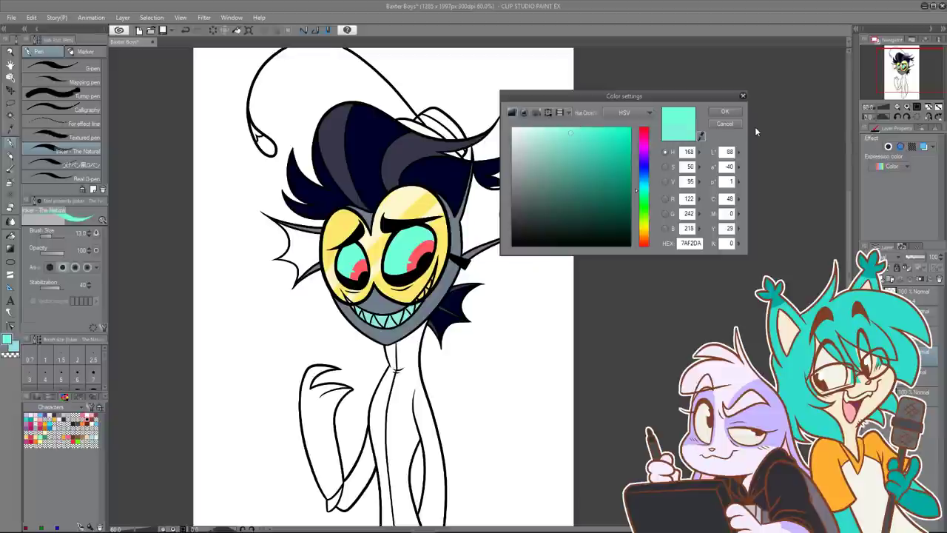
click(725, 111)
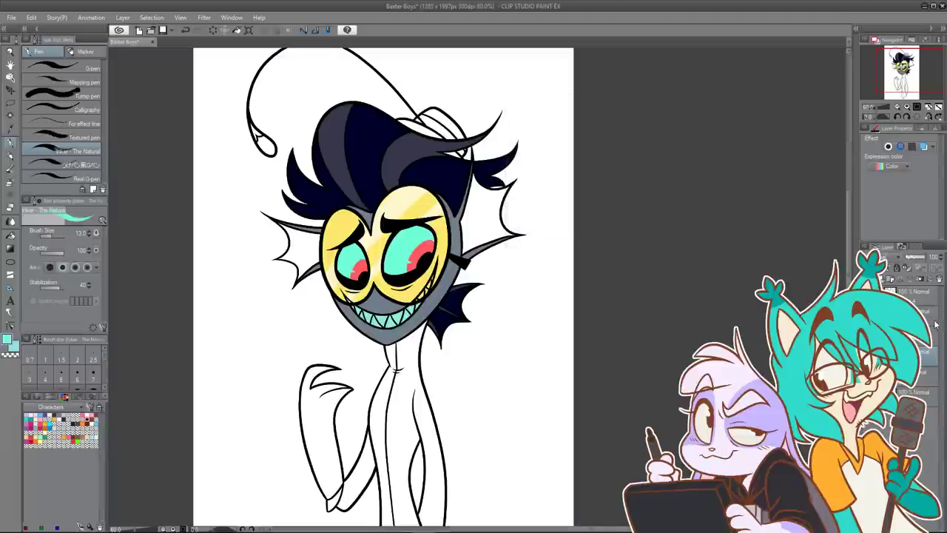
click(912, 281)
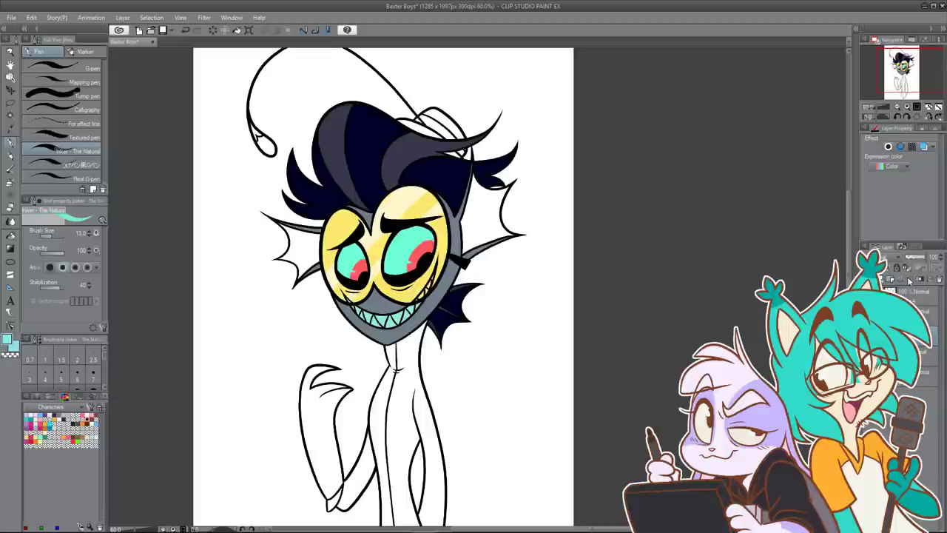
scroll(440, 274, up, 3)
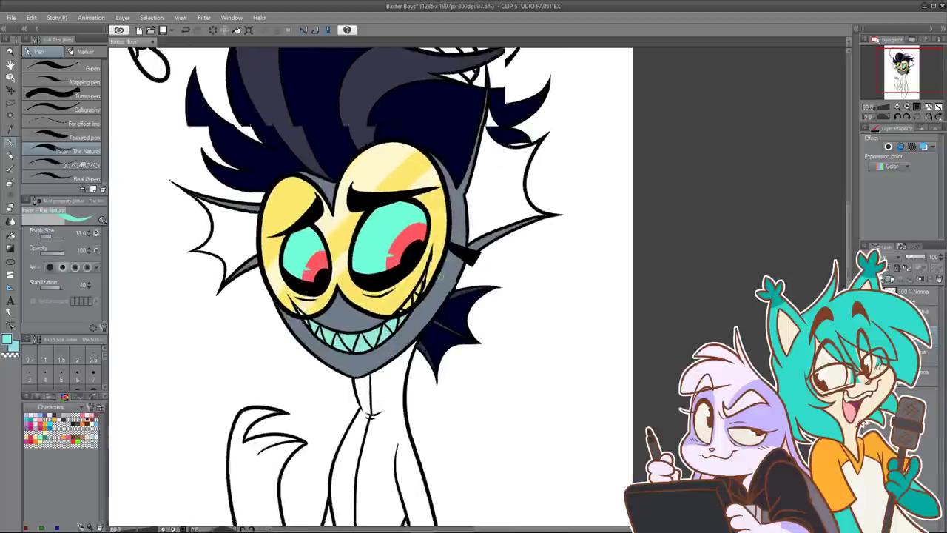
key(ctrl+z)
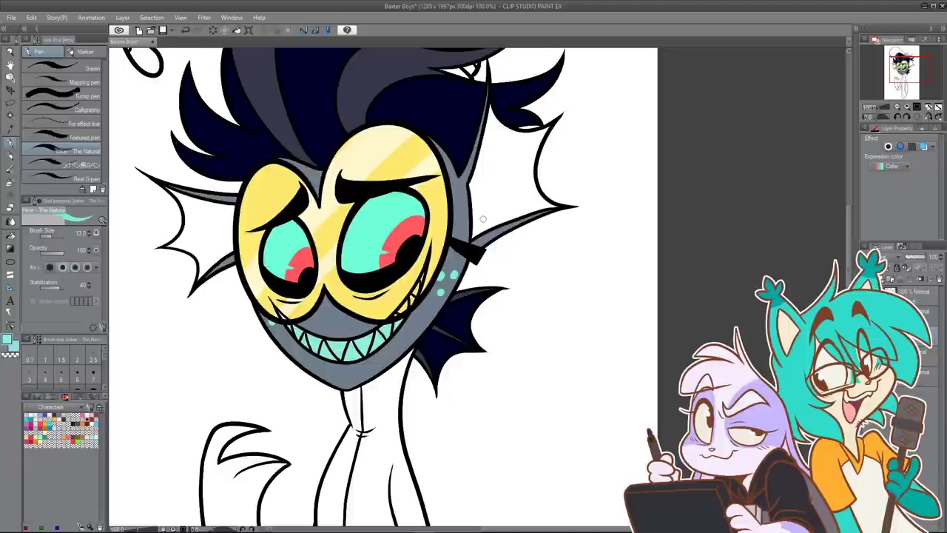
scroll(485, 199, down, 3)
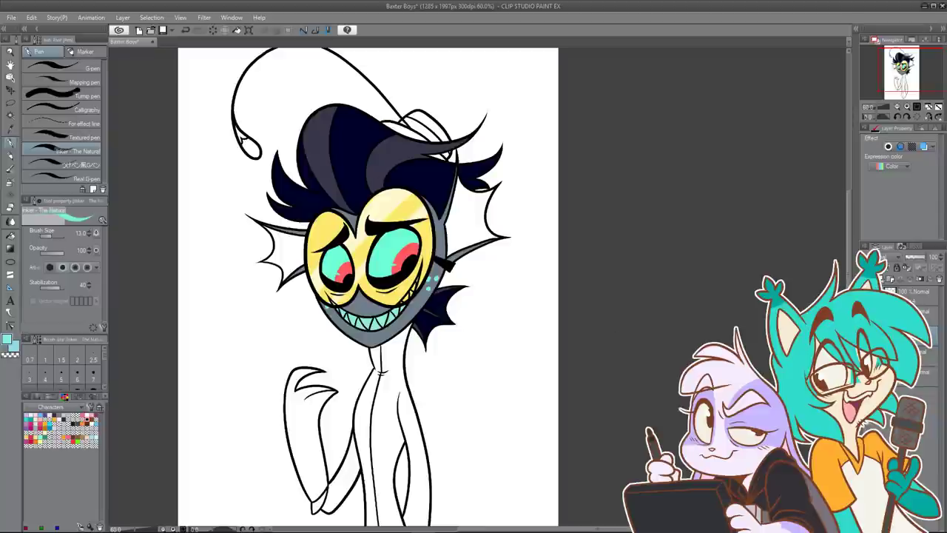
Step: Sample dark slate 313546 from the hair streak and fill the webbing of the fin on the face's left side
click(9, 340)
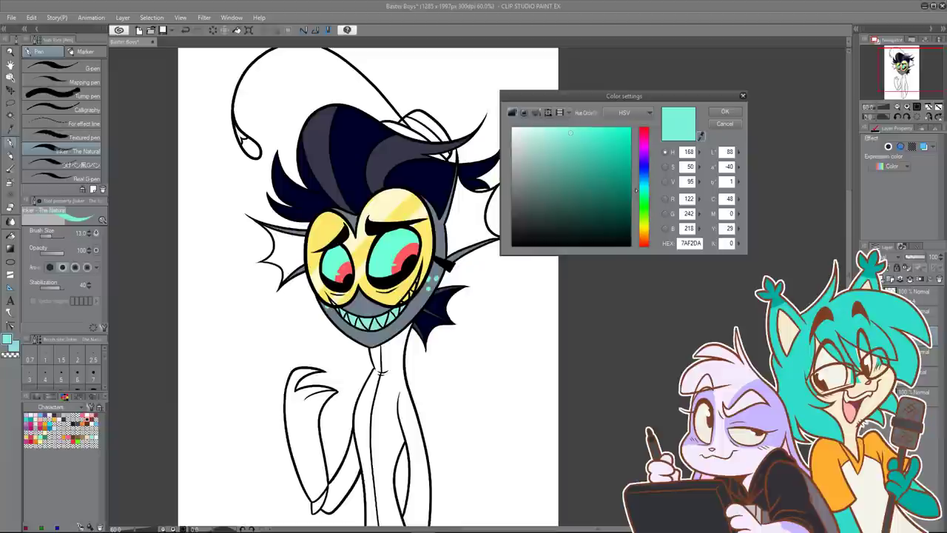
click(399, 159)
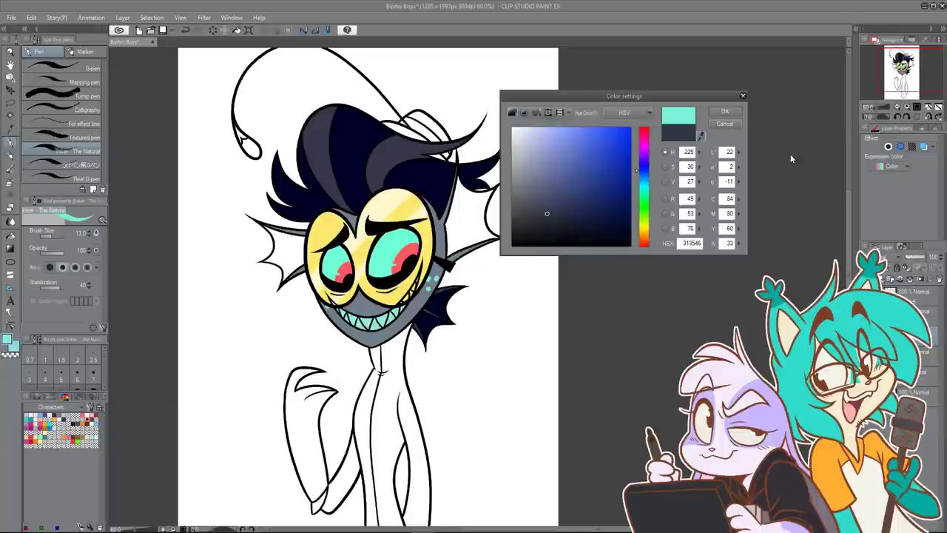
click(735, 112)
click(10, 236)
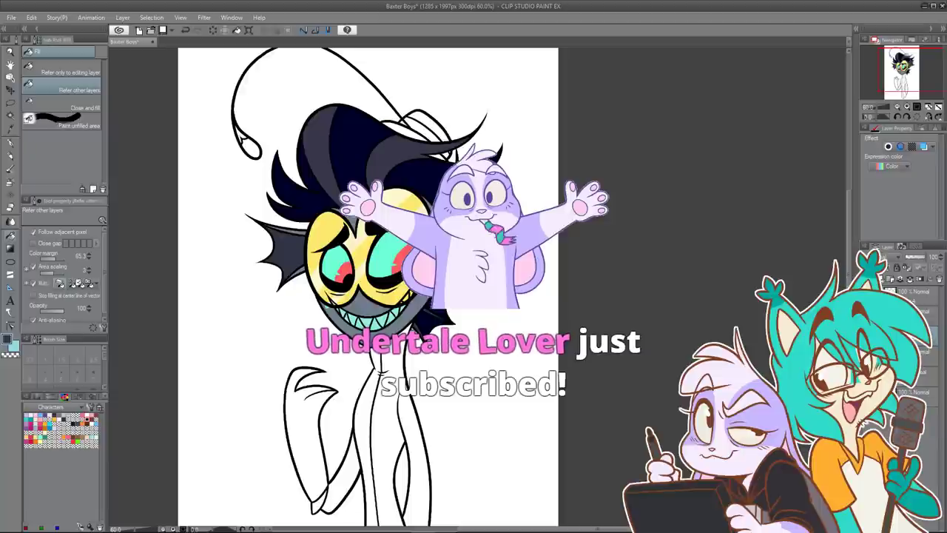
Step: Sample dark teal 38575C and softly airbrush it over the outer webbing of the upper fins on both sides of the face
double_click(7, 339)
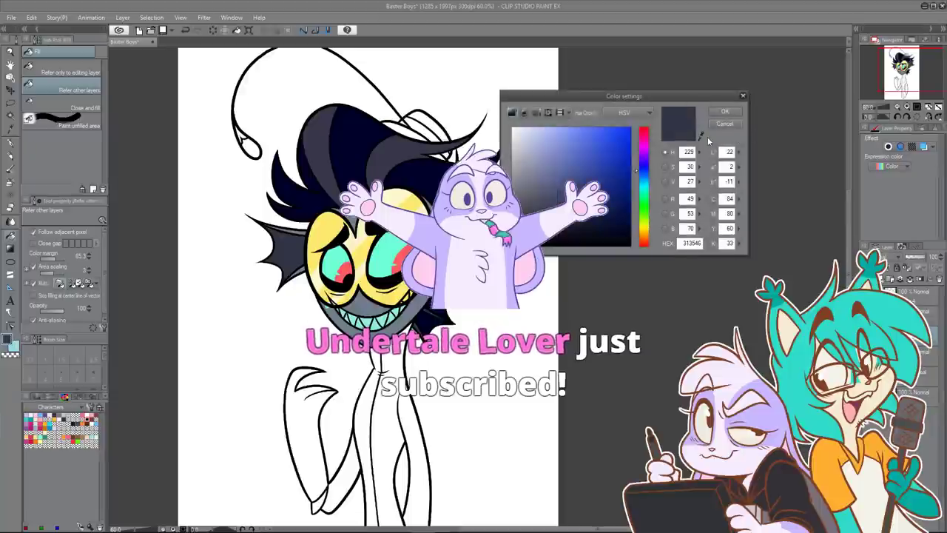
click(702, 137)
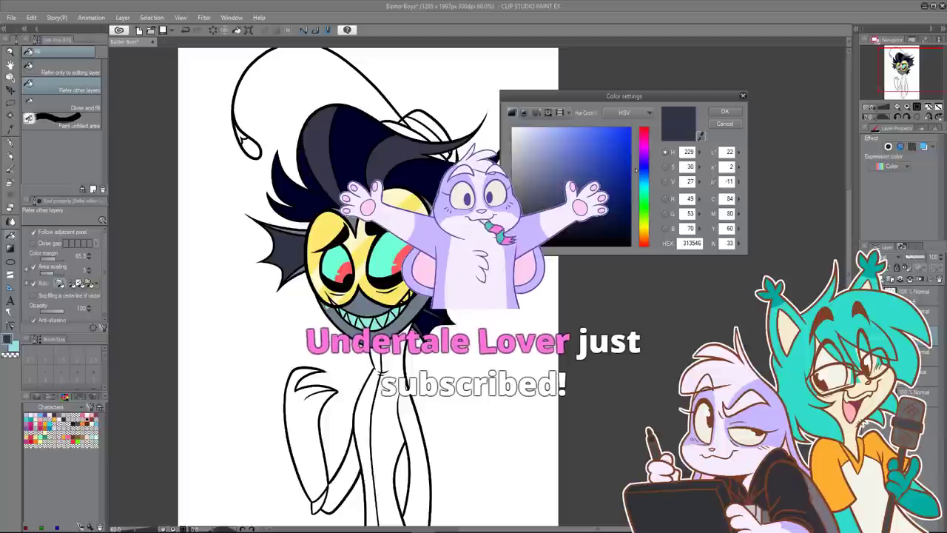
click(919, 111)
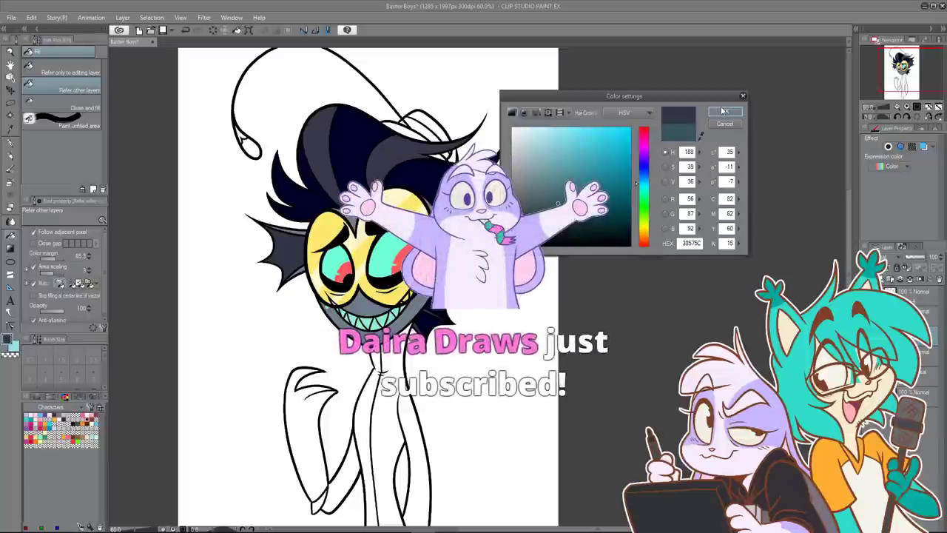
click(725, 111)
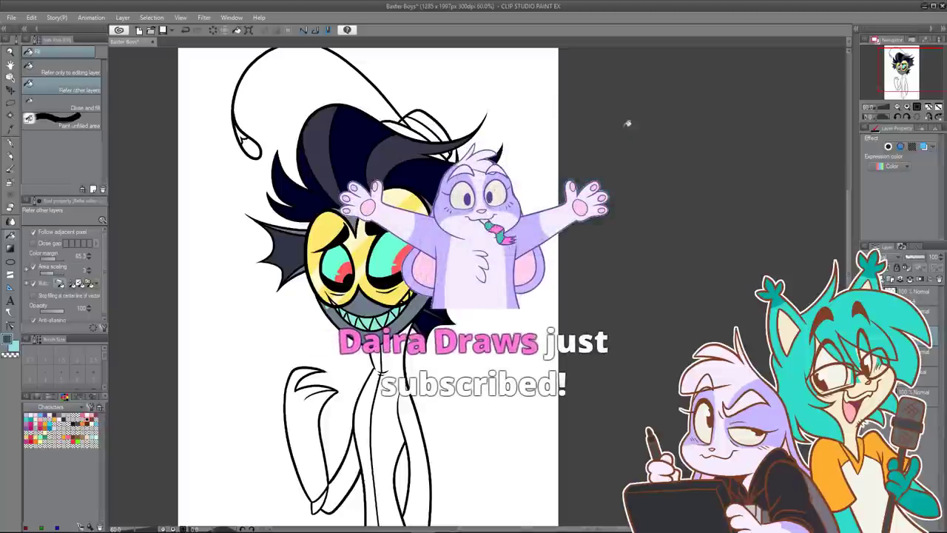
click(10, 182)
drag(58, 236, 59, 237)
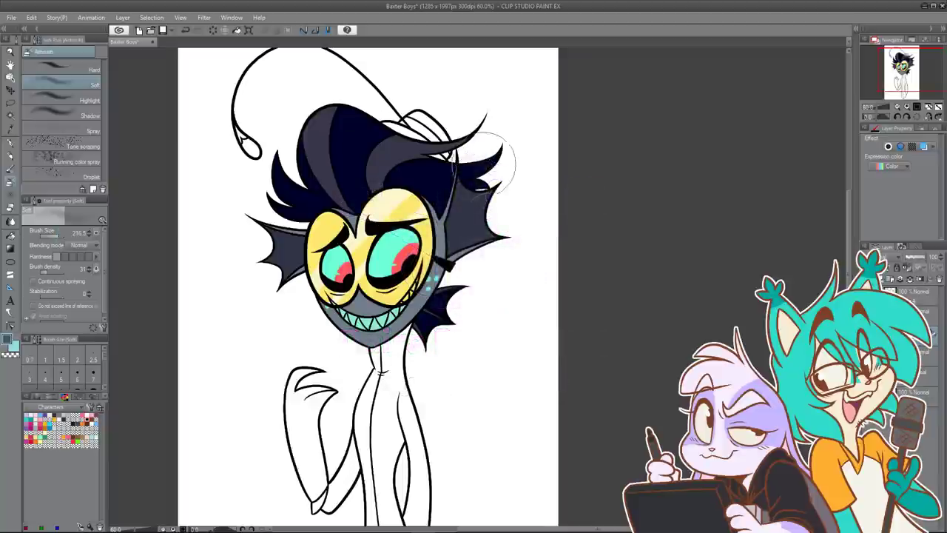
mouse_move(485, 175)
mouse_down()
mouse_move(486, 228)
mouse_move(506, 228)
mouse_up()
mouse_move(270, 271)
mouse_down()
mouse_move(263, 208)
mouse_move(250, 213)
mouse_move(261, 280)
mouse_move(271, 230)
mouse_up()
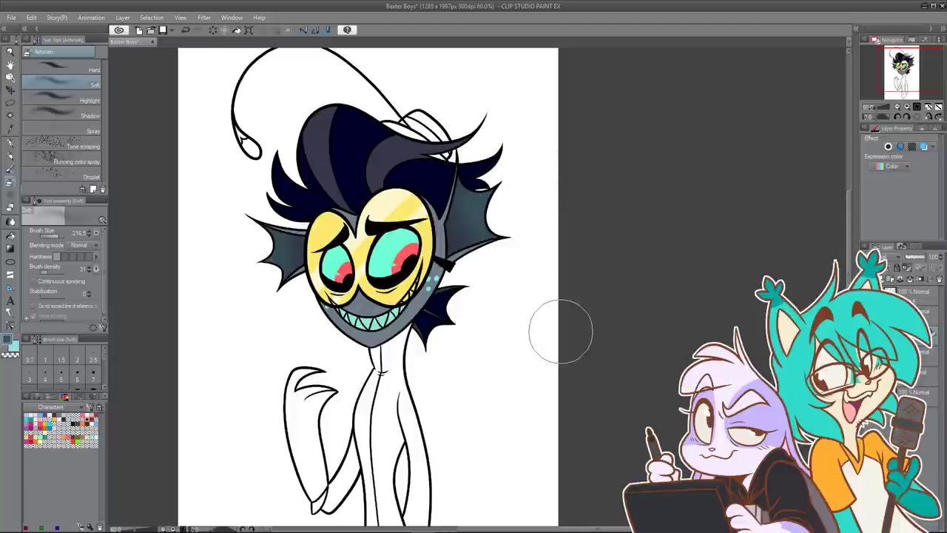
drag(515, 267, 522, 308)
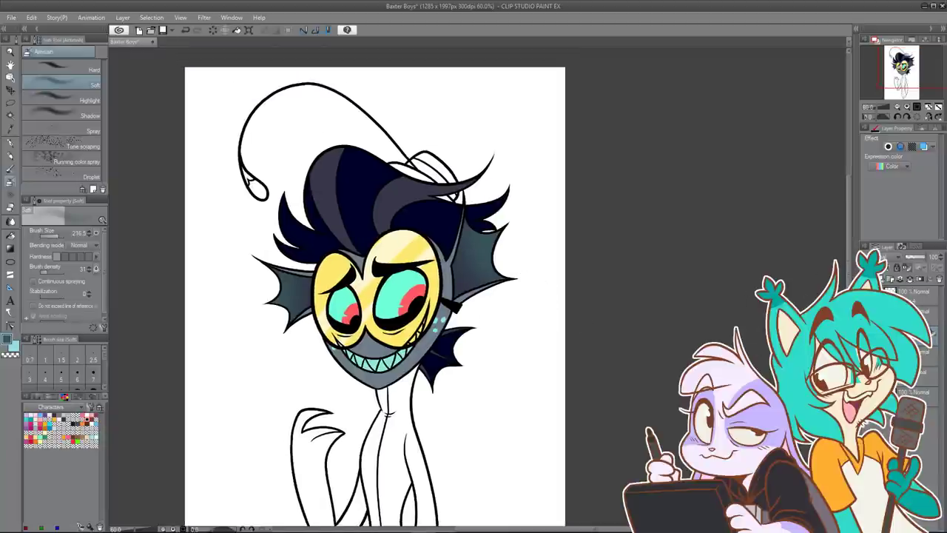
Step: Lock the line art layer's transparent pixels and recolor the lower glasses rims and temple arm with the pen in red E32F20
click(914, 295)
click(865, 293)
click(865, 293)
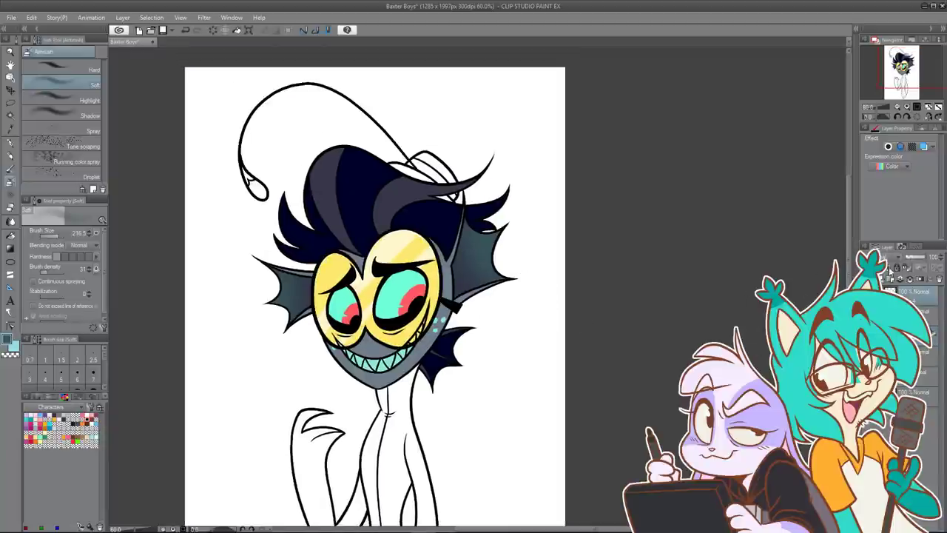
double_click(9, 344)
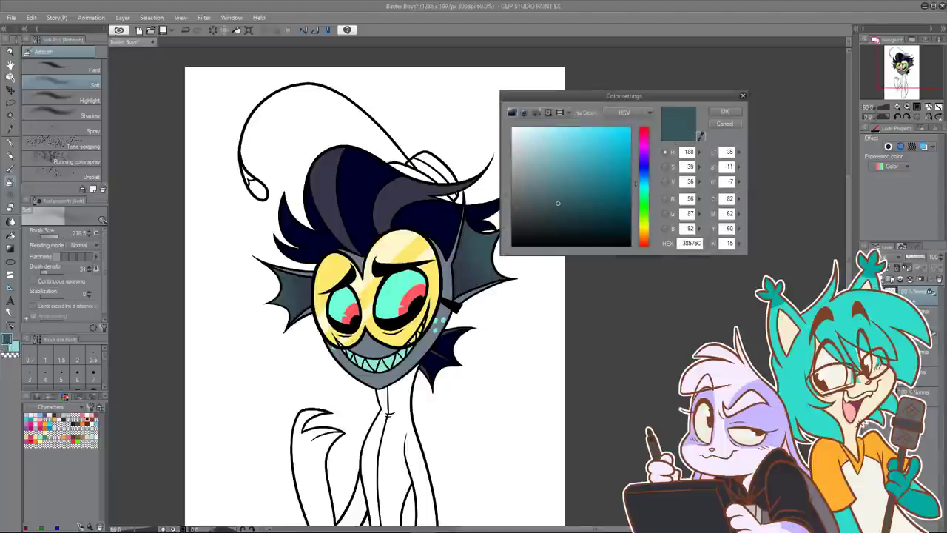
click(782, 107)
click(721, 111)
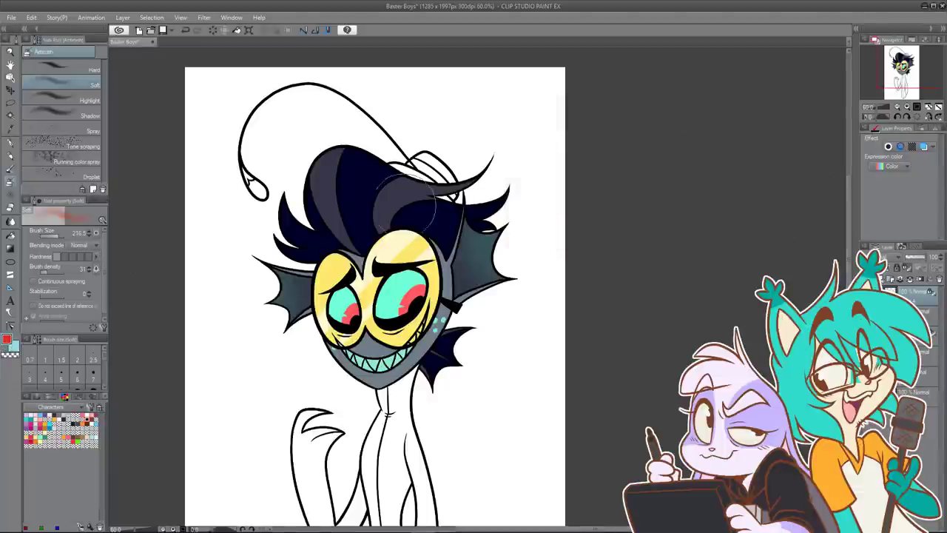
click(9, 143)
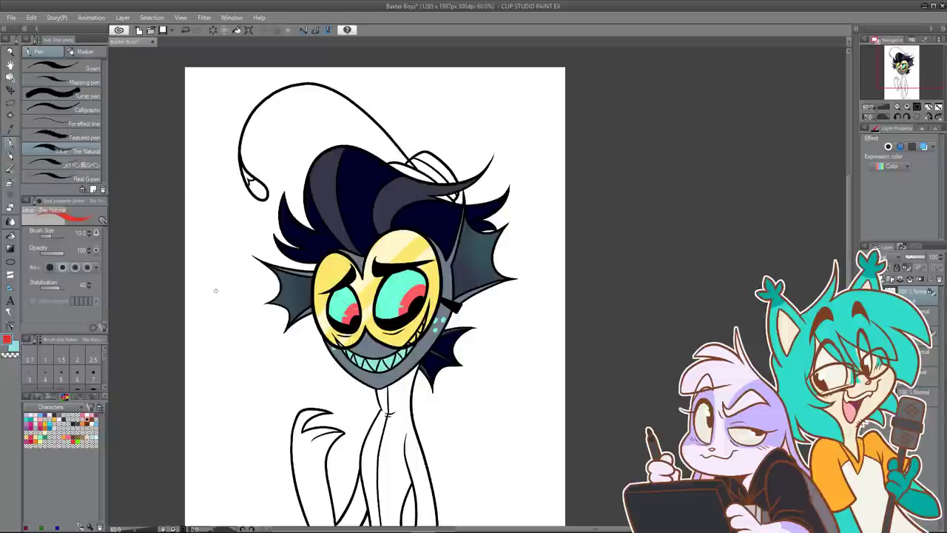
drag(55, 237, 56, 237)
mouse_move(364, 323)
mouse_down()
mouse_move(425, 334)
mouse_move(320, 344)
mouse_up()
drag(441, 300, 461, 309)
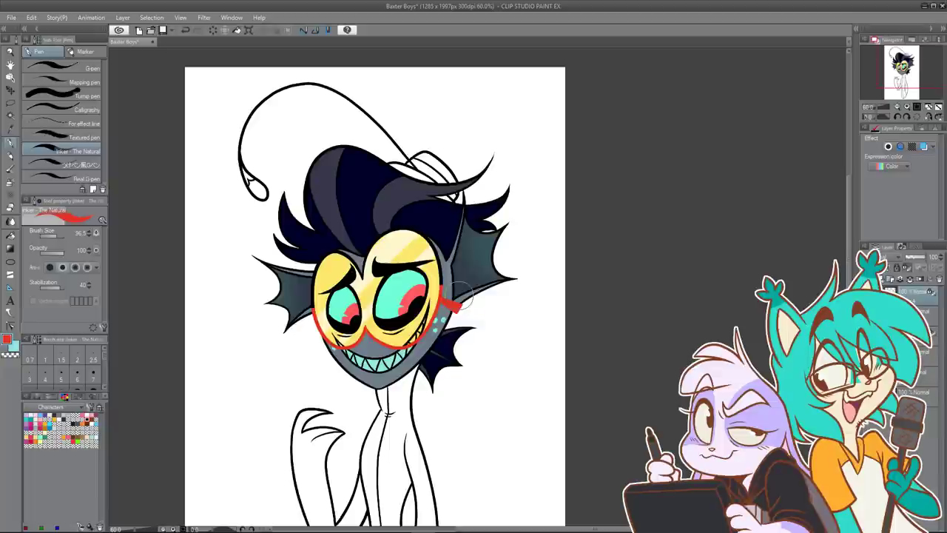
Step: Set the drawing color to red D72D27 and recolor the upper outlines of both glasses lenses
click(7, 338)
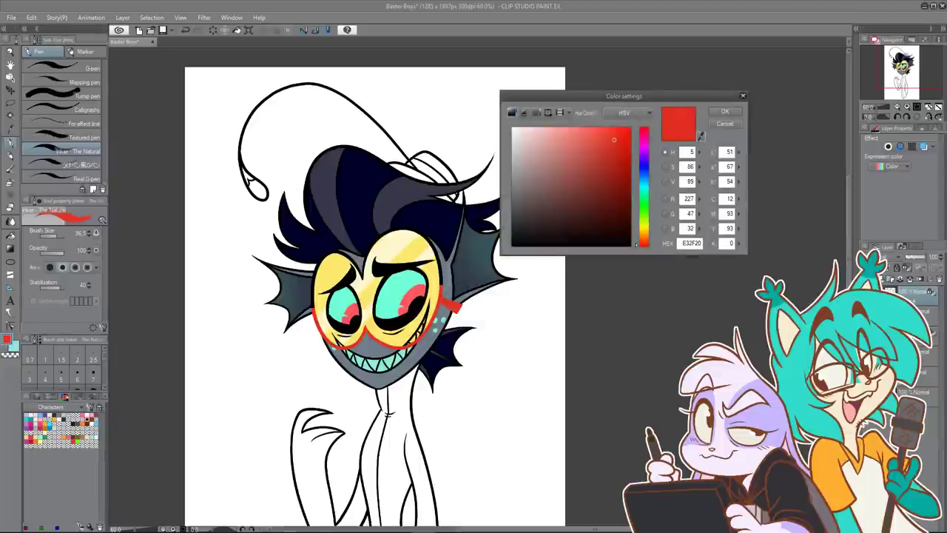
click(609, 147)
click(725, 111)
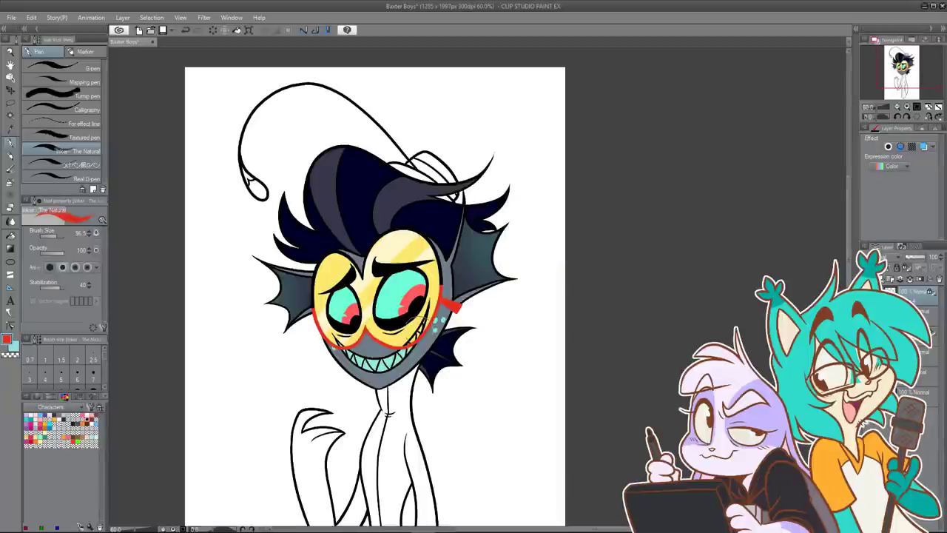
click(8, 342)
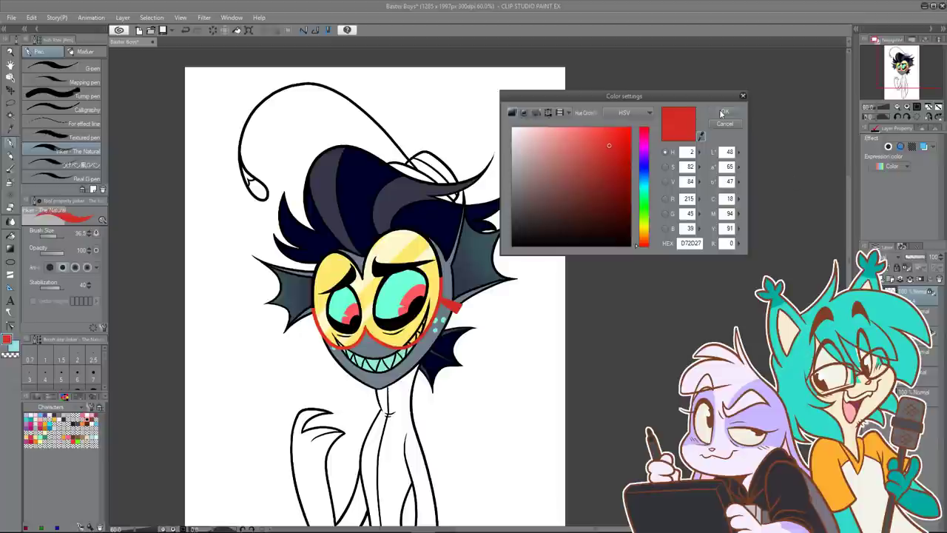
click(725, 112)
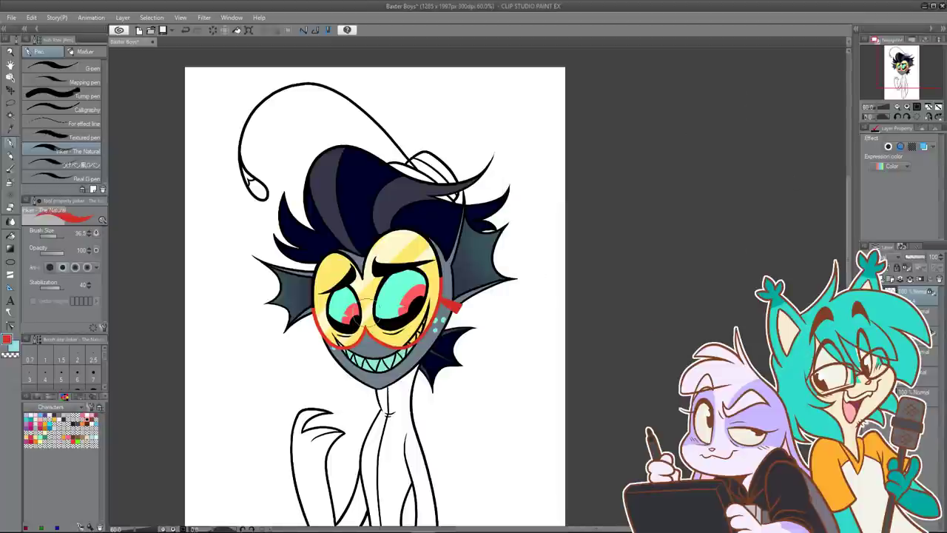
mouse_move(312, 293)
mouse_down()
mouse_move(314, 310)
mouse_move(357, 264)
mouse_move(362, 277)
mouse_move(429, 239)
mouse_move(443, 277)
mouse_up()
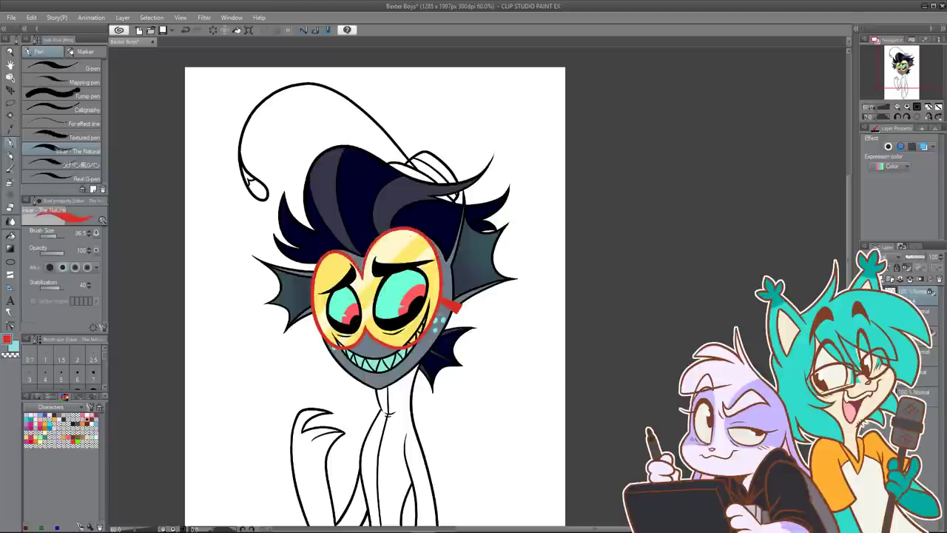
Step: Adjust the drawing color to a slightly brighter, more saturated red for the glasses frame
click(7, 340)
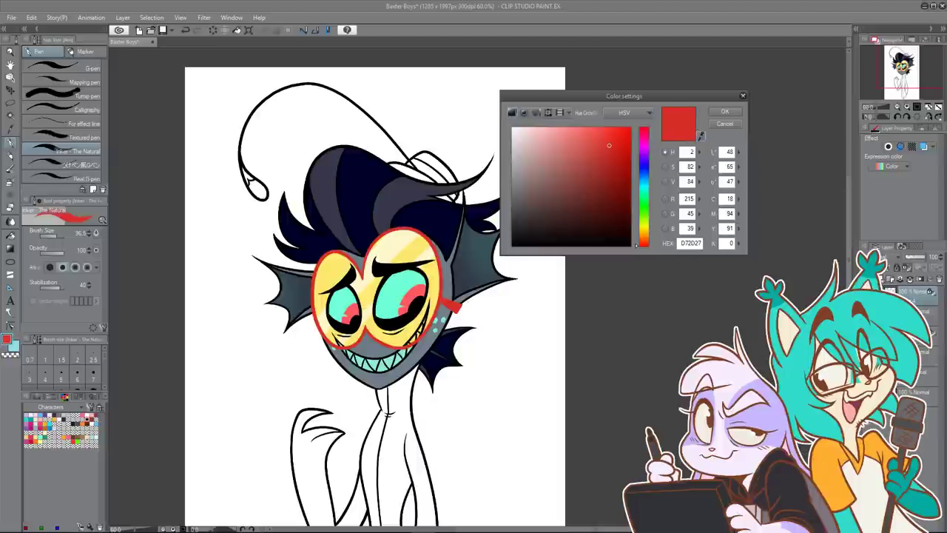
click(644, 244)
click(617, 139)
click(723, 110)
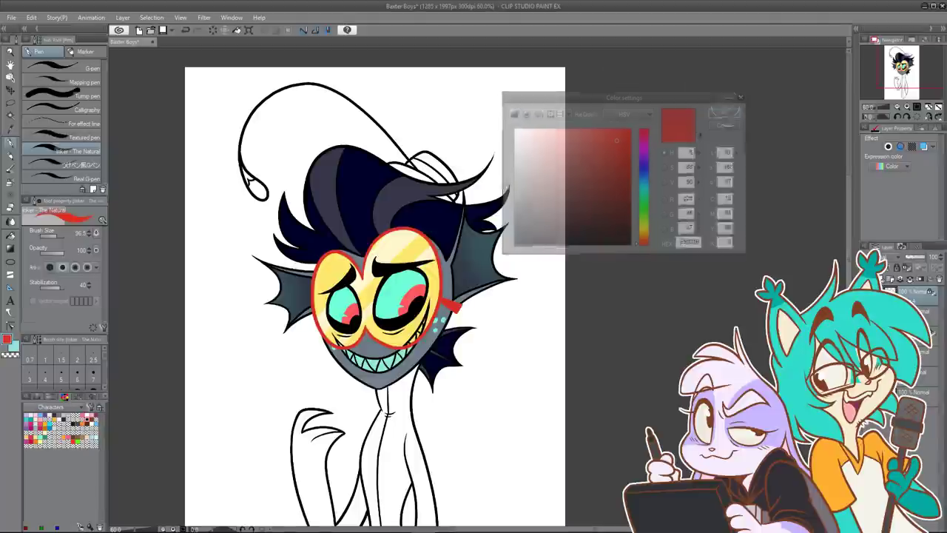
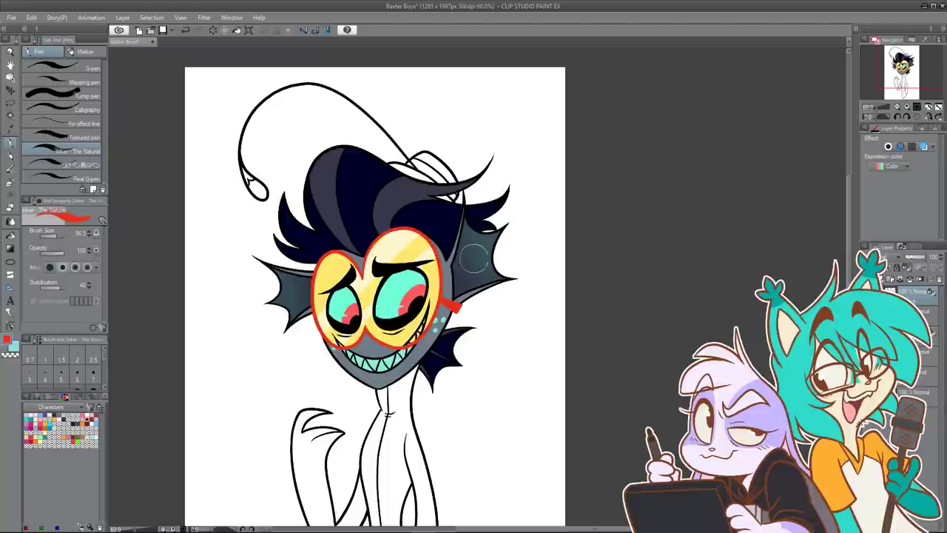
Step: Recolor the scalloped outer edge line of the ear fin left of the face pale teal 85E3C6 with a 19.2 brush
click(923, 313)
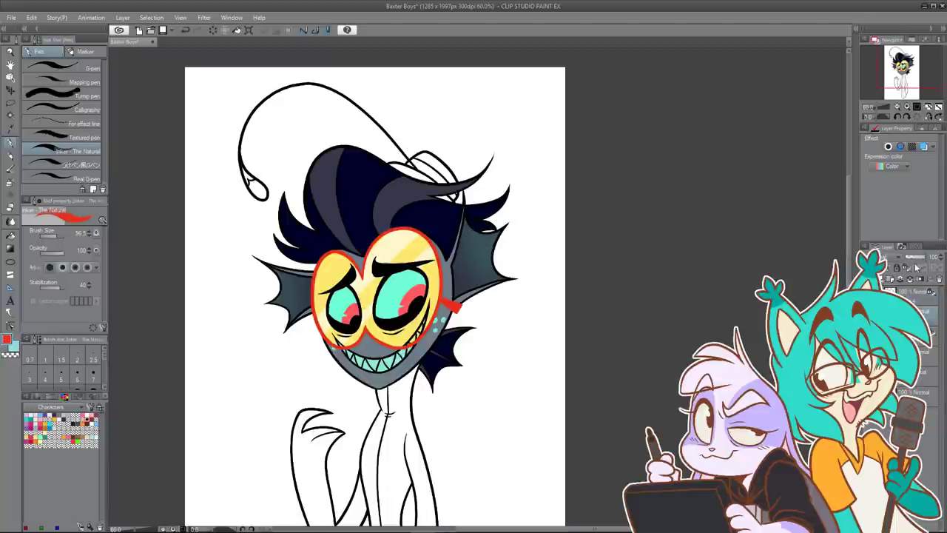
click(7, 340)
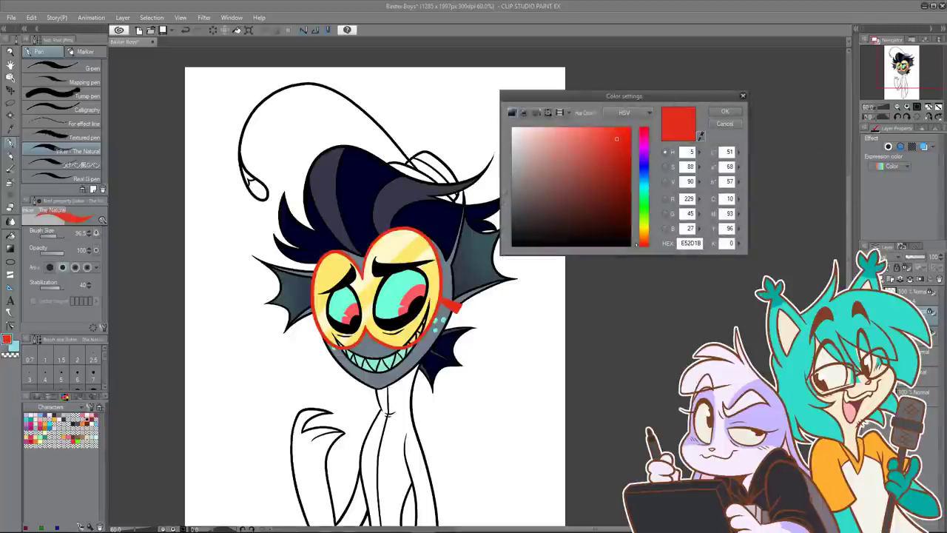
click(379, 366)
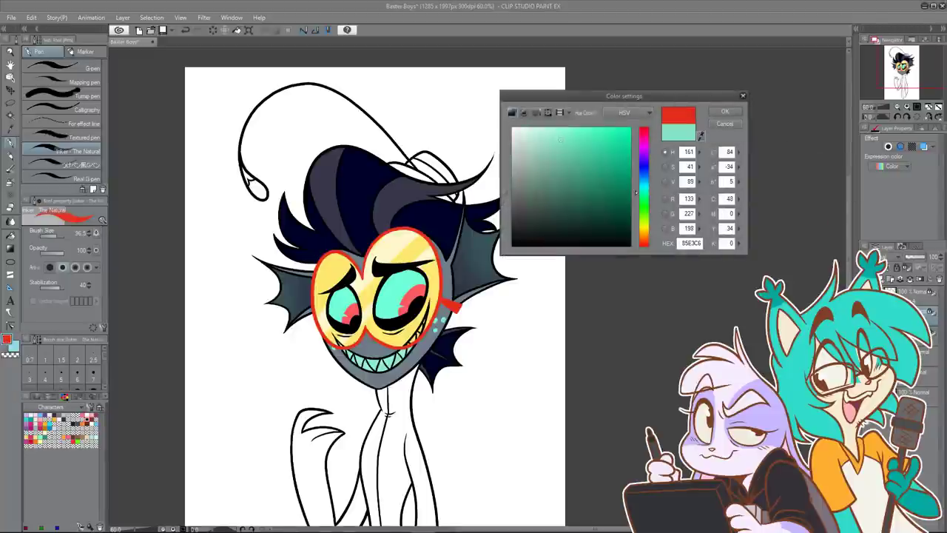
click(725, 111)
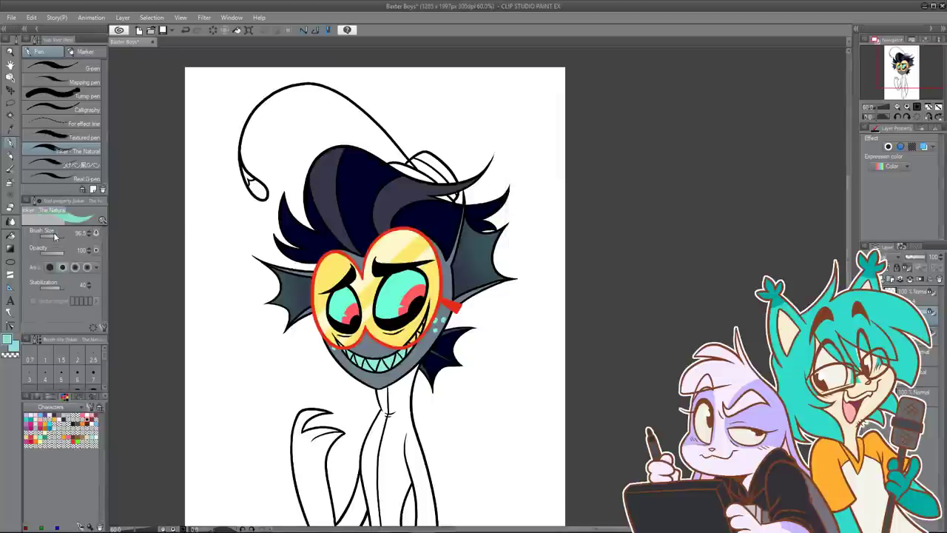
click(54, 236)
scroll(270, 270, up, 3)
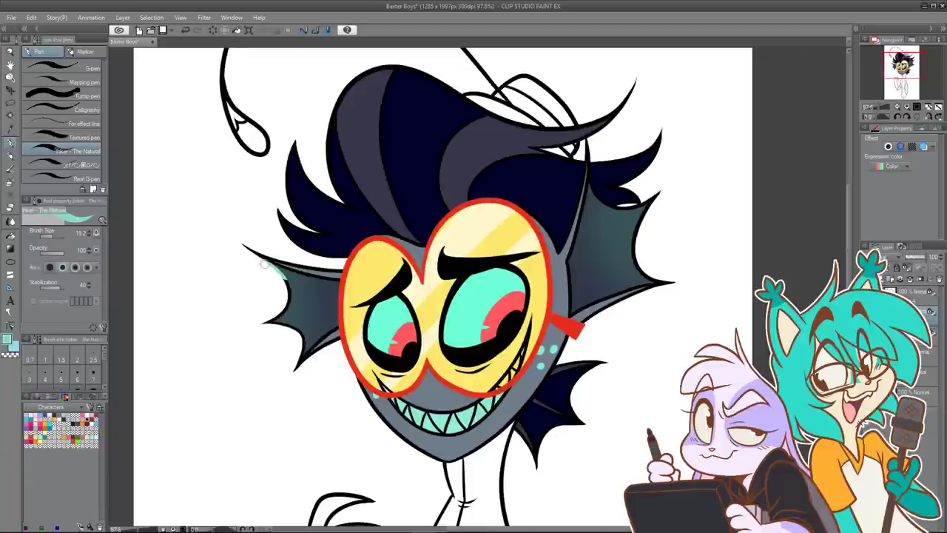
mouse_move(274, 272)
mouse_down()
mouse_move(295, 293)
mouse_move(278, 283)
mouse_move(295, 302)
mouse_move(278, 299)
mouse_move(288, 307)
mouse_move(266, 309)
mouse_move(287, 317)
mouse_move(257, 324)
mouse_move(292, 322)
mouse_move(262, 320)
mouse_up()
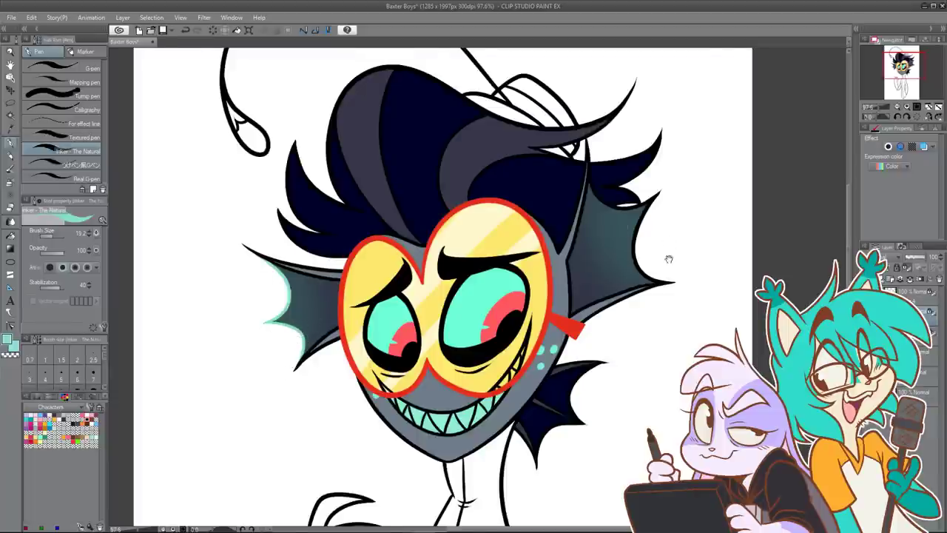
Step: Recolor the scalloped outer edge line of the ear fin right of the face in the same pale teal
drag(668, 260, 607, 319)
scroll(537, 217, up, 1)
scroll(546, 221, up, 1)
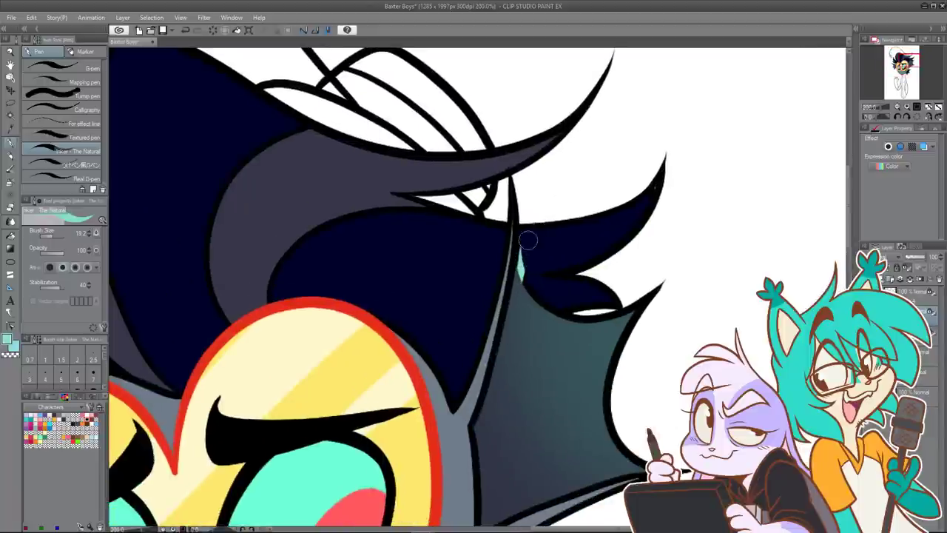
scroll(531, 270, down, 1)
mouse_move(525, 266)
mouse_down()
mouse_move(536, 294)
mouse_move(537, 267)
mouse_move(548, 276)
mouse_move(539, 290)
mouse_move(561, 305)
mouse_move(540, 292)
mouse_move(578, 317)
mouse_move(547, 289)
mouse_move(545, 299)
mouse_move(541, 294)
mouse_move(566, 311)
mouse_move(546, 294)
mouse_move(562, 309)
mouse_move(597, 307)
mouse_move(564, 306)
mouse_move(599, 290)
mouse_up()
key(ctrl+z)
key(ctrl+z)
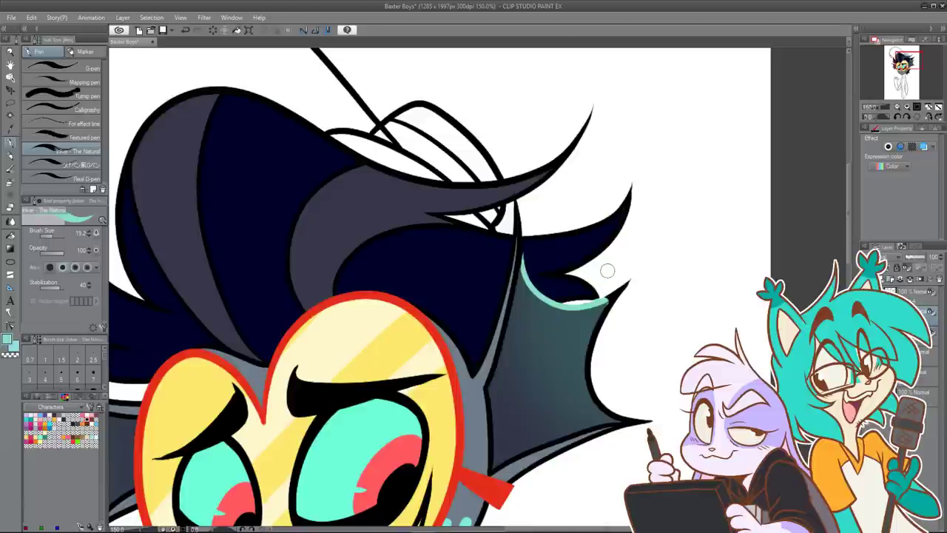
key(ctrl+z)
mouse_move(590, 305)
mouse_down()
mouse_move(626, 281)
mouse_move(601, 321)
mouse_move(590, 391)
mouse_up()
key(ctrl+z)
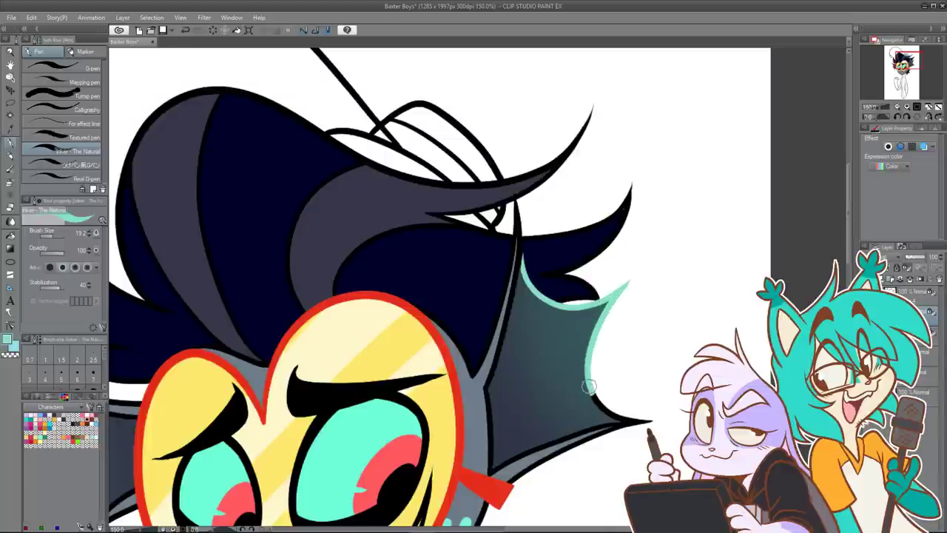
mouse_move(633, 361)
mouse_down()
mouse_move(579, 285)
mouse_move(553, 331)
mouse_move(561, 336)
mouse_up()
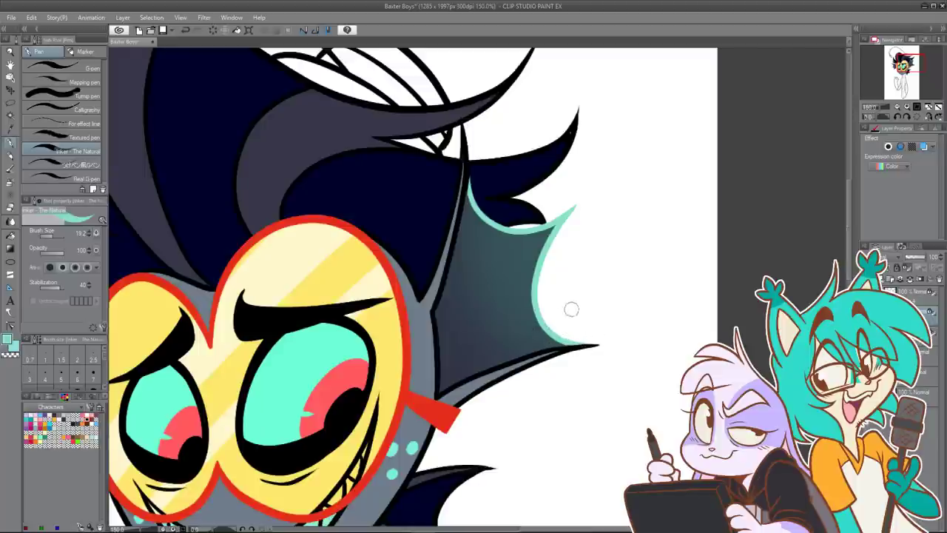
scroll(568, 311, down, 4)
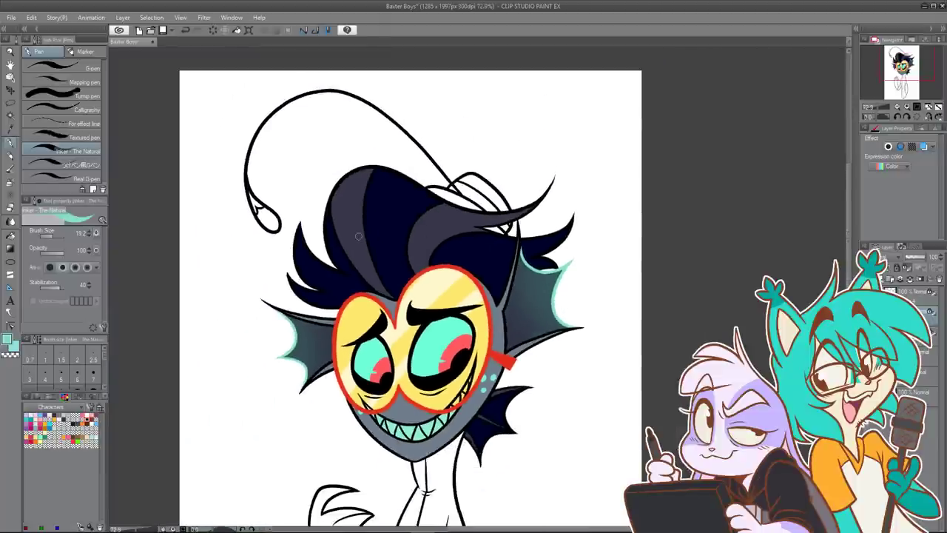
Step: Add a new layer and draw a pale teal ray across the left ear fin with a 13.0 brush
click(89, 235)
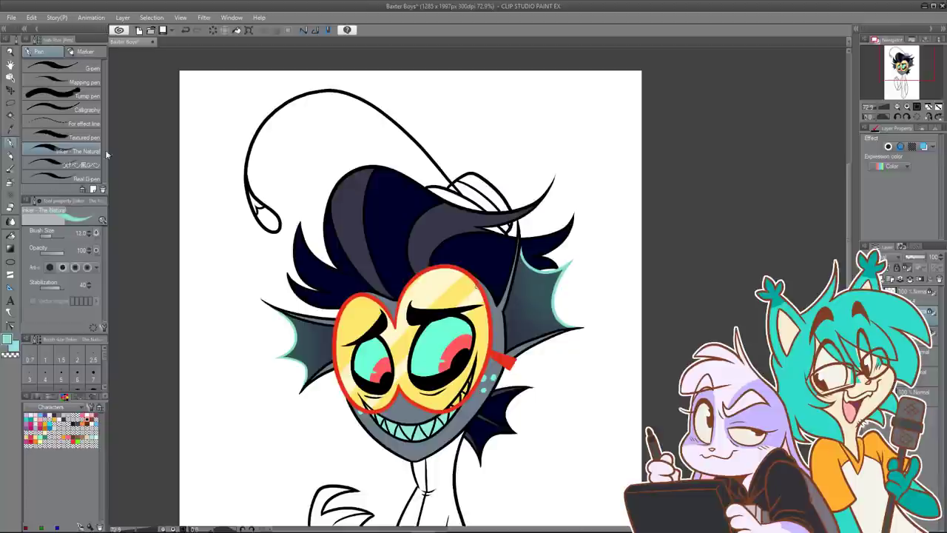
click(912, 332)
click(889, 278)
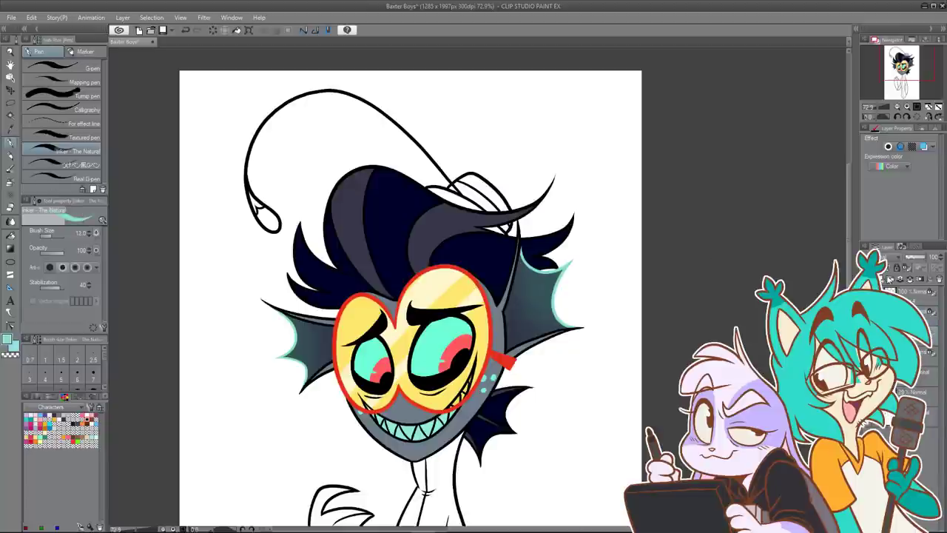
scroll(423, 391, up, 3)
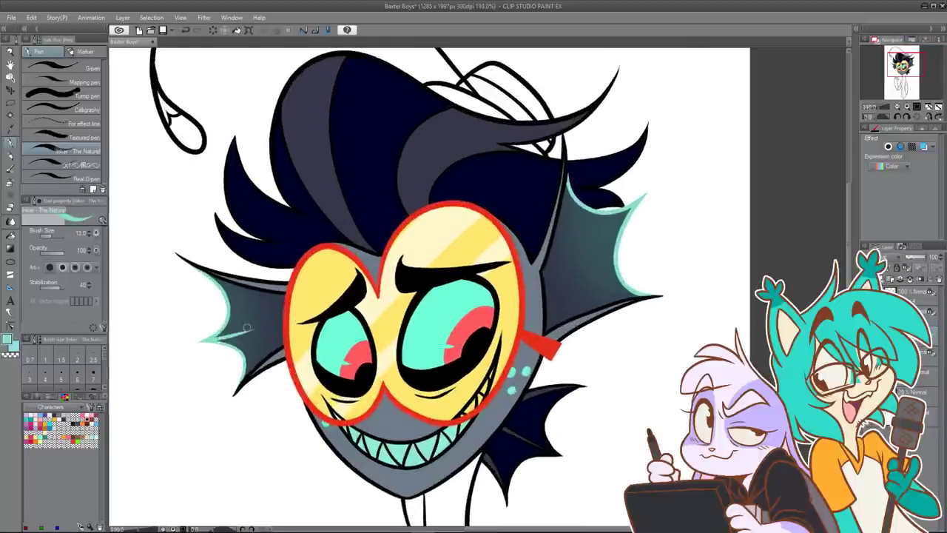
drag(207, 340, 284, 318)
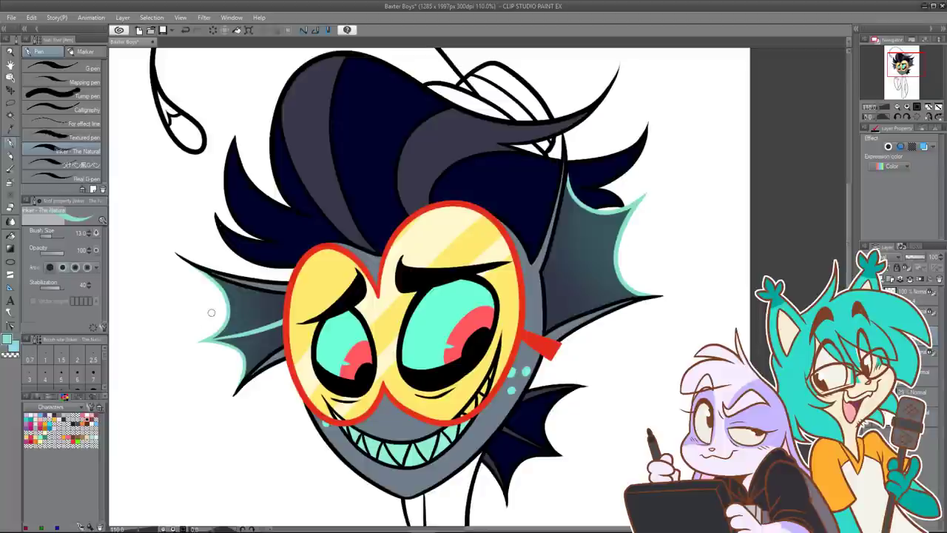
key(ctrl+z)
key(])
drag(206, 340, 282, 319)
key(ctrl+z)
drag(206, 341, 284, 323)
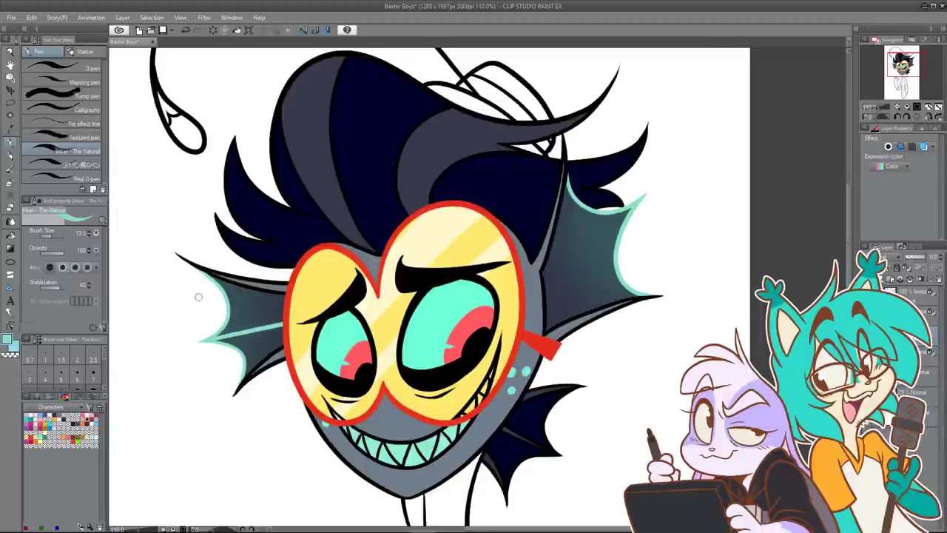
Step: Draw a matching pale teal ray across the right ear fin, from its upper tip to the fin's base
drag(632, 207, 589, 248)
key(ctrl+z)
drag(634, 204, 549, 304)
key(ctrl+z)
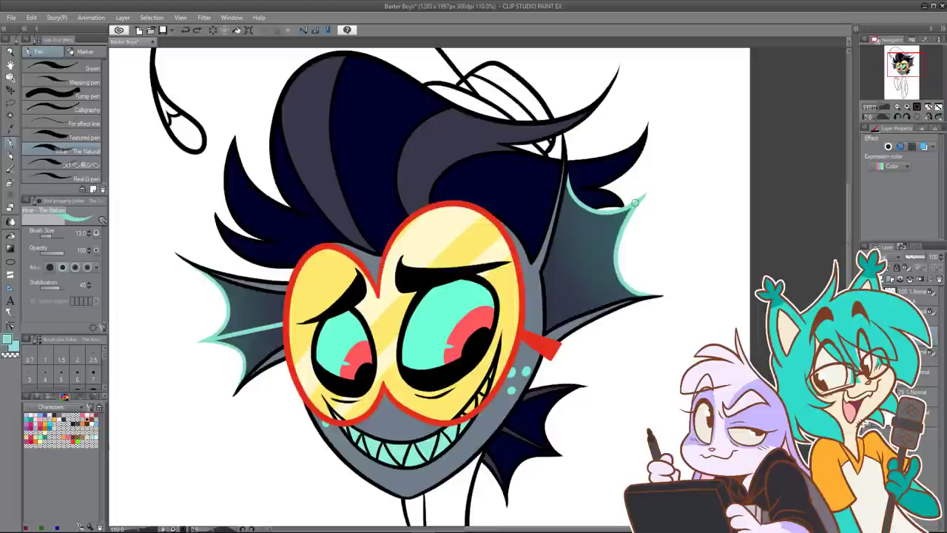
drag(631, 207, 546, 298)
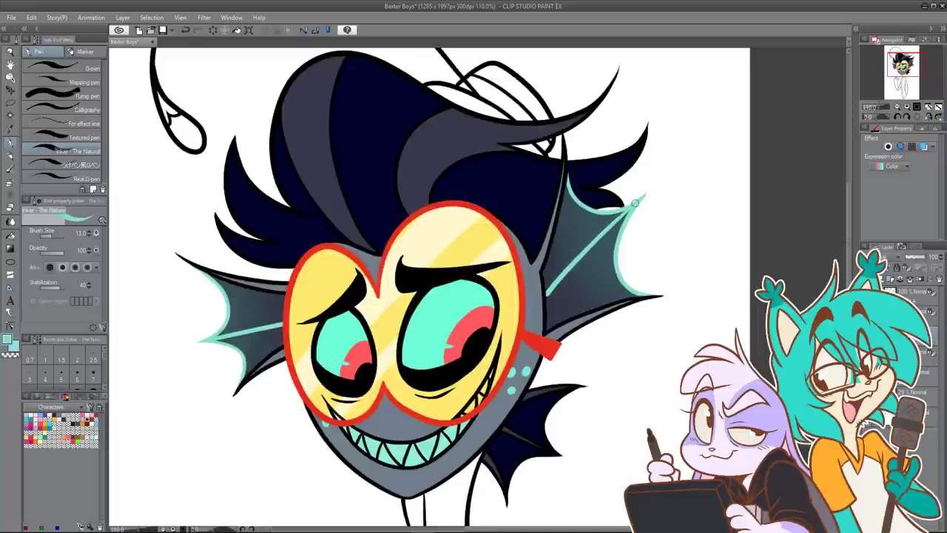
key(ctrl+z)
drag(639, 198, 545, 296)
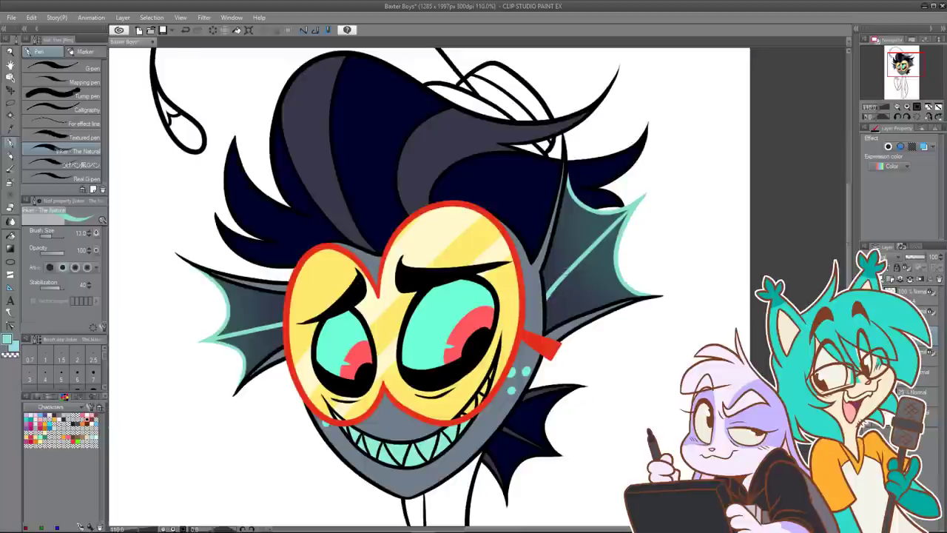
scroll(633, 201, down, 2)
drag(676, 232, 594, 283)
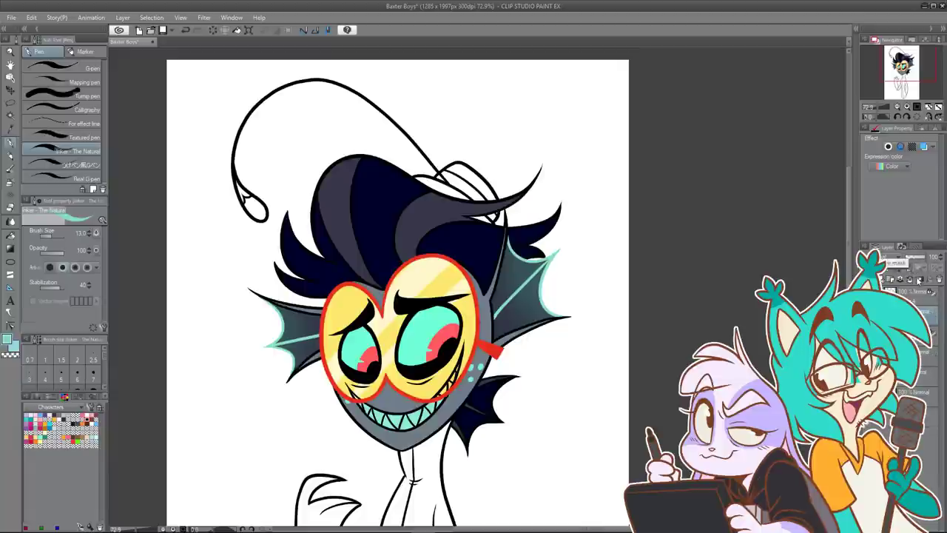
Step: Sample the iris's bright teal 70FBD3 and paint a descending column of three shrinking oval spots on the central dark hair section
click(905, 333)
click(865, 333)
click(865, 333)
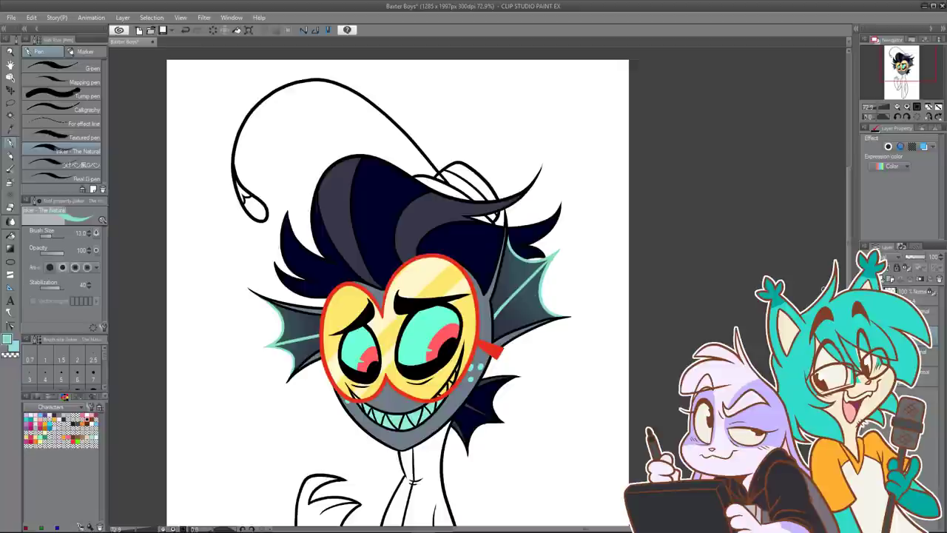
click(7, 342)
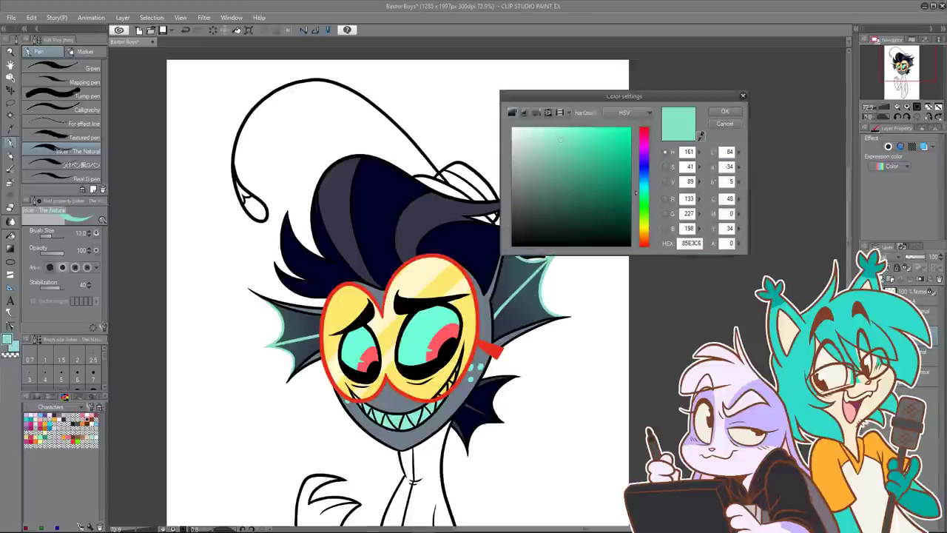
click(424, 333)
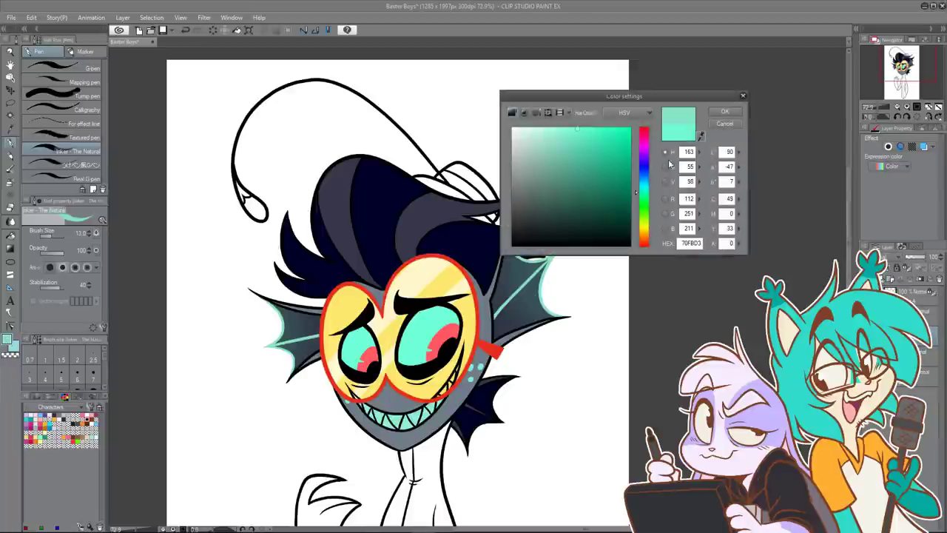
click(725, 110)
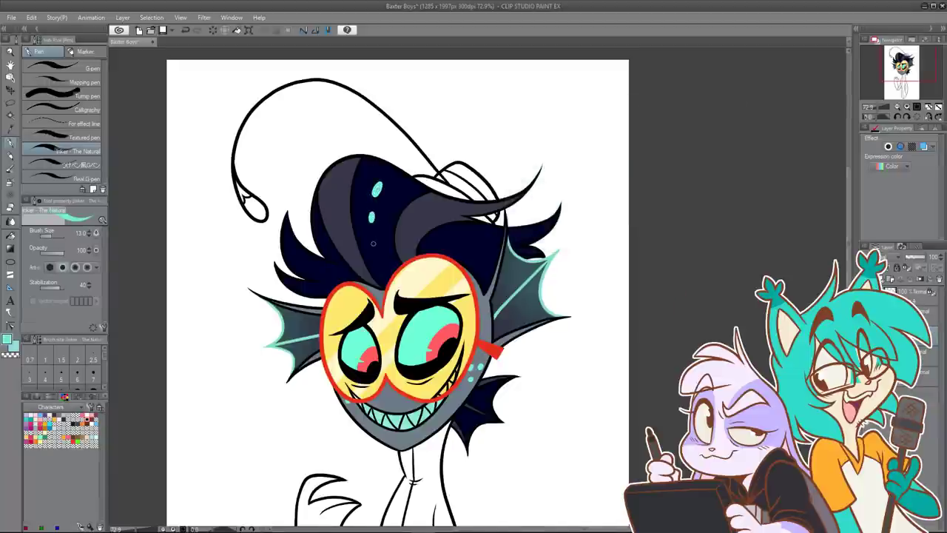
key(ctrl+z)
key(ctrl+z)
key(ctrl+z)
drag(379, 190, 376, 200)
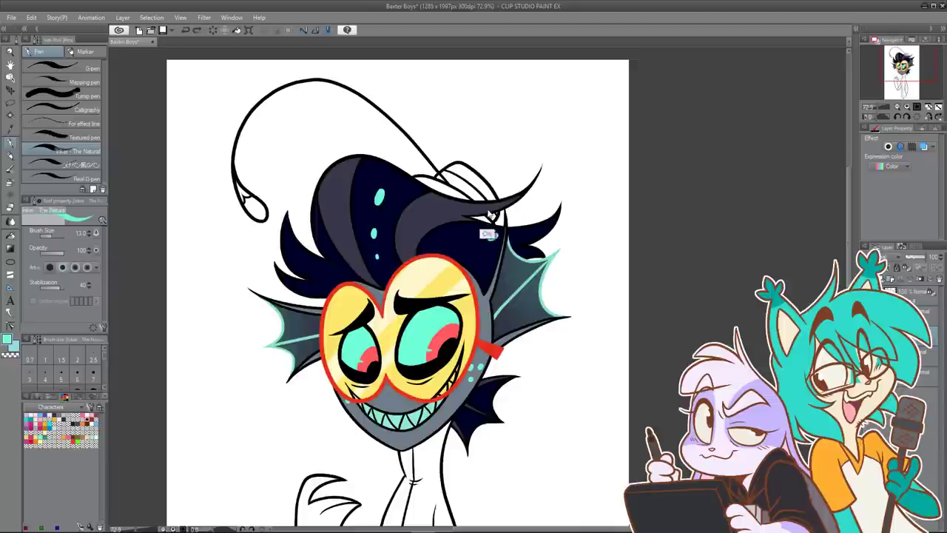
Step: Paint a row of three shrinking bright teal oval spots on the dark hair section above the right goggle lens
key(ctrl+z)
key(ctrl+z)
key(ctrl+z)
drag(483, 232, 477, 233)
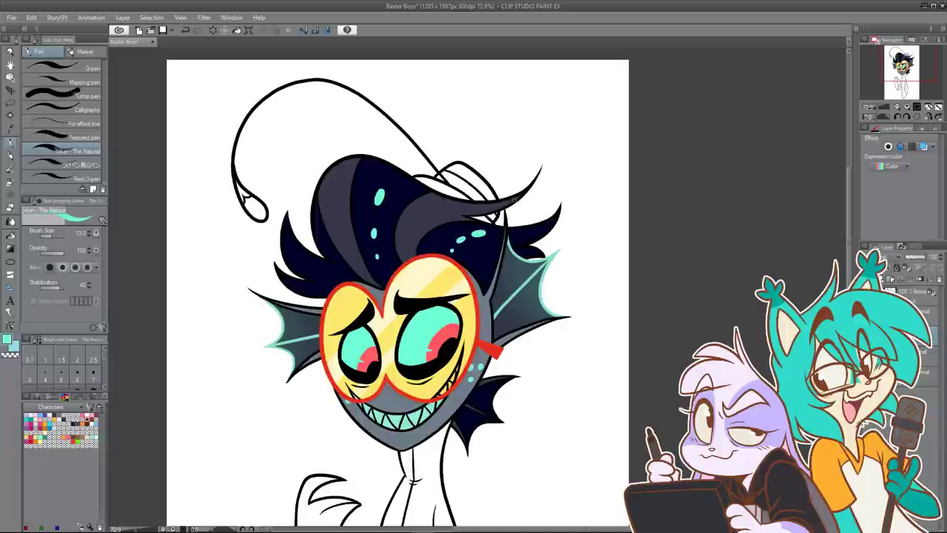
key(ctrl+z)
click(481, 233)
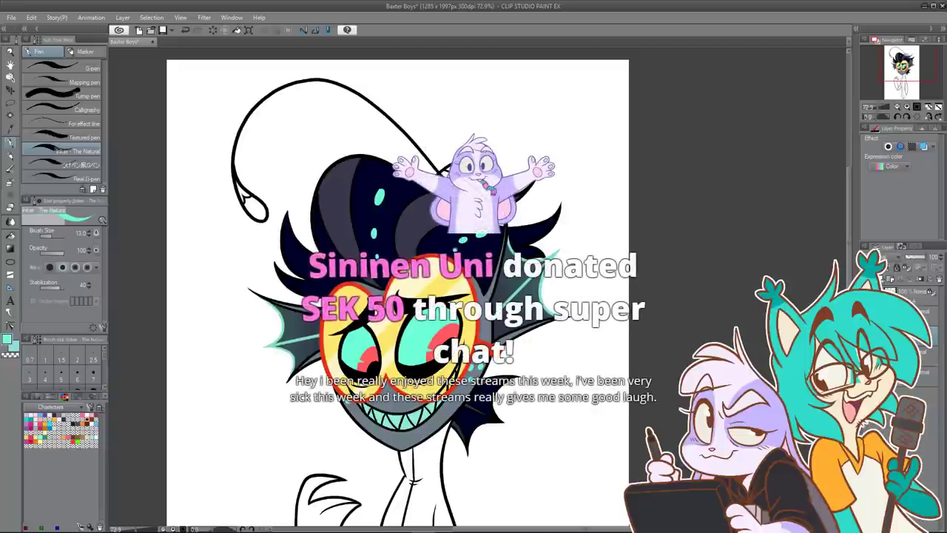
Step: Fill the segmented shape behind the top of the hair with the ear fin's dark blue-grey 28353C
scroll(534, 194, down, 3)
drag(589, 295, 514, 229)
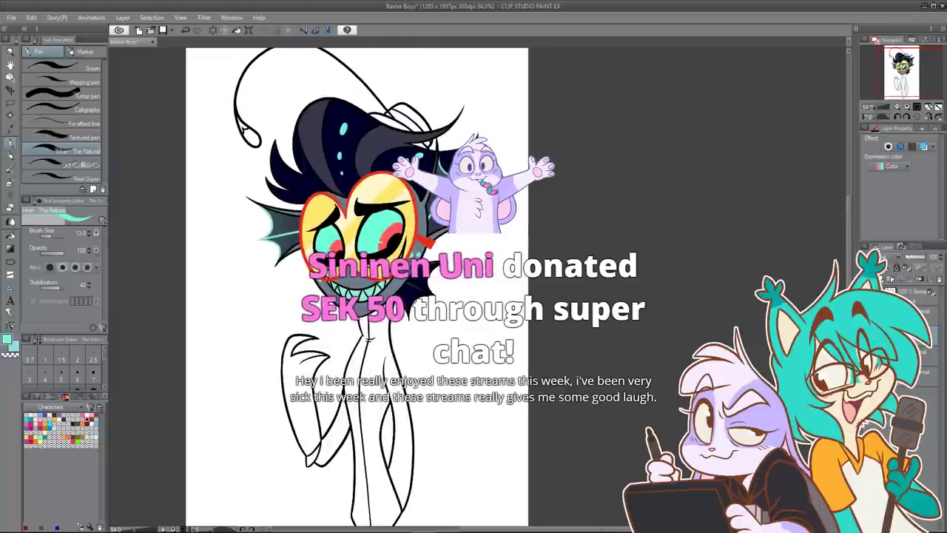
scroll(500, 250, down, 1)
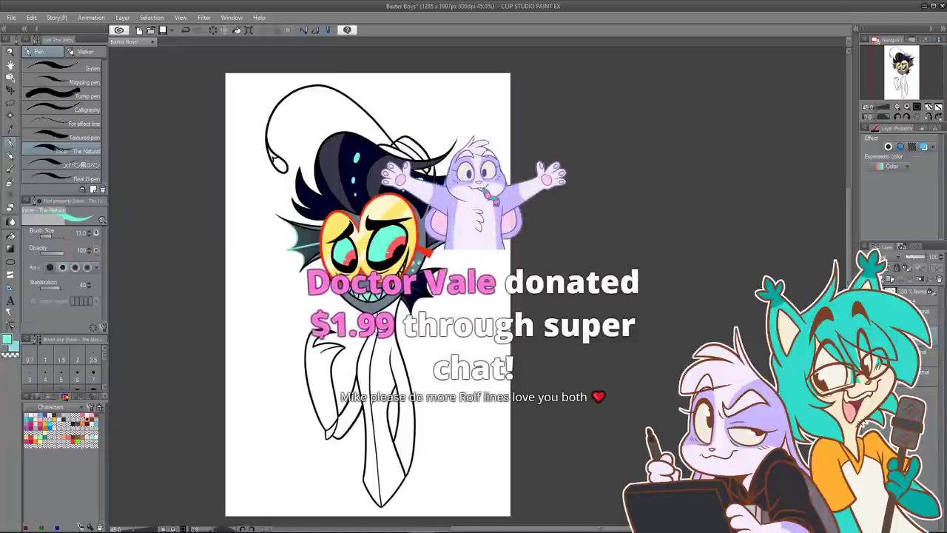
click(9, 339)
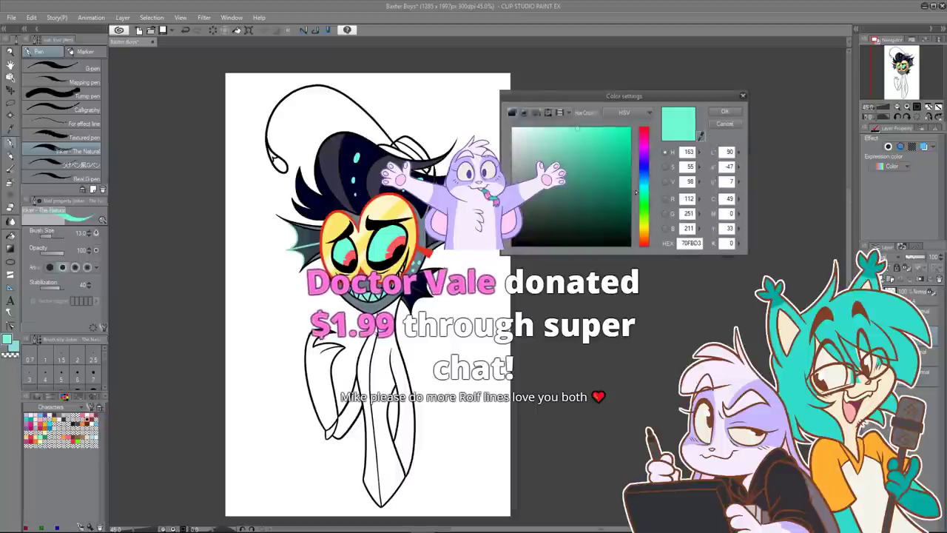
click(442, 227)
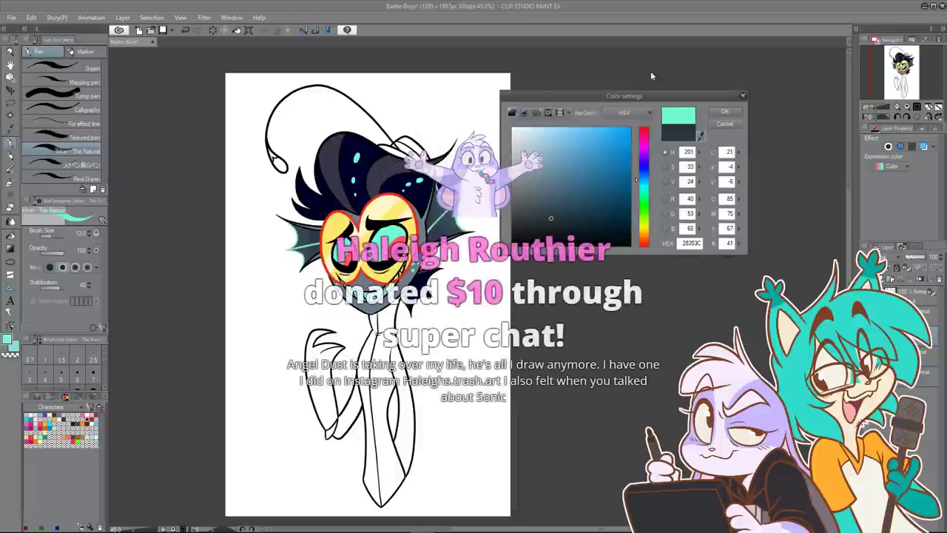
click(720, 111)
key(g)
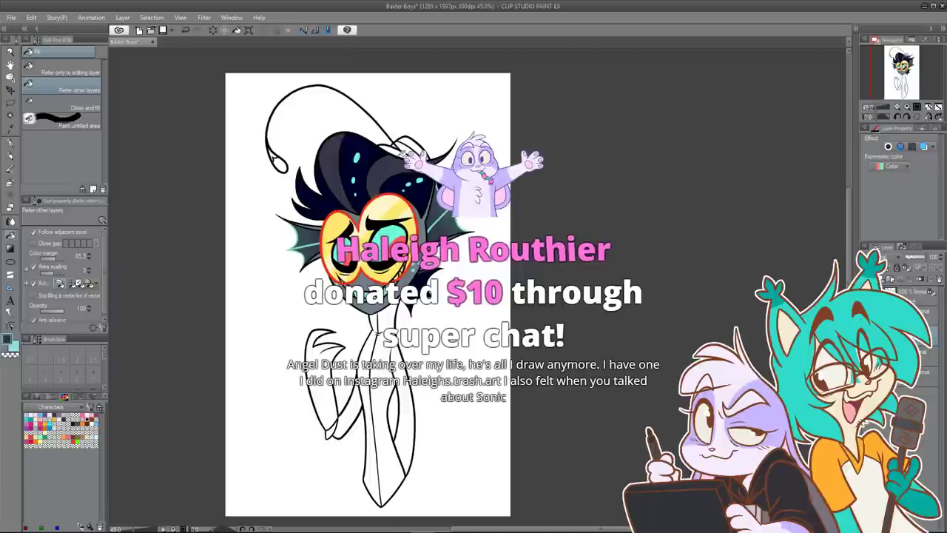
click(418, 146)
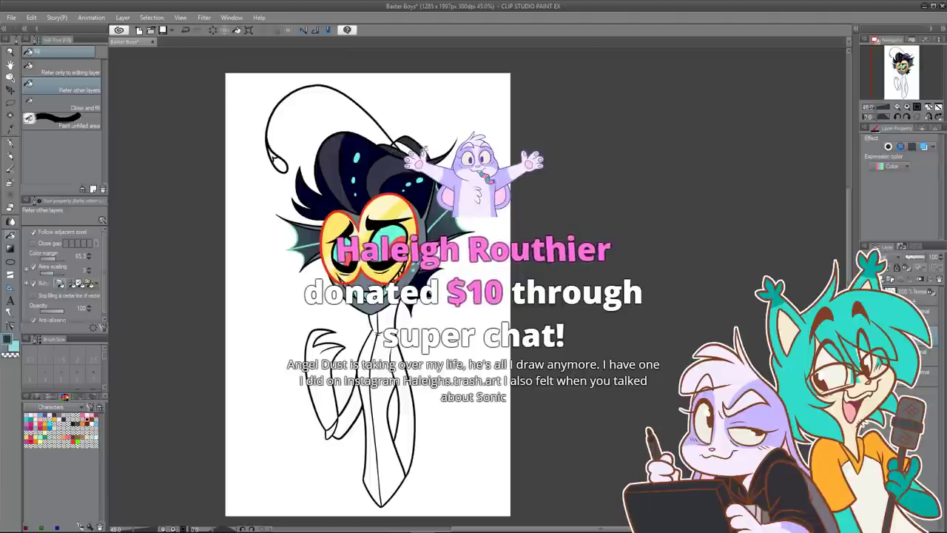
click(12, 143)
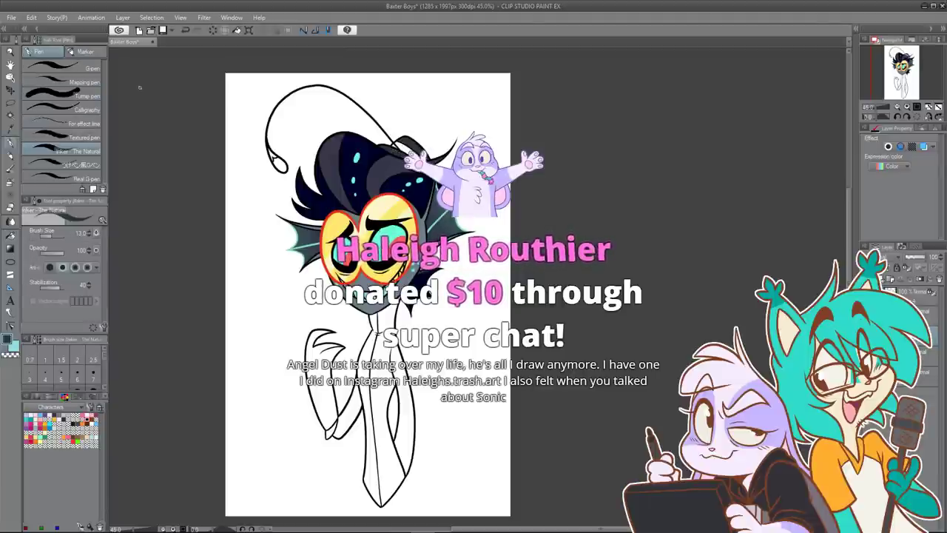
Step: Fill the middle band of the dark shape behind the top of the hair with beige D7CD9E
scroll(445, 118, up, 3)
scroll(445, 118, down, 3)
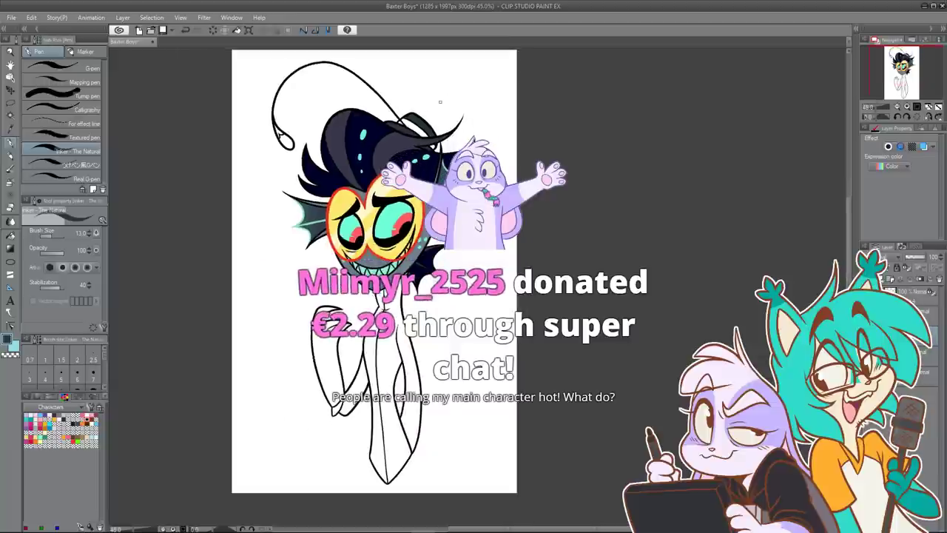
drag(447, 99, 426, 124)
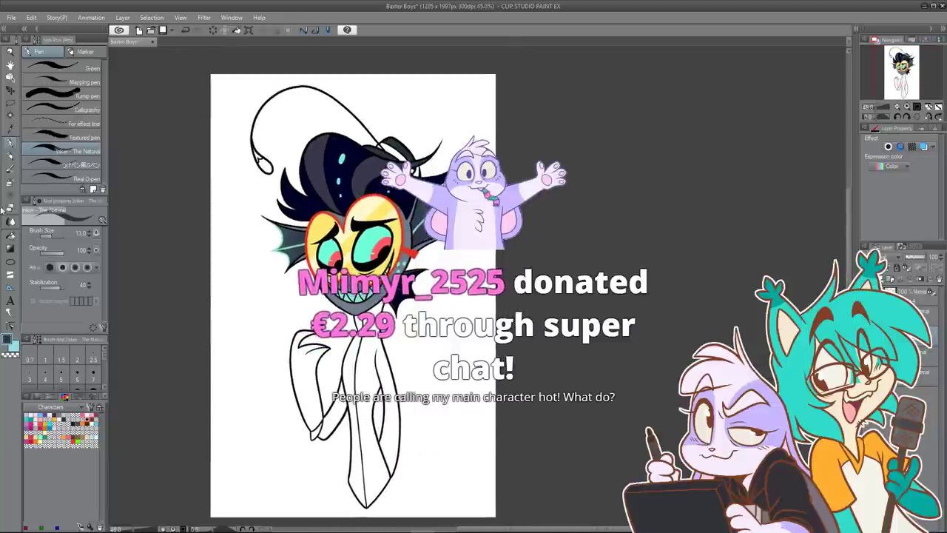
click(12, 349)
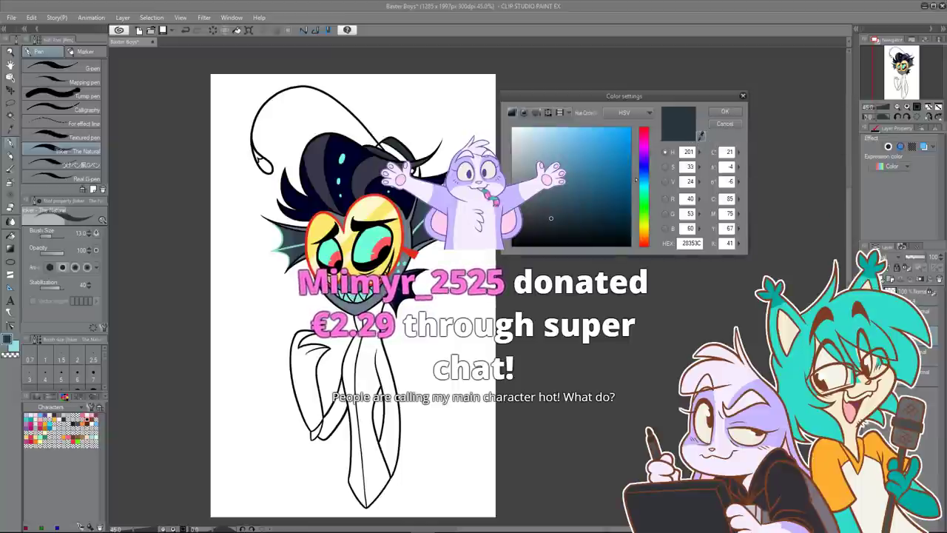
click(945, 102)
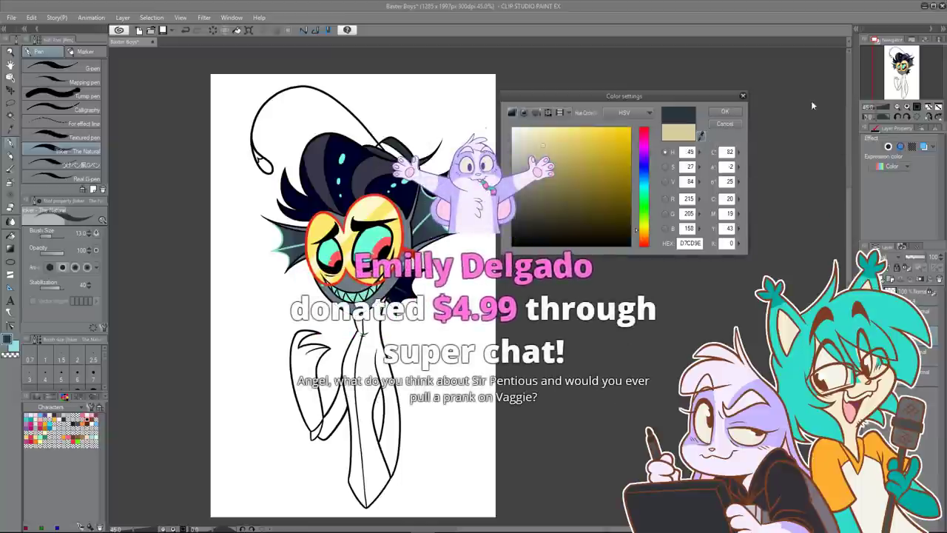
click(724, 111)
click(10, 238)
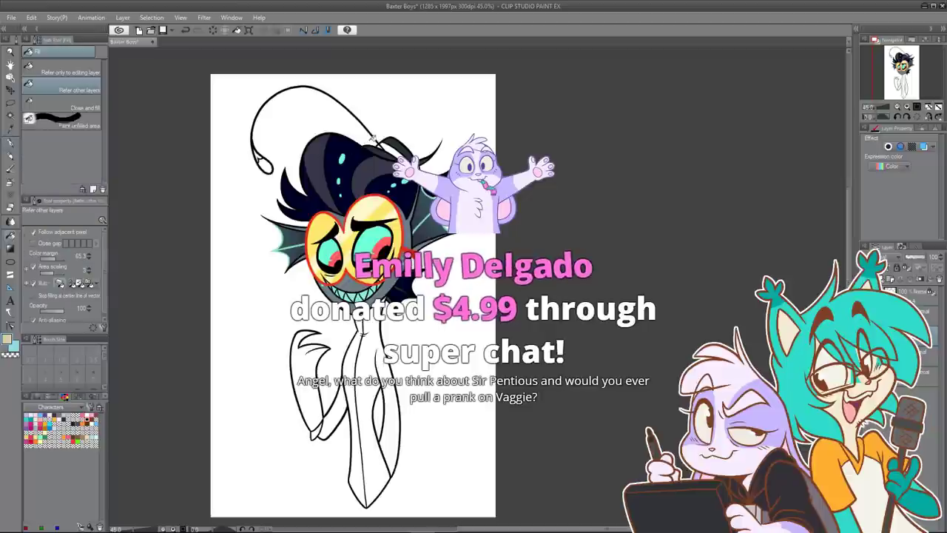
scroll(378, 147, up, 6)
click(392, 146)
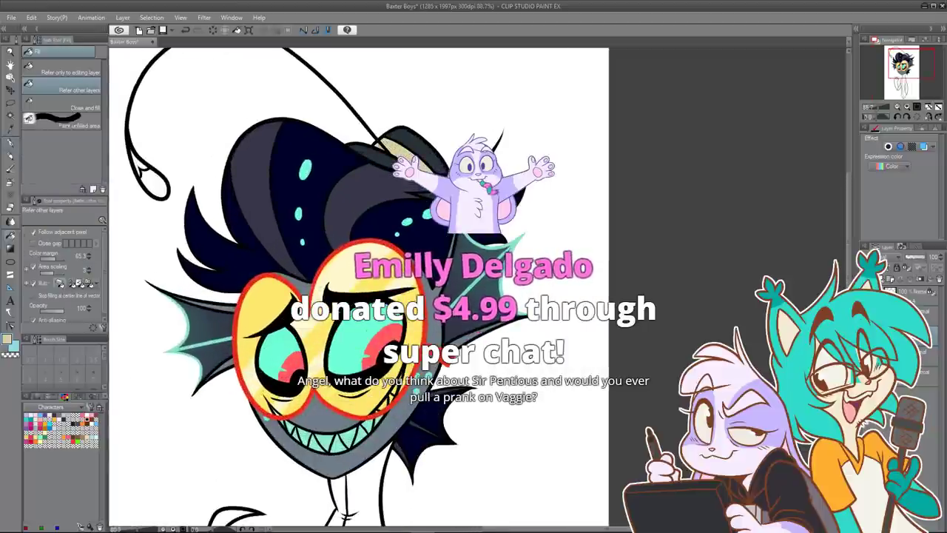
Step: Paint pale cream FCFBE9 highlight spots on the beige band behind the hair using the inking pen
key(p)
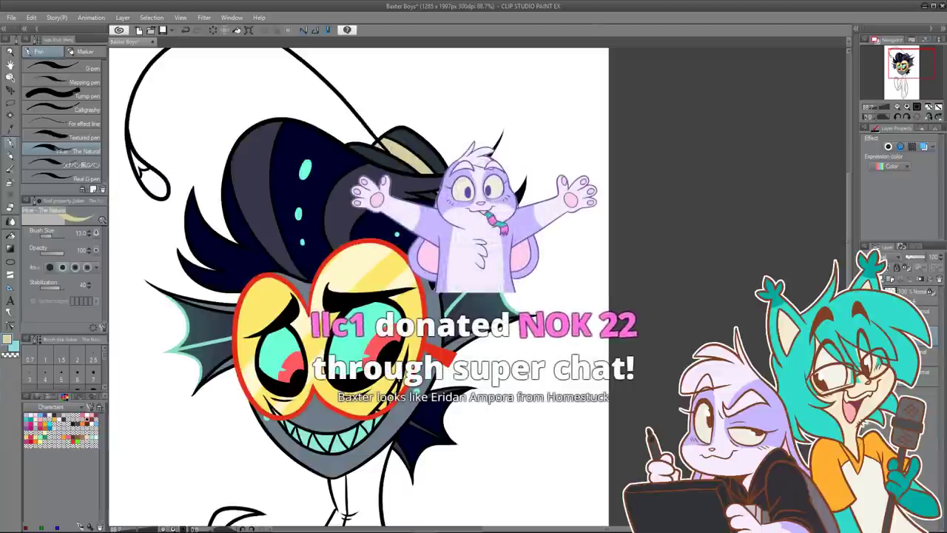
click(7, 343)
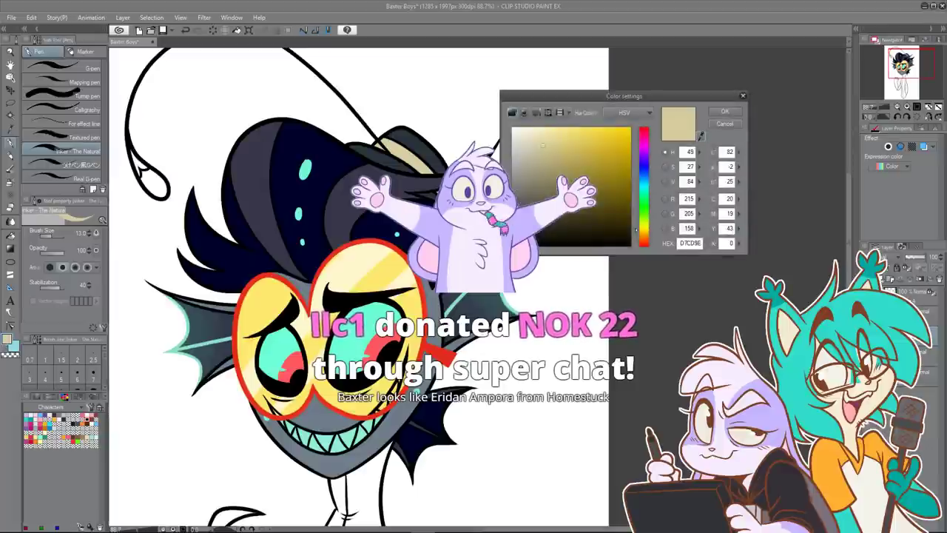
click(520, 129)
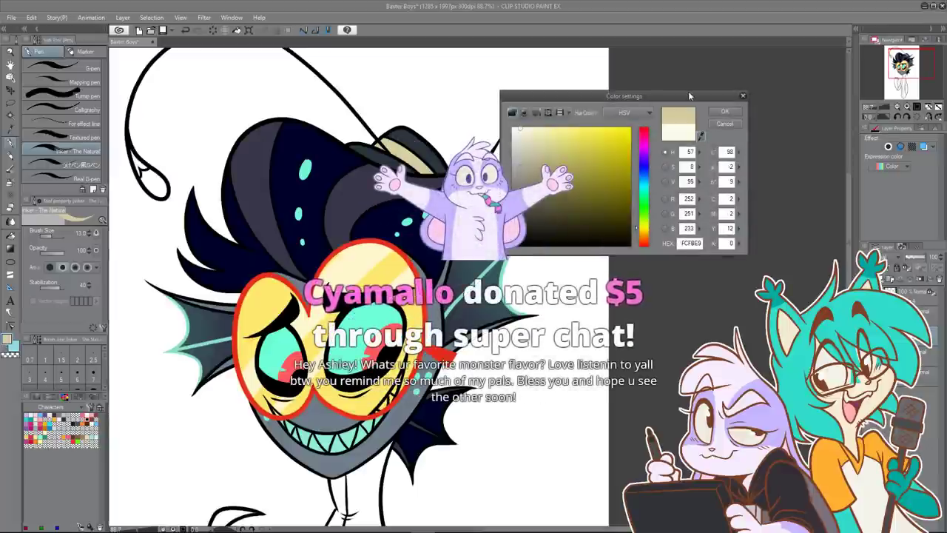
click(725, 111)
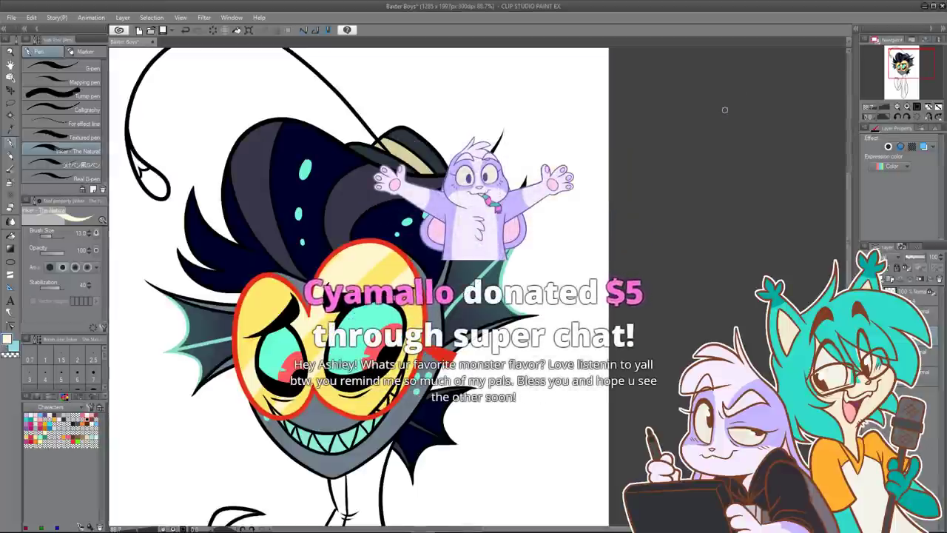
drag(389, 146, 406, 157)
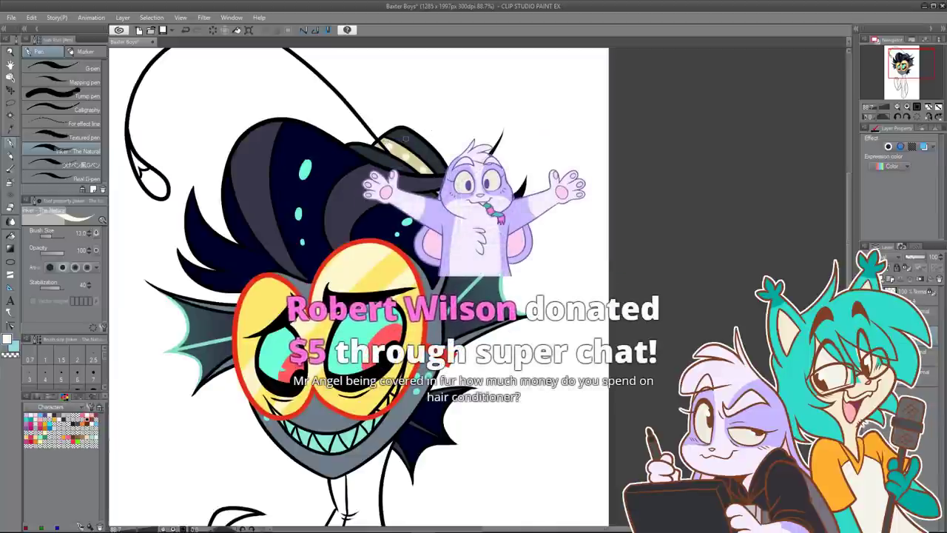
Step: Fill the lure bulb at the antenna's tip with off-white F9F6EC
scroll(435, 118, down, 3)
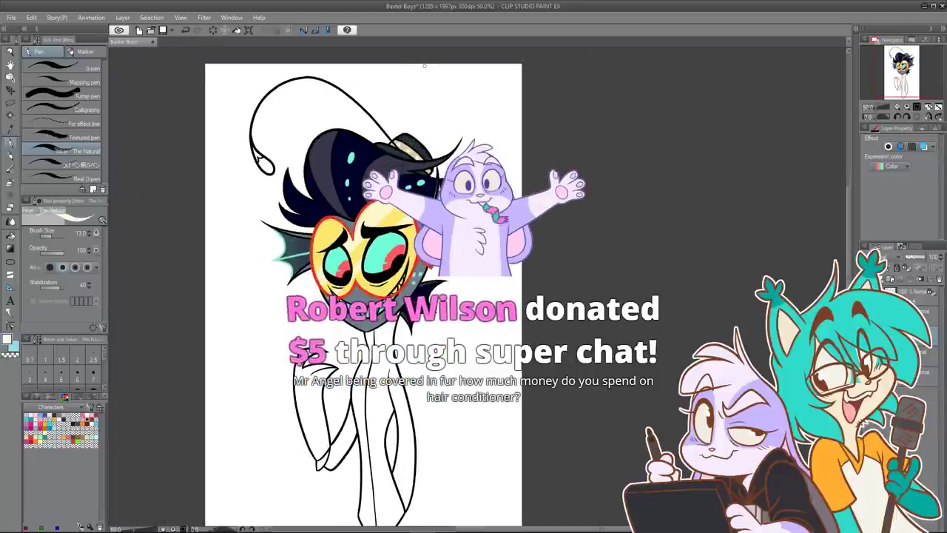
alt+click(412, 135)
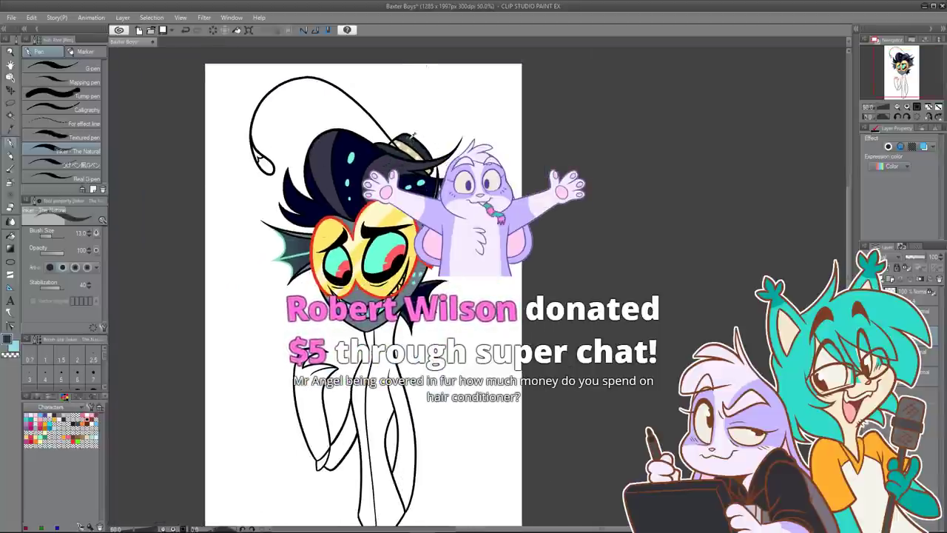
key(g)
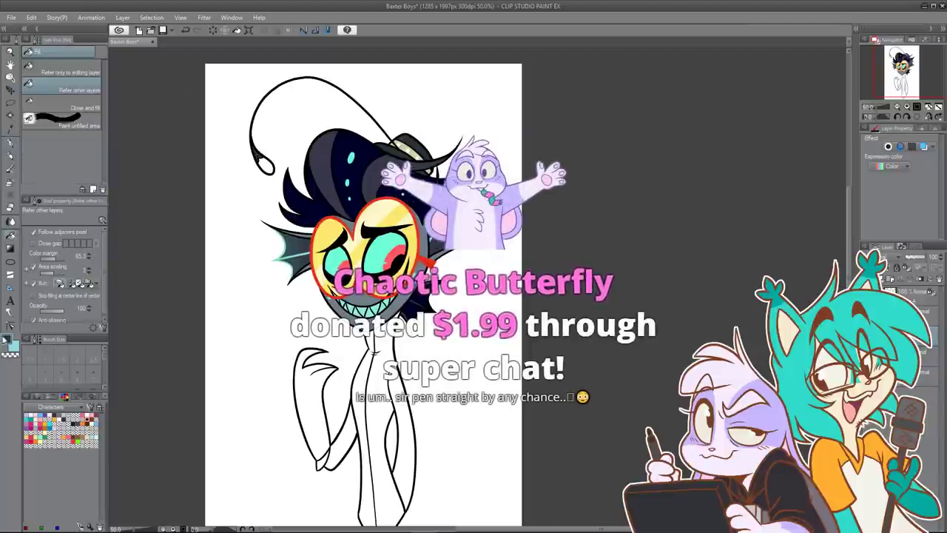
double_click(7, 338)
click(701, 136)
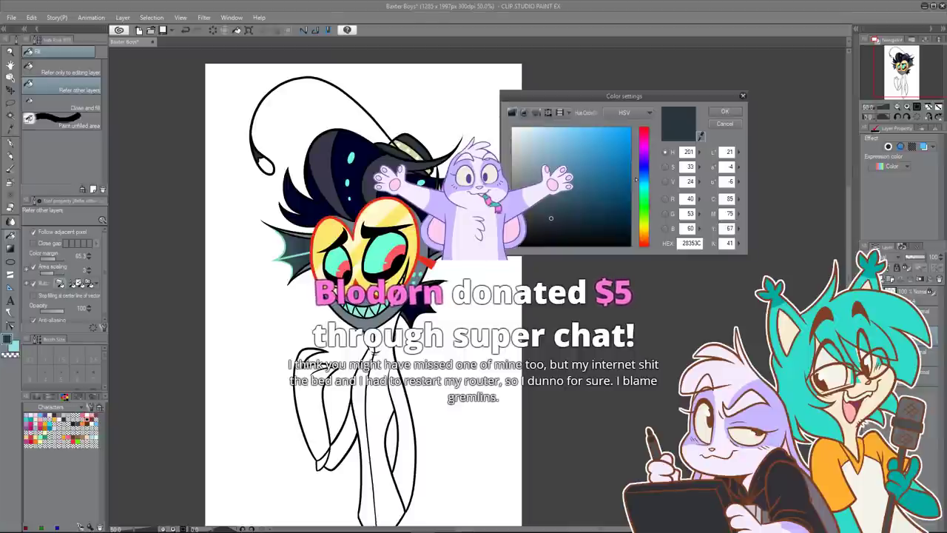
click(685, 83)
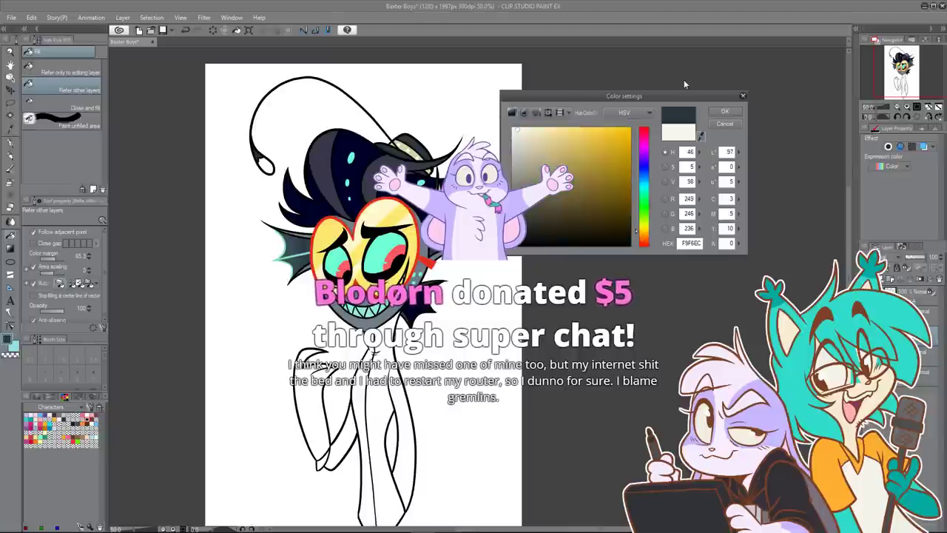
click(725, 112)
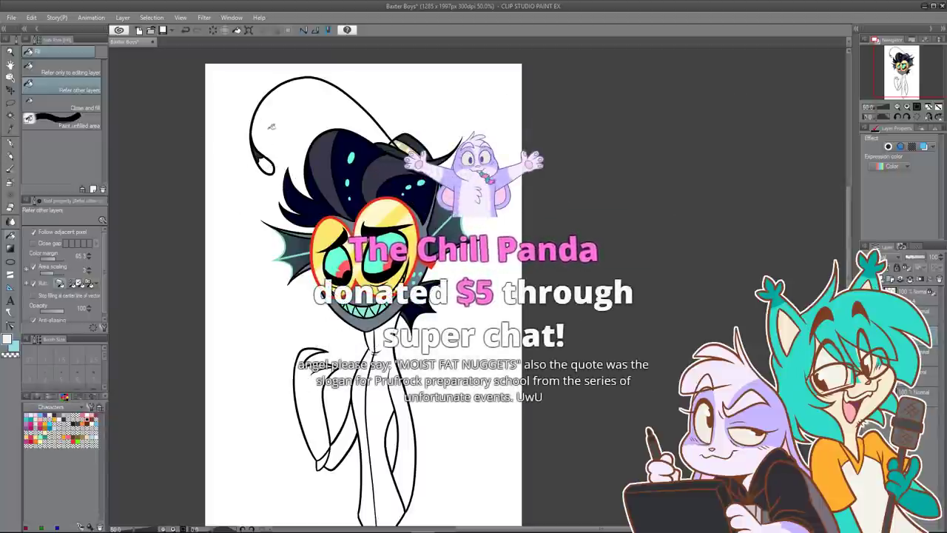
Step: Sample the goggle lens's yellow FAEE81 and softly airbrush it onto the edge of the antenna's lure bulb, keeping it inside the bulb
double_click(6, 339)
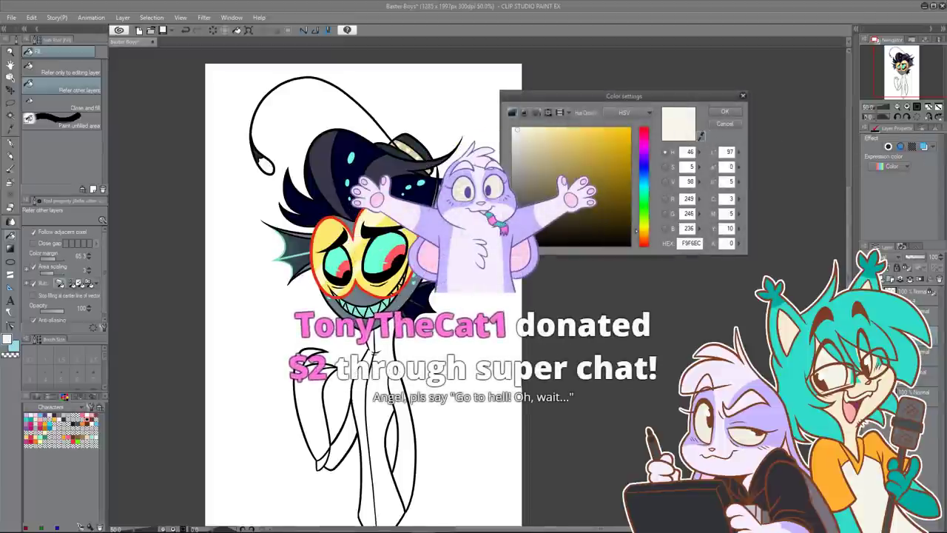
click(370, 223)
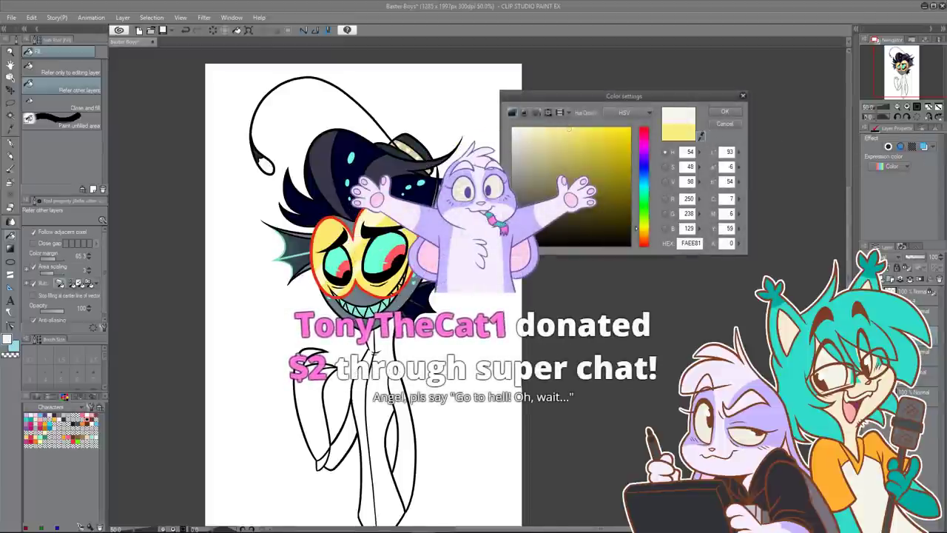
click(725, 111)
click(11, 181)
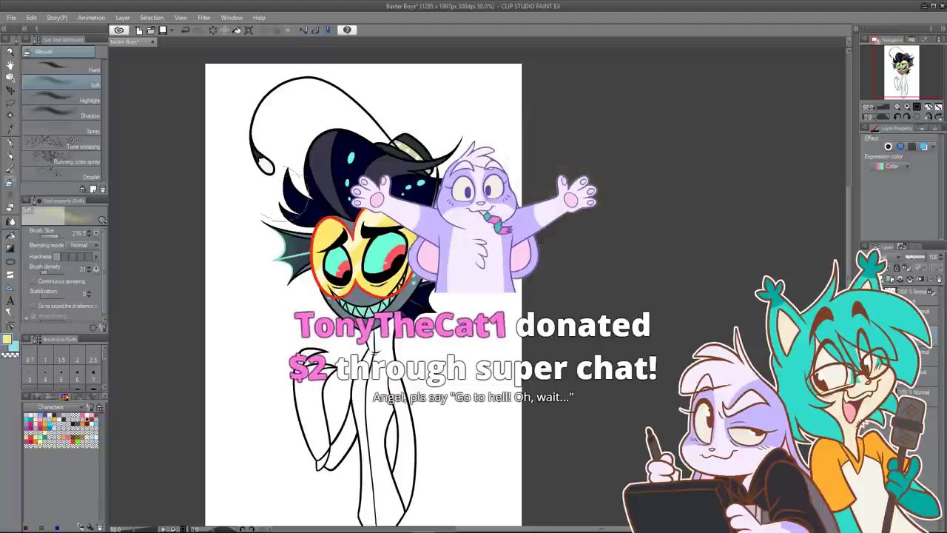
drag(271, 182, 266, 174)
key(ctrl+z)
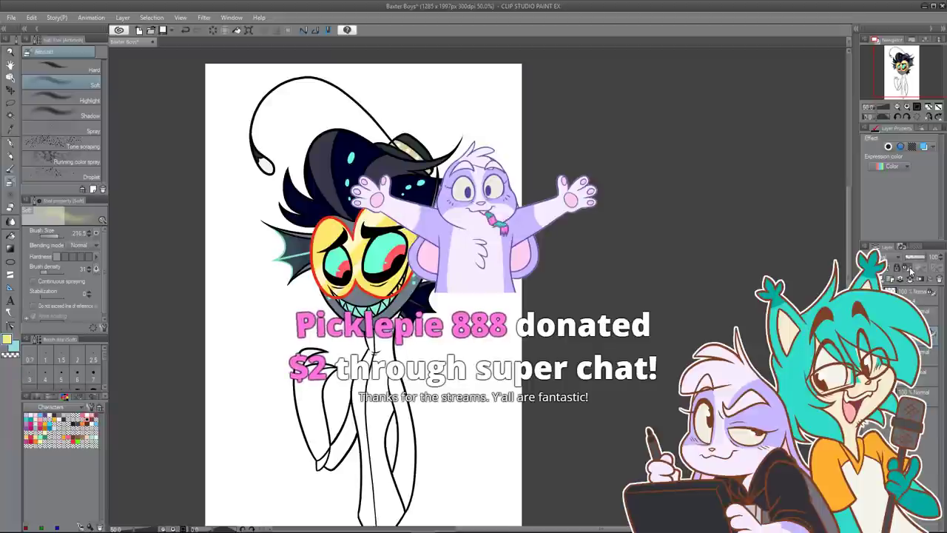
mouse_move(269, 179)
mouse_down()
mouse_move(286, 197)
mouse_move(276, 185)
mouse_up()
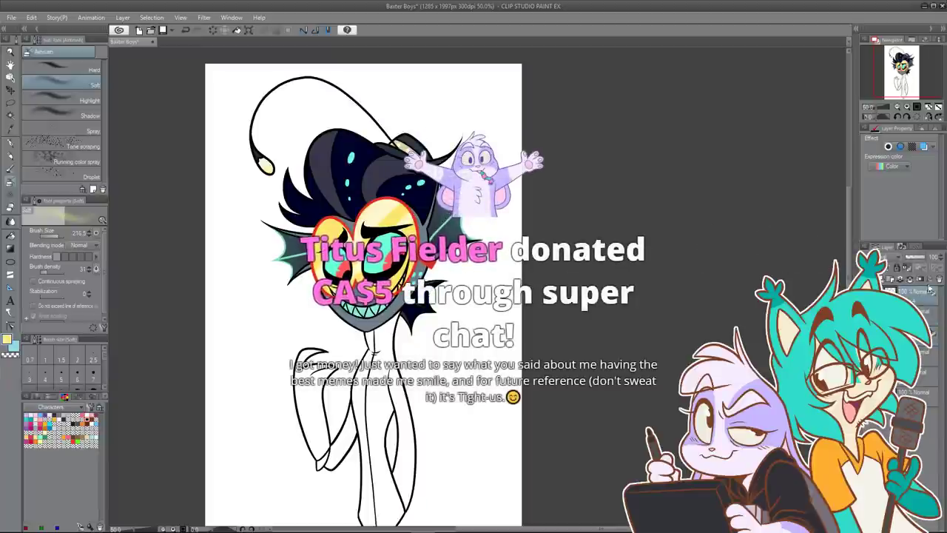
Step: Sample the iris's teal 80FBD2 and paint short bands across the antenna's black line above the lure bulb
key(p)
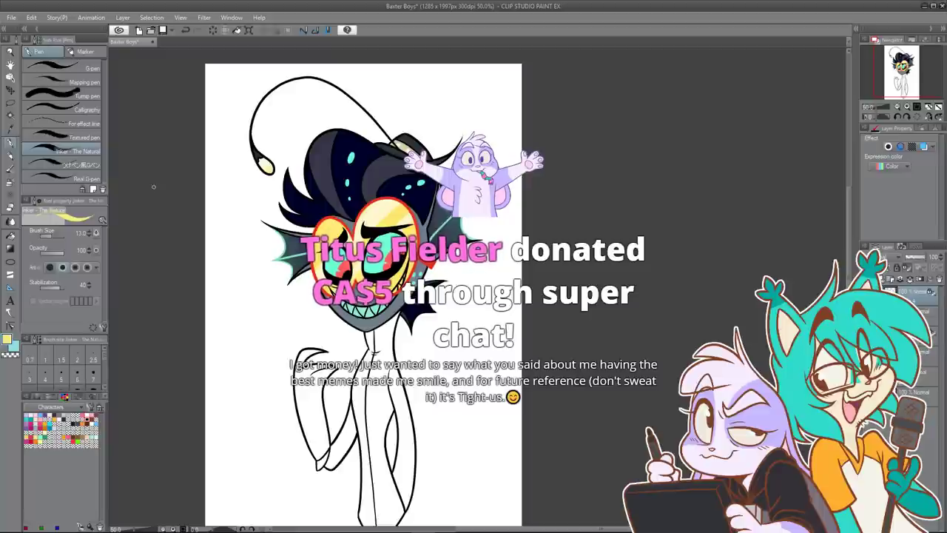
double_click(7, 338)
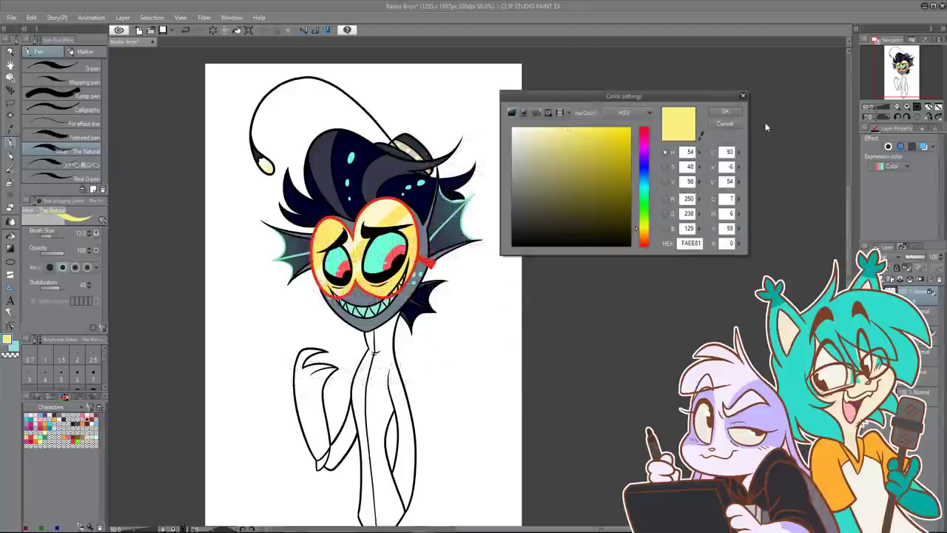
click(702, 137)
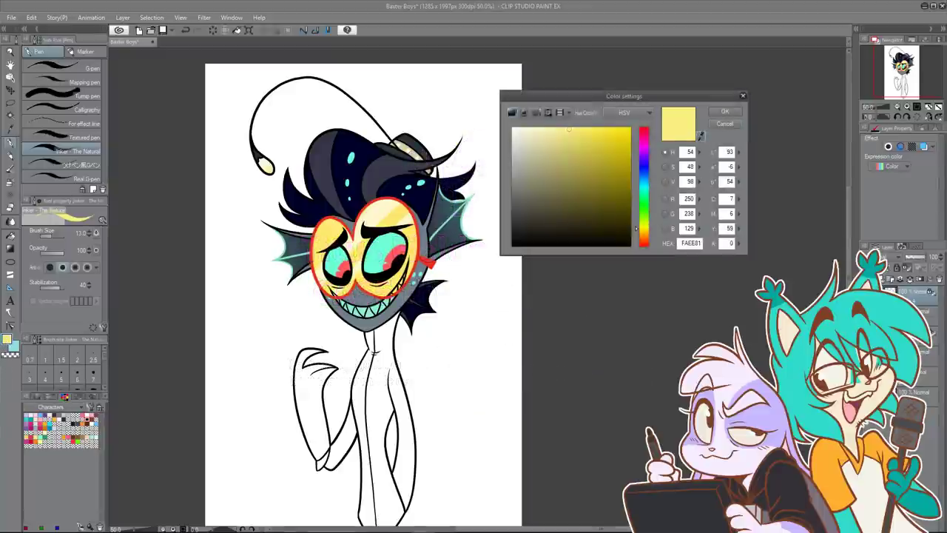
click(380, 244)
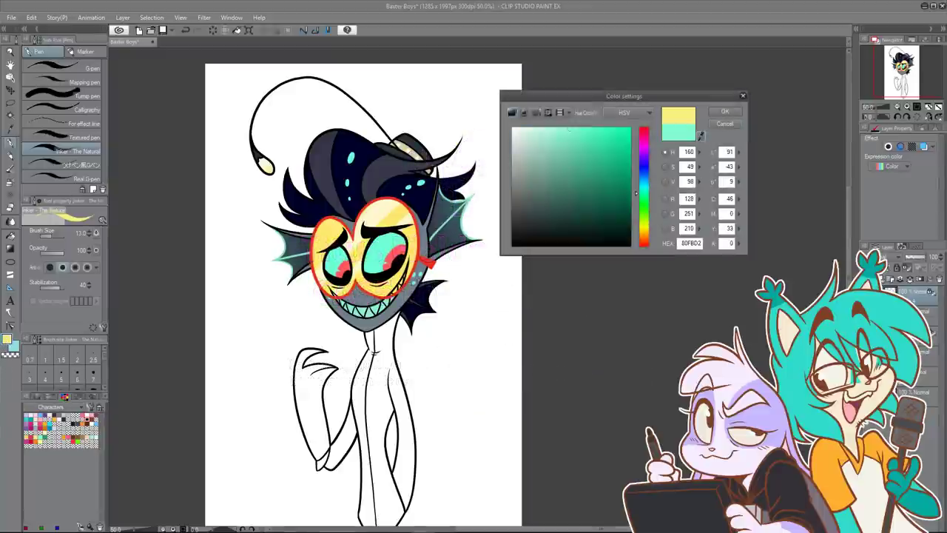
click(724, 111)
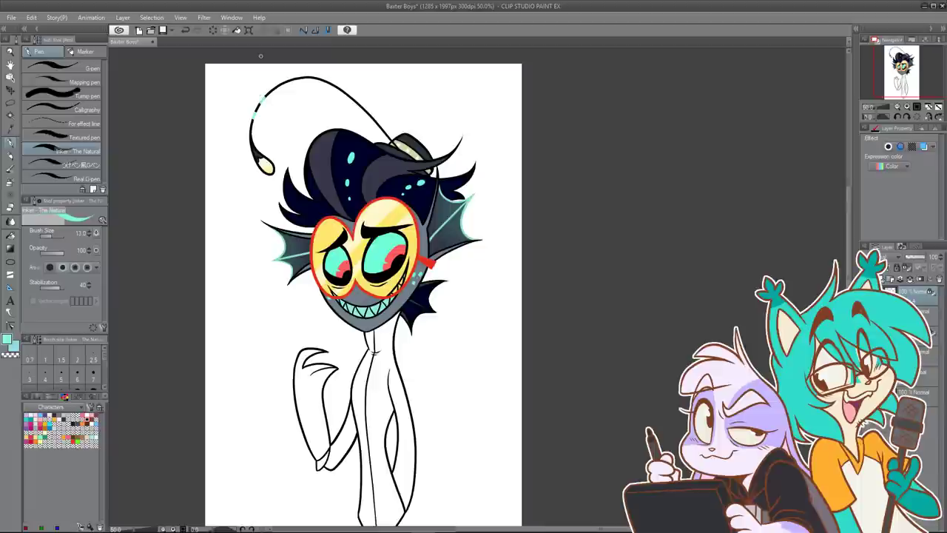
Step: Fill the neck, torso and upper arms with the dark blue-grey 29333B on the lower color layer
scroll(267, 87, down, 3)
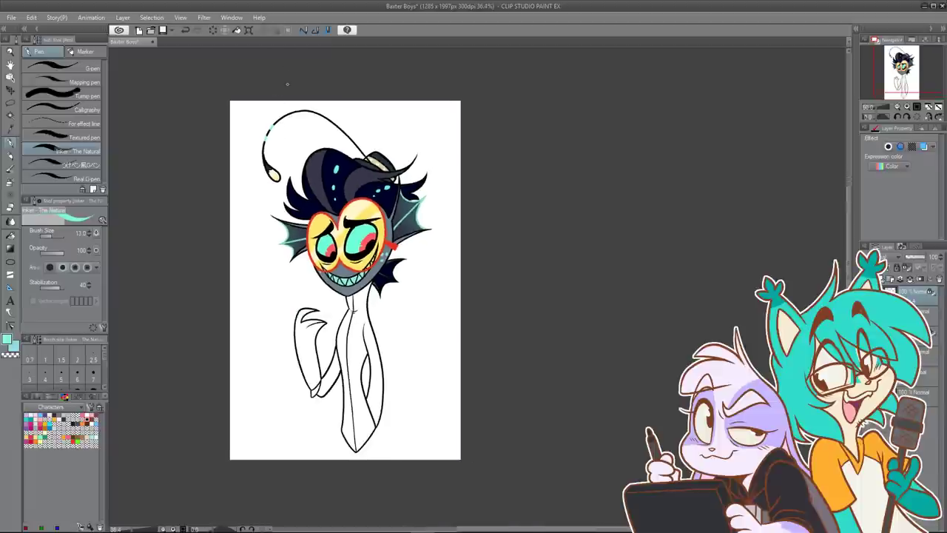
scroll(300, 108, up, 2)
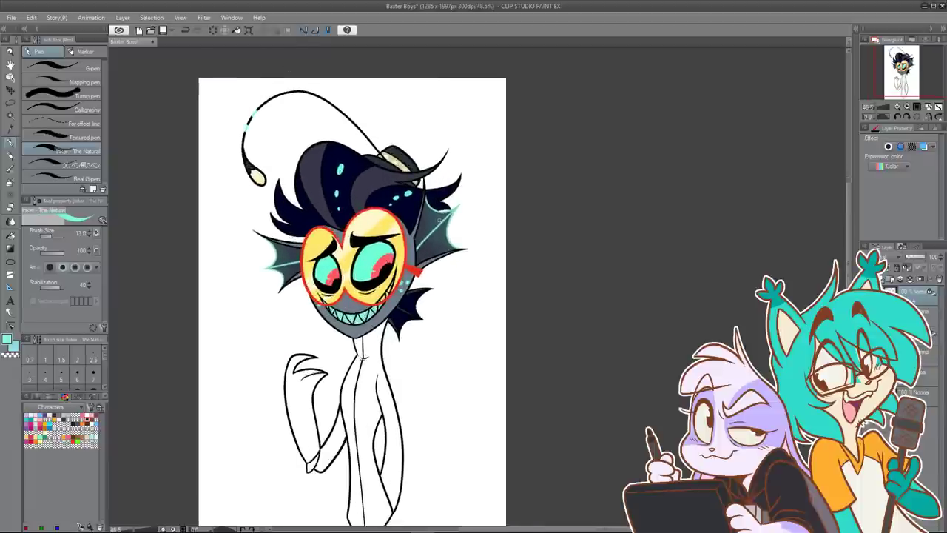
drag(486, 301, 499, 264)
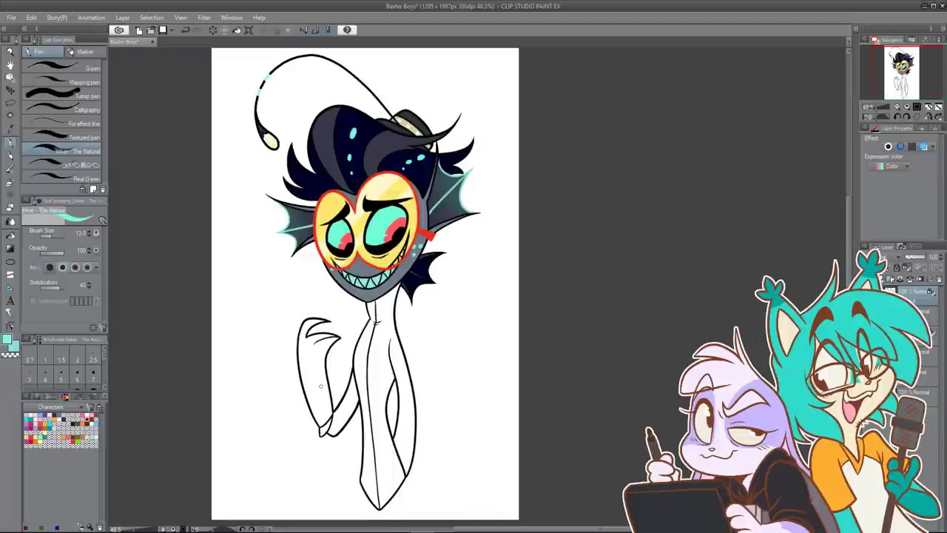
double_click(8, 339)
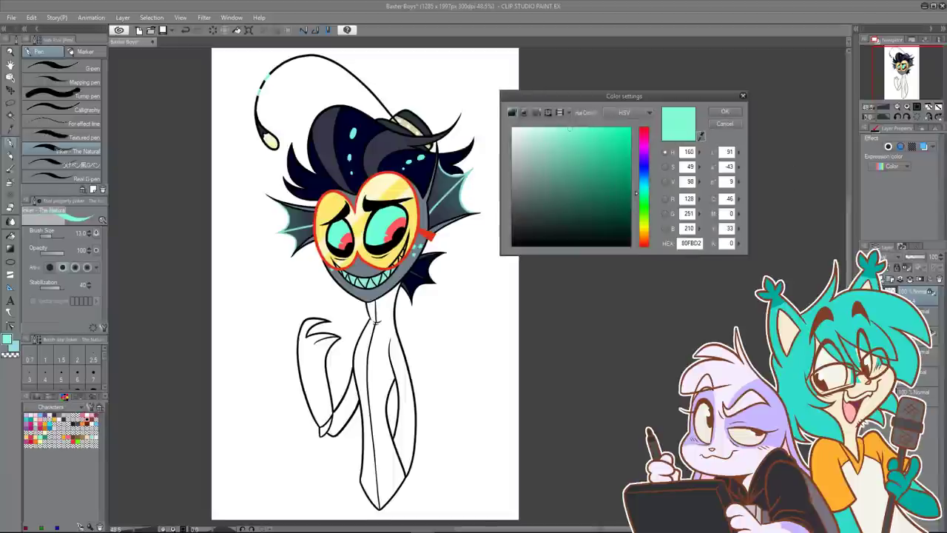
click(807, 300)
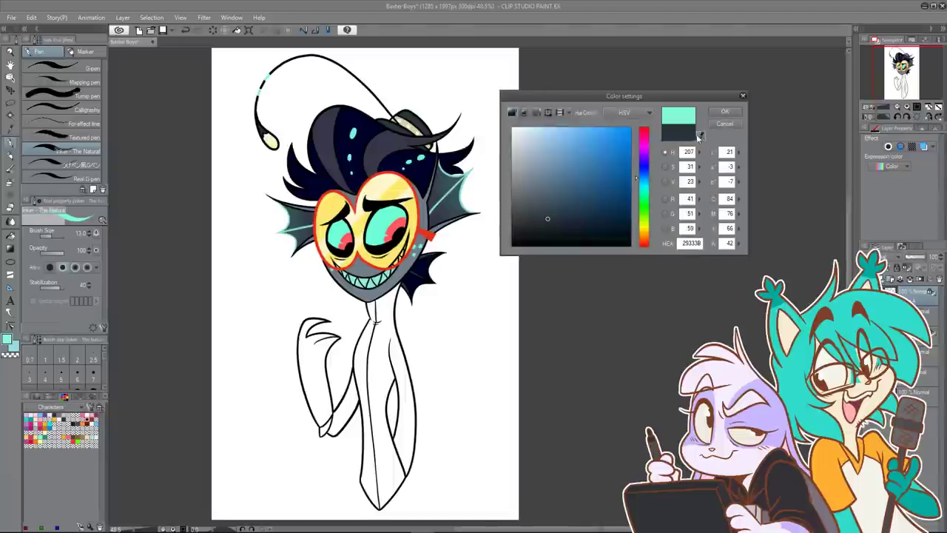
click(725, 111)
click(8, 238)
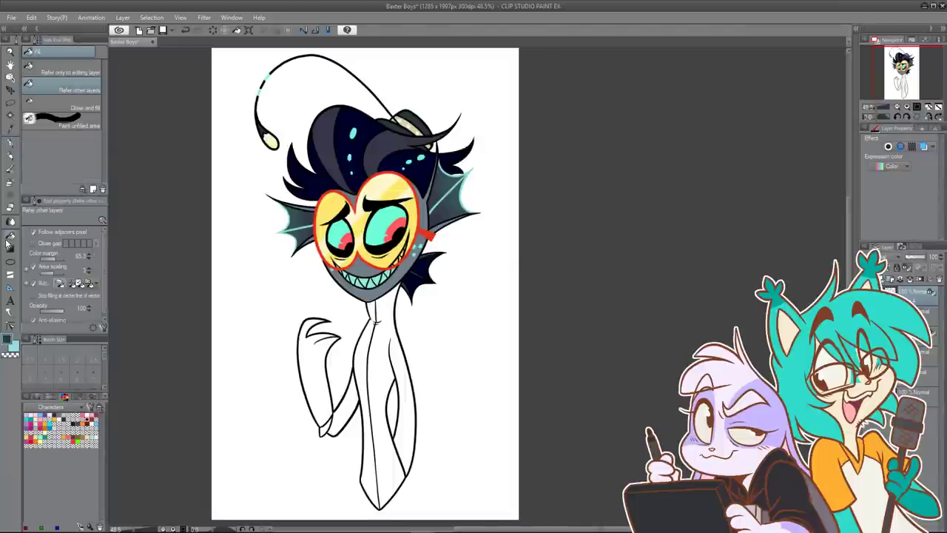
click(916, 356)
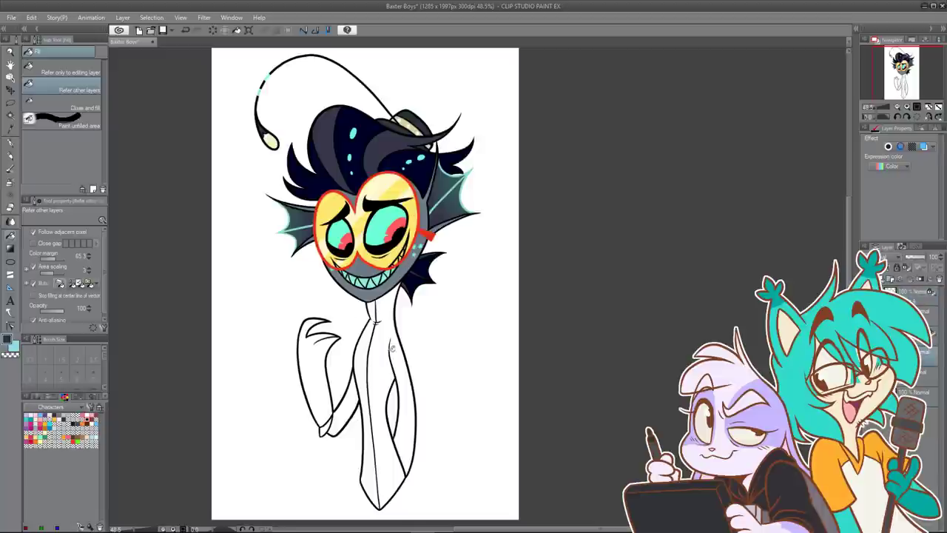
click(377, 345)
click(364, 345)
click(351, 408)
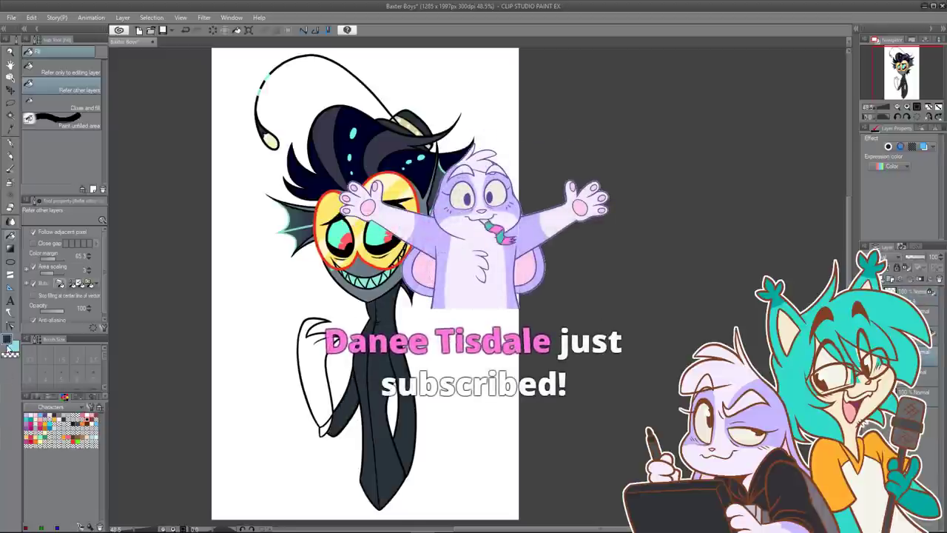
Step: Undo the body fills and refill the neck, torso and both arm sleeves with the slightly lighter blue-grey 2A343C
key(ctrl+z)
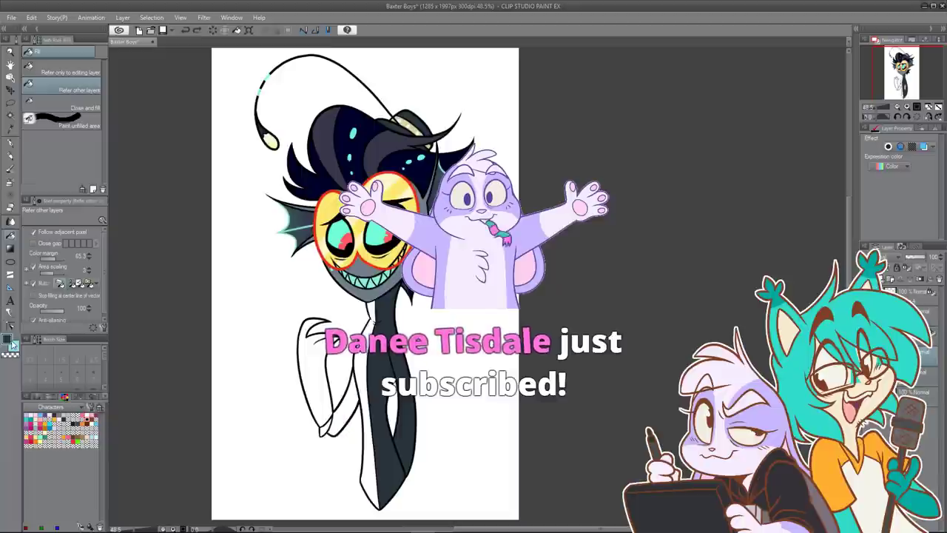
key(ctrl+z)
click(8, 341)
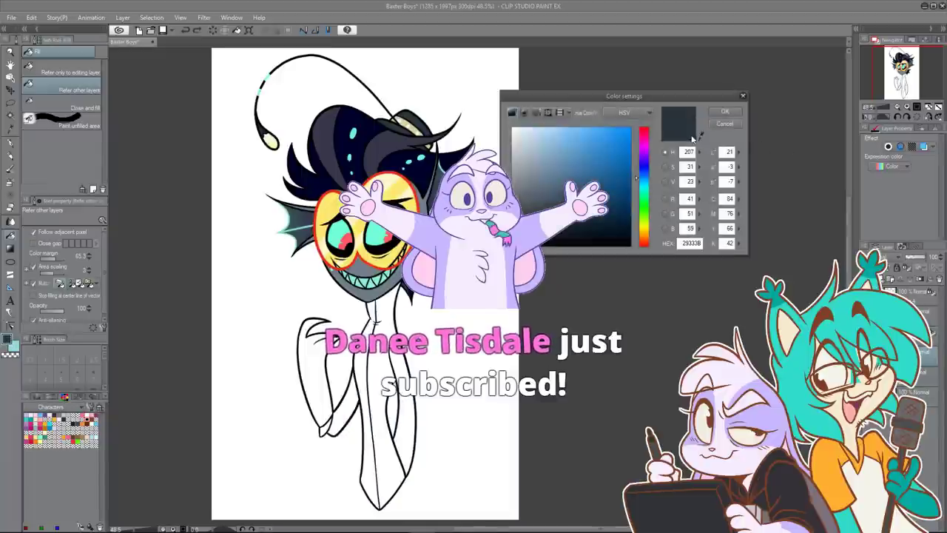
click(547, 219)
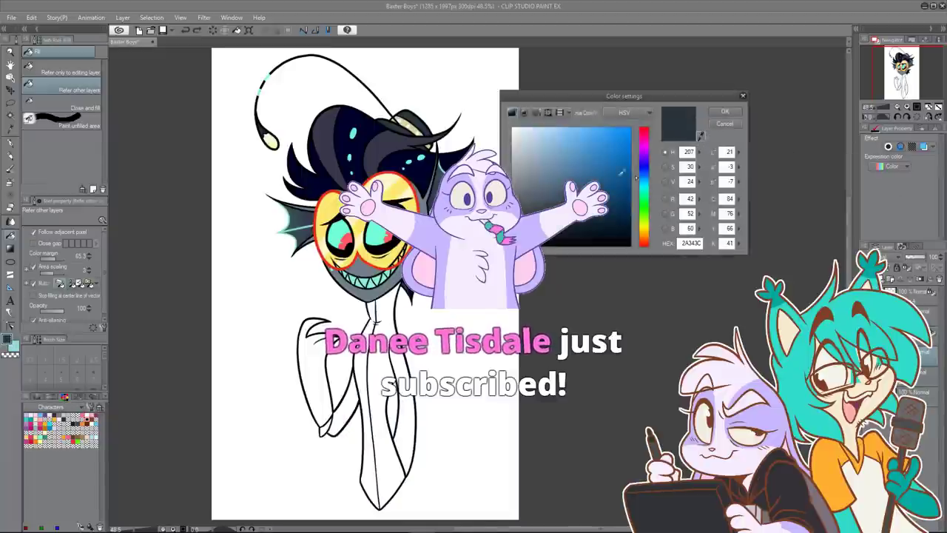
click(731, 111)
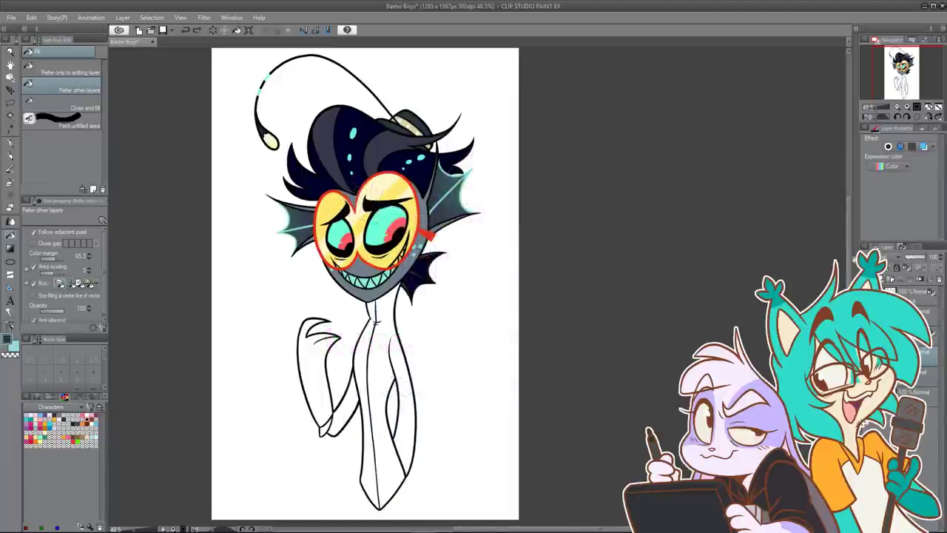
click(376, 360)
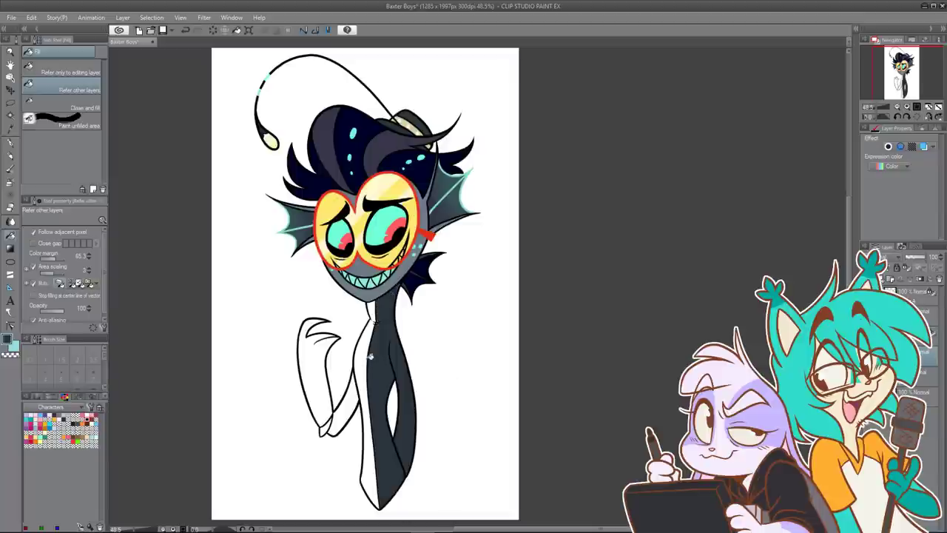
click(368, 358)
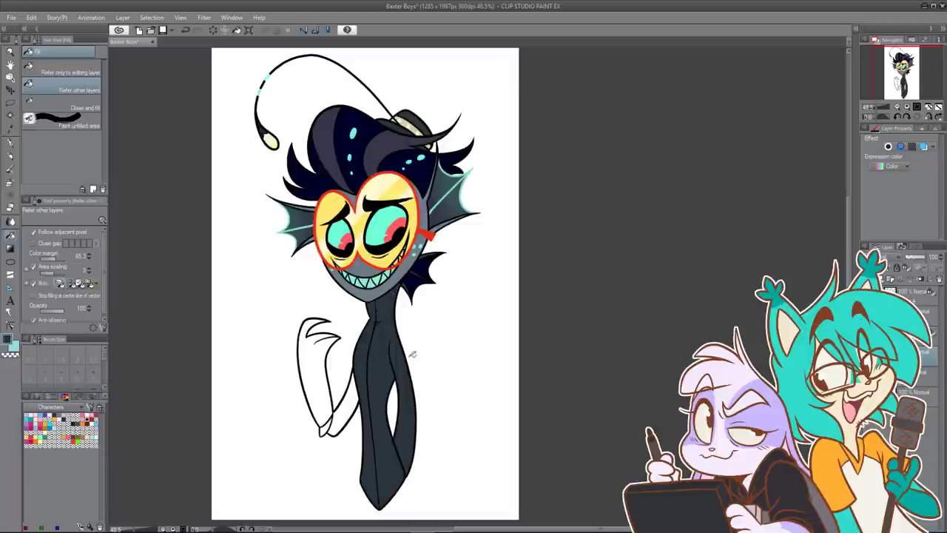
click(349, 398)
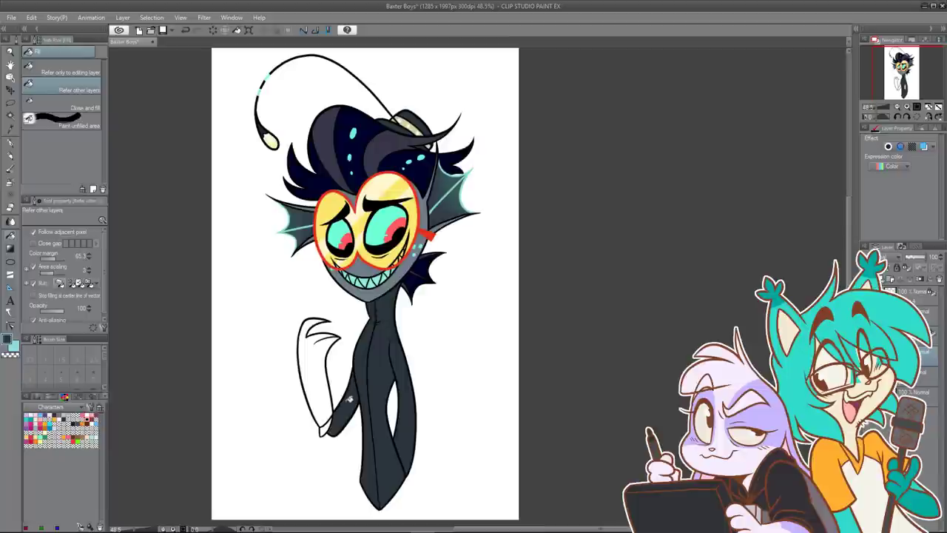
Step: Sample the near-black 0D0D0D from the drawing and fill the raised gloved hand with it
double_click(8, 341)
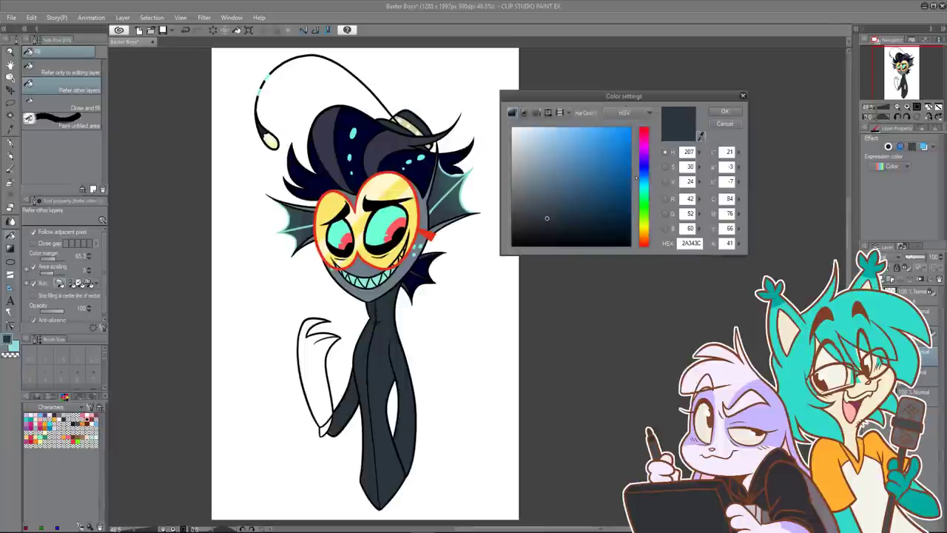
click(387, 202)
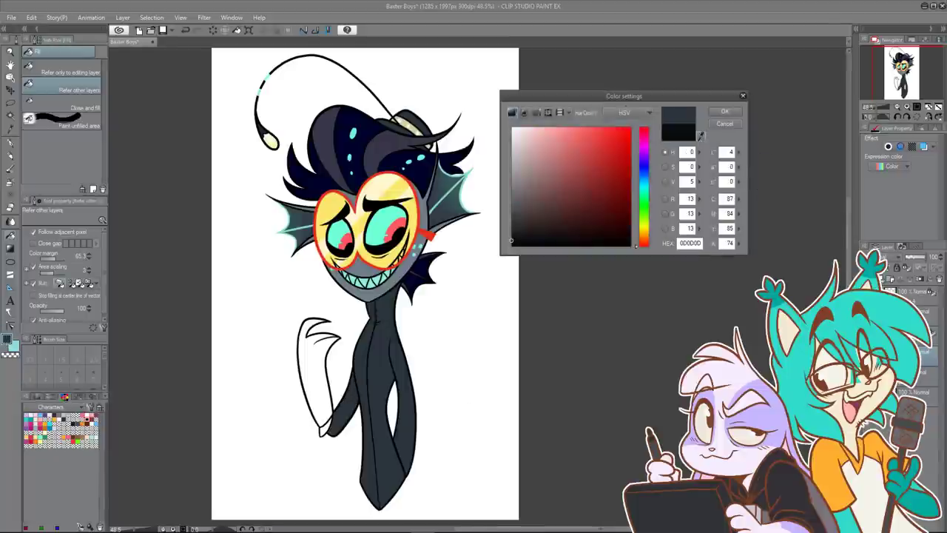
click(724, 111)
click(313, 356)
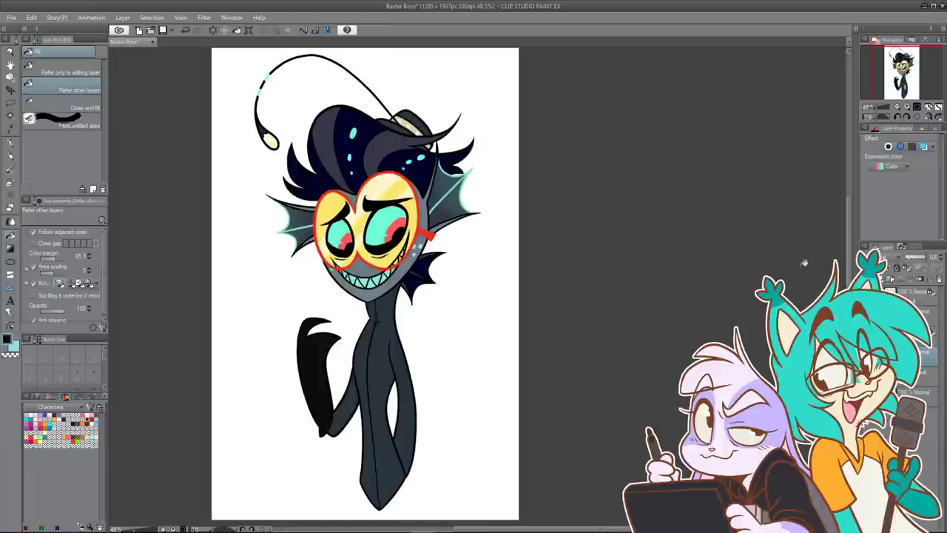
Step: Resample the raised glove's near-black, undo its fill and refill the glove and its cuff with that color
double_click(9, 340)
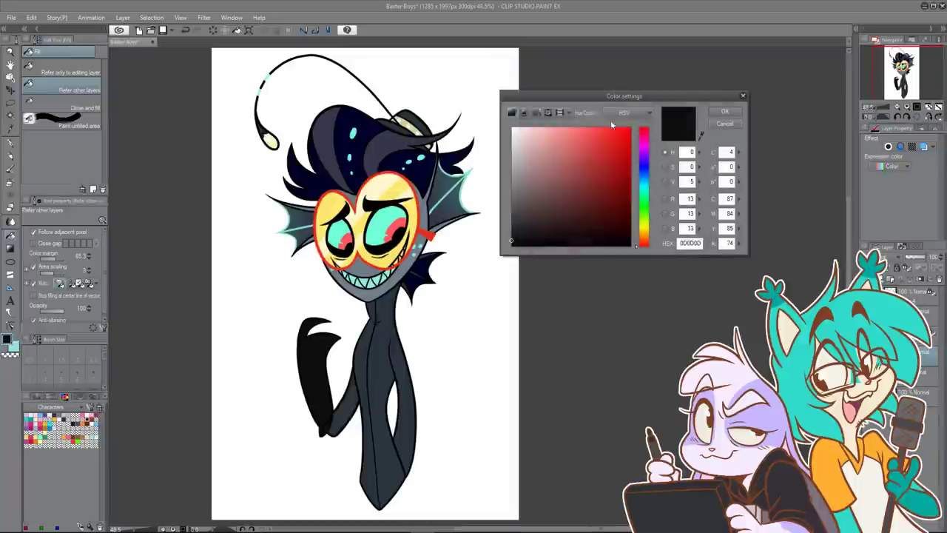
click(702, 136)
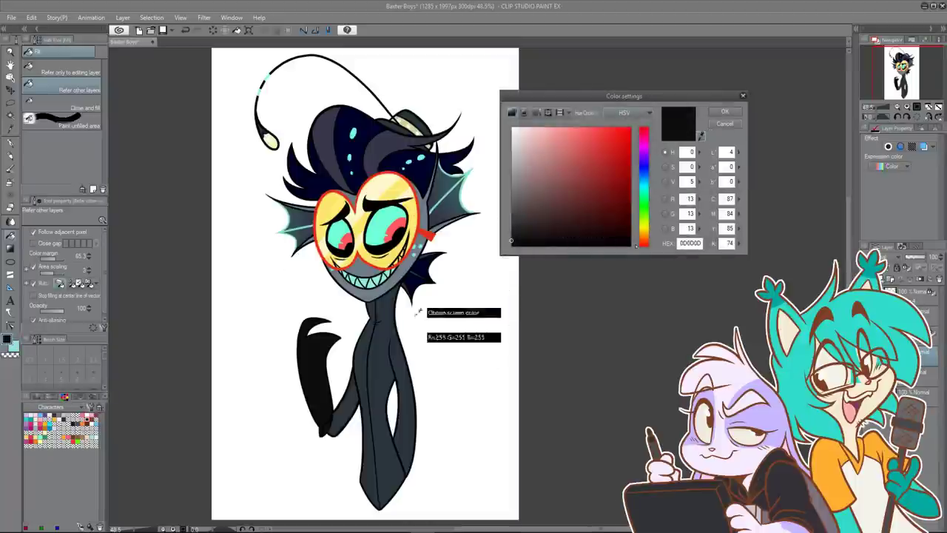
click(320, 374)
click(723, 113)
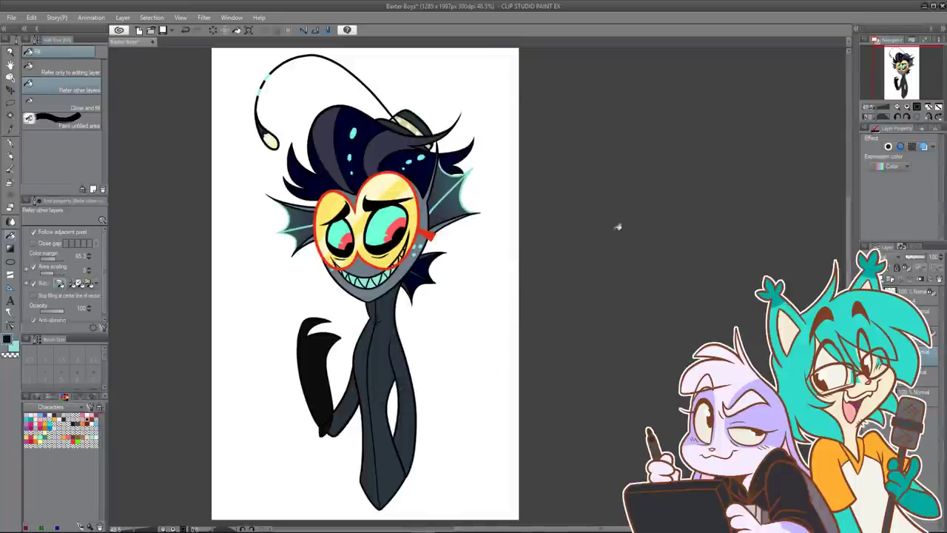
click(328, 374)
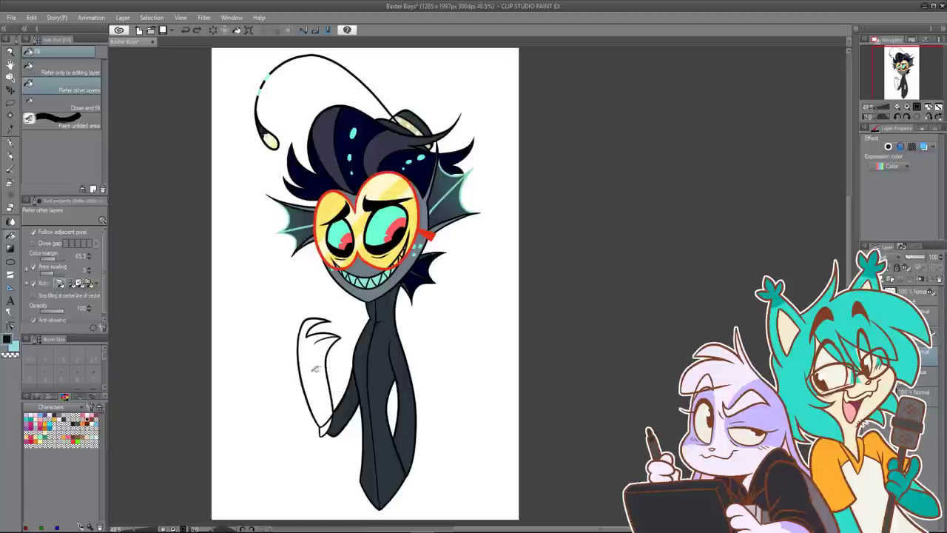
click(316, 368)
click(326, 430)
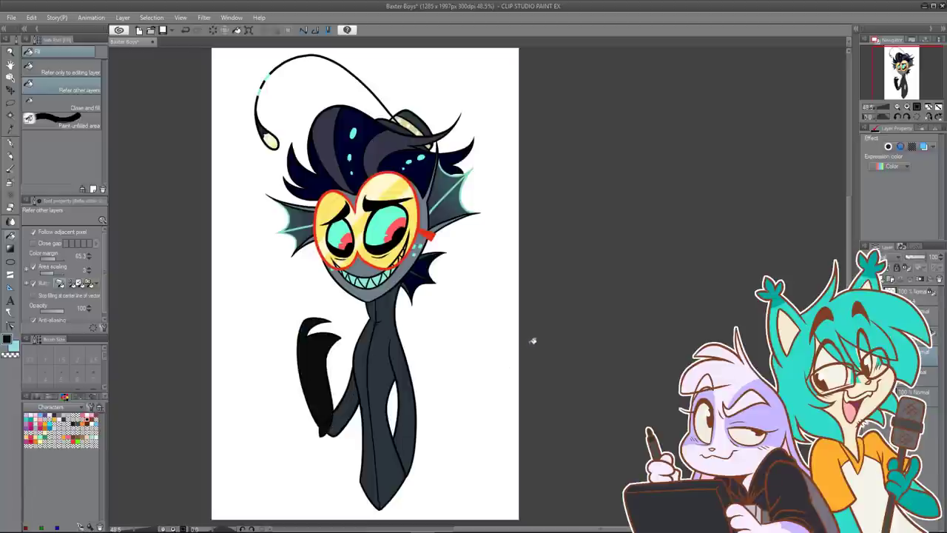
Step: Sample the ear fin's teal and paint small dots on the raised glove's cuff with the Inker pen
click(8, 340)
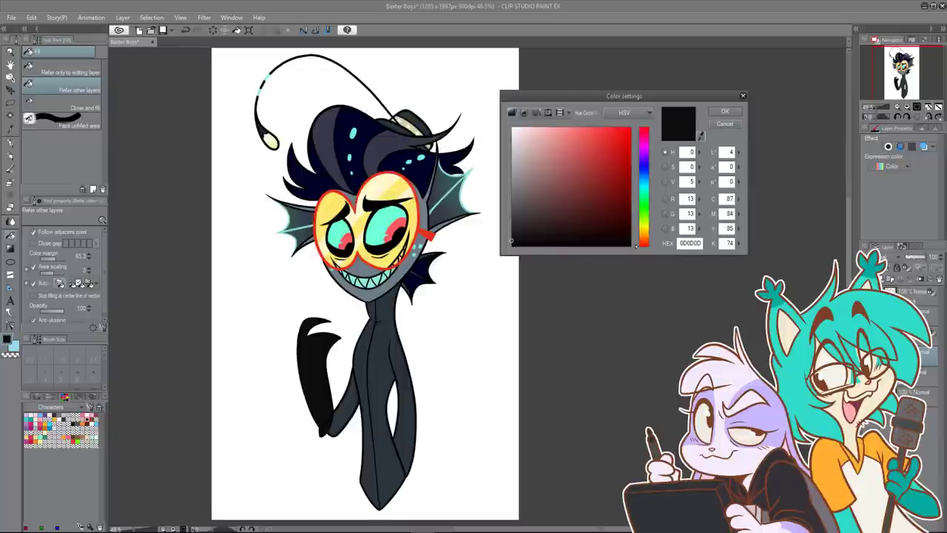
click(467, 177)
click(730, 111)
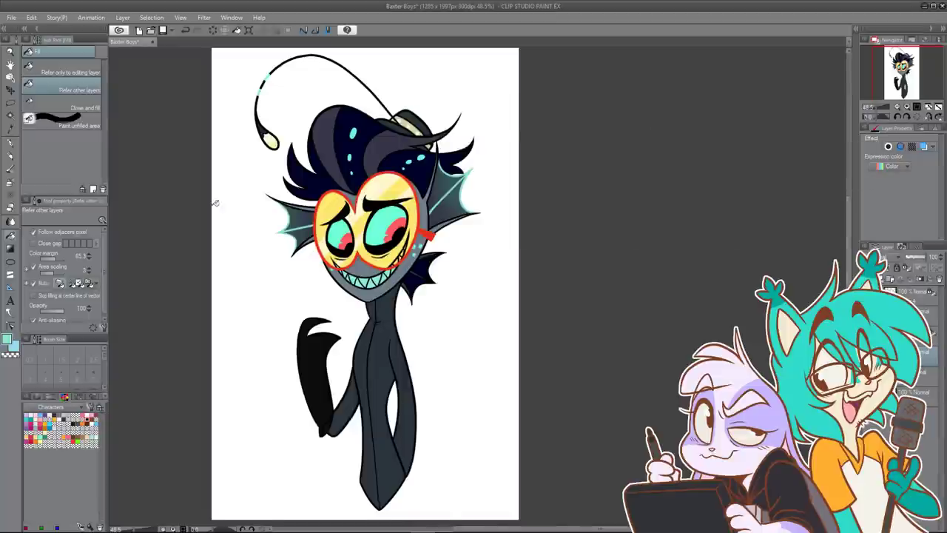
click(11, 151)
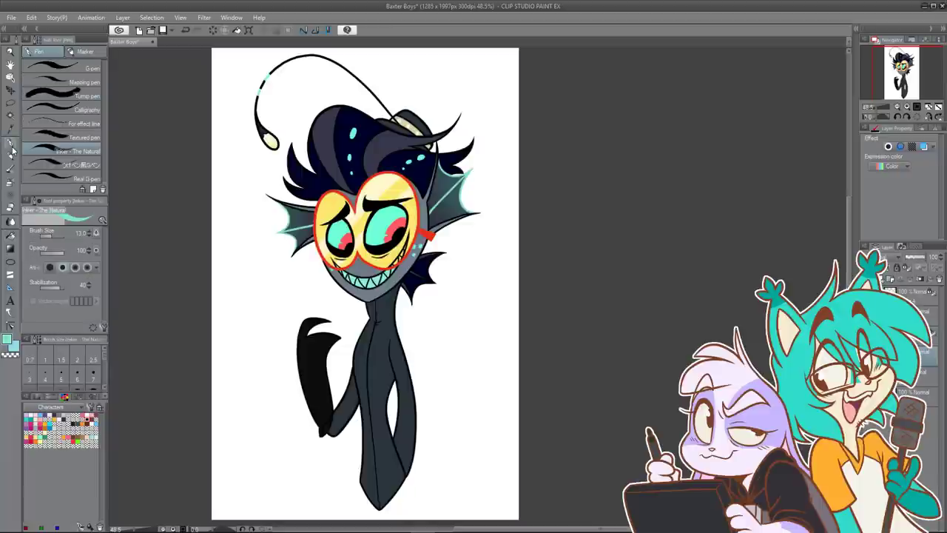
scroll(324, 414, up, 4)
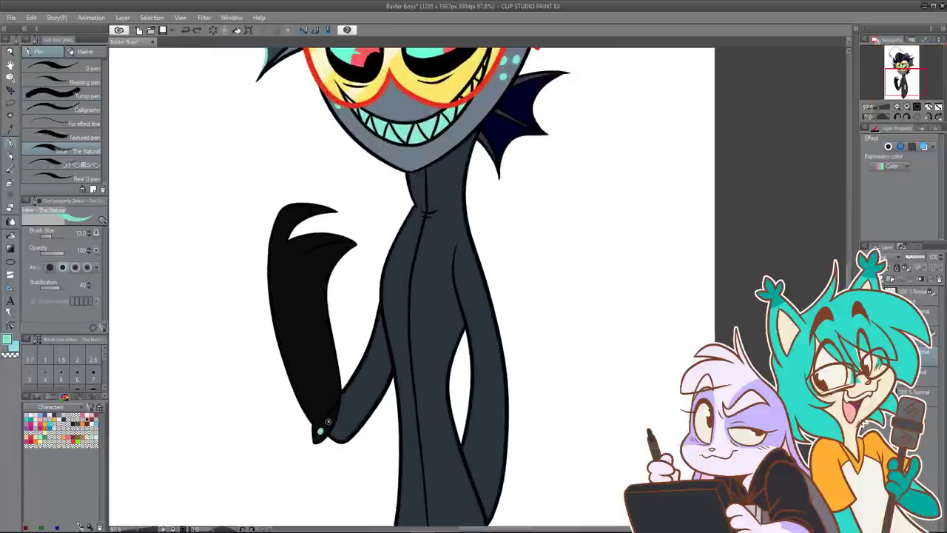
scroll(414, 320, down, 2)
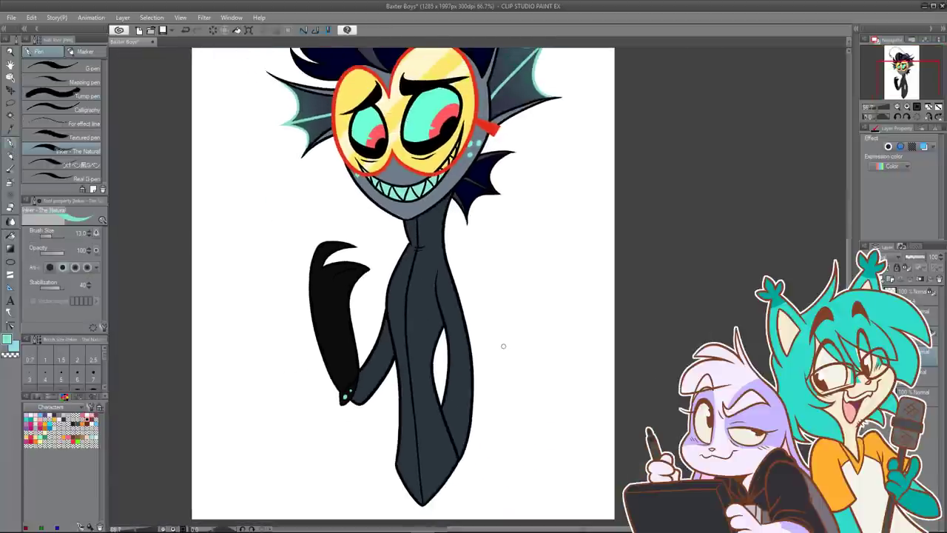
key(ctrl+z)
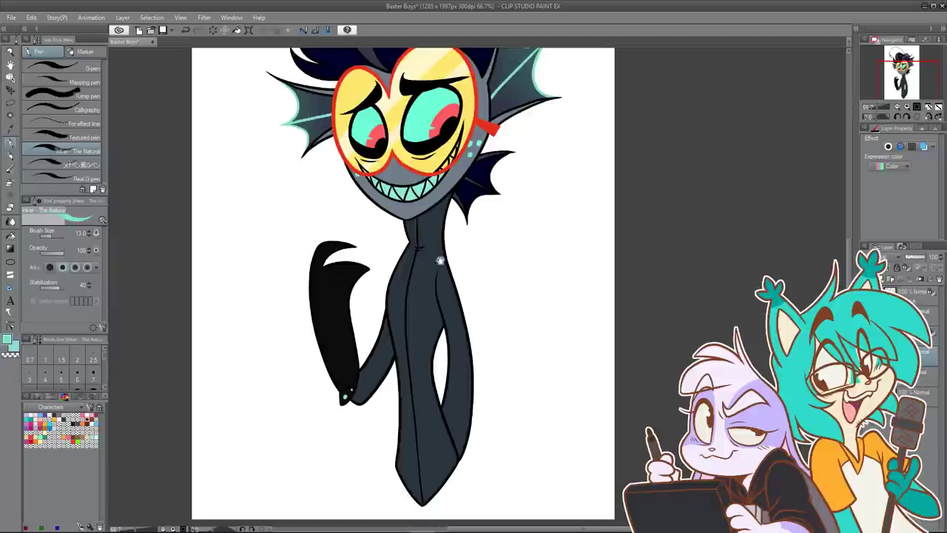
Step: Set the color to dark blue-grey 1B1F24 and paint a darker collar band across the neck below the chin
drag(440, 261, 429, 297)
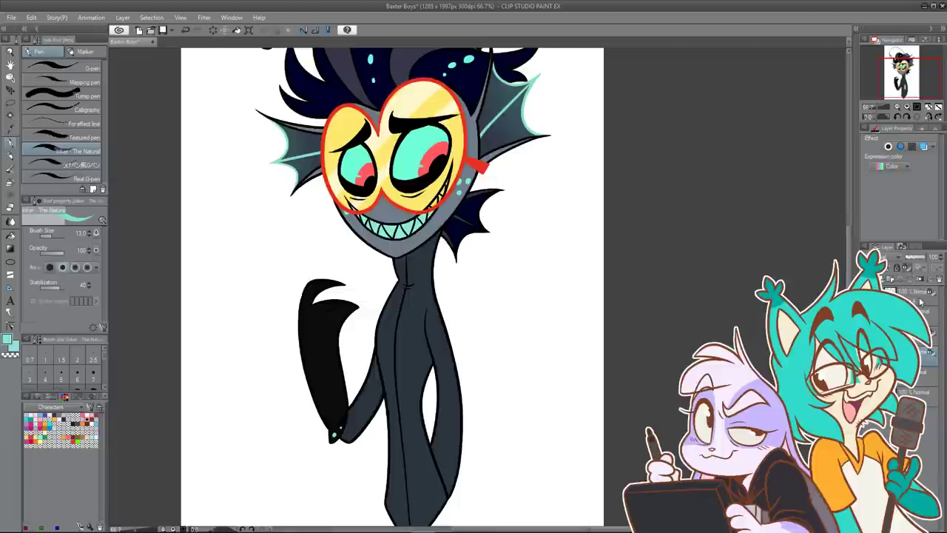
click(7, 341)
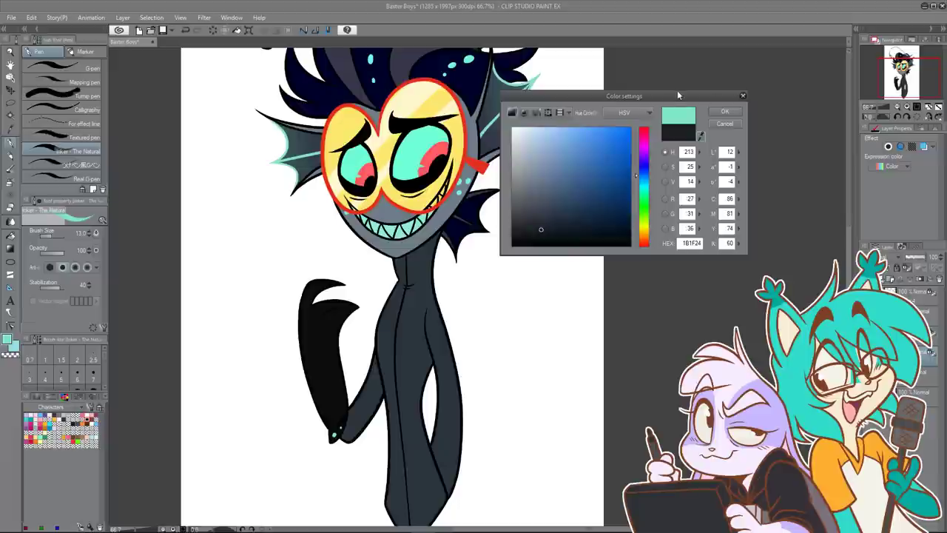
click(719, 111)
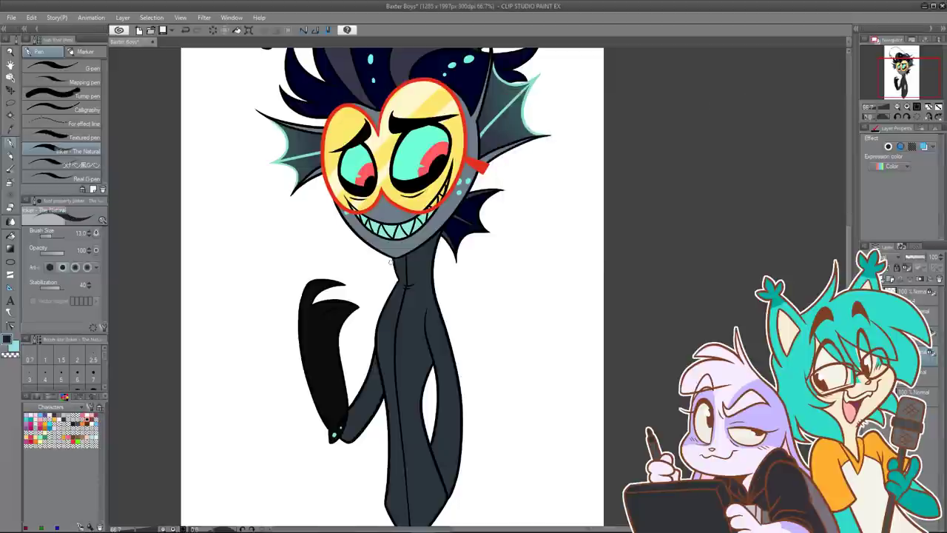
key(ctrl+z)
drag(402, 267, 425, 259)
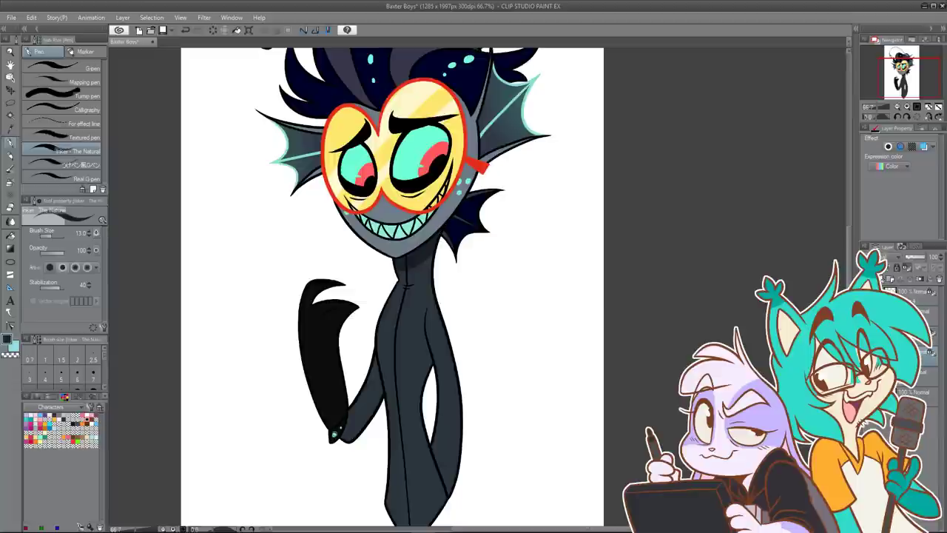
Step: Sample the cuff dot's teal 80E9C8 and paint a row of four small dots along the dark collar
alt+click(334, 434)
scroll(430, 243, up, 1)
scroll(403, 270, up, 1)
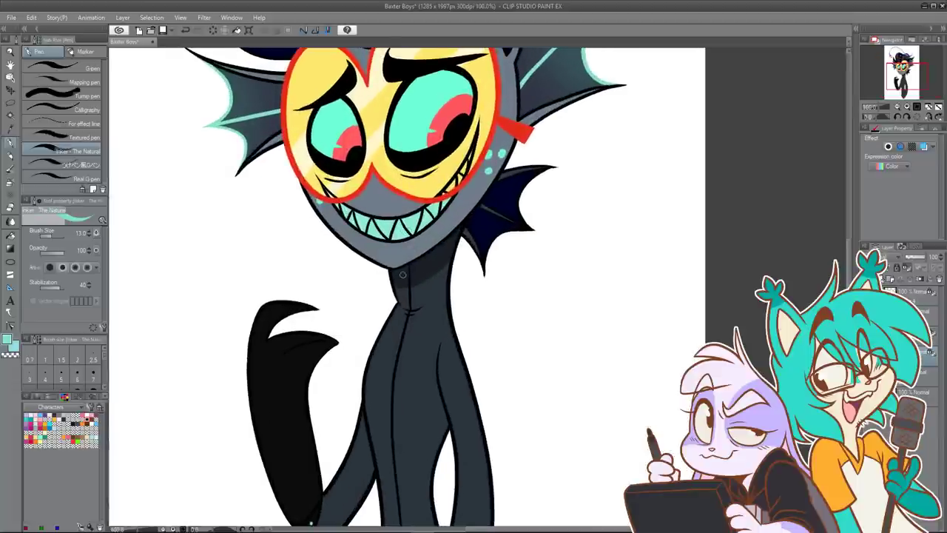
click(400, 277)
click(419, 271)
click(432, 262)
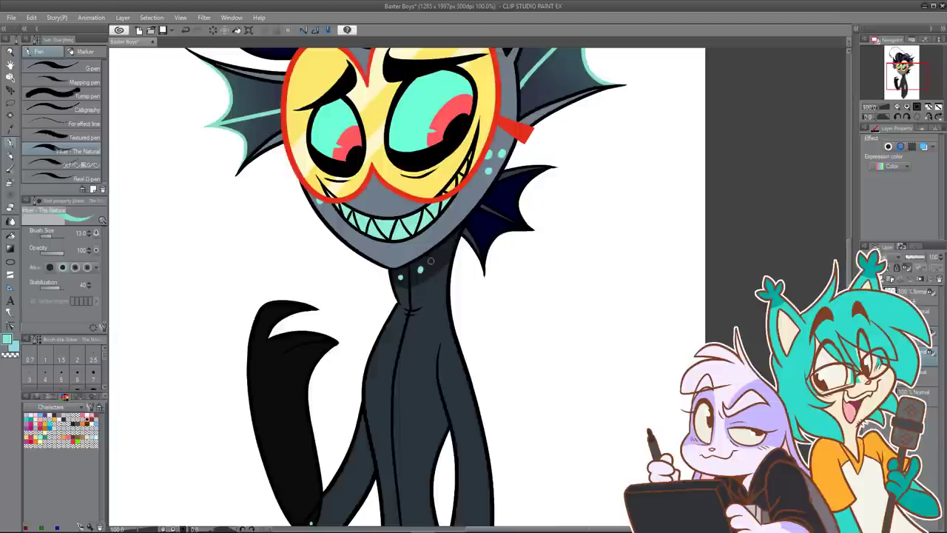
click(442, 256)
scroll(481, 197, down, 3)
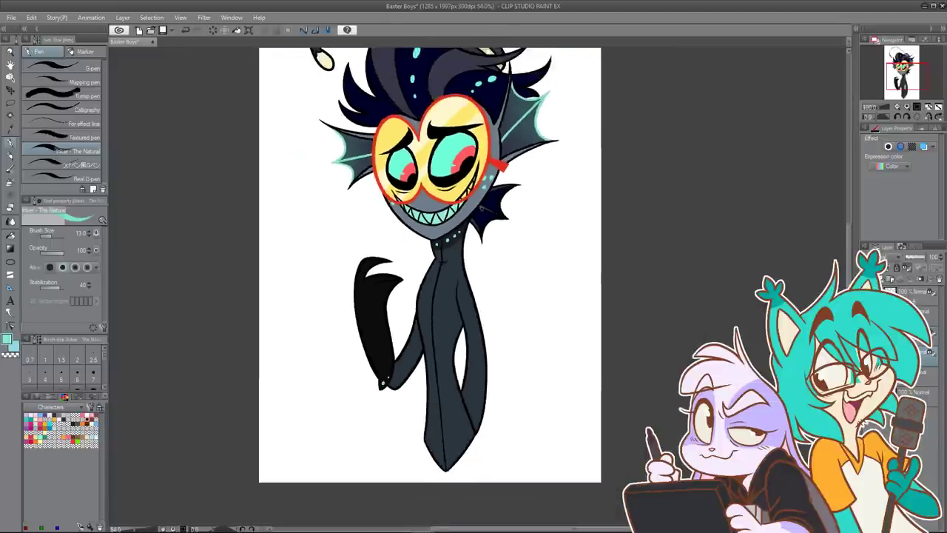
scroll(411, 294, up, 2)
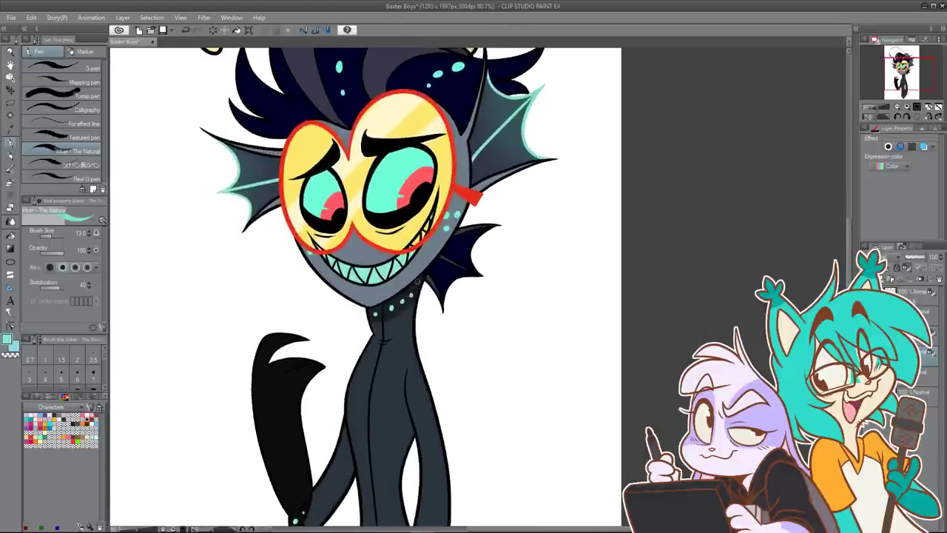
scroll(444, 251, down, 4)
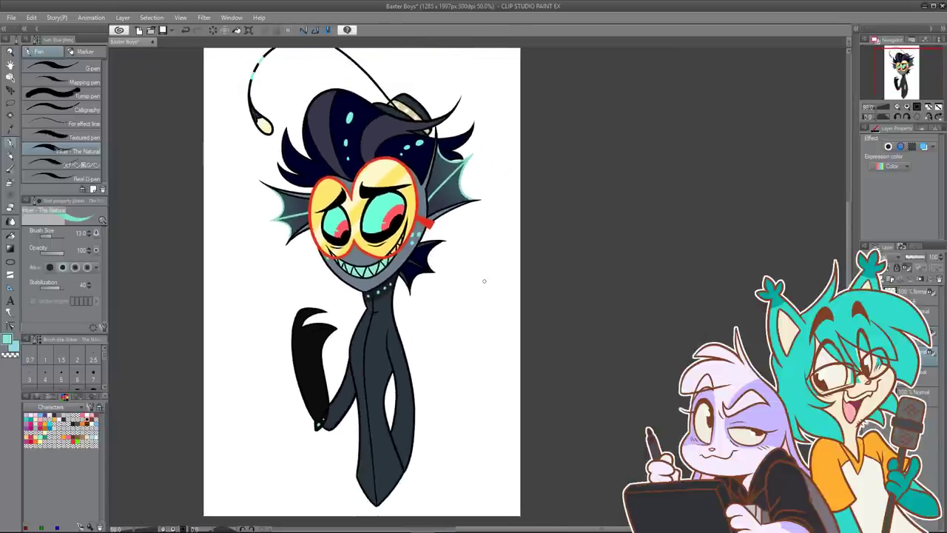
Step: Sample the goggle lens's yellow F3EA79 and paint three oval buttons down the torso beside the front seam, on the raised-arm side
click(8, 339)
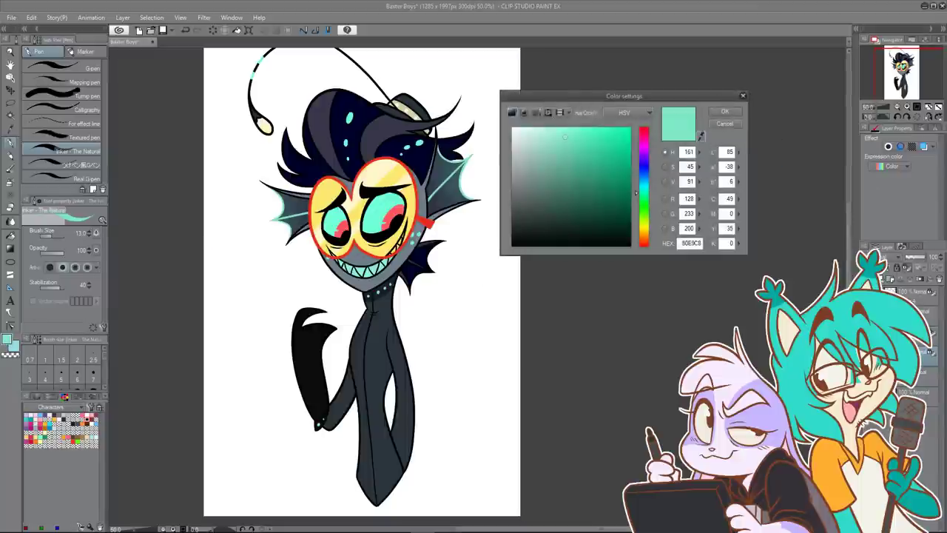
click(701, 135)
click(370, 181)
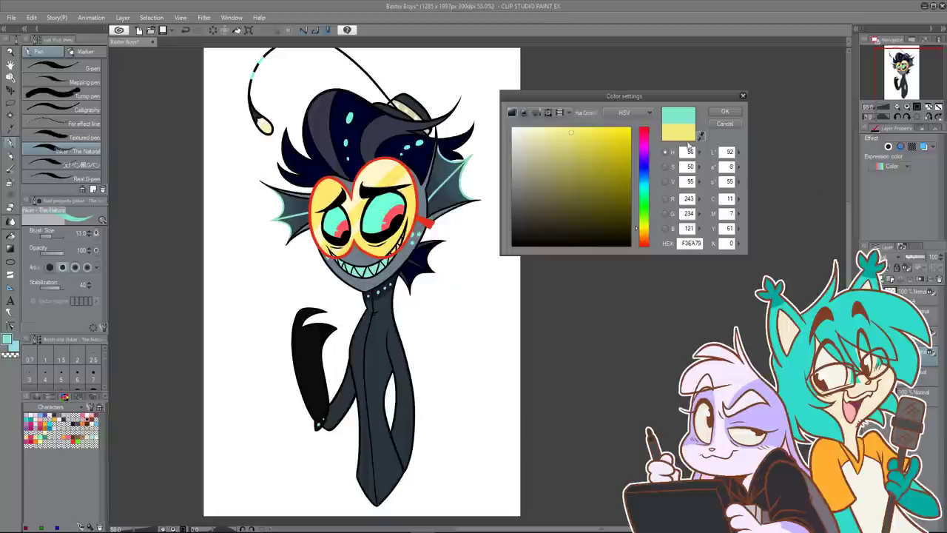
click(717, 115)
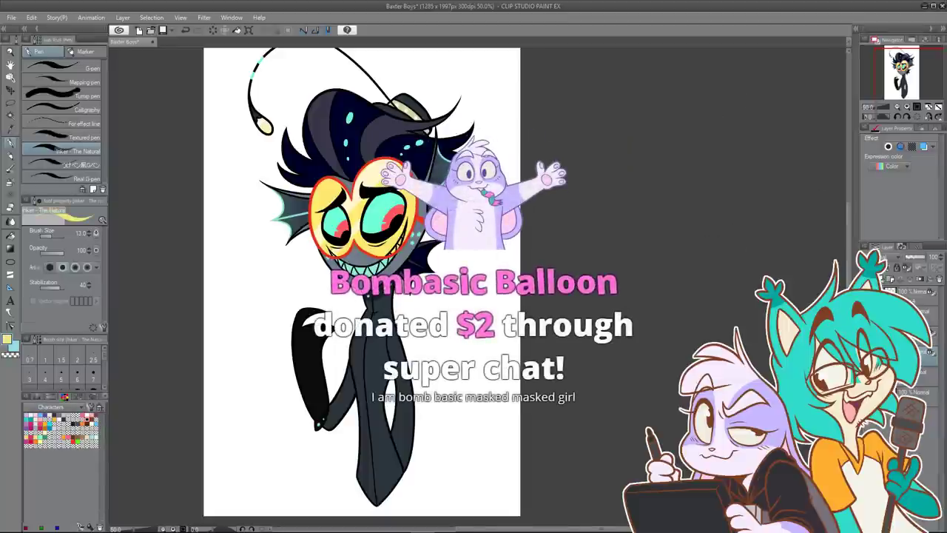
scroll(362, 324, up, 1)
drag(361, 335, 368, 304)
scroll(369, 304, up, 1)
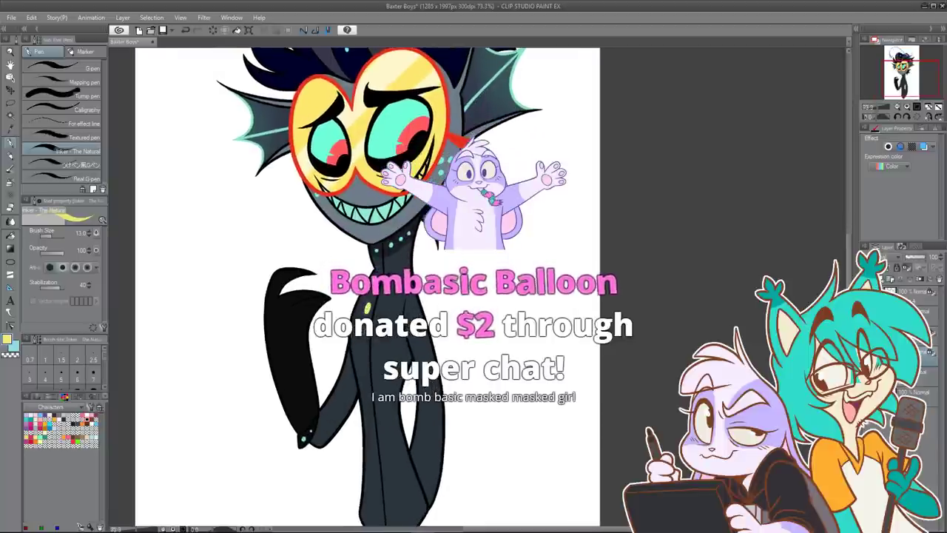
mouse_move(364, 330)
mouse_down()
mouse_move(362, 338)
mouse_move(384, 304)
mouse_up()
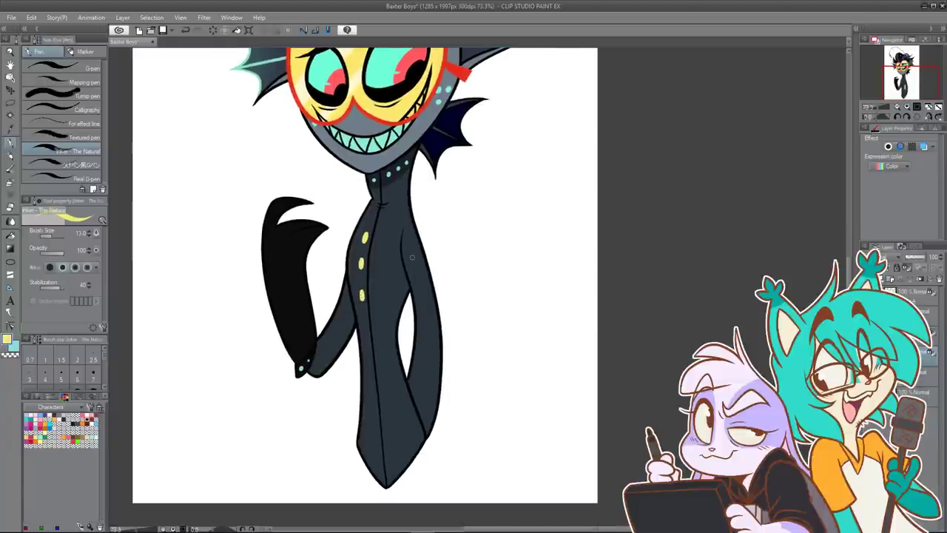
Step: Undo the three yellow buttons and repaint them as narrow ovals spaced further apart along the front seam
key(ctrl+z)
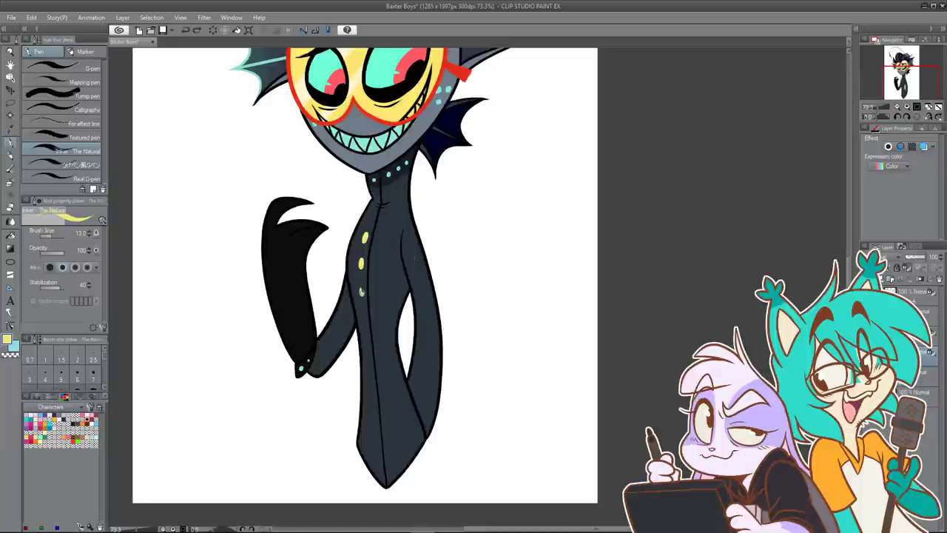
key(ctrl+z)
key(ctrl+z)
key(ctrl+z)
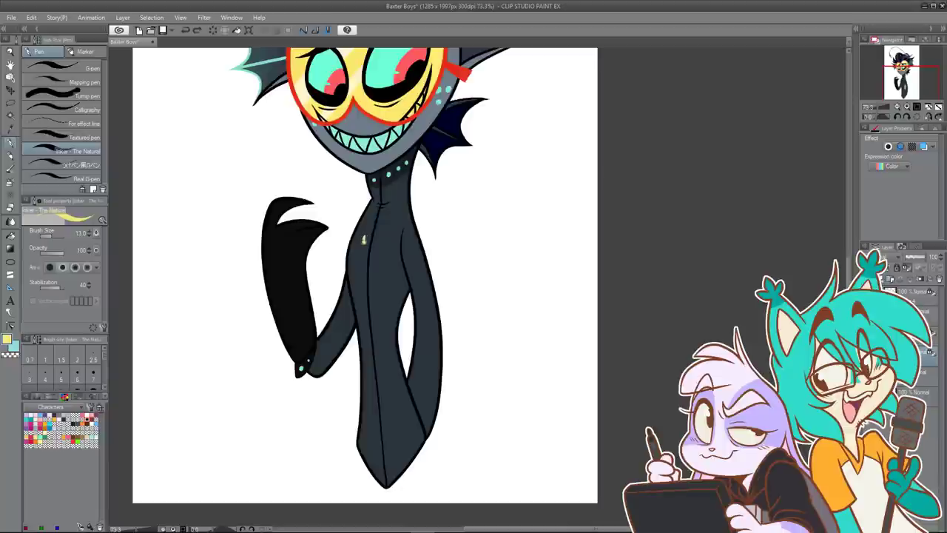
click(364, 237)
drag(361, 262, 360, 266)
key(ctrl+z)
click(360, 266)
click(361, 299)
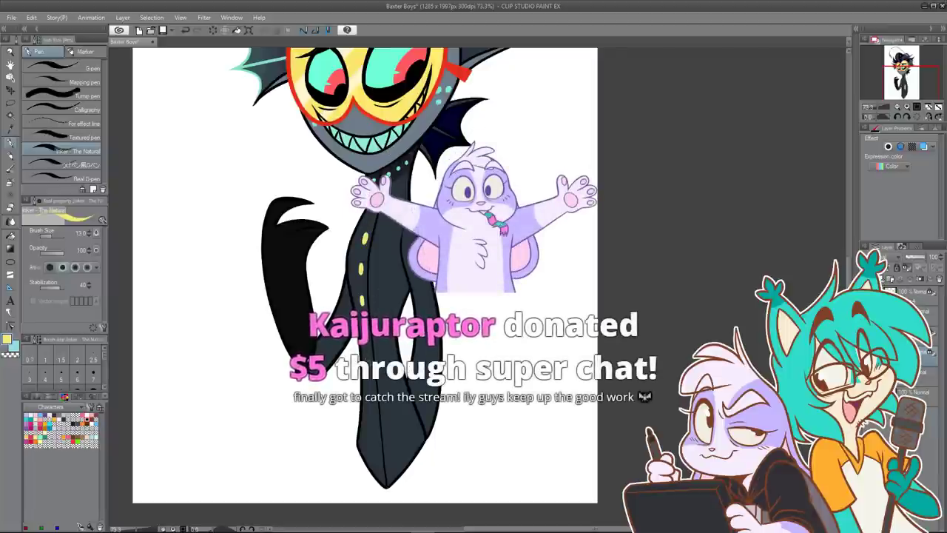
Step: Continue the column of small yellow oval buttons beside the seam down to the pointed end of the suit
drag(369, 395, 362, 357)
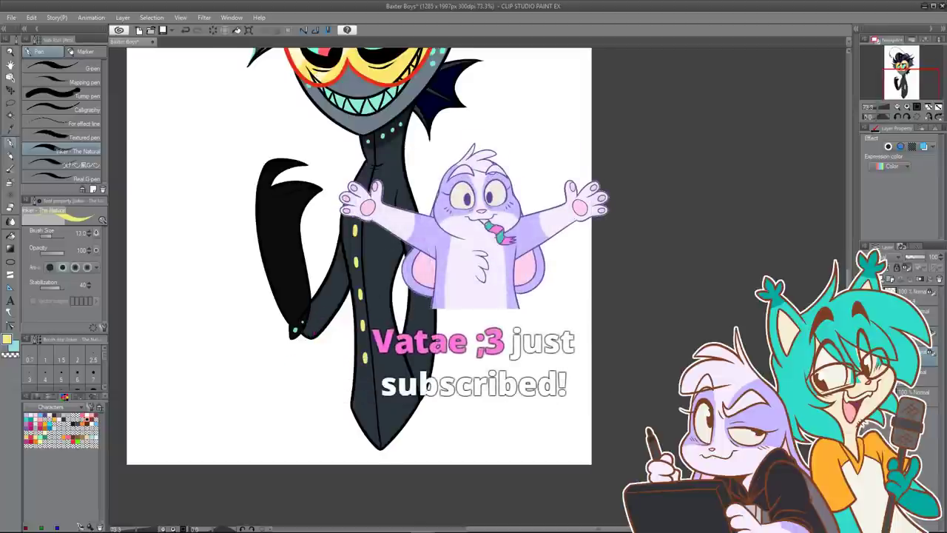
drag(366, 383, 370, 411)
key(ctrl+z)
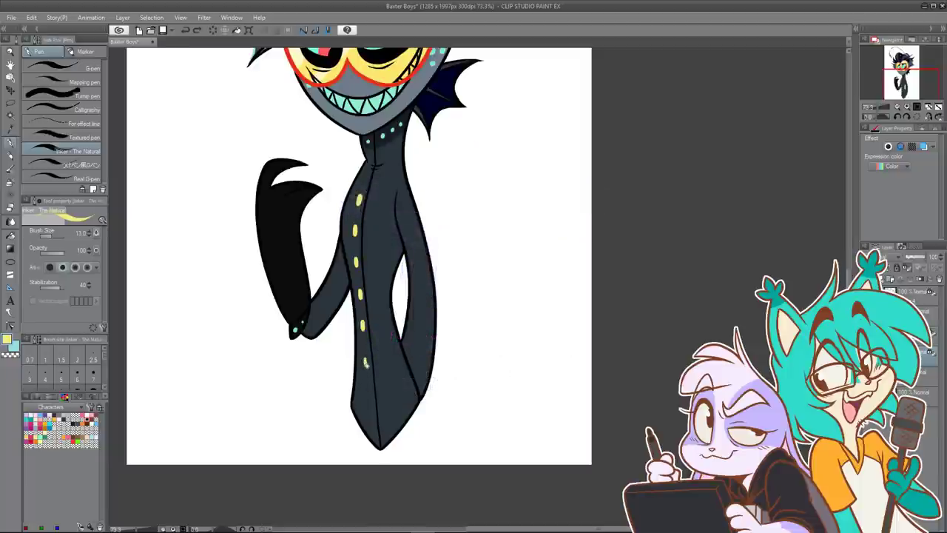
click(365, 362)
key(ctrl+z)
click(365, 358)
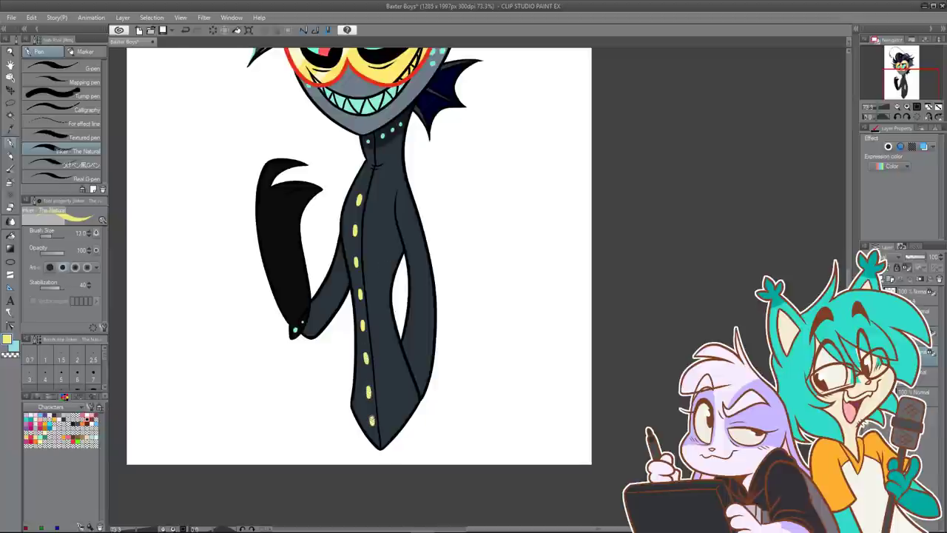
Step: Hide the white paper layer behind the finished character to give the drawing a transparent background
scroll(449, 213, down, 1)
drag(484, 210, 470, 335)
scroll(464, 316, down, 2)
scroll(470, 328, down, 2)
click(865, 396)
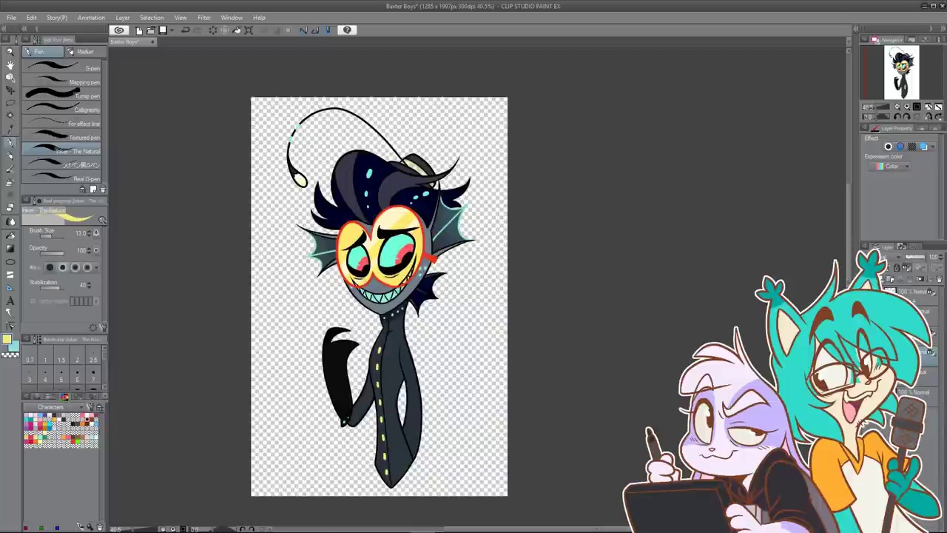
scroll(456, 294, up, 1)
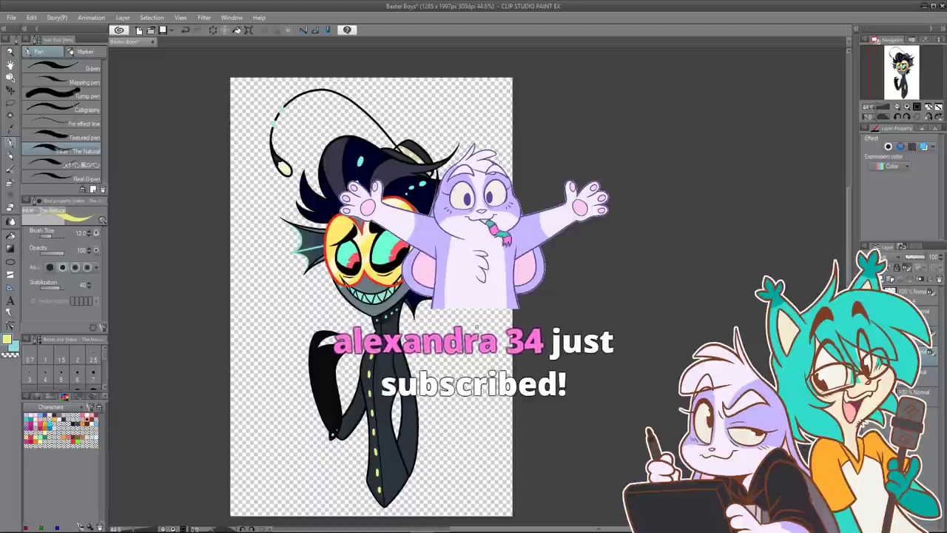
Step: Save the drawing as a PNG named Baxter Boys in the Art folder, accepting the loss of layer information
click(13, 17)
click(62, 107)
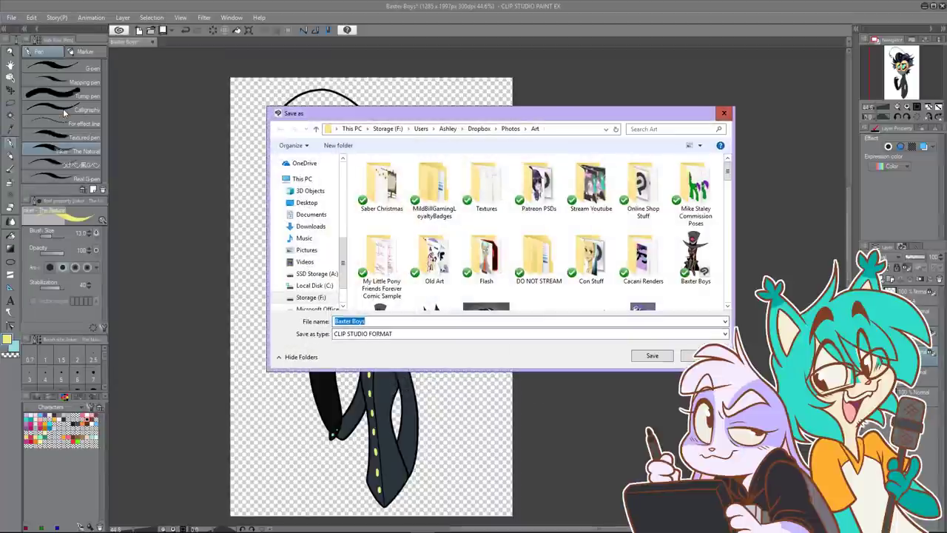
click(406, 334)
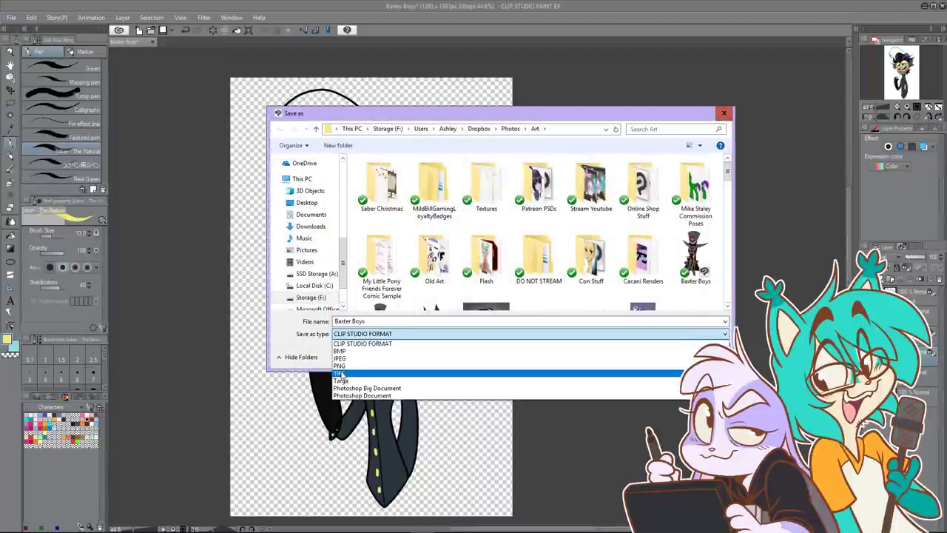
click(350, 366)
click(657, 353)
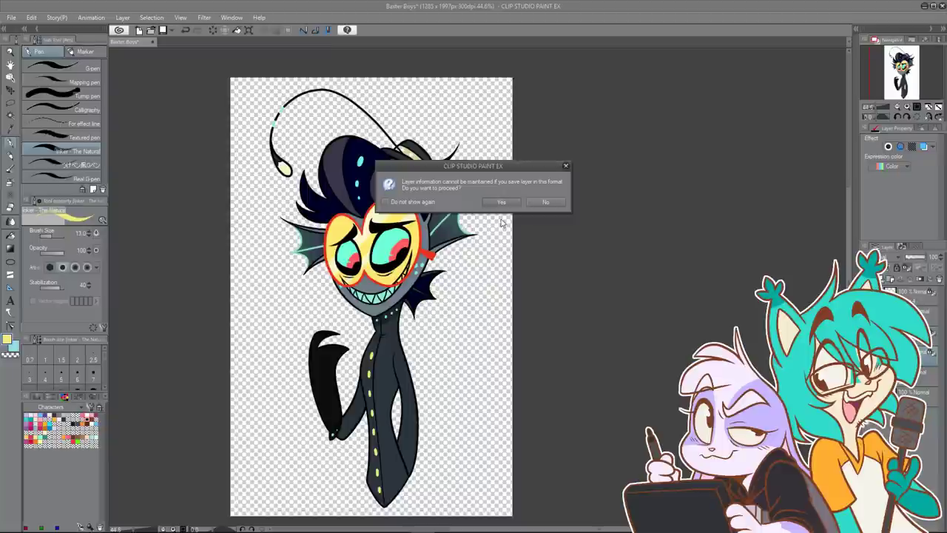
click(501, 201)
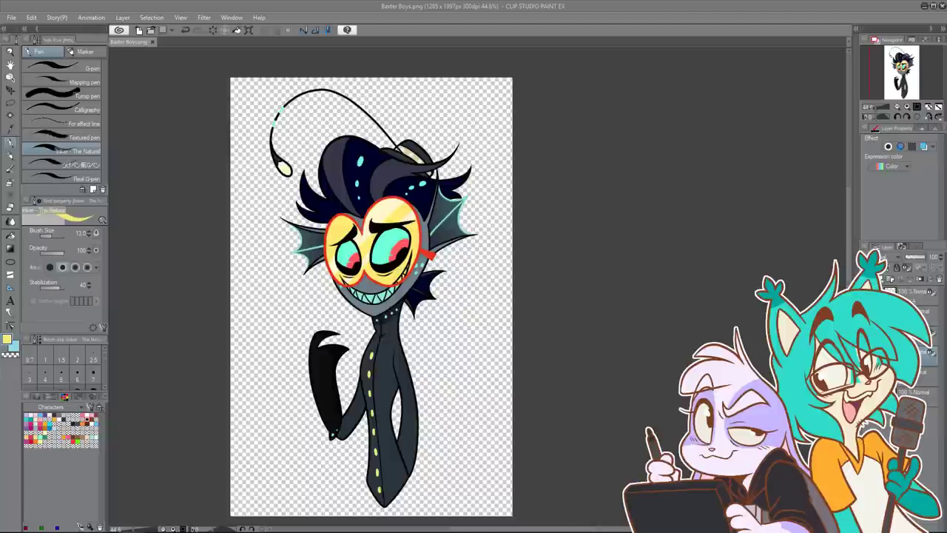
Step: Close the browser window with the homestuck fish troll image search and return to the drawing in Clip Studio Paint
mouse_move(651, 532)
mouse_down()
mouse_move(501, 69)
mouse_move(522, 1)
mouse_up()
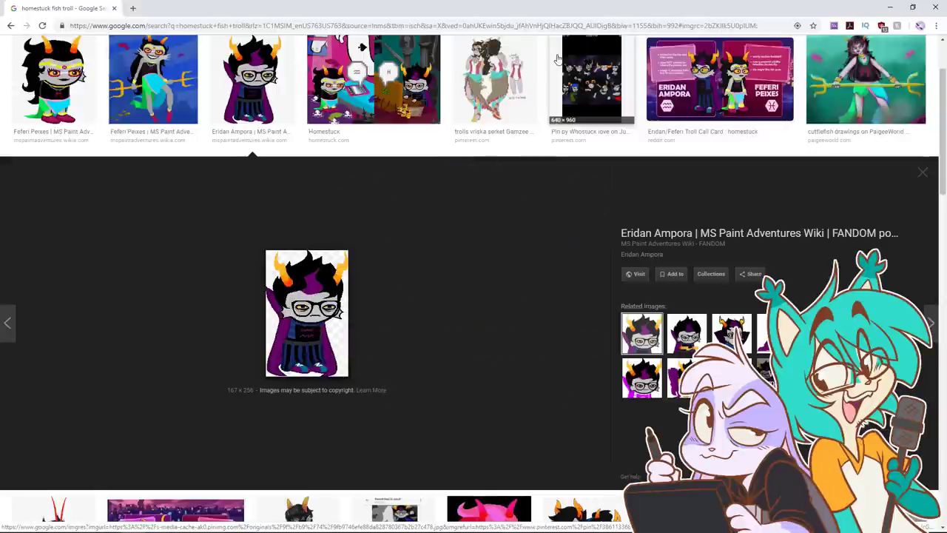
click(934, 11)
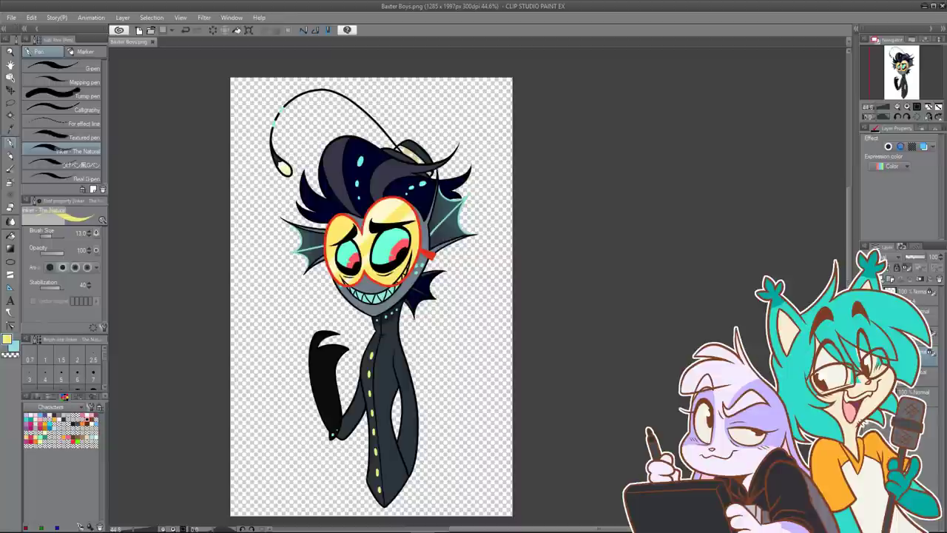
click(10, 65)
drag(505, 126, 539, 104)
scroll(524, 117, up, 1)
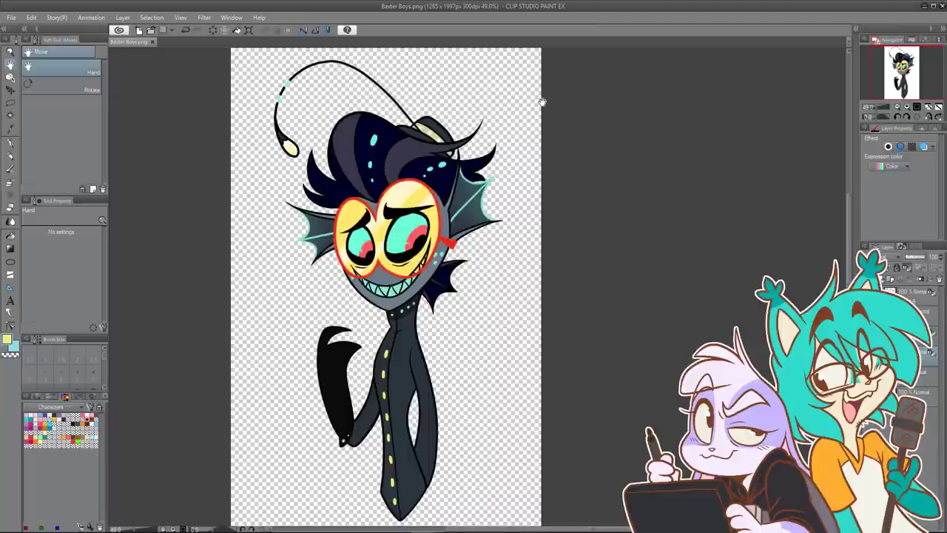
scroll(542, 102, up, 1)
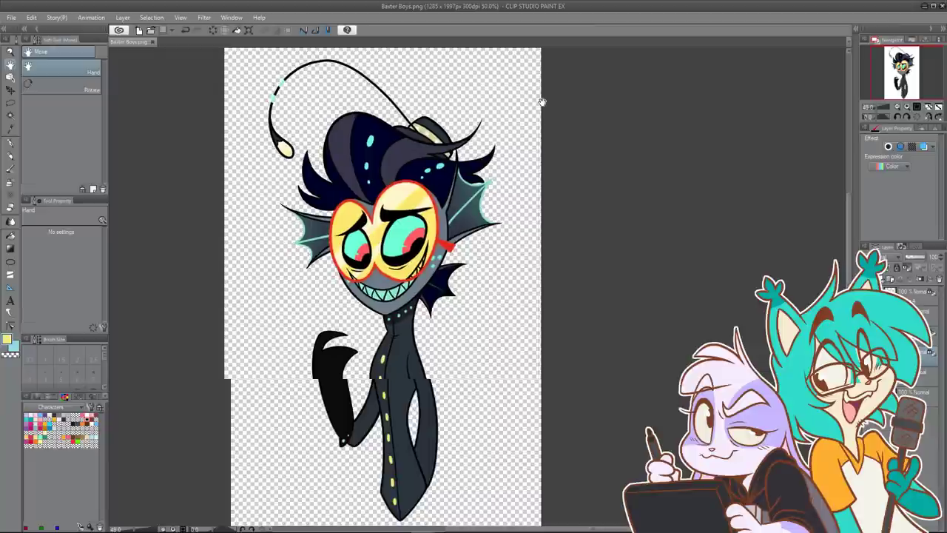
drag(465, 217, 471, 209)
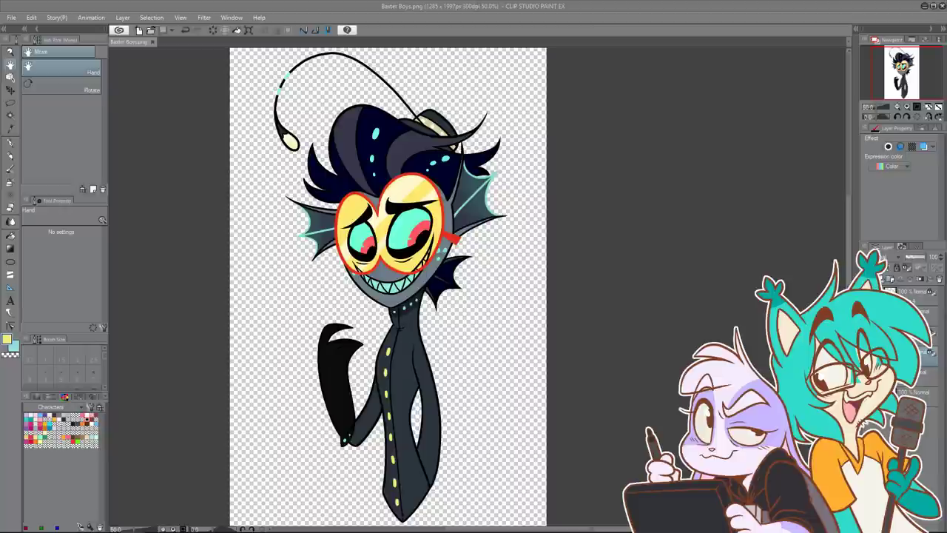
Step: Save the document under the new name Apple Daddy Boys in CLIP STUDIO FORMAT in the Art folder
click(10, 17)
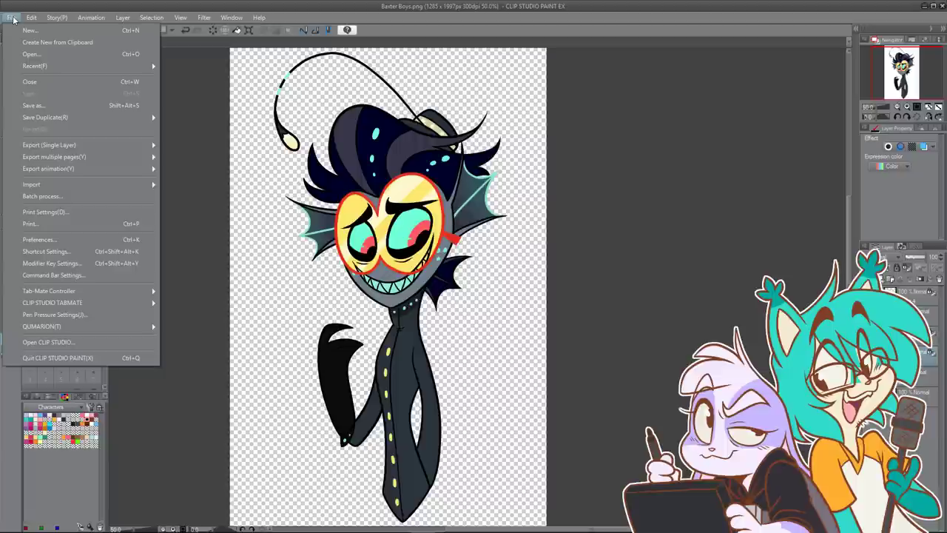
click(72, 107)
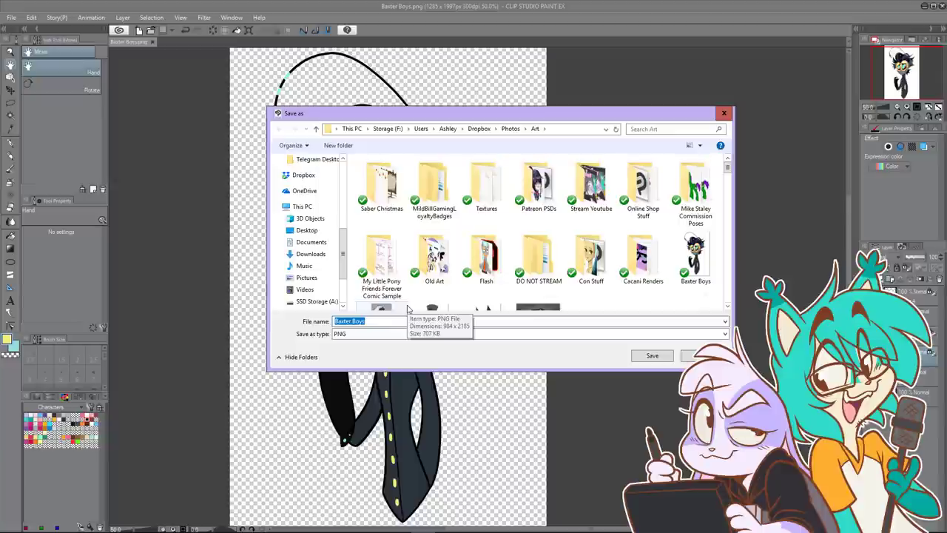
text(Apple Daddy)
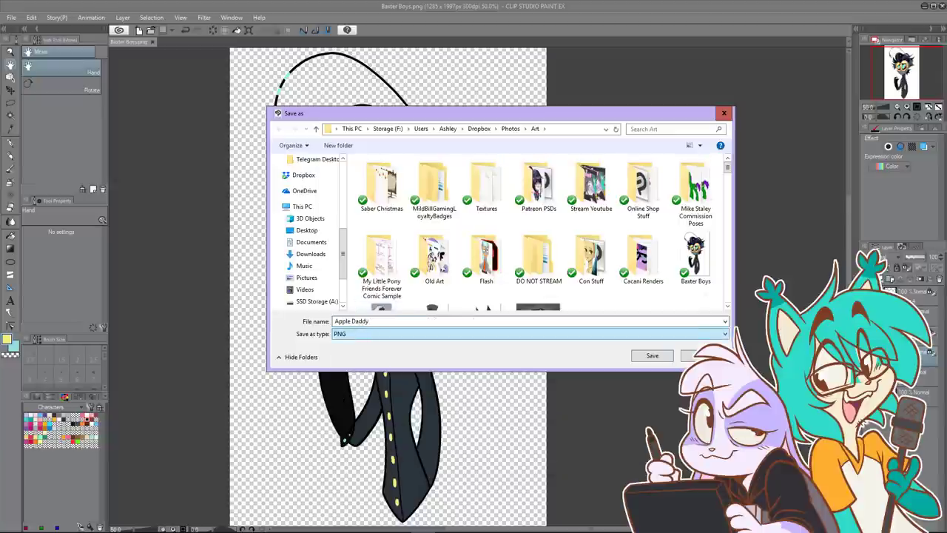
text( Boys)
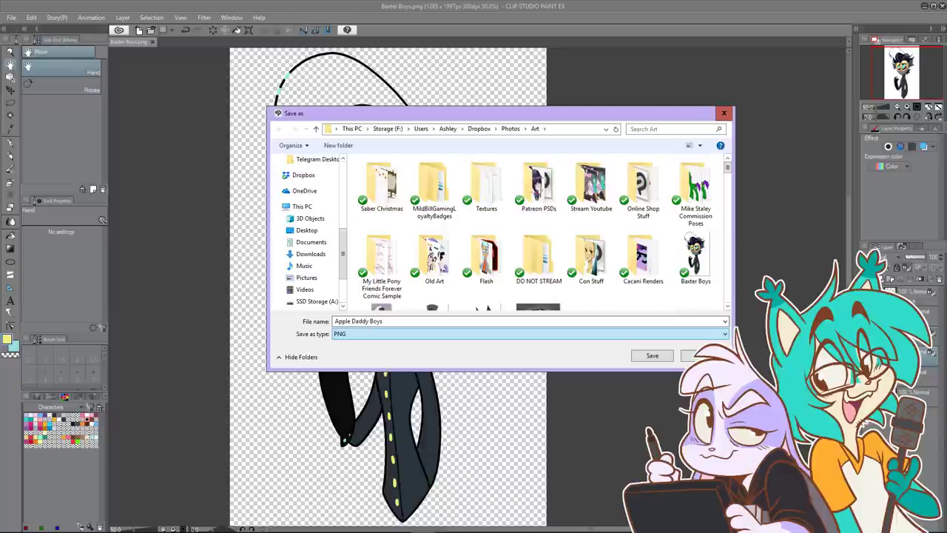
click(400, 339)
click(396, 338)
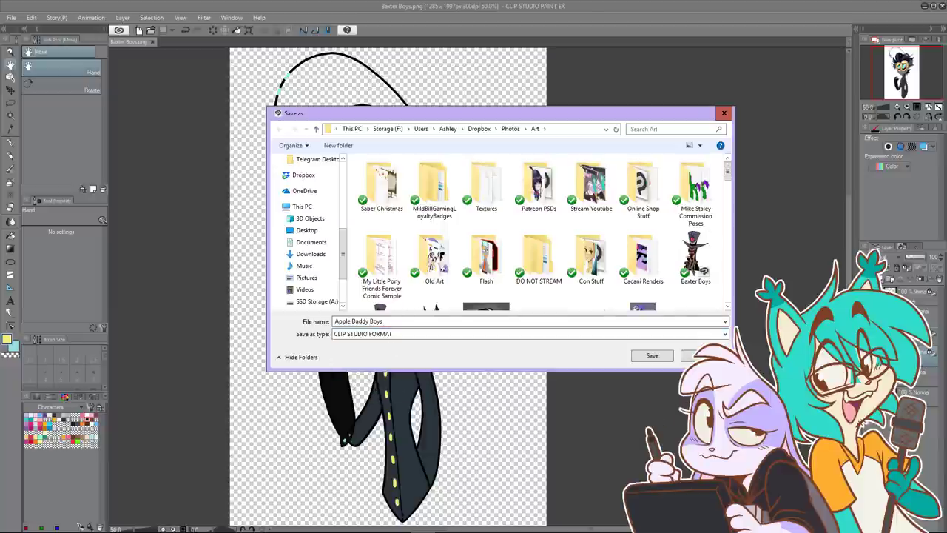
click(663, 363)
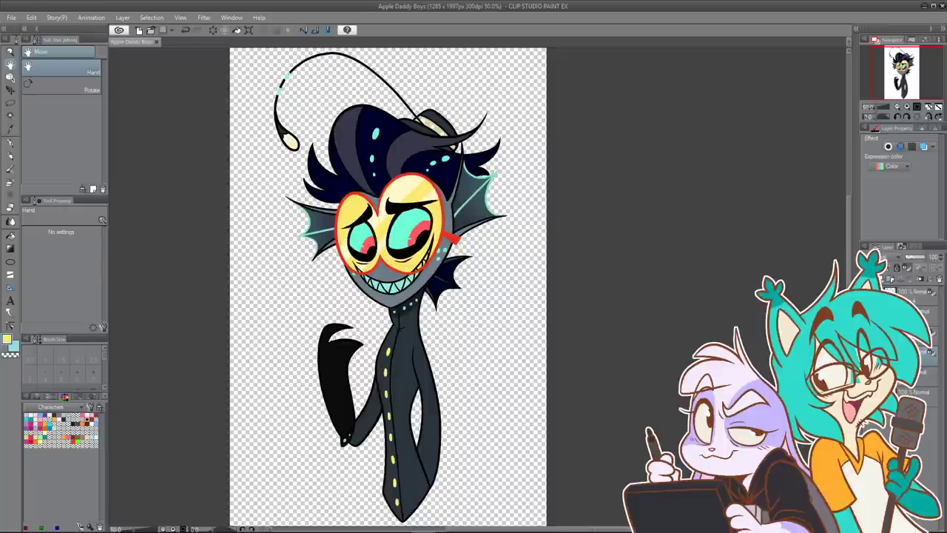
Step: Delete all the character's drawing layers and show the white paper layer again for a blank canvas
click(927, 373)
ctrl+click(927, 314)
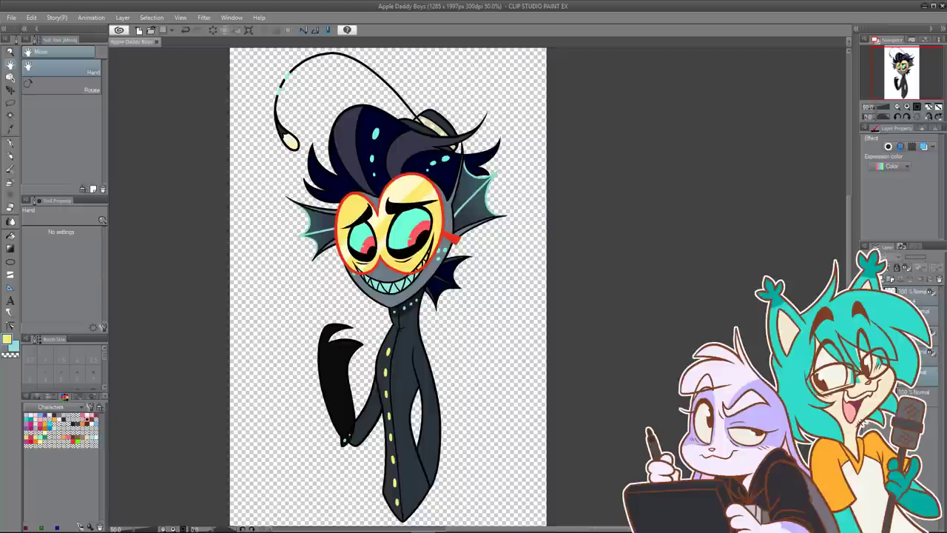
right_click(925, 322)
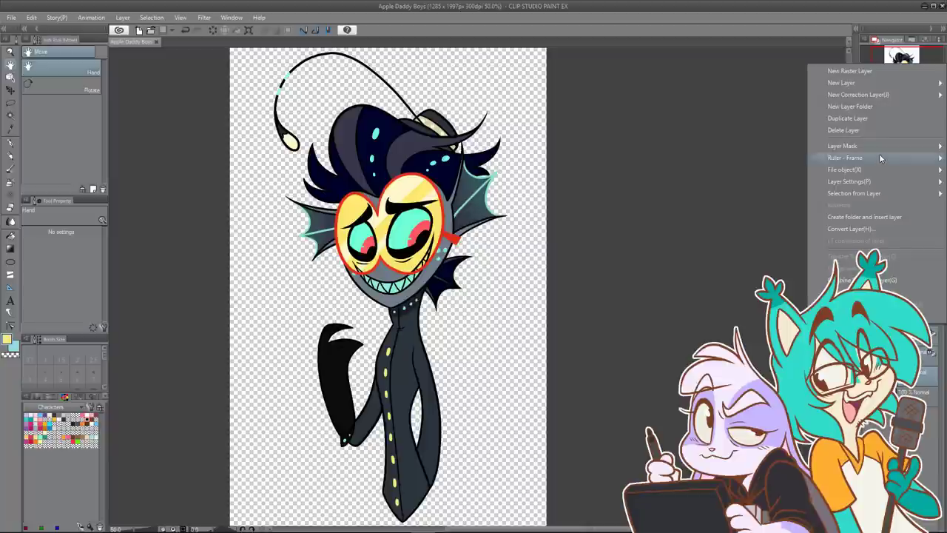
click(843, 129)
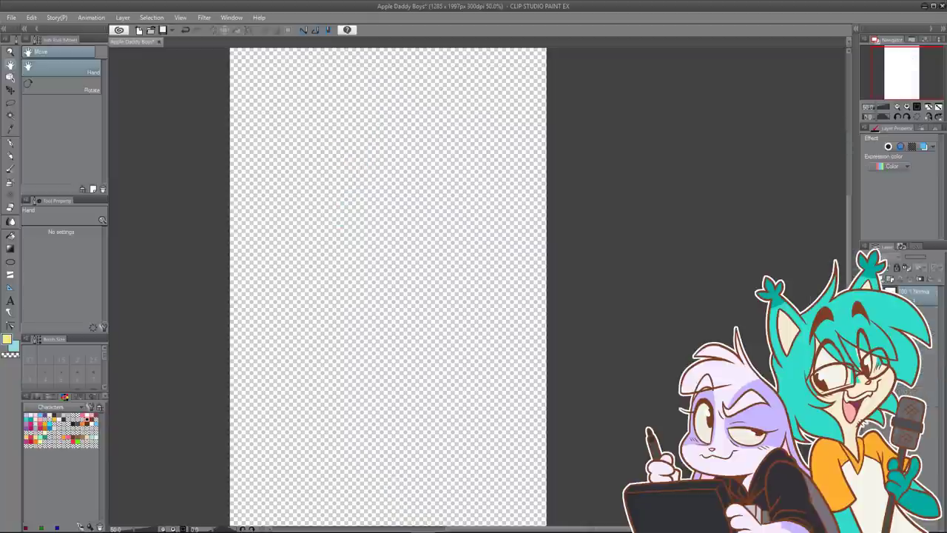
click(867, 311)
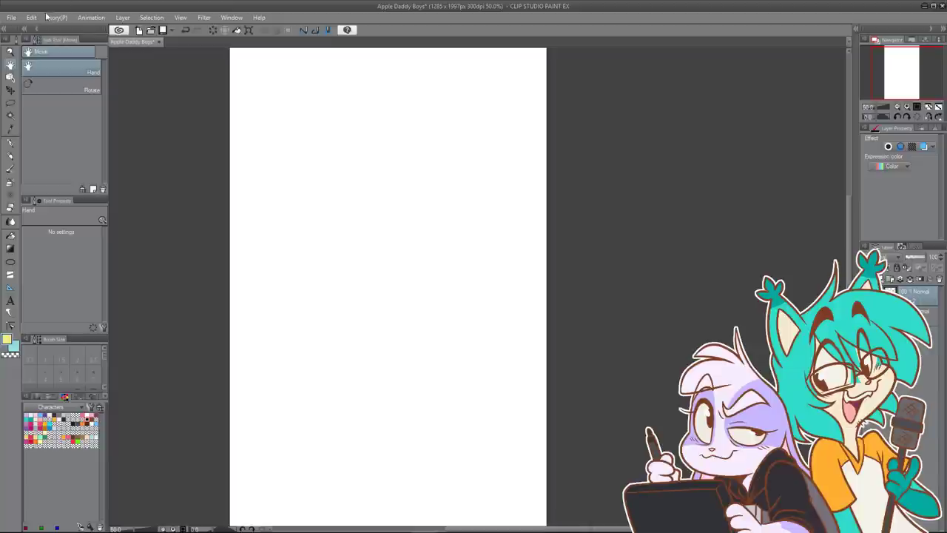
click(13, 18)
click(38, 104)
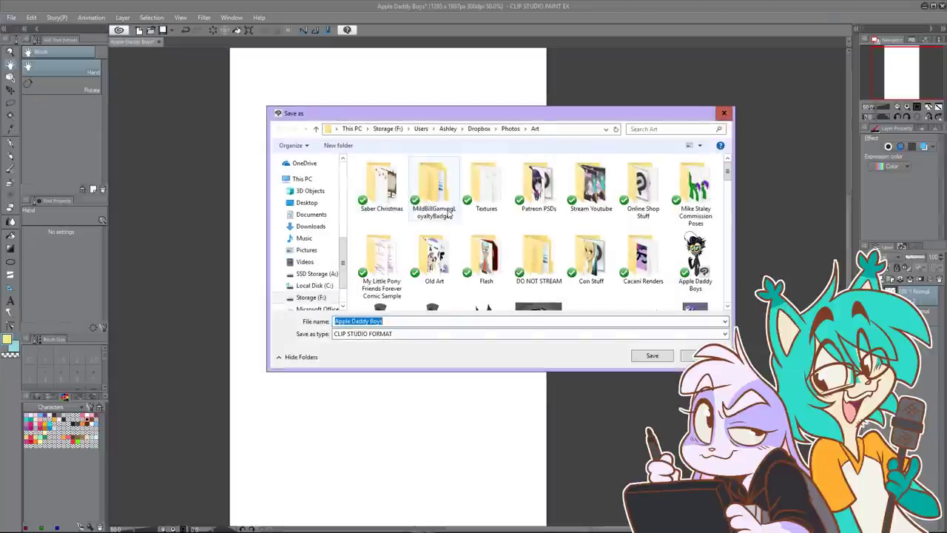
scroll(478, 243, down, 1)
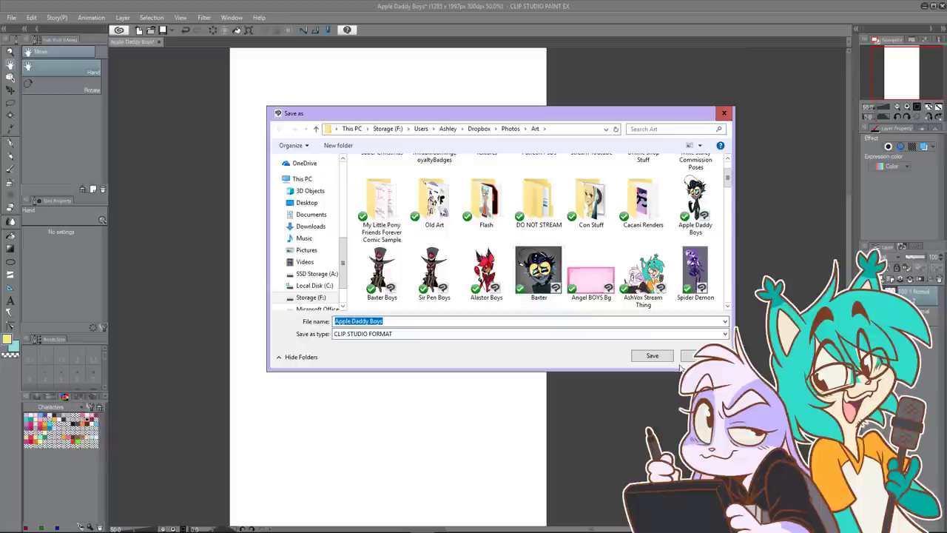
click(701, 356)
Step: Sketch a round head circle in bright pink on the upper part of the canvas with the 6B Real Pencil
key(p)
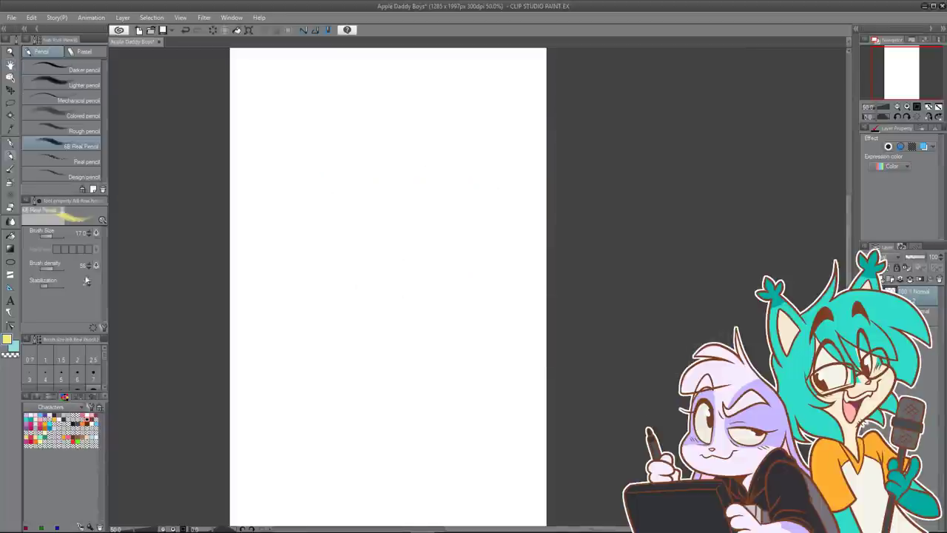
click(40, 427)
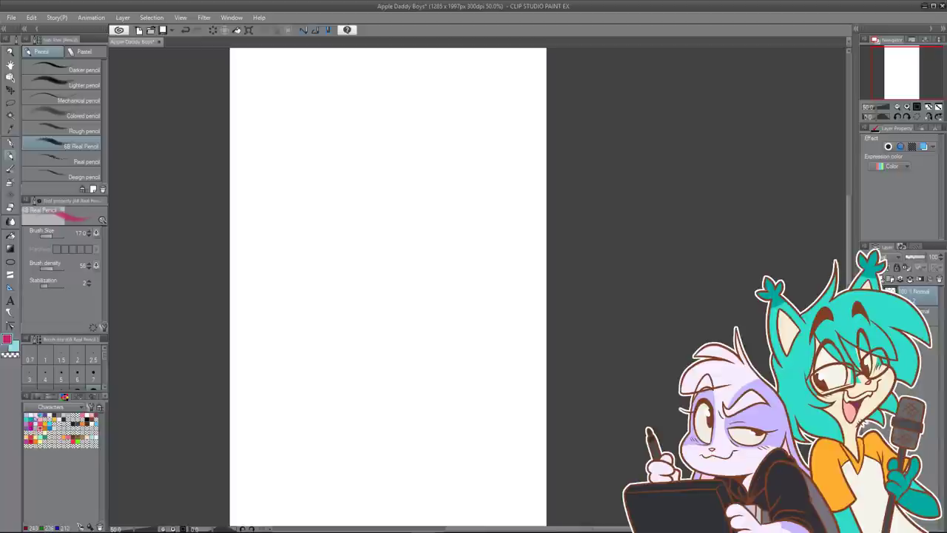
click(41, 423)
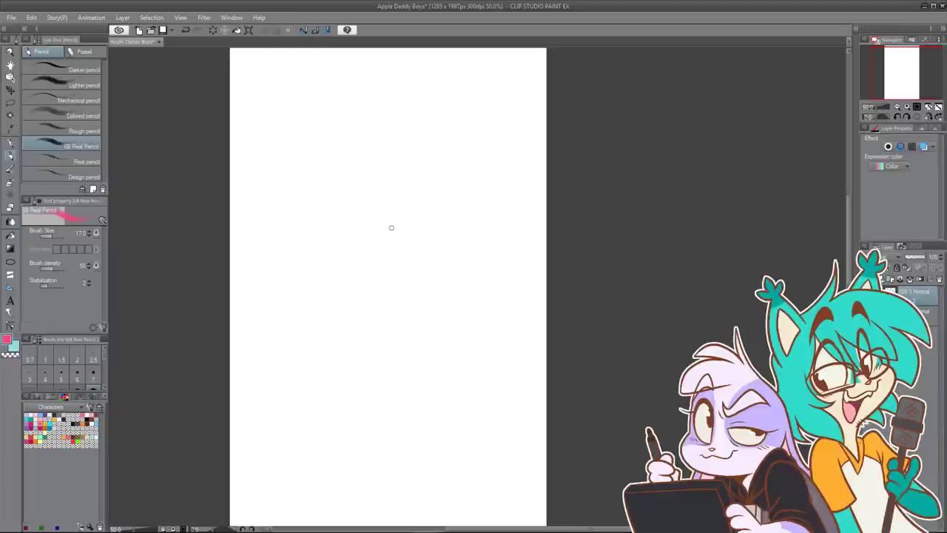
mouse_move(389, 134)
mouse_down()
mouse_move(408, 248)
mouse_move(343, 171)
mouse_move(424, 132)
mouse_move(410, 252)
mouse_move(358, 259)
mouse_up()
key(ctrl+z)
key(ctrl+z)
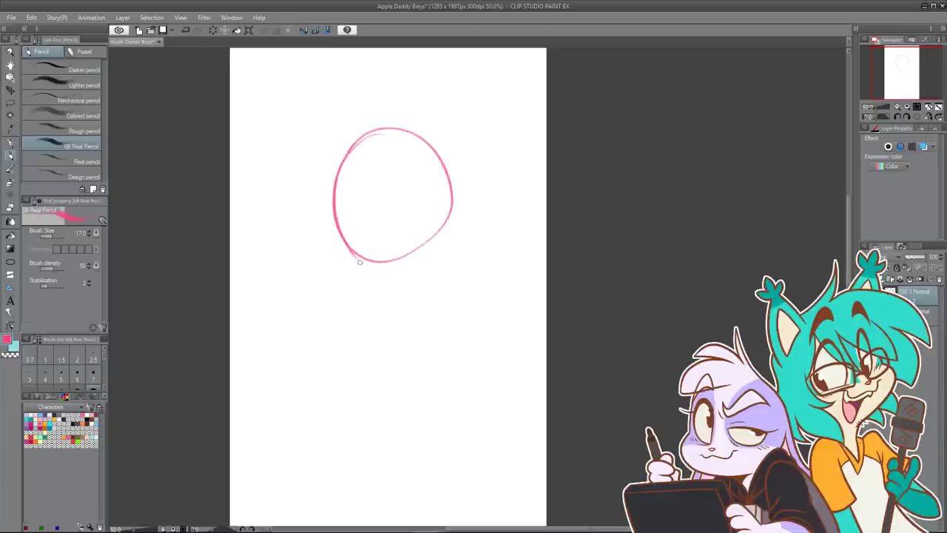
Step: Sketch the cheeks and jaw from both sides of the head circle down to a pointed chin below it
drag(334, 198, 377, 276)
key(ctrl+z)
drag(333, 206, 385, 285)
key(ctrl+z)
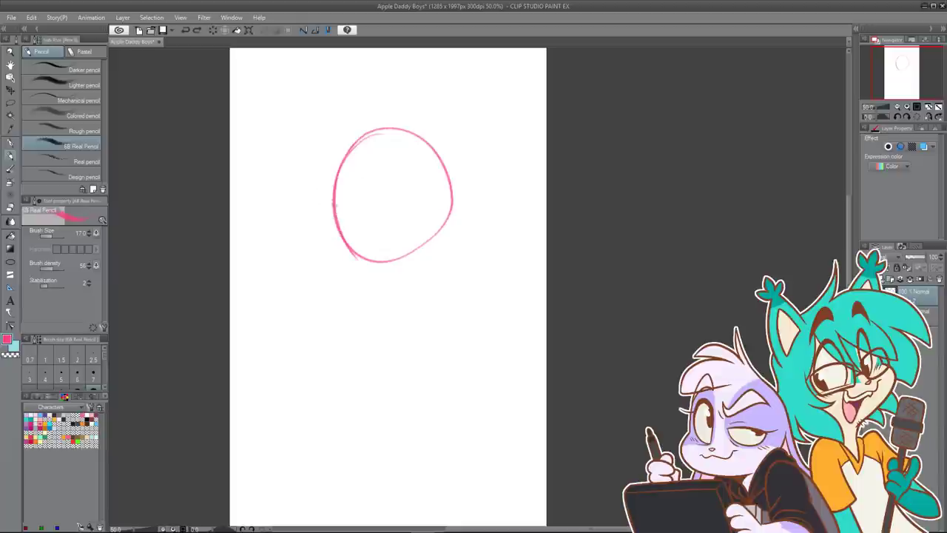
mouse_move(335, 209)
mouse_down()
mouse_move(355, 272)
mouse_move(391, 291)
mouse_move(452, 202)
mouse_up()
mouse_move(448, 214)
mouse_down()
mouse_move(431, 248)
mouse_move(389, 290)
mouse_up()
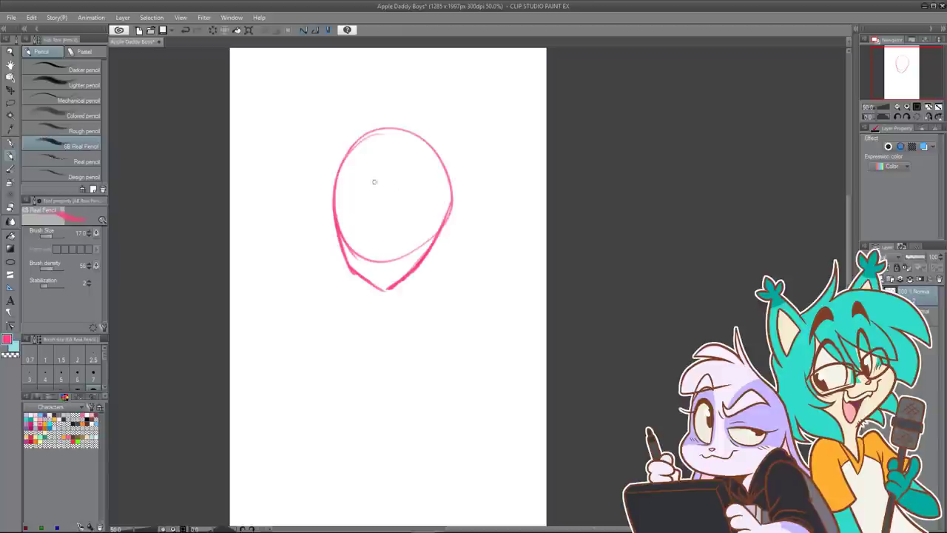
Step: Sketch a narrow slanted eye and a larger rounded eye across the lower half of the head
mouse_move(369, 220)
mouse_down()
mouse_move(336, 208)
mouse_move(369, 230)
mouse_move(418, 201)
mouse_move(429, 209)
mouse_move(386, 223)
mouse_move(409, 230)
mouse_move(388, 230)
mouse_up()
key(ctrl+z)
key(ctrl+z)
click(410, 215)
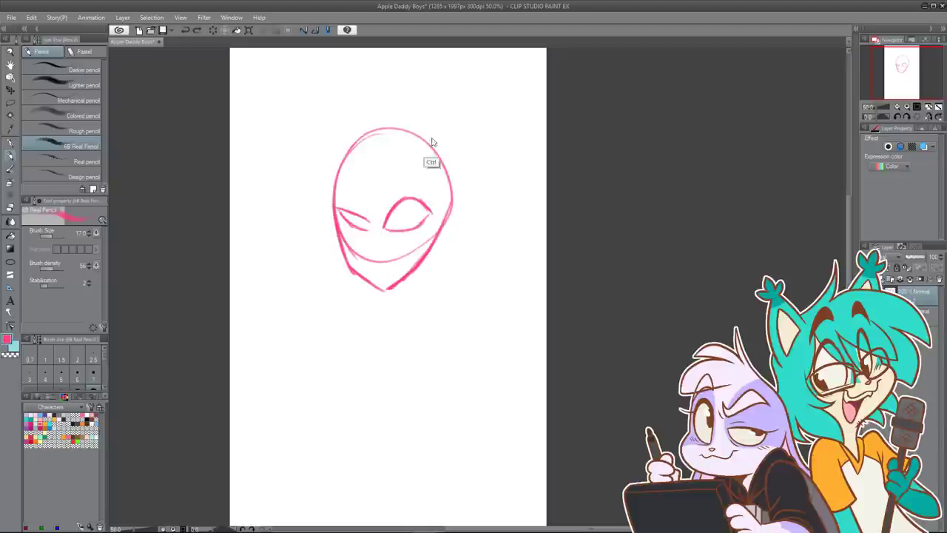
key(ctrl+z)
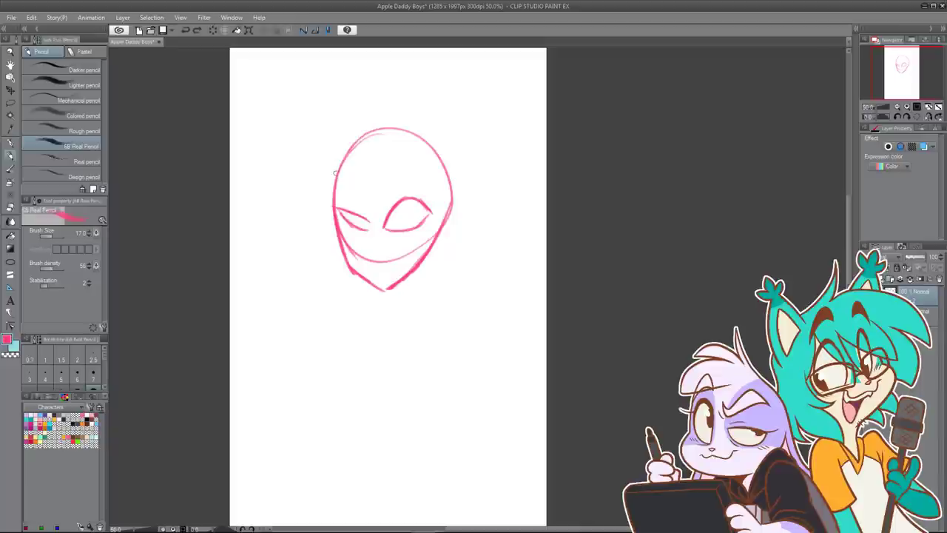
mouse_move(335, 175)
mouse_down()
mouse_move(364, 146)
mouse_move(335, 184)
mouse_up()
drag(345, 150, 339, 171)
key(ctrl+z)
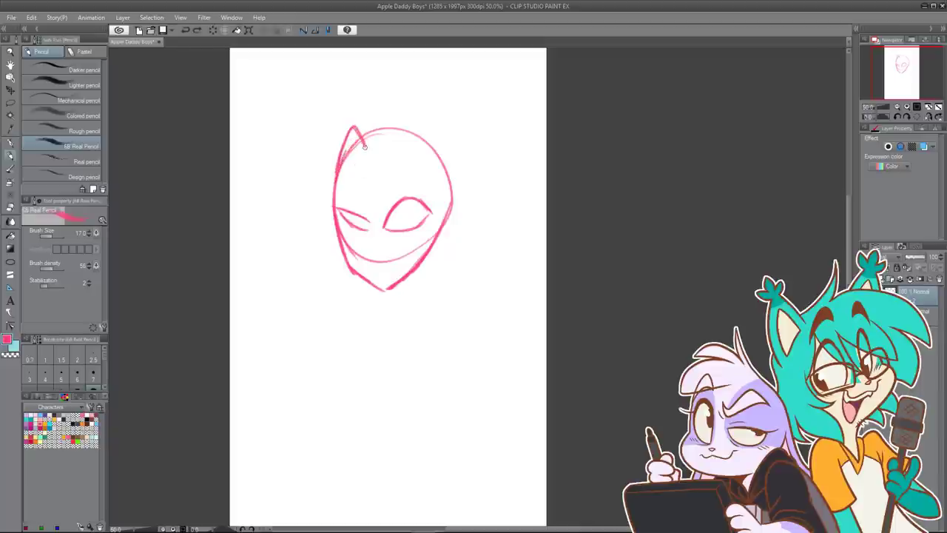
mouse_move(361, 141)
mouse_down()
mouse_move(338, 174)
mouse_move(351, 134)
mouse_move(394, 132)
mouse_move(428, 172)
mouse_up()
mouse_move(396, 138)
mouse_down()
mouse_move(431, 176)
mouse_move(385, 158)
mouse_up()
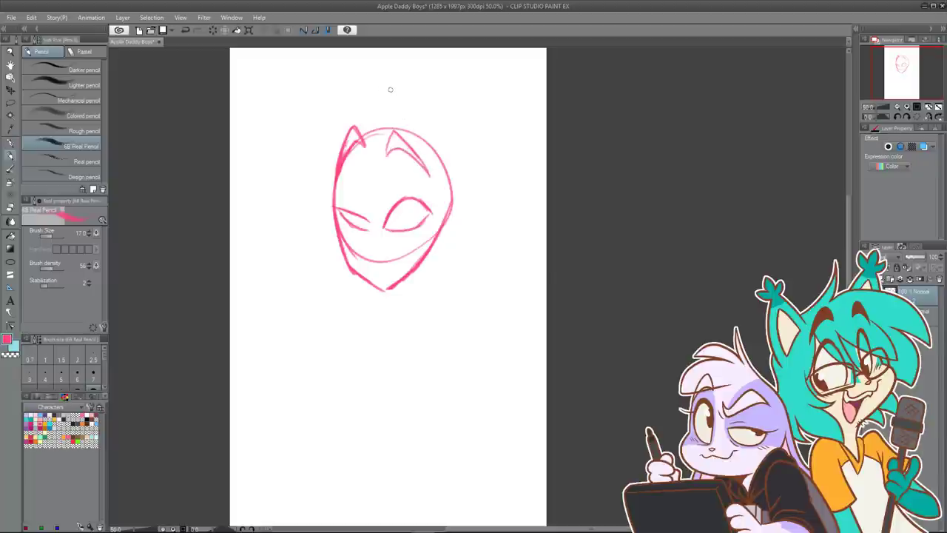
key(ctrl+z)
key(ctrl+z)
key(ctrl+z)
key(ctrl+z)
key(ctrl+z)
key(ctrl+z)
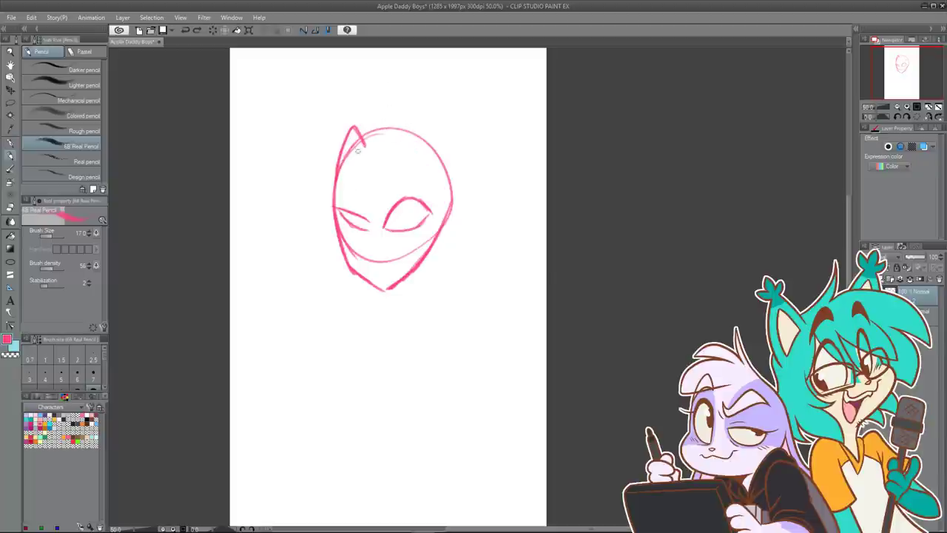
key(ctrl+z)
key(ctrl+z)
key(ctrl+z)
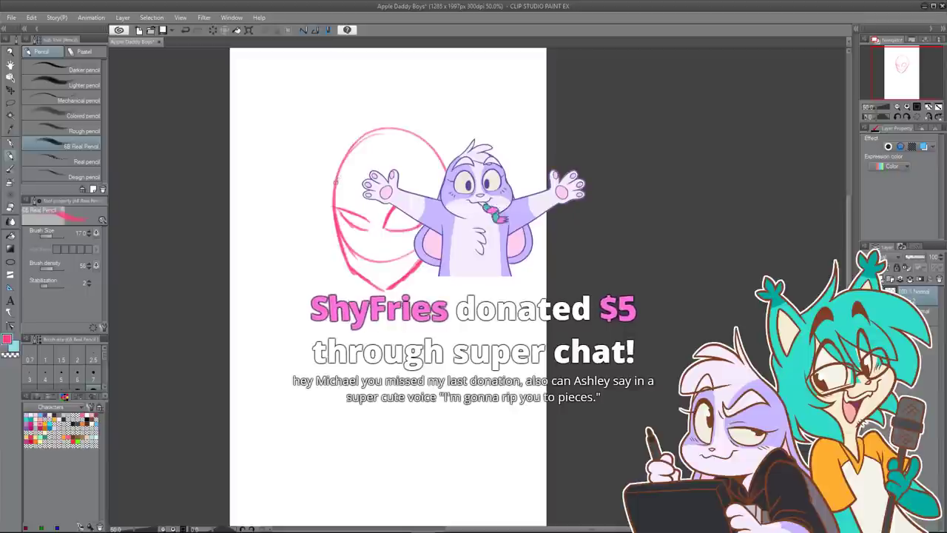
Step: Sketch two thick, pointed arched eyebrows high above the eyes and fill them in solid pink
mouse_move(336, 182)
mouse_down()
mouse_move(370, 176)
mouse_move(363, 168)
mouse_up()
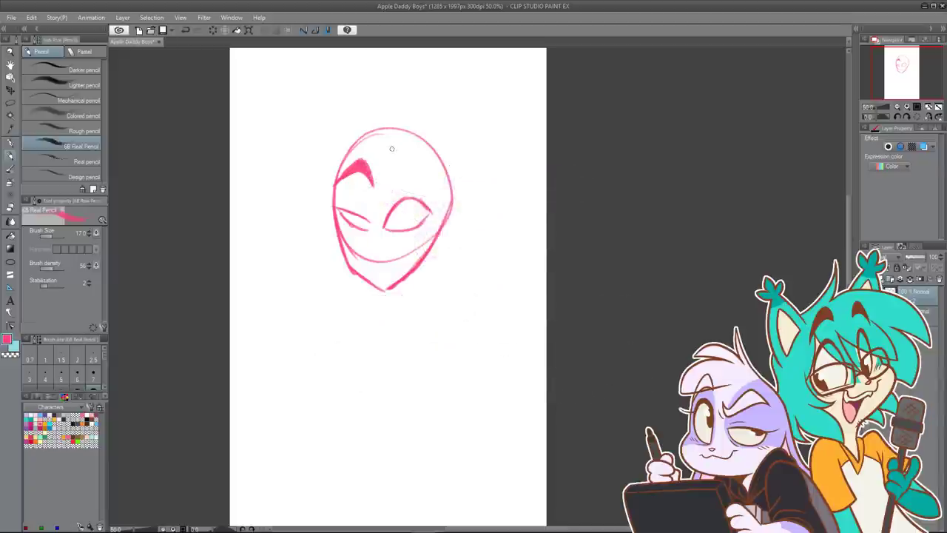
mouse_move(387, 158)
mouse_down()
mouse_move(395, 136)
mouse_move(432, 169)
mouse_move(385, 157)
mouse_move(405, 149)
mouse_move(435, 173)
mouse_move(409, 142)
mouse_move(423, 158)
mouse_up()
key(ctrl+z)
key(ctrl+z)
drag(423, 158, 397, 148)
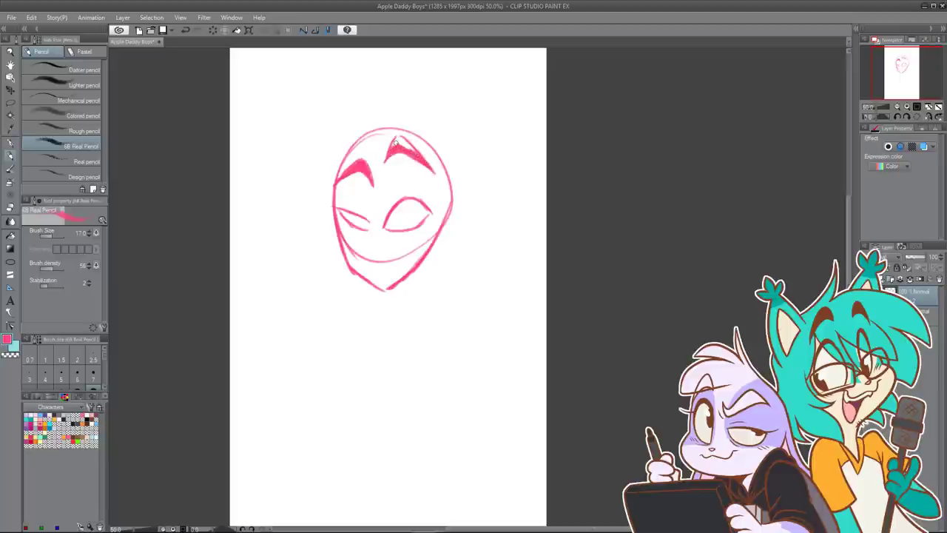
drag(397, 139, 416, 153)
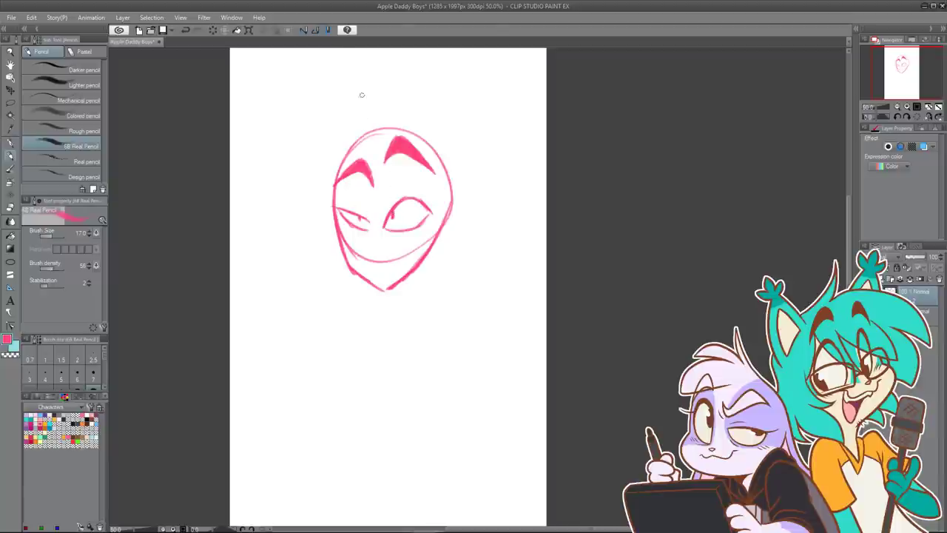
Step: Erase the rounded eye and redraw it half-lidded, close the other eye's inner corner, and add small pupil marks
key(ctrl+z)
key(e)
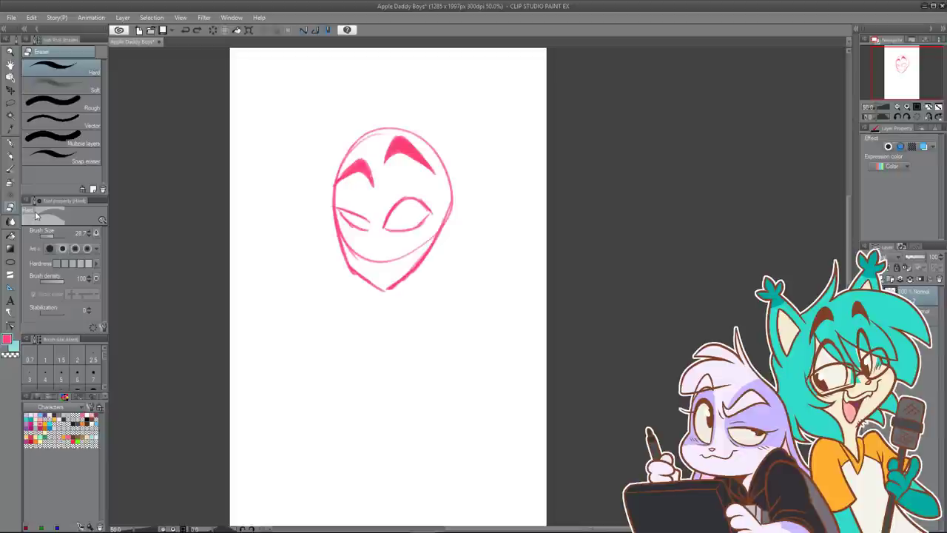
mouse_move(398, 231)
mouse_down()
mouse_move(392, 214)
mouse_move(416, 227)
mouse_move(407, 209)
mouse_move(418, 200)
mouse_up()
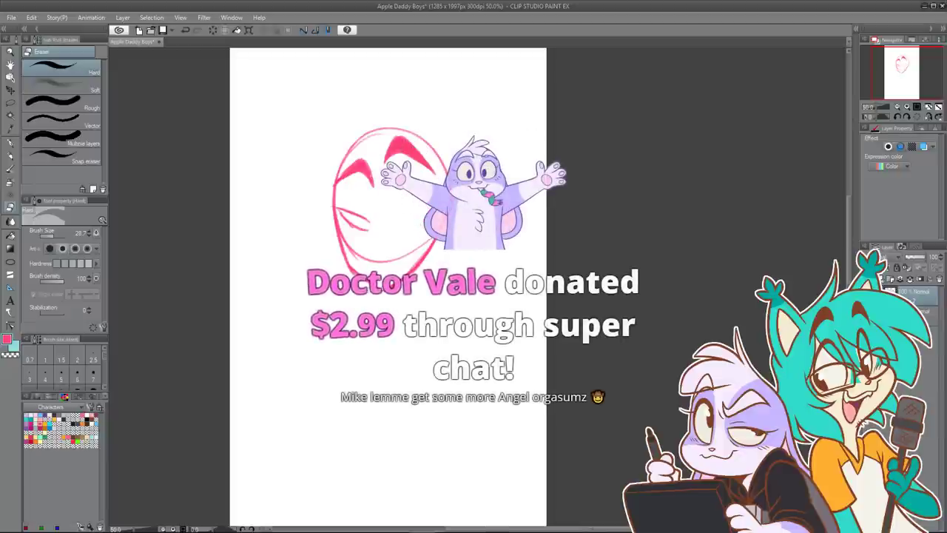
key(p)
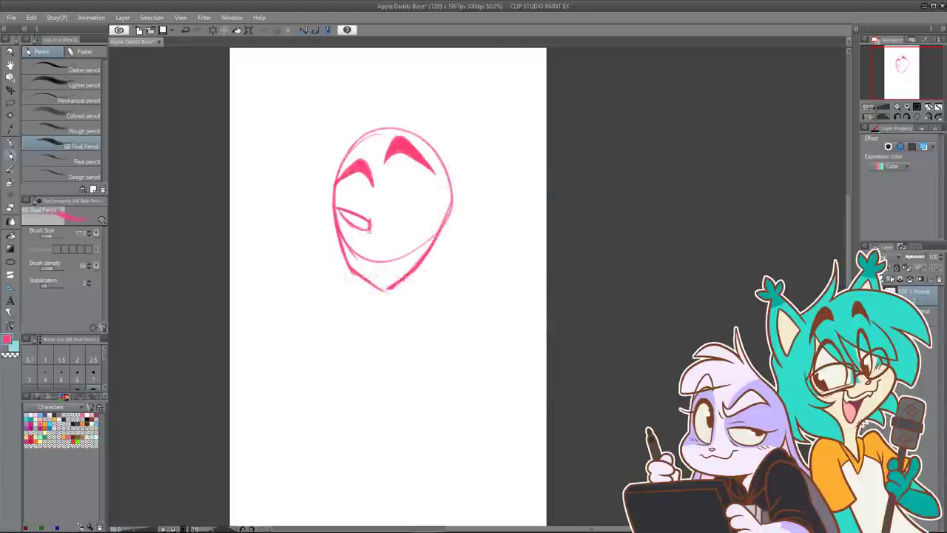
mouse_move(393, 224)
mouse_down()
mouse_move(408, 208)
mouse_move(436, 209)
mouse_move(413, 225)
mouse_move(387, 223)
mouse_move(433, 211)
mouse_move(395, 230)
mouse_move(434, 211)
mouse_up()
key(ctrl+z)
key(ctrl+z)
key(ctrl+z)
key(ctrl+z)
key(ctrl+z)
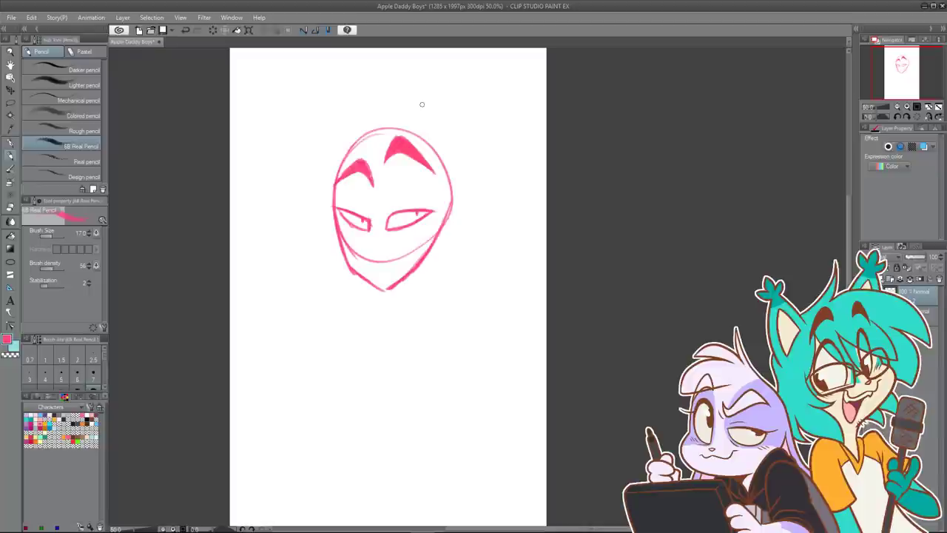
Step: Sketch a wide open grin beneath the eyes, with a curved upper lip and a deep pointed lower edge
drag(343, 228, 388, 240)
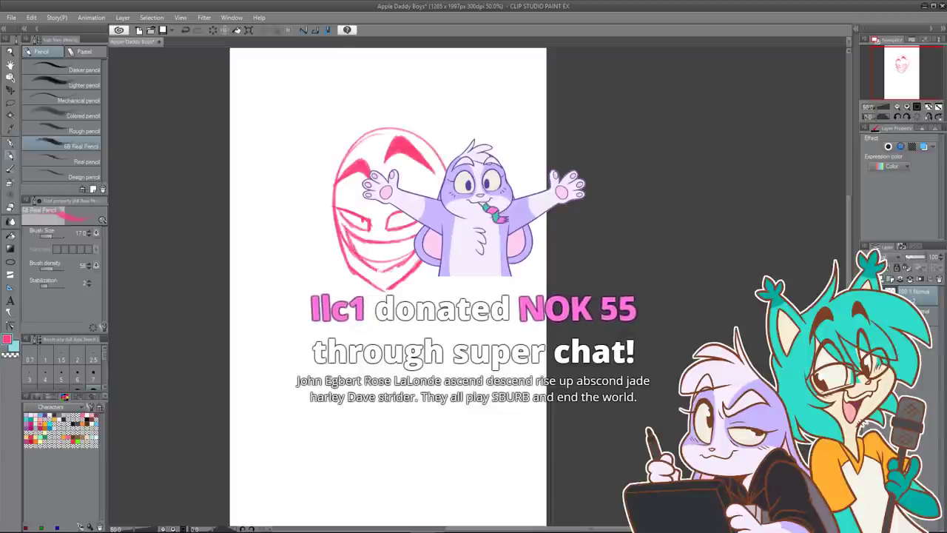
drag(344, 230, 393, 275)
drag(386, 275, 431, 241)
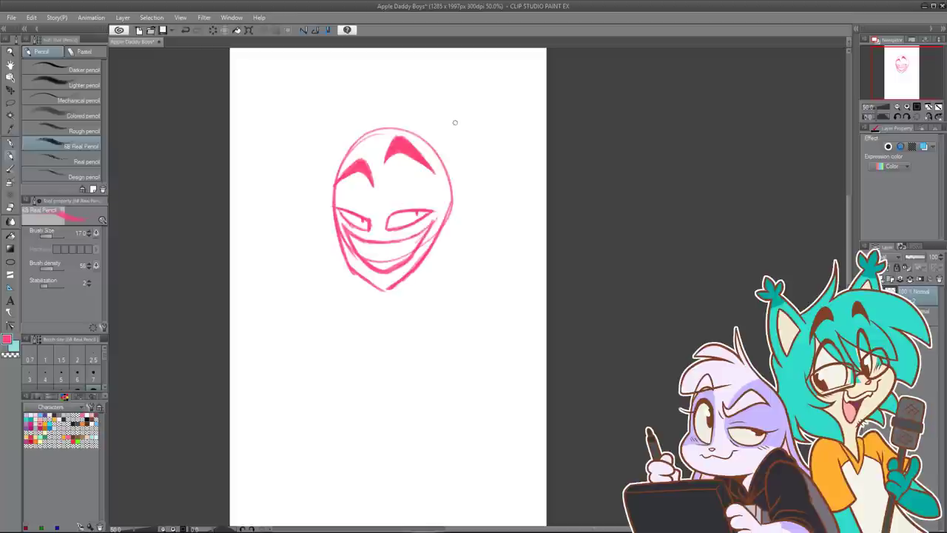
Step: Redraw the jawline slightly higher with a heavier line that follows the grin down to the chin
scroll(339, 219, up, 1)
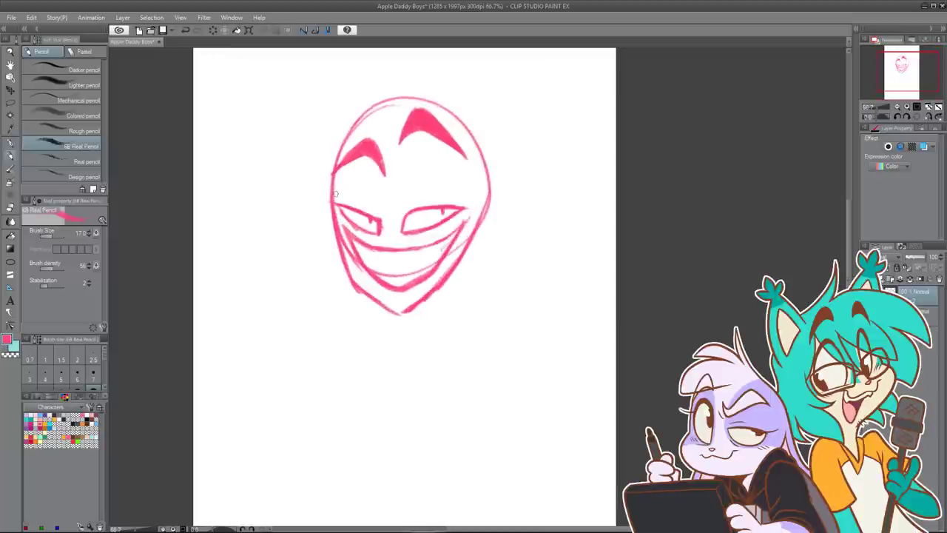
mouse_move(342, 250)
mouse_down()
mouse_move(385, 300)
mouse_move(373, 291)
mouse_move(404, 303)
mouse_move(478, 228)
mouse_up()
key(ctrl+z)
drag(420, 294, 458, 259)
Step: Erase the surplus lines outside the new chin and jaw and at the grin's corner with the Hard eraser
click(11, 207)
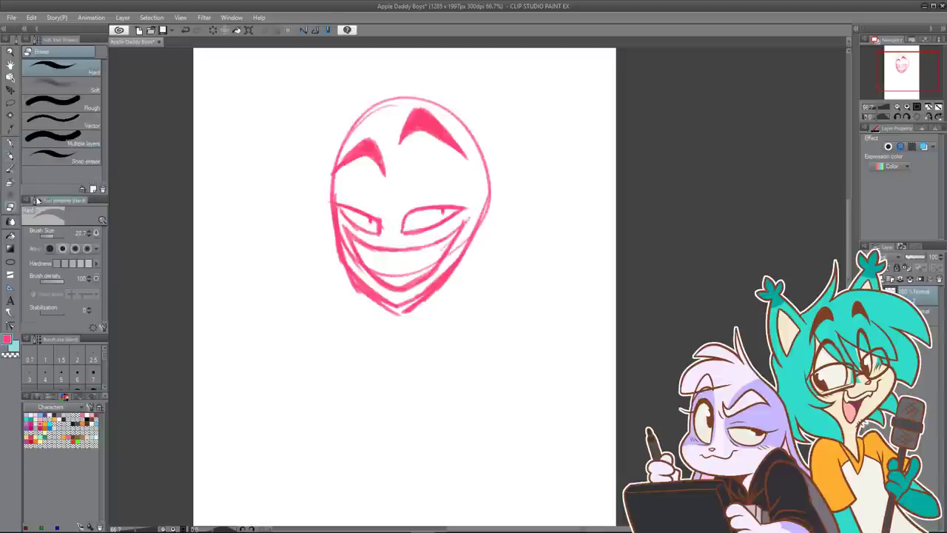
drag(378, 302, 395, 307)
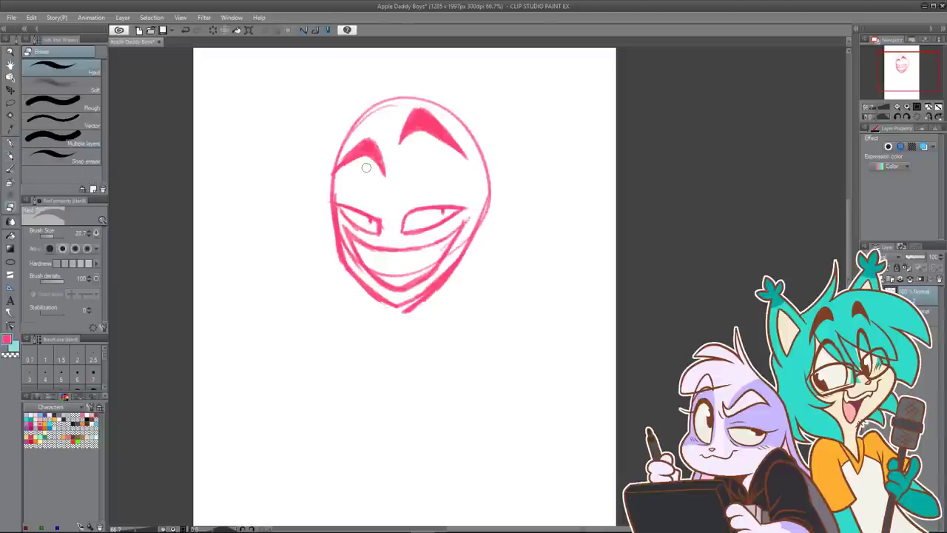
key(bracketright)
mouse_move(455, 287)
mouse_down()
mouse_move(393, 324)
mouse_move(475, 257)
mouse_move(436, 296)
mouse_move(468, 272)
mouse_move(401, 321)
mouse_move(440, 293)
mouse_move(419, 306)
mouse_move(475, 248)
mouse_up()
key(ctrl+z)
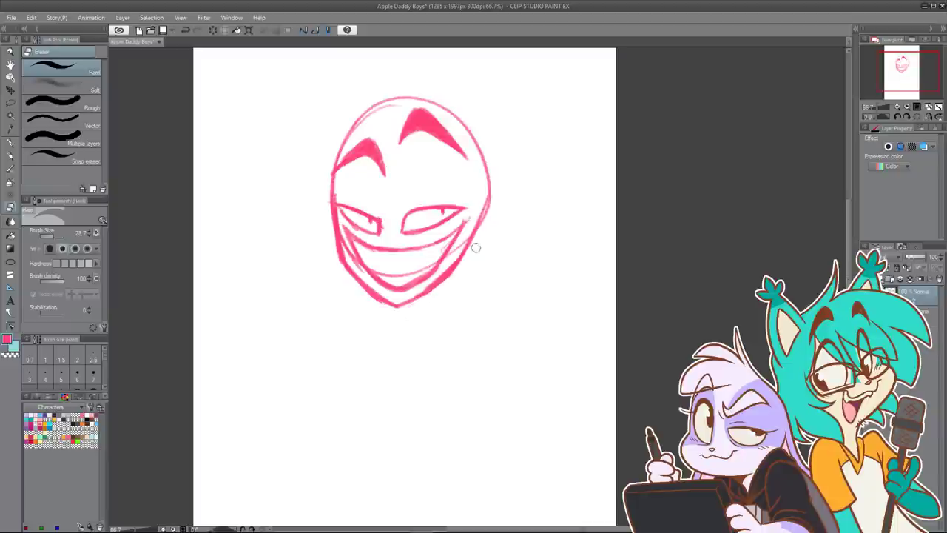
mouse_move(416, 294)
mouse_down()
mouse_move(469, 229)
mouse_move(455, 254)
mouse_move(468, 219)
mouse_up()
key(ctrl+z)
key(ctrl+z)
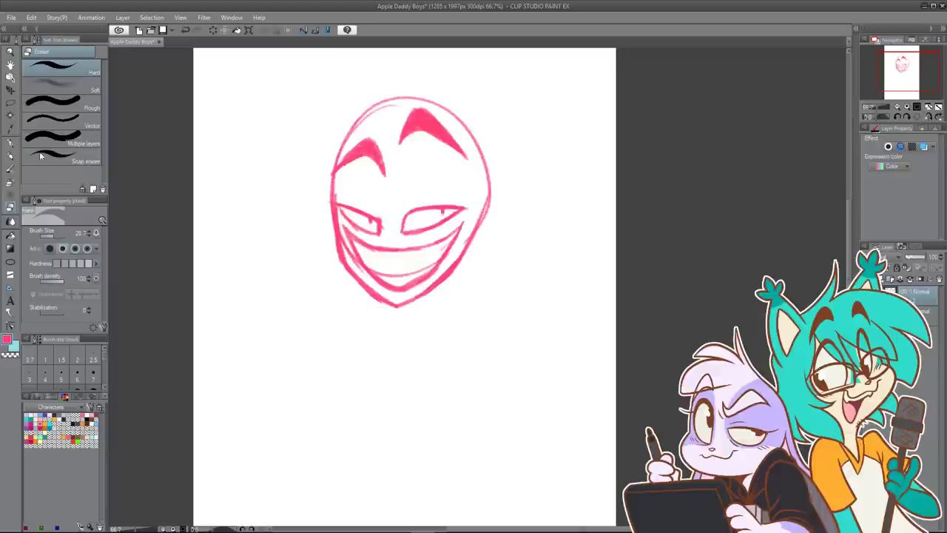
Step: Stretch the head sketch slightly taller and rotate it slightly clockwise with the transform
click(11, 156)
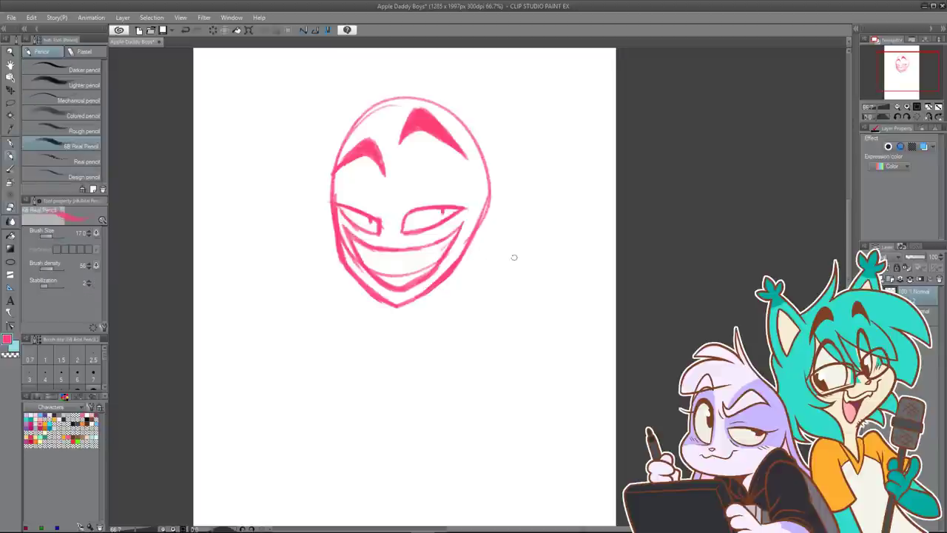
scroll(511, 281, down, 2)
drag(542, 270, 528, 296)
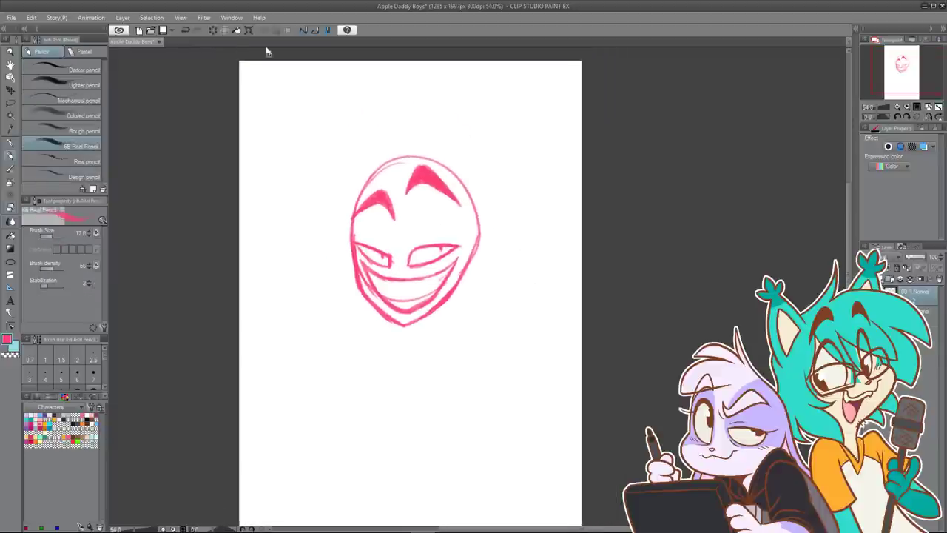
key(ctrl+t)
drag(413, 328, 413, 339)
click(413, 363)
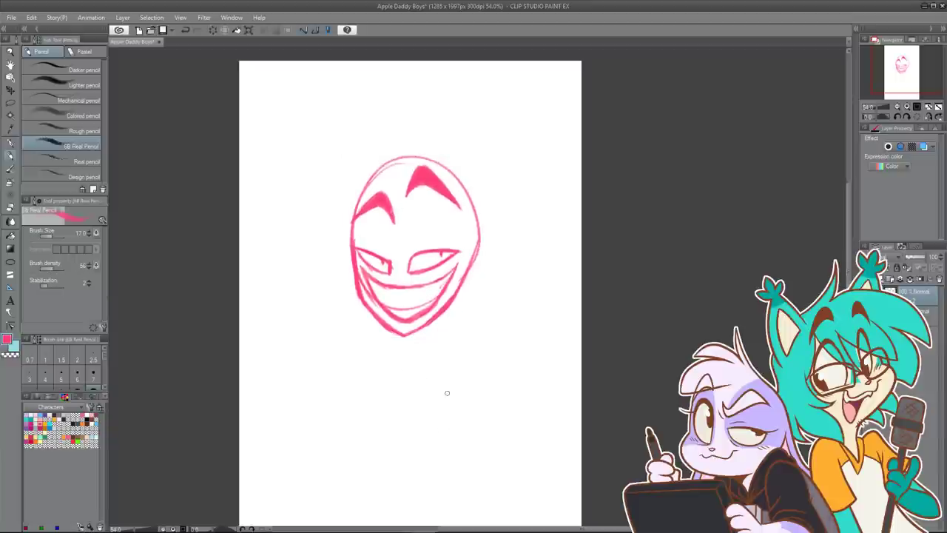
key(ctrl+t)
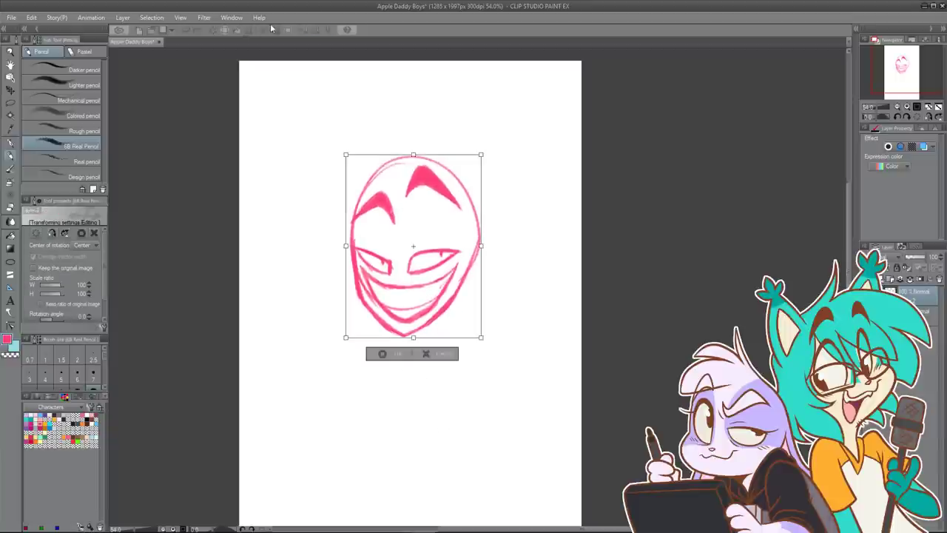
drag(489, 149, 498, 157)
click(392, 362)
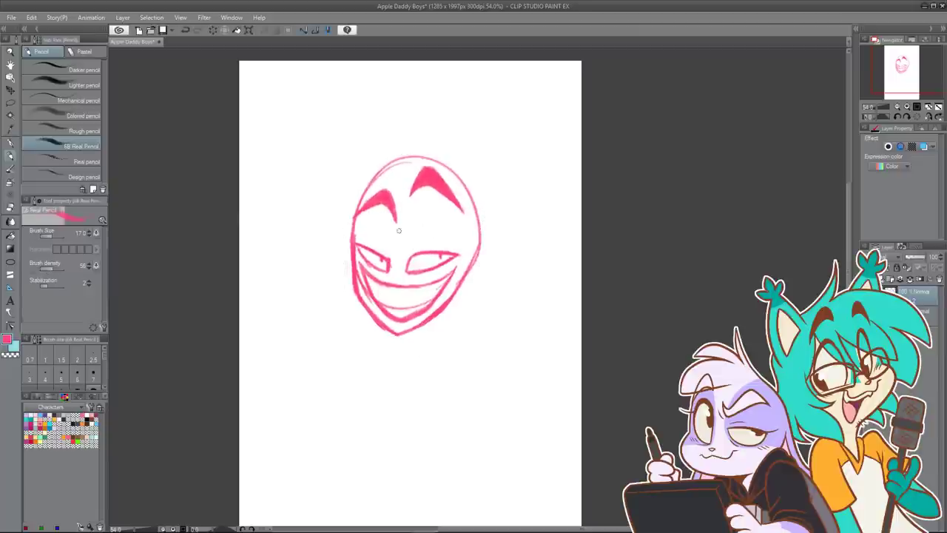
Step: Sketch a row of sharp, pointed teeth across the inside of the grin with the 6B Real Pencil
scroll(398, 231, up, 1)
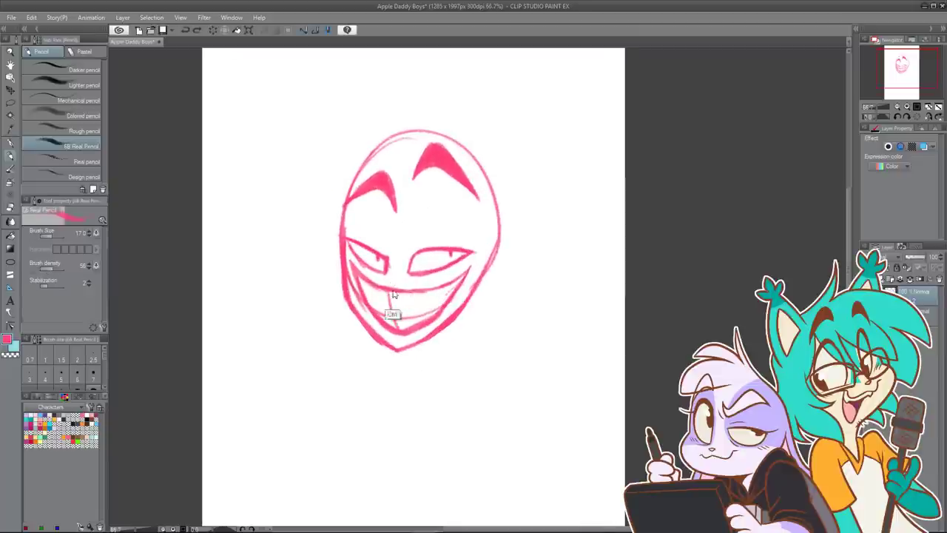
key(ctrl+z)
mouse_move(388, 292)
mouse_down()
mouse_move(395, 326)
mouse_move(409, 293)
mouse_up()
drag(410, 293, 421, 323)
drag(421, 322, 432, 290)
drag(433, 289, 442, 308)
mouse_move(441, 307)
mouse_down()
mouse_move(449, 288)
mouse_move(442, 310)
mouse_up()
key(ctrl+z)
key(ctrl+z)
drag(442, 309, 448, 298)
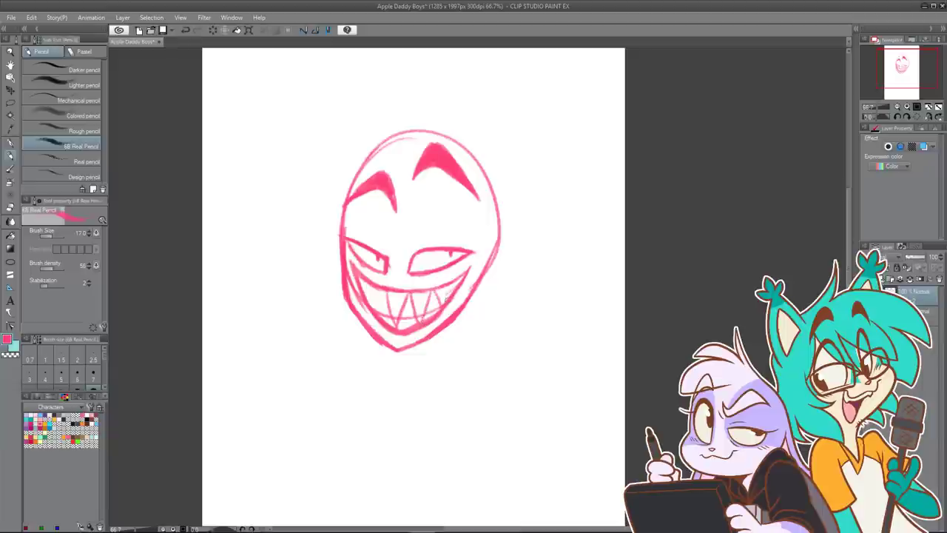
drag(380, 291, 373, 311)
Step: Sketch tall arched eyelid outlines above both half-lidded eyes, reaching up toward the eyebrows
mouse_move(361, 217)
mouse_down()
mouse_move(351, 245)
mouse_move(385, 253)
mouse_move(377, 215)
mouse_up()
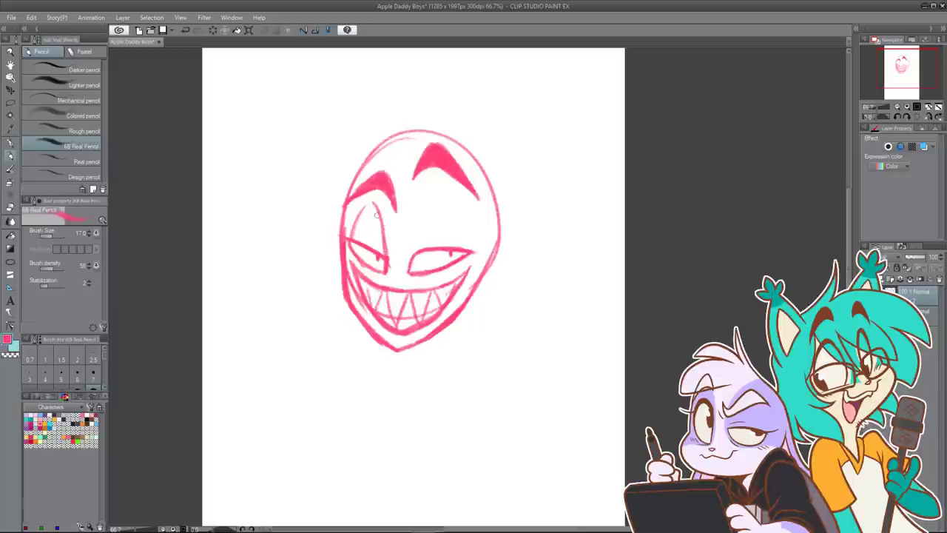
mouse_move(411, 263)
mouse_down()
mouse_move(435, 197)
mouse_move(418, 225)
mouse_move(435, 197)
mouse_up()
key(ctrl+z)
key(ctrl+z)
drag(409, 261, 432, 194)
drag(412, 236, 438, 192)
mouse_move(452, 200)
mouse_down()
mouse_move(472, 249)
mouse_move(435, 190)
mouse_move(405, 268)
mouse_up()
key(ctrl+z)
key(ctrl+z)
key(ctrl+z)
key(ctrl+z)
key(ctrl+z)
key(ctrl+z)
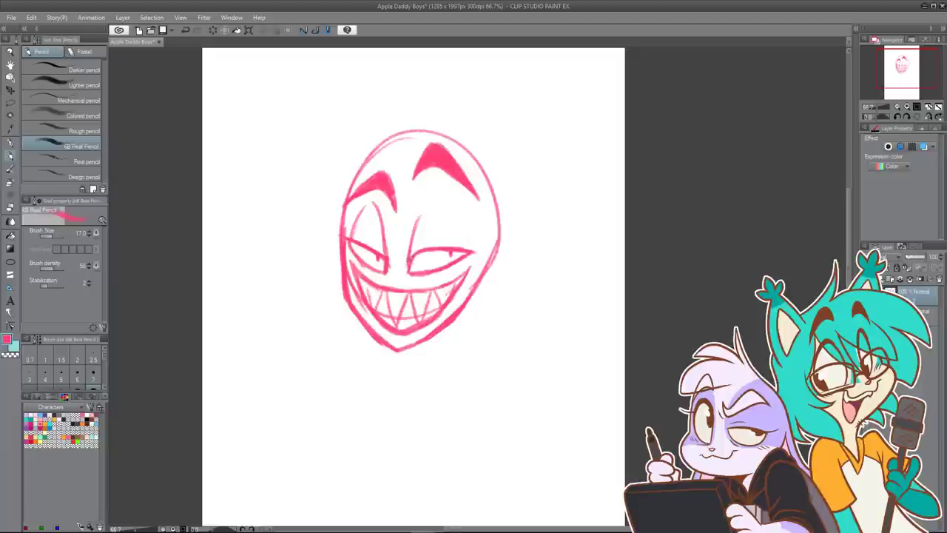
mouse_move(422, 213)
mouse_down()
mouse_move(442, 194)
mouse_move(472, 244)
mouse_up()
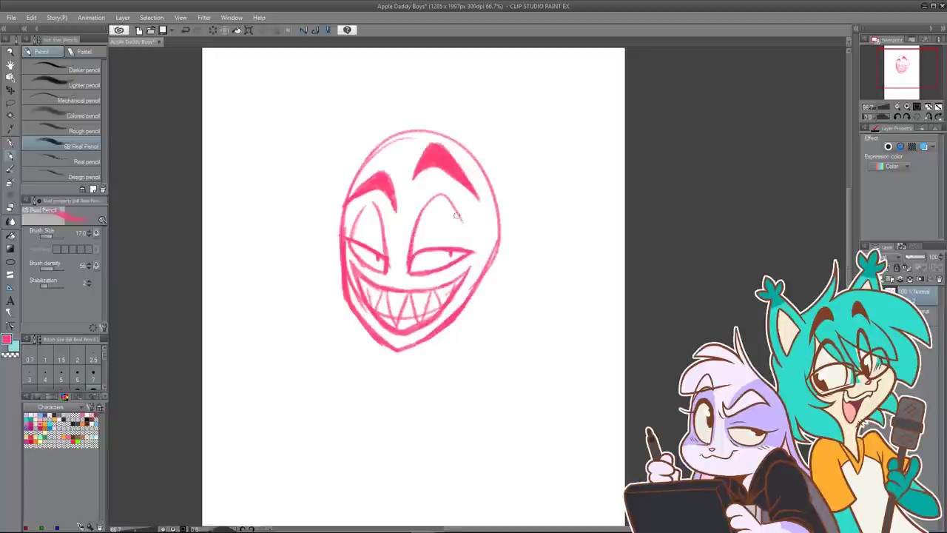
key(ctrl+z)
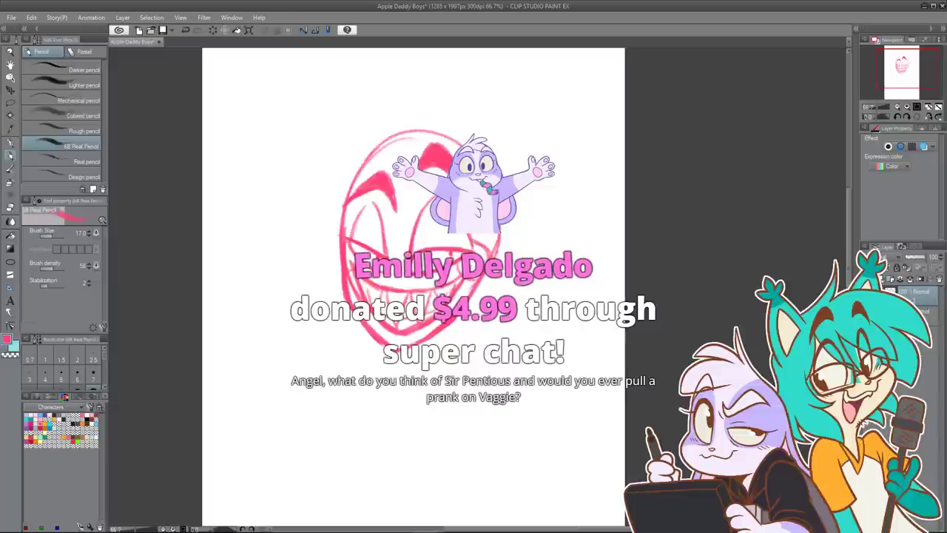
Step: Sketch a sloping shoulder line below the chin and start the chest edge at its higher end
scroll(478, 309, down, 1)
drag(478, 309, 468, 235)
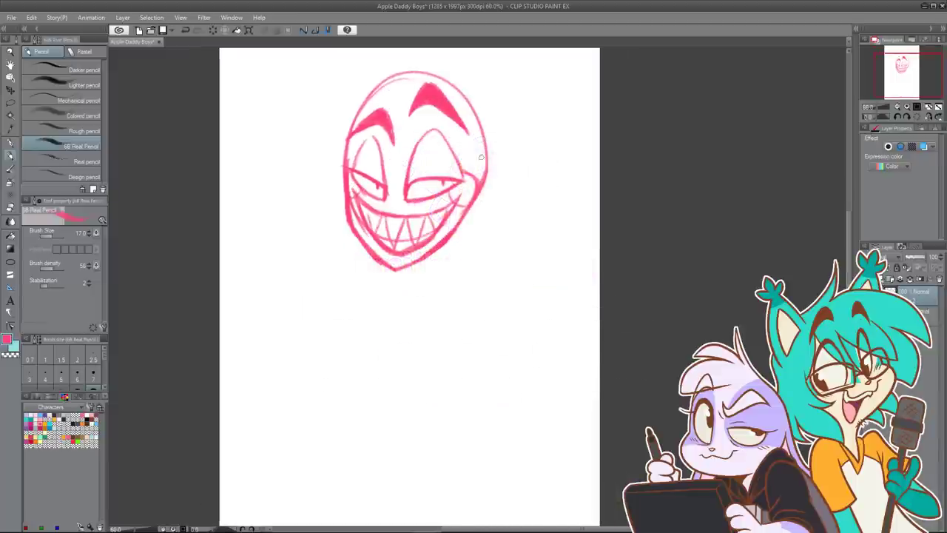
drag(355, 314, 479, 271)
key(ctrl+z)
key(ctrl+z)
drag(347, 324, 488, 271)
key(ctrl+z)
mouse_move(349, 327)
mouse_down()
mouse_move(382, 304)
mouse_move(481, 285)
mouse_up()
mouse_move(367, 320)
mouse_down()
mouse_move(445, 294)
mouse_move(478, 334)
mouse_up()
drag(486, 296, 475, 342)
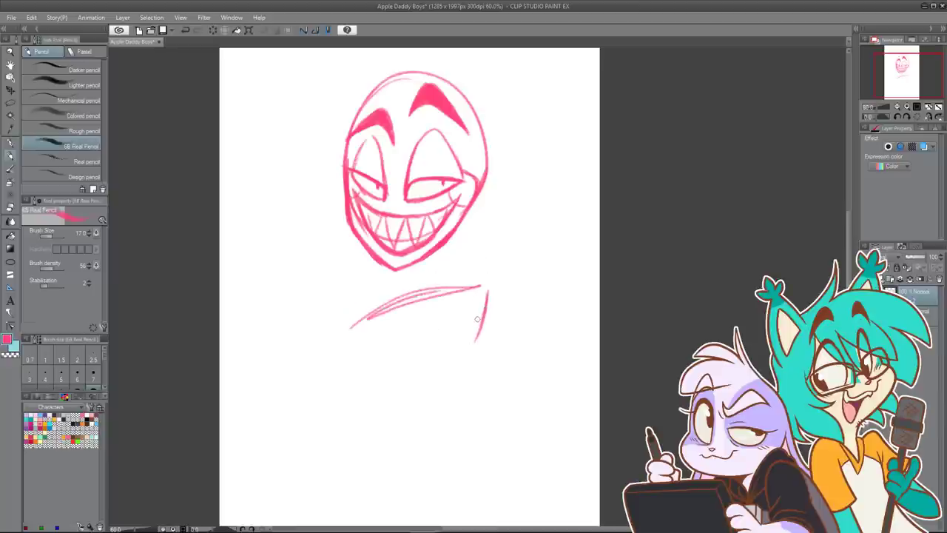
Step: Sketch both sides of the torso tapering from the shoulders down toward a narrow waist
drag(494, 294, 444, 422)
mouse_move(476, 362)
mouse_down()
mouse_move(417, 433)
mouse_move(457, 313)
mouse_up()
drag(340, 255, 362, 372)
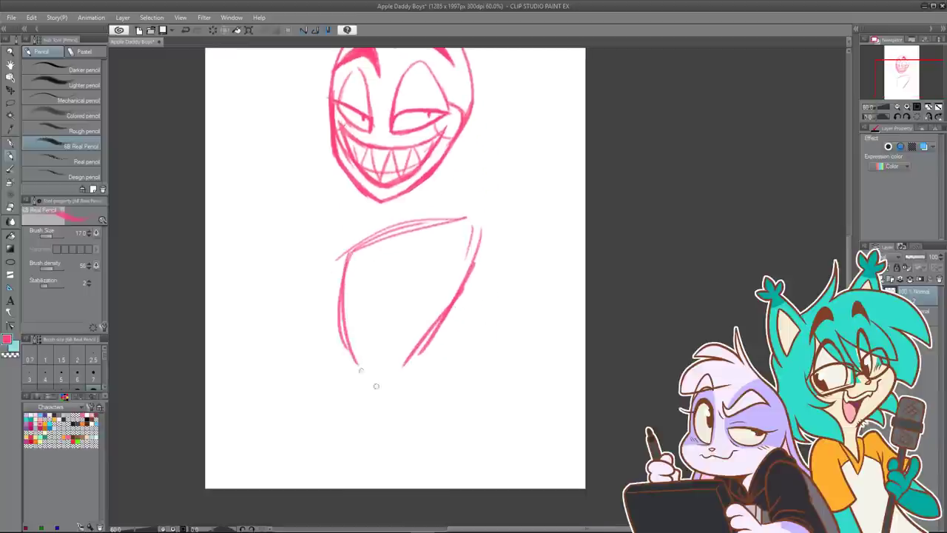
key(ctrl+z)
mouse_move(343, 263)
mouse_down()
mouse_move(352, 329)
mouse_move(373, 370)
mouse_up()
Step: Thicken the tapered chest side and extend both body sides down past the waist toward the canvas's lower edge
drag(478, 250, 416, 344)
mouse_move(459, 281)
mouse_down()
mouse_move(408, 366)
mouse_move(412, 351)
mouse_move(429, 458)
mouse_up()
drag(355, 323, 370, 422)
drag(363, 347, 369, 445)
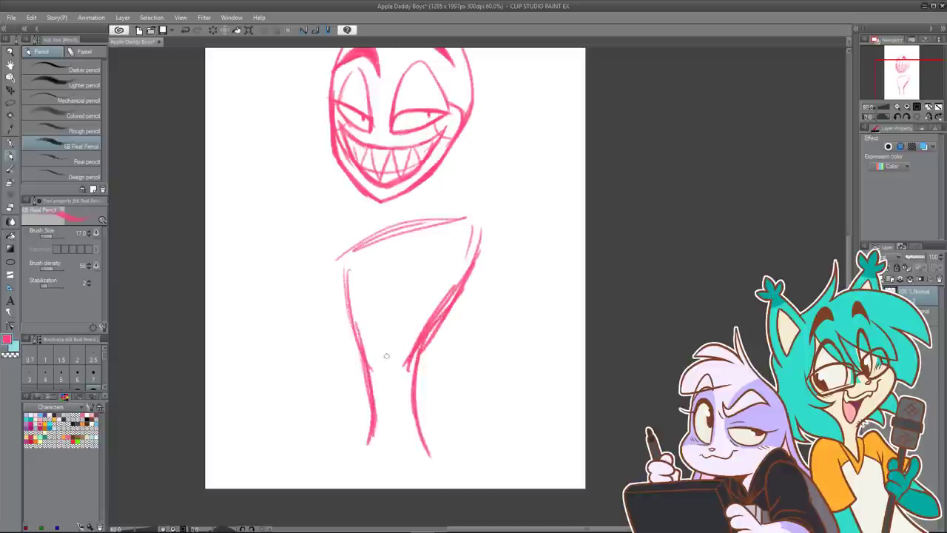
Step: Try to close the lower end of the body with a pointed V shape
key(ctrl+z)
mouse_move(365, 356)
mouse_down()
mouse_move(378, 460)
mouse_move(398, 475)
mouse_move(419, 446)
mouse_up()
scroll(490, 281, down, 4)
drag(488, 279, 480, 271)
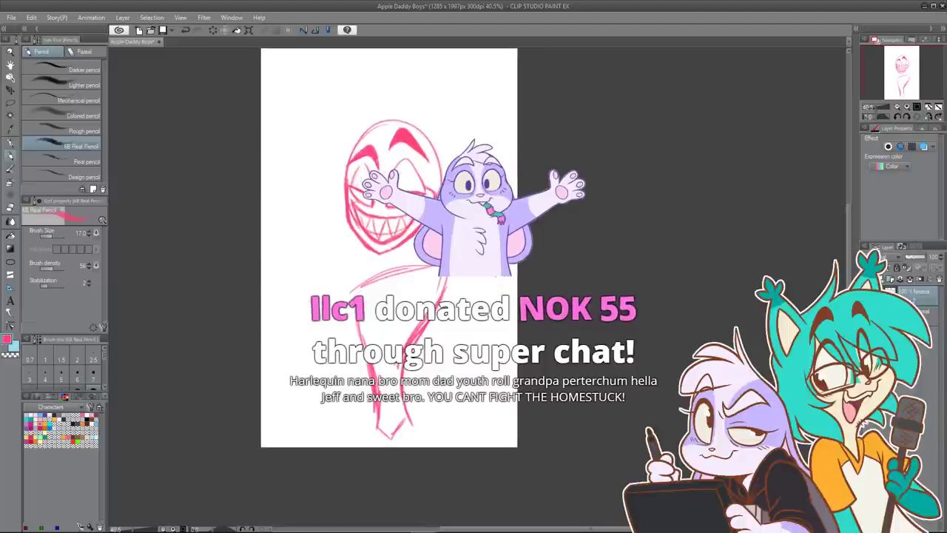
key(ctrl+z)
key(ctrl+z)
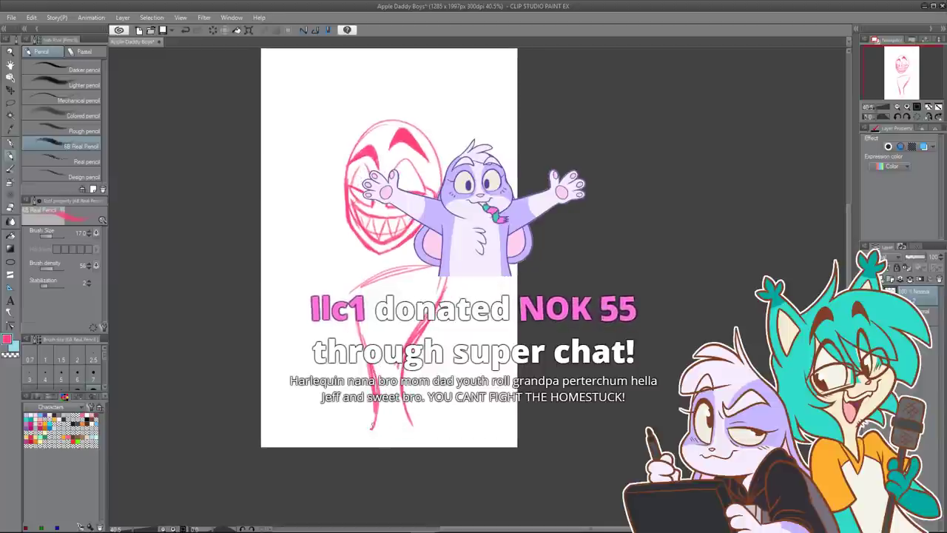
drag(476, 250, 480, 327)
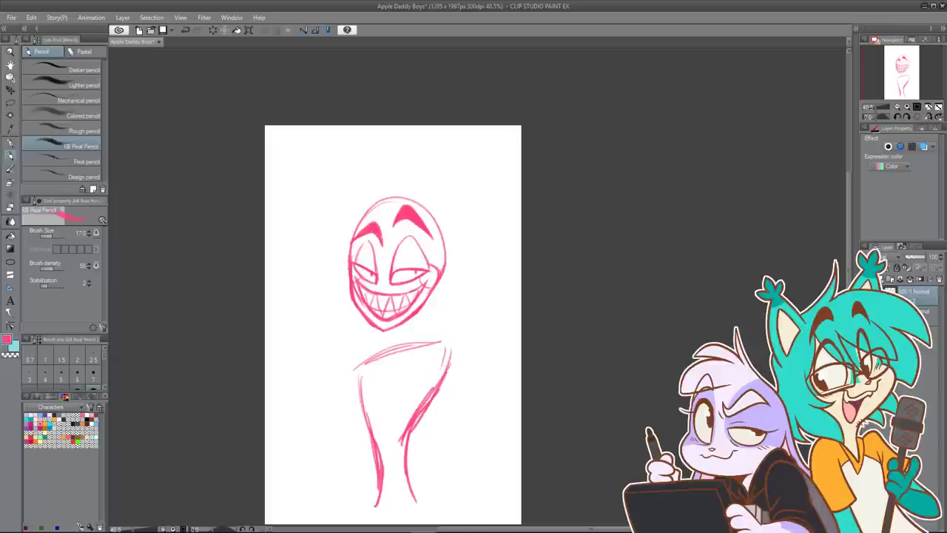
Step: Sketch a tall pointed collar wing flaring out beside the left of the jaw and angling down to the neck
drag(349, 267, 318, 298)
key(ctrl+z)
mouse_move(348, 268)
mouse_down()
mouse_move(323, 307)
mouse_move(370, 343)
mouse_up()
Step: Sketch the right collar wing from below the jaw out to a sharp tip and back to the shoulder, thickening its outer edge
mouse_move(434, 305)
mouse_down()
mouse_move(405, 303)
mouse_move(412, 342)
mouse_up()
key(ctrl+z)
drag(406, 305, 404, 356)
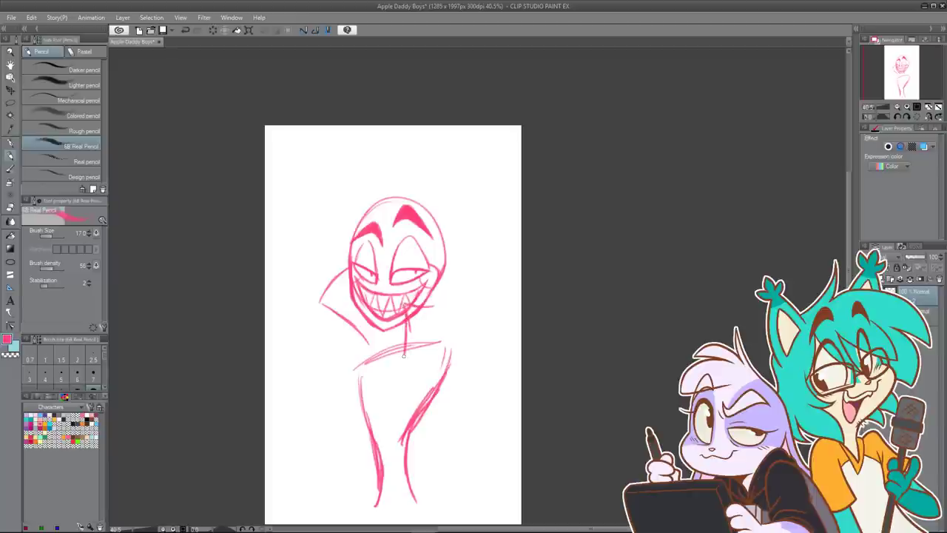
key(ctrl+z)
key(ctrl+z)
mouse_move(447, 285)
mouse_down()
mouse_move(405, 309)
mouse_move(411, 348)
mouse_move(417, 340)
mouse_up()
drag(445, 294, 420, 348)
key(ctrl+z)
key(ctrl+z)
key(ctrl+z)
drag(446, 293, 419, 349)
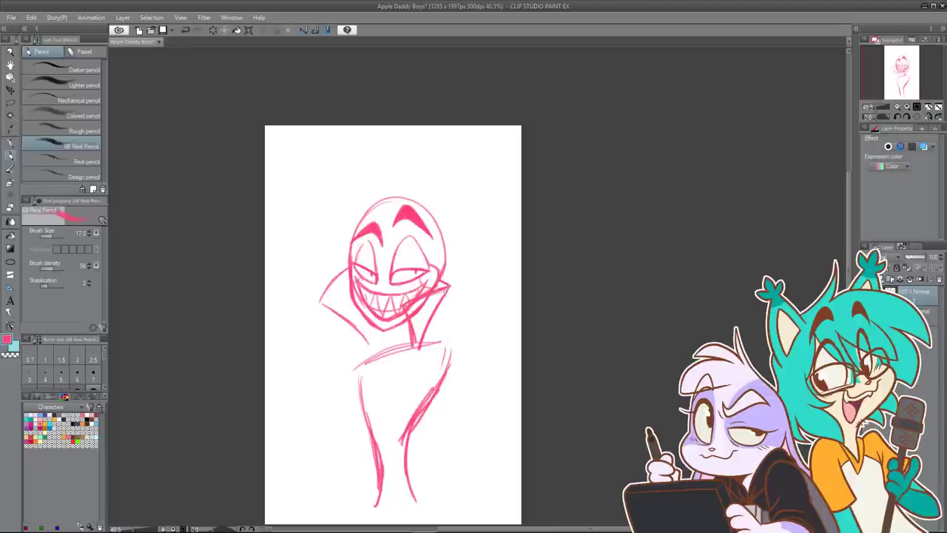
drag(450, 283, 424, 342)
drag(442, 302, 421, 349)
Step: Thicken the left collar wing's outline and sketch a small bow tie where the collar meets below the chin
drag(349, 269, 318, 304)
drag(347, 270, 318, 304)
drag(318, 304, 370, 335)
mouse_move(357, 327)
mouse_down()
mouse_move(378, 354)
mouse_move(358, 350)
mouse_move(412, 361)
mouse_move(366, 342)
mouse_move(385, 360)
mouse_up()
key(ctrl+z)
key(ctrl+z)
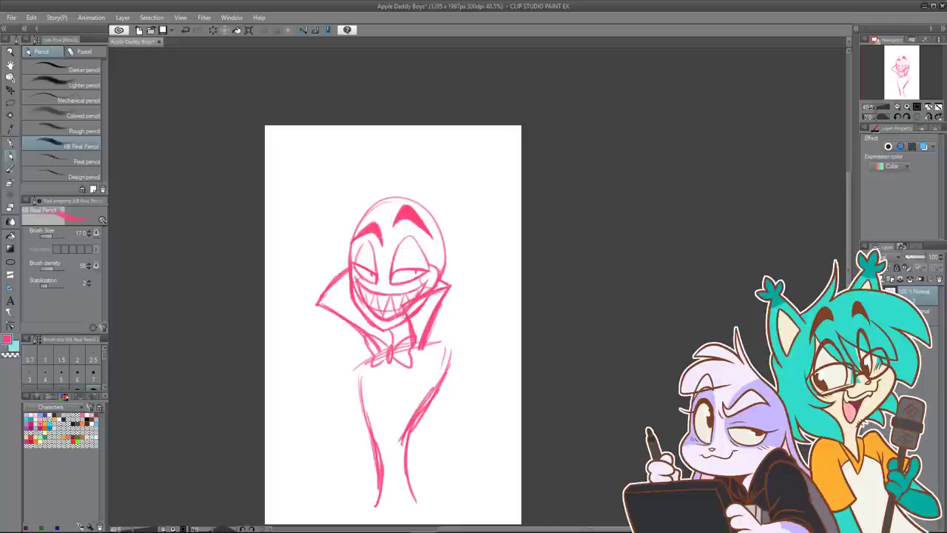
key(ctrl+z)
Step: Sketch pointed shoulders jutting out from both sides of the upper torso
drag(467, 307, 469, 235)
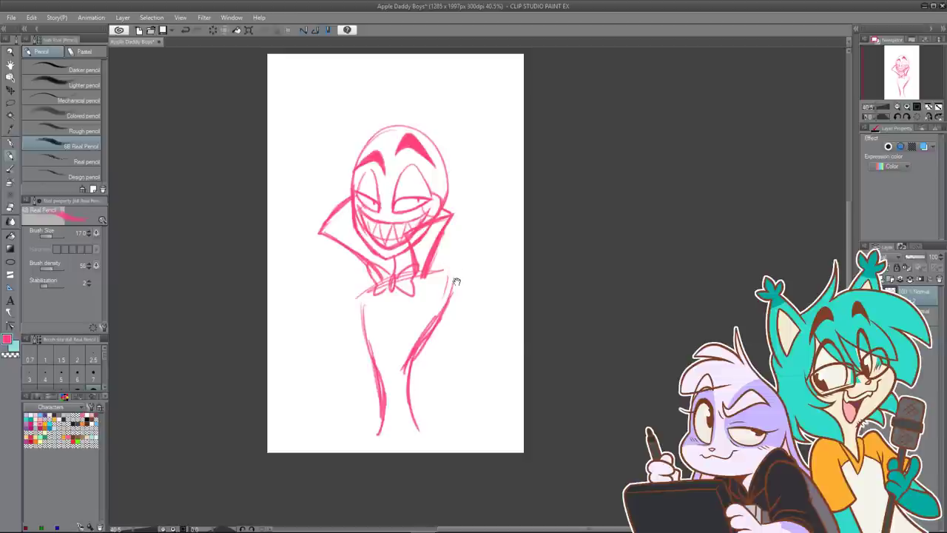
mouse_move(459, 283)
mouse_down()
mouse_move(496, 297)
mouse_move(451, 301)
mouse_up()
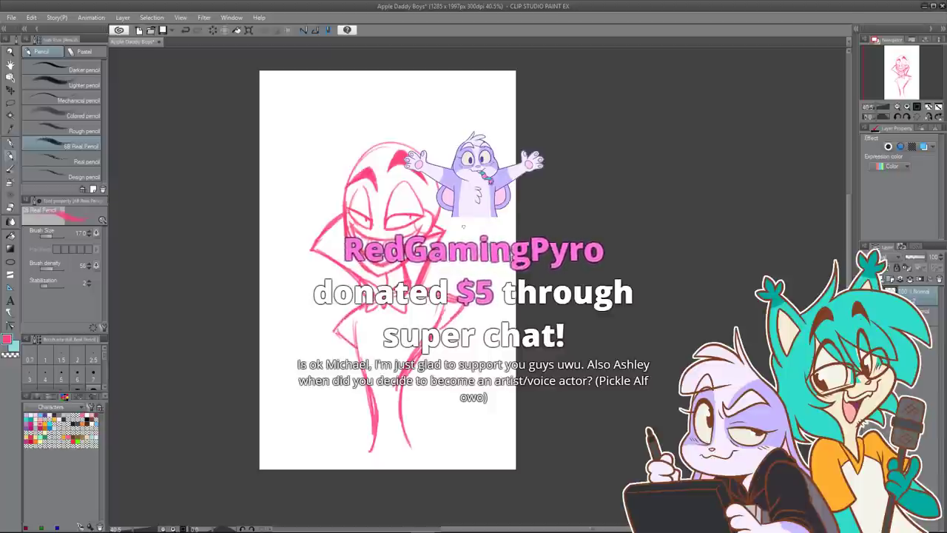
drag(400, 252, 402, 292)
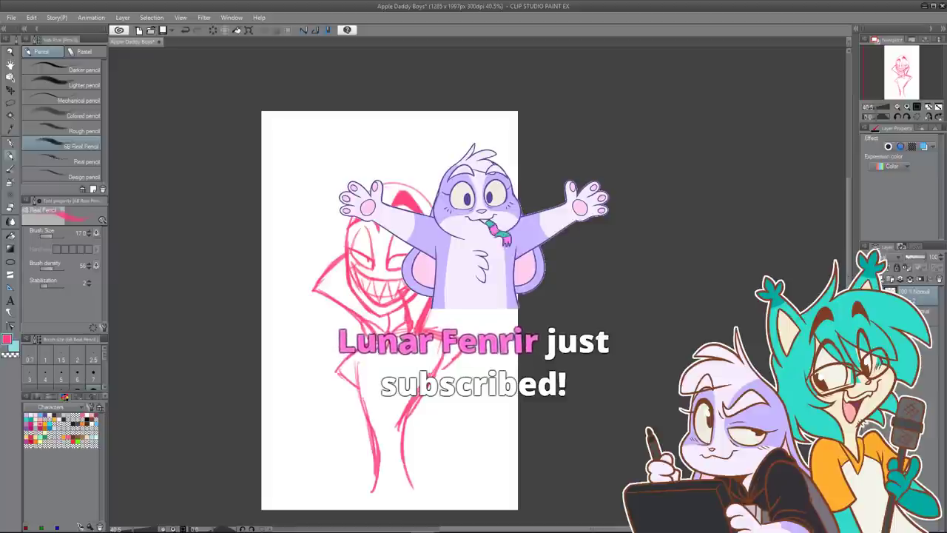
Step: Erase the jaw lines overlapping the right collar wing and the old torso lines inside the pointed shoulders
click(11, 210)
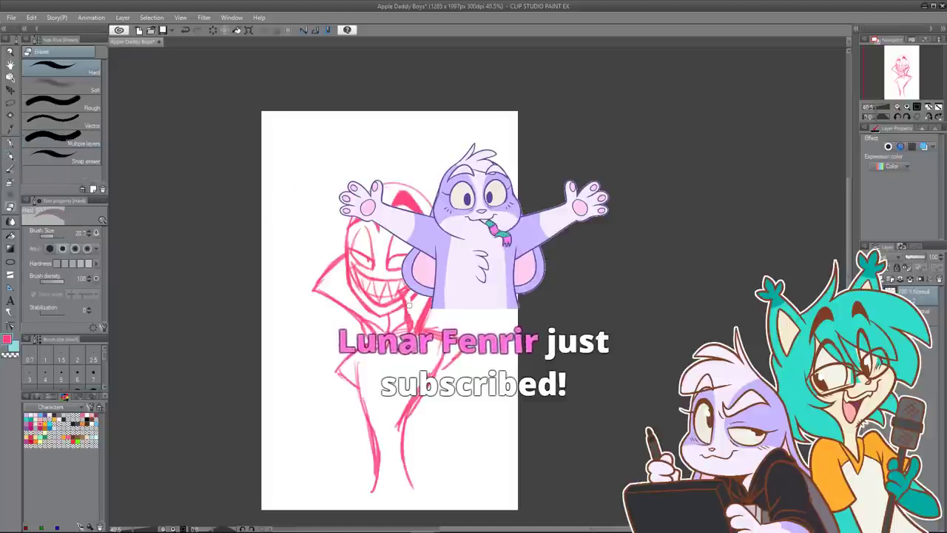
mouse_move(406, 291)
mouse_down()
mouse_move(428, 281)
mouse_move(435, 304)
mouse_up()
mouse_move(434, 341)
mouse_down()
mouse_move(454, 347)
mouse_move(434, 367)
mouse_up()
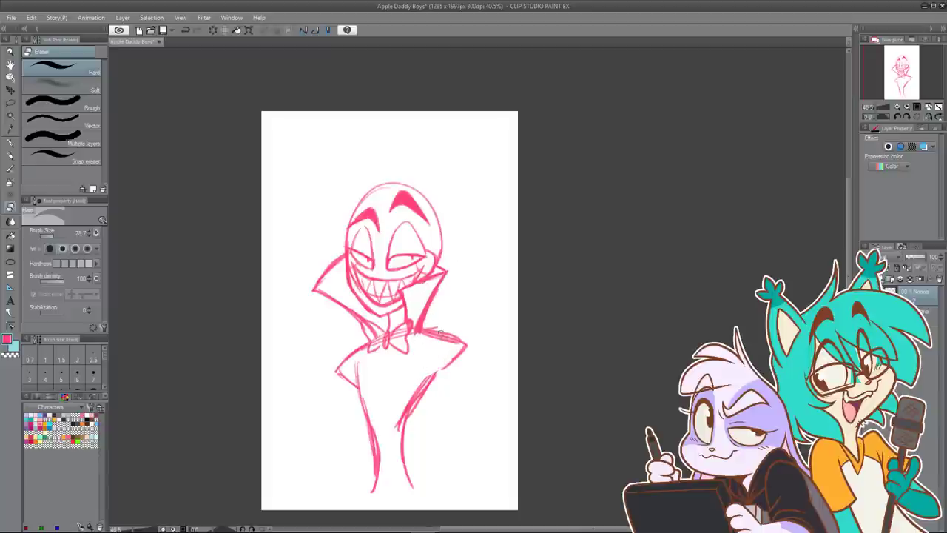
drag(355, 362, 372, 395)
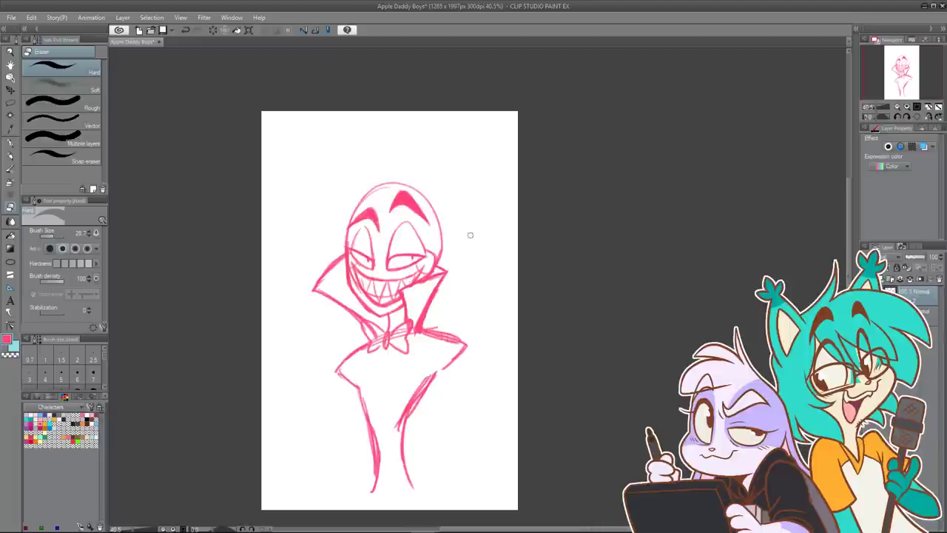
drag(445, 295, 438, 321)
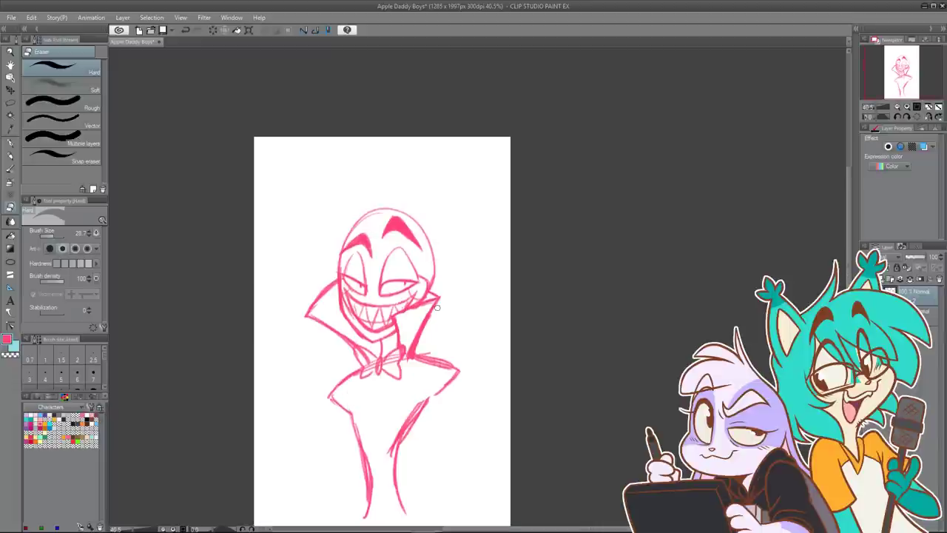
Step: Sketch a tall swept-up hair outline rising from the forehead and curving over the head down to the collar
click(10, 156)
drag(344, 178, 331, 199)
mouse_move(333, 247)
mouse_down()
mouse_move(328, 224)
mouse_move(330, 248)
mouse_up()
key(ctrl+z)
mouse_move(319, 206)
mouse_down()
mouse_move(325, 235)
mouse_move(321, 206)
mouse_move(385, 213)
mouse_up()
key(ctrl+z)
mouse_move(322, 216)
mouse_down()
mouse_move(327, 195)
mouse_move(393, 213)
mouse_move(436, 246)
mouse_move(432, 285)
mouse_move(411, 323)
mouse_up()
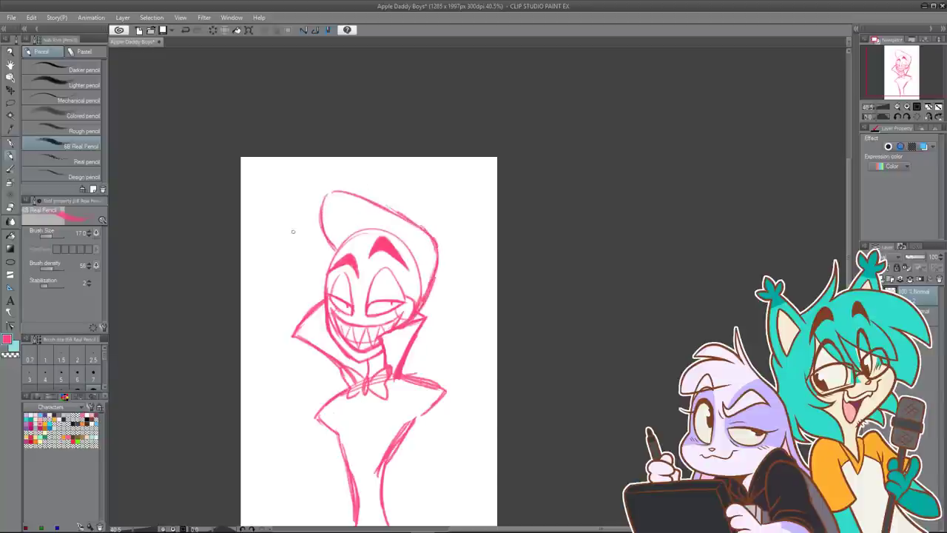
Step: Sketch a spiky tuft of hair flicking out from the left hairline and a hair edge down the temple
mouse_move(335, 249)
mouse_down()
mouse_move(299, 214)
mouse_move(332, 250)
mouse_move(303, 200)
mouse_move(304, 237)
mouse_move(311, 239)
mouse_move(298, 202)
mouse_move(336, 250)
mouse_up()
key(ctrl+z)
key(ctrl+z)
key(ctrl+z)
key(ctrl+z)
key(ctrl+z)
mouse_move(296, 206)
mouse_down()
mouse_move(337, 250)
mouse_move(282, 245)
mouse_move(321, 250)
mouse_move(285, 244)
mouse_move(298, 258)
mouse_move(328, 252)
mouse_move(309, 272)
mouse_move(319, 296)
mouse_up()
key(ctrl+z)
key(ctrl+z)
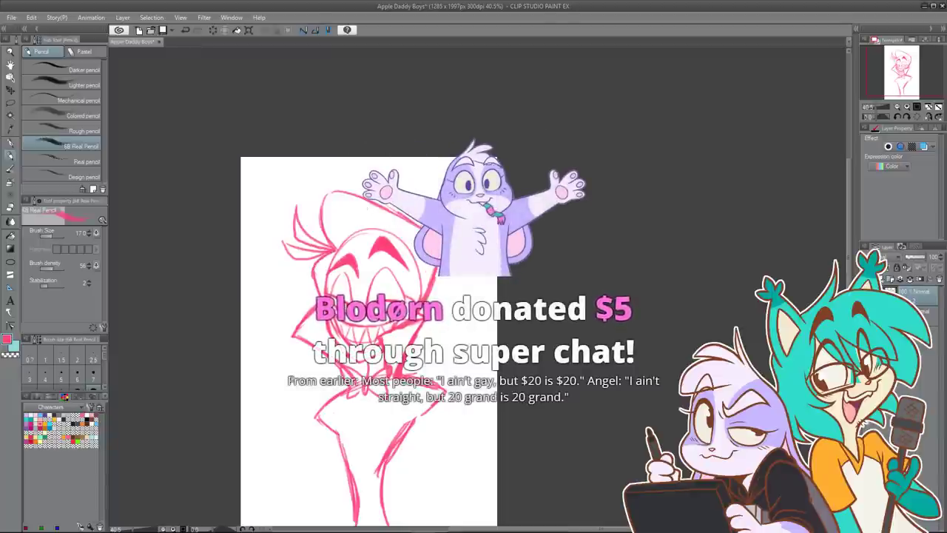
Step: Sketch the inner hairline arching across the forehead from the spiky tuft toward the right eyebrow
mouse_move(344, 246)
mouse_down()
mouse_move(328, 281)
mouse_move(358, 241)
mouse_move(372, 239)
mouse_up()
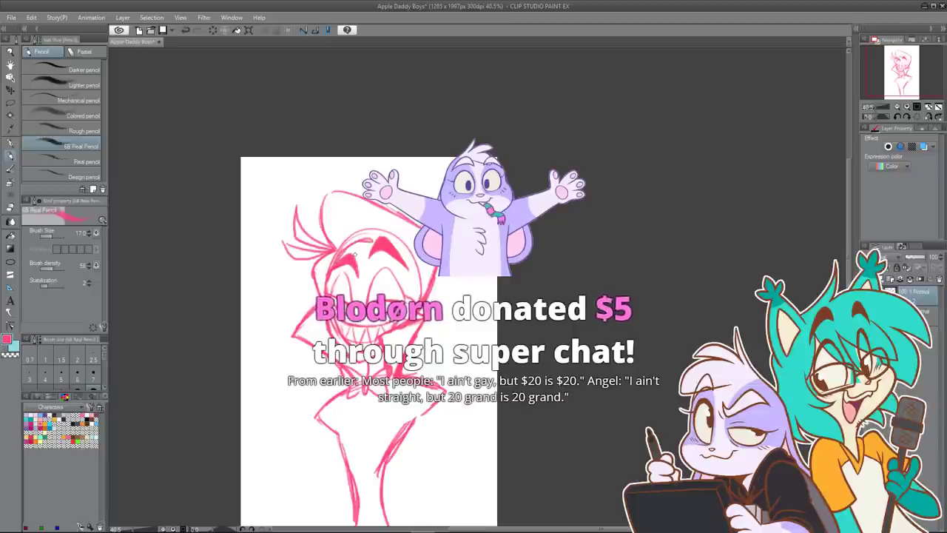
key(ctrl+z)
key(ctrl+z)
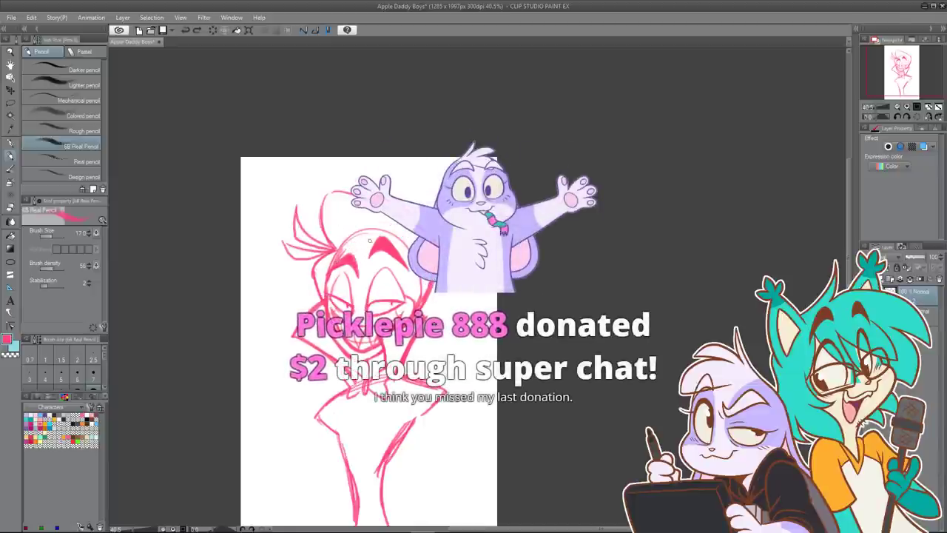
drag(369, 240, 340, 258)
key(ctrl+z)
drag(376, 241, 352, 248)
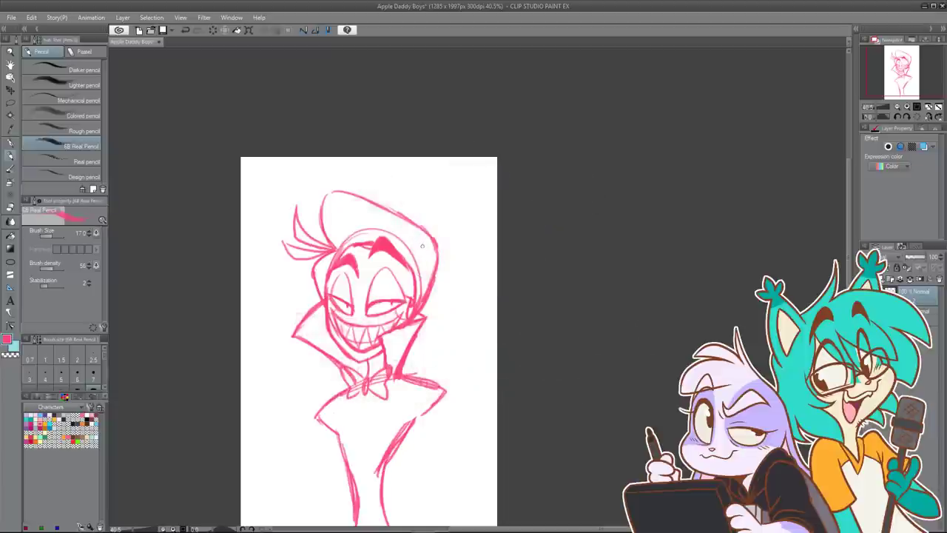
Step: Transform the whole sketch, moving it higher on the canvas and scaling it down slightly
drag(494, 295, 487, 229)
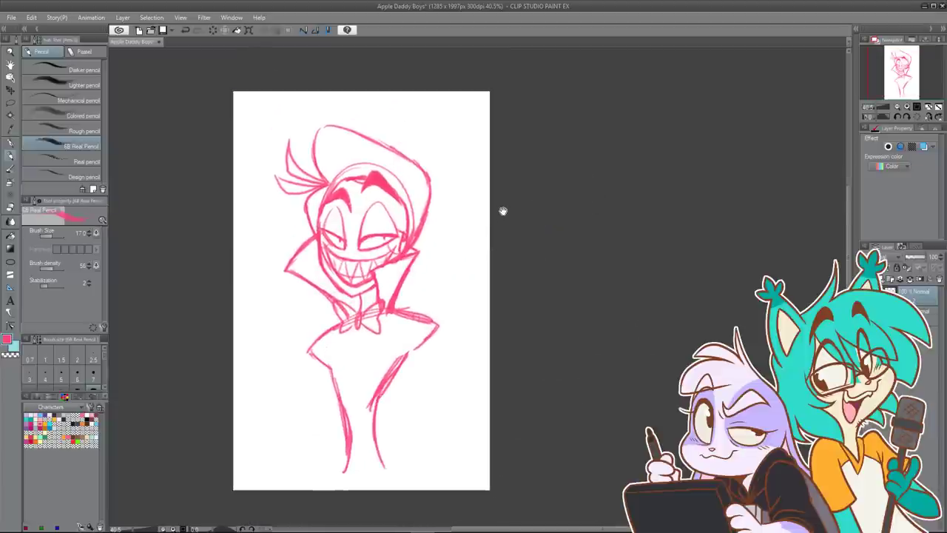
key(ctrl+t)
drag(400, 247, 409, 215)
drag(438, 107, 431, 120)
drag(405, 196, 410, 181)
key(Return)
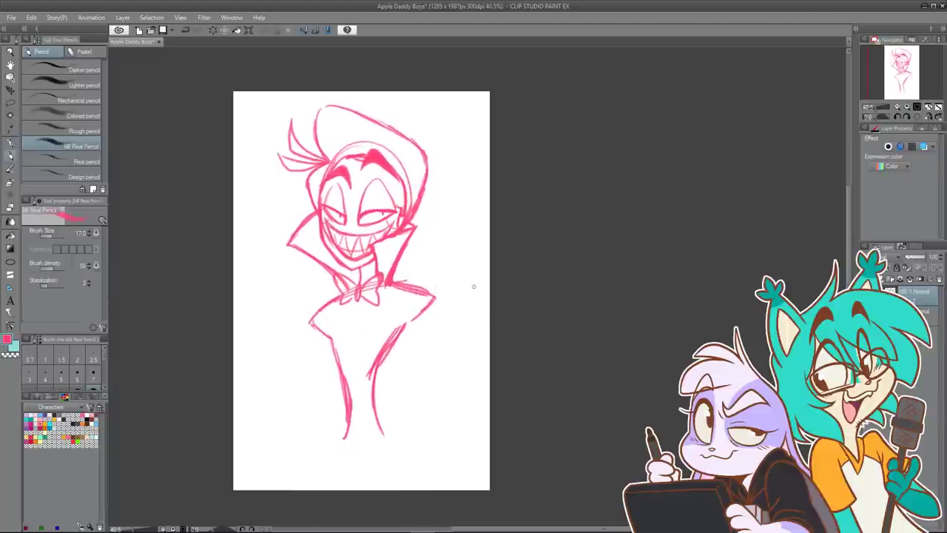
Step: Erase the heavy lower waist line on the left and thin the overlapping strokes on the torso's right side
key(e)
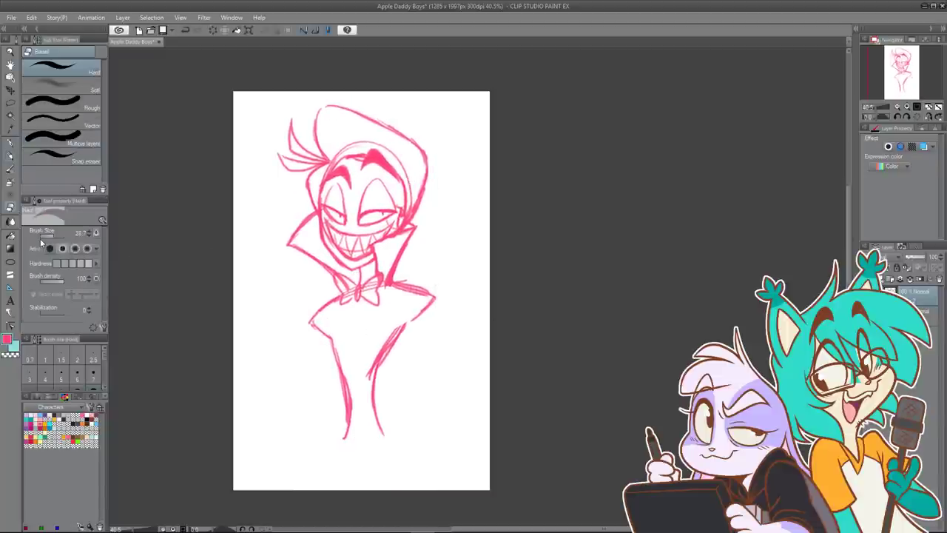
drag(339, 347, 353, 418)
drag(347, 385, 354, 442)
drag(350, 435, 348, 401)
drag(380, 351, 370, 380)
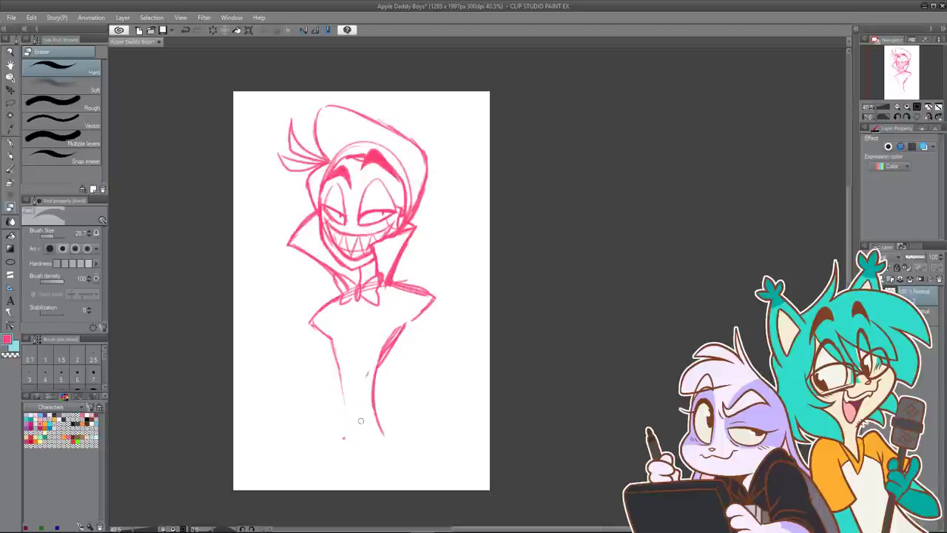
drag(394, 320, 378, 351)
Step: Redraw both body sides as longer curves past the waist, closing them in a pointed end near the canvas bottom
key(p)
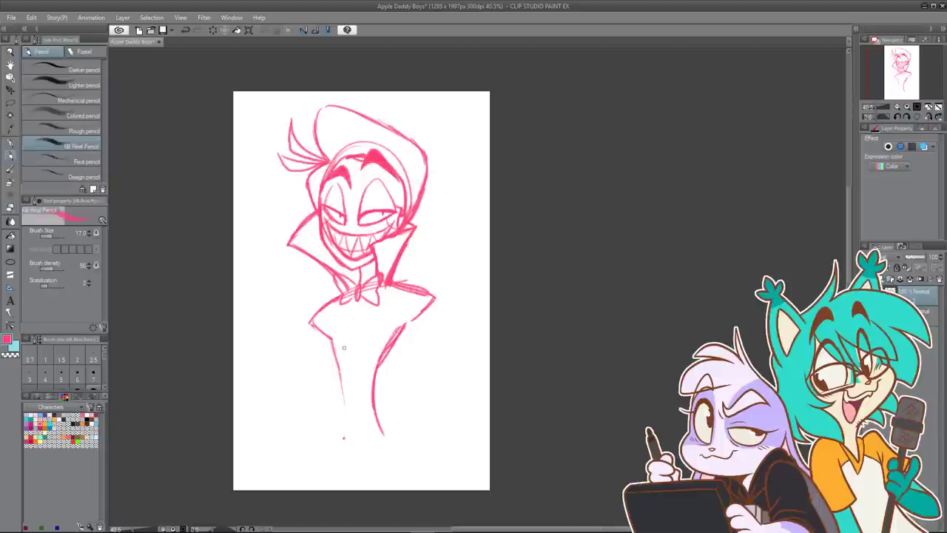
drag(332, 340, 345, 409)
drag(336, 360, 350, 444)
drag(345, 412, 349, 469)
mouse_move(349, 467)
mouse_down()
mouse_move(360, 480)
mouse_move(387, 455)
mouse_move(369, 474)
mouse_up()
drag(374, 404, 396, 453)
drag(379, 374, 391, 449)
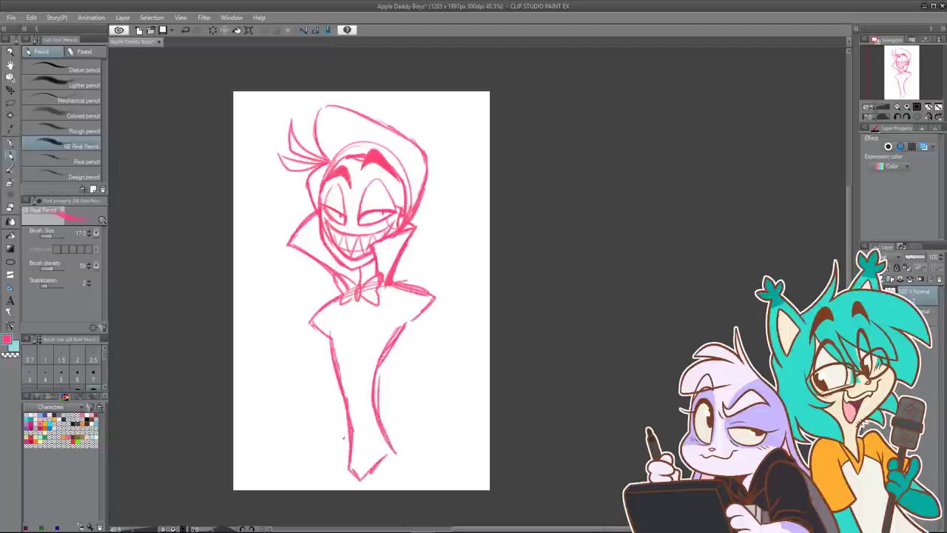
drag(393, 352, 374, 402)
drag(403, 330, 382, 361)
Step: Sketch a curved strand line inside the swept-up hair and layered strands sweeping back above the right eyebrow
drag(515, 264, 503, 349)
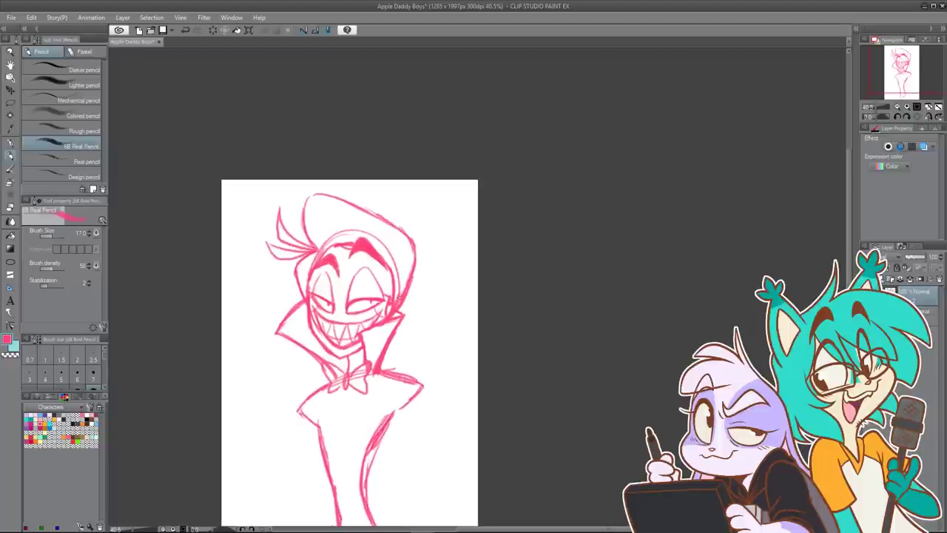
mouse_move(326, 247)
mouse_down()
mouse_move(309, 207)
mouse_move(342, 203)
mouse_up()
key(ctrl+z)
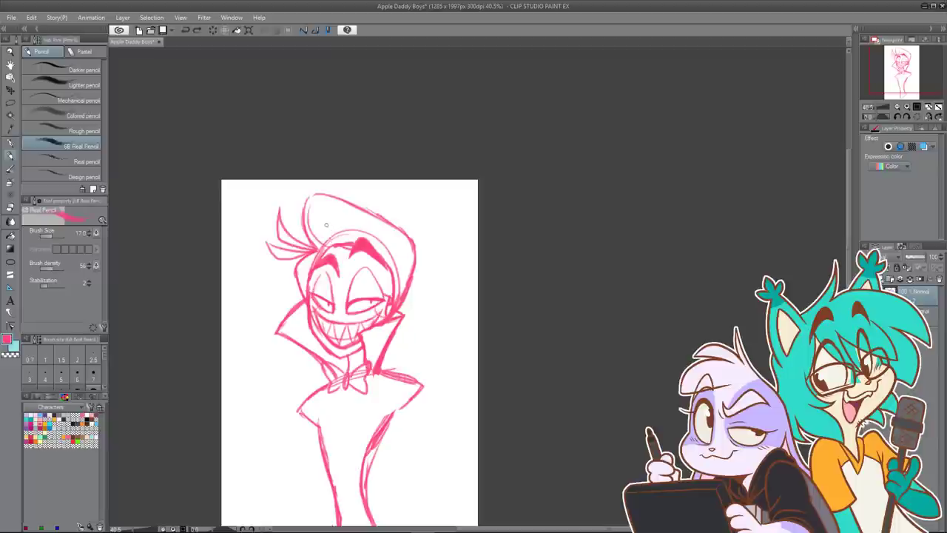
key(ctrl+z)
drag(324, 245, 313, 195)
key(ctrl+z)
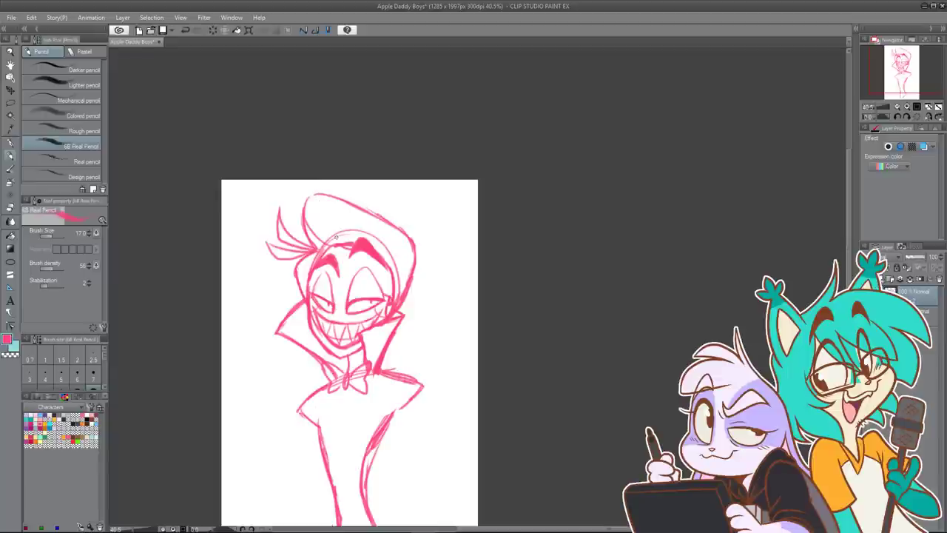
drag(329, 235, 351, 194)
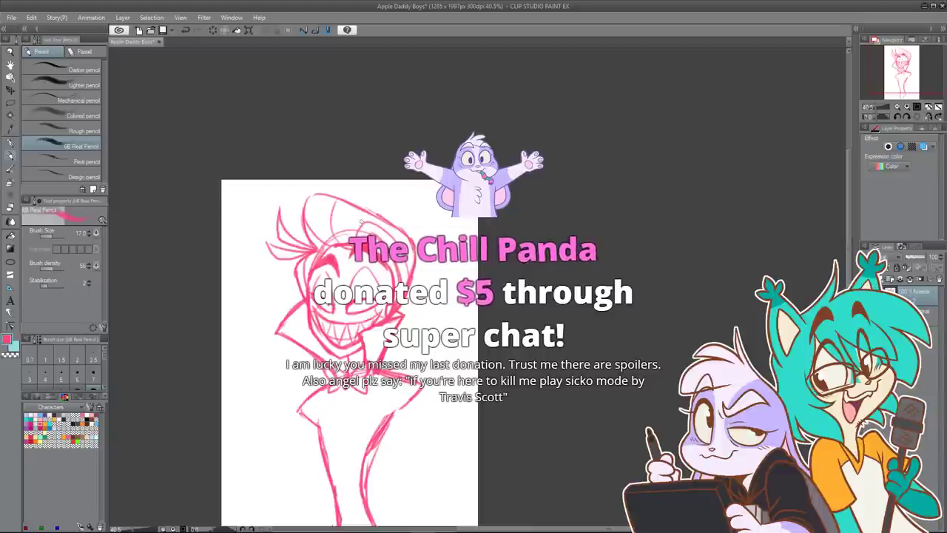
drag(371, 216, 393, 234)
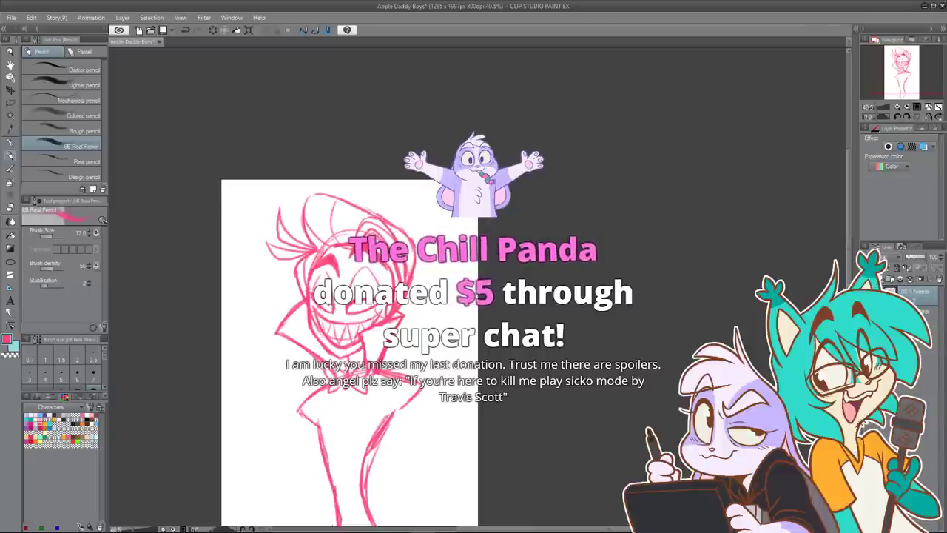
drag(374, 218, 393, 237)
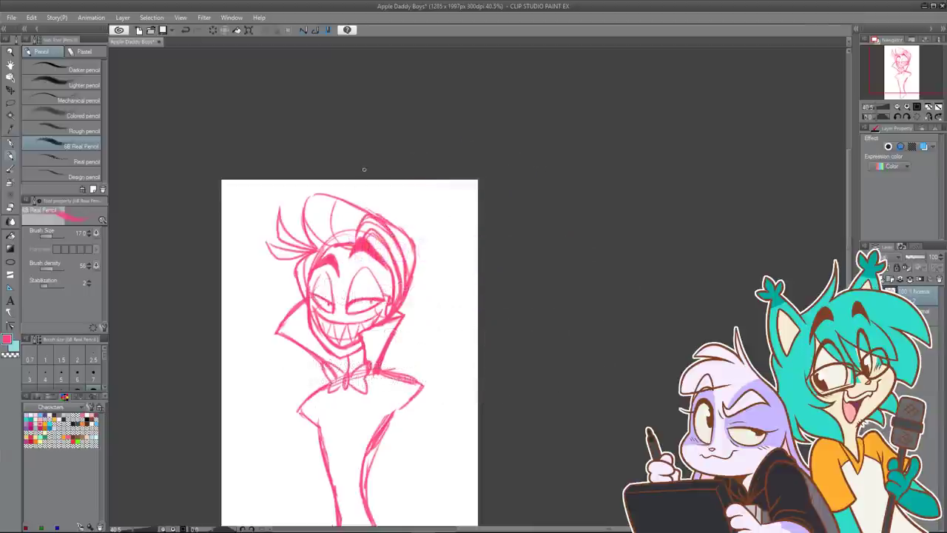
Step: Extend the right collar wing to a farther tip with a folded edge running back down to the shoulder
drag(388, 273, 375, 216)
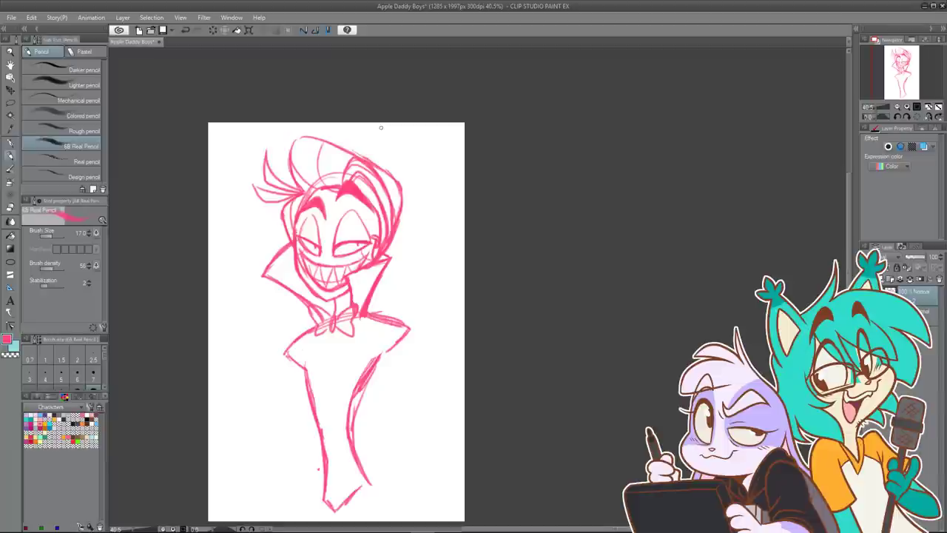
mouse_move(382, 252)
mouse_down()
mouse_move(397, 256)
mouse_move(394, 264)
mouse_move(348, 277)
mouse_up()
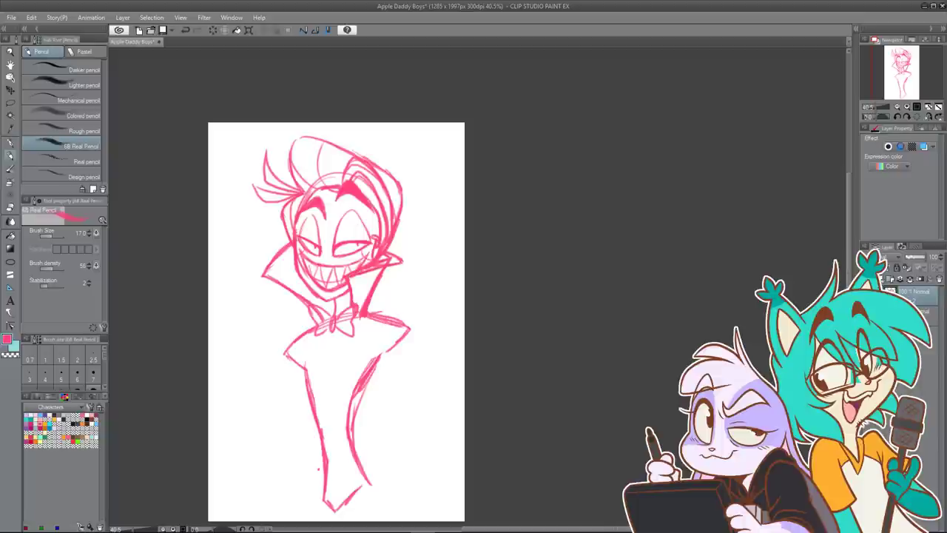
drag(402, 260, 370, 302)
Step: Erase the leftover inner strokes from the right collar wing so only its new outline remains
key(g)
click(10, 208)
scroll(391, 259, up, 2)
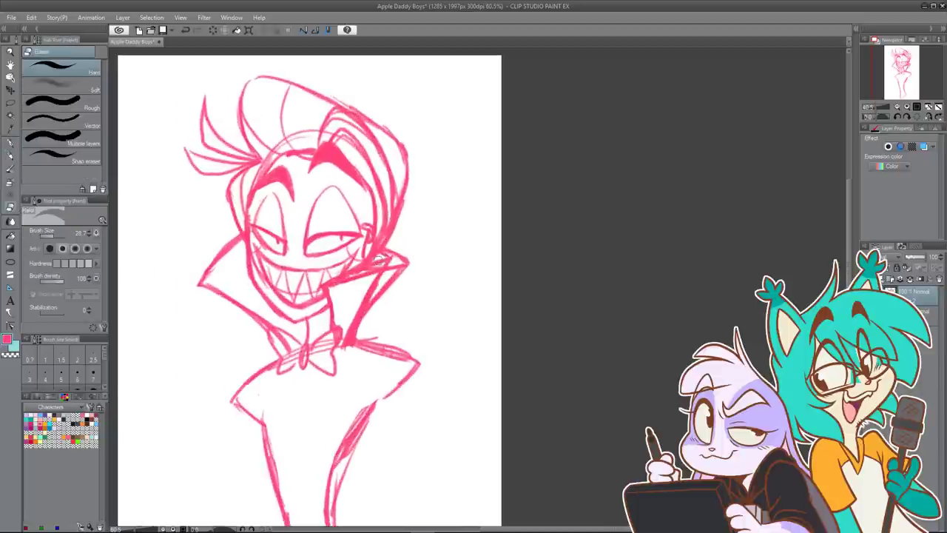
drag(392, 259, 375, 264)
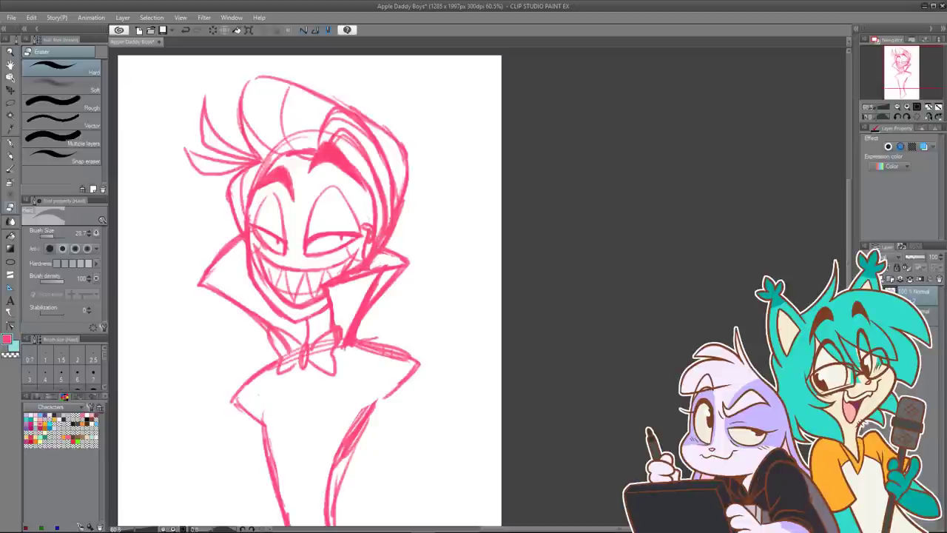
mouse_move(380, 276)
mouse_down()
mouse_move(348, 333)
mouse_move(375, 293)
mouse_up()
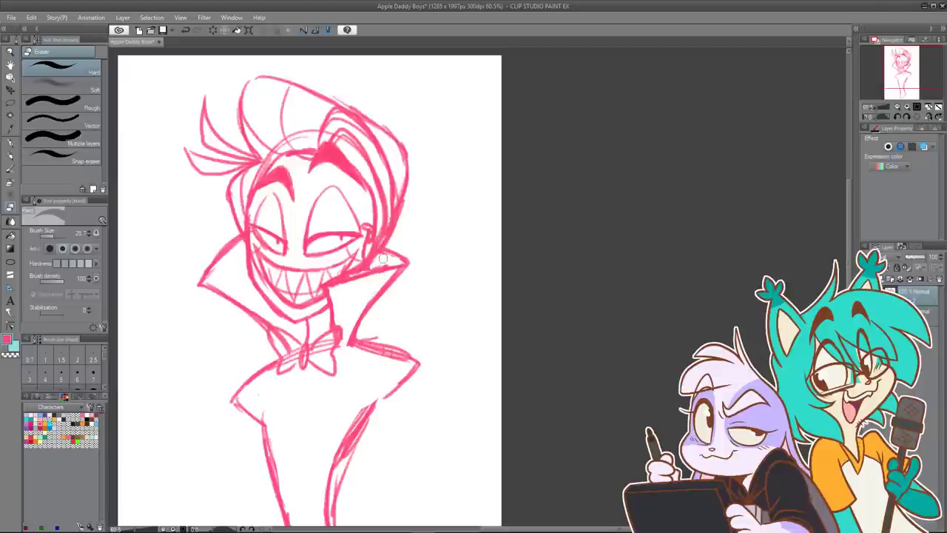
Step: Finish cleaning the right collar's inner edge and darken the outlines of the collar and both shoulders with the 6B Real Pencil
drag(384, 258, 375, 264)
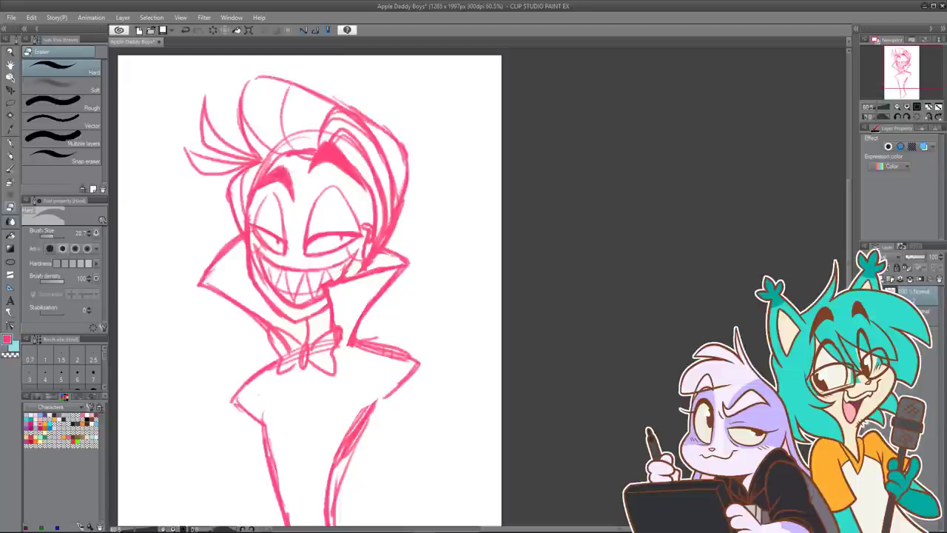
key(p)
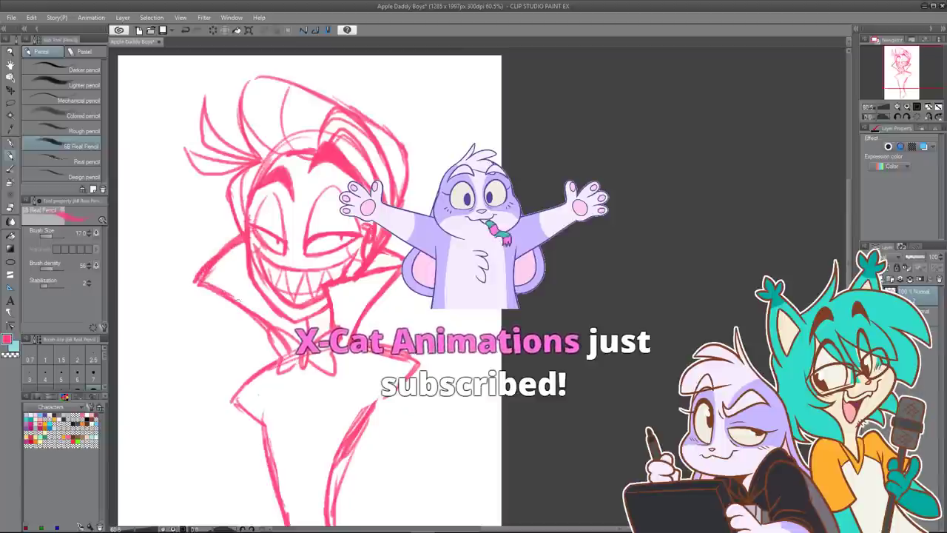
scroll(326, 272, down, 5)
mouse_move(402, 284)
mouse_down()
mouse_move(402, 233)
mouse_move(397, 270)
mouse_up()
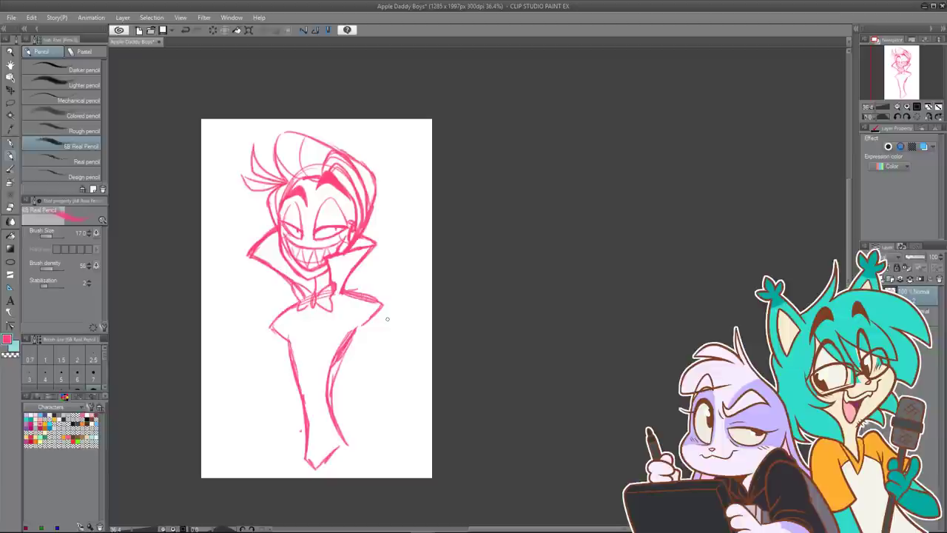
mouse_move(344, 294)
mouse_down()
mouse_move(385, 308)
mouse_move(349, 343)
mouse_up()
mouse_move(277, 318)
mouse_down()
mouse_move(268, 331)
mouse_move(289, 346)
mouse_up()
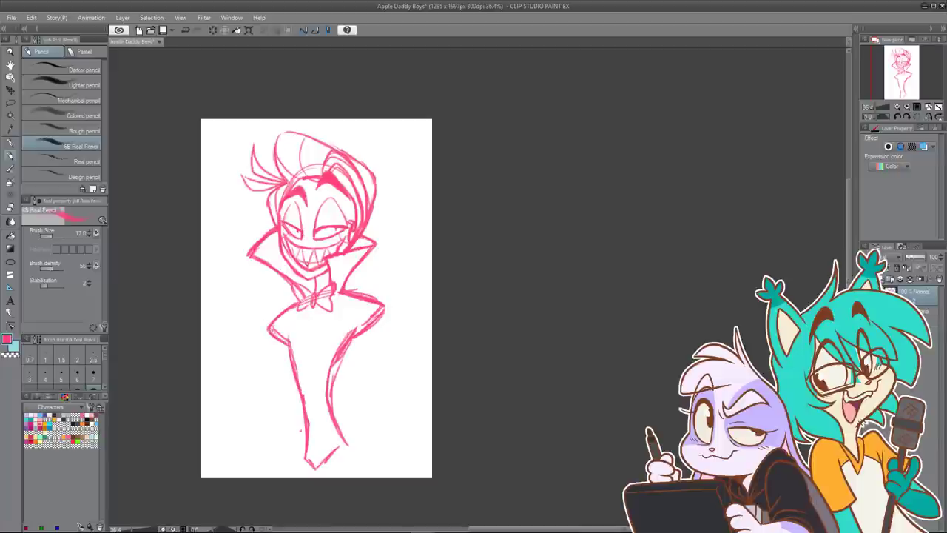
Step: Redraw the bow tie with bolder, fuller outlines around both wings
scroll(327, 267, up, 2)
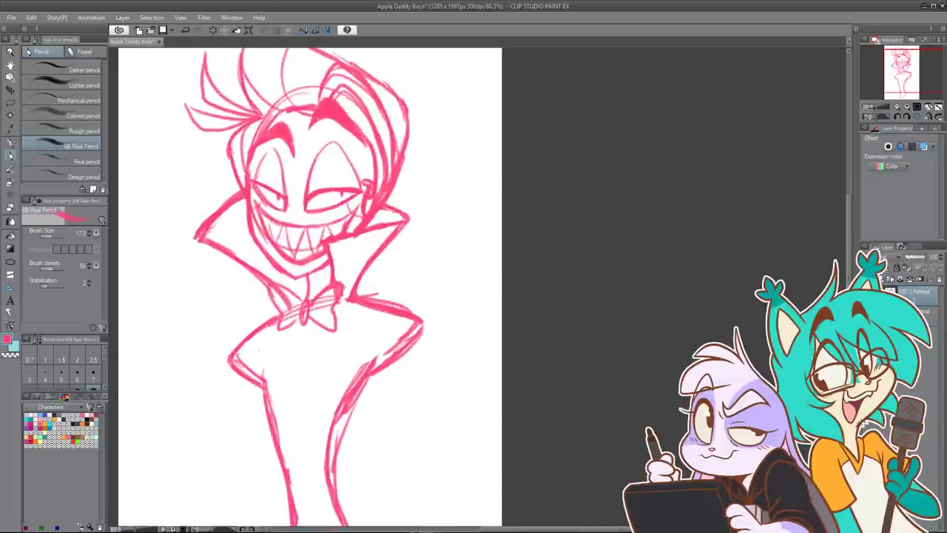
drag(342, 289, 335, 331)
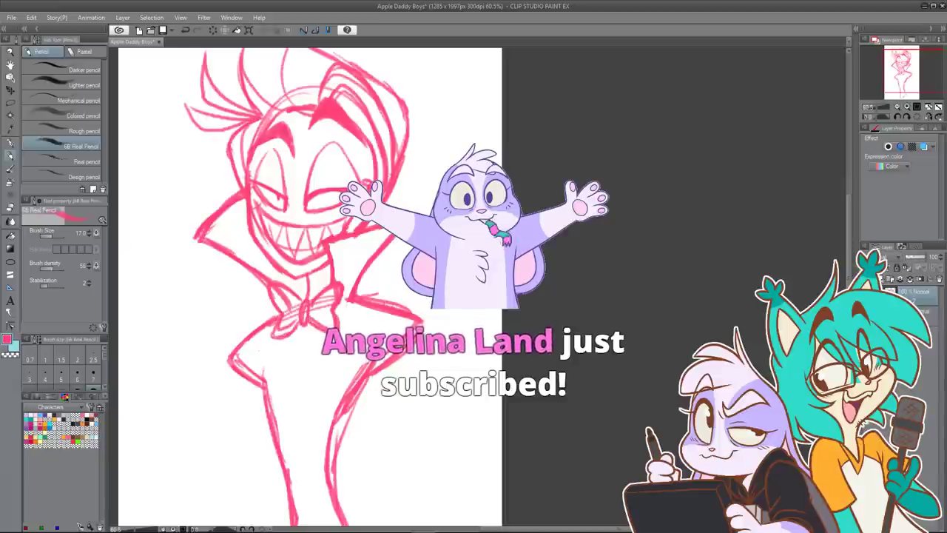
mouse_move(279, 333)
mouse_down()
mouse_move(294, 316)
mouse_move(275, 296)
mouse_move(273, 311)
mouse_move(284, 307)
mouse_move(311, 330)
mouse_move(321, 304)
mouse_up()
Step: Try filling the whole bow tie with solid pink strokes and undo the fill
mouse_move(338, 286)
mouse_down()
mouse_move(326, 298)
mouse_move(353, 302)
mouse_up()
scroll(340, 269, down, 6)
scroll(338, 274, up, 5)
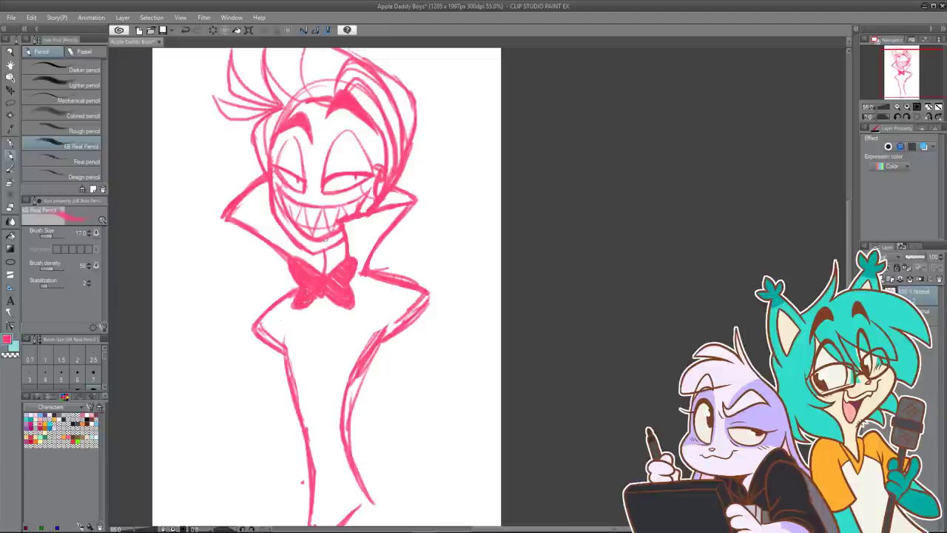
scroll(337, 284, down, 2)
key(ctrl+z)
key(ctrl+z)
key(ctrl+z)
key(ctrl+z)
key(ctrl+z)
key(ctrl+z)
key(ctrl+z)
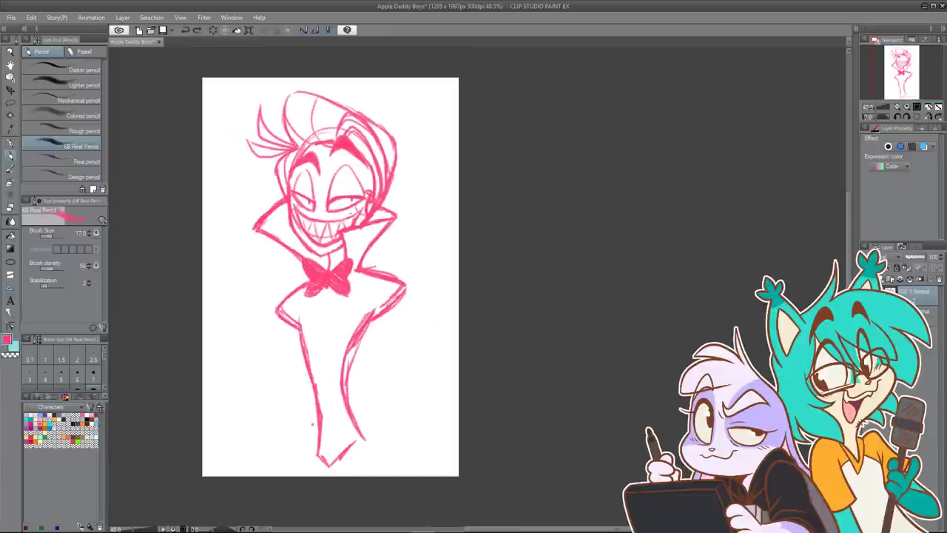
Step: Shade both wings of the bow tie with light hatching inside the outline
scroll(320, 262, up, 2)
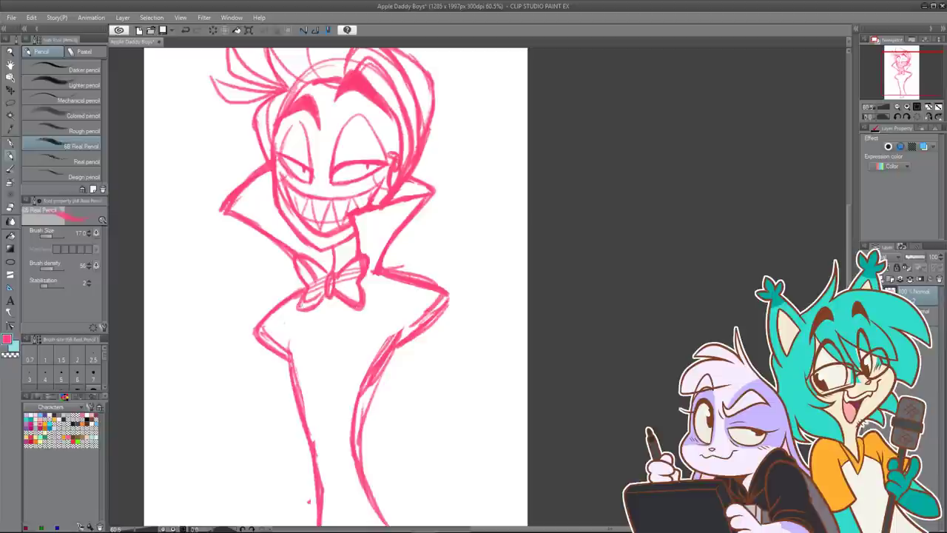
mouse_move(298, 308)
mouse_down()
mouse_move(325, 282)
mouse_move(312, 274)
mouse_move(314, 283)
mouse_up()
drag(313, 280, 325, 272)
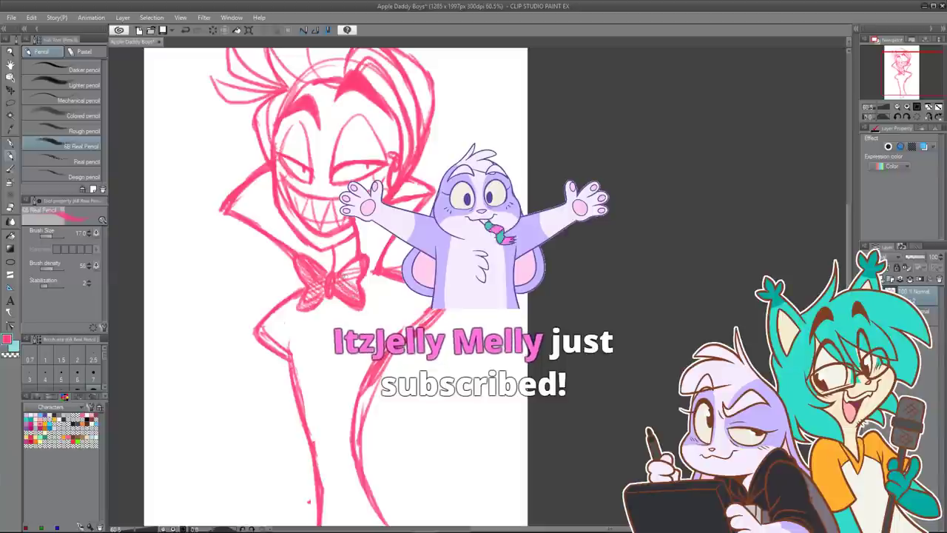
scroll(391, 206, down, 2)
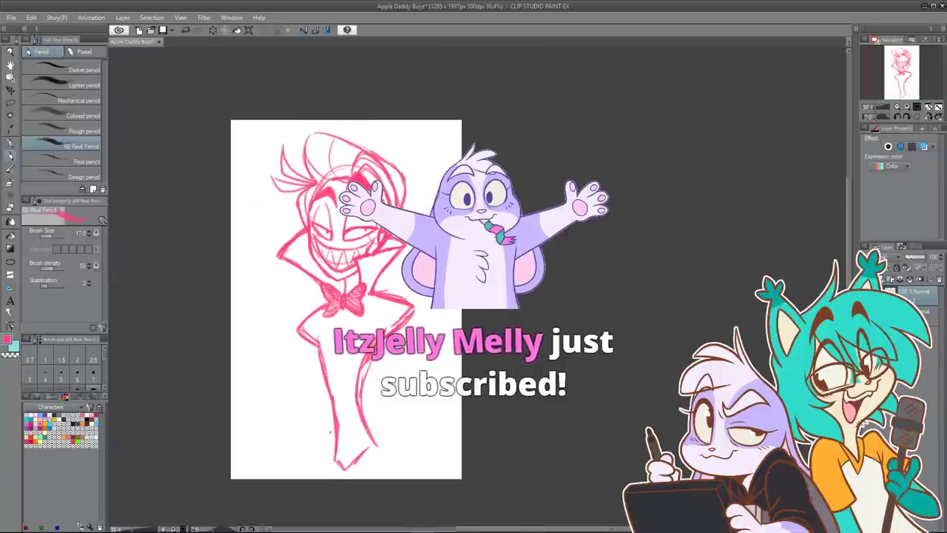
Step: Add light vertical shading lines to the upper eyelids and touch up the left eye
scroll(340, 220, up, 1)
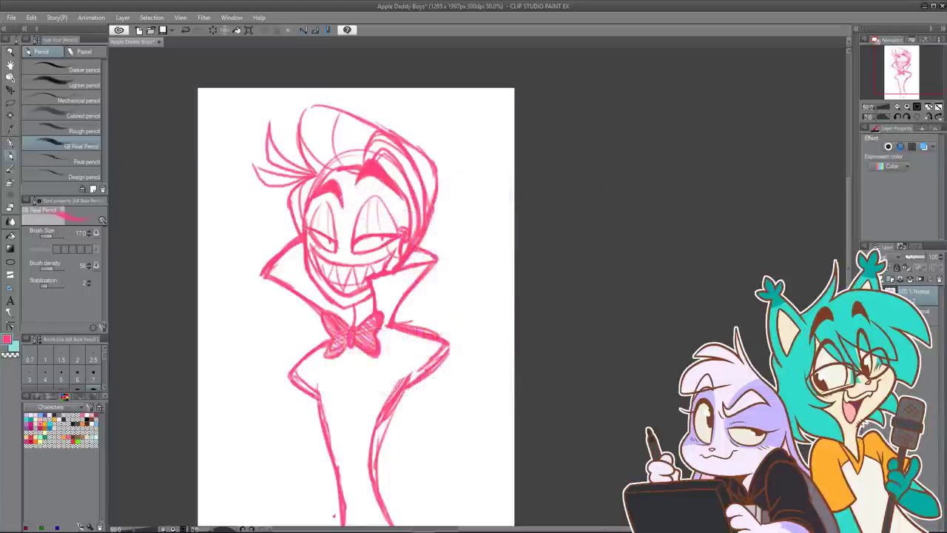
drag(309, 230, 322, 245)
scroll(454, 258, down, 1)
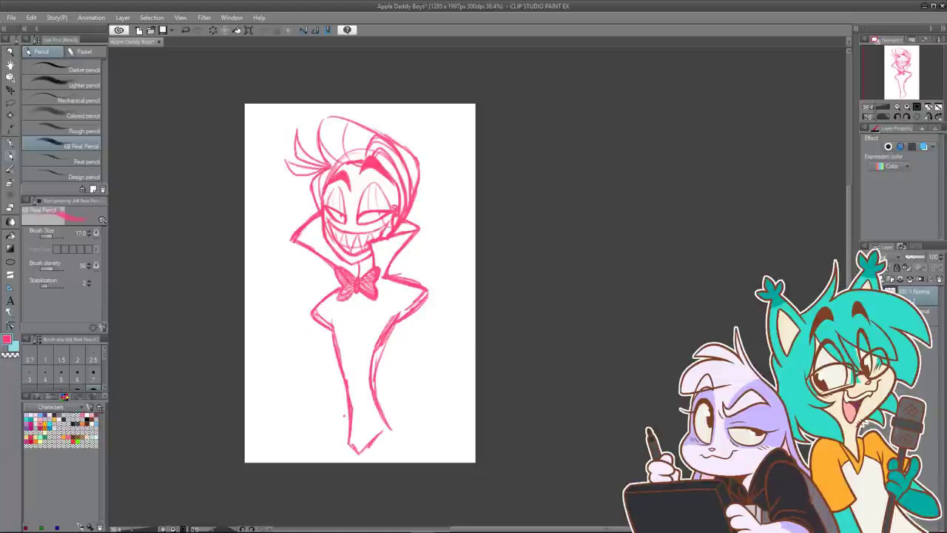
Step: Sketch a small V-shaped shirt point directly below the bow tie
drag(345, 296, 353, 319)
drag(353, 318, 363, 297)
key(ctrl+z)
key(ctrl+z)
drag(364, 323, 395, 347)
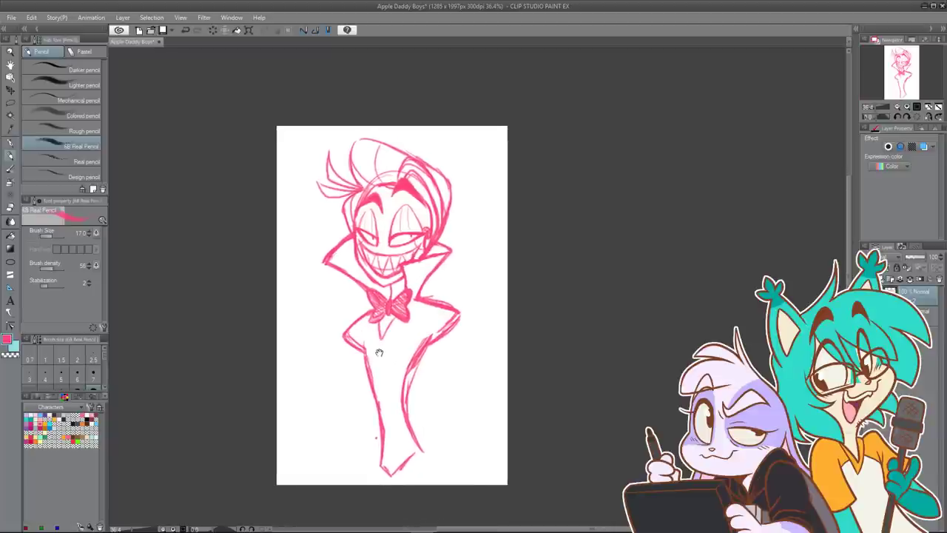
Step: Sketch the raised left hand with curled, pointed fingers and a thin wrist, plus the sharply bent sleeve joining the body
mouse_move(308, 356)
mouse_down()
mouse_move(331, 369)
mouse_move(290, 342)
mouse_move(302, 310)
mouse_move(295, 338)
mouse_move(309, 351)
mouse_move(323, 319)
mouse_move(317, 353)
mouse_move(334, 360)
mouse_move(333, 372)
mouse_up()
key(ctrl+z)
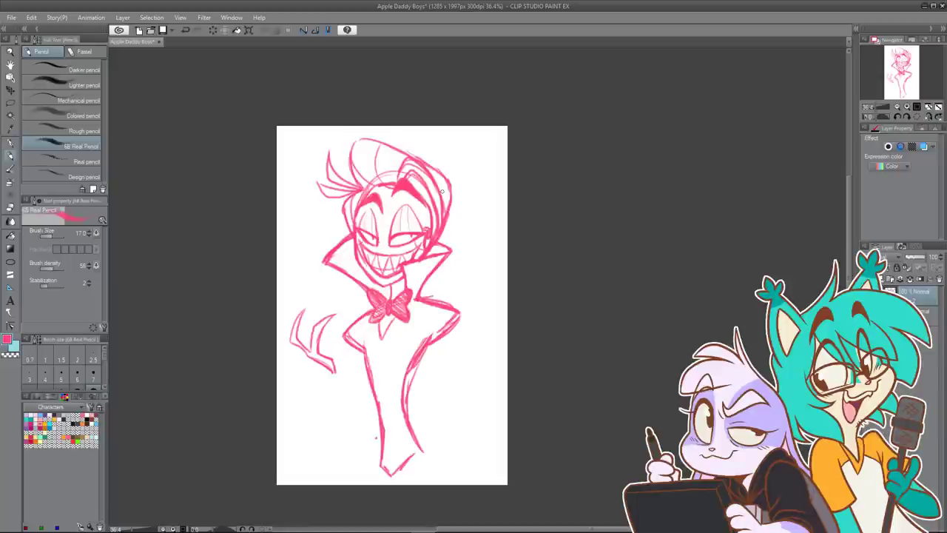
drag(318, 379, 342, 372)
key(ctrl+z)
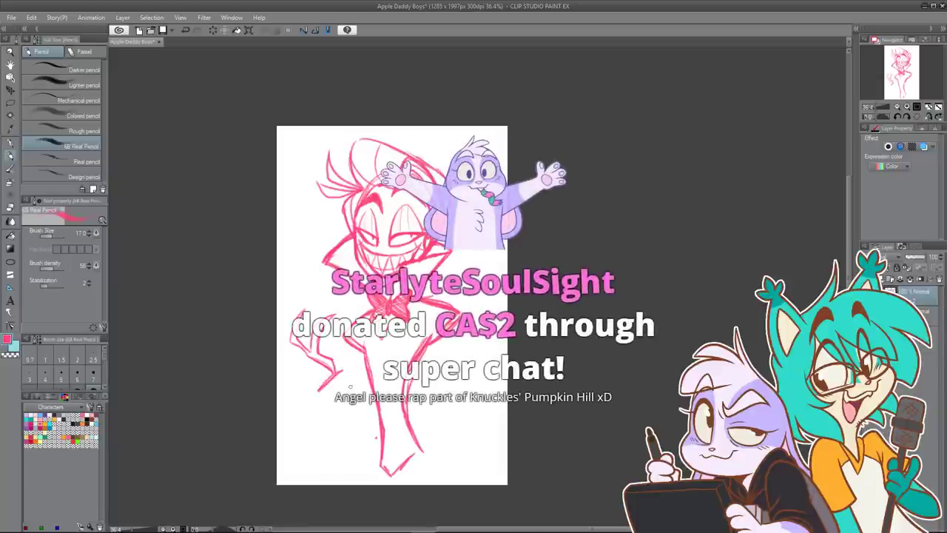
drag(347, 422, 376, 453)
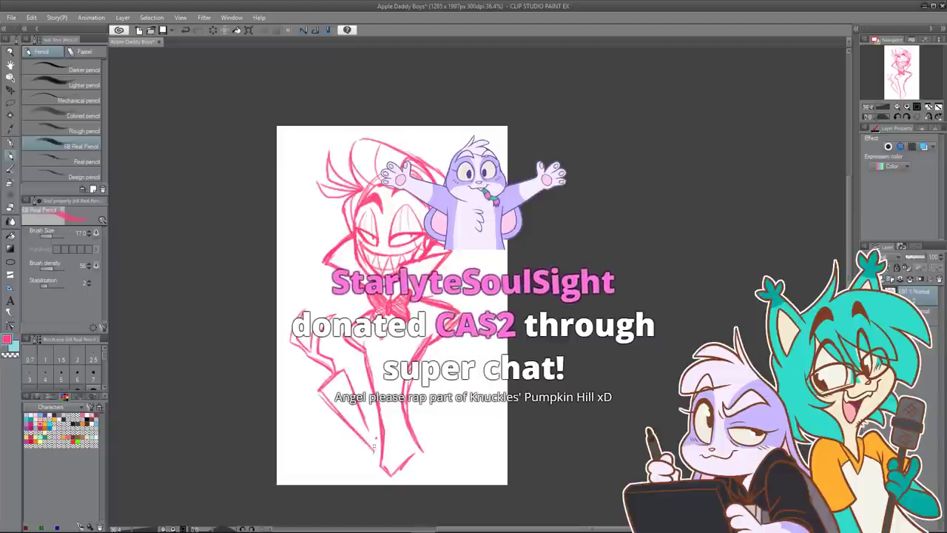
drag(370, 400, 376, 452)
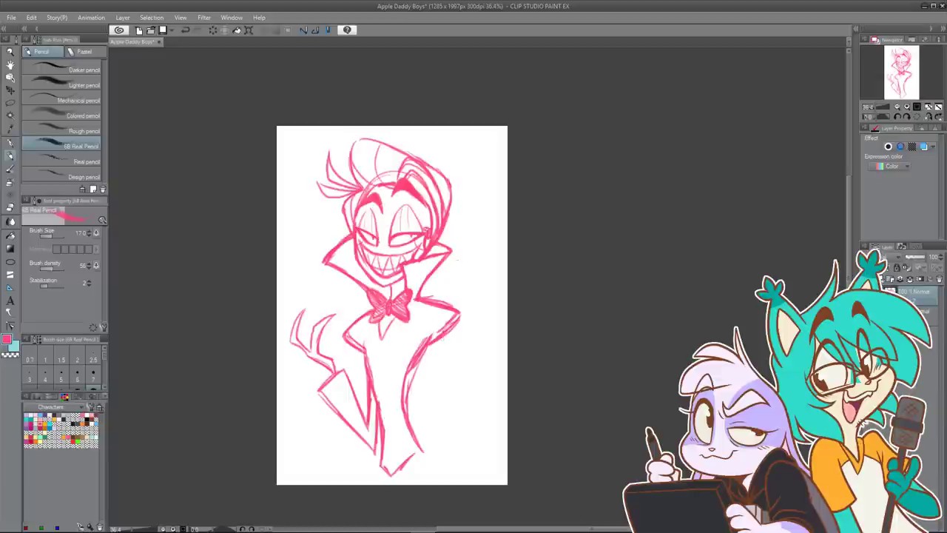
Step: Sketch the right arm bent at a sharp elbow toward the hip and thicken its outer edge
mouse_move(444, 337)
mouse_down()
mouse_move(458, 411)
mouse_move(418, 438)
mouse_up()
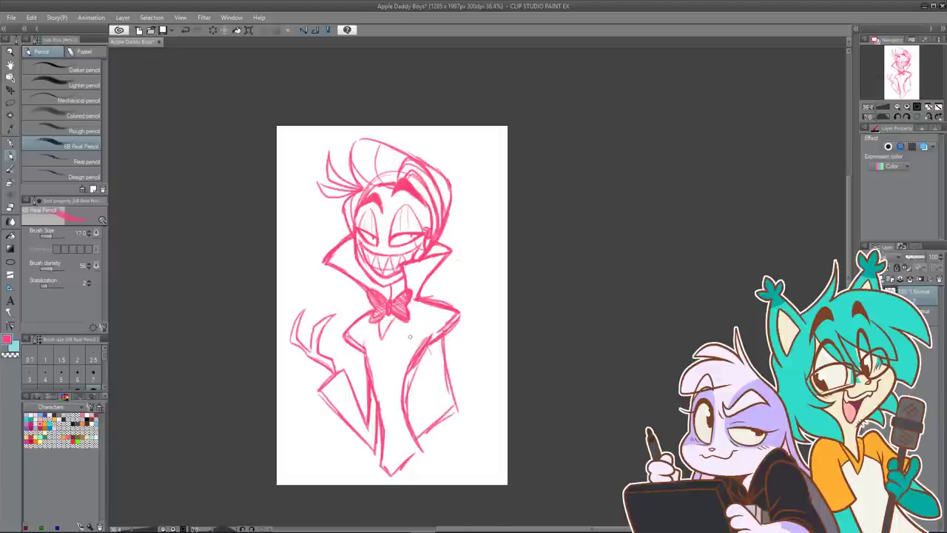
mouse_move(434, 346)
mouse_down()
mouse_move(423, 370)
mouse_move(446, 404)
mouse_move(411, 421)
mouse_up()
key(ctrl+z)
key(ctrl+z)
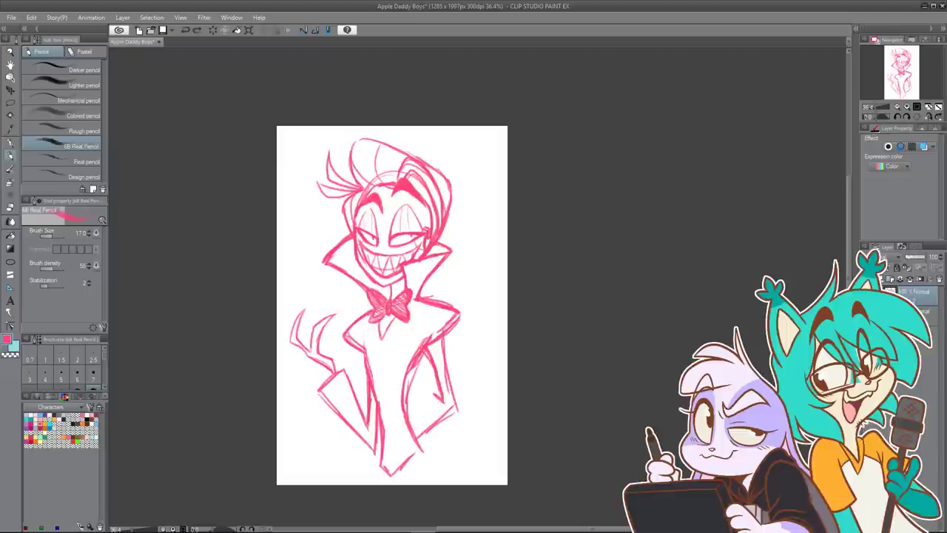
mouse_move(444, 394)
mouse_down()
mouse_move(411, 422)
mouse_move(414, 447)
mouse_up()
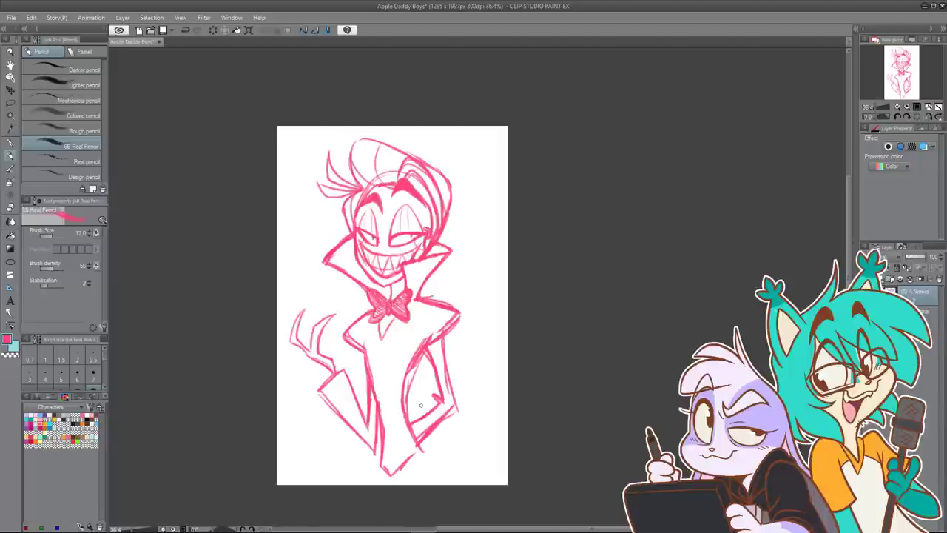
mouse_move(440, 339)
mouse_down()
mouse_move(460, 411)
mouse_move(444, 423)
mouse_up()
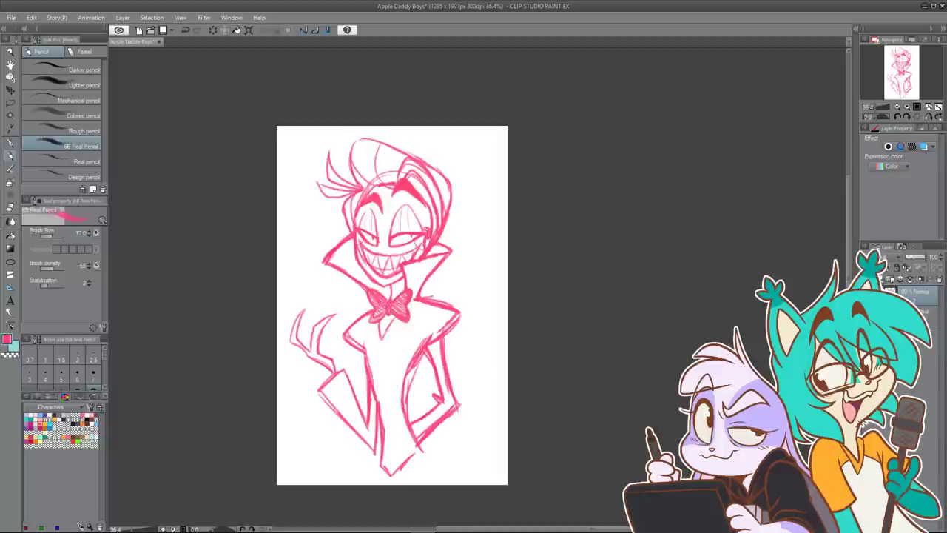
Step: Try a long curved line for the right jacket front, from the bow tie down to the body's pointed end
drag(398, 321, 392, 367)
key(ctrl+z)
drag(396, 318, 400, 456)
key(ctrl+z)
mouse_move(398, 319)
mouse_down()
mouse_move(392, 367)
mouse_move(404, 451)
mouse_up()
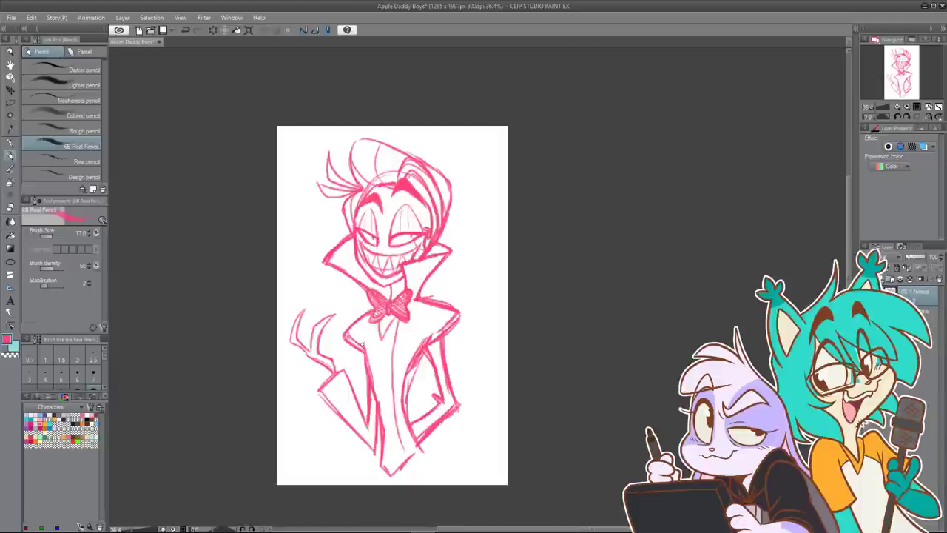
Step: Try several strokes for the left jacket front edge down the torso and undo them
drag(375, 320, 377, 384)
drag(375, 336, 379, 403)
drag(378, 377, 377, 455)
drag(380, 415, 377, 438)
drag(377, 442, 376, 468)
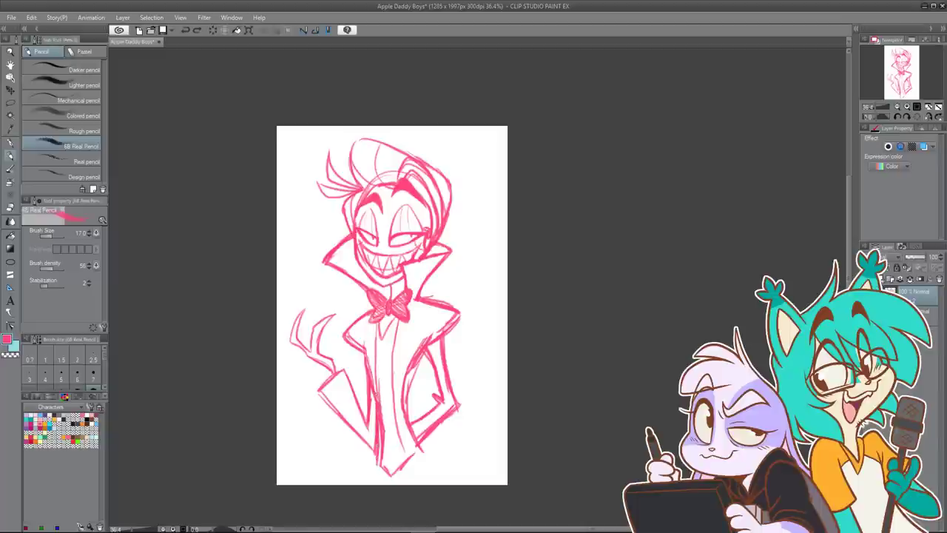
key(ctrl+z)
key(ctrl+z)
key(ctrl+z)
drag(378, 324, 378, 391)
key(ctrl+z)
key(ctrl+z)
key(ctrl+z)
key(ctrl+z)
Step: Try one long line for each jacket front edge below the bow tie and undo both
drag(376, 322, 383, 426)
drag(398, 321, 401, 456)
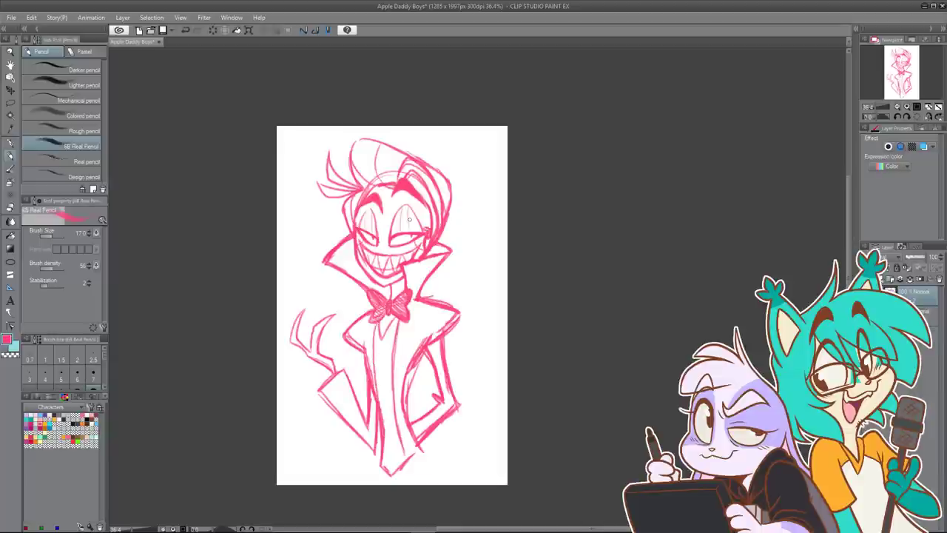
key(ctrl+z)
key(ctrl+z)
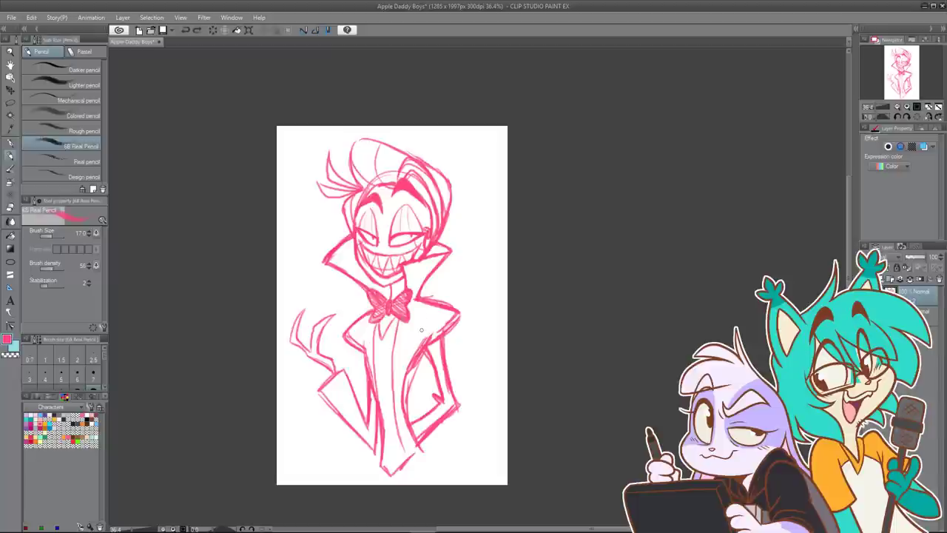
key(ctrl+z)
key(ctrl+z)
Step: Draw the right jacket front edge from the bow tie to the body's lower end and start the left edge
mouse_move(400, 321)
mouse_down()
mouse_move(392, 387)
mouse_move(407, 450)
mouse_up()
drag(395, 407, 404, 448)
drag(377, 322, 376, 408)
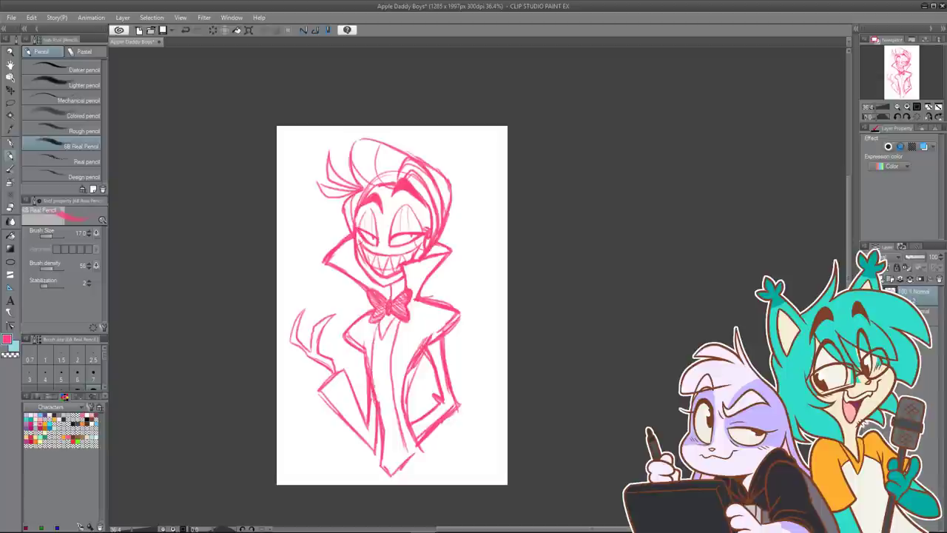
Step: Redraw the left jacket front edge down the torso and darken the matching right edge
drag(371, 350, 374, 387)
key(ctrl+z)
key(ctrl+z)
drag(376, 323, 372, 357)
mouse_move(373, 329)
mouse_down()
mouse_move(375, 397)
mouse_move(375, 379)
mouse_up()
key(ctrl+z)
key(ctrl+z)
key(ctrl+z)
drag(375, 357, 377, 426)
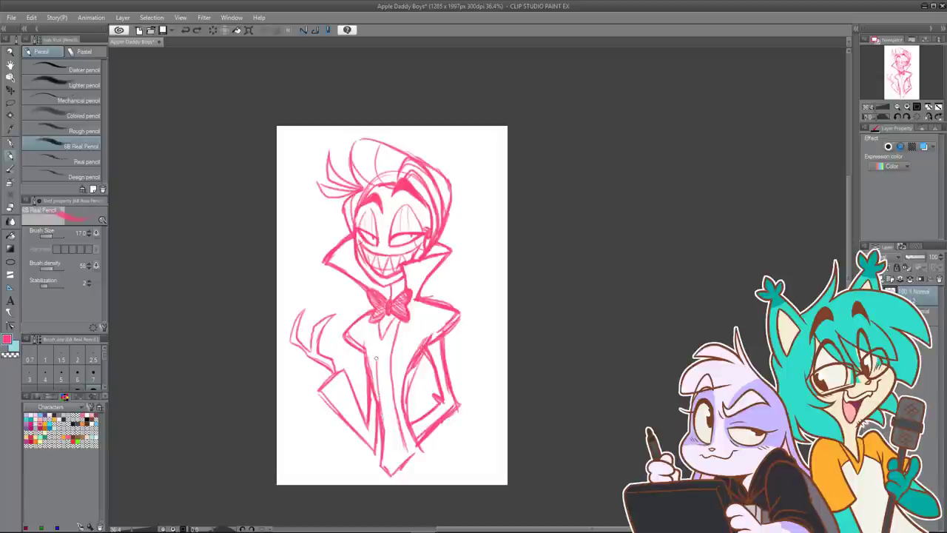
drag(374, 333, 379, 414)
key(ctrl+z)
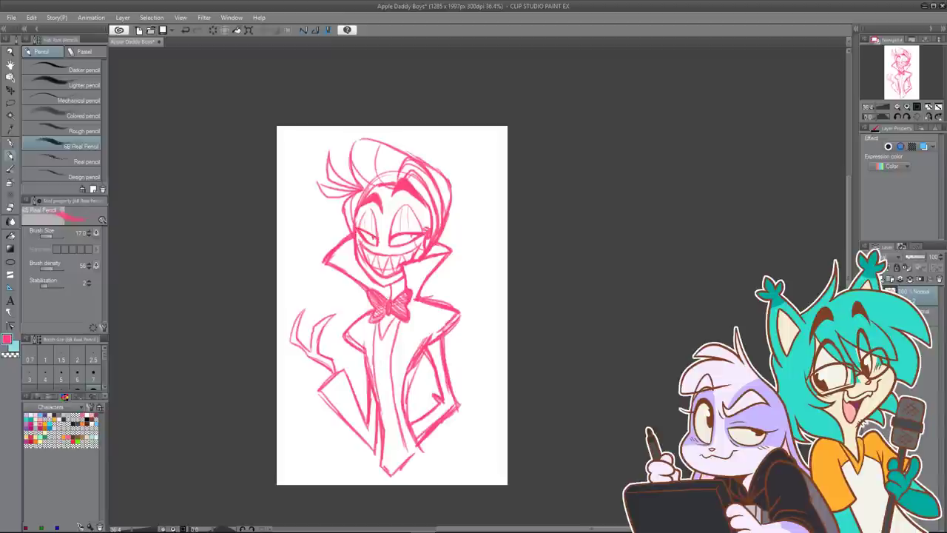
mouse_move(400, 321)
mouse_down()
mouse_move(393, 358)
mouse_move(408, 451)
mouse_up()
Step: Add a column of round buttons down each jacket front edge and sketch notched lapels below the bow tie
drag(370, 355, 395, 358)
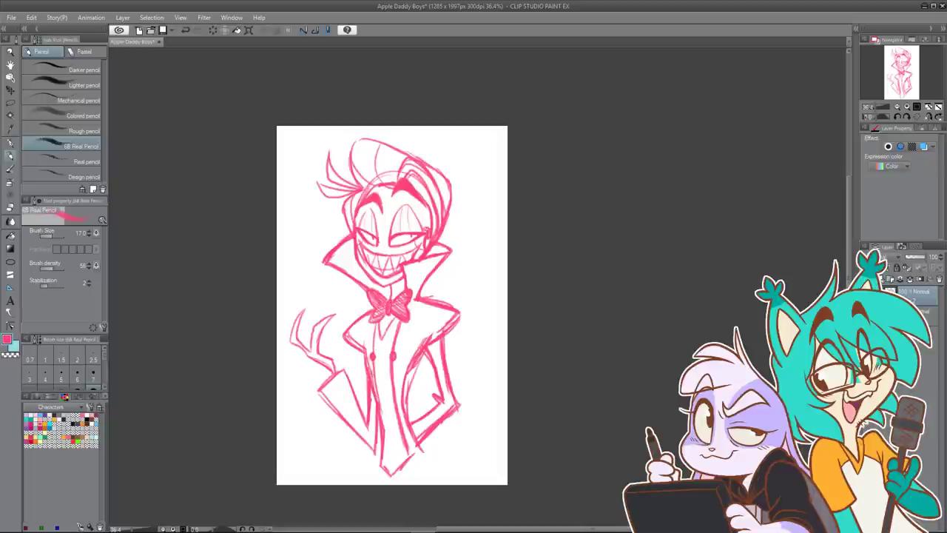
mouse_move(394, 371)
mouse_down()
mouse_move(377, 398)
mouse_move(397, 394)
mouse_up()
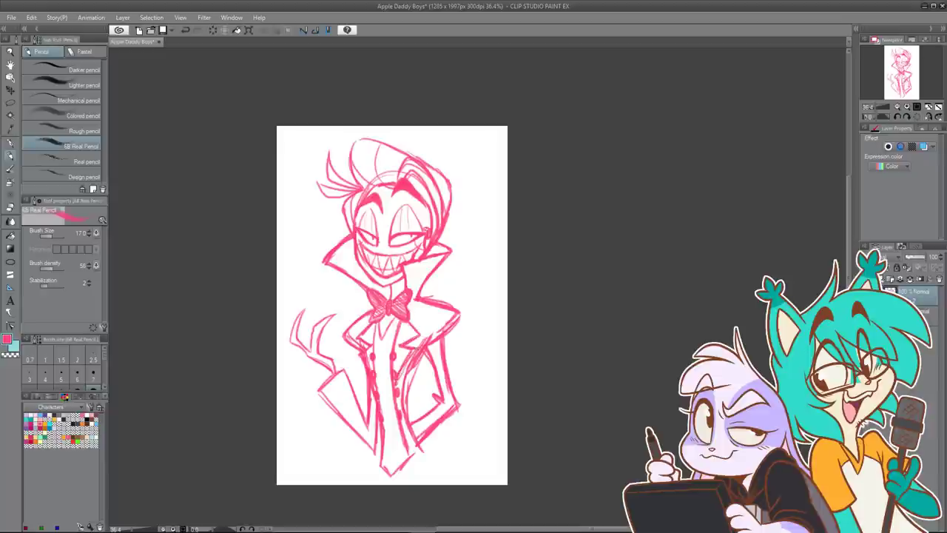
drag(411, 368, 405, 407)
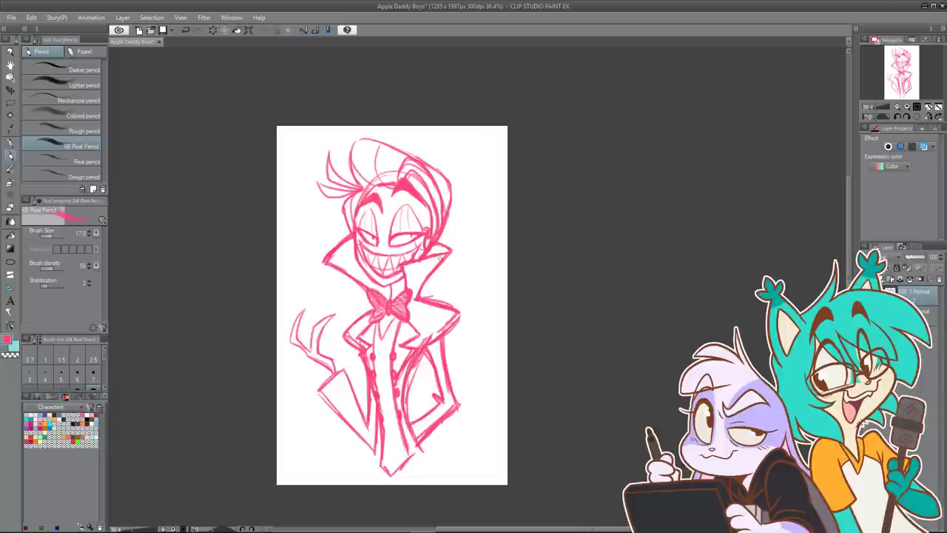
Step: Erase the stray strokes between the right lapel, shoulder and arm, and return to the 6B Real Pencil
click(12, 206)
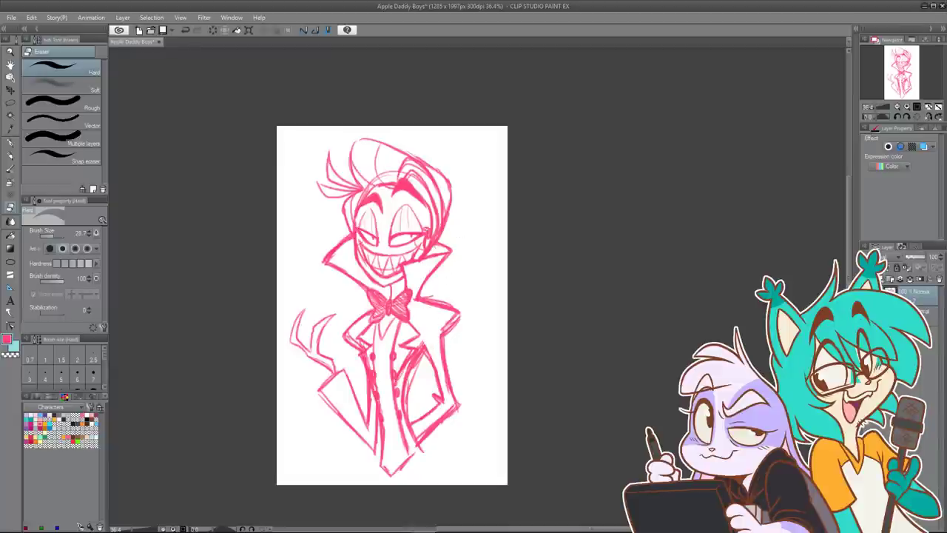
drag(421, 346, 411, 378)
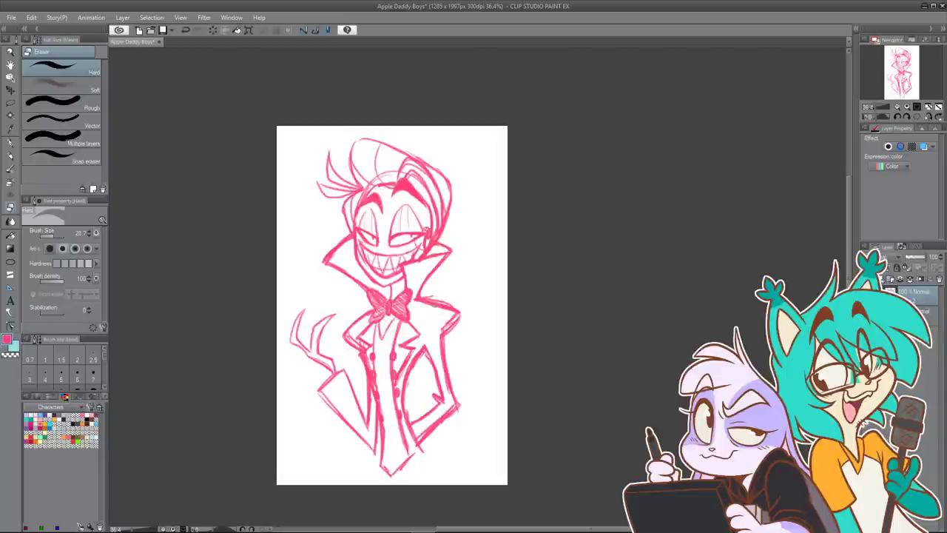
click(10, 155)
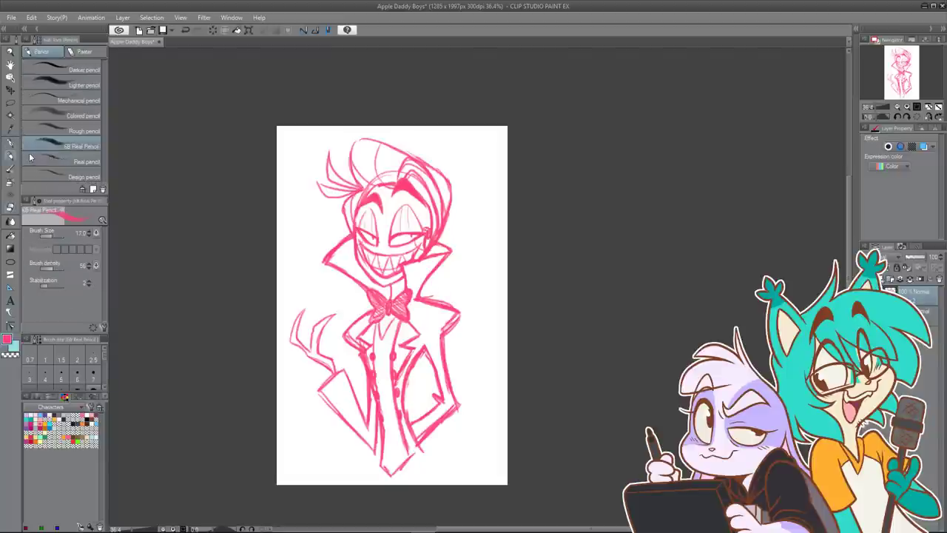
Step: Sketch horizontal bands across the vest between the jacket edges and a small V-notch at its pointed lower end
mouse_move(374, 354)
mouse_down()
mouse_move(390, 355)
mouse_move(375, 374)
mouse_move(391, 374)
mouse_move(392, 397)
mouse_up()
key(ctrl+z)
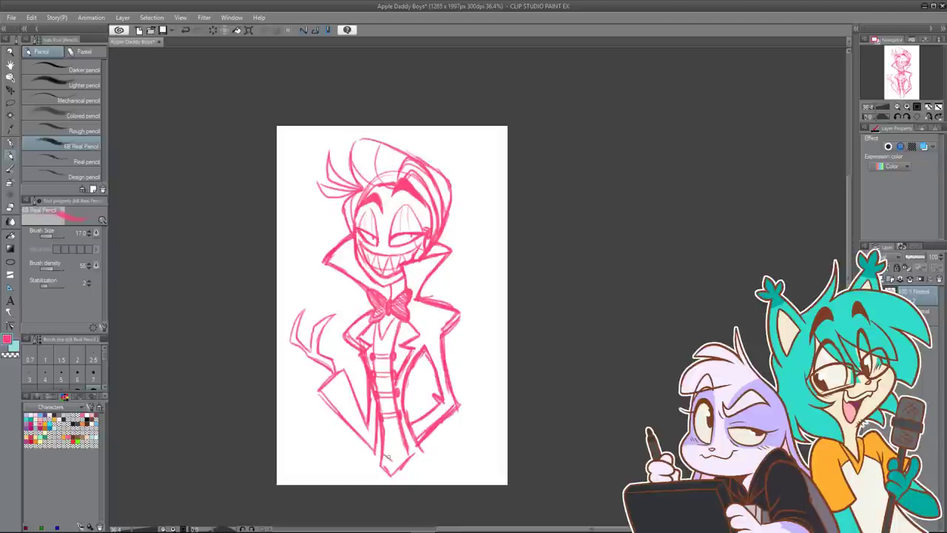
mouse_move(390, 442)
mouse_down()
mouse_move(405, 457)
mouse_move(383, 476)
mouse_move(394, 473)
mouse_up()
key(ctrl+z)
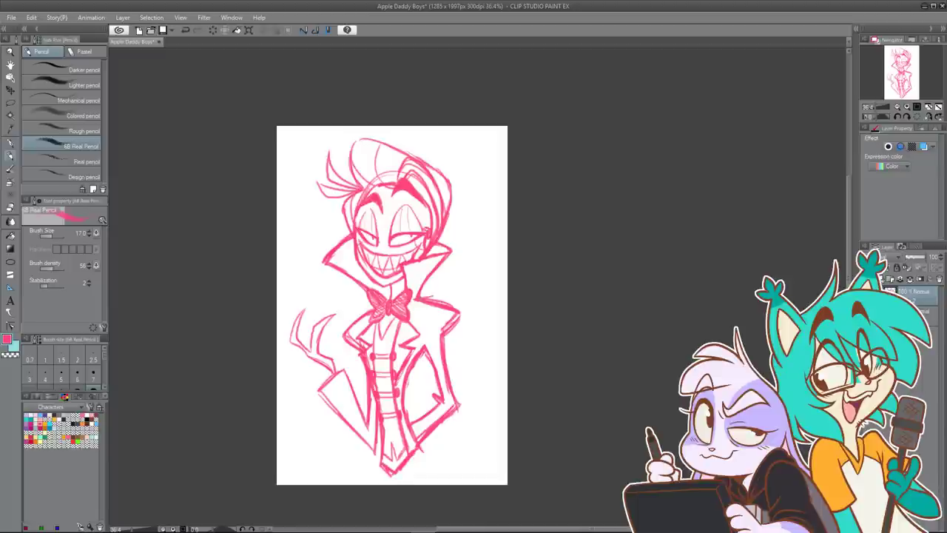
Step: Darken the right lapel's edge from the bow tie down to its notch, undoing strokes that miss
mouse_move(410, 318)
mouse_down()
mouse_move(428, 336)
mouse_move(412, 346)
mouse_move(425, 335)
mouse_move(404, 346)
mouse_move(363, 339)
mouse_move(371, 349)
mouse_move(357, 362)
mouse_up()
key(ctrl+z)
key(ctrl+z)
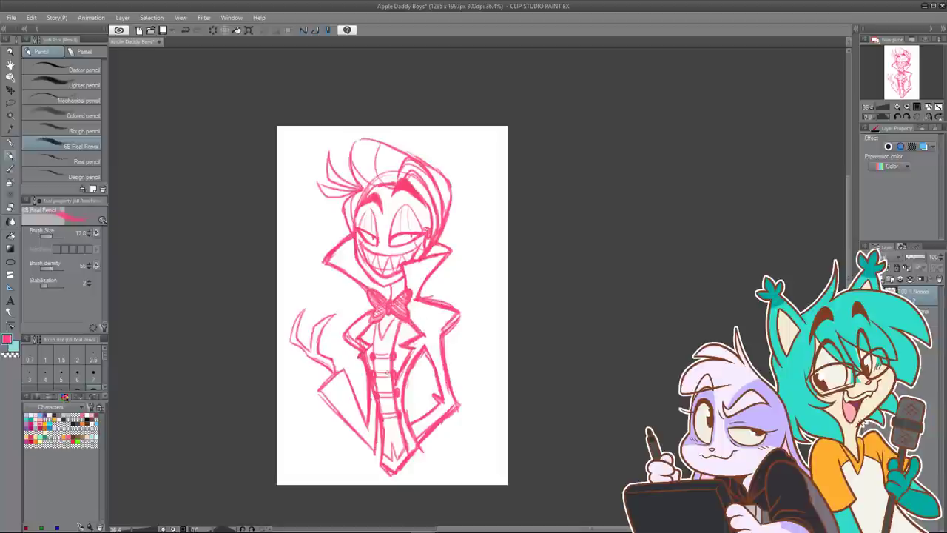
drag(421, 346, 406, 360)
drag(406, 367, 397, 374)
drag(379, 318, 390, 354)
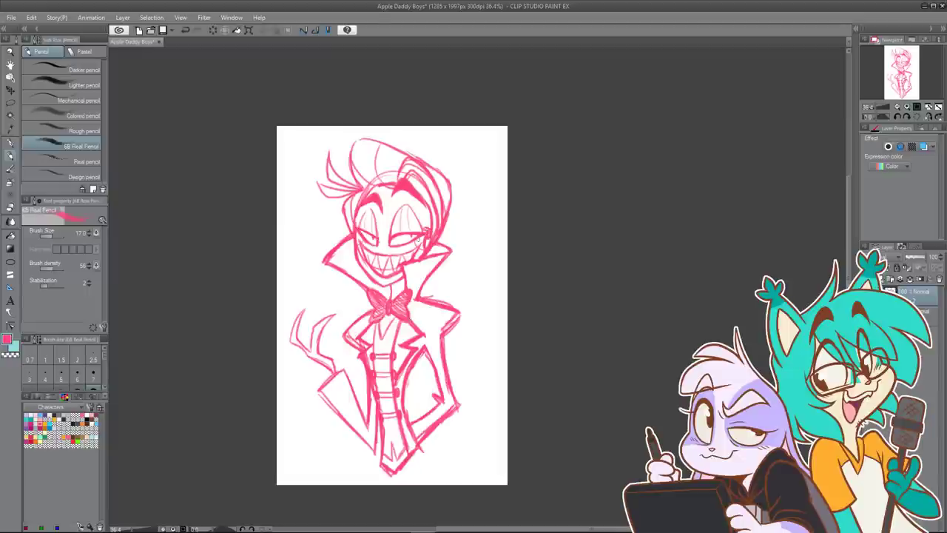
Step: Add the right arm's shoulder line down toward the lapel and darken the left lapel's outline
drag(433, 348, 426, 360)
mouse_move(441, 324)
mouse_down()
mouse_move(414, 347)
mouse_move(434, 340)
mouse_up()
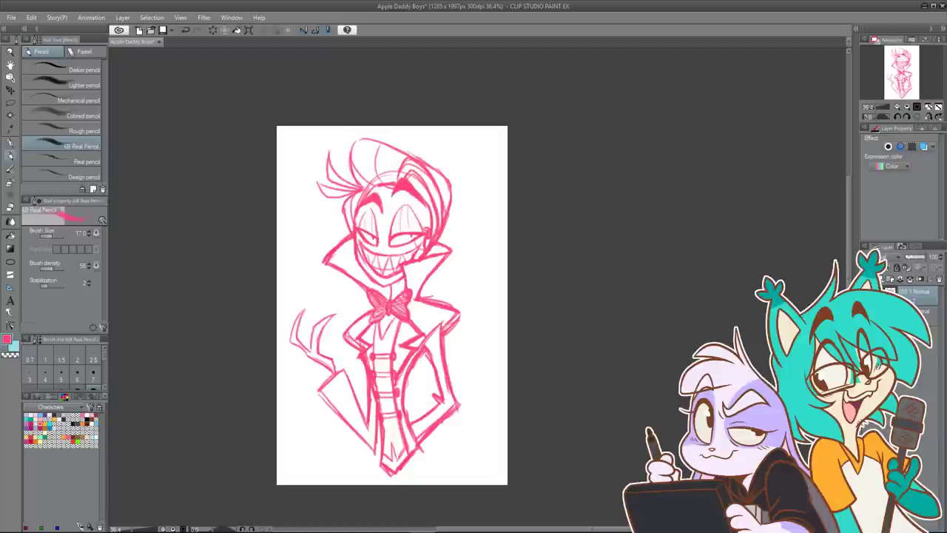
drag(346, 334, 361, 345)
drag(373, 305, 344, 346)
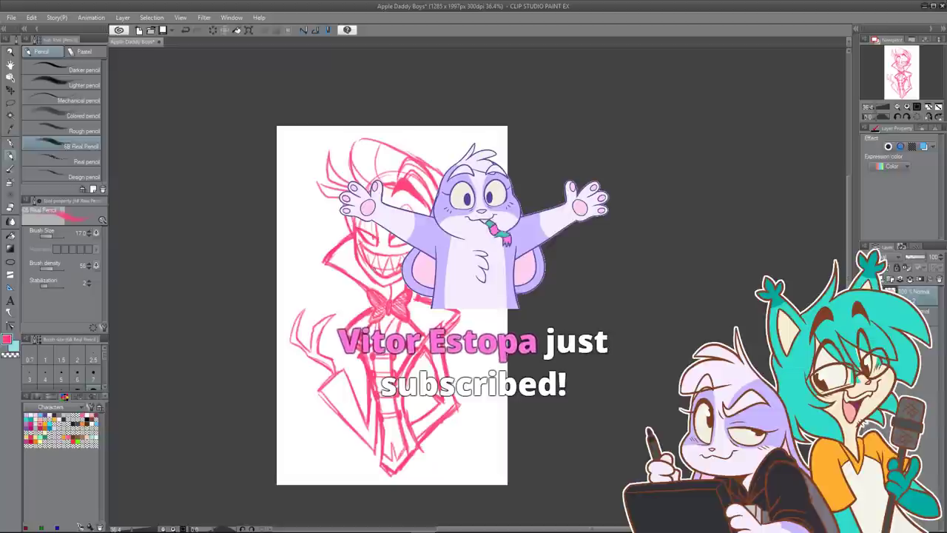
Step: Scale the whole character sketch to 101 percent and apply the transformation
key(ctrl+t)
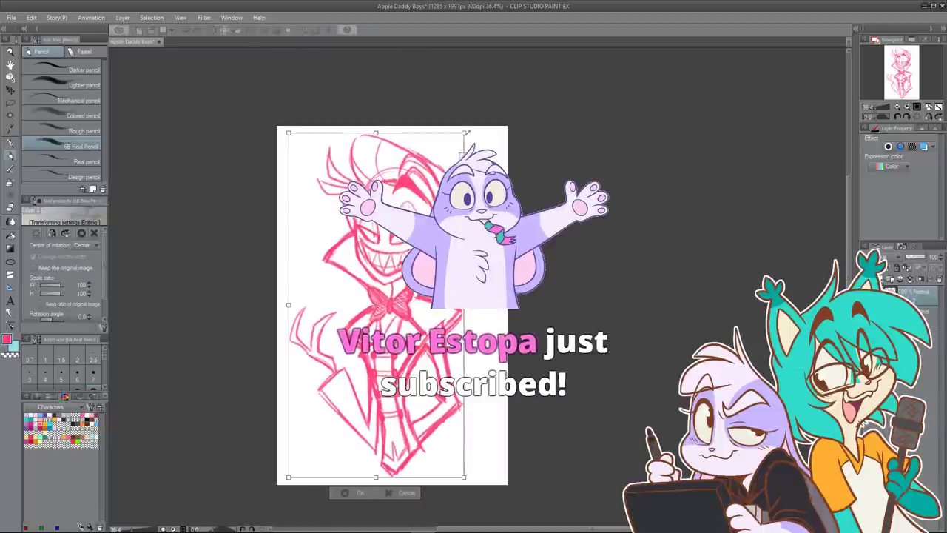
drag(466, 133, 467, 135)
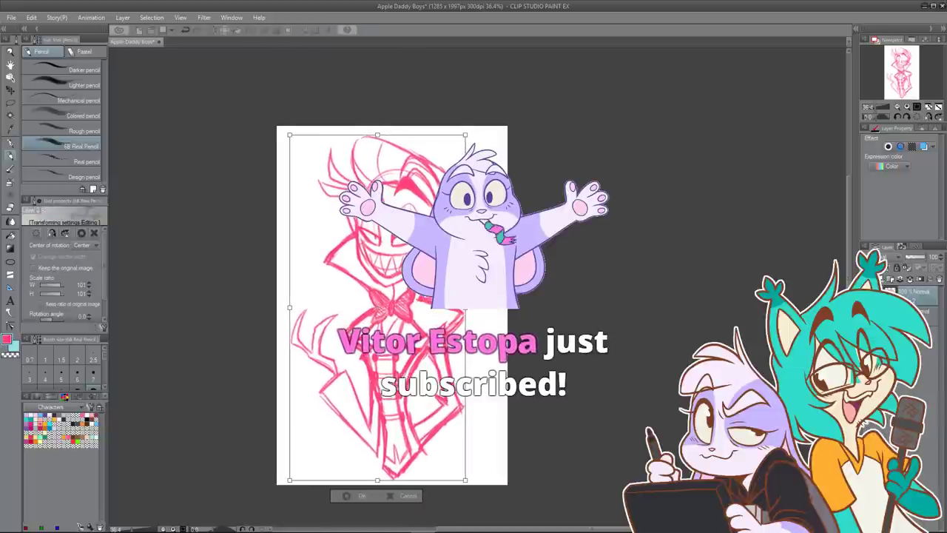
click(360, 495)
Step: Reinforce the outlines of the two fingers on the raised left hand with the 6B Real Pencil
key(e)
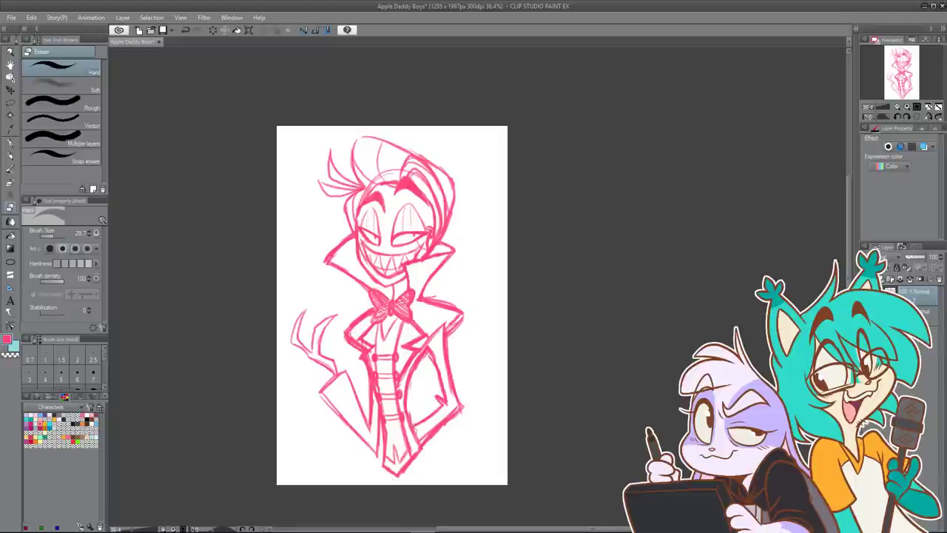
click(16, 148)
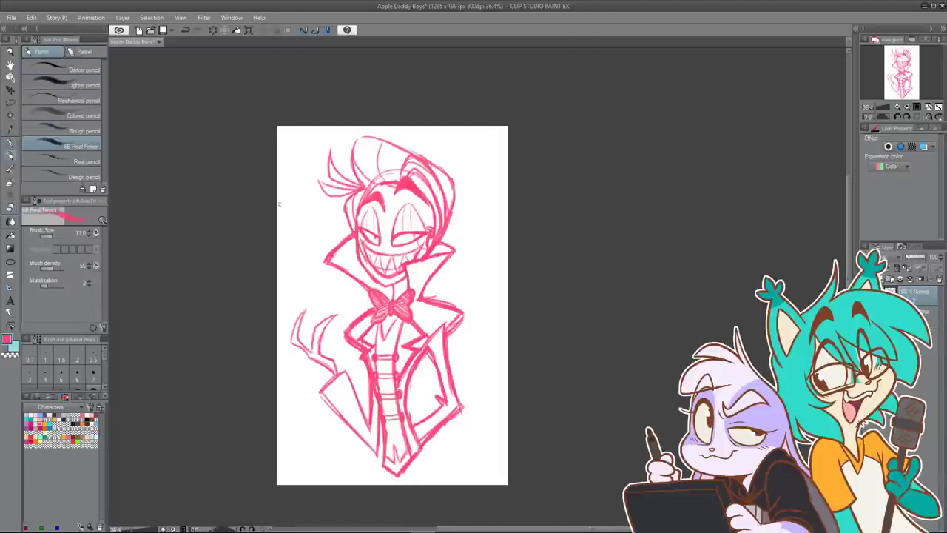
scroll(352, 316, up, 2)
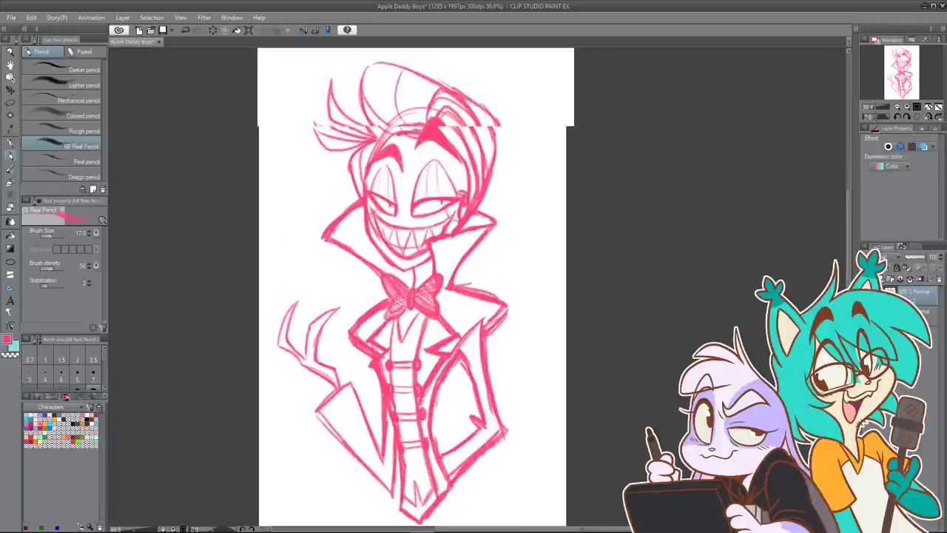
mouse_move(313, 331)
mouse_down()
mouse_move(312, 359)
mouse_move(346, 302)
mouse_move(312, 329)
mouse_move(307, 367)
mouse_up()
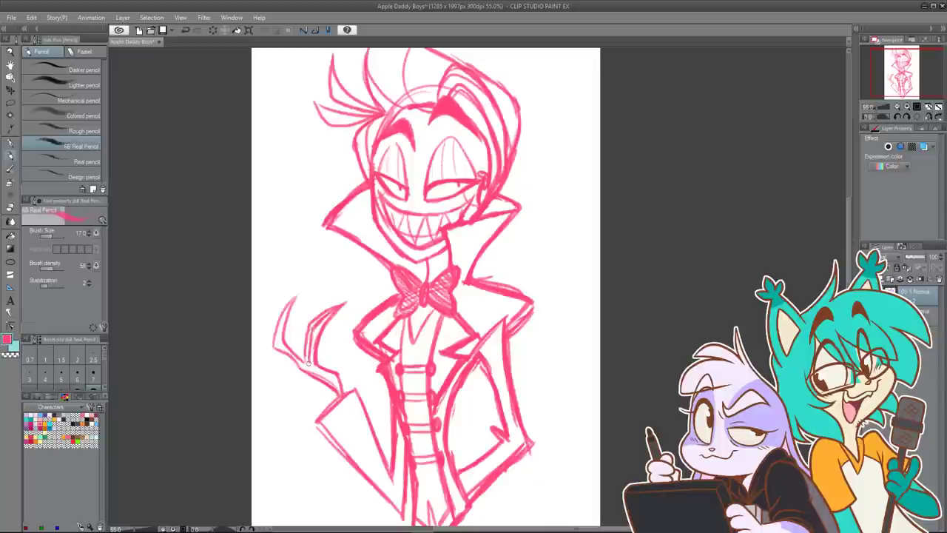
mouse_move(304, 323)
mouse_down()
mouse_move(303, 364)
mouse_move(276, 346)
mouse_move(295, 297)
mouse_move(280, 340)
mouse_move(295, 354)
mouse_up()
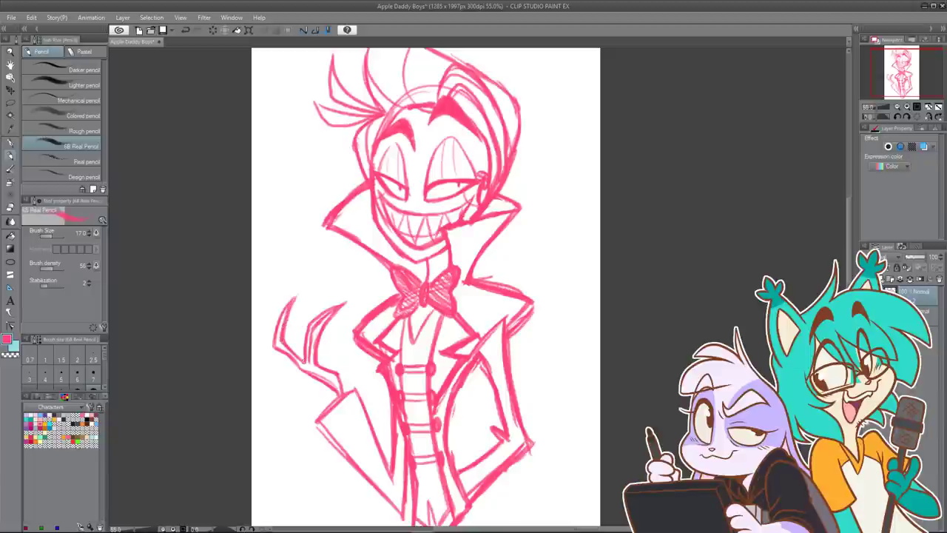
Step: Try adding a thumb pointing outward from the raised left hand, and undo the strokes
scroll(338, 262, down, 3)
scroll(328, 321, up, 4)
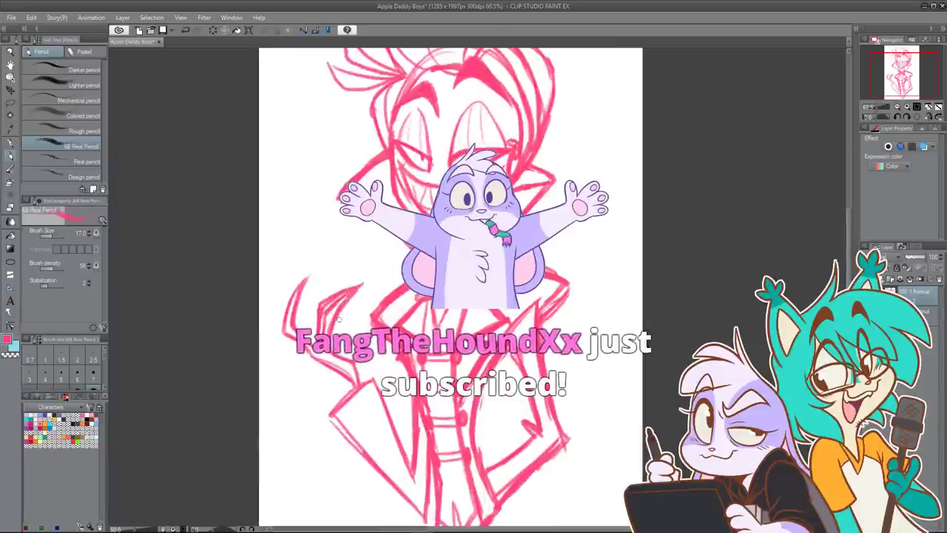
scroll(383, 259, down, 3)
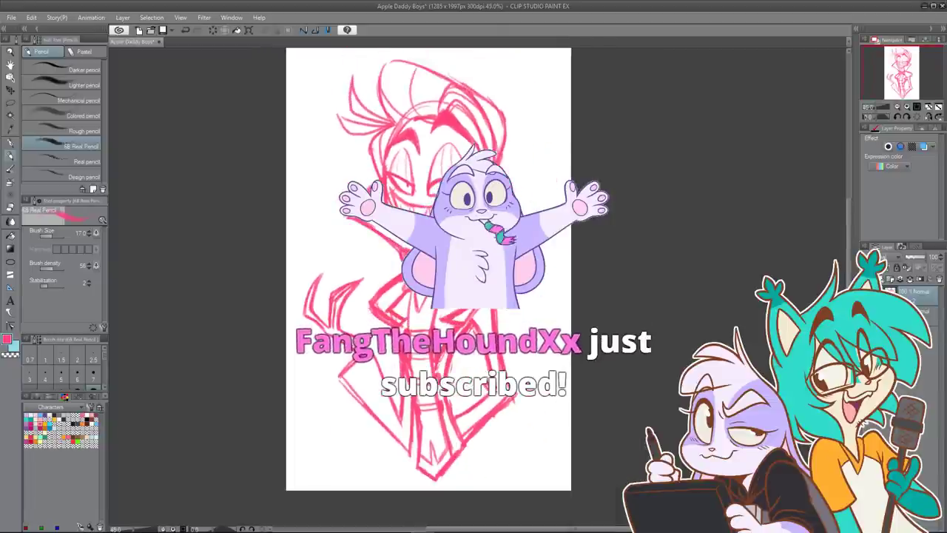
scroll(383, 258, up, 2)
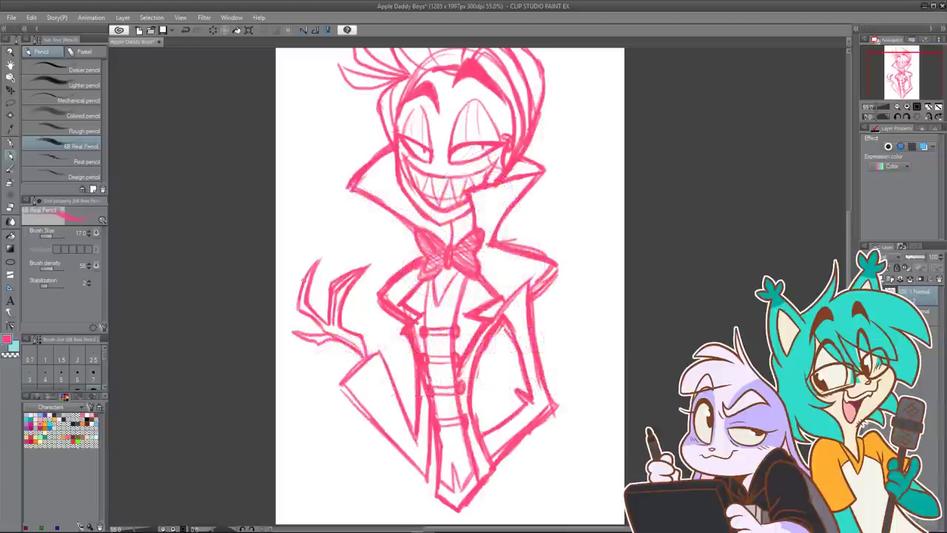
mouse_move(315, 340)
mouse_down()
mouse_move(293, 328)
mouse_move(318, 338)
mouse_move(357, 323)
mouse_move(363, 287)
mouse_move(345, 328)
mouse_up()
key(ctrl+z)
key(ctrl+z)
key(ctrl+z)
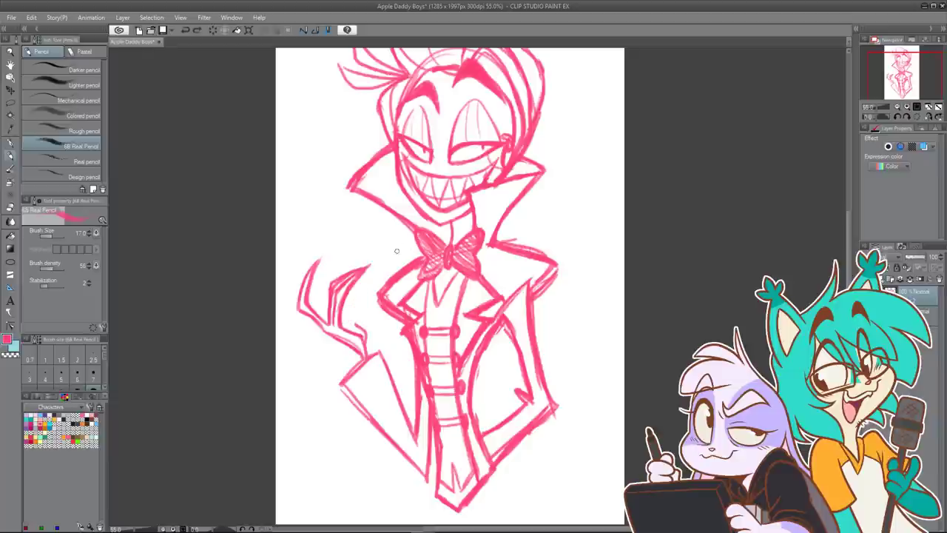
Step: Try reshaping the raised left hand with extra finger strokes, and undo them
mouse_move(320, 268)
mouse_down()
mouse_move(325, 296)
mouse_move(320, 268)
mouse_move(363, 338)
mouse_up()
mouse_move(323, 291)
mouse_down()
mouse_move(368, 361)
mouse_move(362, 330)
mouse_move(328, 305)
mouse_move(345, 328)
mouse_up()
key(ctrl+z)
key(ctrl+z)
key(ctrl+z)
key(ctrl+z)
key(ctrl+z)
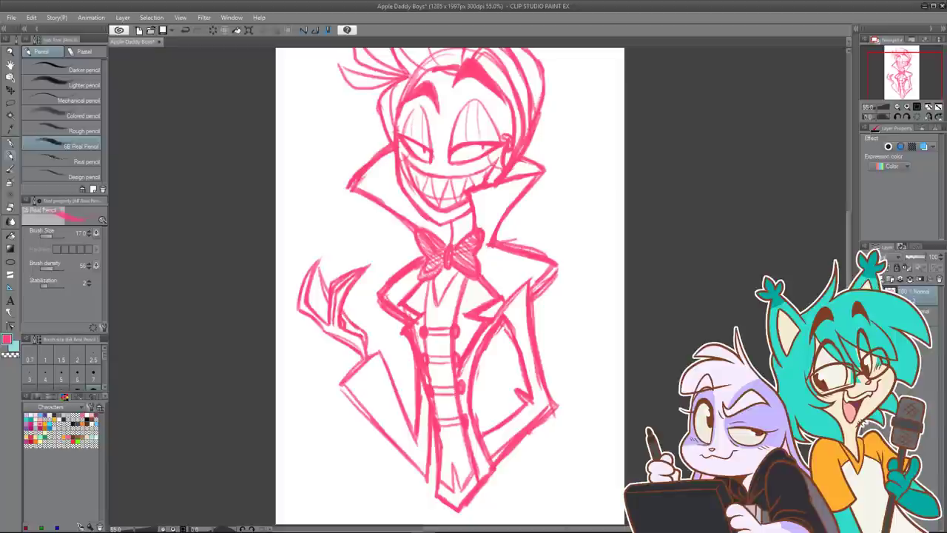
scroll(408, 189, down, 3)
key(ctrl+z)
key(ctrl+z)
key(ctrl+z)
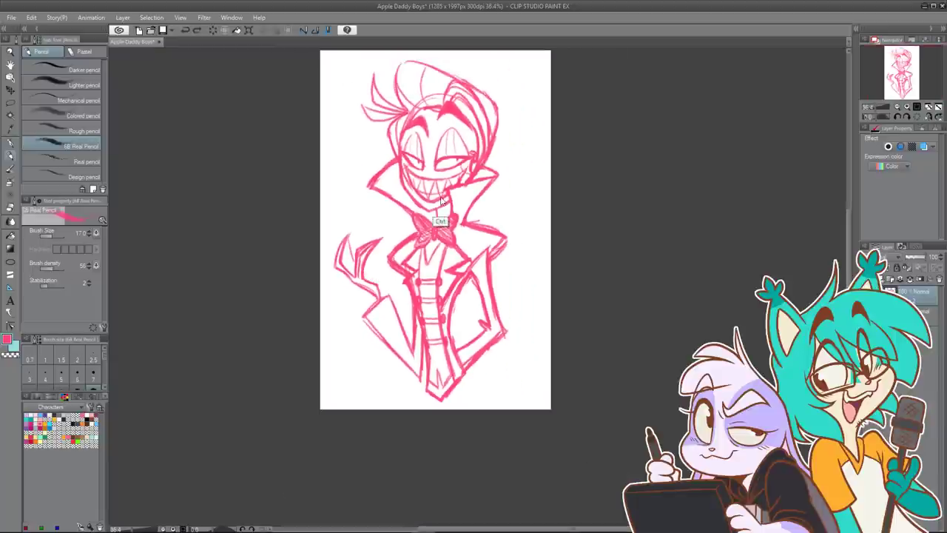
Step: Lower the sketch layer's opacity until the lines turn pale pink and add a new layer above it
key(ctrl+plus)
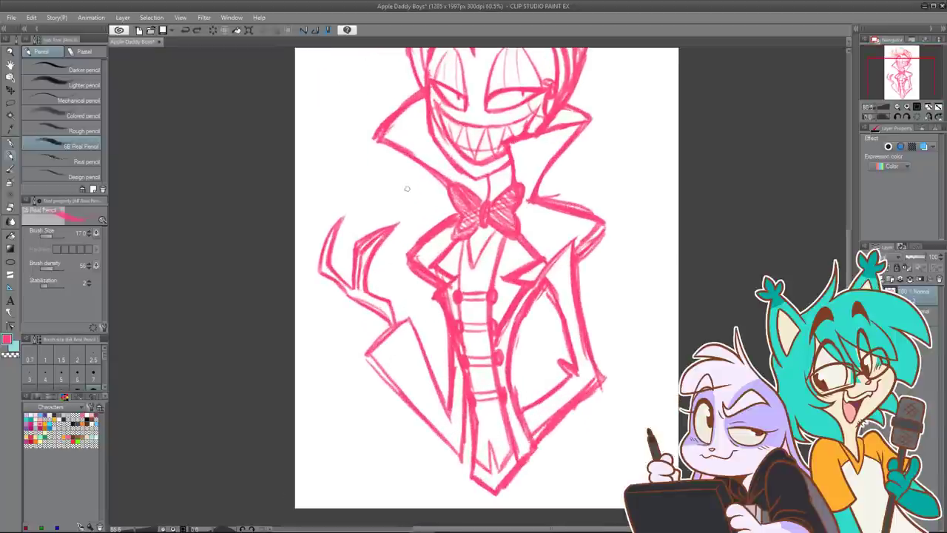
drag(406, 188, 339, 248)
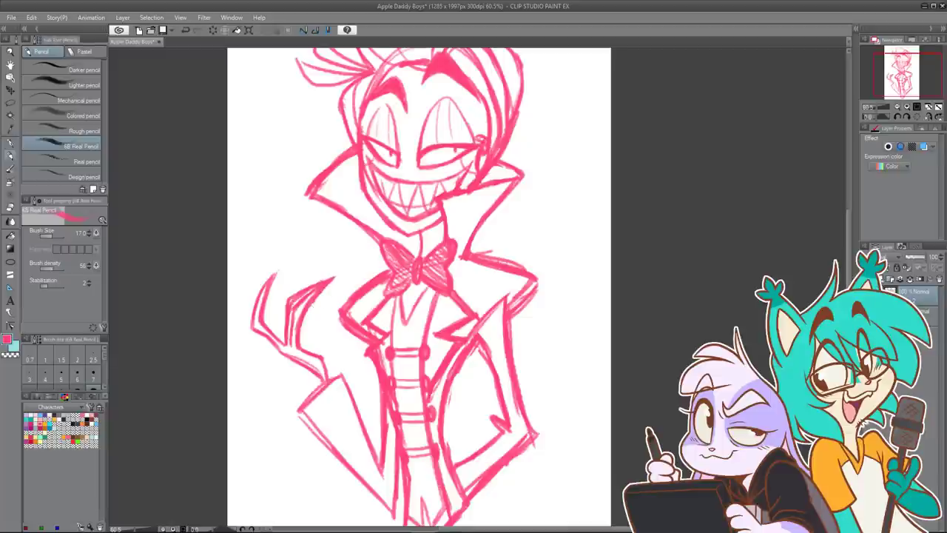
scroll(405, 209, down, 3)
mouse_move(502, 228)
mouse_down()
mouse_move(468, 301)
mouse_move(488, 243)
mouse_up()
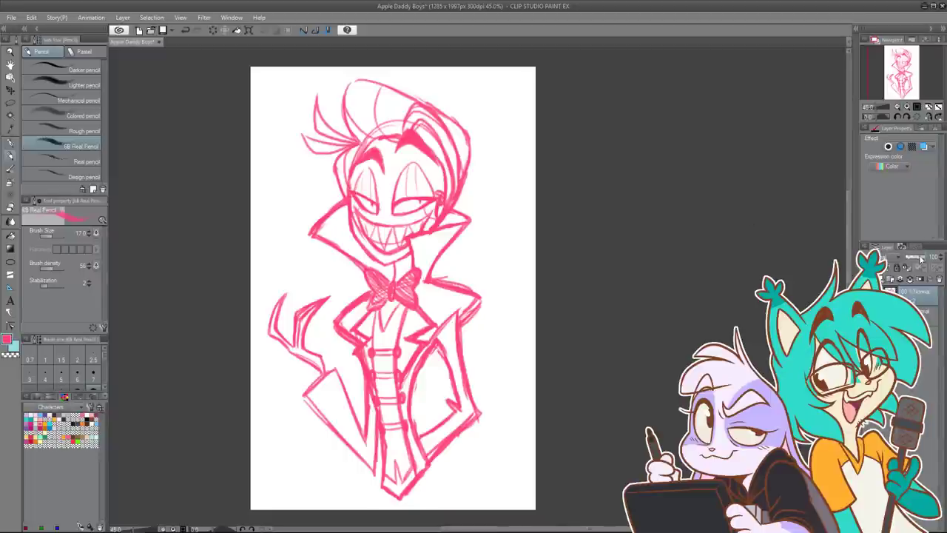
drag(921, 258, 916, 257)
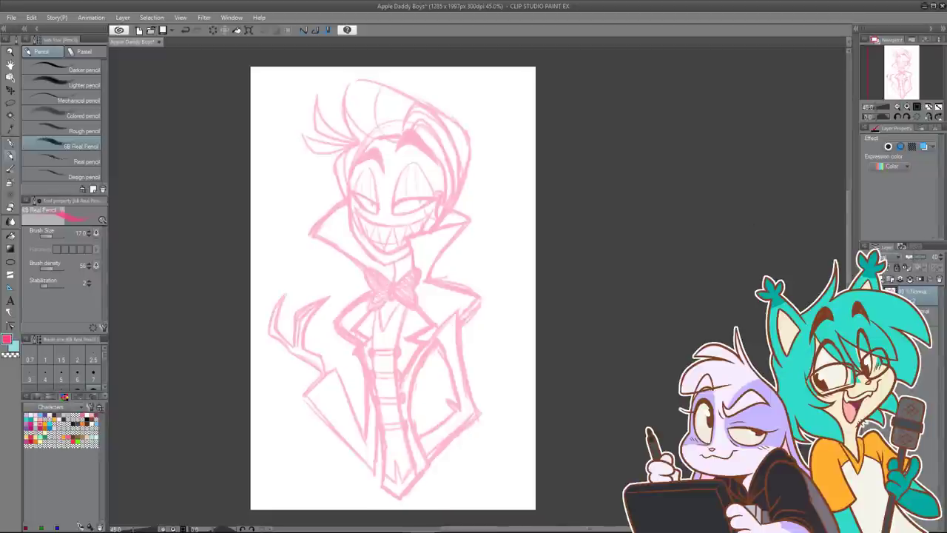
click(871, 279)
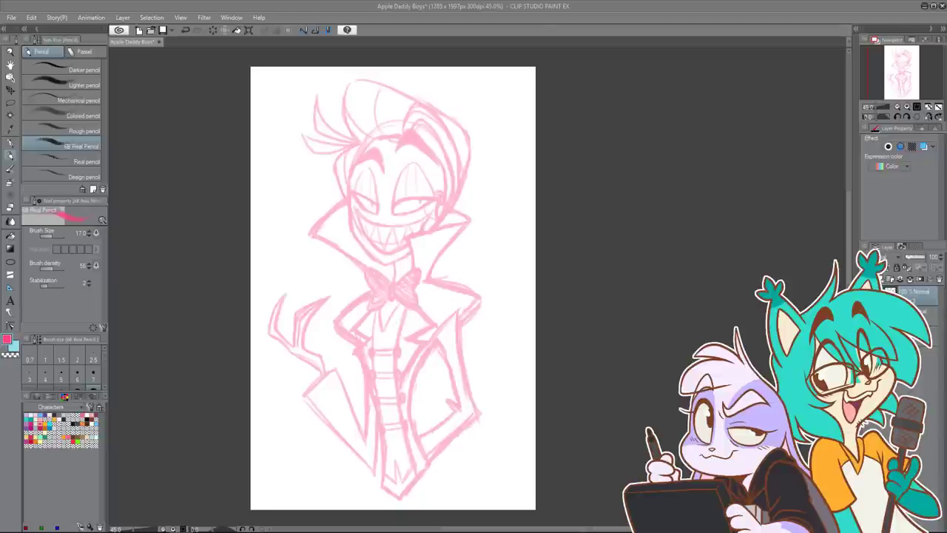
key(ctrl+z)
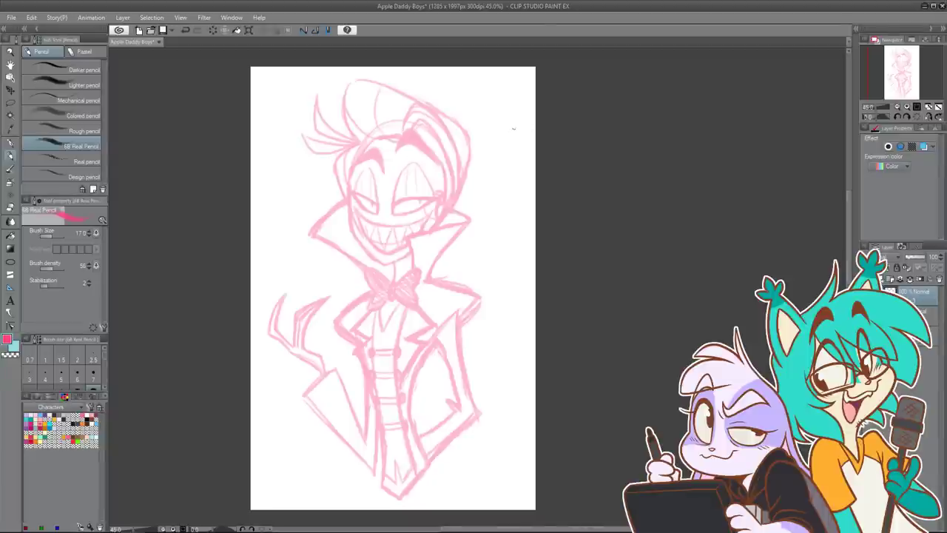
Step: Paste the character reference image in the canvas's upper-left corner and enlarge it to roughly twice its size
click(11, 17)
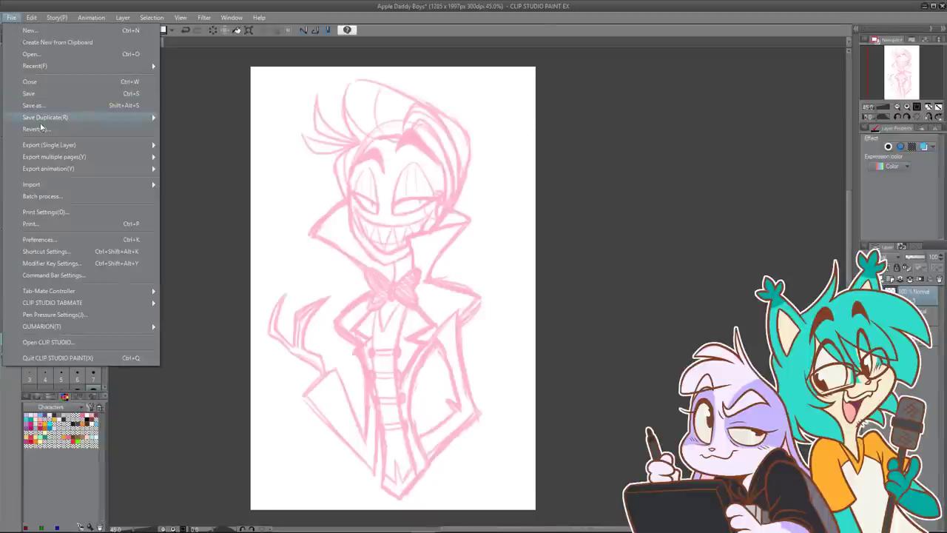
mouse_move(30, 18)
click(56, 82)
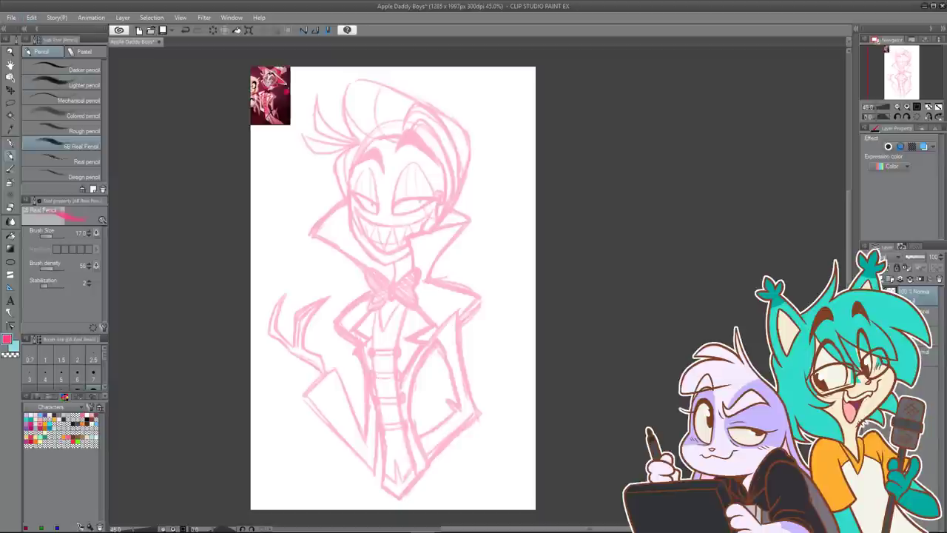
click(12, 89)
click(249, 31)
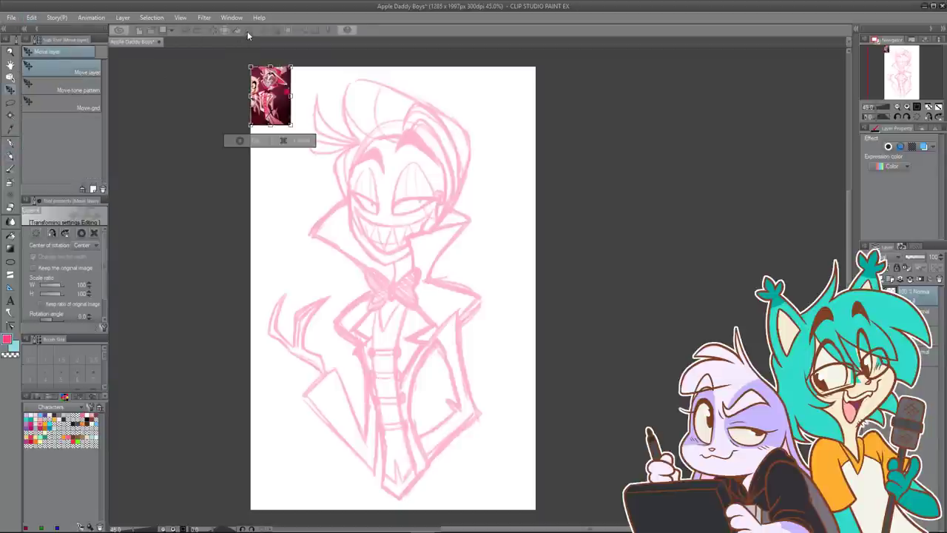
drag(388, 244, 322, 199)
click(271, 214)
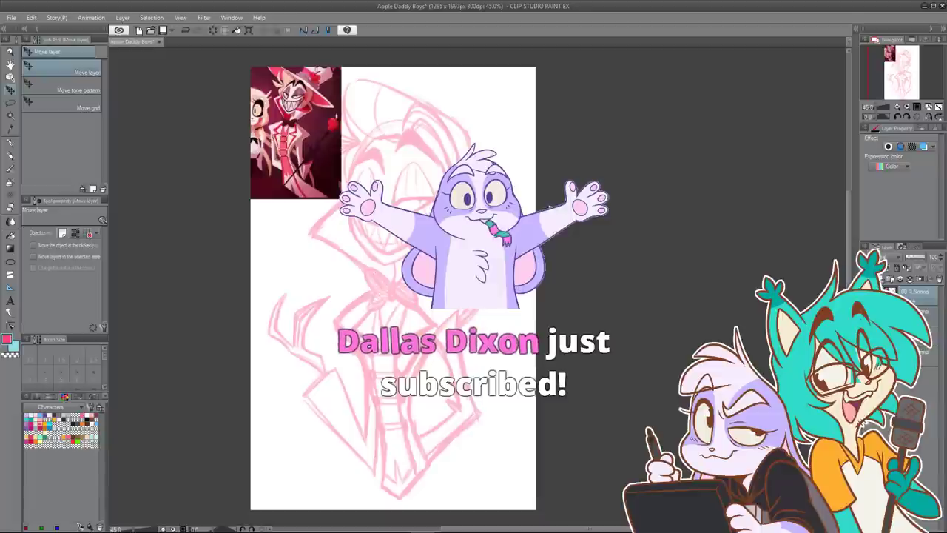
Step: Set the drawing colour to black (000000) with the colour settings' eyedropper
double_click(7, 339)
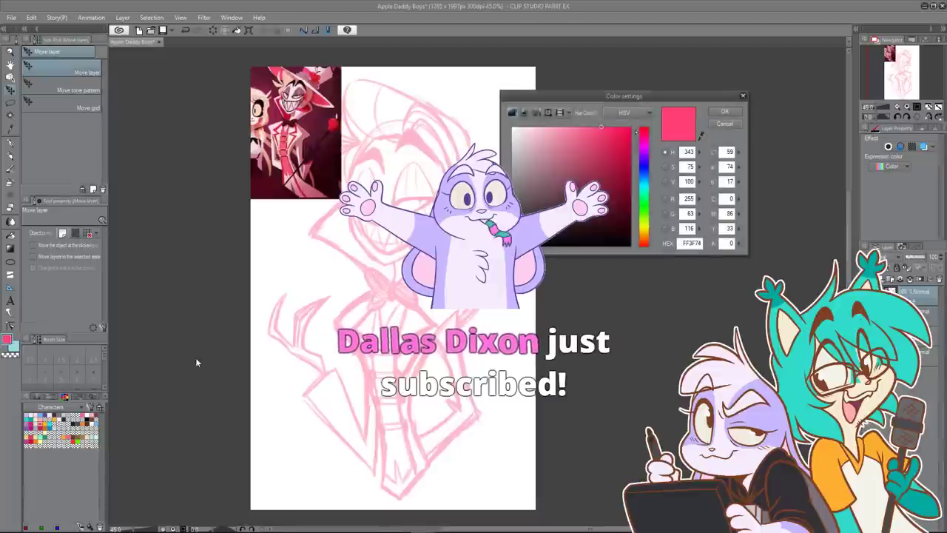
click(700, 136)
click(330, 74)
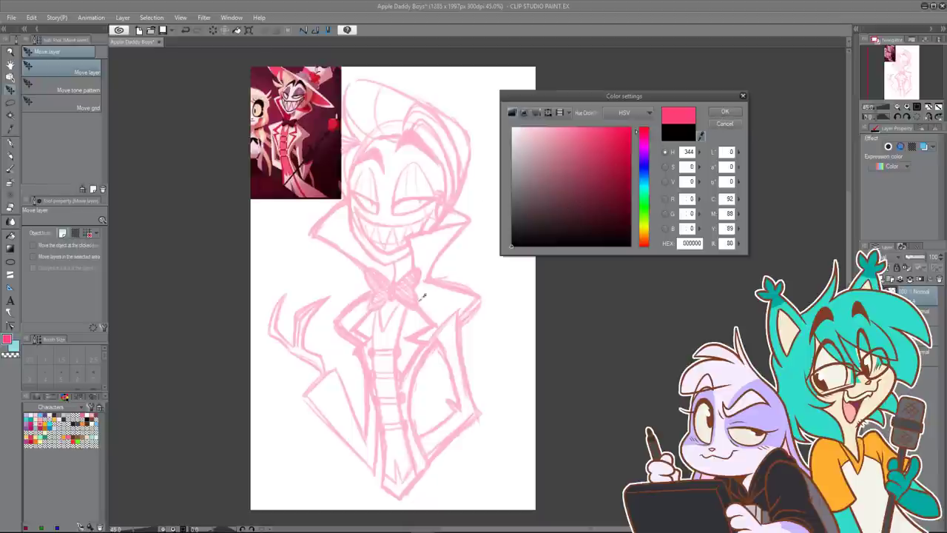
click(725, 111)
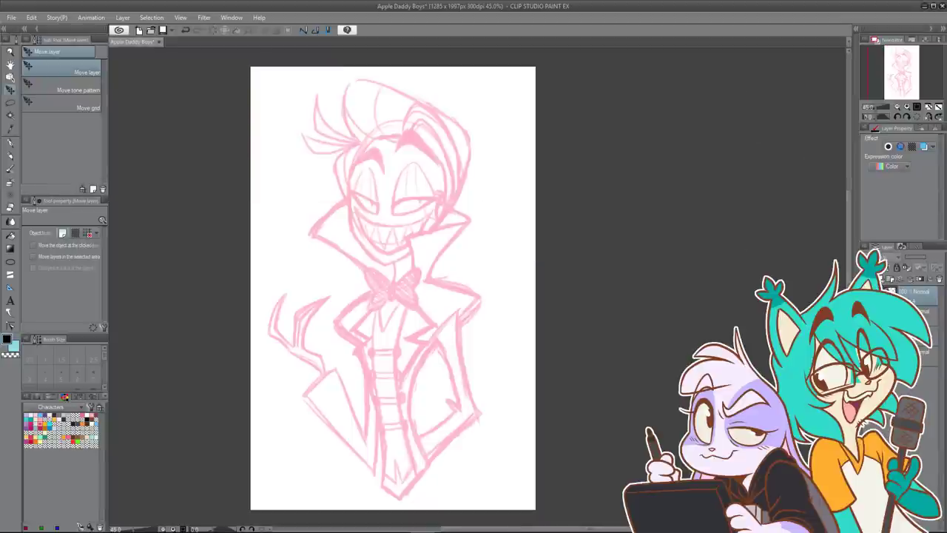
Step: Select the ink layer above the pink sketch and pick the Inker - The Natural pen
click(927, 315)
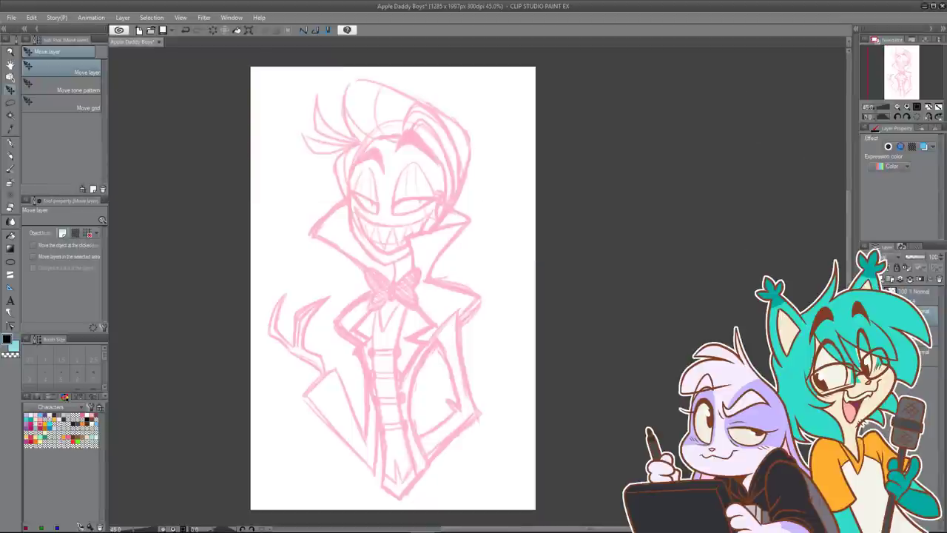
click(11, 145)
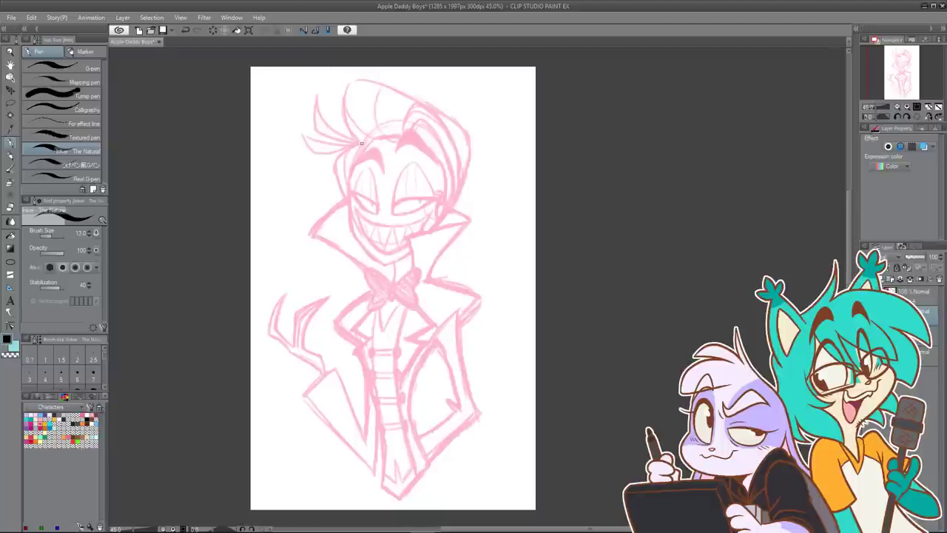
scroll(365, 115, up, 3)
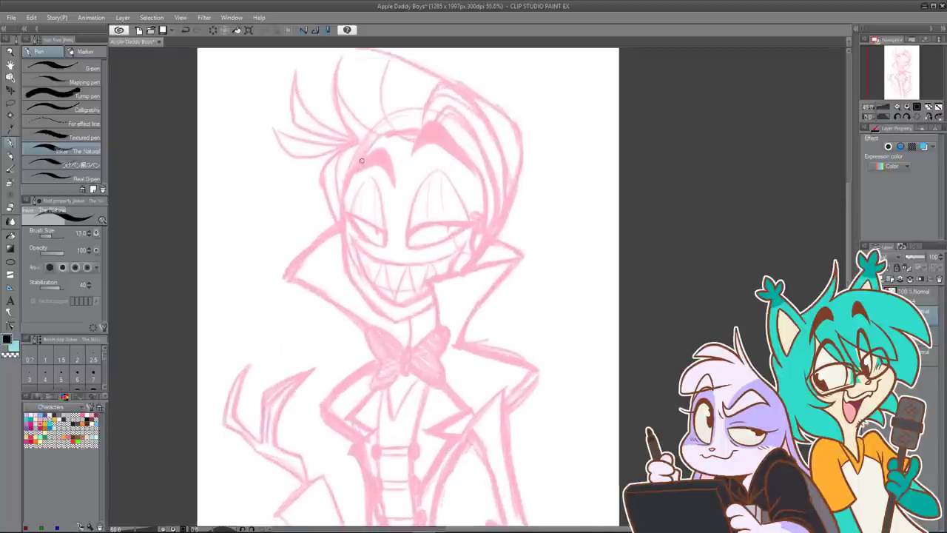
Step: Try inking the arched upper edge of the left eyebrow in black, undoing the strokes
key(ctrl+z)
mouse_move(356, 170)
mouse_down()
mouse_move(388, 150)
mouse_move(399, 191)
mouse_up()
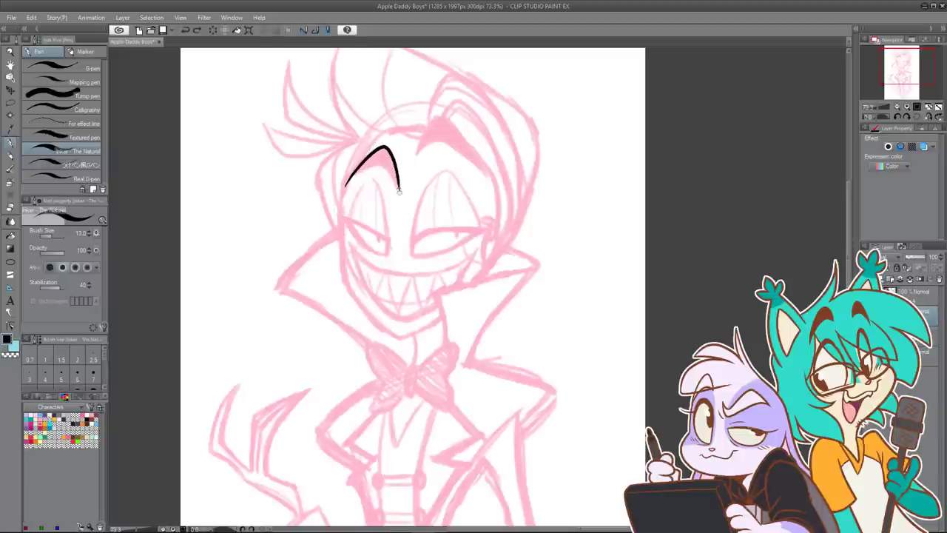
key(ctrl+z)
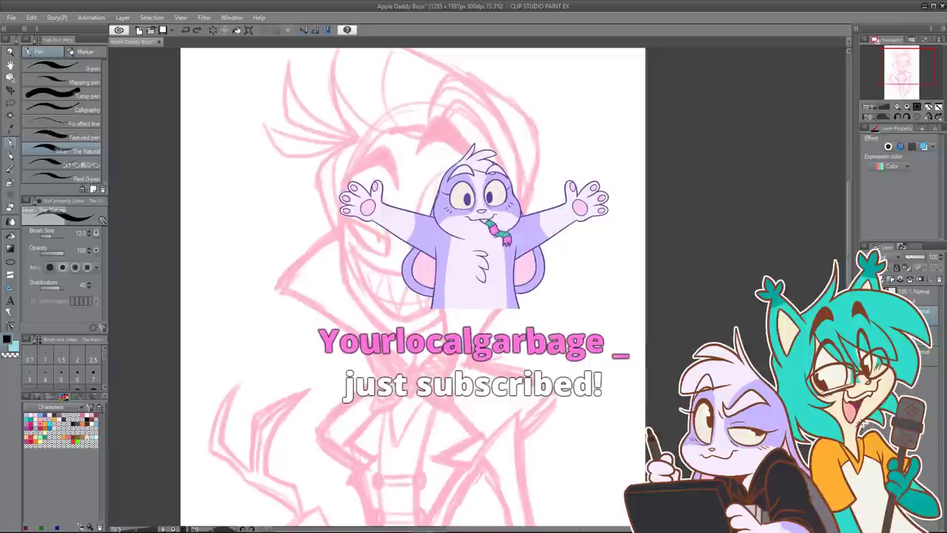
mouse_move(346, 191)
mouse_down()
mouse_move(378, 144)
mouse_move(396, 185)
mouse_move(372, 160)
mouse_move(396, 180)
mouse_up()
key(ctrl+z)
key(ctrl+z)
key(ctrl+z)
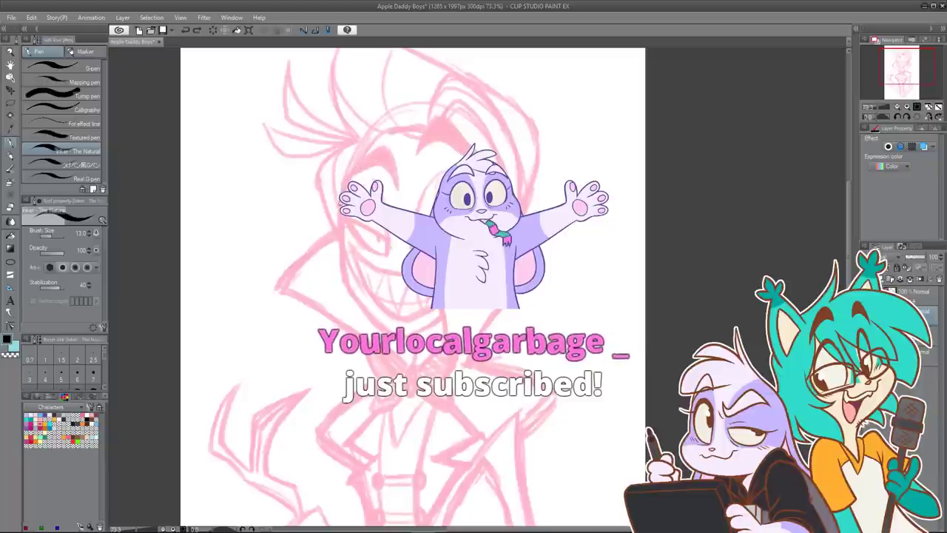
Step: Try inking the left eyebrow's full outline with its lower curve, undoing the attempts
mouse_move(345, 196)
mouse_down()
mouse_move(378, 141)
mouse_move(394, 173)
mouse_move(368, 156)
mouse_up()
key(ctrl+z)
mouse_move(344, 187)
mouse_down()
mouse_move(361, 161)
mouse_move(398, 188)
mouse_move(371, 164)
mouse_move(395, 176)
mouse_up()
key(ctrl+z)
key(ctrl+z)
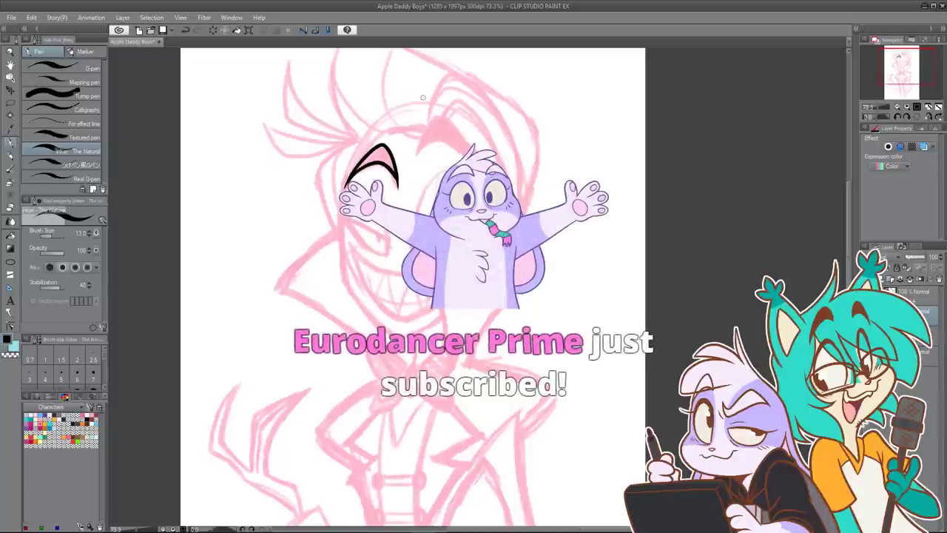
key(ctrl+z)
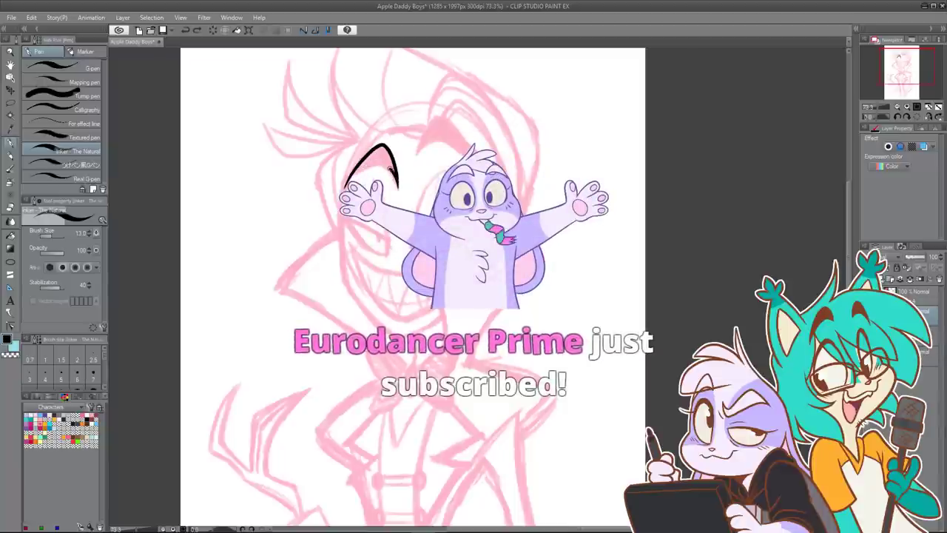
mouse_move(397, 182)
mouse_down()
mouse_move(376, 162)
mouse_move(348, 182)
mouse_move(367, 164)
mouse_move(396, 179)
mouse_up()
key(ctrl+z)
key(ctrl+z)
key(ctrl+z)
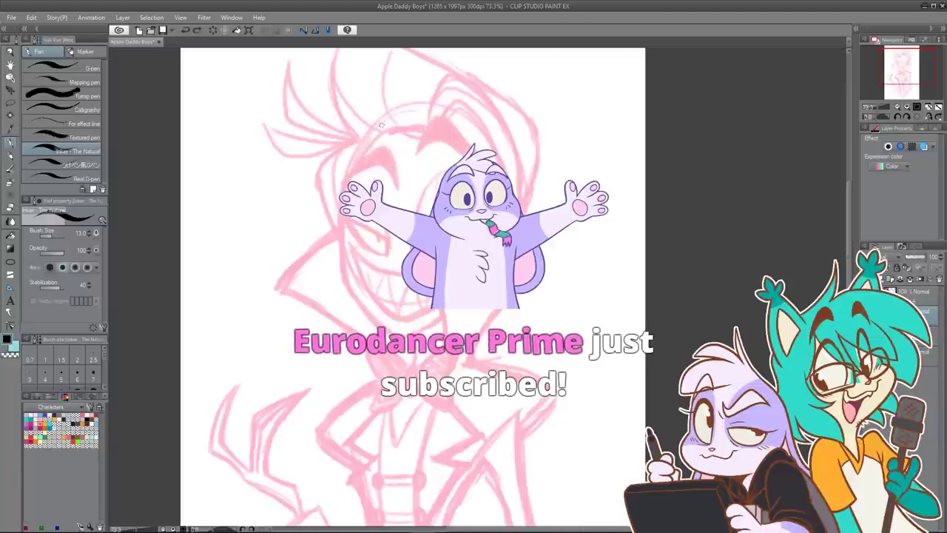
Step: Ink the left eyebrow as a closed, pointed arch in black, following the sketch
mouse_move(342, 194)
mouse_down()
mouse_move(386, 145)
mouse_move(397, 190)
mouse_move(379, 167)
mouse_up()
key(ctrl+z)
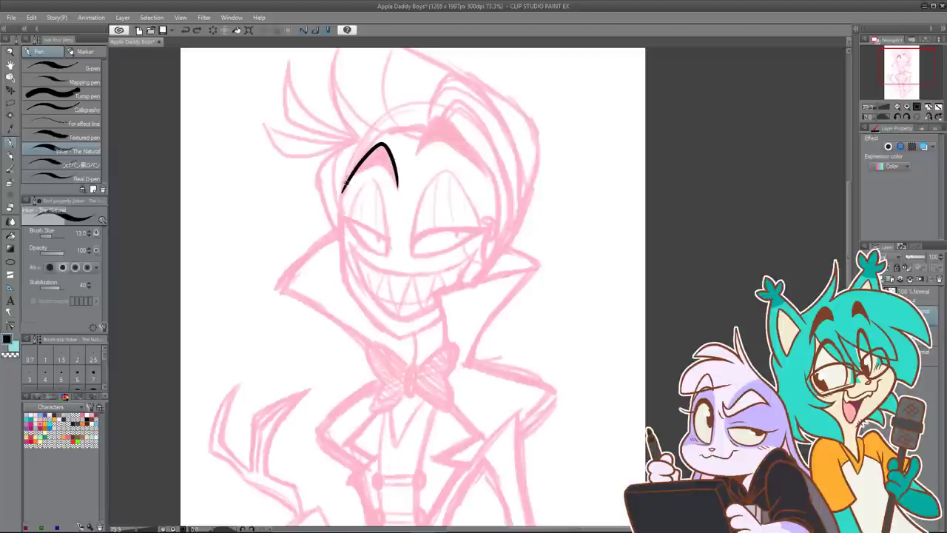
key(ctrl+z)
mouse_move(343, 191)
mouse_down()
mouse_move(362, 170)
mouse_move(388, 171)
mouse_move(398, 185)
mouse_up()
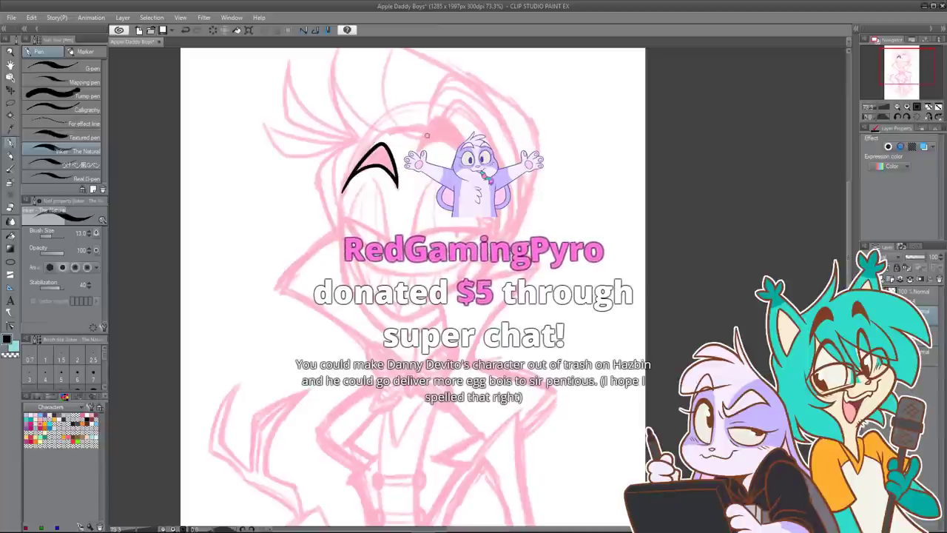
Step: Ink the right eyebrow's closed outline as a taller arch tapering down toward the temple
mouse_move(416, 150)
mouse_down()
mouse_move(446, 116)
mouse_move(472, 149)
mouse_up()
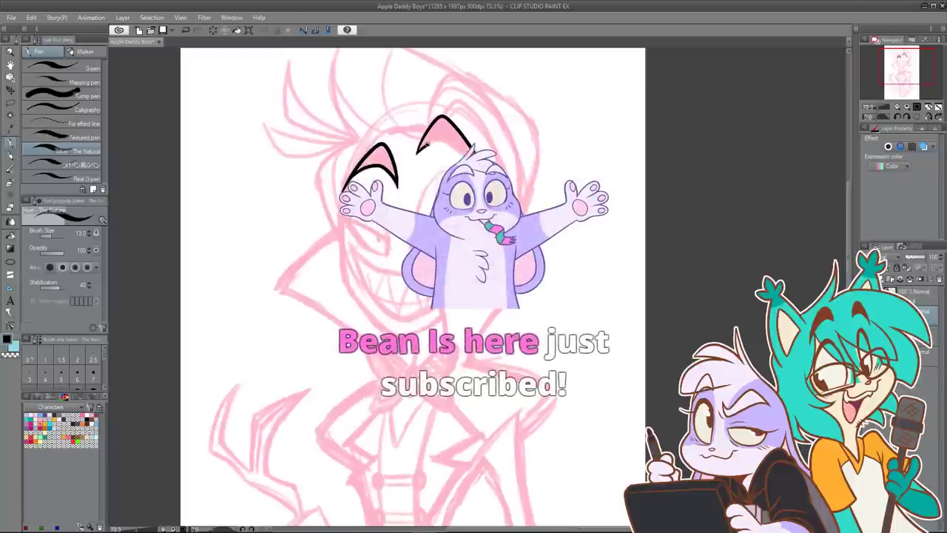
drag(417, 153, 470, 156)
key(ctrl+z)
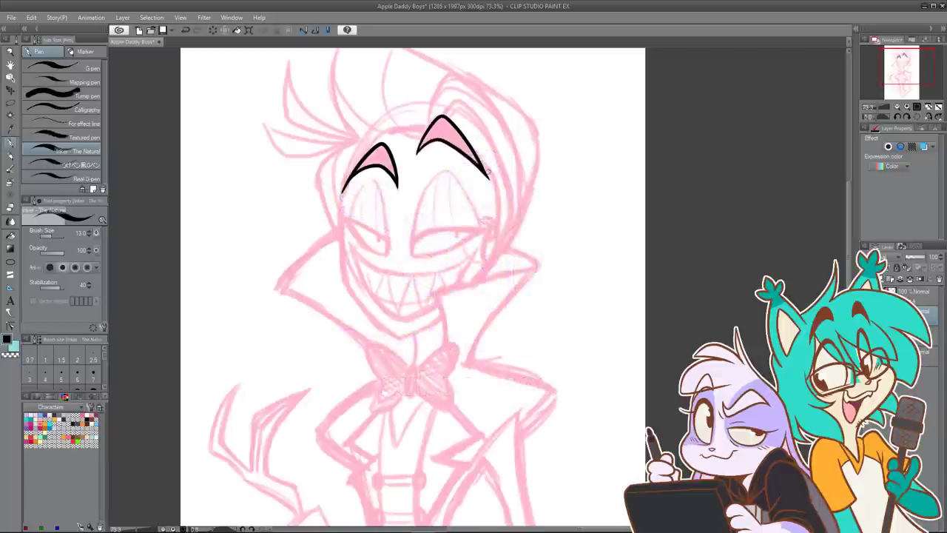
Step: Fill both outlined eyebrows with solid black
drag(494, 145, 459, 169)
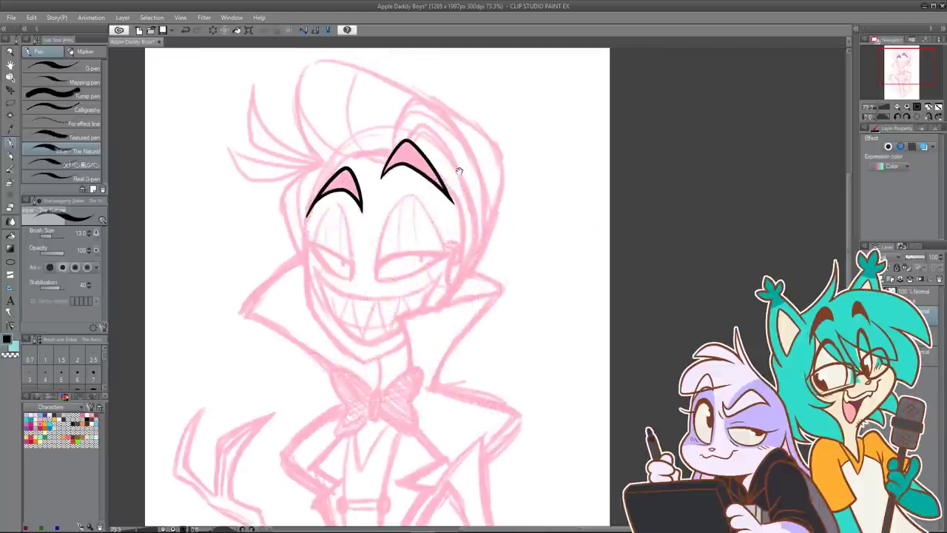
click(10, 207)
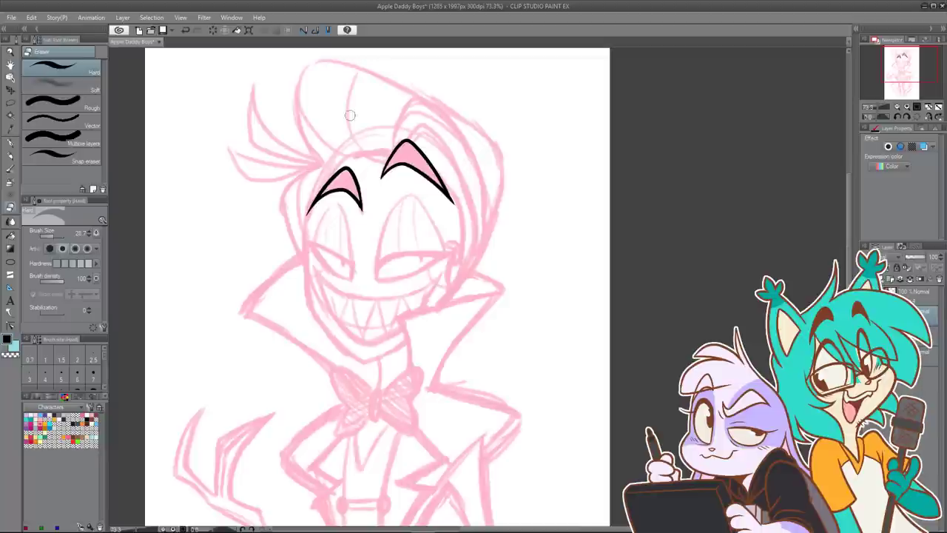
key(g)
click(342, 186)
click(408, 155)
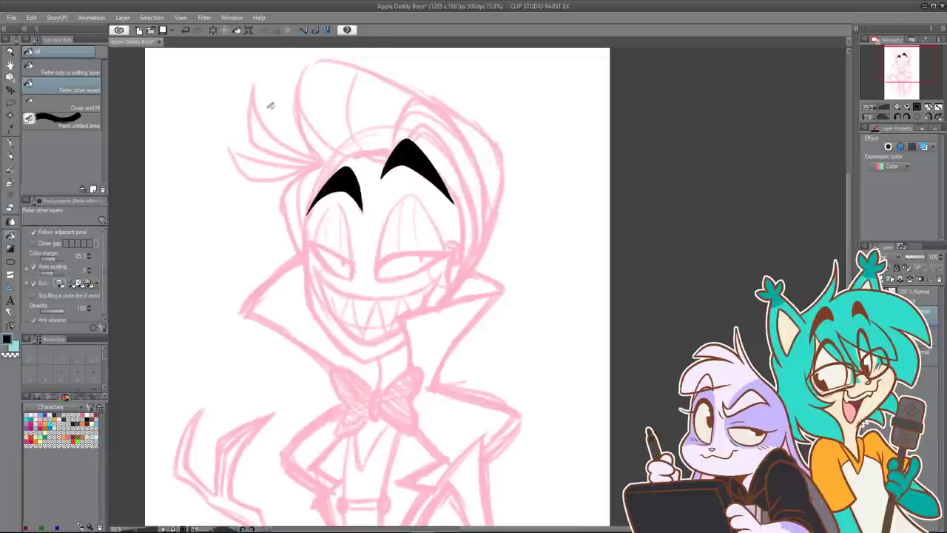
Step: Ink the left side of the face with the pen, from the left eyebrow's outer tip down to the chin
key(p)
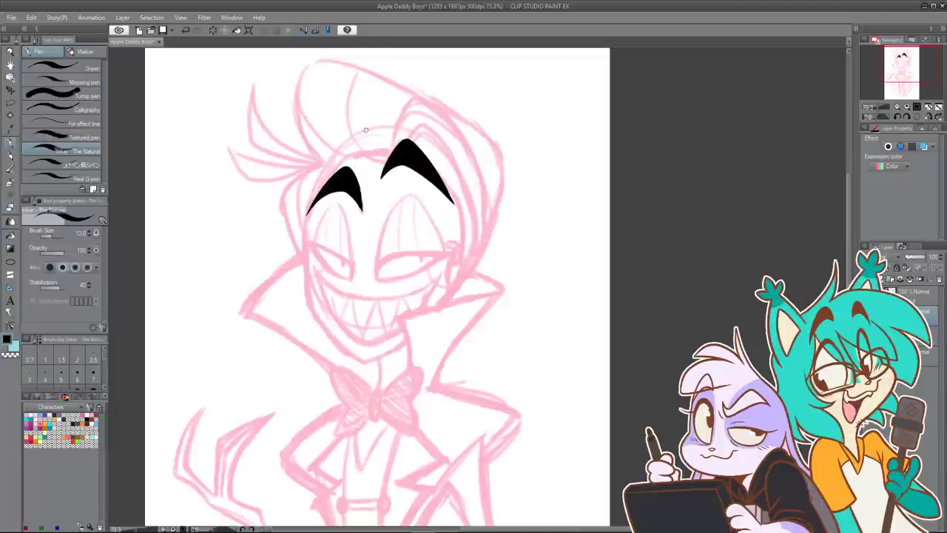
key(ctrl+z)
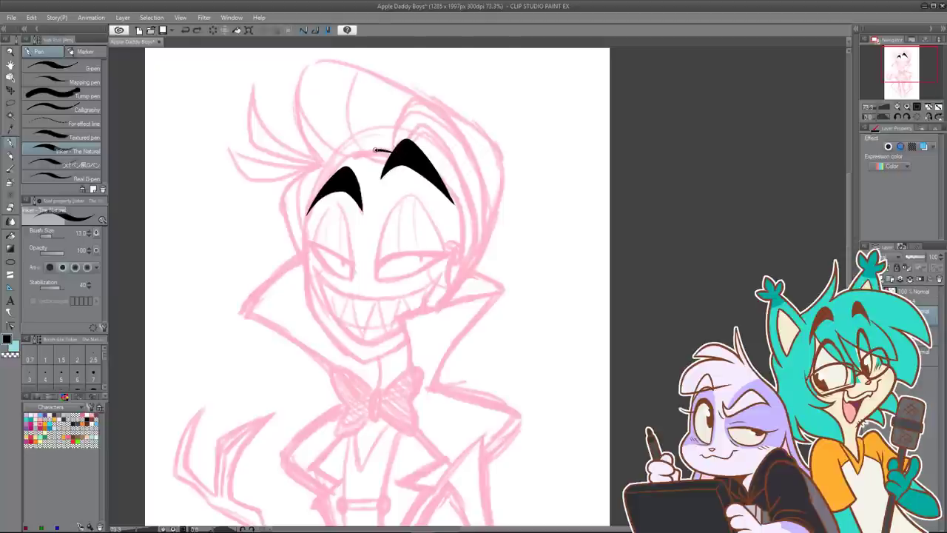
key(ctrl+z)
key(ctrl+z)
mouse_move(309, 213)
mouse_down()
mouse_move(304, 288)
mouse_move(318, 318)
mouse_up()
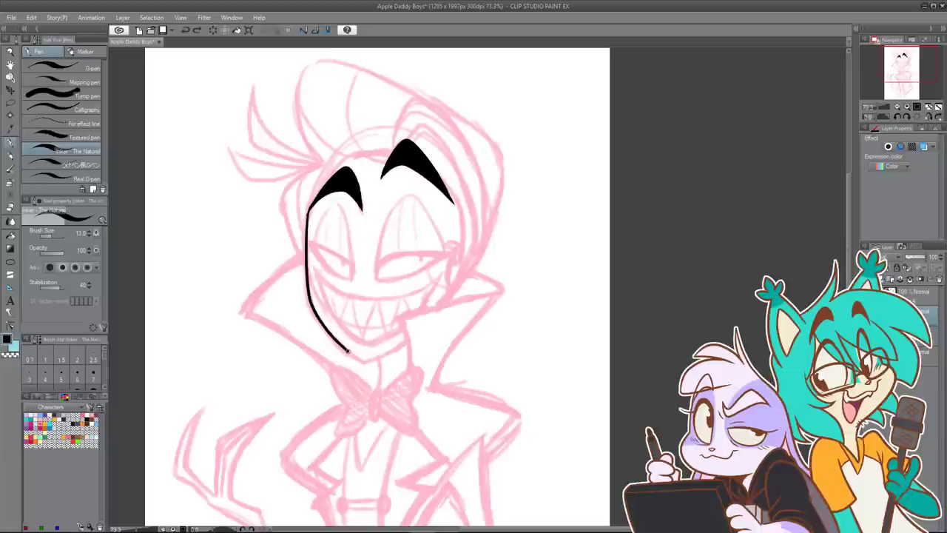
Step: Ink the forehead arc between the eyebrows' outer edges and the right side of the face curling into the ear
drag(446, 205, 382, 179)
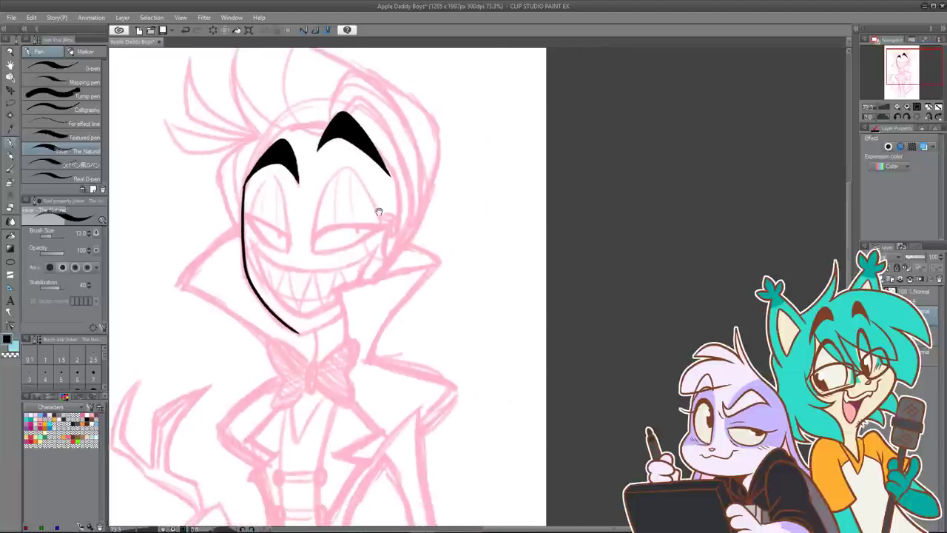
drag(371, 278, 426, 271)
key(ctrl+z)
drag(434, 143, 431, 191)
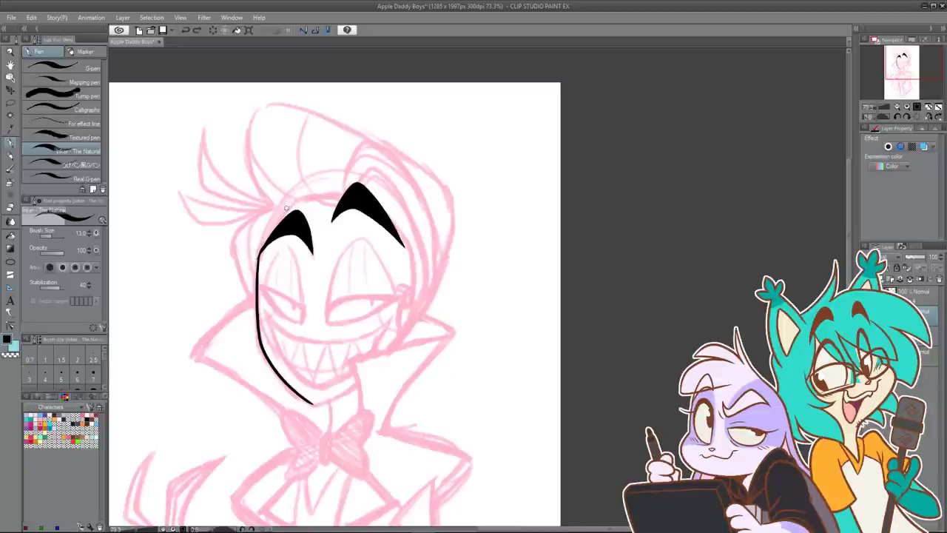
drag(288, 213, 316, 196)
key(ctrl+z)
drag(258, 254, 270, 224)
key(ctrl+z)
drag(303, 197, 345, 196)
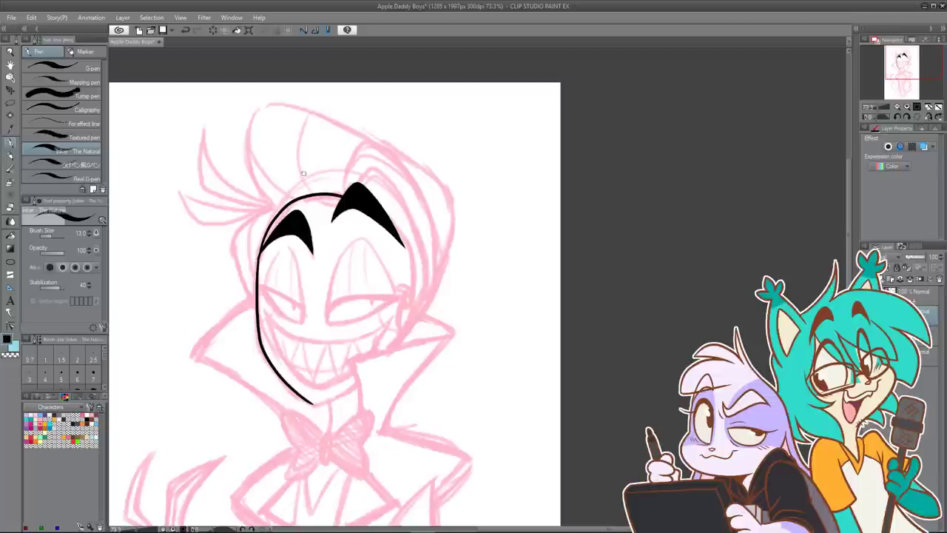
key(ctrl+z)
drag(392, 227, 415, 272)
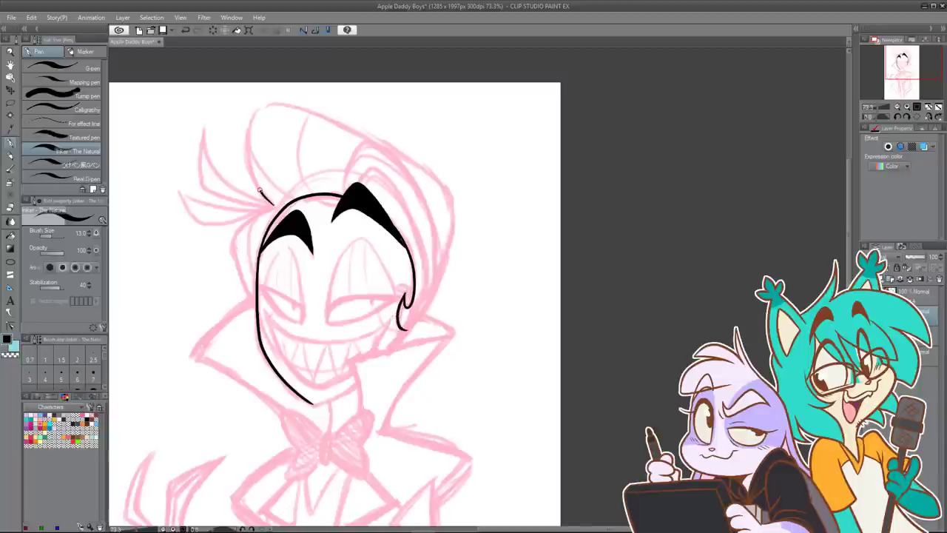
Step: Ink the swept-up hair's outer contour from the left hairline over the top and down behind the right ear
mouse_move(259, 190)
mouse_down()
mouse_move(248, 124)
mouse_move(262, 104)
mouse_move(302, 100)
mouse_up()
key(ctrl+z)
mouse_move(273, 206)
mouse_down()
mouse_move(252, 176)
mouse_move(246, 139)
mouse_move(258, 108)
mouse_move(278, 103)
mouse_move(371, 135)
mouse_move(446, 181)
mouse_move(457, 211)
mouse_move(451, 249)
mouse_move(392, 346)
mouse_up()
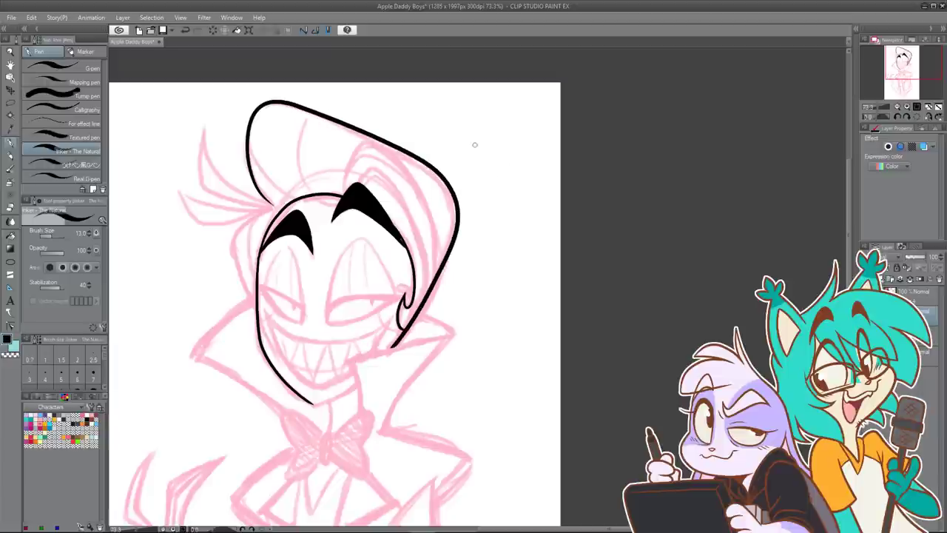
Step: Ink both edges of the upper hair spike on the left, tapering to a point and meeting at the hairline
scroll(206, 123, up, 3)
mouse_move(202, 126)
mouse_down()
mouse_move(224, 192)
mouse_move(254, 217)
mouse_move(293, 230)
mouse_up()
key(ctrl+z)
mouse_move(202, 143)
mouse_down()
mouse_move(209, 174)
mouse_move(236, 204)
mouse_move(297, 230)
mouse_up()
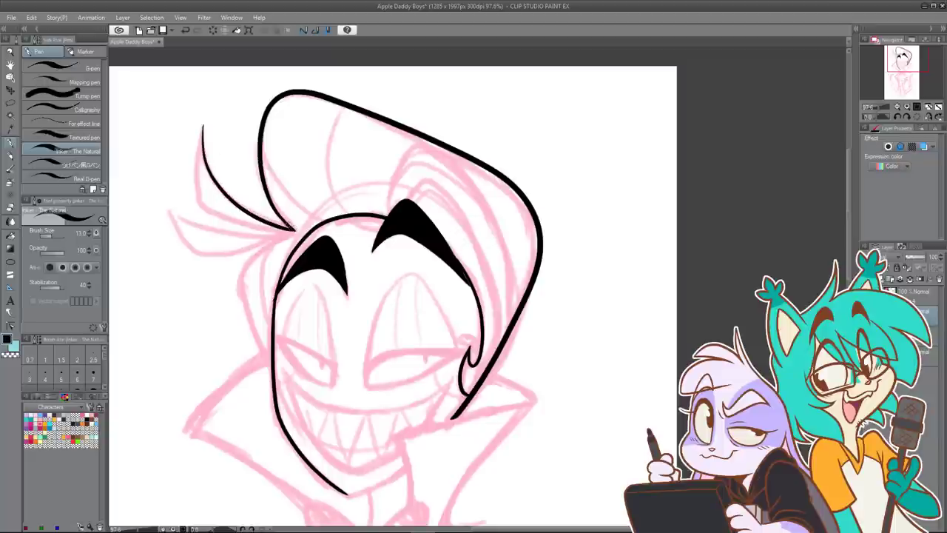
key(ctrl+z)
mouse_move(203, 126)
mouse_down()
mouse_move(199, 198)
mouse_move(216, 215)
mouse_move(290, 230)
mouse_up()
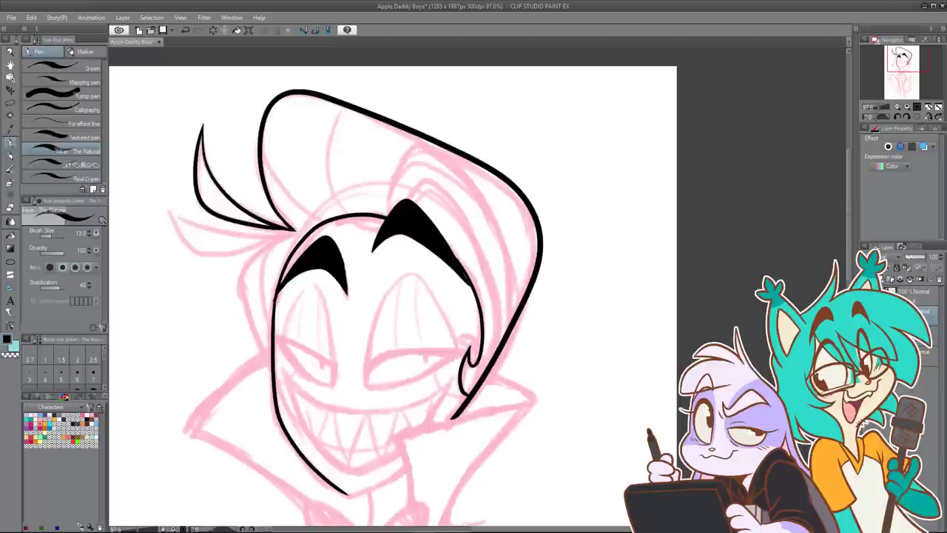
key(ctrl+z)
mouse_move(202, 128)
mouse_down()
mouse_move(203, 193)
mouse_move(290, 231)
mouse_up()
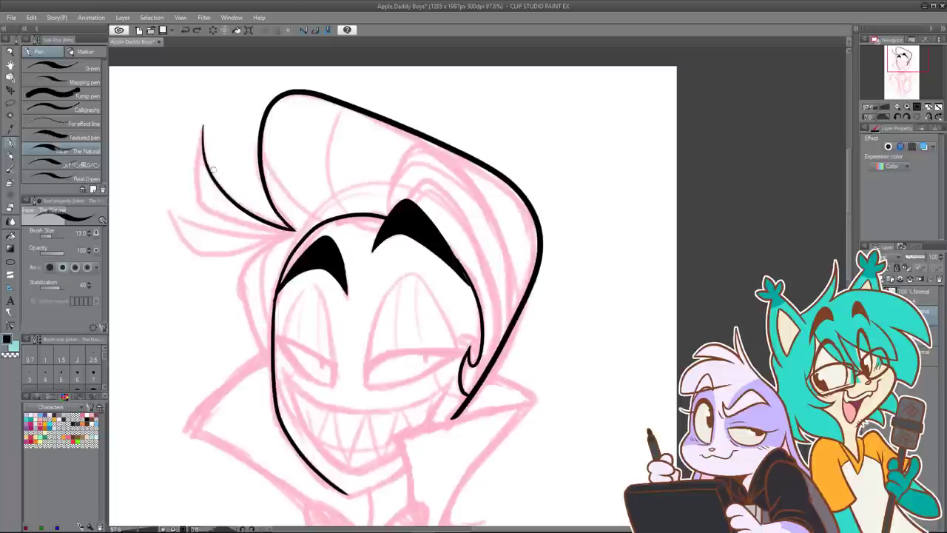
mouse_move(200, 131)
mouse_down()
mouse_move(196, 185)
mouse_move(226, 220)
mouse_move(295, 232)
mouse_up()
Step: Ink the upper edge of the lower hair spike on the left, from its tip to the hairline
scroll(205, 110, up, 1)
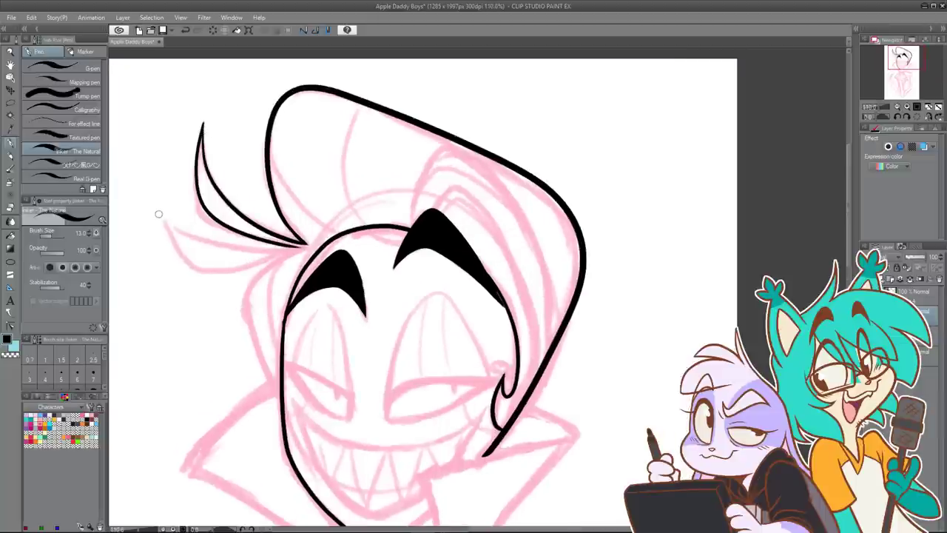
key(ctrl+z)
mouse_move(158, 213)
mouse_down()
mouse_move(217, 242)
mouse_move(191, 234)
mouse_move(266, 250)
mouse_move(302, 244)
mouse_up()
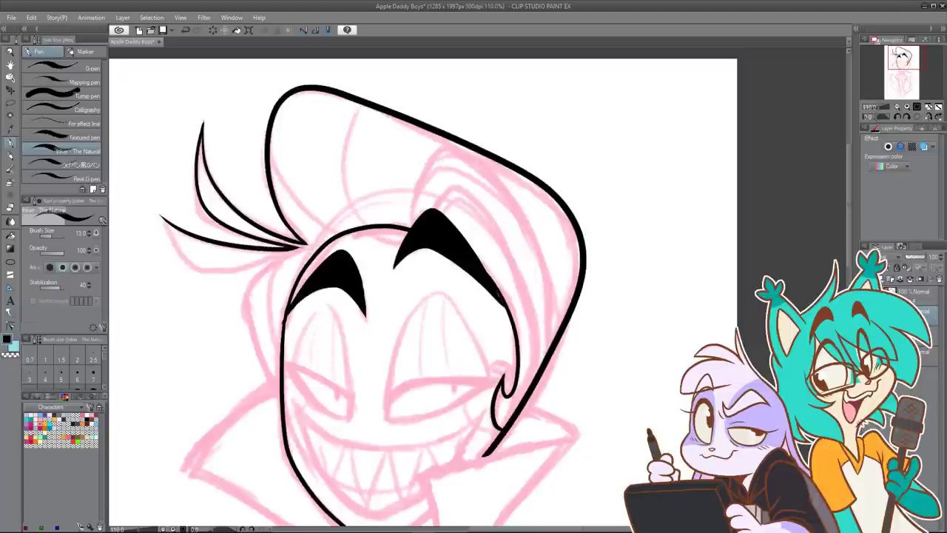
key(ctrl+z)
mouse_move(158, 213)
mouse_down()
mouse_move(185, 232)
mouse_move(259, 249)
mouse_move(294, 244)
mouse_up()
key(ctrl+z)
mouse_move(157, 213)
mouse_down()
mouse_move(201, 239)
mouse_move(270, 251)
mouse_move(302, 244)
mouse_up()
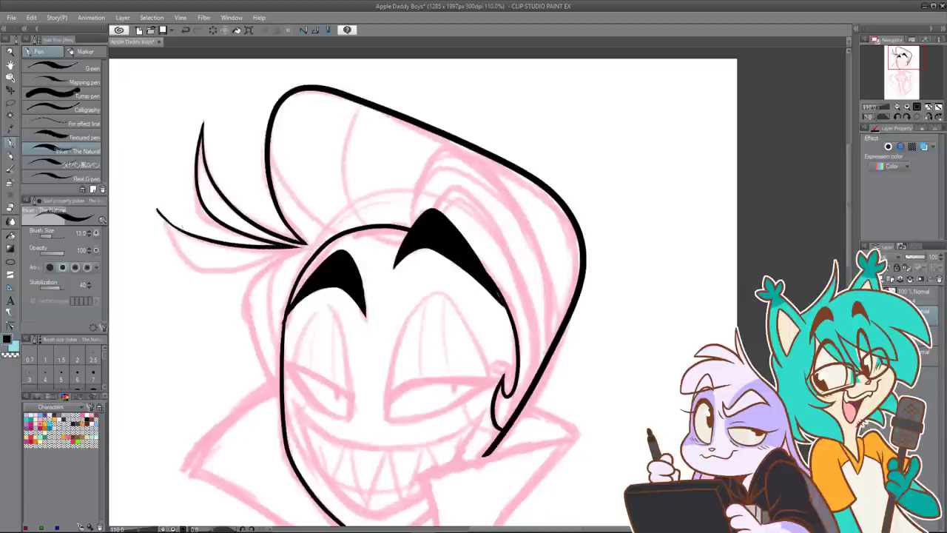
Step: Try retouching the lower hair spike's upper edge with short strokes at its tip, undoing them
key(ctrl+z)
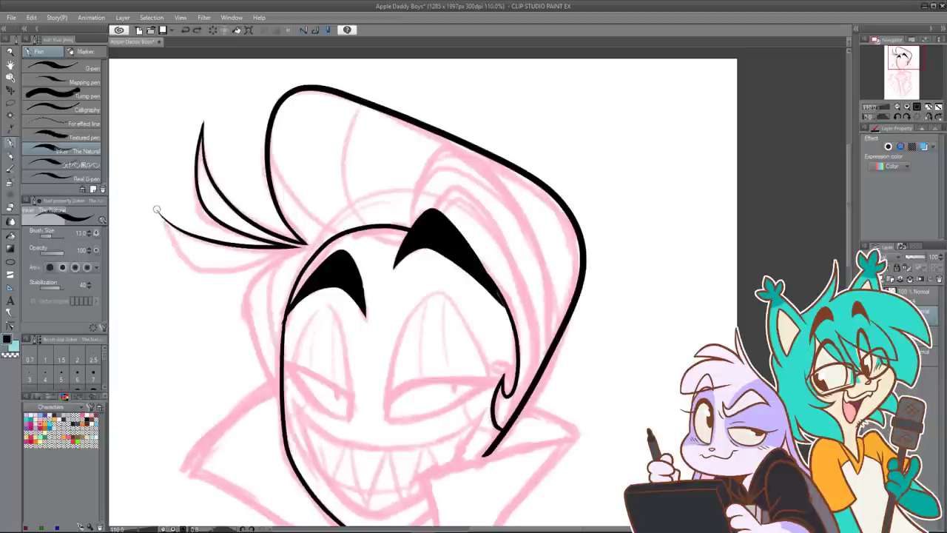
key(ctrl+z)
drag(157, 211, 198, 239)
key(ctrl+z)
key(ctrl+z)
drag(156, 210, 173, 223)
key(ctrl+z)
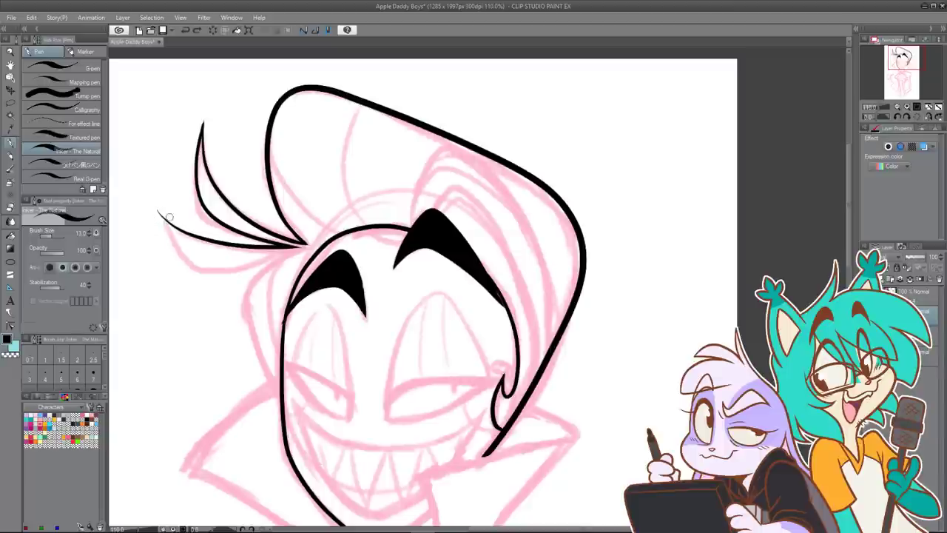
Step: Refine the lower hair spike's pointed tip and ink its underside back to the hairline
drag(157, 211, 177, 226)
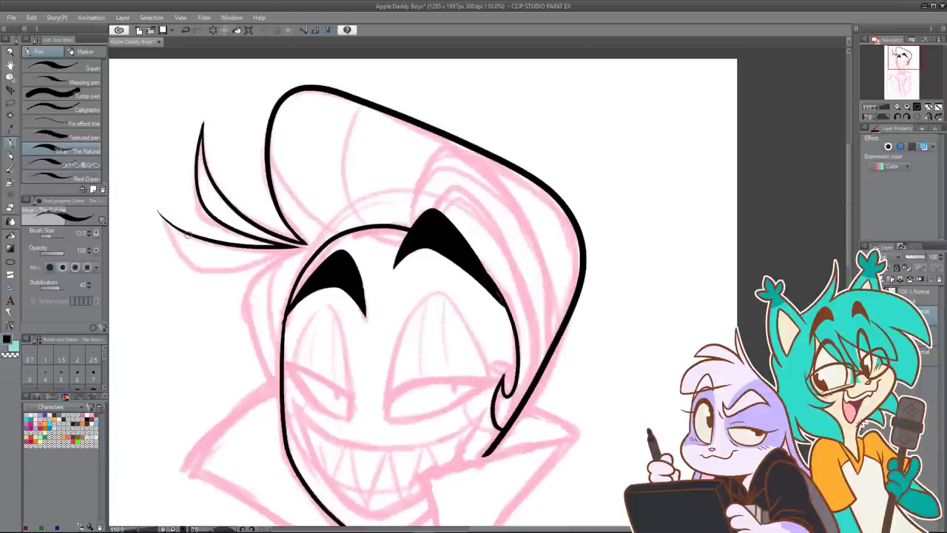
drag(179, 225, 157, 211)
mouse_move(173, 226)
mouse_down()
mouse_move(155, 205)
mouse_move(194, 263)
mouse_up()
key(ctrl+z)
key(ctrl+z)
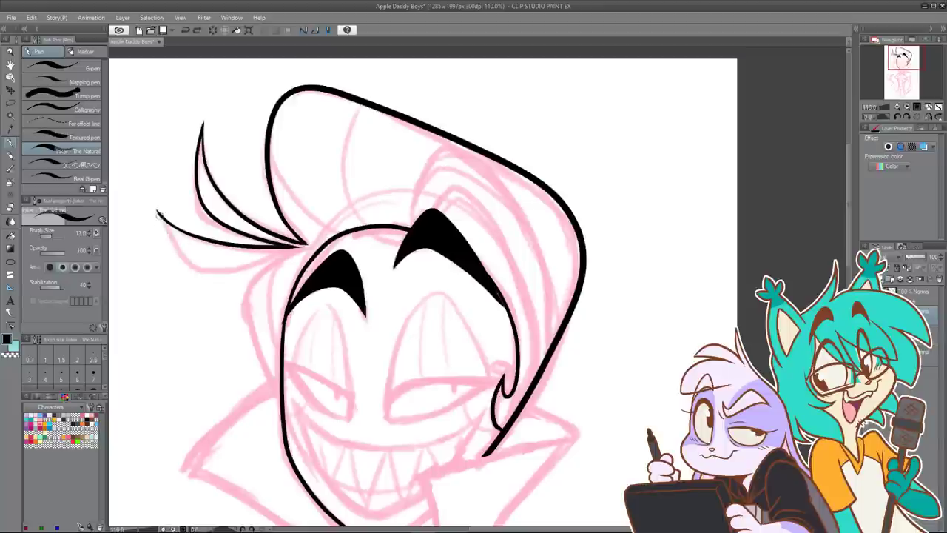
mouse_move(157, 214)
mouse_down()
mouse_move(211, 273)
mouse_move(262, 266)
mouse_move(307, 245)
mouse_up()
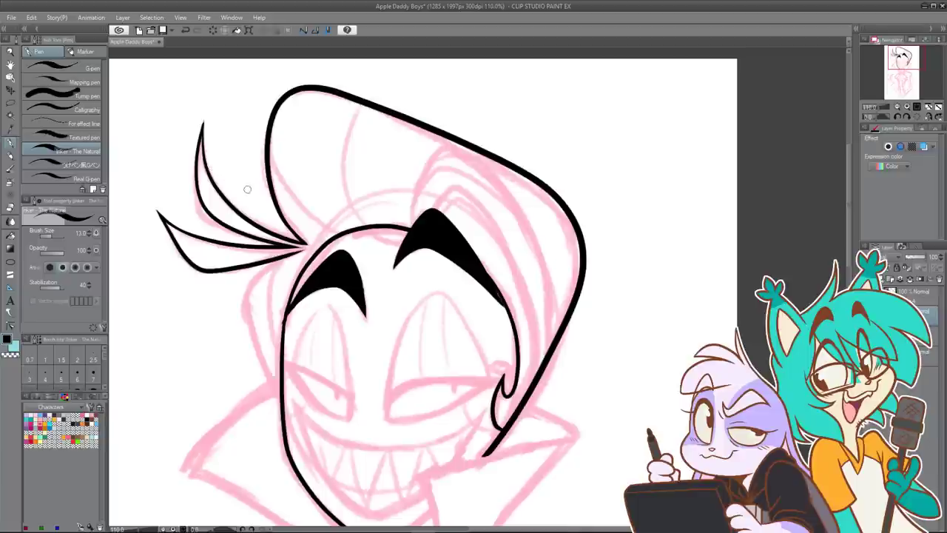
Step: Ink the outer contour of the side hair beside the left eyebrow and a thinner strand line inside it
scroll(326, 108, down, 3)
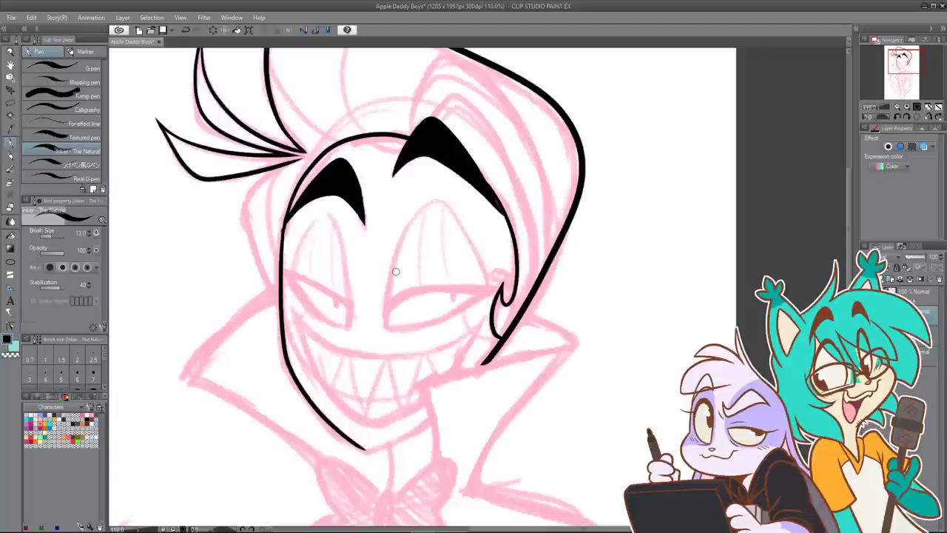
mouse_move(292, 163)
mouse_down()
mouse_move(249, 193)
mouse_move(247, 222)
mouse_move(279, 305)
mouse_up()
key(ctrl+z)
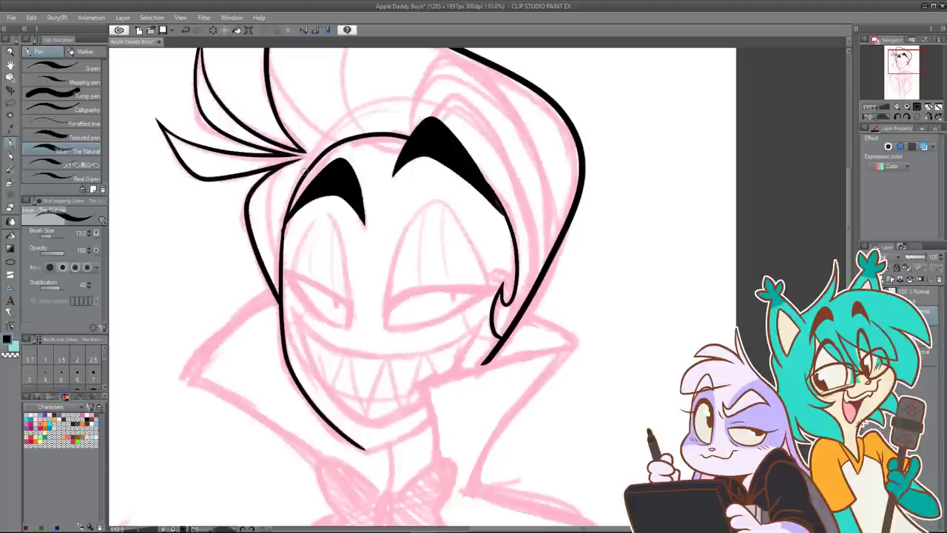
scroll(338, 148, down, 4)
drag(435, 152, 372, 247)
scroll(269, 275, up, 4)
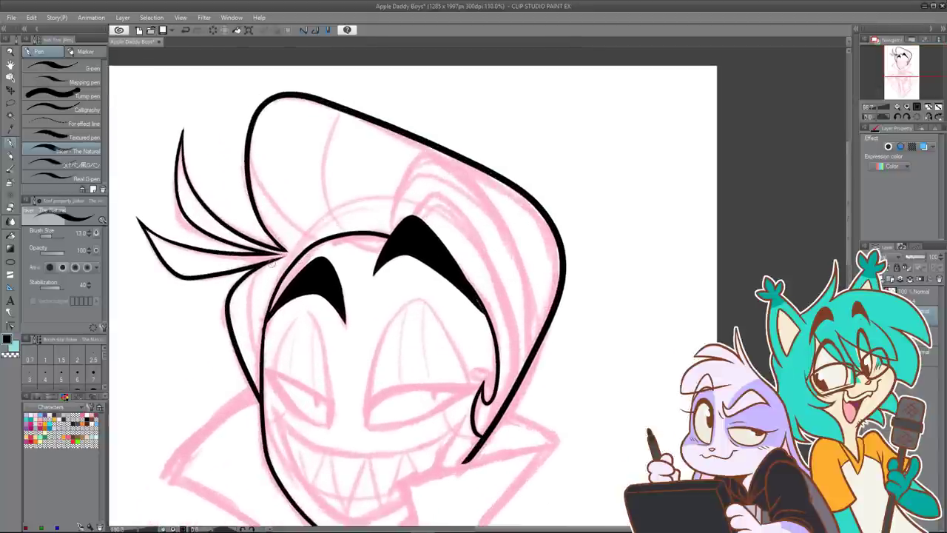
mouse_move(275, 258)
mouse_down()
mouse_move(248, 290)
mouse_move(246, 339)
mouse_move(260, 365)
mouse_up()
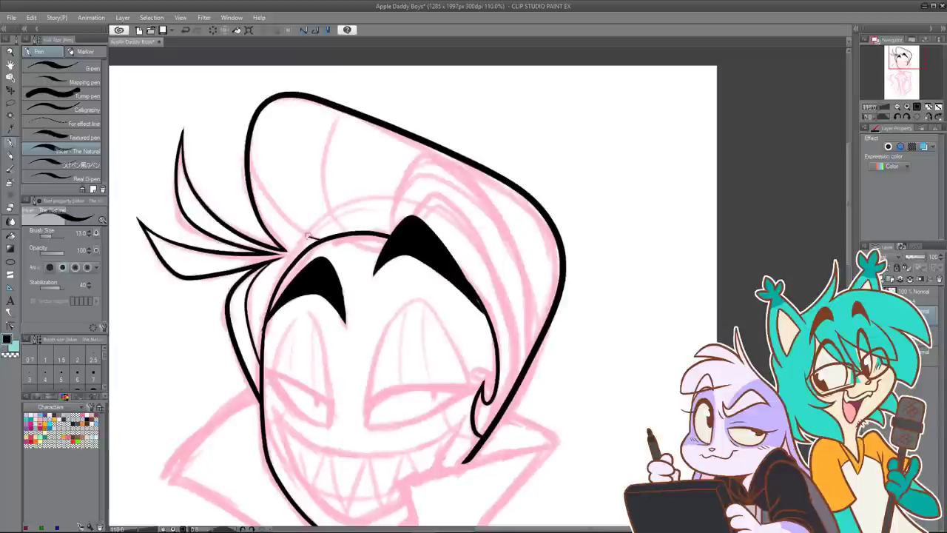
Step: Ink two curved strand lines inside the quiff, running from the hairline to its left edge and to its top edge
mouse_move(309, 235)
mouse_down()
mouse_move(259, 186)
mouse_move(263, 122)
mouse_up()
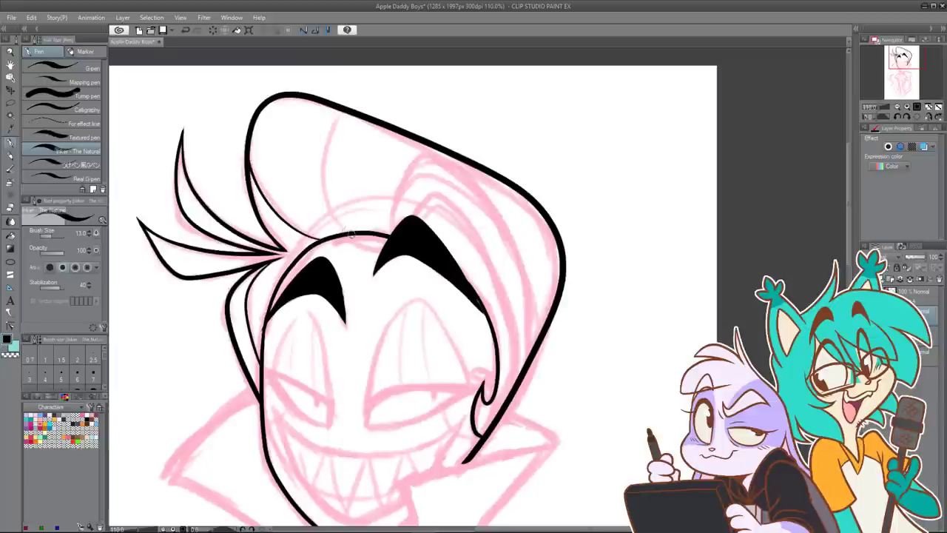
mouse_move(351, 233)
mouse_down()
mouse_move(328, 146)
mouse_move(340, 117)
mouse_up()
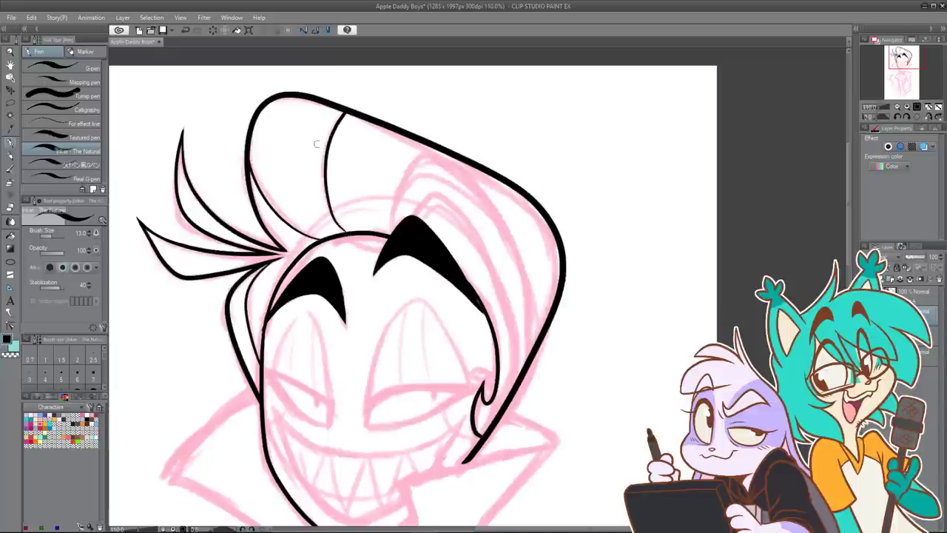
key(ctrl+z)
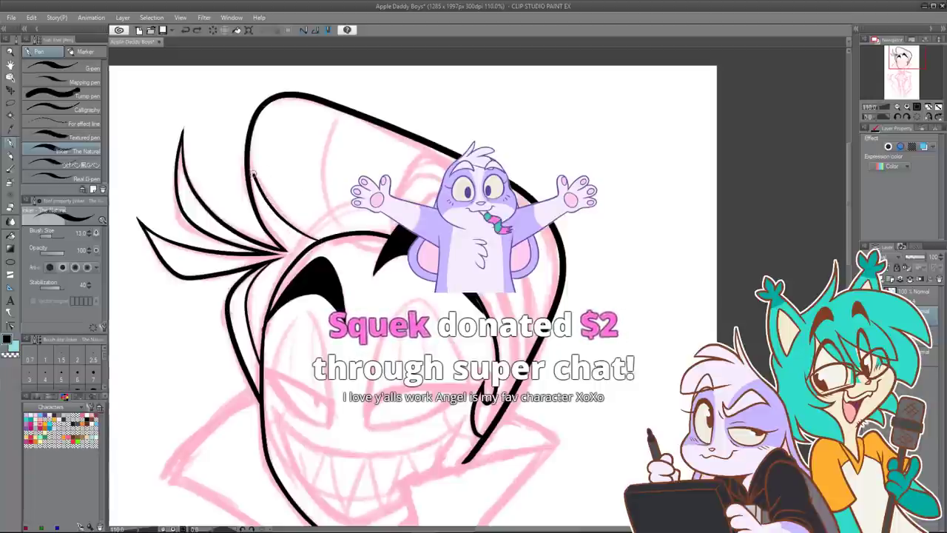
drag(253, 174, 248, 148)
mouse_move(347, 232)
mouse_down()
mouse_move(325, 188)
mouse_move(342, 111)
mouse_up()
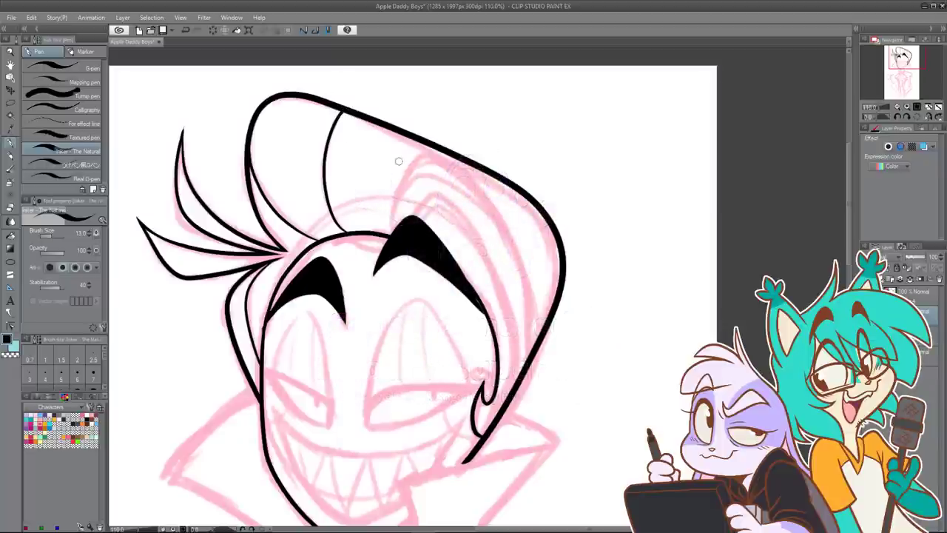
Step: Ink the arched lock above the right eyebrow, sweeping from the hairline down to the outer hair contour, redrawing it once
mouse_move(390, 234)
mouse_down()
mouse_move(408, 165)
mouse_move(423, 159)
mouse_move(447, 169)
mouse_move(507, 227)
mouse_move(527, 324)
mouse_up()
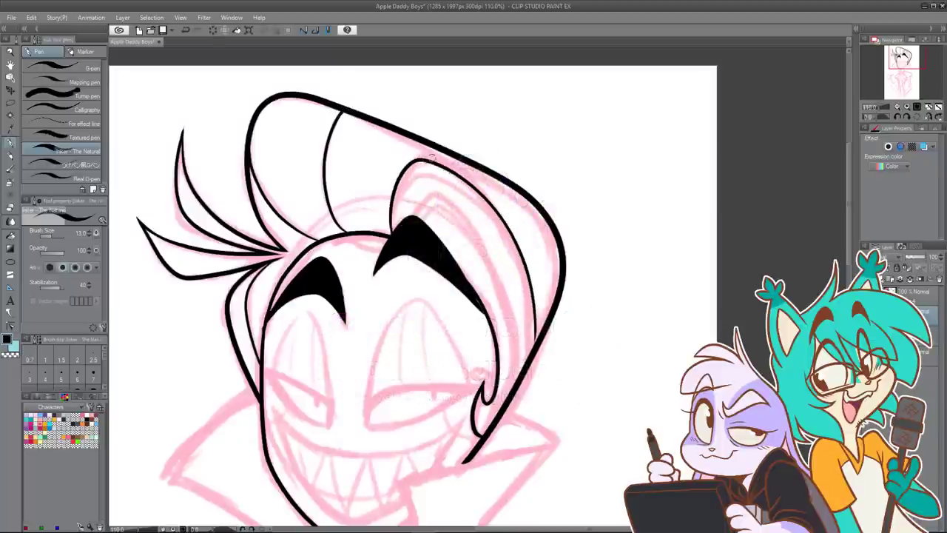
key(ctrl+z)
mouse_move(394, 242)
mouse_down()
mouse_move(406, 159)
mouse_move(423, 153)
mouse_move(472, 188)
mouse_move(517, 264)
mouse_move(528, 361)
mouse_up()
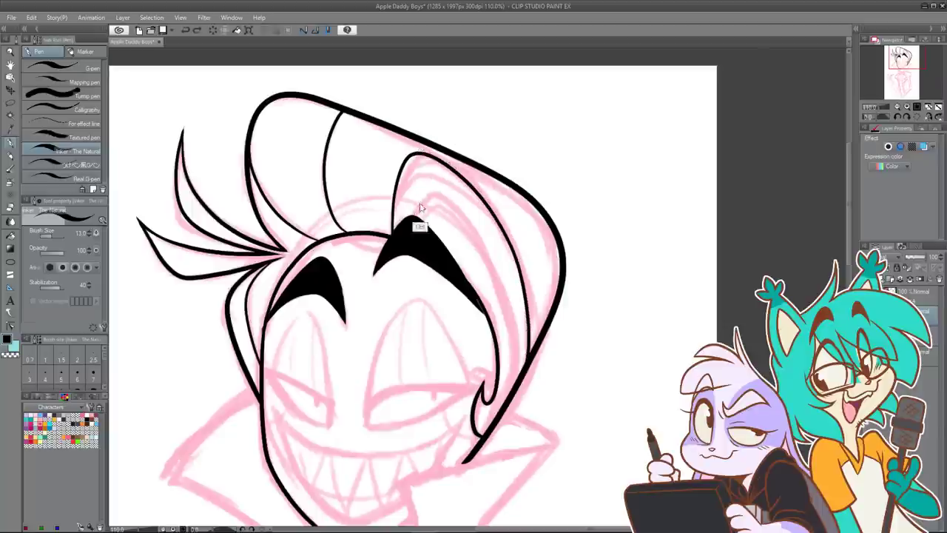
Step: Ink the inner hair strand that arcs from above the right eyebrow down to the hair's lower edge
mouse_move(412, 217)
mouse_down()
mouse_move(429, 192)
mouse_move(453, 204)
mouse_move(495, 275)
mouse_move(510, 322)
mouse_move(506, 401)
mouse_up()
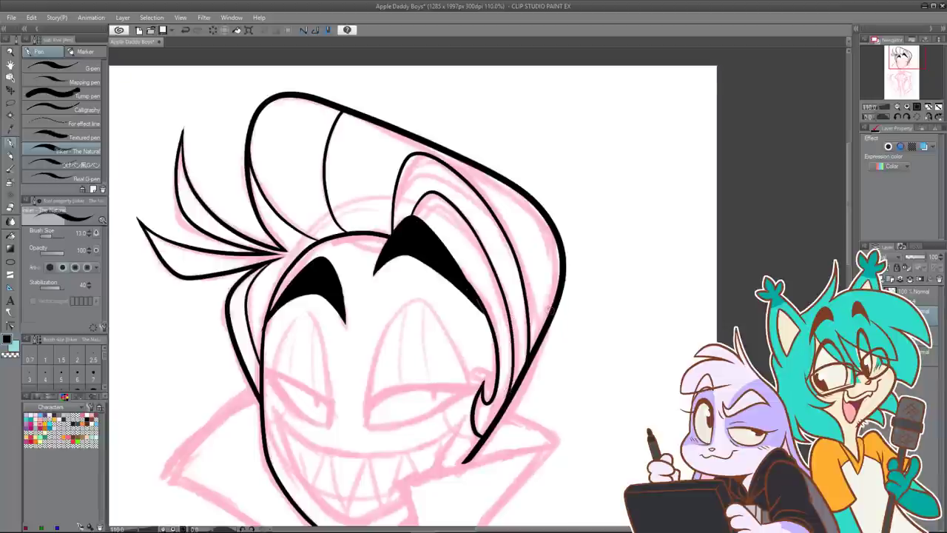
scroll(552, 311, down, 3)
drag(570, 369, 553, 291)
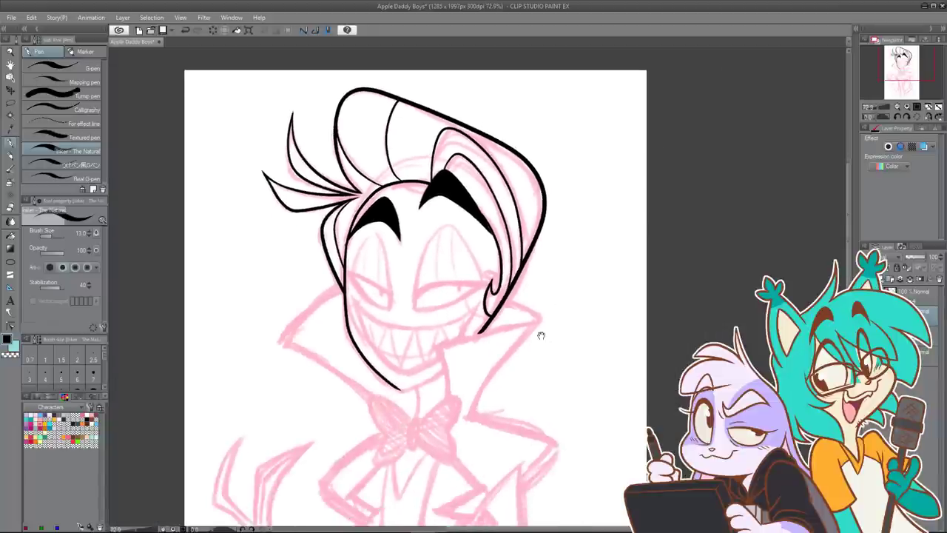
mouse_move(554, 241)
mouse_down()
mouse_move(543, 328)
mouse_move(531, 307)
mouse_up()
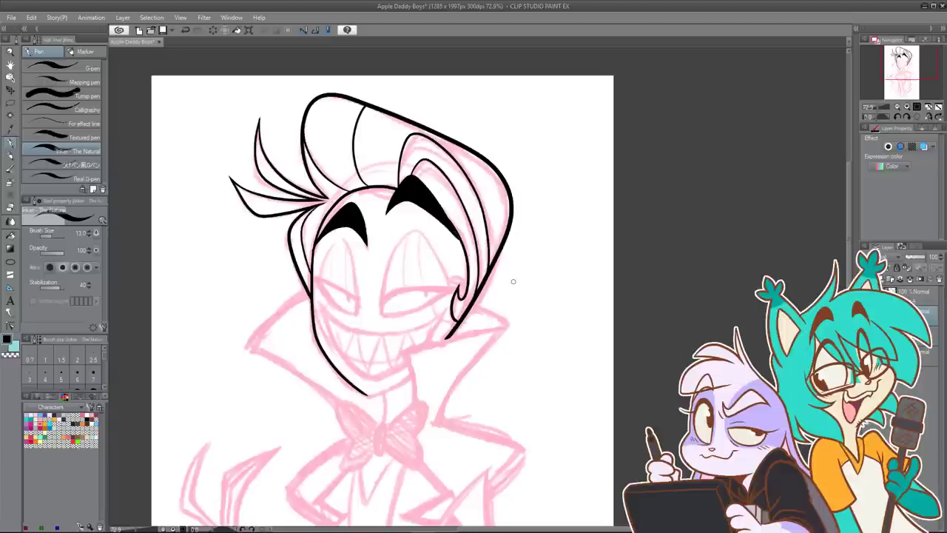
Step: Ink the outline of the left eye over the sketch, with a pointed outer corner and a squared inner corner
scroll(346, 297, up, 2)
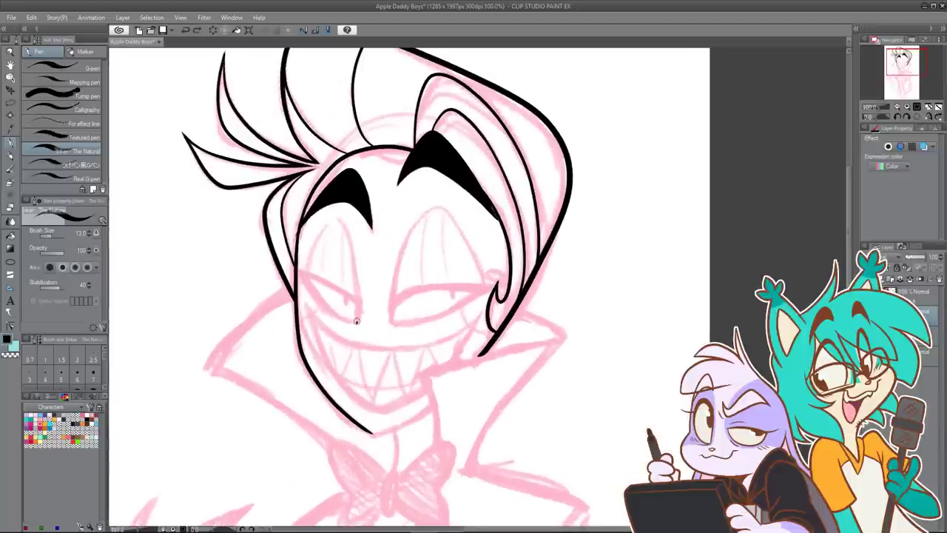
mouse_move(357, 321)
mouse_down()
mouse_move(356, 300)
mouse_move(348, 323)
mouse_move(318, 303)
mouse_move(299, 271)
mouse_up()
key(ctrl+z)
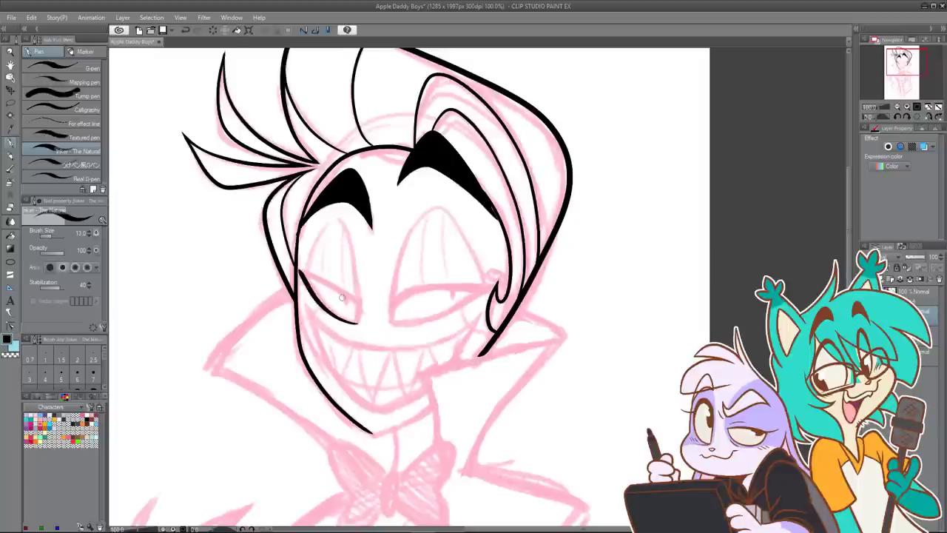
key(ctrl+z)
mouse_move(359, 311)
mouse_down()
mouse_move(329, 283)
mouse_move(364, 310)
mouse_move(298, 266)
mouse_up()
key(ctrl+z)
key(ctrl+z)
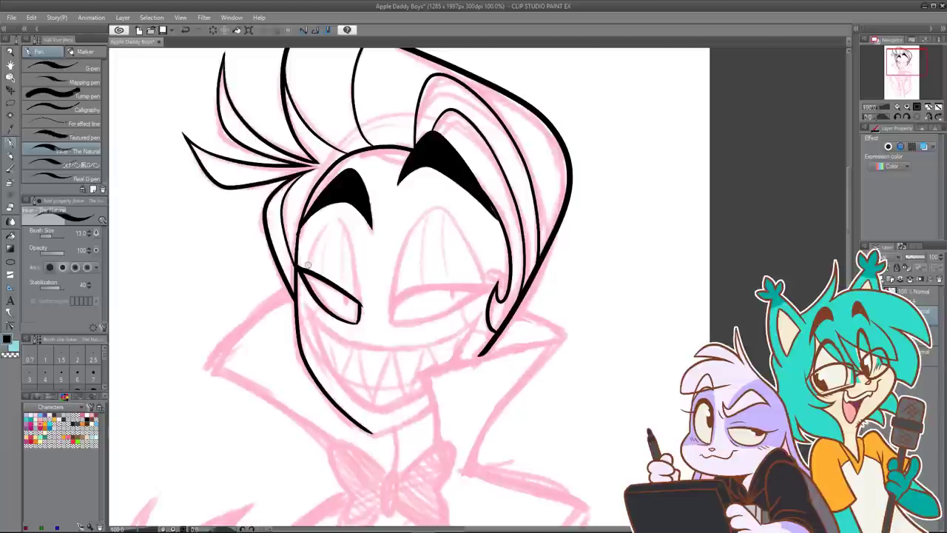
Step: Thicken the left eye's lines towards its outer corner
key(ctrl+z)
drag(324, 304, 310, 283)
key(ctrl+z)
key(e)
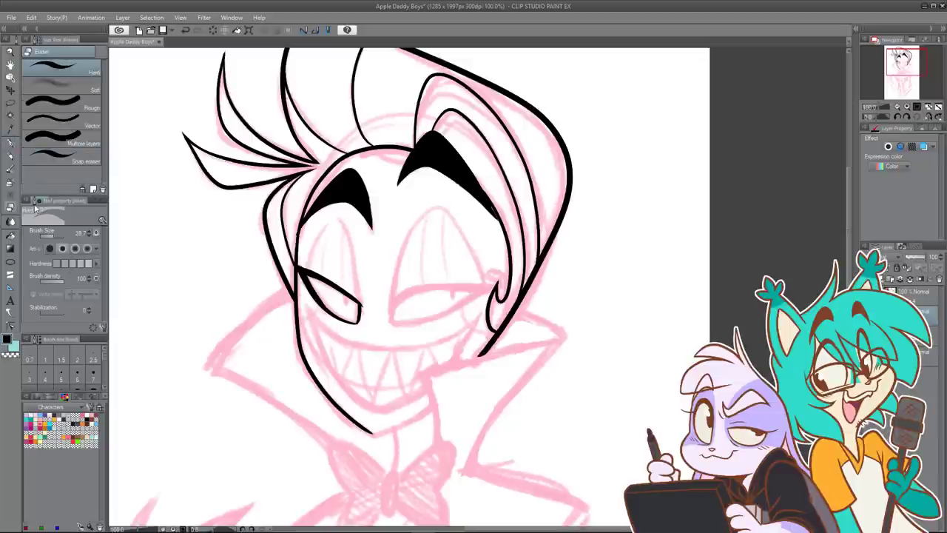
scroll(362, 318, up, 3)
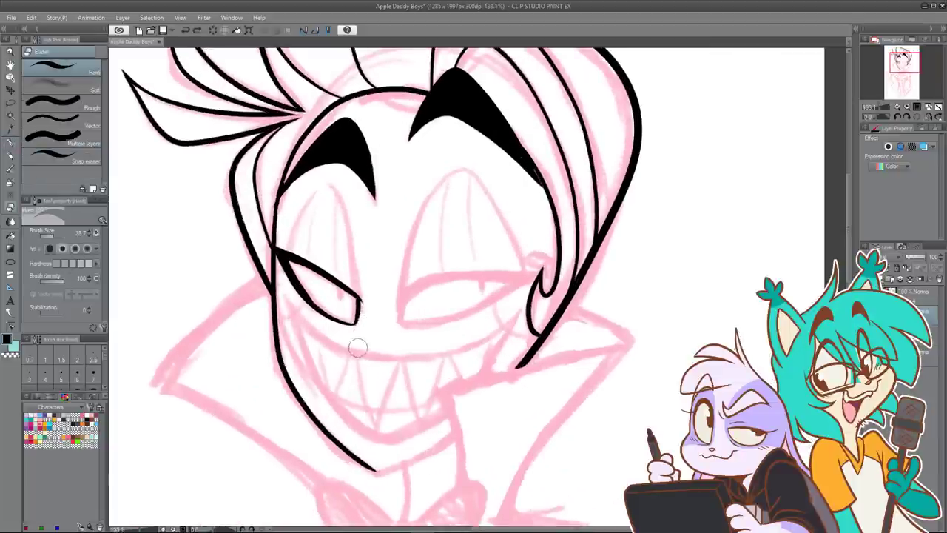
scroll(370, 303, down, 3)
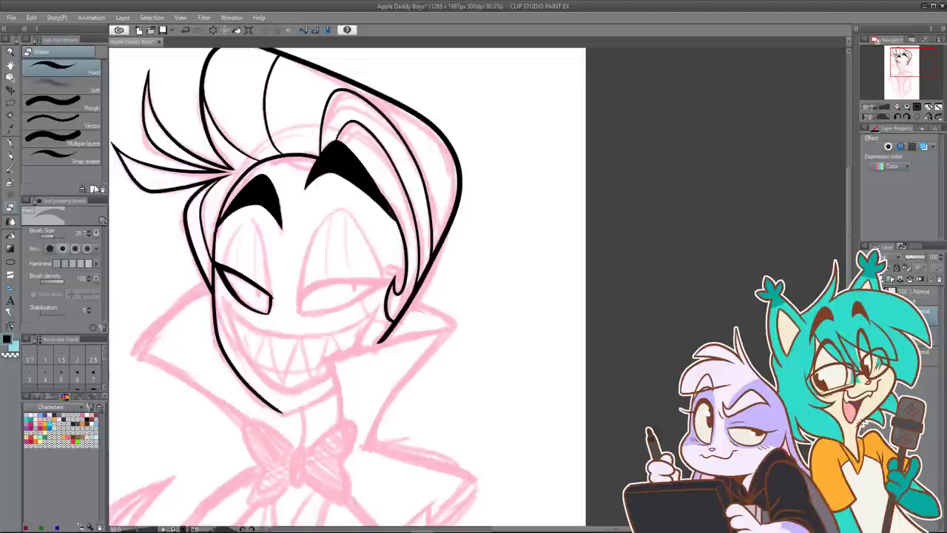
Step: Ink the outline of the right eye with the inker pen, tapering to a point beside the ear
key(p)
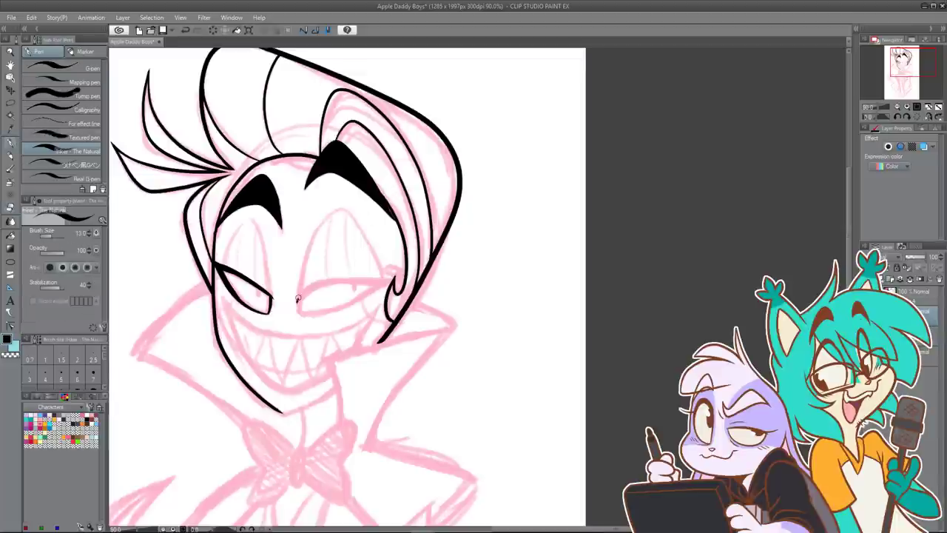
key(ctrl+z)
mouse_move(298, 298)
mouse_down()
mouse_move(335, 279)
mouse_move(394, 282)
mouse_up()
key(ctrl+z)
mouse_move(299, 311)
mouse_down()
mouse_move(308, 288)
mouse_move(299, 314)
mouse_move(318, 314)
mouse_move(393, 282)
mouse_up()
key(ctrl+z)
key(ctrl+z)
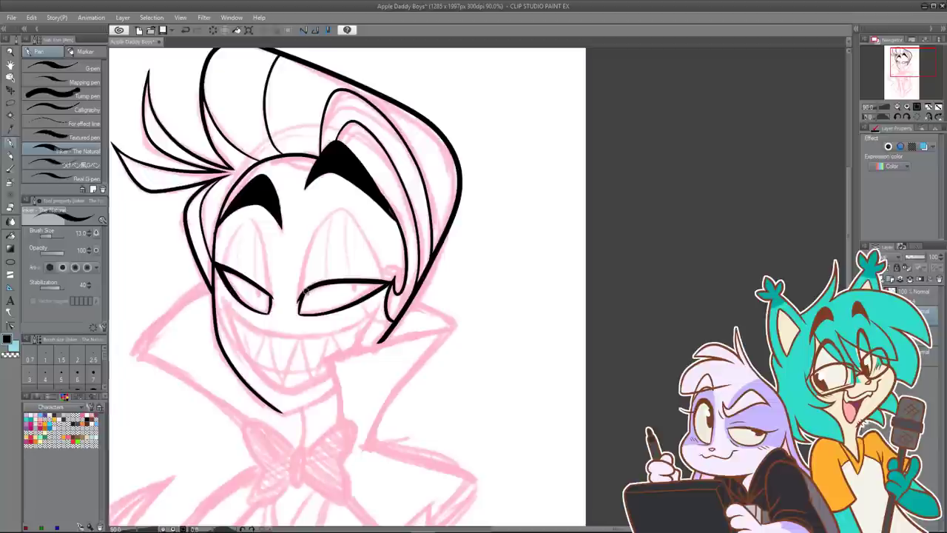
Step: Thicken the right eye's upper lid and lower line towards the outer corner
drag(305, 290, 385, 285)
key(ctrl+z)
drag(311, 289, 389, 281)
drag(308, 315, 370, 295)
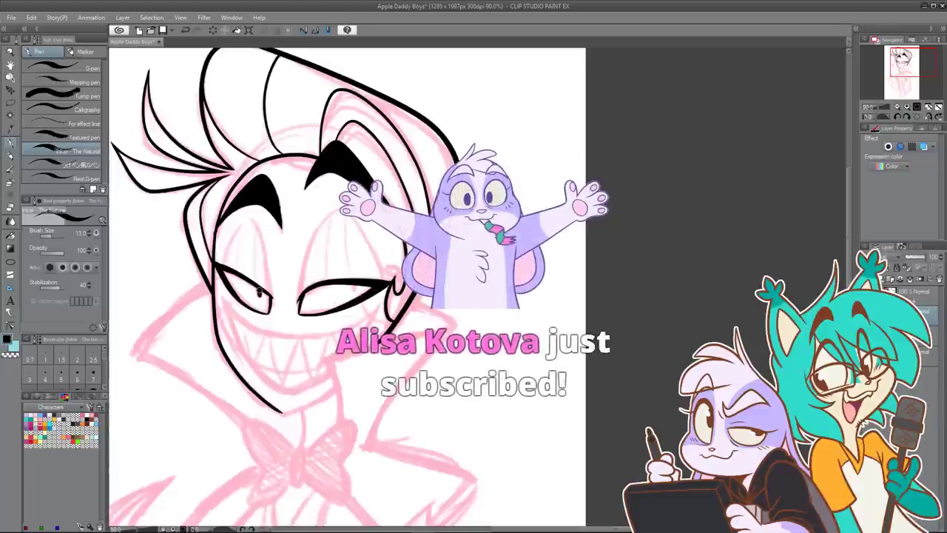
Step: Draw a small black slit pupil below the upper lid of each eye
drag(259, 290, 260, 295)
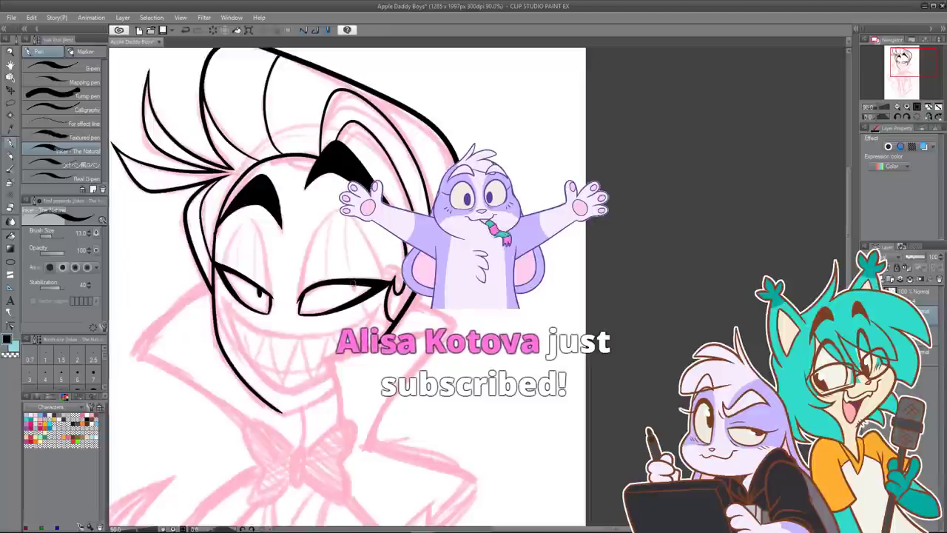
drag(352, 284, 441, 276)
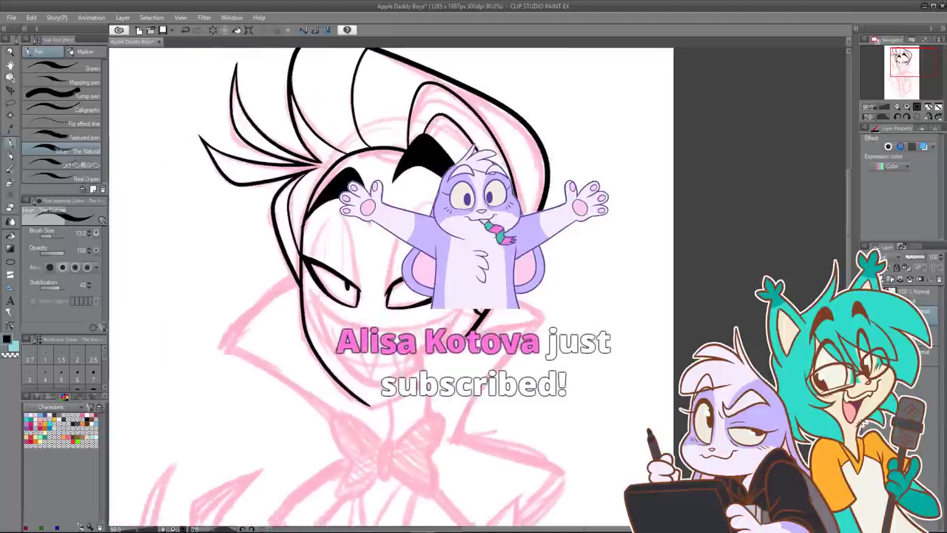
drag(477, 237, 407, 230)
drag(381, 270, 406, 242)
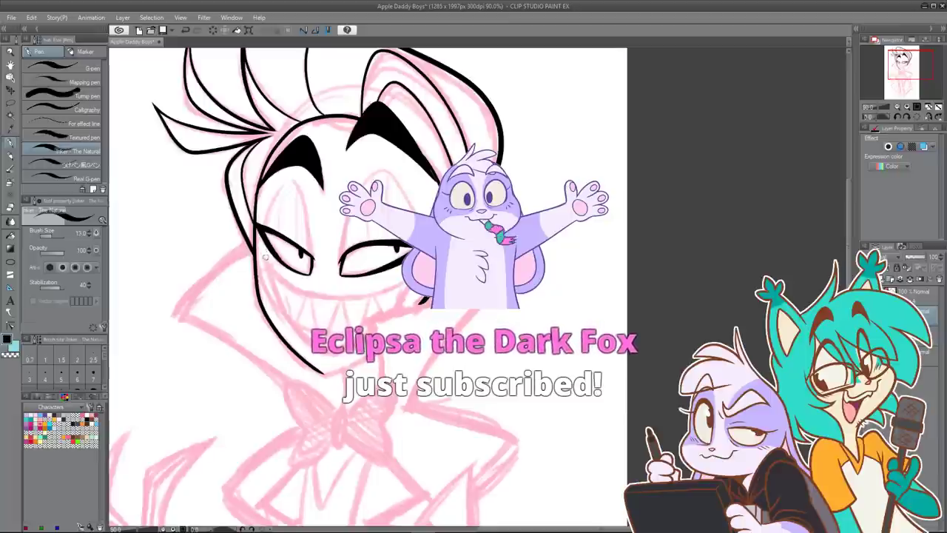
Step: Ink the upper line of the wide grin, curving beneath both eyes across the face
drag(266, 260, 293, 290)
key(ctrl+z)
drag(413, 273, 425, 257)
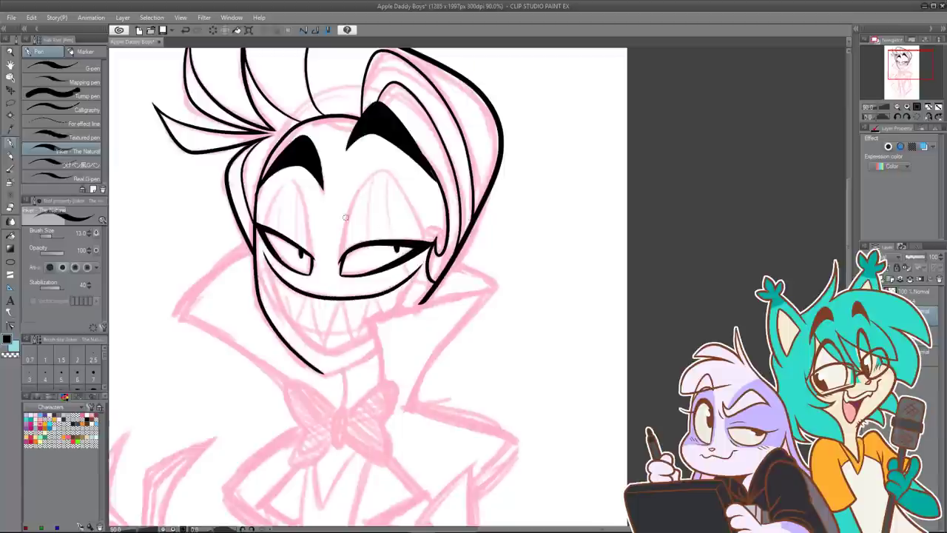
Step: Ink the lower line of the grin from its left corner around to the sketched collar
drag(263, 252, 293, 318)
key(ctrl+z)
mouse_move(263, 253)
mouse_down()
mouse_move(302, 343)
mouse_move(321, 353)
mouse_move(375, 334)
mouse_up()
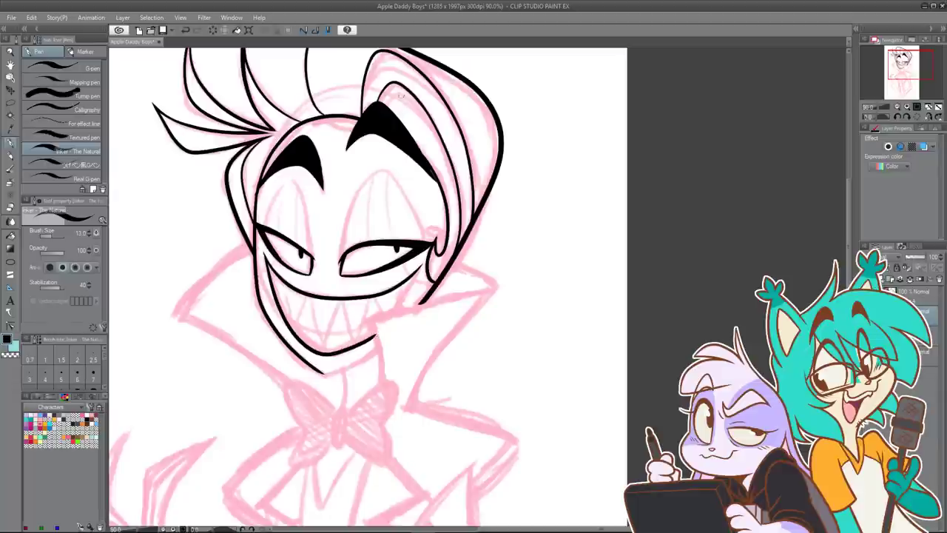
Step: Ink the bow tie's oval centre knot and its left wing
drag(470, 223, 490, 300)
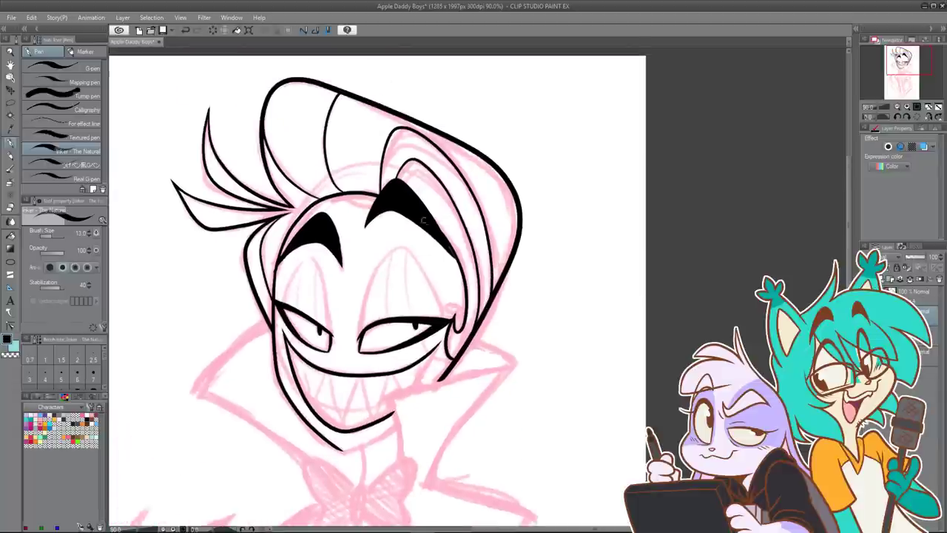
scroll(473, 200, down, 2)
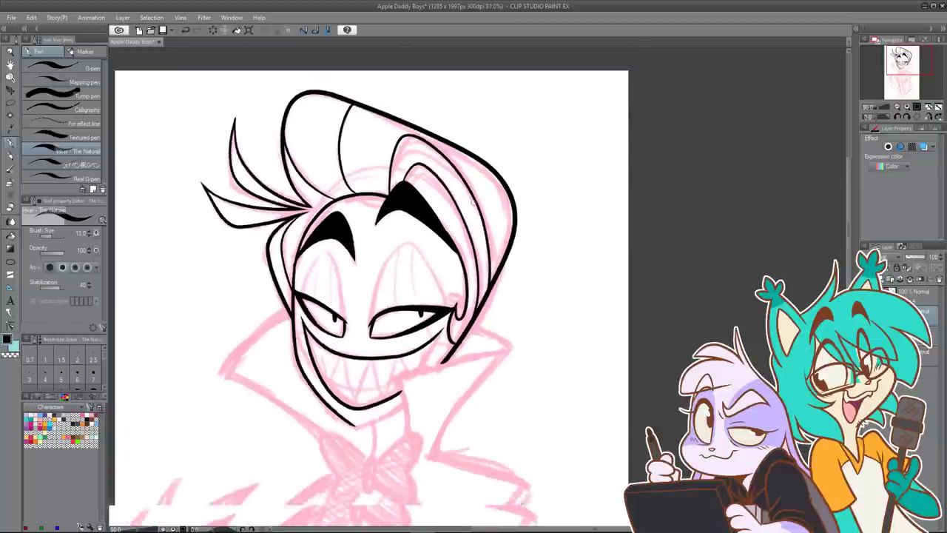
drag(488, 269, 465, 171)
drag(405, 198, 417, 235)
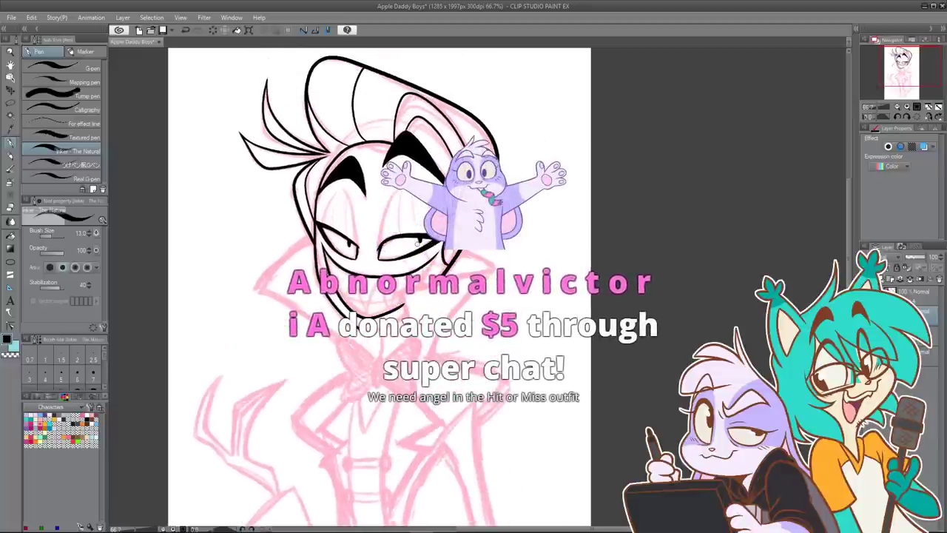
mouse_move(373, 358)
mouse_down()
mouse_move(364, 274)
mouse_move(364, 310)
mouse_up()
scroll(363, 273, up, 3)
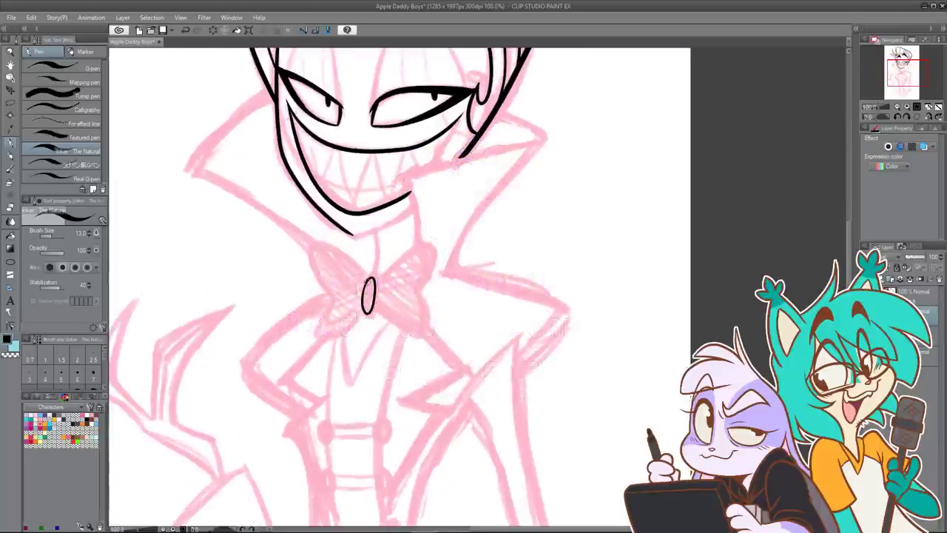
mouse_move(365, 280)
mouse_down()
mouse_move(316, 248)
mouse_move(314, 270)
mouse_move(332, 298)
mouse_move(323, 335)
mouse_move(348, 330)
mouse_move(364, 310)
mouse_up()
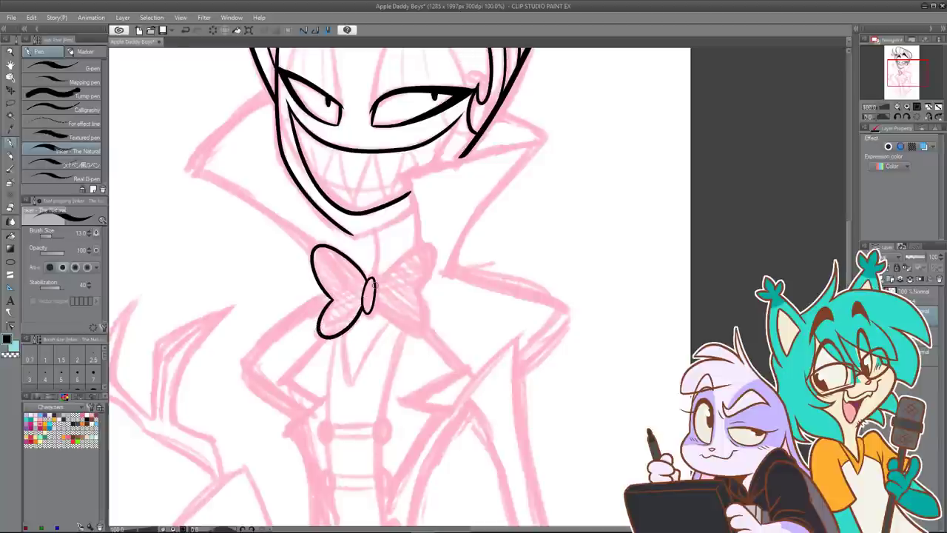
mouse_move(386, 269)
mouse_down()
mouse_move(425, 246)
mouse_move(435, 275)
mouse_move(423, 291)
mouse_up()
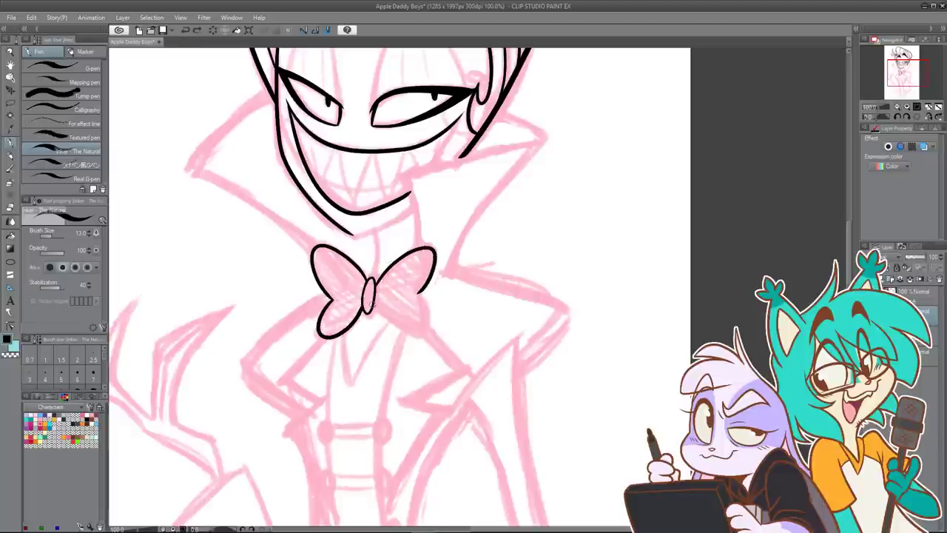
drag(370, 303, 408, 326)
key(ctrl+z)
key(ctrl+z)
key(ctrl+z)
key(ctrl+z)
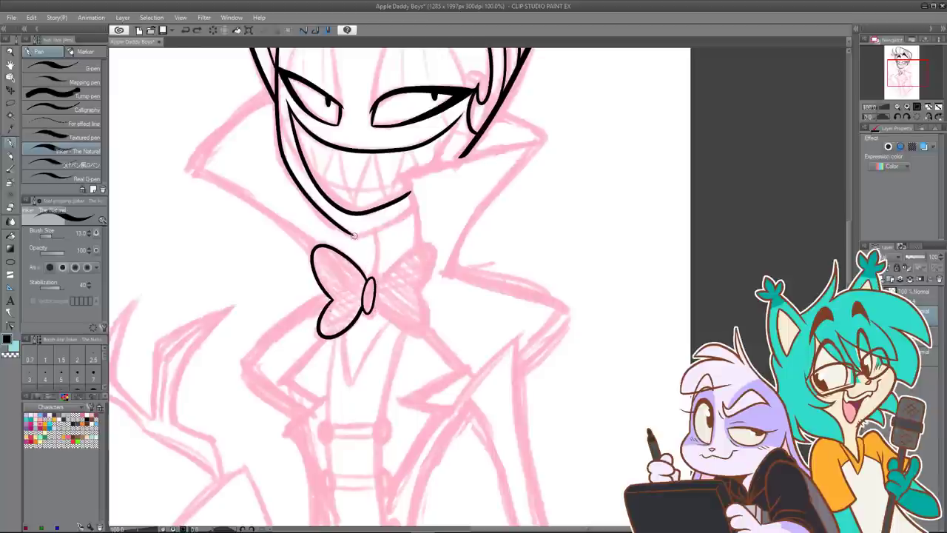
Step: Ink the bow tie's right wing with an upper and a lower lobe
mouse_move(365, 282)
mouse_down()
mouse_move(321, 240)
mouse_move(315, 280)
mouse_move(330, 297)
mouse_move(318, 324)
mouse_move(351, 326)
mouse_move(399, 249)
mouse_move(429, 240)
mouse_move(430, 280)
mouse_move(412, 291)
mouse_move(427, 323)
mouse_move(397, 335)
mouse_move(375, 308)
mouse_up()
key(ctrl+z)
key(ctrl+z)
scroll(412, 214, down, 3)
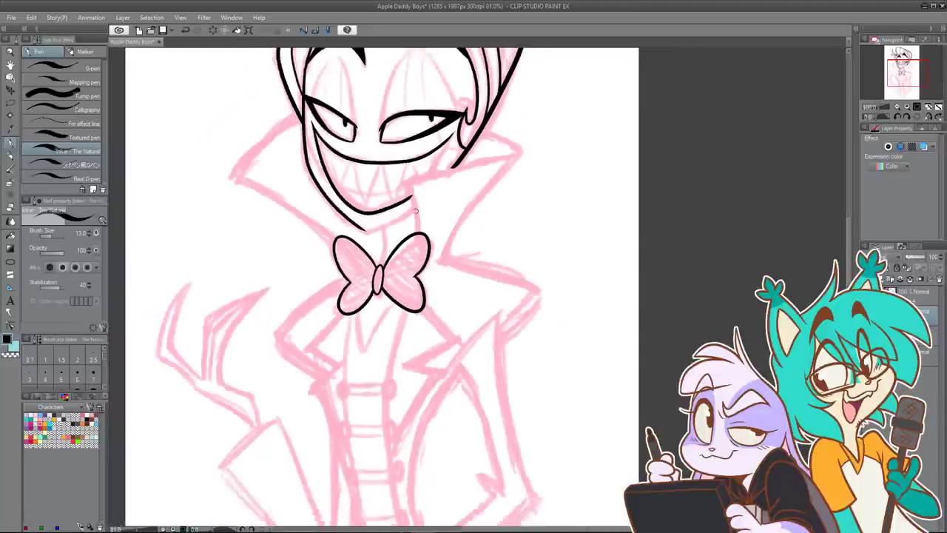
Step: Ink the right collar's inner edge from the jaw down to the bow tie, with a small corner at its upper end
mouse_move(448, 203)
mouse_down()
mouse_move(373, 321)
mouse_move(368, 288)
mouse_up()
key(ctrl+z)
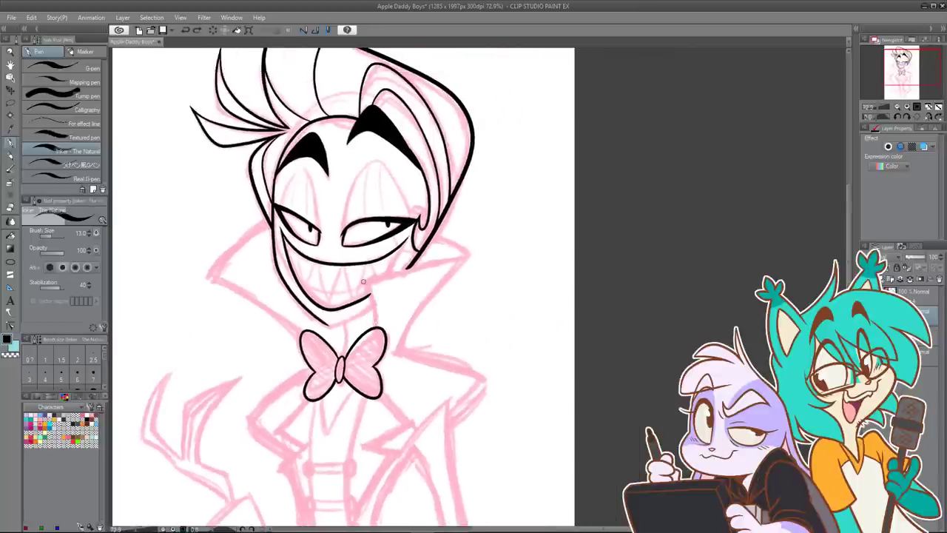
key(ctrl+z)
drag(365, 282, 372, 299)
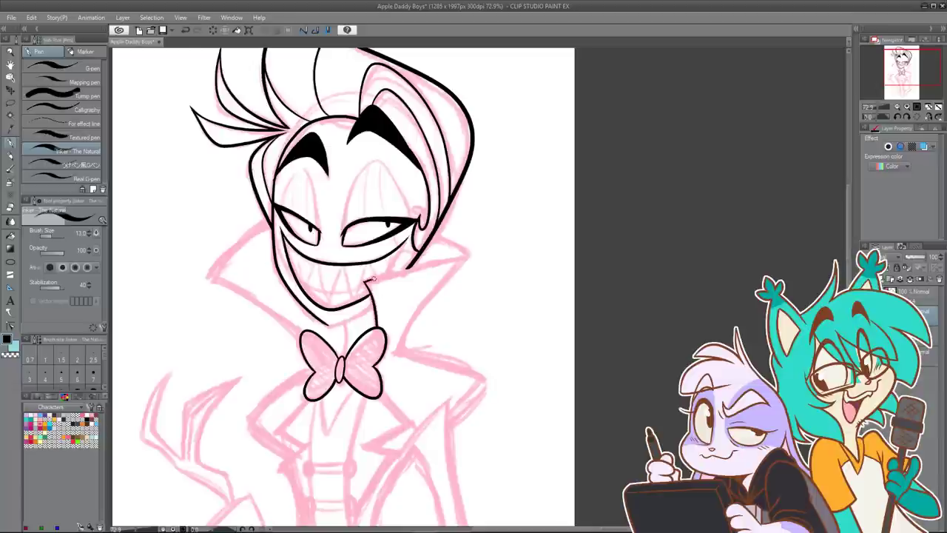
Step: Ink the right collar's upper edge out to its tip and fold it back to the hair
mouse_move(389, 273)
mouse_down()
mouse_move(467, 252)
mouse_move(437, 235)
mouse_up()
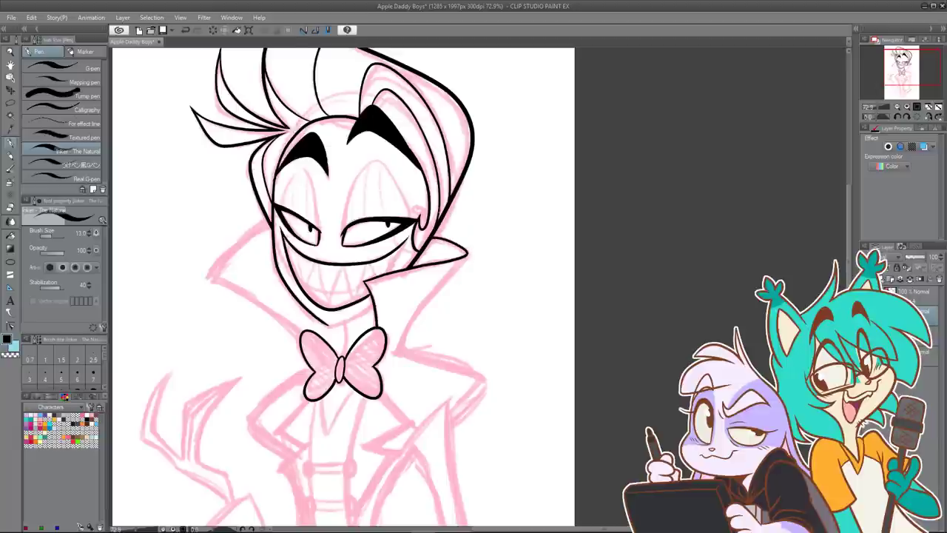
key(ctrl+z)
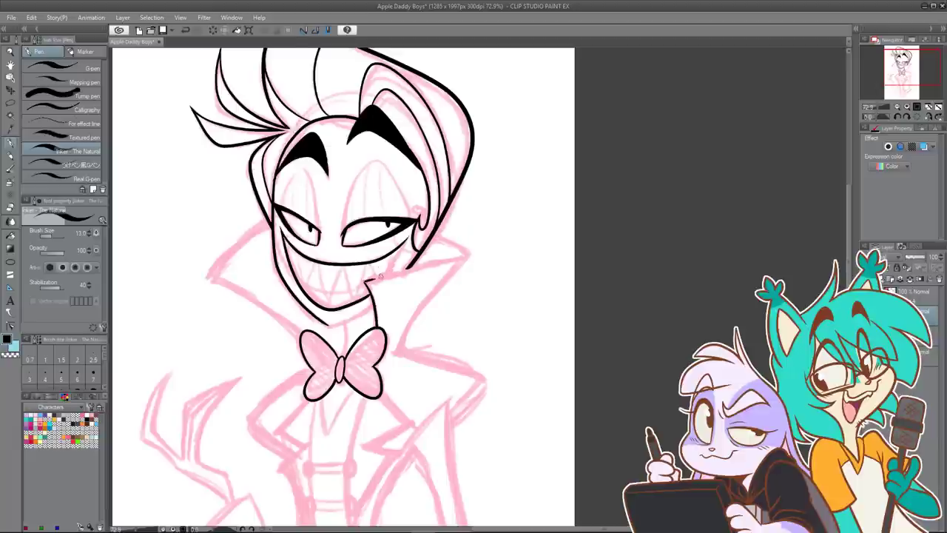
mouse_move(388, 275)
mouse_down()
mouse_move(465, 258)
mouse_move(427, 233)
mouse_up()
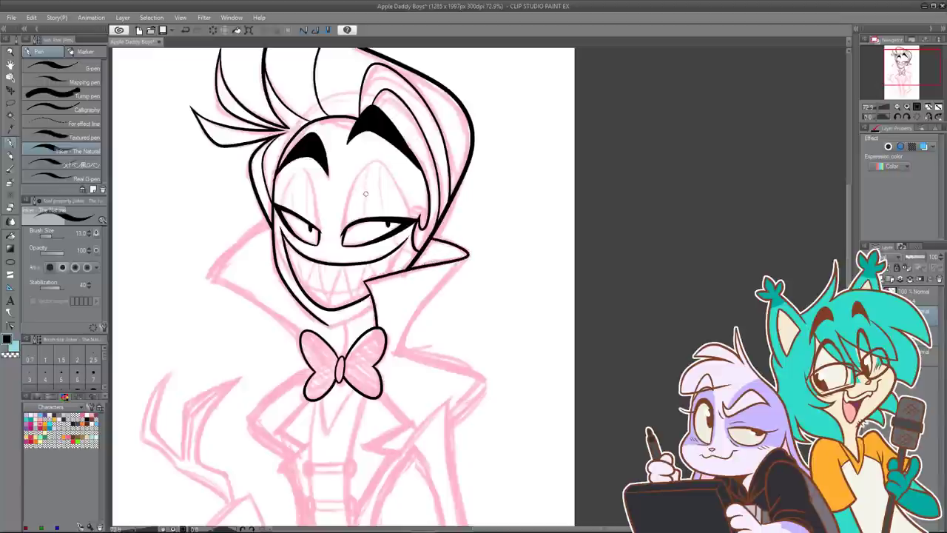
Step: Ink the right collar's outer edge, curving from the tip down to the lapel
scroll(364, 280, up, 3)
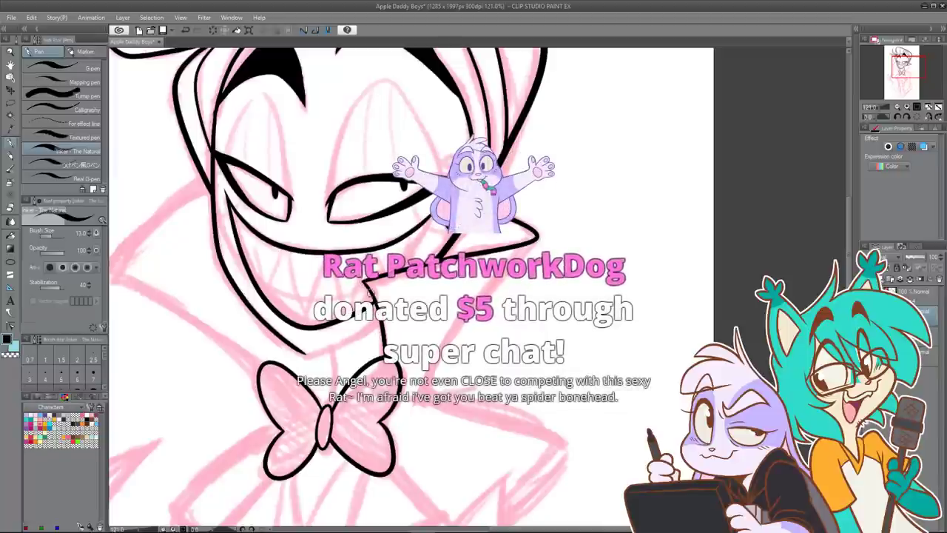
scroll(362, 279, down, 1)
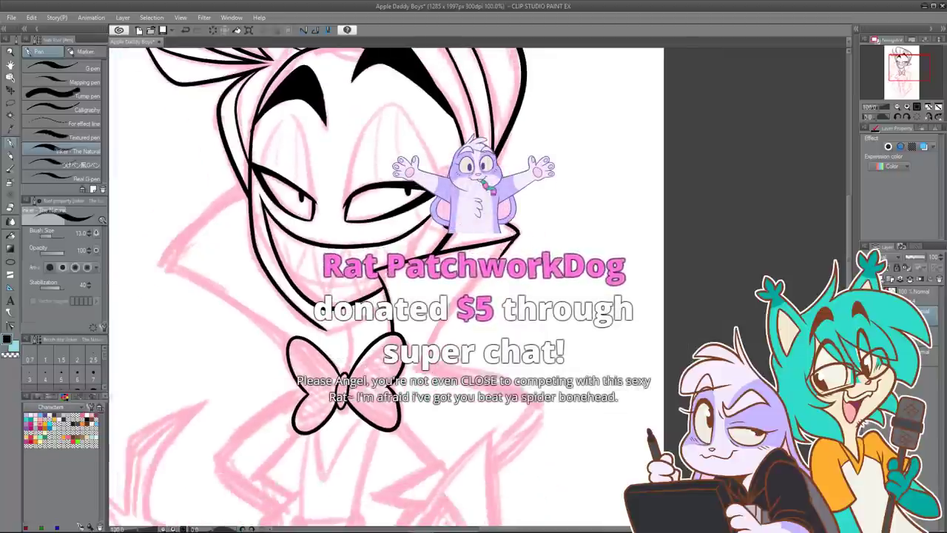
drag(516, 235, 416, 369)
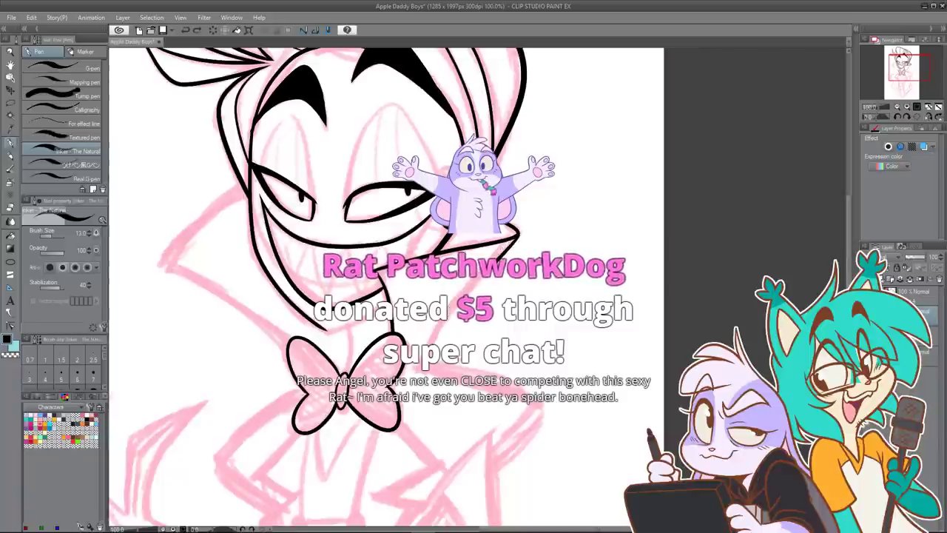
mouse_move(518, 234)
mouse_down()
mouse_move(451, 302)
mouse_move(417, 376)
mouse_up()
Step: Ink the left collar's upper edge from the side of the face out to its pointed tip
scroll(446, 336, down, 1)
drag(463, 335, 475, 264)
drag(381, 171, 441, 264)
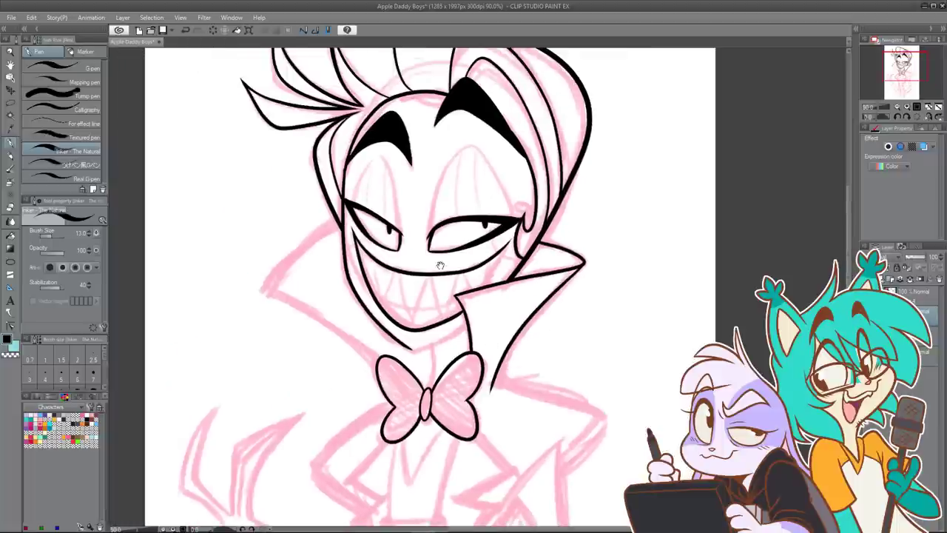
drag(340, 225, 296, 253)
key(ctrl+z)
drag(341, 221, 265, 288)
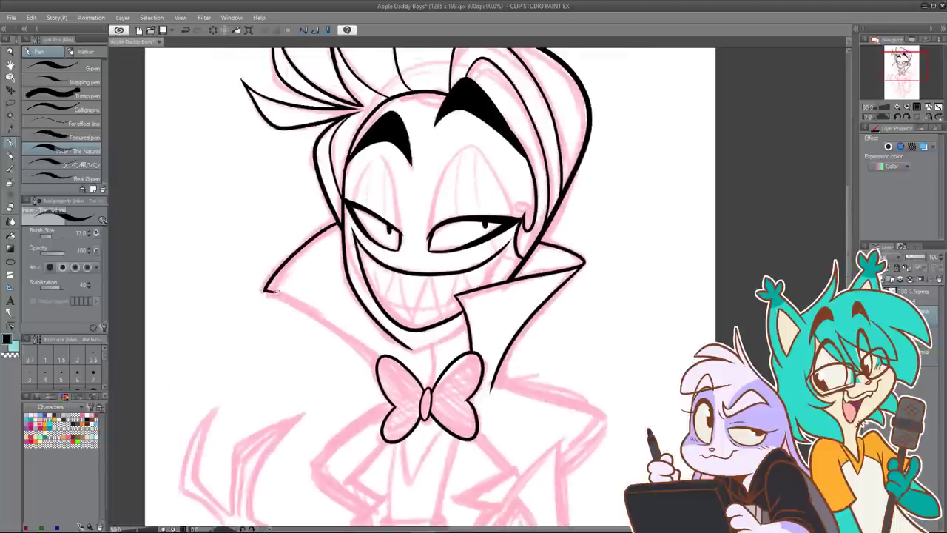
Step: Ink the left collar's lower edge from its tip to the bow tie, and extend the jawline from the chin to the right collar
key(ctrl+z)
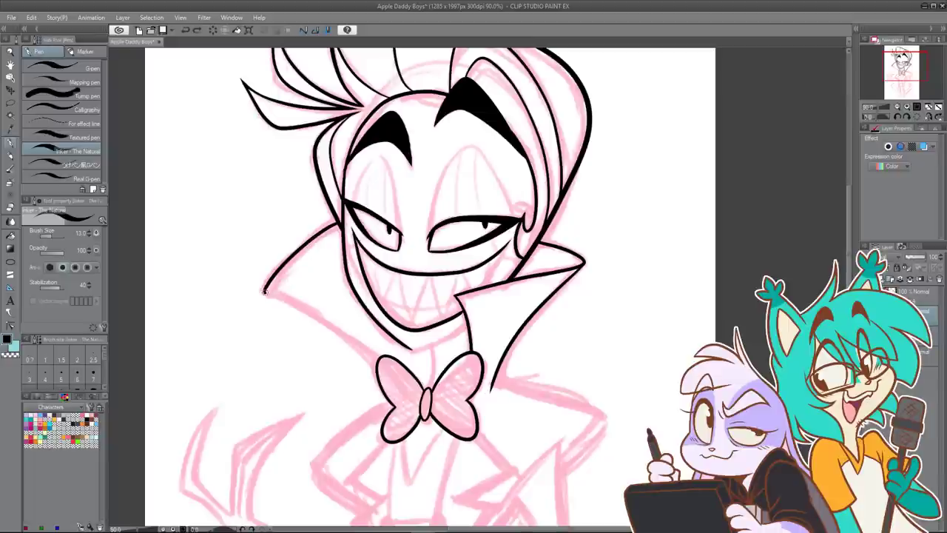
drag(264, 291, 376, 360)
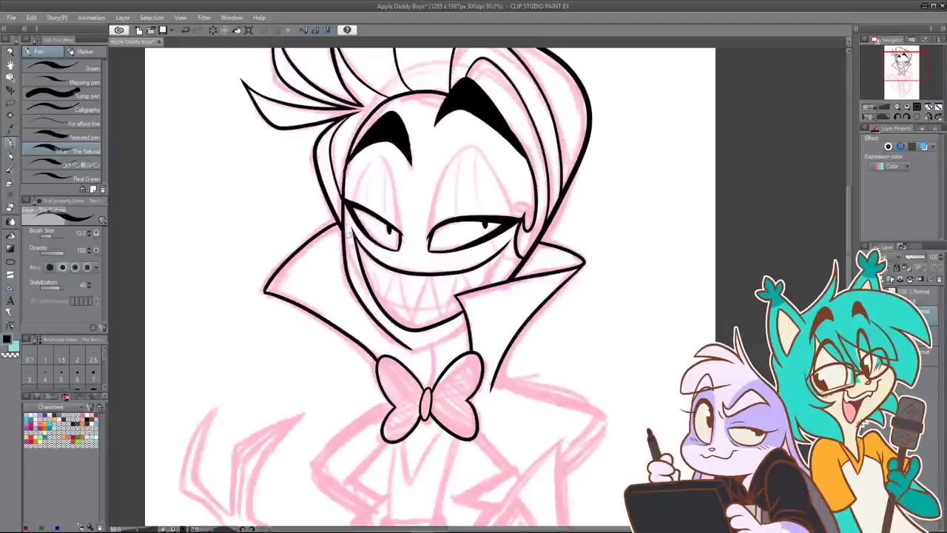
scroll(264, 290, up, 3)
scroll(363, 225, down, 5)
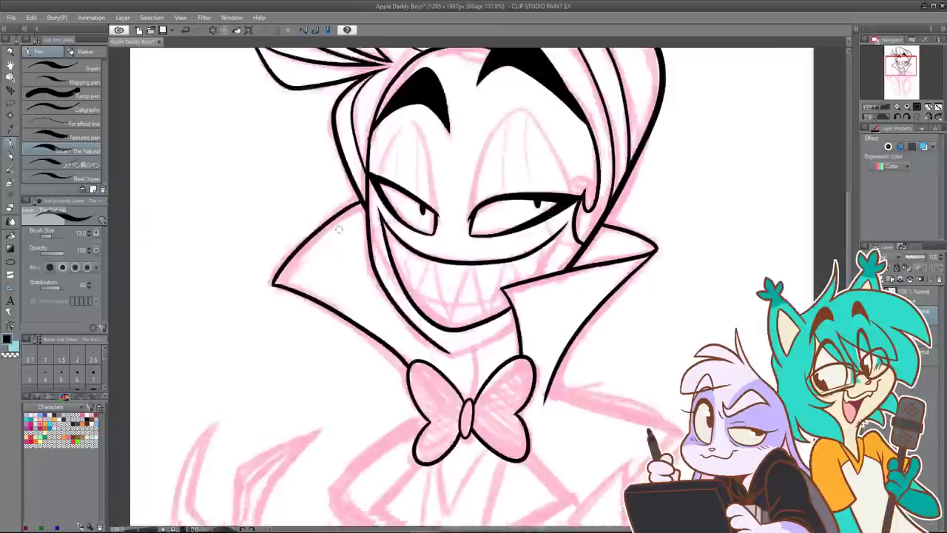
drag(452, 244, 354, 280)
scroll(323, 334, up, 5)
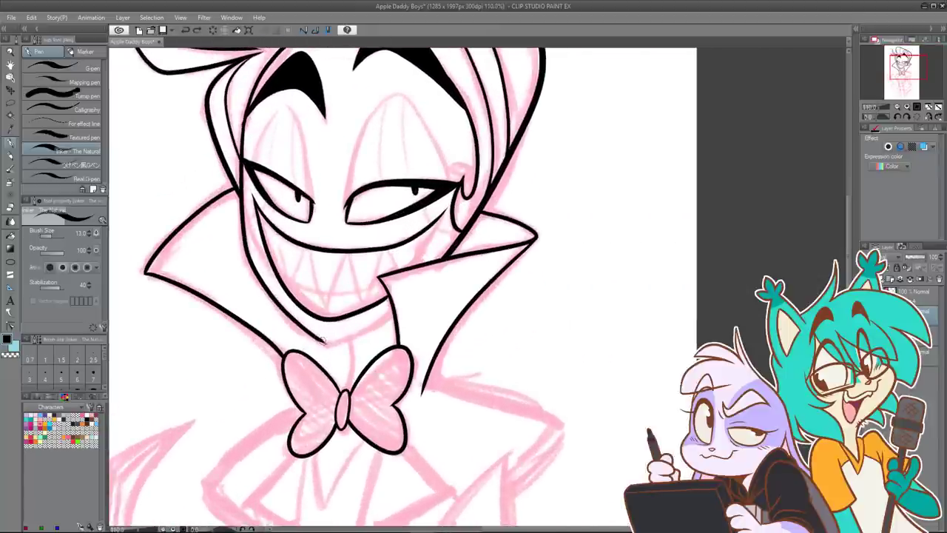
drag(323, 342, 394, 311)
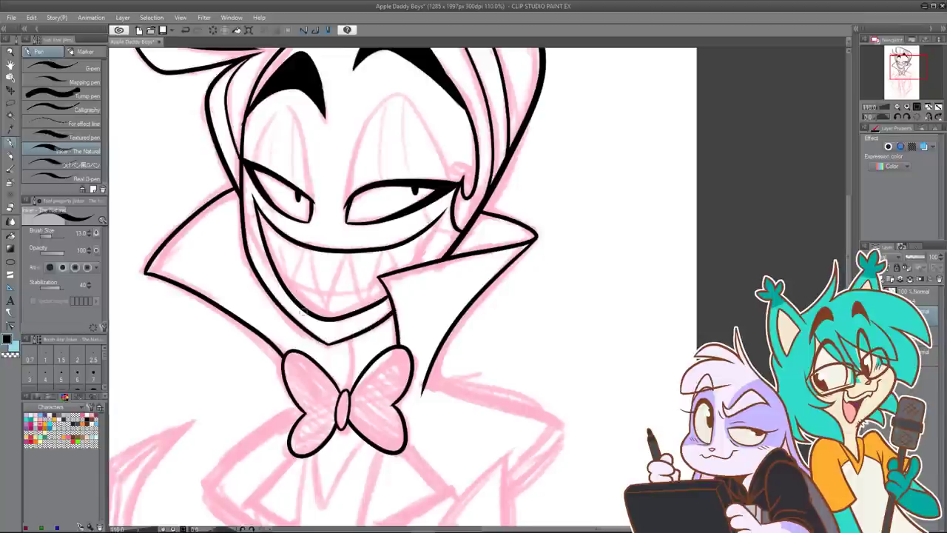
Step: Ink the long pointed central teeth inside the grin with curved lines meeting at the upper and lower lips
scroll(326, 206, down, 2)
scroll(366, 165, down, 2)
drag(365, 162, 385, 219)
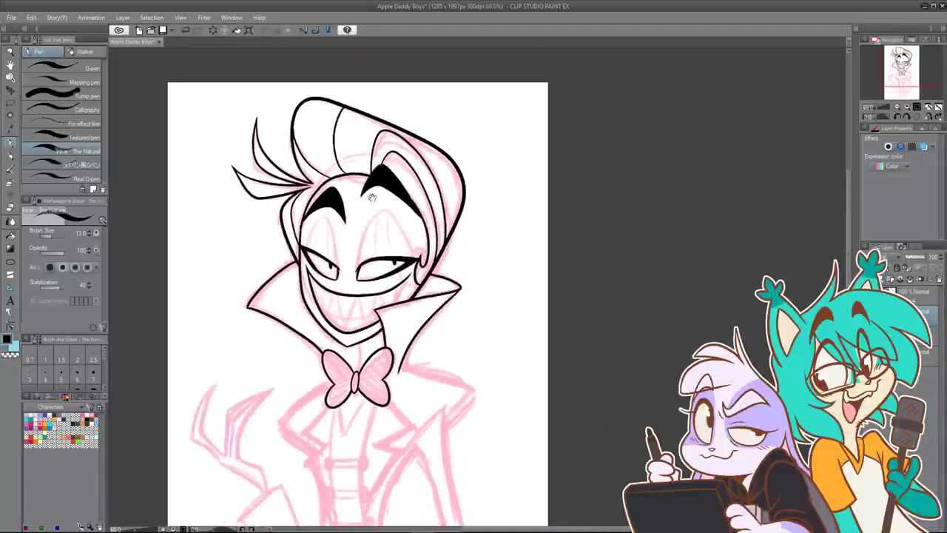
drag(461, 291, 479, 179)
drag(492, 138, 486, 191)
mouse_move(484, 229)
mouse_down()
mouse_move(482, 289)
mouse_move(488, 220)
mouse_up()
scroll(461, 250, up, 3)
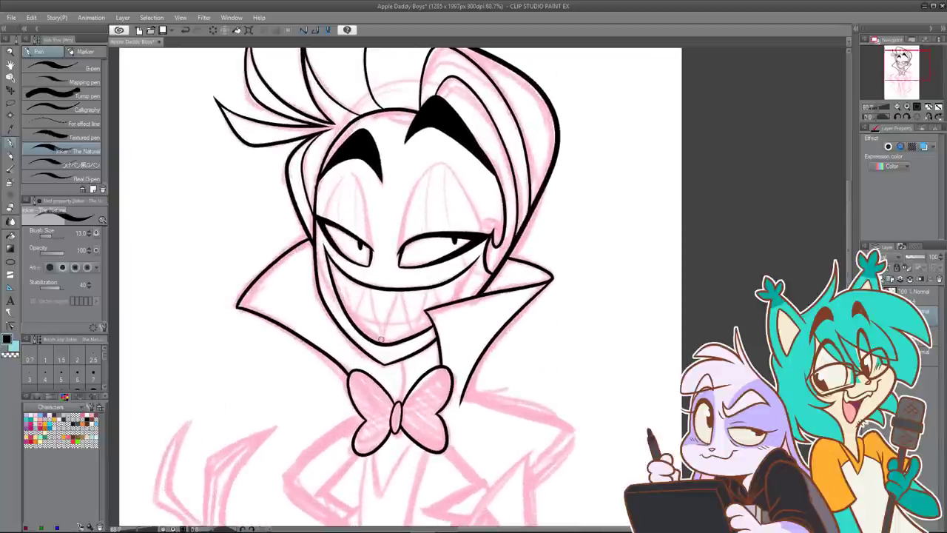
drag(383, 342, 369, 286)
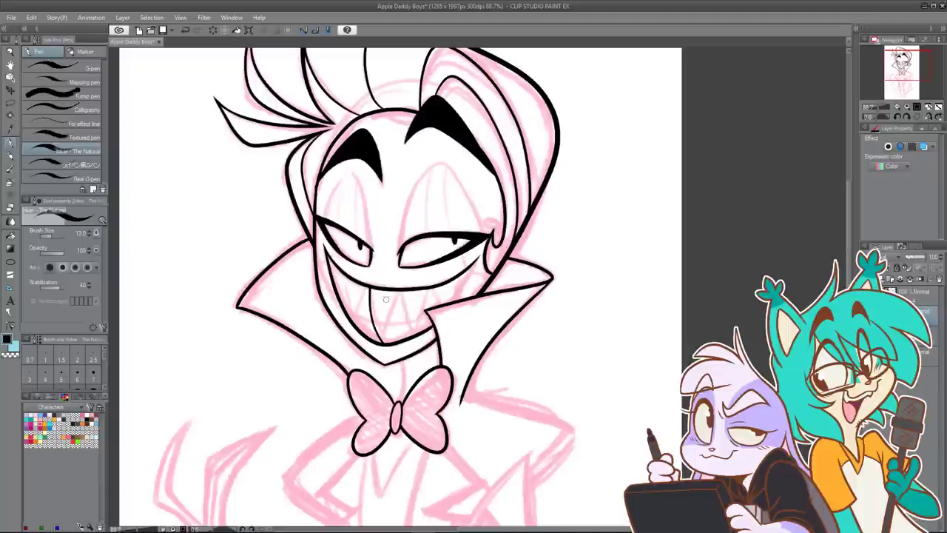
drag(383, 338, 397, 295)
key(ctrl+z)
mouse_move(383, 343)
mouse_down()
mouse_move(402, 290)
mouse_move(417, 330)
mouse_move(430, 290)
mouse_up()
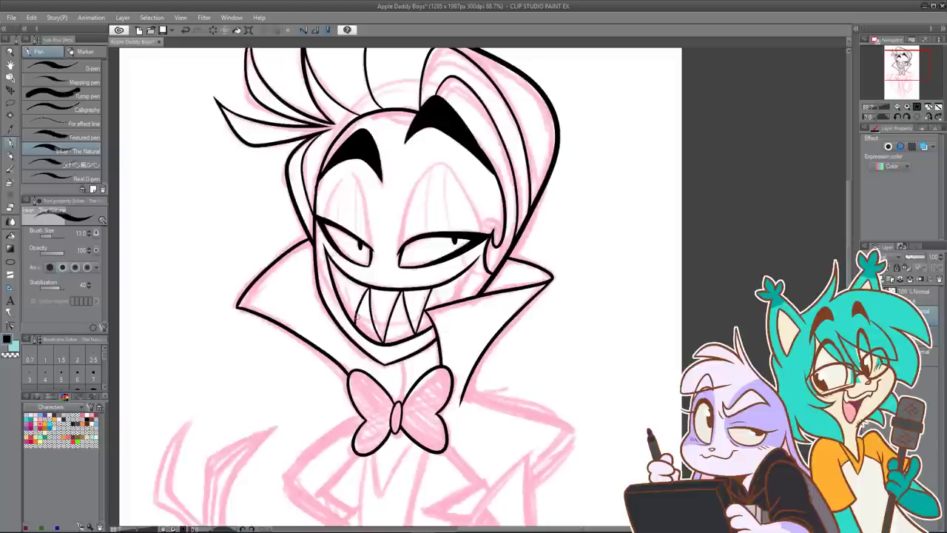
Step: Ink the smaller pointed teeth toward both corners of the grin
drag(353, 325, 344, 271)
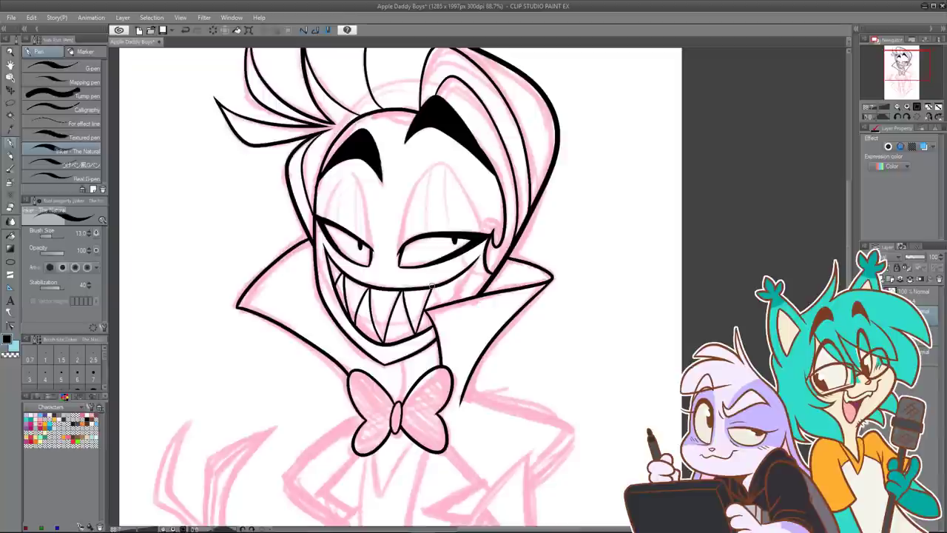
drag(432, 285, 442, 305)
key(ctrl+z)
mouse_move(469, 273)
mouse_down()
mouse_move(454, 302)
mouse_move(464, 275)
mouse_up()
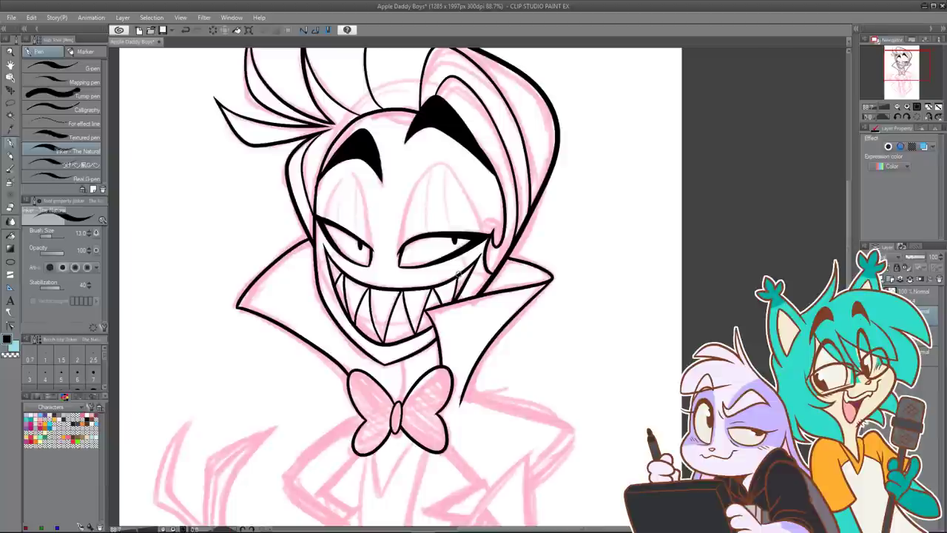
Step: Ink the slightly curved neck line from under the chin down to the bow tie's knot
scroll(468, 268, down, 3)
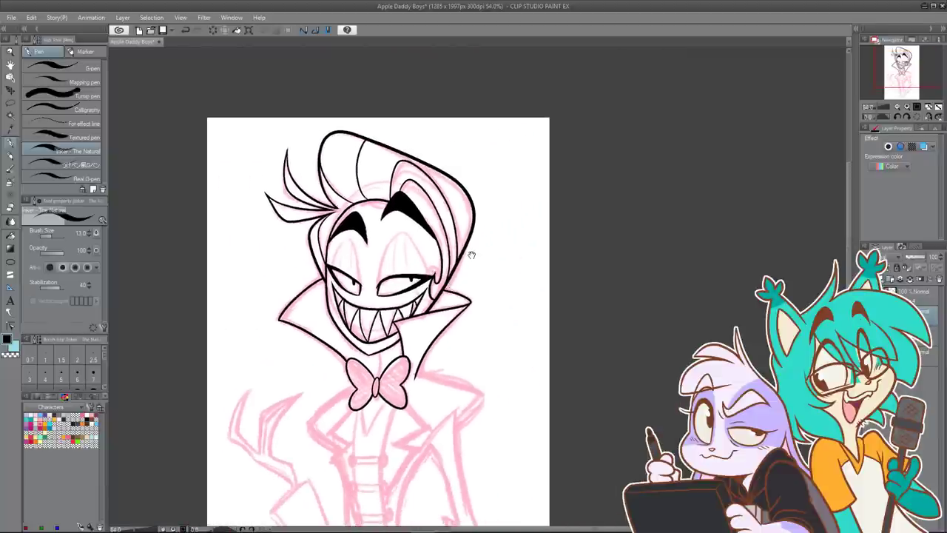
mouse_move(454, 291)
mouse_down()
mouse_move(448, 223)
mouse_move(456, 290)
mouse_move(450, 279)
mouse_up()
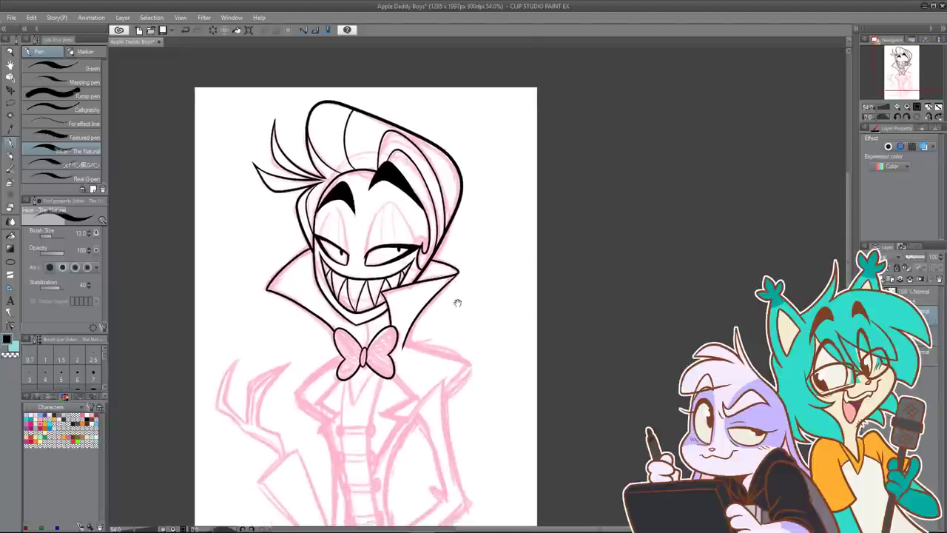
mouse_move(453, 320)
mouse_down()
mouse_move(448, 241)
mouse_move(461, 224)
mouse_move(452, 294)
mouse_move(454, 249)
mouse_move(464, 321)
mouse_up()
scroll(410, 330, up, 5)
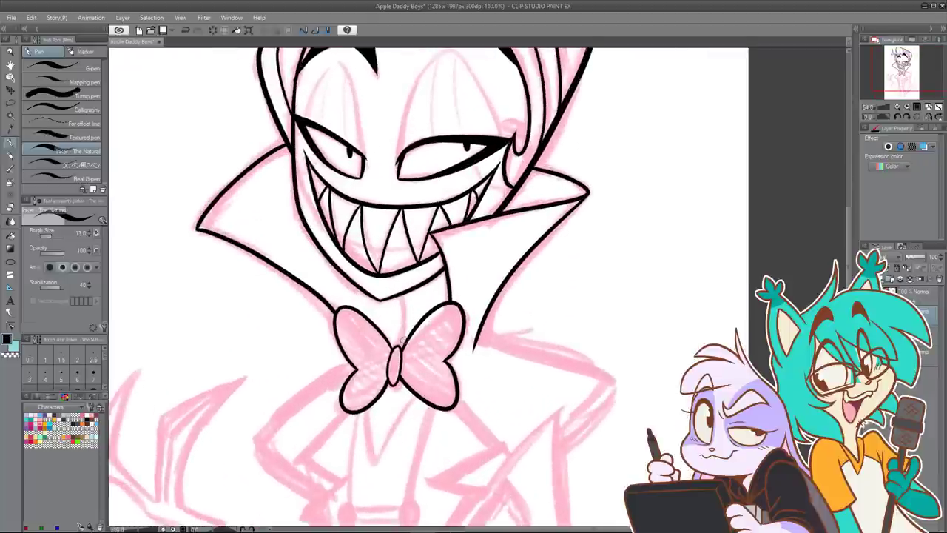
drag(403, 349, 401, 292)
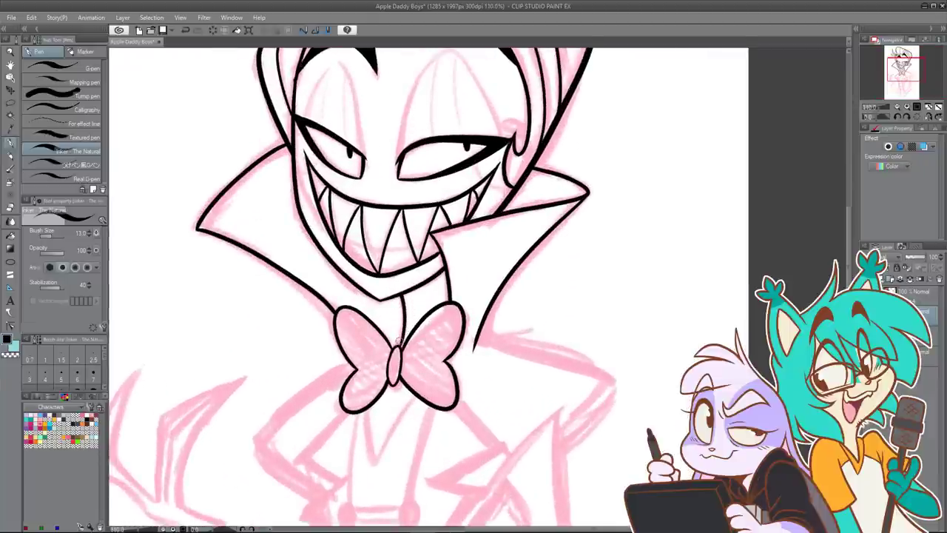
key(ctrl+z)
drag(400, 347, 400, 293)
Step: Ink the outer edge of the raised hand's leftmost claw finger, from the knuckle bend up to its pointed tip
scroll(432, 284, down, 1)
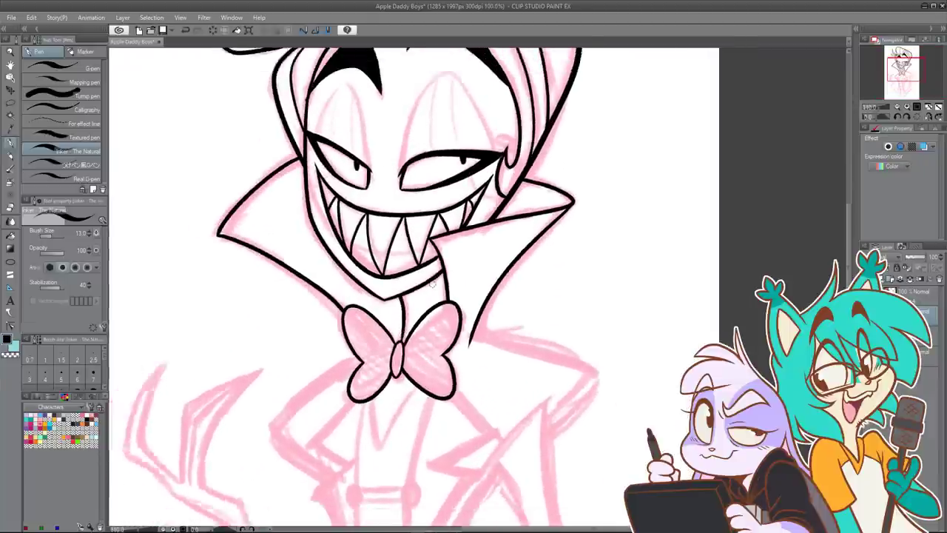
scroll(431, 282, down, 2)
drag(507, 201, 470, 186)
mouse_move(469, 250)
mouse_down()
mouse_move(449, 226)
mouse_move(450, 286)
mouse_up()
drag(427, 330, 417, 262)
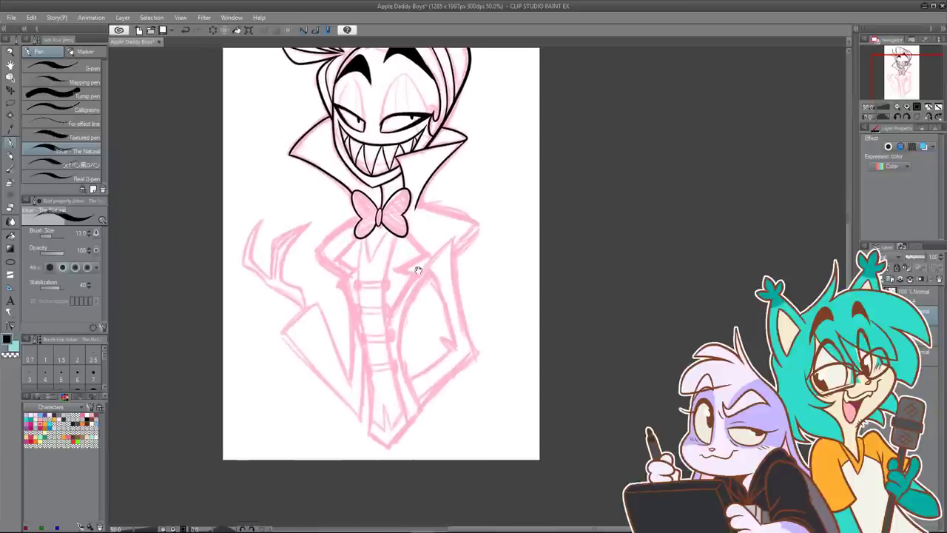
scroll(266, 285, up, 2)
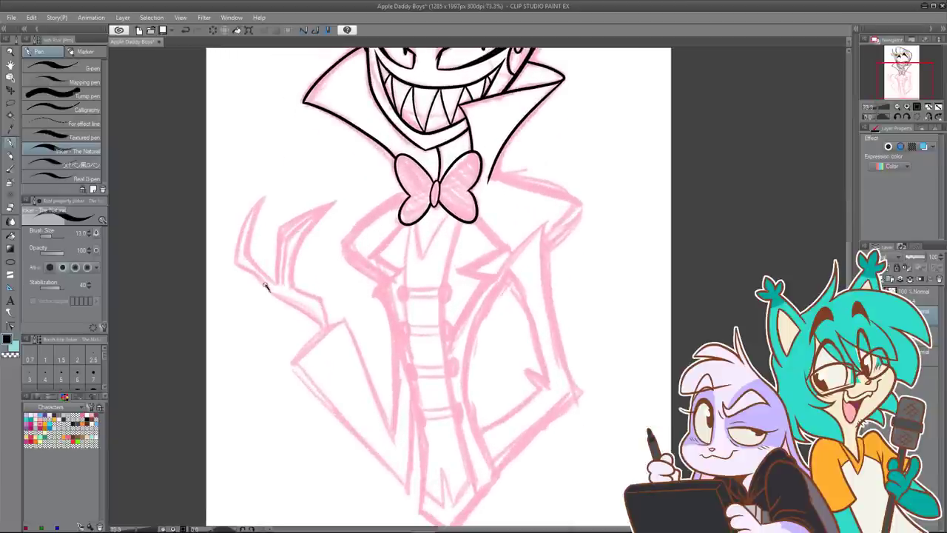
mouse_move(237, 248)
mouse_down()
mouse_move(308, 341)
mouse_move(283, 325)
mouse_up()
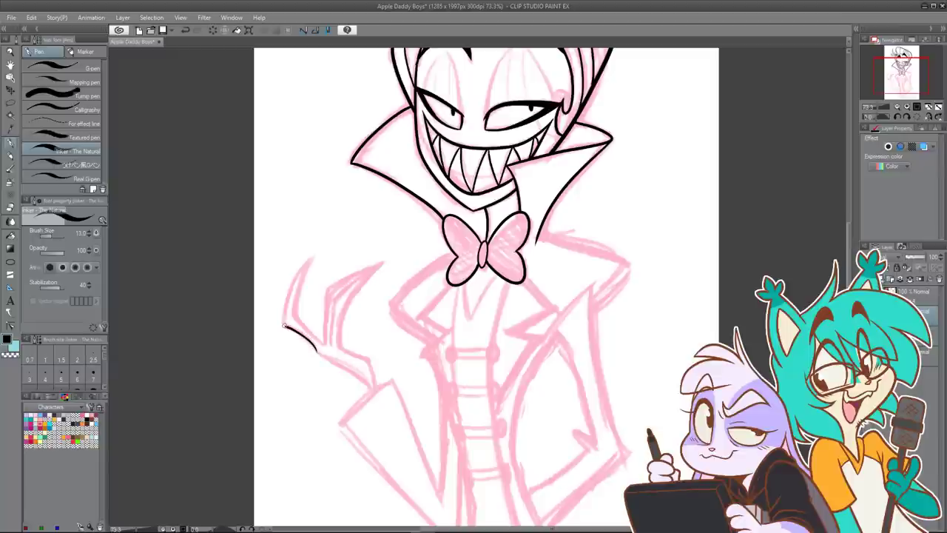
key(ctrl+z)
mouse_move(286, 300)
mouse_down()
mouse_move(314, 251)
mouse_move(294, 300)
mouse_up()
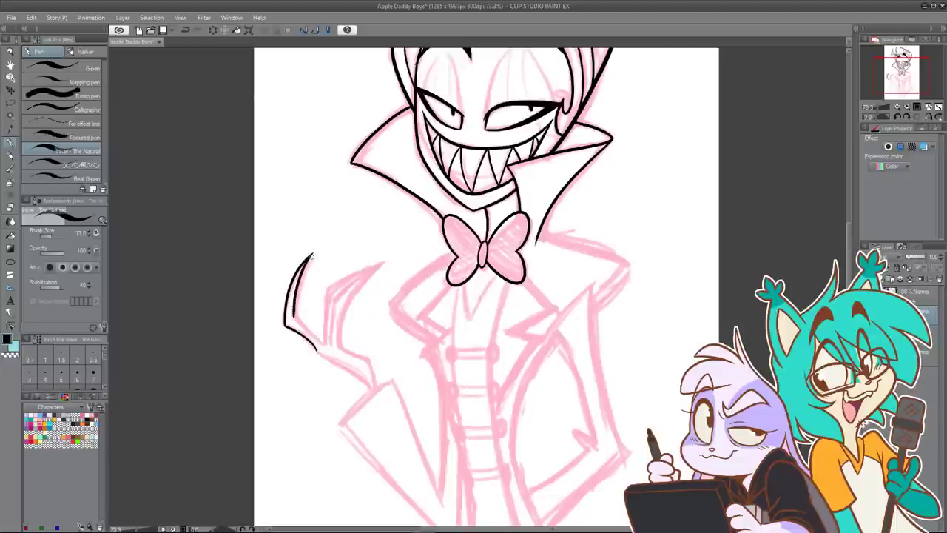
Step: Ink the inner edge of the leftmost claw finger from its tip down to the gap between the fingers
key(ctrl+z)
mouse_move(313, 253)
mouse_down()
mouse_move(290, 310)
mouse_move(318, 342)
mouse_up()
key(ctrl+z)
key(ctrl+z)
key(ctrl+z)
mouse_move(310, 254)
mouse_down()
mouse_move(295, 320)
mouse_move(325, 343)
mouse_move(295, 320)
mouse_move(325, 341)
mouse_move(325, 290)
mouse_up()
key(ctrl+z)
key(ctrl+z)
key(ctrl+z)
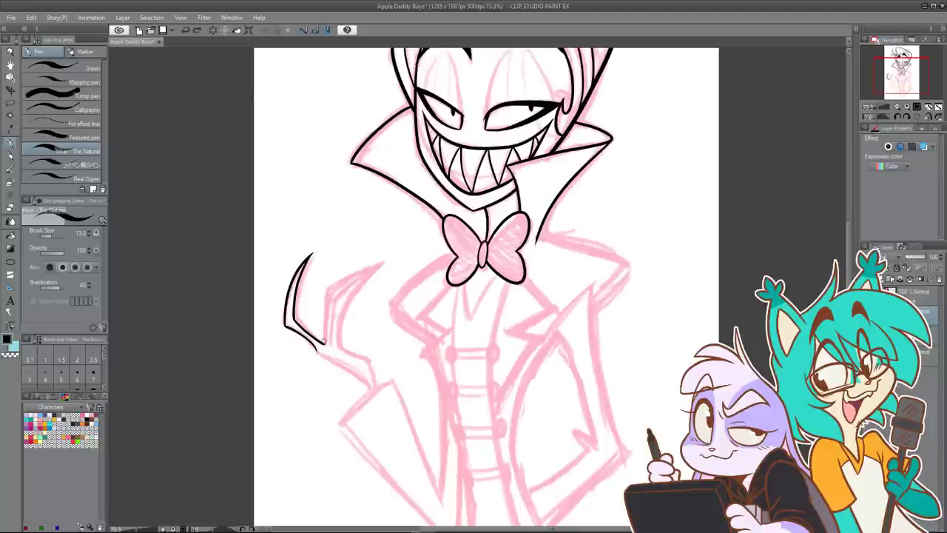
Step: Ink the second finger's left edge up to its bend and its upper edge curving out to the pointed tip
drag(324, 343, 324, 288)
key(ctrl+z)
mouse_move(323, 342)
mouse_down()
mouse_move(326, 292)
mouse_move(388, 261)
mouse_up()
key(ctrl+z)
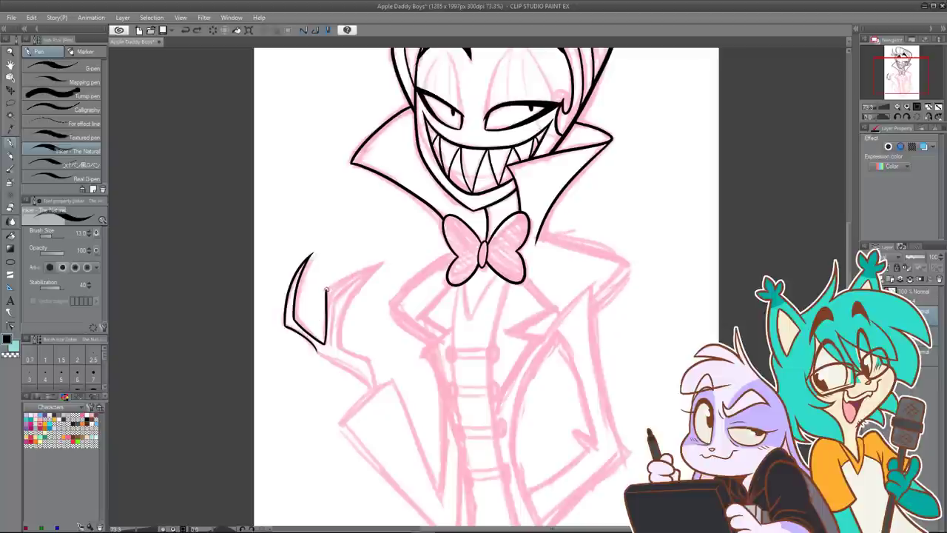
drag(327, 289, 389, 260)
key(ctrl+z)
drag(327, 290, 387, 260)
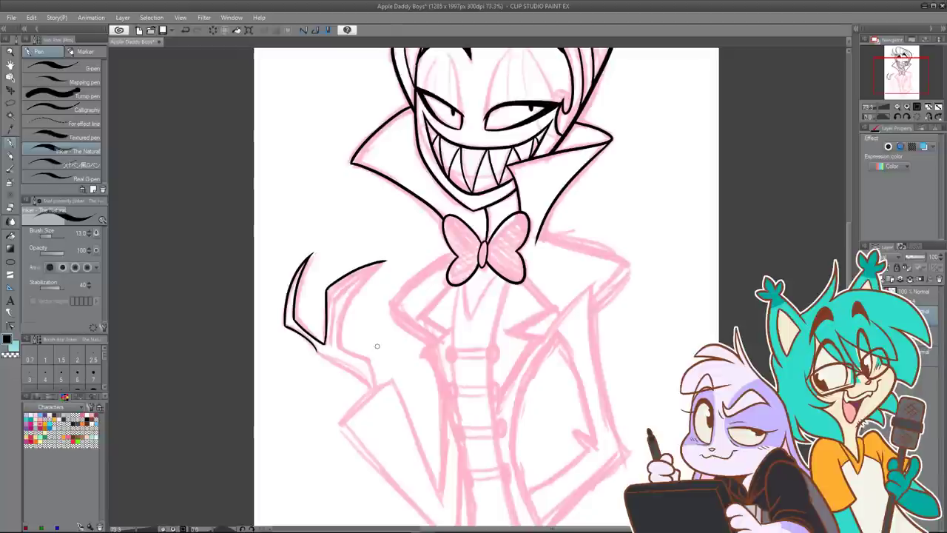
Step: Ink the second finger's right edge from tip to palm, and add the inner line separating it from the finger behind
scroll(362, 253, up, 2)
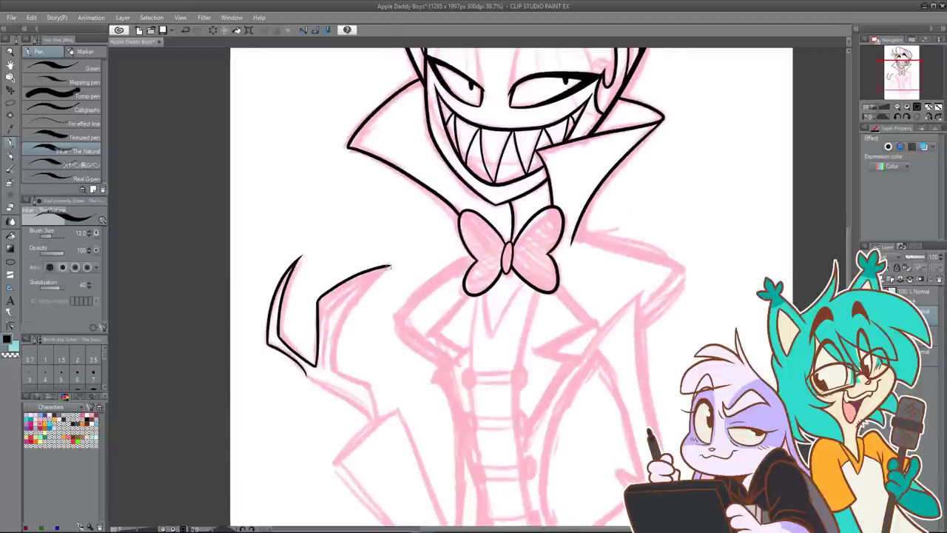
mouse_move(390, 267)
mouse_down()
mouse_move(341, 321)
mouse_move(333, 373)
mouse_up()
key(ctrl+z)
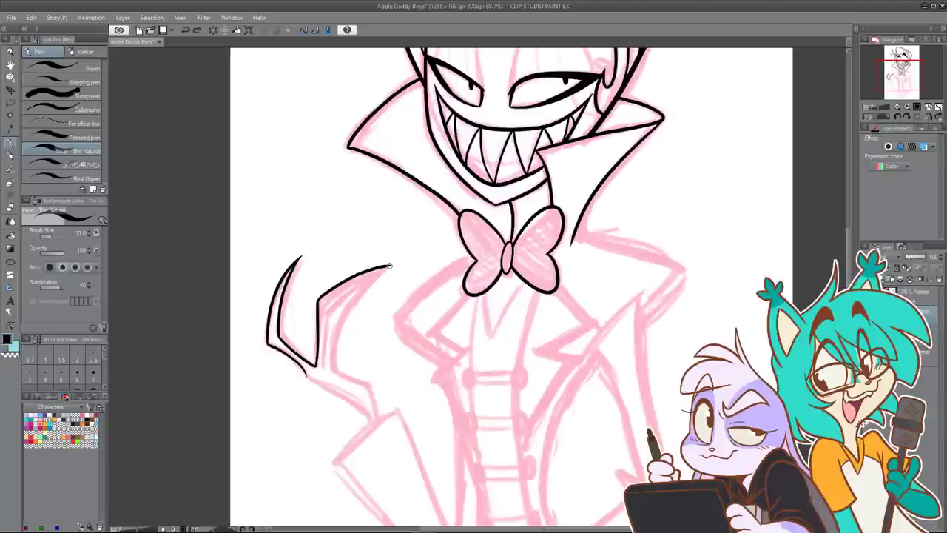
mouse_move(380, 271)
mouse_down()
mouse_move(337, 329)
mouse_move(333, 373)
mouse_up()
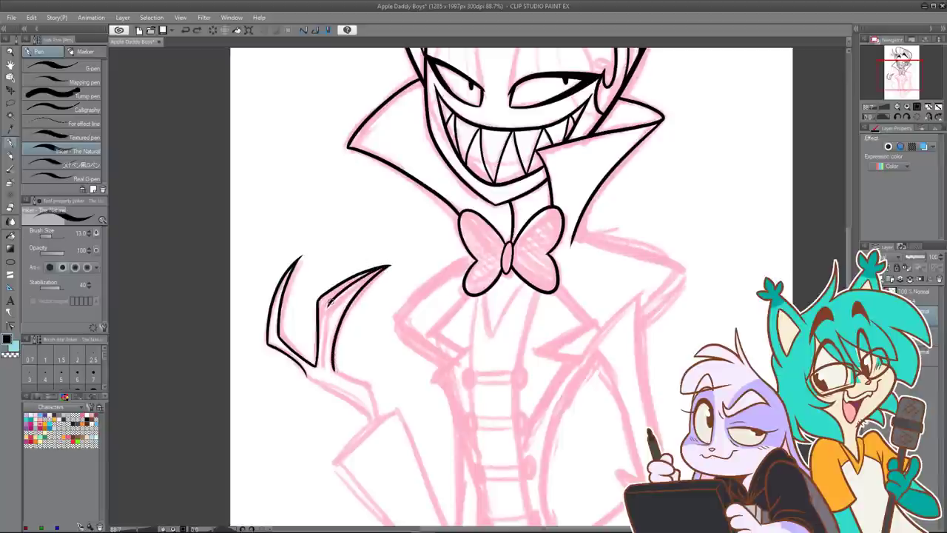
drag(328, 307, 320, 368)
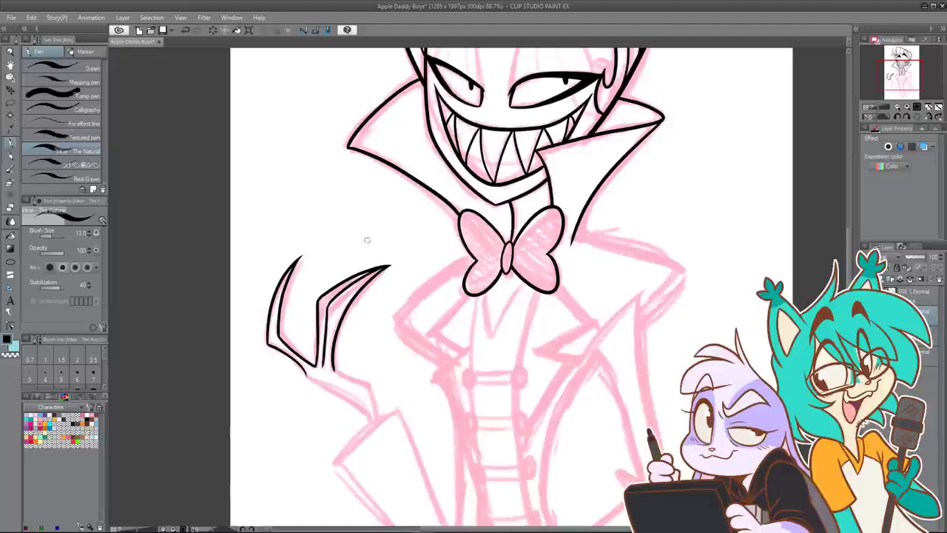
Step: Ink both sides of the raised hand's palm from the finger bases down to the wrist
scroll(381, 311, down, 1)
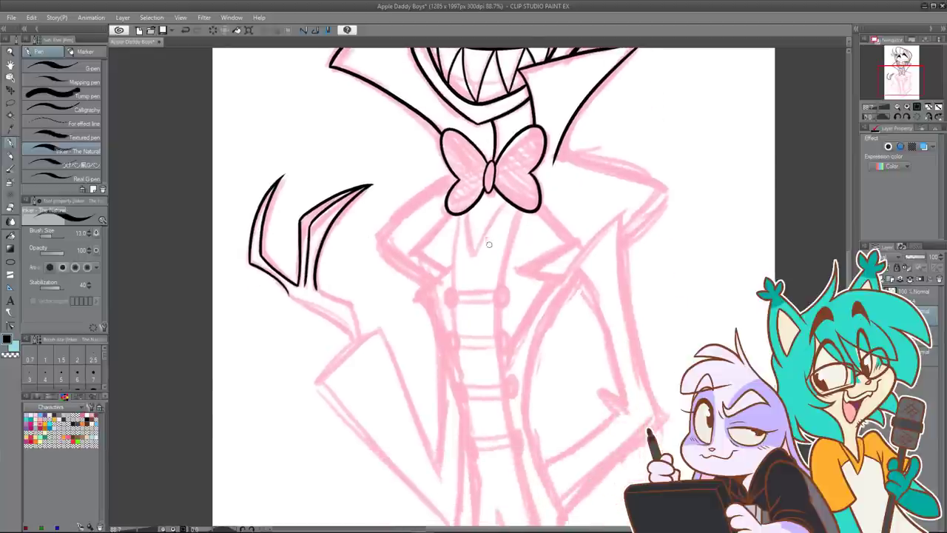
scroll(387, 271, down, 1)
drag(496, 278, 492, 214)
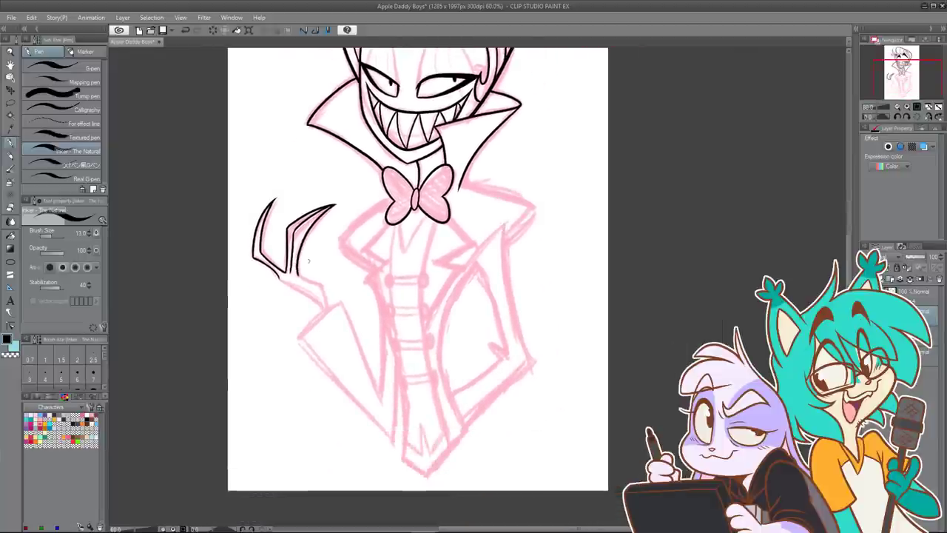
scroll(300, 281, up, 3)
mouse_move(297, 278)
mouse_down()
mouse_move(342, 308)
mouse_move(348, 339)
mouse_up()
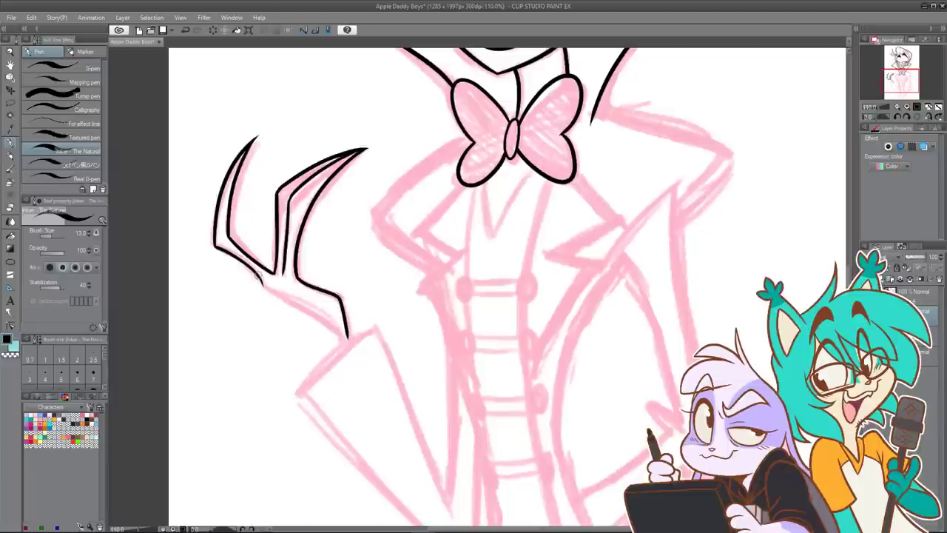
mouse_move(255, 273)
mouse_down()
mouse_move(270, 293)
mouse_move(337, 329)
mouse_up()
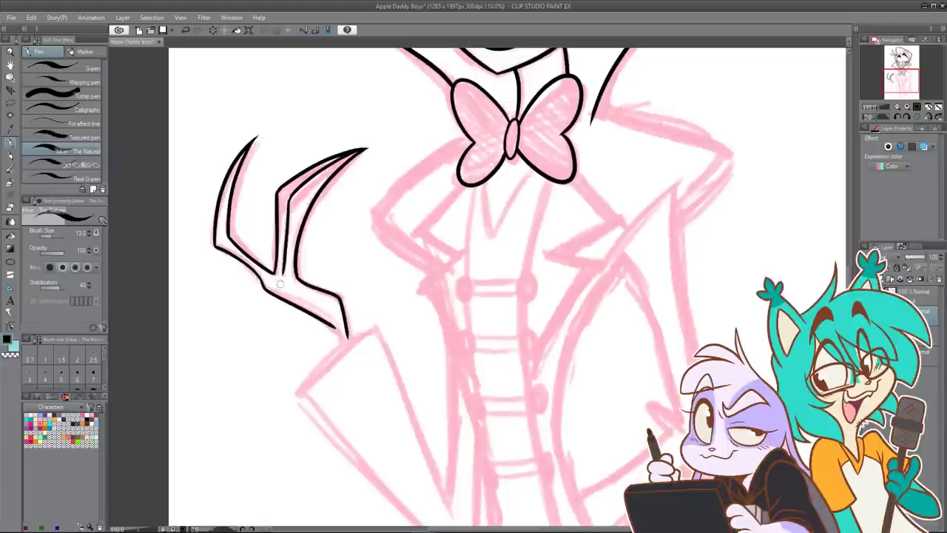
key(ctrl+z)
drag(259, 275, 342, 333)
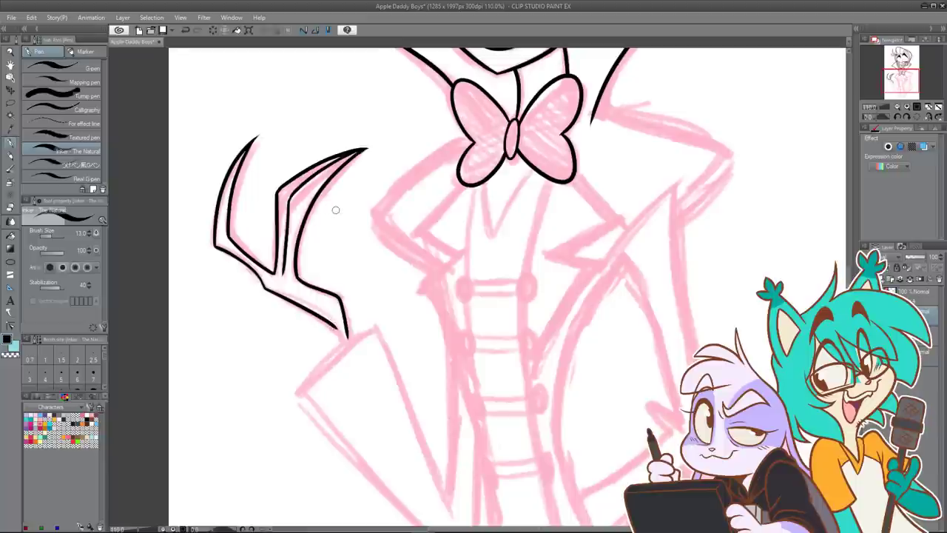
Step: Ink the sleeve cuff's upper edge as a slanted line across the base of the wrist
scroll(336, 210, down, 2)
drag(348, 289, 320, 193)
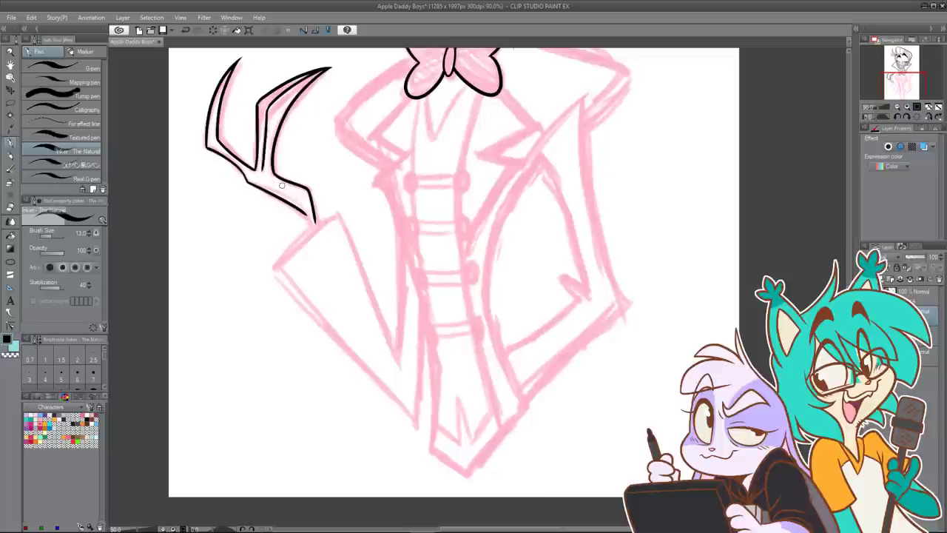
drag(285, 249, 326, 214)
key(ctrl+z)
mouse_move(286, 250)
mouse_down()
mouse_move(330, 213)
mouse_move(312, 223)
mouse_move(302, 206)
mouse_up()
key(ctrl+z)
key(ctrl+z)
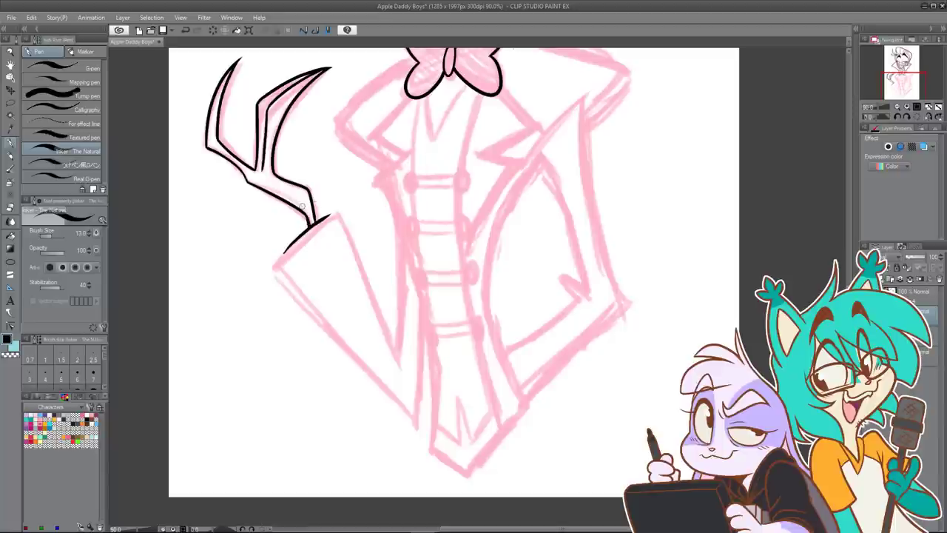
Step: Ink the cuff's lower edge parallel to its upper edge and join the two at the right end
drag(278, 278, 344, 220)
key(ctrl+z)
mouse_move(280, 280)
mouse_down()
mouse_move(345, 221)
mouse_move(339, 233)
mouse_up()
scroll(330, 216, up, 2)
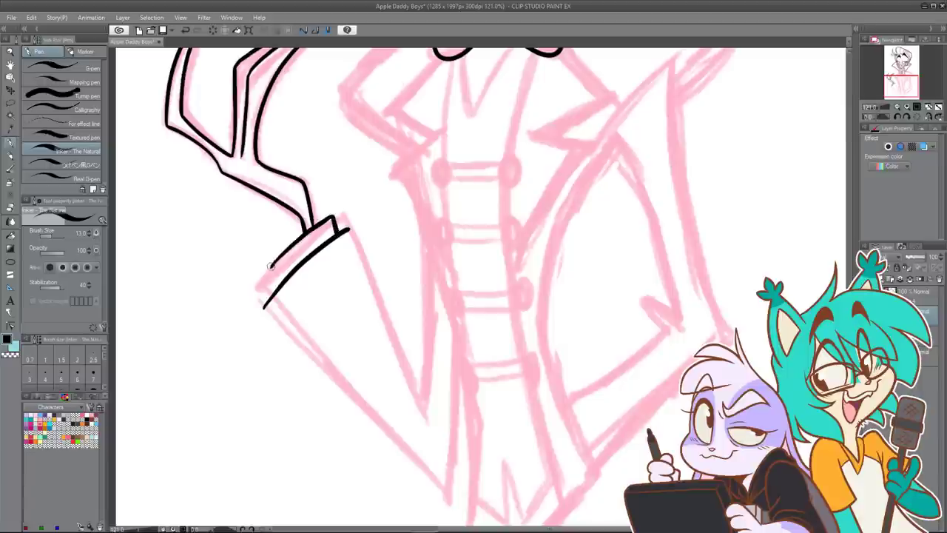
Step: Close the cuff's left end and ink both long edges of the forearm sleeve down to the elbow, with a small fold at the inner edge
drag(271, 270, 268, 280)
key(ctrl+z)
scroll(392, 253, down, 5)
drag(389, 247, 303, 179)
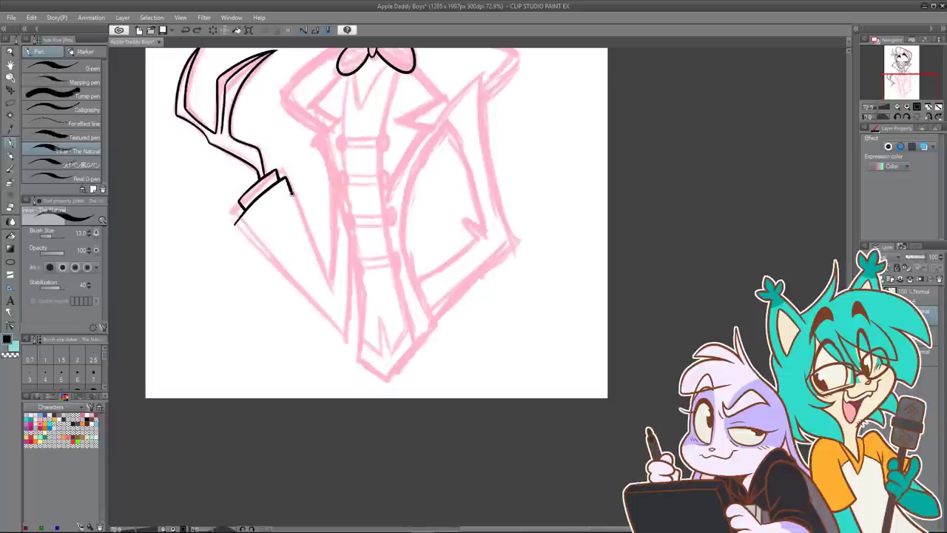
scroll(332, 280, up, 1)
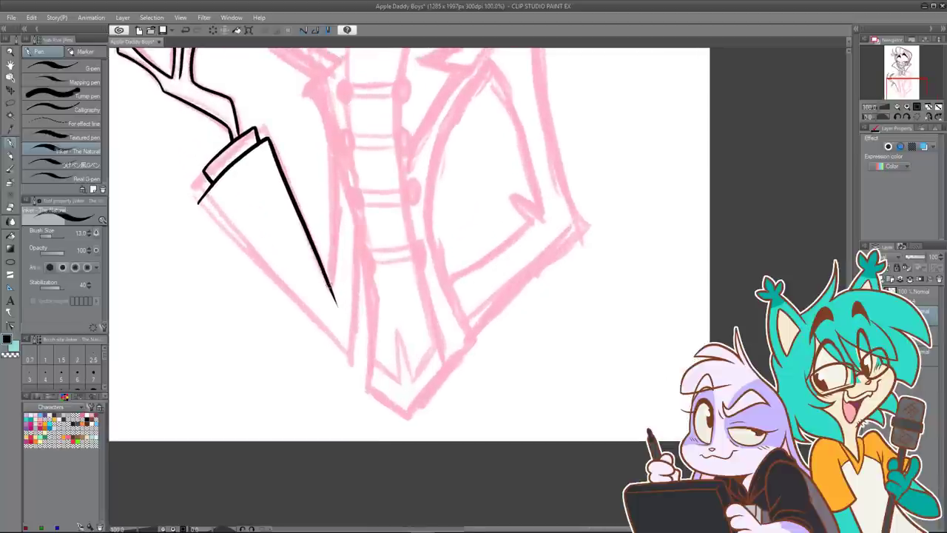
key(ctrl+z)
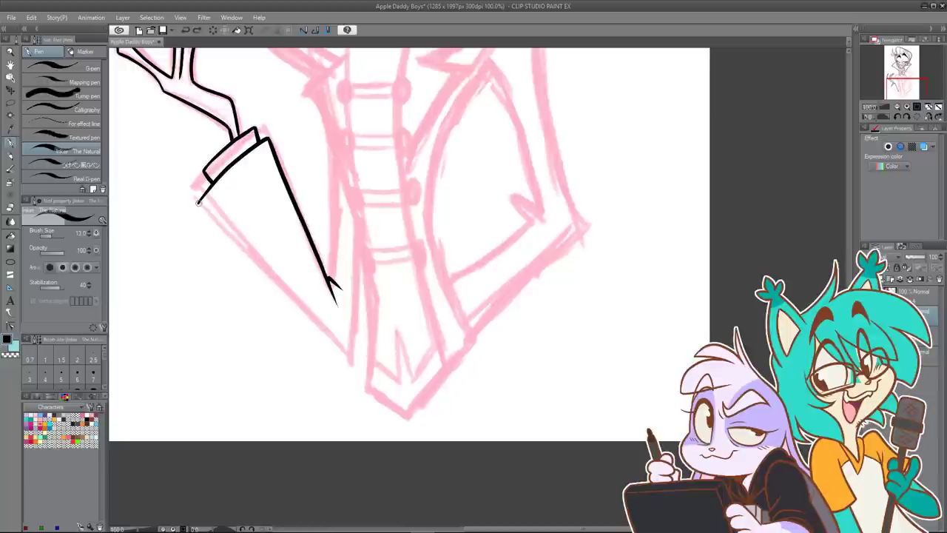
drag(198, 207, 353, 361)
Step: Ink the left shoulder outline from beside the bow tie out to its corner and back toward the chest
drag(379, 165, 381, 271)
scroll(382, 269, down, 1)
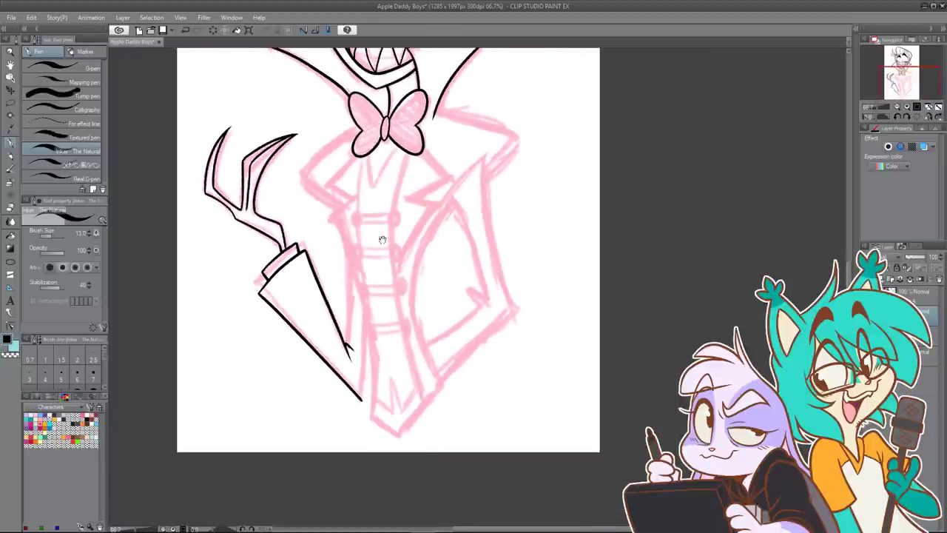
drag(389, 179, 375, 323)
scroll(322, 264, up, 3)
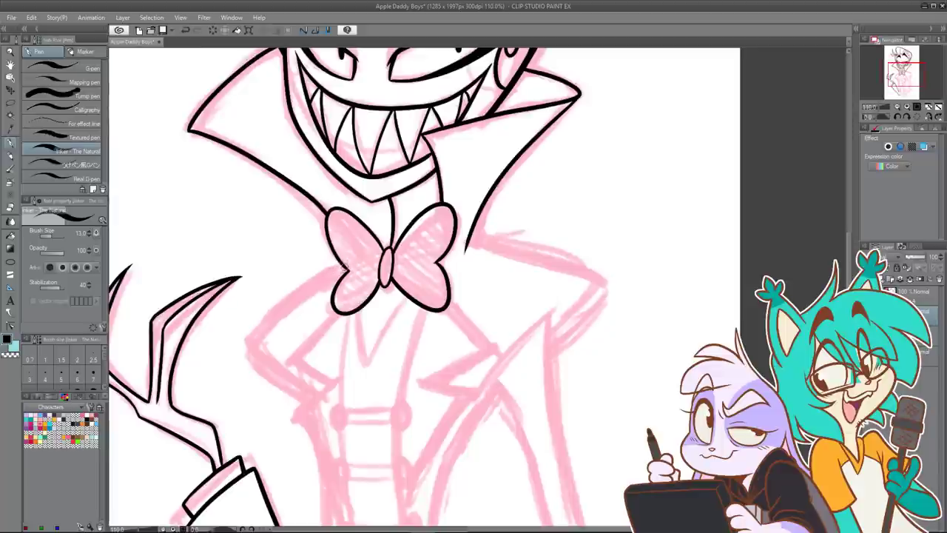
mouse_move(340, 266)
mouse_down()
mouse_move(260, 330)
mouse_move(270, 368)
mouse_move(312, 394)
mouse_up()
scroll(337, 316, down, 2)
drag(390, 311, 358, 205)
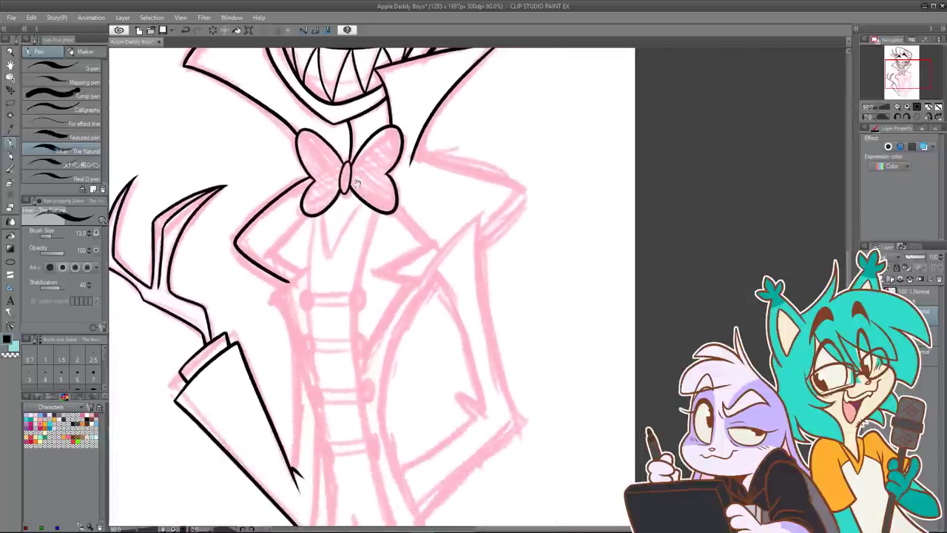
Step: Ink narrow ovals for the upper two rows of vest buttons, one on each side of the front
drag(338, 244, 296, 164)
scroll(270, 222, up, 3)
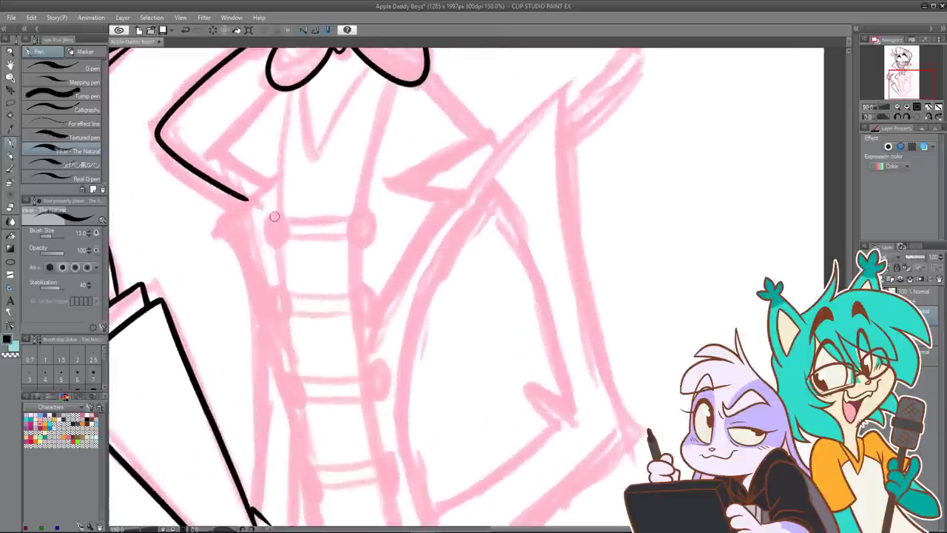
drag(272, 215, 270, 231)
key(ctrl+z)
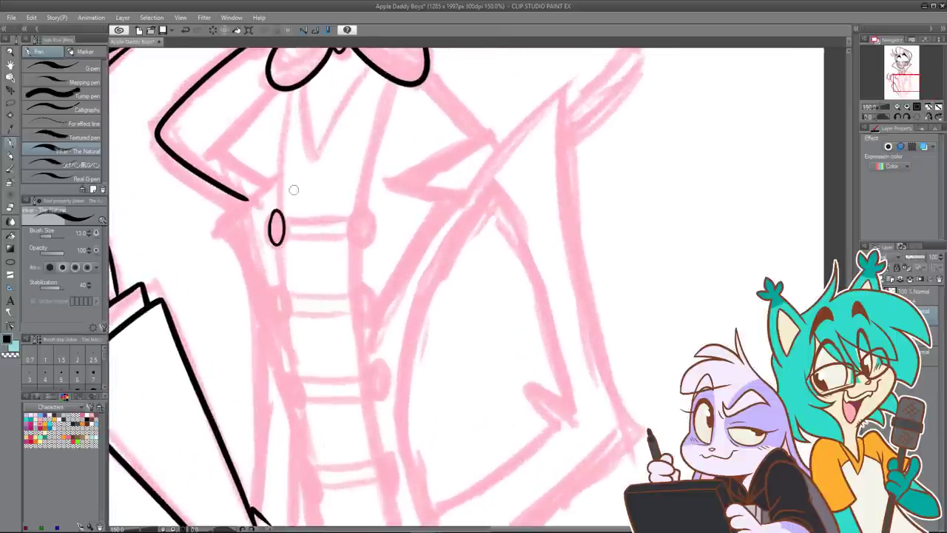
drag(364, 241, 365, 208)
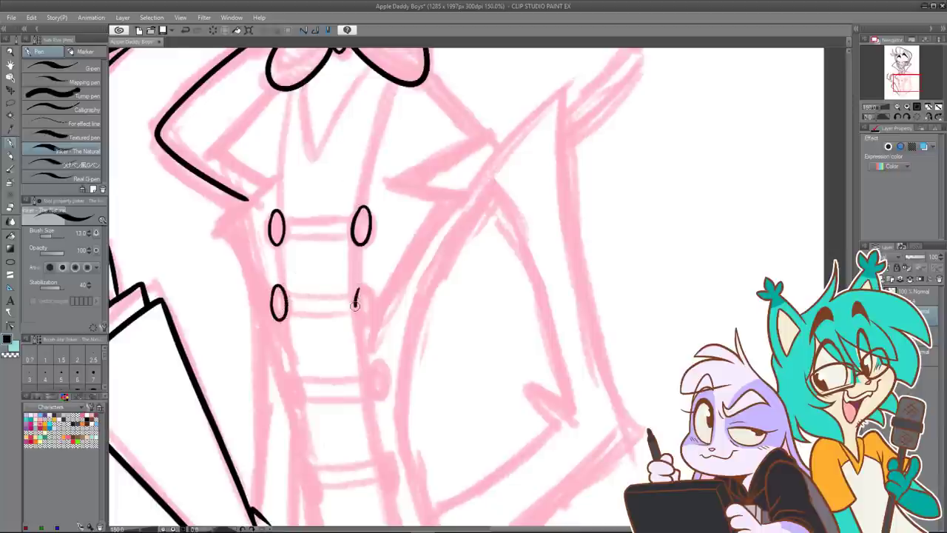
Step: Ink matching ovals for the third and fourth rows of vest buttons, tilted to follow the sketch
scroll(291, 299, down, 3)
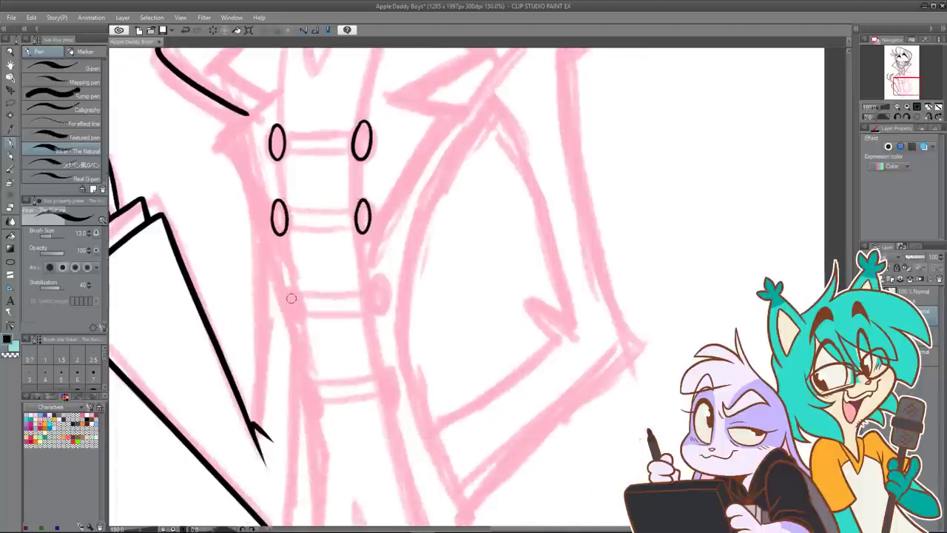
drag(289, 309, 300, 297)
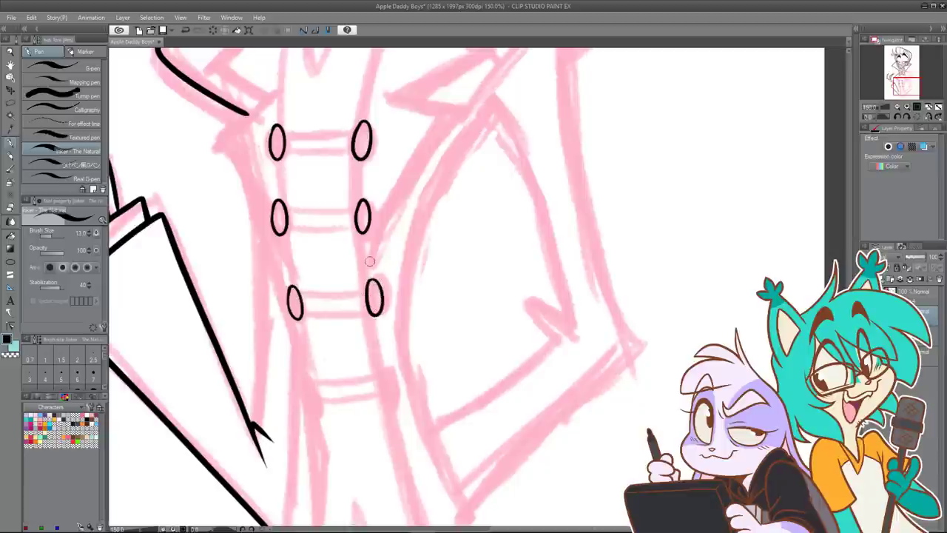
key(ctrl+z)
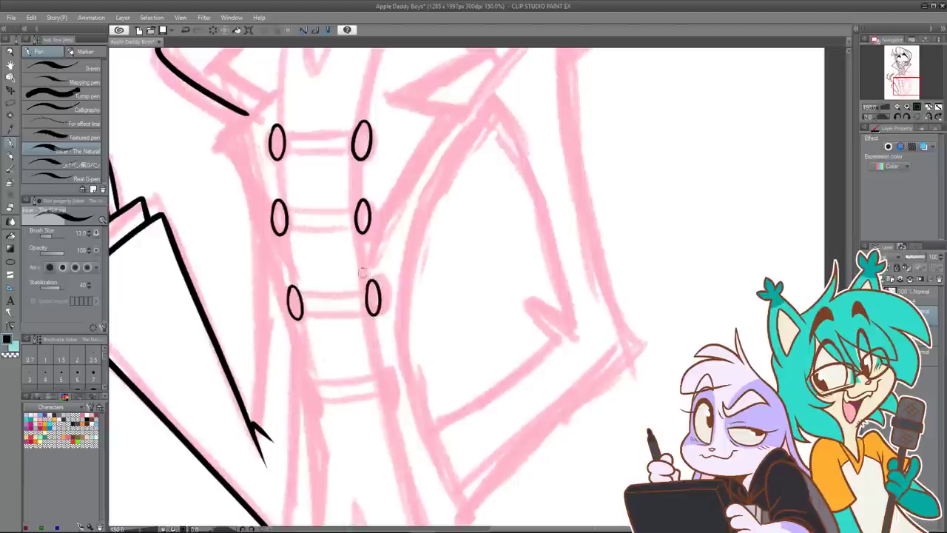
scroll(362, 272, down, 2)
drag(313, 356, 312, 323)
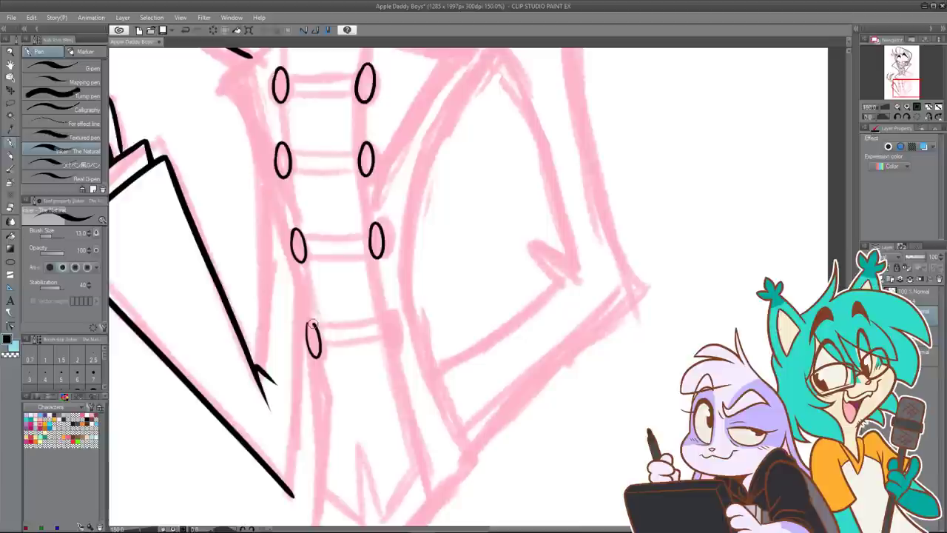
key(ctrl+z)
drag(318, 355, 311, 323)
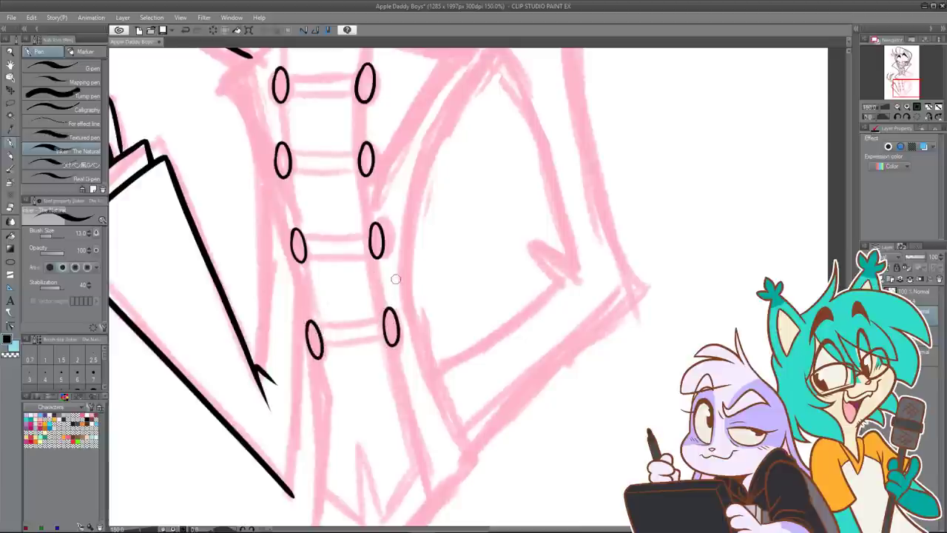
scroll(395, 279, down, 6)
drag(424, 255, 418, 338)
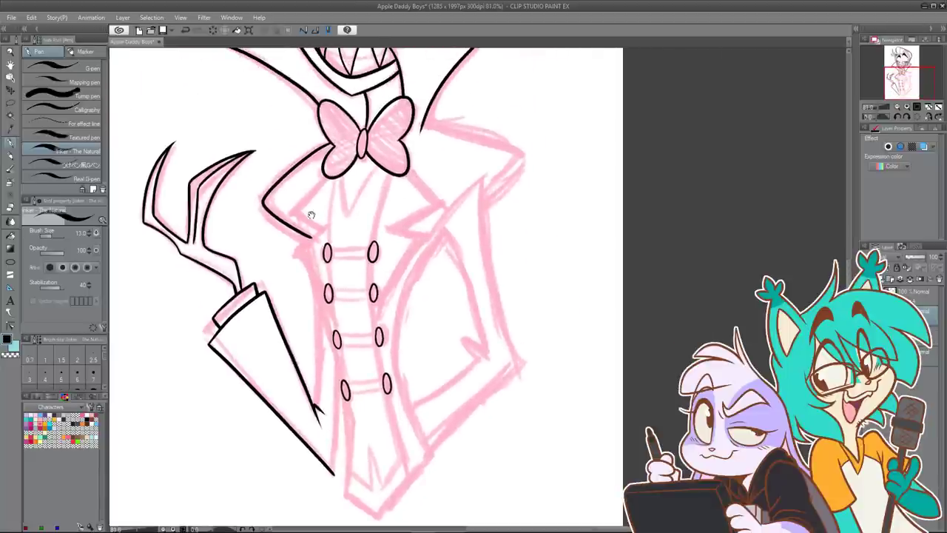
scroll(334, 185, up, 3)
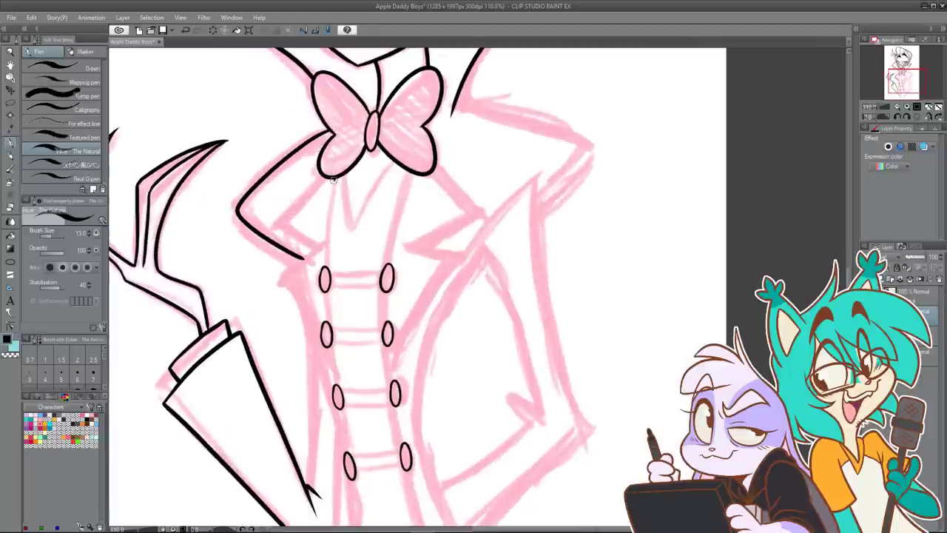
drag(331, 179, 325, 230)
scroll(315, 212, down, 2)
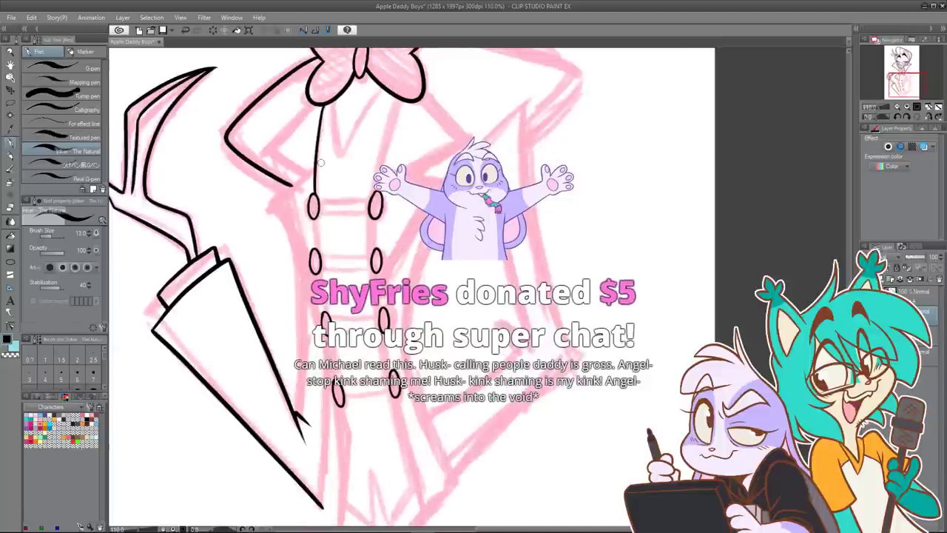
key(ctrl+z)
drag(322, 108, 316, 194)
key(ctrl+z)
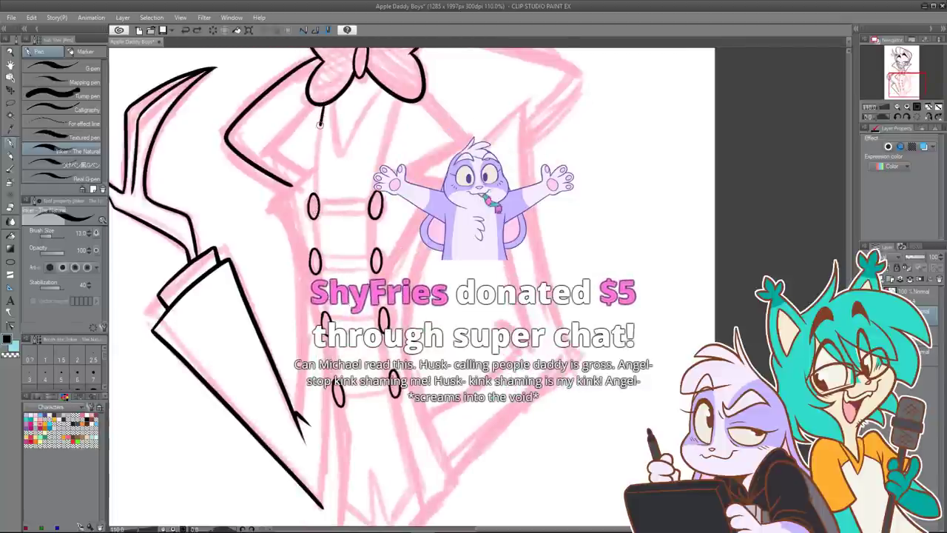
drag(324, 106, 315, 253)
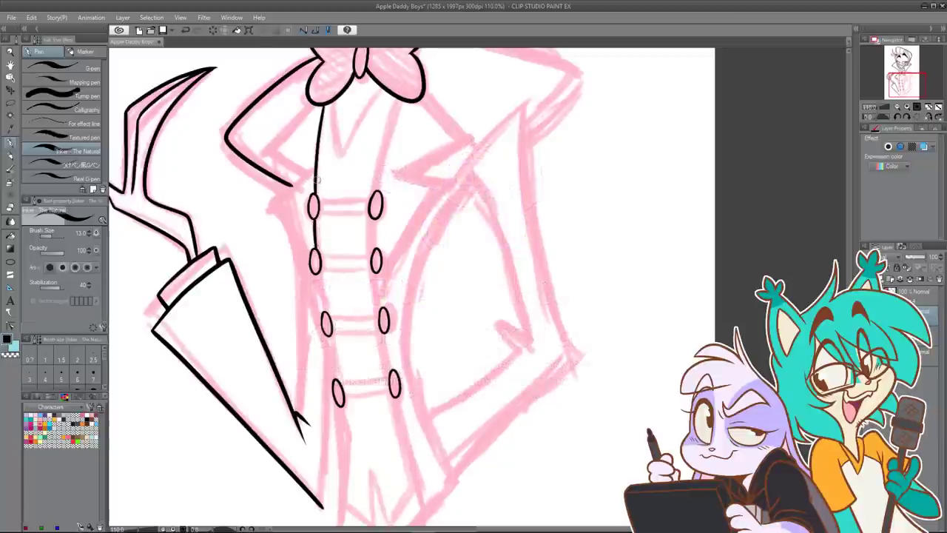
key(ctrl+z)
key(ctrl+z)
Step: Lasso all eight inked vest buttons, then cut and paste them onto their own layer
key(m)
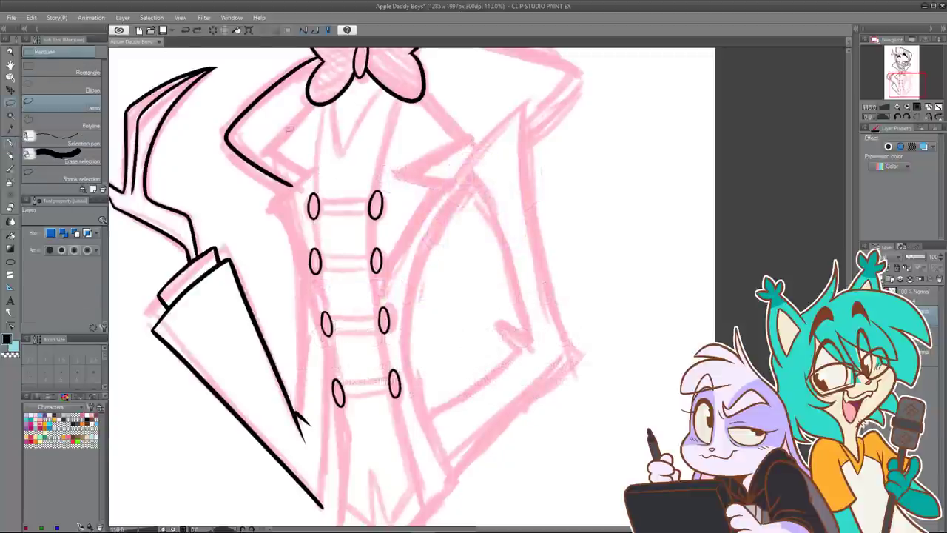
mouse_move(299, 232)
mouse_down()
mouse_move(424, 427)
mouse_move(351, 163)
mouse_move(319, 163)
mouse_up()
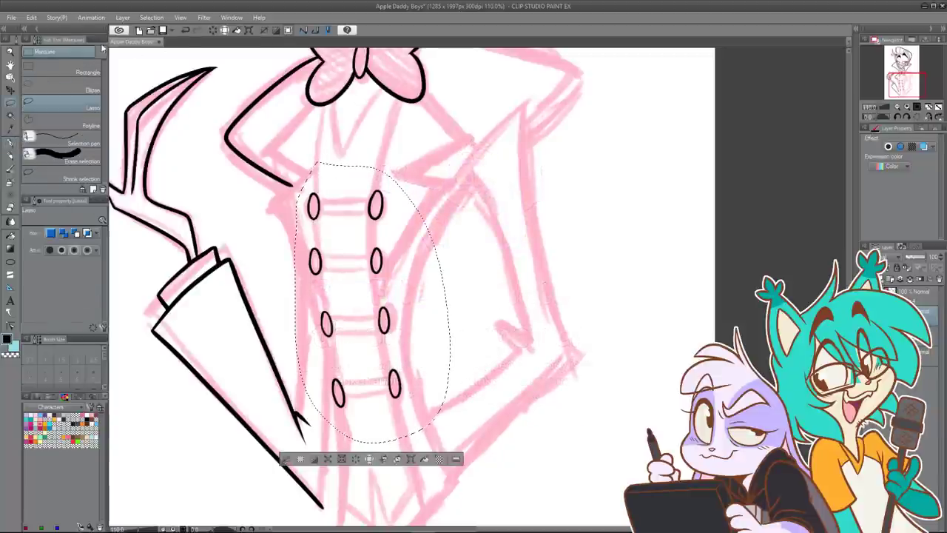
click(31, 17)
click(60, 60)
click(31, 18)
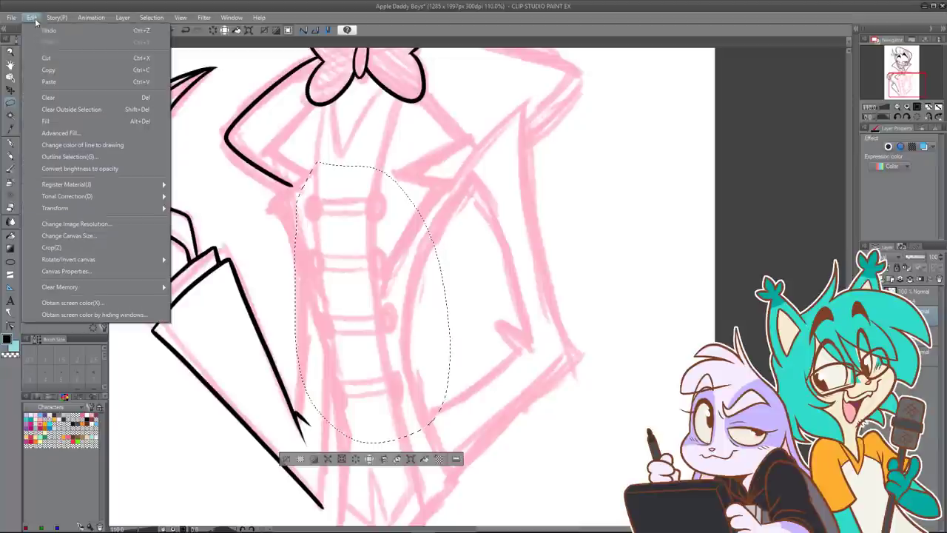
click(60, 82)
click(297, 452)
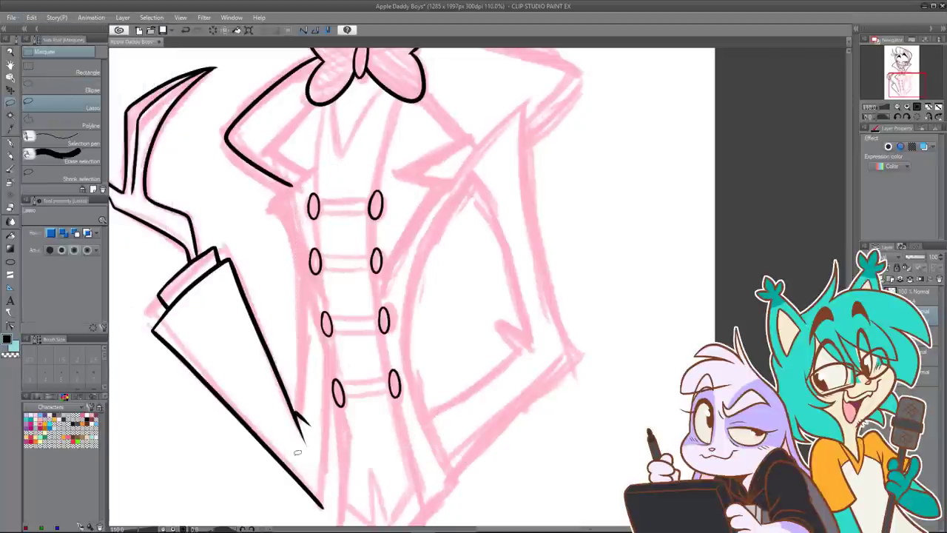
Step: Return to the line art layer and ink the vest's left edge as one long curve from the bow tie to the hem
click(931, 335)
click(14, 144)
scroll(324, 106, down, 2)
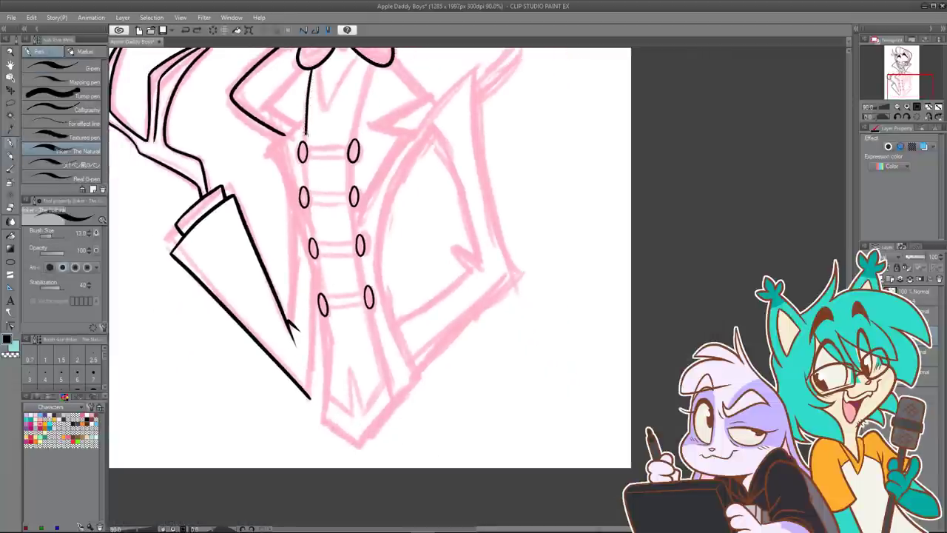
key(ctrl+z)
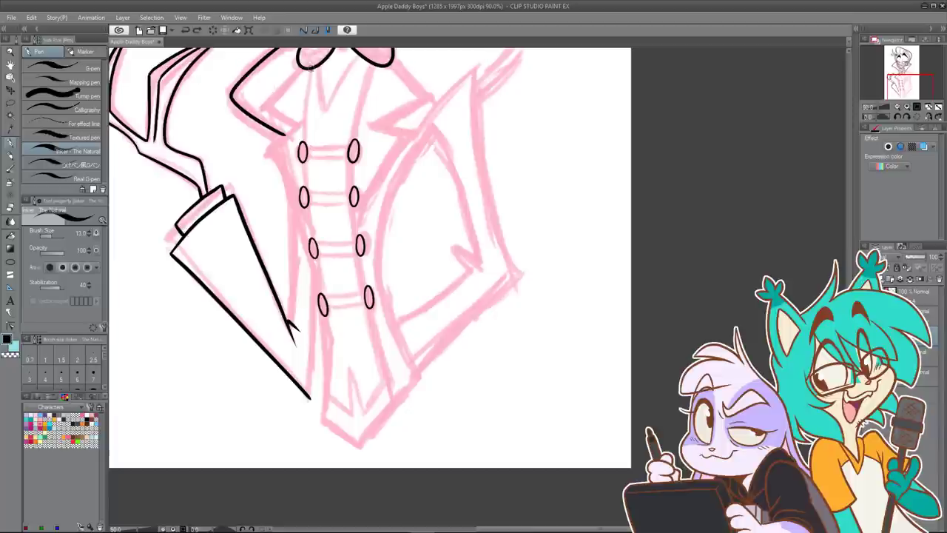
key(ctrl+z)
mouse_move(309, 76)
mouse_down()
mouse_move(304, 172)
mouse_move(322, 421)
mouse_up()
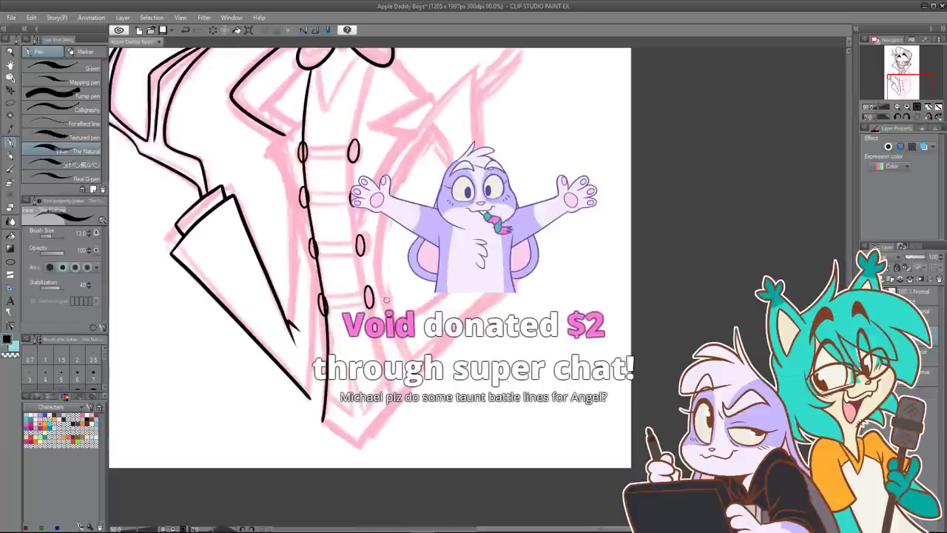
Step: Erase the parts of the vest's left edge line that cross the insides of the left column of buttons
key(e)
scroll(315, 160, up, 2)
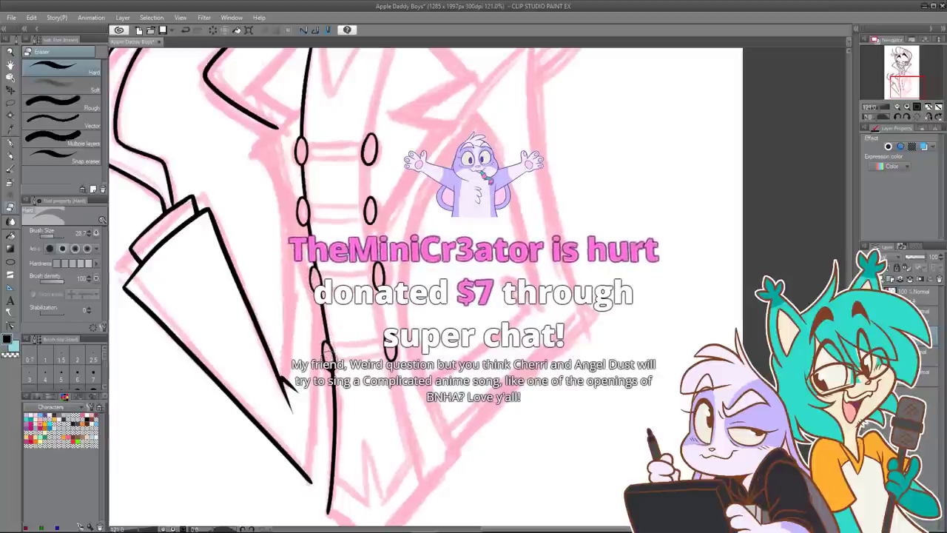
scroll(328, 353, down, 1)
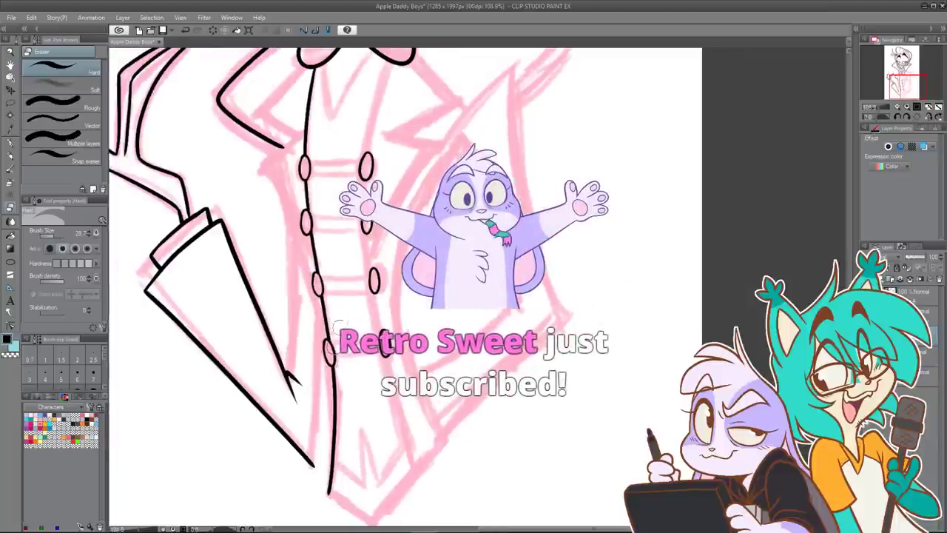
scroll(329, 352, down, 2)
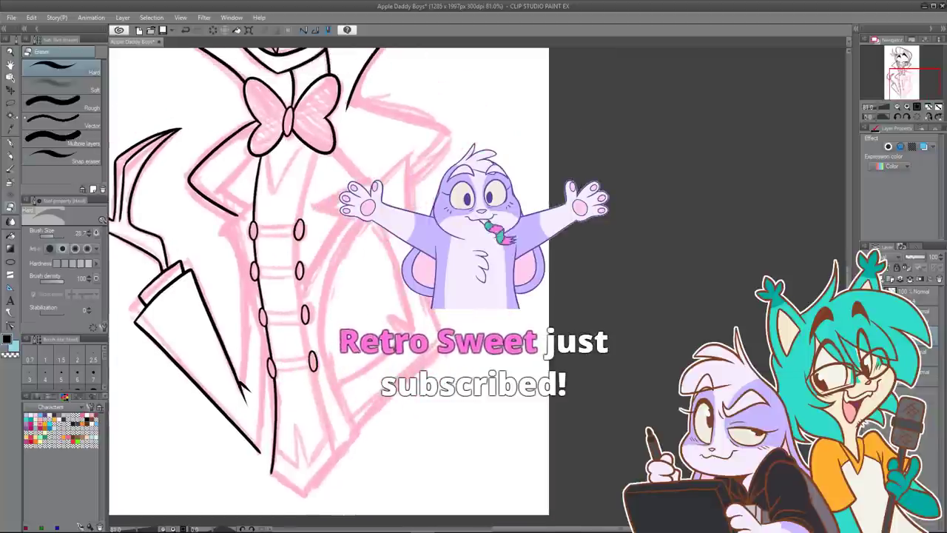
Step: Ink the coat's left lapel with its pointed notch and the lower edge running down to the vest line
key(p)
scroll(199, 127, up, 4)
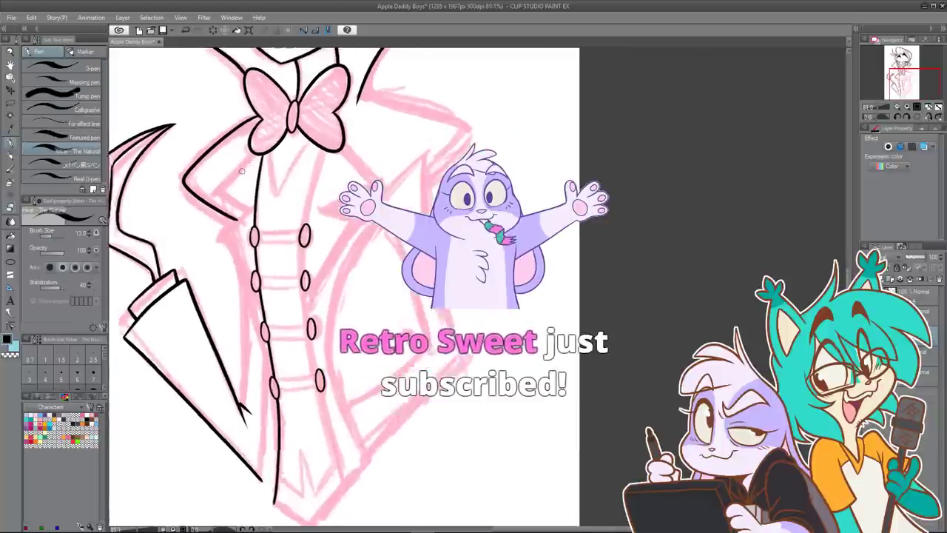
scroll(372, 181, up, 1)
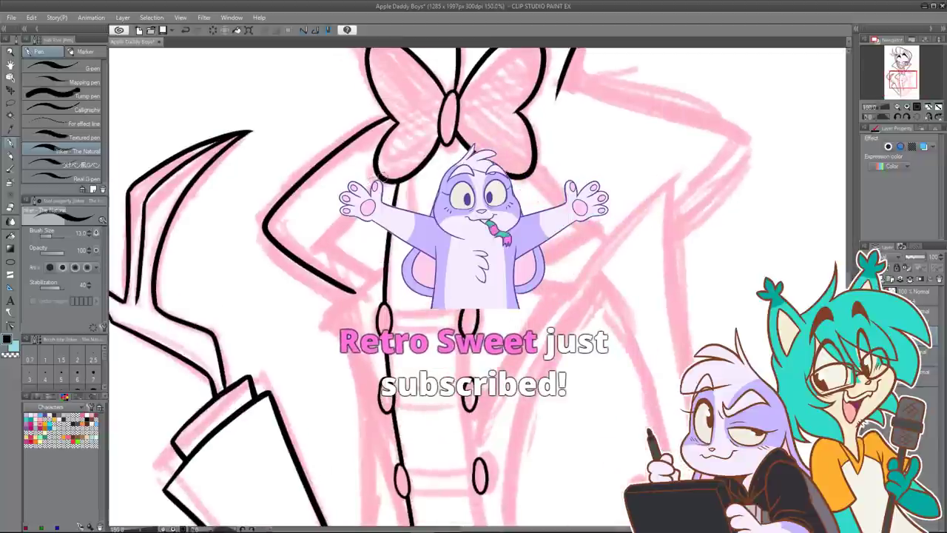
mouse_move(315, 246)
mouse_down()
mouse_move(383, 276)
mouse_move(327, 320)
mouse_move(353, 281)
mouse_move(318, 224)
mouse_move(281, 251)
mouse_move(342, 348)
mouse_up()
key(ctrl+z)
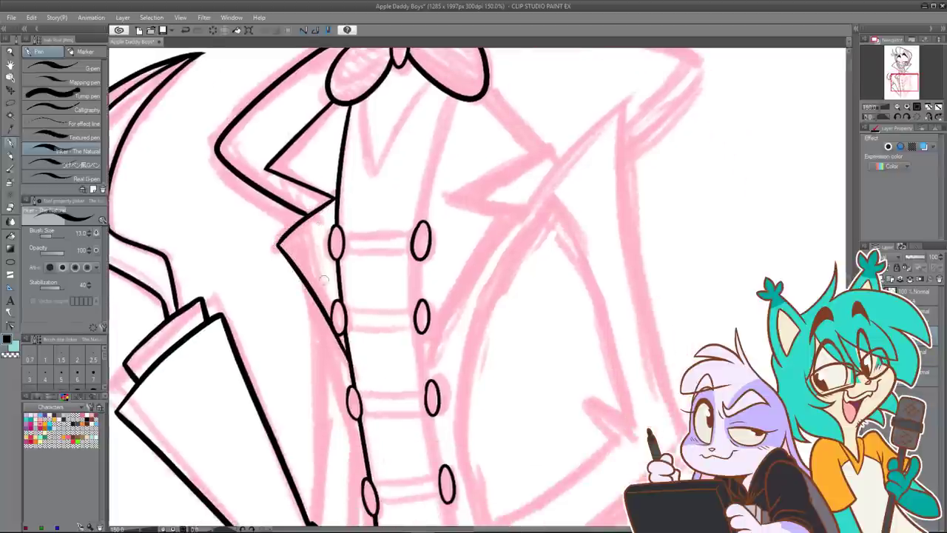
Step: Ink the V-shaped neckline just below the bow tie
scroll(369, 244, down, 7)
drag(456, 182, 385, 294)
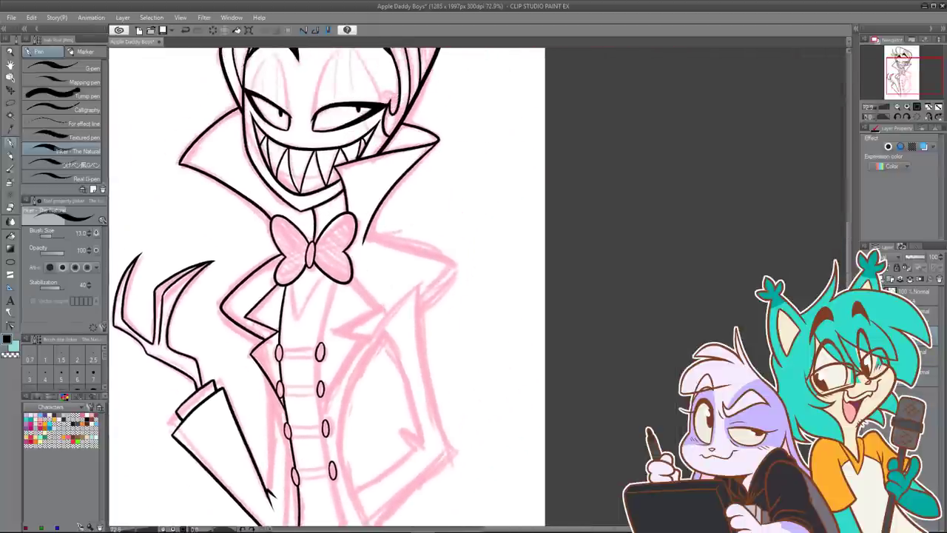
scroll(292, 296, up, 4)
mouse_move(299, 341)
mouse_down()
mouse_move(331, 282)
mouse_move(292, 303)
mouse_move(300, 343)
mouse_move(337, 277)
mouse_up()
key(ctrl+z)
key(ctrl+z)
Step: Ink the vest's right edge as a long curve from the bow tie through the right column of buttons to the hem
scroll(352, 263, down, 5)
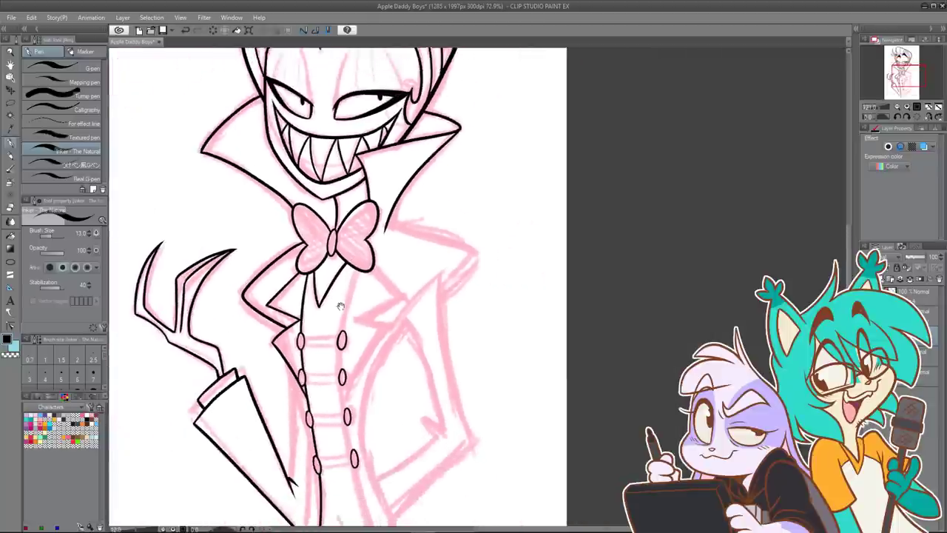
drag(344, 316, 322, 217)
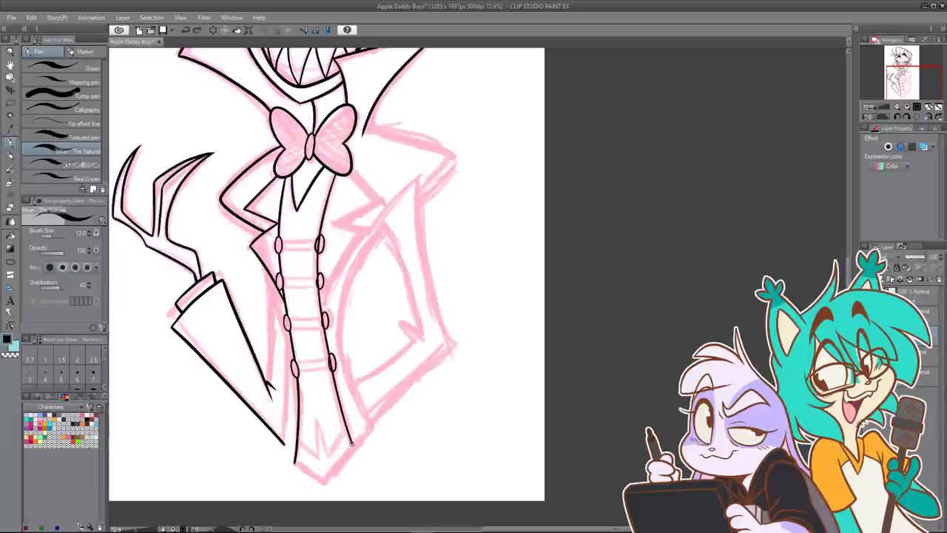
Step: Erase the parts of the vest's right edge line that cross the insides of the right column of buttons
click(10, 208)
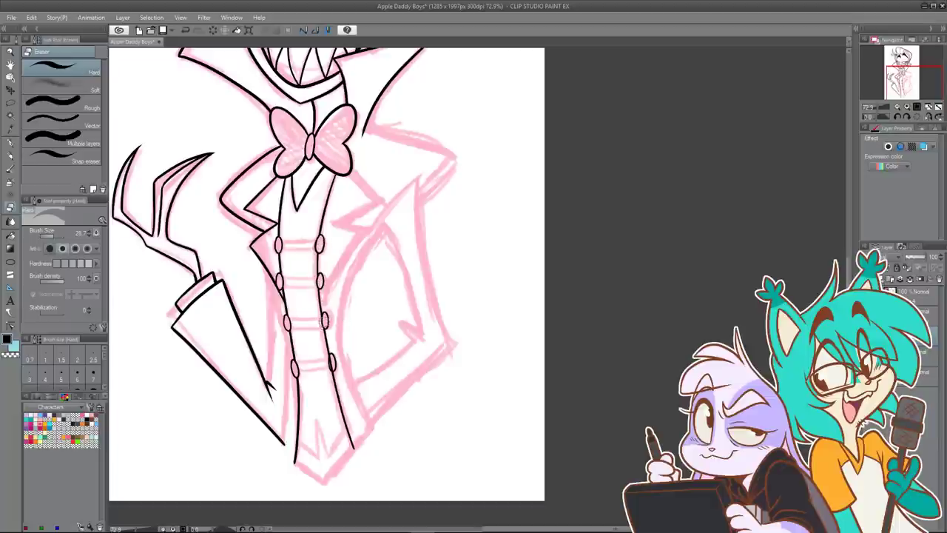
drag(330, 365, 331, 359)
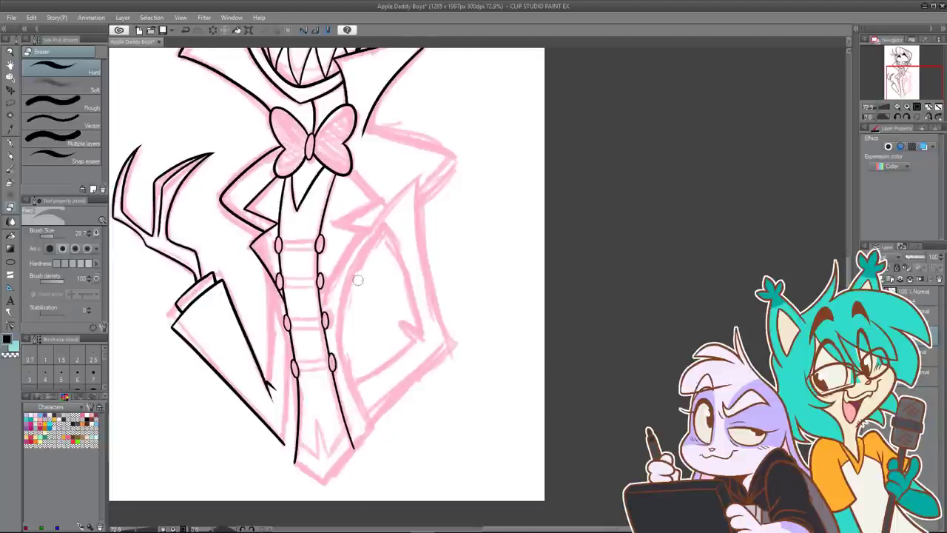
Step: Ink the upper edge of the coat's right lapel from the bow tie diagonally down to its outer point
click(11, 142)
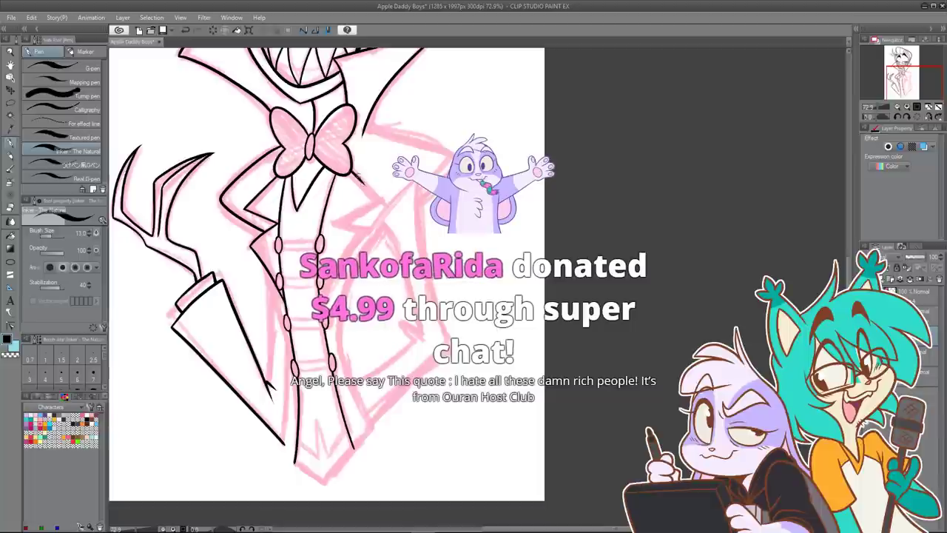
drag(351, 169, 379, 197)
key(ctrl+z)
drag(350, 168, 382, 202)
key(ctrl+z)
drag(350, 169, 383, 200)
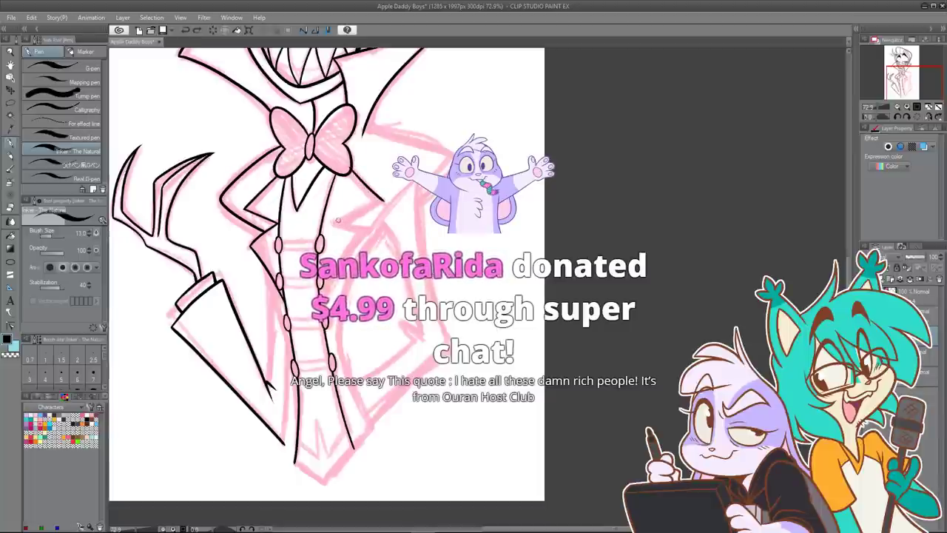
drag(333, 222, 383, 200)
key(ctrl+z)
key(ctrl+z)
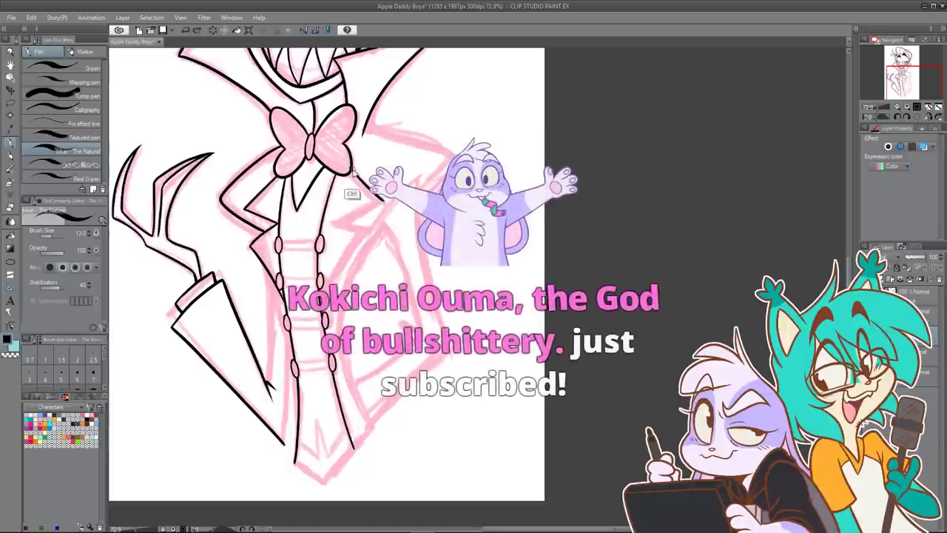
drag(351, 170, 383, 200)
drag(337, 225, 383, 201)
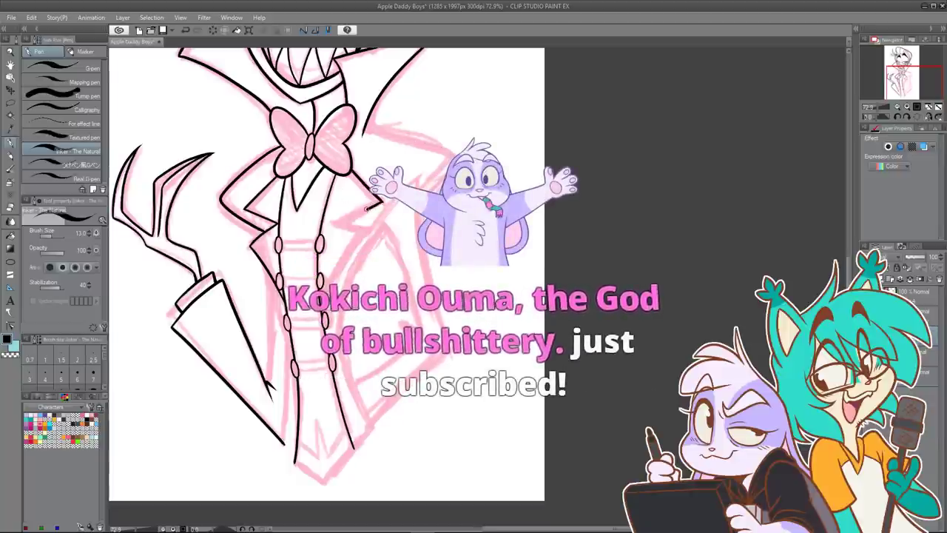
key(ctrl+z)
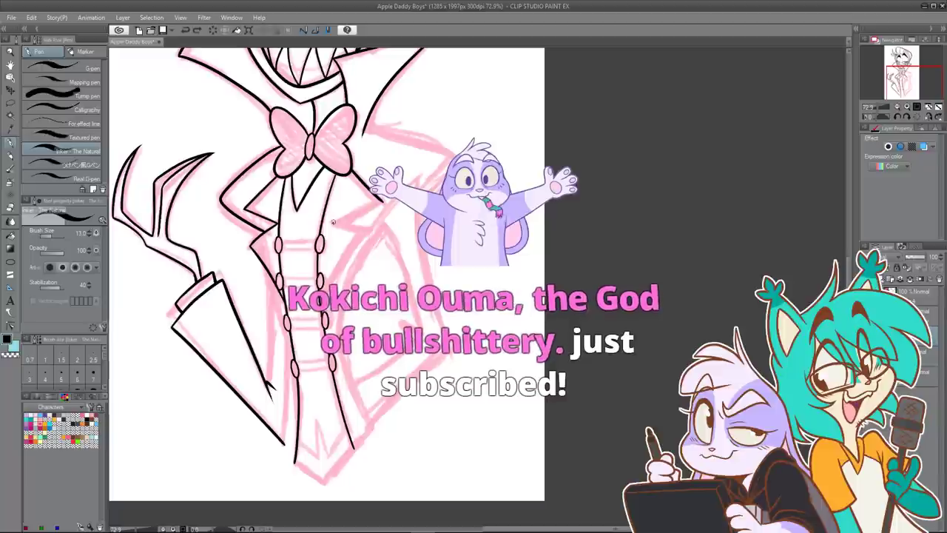
drag(333, 223, 372, 206)
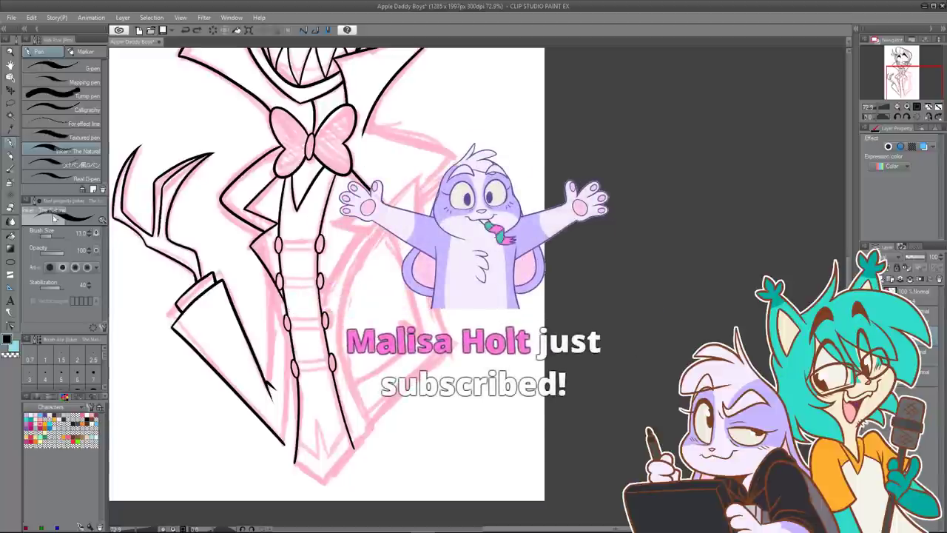
Step: Redraw the lower line of the left lapel's notch so it ends at the lapel corner, short of the vest's edge
key(e)
scroll(275, 222, up, 5)
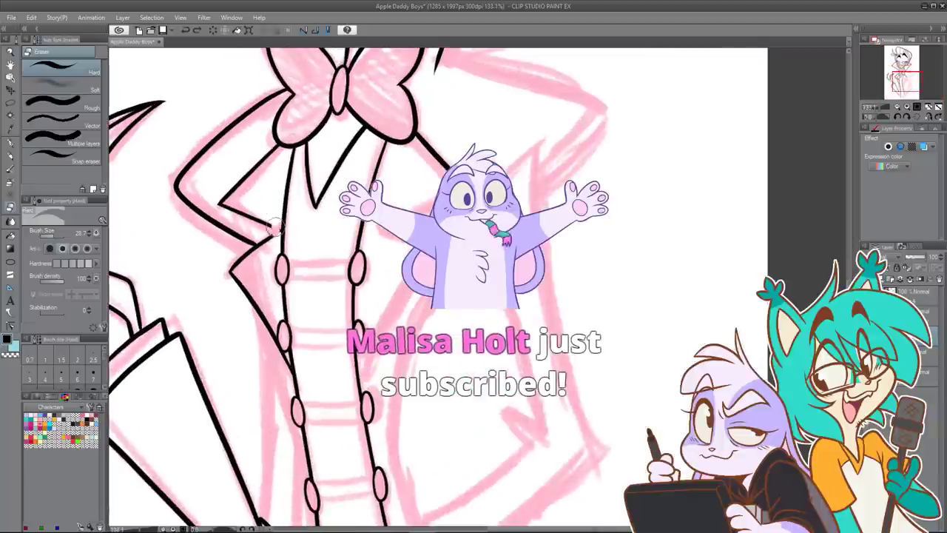
mouse_move(276, 230)
mouse_down()
mouse_move(266, 204)
mouse_move(271, 221)
mouse_move(253, 210)
mouse_move(257, 223)
mouse_move(225, 211)
mouse_move(267, 237)
mouse_up()
click(10, 142)
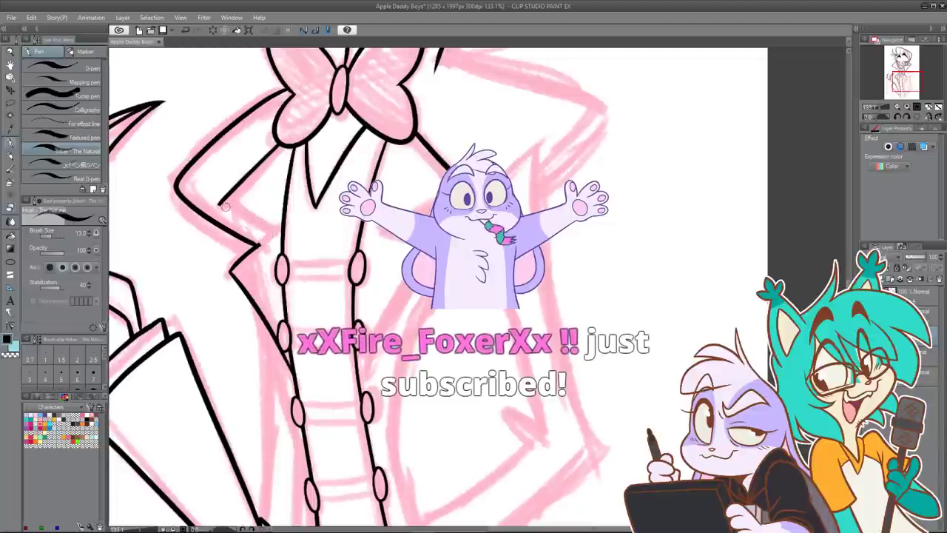
key(ctrl+z)
drag(220, 205, 267, 234)
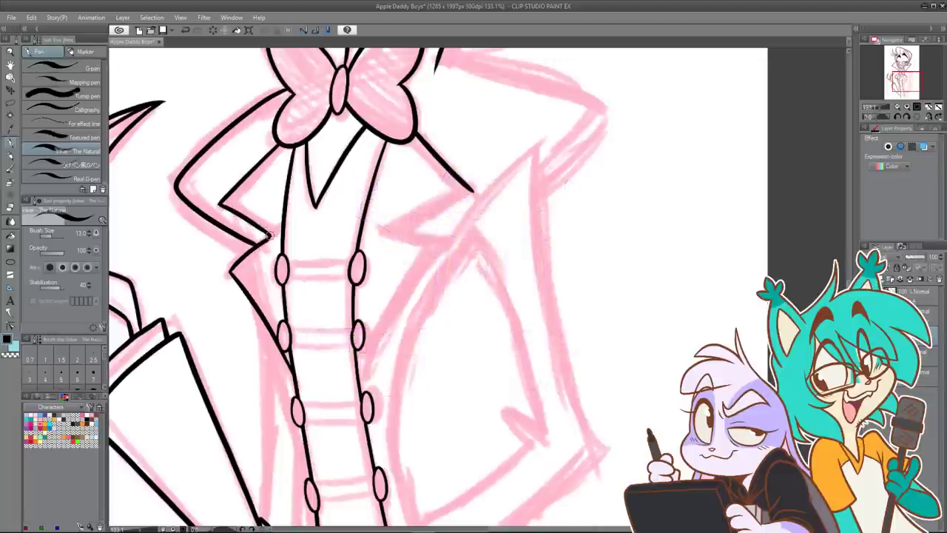
Step: Ink the right lapel's pointed notch and its lower edge running down to the vest line
scroll(238, 159, down, 3)
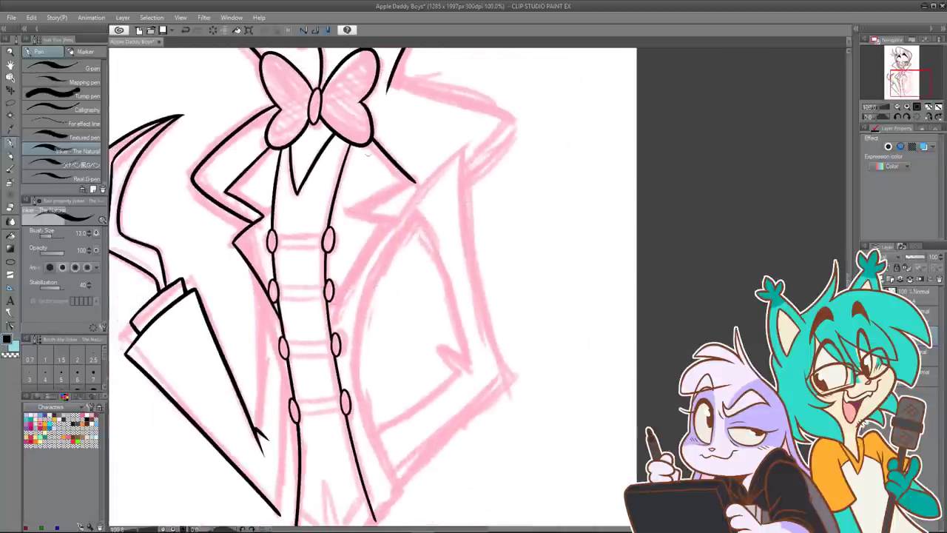
drag(415, 182, 352, 209)
key(ctrl+z)
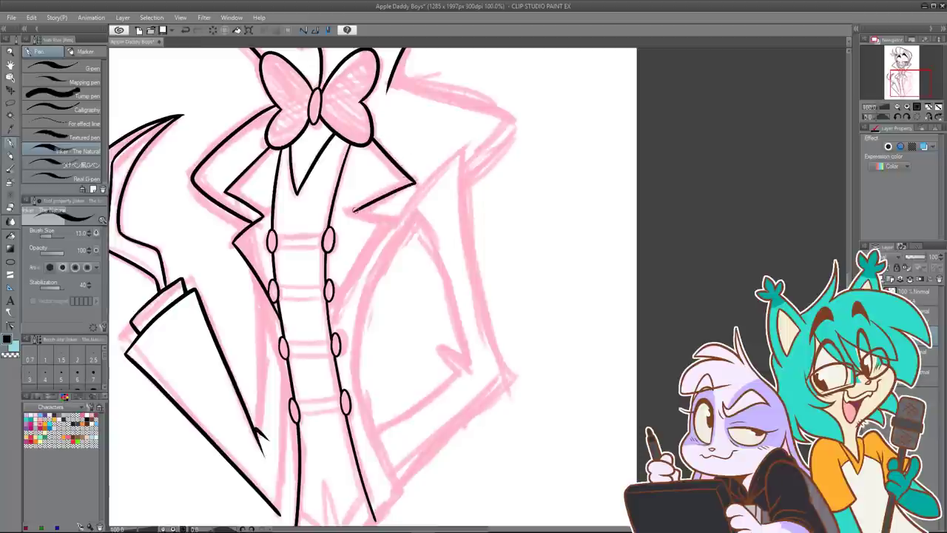
drag(373, 215, 400, 220)
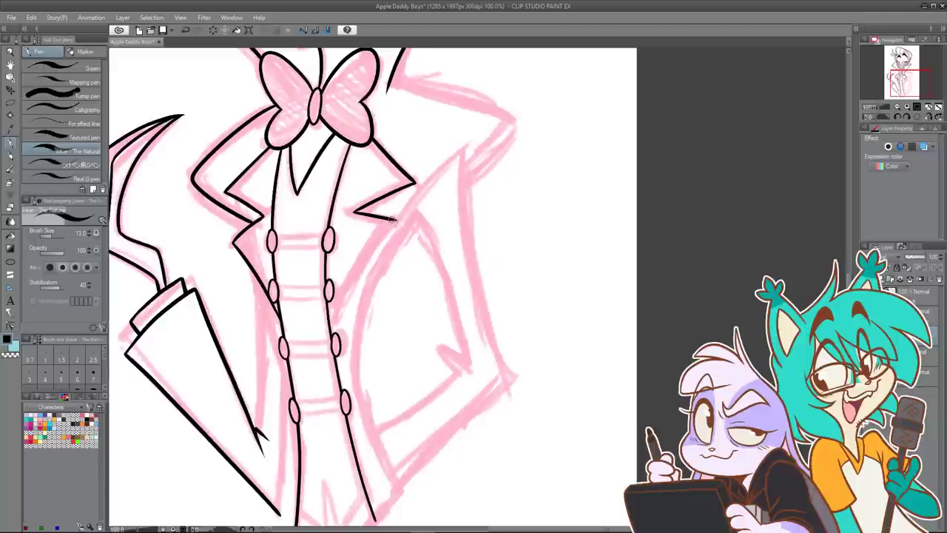
key(ctrl+z)
drag(333, 307, 373, 246)
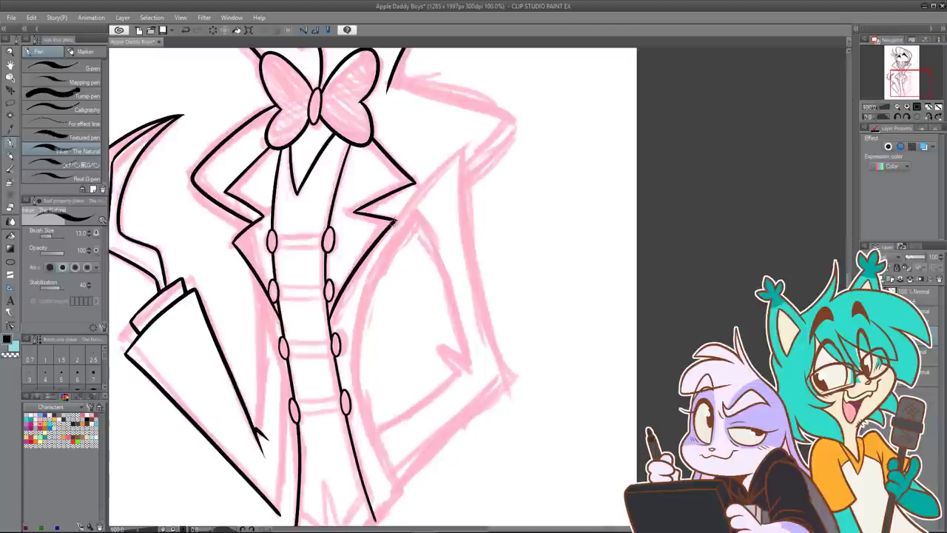
Step: Ink the paired strap lines across the vest between the two uppermost pairs of buttons
scroll(414, 185, down, 2)
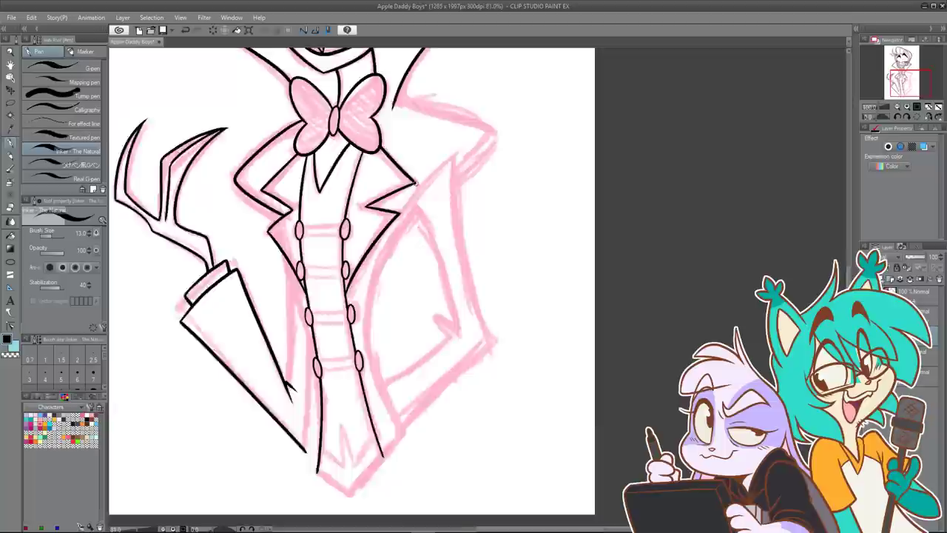
drag(468, 165, 415, 236)
drag(375, 279, 400, 243)
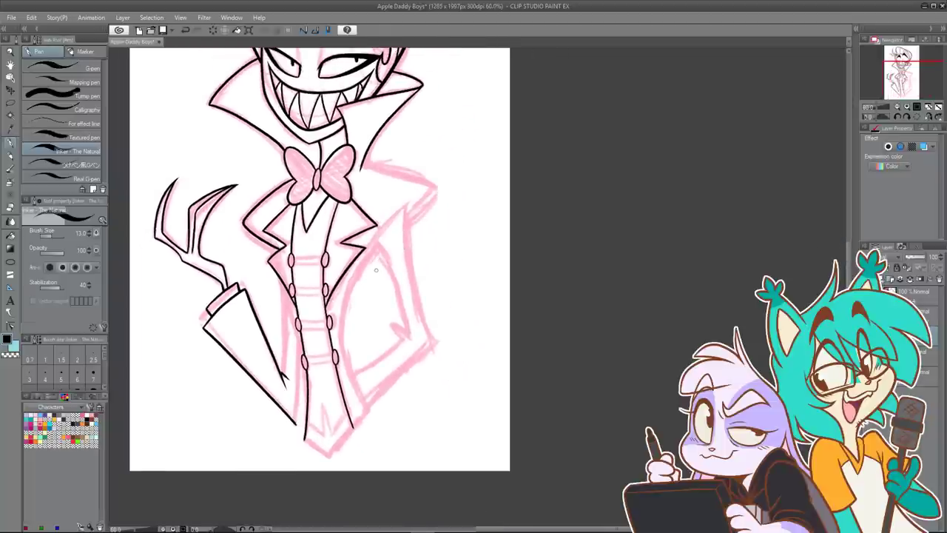
scroll(311, 266, up, 4)
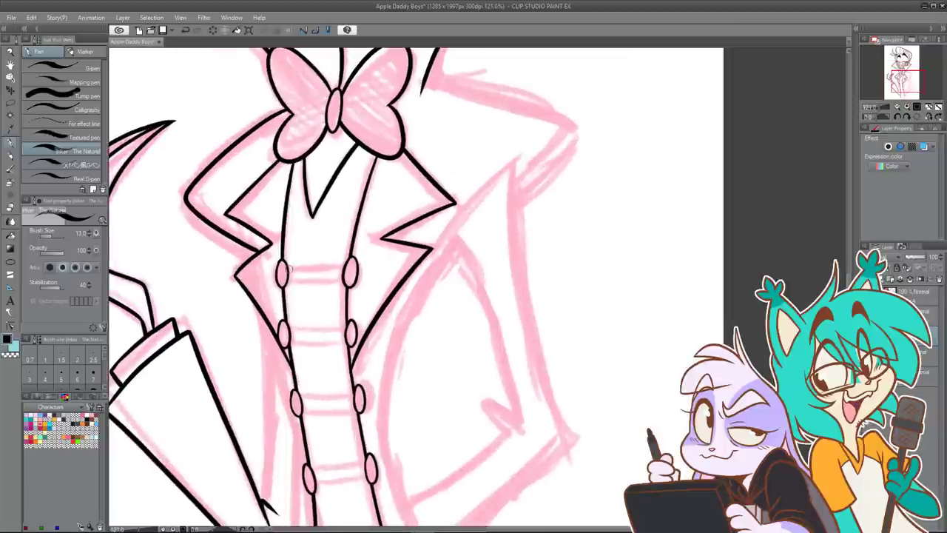
mouse_move(293, 271)
mouse_down()
mouse_move(333, 268)
mouse_move(298, 270)
mouse_move(345, 269)
mouse_up()
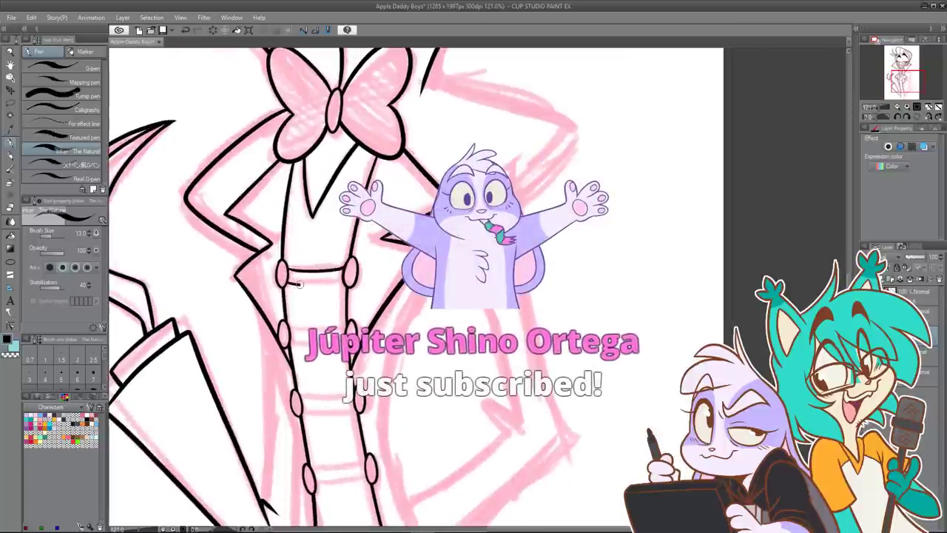
drag(288, 282, 345, 281)
key(ctrl+z)
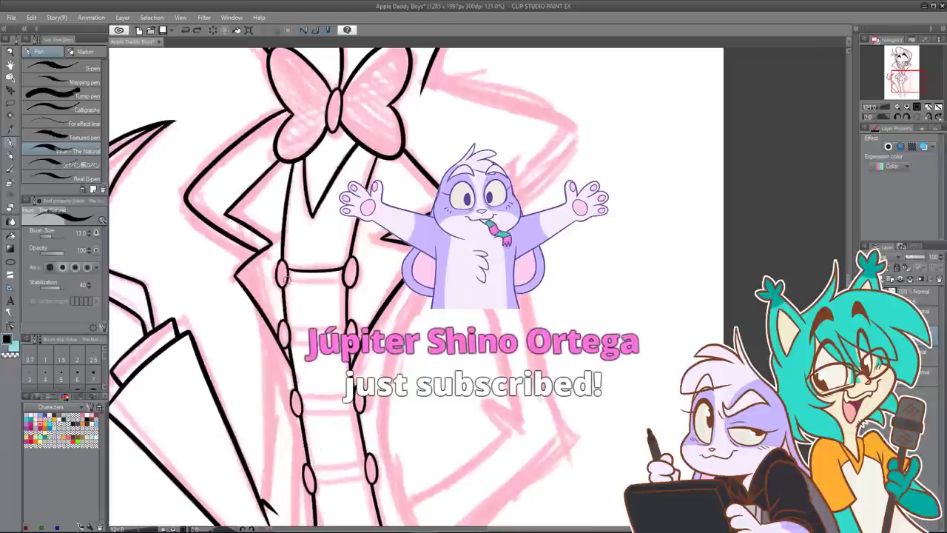
drag(287, 282, 348, 281)
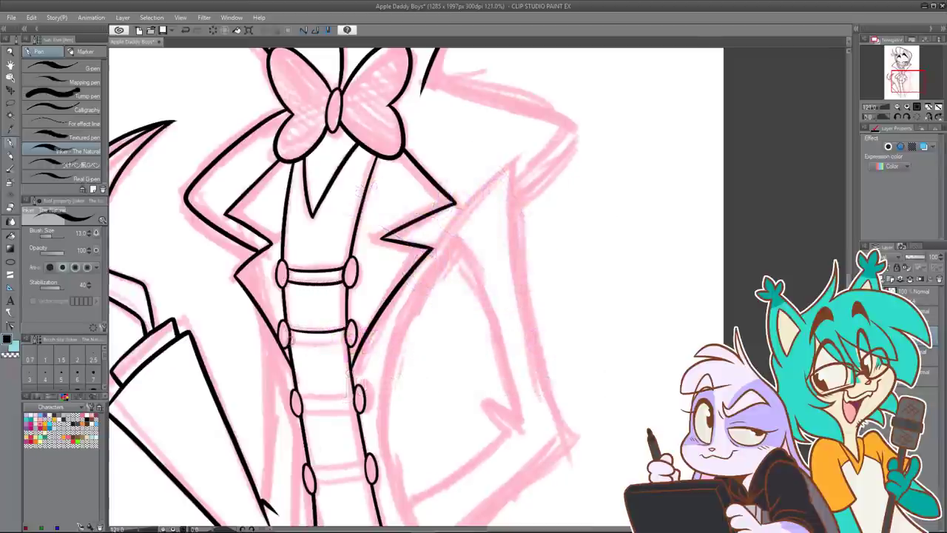
drag(298, 342, 348, 341)
Step: Ink the paired strap lines across the vest between the two lowest pairs of buttons
mouse_move(289, 340)
mouse_down()
mouse_move(346, 341)
mouse_move(308, 252)
mouse_up()
drag(319, 312, 340, 307)
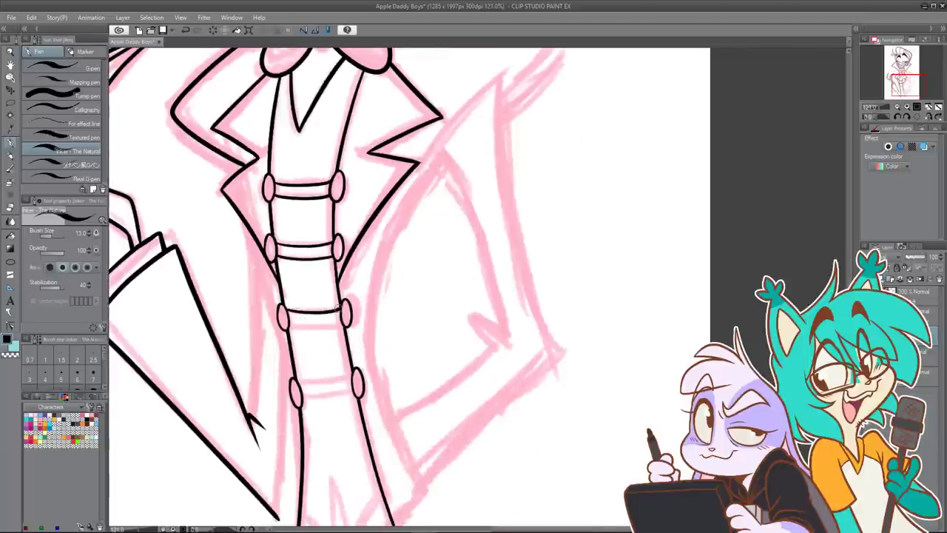
mouse_move(288, 324)
mouse_down()
mouse_move(337, 325)
mouse_move(308, 294)
mouse_move(301, 322)
mouse_move(334, 314)
mouse_up()
scroll(337, 323, down, 2)
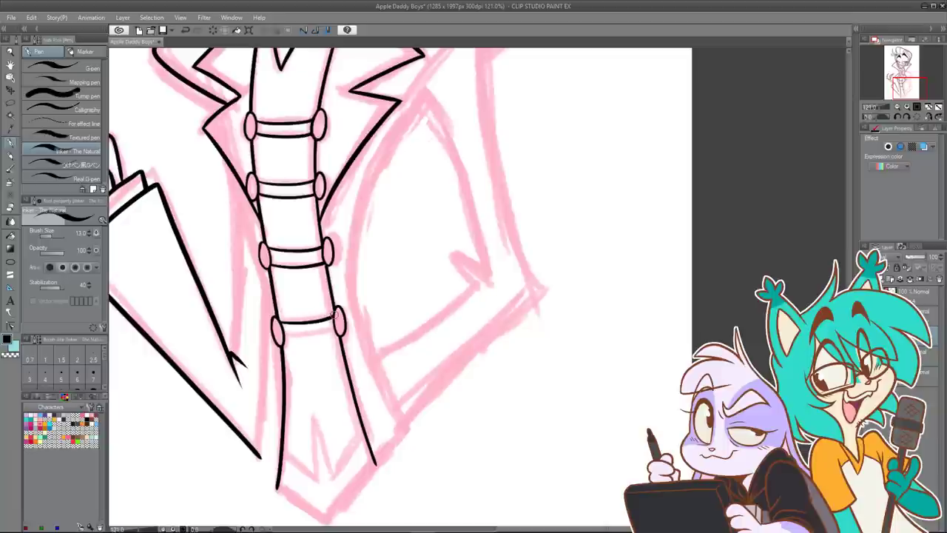
key(ctrl+z)
drag(278, 323, 332, 314)
drag(286, 338, 330, 331)
key(ctrl+z)
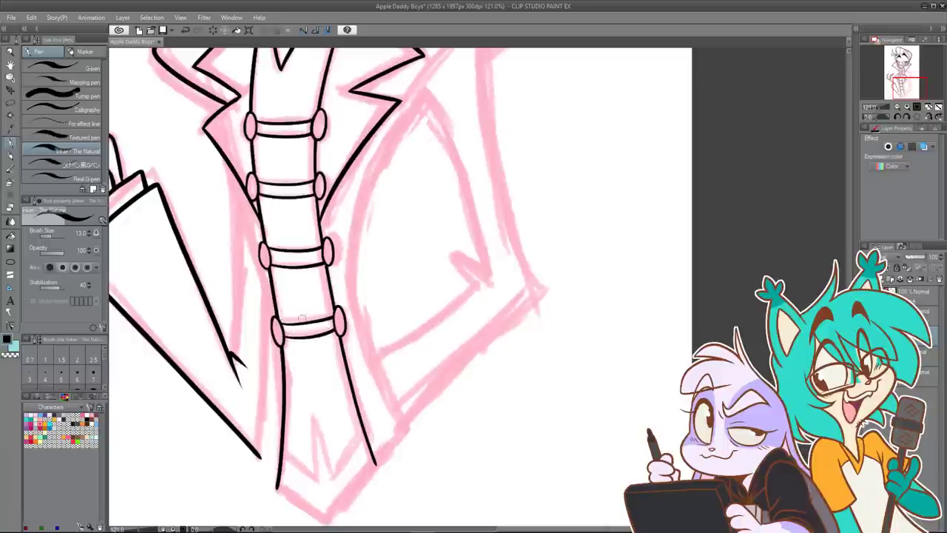
Step: Ink the right armhole as a curve from the lower lapel corner up toward the shoulder
scroll(308, 197, down, 5)
drag(361, 77, 376, 193)
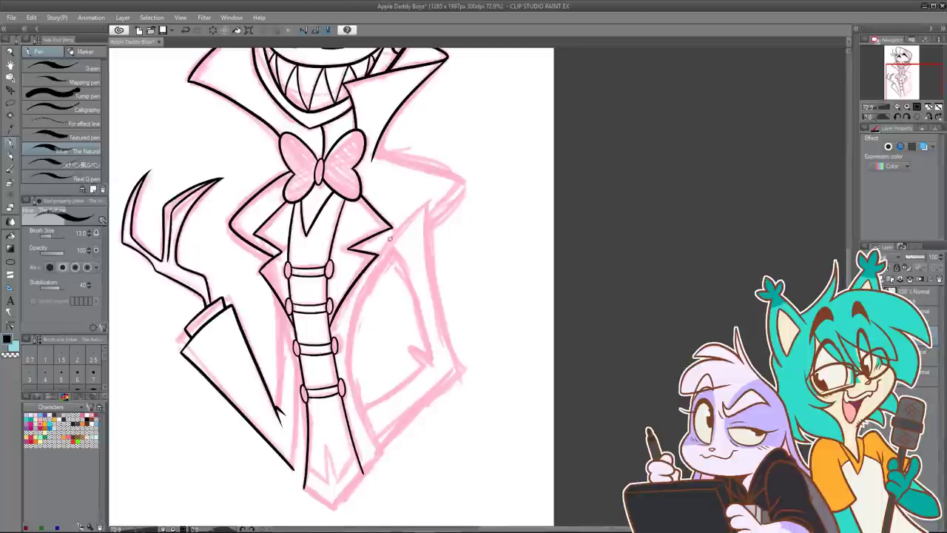
drag(379, 256, 412, 217)
key(ctrl+z)
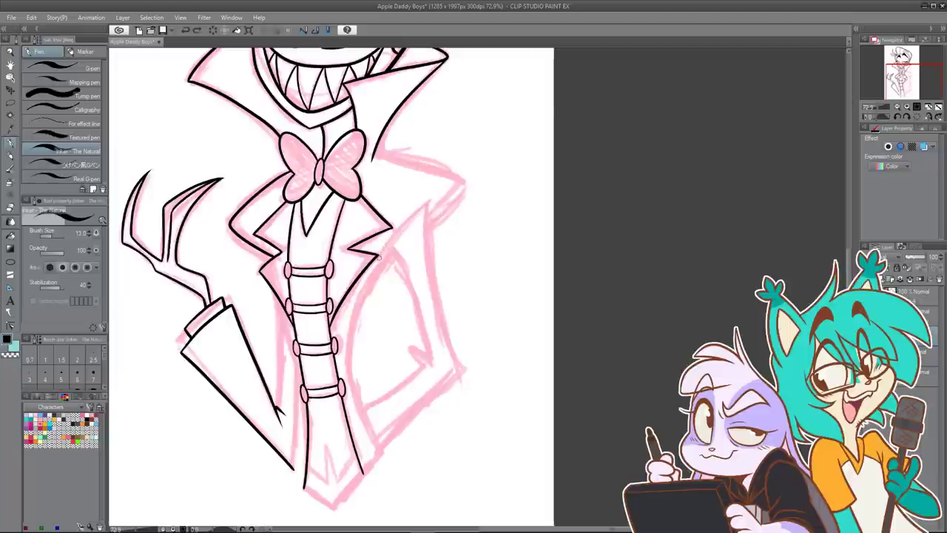
drag(379, 259, 437, 200)
Step: Ink the right shoulder from the base of the collar out to a rounded tip and back under toward the sleeve
scroll(375, 143, up, 2)
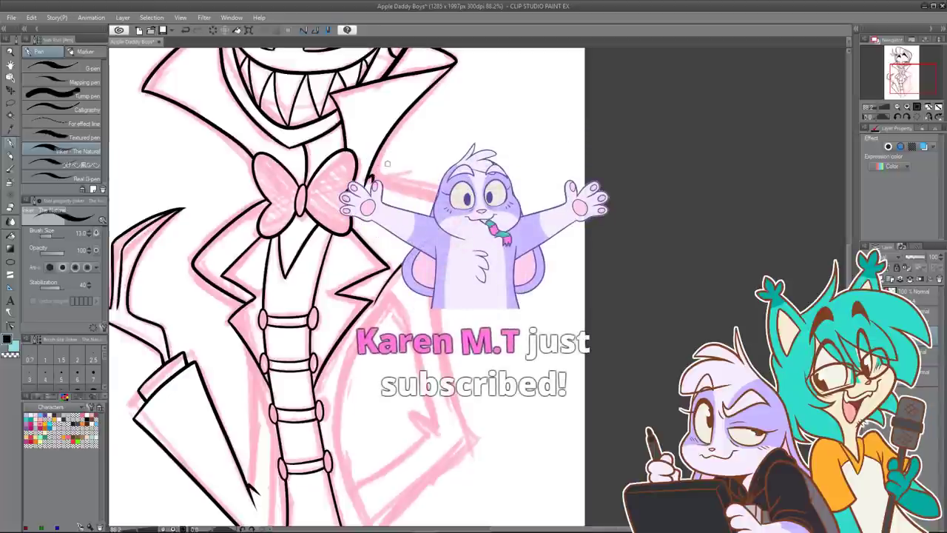
key(ctrl+z)
drag(370, 181, 437, 197)
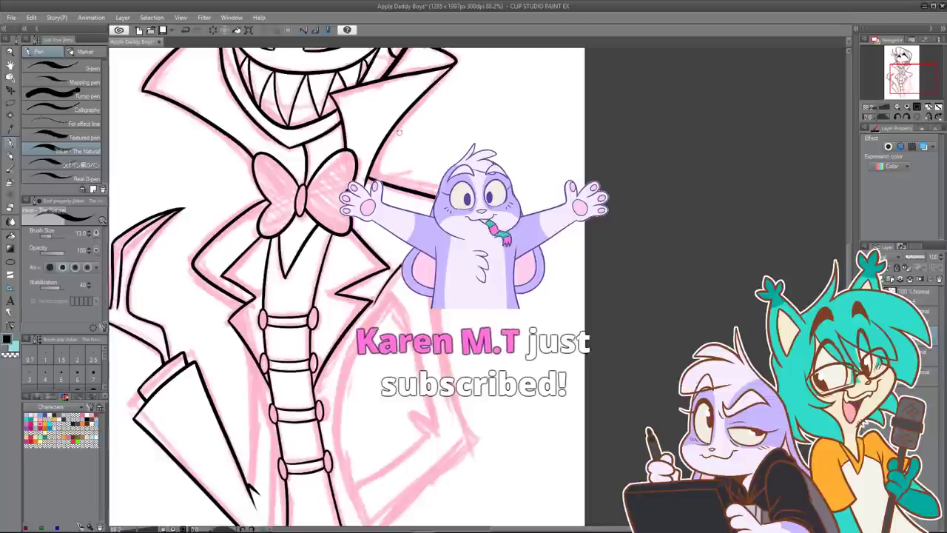
key(ctrl+z)
mouse_move(407, 188)
mouse_down()
mouse_move(476, 225)
mouse_move(436, 267)
mouse_up()
scroll(422, 158, down, 1)
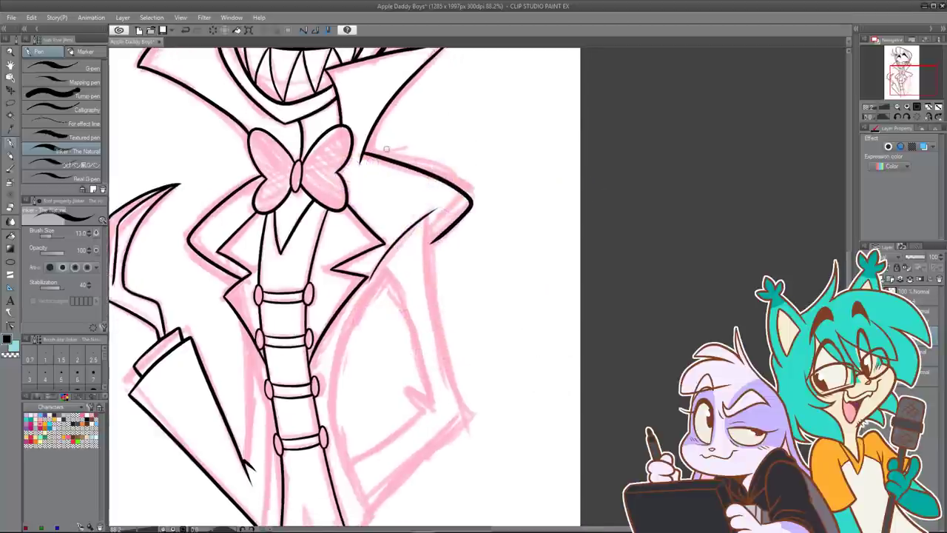
key(ctrl+z)
mouse_move(361, 157)
mouse_down()
mouse_move(463, 194)
mouse_move(465, 234)
mouse_move(426, 253)
mouse_up()
scroll(389, 195, down, 4)
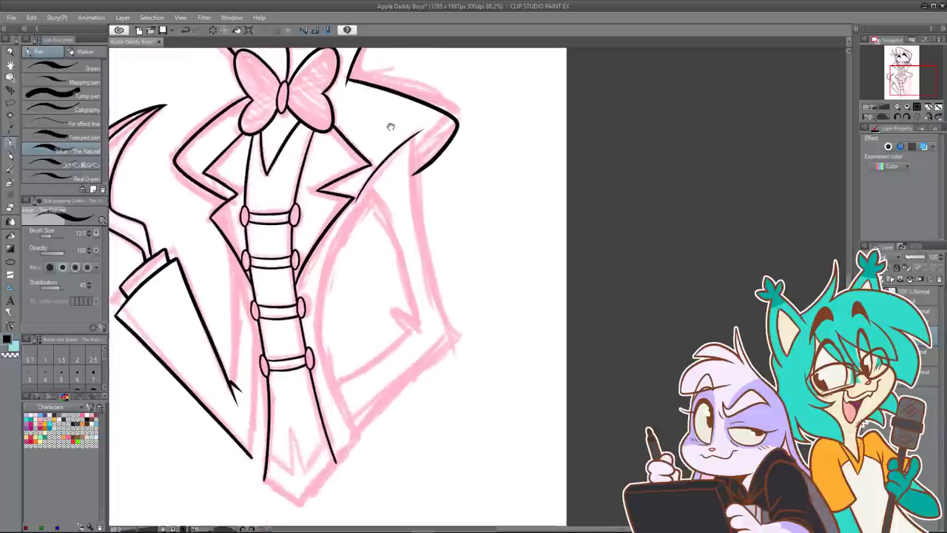
Step: Ink the right sleeve's inner edge from the armhole down to the elbow, with a small hooked fold
mouse_move(363, 190)
mouse_down()
mouse_move(391, 235)
mouse_move(418, 333)
mouse_up()
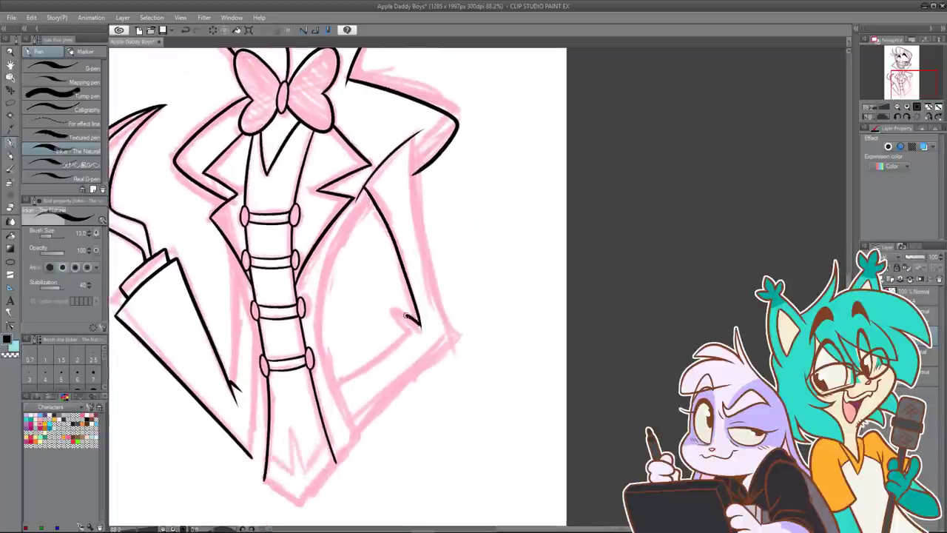
drag(418, 322, 416, 330)
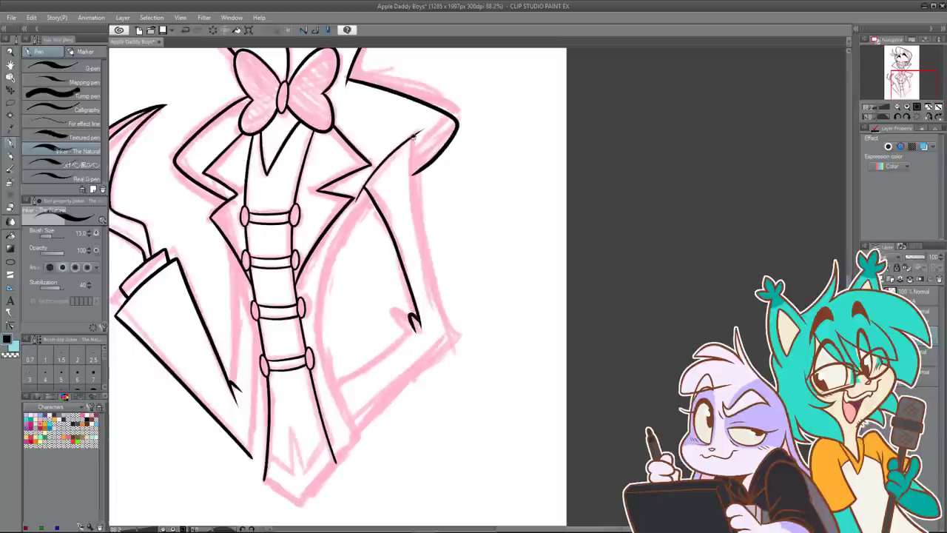
key(ctrl+z)
Step: Ink the right sleeve's outer edge as one long line from the shoulder down to the elbow point
drag(413, 138, 422, 190)
key(ctrl+z)
mouse_move(413, 135)
mouse_down()
mouse_move(420, 224)
mouse_move(453, 342)
mouse_up()
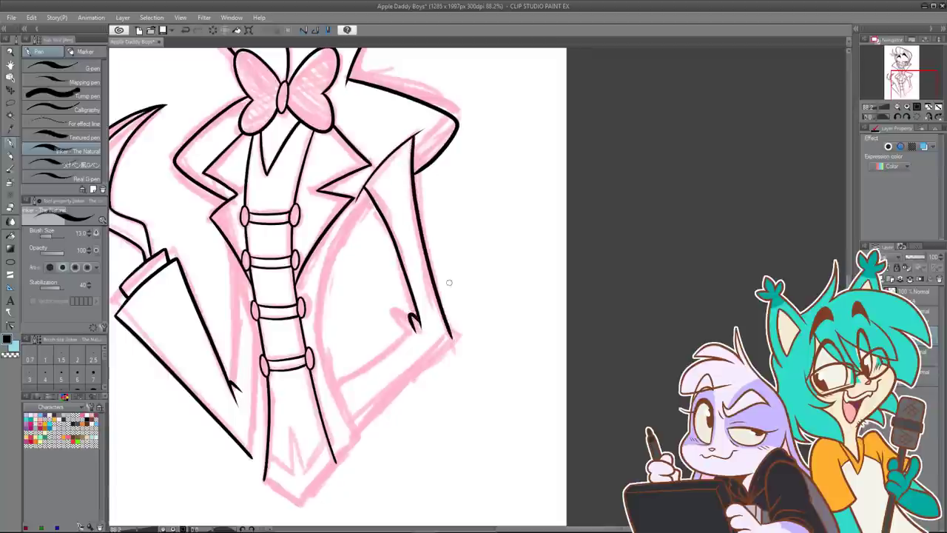
Step: Close the shoulder line at the sleeve and ink the coat's right side as a long curve from the armhole to the hem
drag(406, 249, 512, 277)
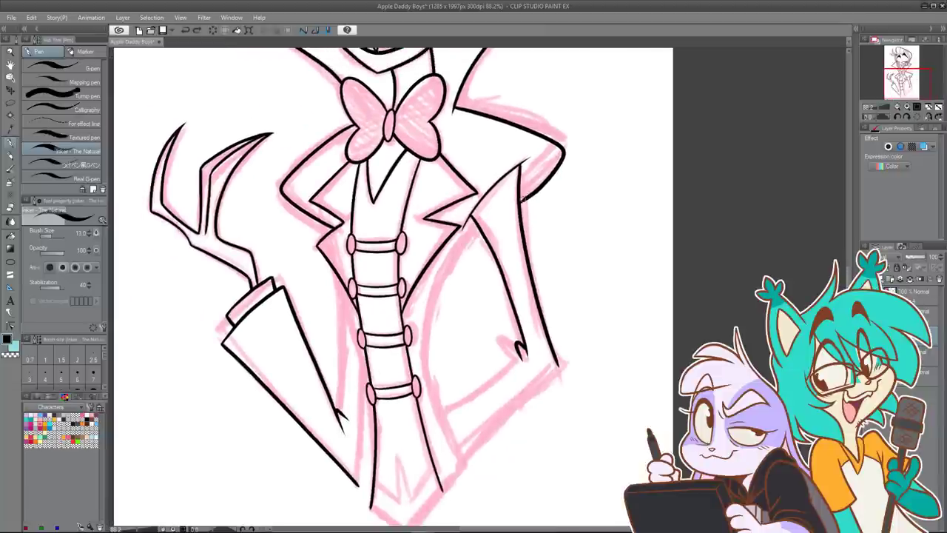
drag(530, 193, 520, 202)
mouse_move(474, 226)
mouse_down()
mouse_move(438, 280)
mouse_move(425, 353)
mouse_move(467, 464)
mouse_up()
scroll(468, 439, down, 3)
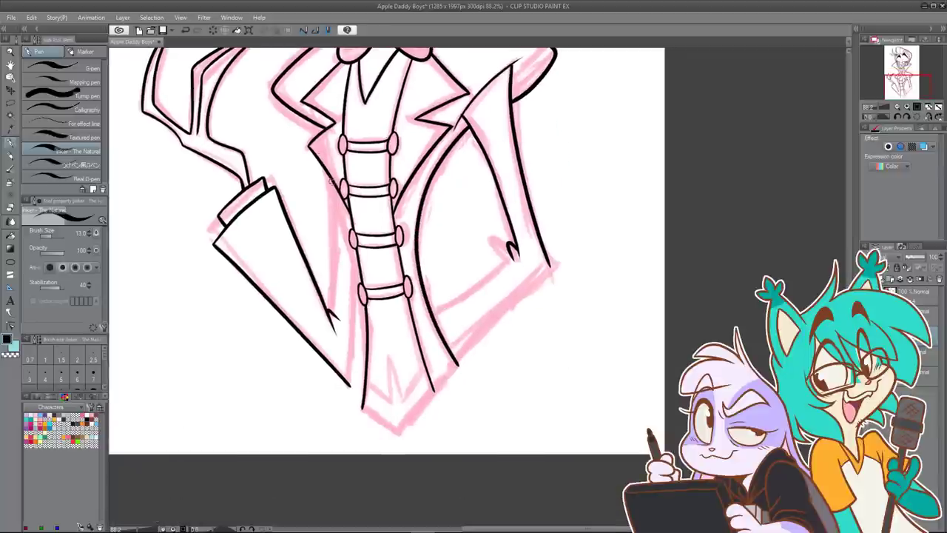
Step: Ink the coat's left side as a thin line from beneath the left lapel down to the bent sleeve
mouse_move(342, 222)
mouse_down()
mouse_move(361, 285)
mouse_move(332, 177)
mouse_up()
key(ctrl+z)
drag(364, 146, 344, 215)
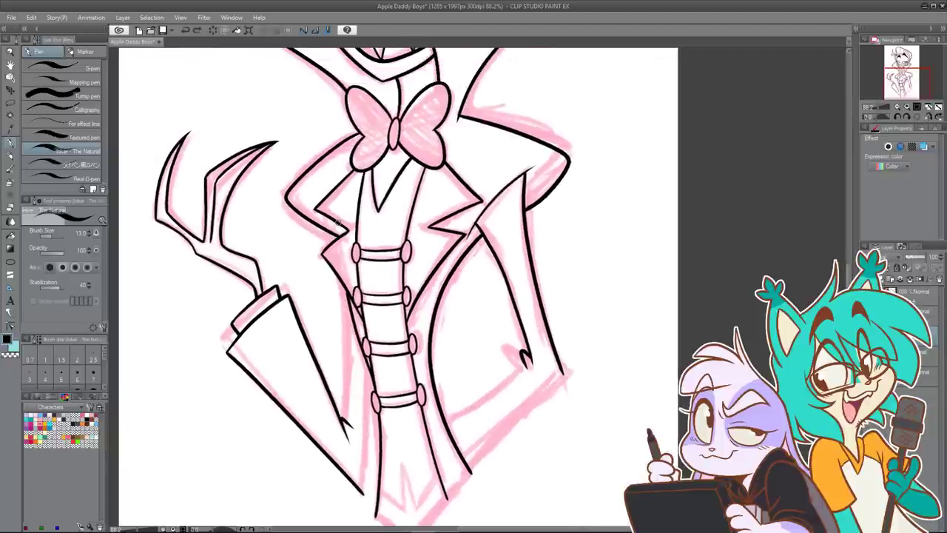
drag(355, 284, 352, 202)
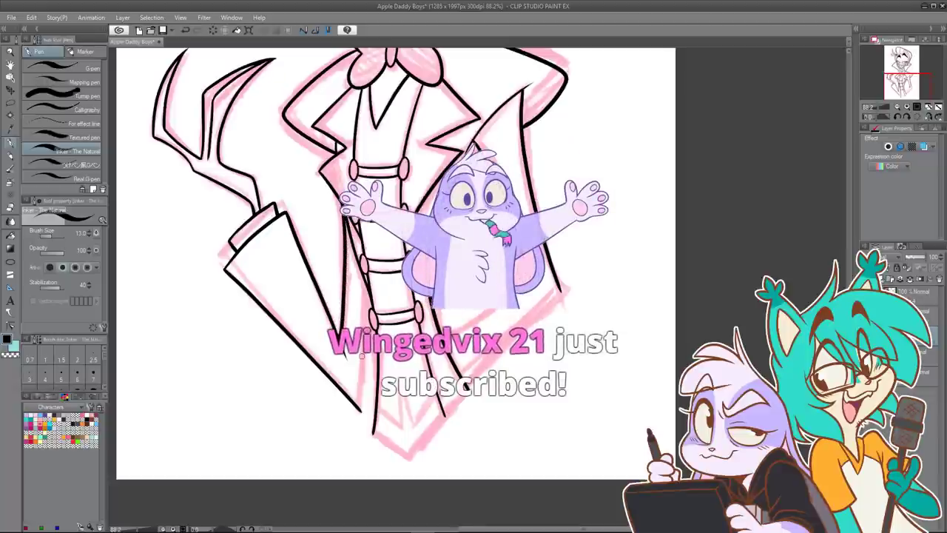
drag(361, 412, 364, 354)
key(ctrl+z)
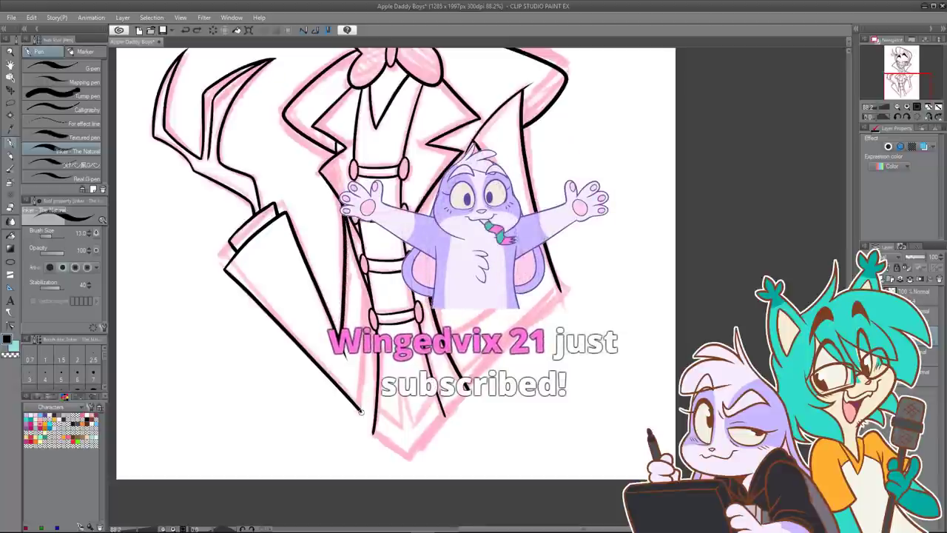
drag(361, 412, 364, 351)
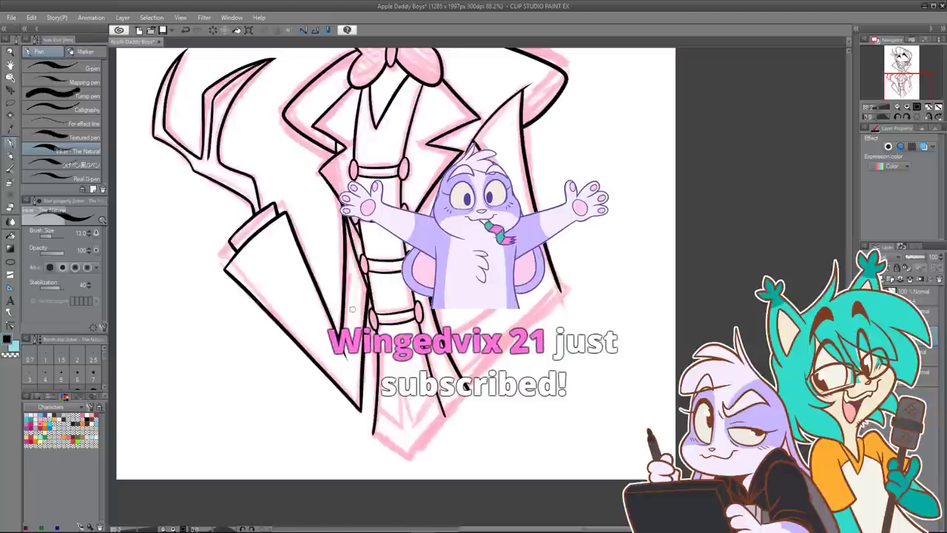
key(ctrl+z)
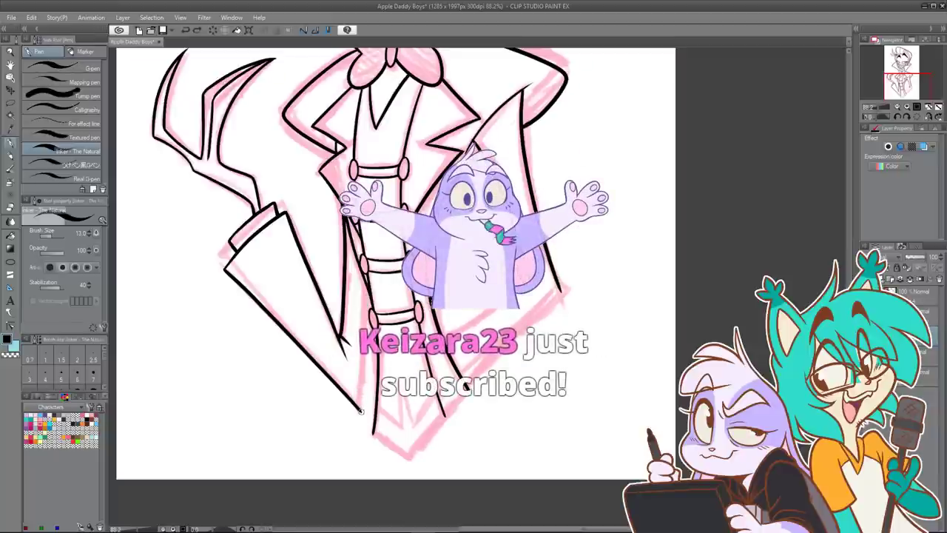
key(ctrl+z)
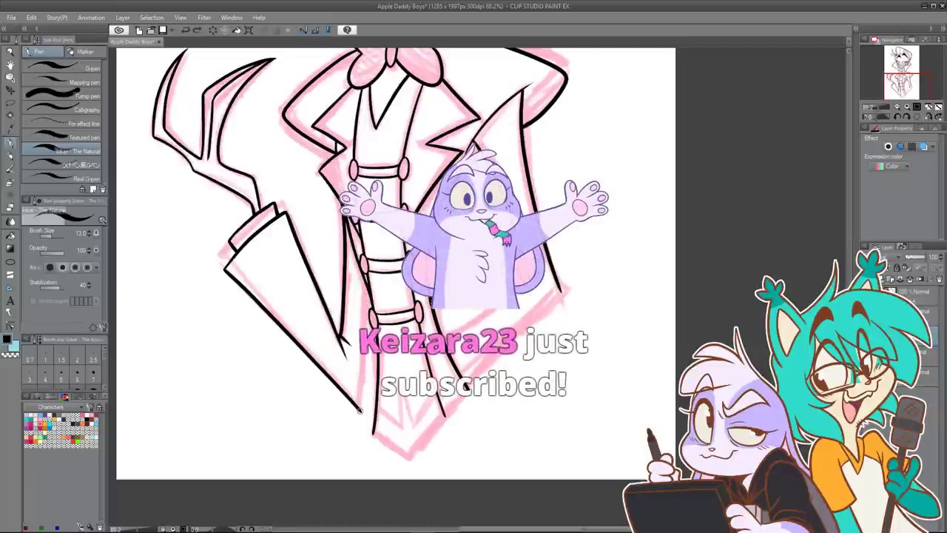
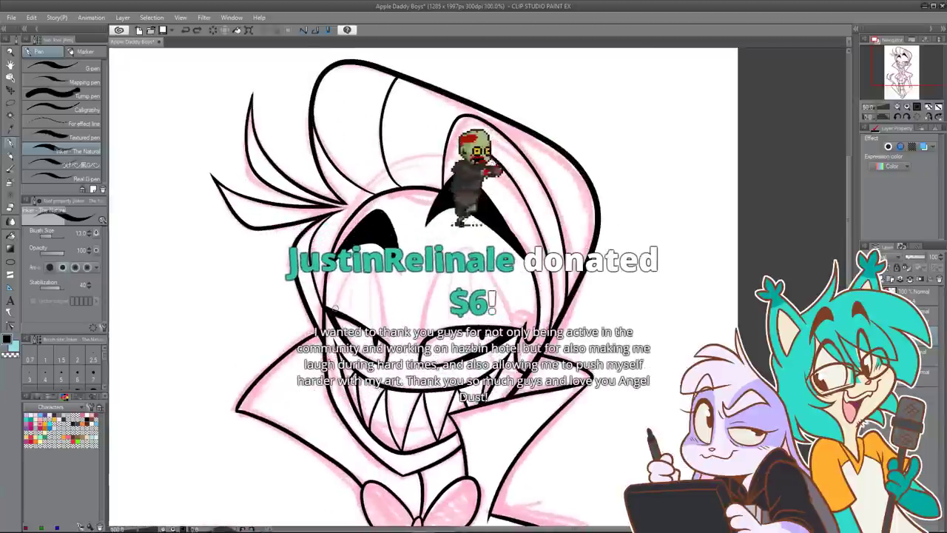
Step: Ink the tall rounded upper outlines of both half-closed eyes over the sketch
drag(332, 314, 334, 303)
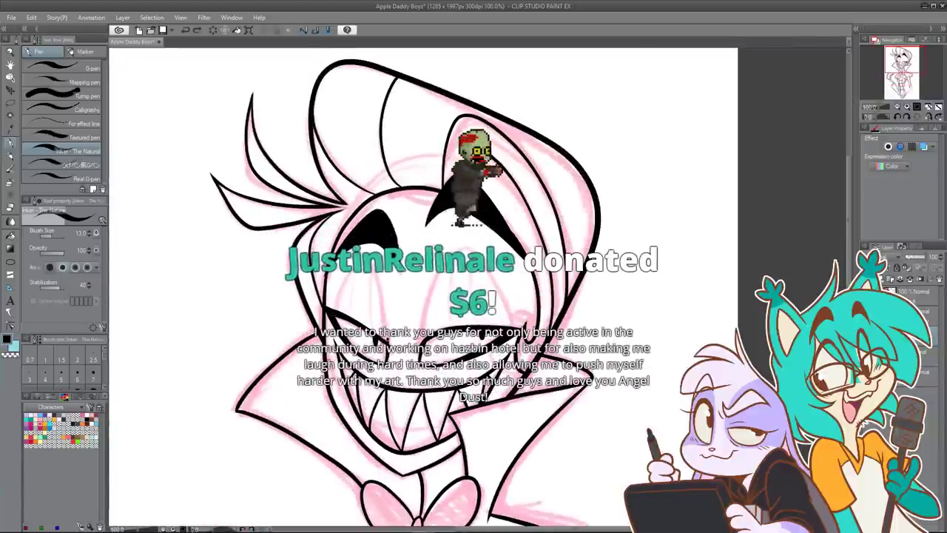
mouse_move(335, 296)
mouse_down()
mouse_move(355, 259)
mouse_move(380, 285)
mouse_move(388, 336)
mouse_move(433, 290)
mouse_up()
mouse_move(462, 246)
mouse_down()
mouse_move(504, 289)
mouse_move(515, 328)
mouse_up()
mouse_move(519, 266)
mouse_down()
mouse_move(471, 232)
mouse_move(476, 276)
mouse_up()
key(ctrl+z)
key(ctrl+z)
mouse_move(381, 353)
mouse_down()
mouse_move(399, 287)
mouse_move(432, 263)
mouse_move(473, 337)
mouse_move(470, 289)
mouse_move(468, 379)
mouse_up()
Step: Finish the right eye's outer curve by extending it down to the corner of the eye
scroll(448, 257, down, 6)
scroll(376, 321, up, 2)
scroll(376, 321, up, 1)
key(ctrl+z)
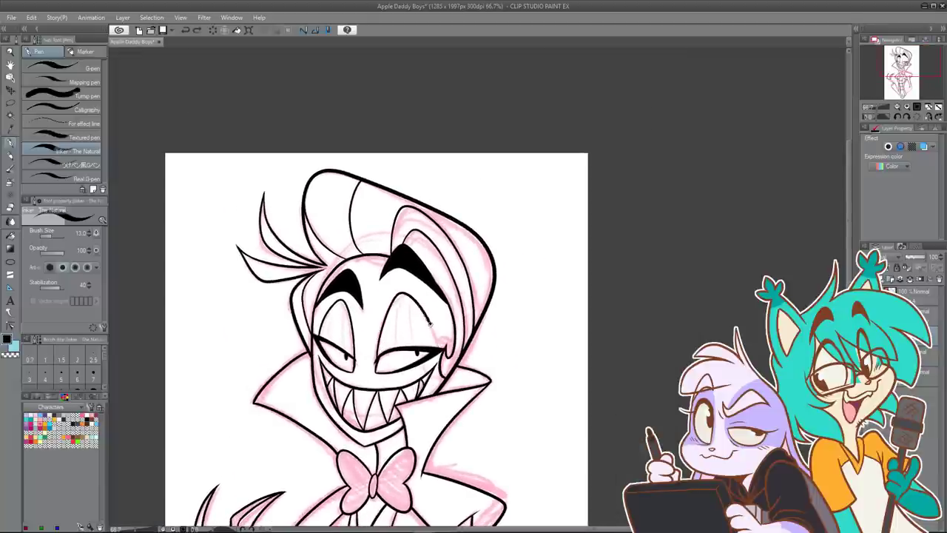
drag(429, 321, 442, 339)
Step: Ink the right forearm's upper edge from the elbow fold down to the coat's side
scroll(423, 268, down, 3)
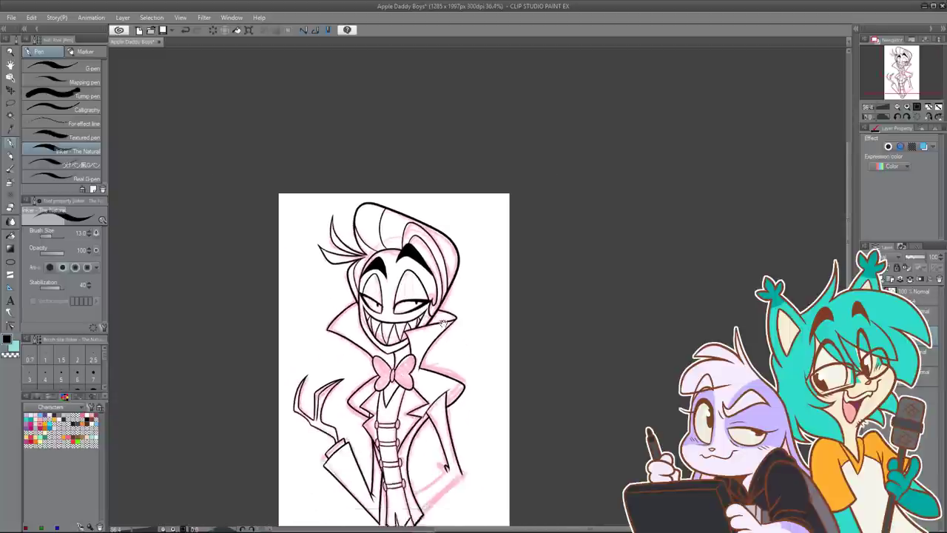
drag(434, 336, 438, 267)
scroll(418, 323, up, 4)
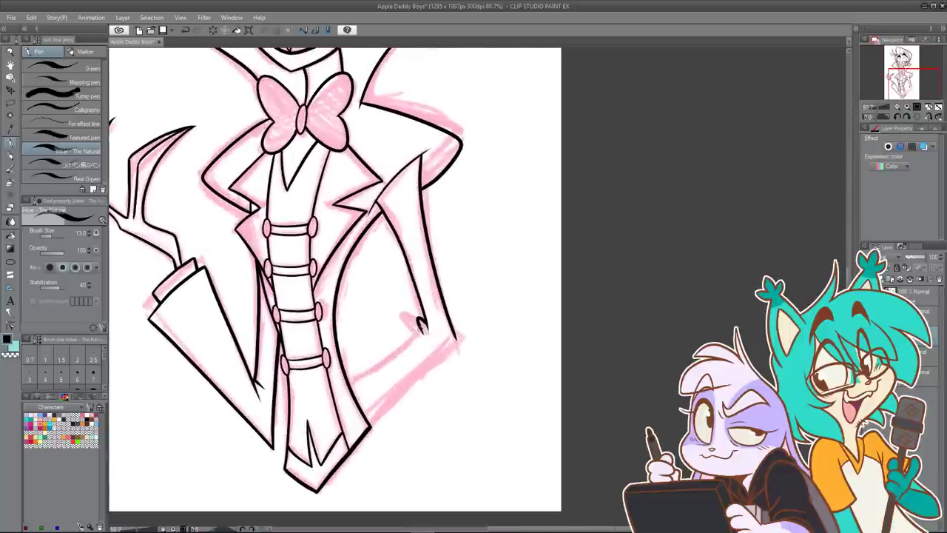
drag(413, 339, 345, 377)
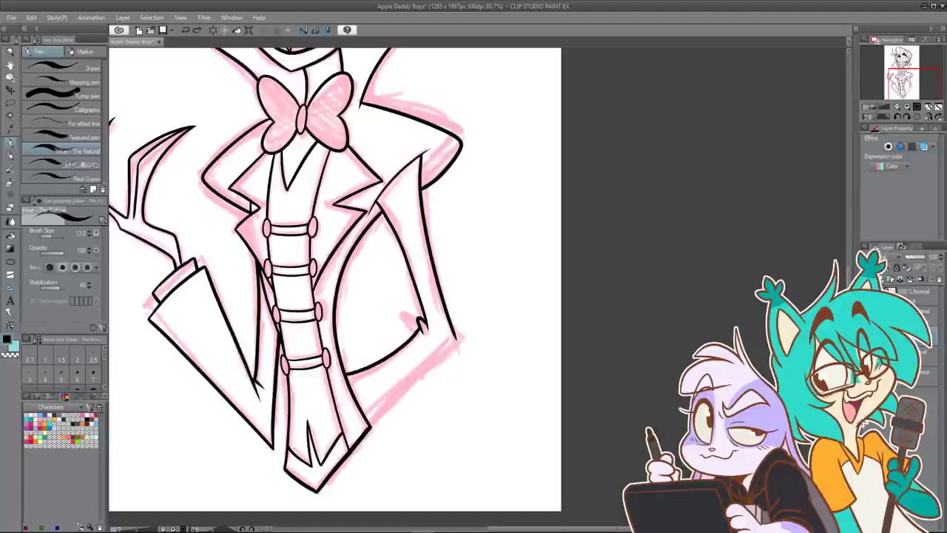
key(ctrl+z)
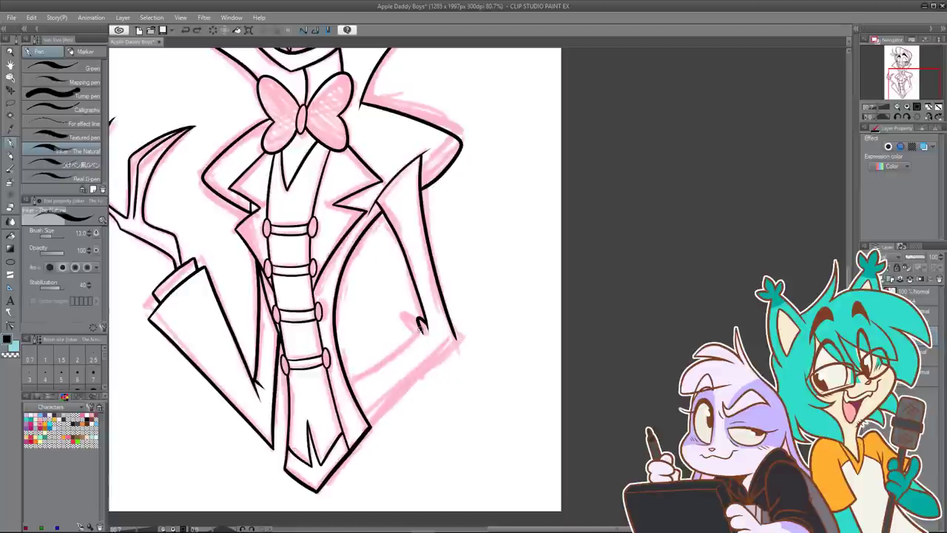
drag(419, 329, 348, 382)
key(ctrl+z)
drag(419, 329, 347, 379)
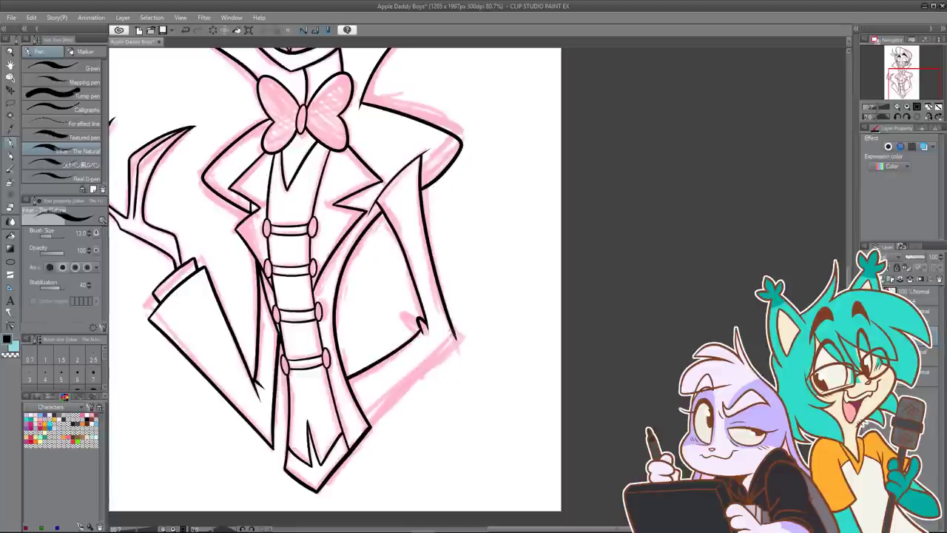
Step: Ink the right forearm's lower edge from the elbow point down to the coat's lower corner
drag(455, 340, 369, 422)
key(ctrl+z)
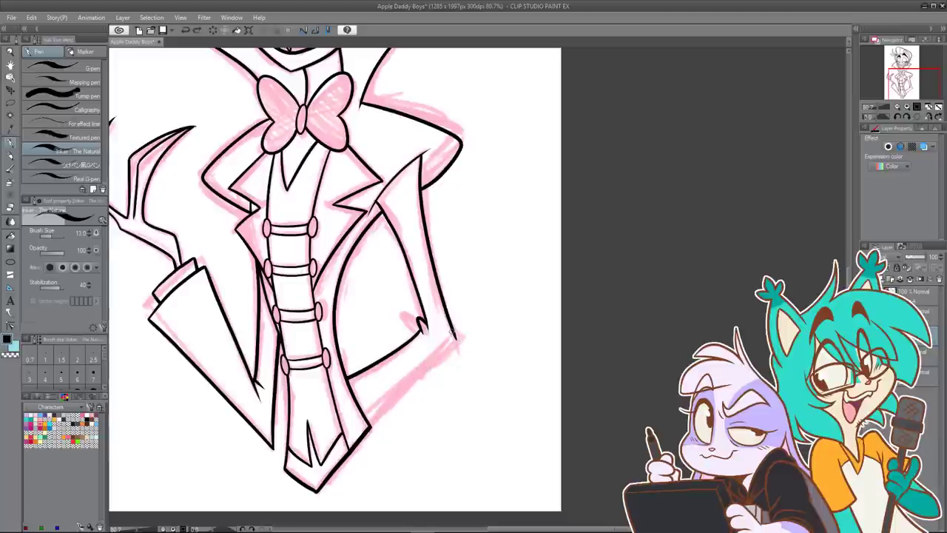
mouse_move(452, 330)
mouse_down()
mouse_move(456, 342)
mouse_move(369, 420)
mouse_up()
key(ctrl+z)
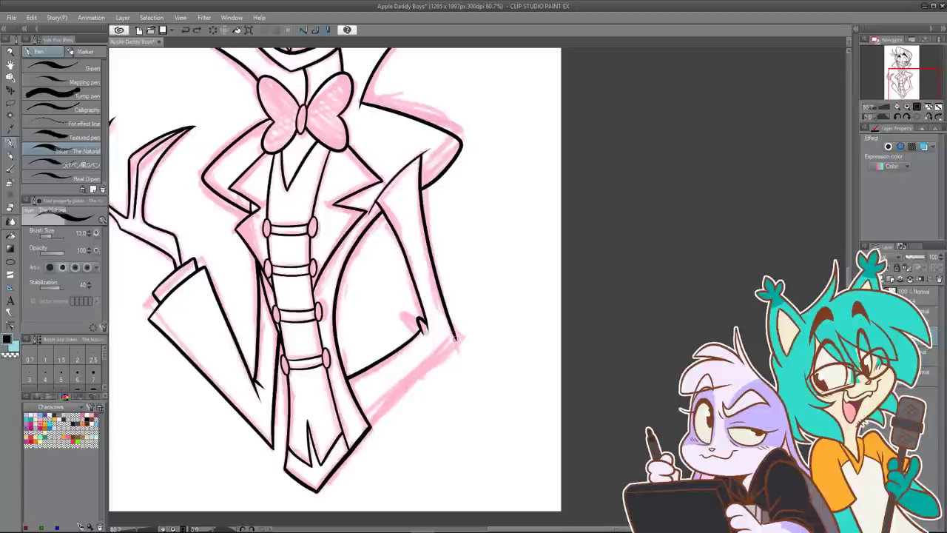
drag(456, 339, 368, 421)
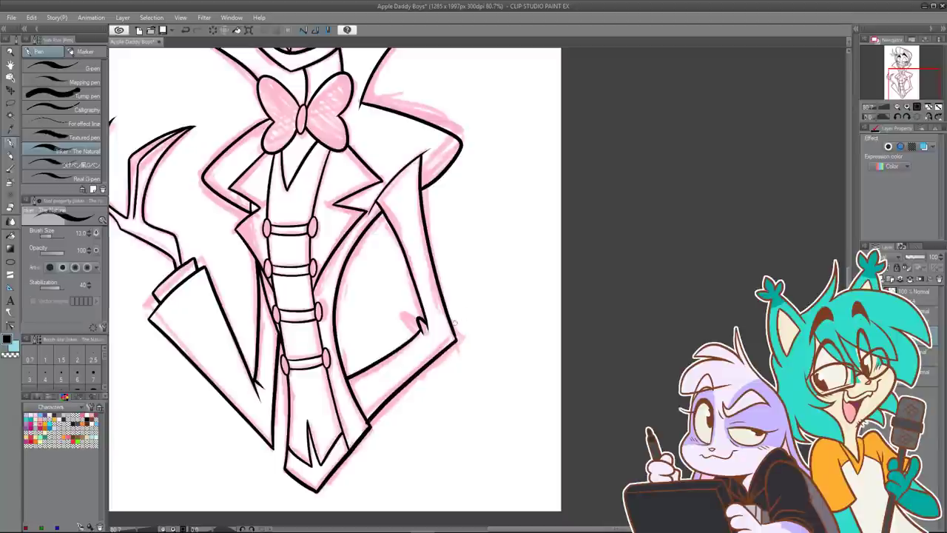
key(ctrl+z)
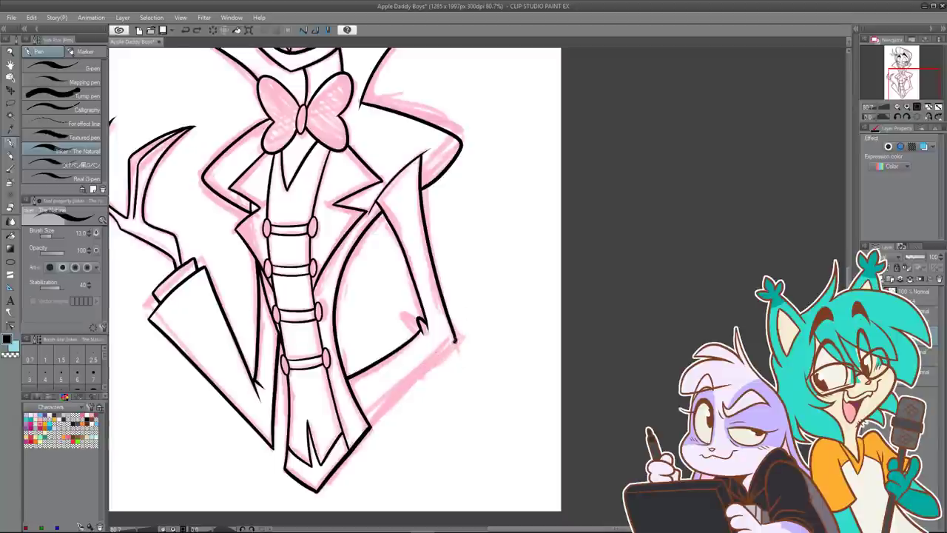
drag(457, 339, 368, 424)
Step: Hide the pink sketch layer beneath the line art and select the ink layer
scroll(368, 424, up, 1)
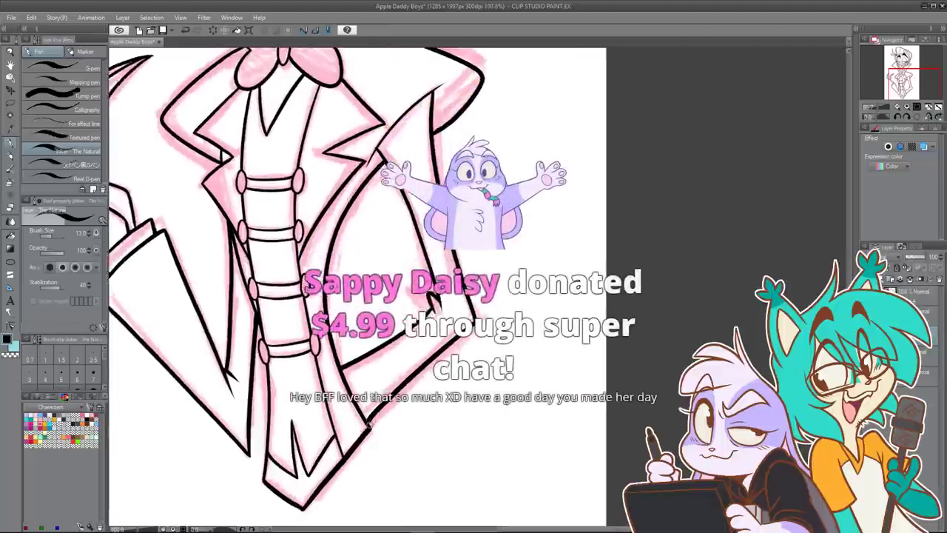
scroll(367, 423, up, 2)
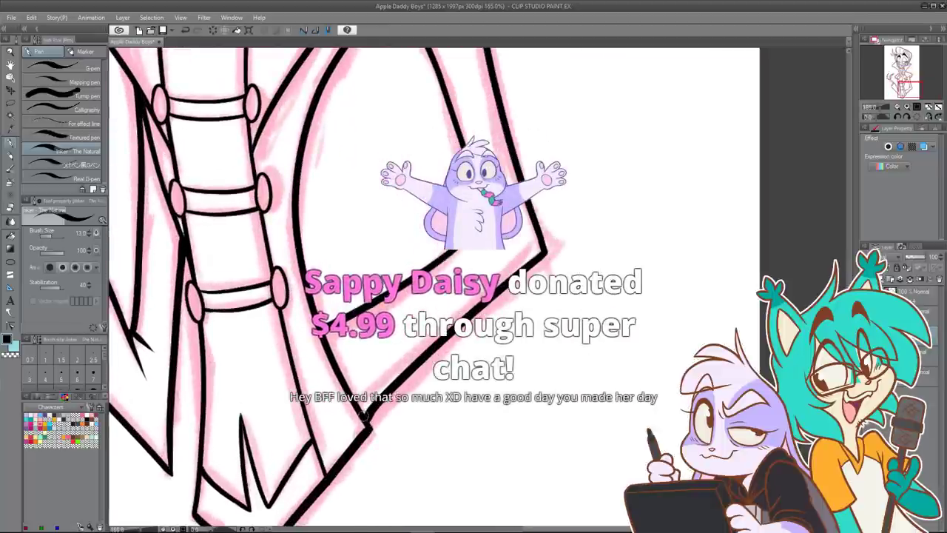
scroll(364, 415, down, 5)
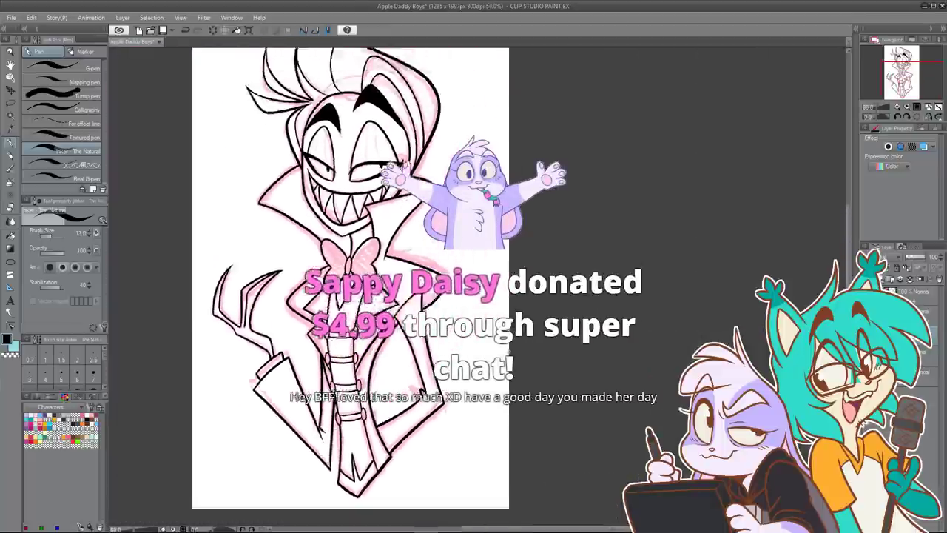
scroll(504, 341, down, 1)
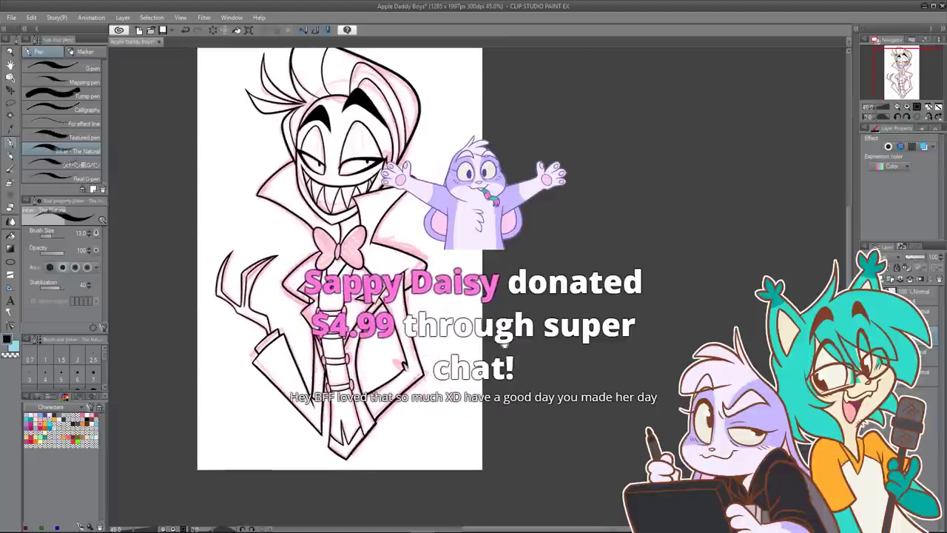
mouse_move(505, 345)
mouse_down()
mouse_move(507, 403)
mouse_move(512, 376)
mouse_up()
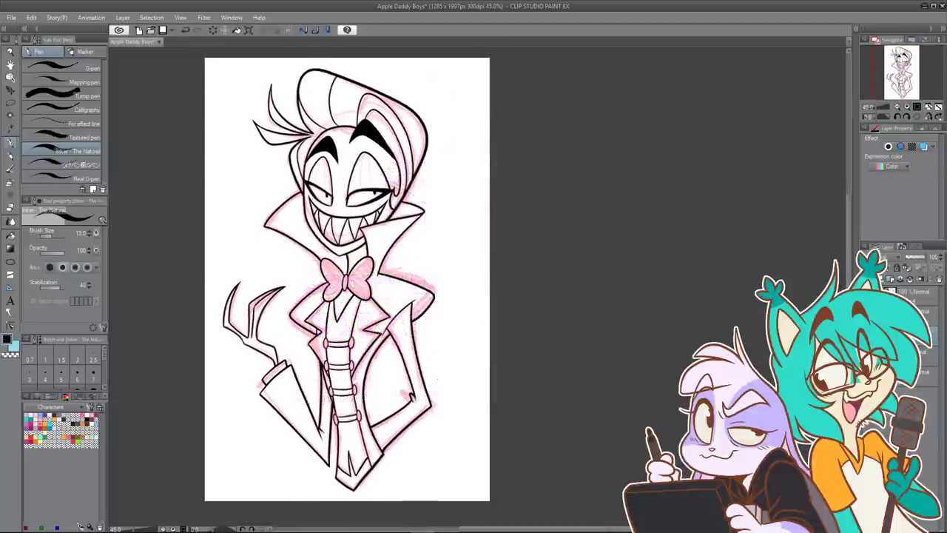
click(864, 354)
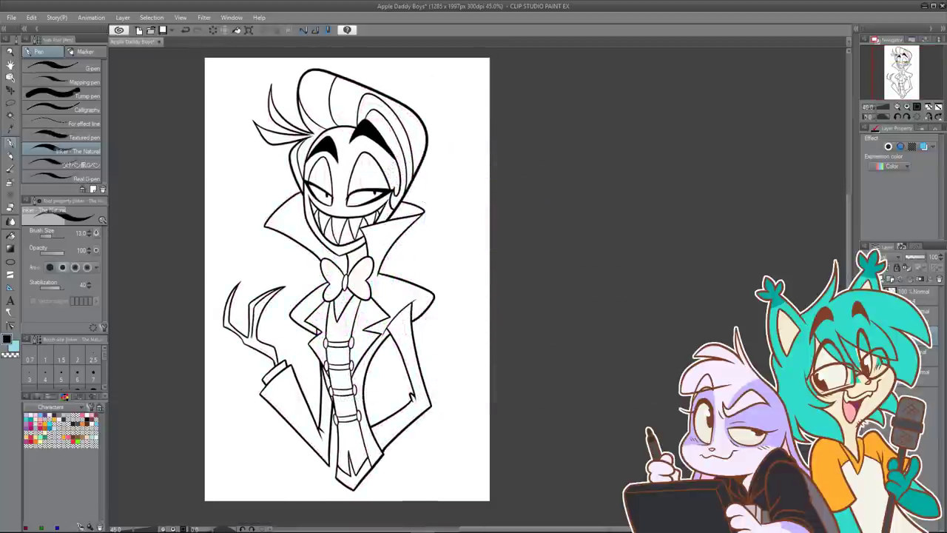
click(922, 315)
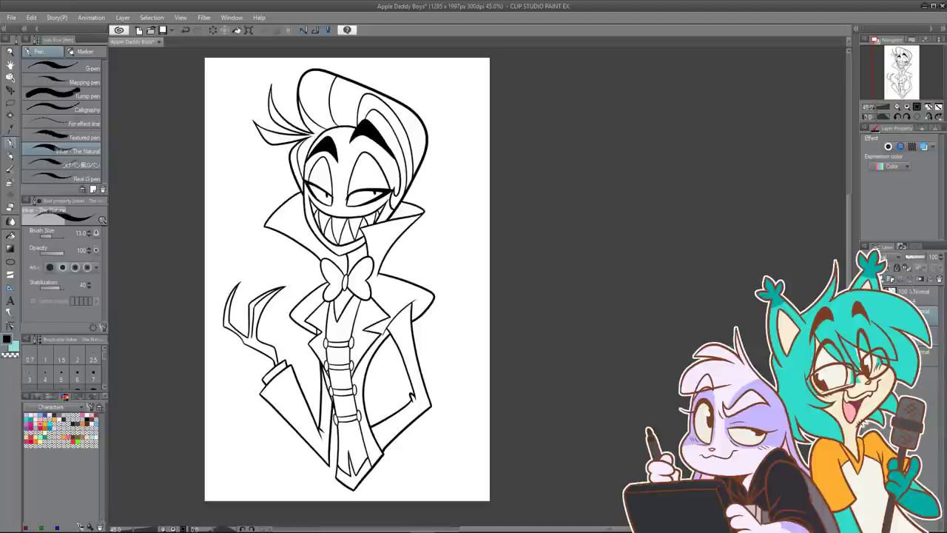
mouse_move(485, 410)
mouse_down()
mouse_move(526, 451)
mouse_move(532, 416)
mouse_move(520, 410)
mouse_move(511, 432)
mouse_up()
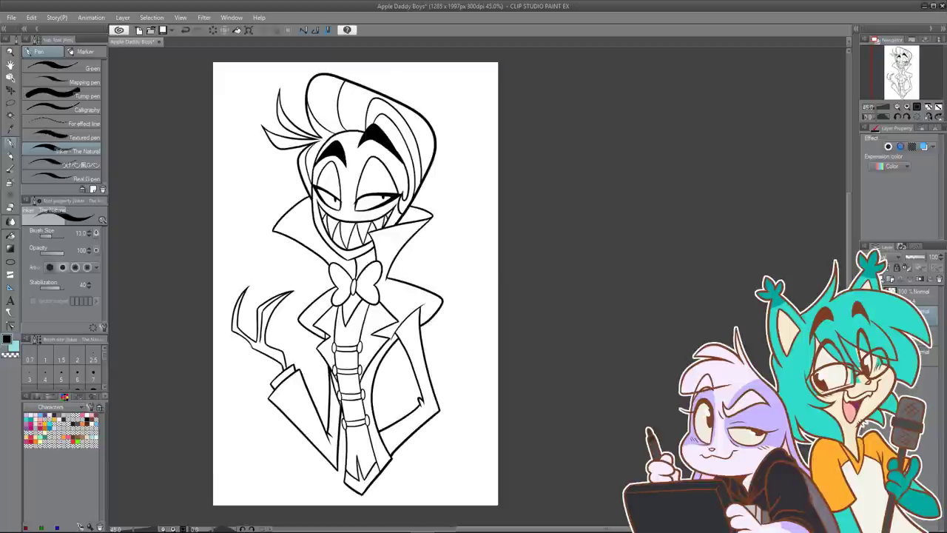
Step: Create a new raster layer directly beneath the line art
click(927, 335)
key(ctrl+shift+n)
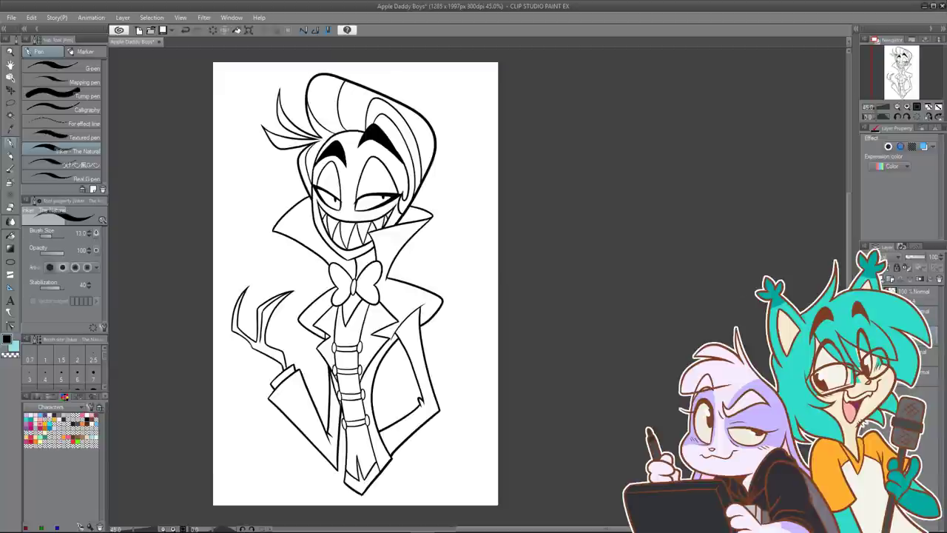
double_click(7, 339)
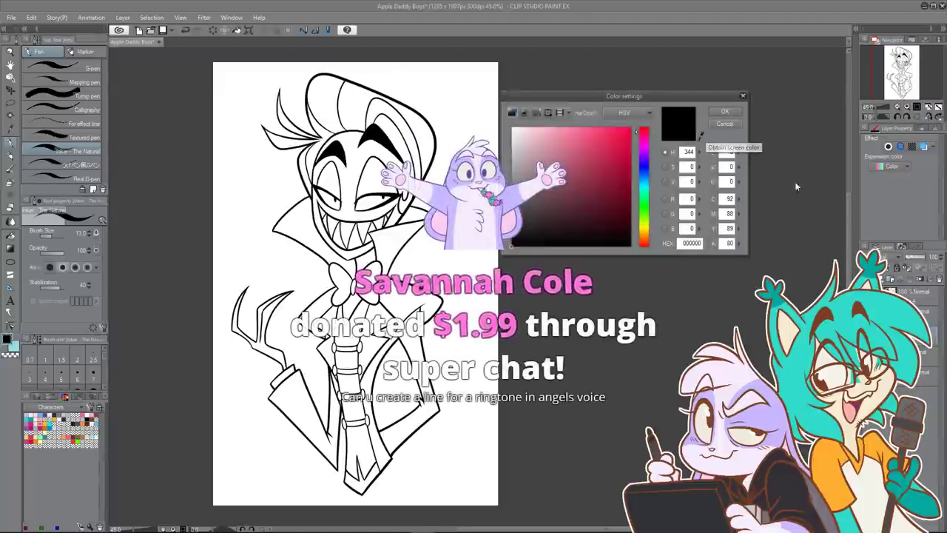
click(727, 125)
key(ctrl+v)
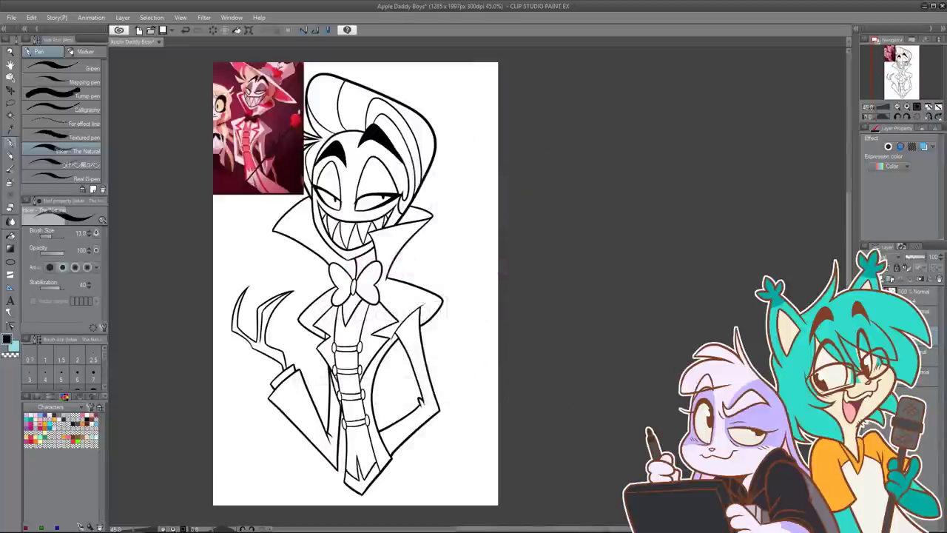
click(916, 294)
click(940, 279)
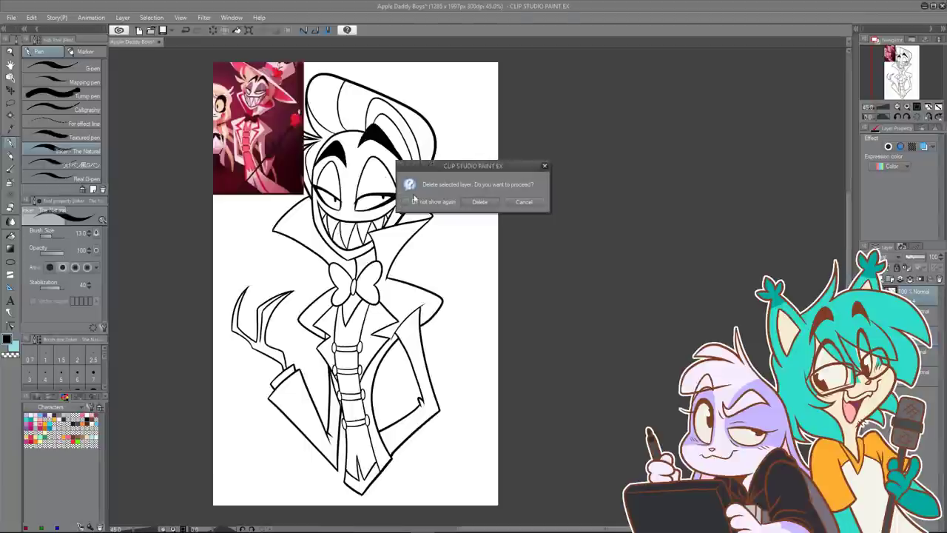
click(480, 201)
Step: Paste the reference picture, enlarge it, and shift it so the grinning suited character sits in the canvas's upper-left corner
click(31, 17)
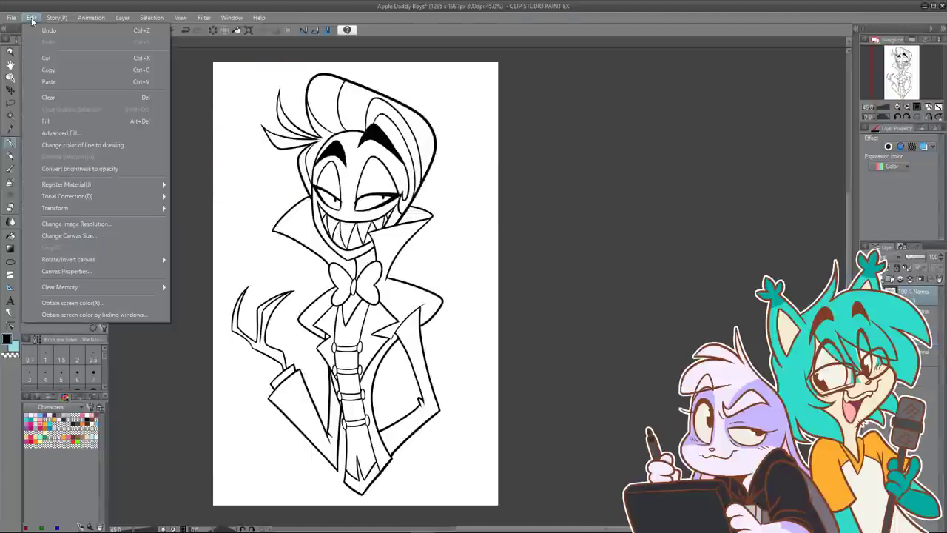
click(67, 85)
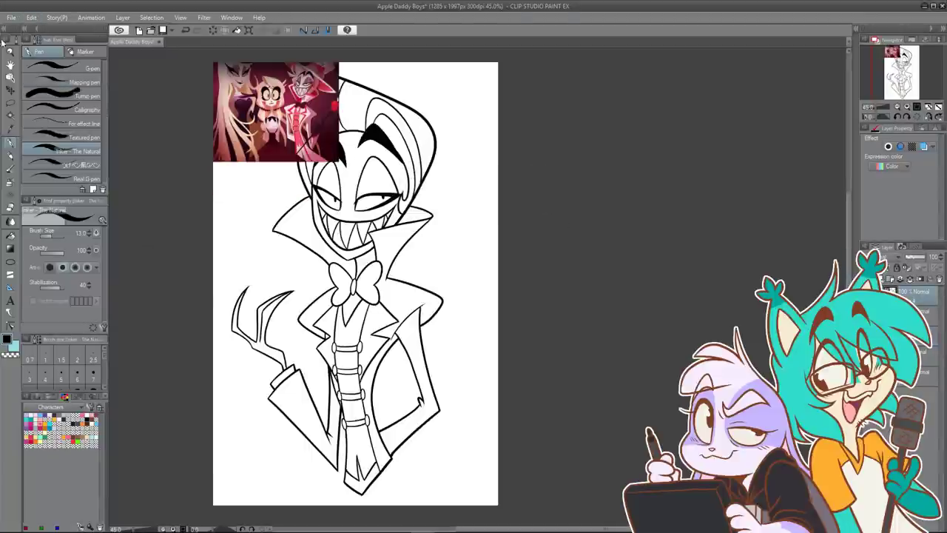
click(248, 32)
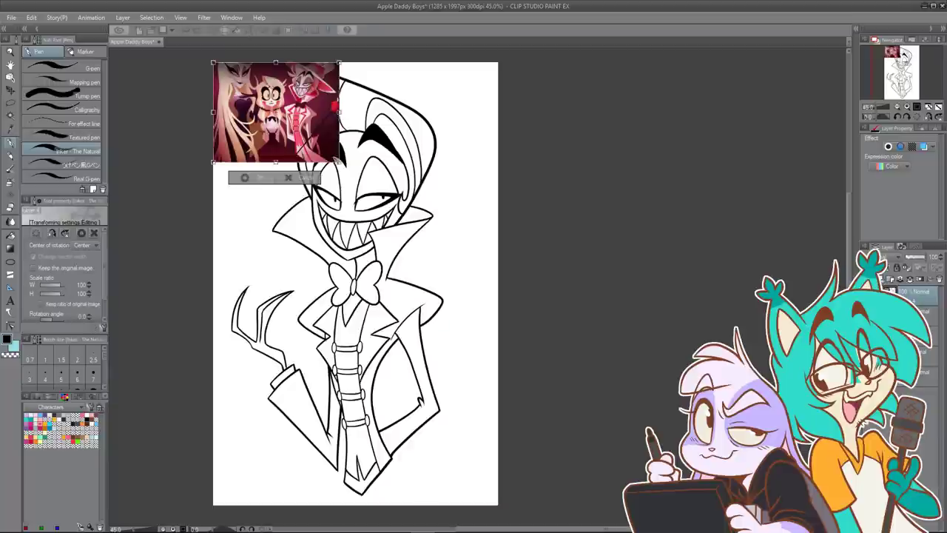
drag(339, 162, 480, 299)
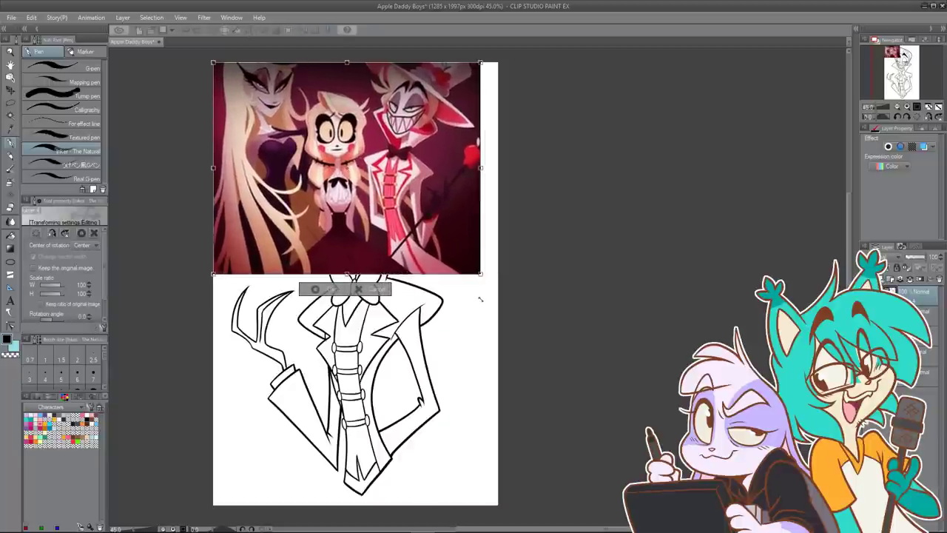
drag(446, 224, 299, 222)
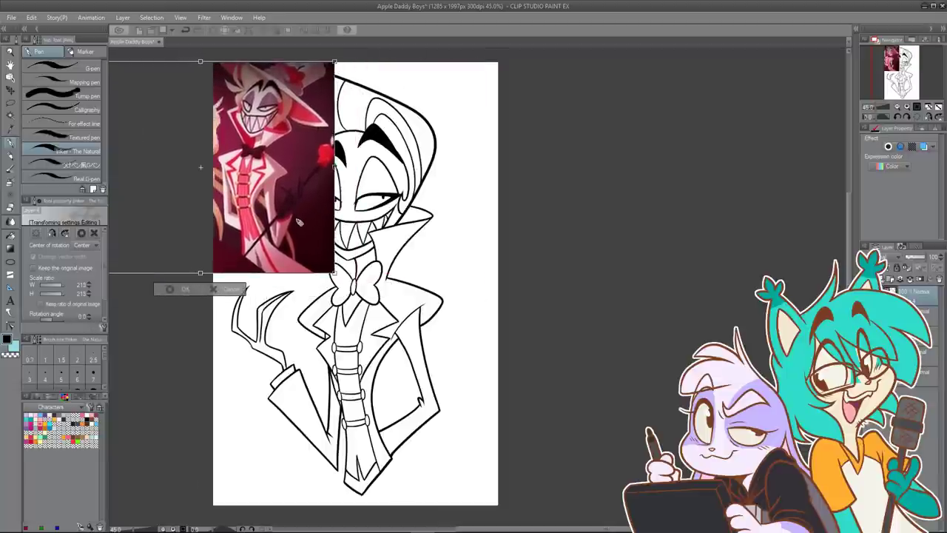
click(183, 288)
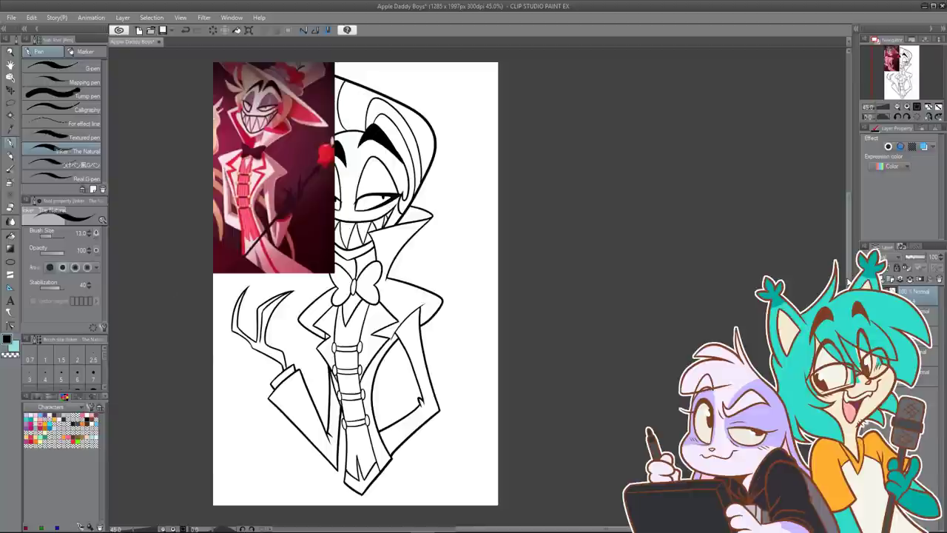
Step: Select the coloring layer and mix beige E5CEB2 as the drawing color, based on the reference character's hair
click(917, 315)
click(918, 335)
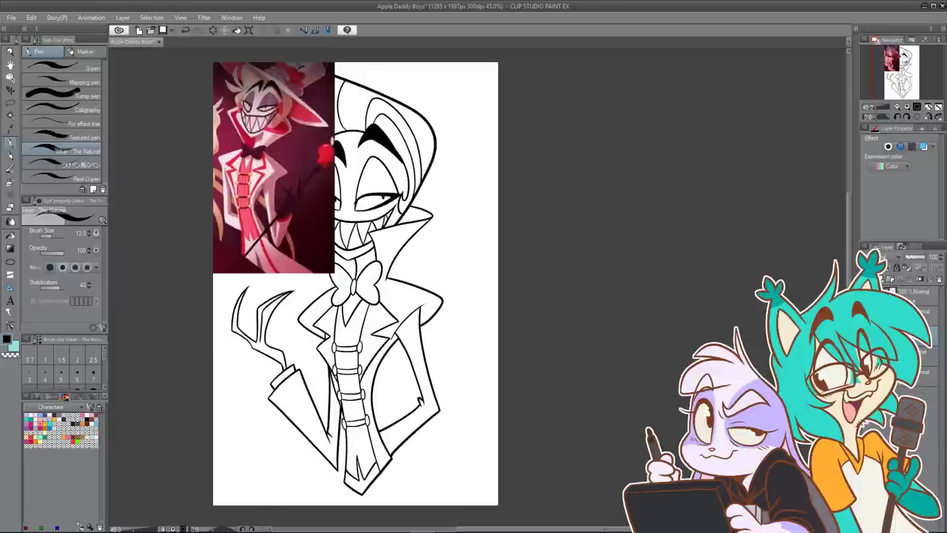
click(86, 424)
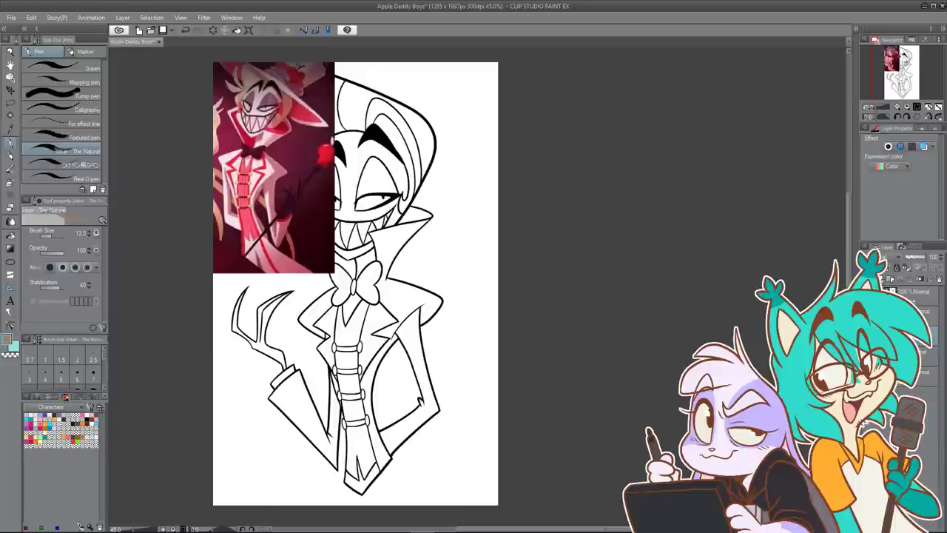
click(6, 341)
drag(544, 149, 540, 136)
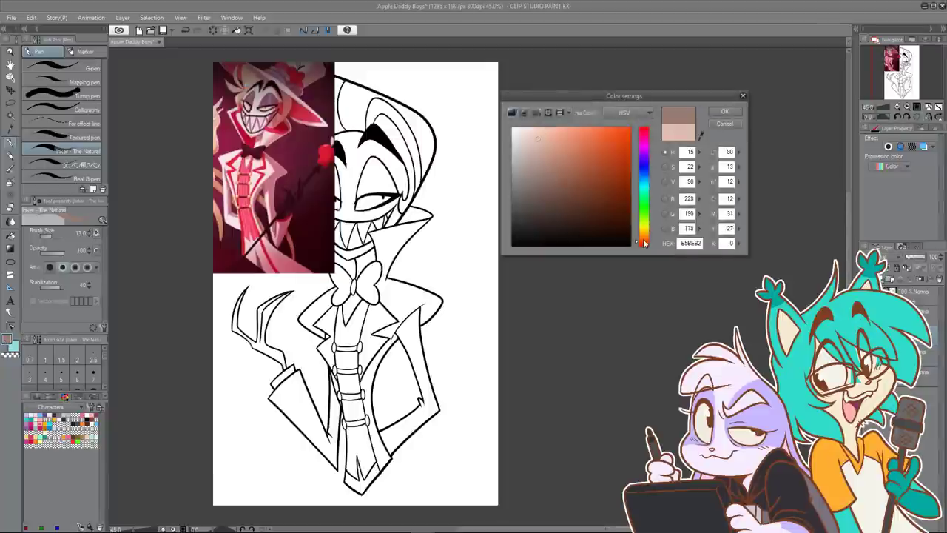
drag(644, 243, 648, 240)
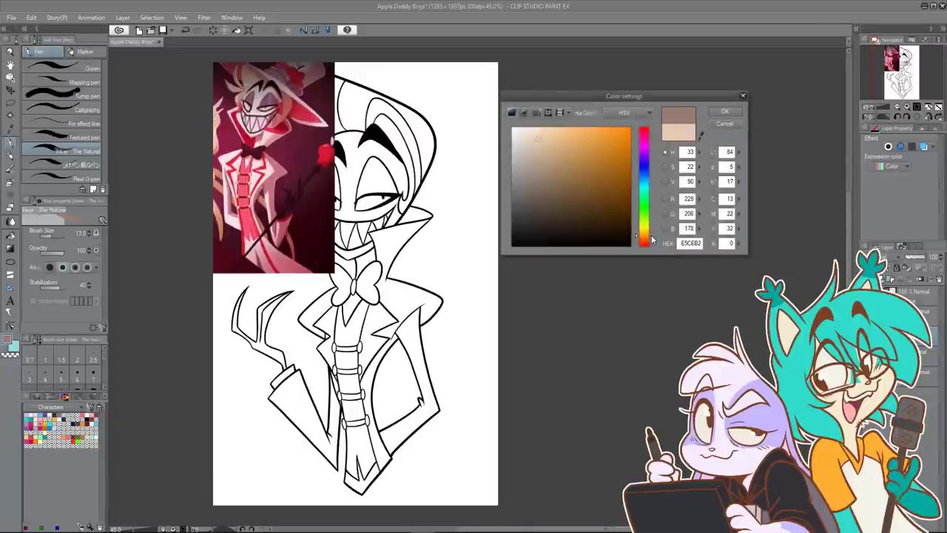
click(722, 112)
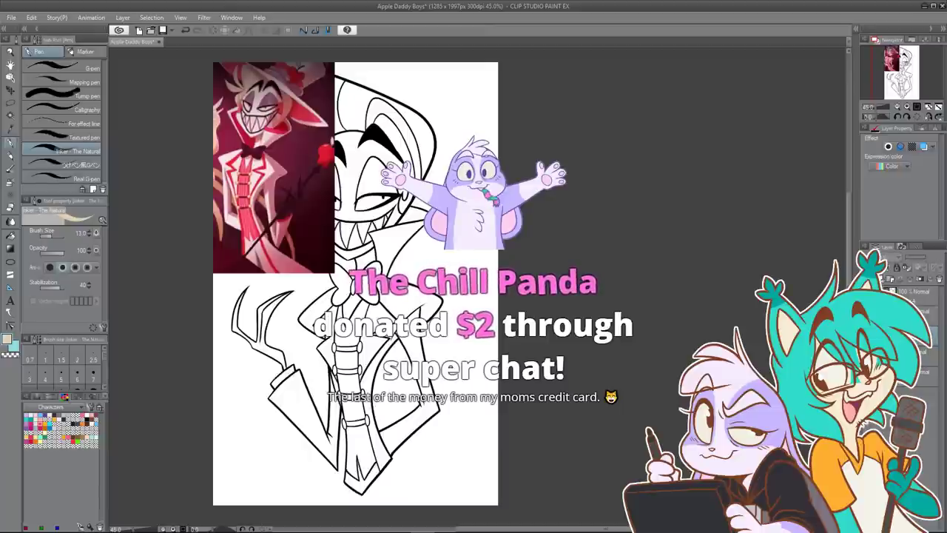
Step: Hide the reference picture and fill the loose strands and darker hair sections with the beige
key(ctrl+z)
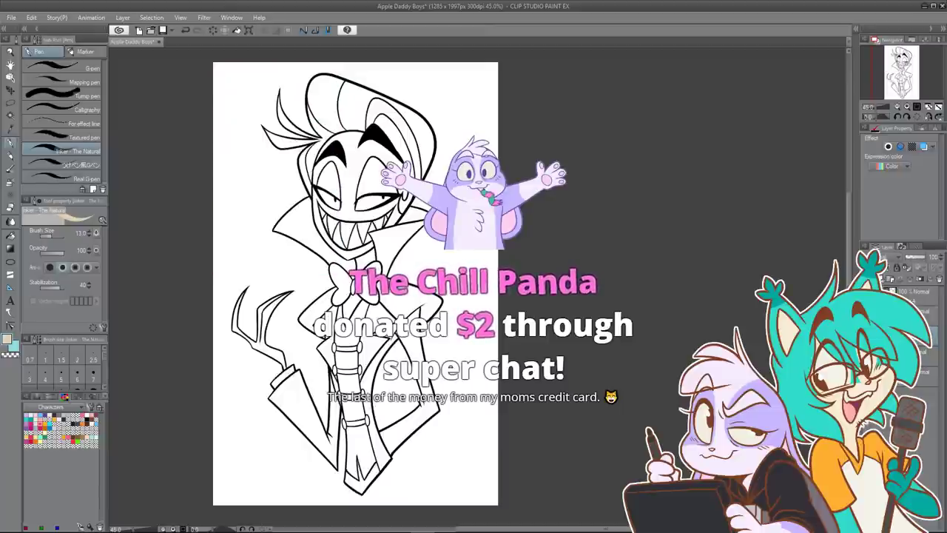
key(g)
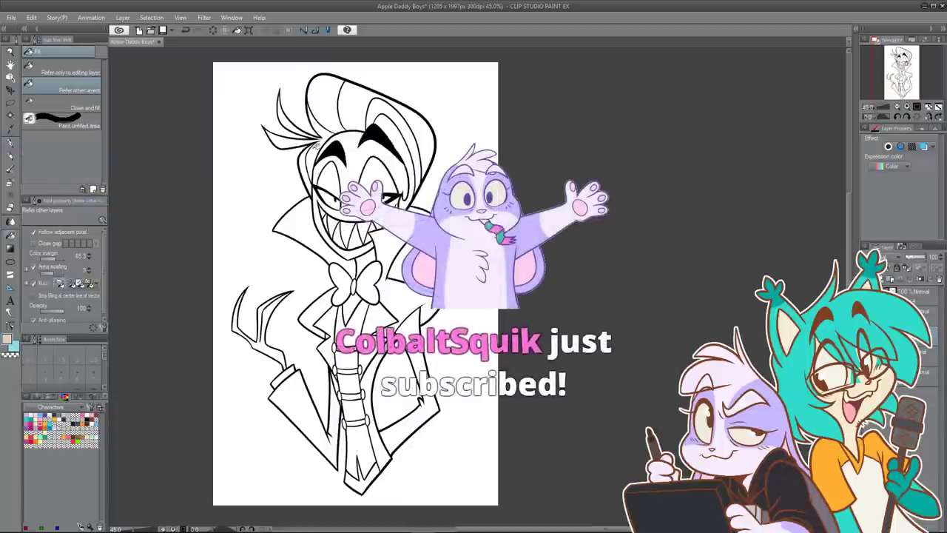
drag(282, 120, 313, 152)
click(342, 97)
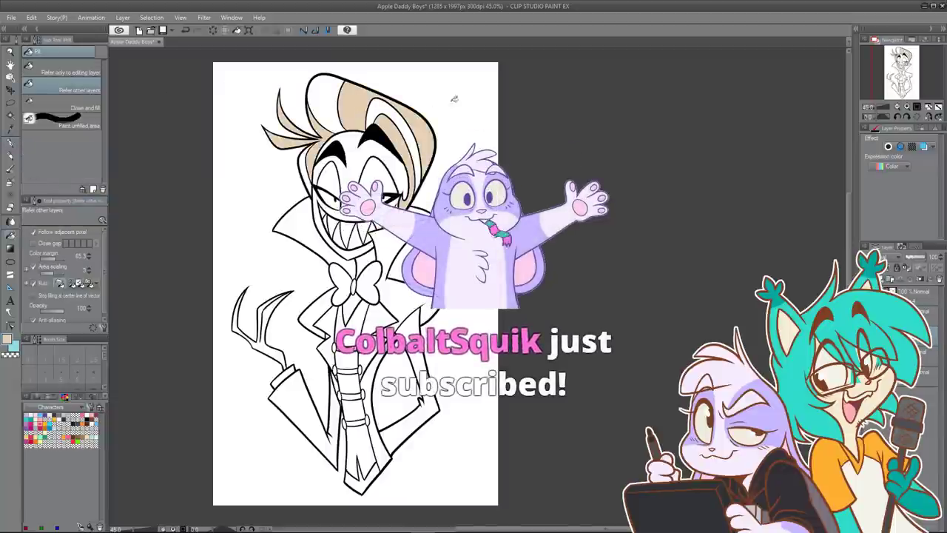
Step: Show the reference picture again, sample its hair, and adjust the sample to a light cream, EEDFC2
click(865, 355)
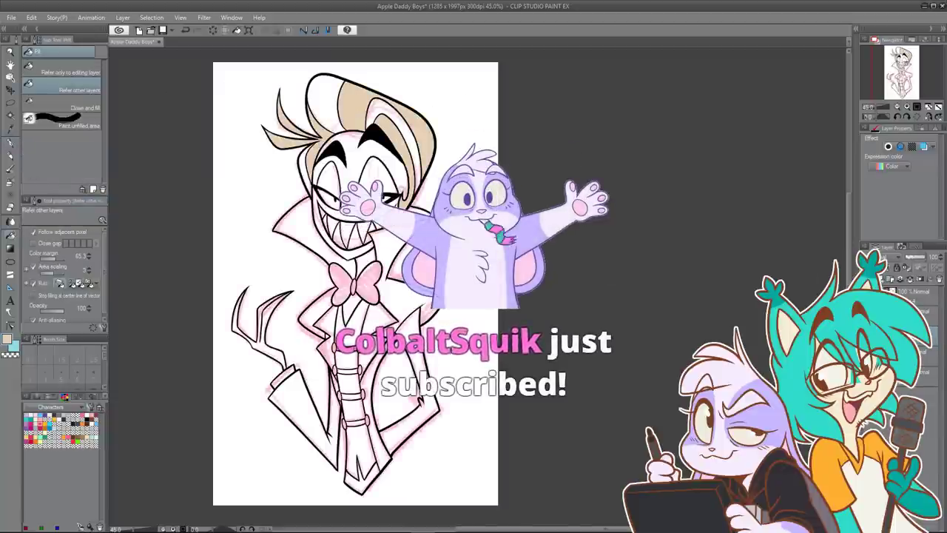
click(866, 355)
click(866, 296)
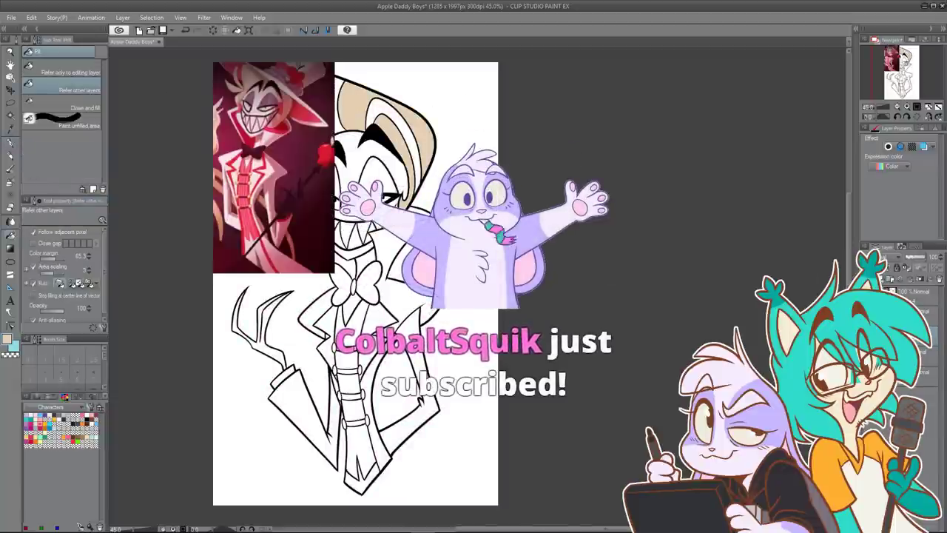
double_click(8, 339)
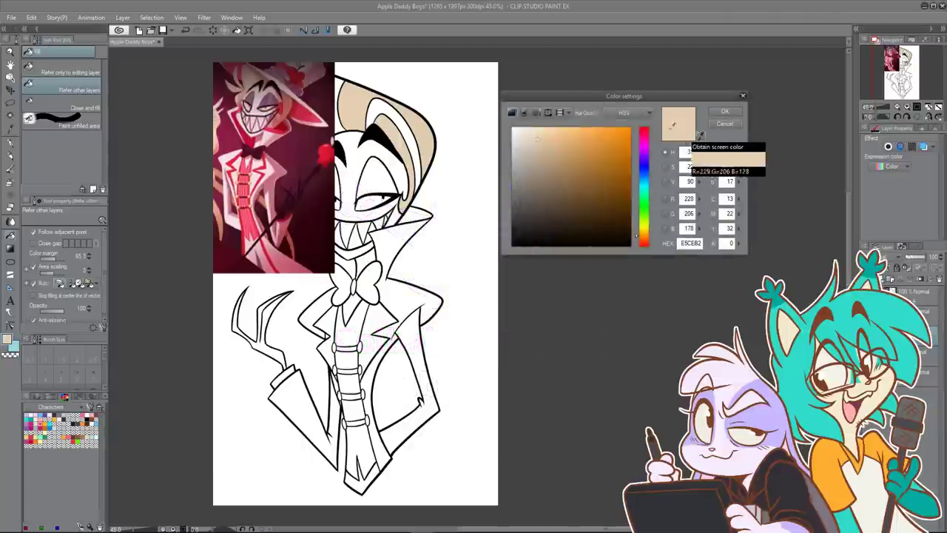
click(701, 135)
click(257, 82)
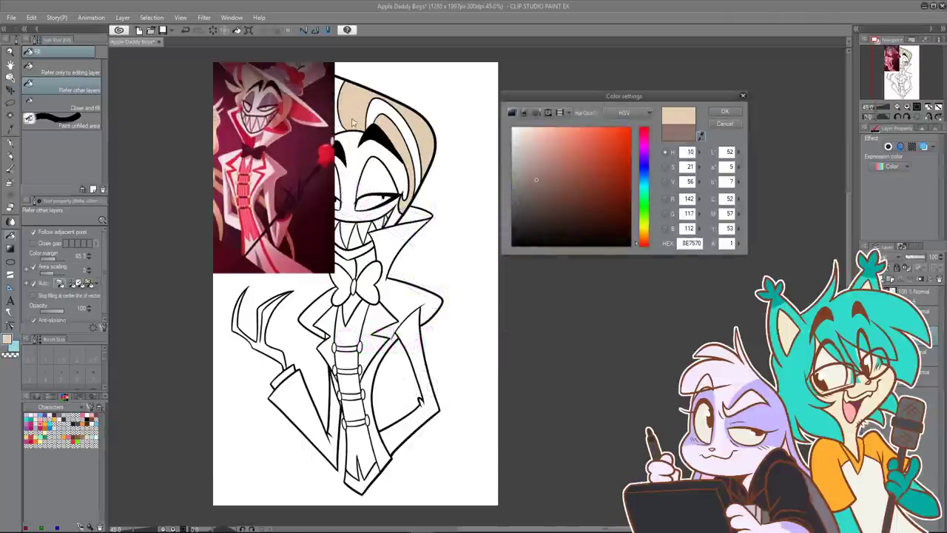
click(645, 241)
drag(646, 242, 646, 238)
drag(536, 172, 535, 138)
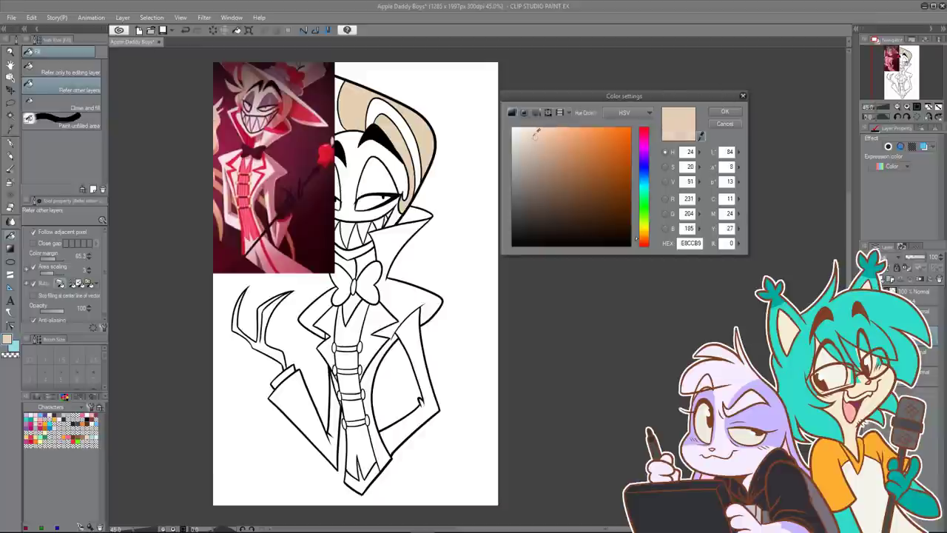
click(532, 135)
drag(645, 243, 646, 234)
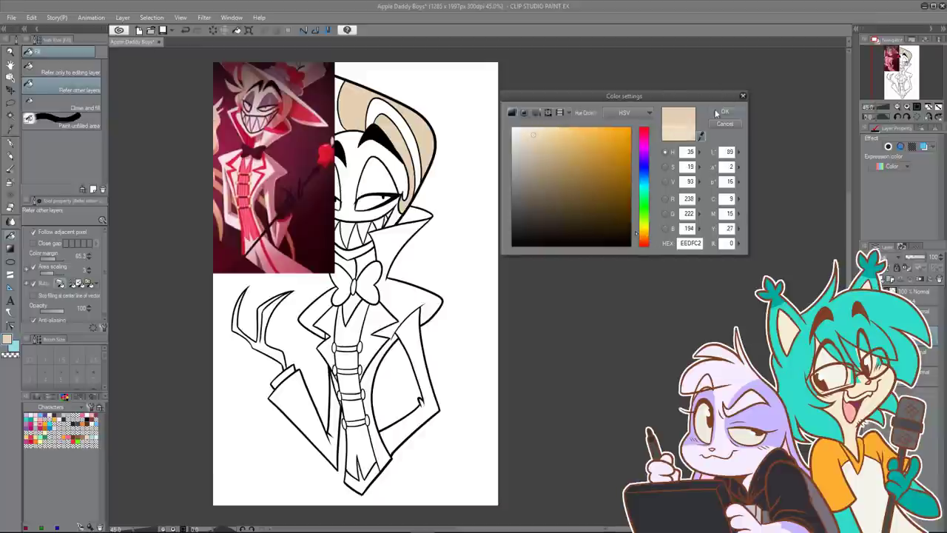
click(727, 112)
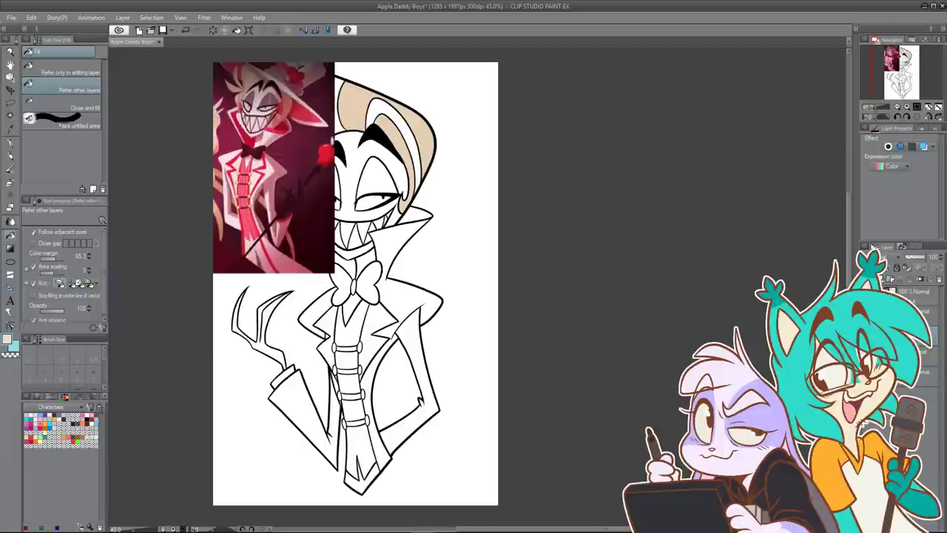
Step: Hide the reference picture and try filling the front hair section with light cream, undoing the first fill and adjusting the color to F1E4CB
click(866, 292)
click(326, 108)
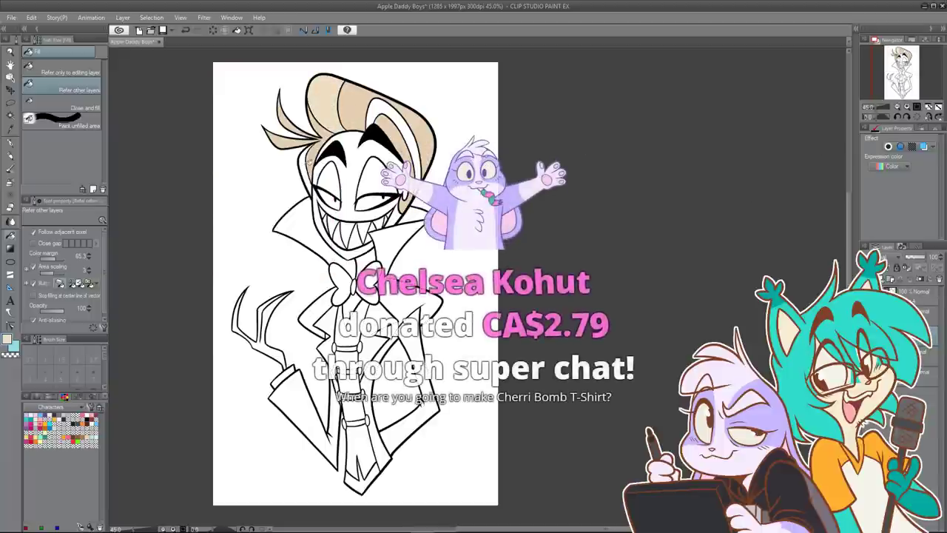
key(ctrl+z)
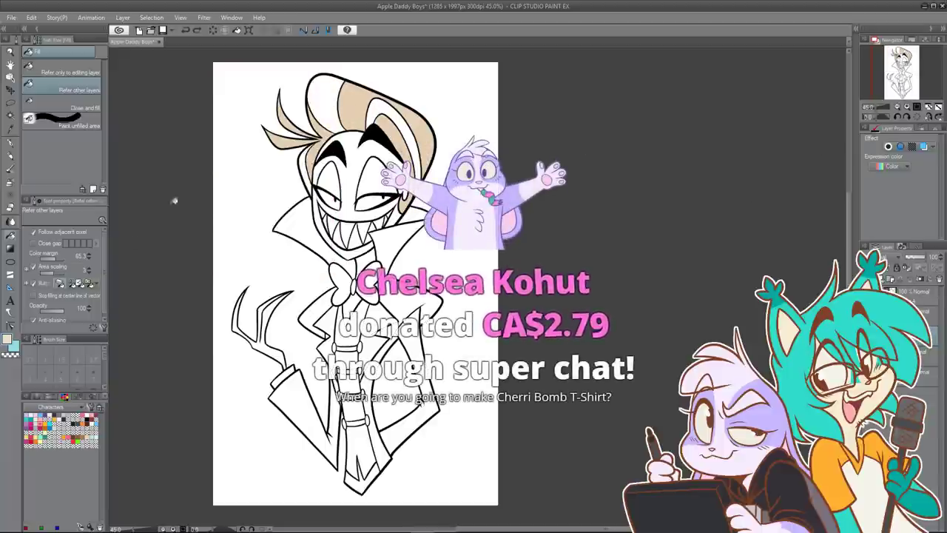
double_click(7, 339)
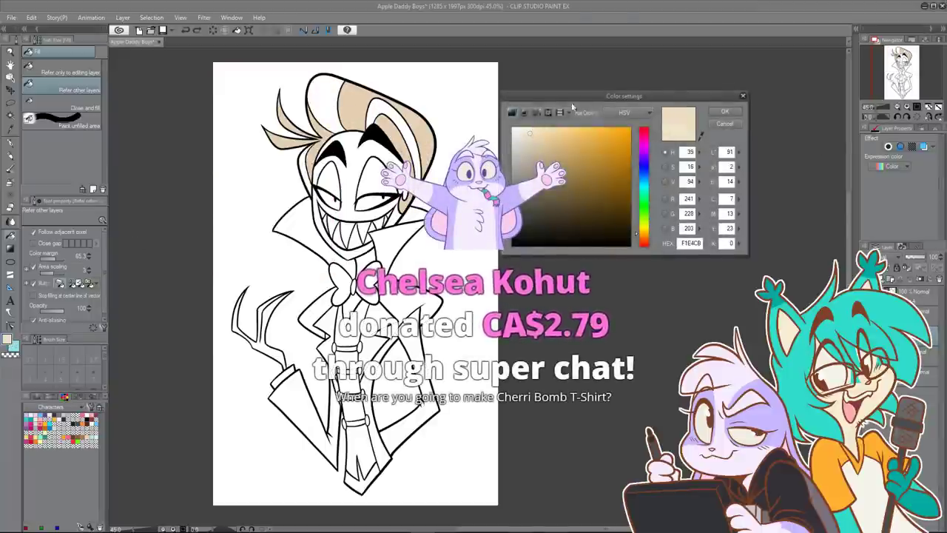
click(725, 111)
click(324, 105)
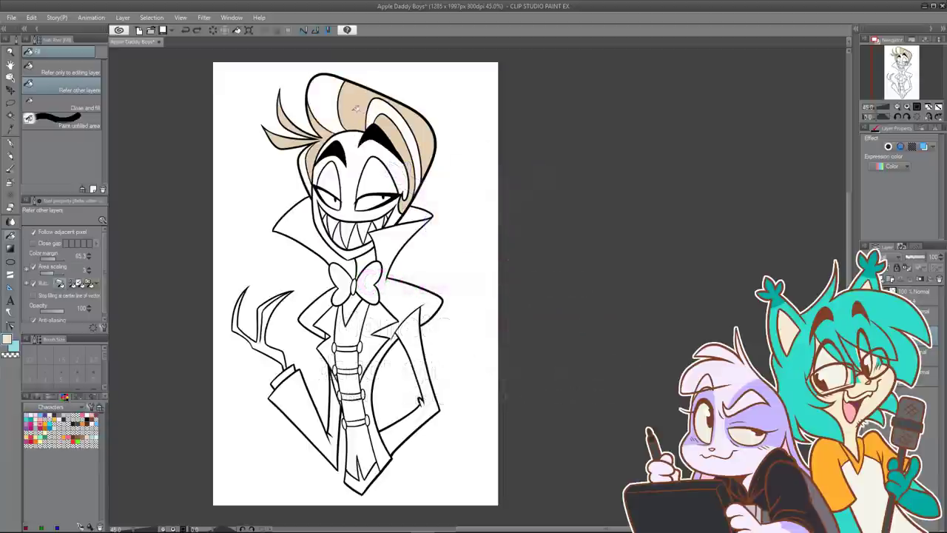
Step: Try cream F2E3C9 on the front hair section and the light strand above the brow, and undo the fills
click(9, 339)
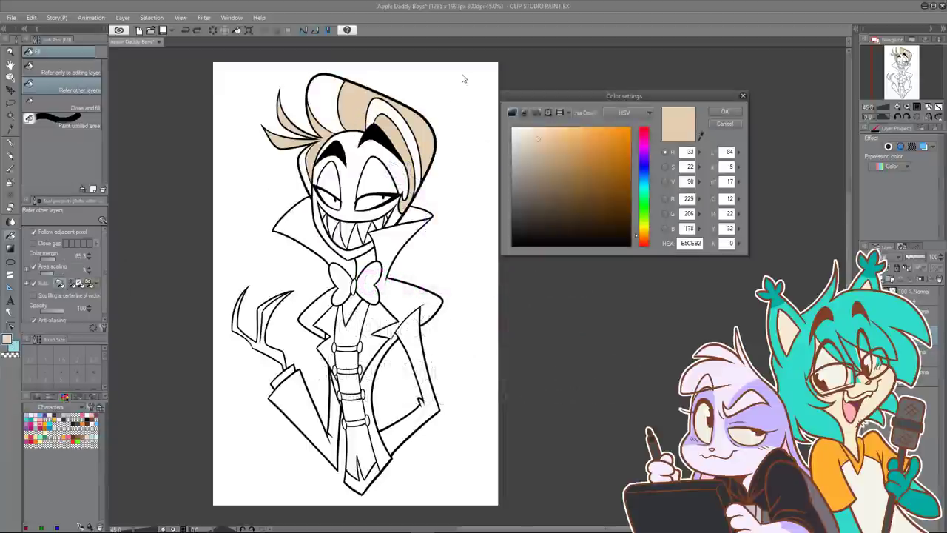
click(531, 132)
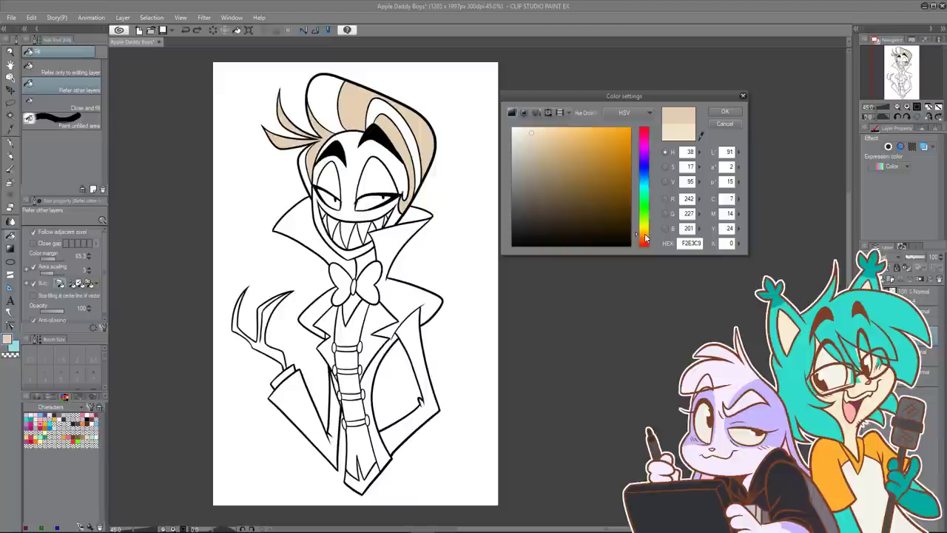
click(725, 111)
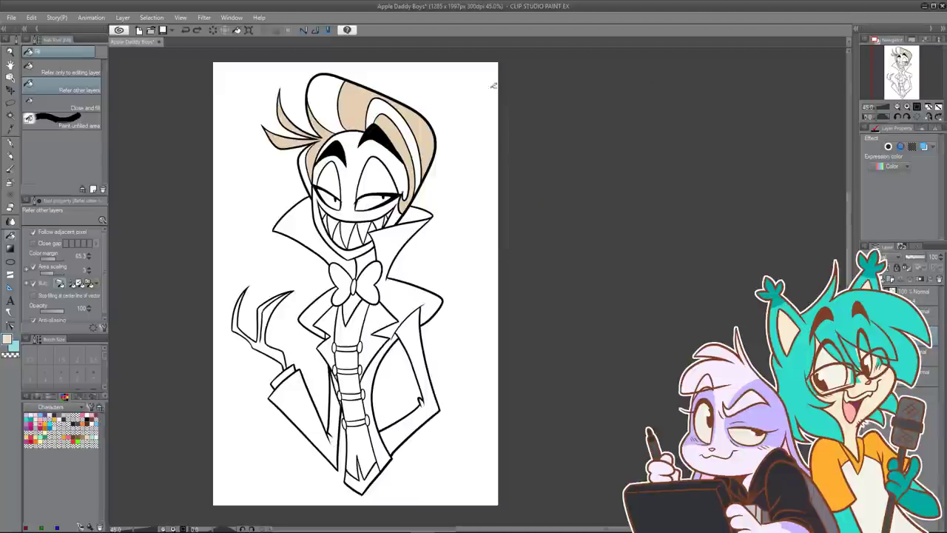
click(329, 105)
click(375, 107)
key(ctrl+z)
key(ctrl+z)
key(ctrl+z)
Step: Try a slightly brighter cream on the front hair section and the light strand, and undo both fills
click(10, 339)
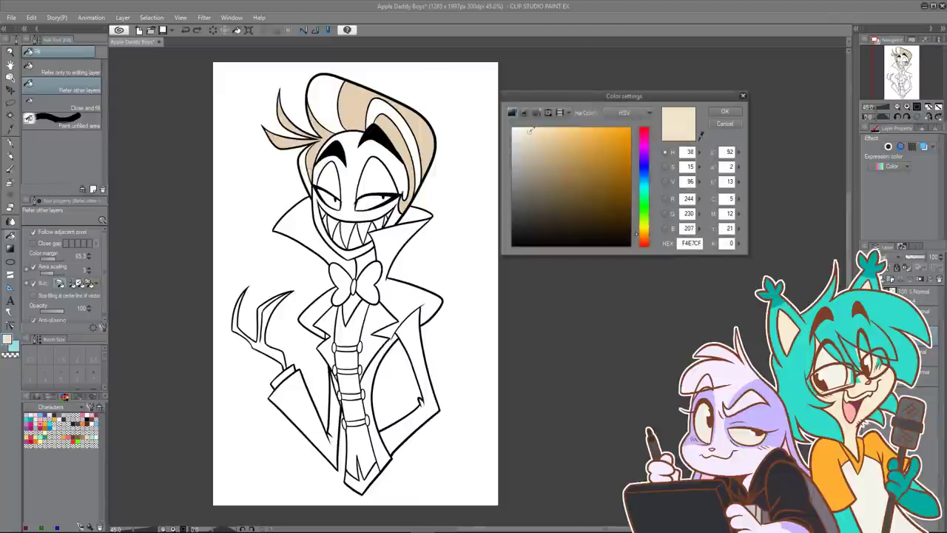
click(529, 128)
click(726, 112)
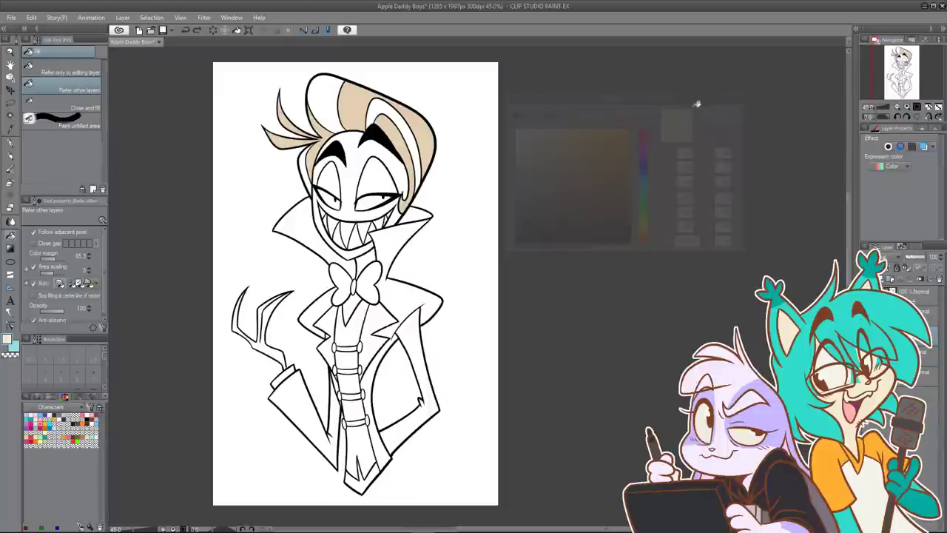
click(328, 104)
click(379, 102)
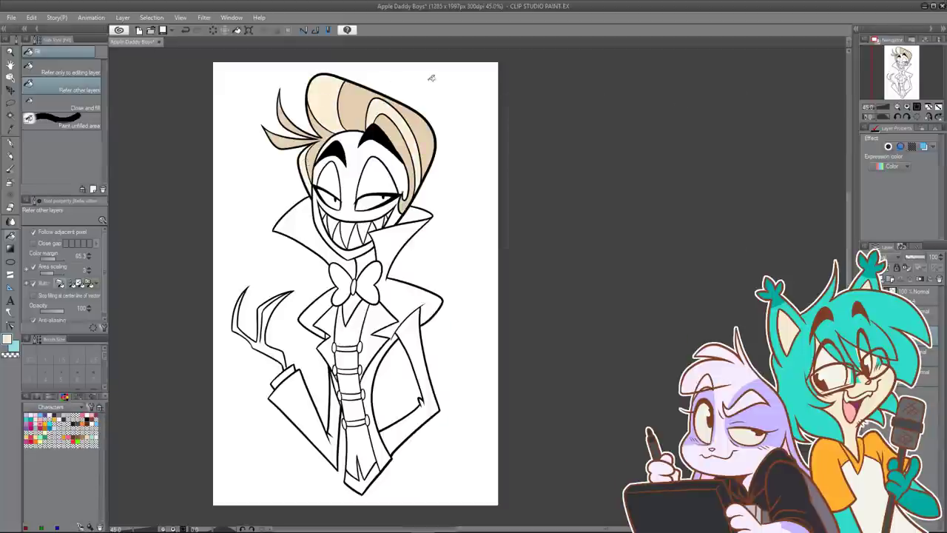
key(ctrl+z)
key(ctrl+z)
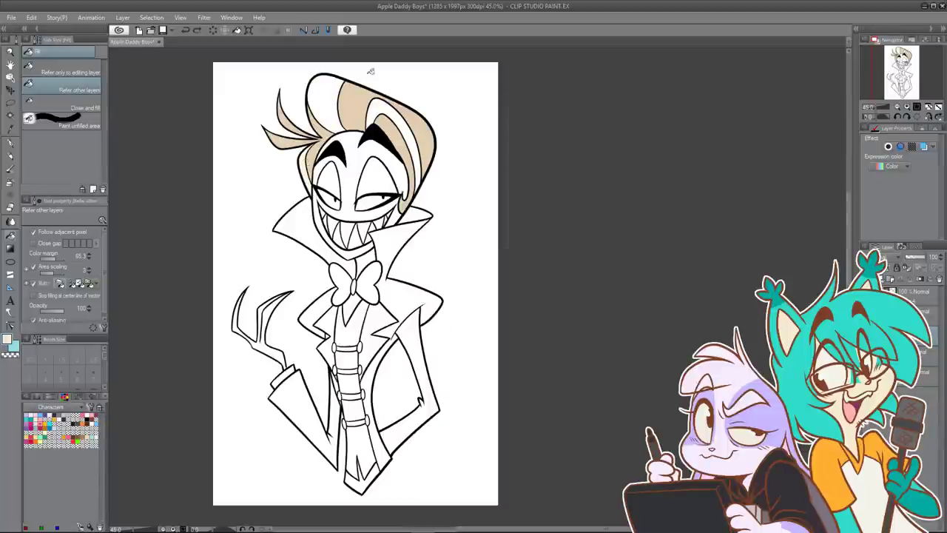
Step: Set the drawing color to warm cream F7E0BA and fill the front hair section and the light strand
click(8, 340)
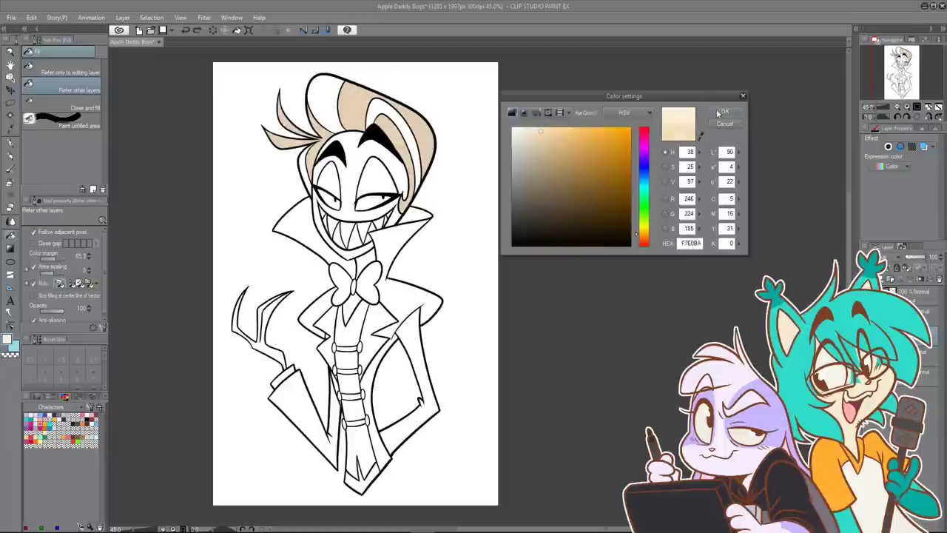
click(725, 111)
click(348, 102)
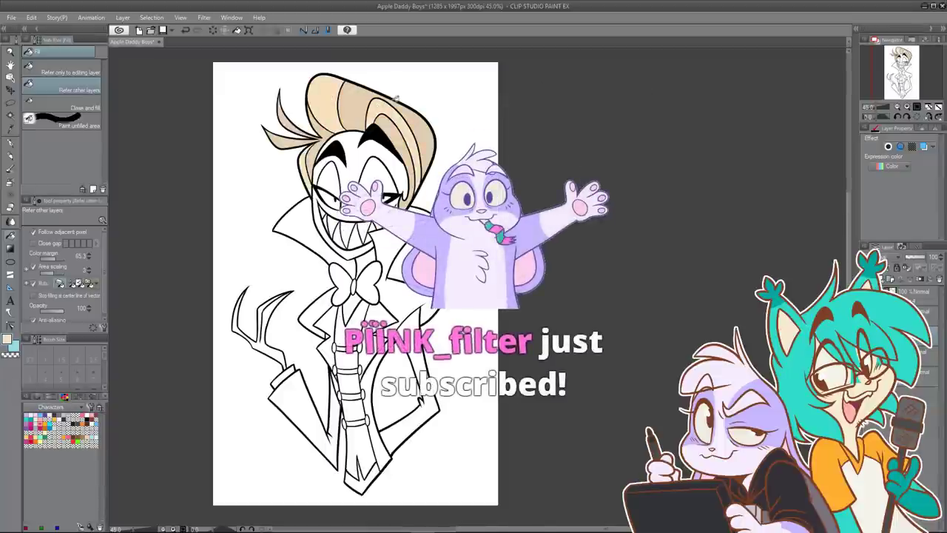
Step: Set the drawing color to a yellower tan, F0D2A1, and refill the darker hair sections
double_click(7, 338)
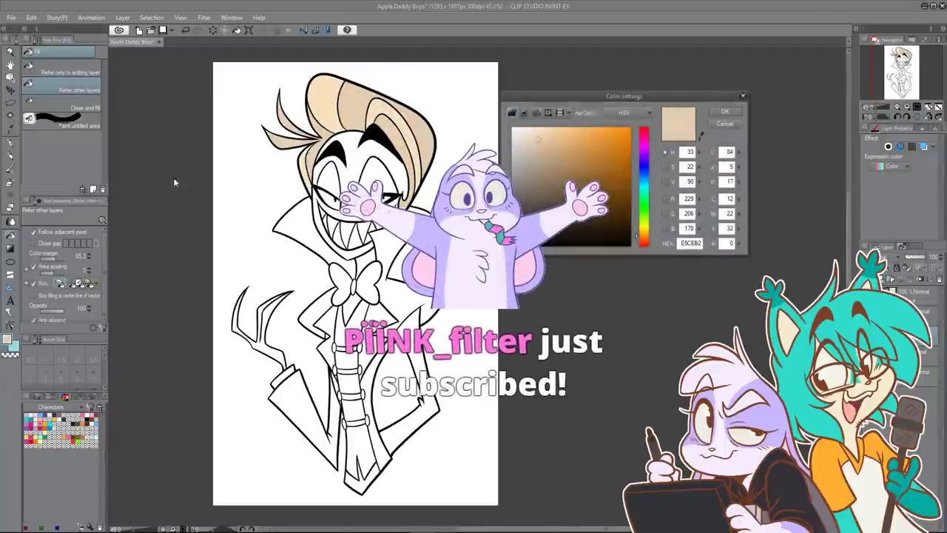
click(551, 138)
click(725, 111)
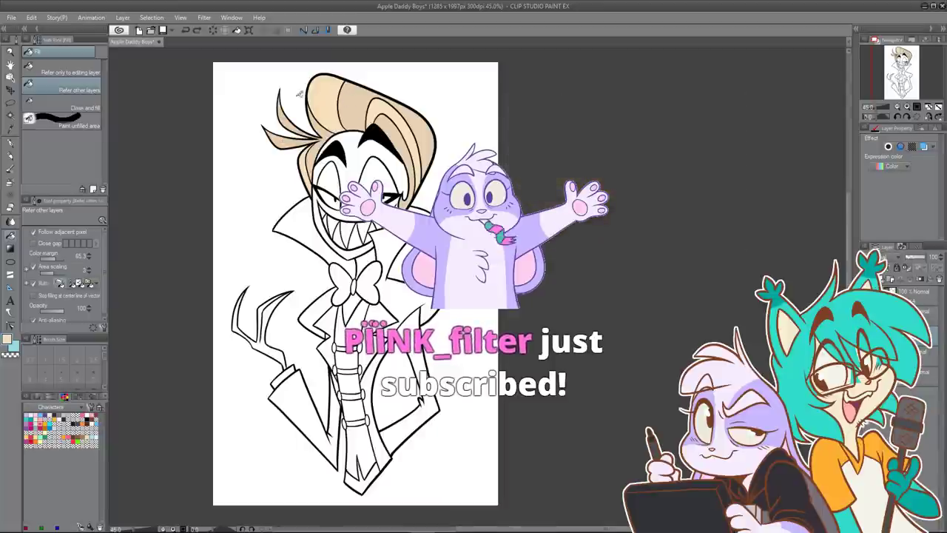
click(7, 340)
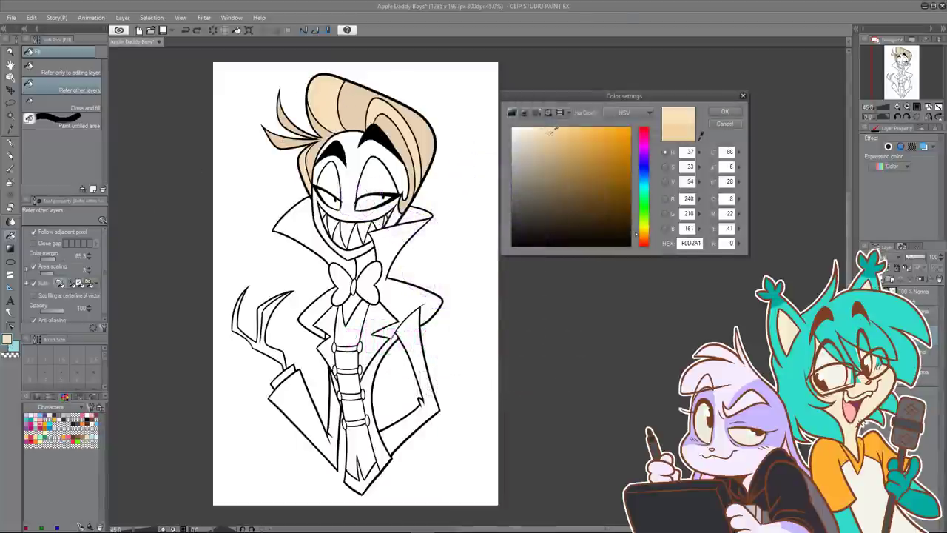
click(725, 111)
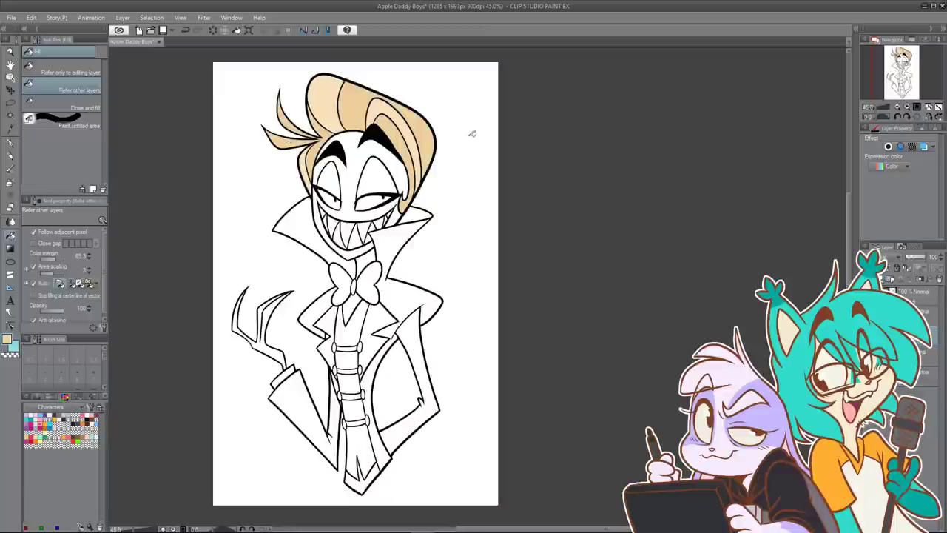
Step: Compare the hair with the reference picture, hide it again, and run the Hue/Saturation/Luminosity correction on the hair fills
click(865, 296)
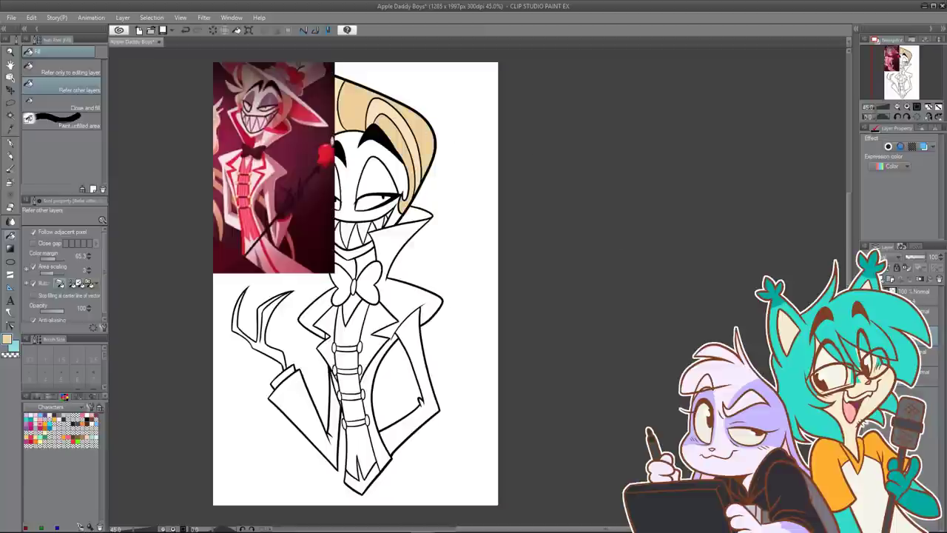
key(ctrl+z)
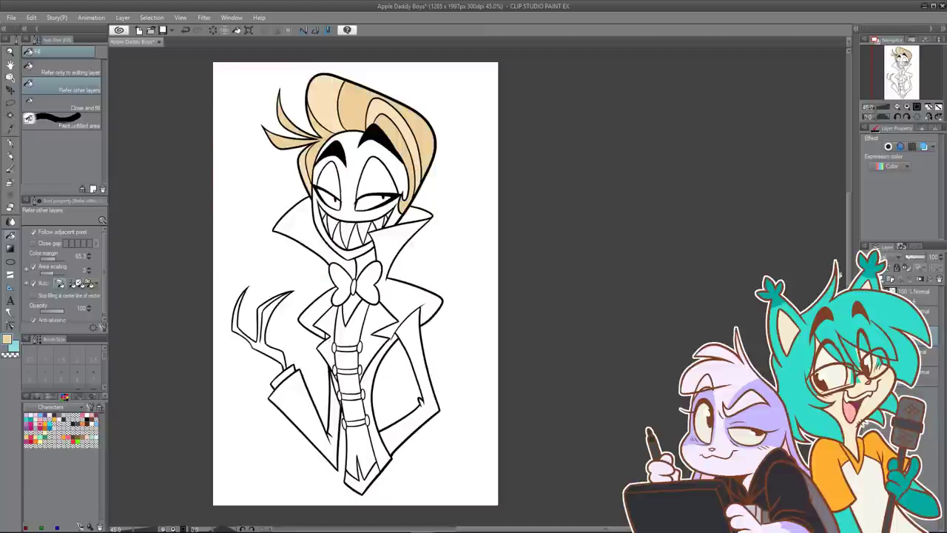
click(11, 17)
mouse_move(153, 196)
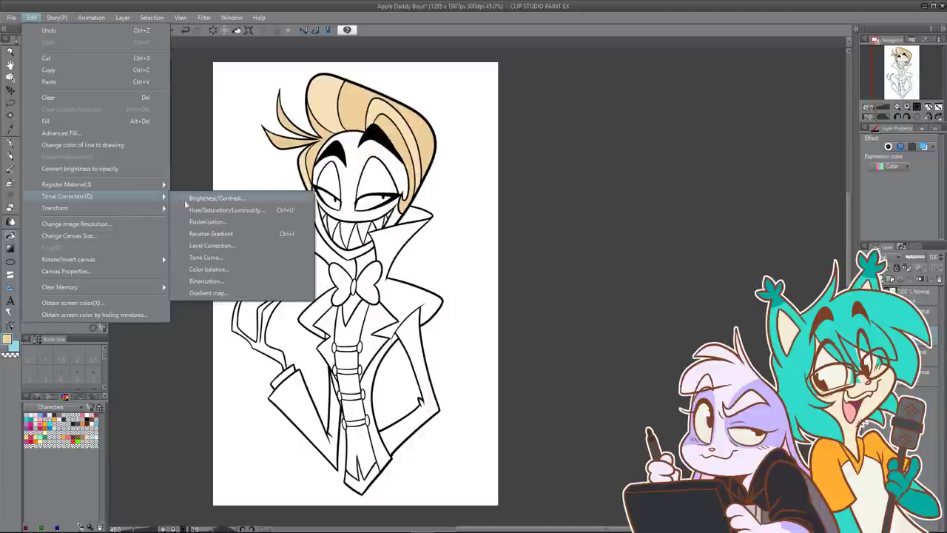
click(222, 197)
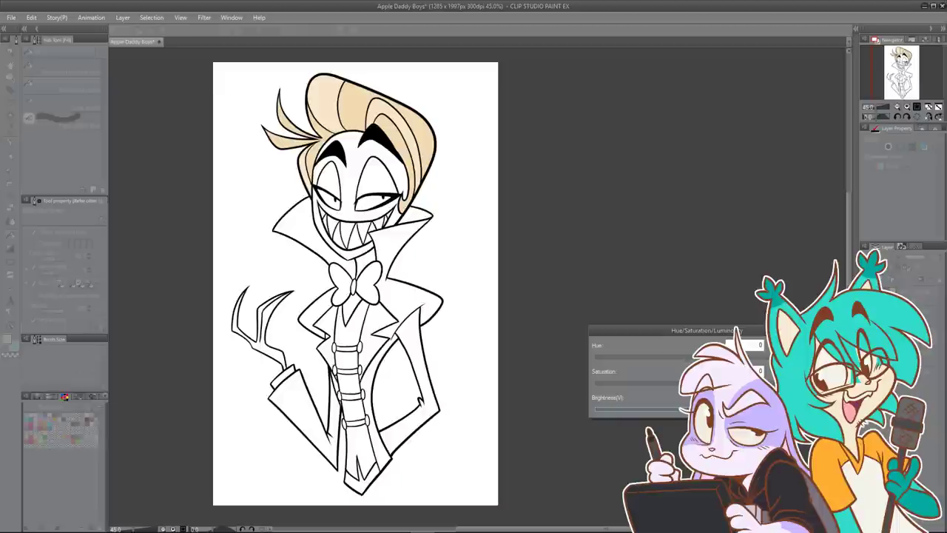
click(796, 361)
Step: Show the reference picture, sample a pale pink from it as drawing color, and hide the picture again
click(866, 295)
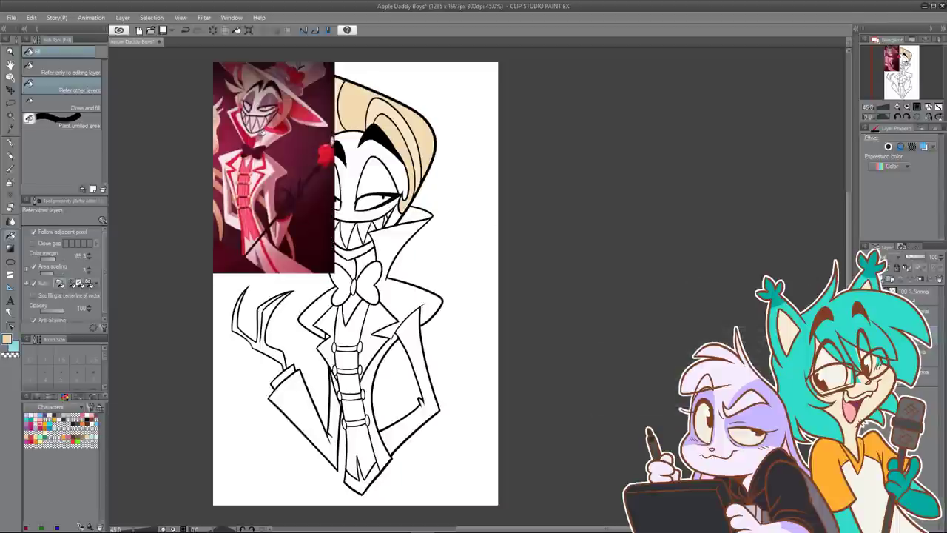
alt+click(259, 140)
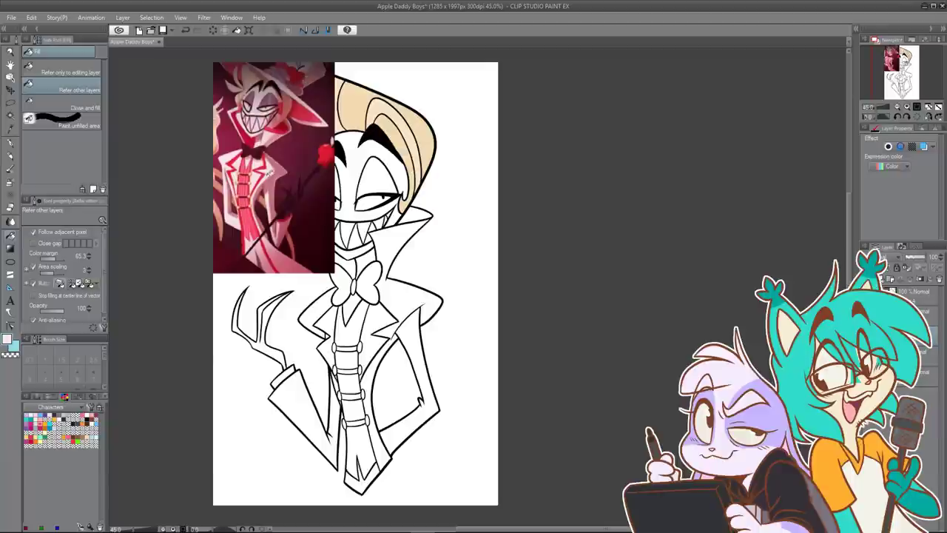
click(865, 295)
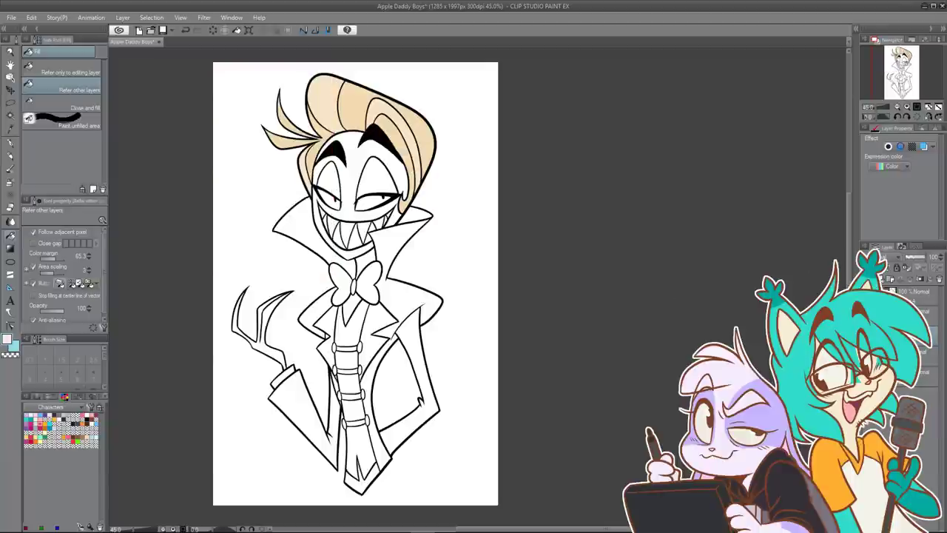
Step: Fill the bottom layer with a muted purple-gray background, using the fill mode that refers only to the editing layer
click(914, 376)
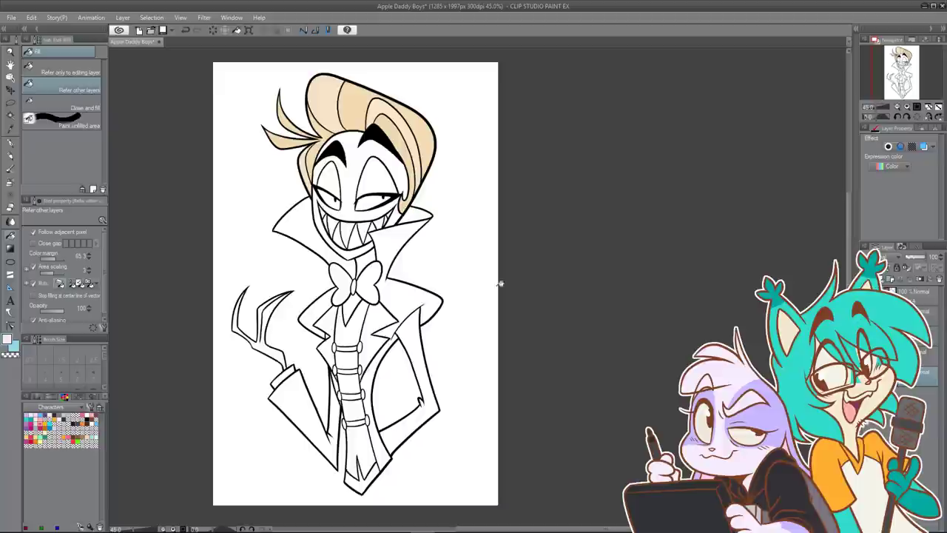
click(58, 416)
click(91, 72)
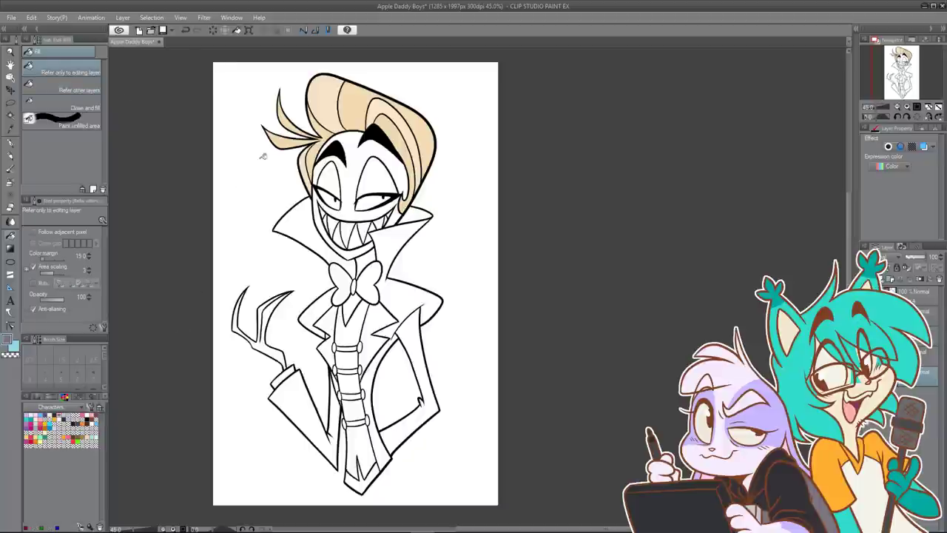
click(345, 108)
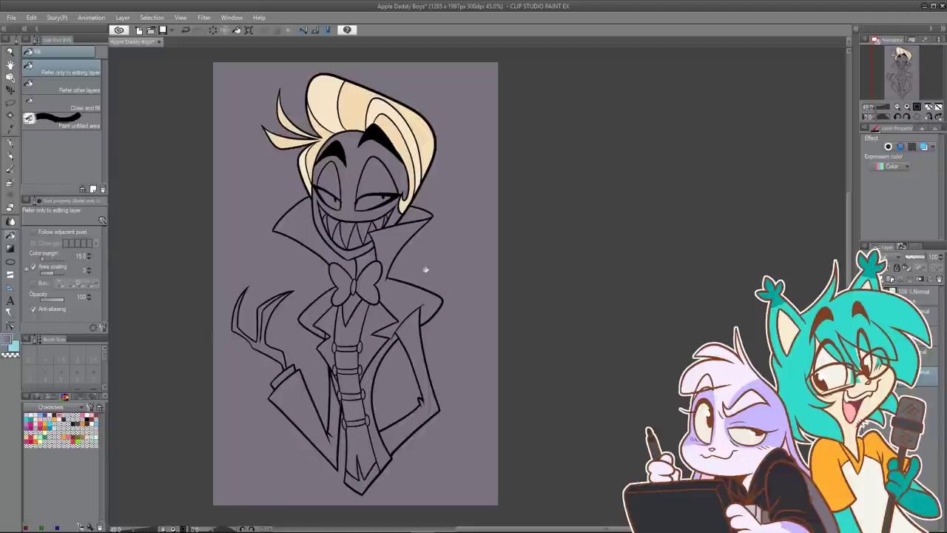
Step: Sample the pale pink skin color from the reference picture, hide the picture, and select the flat color layer
key(ctrl+v)
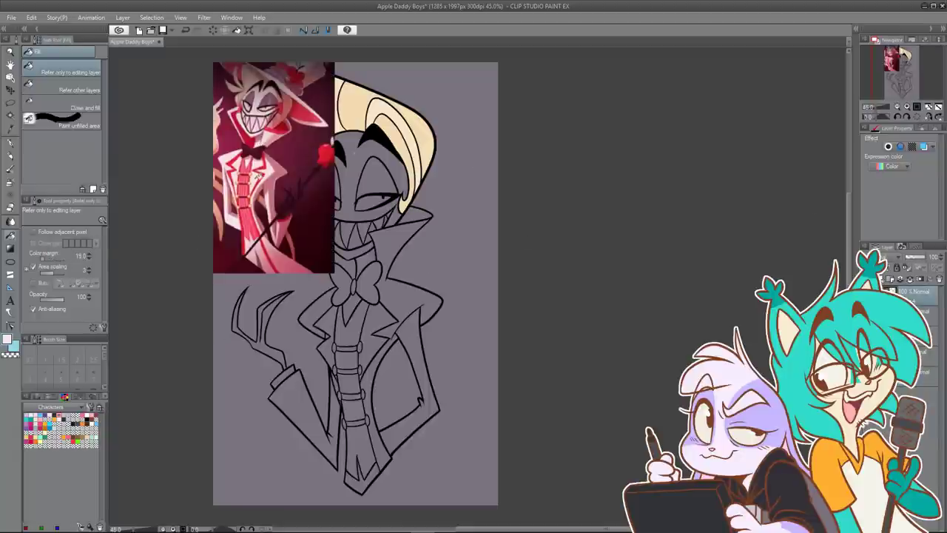
key(ctrl+z)
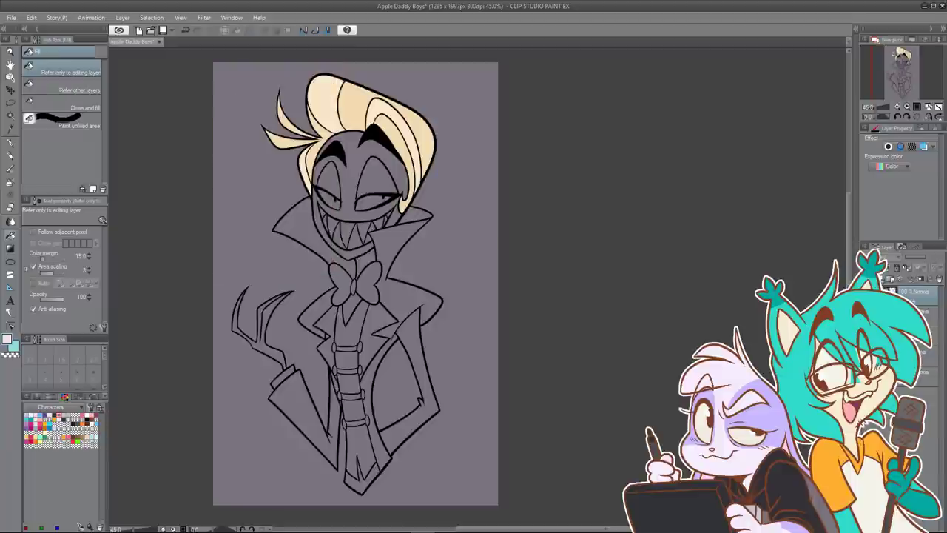
click(916, 335)
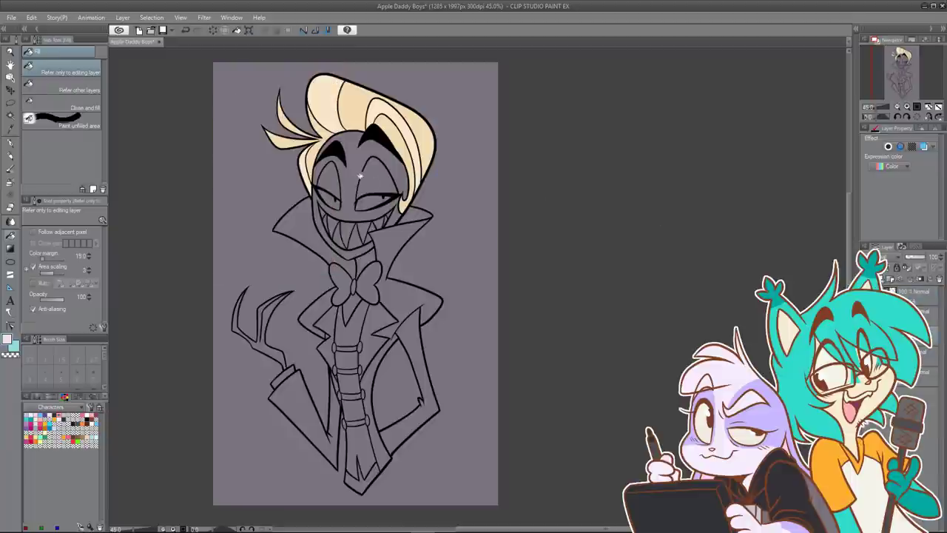
Step: Try pale pink fills on the face while switching to Refer other layers and lowering the color margin to about 36, undoing each fill
click(359, 175)
key(ctrl+z)
click(104, 87)
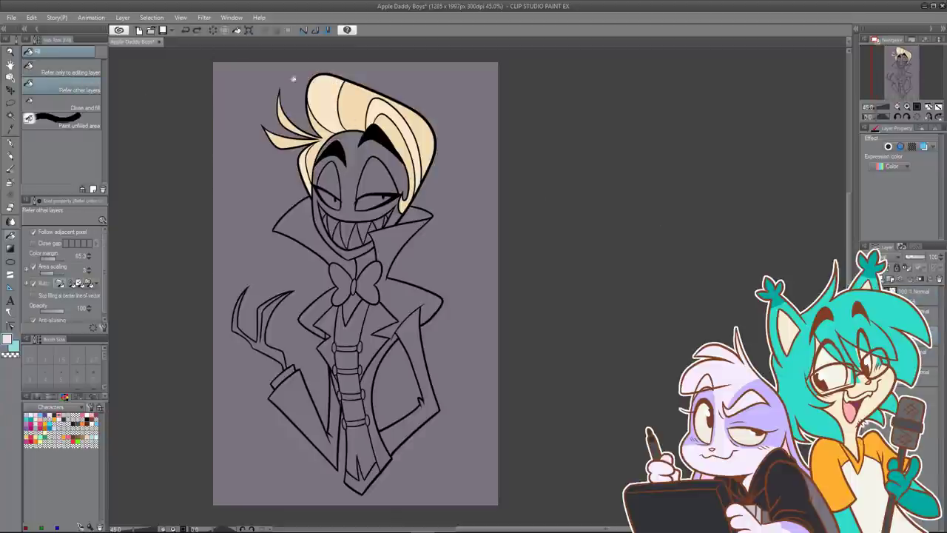
click(368, 160)
key(ctrl+z)
drag(59, 257, 53, 262)
click(355, 179)
key(ctrl+z)
drag(59, 259, 52, 262)
click(361, 171)
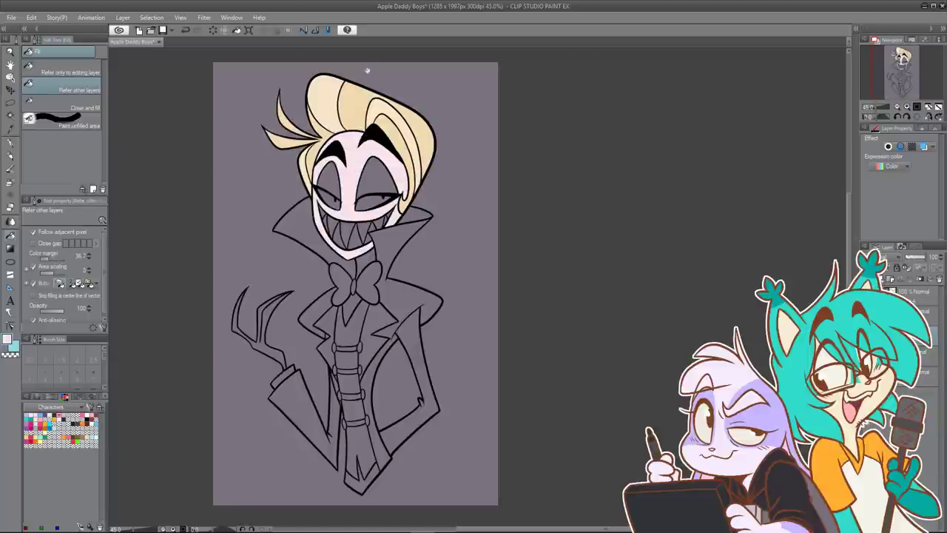
key(ctrl+z)
Step: Adjust the drawing color to a very light pink and fill the character's face, neck and chest opening
double_click(9, 340)
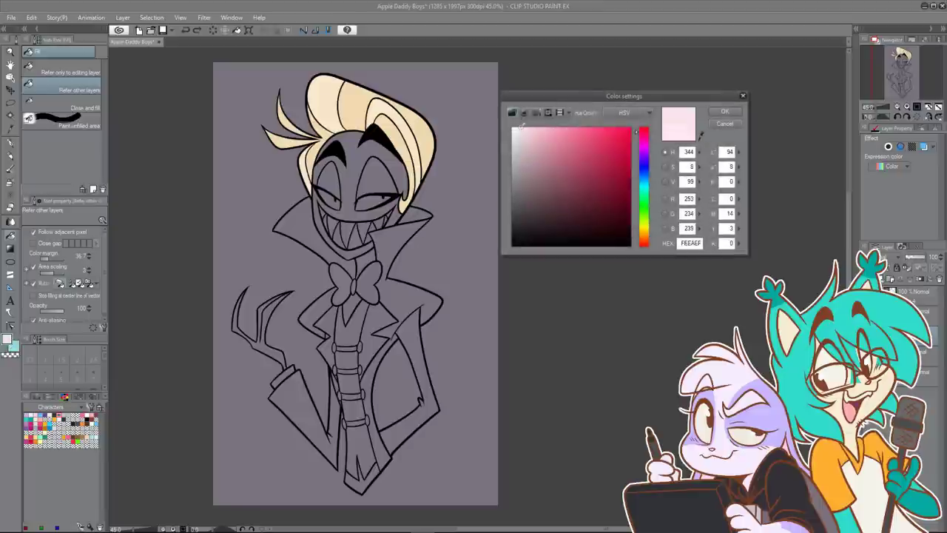
click(725, 111)
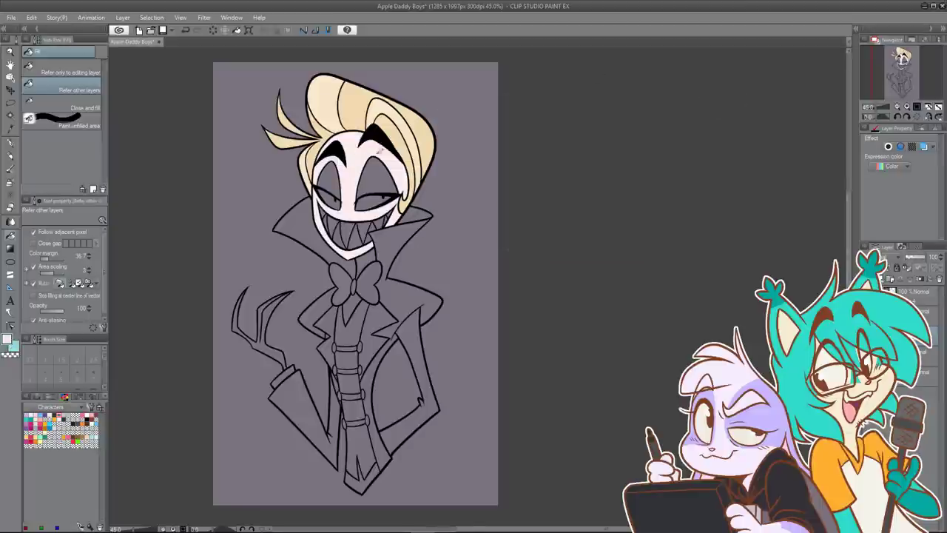
click(359, 145)
click(359, 300)
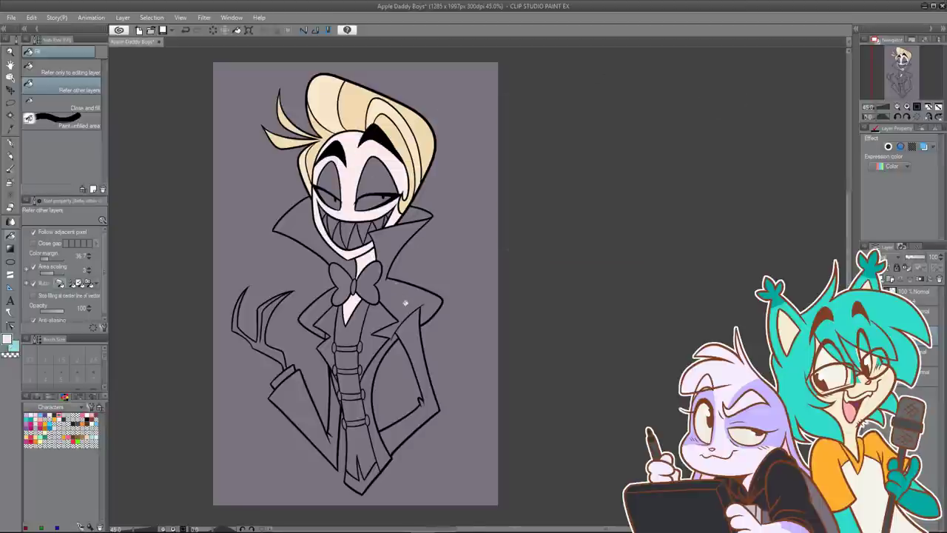
Step: Check the jacket against the reference picture, hide it, and fill the jacket's shoulder, front panels and both sleeves with the light pink
key(ctrl+v)
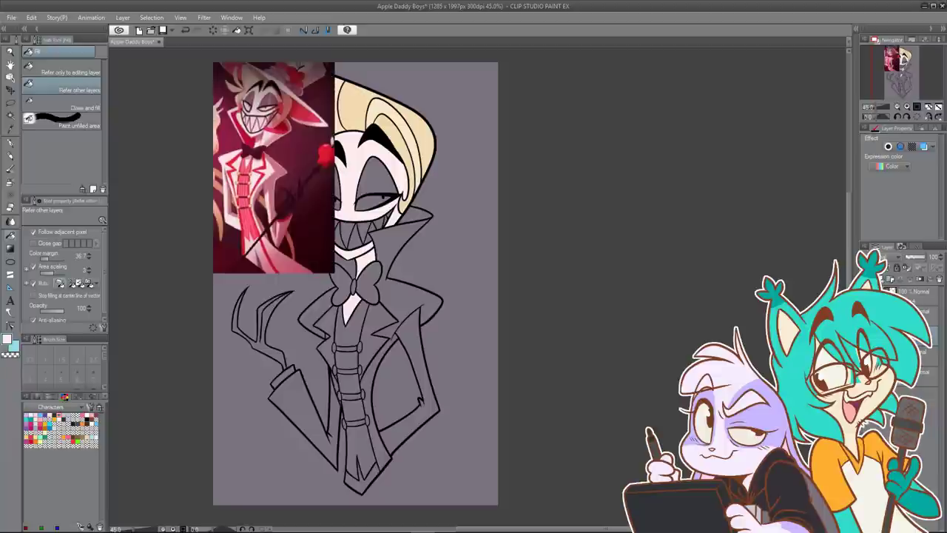
click(865, 293)
click(410, 301)
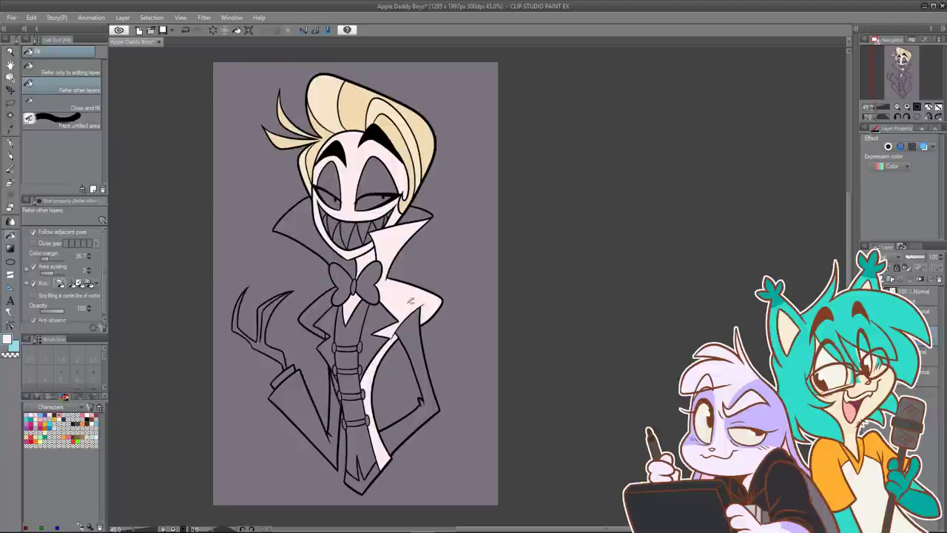
click(418, 344)
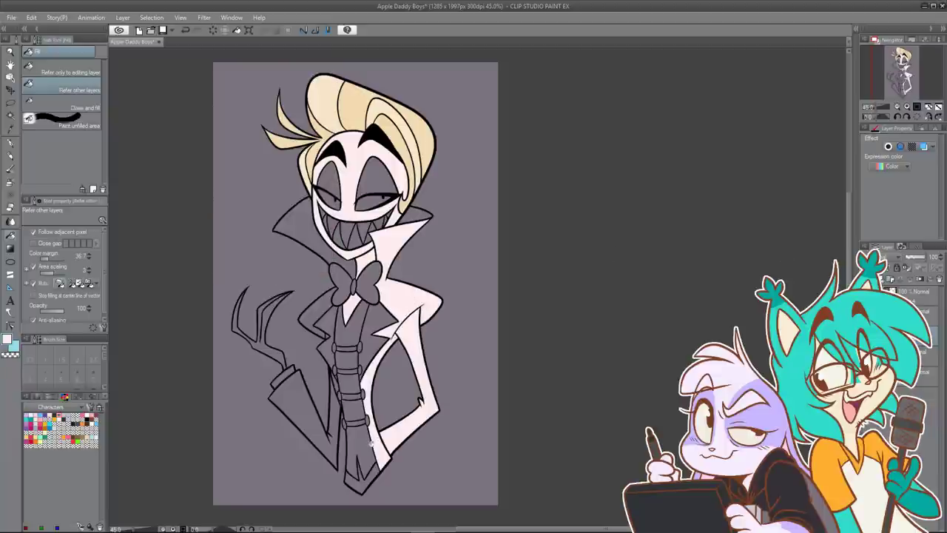
click(330, 437)
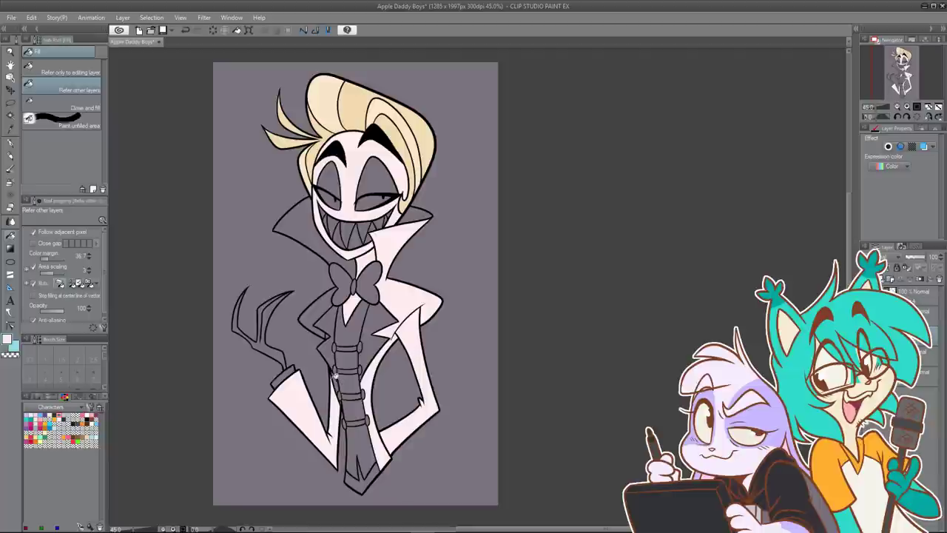
Step: Fill the remaining jacket areas with the same light pink: the small gaps beside the vest, the lapels, the other shoulder and the raised collar
scroll(348, 385, up, 3)
scroll(343, 400, up, 2)
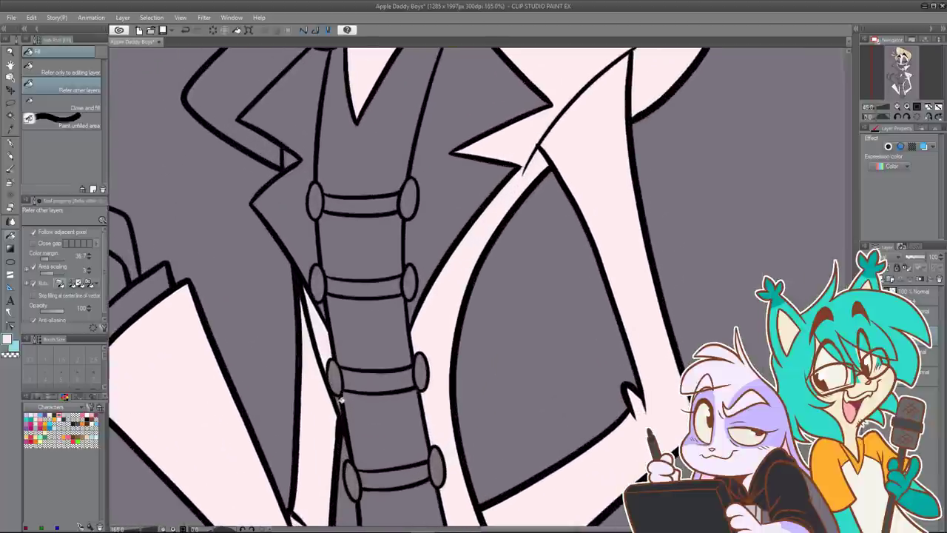
scroll(342, 403, down, 5)
scroll(337, 335, up, 4)
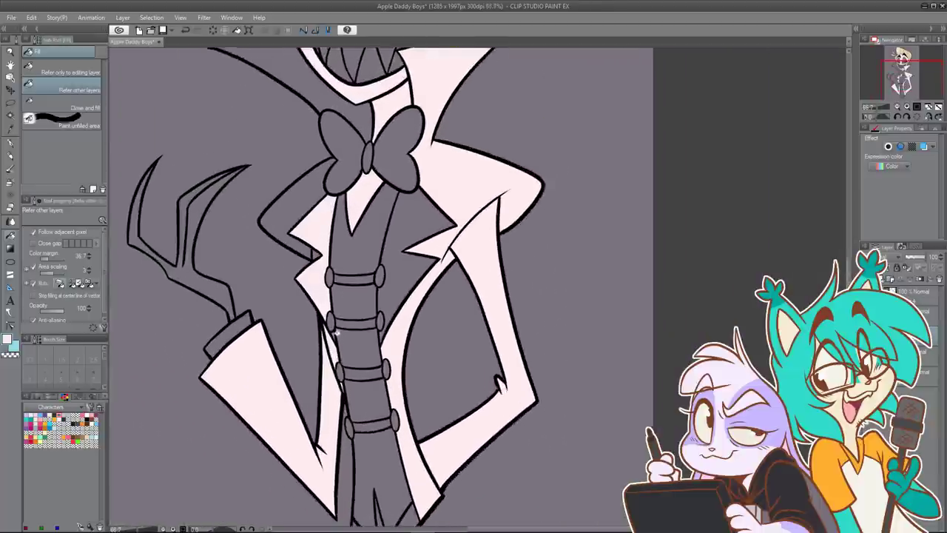
click(314, 242)
click(303, 237)
scroll(346, 213, down, 3)
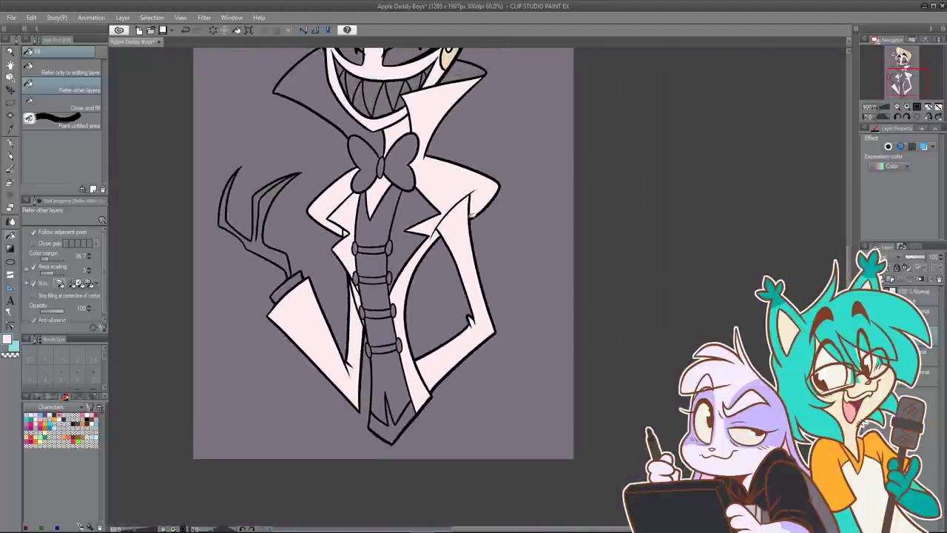
click(401, 286)
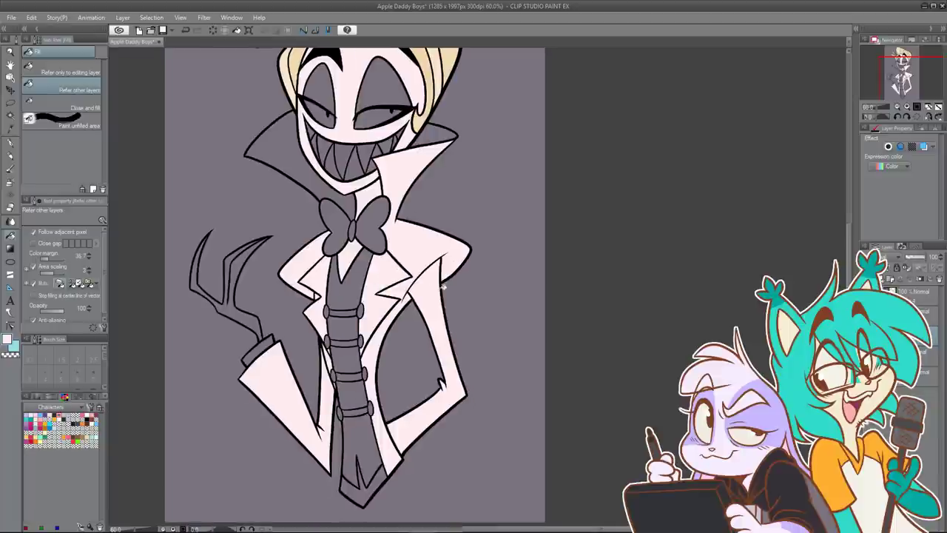
click(354, 194)
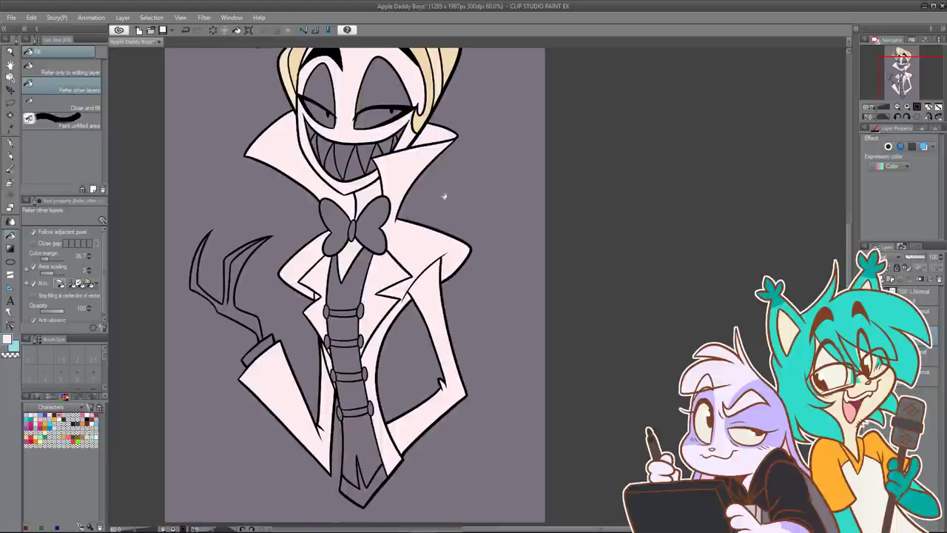
Step: Show the reference picture, sample its bright red as drawing color, and hide the picture
click(865, 291)
drag(356, 131, 382, 270)
alt+click(217, 214)
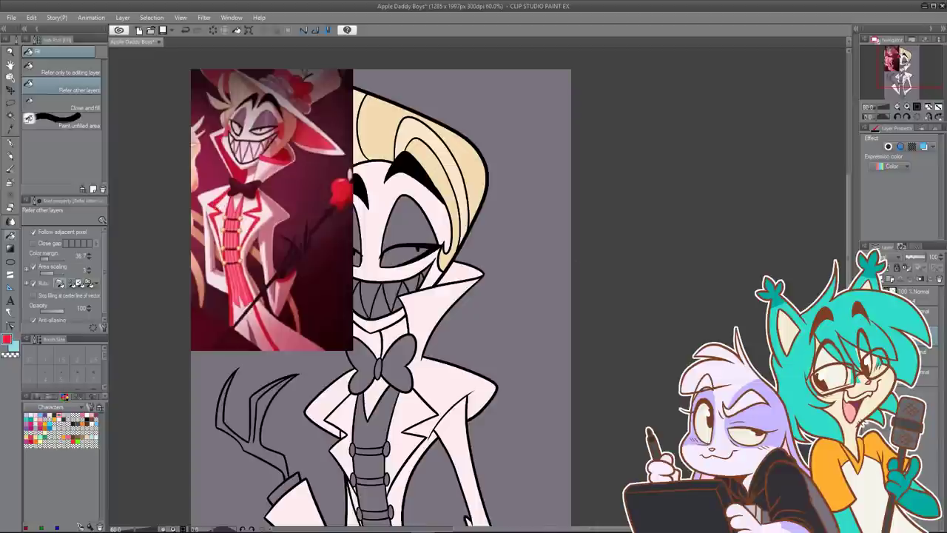
click(865, 291)
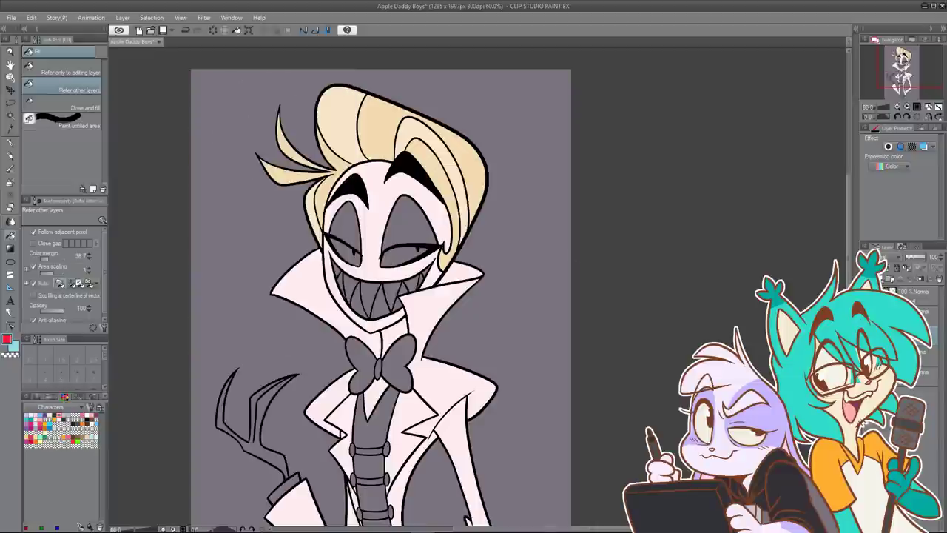
Step: Paint a red band along the upper edge of the front collar point with the Inker pen at size 13, undoing unsatisfactory strokes
click(10, 143)
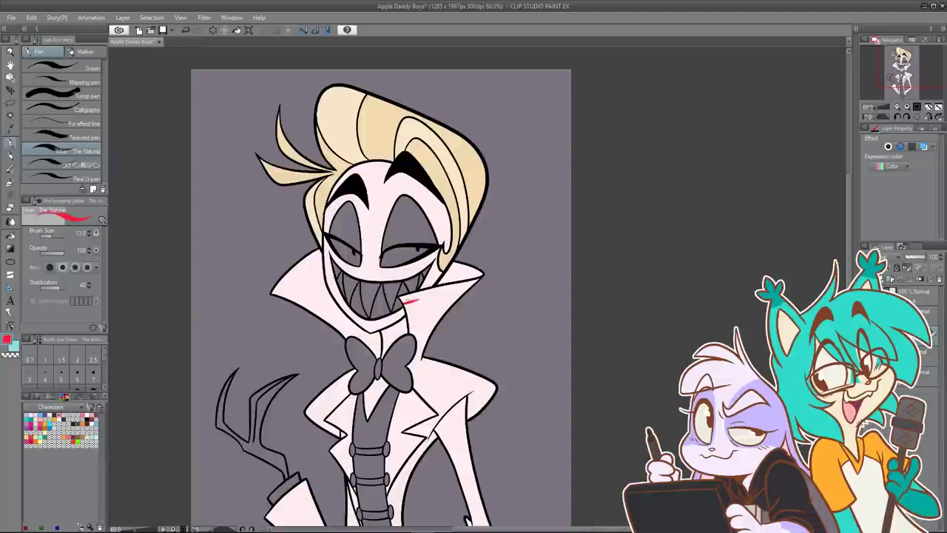
key(ctrl+z)
drag(404, 303, 466, 290)
key(ctrl+z)
drag(400, 305, 472, 287)
key(ctrl+z)
drag(403, 303, 477, 283)
mouse_move(402, 300)
mouse_down()
mouse_move(443, 286)
mouse_move(427, 294)
mouse_up()
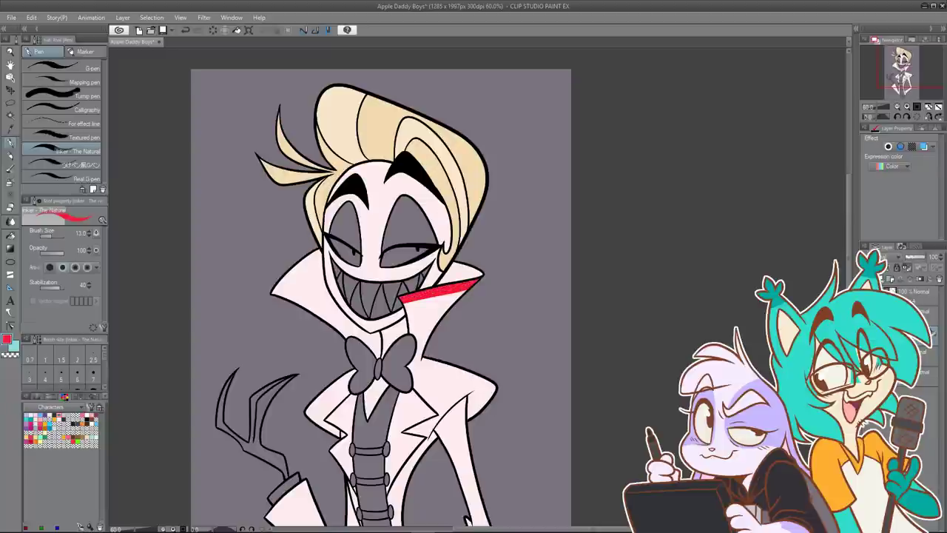
Step: Outline a red panel inside the raised collar beside the face, following its upper and lower edges and undoing unsatisfactory strokes
drag(326, 251, 292, 285)
key(ctrl+z)
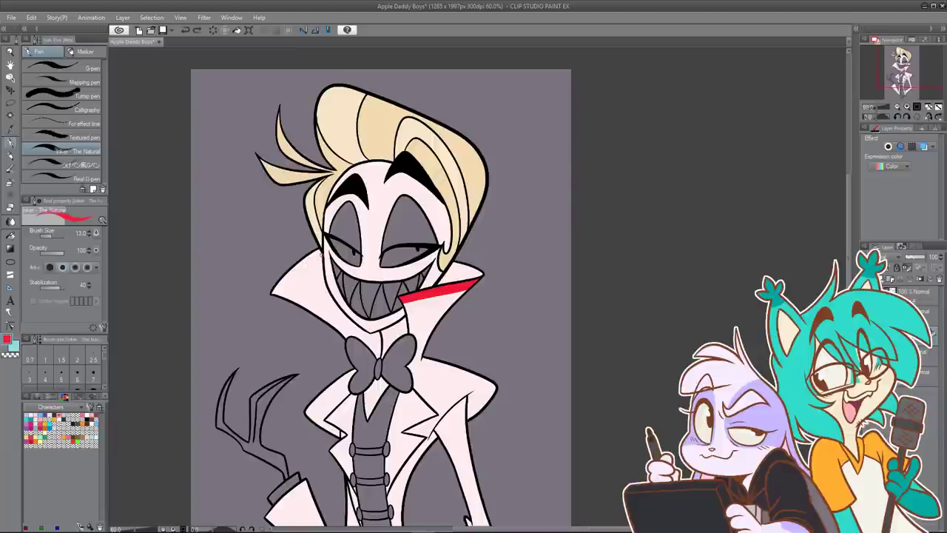
mouse_move(320, 255)
mouse_down()
mouse_move(287, 287)
mouse_move(342, 323)
mouse_up()
key(ctrl+z)
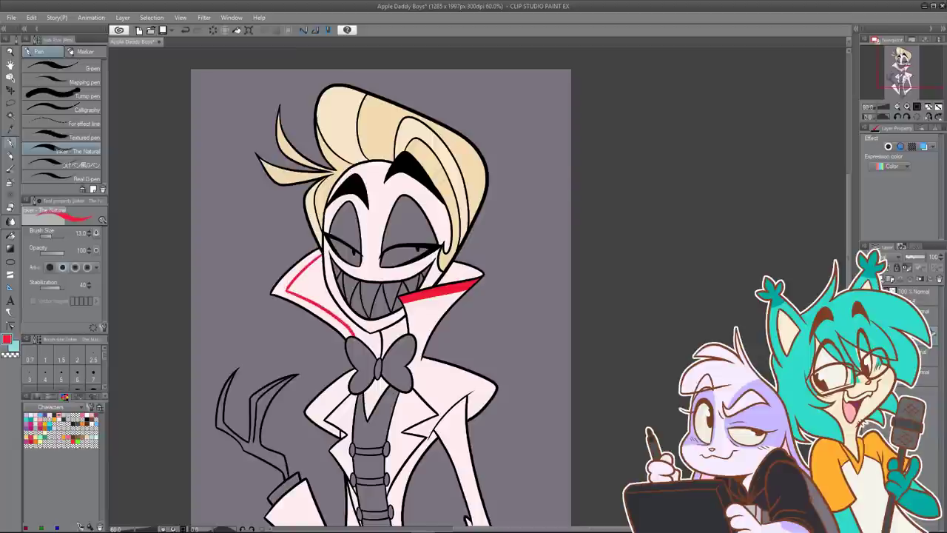
key(ctrl+z)
key(ctrl+z)
key(ctrl+z)
mouse_move(322, 253)
mouse_down()
mouse_move(289, 288)
mouse_move(352, 337)
mouse_up()
key(ctrl+z)
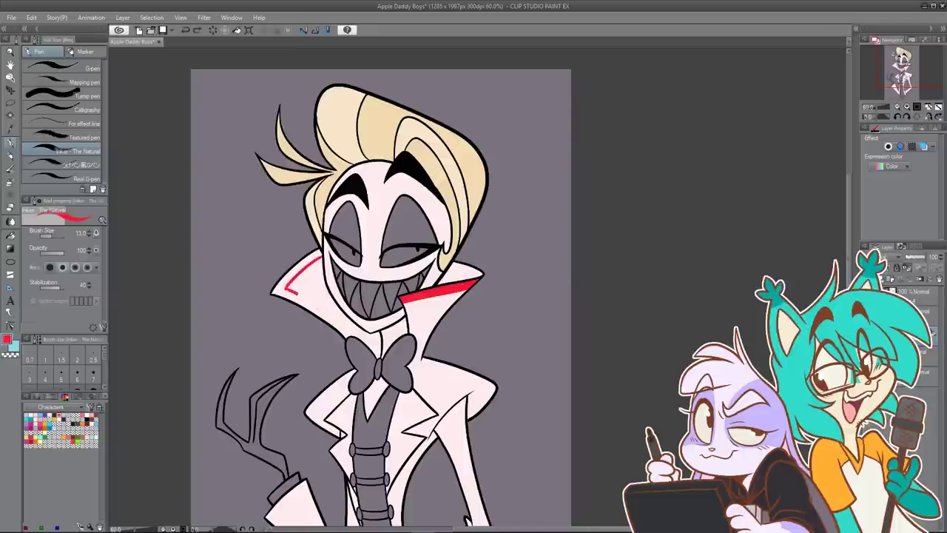
drag(290, 290, 352, 338)
Step: Thicken the red outline inside the raised collar with broad strokes down toward the bow tie
scroll(287, 288, up, 3)
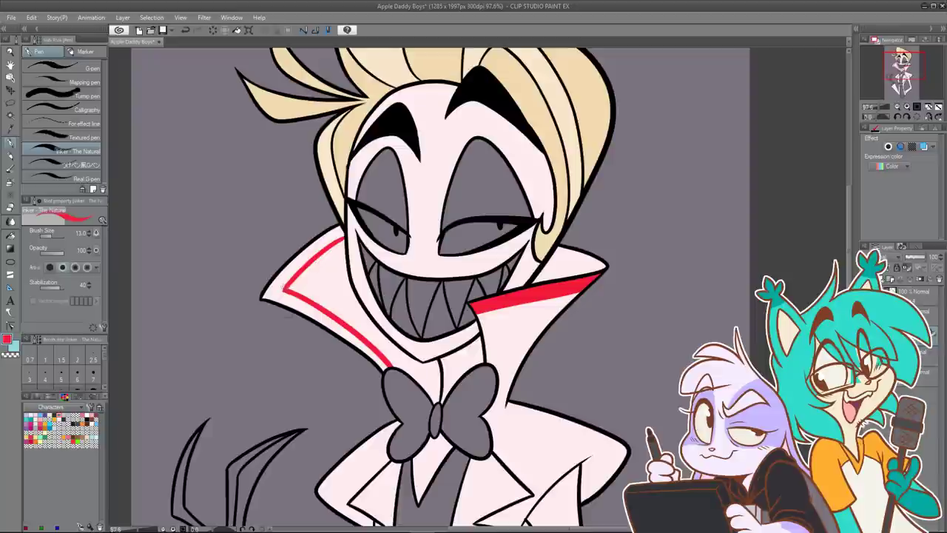
mouse_move(283, 289)
mouse_down()
mouse_move(352, 324)
mouse_move(293, 282)
mouse_move(345, 240)
mouse_move(297, 277)
mouse_move(339, 309)
mouse_up()
drag(303, 282, 412, 377)
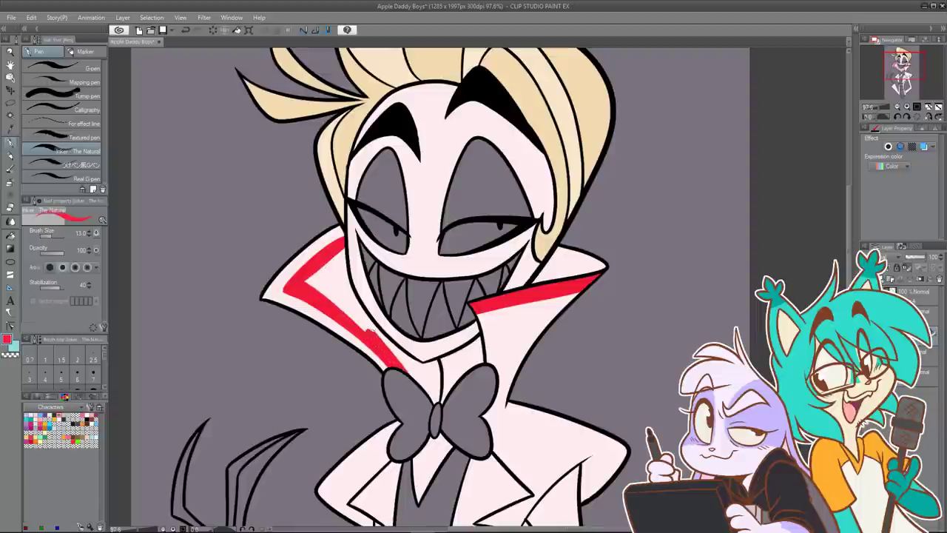
mouse_move(369, 328)
mouse_down()
mouse_move(414, 373)
mouse_move(352, 301)
mouse_move(367, 330)
mouse_up()
key(c)
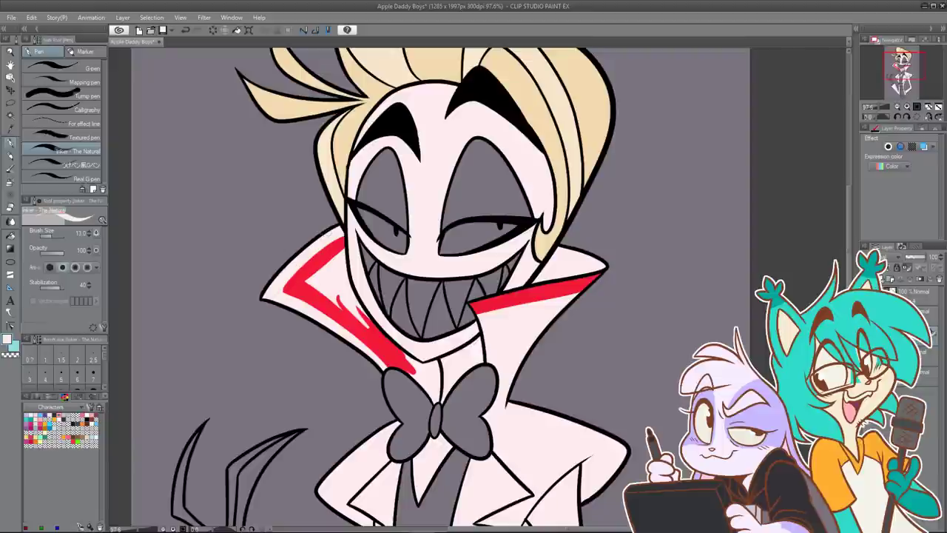
drag(344, 231, 284, 291)
key(ctrl+z)
drag(345, 232, 285, 292)
key(ctrl+z)
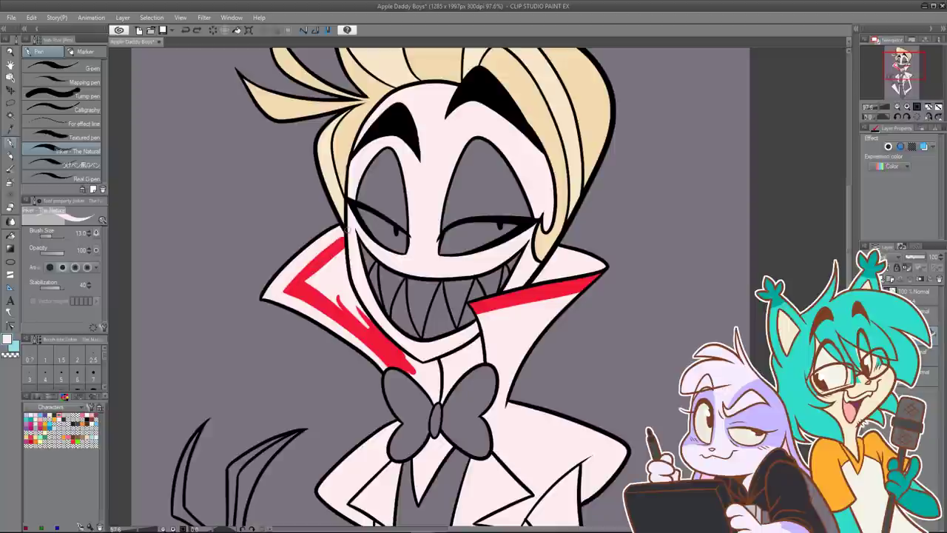
key(c)
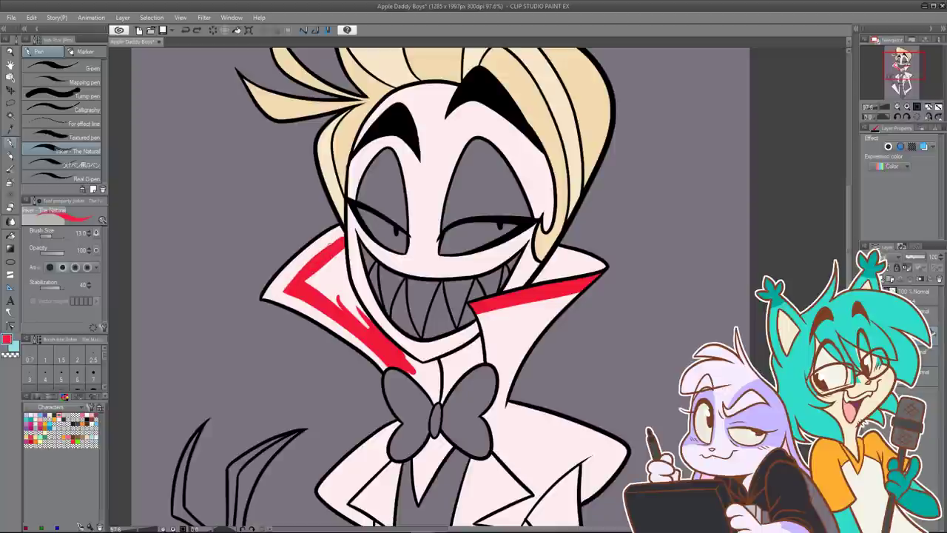
Step: Fill the rest of the raised collar's inner panel up to the jaw with the red, resampling colors from the canvas
mouse_move(309, 282)
mouse_down()
mouse_move(354, 313)
mouse_move(339, 297)
mouse_move(354, 315)
mouse_up()
mouse_move(324, 279)
mouse_down()
mouse_move(367, 326)
mouse_move(378, 323)
mouse_move(341, 247)
mouse_up()
alt+click(352, 235)
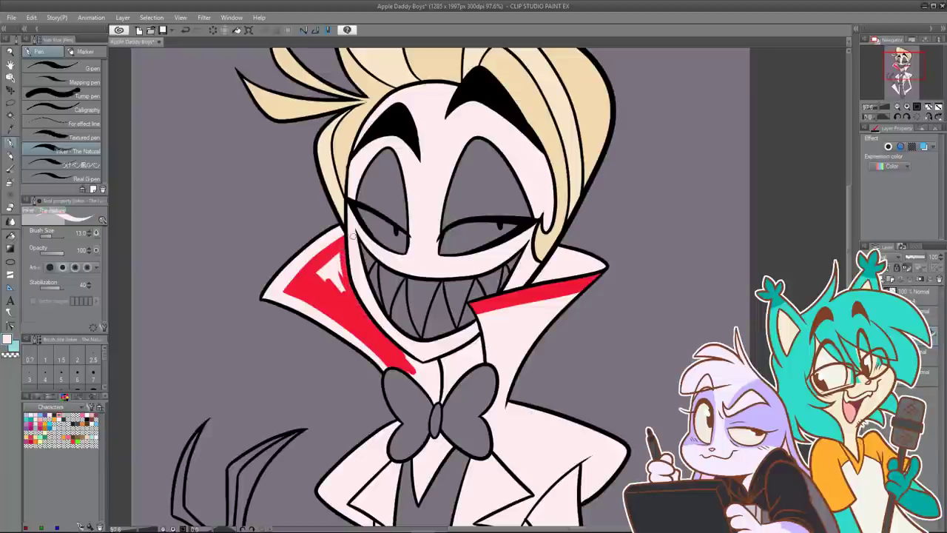
alt+click(353, 310)
mouse_move(324, 268)
mouse_down()
mouse_move(341, 290)
mouse_move(343, 252)
mouse_move(334, 253)
mouse_up()
Step: Extend the red down the collar and fill the area between the chin and the bow tie
scroll(363, 214, down, 1)
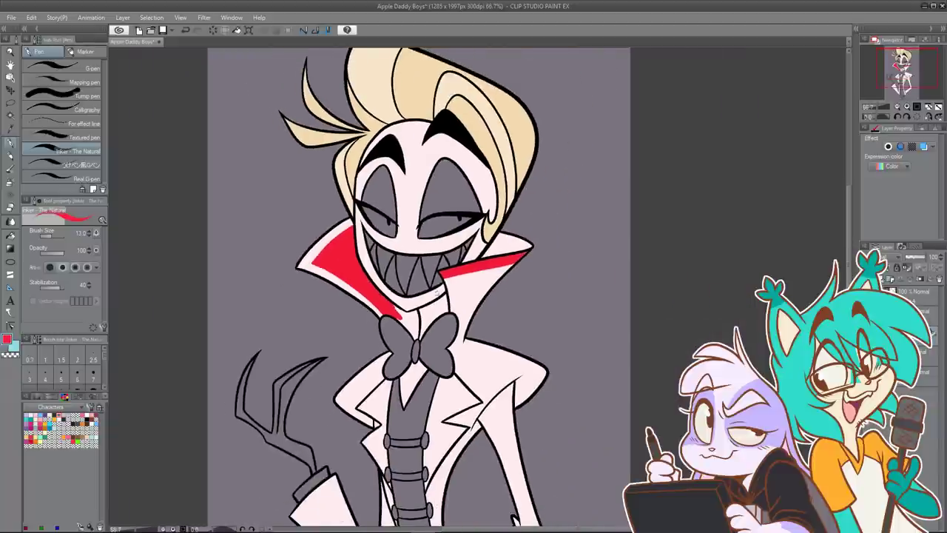
mouse_move(396, 298)
mouse_down()
mouse_move(362, 313)
mouse_move(384, 359)
mouse_move(390, 351)
mouse_up()
scroll(363, 314, up, 1)
drag(351, 311, 387, 342)
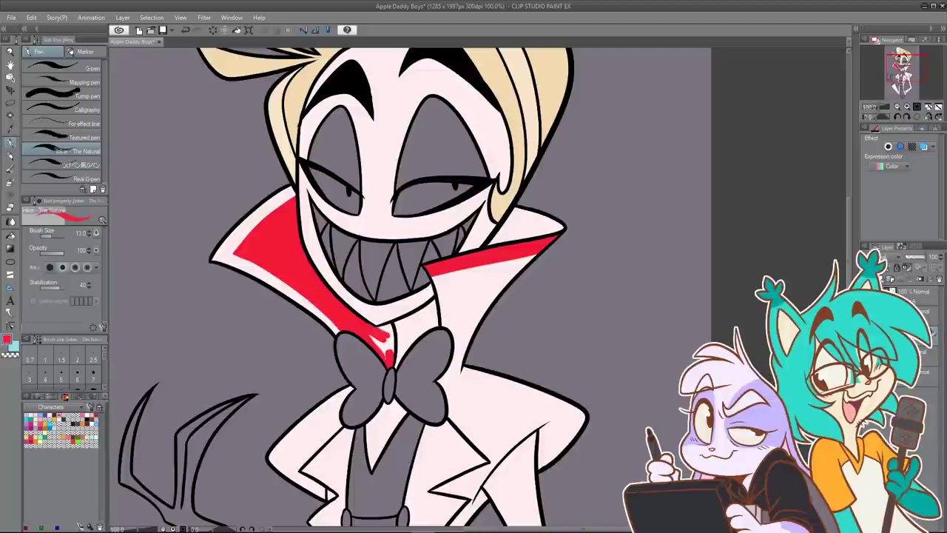
mouse_move(378, 329)
mouse_down()
mouse_move(387, 326)
mouse_move(386, 358)
mouse_move(381, 349)
mouse_up()
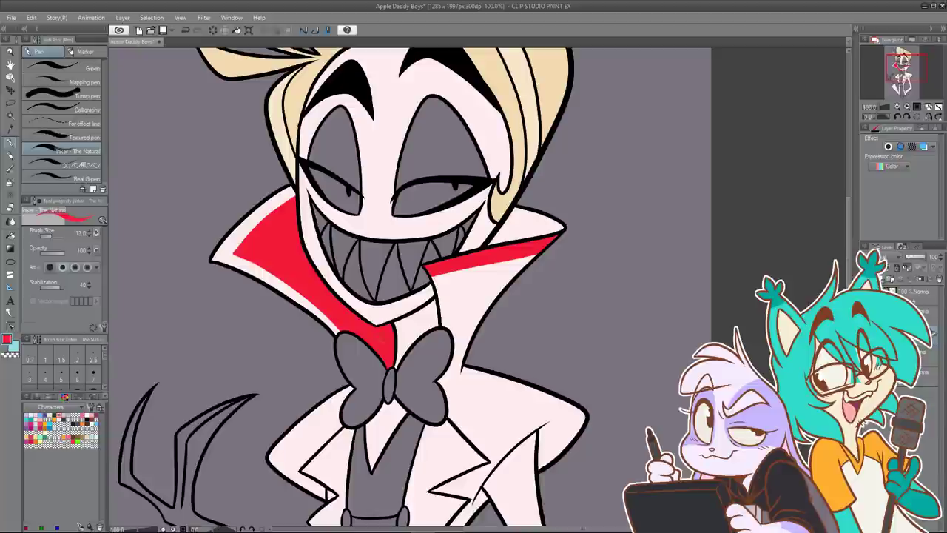
Step: Compare the red collar with the reference picture by showing and hiding the picture
scroll(441, 220, down, 4)
key(ctrl+v)
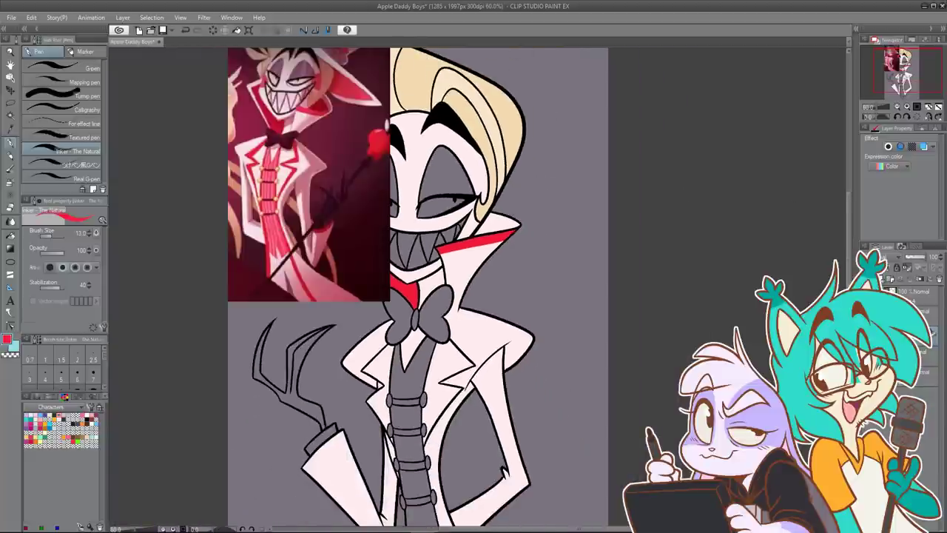
click(866, 296)
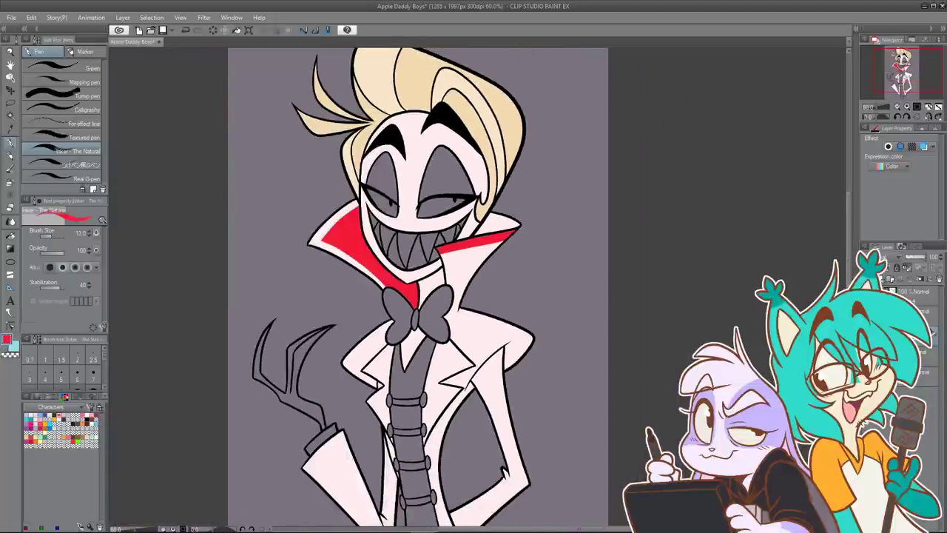
click(865, 296)
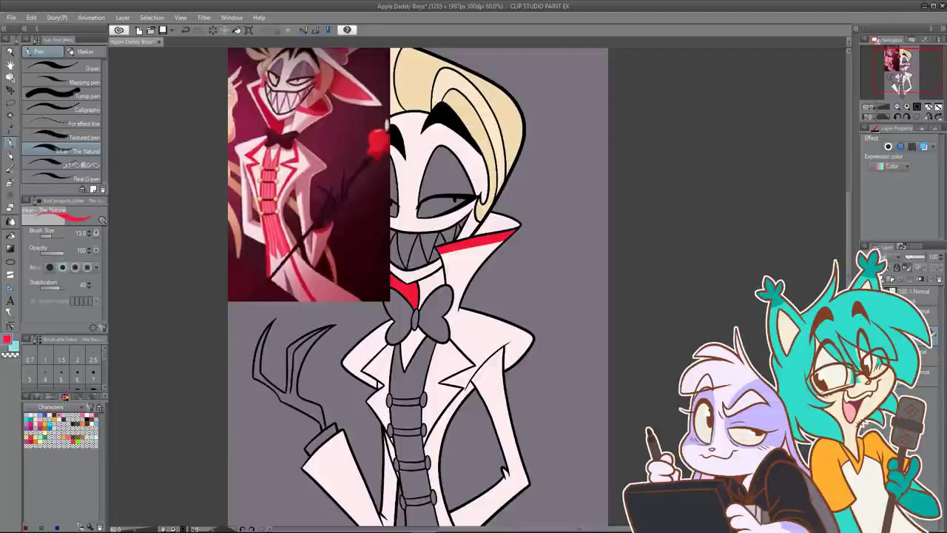
key(ctrl+z)
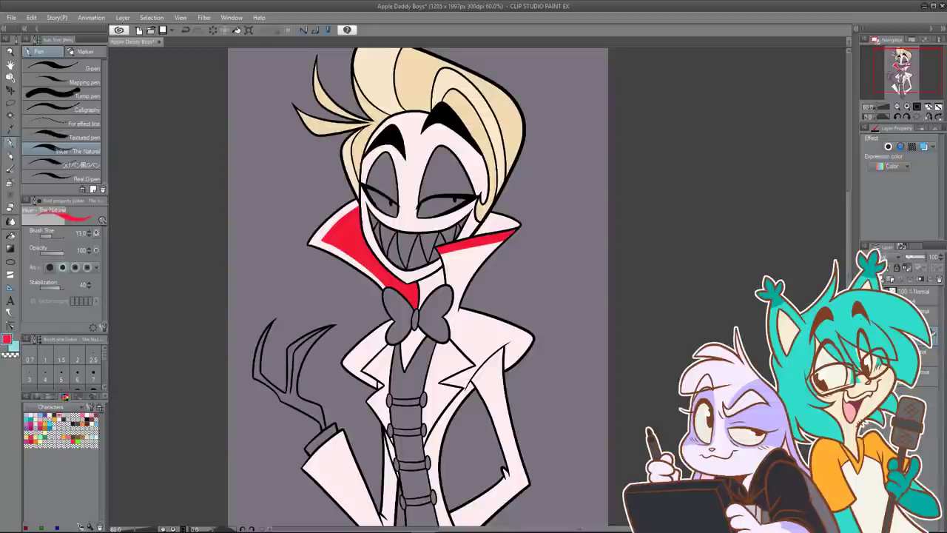
key(ctrl+y)
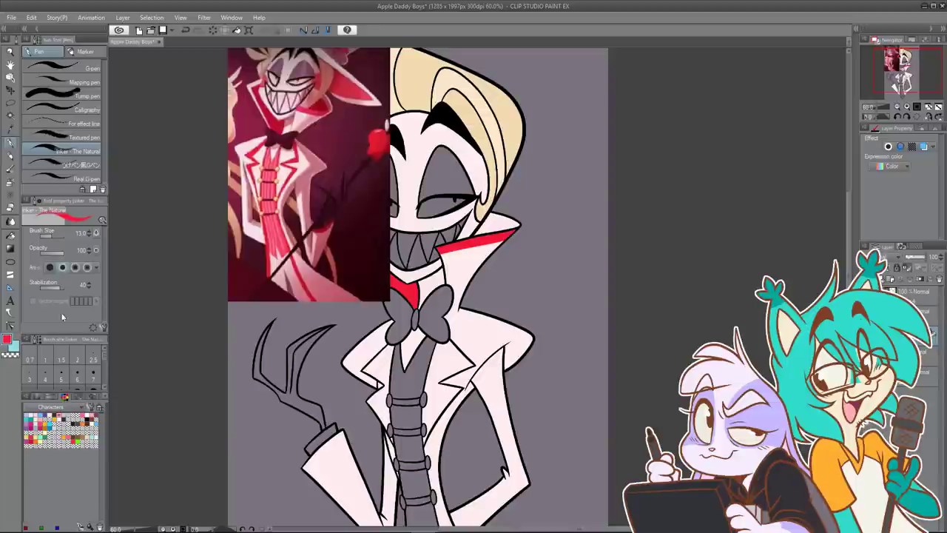
Step: Sample the pinkish red F43B64 from the reference picture's shirt as drawing color, and hide the picture
double_click(7, 339)
click(700, 136)
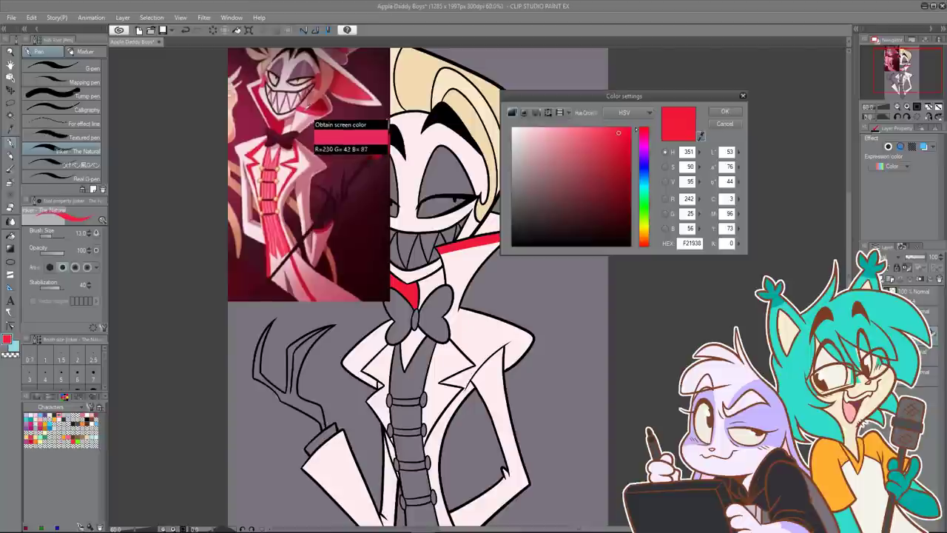
click(306, 115)
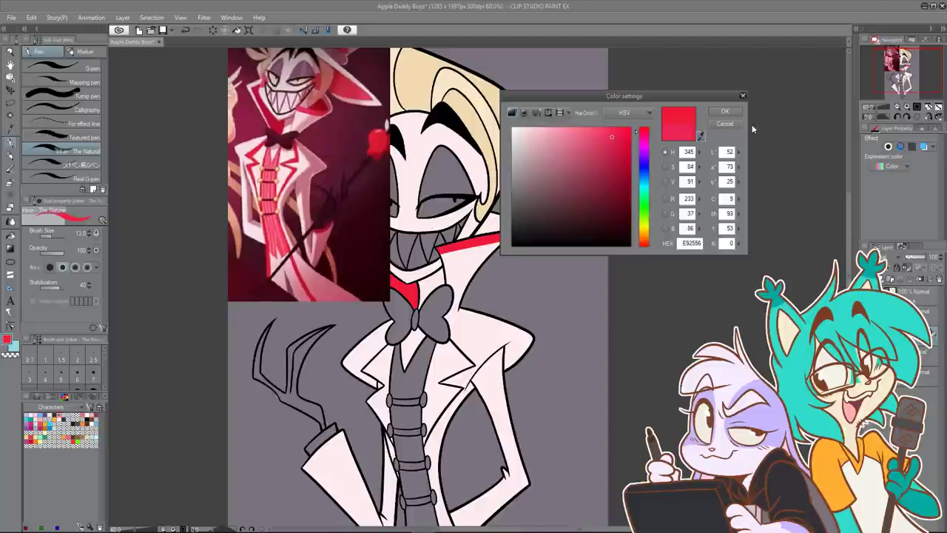
click(701, 137)
click(287, 252)
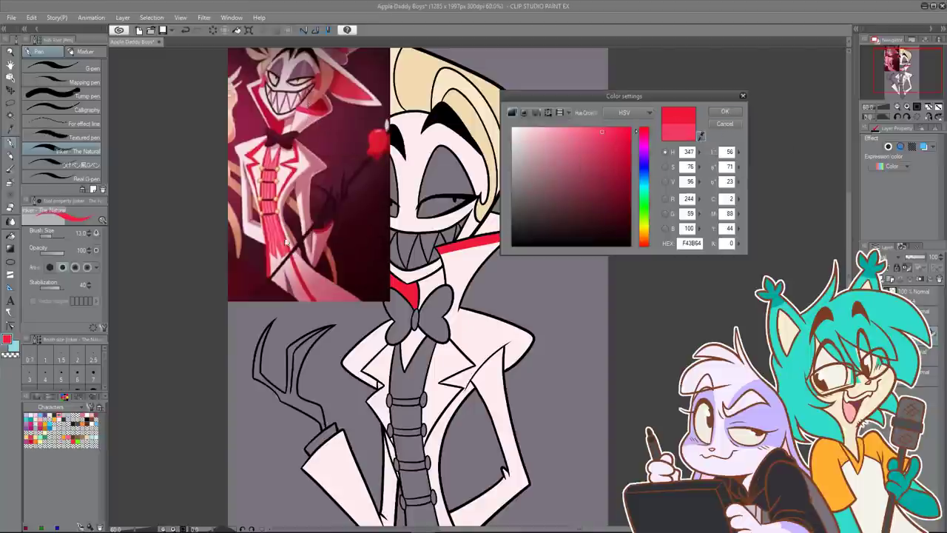
click(725, 111)
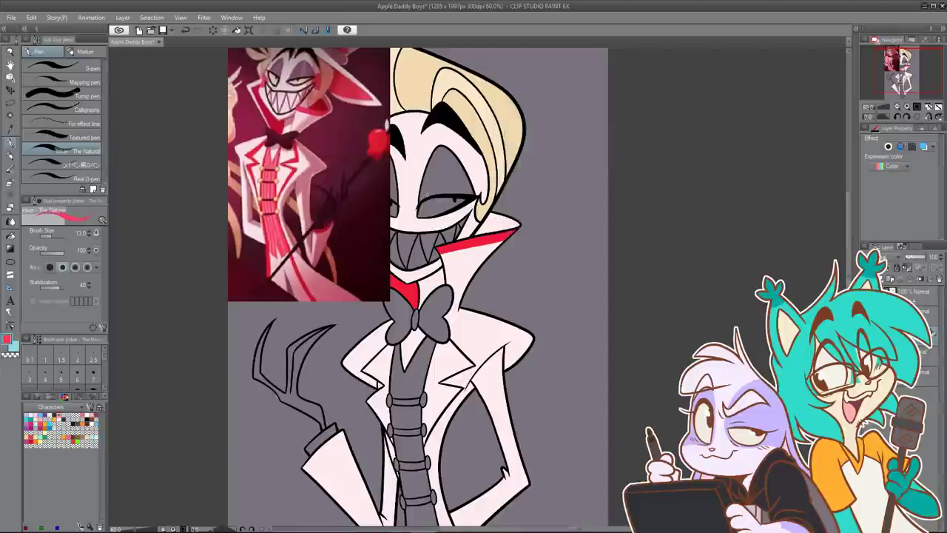
click(876, 292)
Step: Repaint the band along the front collar point in the pinkish red, undoing unsatisfactory strokes
scroll(450, 279, up, 2)
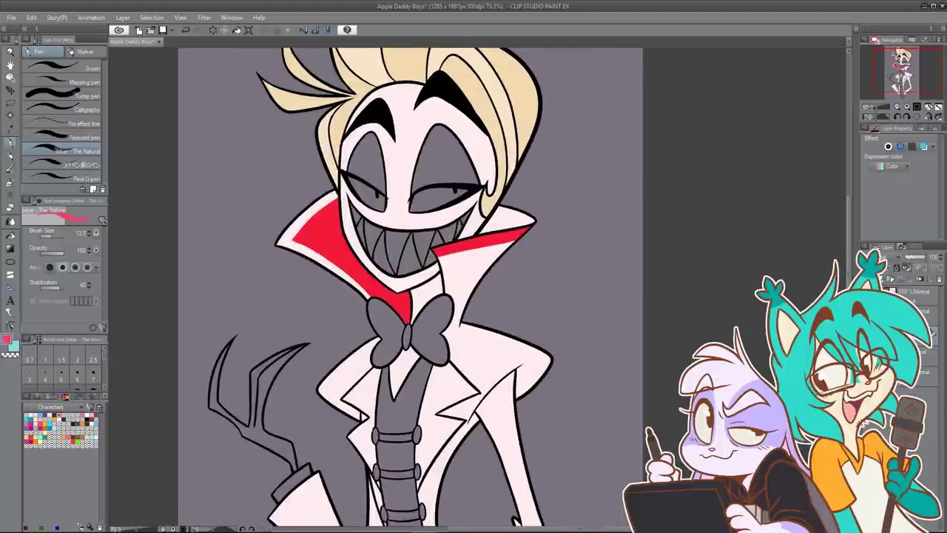
drag(450, 279, 381, 329)
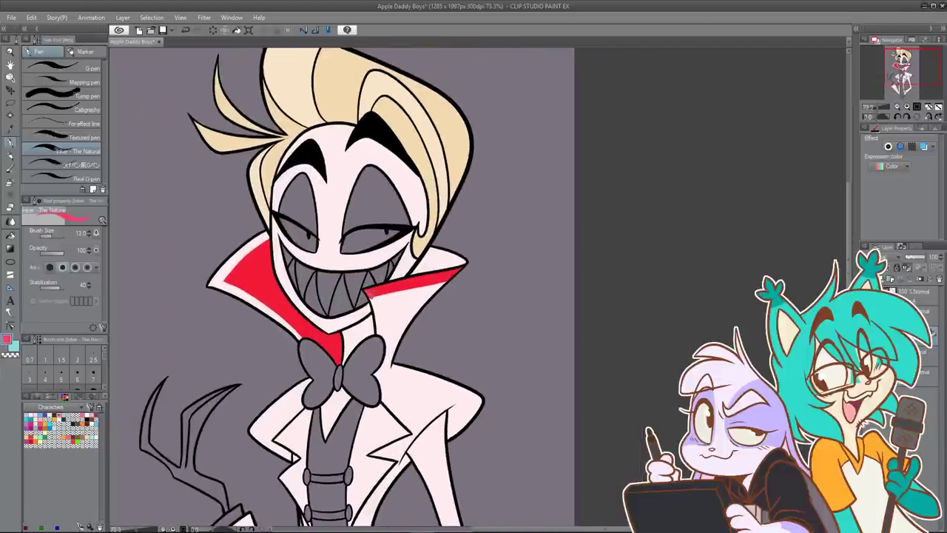
key(ctrl+z)
drag(370, 298, 446, 283)
key(ctrl+z)
drag(370, 299, 450, 281)
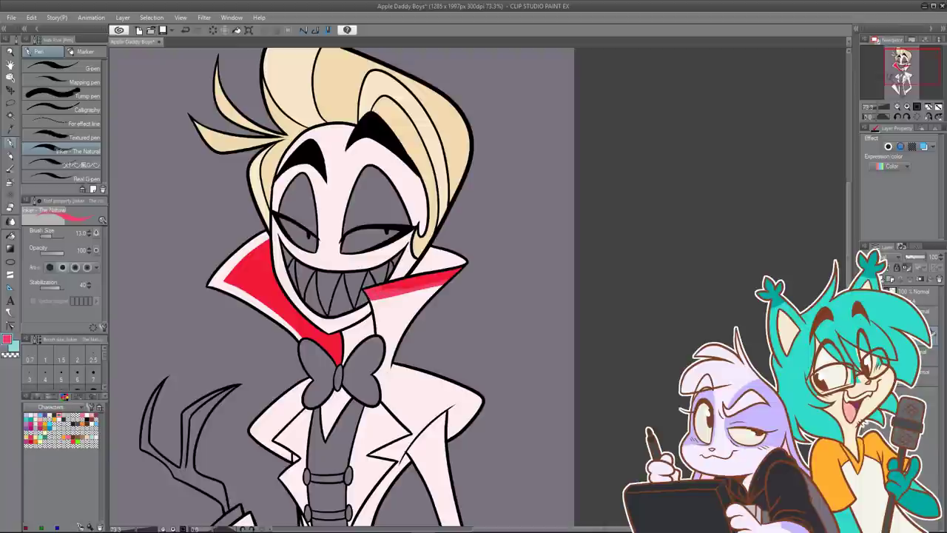
drag(379, 289, 422, 277)
drag(427, 277, 458, 274)
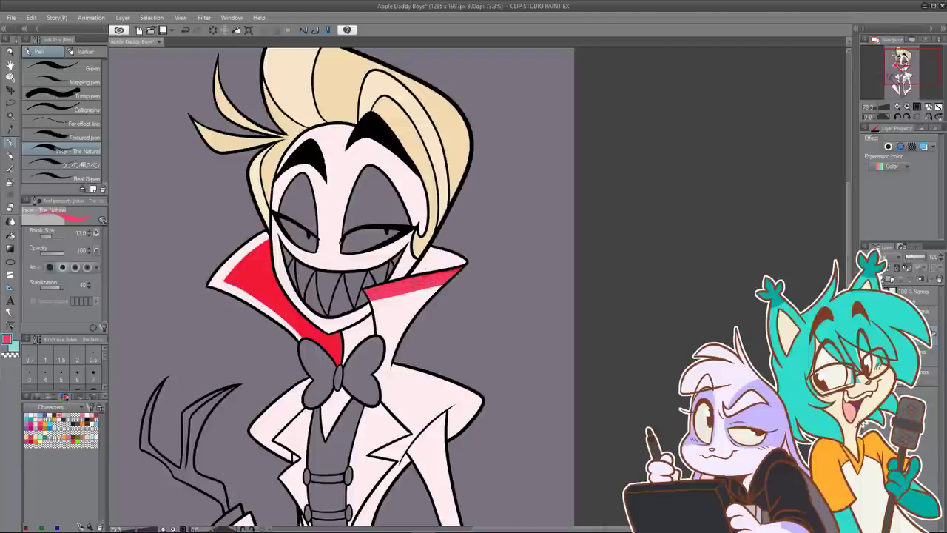
Step: Sample the jacket's light pink and trim the lower edge of the front collar band into a narrower, cleaner stripe
alt+click(386, 302)
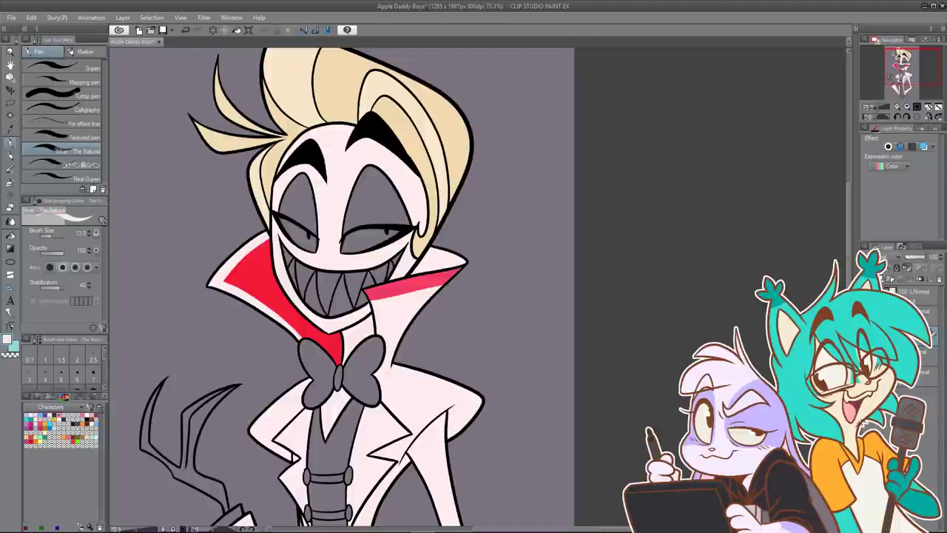
drag(367, 300, 450, 282)
key(ctrl+z)
drag(365, 302, 450, 282)
key(ctrl+z)
drag(369, 300, 449, 281)
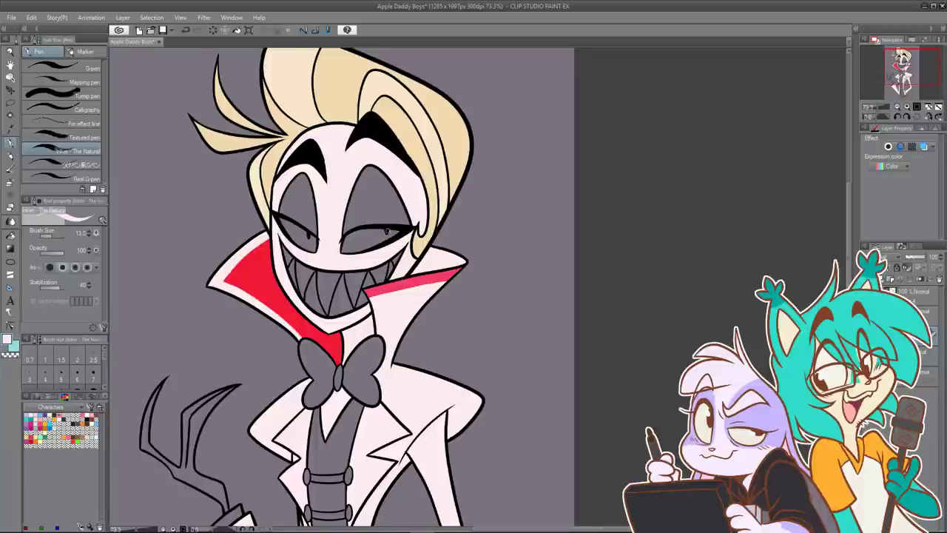
Step: Trim the red panel inside the raised collar with light pink along its lower and upper edges, widening the pale border
scroll(387, 232, down, 1)
drag(237, 276, 302, 318)
drag(239, 279, 305, 322)
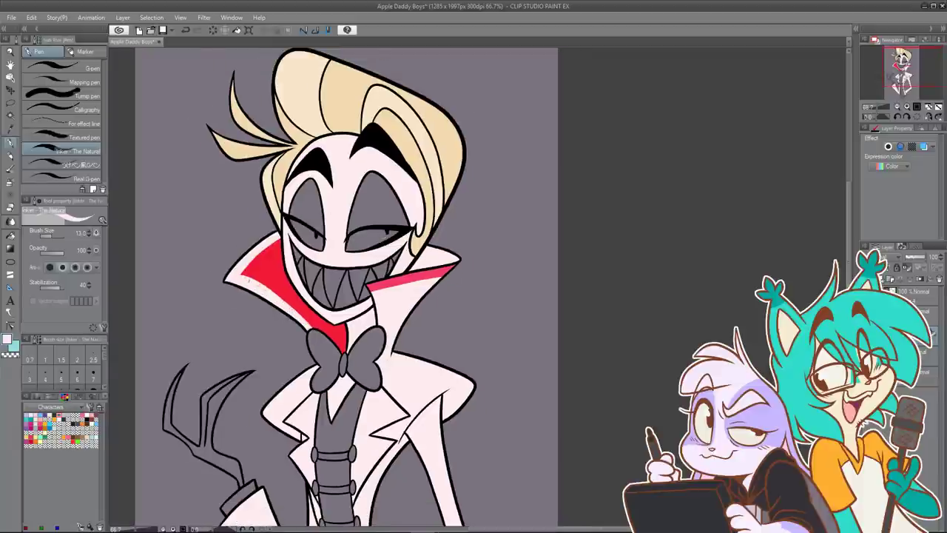
mouse_move(243, 275)
mouse_down()
mouse_move(300, 314)
mouse_move(318, 339)
mouse_move(267, 284)
mouse_move(315, 327)
mouse_up()
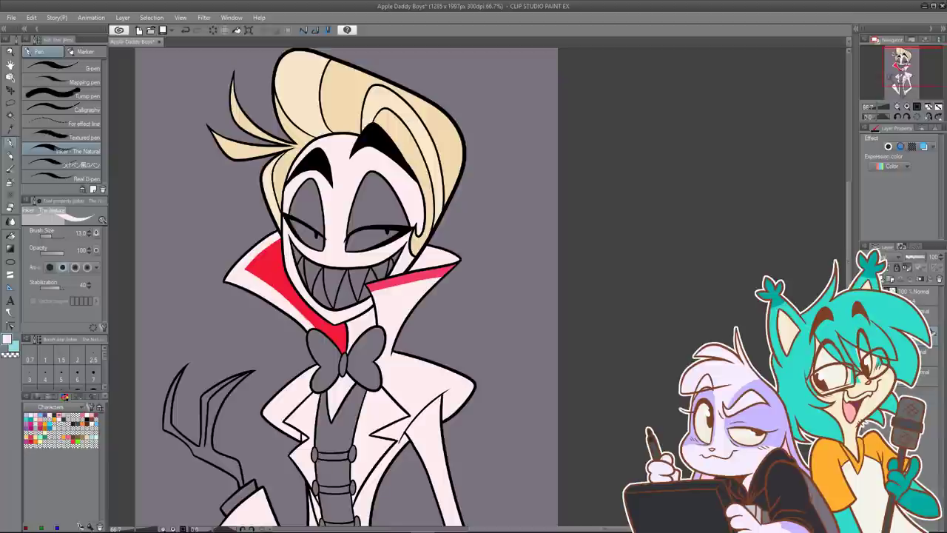
drag(243, 278, 281, 240)
key(ctrl+z)
drag(282, 240, 250, 273)
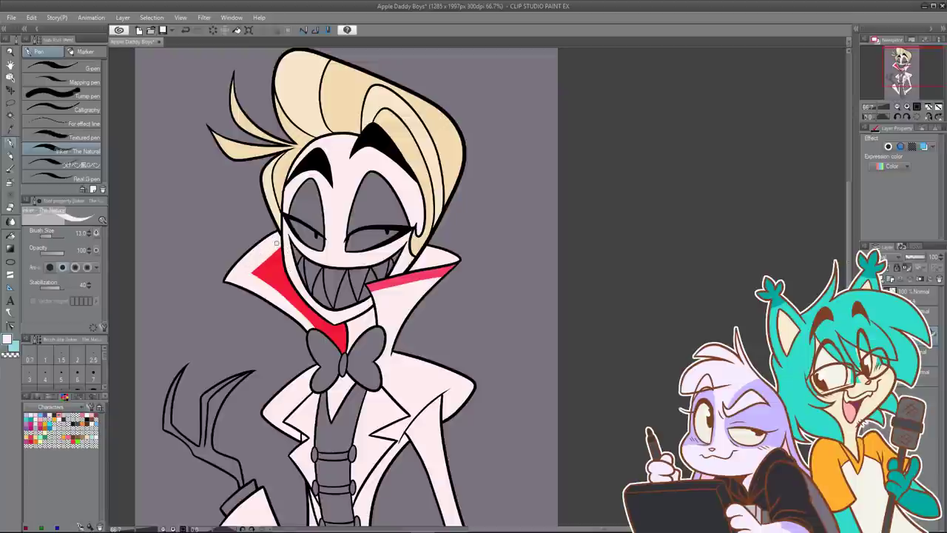
Step: Show the reference picture, sample its dark red C10C2F as drawing color, and hide the picture
key(ctrl+v)
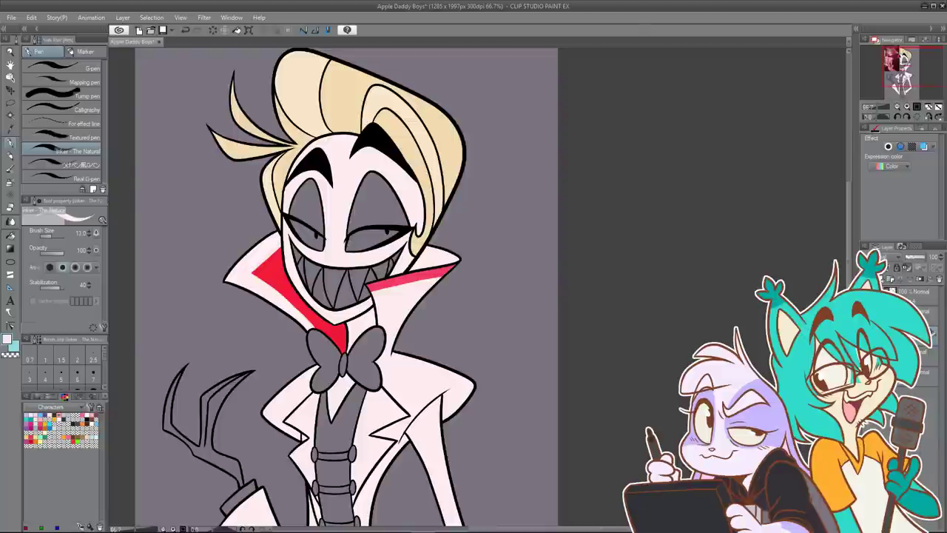
click(7, 338)
click(701, 137)
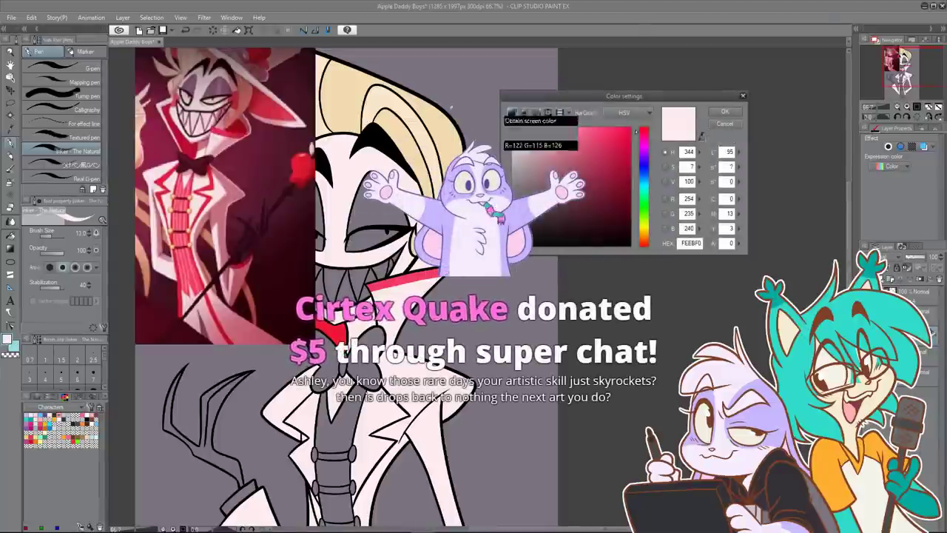
click(170, 188)
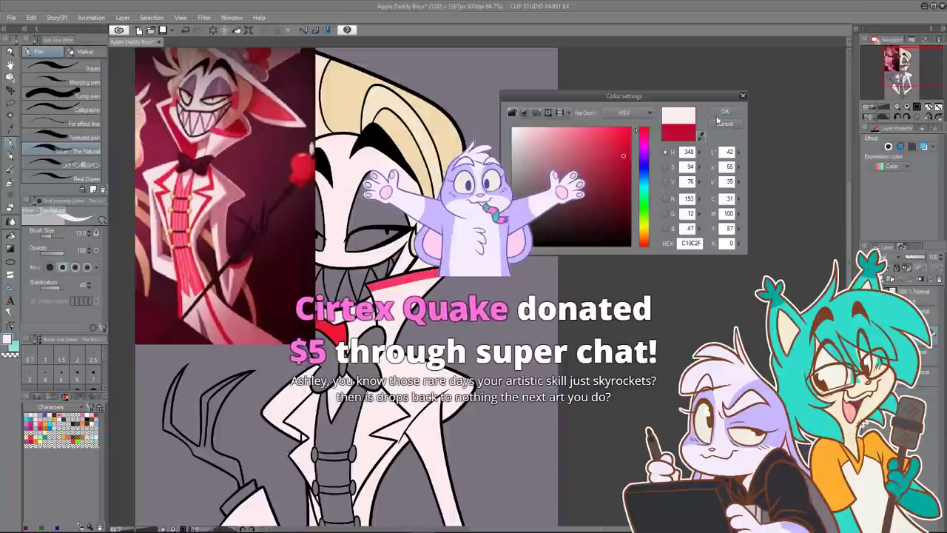
key(Return)
click(866, 292)
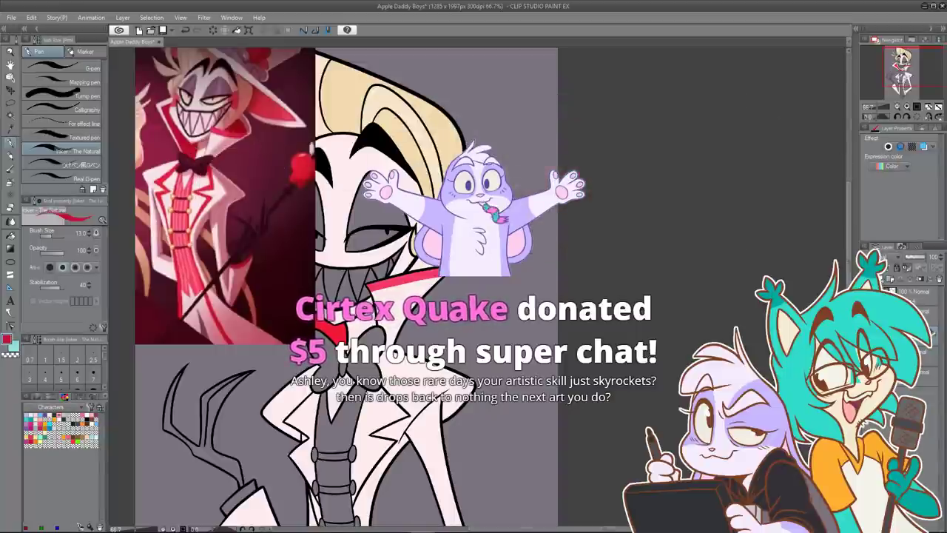
Step: Paint a dark red outline around the panel inside the raised collar, extending its upper and lower edges into the pale border
drag(269, 285, 401, 318)
scroll(400, 318, up, 4)
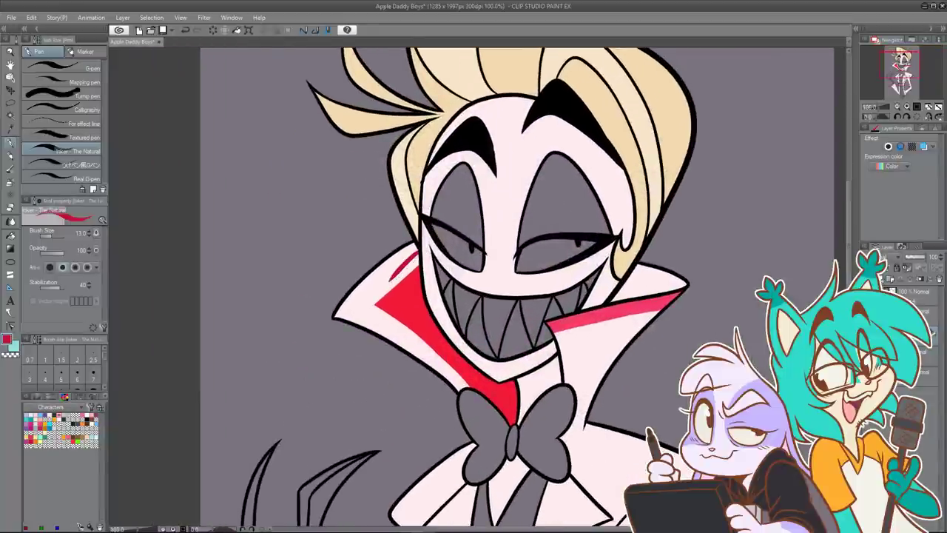
drag(415, 253, 359, 307)
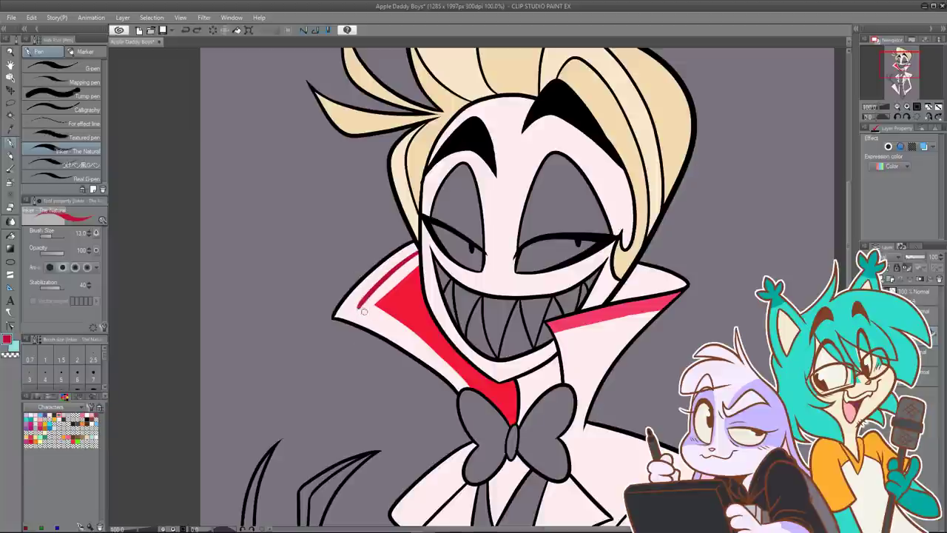
drag(361, 307, 481, 398)
drag(474, 308, 421, 307)
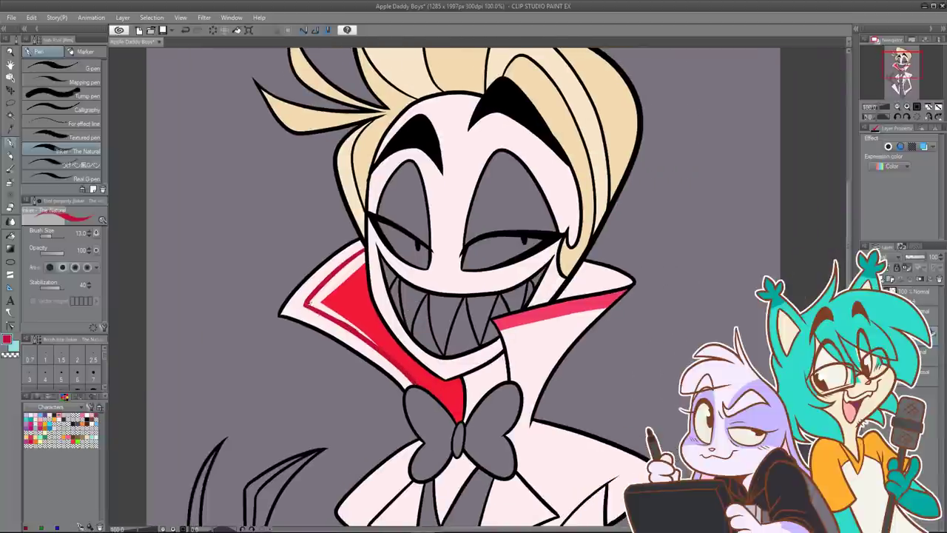
drag(311, 302, 421, 381)
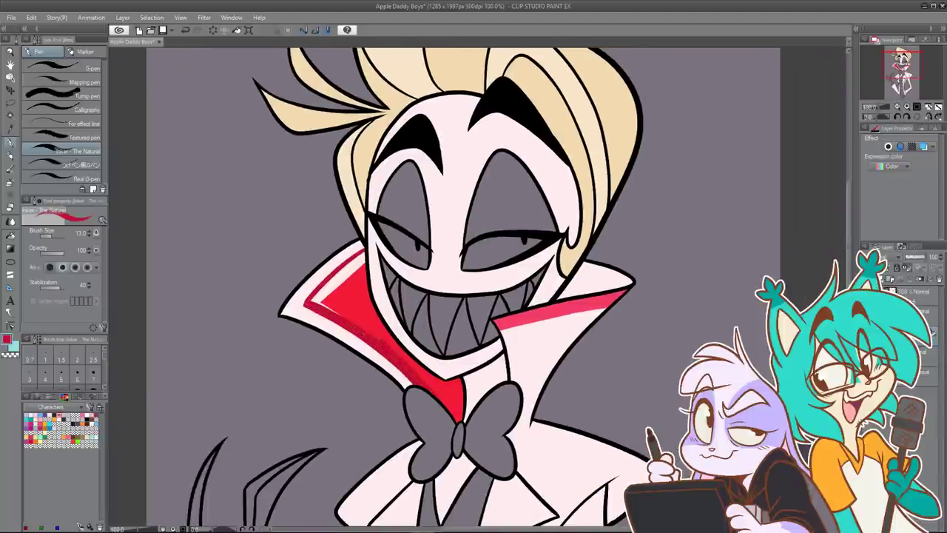
drag(380, 339, 438, 392)
mouse_move(412, 358)
mouse_down()
mouse_move(441, 387)
mouse_move(397, 354)
mouse_move(406, 360)
mouse_move(404, 340)
mouse_move(400, 369)
mouse_up()
Step: Cover the remaining bright red of the panel inside the raised collar with solid dark red
scroll(363, 211, down, 2)
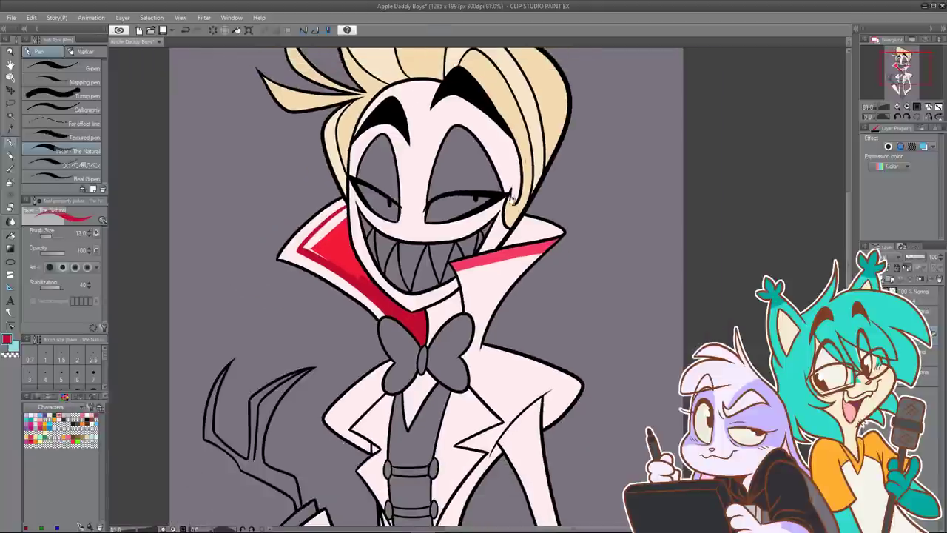
drag(367, 206, 400, 275)
scroll(401, 276, up, 2)
mouse_move(323, 324)
mouse_down()
mouse_move(375, 277)
mouse_move(389, 346)
mouse_move(410, 365)
mouse_up()
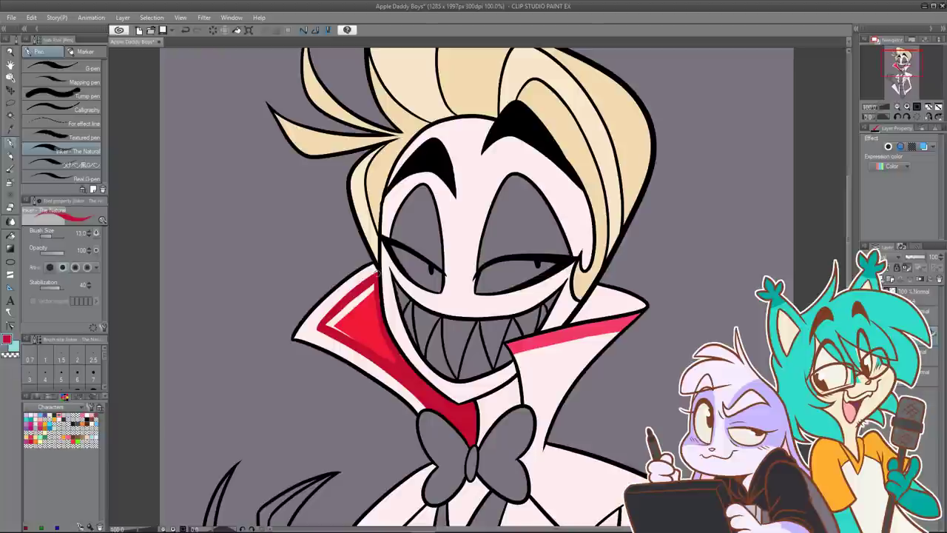
mouse_move(379, 270)
mouse_down()
mouse_move(310, 333)
mouse_move(395, 380)
mouse_up()
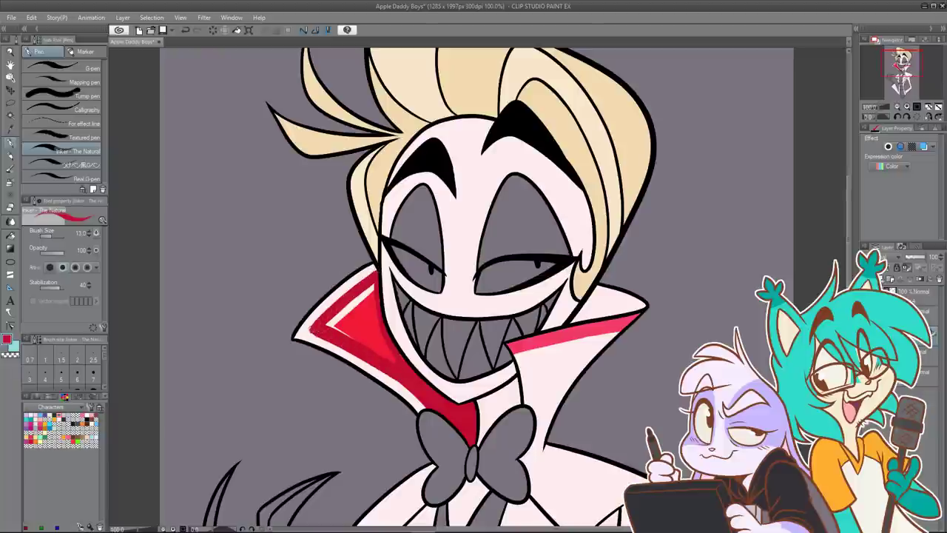
mouse_move(354, 305)
mouse_down()
mouse_move(346, 313)
mouse_move(376, 283)
mouse_move(377, 330)
mouse_move(394, 360)
mouse_move(371, 290)
mouse_up()
key(ctrl+z)
mouse_move(377, 333)
mouse_down()
mouse_move(392, 361)
mouse_move(370, 308)
mouse_move(371, 348)
mouse_move(382, 358)
mouse_up()
drag(362, 294, 367, 352)
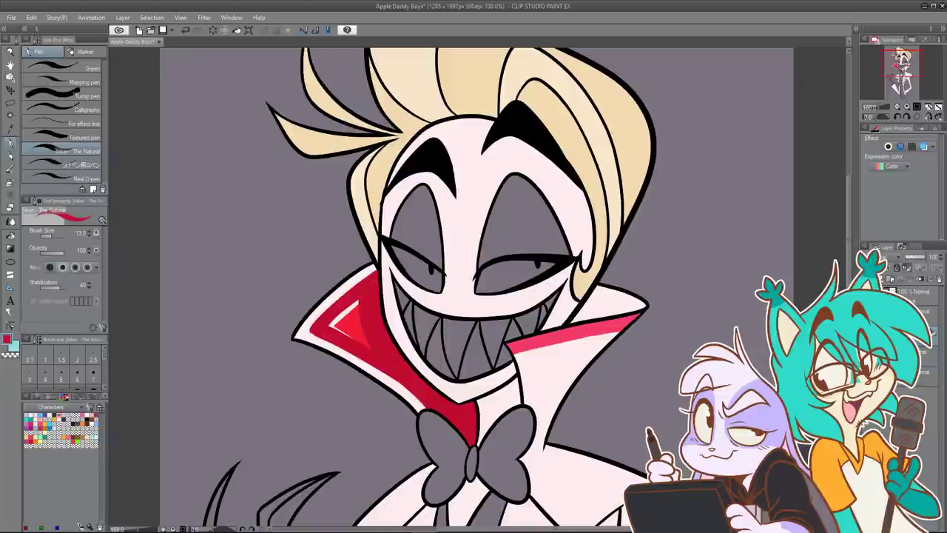
mouse_move(361, 304)
mouse_down()
mouse_move(367, 346)
mouse_move(351, 314)
mouse_move(359, 339)
mouse_up()
mouse_move(351, 306)
mouse_down()
mouse_move(350, 339)
mouse_move(336, 317)
mouse_move(343, 337)
mouse_move(339, 330)
mouse_up()
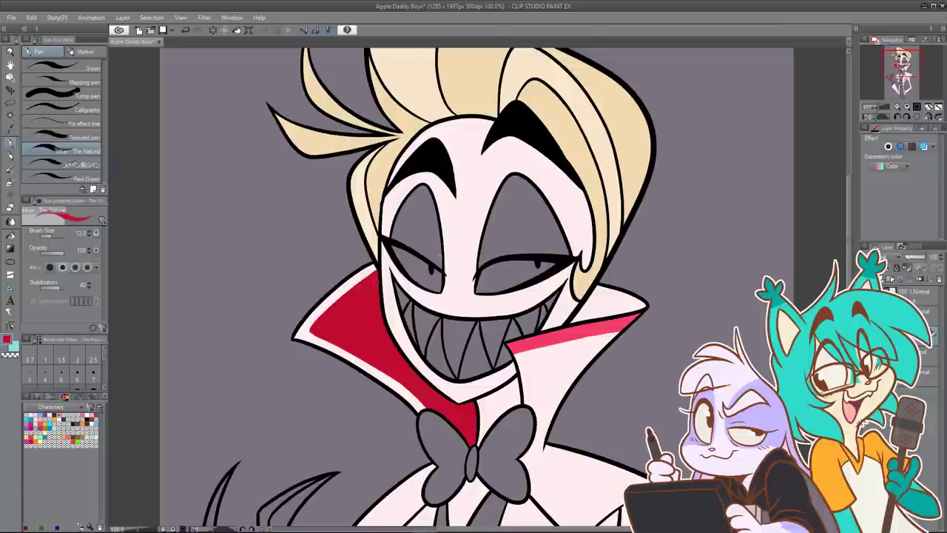
Step: Trim the dark red collar panel with light pink along its upper and lower edges, redoing the lower strokes until the border is clean
key(x)
drag(309, 332, 376, 271)
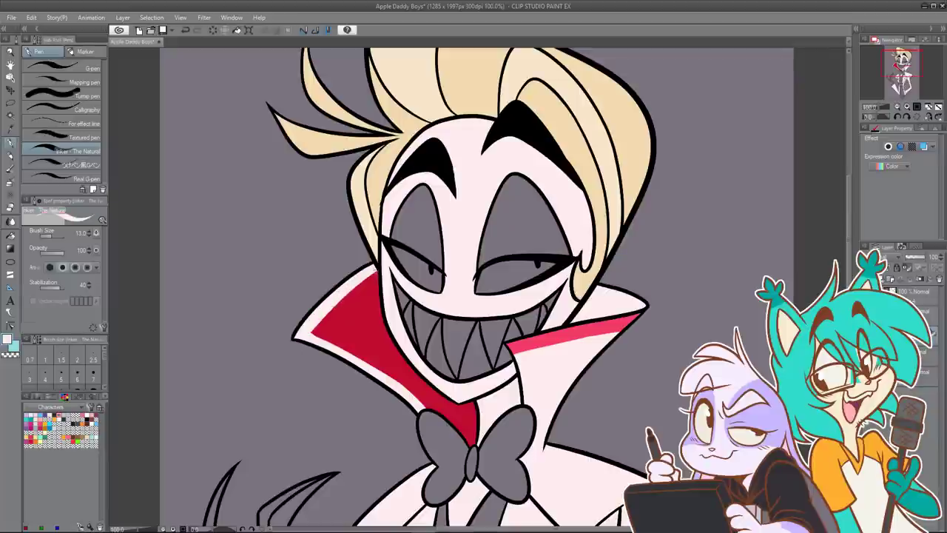
drag(307, 332, 413, 399)
key(ctrl+z)
drag(337, 342, 431, 412)
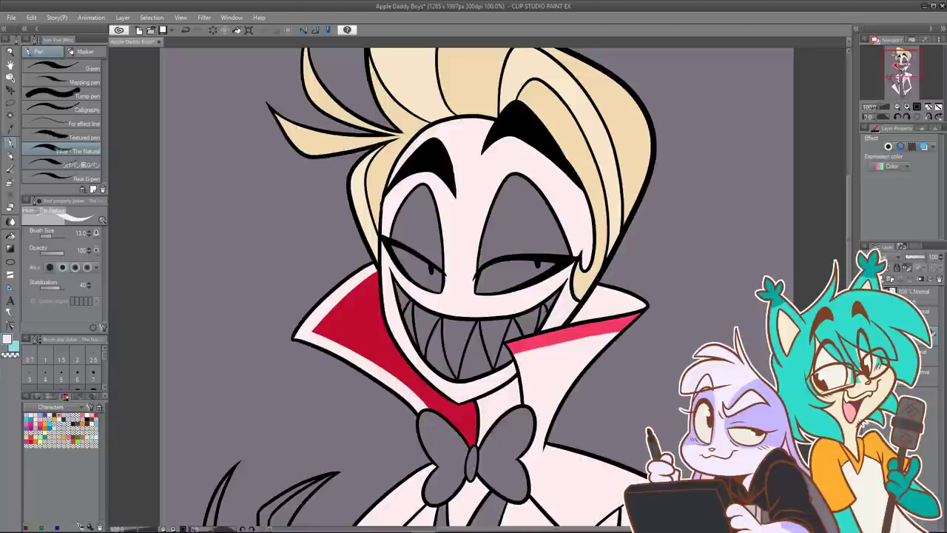
key(ctrl+z)
mouse_move(297, 325)
mouse_down()
mouse_move(393, 378)
mouse_move(414, 400)
mouse_up()
scroll(447, 203, down, 4)
drag(575, 233, 492, 265)
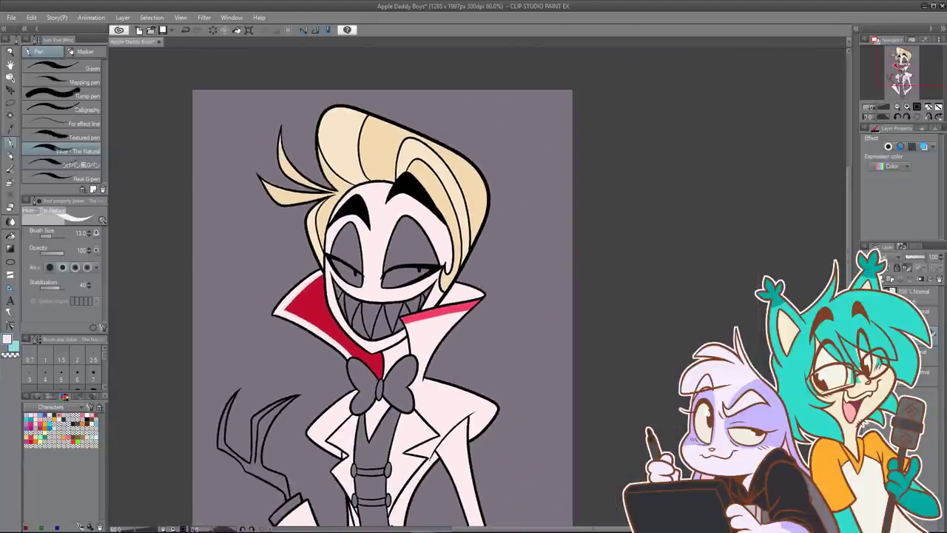
Step: Sample the collar panel's dark red and paint the inner back of the collar behind the front collar point
alt+click(311, 297)
scroll(448, 259, up, 2)
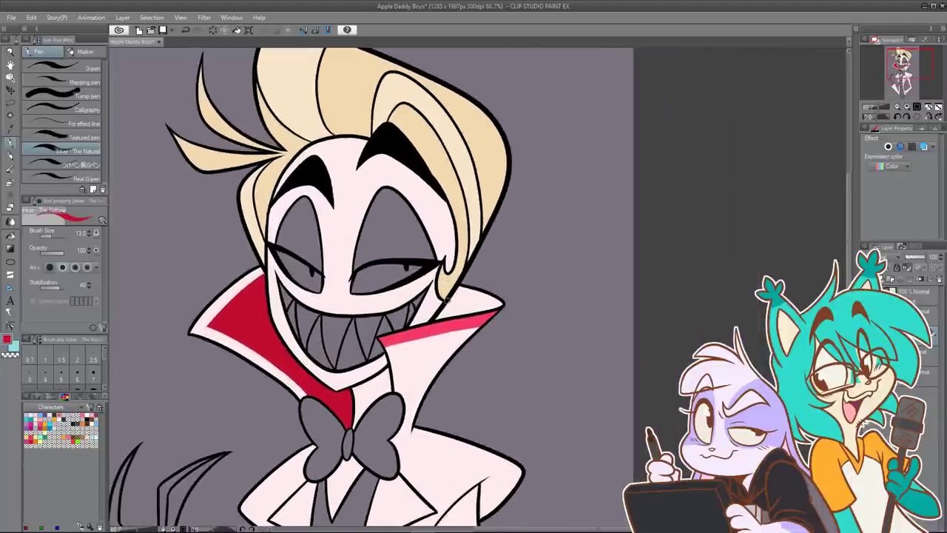
mouse_move(449, 299)
mouse_down()
mouse_move(488, 311)
mouse_move(449, 307)
mouse_move(462, 302)
mouse_move(486, 310)
mouse_move(447, 312)
mouse_move(467, 306)
mouse_move(454, 304)
mouse_up()
key(ctrl+z)
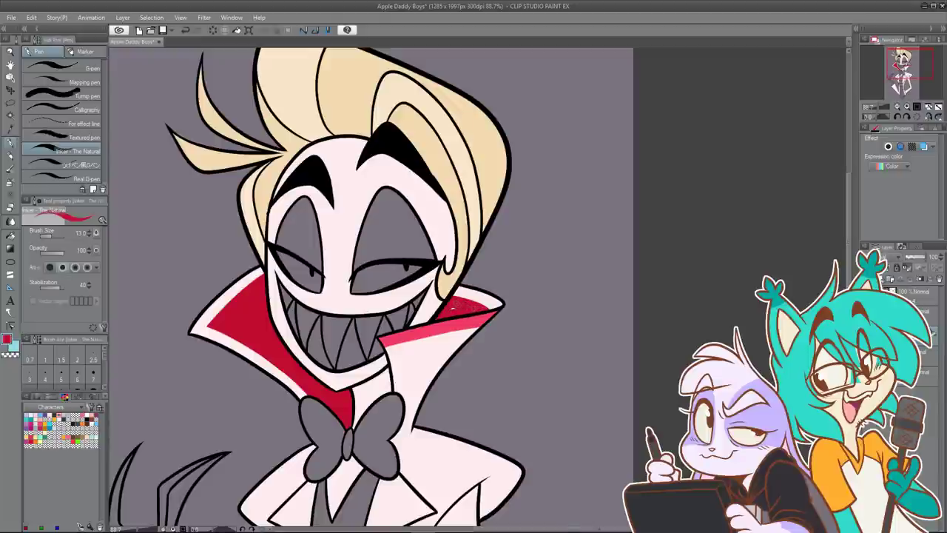
Step: Check the reference picture, sample the pinkish red of the front collar band, and fill the vest sections between the straps with it
key(ctrl+0)
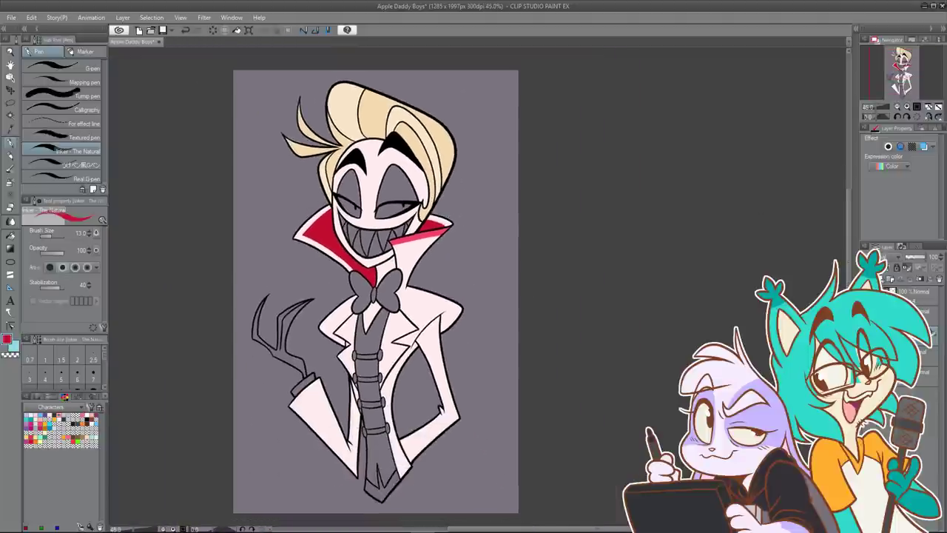
key(ctrl+v)
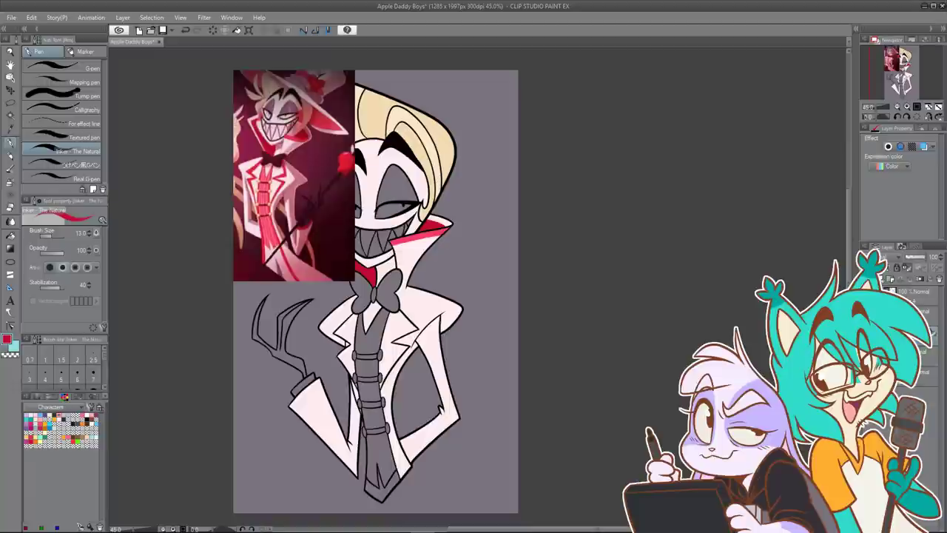
key(ctrl+z)
alt+click(415, 236)
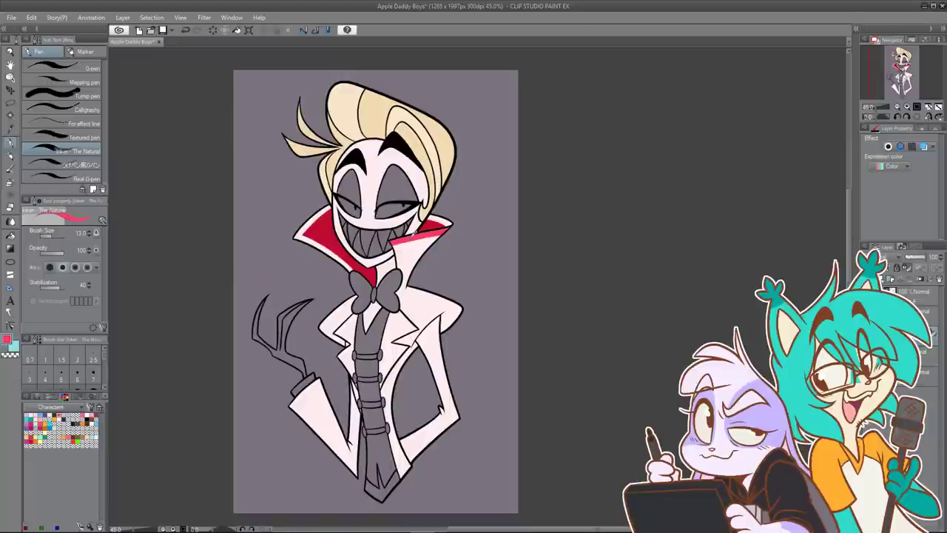
key(g)
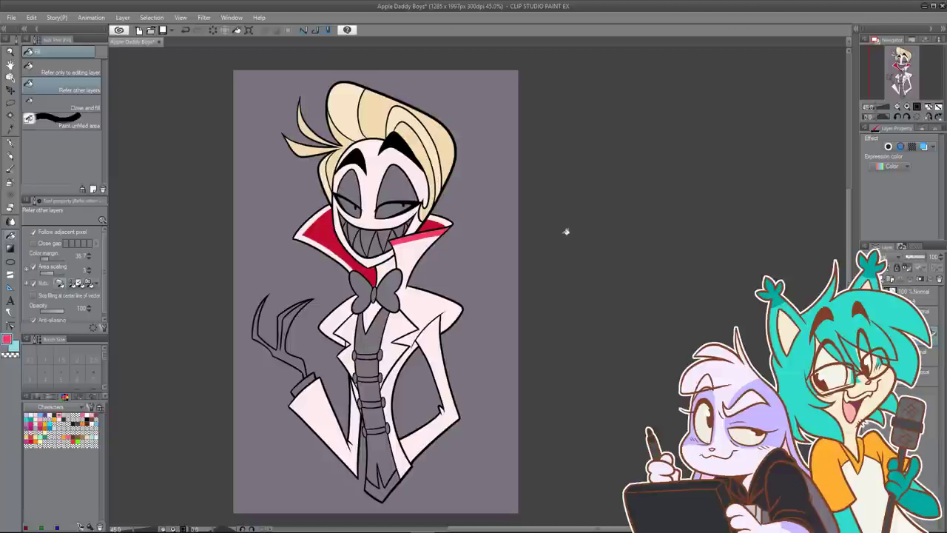
click(385, 443)
click(379, 415)
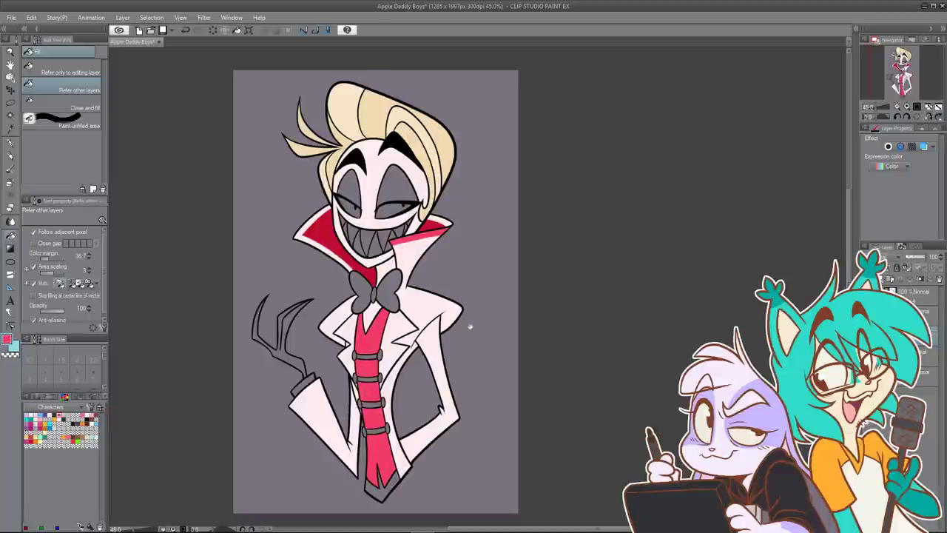
Step: Try filling the vest's bottom hem with the jacket's light pink, undo it, and compare with the reference picture
mouse_move(497, 336)
mouse_down()
mouse_move(481, 298)
mouse_move(478, 334)
mouse_up()
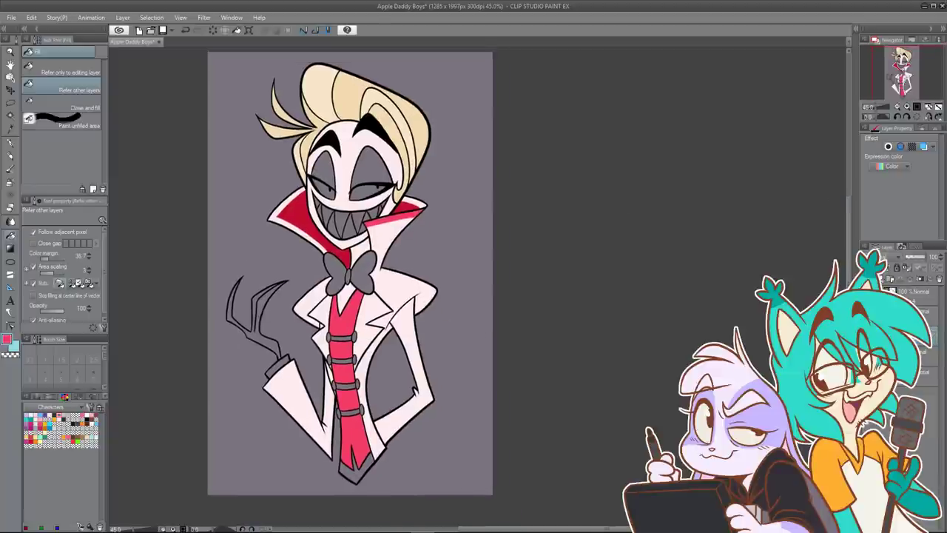
click(865, 292)
click(865, 292)
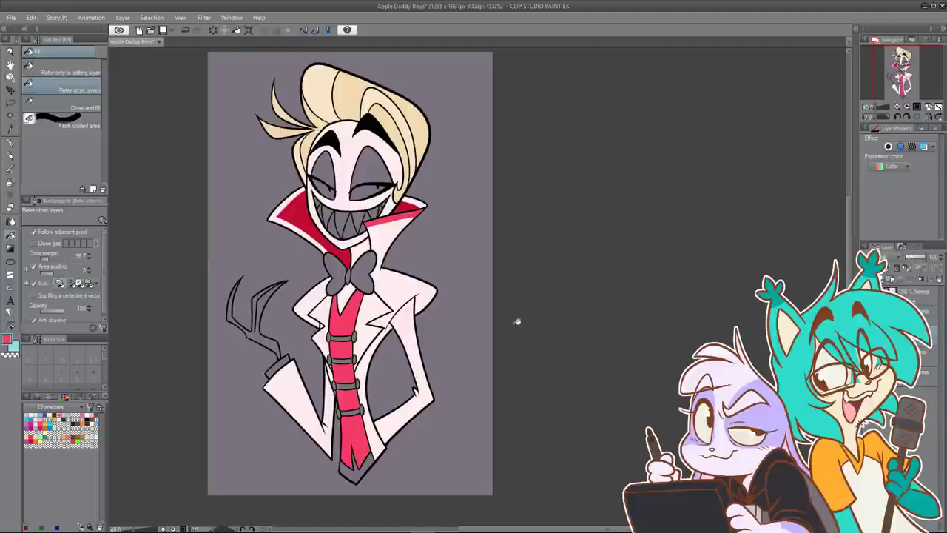
alt+click(364, 370)
click(370, 462)
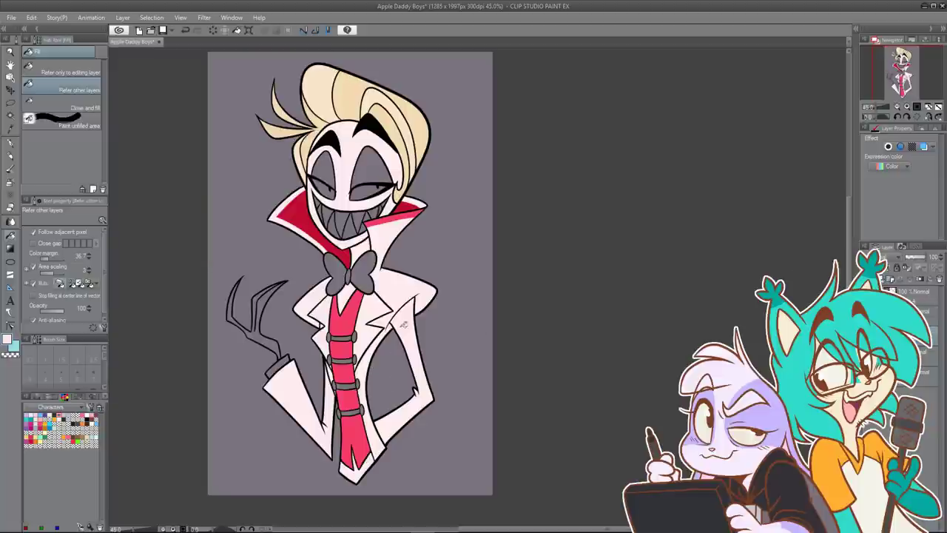
key(ctrl+z)
alt+click(356, 429)
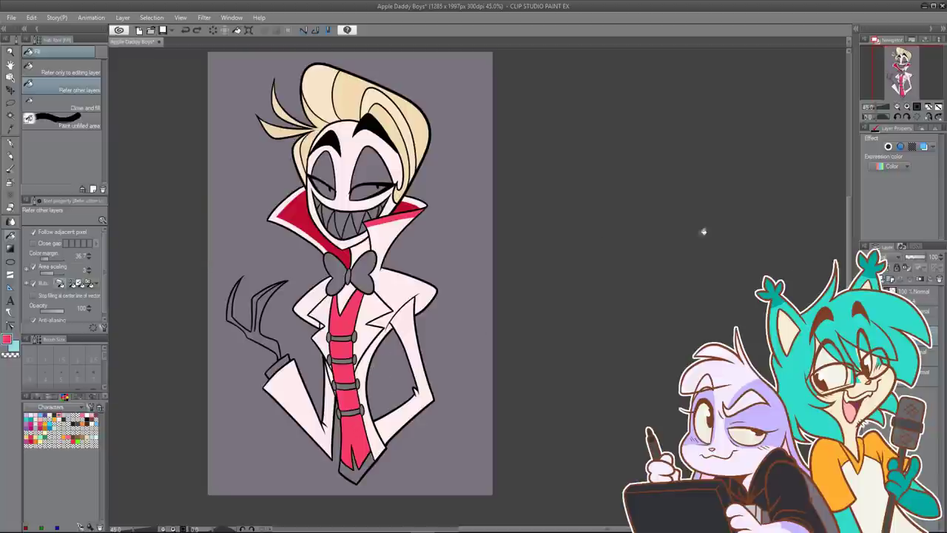
click(865, 292)
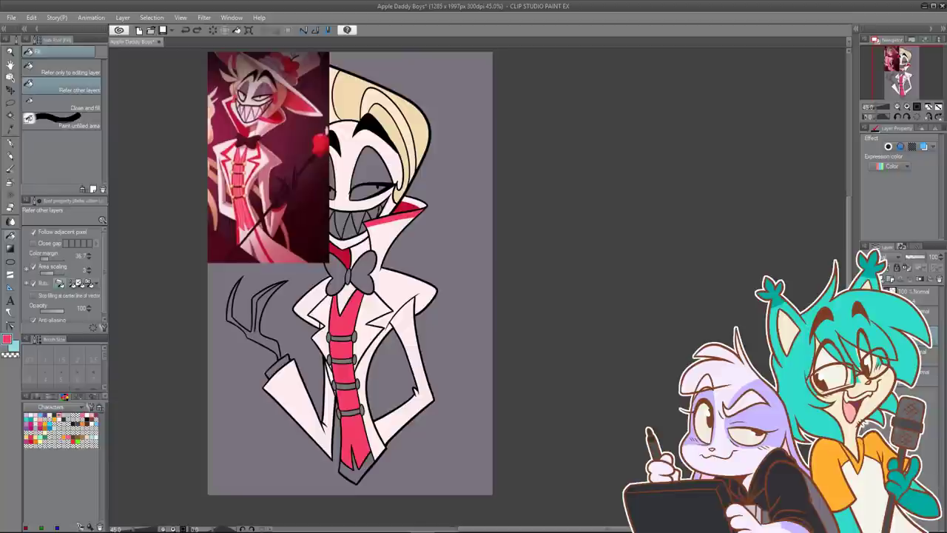
key(ctrl+z)
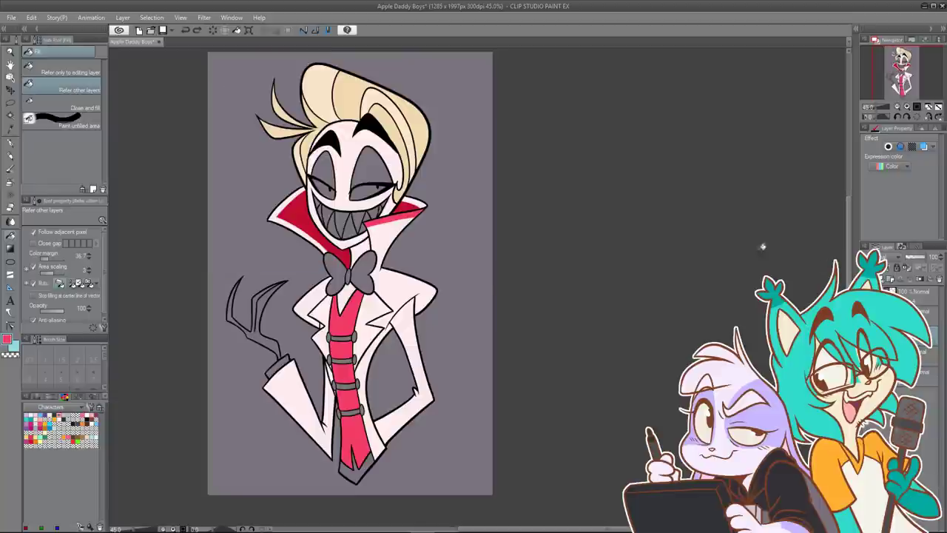
Step: Sample the jacket's light pink and fill the hem below the pinkish red vest
alt+click(393, 277)
click(13, 146)
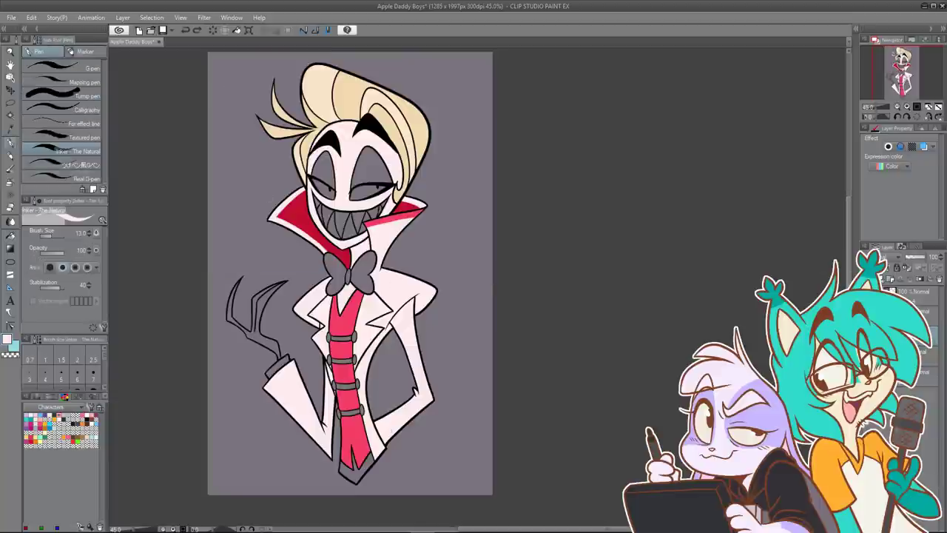
click(12, 235)
click(359, 471)
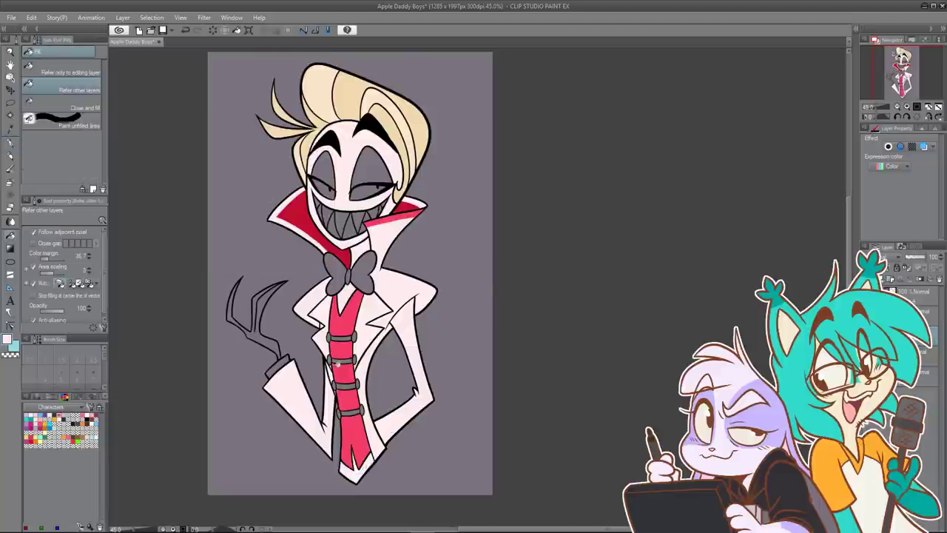
Step: Switch to the pen and try thin light pink vertical stripes down the red vest, undoing the unsatisfactory ones
key(p)
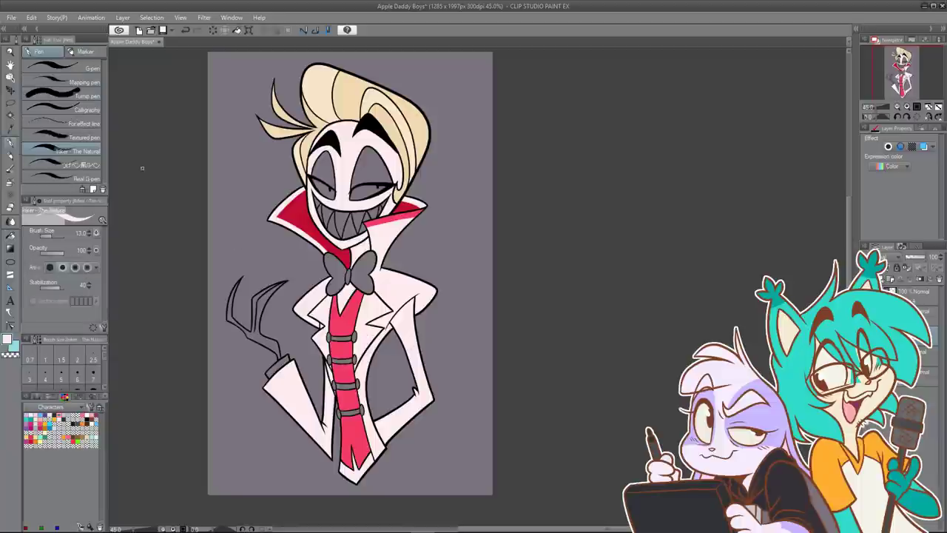
click(907, 269)
drag(501, 330, 502, 268)
scroll(362, 234, up, 1)
scroll(363, 347, up, 1)
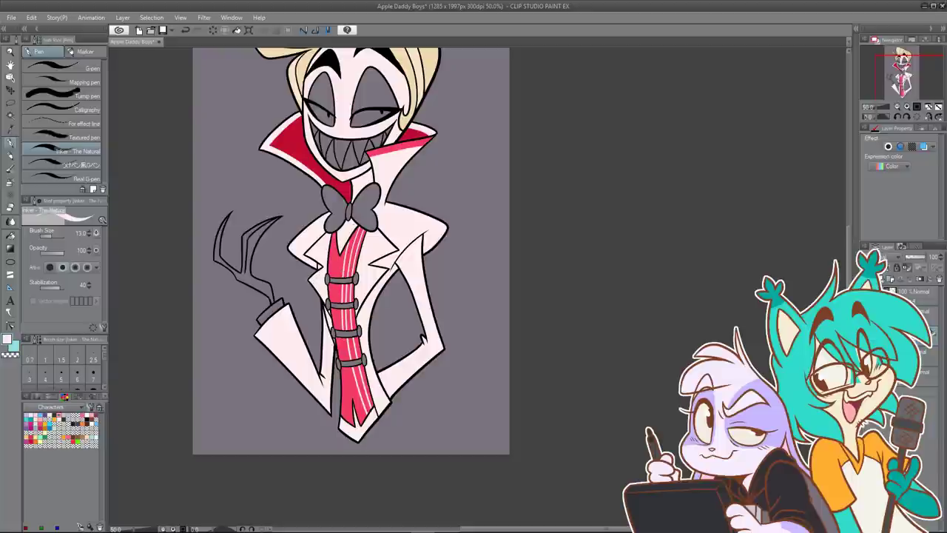
drag(355, 391, 363, 419)
key(ctrl+z)
key(ctrl+z)
key(ctrl+z)
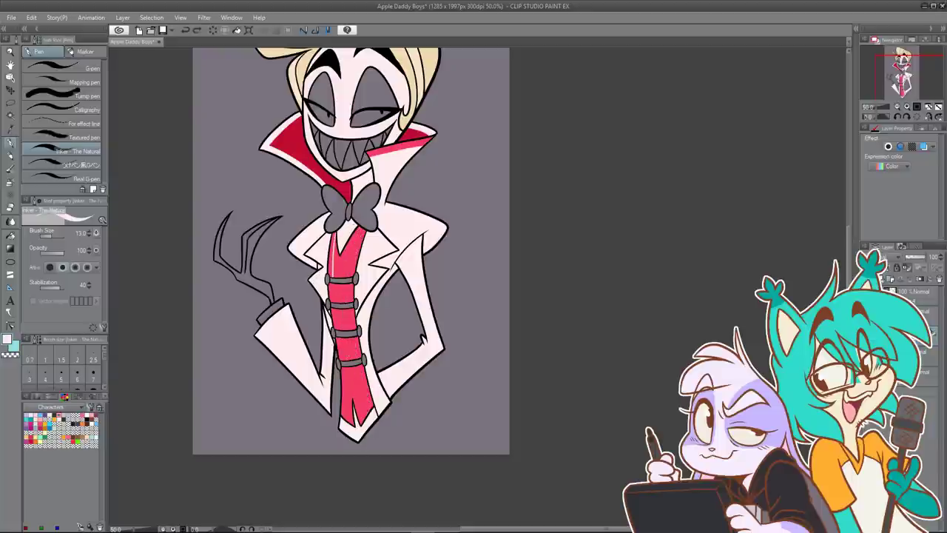
Step: Try continuing the stripes from the vest's outer edge inward, and undo those strokes
drag(345, 382, 345, 419)
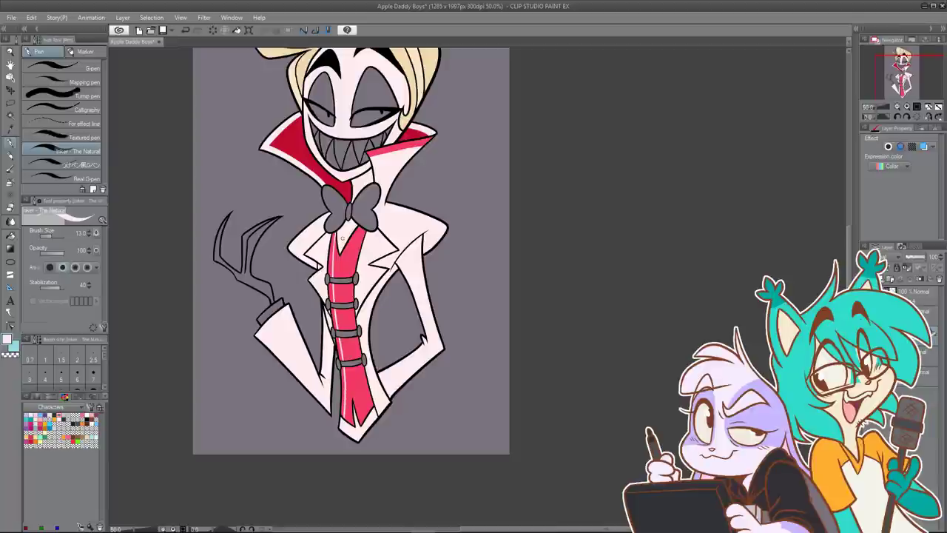
drag(342, 311, 350, 378)
key(ctrl+z)
drag(343, 339, 352, 402)
key(ctrl+z)
key(ctrl+z)
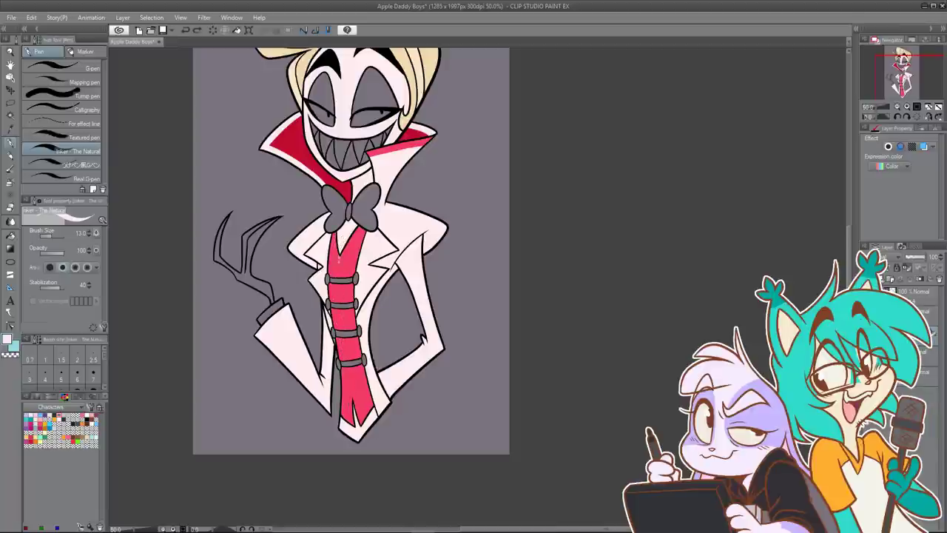
Step: Paint thin light pink vertical stripes down the red vest, starting at its center and following its curve between the straps
drag(340, 283, 341, 334)
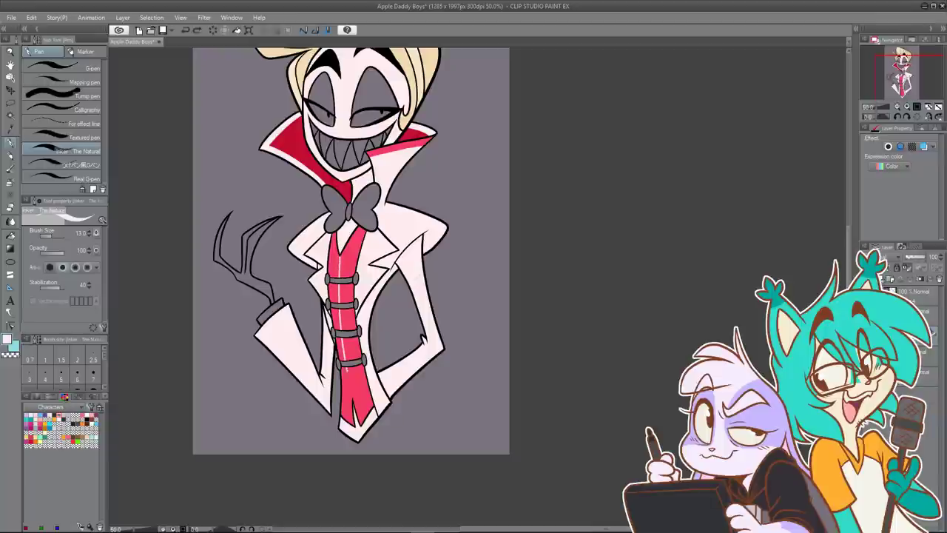
drag(348, 367, 351, 403)
drag(347, 337, 355, 397)
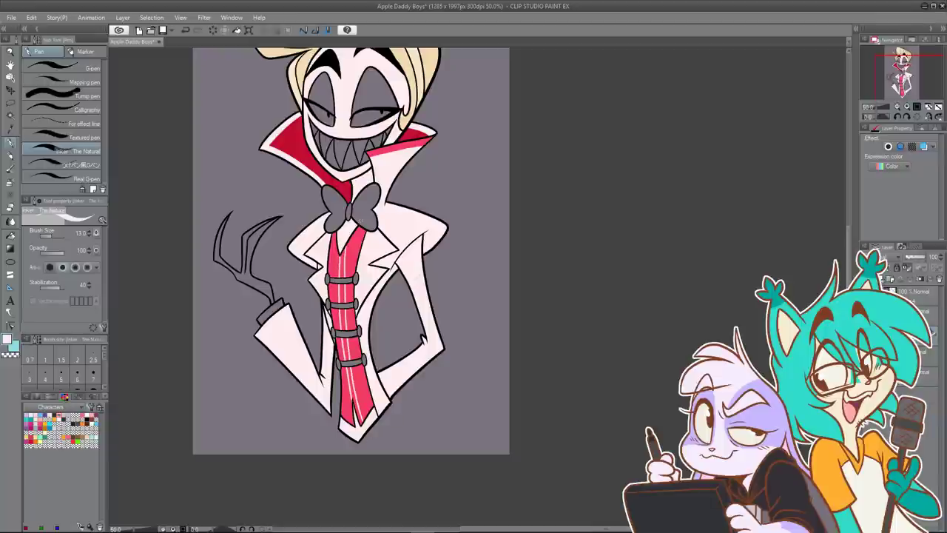
drag(356, 240, 351, 267)
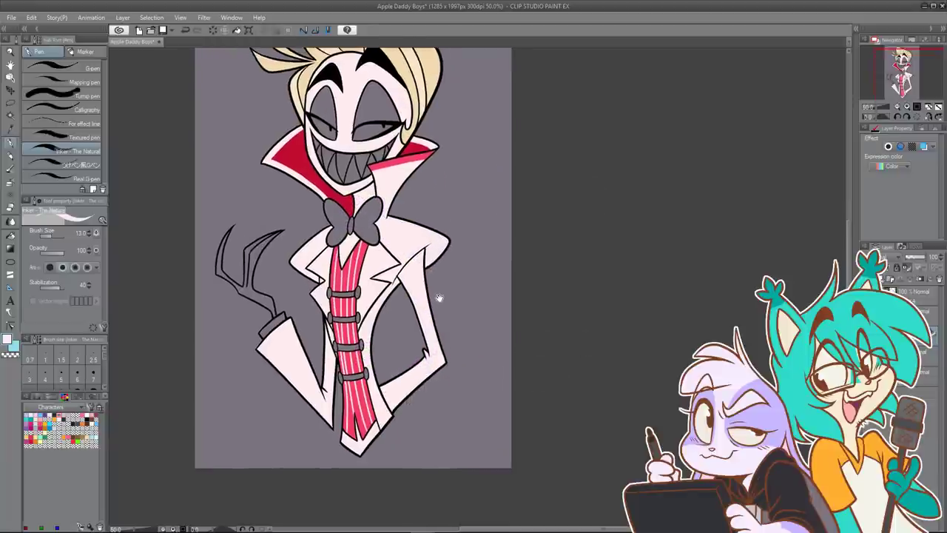
Step: Check the vest in the reference picture, hide the picture again and undo the light pink stripes on the red vest
click(865, 296)
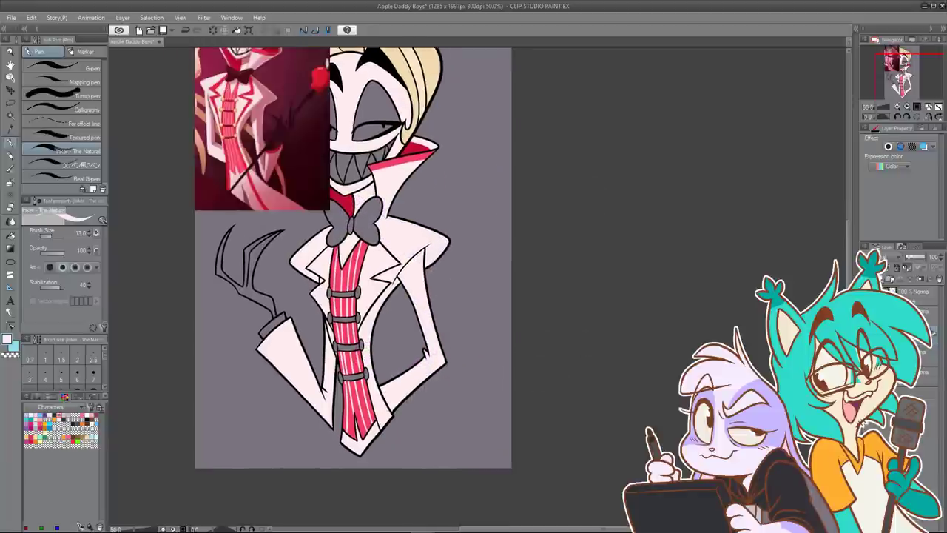
key(ctrl+z)
key(ctrl+z)
key(ctrl+z)
key(ctrl+z)
key(ctrl+z)
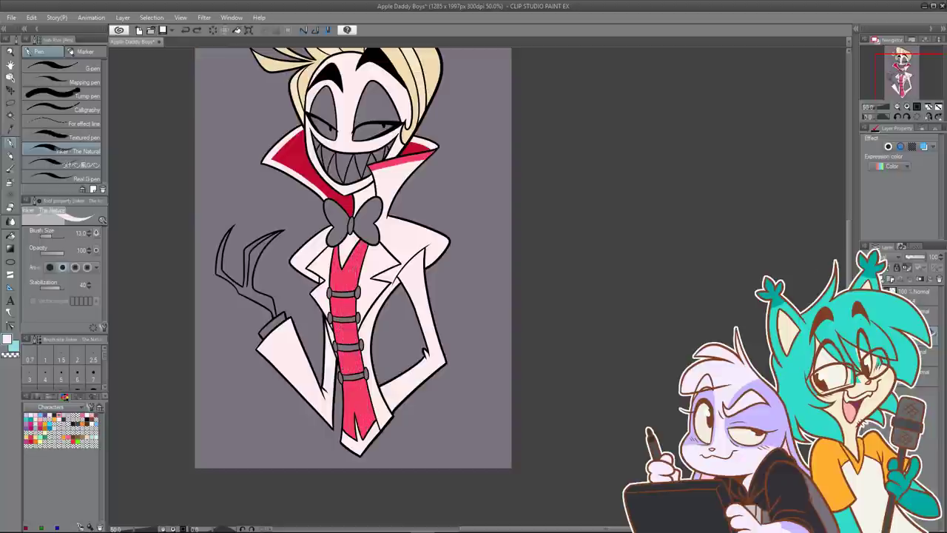
Step: Set the drawing color to a paler, less saturated pink of the vest's pinkish red hue
click(9, 341)
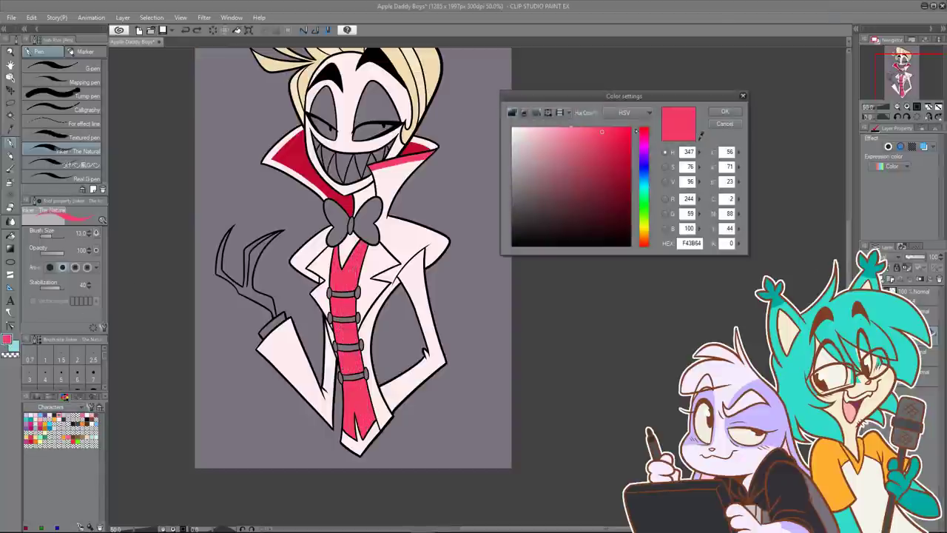
click(572, 128)
click(725, 112)
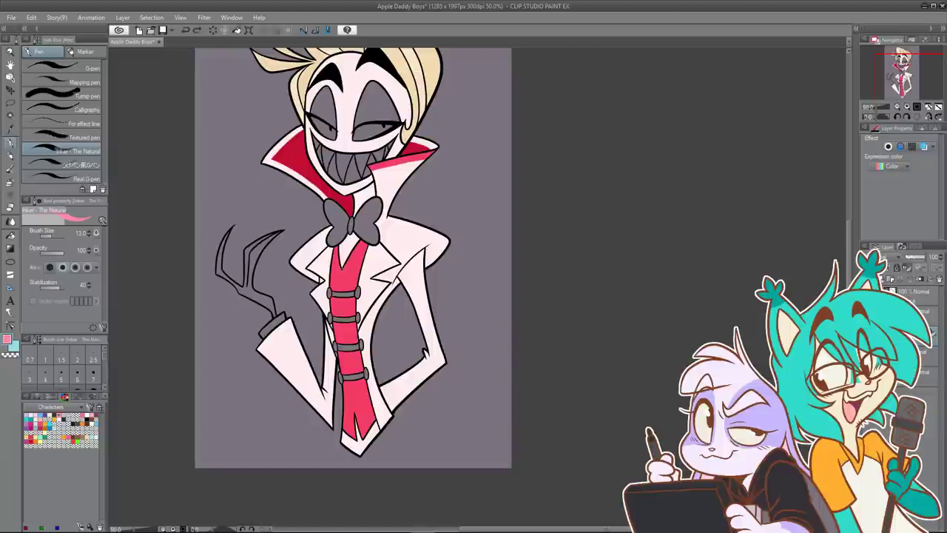
Step: Auto-select all the pinkish red vest sections above, between and below the straps, referring to other layers
click(10, 115)
click(344, 270)
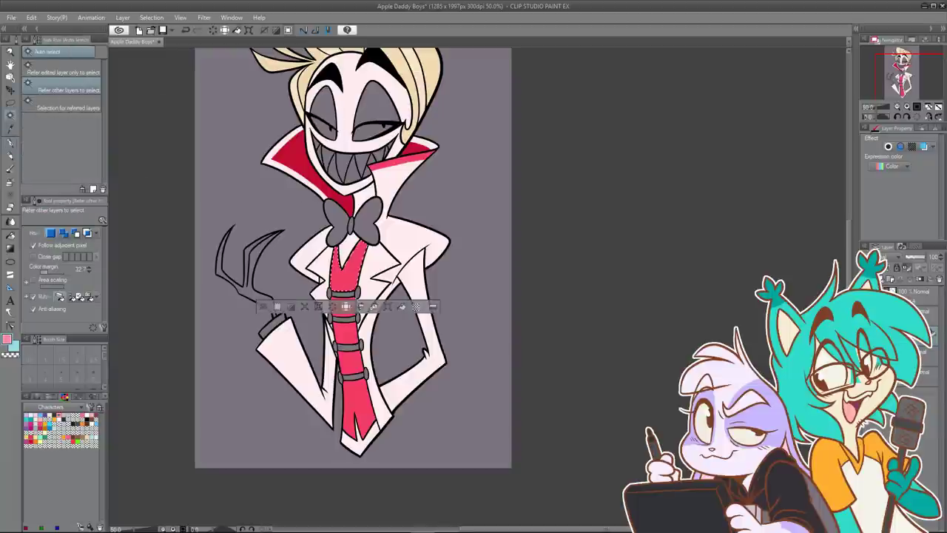
shift+click(359, 422)
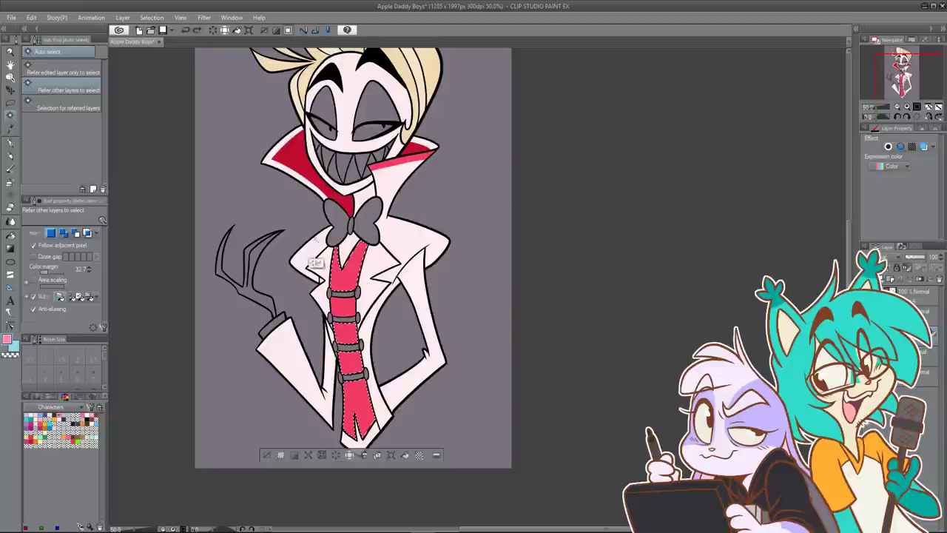
key(ctrl+d)
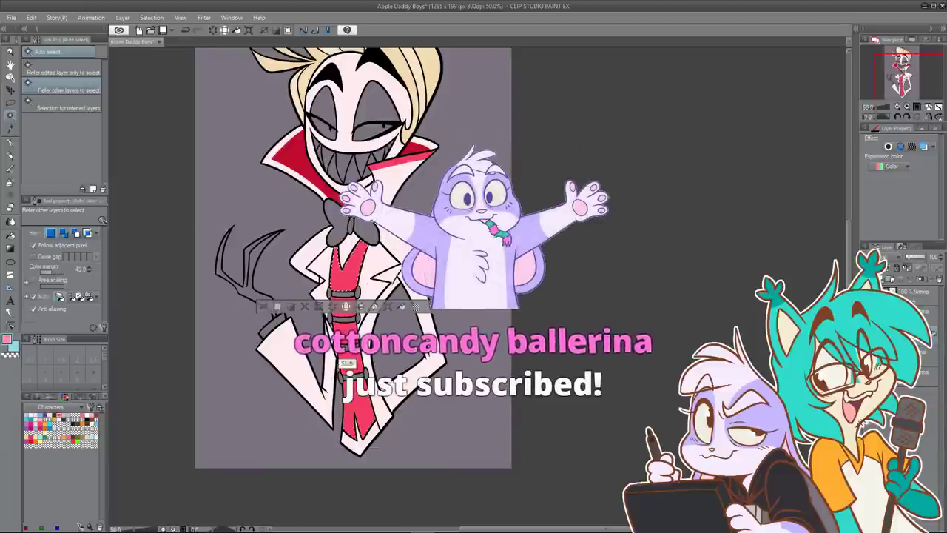
key(ctrl+z)
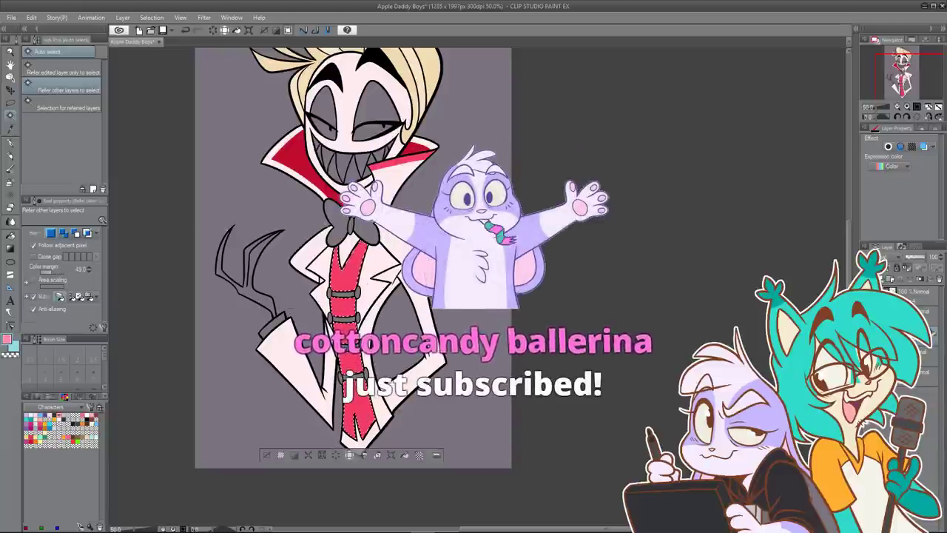
Step: Switch to the pen, lighten its color to pink FFA1B6 and paint thin stripes down the selected vest, undoing the unsatisfactory ones
click(11, 143)
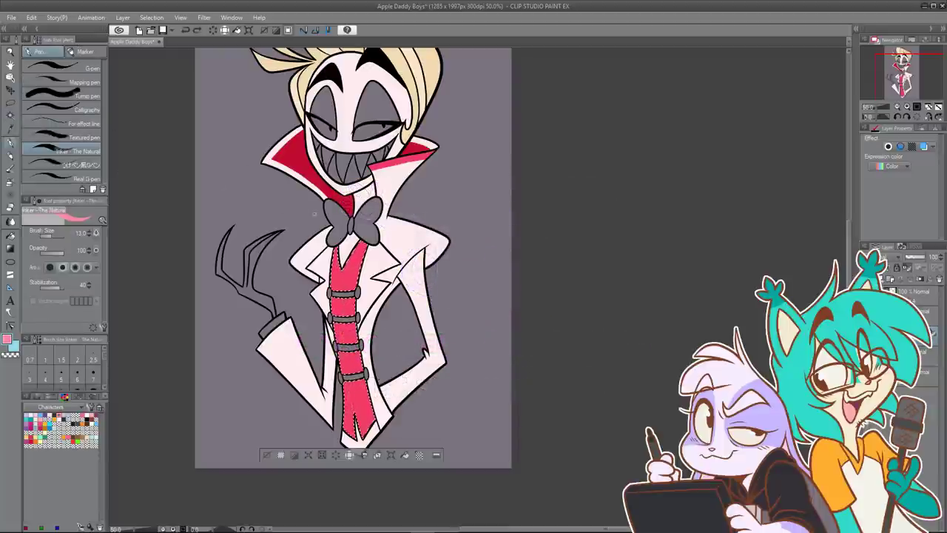
double_click(7, 341)
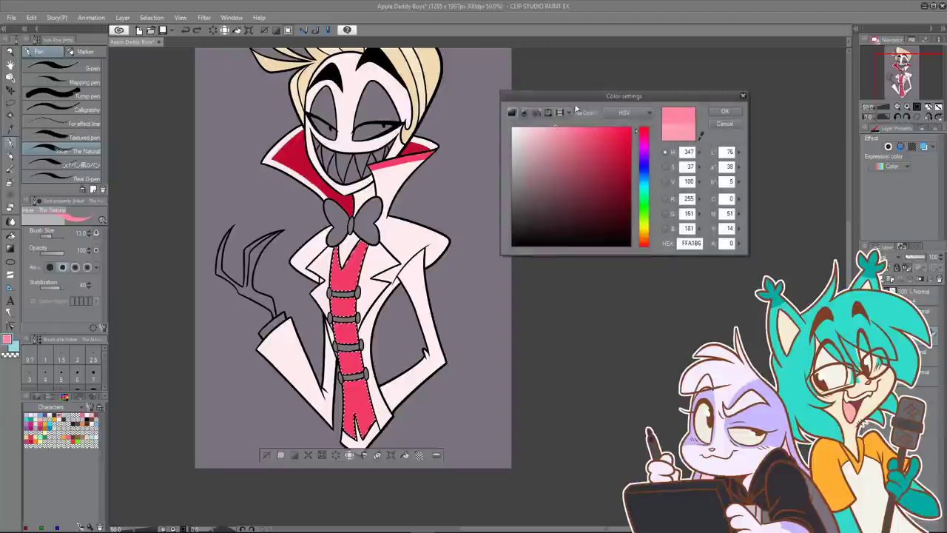
click(723, 121)
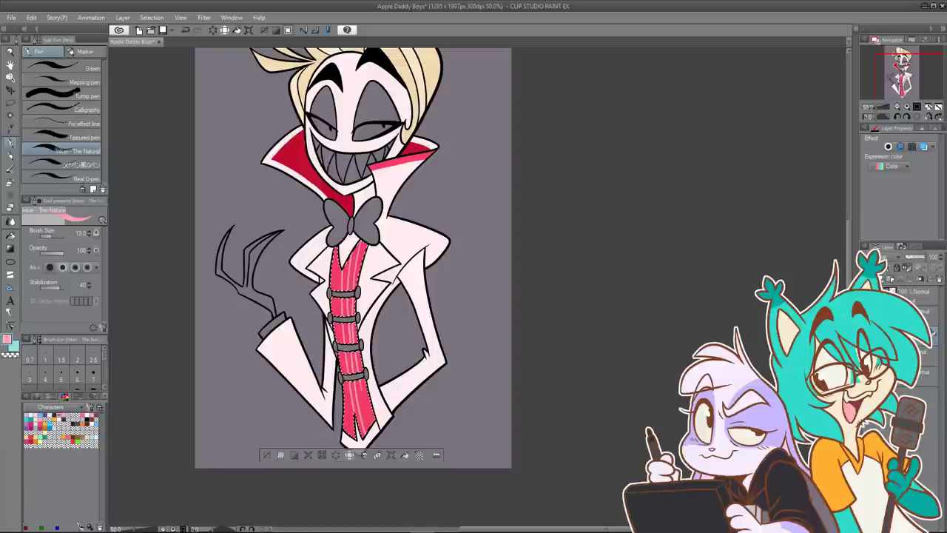
key(ctrl+z)
key(ctrl+z)
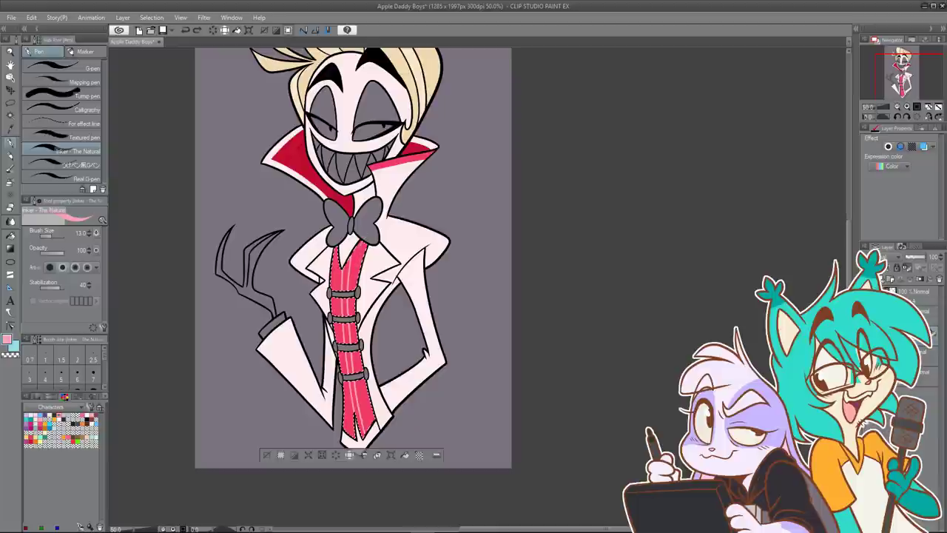
Step: Undo further uneven strokes, repaint the thin pink stripes across the vest's full width and clear the selection
key(ctrl+z)
key(ctrl+z)
key(ctrl+z)
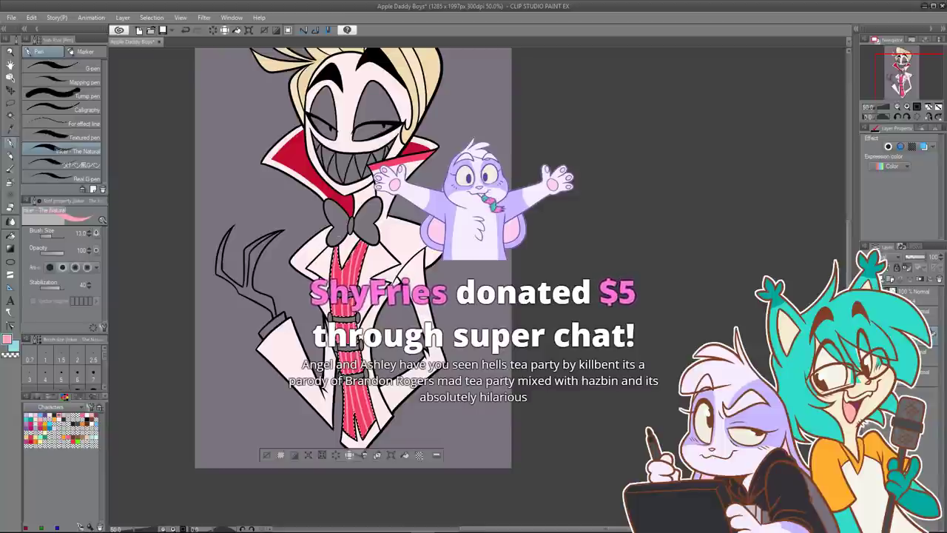
key(ctrl+d)
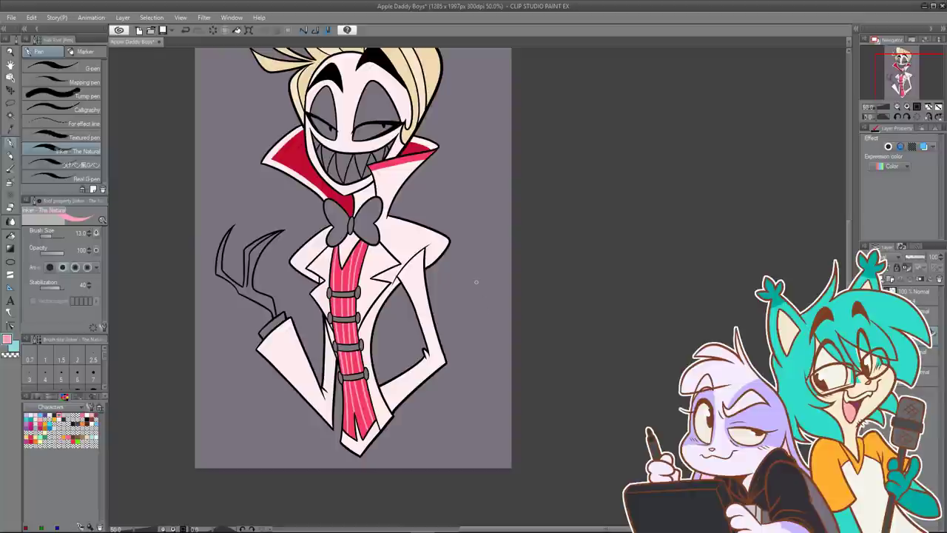
Step: Show the reference image and sample its jacket-trim red, #D21932, as the drawing colour
click(866, 292)
drag(446, 218, 457, 266)
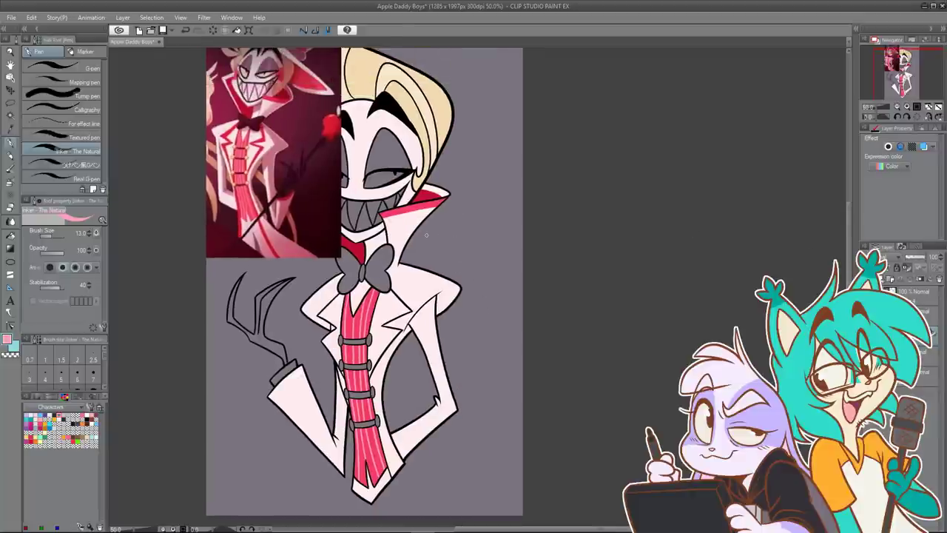
click(8, 341)
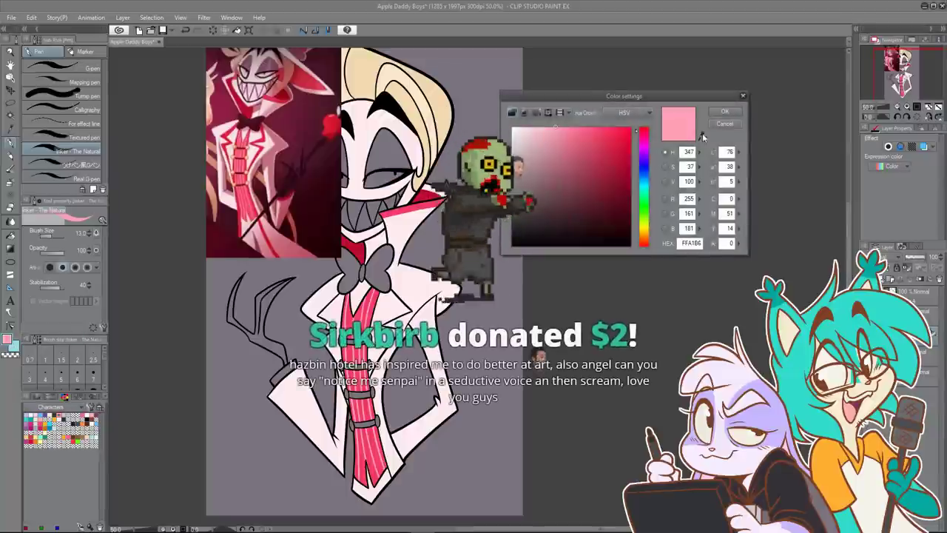
click(701, 137)
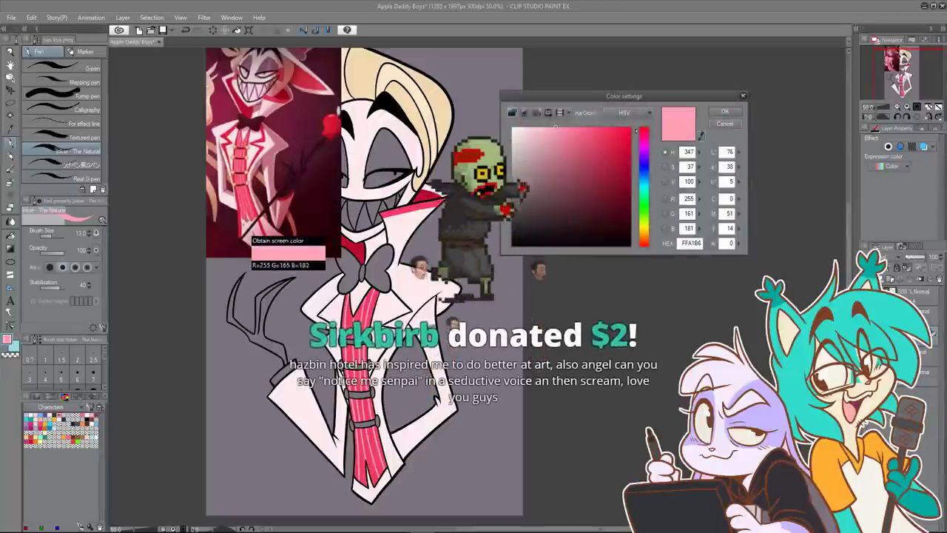
click(209, 191)
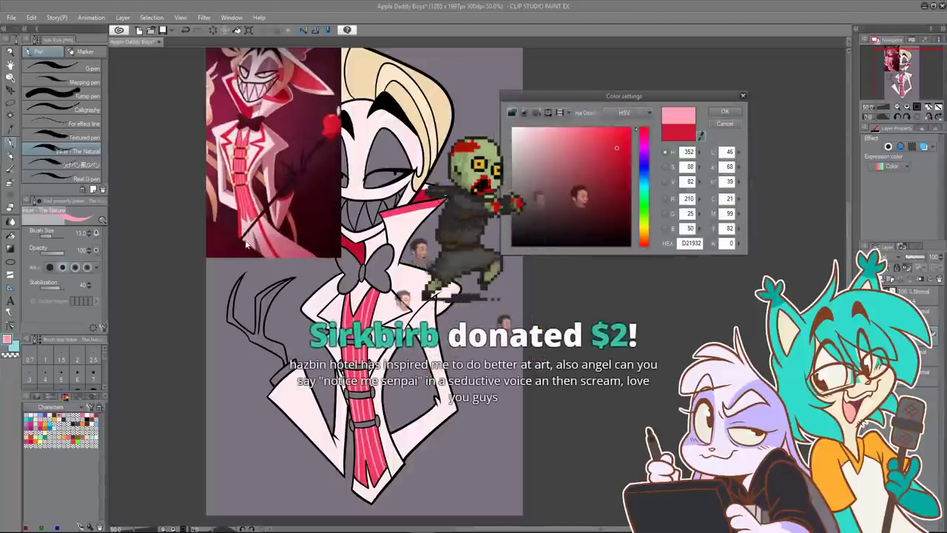
click(724, 112)
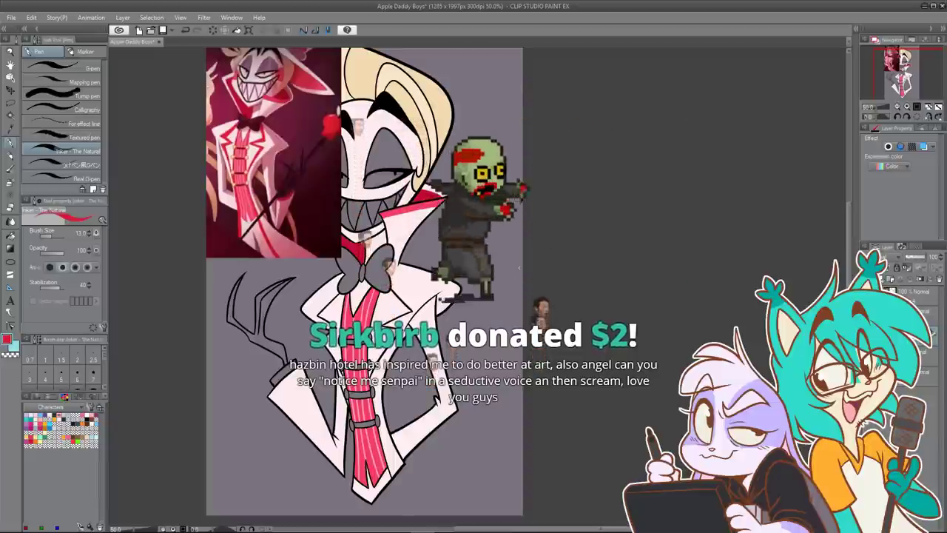
Step: Select the jacket lapel areas on both sides of the striped vest with Auto Select, referring to other layers
click(12, 111)
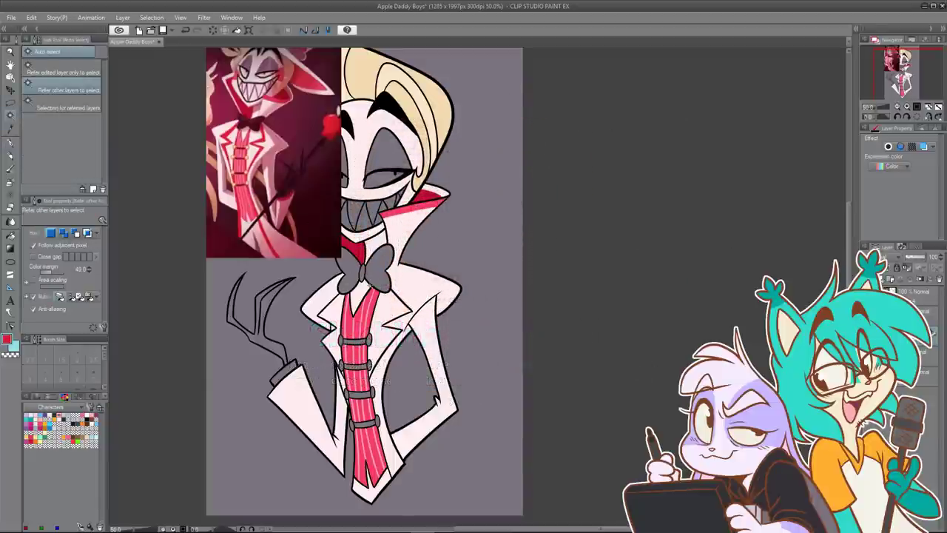
click(398, 308)
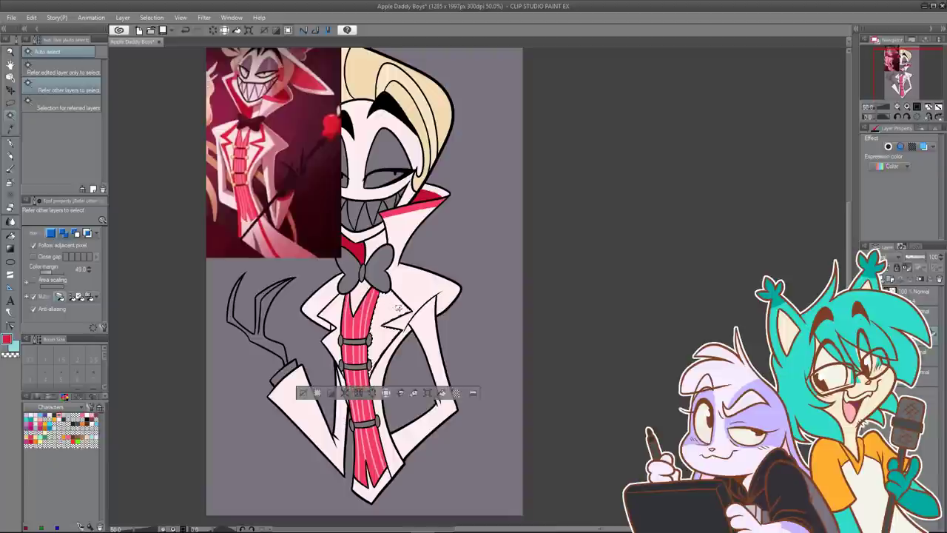
shift+click(335, 314)
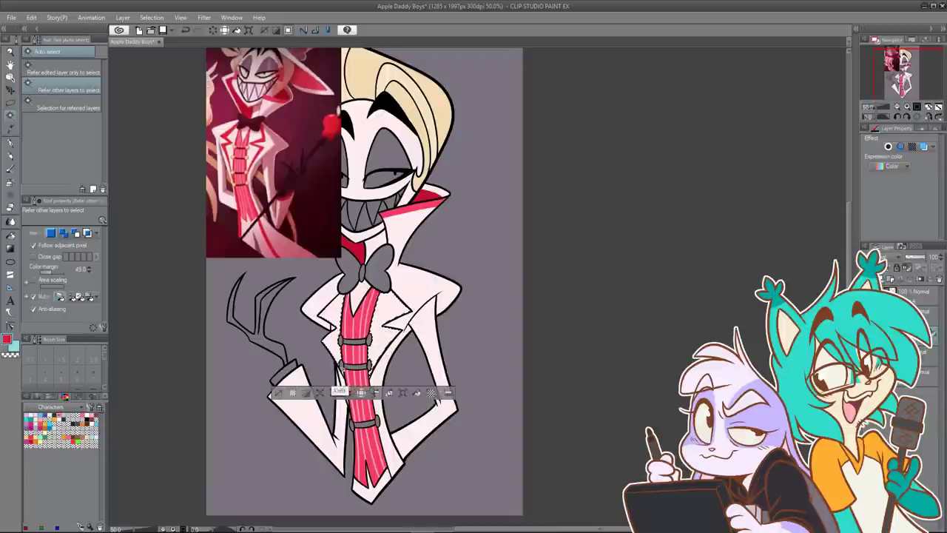
scroll(346, 348, up, 5)
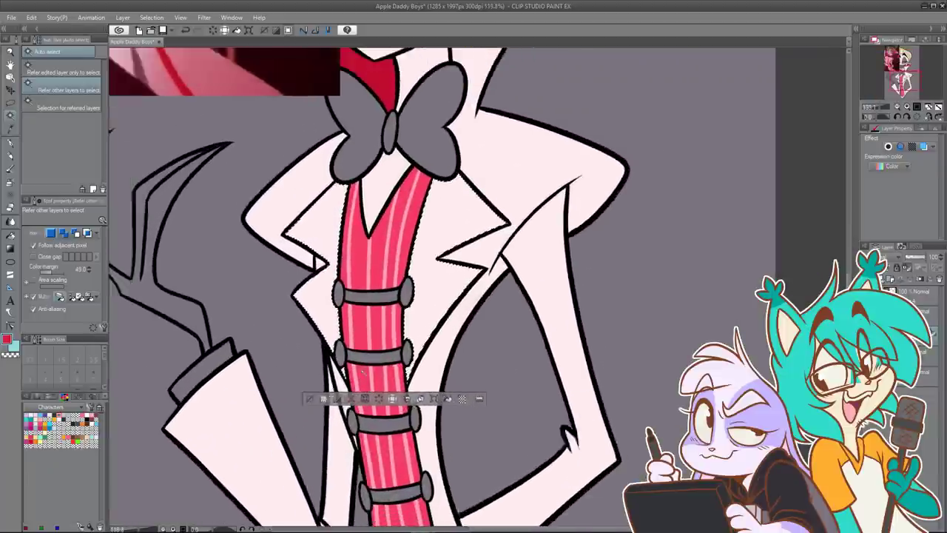
scroll(361, 371, down, 6)
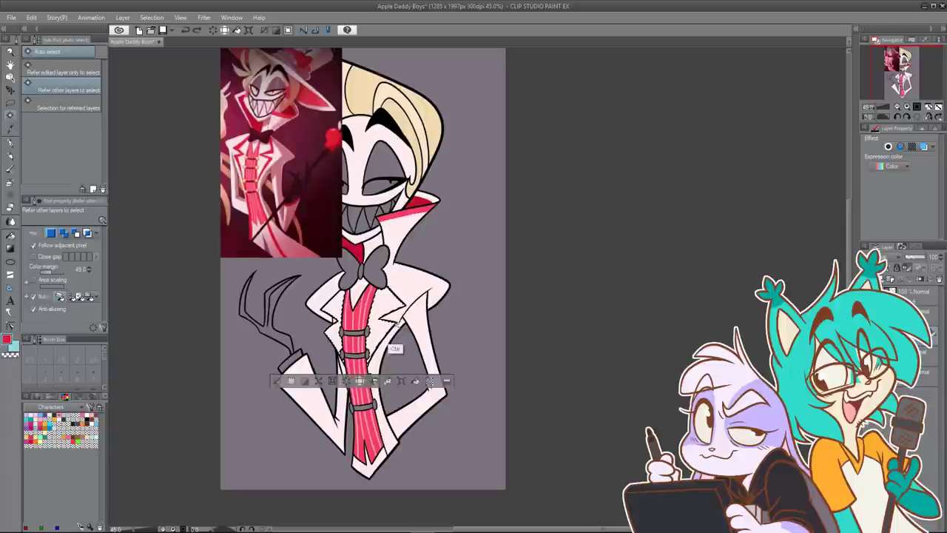
Step: Draw red trim along the edges of the notched lapel on the right side of the vest with the inking pen
key(p)
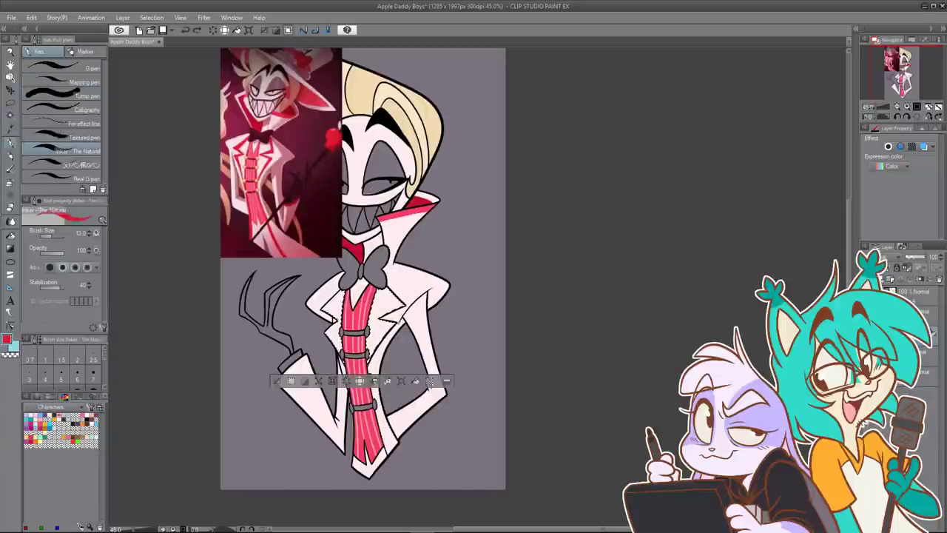
scroll(385, 289, up, 2)
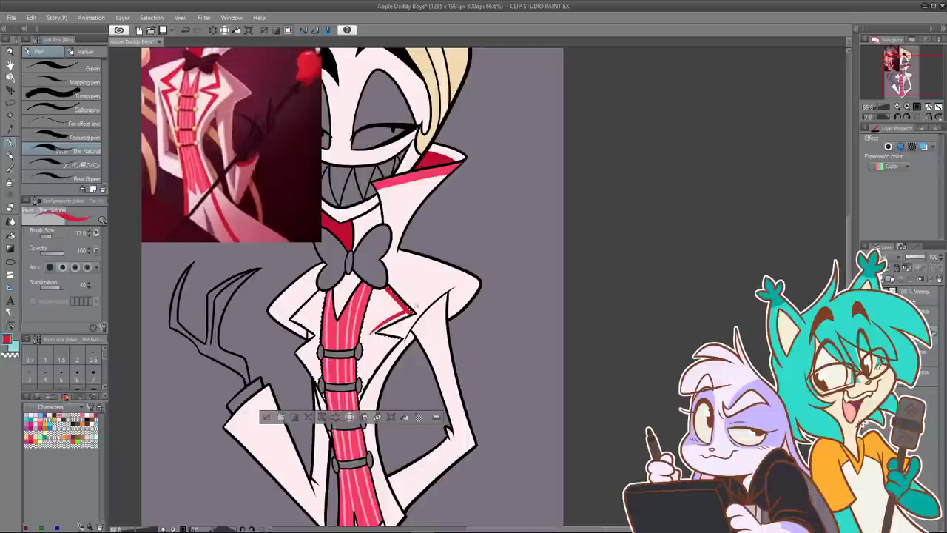
key(ctrl+z)
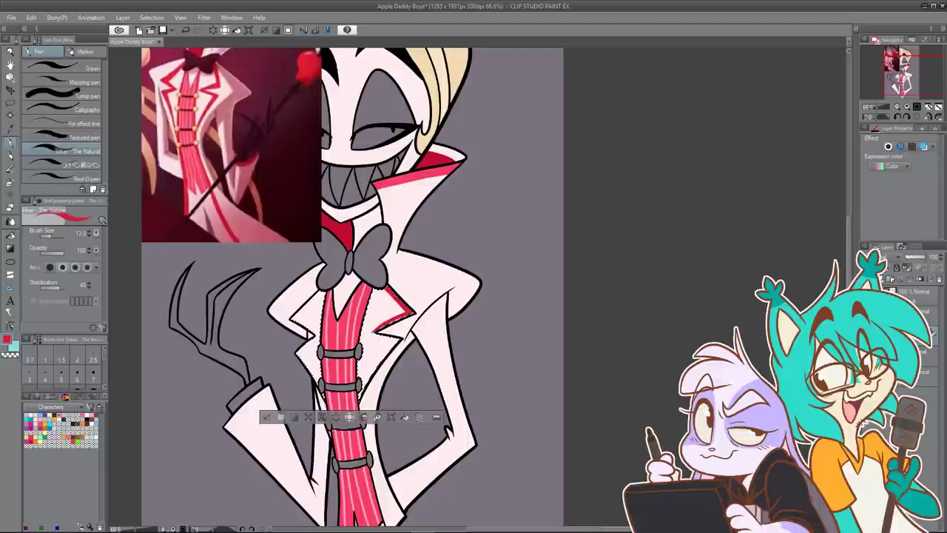
key(ctrl+z)
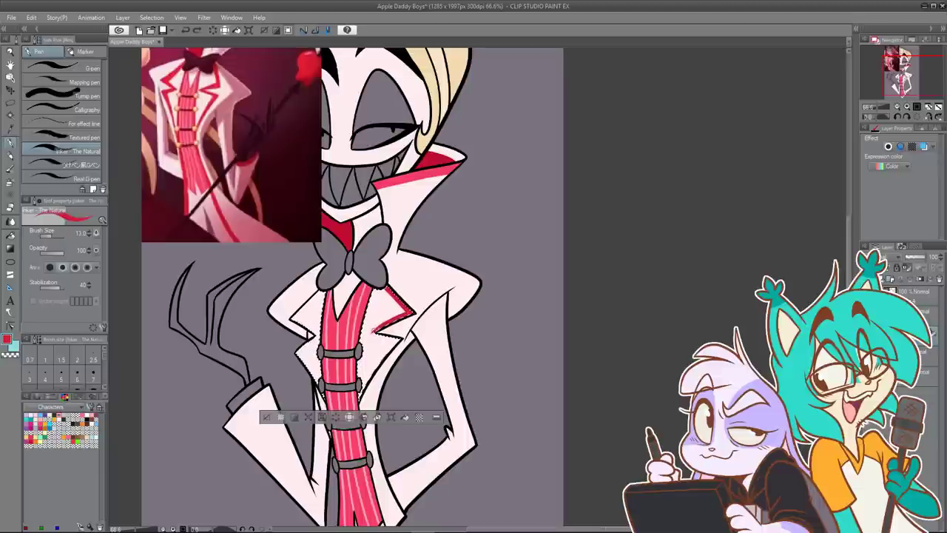
key(ctrl+y)
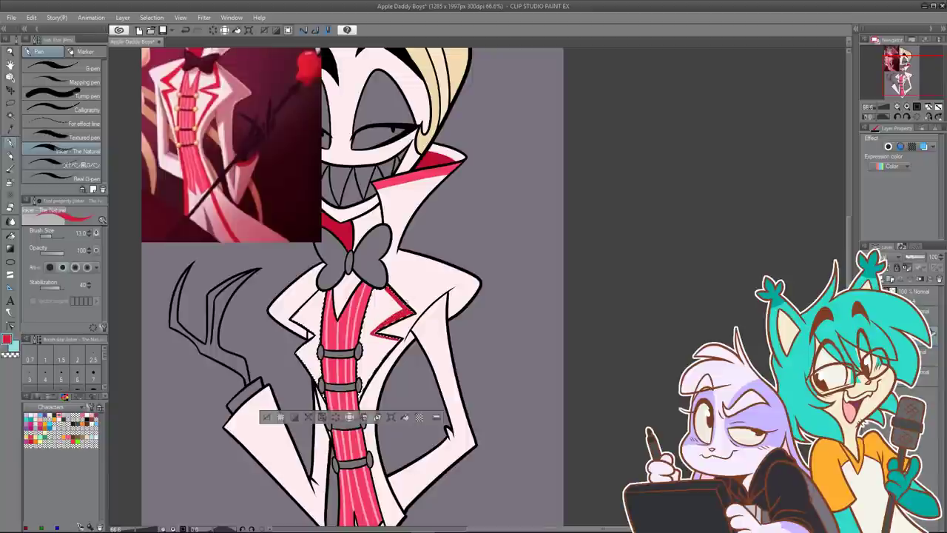
drag(390, 290, 412, 312)
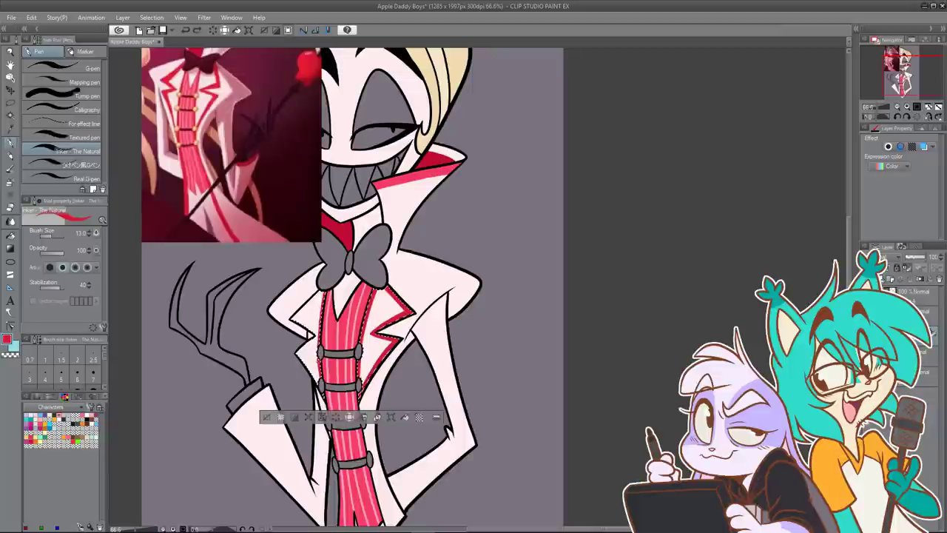
Step: Draw matching red trim along the lower edges of the left lapel, check it against the reference, and clear the selection
scroll(313, 288, up, 1)
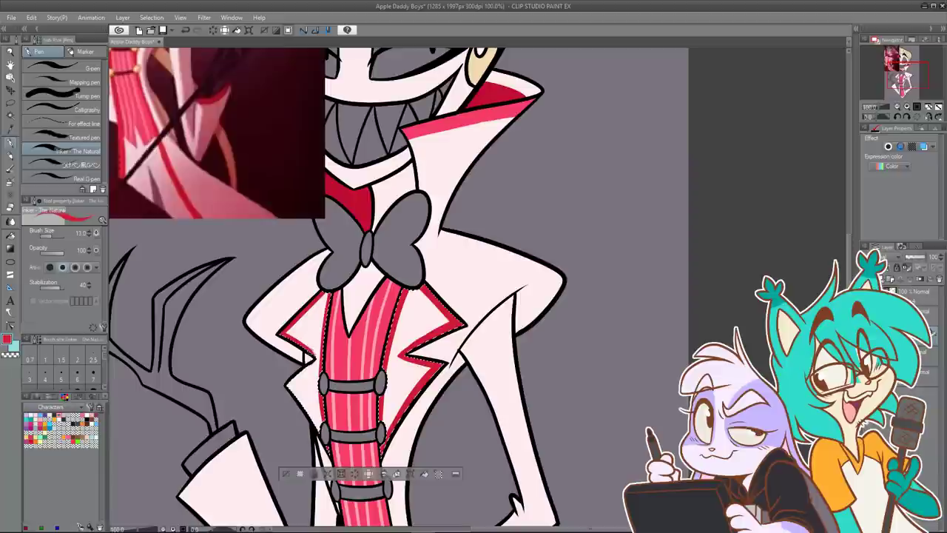
drag(287, 387, 308, 365)
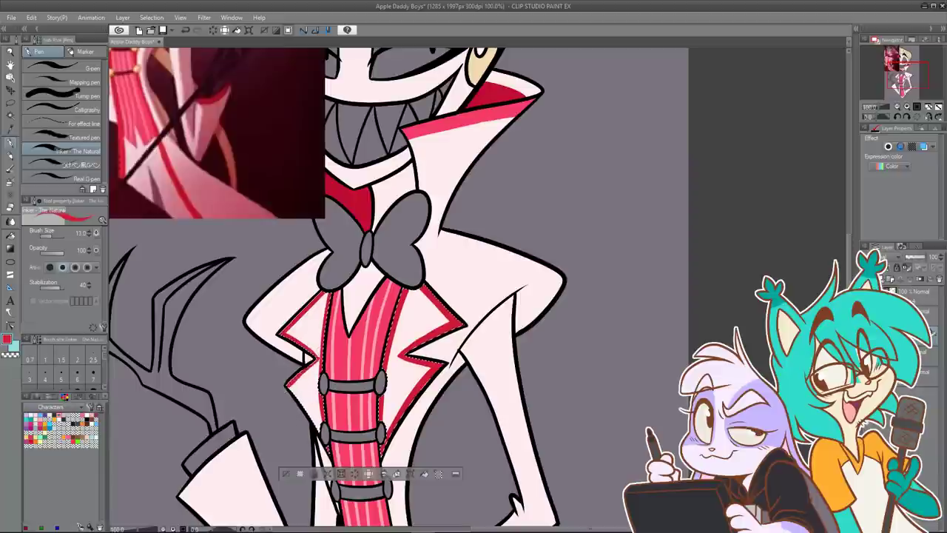
key(ctrl+z)
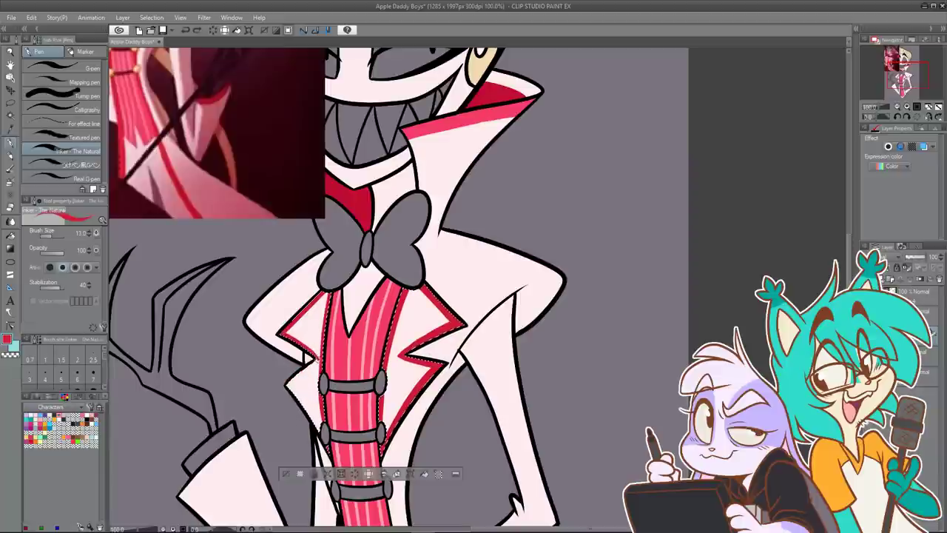
mouse_move(299, 376)
mouse_down()
mouse_move(299, 298)
mouse_move(286, 309)
mouse_up()
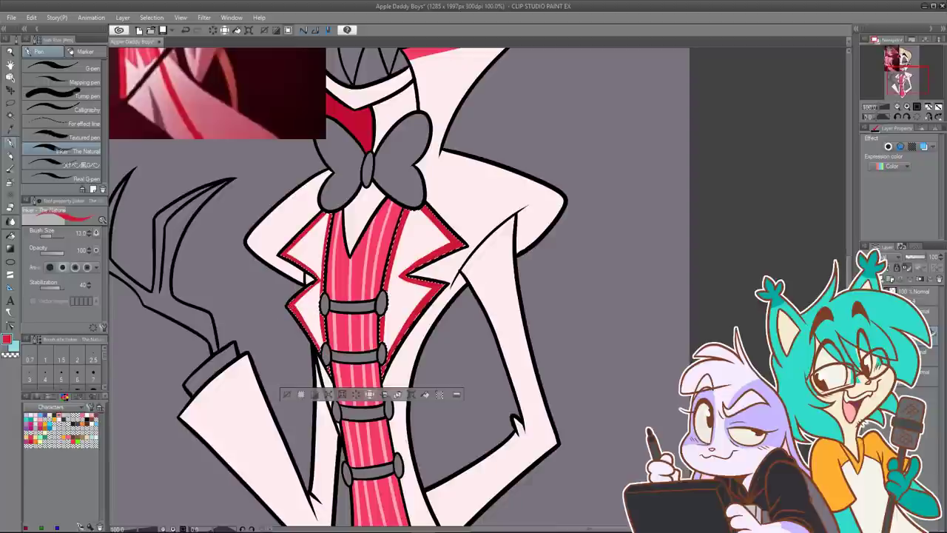
scroll(325, 243, down, 6)
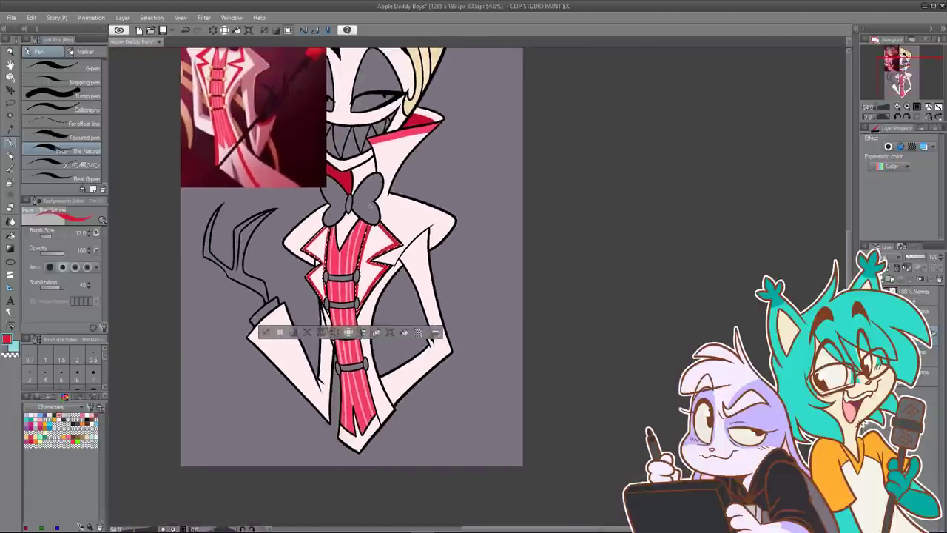
drag(383, 213, 392, 304)
scroll(368, 255, up, 2)
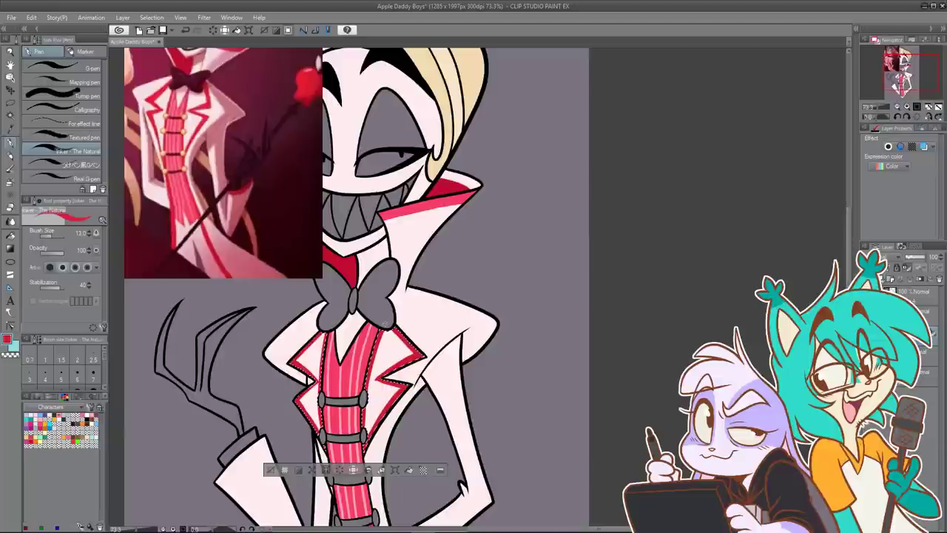
scroll(386, 326, down, 2)
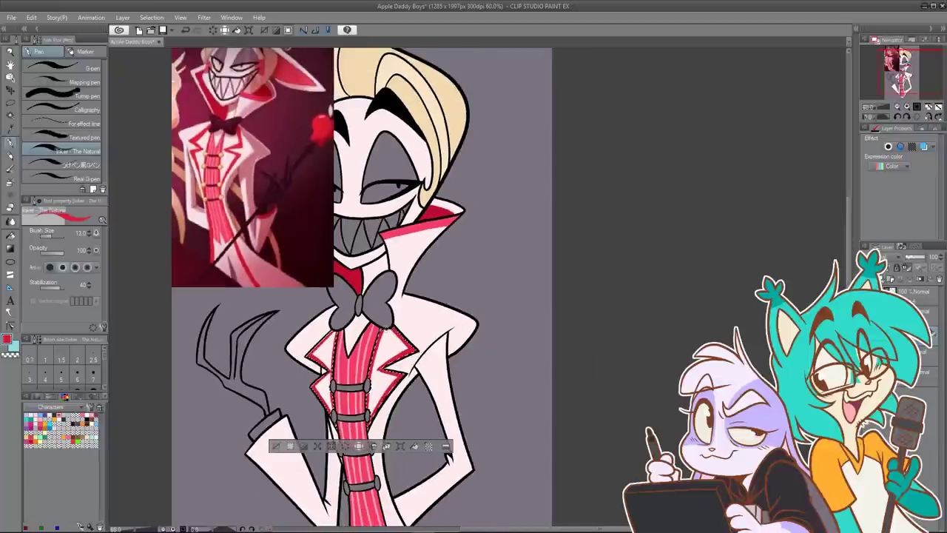
scroll(386, 356, up, 4)
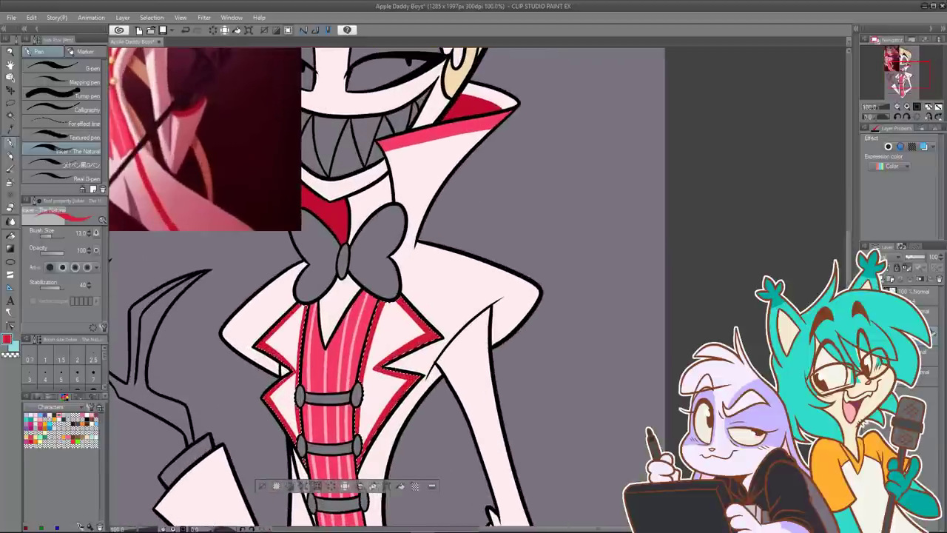
scroll(378, 341, down, 4)
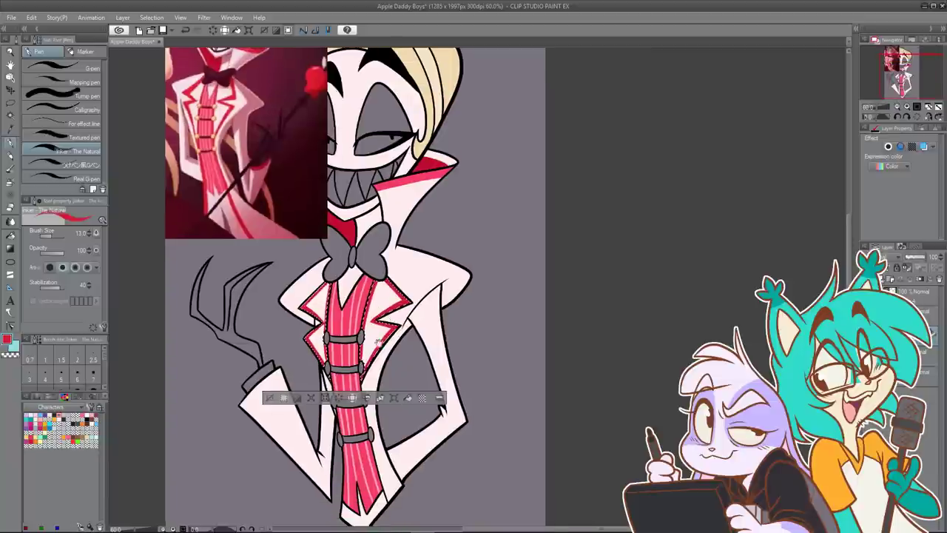
drag(378, 342, 382, 296)
key(ctrl+d)
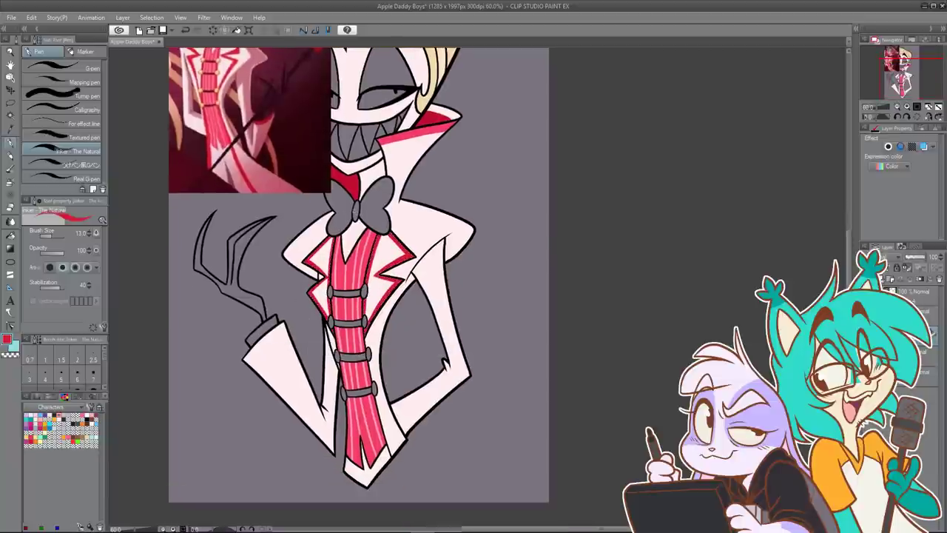
Step: Select the main jacket front areas beside the vest with Auto Select, referring to other layers
click(10, 115)
click(101, 90)
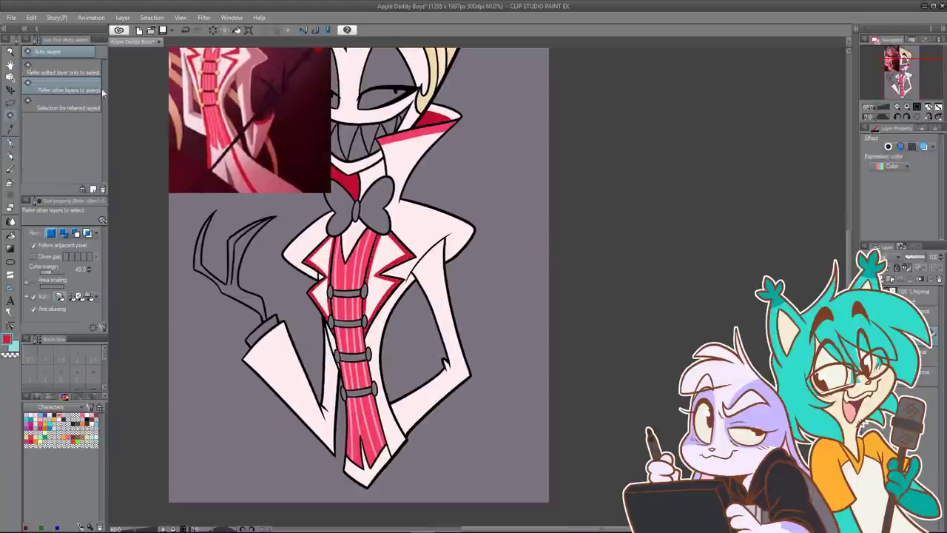
click(378, 344)
shift+click(333, 361)
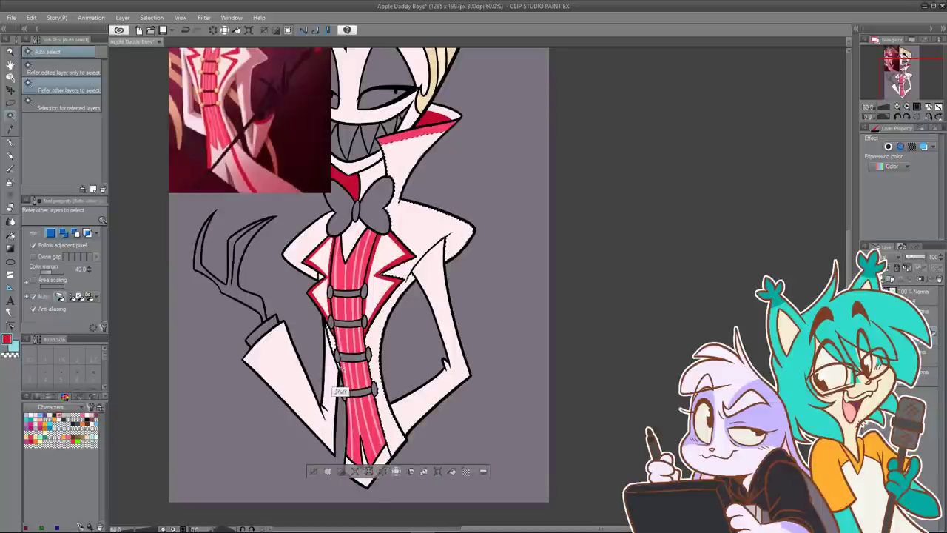
scroll(337, 376, up, 2)
scroll(352, 377, down, 2)
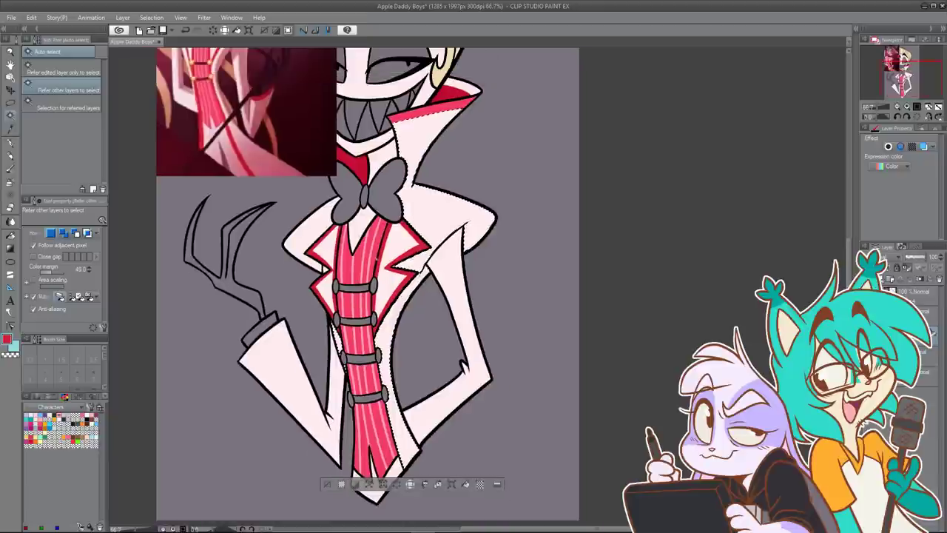
Step: Draw a red trim line down the jacket's front edge beside the lower vest and clear the selection
key(p)
drag(428, 324, 398, 271)
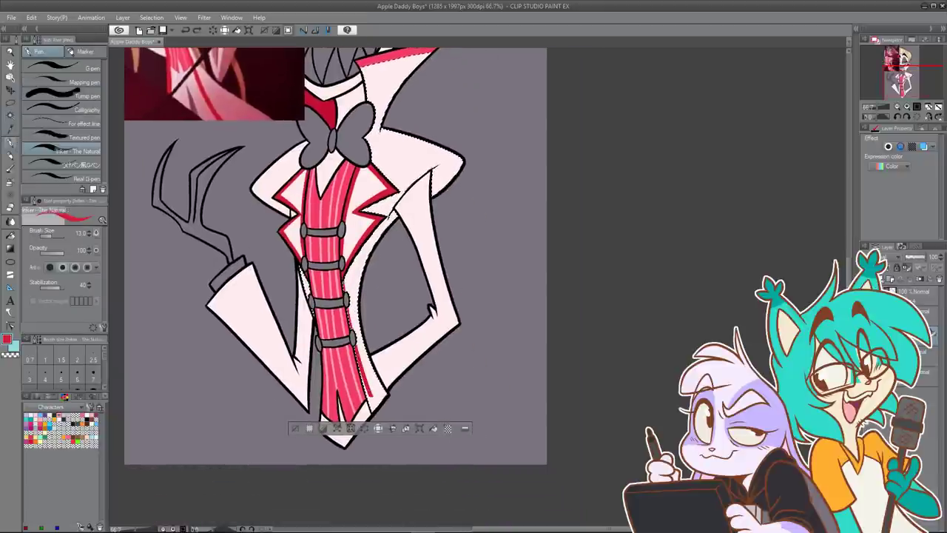
drag(371, 397, 376, 407)
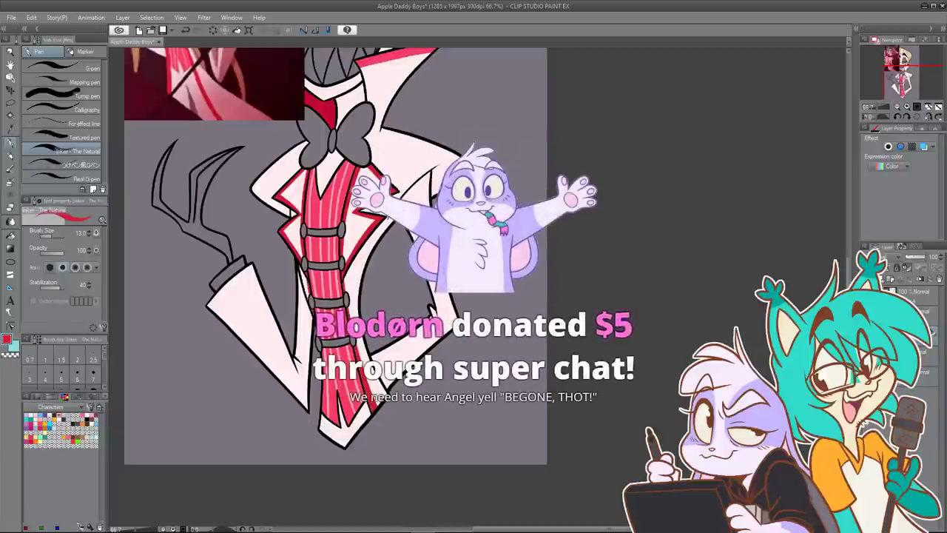
drag(429, 225, 431, 311)
scroll(431, 311, down, 2)
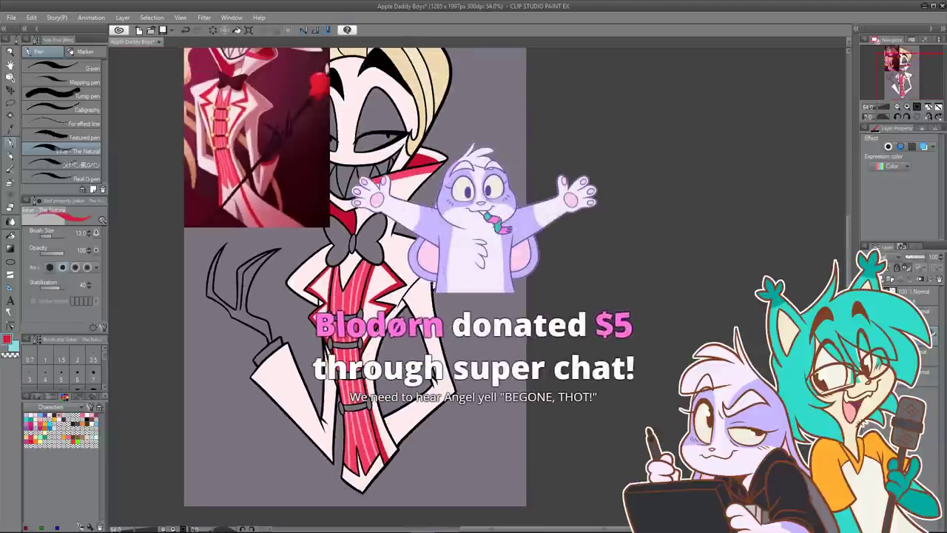
Step: Fill the cuff band of the raised clawed hand with the red using Fill, referring to other layers
key(g)
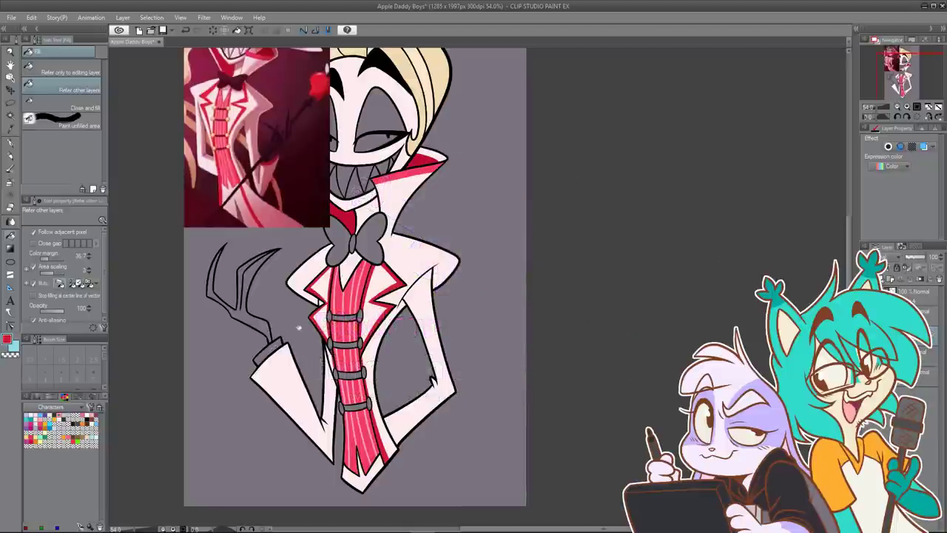
click(273, 350)
Step: Try filling the raised clawed hand with the near-black maroon #290415 sampled from the reference image, and undo the fill
click(9, 341)
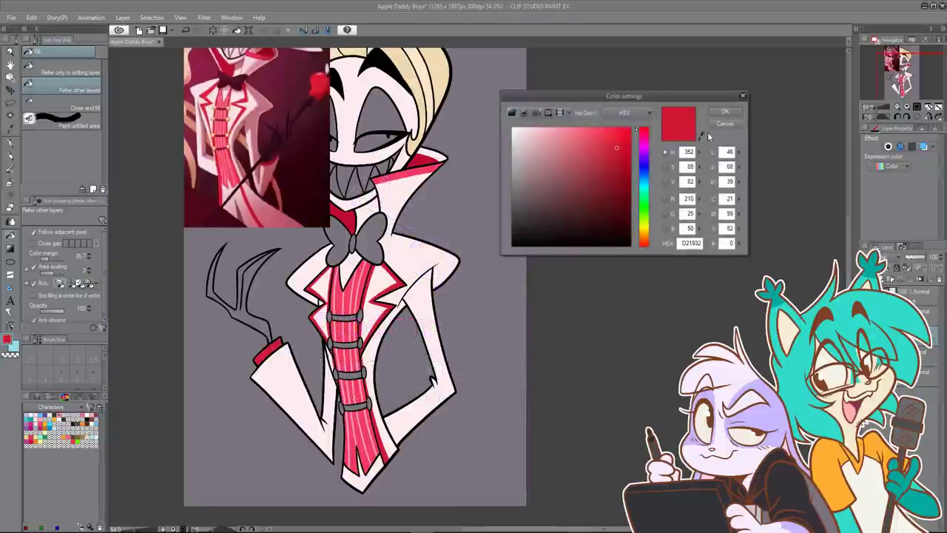
click(701, 136)
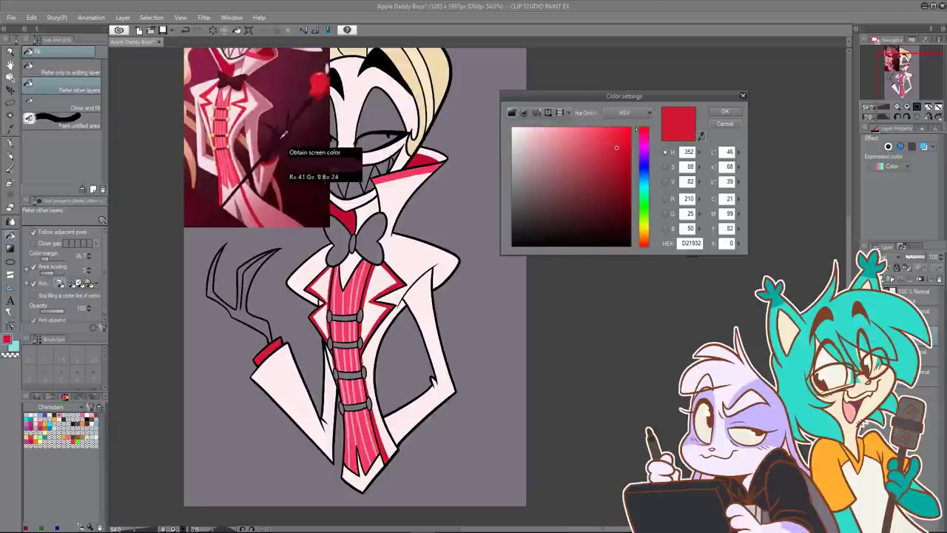
click(281, 147)
click(724, 110)
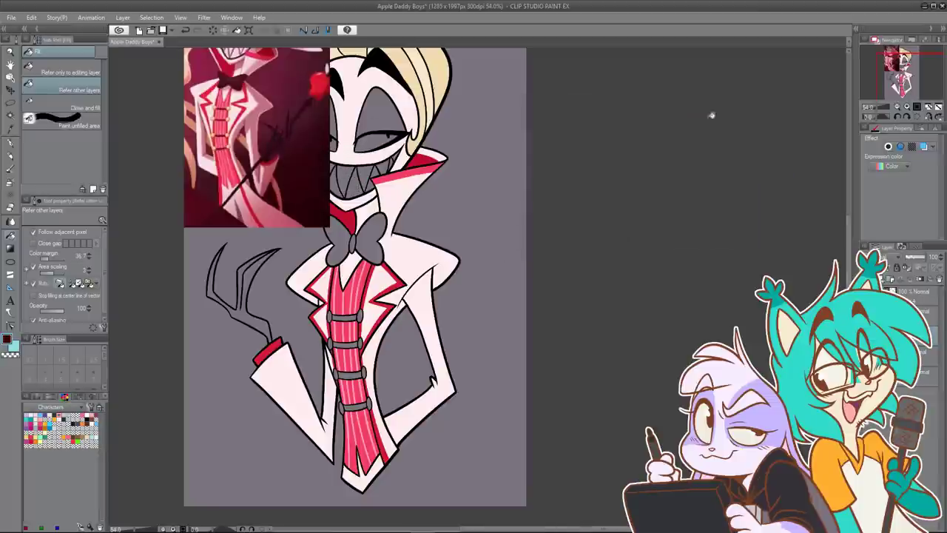
click(243, 307)
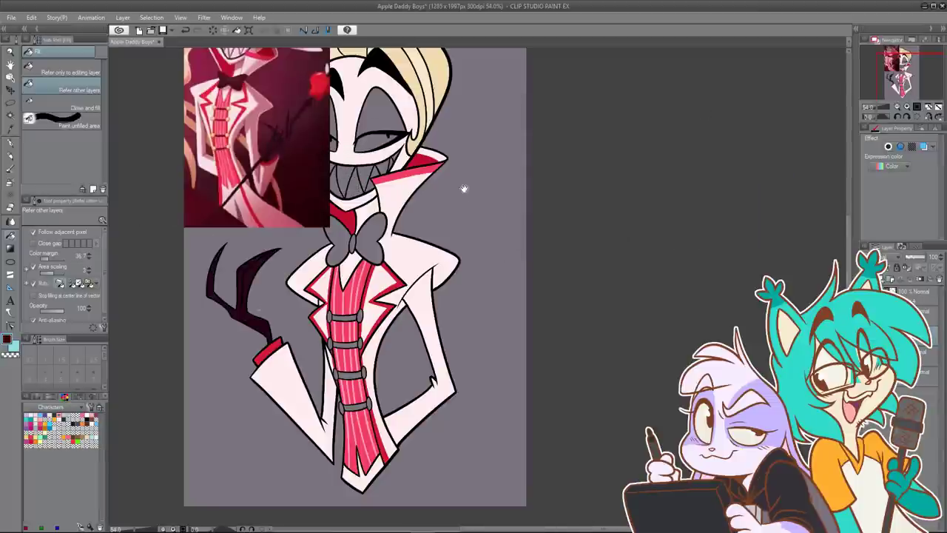
scroll(465, 244, up, 2)
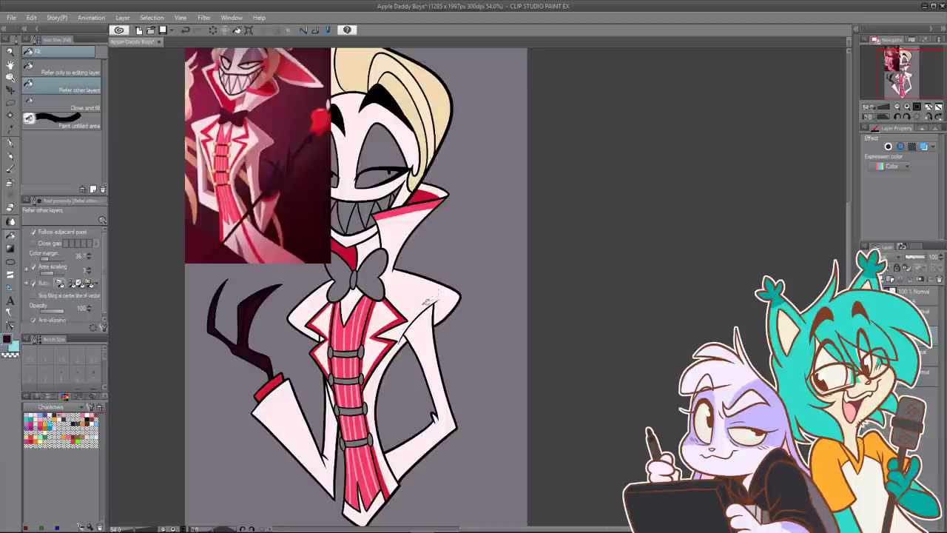
key(ctrl+z)
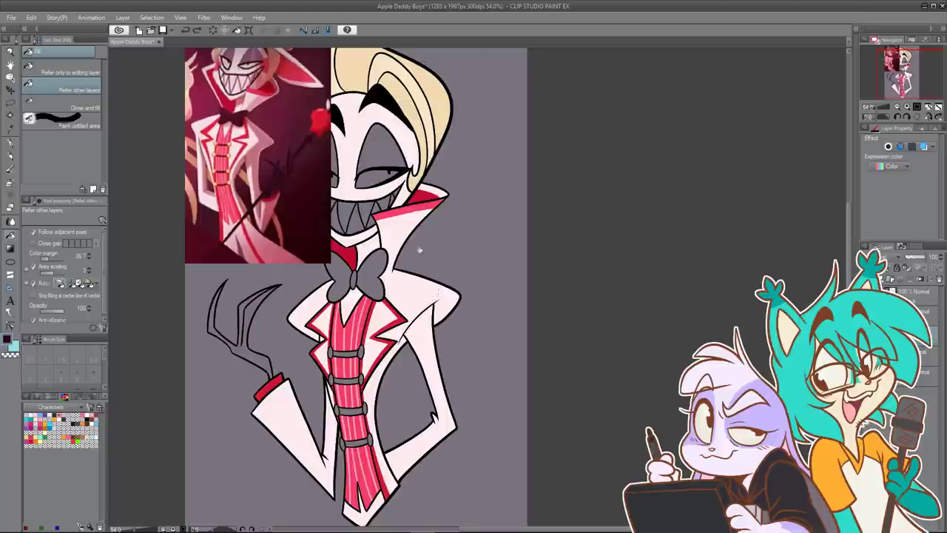
Step: Sample the maroon #530F28 from the reference's bow tie and fill the bow tie, vest straps and raised clawed hand with it
click(9, 342)
click(701, 136)
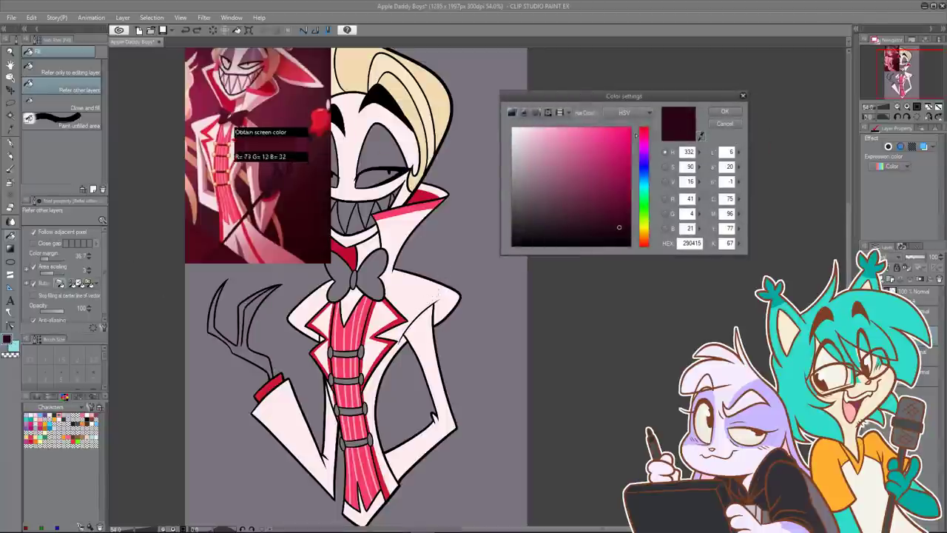
click(237, 124)
click(724, 111)
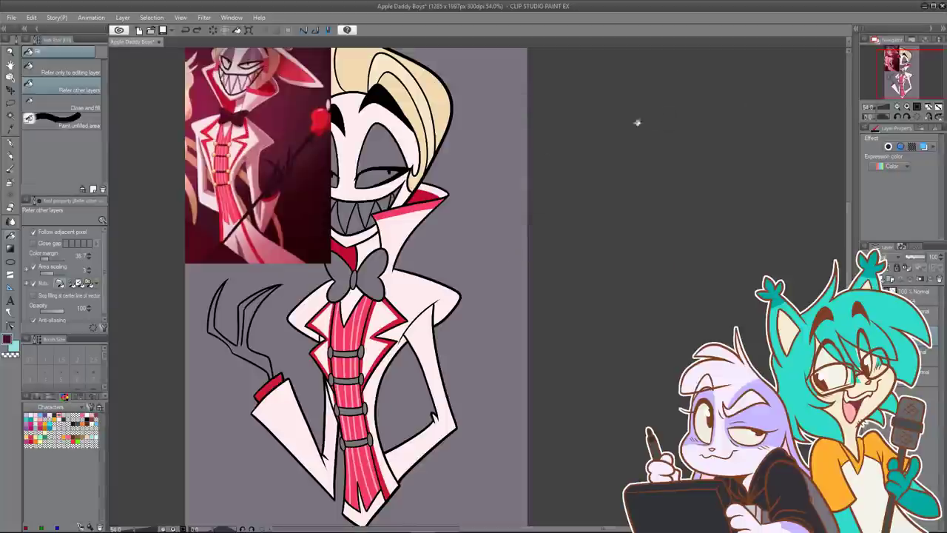
click(374, 277)
click(353, 280)
click(340, 279)
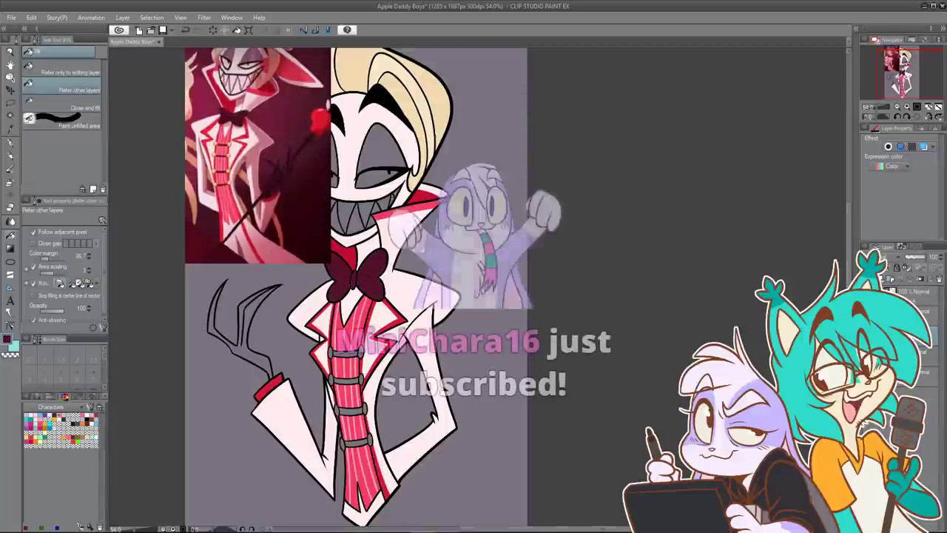
click(264, 373)
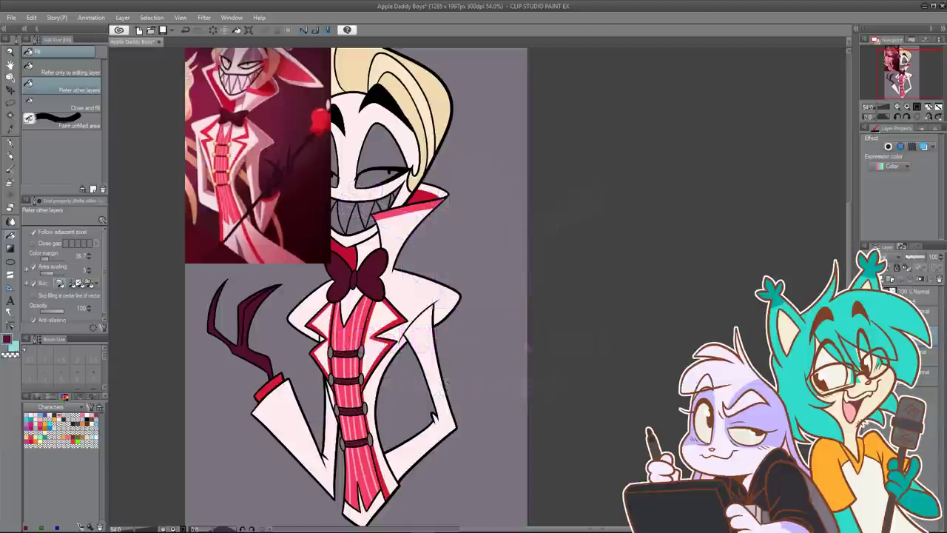
Step: Sample the button colour from the reference, adjust it to golden orange #FFB349, and fill the eight buttons at the vest strap ends
click(9, 342)
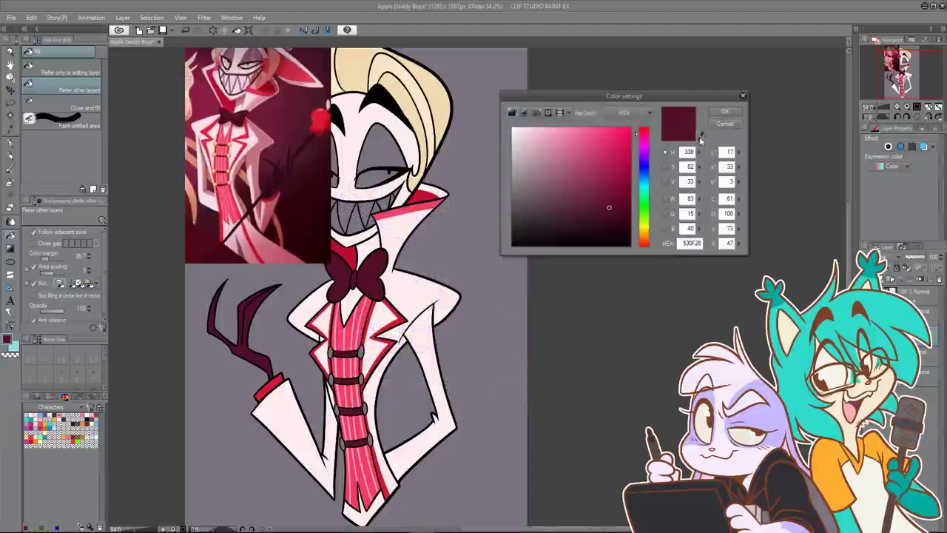
click(701, 138)
click(231, 159)
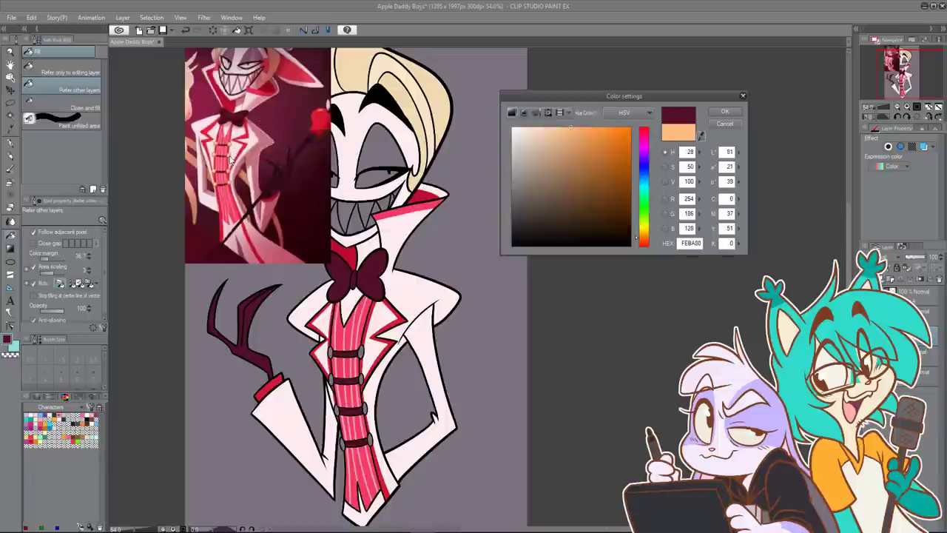
drag(639, 220, 642, 239)
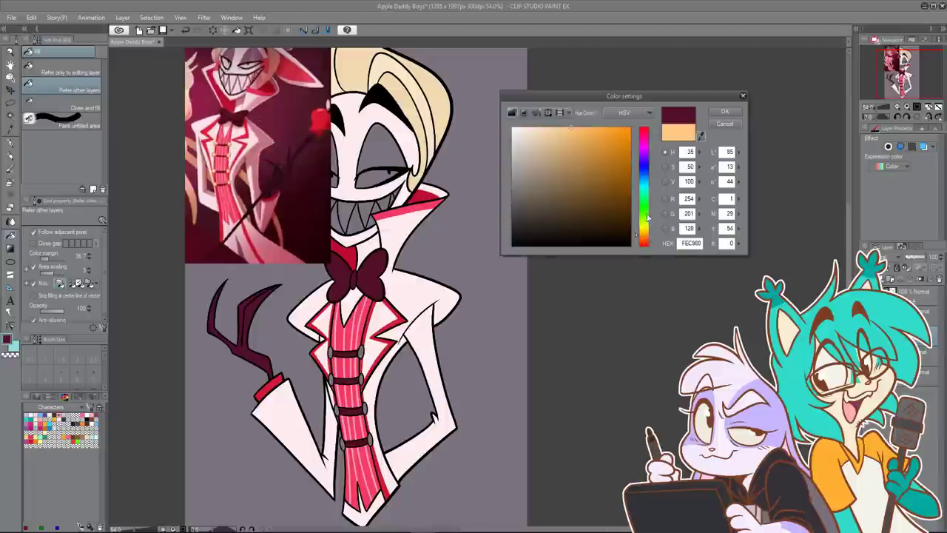
click(725, 111)
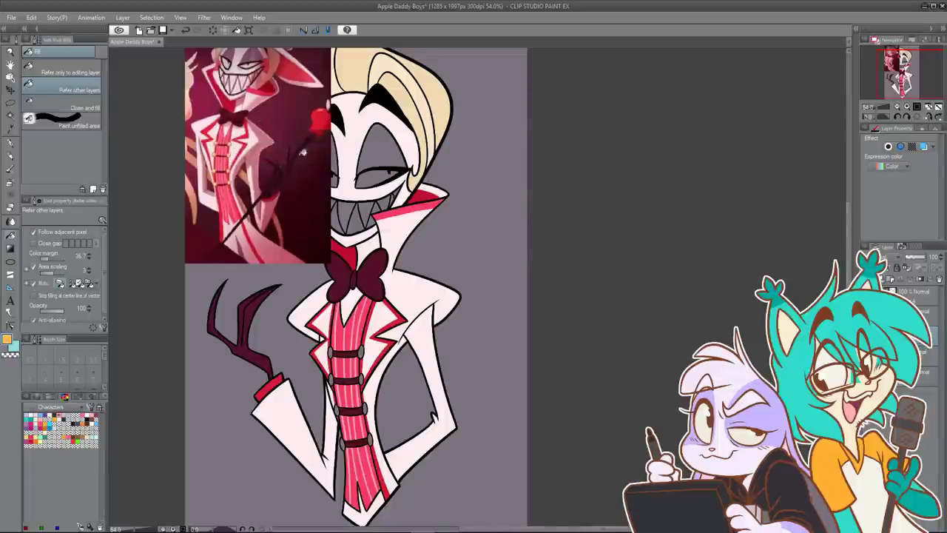
click(331, 353)
click(331, 380)
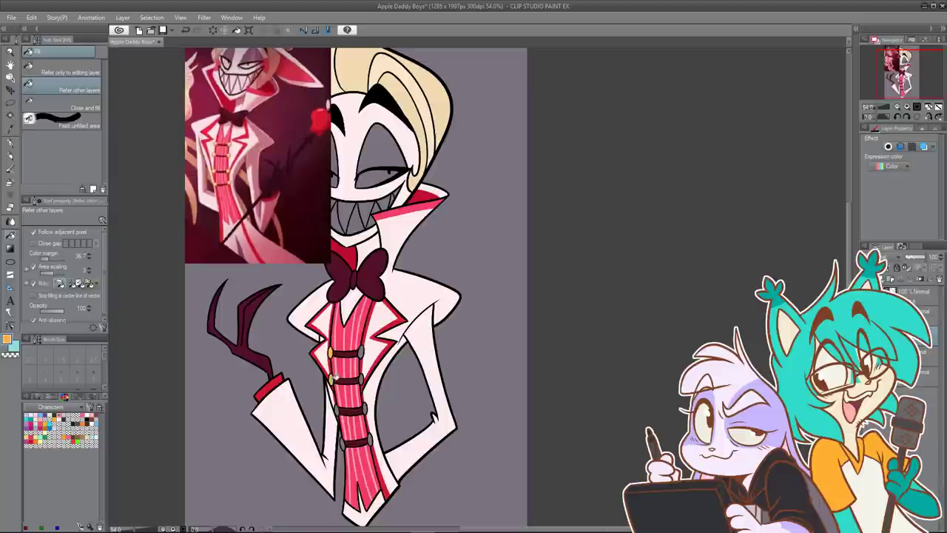
click(339, 410)
click(345, 442)
click(370, 440)
click(370, 407)
click(367, 378)
click(363, 350)
Step: Sample the teeth colour from the reference, lighten it to pale pink #FDE9F3, hide the reference, and fill the character's teeth
drag(460, 218, 478, 283)
double_click(7, 339)
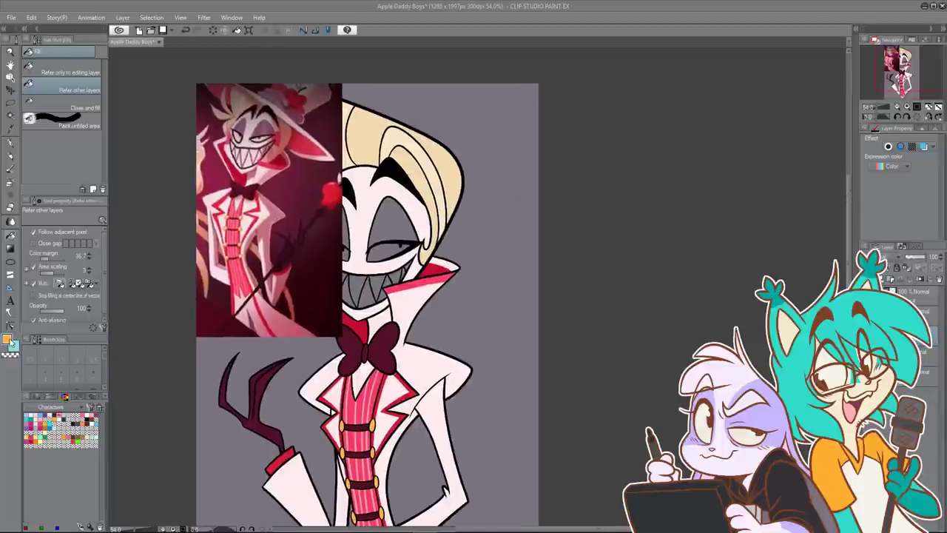
click(700, 136)
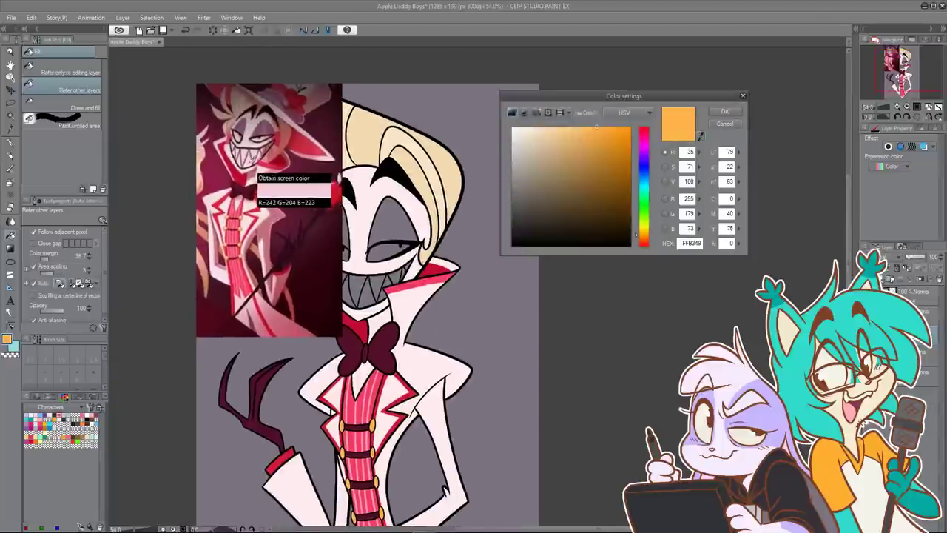
click(246, 164)
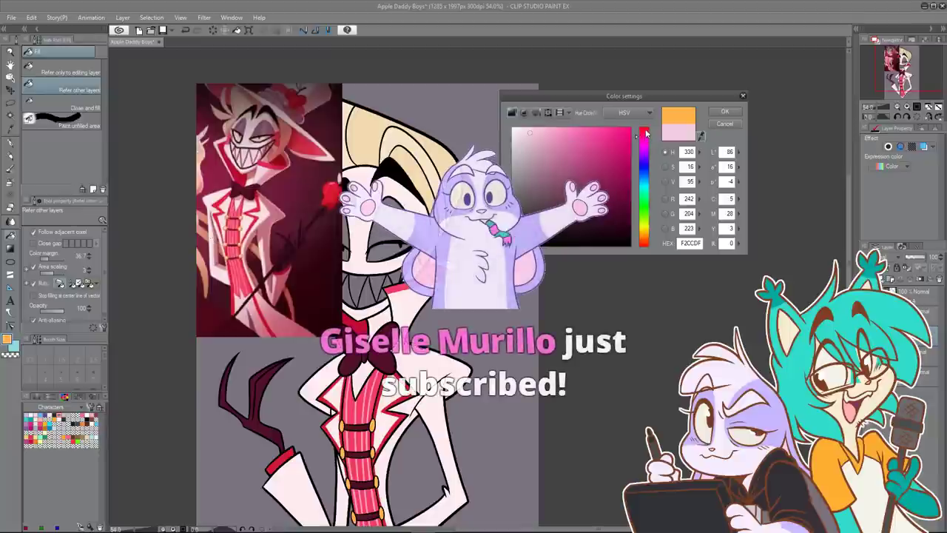
drag(525, 131, 520, 128)
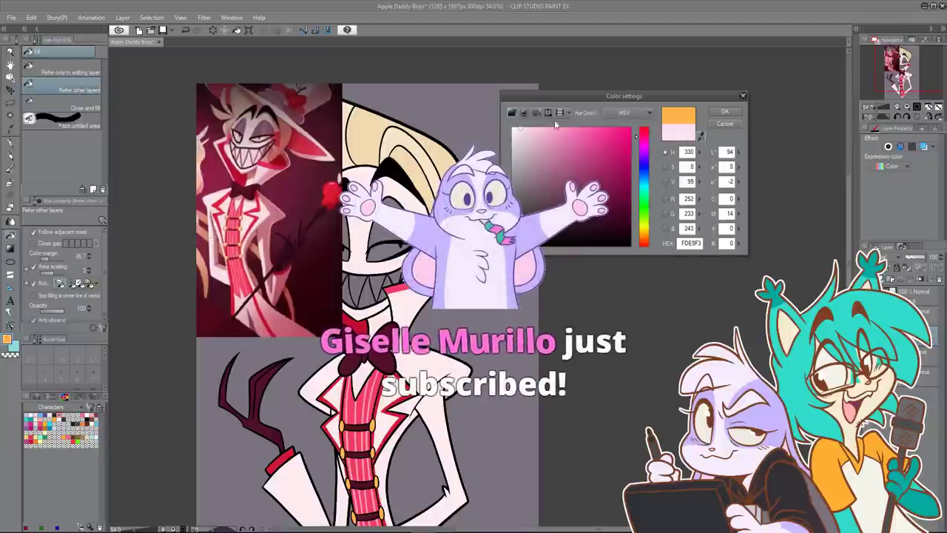
click(713, 112)
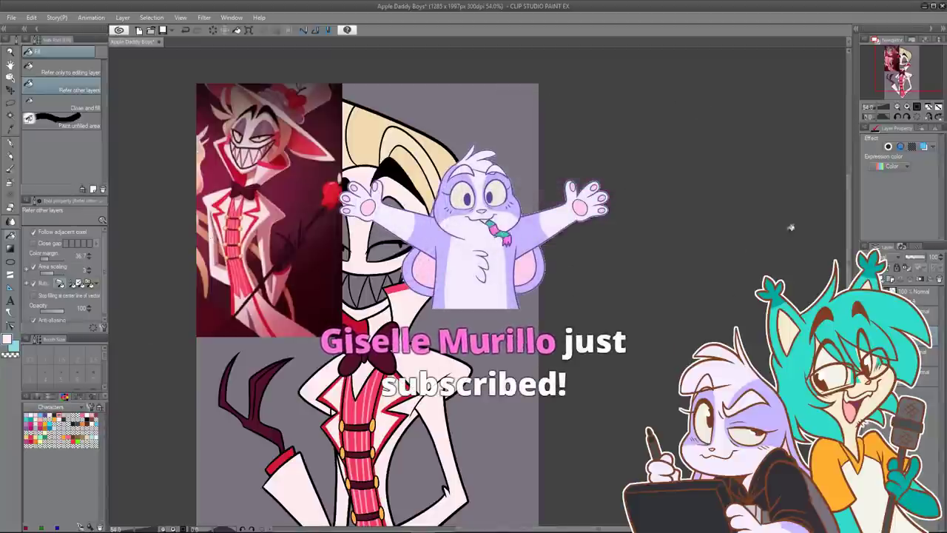
click(866, 296)
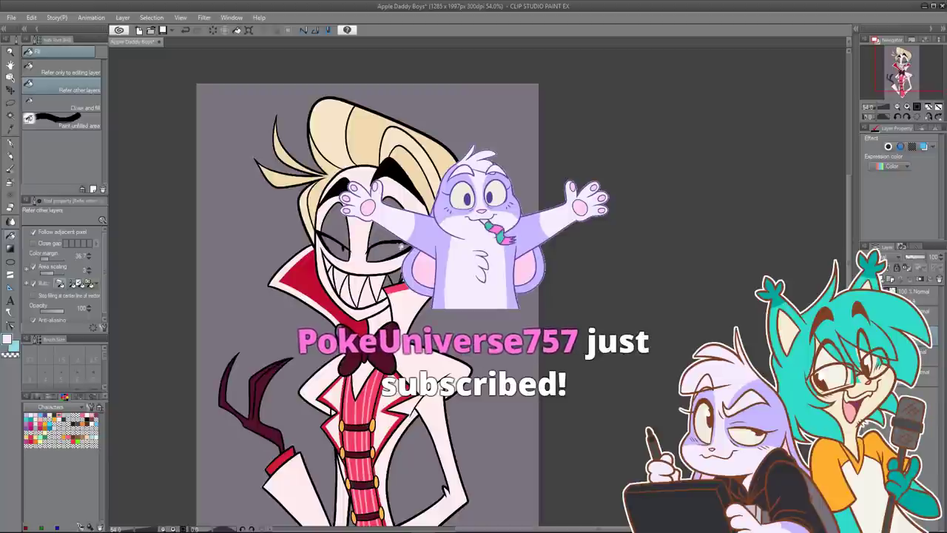
key(p)
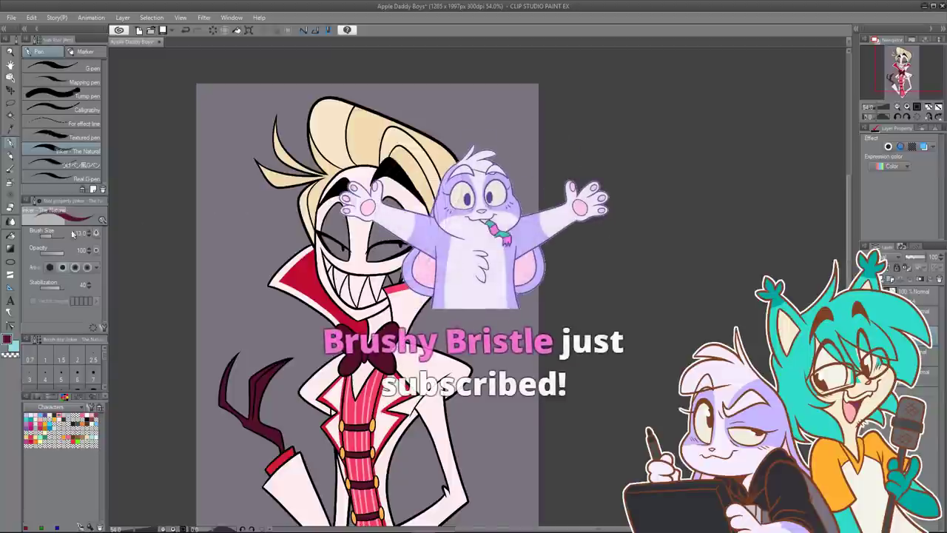
key(g)
alt+click(369, 264)
click(391, 279)
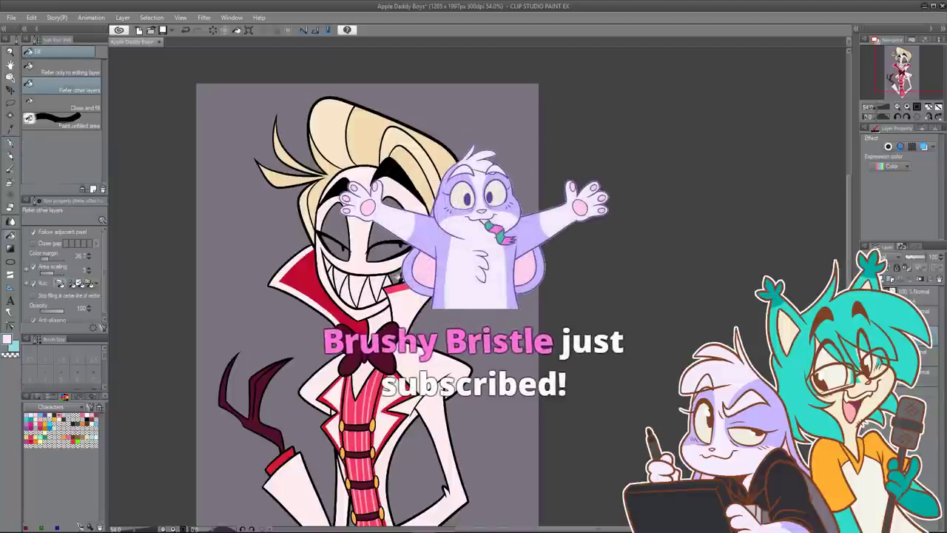
click(398, 277)
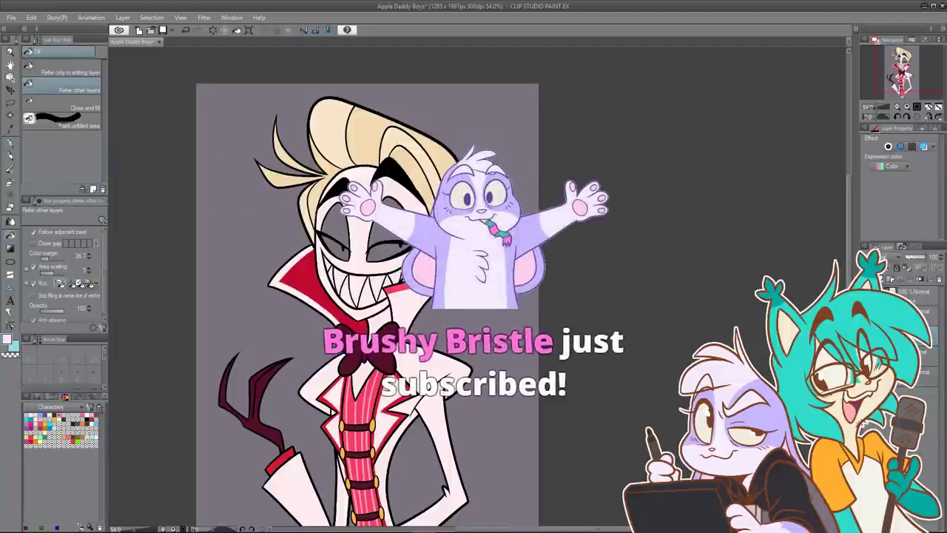
Step: Show the reference to sample its eyelid colour, lighten it to a muted mauve, and fill both of the character's upper eyelids
click(866, 296)
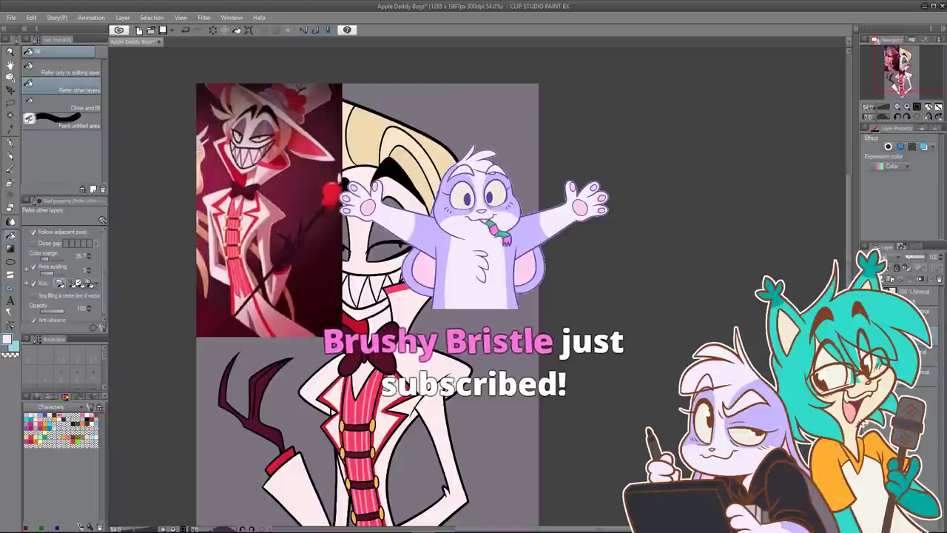
double_click(8, 341)
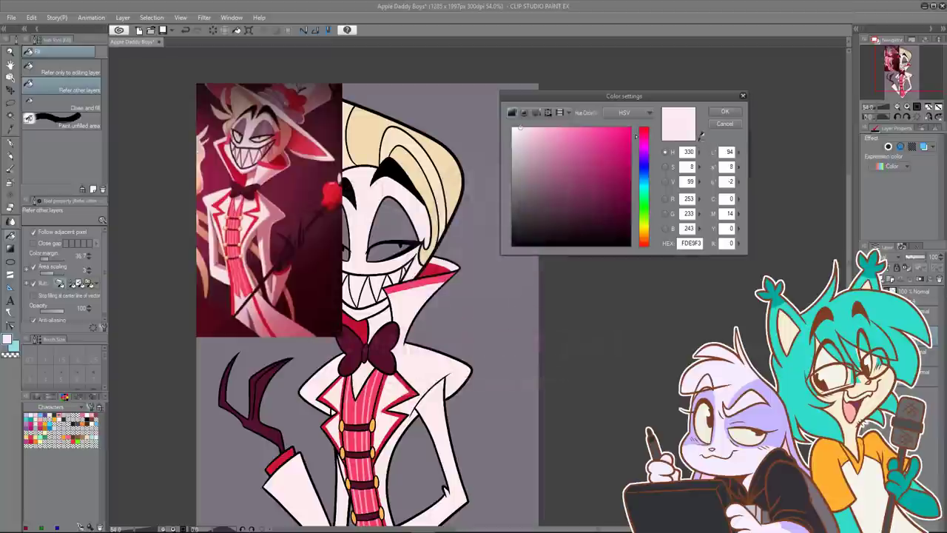
click(701, 135)
click(279, 155)
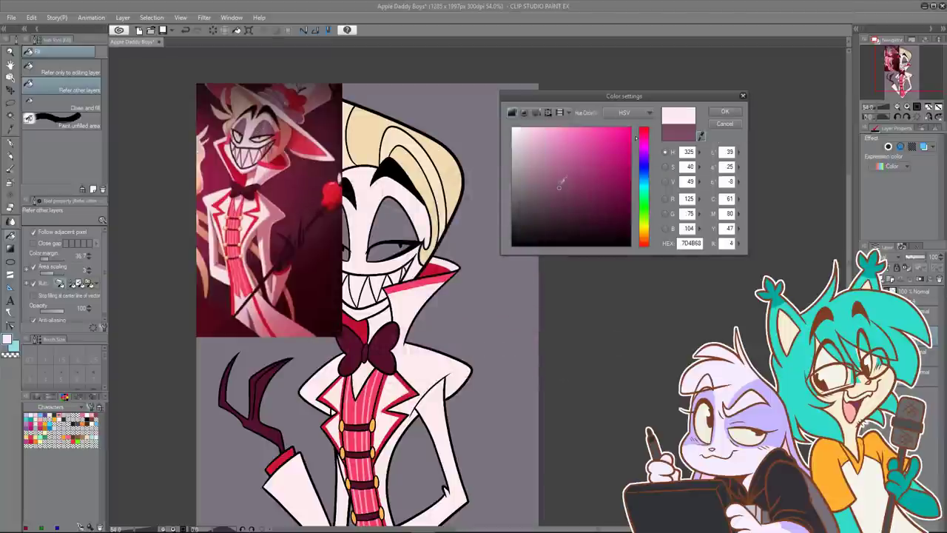
click(558, 164)
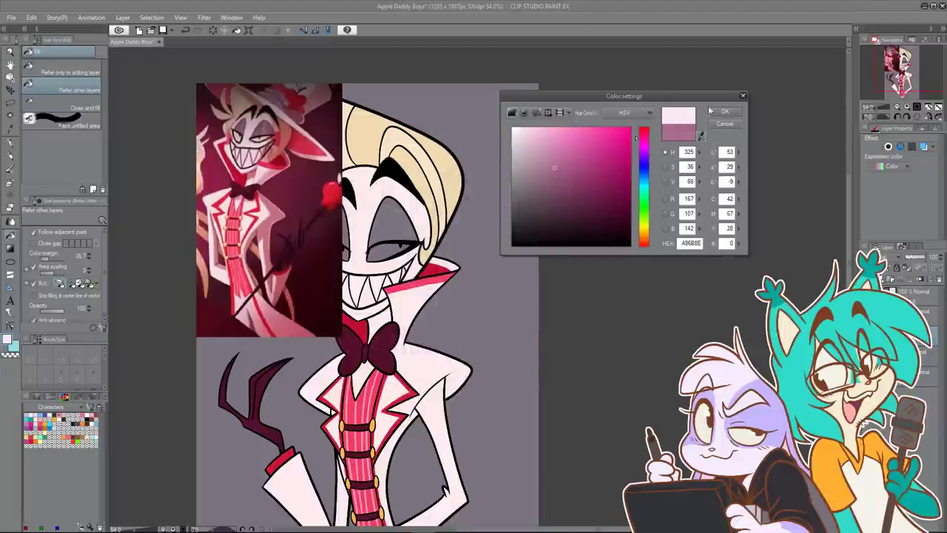
click(544, 168)
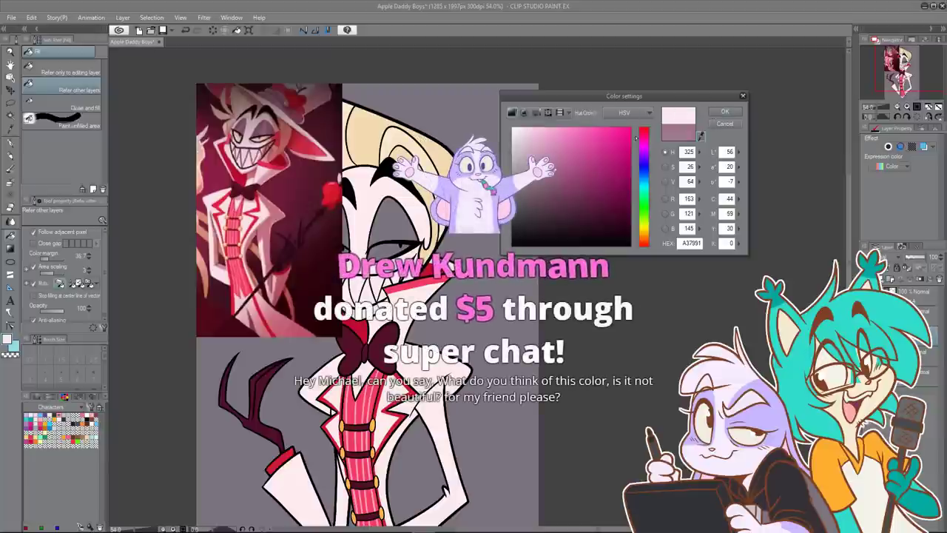
click(551, 174)
click(716, 111)
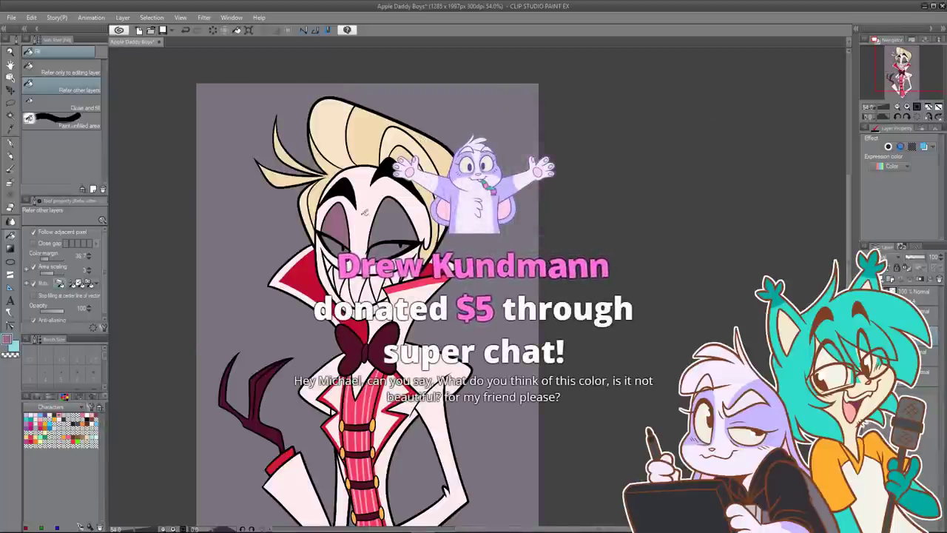
Step: Paint a highlight stripe on the left eyelid in lighter mauve #BD87A6 with the Inker - The Natural pen, redoing the first stroke
double_click(7, 339)
click(545, 157)
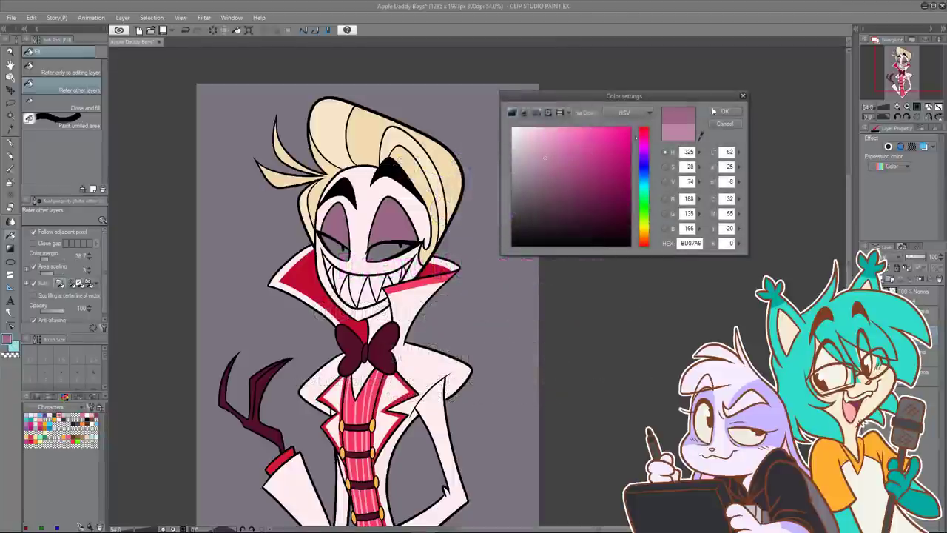
click(723, 110)
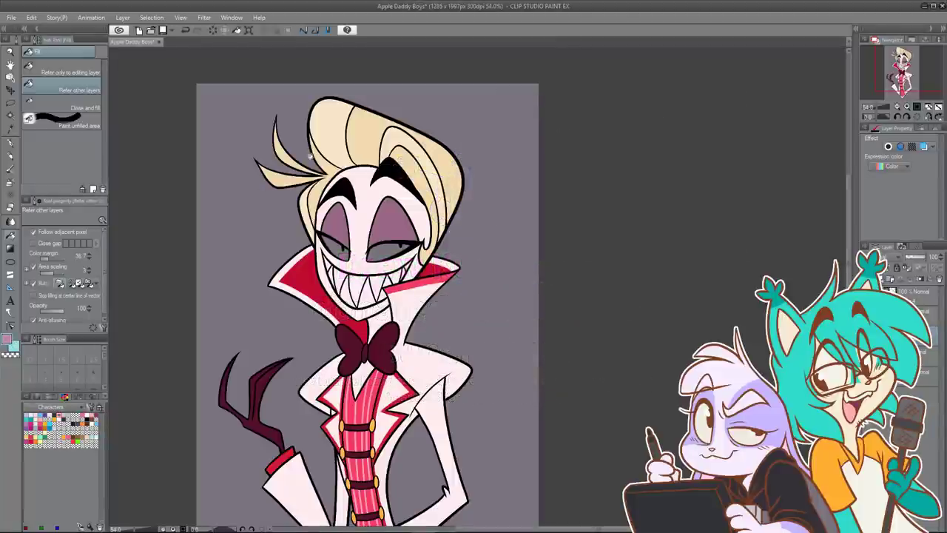
click(11, 144)
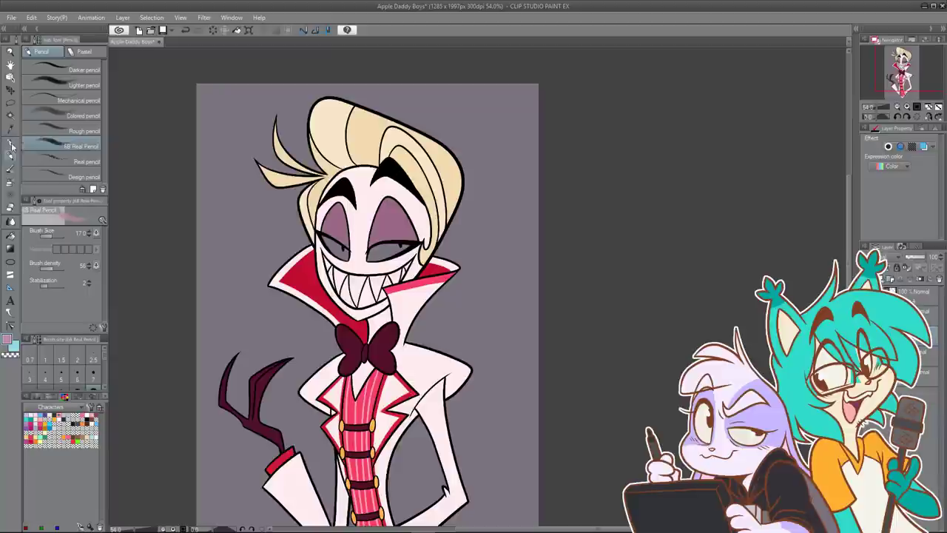
scroll(336, 207, up, 5)
key([)
key([)
mouse_move(338, 200)
mouse_down()
mouse_move(324, 242)
mouse_move(337, 234)
mouse_move(341, 200)
mouse_up()
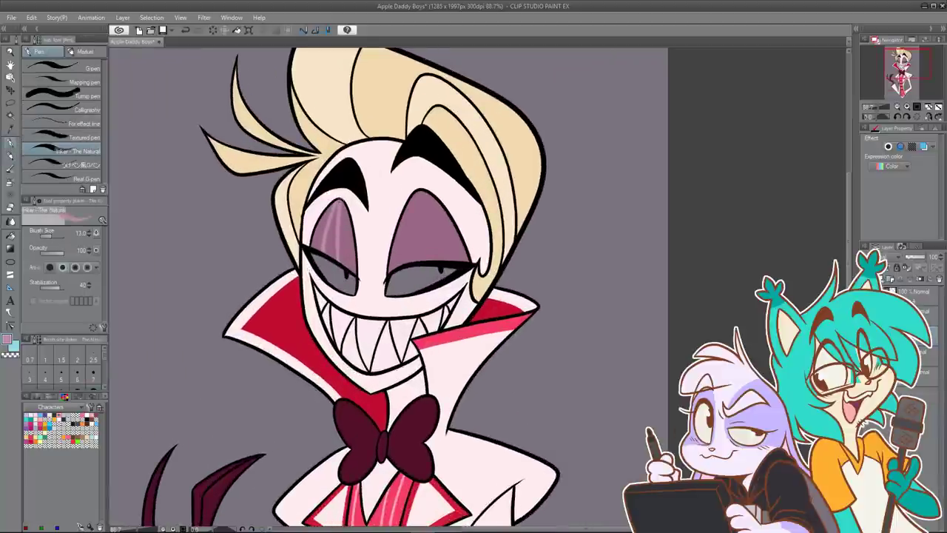
key(ctrl+z)
mouse_move(335, 257)
mouse_down()
mouse_move(343, 200)
mouse_move(335, 256)
mouse_move(328, 227)
mouse_up()
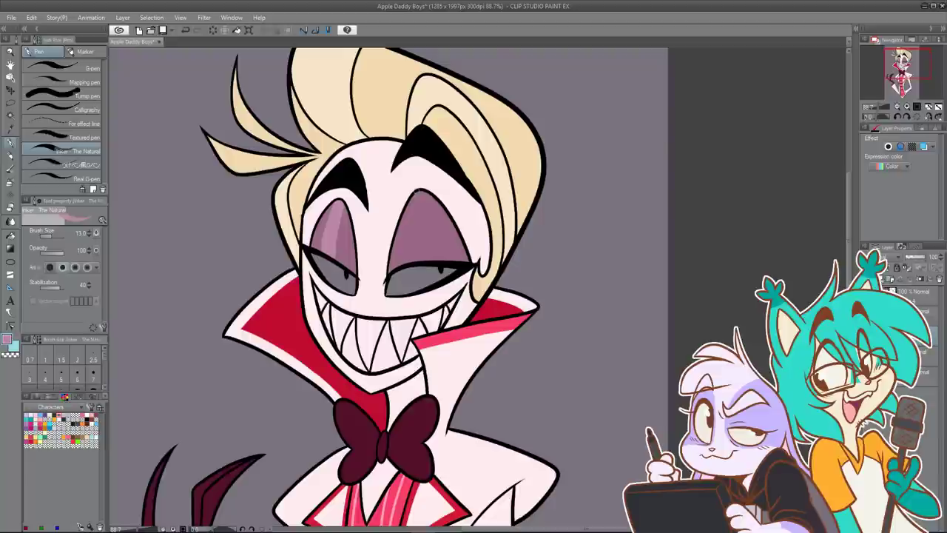
Step: Paint a highlight stripe down the right eyelid in the lighter mauve #BD87A6 with the Inker - The Natural pen
drag(416, 191, 406, 263)
drag(419, 188, 424, 263)
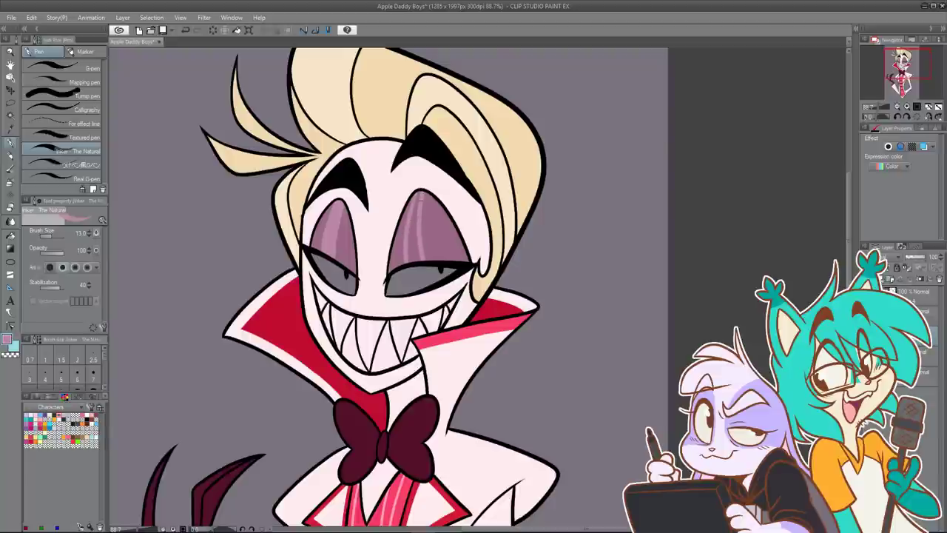
drag(418, 195, 416, 250)
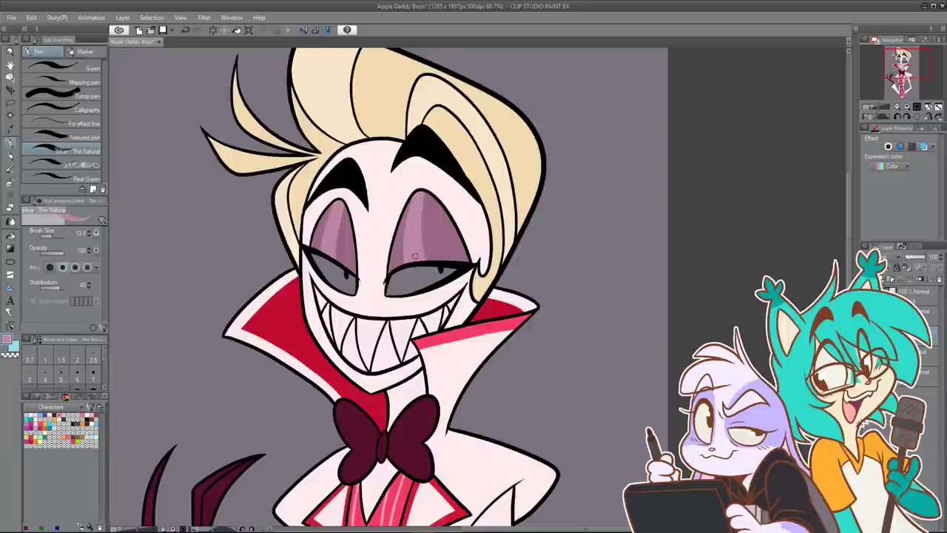
Step: Sample the eye colour from the reference, lighten it to pale cream, hide the reference, and fill both of the character's eyes
scroll(437, 158, down, 2)
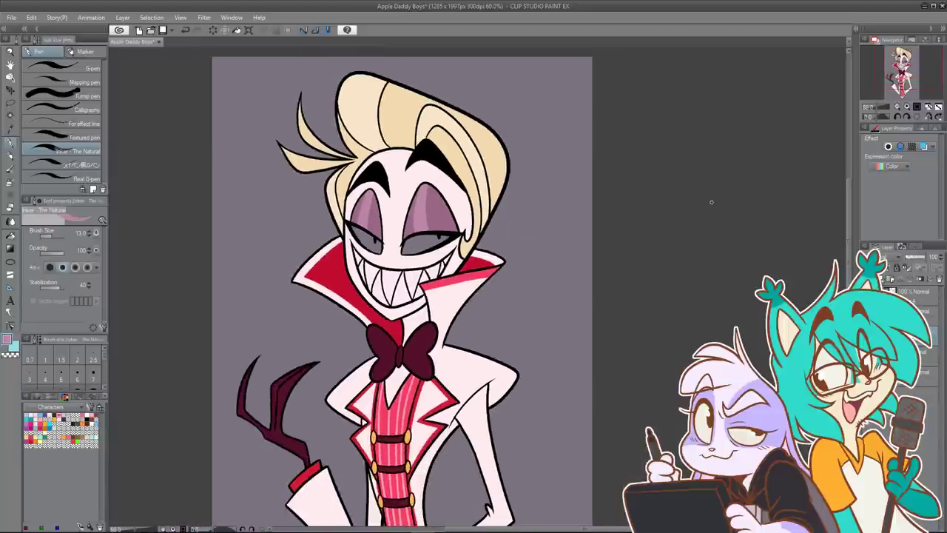
key(ctrl+v)
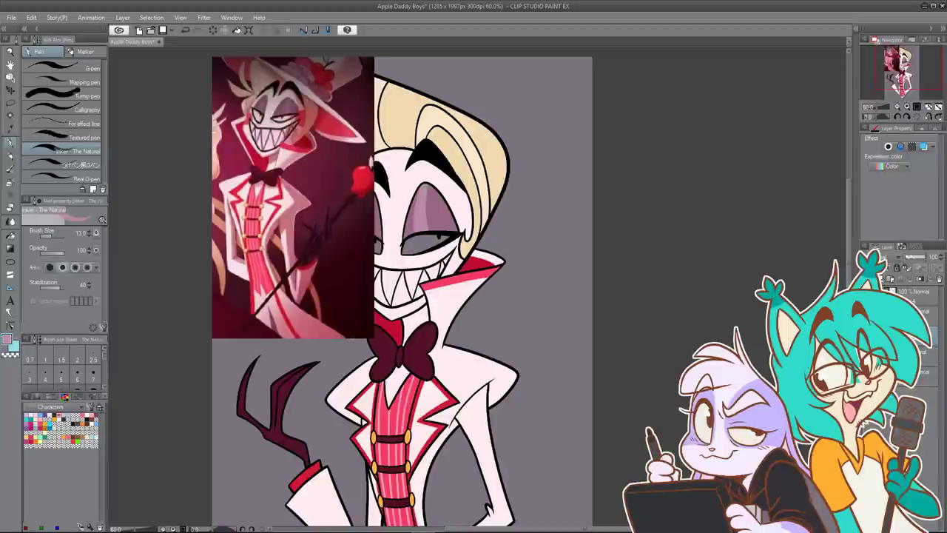
double_click(7, 339)
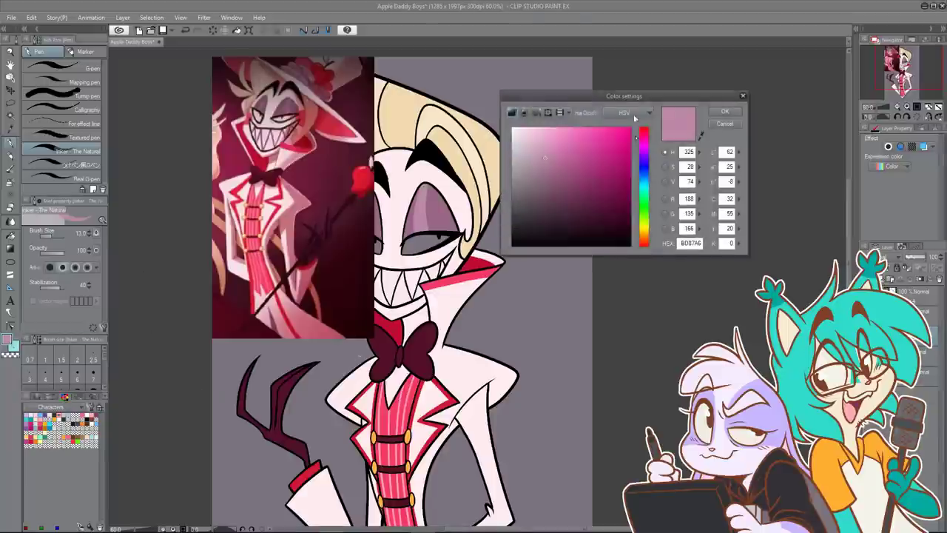
click(701, 136)
click(270, 127)
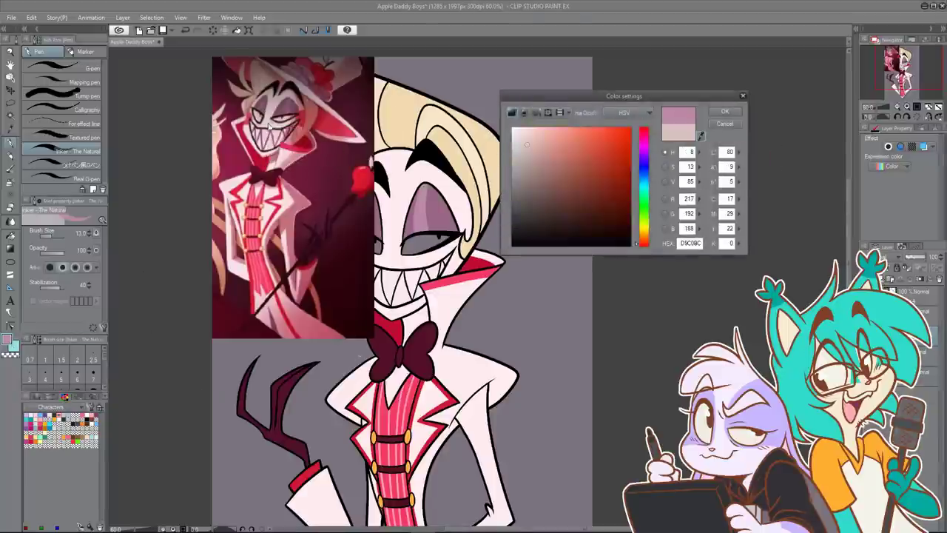
click(528, 130)
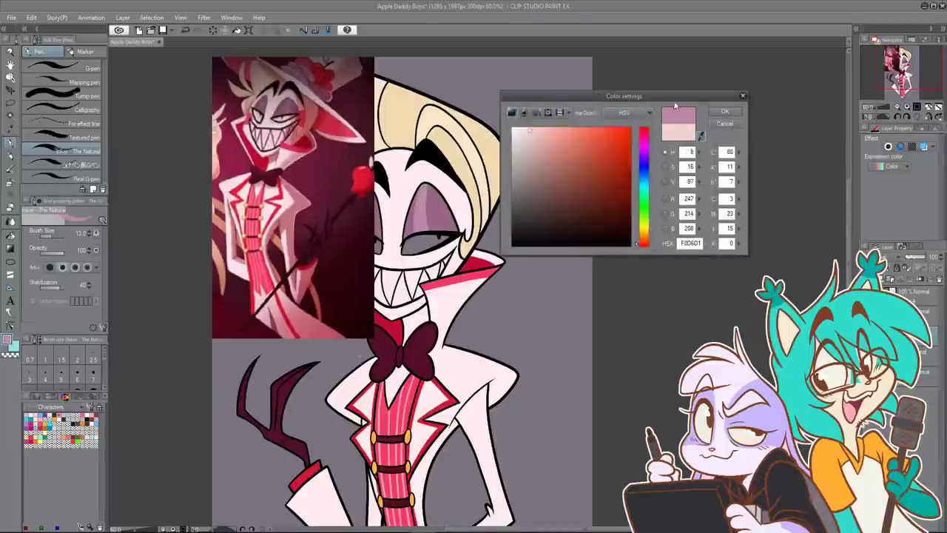
click(644, 242)
click(724, 111)
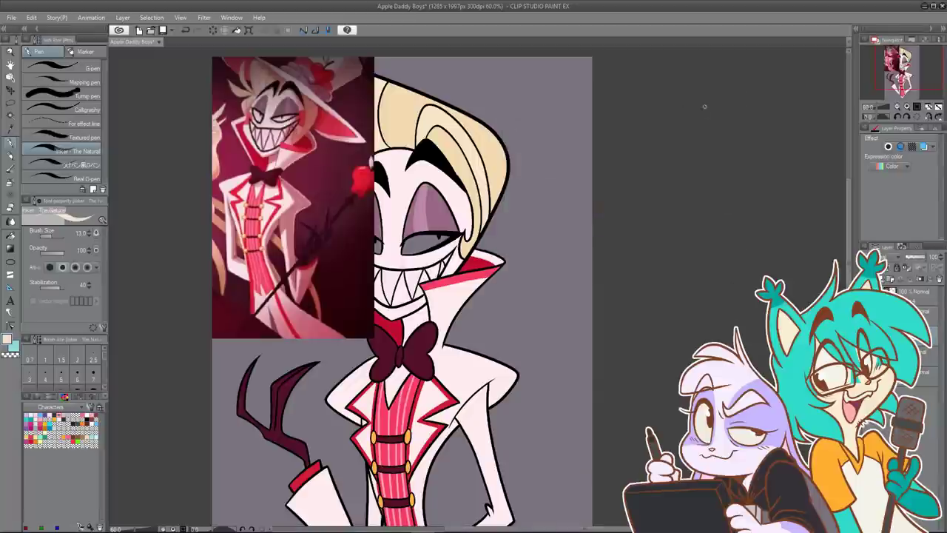
click(865, 295)
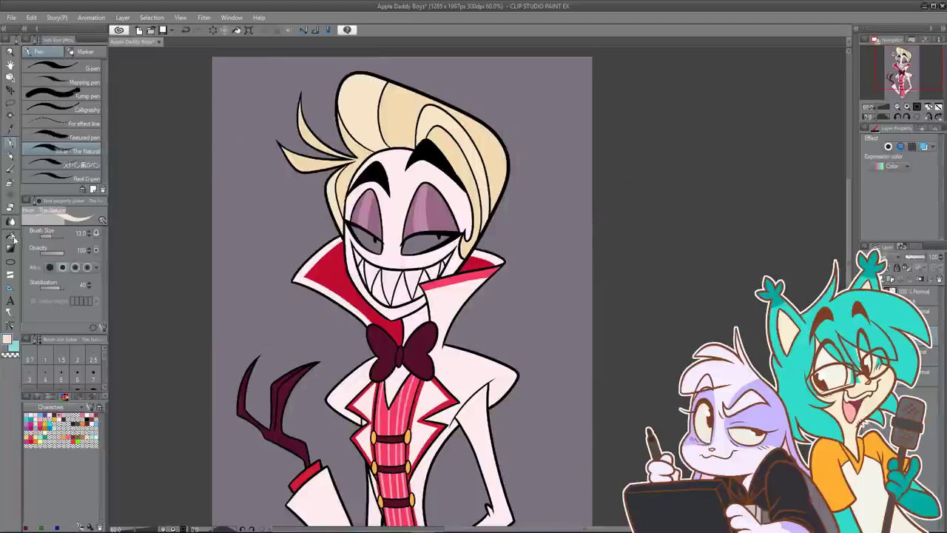
click(10, 220)
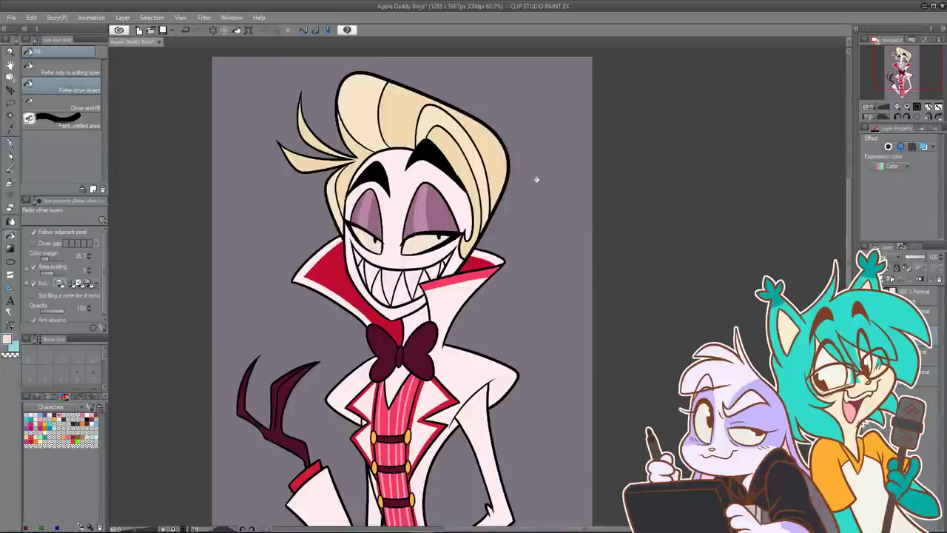
Step: Check the reference once more, sample the bright pink from the character's vest, and switch to the Inker - The Natural pen
scroll(536, 179, down, 2)
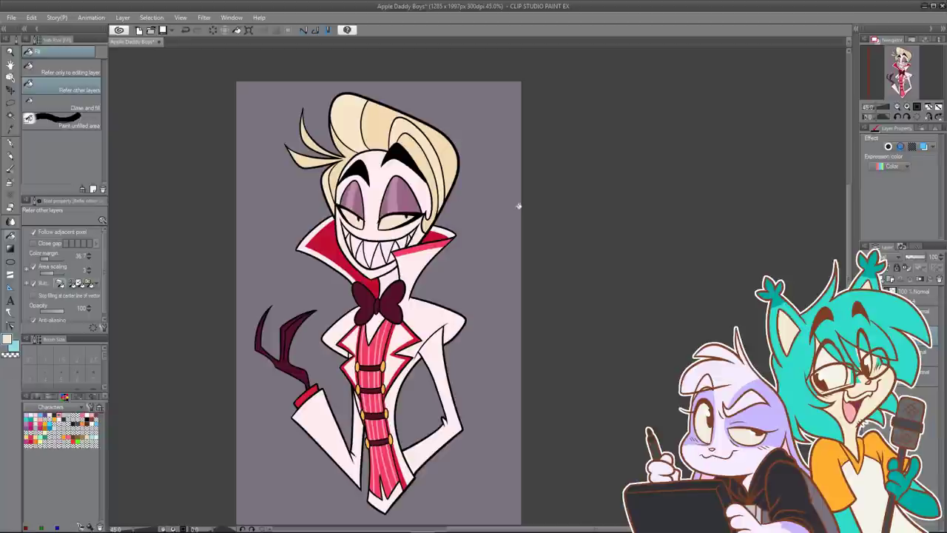
key(ctrl+z)
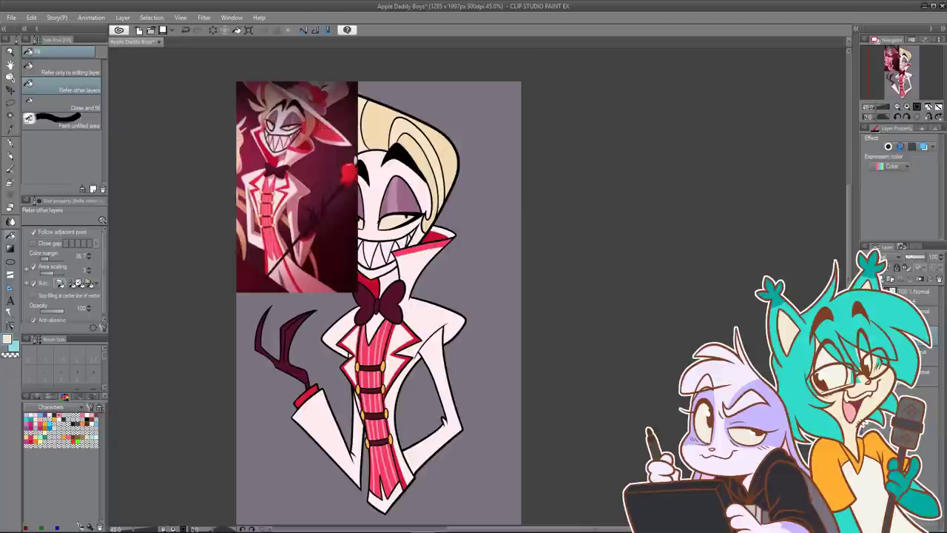
click(866, 295)
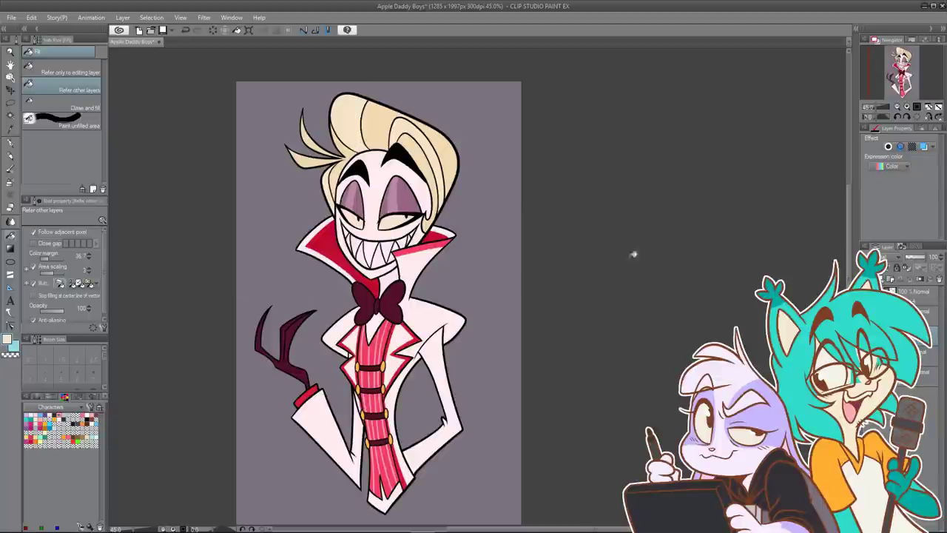
alt+click(384, 336)
key(p)
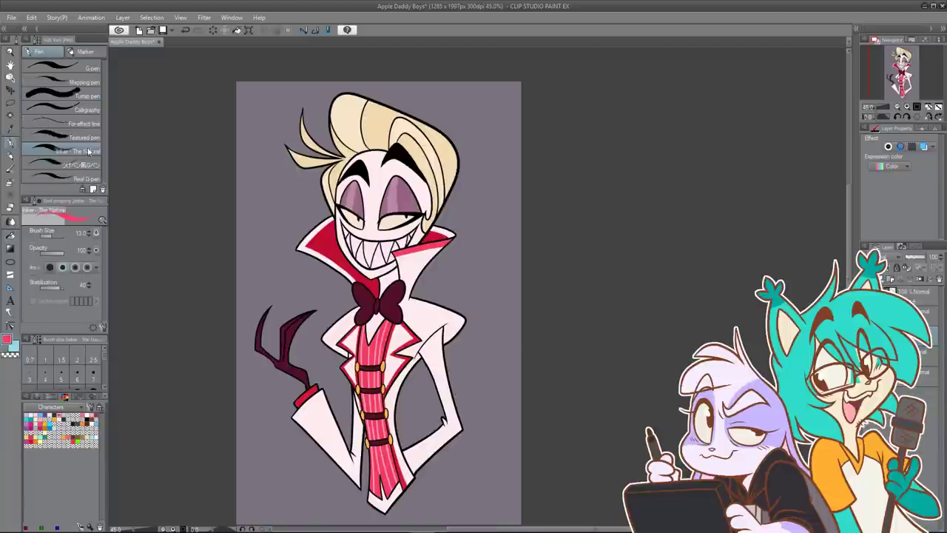
Step: Select the character's face skin with Auto select, raising its colour margin and reselecting the area
click(11, 116)
click(351, 230)
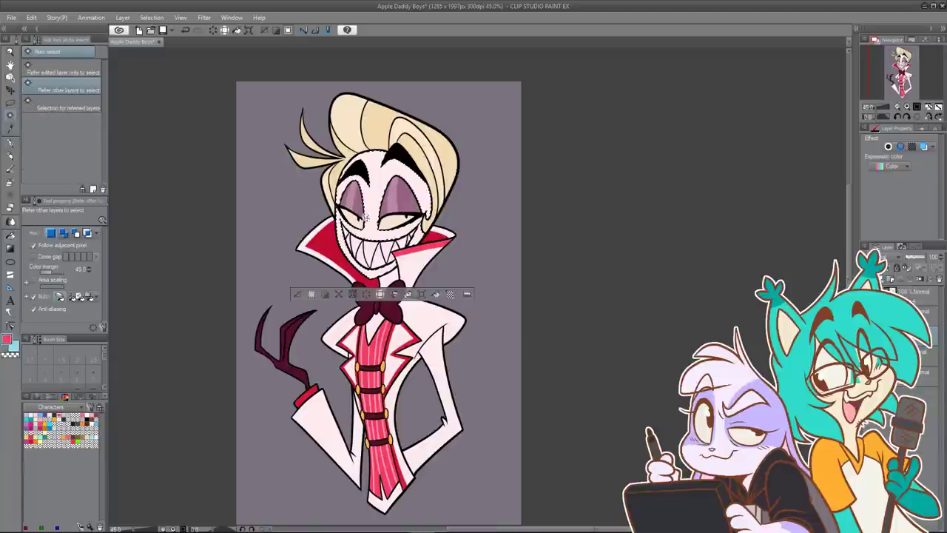
key(ctrl+d)
click(56, 273)
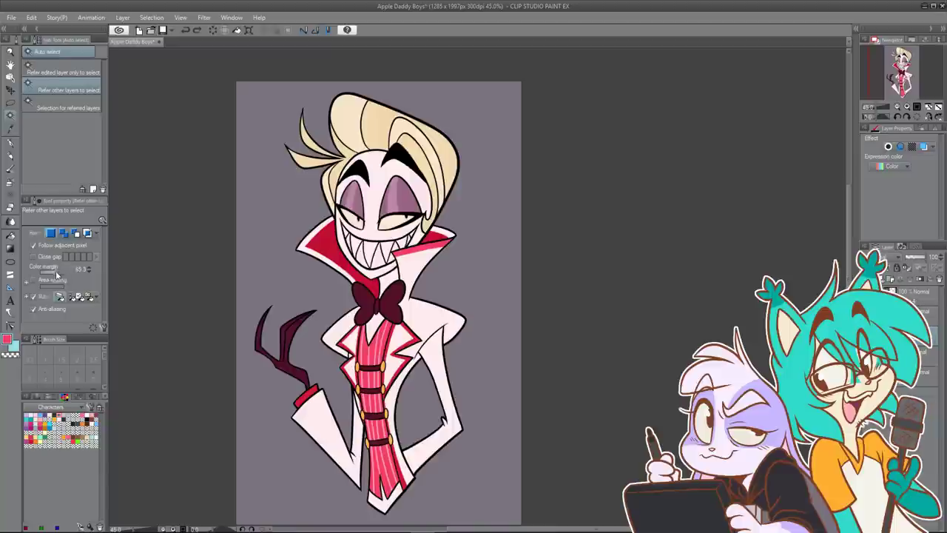
click(356, 230)
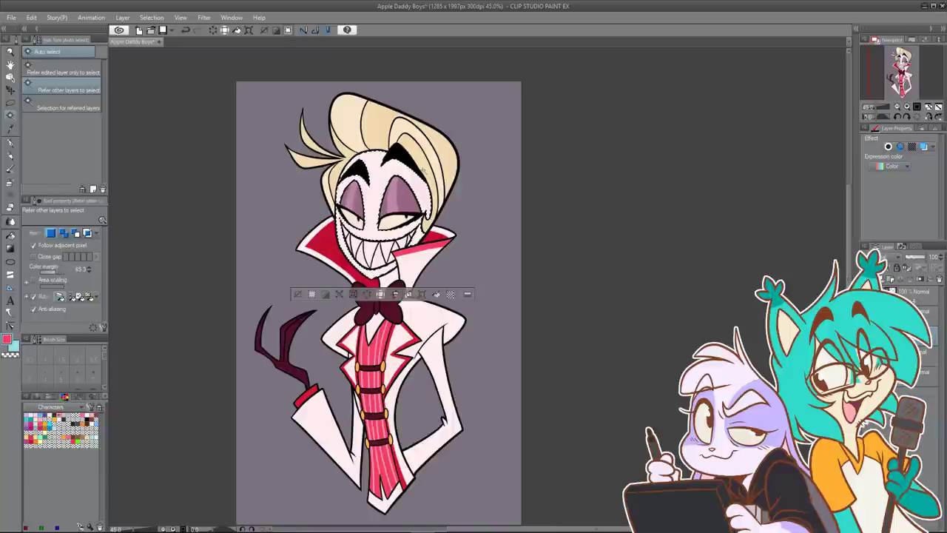
Step: Paint bright pink cheek marks below the outer corners of both eyes within the face selection, undoing stray strokes
click(11, 143)
scroll(341, 212, up, 7)
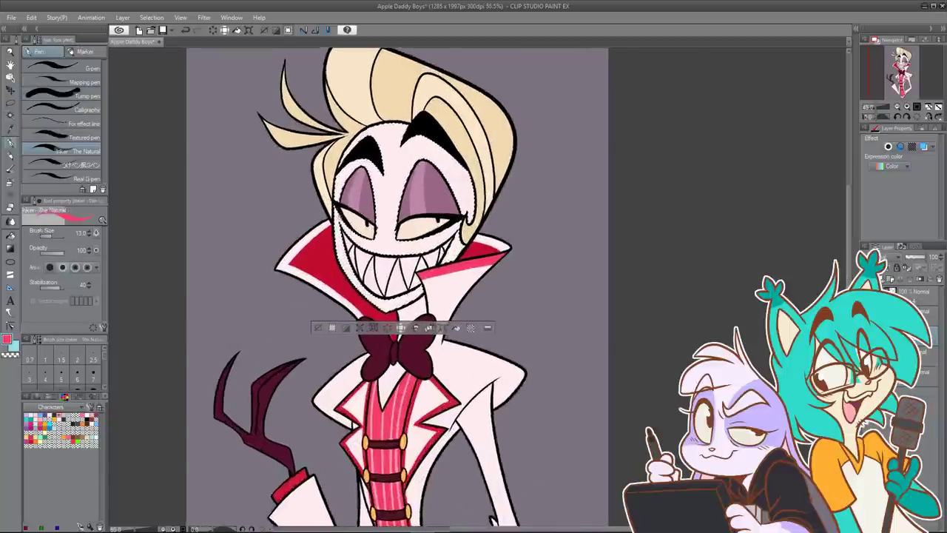
mouse_move(338, 208)
mouse_down()
mouse_move(329, 213)
mouse_move(348, 217)
mouse_move(343, 231)
mouse_up()
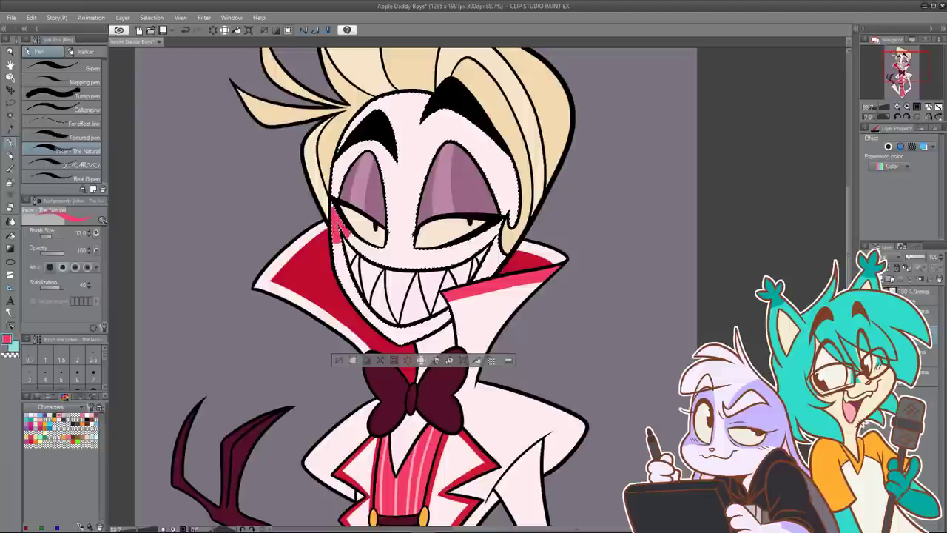
drag(481, 234, 500, 251)
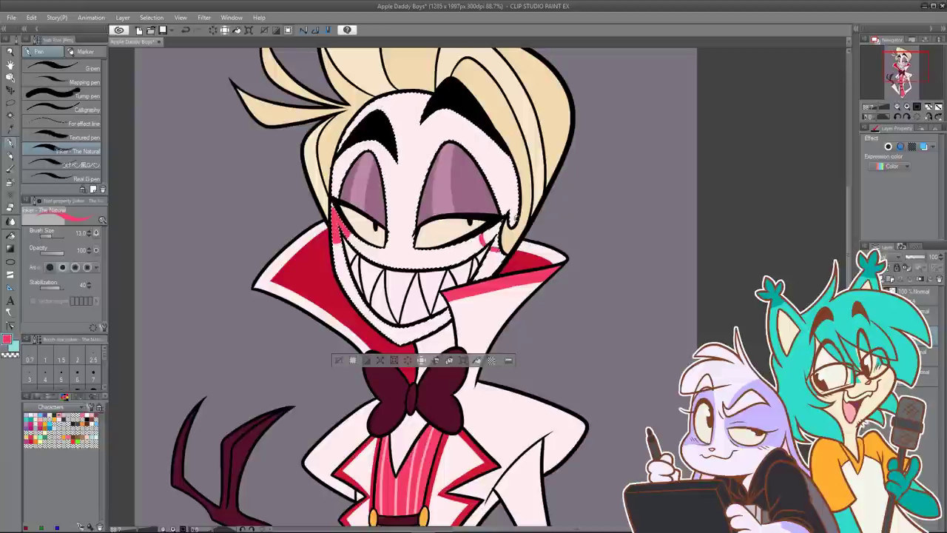
mouse_move(516, 219)
mouse_down()
mouse_move(498, 208)
mouse_move(499, 245)
mouse_up()
key(ctrl+z)
key(ctrl+z)
key(ctrl+z)
Step: Paint the inside of the ear in the same bright pink and clear the selection
mouse_move(498, 205)
mouse_down()
mouse_move(518, 233)
mouse_move(501, 253)
mouse_move(486, 243)
mouse_move(499, 244)
mouse_up()
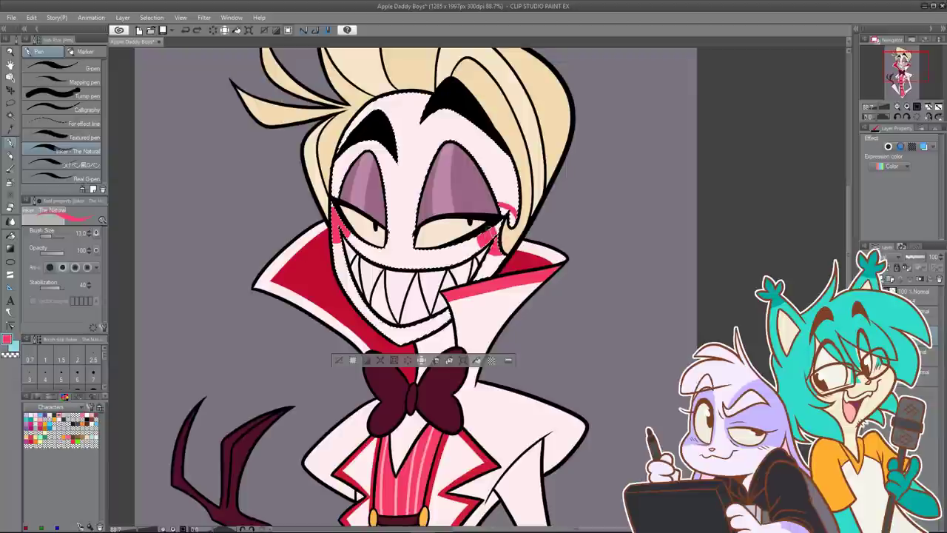
drag(498, 207, 508, 219)
key(ctrl+d)
scroll(507, 227, down, 5)
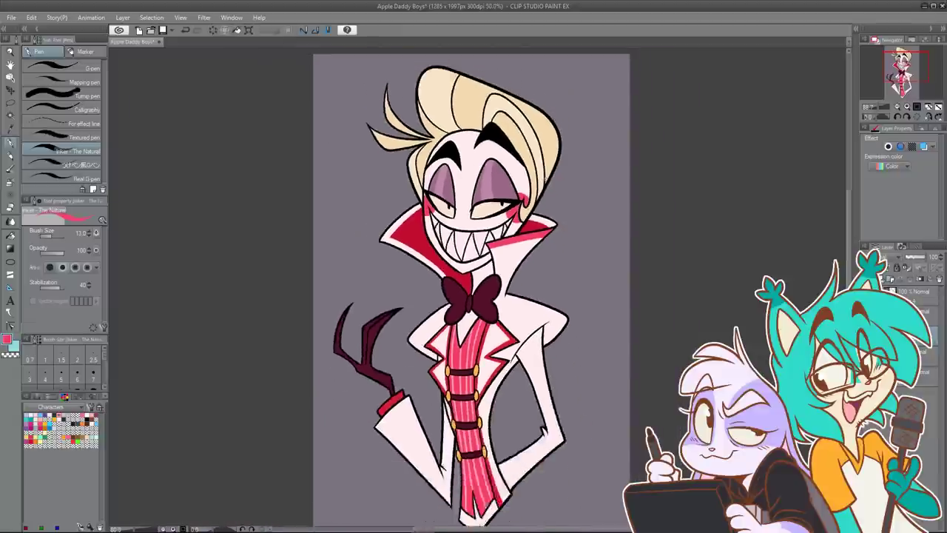
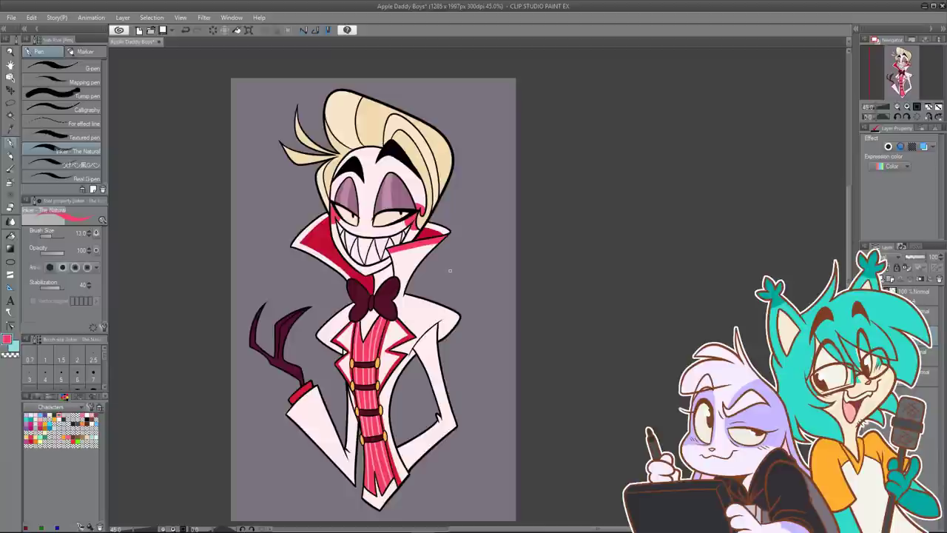
Step: Sample the character's hair colour and shift it to a darker reddish brown, #C58062
drag(454, 251, 461, 347)
alt+click(371, 192)
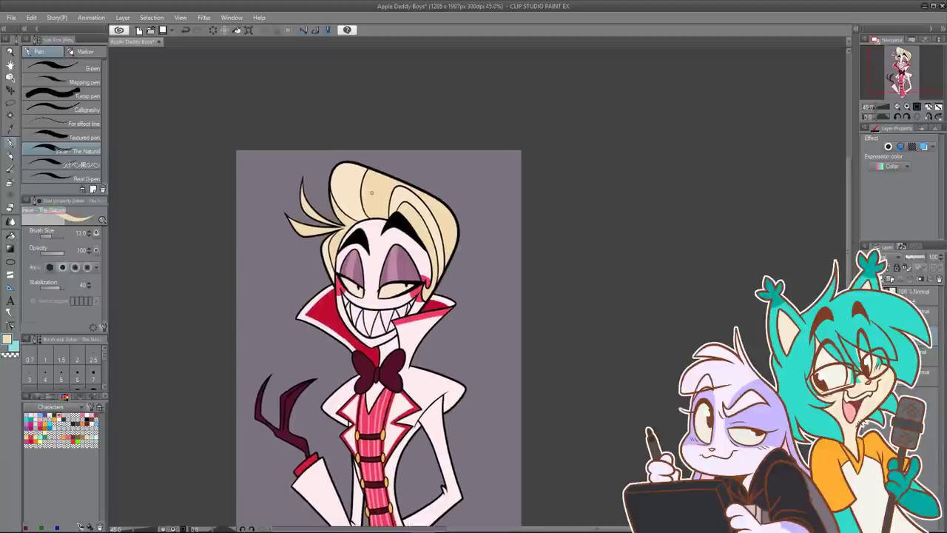
click(9, 342)
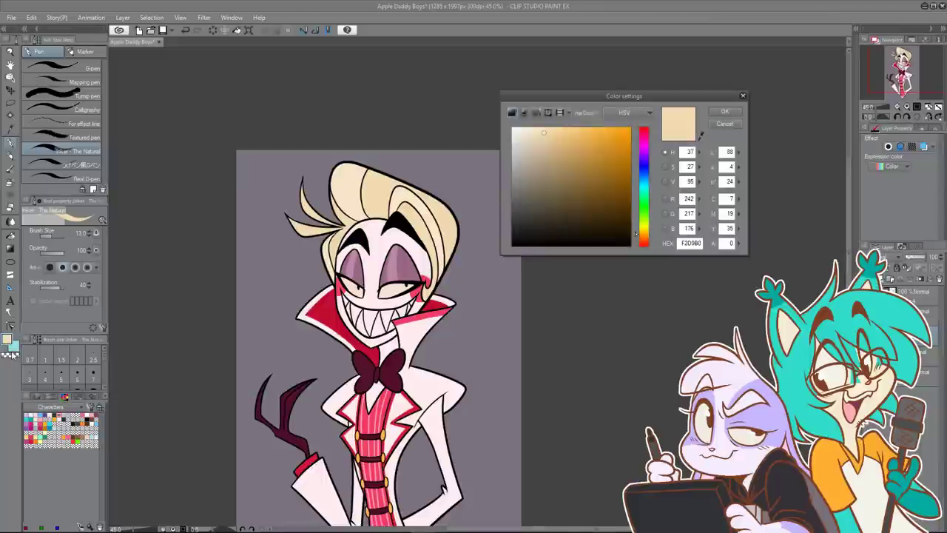
drag(643, 237, 646, 245)
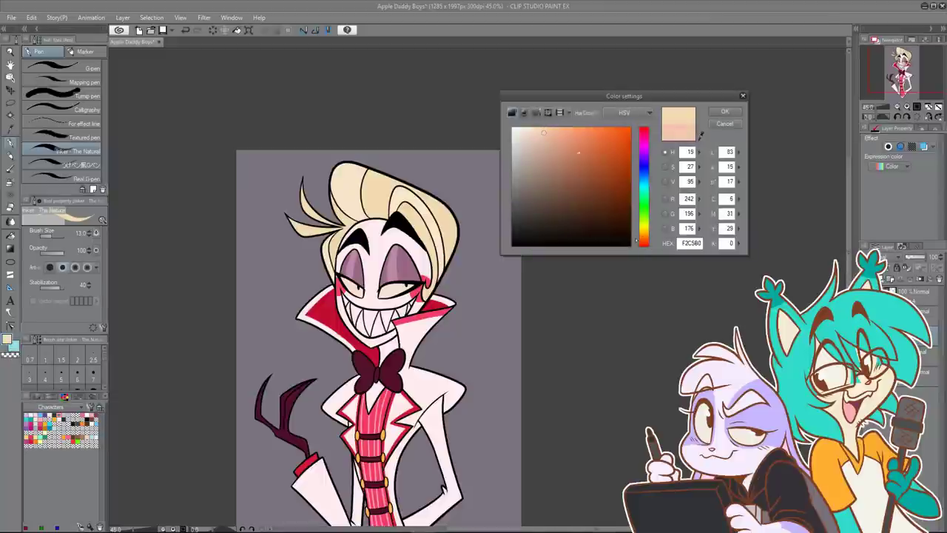
drag(564, 148, 574, 151)
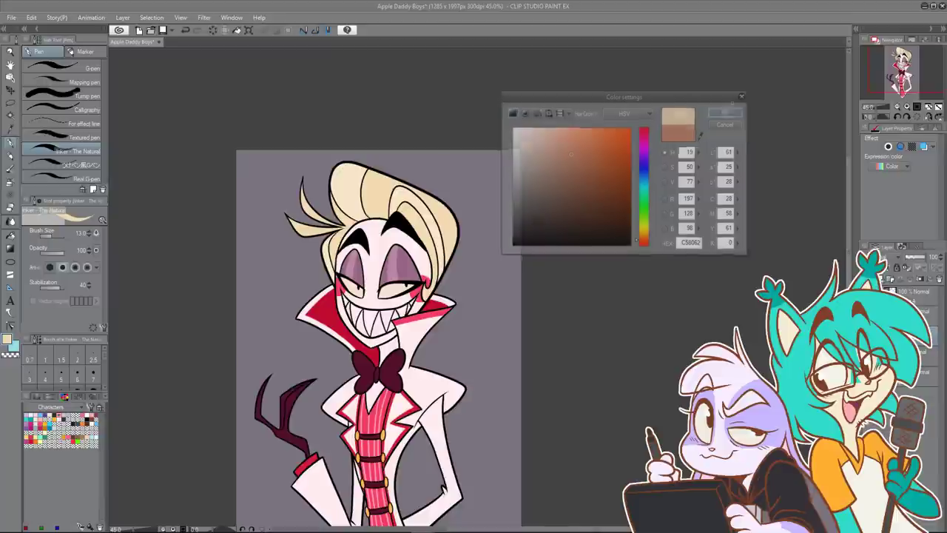
click(724, 111)
Step: Lock the line art layer's transparent pixels and recolour the inner hair line beside the left temple reddish brown
click(917, 312)
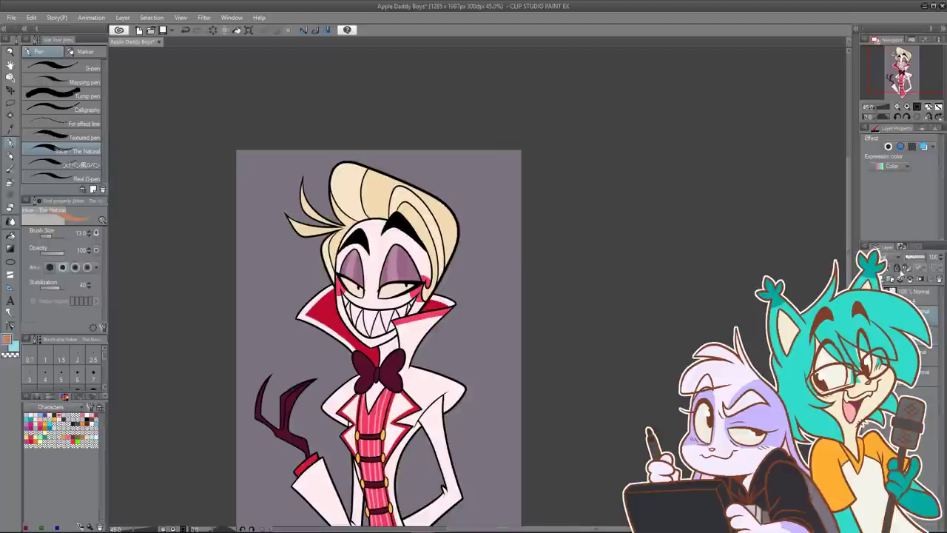
click(907, 268)
scroll(337, 198, up, 5)
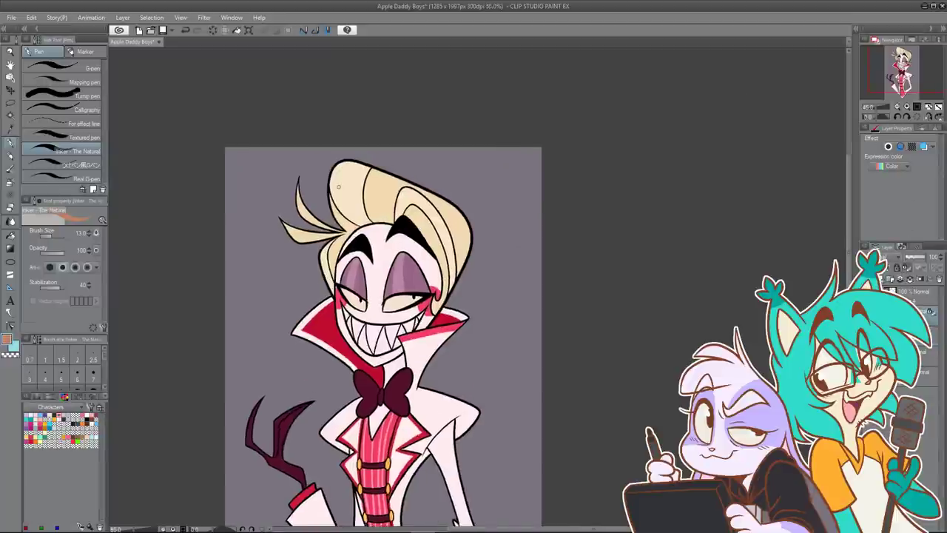
drag(319, 307, 320, 334)
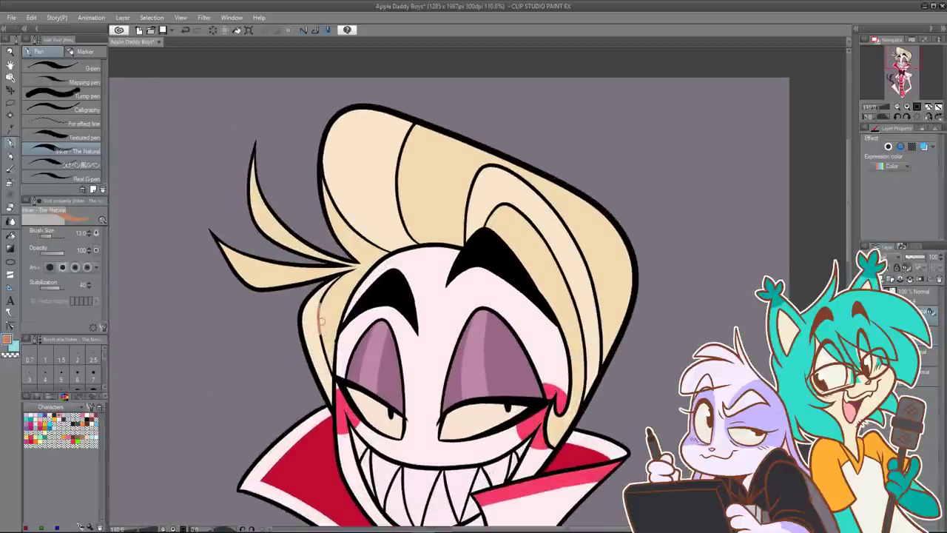
scroll(320, 320, up, 3)
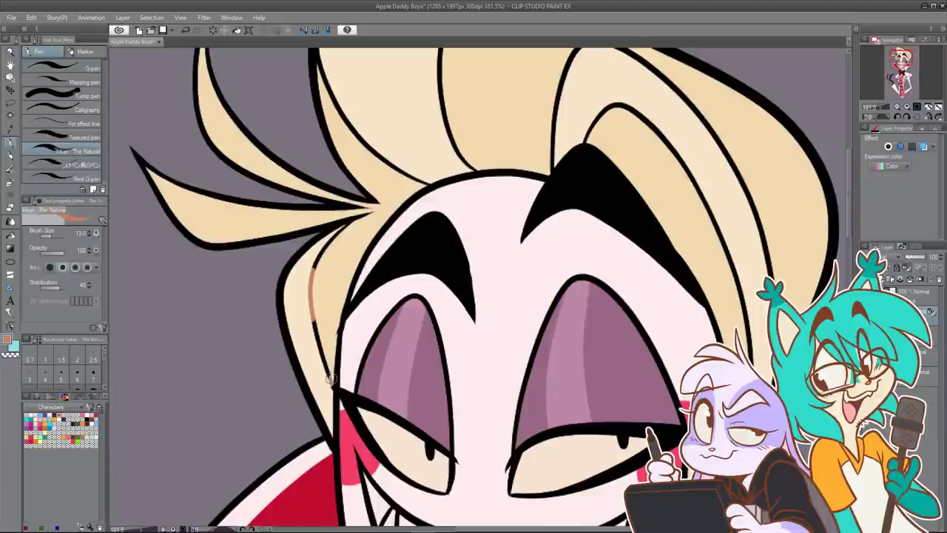
mouse_move(330, 381)
mouse_down()
mouse_move(313, 305)
mouse_move(321, 275)
mouse_move(343, 309)
mouse_move(323, 289)
mouse_move(363, 254)
mouse_up()
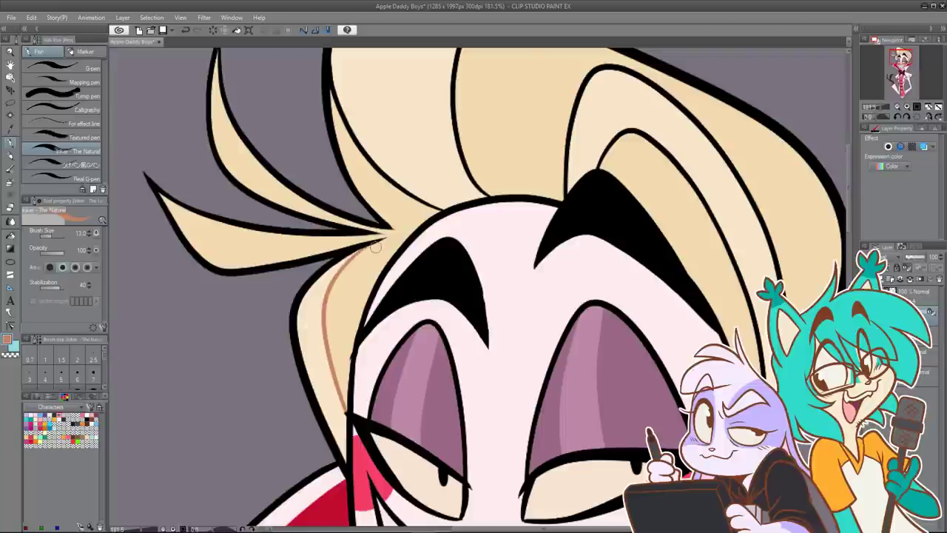
scroll(372, 250, down, 5)
scroll(536, 164, up, 3)
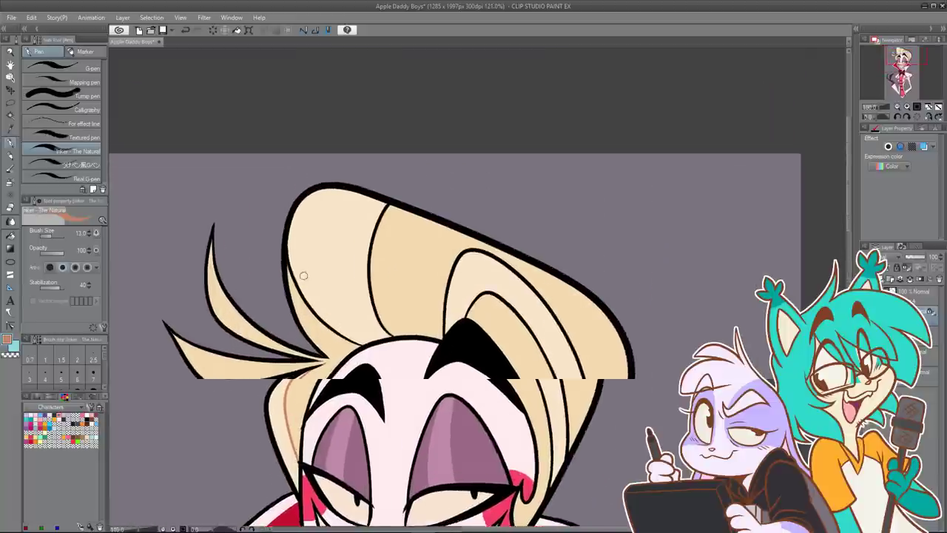
key(ctrl+z)
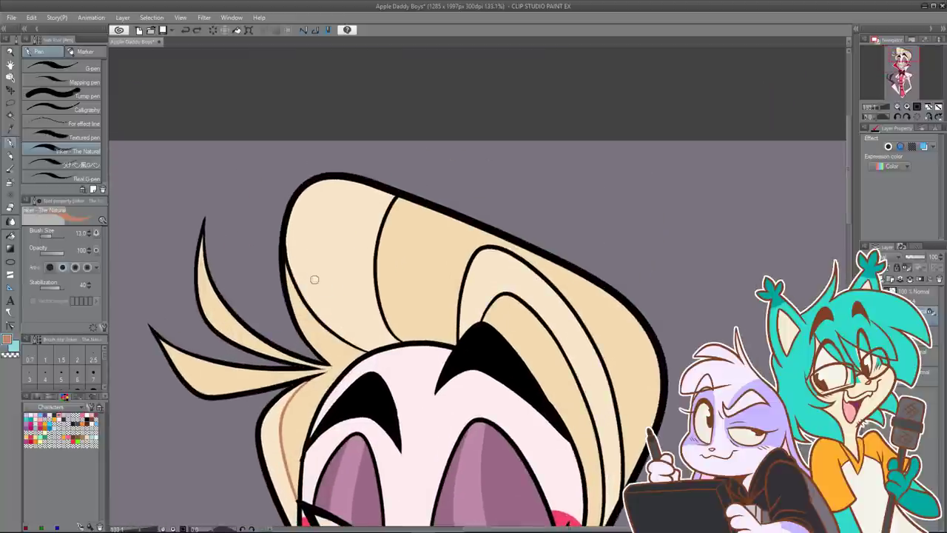
scroll(315, 279, down, 3)
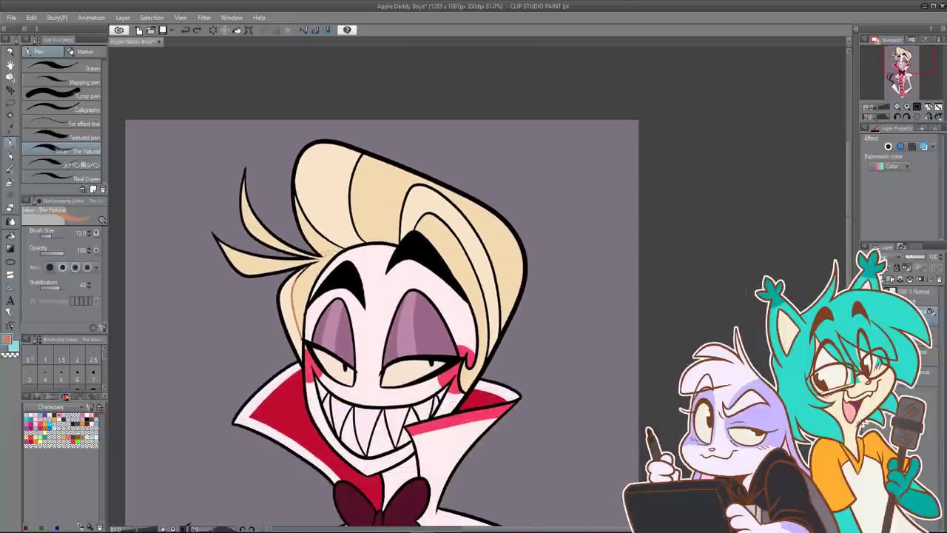
Step: Shift the drawing colour to a slightly redder brown and recolour the inner hair line beside the left temple, undoing a stray stroke
double_click(9, 340)
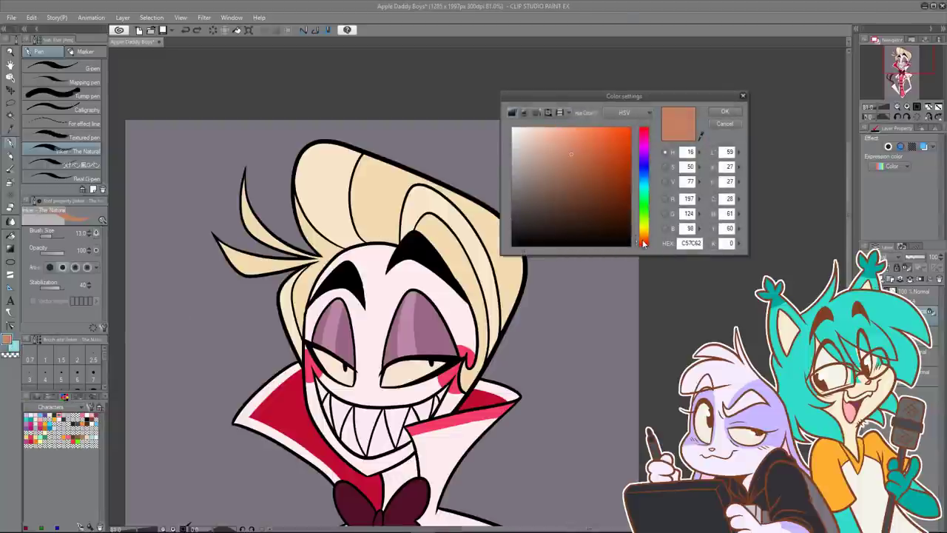
click(726, 111)
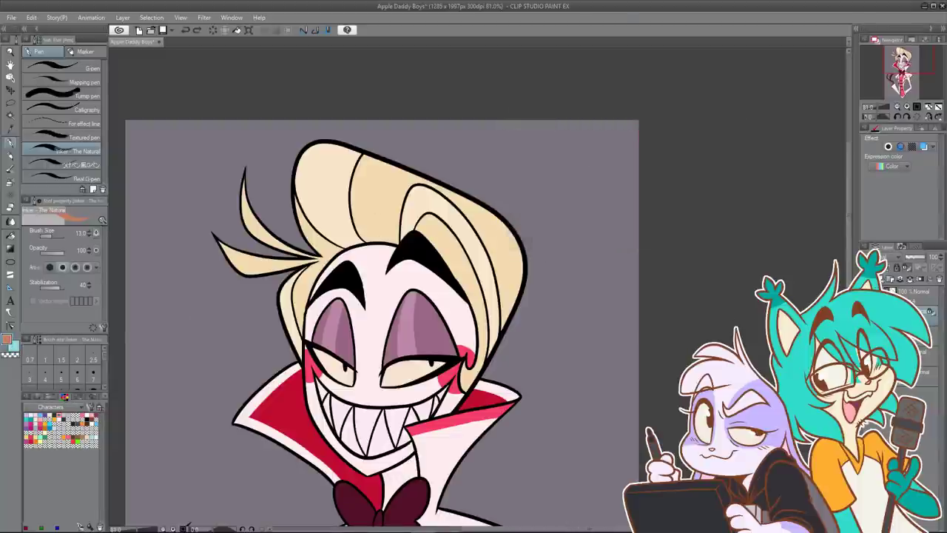
scroll(296, 318, up, 2)
scroll(298, 326, up, 2)
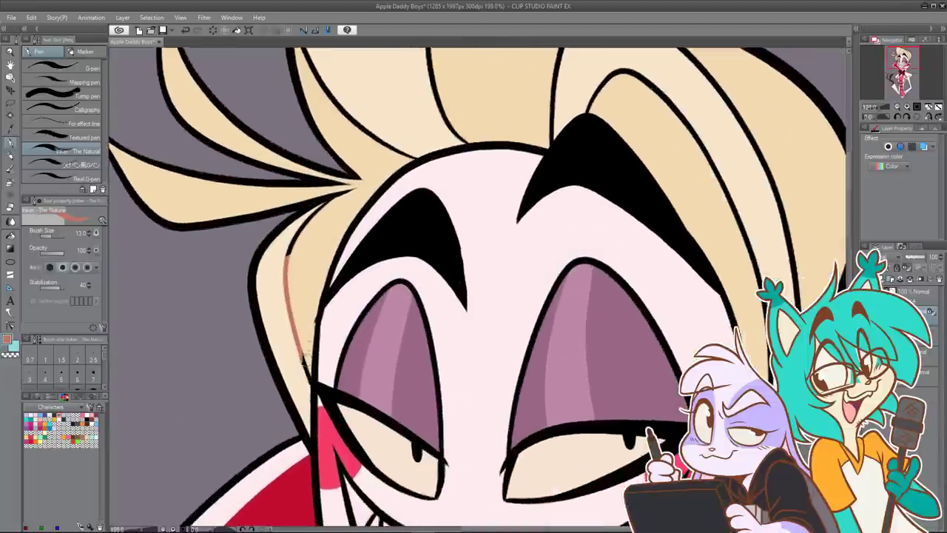
scroll(301, 361, up, 1)
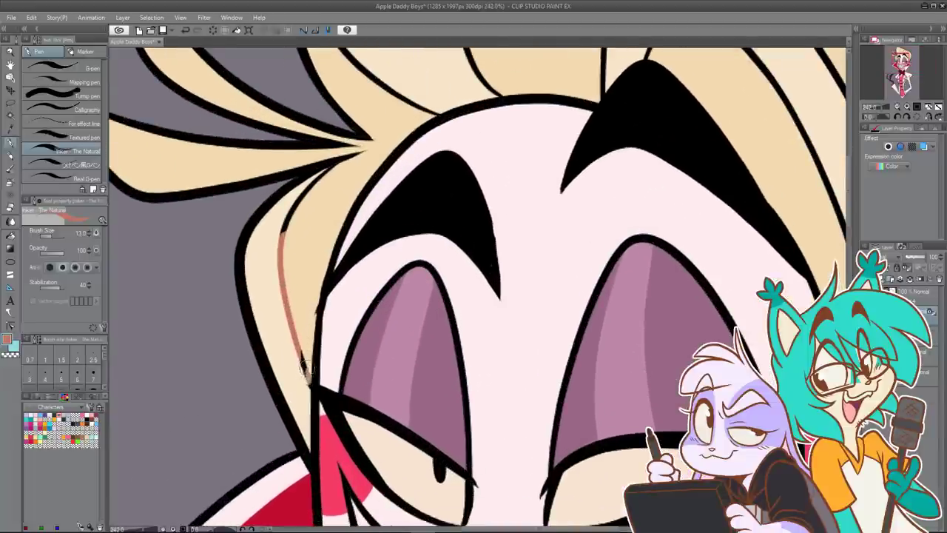
scroll(302, 277, down, 3)
scroll(347, 311, up, 1)
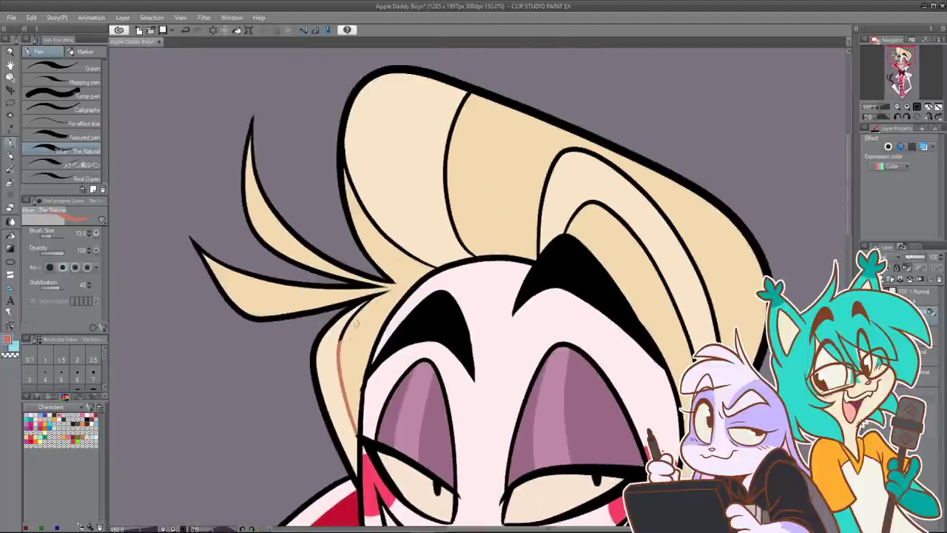
drag(337, 348, 370, 304)
key(ctrl+z)
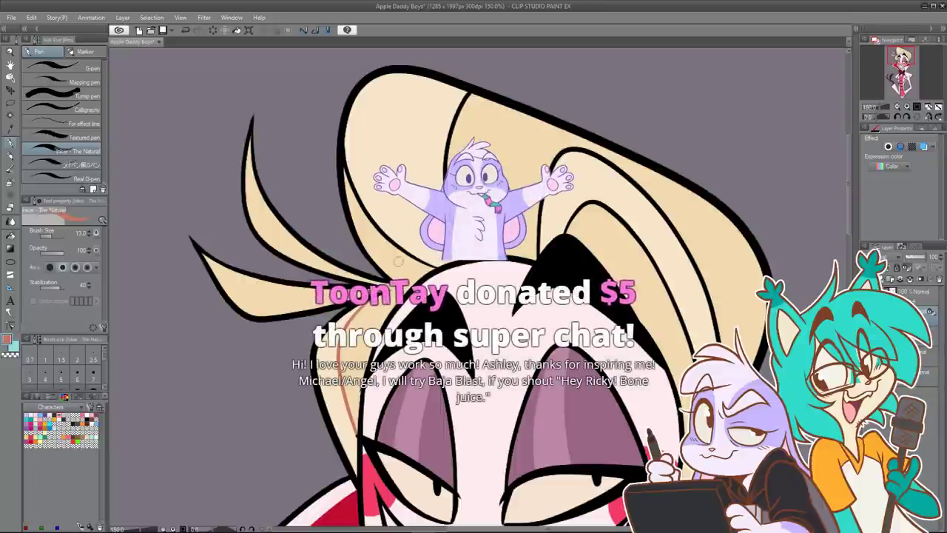
Step: Recolour the two inner hair lines at the front of the quiff in the same reddish brown
drag(356, 193, 349, 146)
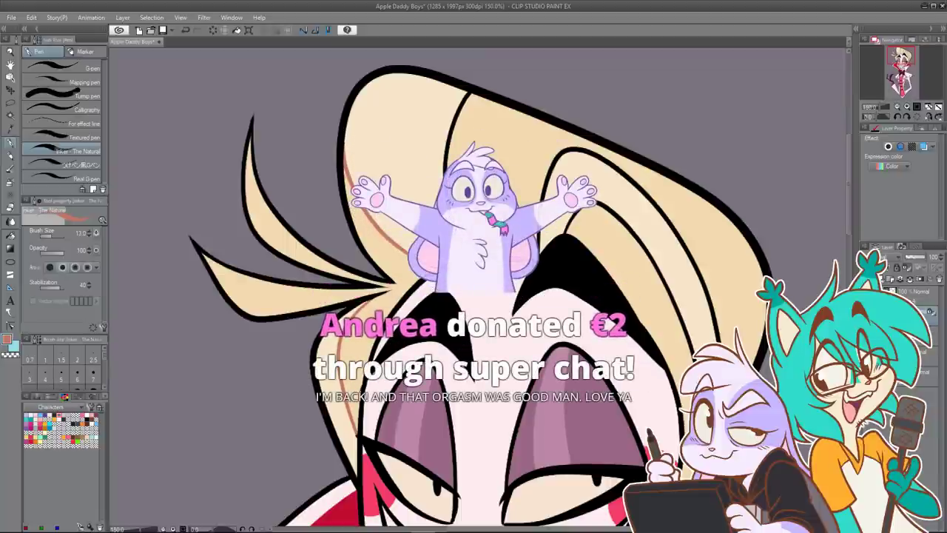
drag(421, 242, 318, 300)
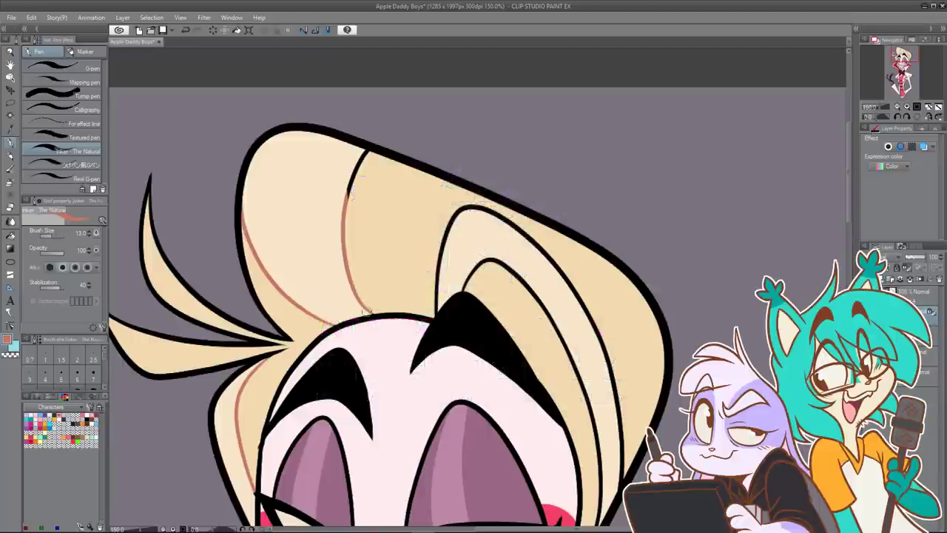
mouse_move(349, 176)
mouse_down()
mouse_move(377, 217)
mouse_move(345, 273)
mouse_up()
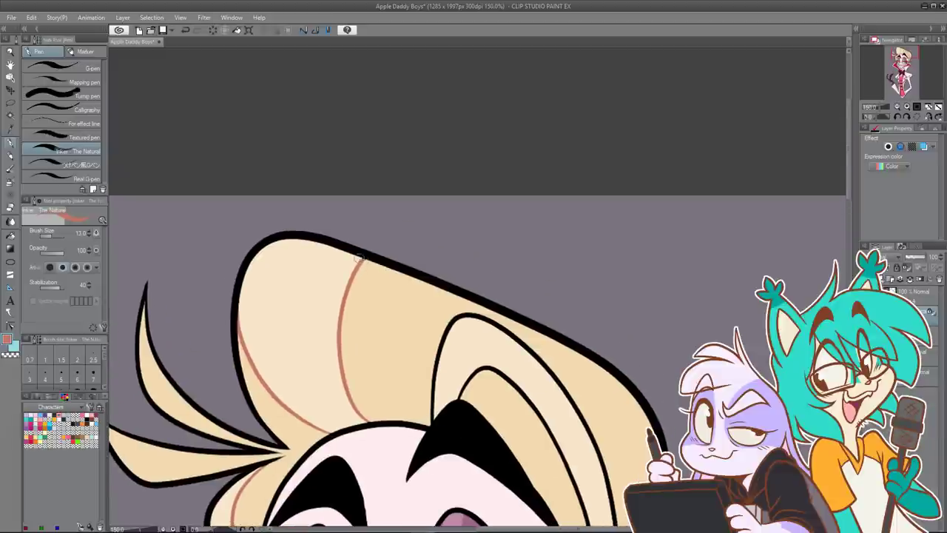
Step: Recolour both nested curved hair lines above the right eyebrow reddish brown, all the way down to the hair beside the ear
scroll(364, 246, down, 5)
drag(404, 286, 344, 261)
scroll(320, 302, up, 2)
scroll(320, 302, up, 4)
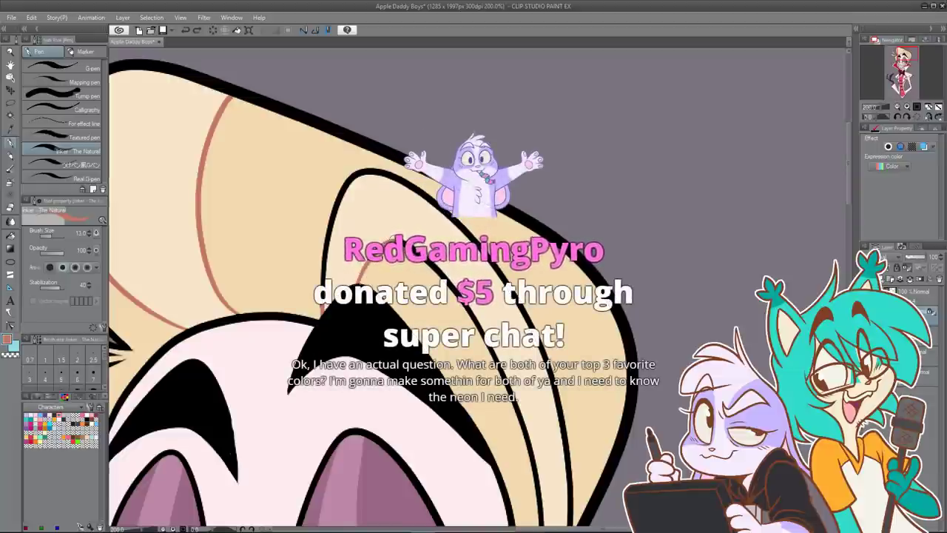
mouse_move(321, 300)
mouse_down()
mouse_move(346, 185)
mouse_move(357, 173)
mouse_move(385, 173)
mouse_move(430, 200)
mouse_move(529, 318)
mouse_move(563, 422)
mouse_up()
mouse_move(393, 238)
mouse_down()
mouse_move(462, 299)
mouse_move(510, 387)
mouse_up()
scroll(457, 305, down, 5)
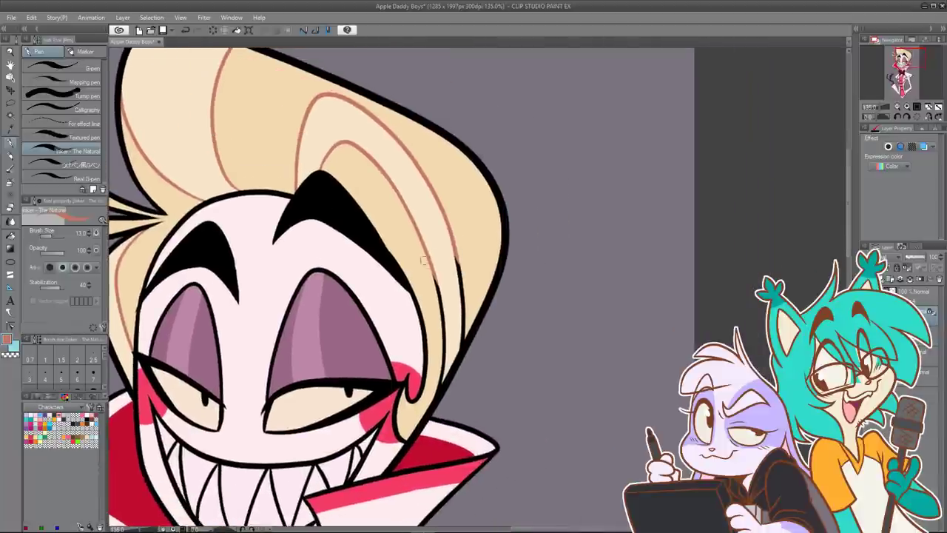
drag(432, 268, 445, 350)
mouse_move(444, 309)
mouse_down()
mouse_move(445, 364)
mouse_move(431, 393)
mouse_up()
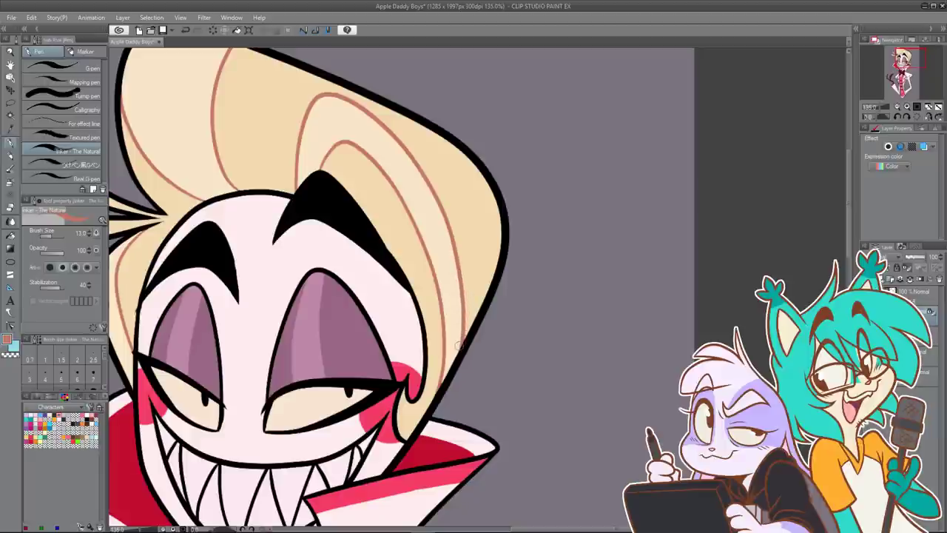
scroll(471, 304, down, 6)
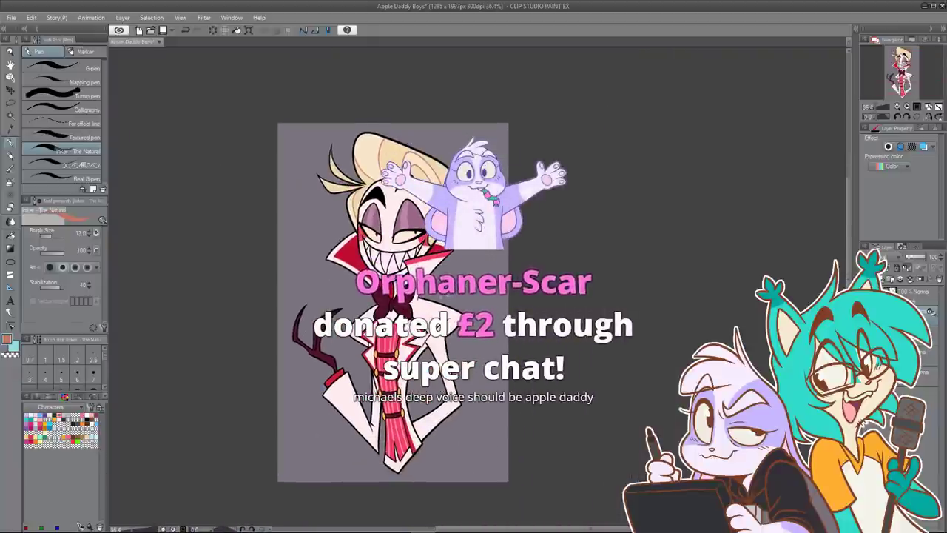
scroll(436, 296, up, 1)
drag(555, 260, 541, 257)
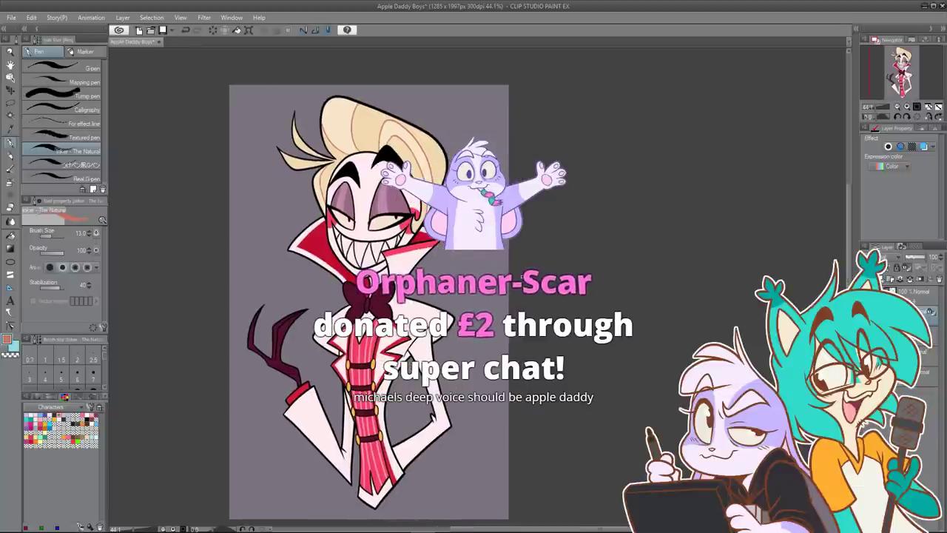
Step: Try painting over the line on the right cheek mark with its sampled bright pink, and undo the stroke
scroll(522, 277, up, 6)
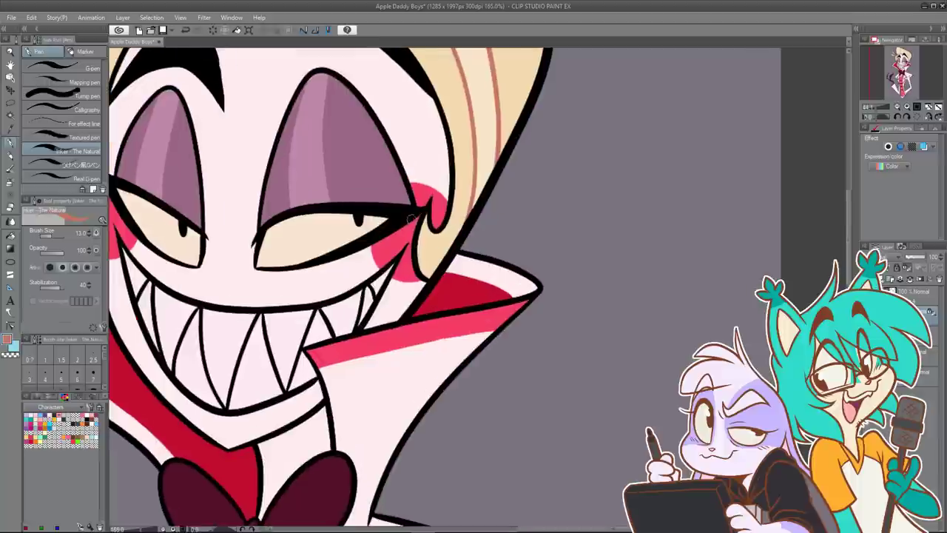
alt+click(414, 261)
drag(407, 247, 414, 245)
key(ctrl+z)
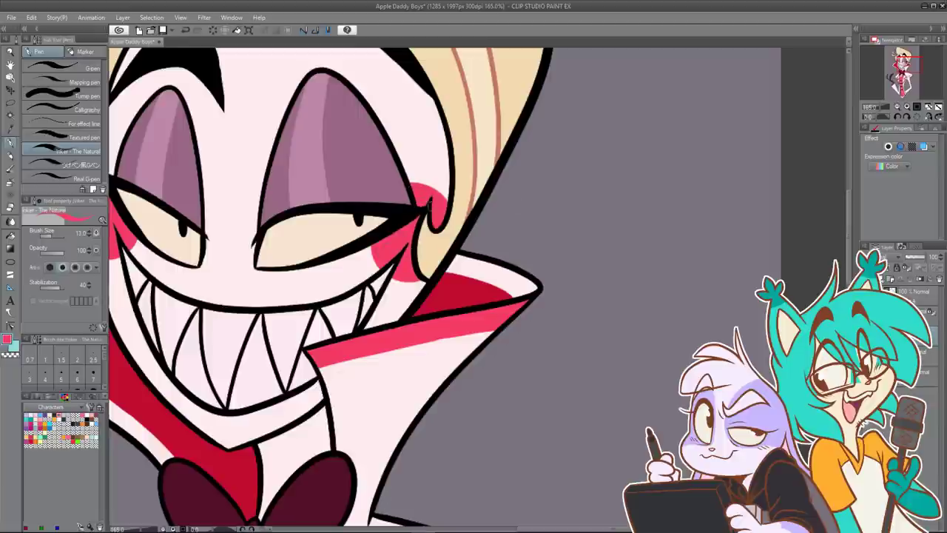
Step: Inspect the coloured face and full figure, showing and hiding the reference image to compare the colours
scroll(430, 206, down, 5)
scroll(412, 207, up, 7)
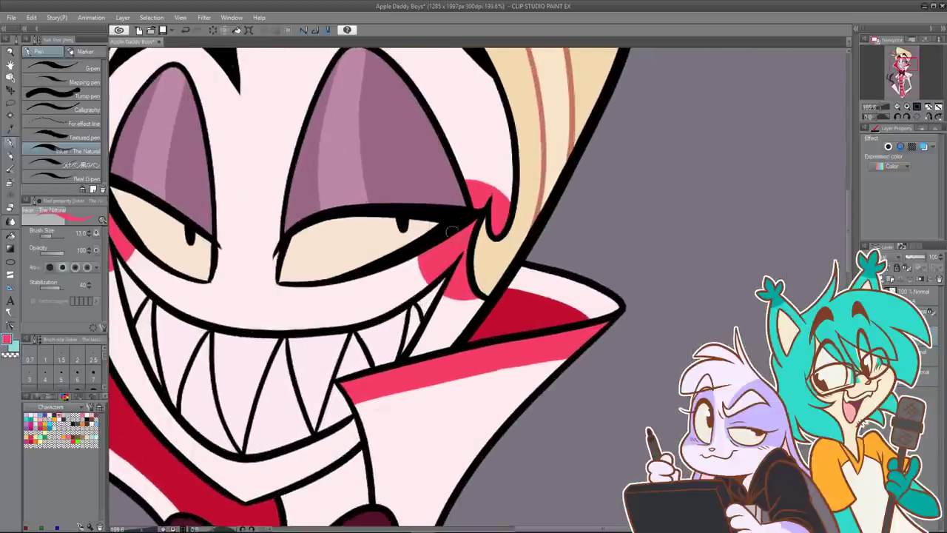
drag(396, 240, 582, 296)
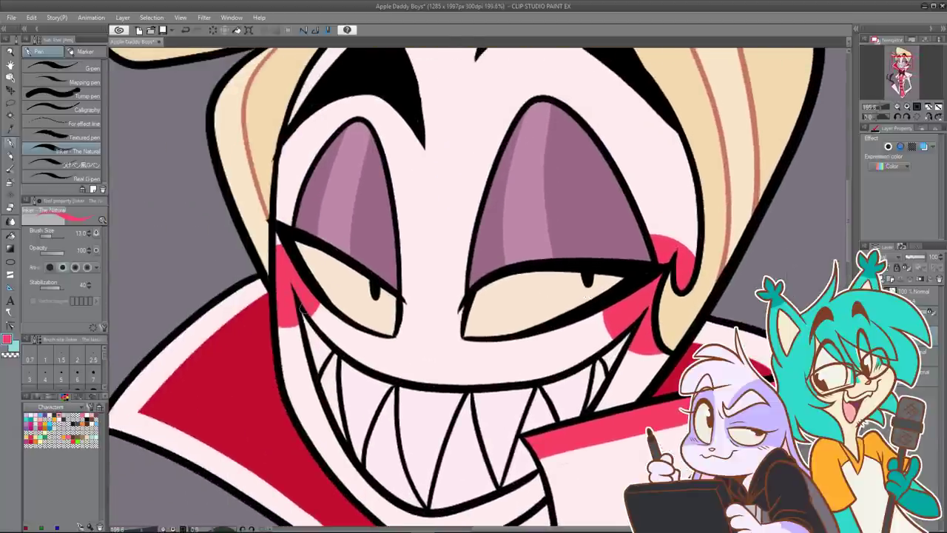
scroll(323, 235, down, 10)
scroll(324, 233, up, 5)
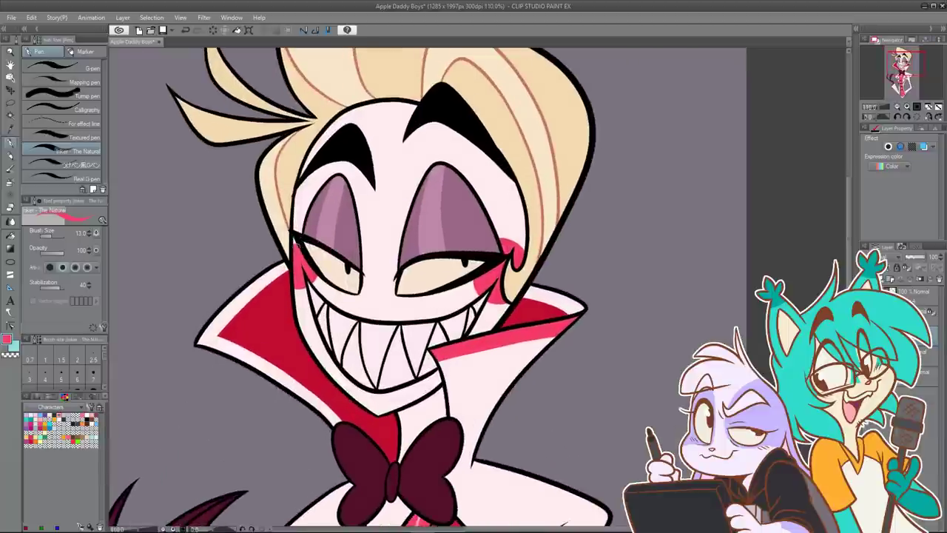
scroll(324, 233, down, 3)
scroll(481, 203, down, 4)
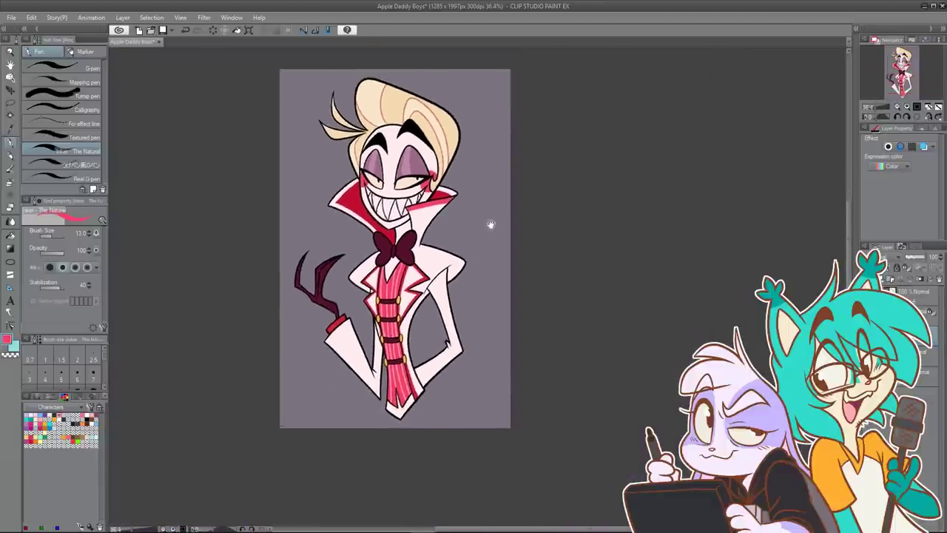
drag(464, 281, 515, 268)
scroll(498, 277, up, 1)
click(866, 291)
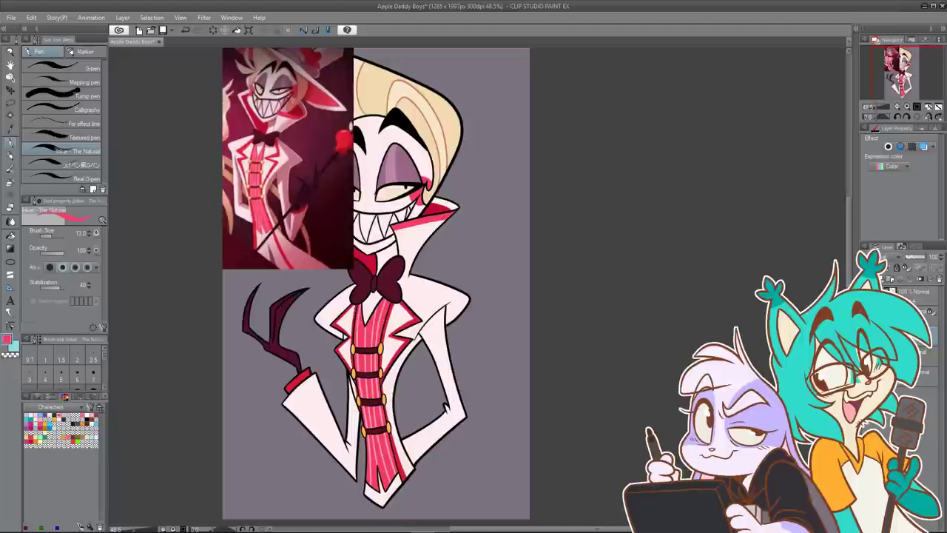
click(866, 291)
click(866, 292)
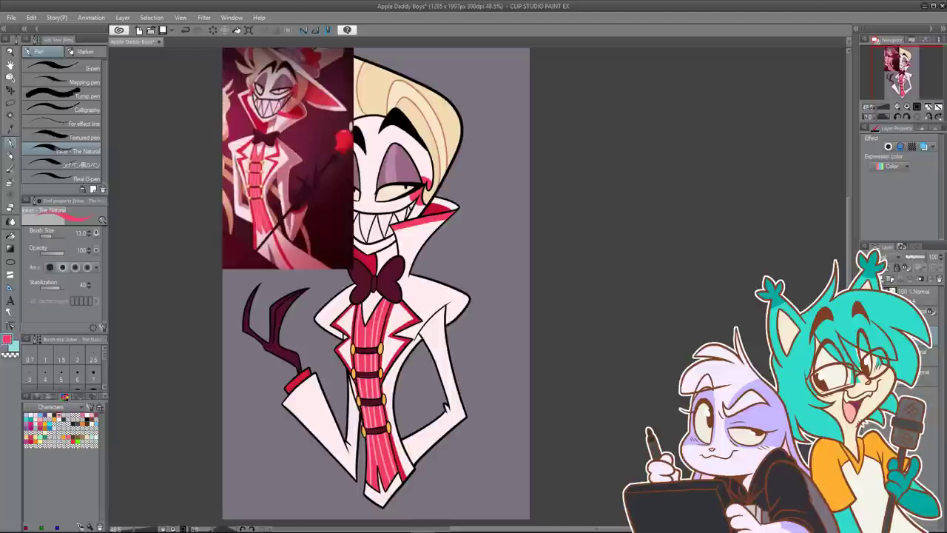
click(866, 292)
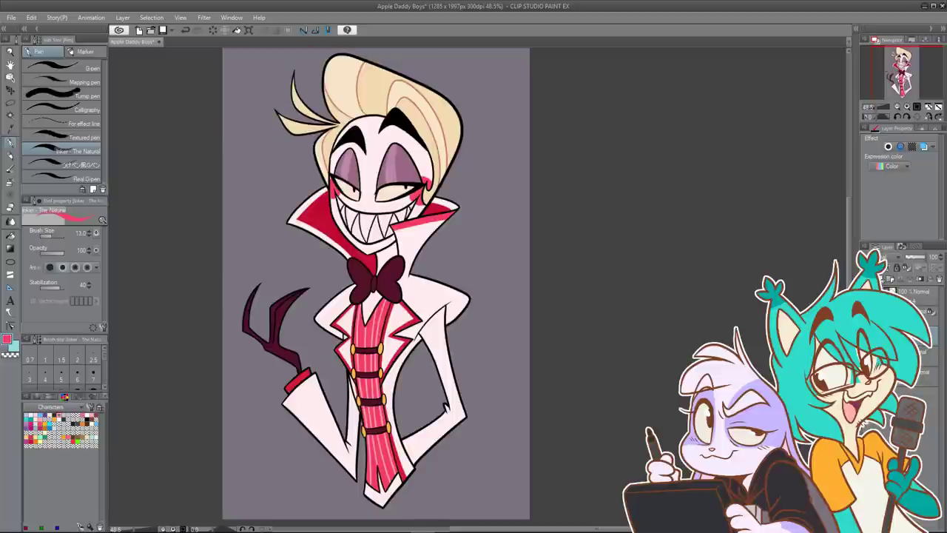
Step: Hide the grey background layer so the character stands on transparency, and save the file
click(866, 393)
drag(376, 284, 372, 293)
scroll(530, 340, up, 1)
scroll(530, 340, down, 2)
scroll(530, 348, up, 2)
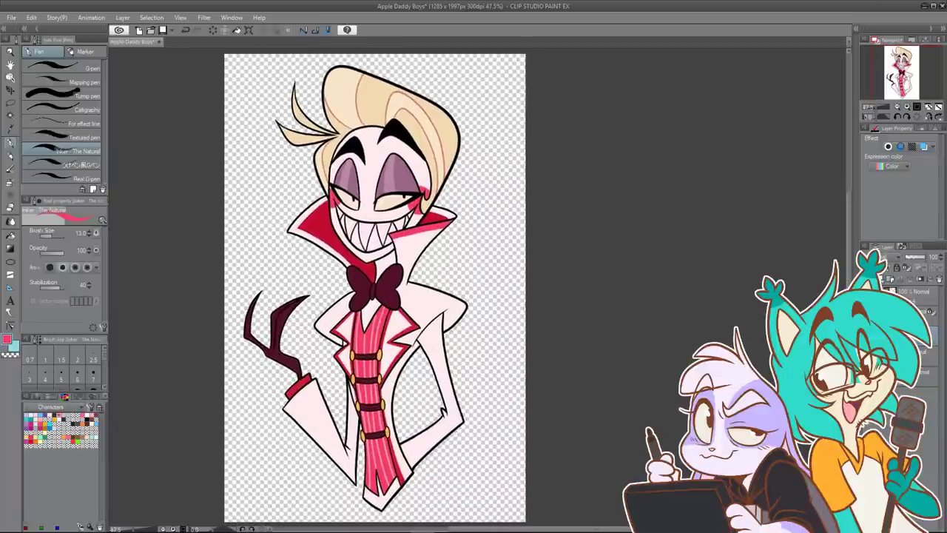
click(4, 18)
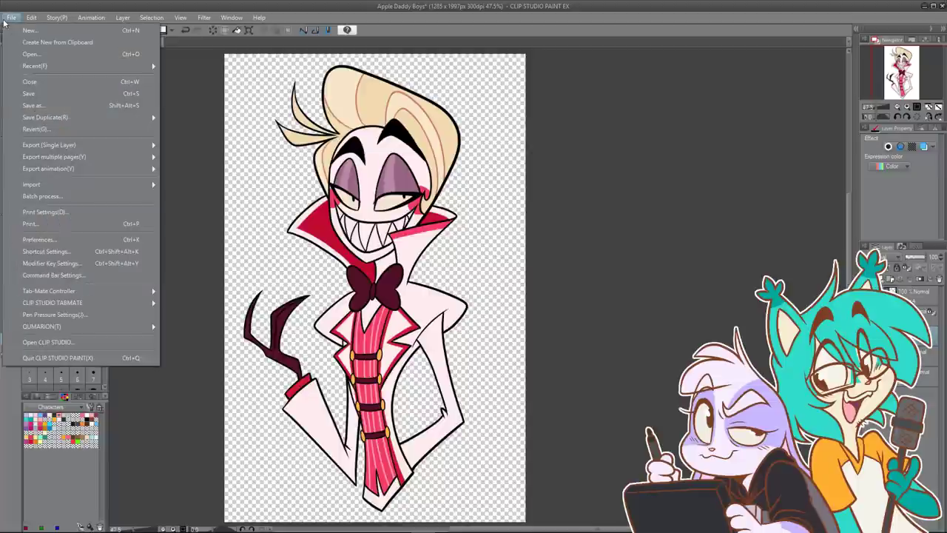
click(45, 92)
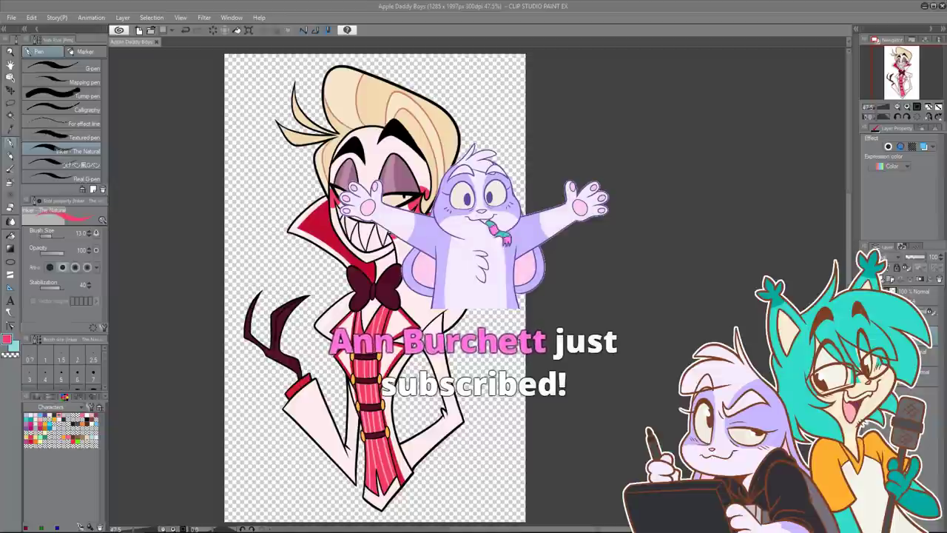
Step: Open Baxter Boys.png in a separate, full-height window beside the character to compare them, and minimise that window
click(11, 17)
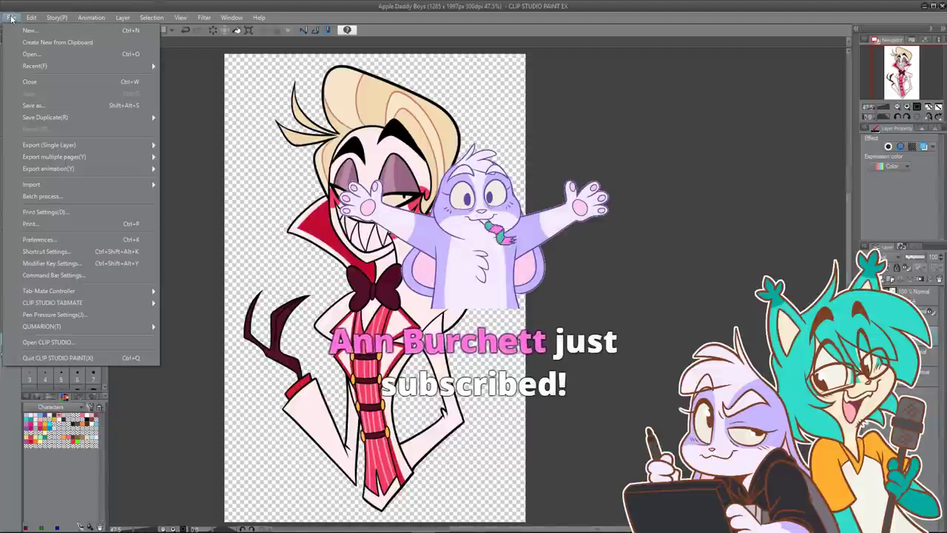
click(26, 54)
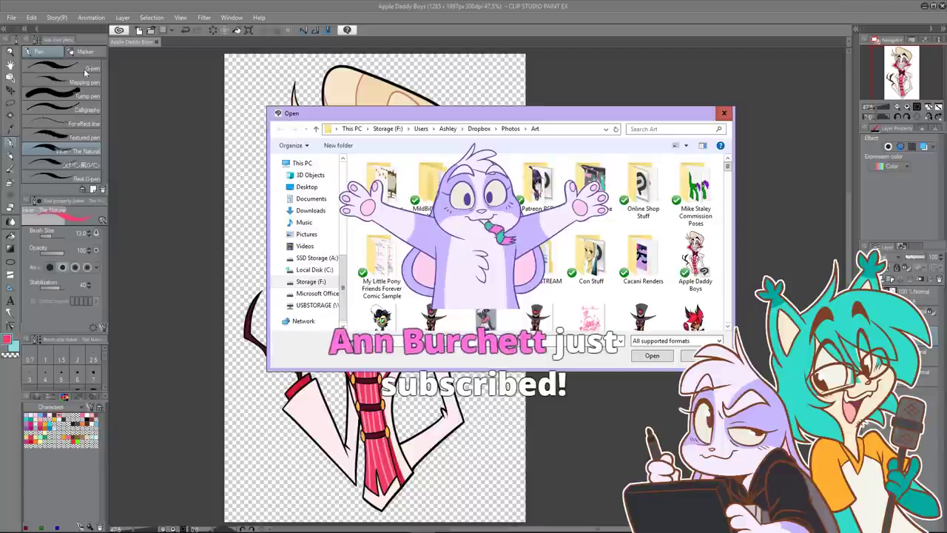
click(398, 333)
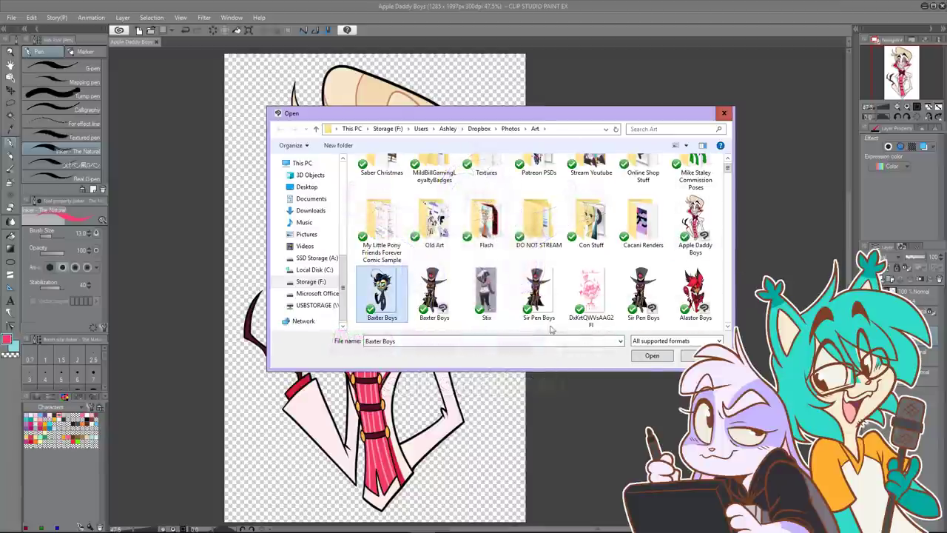
click(649, 356)
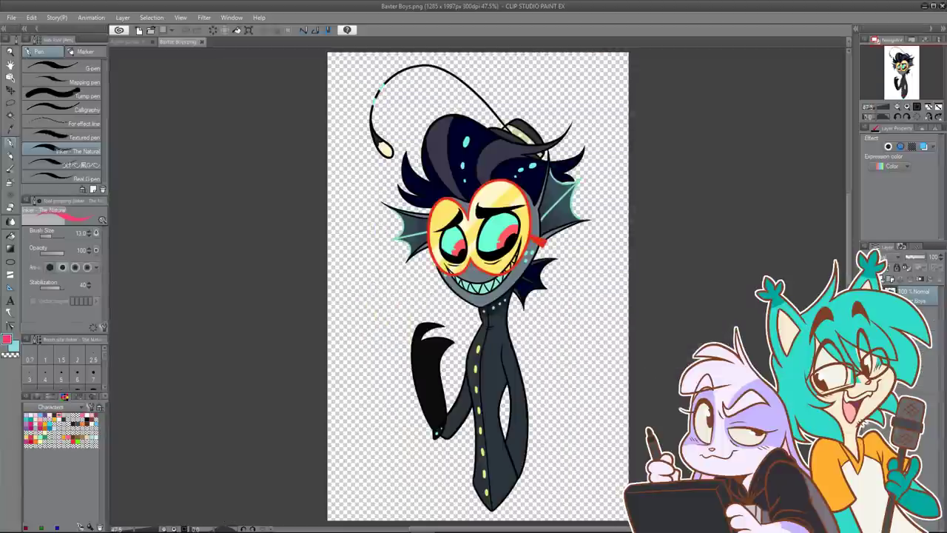
drag(164, 44, 538, 46)
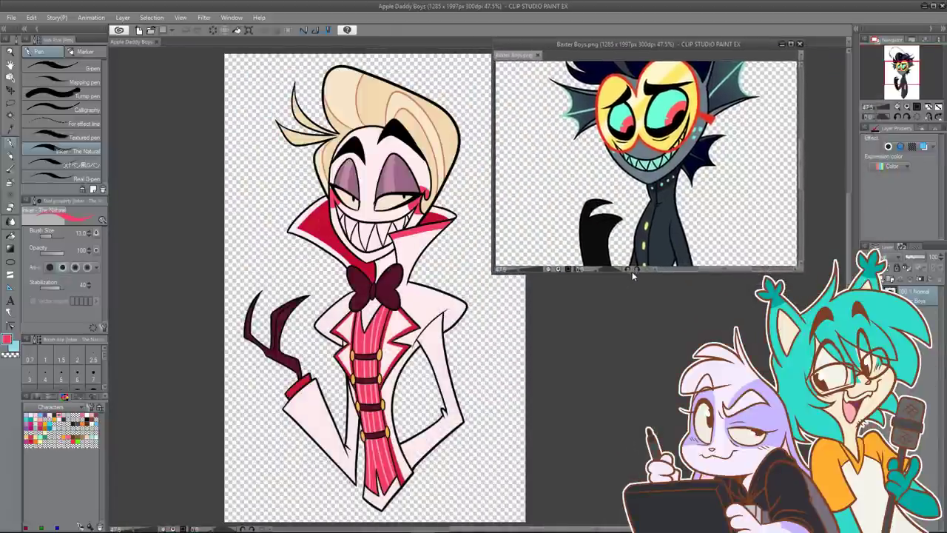
drag(633, 271, 634, 526)
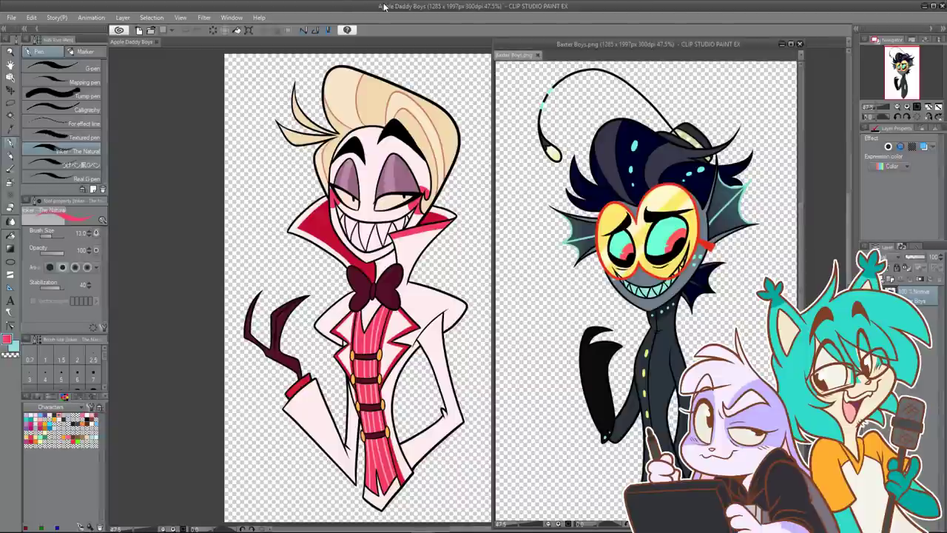
click(780, 45)
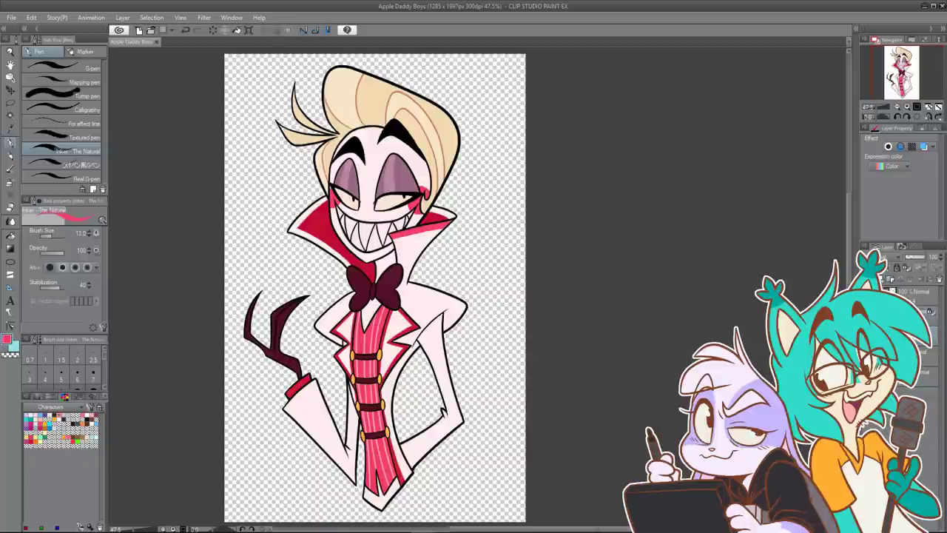
Step: Flip the suited character's layers horizontally and apply the transformation
click(249, 30)
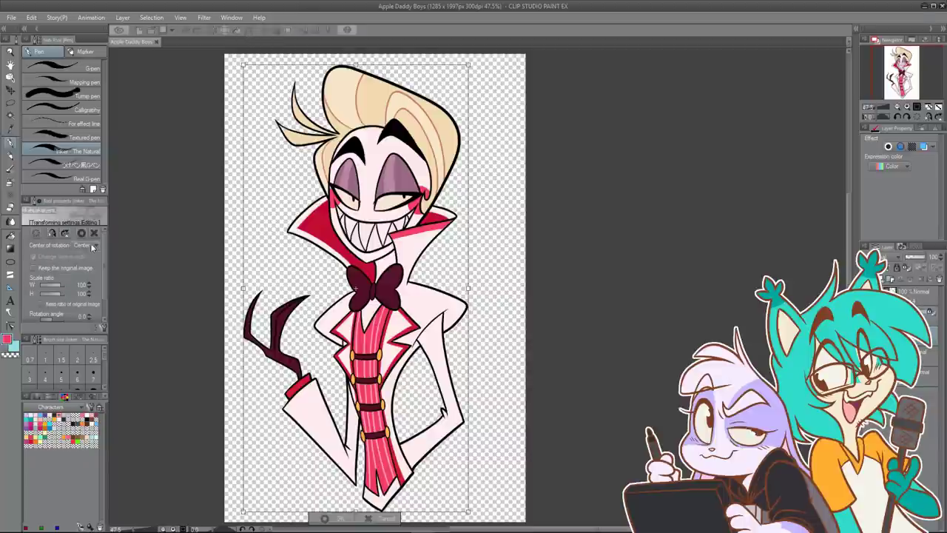
click(52, 233)
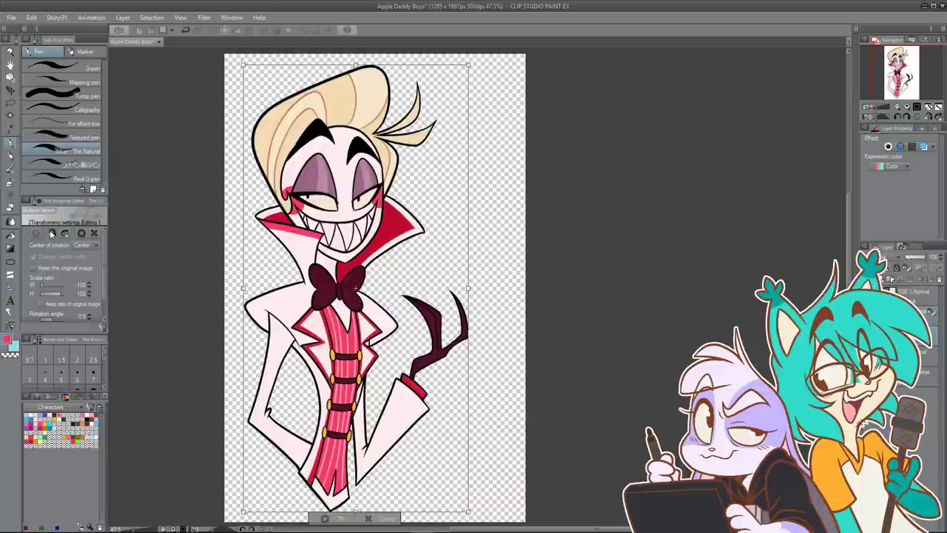
click(325, 518)
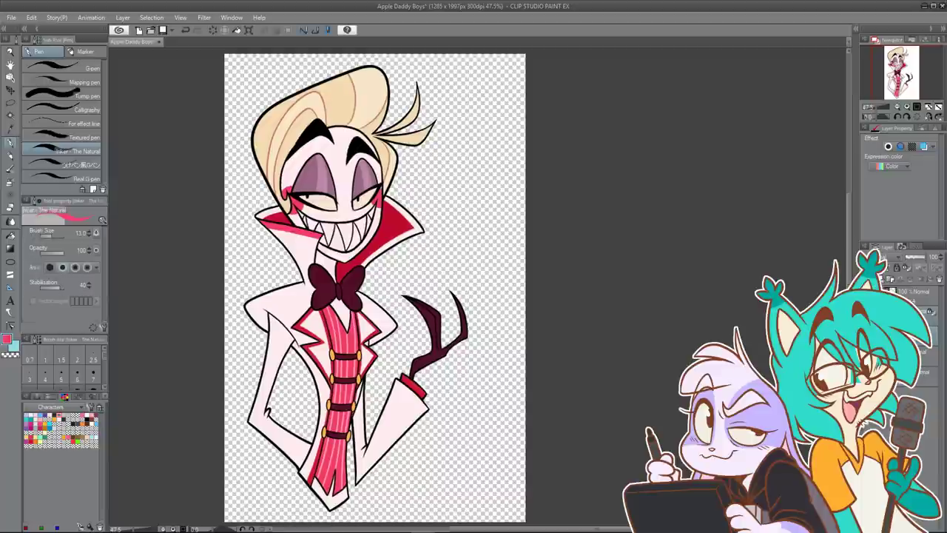
Step: Open Baxter Boys.png in its own window and place it beside the suited character for comparison
click(11, 17)
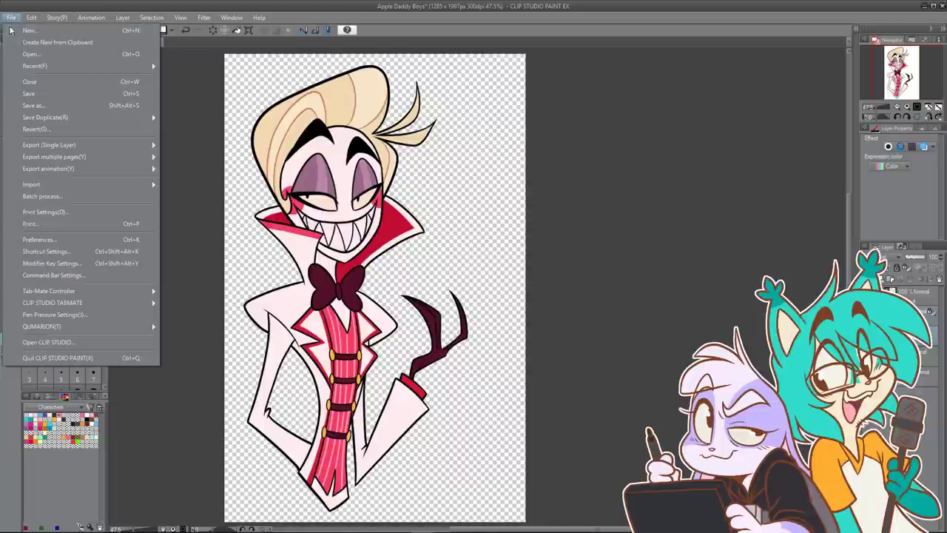
click(23, 54)
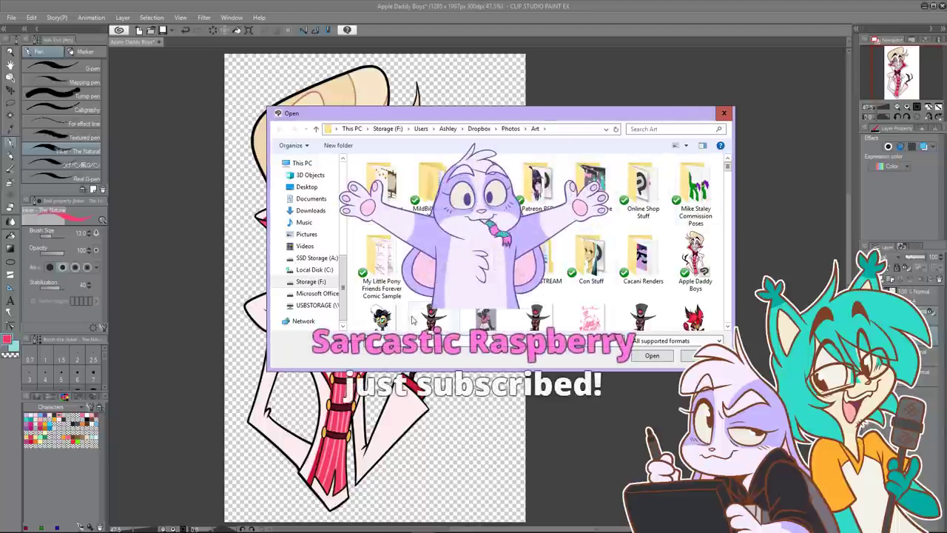
double_click(385, 320)
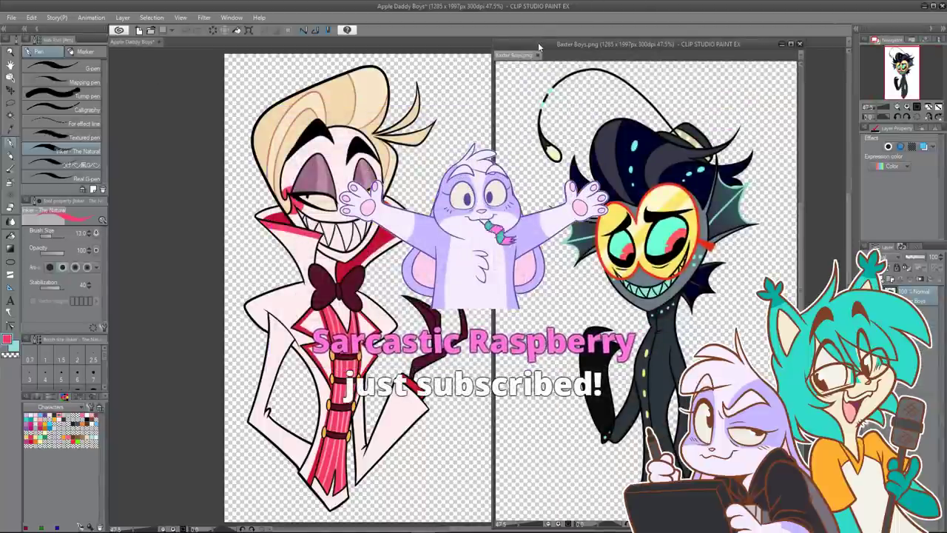
drag(538, 42, 524, 40)
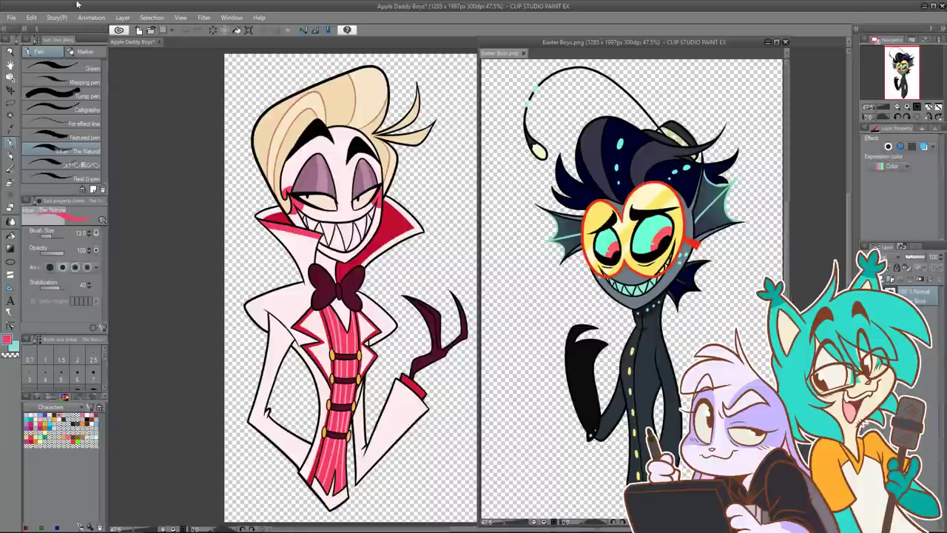
Step: Flip the suited character in Apple Daddy Boys back horizontally and apply the transformation
click(141, 42)
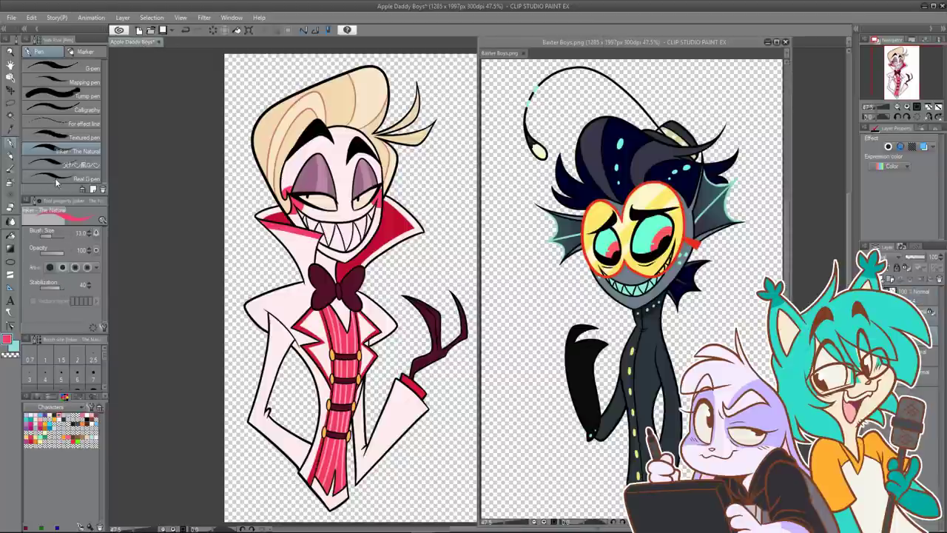
click(251, 32)
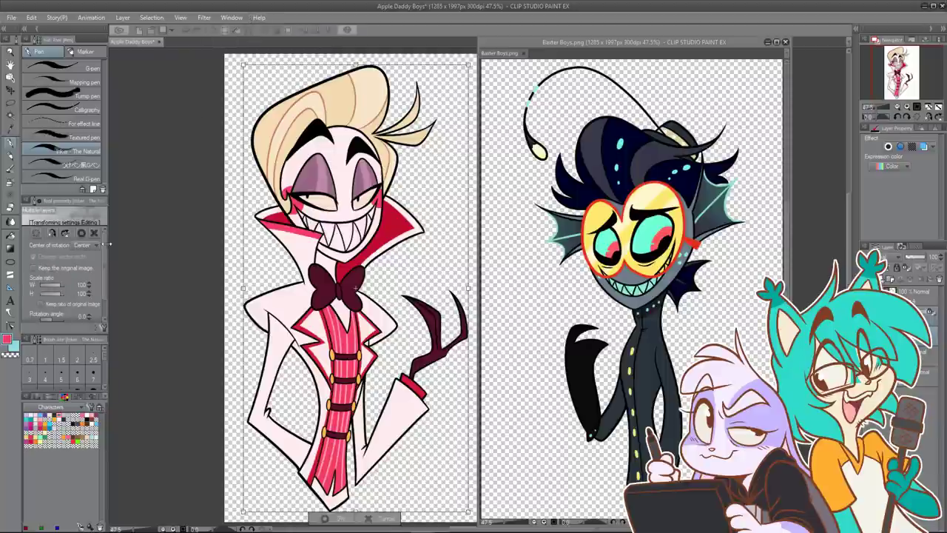
click(52, 234)
click(324, 518)
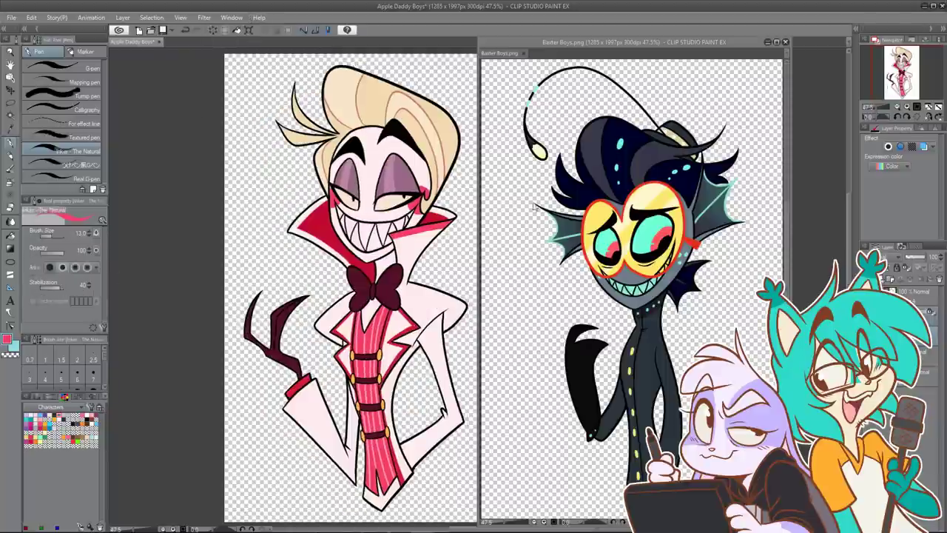
Step: Flip the drawing in Baxter Boys.png horizontally and apply the transformation
click(582, 42)
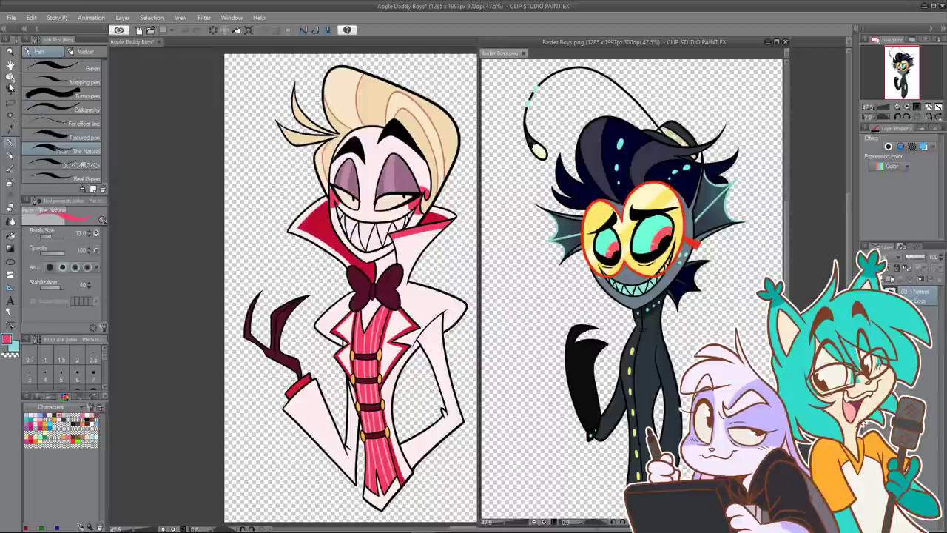
click(250, 30)
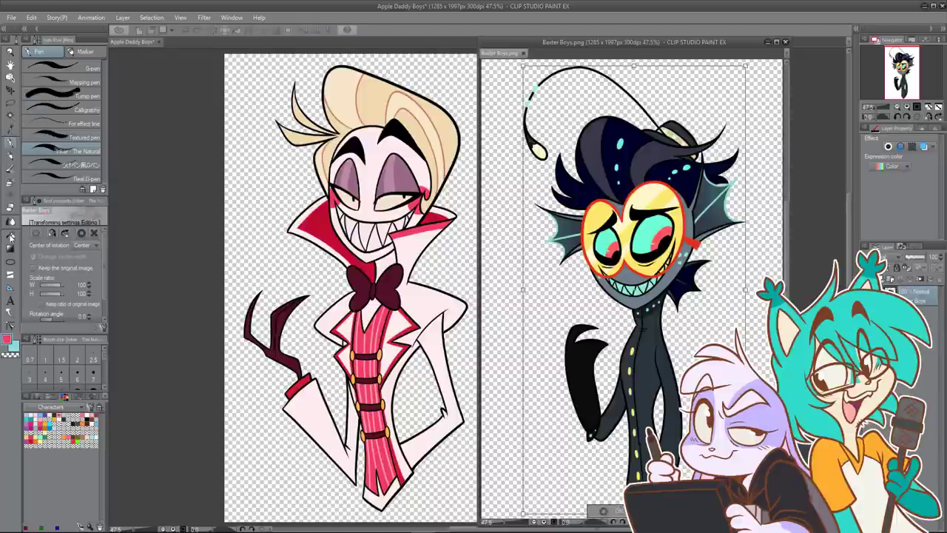
click(50, 234)
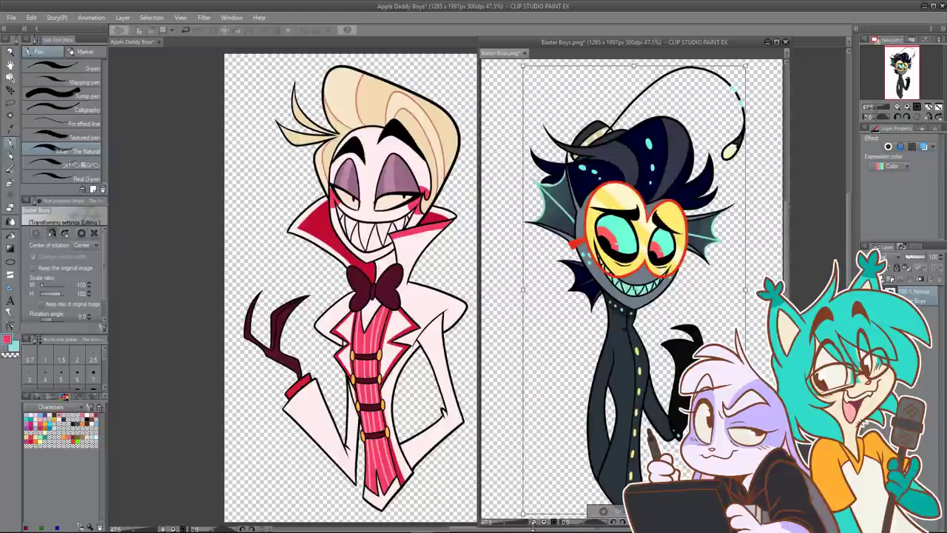
click(603, 511)
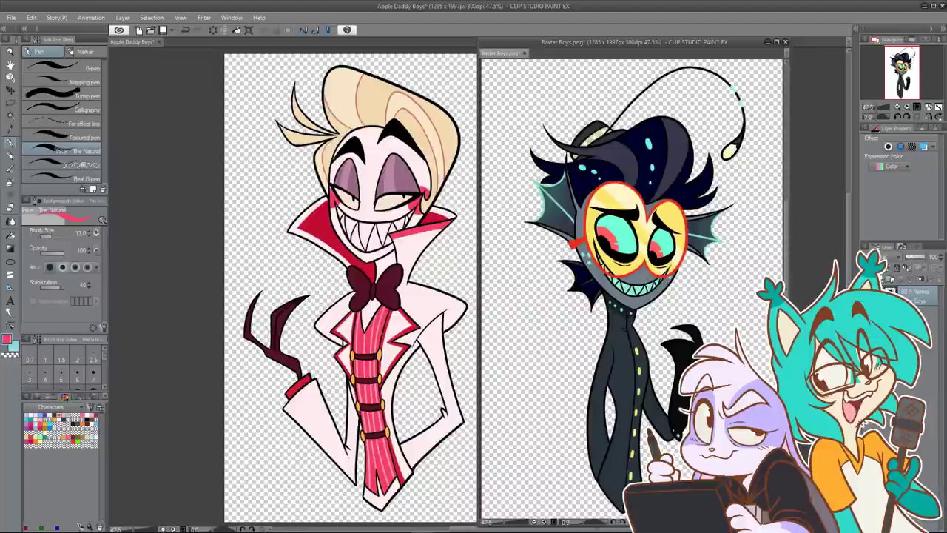
Step: Save the mirrored Baxter Boys.png and the Apple Daddy Boys file
click(11, 17)
click(25, 94)
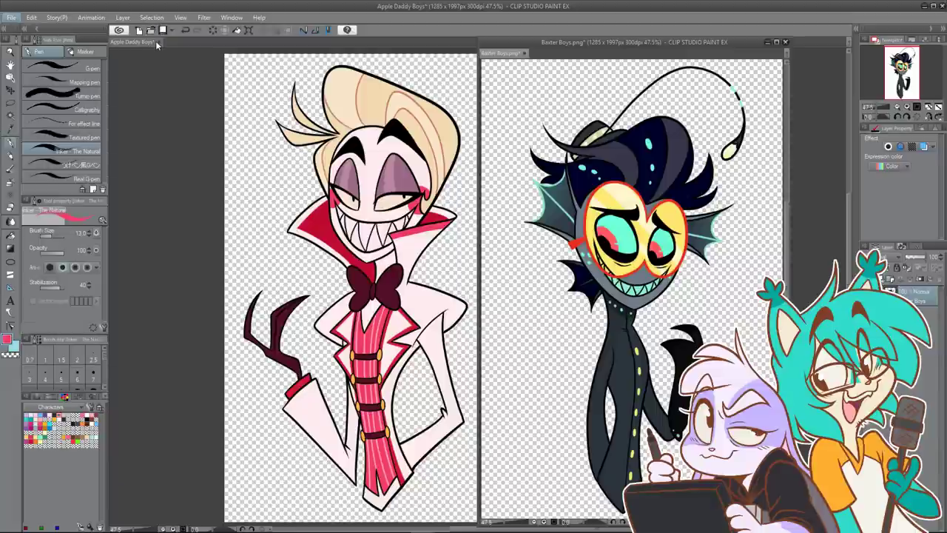
click(154, 42)
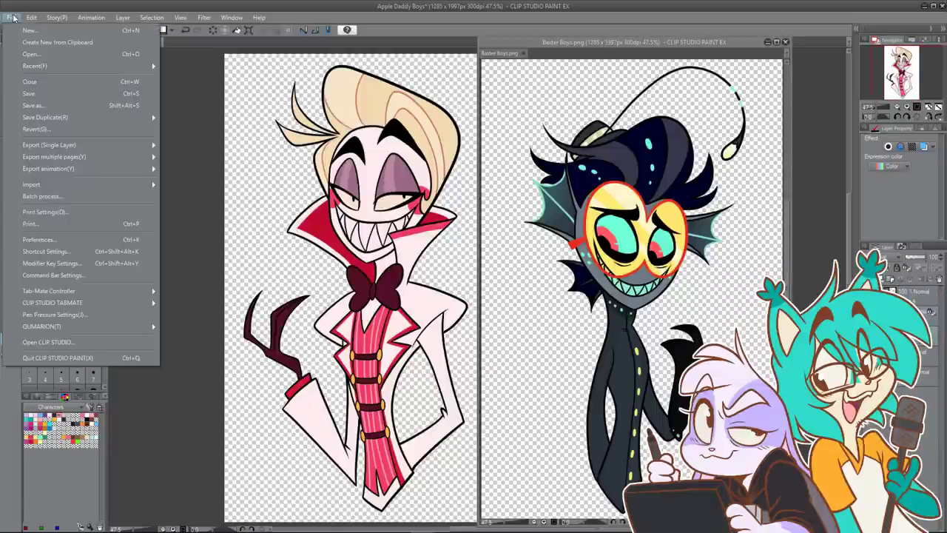
click(42, 97)
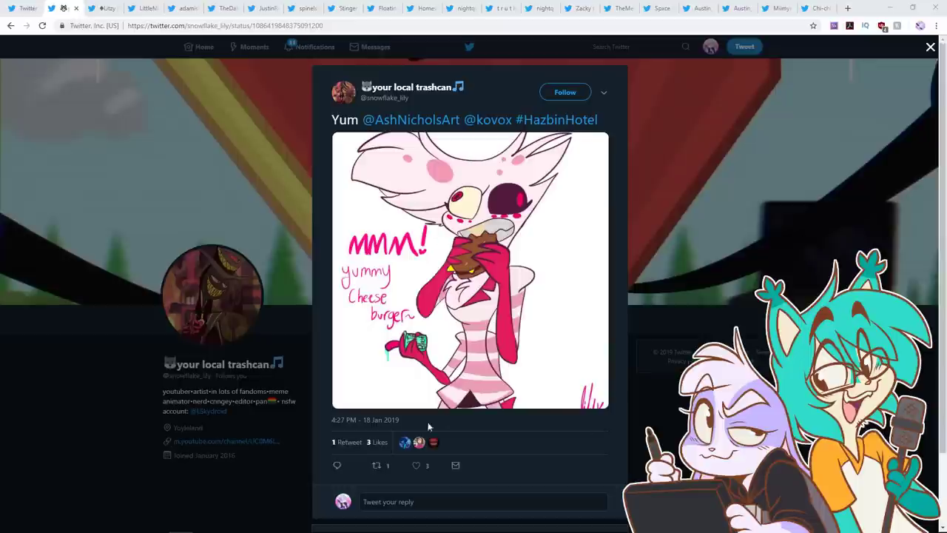
Step: On Twitter in the browser, like and retweet the cheeseburger fan drawing and close its page
click(416, 464)
click(377, 465)
click(590, 239)
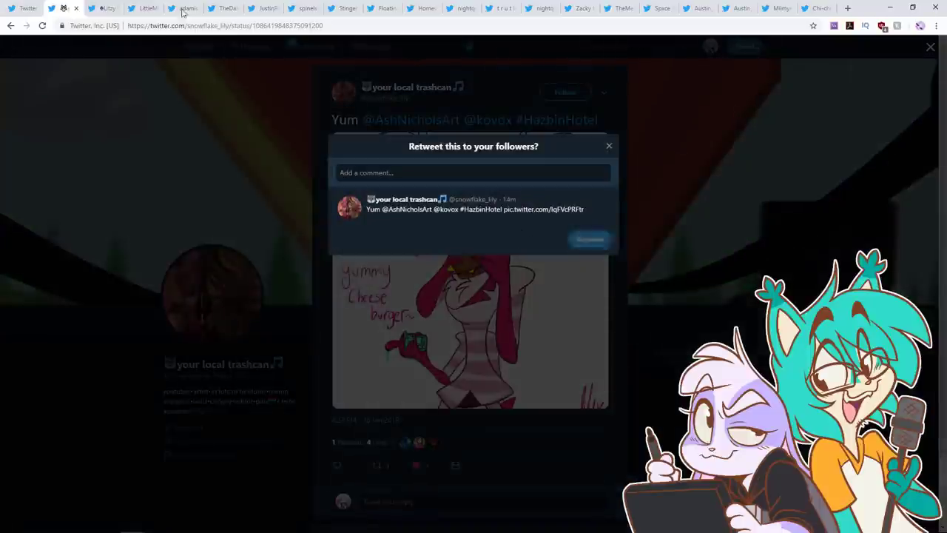
click(76, 8)
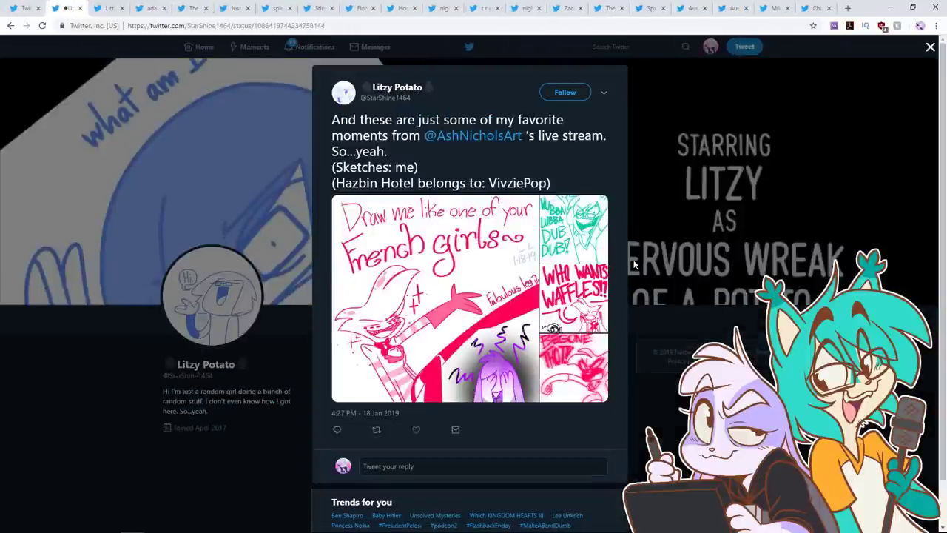
Step: View all four sketches of favorite live stream moments enlarged, and like and retweet that post before closing its page
click(405, 262)
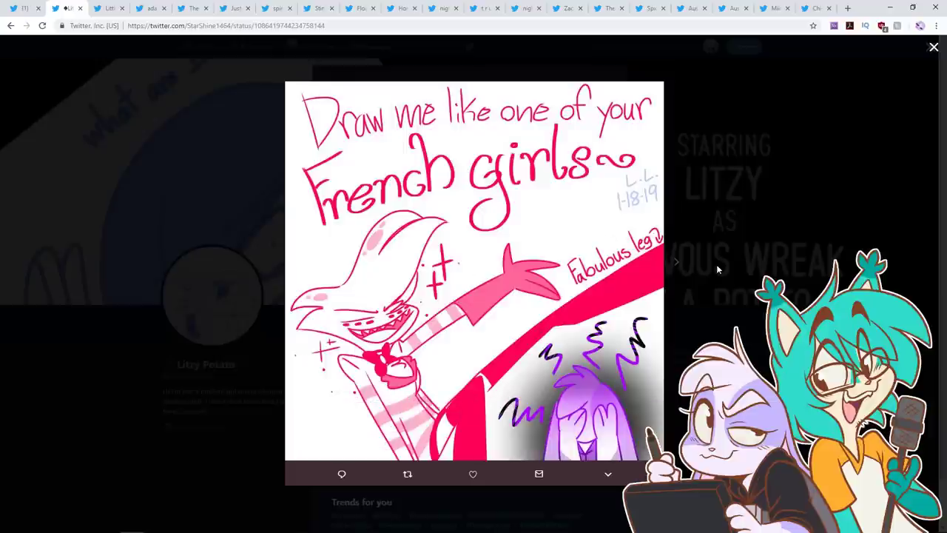
click(679, 263)
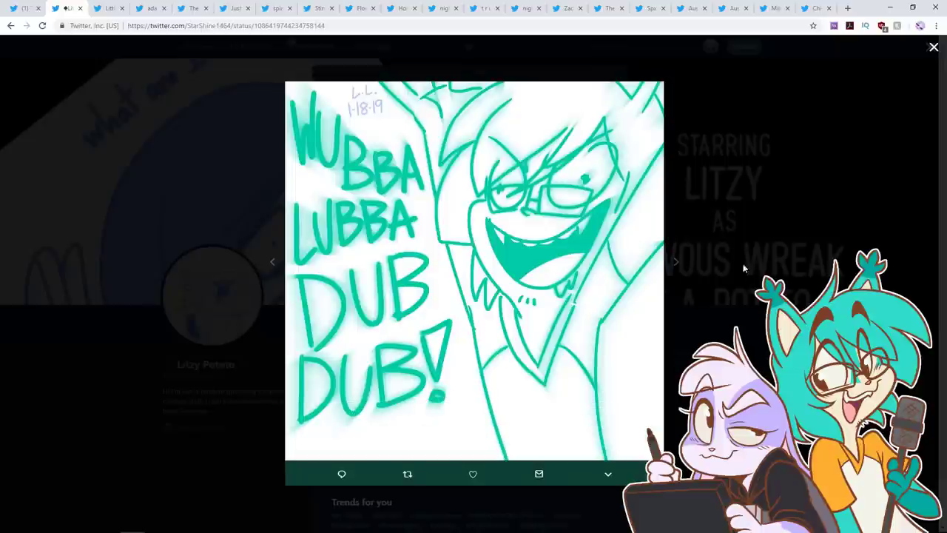
click(677, 264)
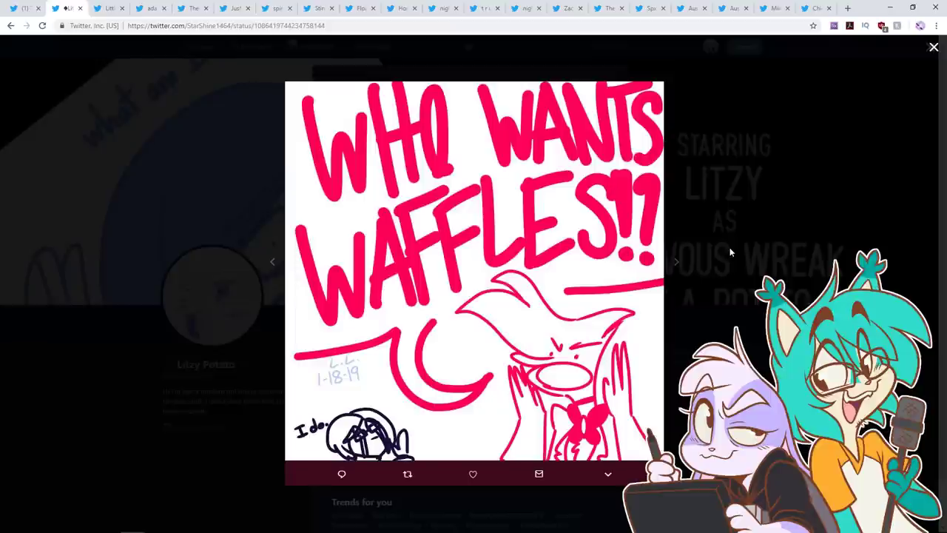
click(679, 261)
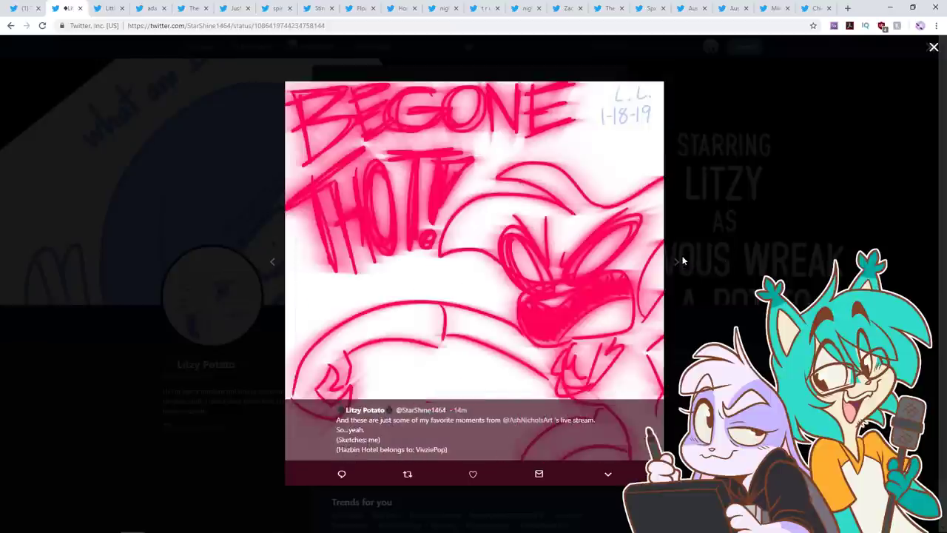
click(766, 261)
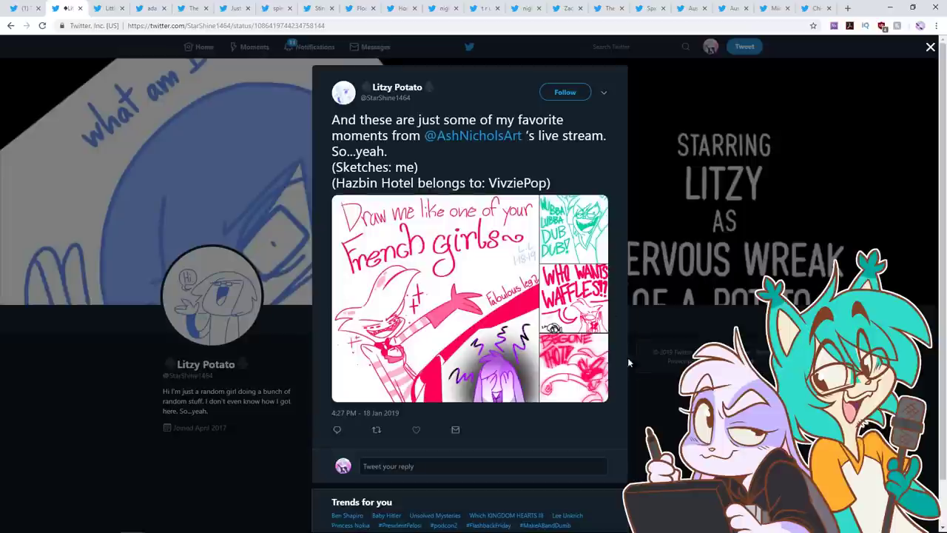
click(377, 429)
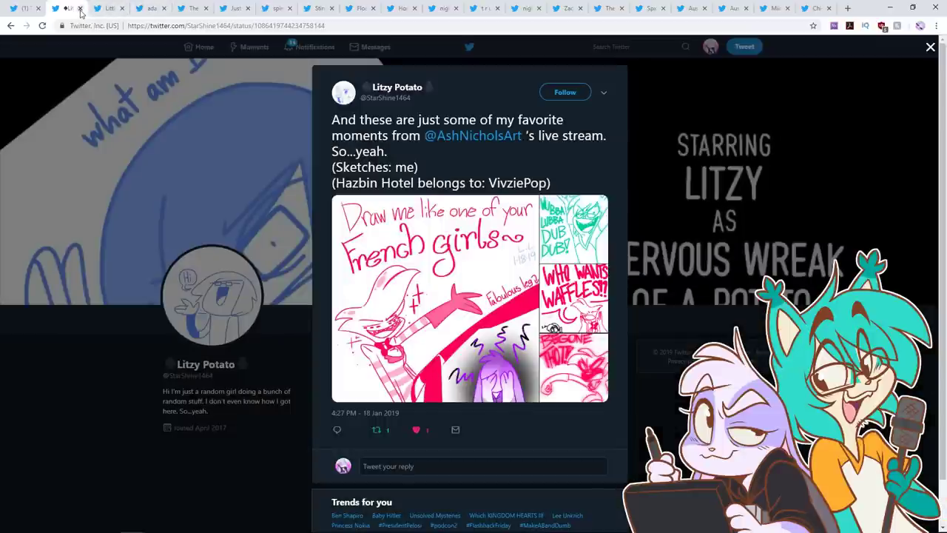
click(80, 9)
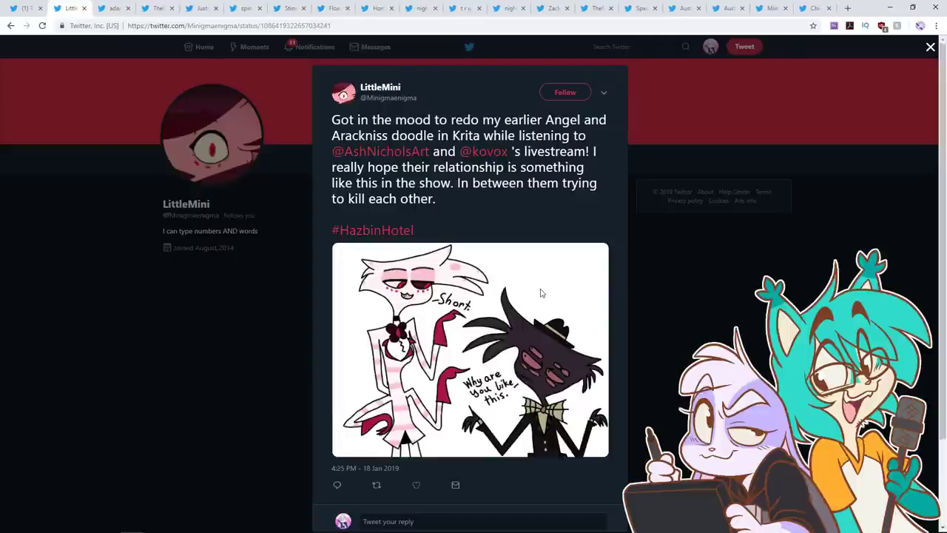
Step: View the Angel and Arackniss doodle enlarged, and retweet and like its post before closing the page
click(518, 279)
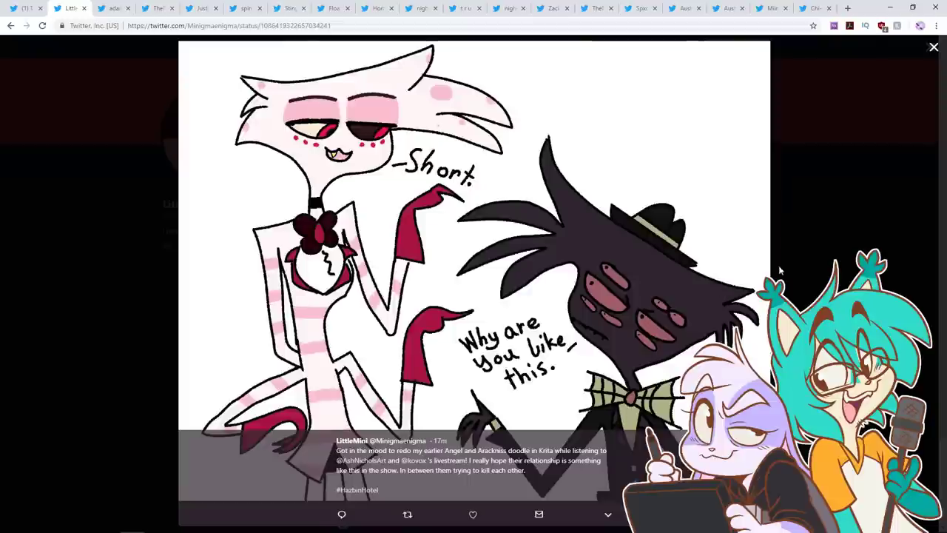
click(828, 257)
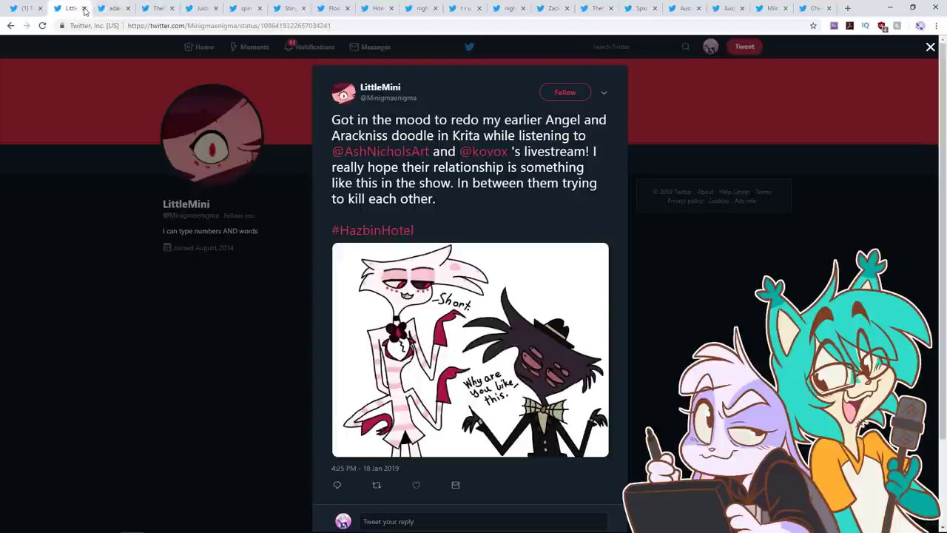
click(376, 484)
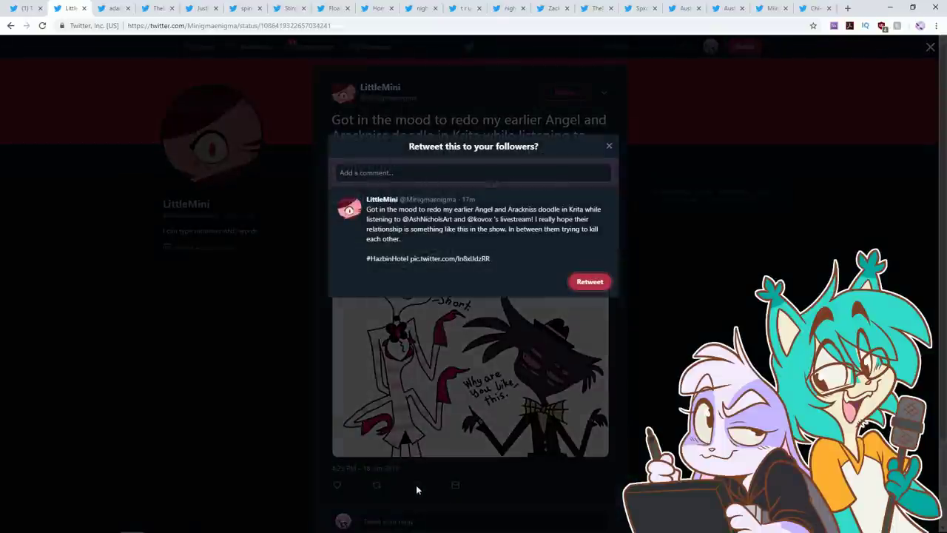
click(592, 278)
click(416, 485)
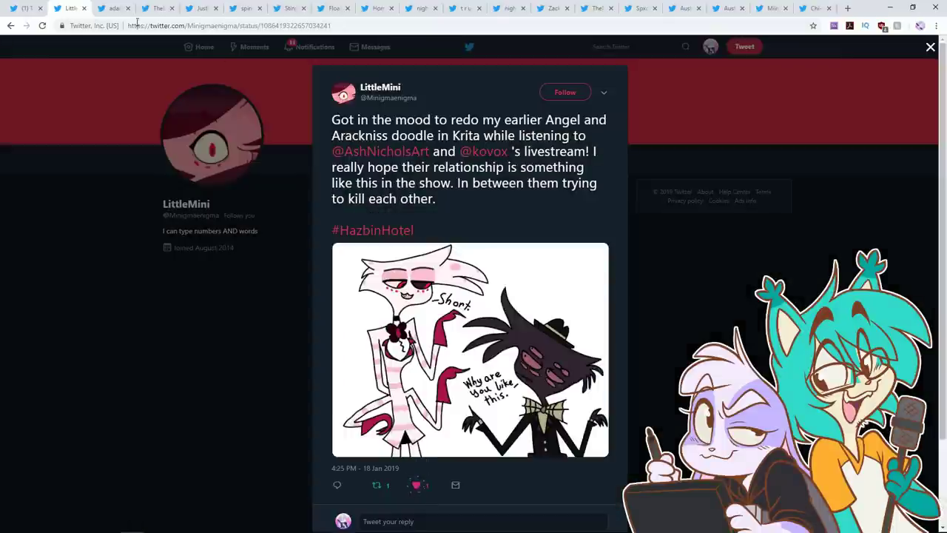
click(84, 9)
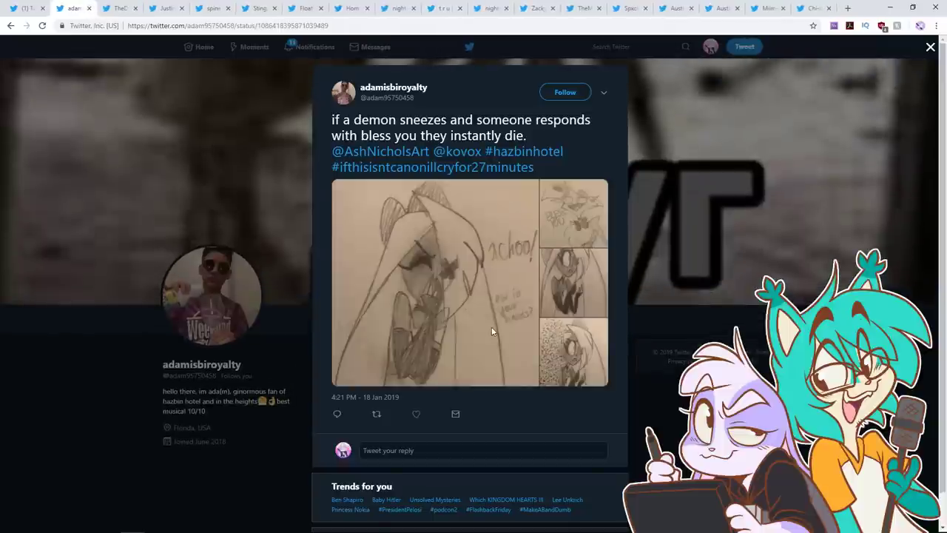
Step: View all four sketches of the demon sneeze comic enlarged, and return to the post
click(491, 330)
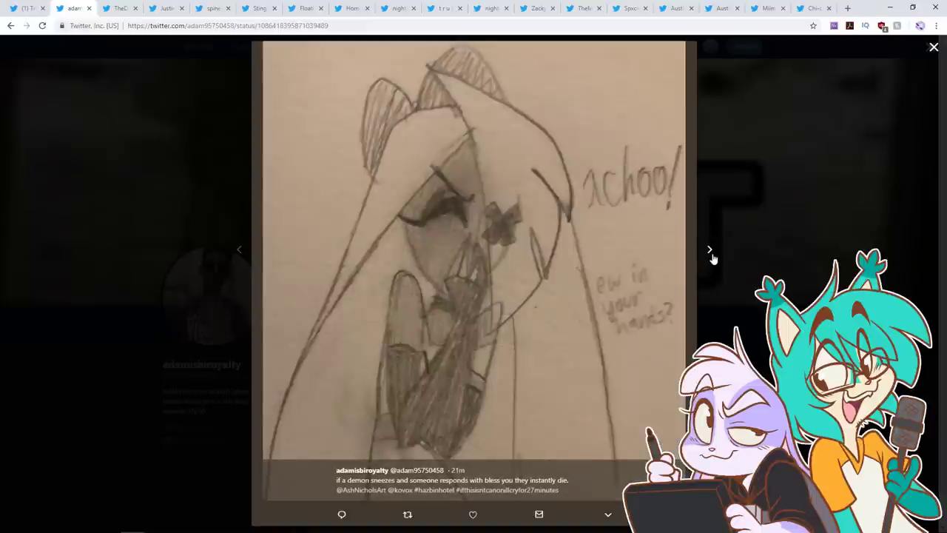
click(710, 252)
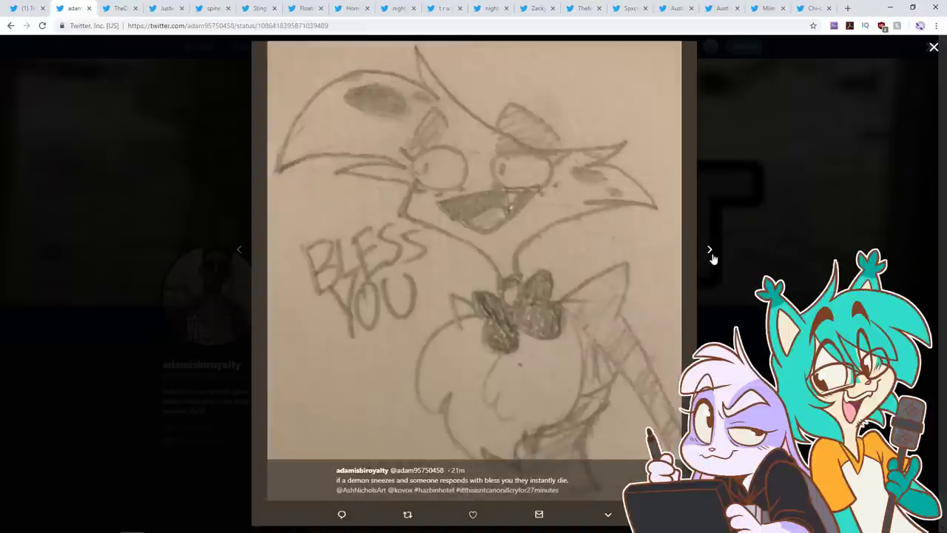
click(709, 251)
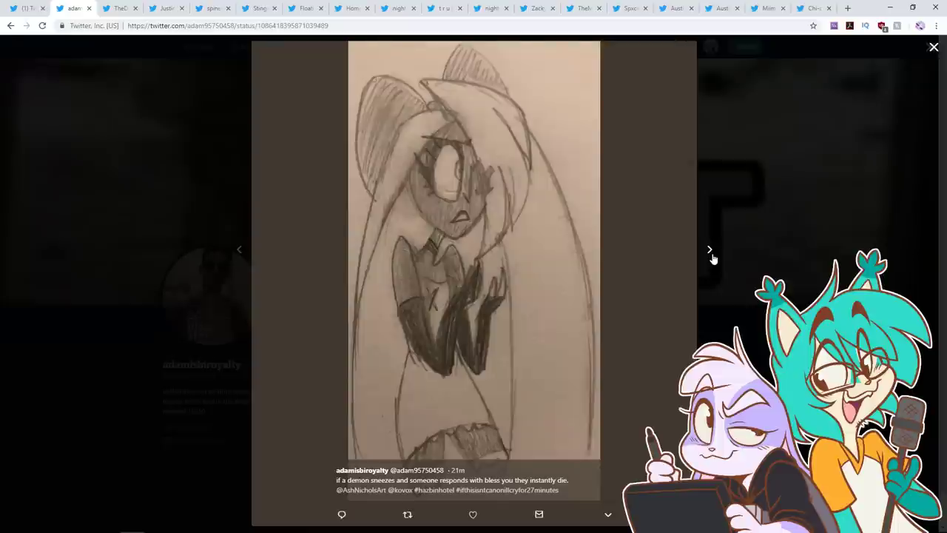
click(711, 252)
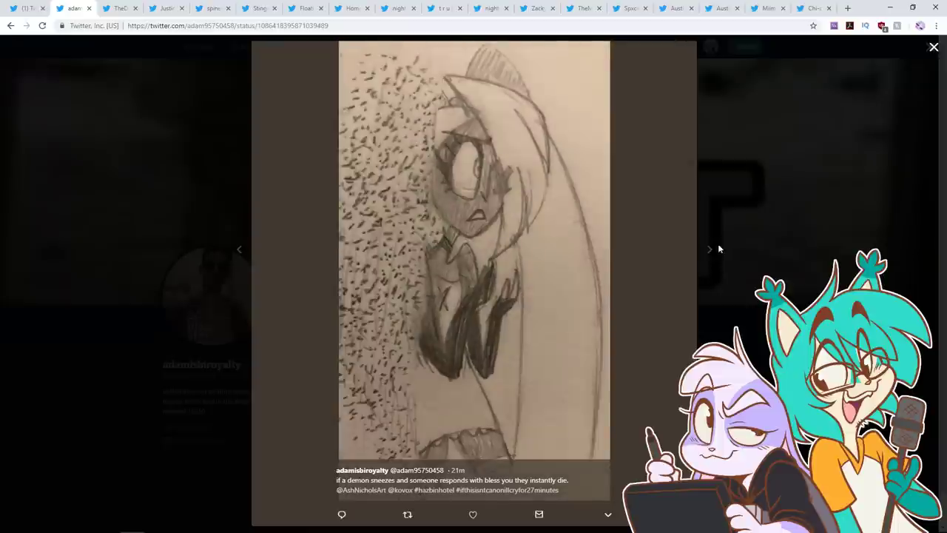
click(752, 311)
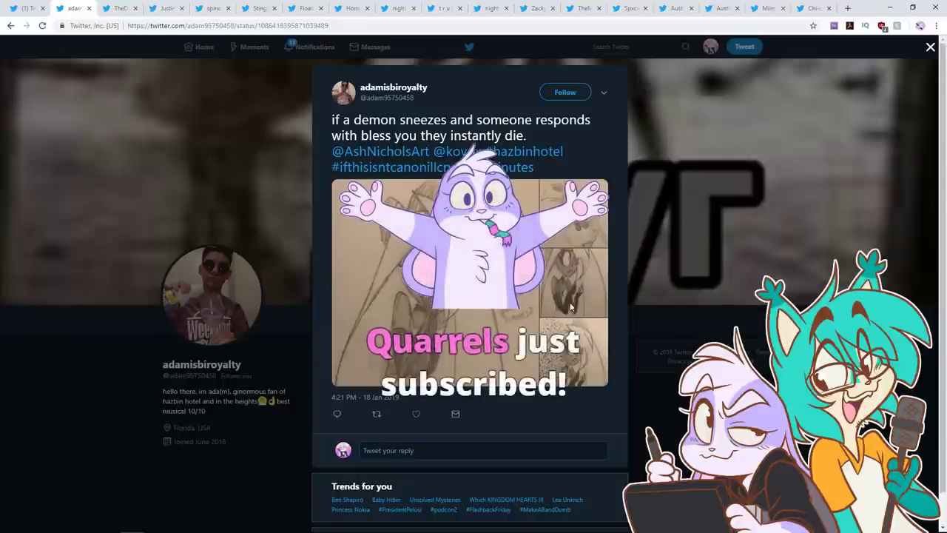
click(607, 248)
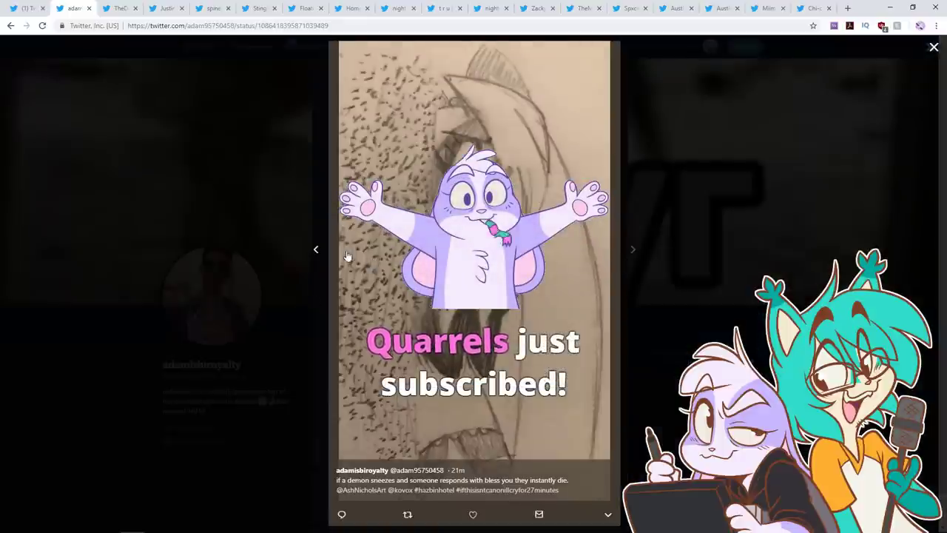
click(689, 256)
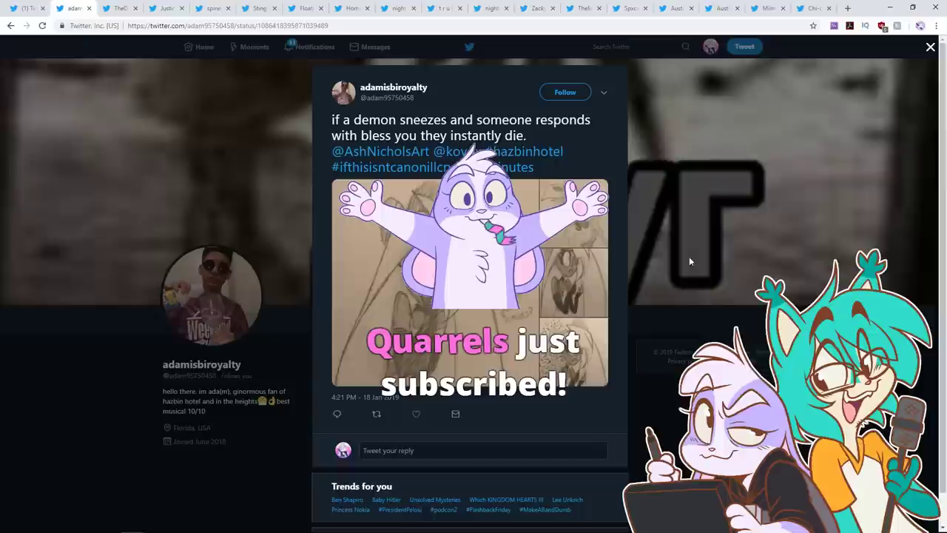
Step: Retweet and like the demon sneeze comic post and close its page
click(377, 414)
click(584, 253)
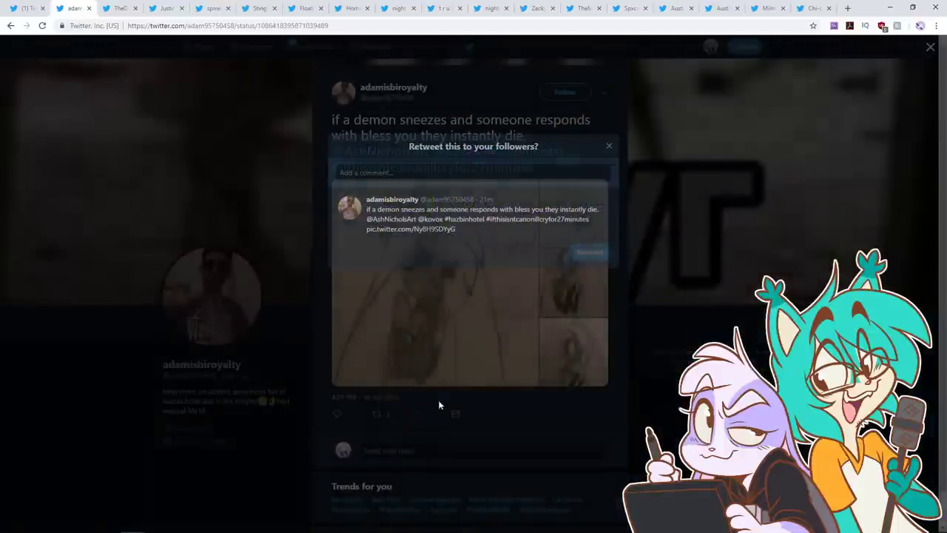
click(417, 414)
click(89, 8)
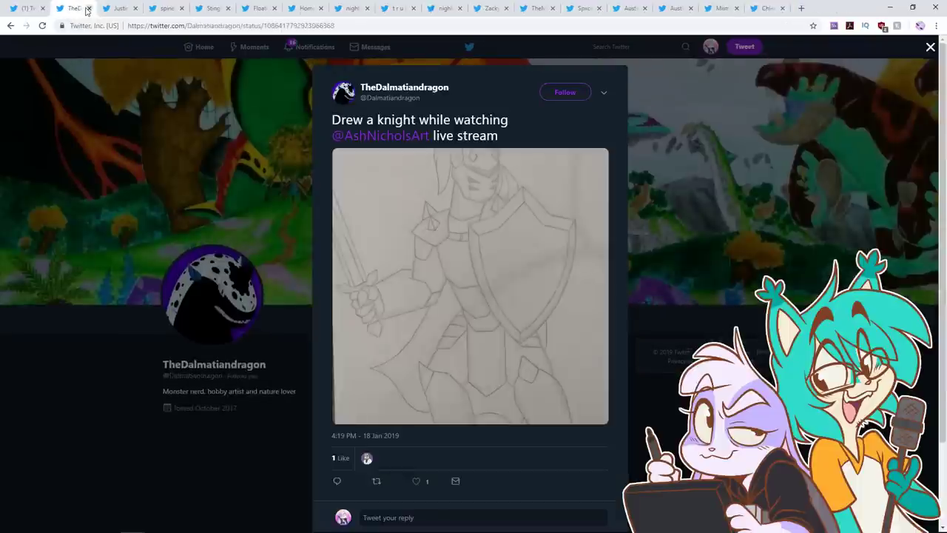
Step: View the pencil drawing of a knight enlarged and close its page
click(584, 267)
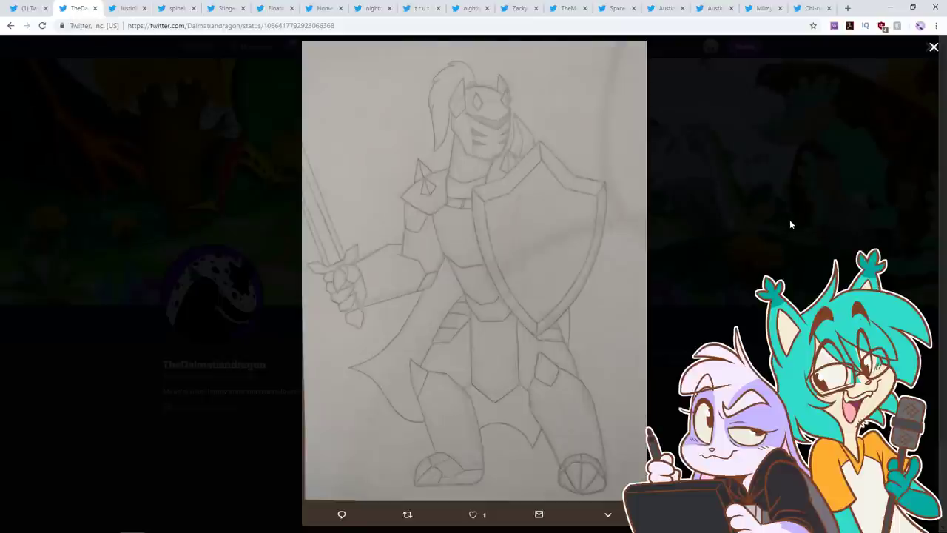
click(94, 8)
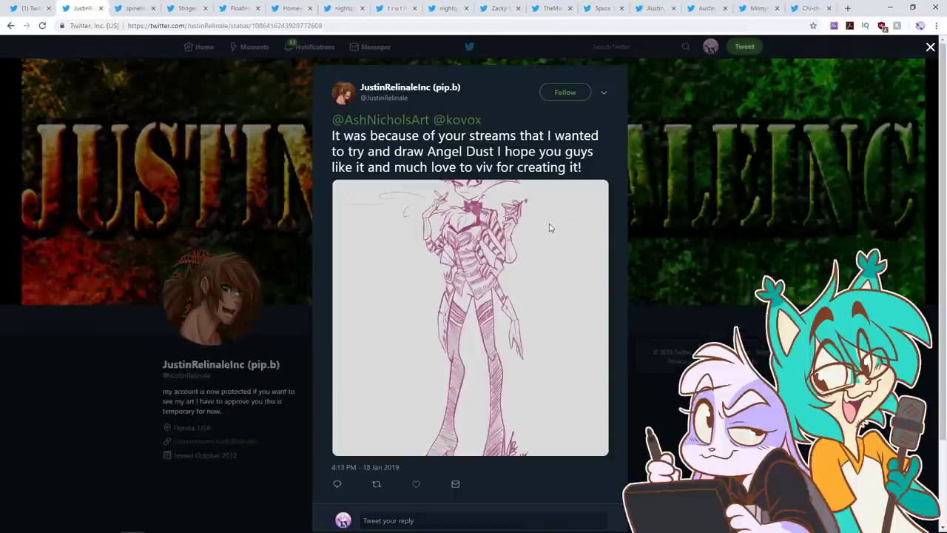
Step: View the full-body Angel Dust sketch enlarged, and retweet and like its post before closing the page
click(551, 228)
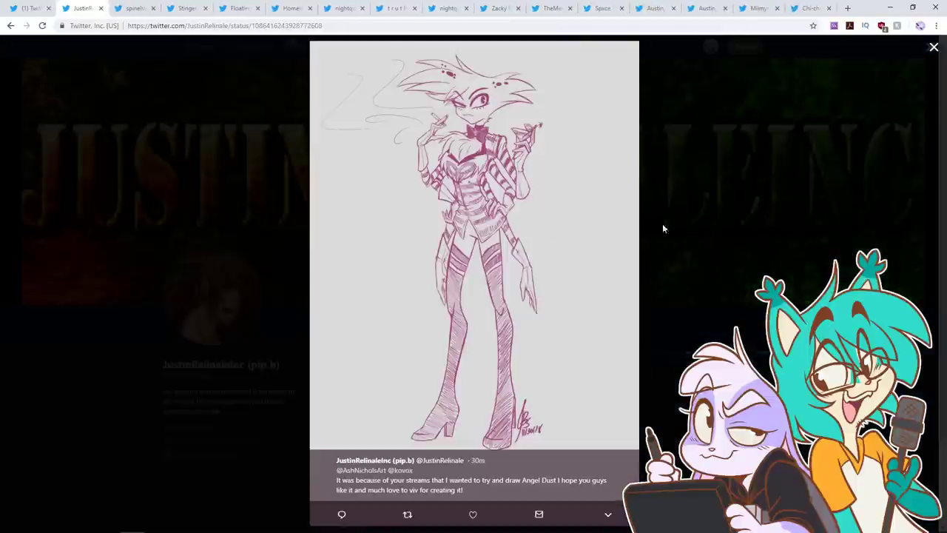
click(748, 215)
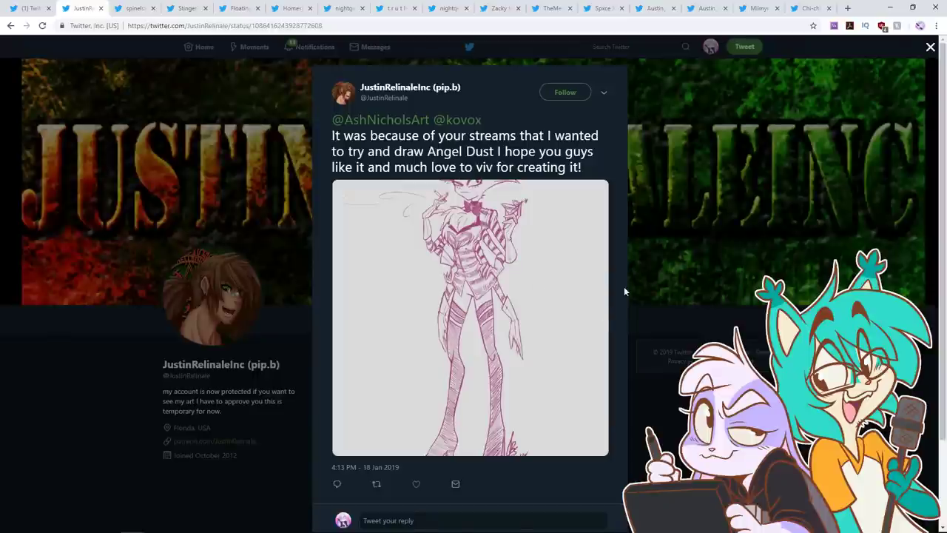
click(441, 281)
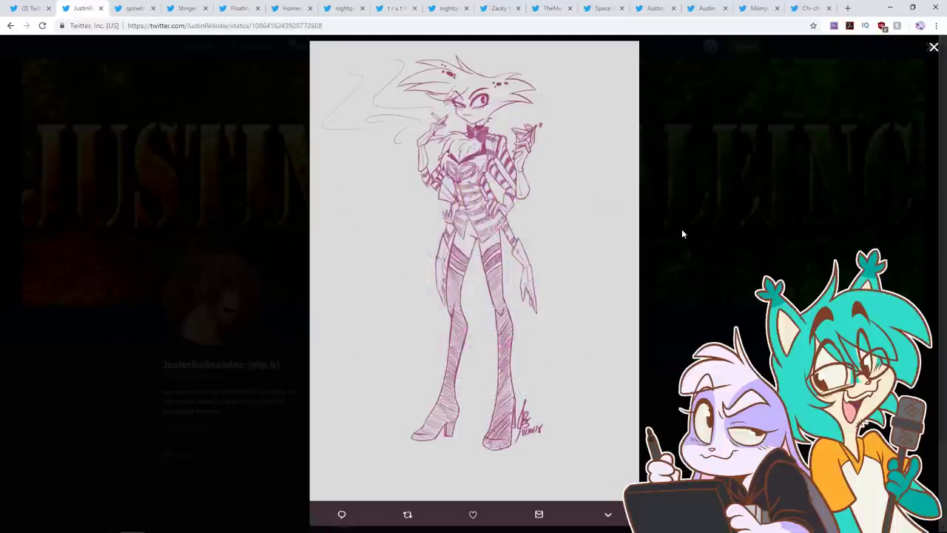
click(708, 237)
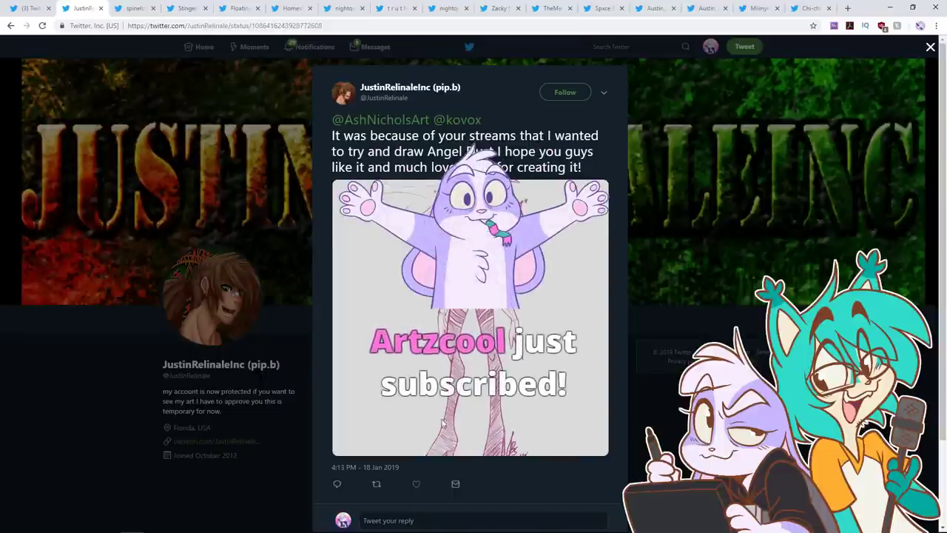
click(377, 484)
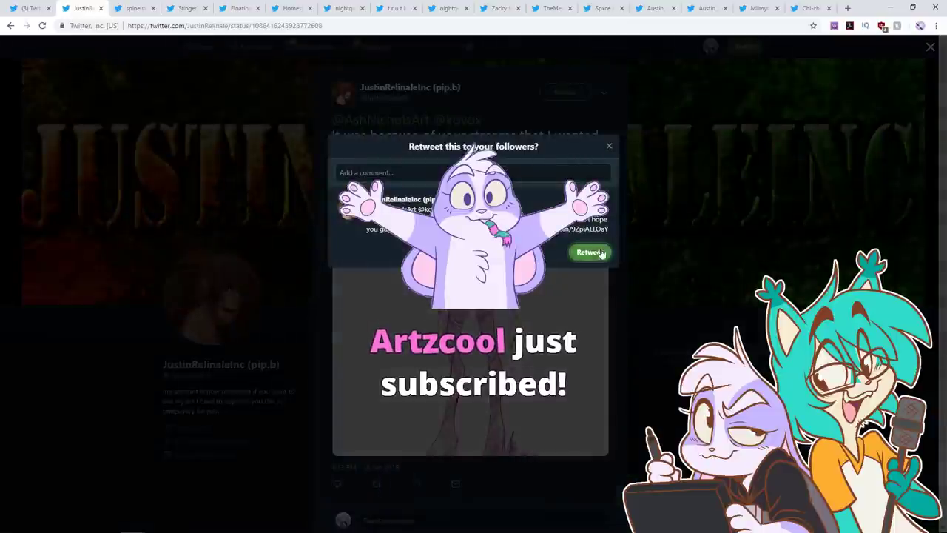
click(590, 252)
click(415, 484)
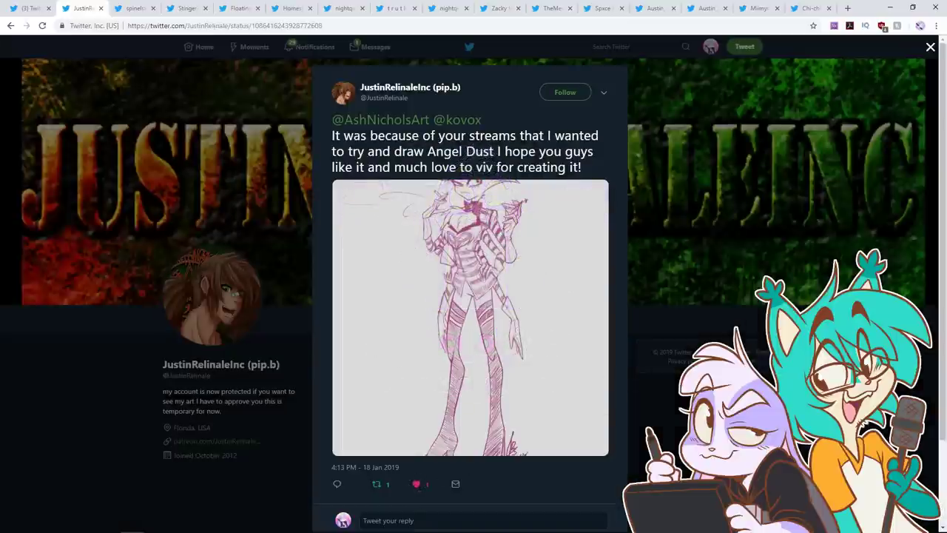
click(102, 9)
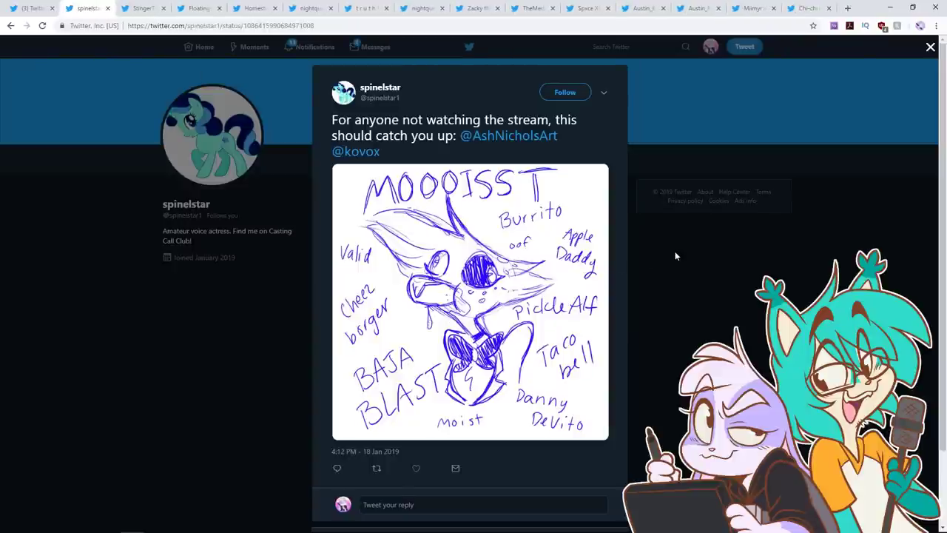
Step: View the MOOOISST stream catch-up doodle enlarged, and retweet and like its post before closing the page
click(592, 239)
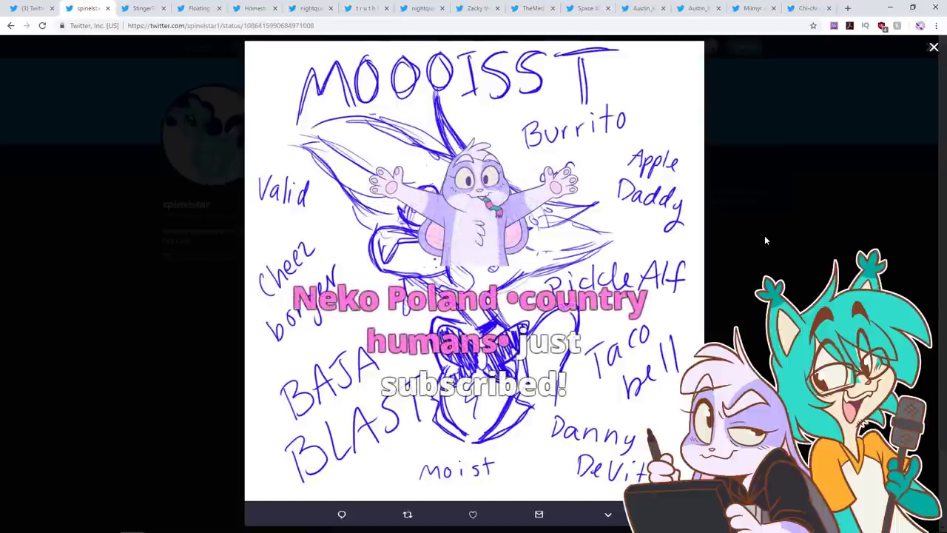
click(766, 239)
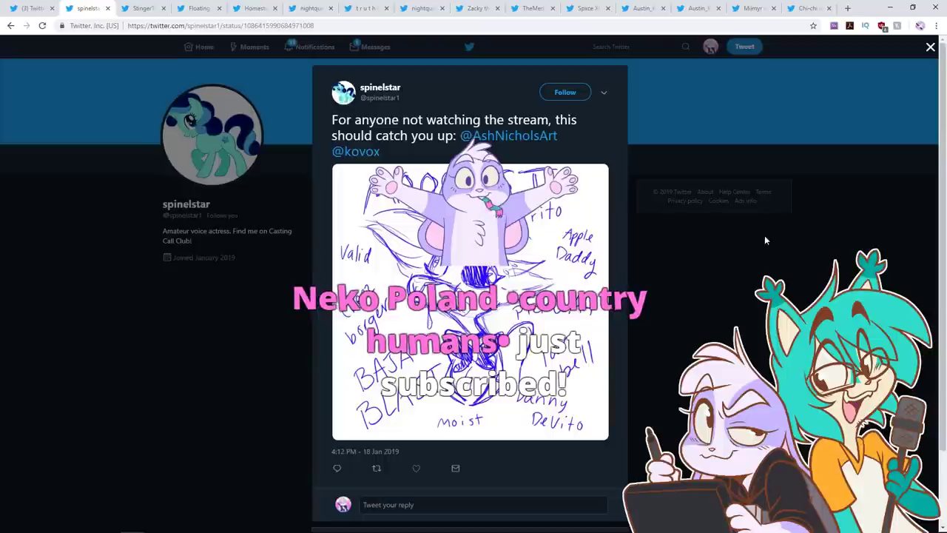
click(375, 470)
click(590, 242)
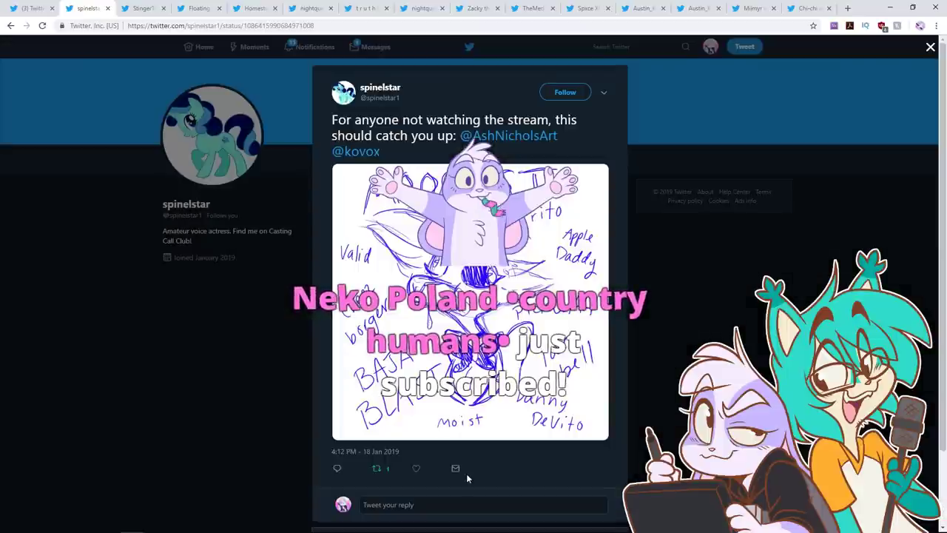
click(416, 468)
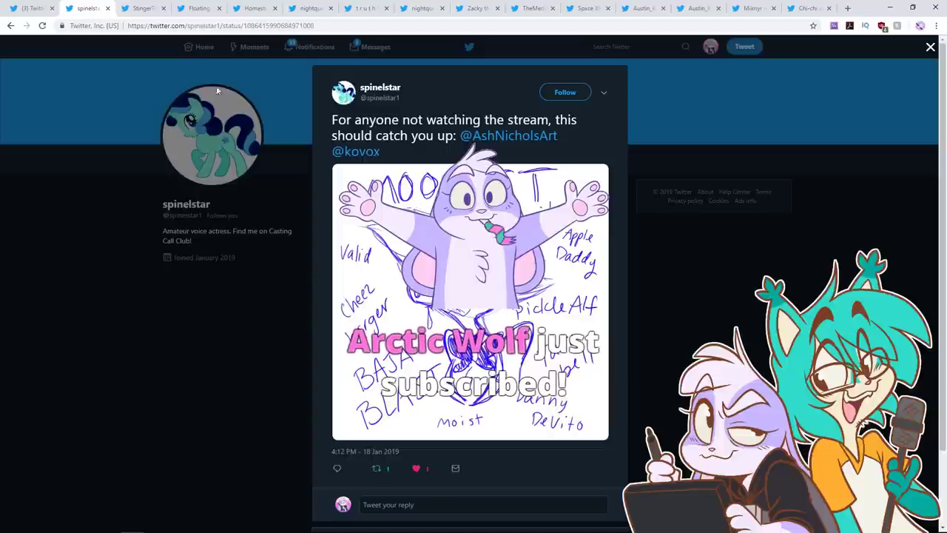
click(107, 9)
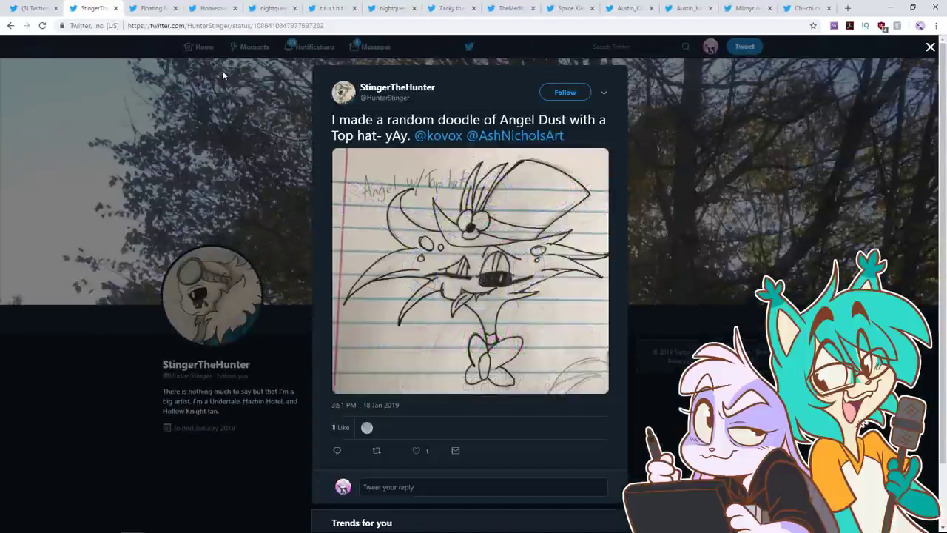
Step: Open the account's own profile page and look over its recent tweets and retweets
click(45, 8)
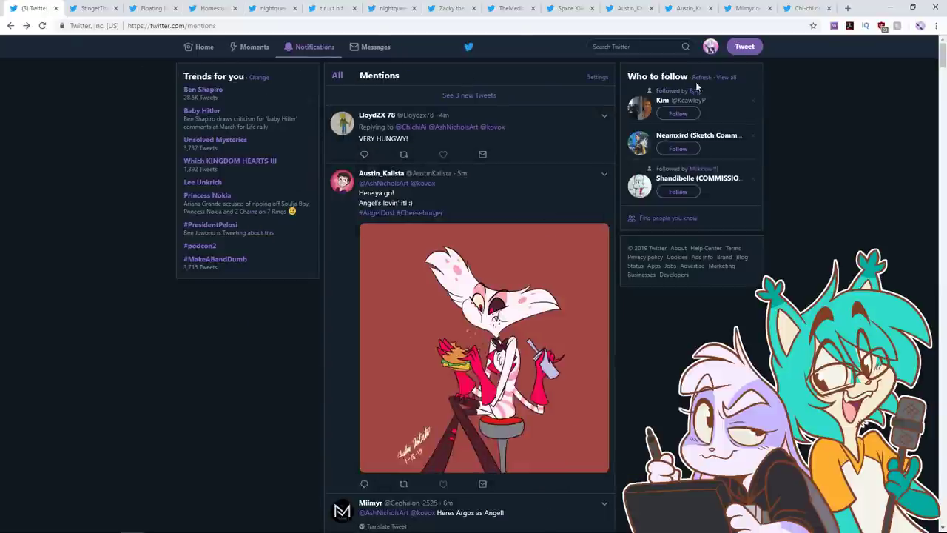
click(708, 49)
click(658, 101)
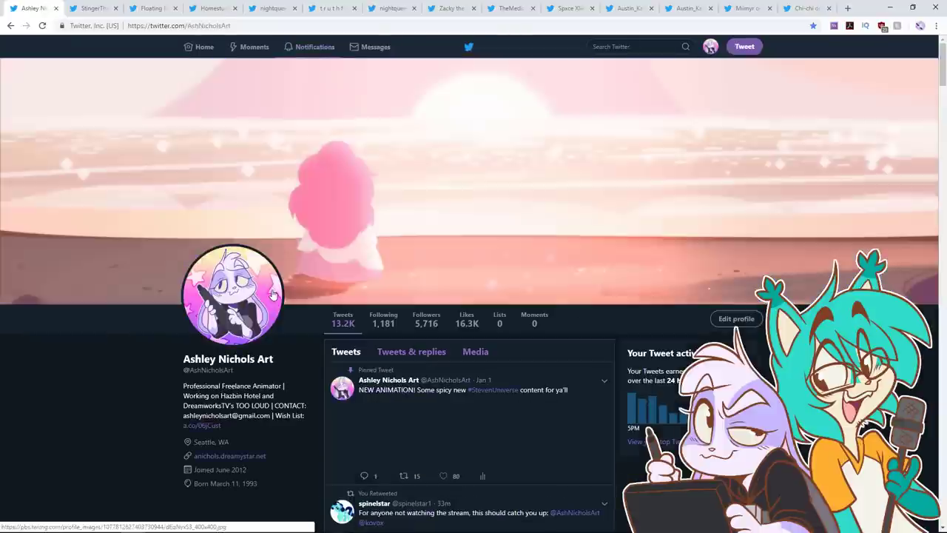
scroll(254, 295, down, 8)
scroll(254, 291, up, 8)
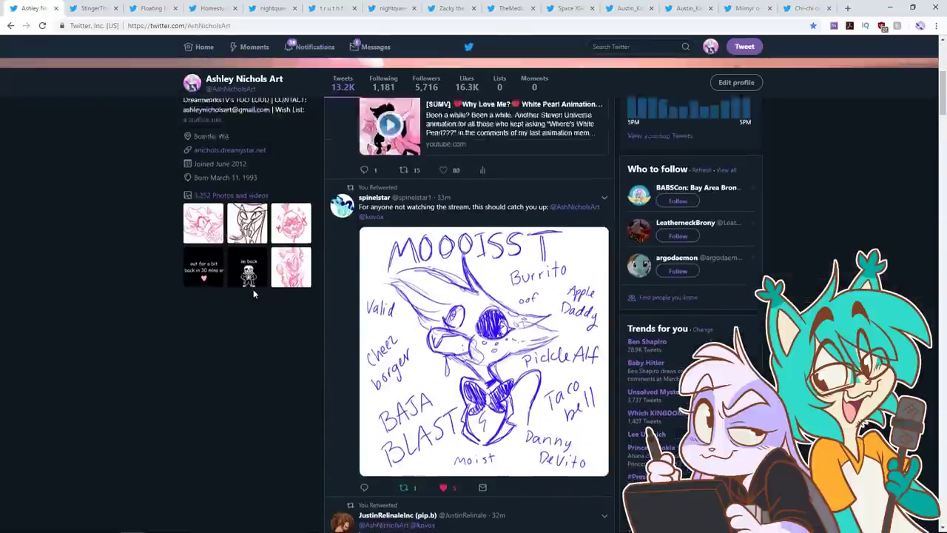
Step: Return to the post with the doodle of Angel Dust in a top hat, retweet and like it, and close its page
click(92, 8)
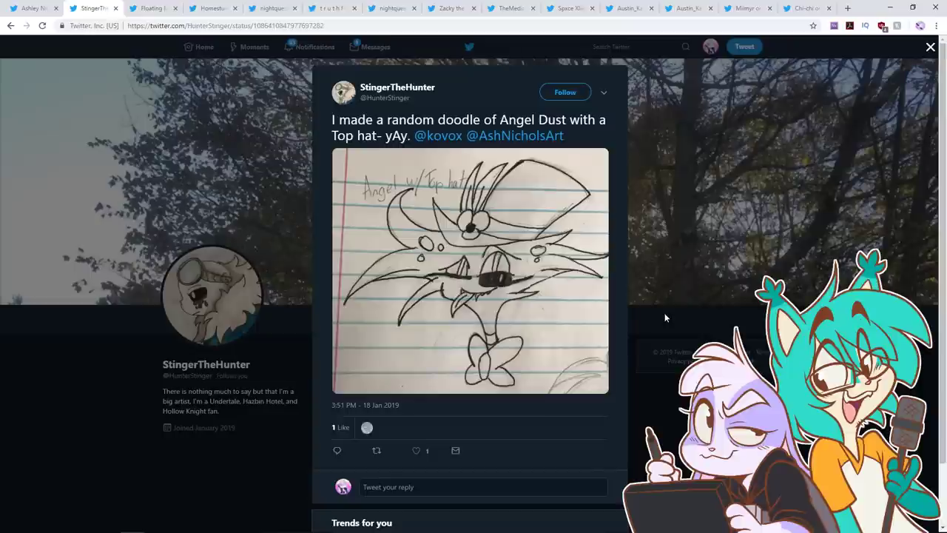
click(377, 452)
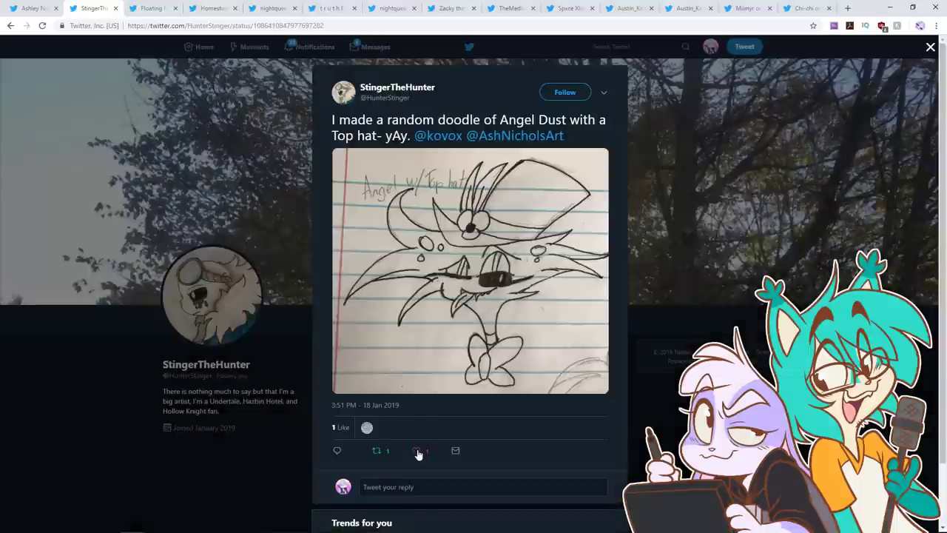
click(417, 449)
click(115, 8)
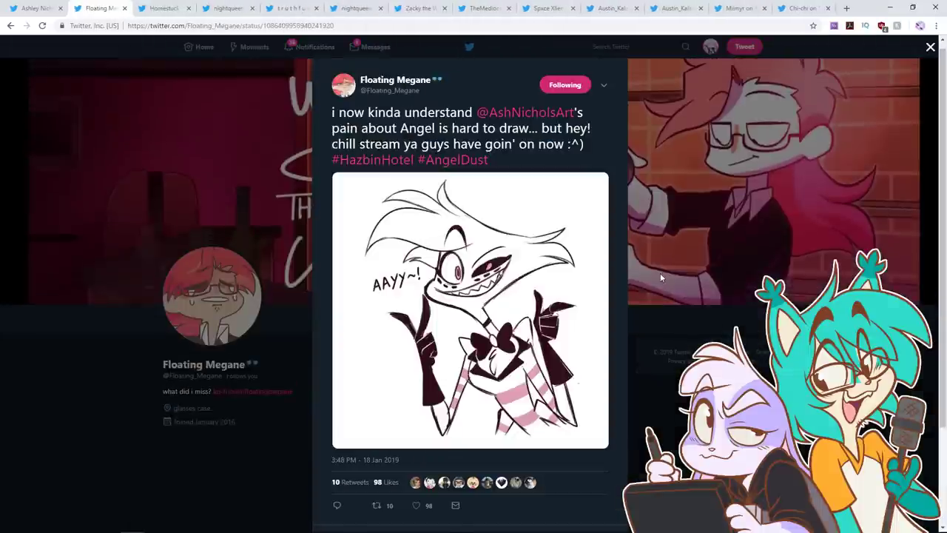
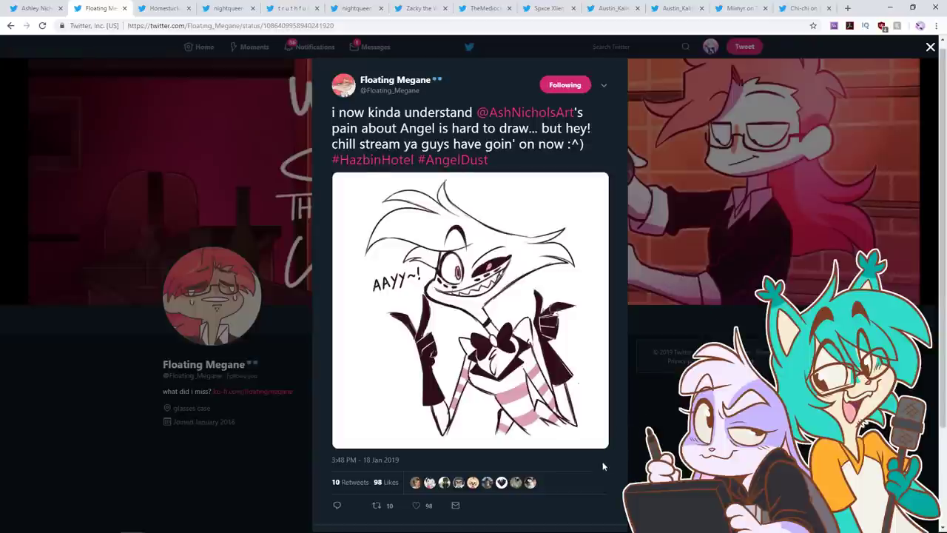
Step: Retweet and like the "AAYY~!" Angel Dust drawing and close its page
click(376, 506)
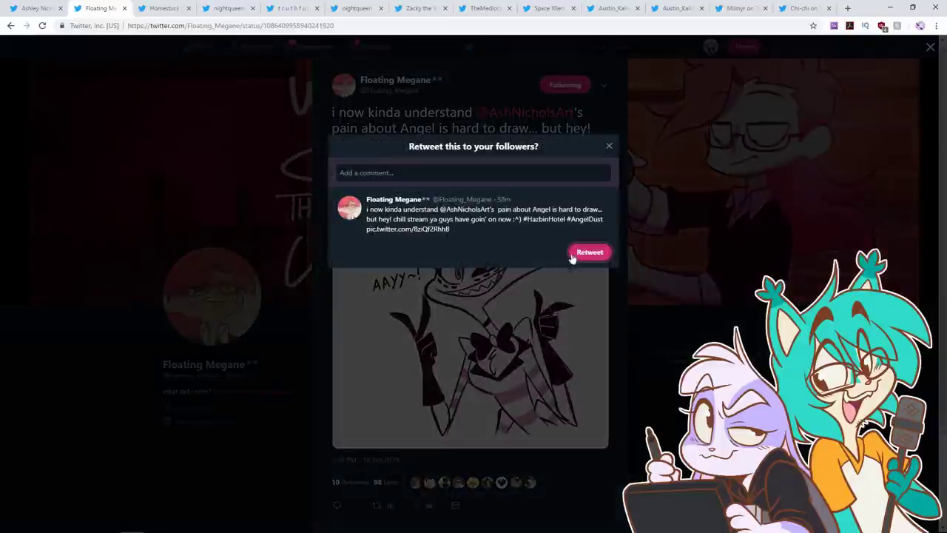
click(584, 252)
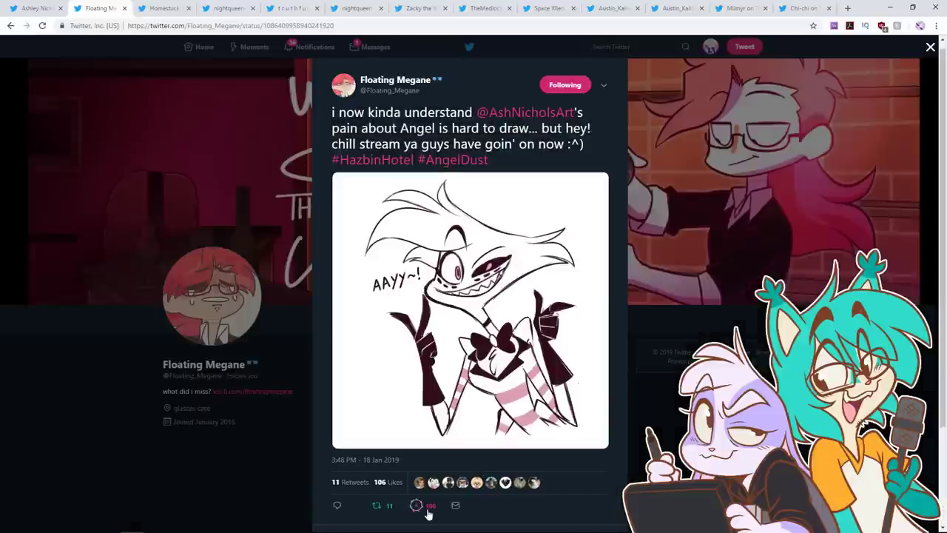
click(125, 8)
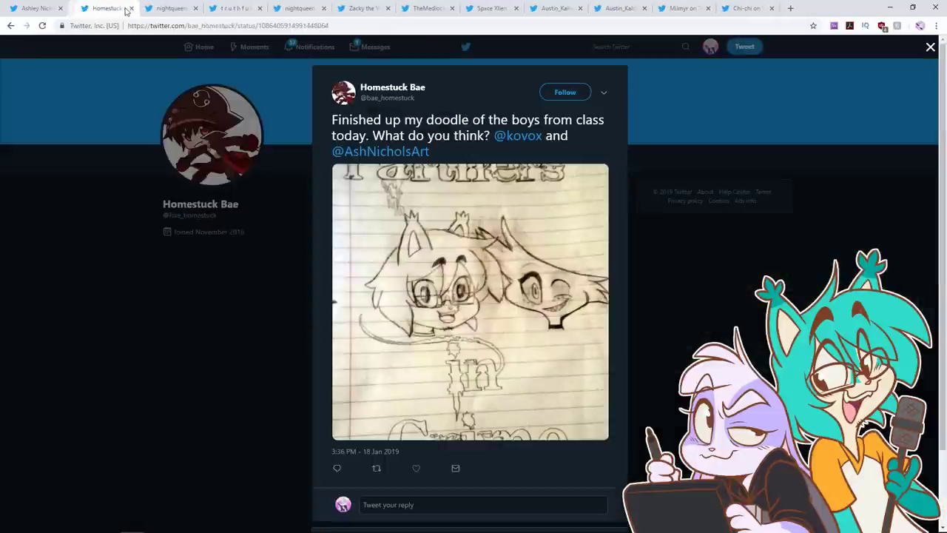
Step: View the notebook doodle of the boys from class enlarged, and retweet and like its post before closing the page
click(585, 287)
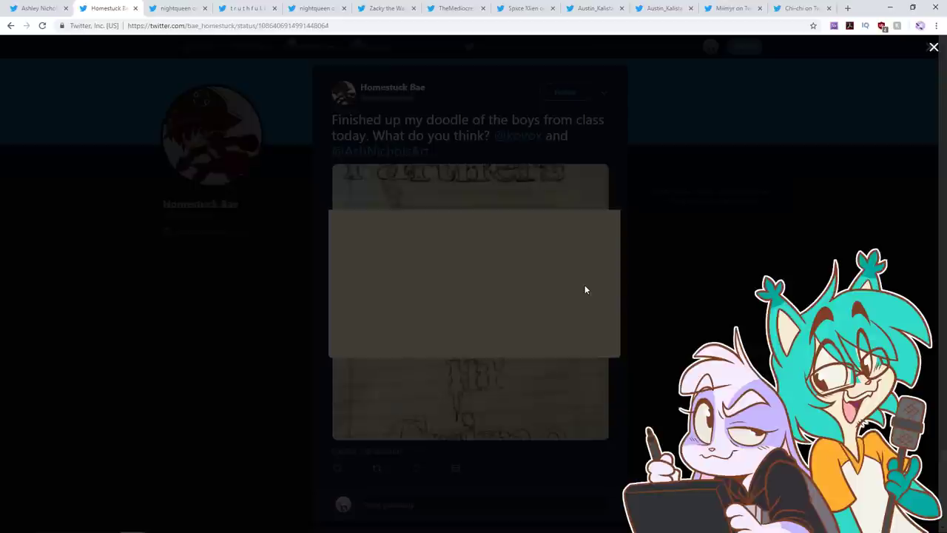
click(711, 293)
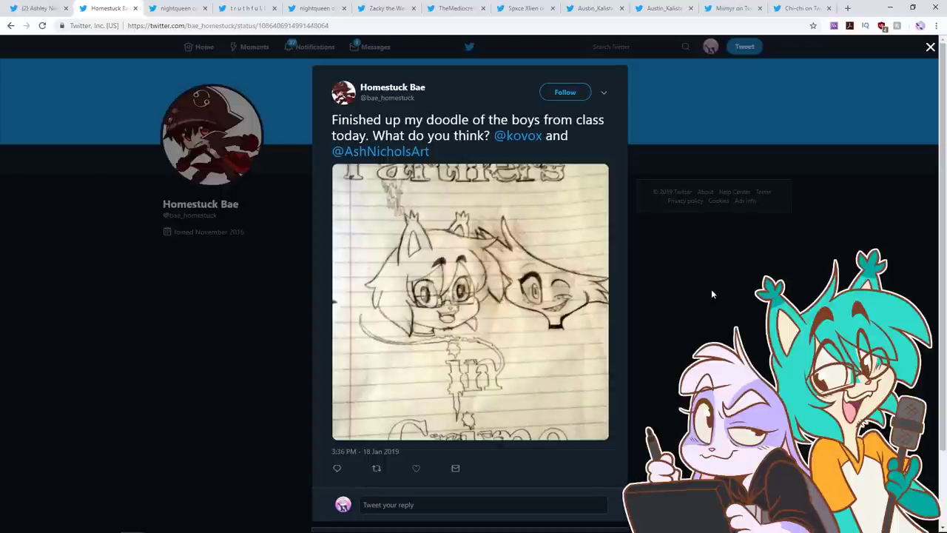
click(375, 471)
click(579, 250)
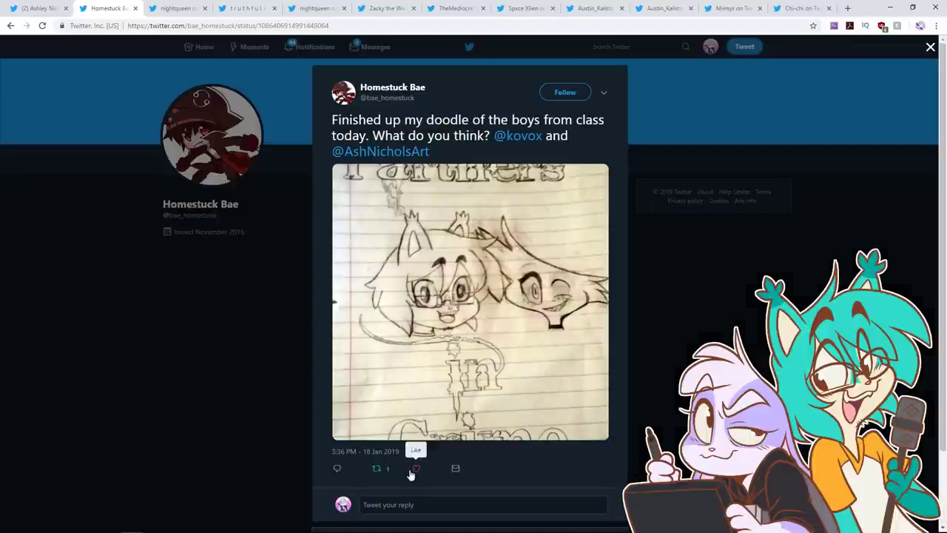
click(416, 468)
click(136, 8)
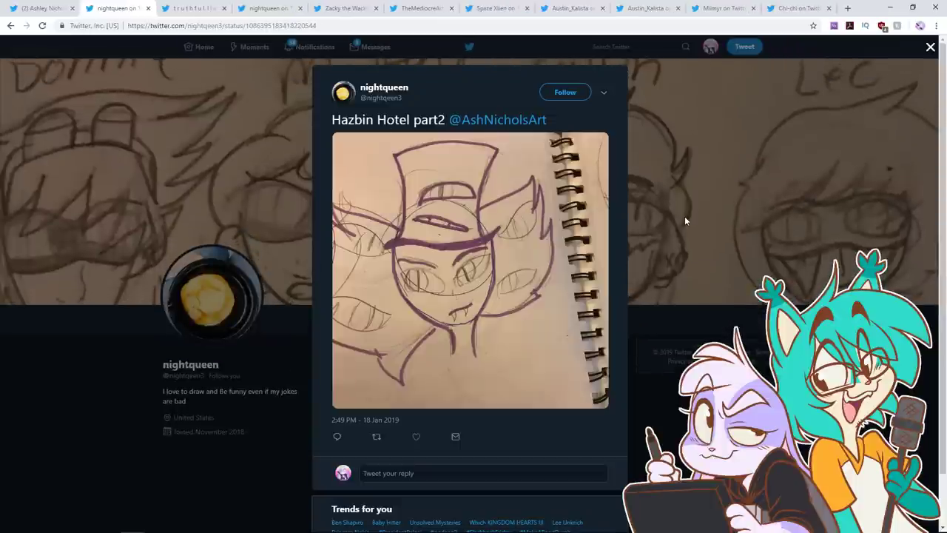
Step: View the "Hazbin Hotel part2" top-hat sketch enlarged, and retweet and like its post before closing the page
click(482, 318)
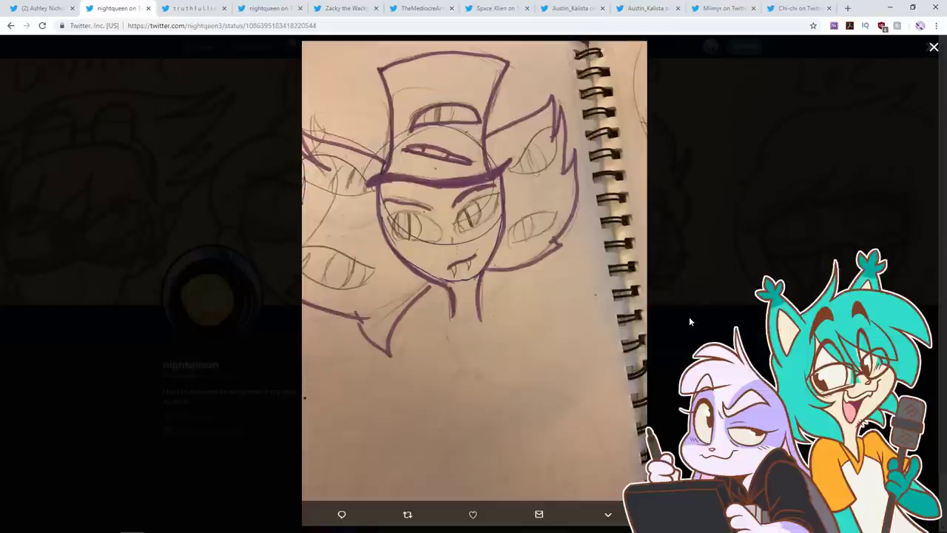
click(688, 317)
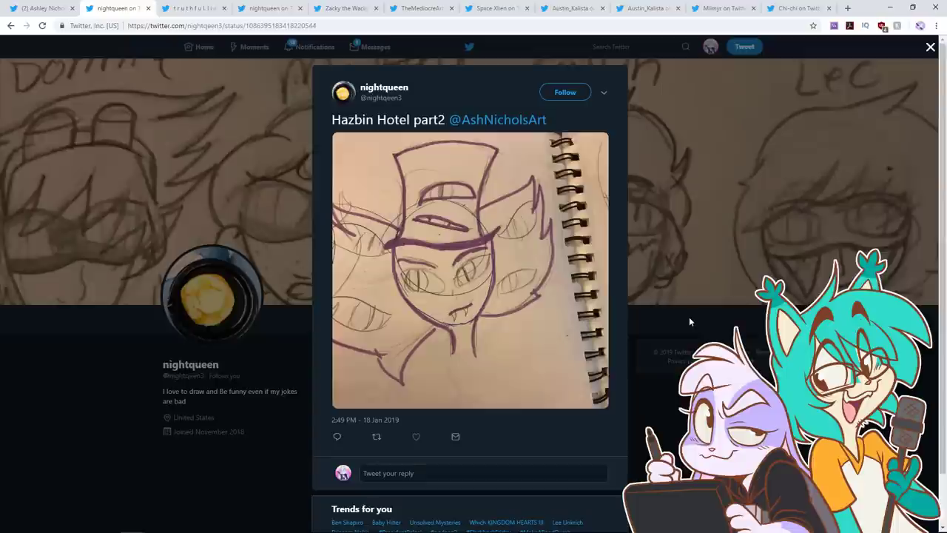
click(378, 437)
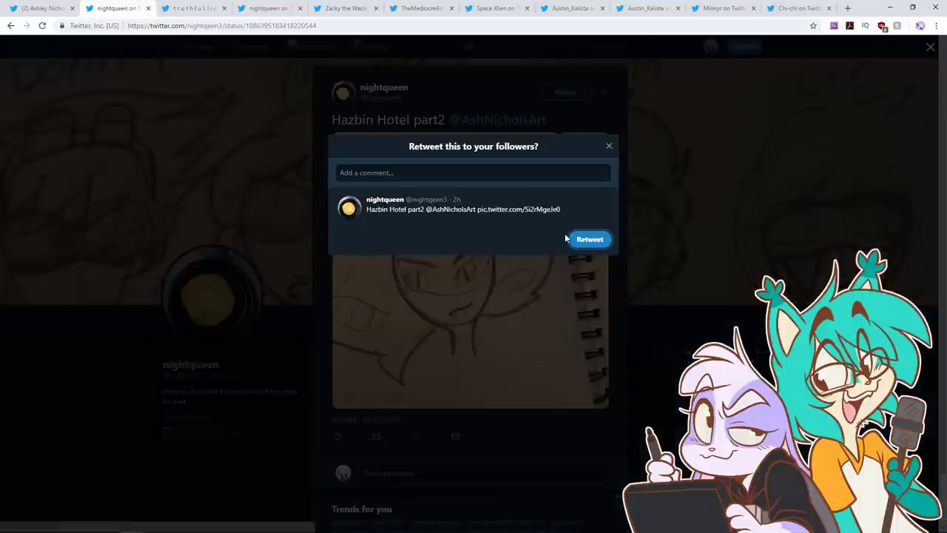
click(590, 242)
click(417, 437)
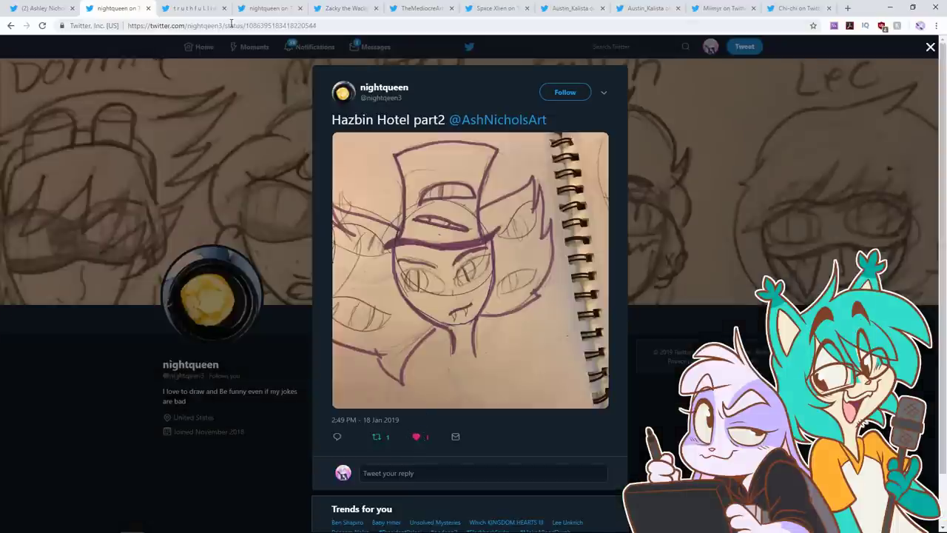
click(148, 8)
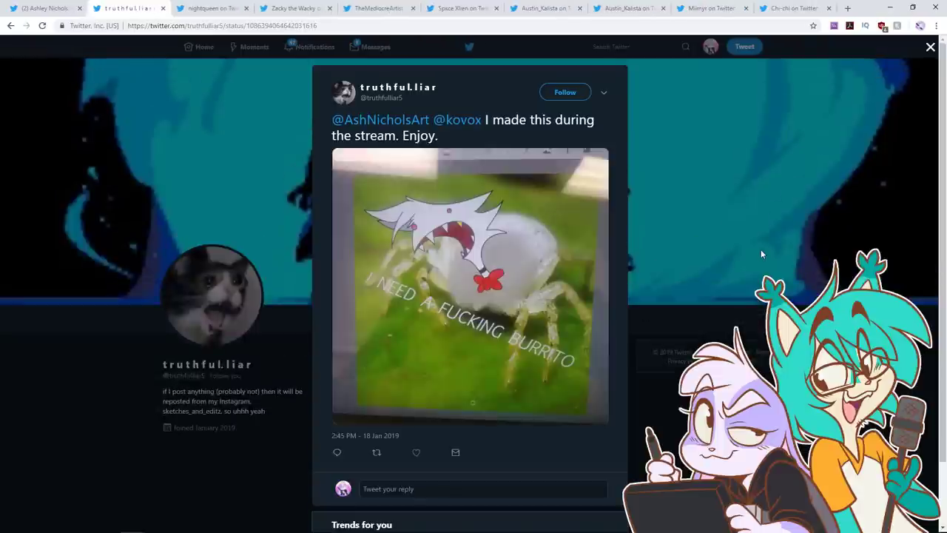
Step: Retweet and like the burrito spider edit made during the stream and close its page
click(377, 454)
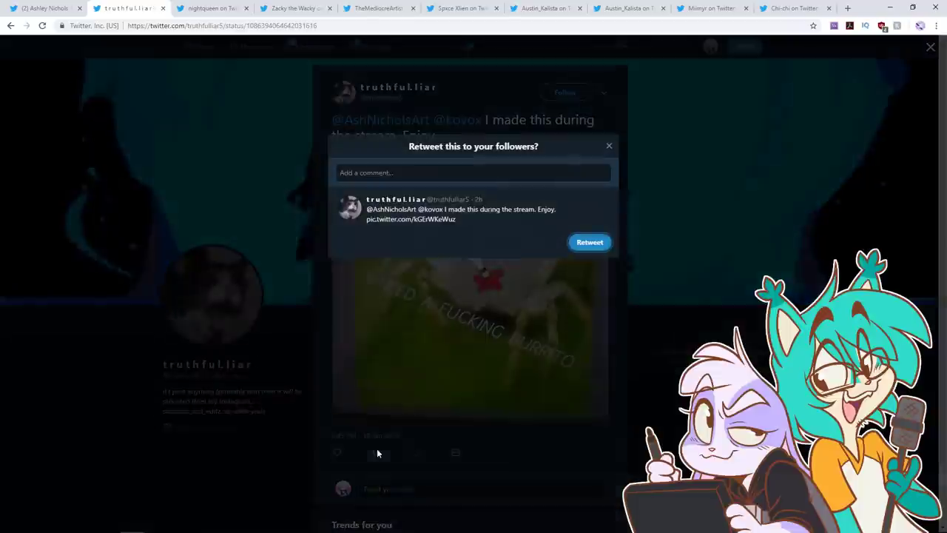
click(585, 242)
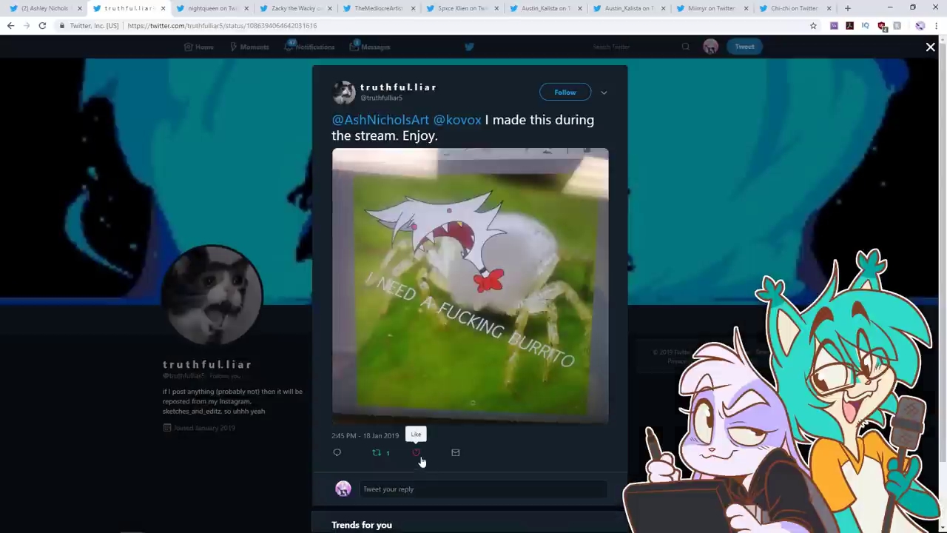
click(416, 452)
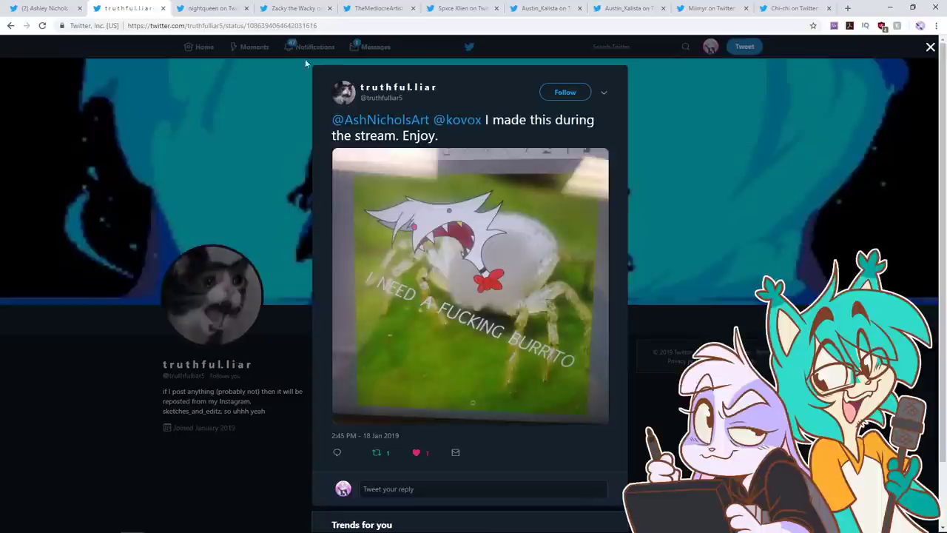
click(164, 8)
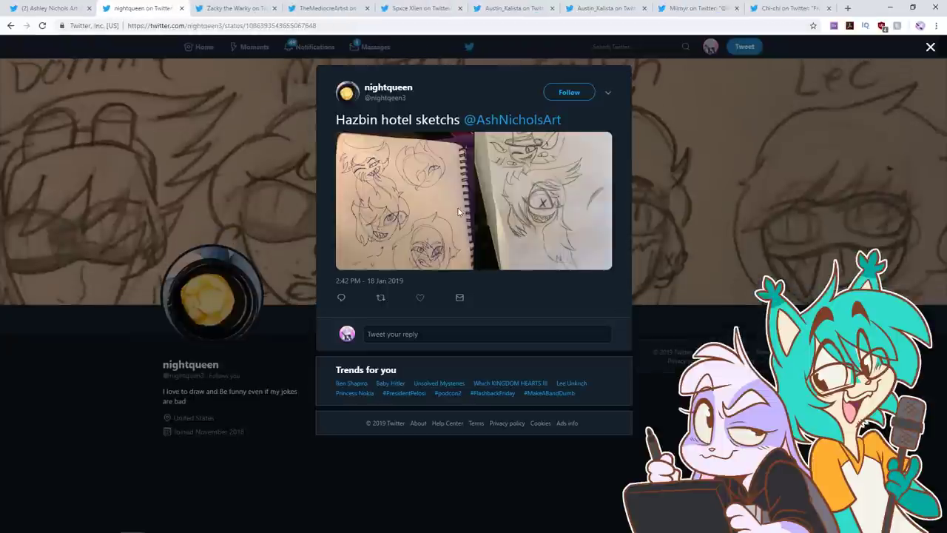
Step: View both "Hazbin hotel sketchs" photos enlarged, and retweet and like their post before closing the page
click(447, 204)
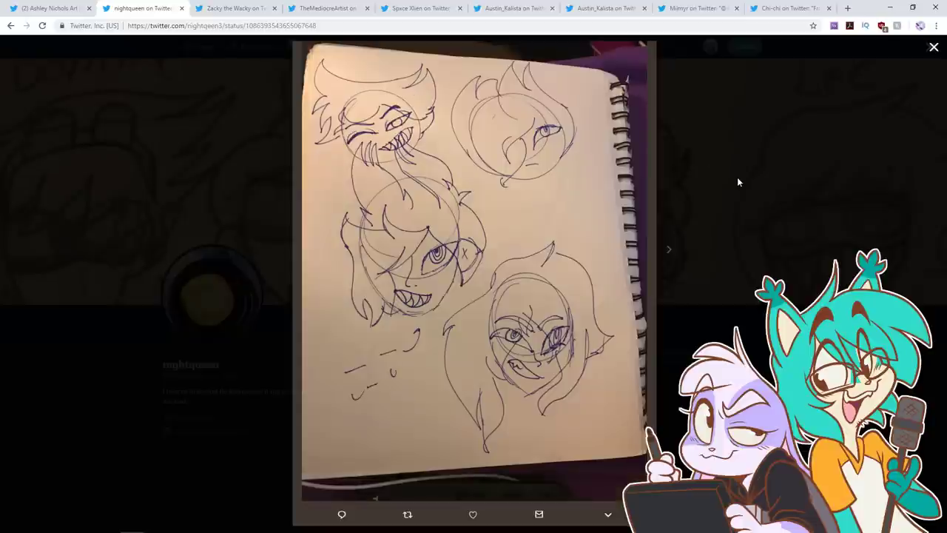
click(665, 235)
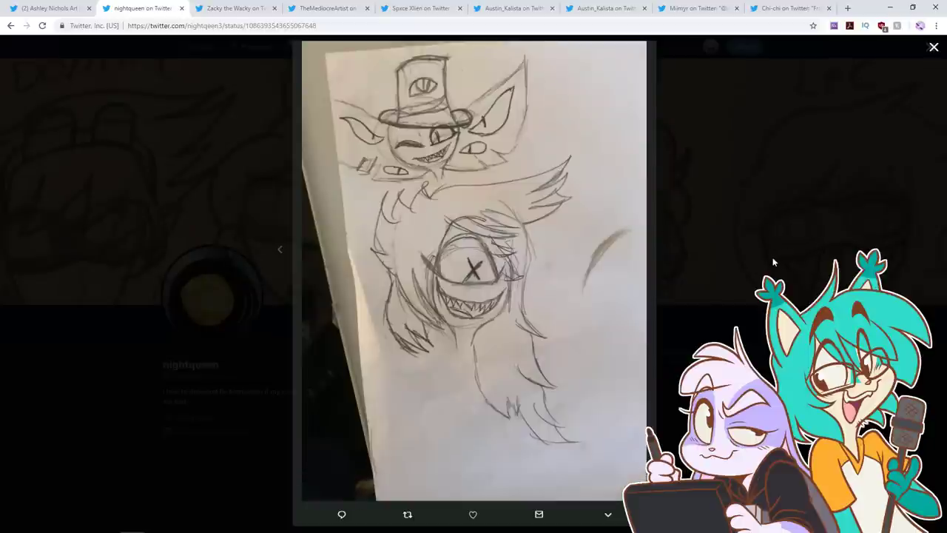
click(744, 246)
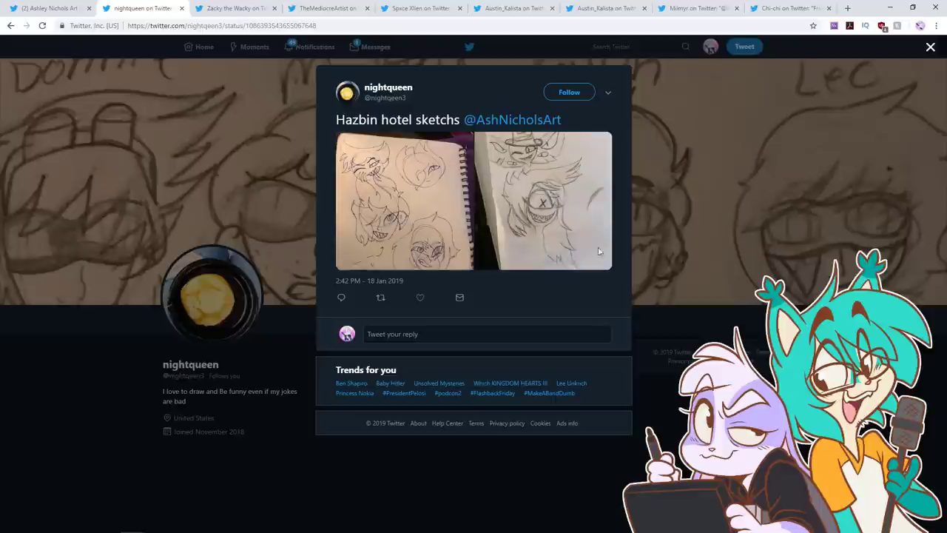
click(380, 298)
click(604, 239)
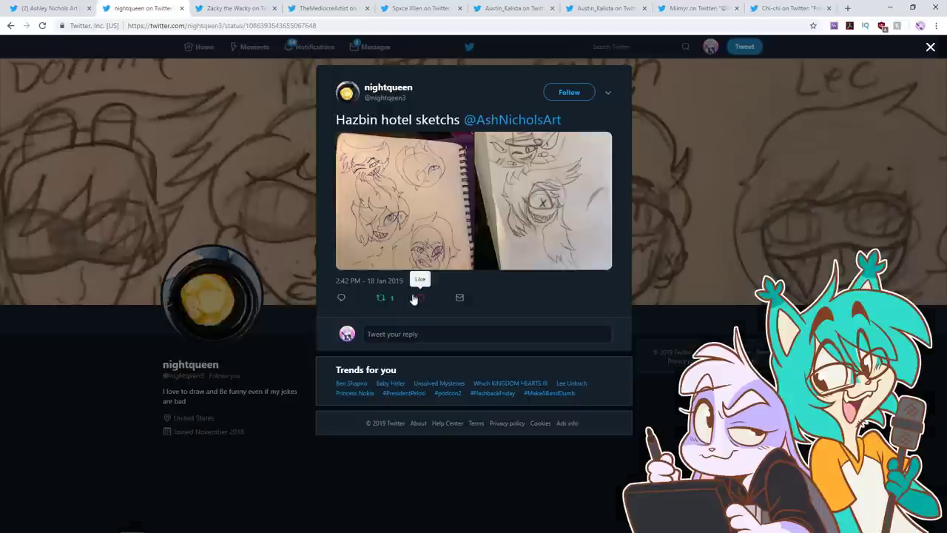
click(416, 298)
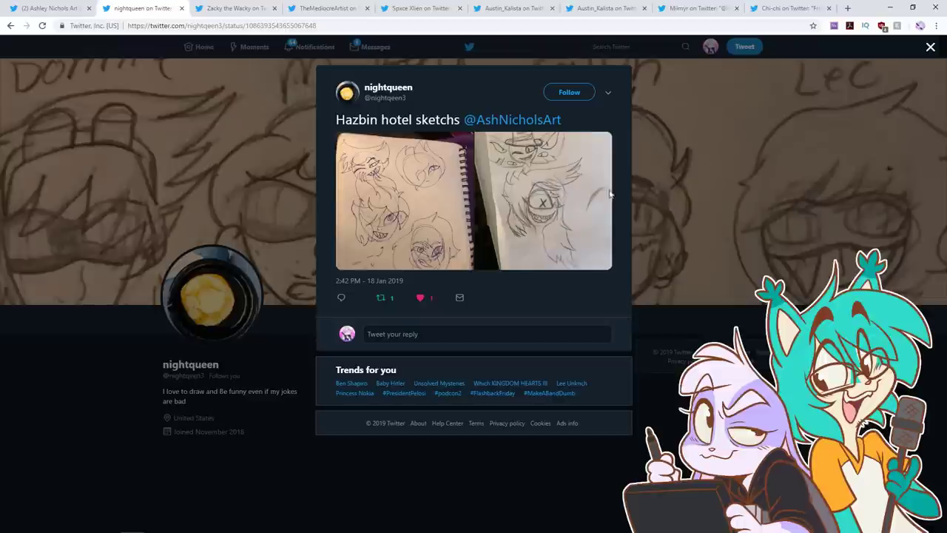
click(182, 8)
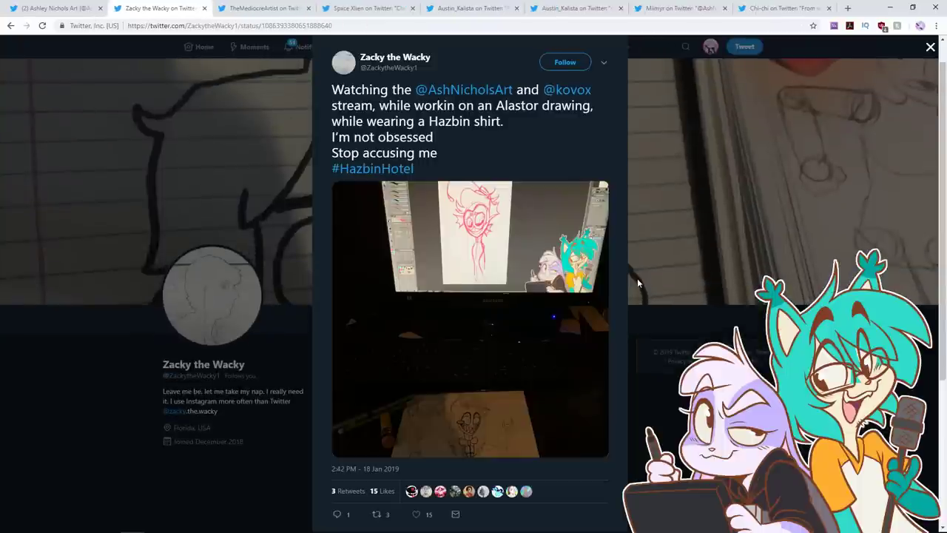
Step: View the photo of the Alastor drawing beneath the stream enlarged, and retweet and like its post before closing the page
click(562, 277)
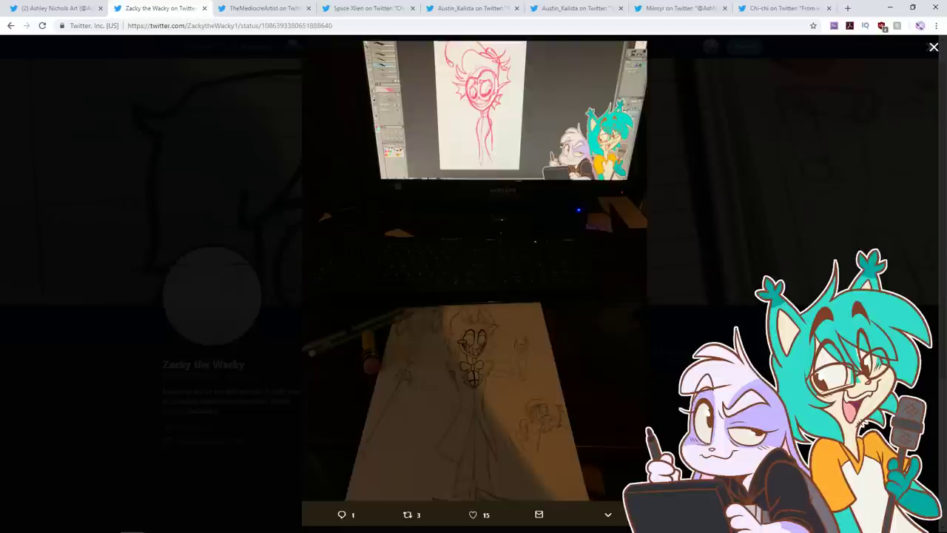
mouse_move(503, 448)
click(552, 343)
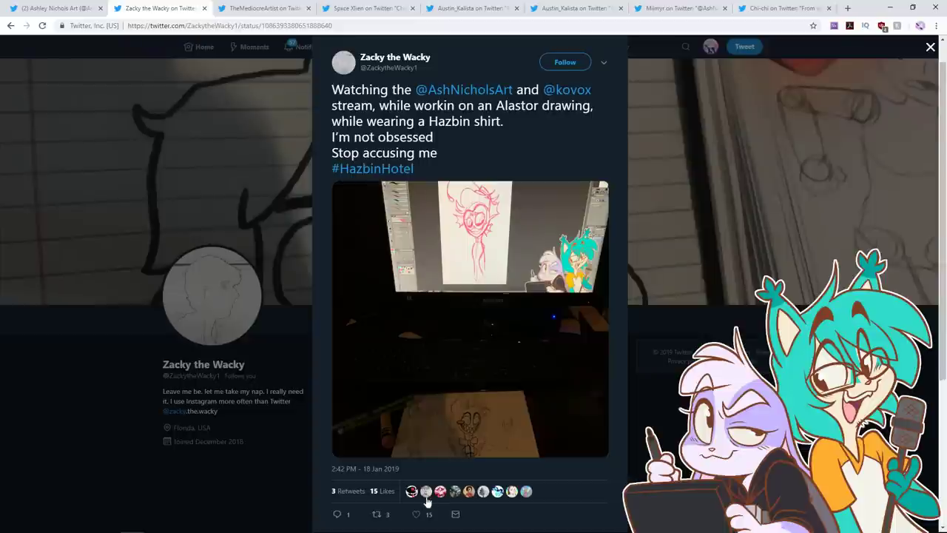
click(384, 520)
click(590, 273)
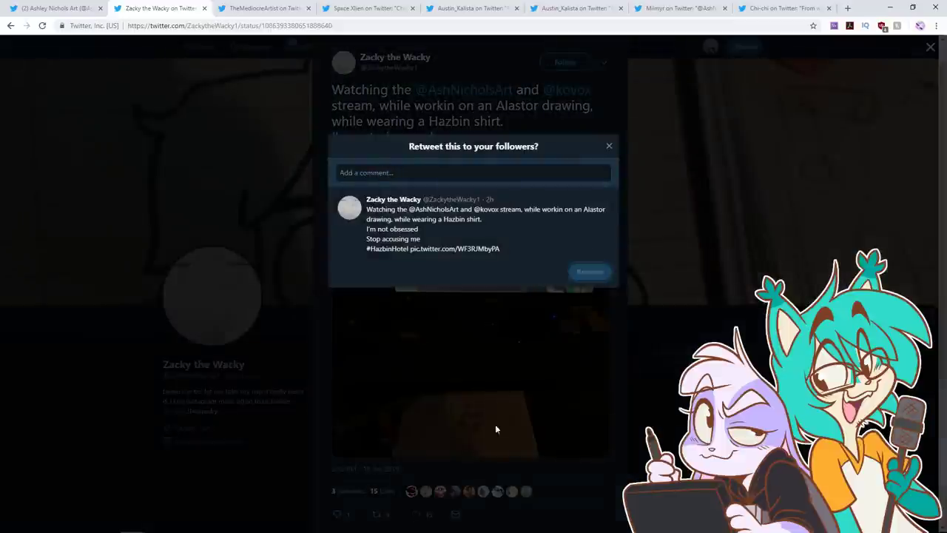
click(416, 513)
click(204, 8)
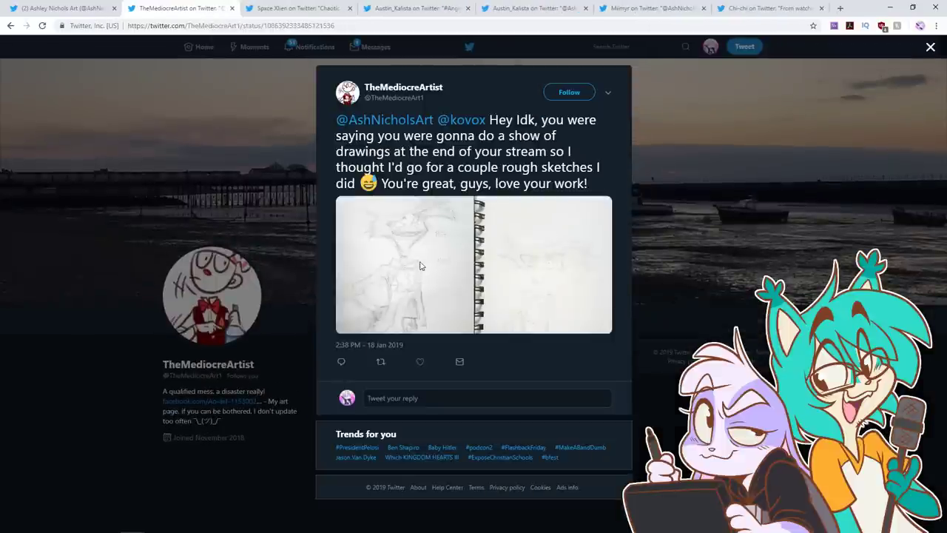
Step: View the two rough pencil sketches by TheMediocreArtist enlarged, and retweet and like their post before closing the page
click(420, 266)
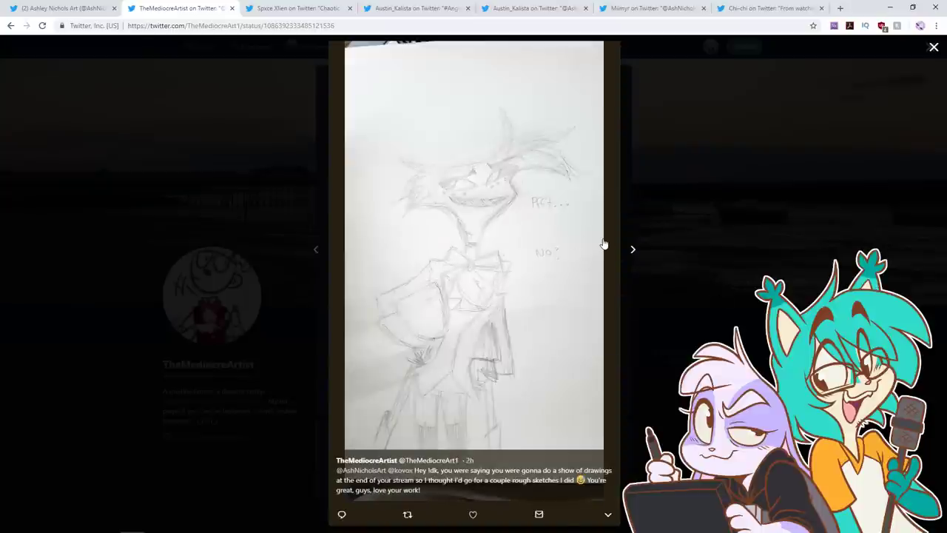
key(Right)
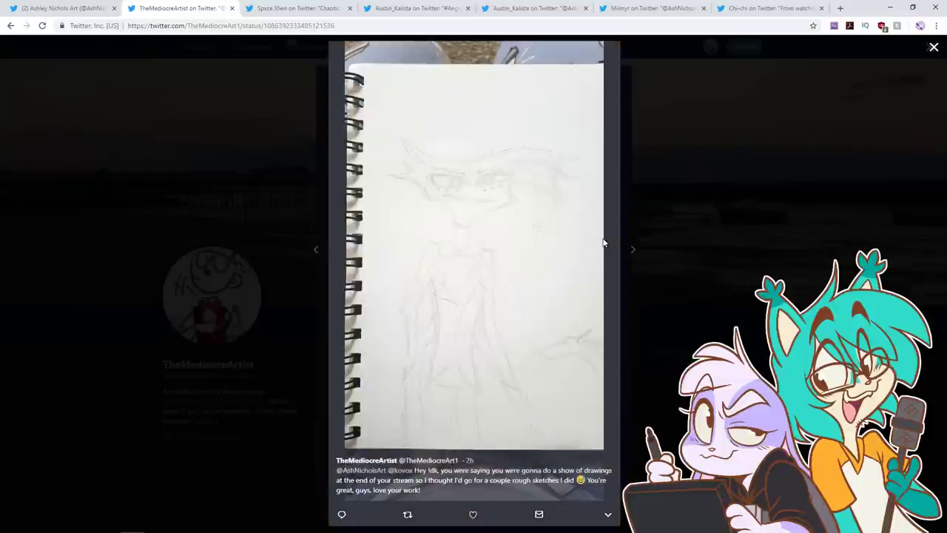
key(Left)
click(617, 269)
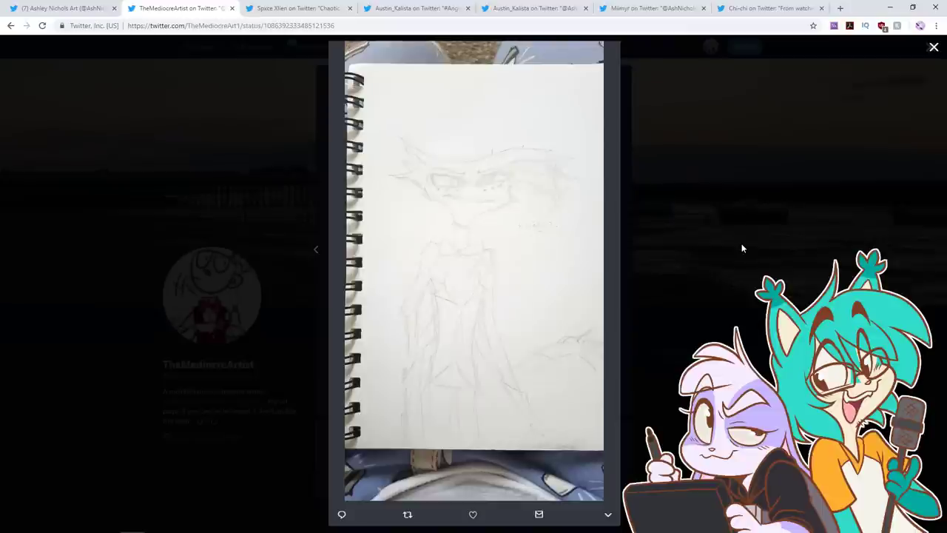
click(706, 265)
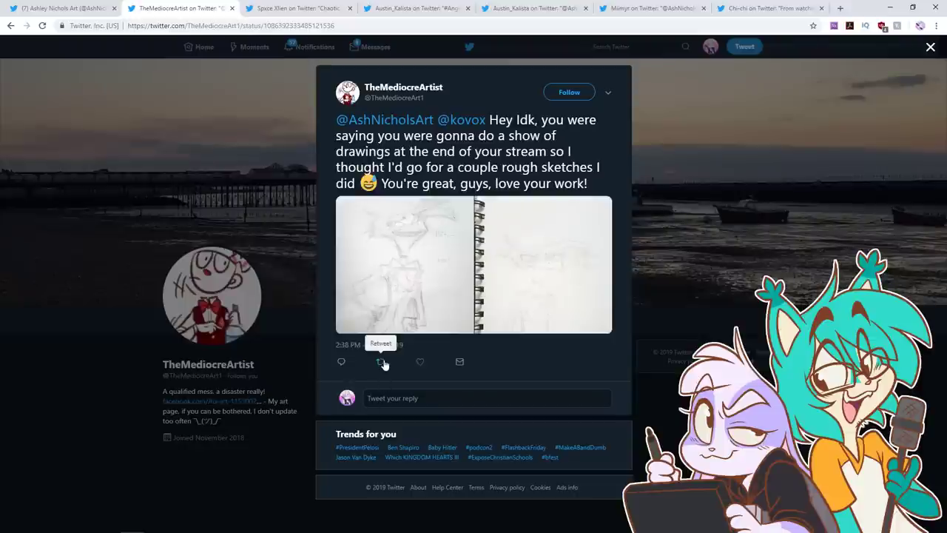
click(560, 300)
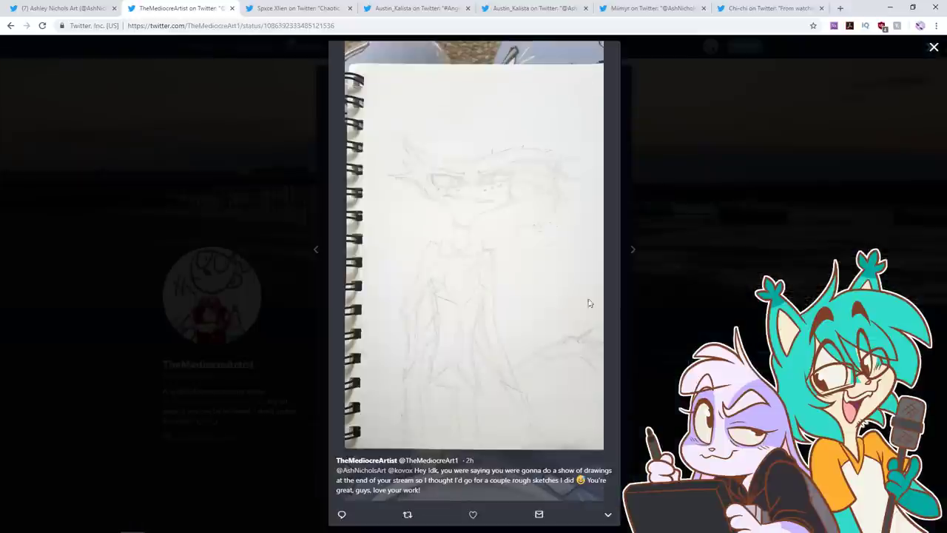
click(670, 304)
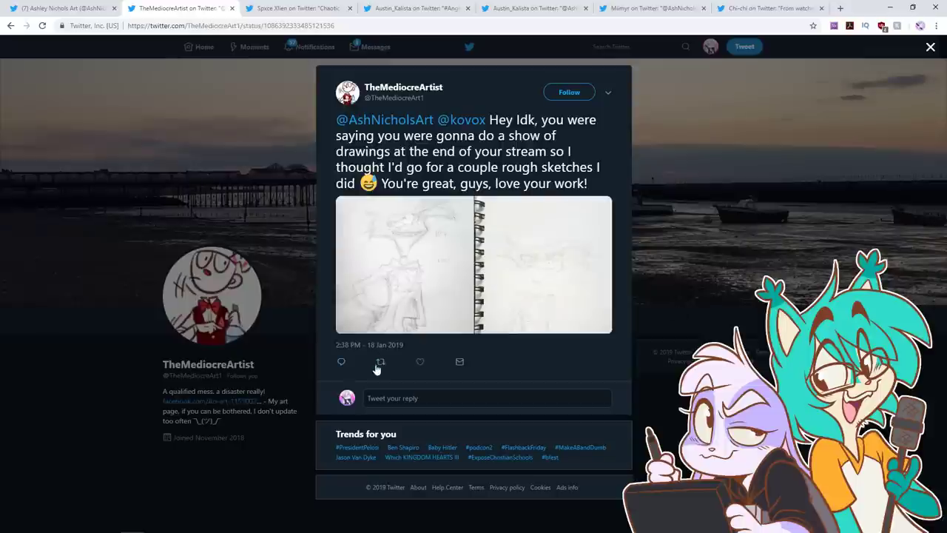
click(380, 362)
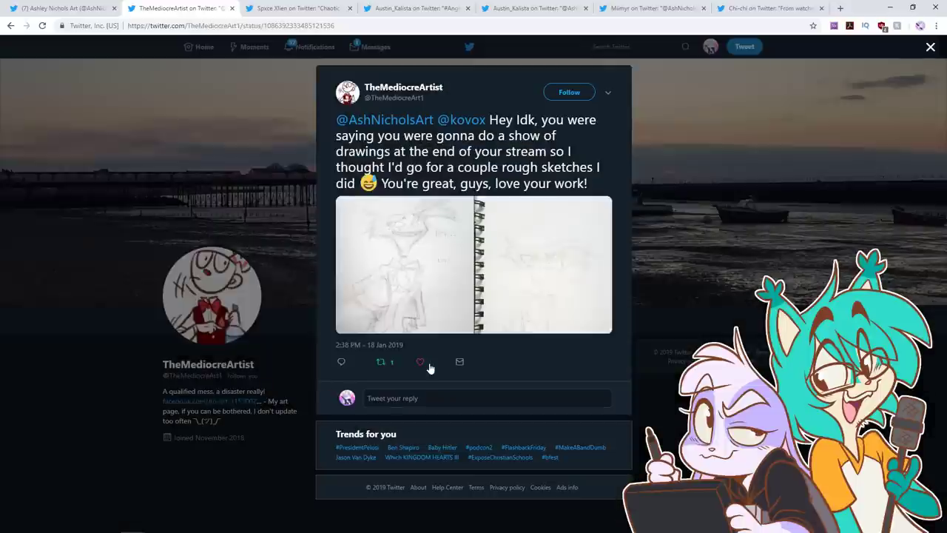
click(420, 362)
click(231, 9)
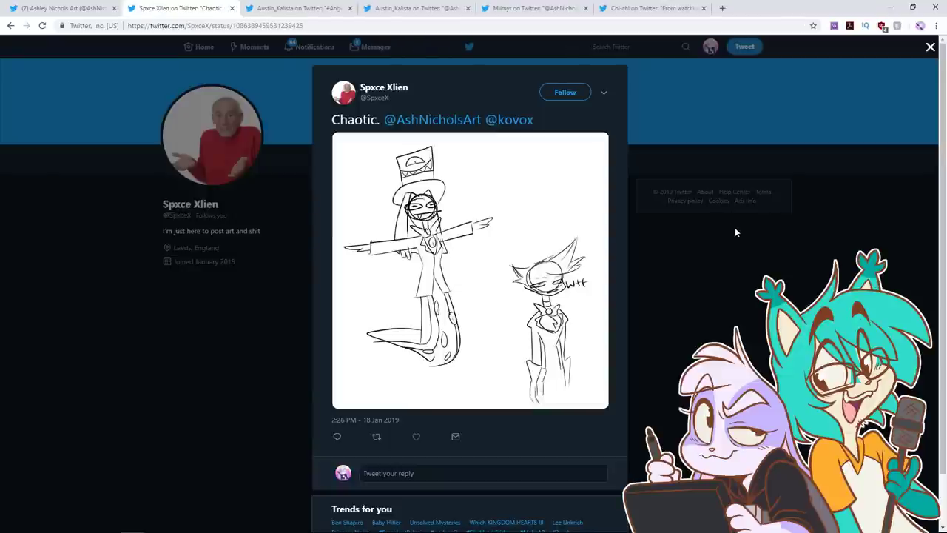
Step: Retweet and like the "Chaotic." drawing of the two characters and close its page
click(377, 438)
click(598, 240)
click(418, 440)
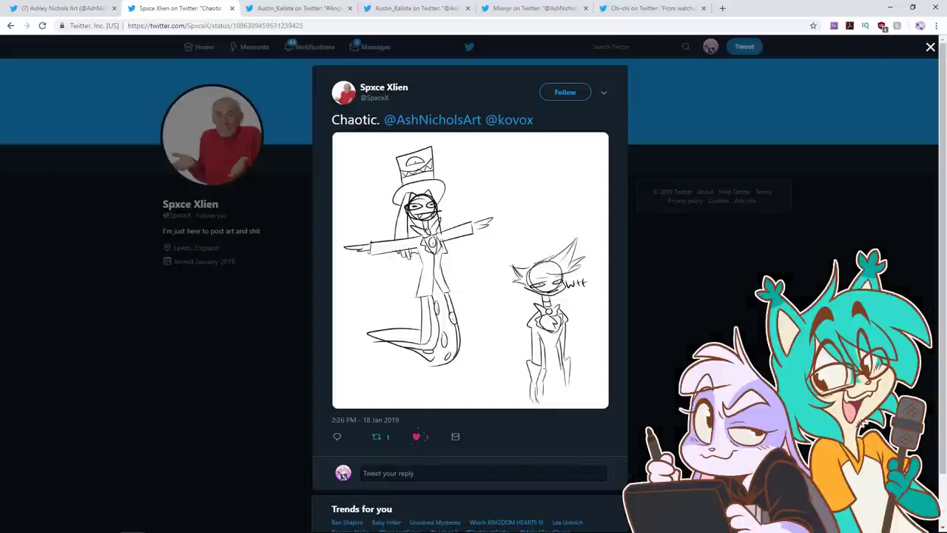
click(231, 9)
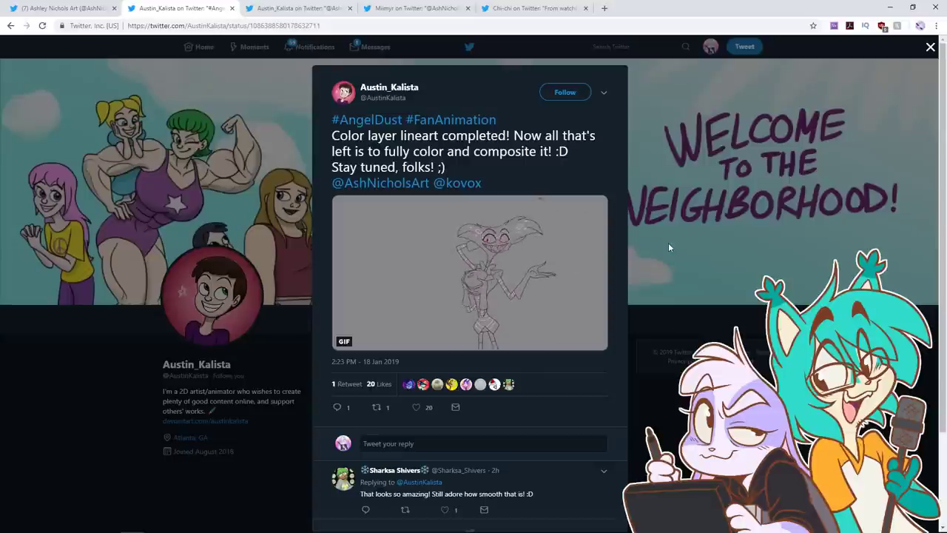
Step: Retweet and like the "Color layer lineart completed!" Angel Dust fan animation post and close its page
click(385, 407)
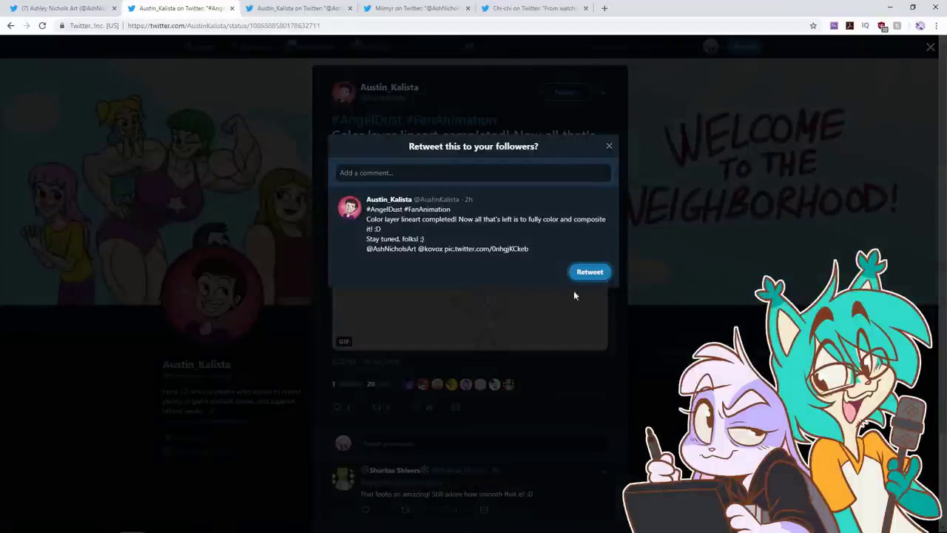
click(588, 275)
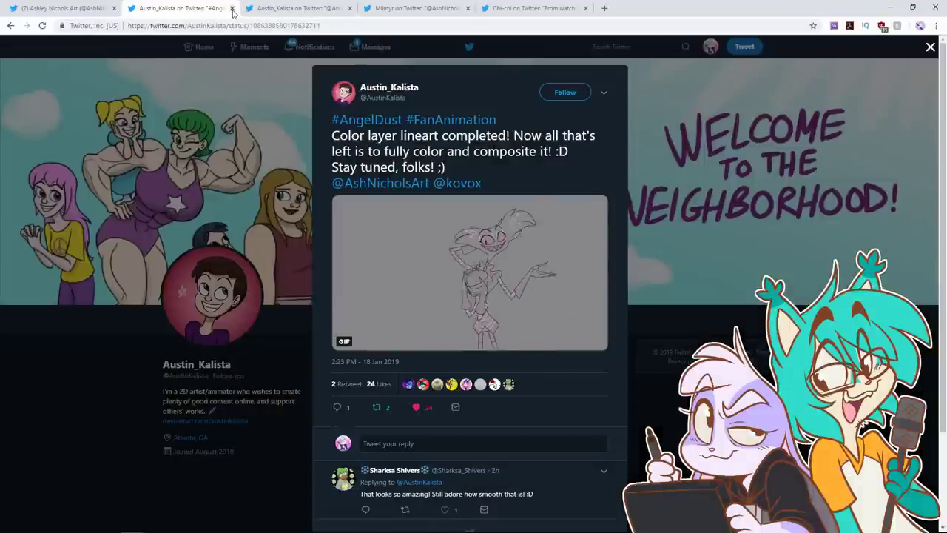
click(233, 8)
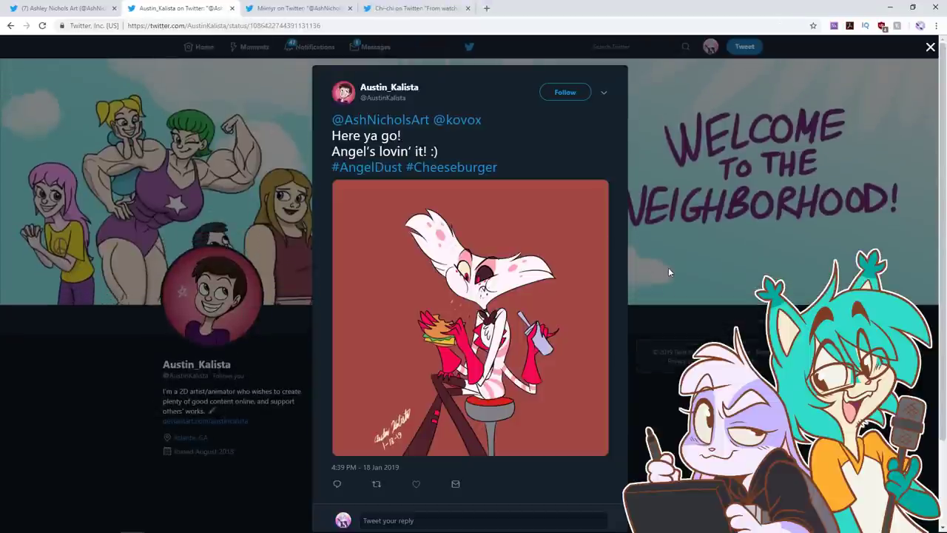
Step: Retweet and like the "Angel's lovin' it!" drawing of Angel Dust eating a cheeseburger and close its page
click(376, 484)
click(590, 262)
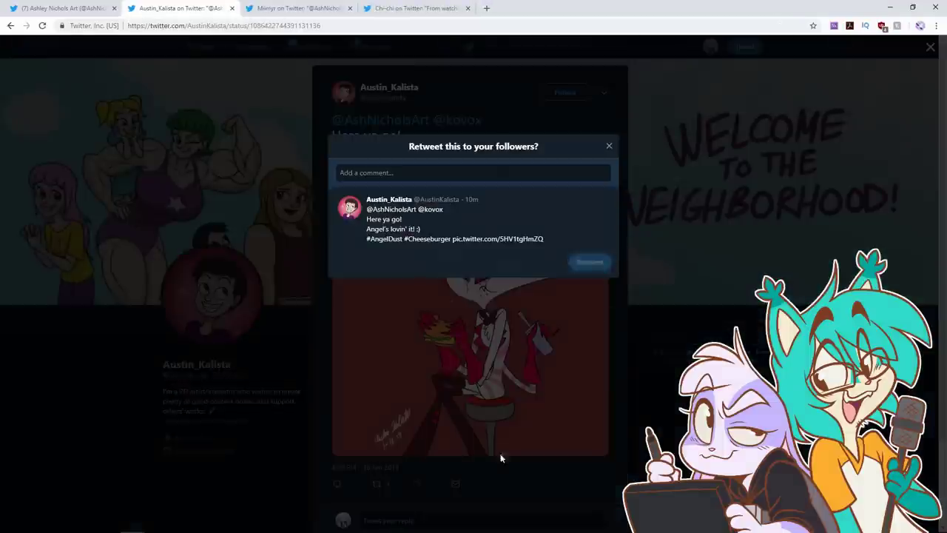
click(418, 486)
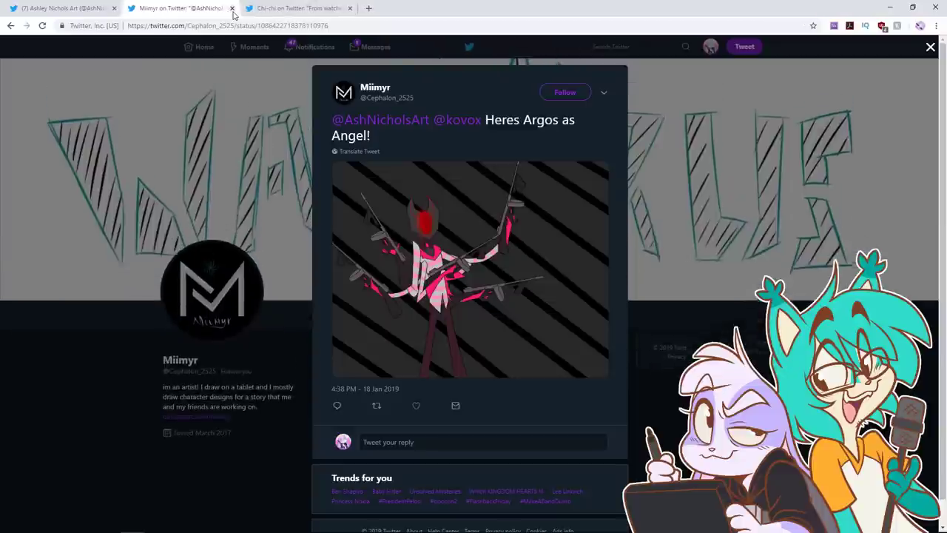
click(231, 8)
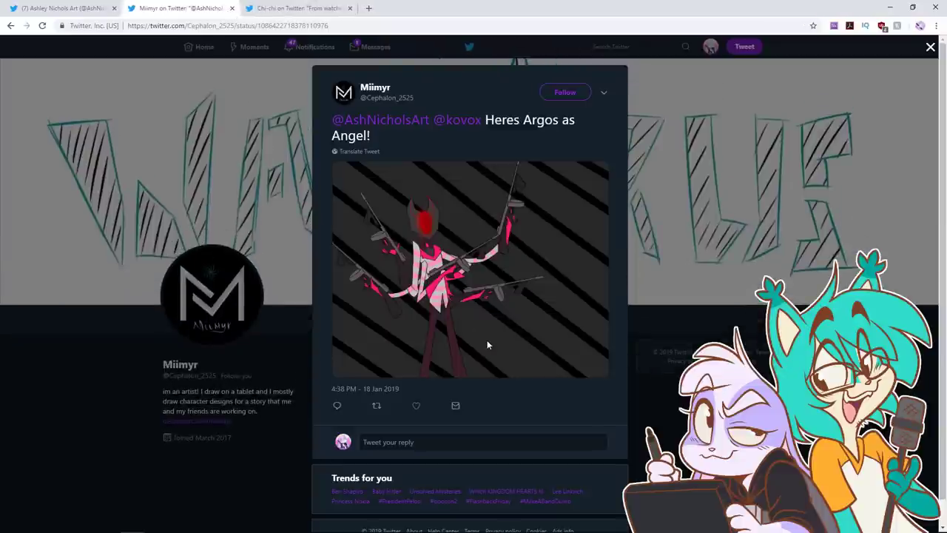
Step: Retweet and like the "Heres Argos as Angel!" drawing and close its page
click(374, 406)
click(588, 237)
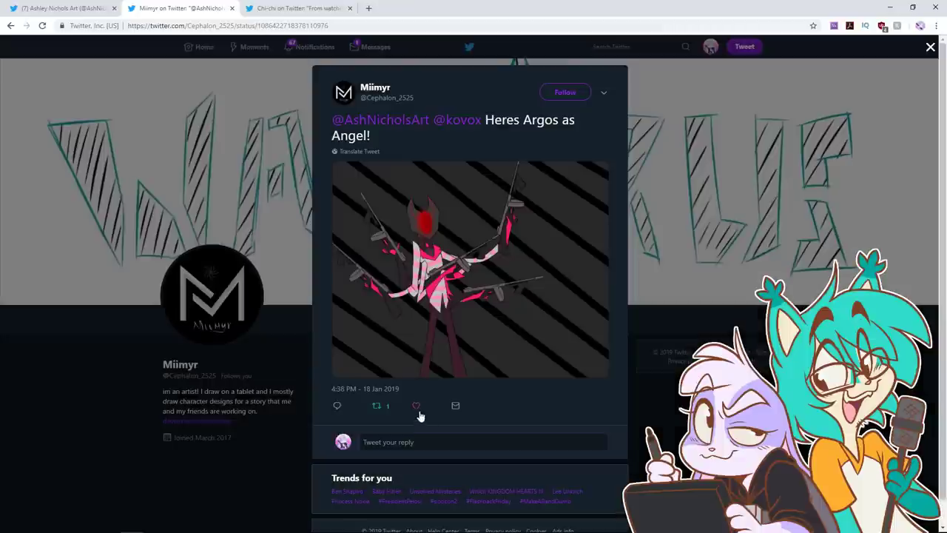
click(417, 409)
click(232, 9)
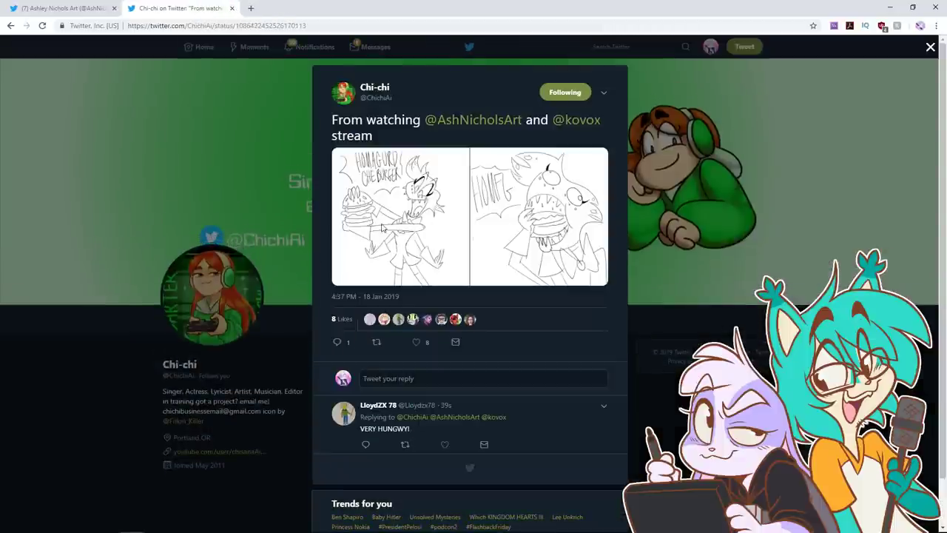
Step: View both cheeseburger sketches in the "From watching" stream post enlarged, and retweet and like the post before closing the page
click(387, 246)
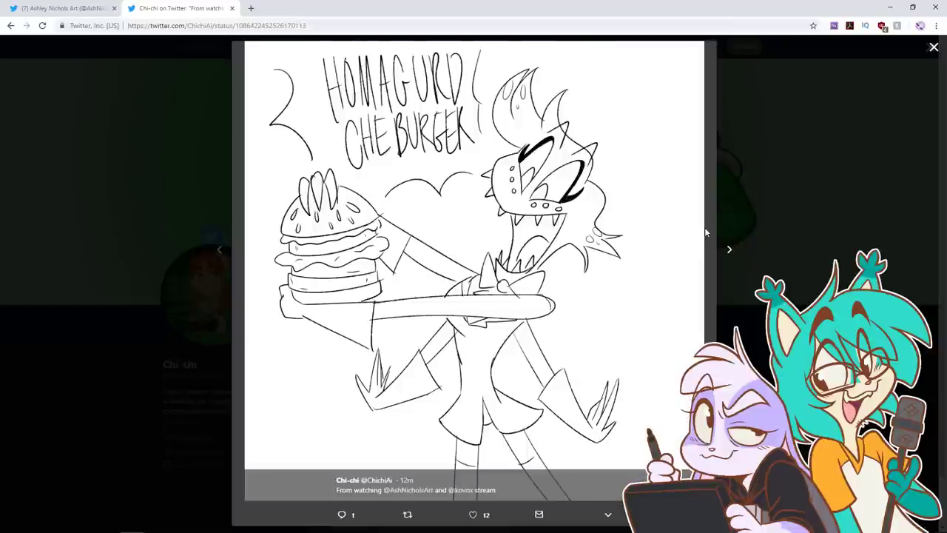
click(729, 249)
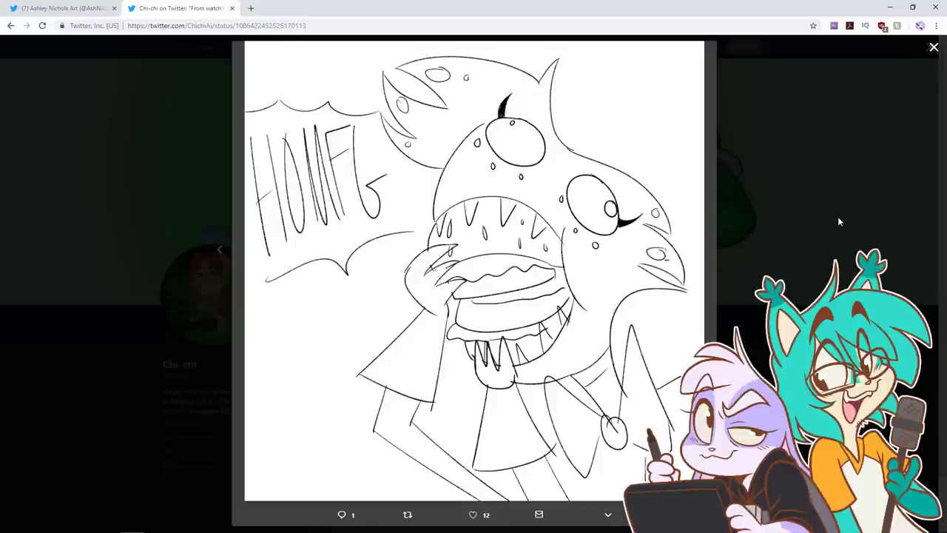
click(793, 230)
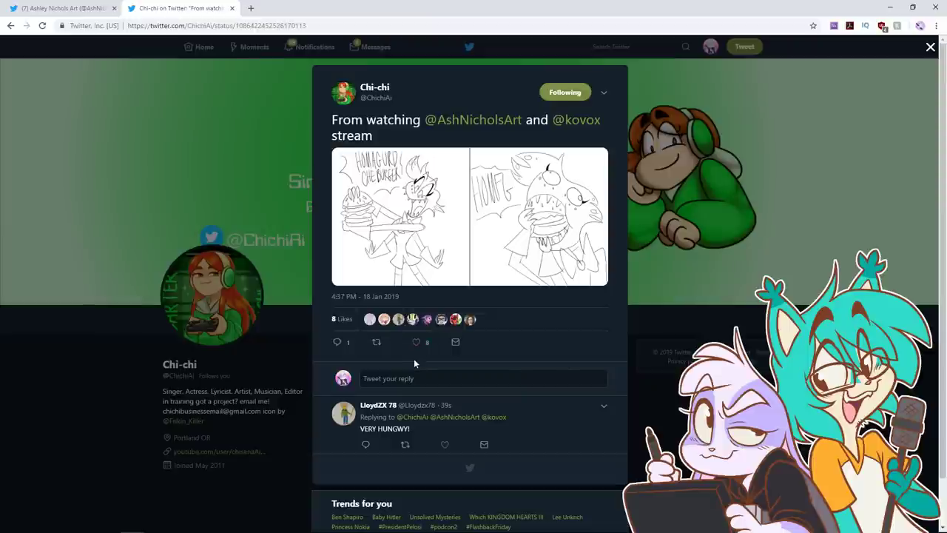
click(376, 342)
click(589, 241)
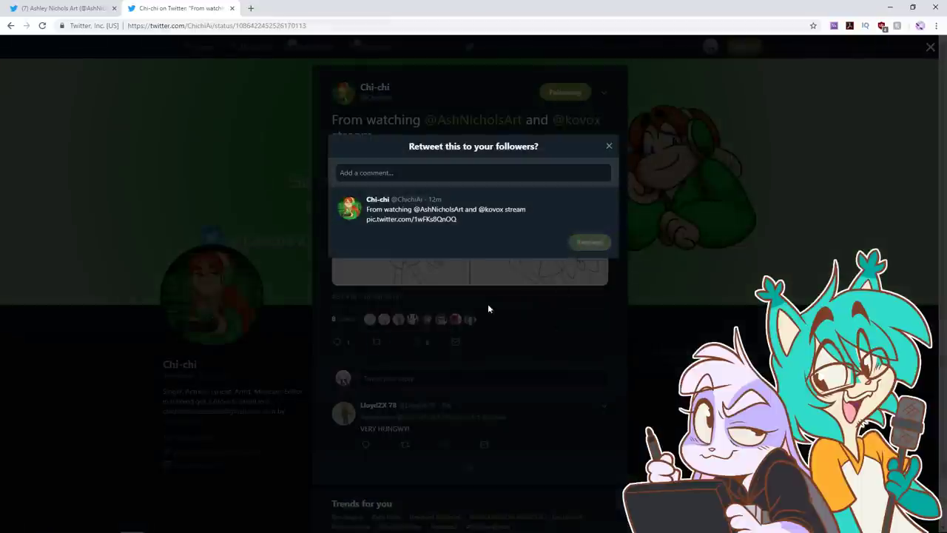
click(417, 344)
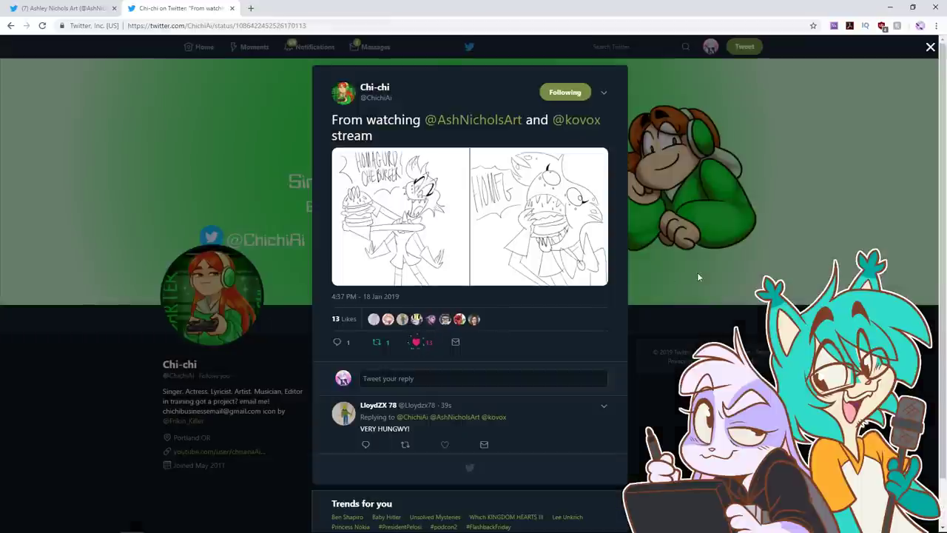
click(231, 8)
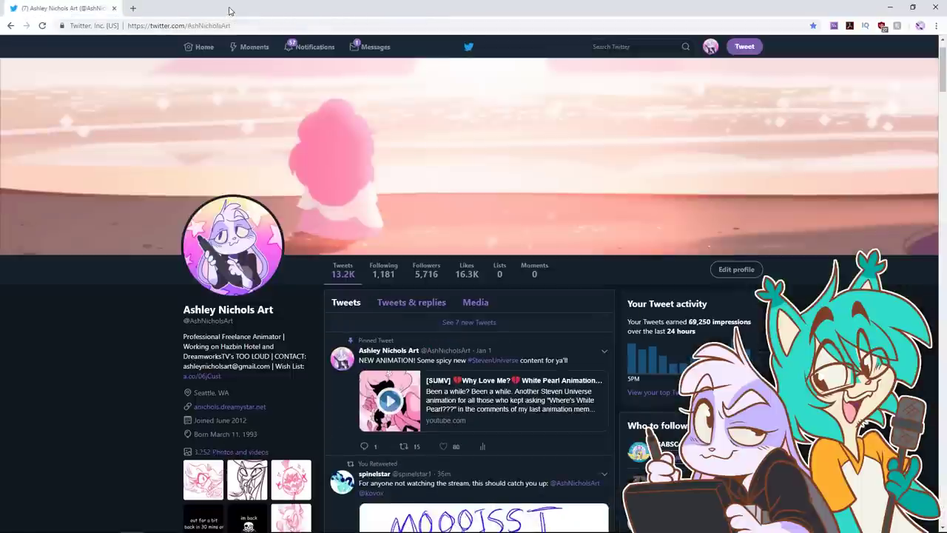
Step: Find the "Human Angel Dust" drawing in the notifications, view it enlarged, and retweet and like its post
click(308, 47)
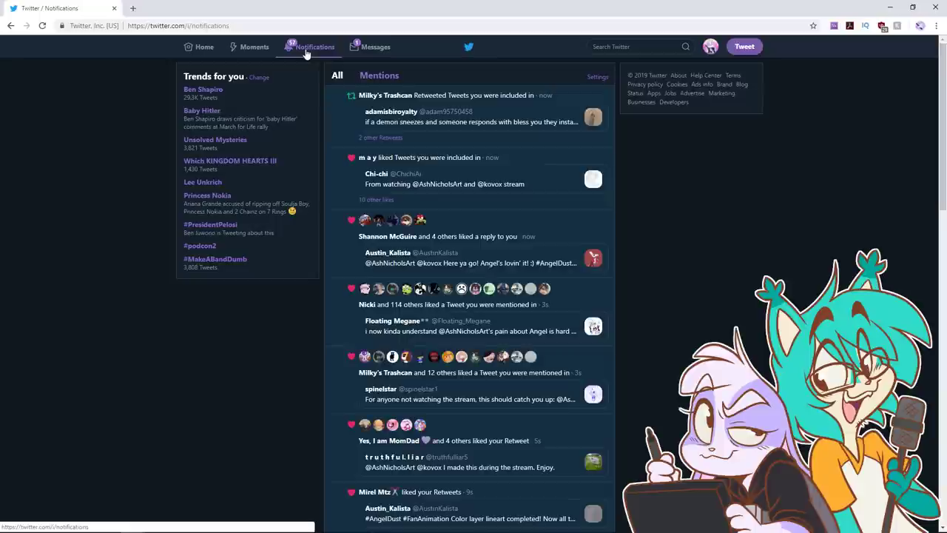
scroll(224, 187, down, 20)
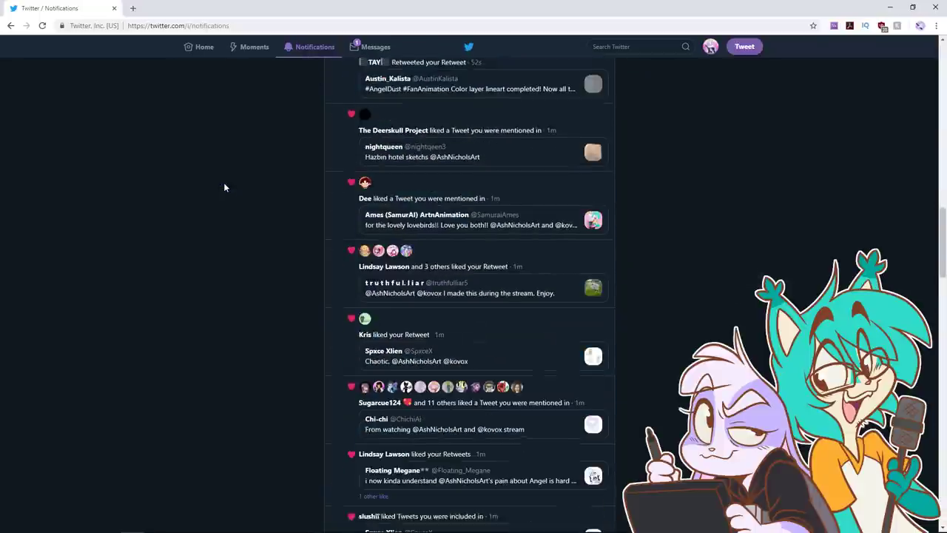
scroll(224, 187, down, 5)
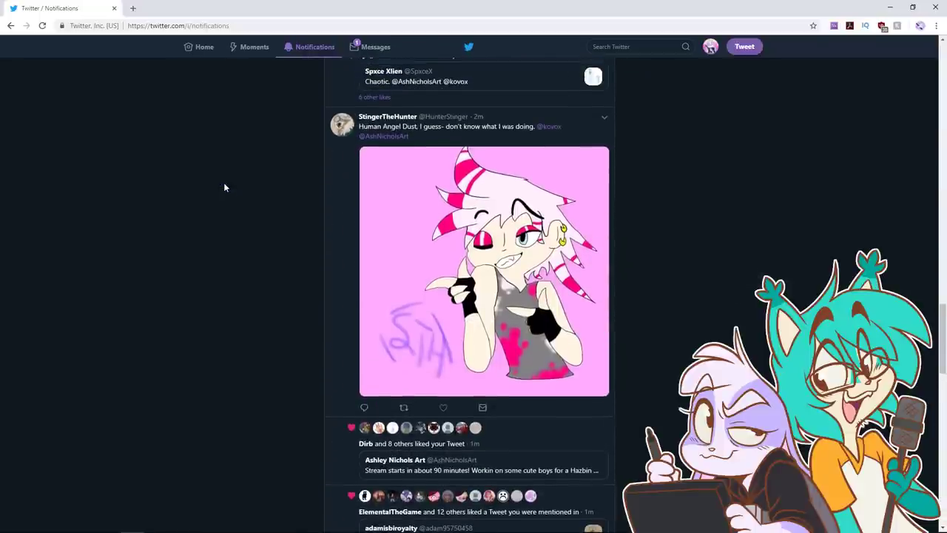
click(513, 336)
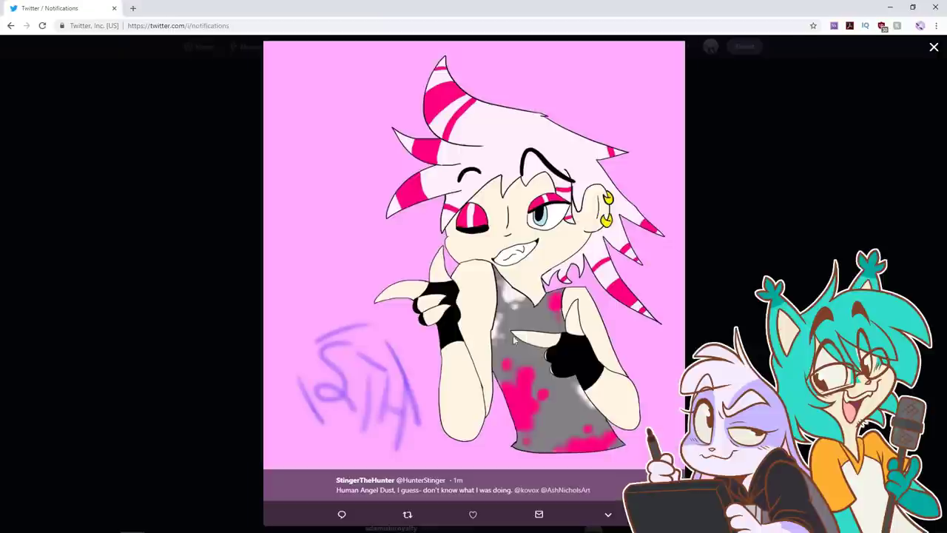
click(210, 370)
click(403, 408)
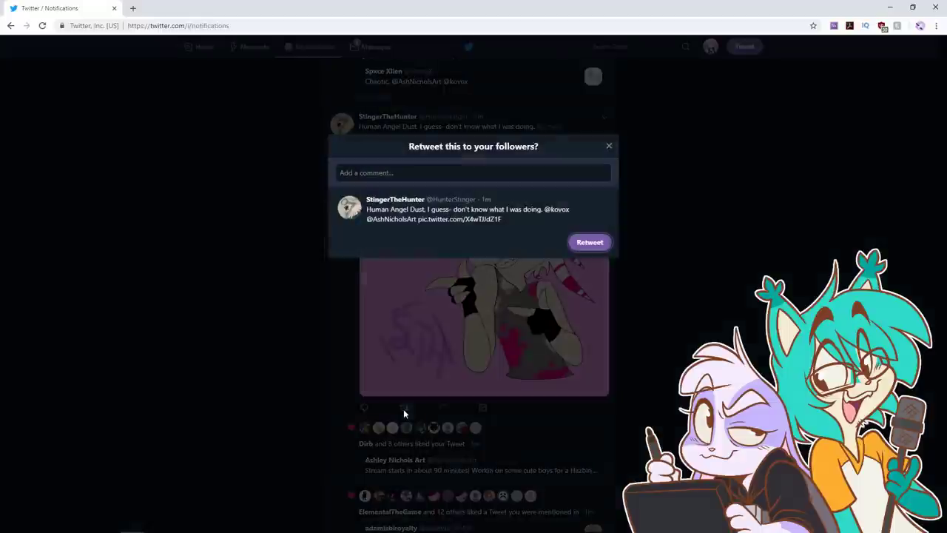
click(588, 246)
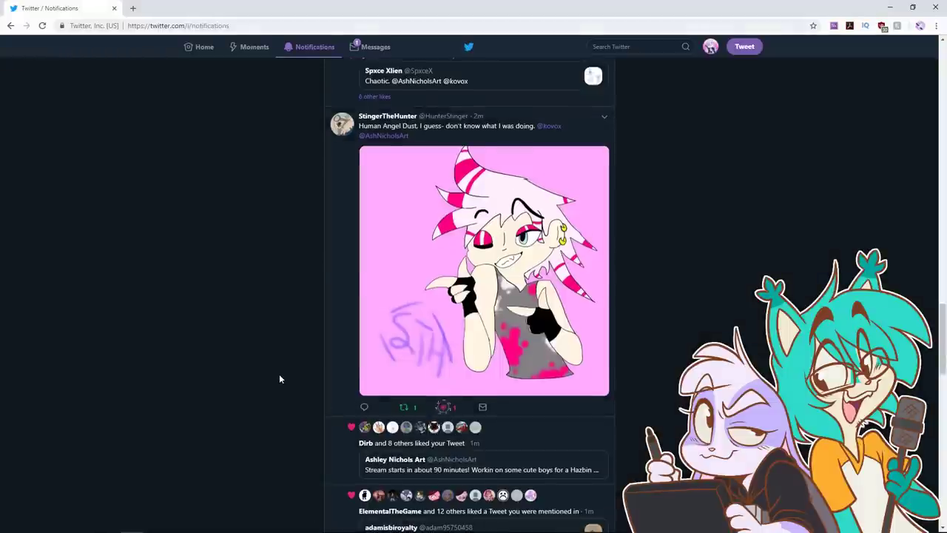
Step: Open the photo of the Angel-inspired doodles on lined paper further down the notifications, and retweet and like its post
scroll(278, 376, down, 5)
click(507, 370)
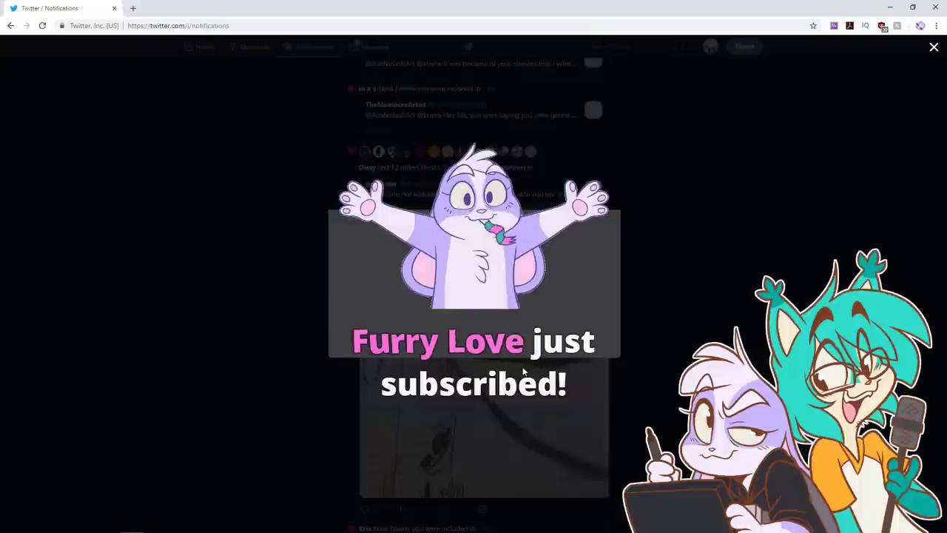
click(303, 321)
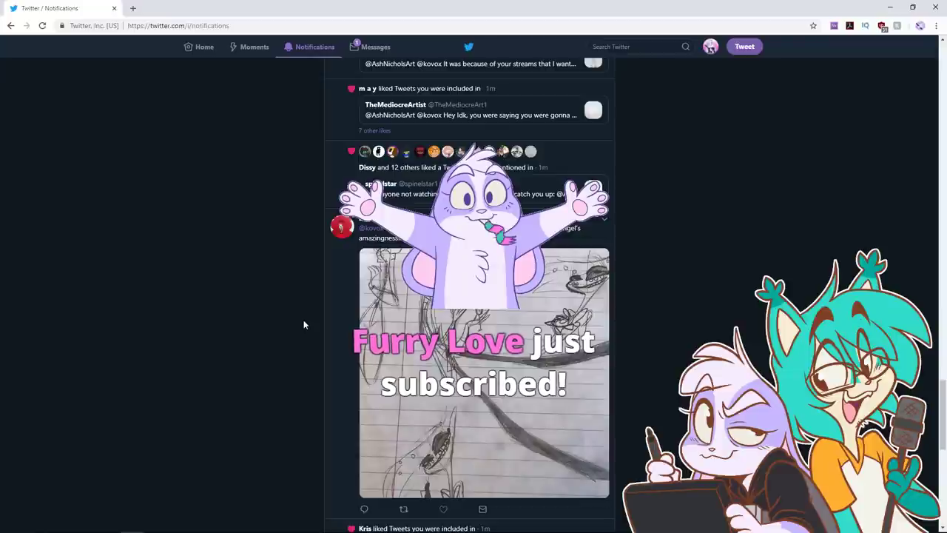
click(403, 410)
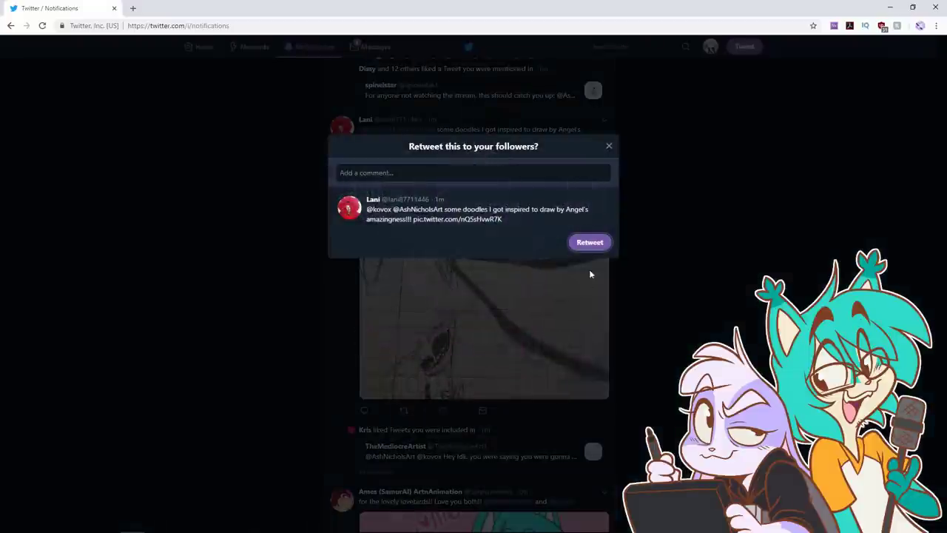
click(589, 244)
Step: View the "for the lovely lovebirds!!" drawing of the hugging couple enlarged, and retweet and like its post
scroll(272, 388, down, 4)
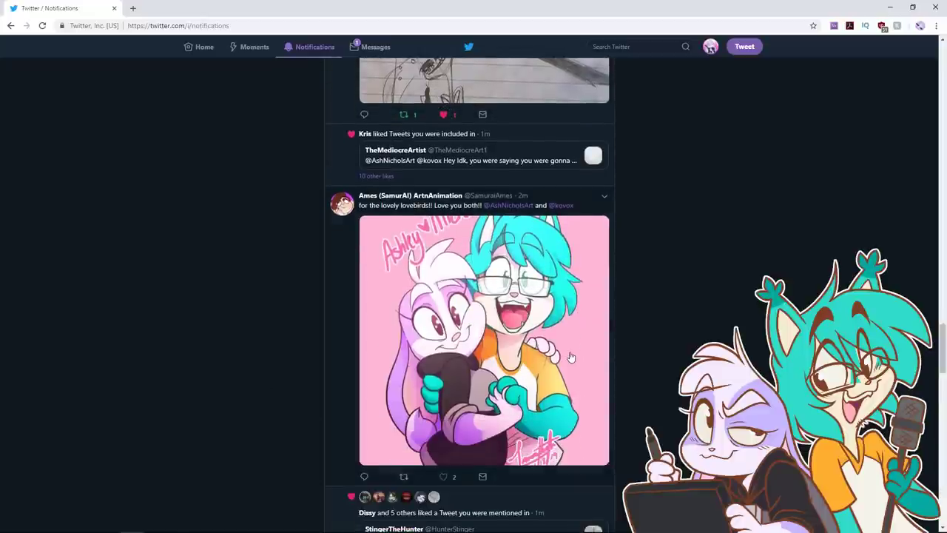
click(560, 360)
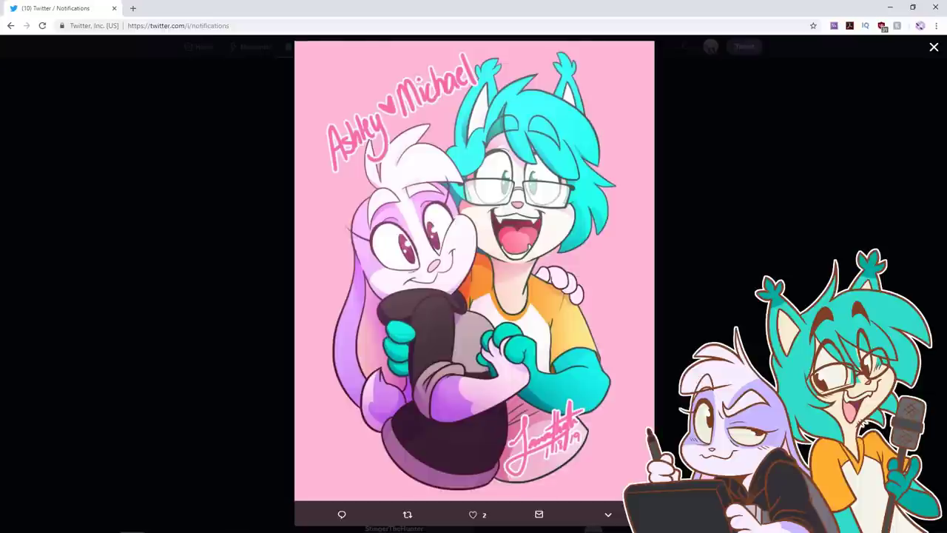
click(757, 341)
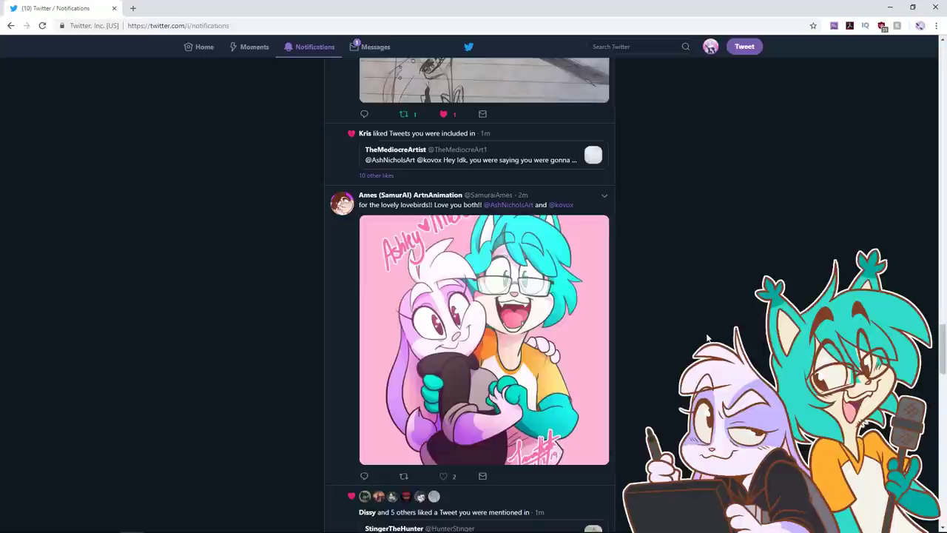
scroll(707, 338, down, 1)
click(404, 378)
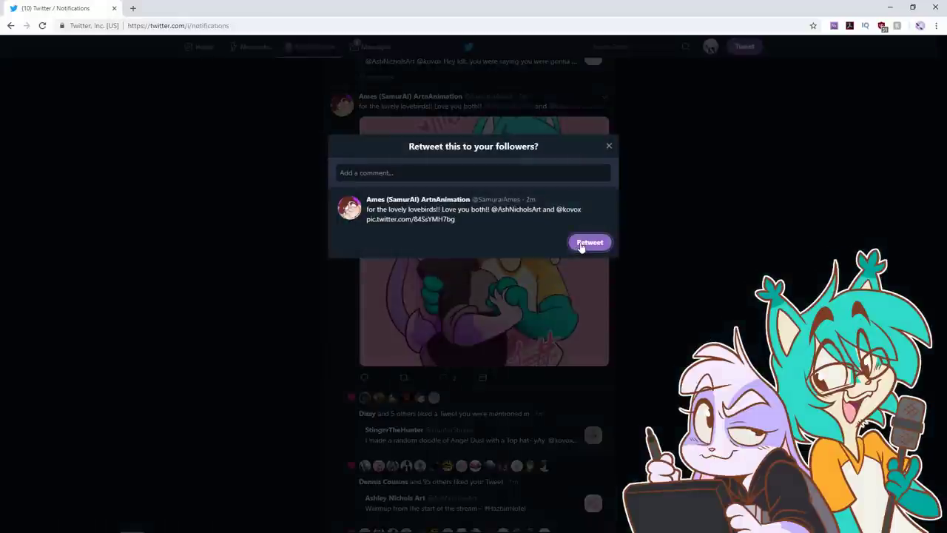
click(590, 242)
click(444, 378)
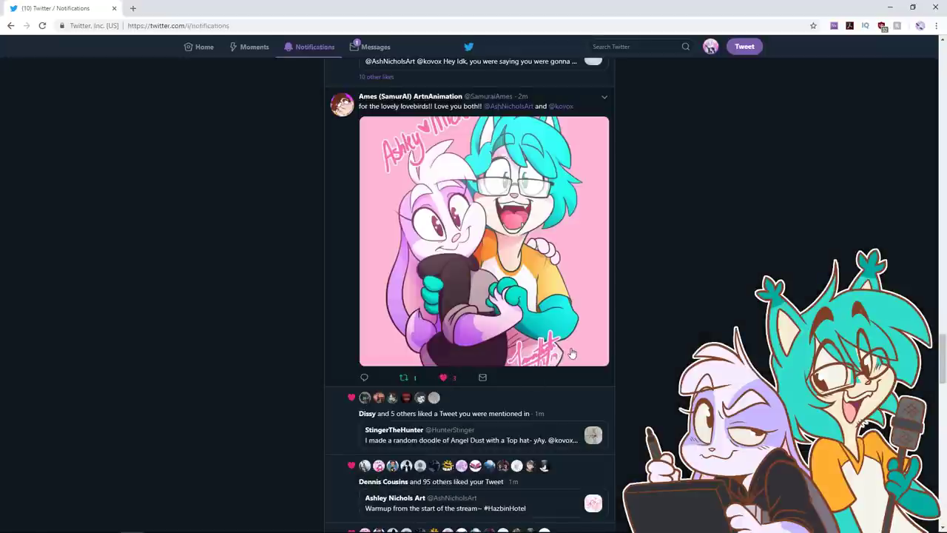
Step: Open the quoted "Charlie's First Words" comic from the notifications, read it, and return to the notifications
scroll(582, 308, down, 8)
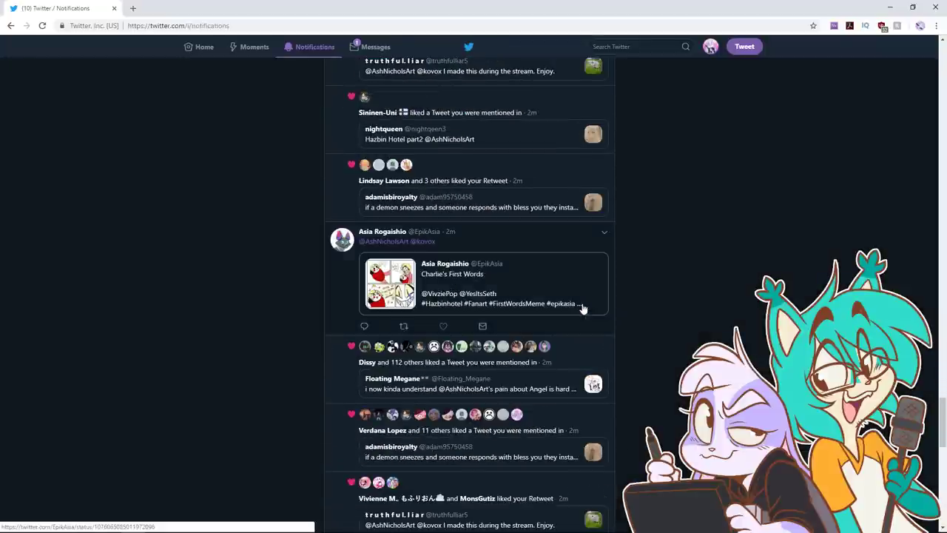
click(468, 298)
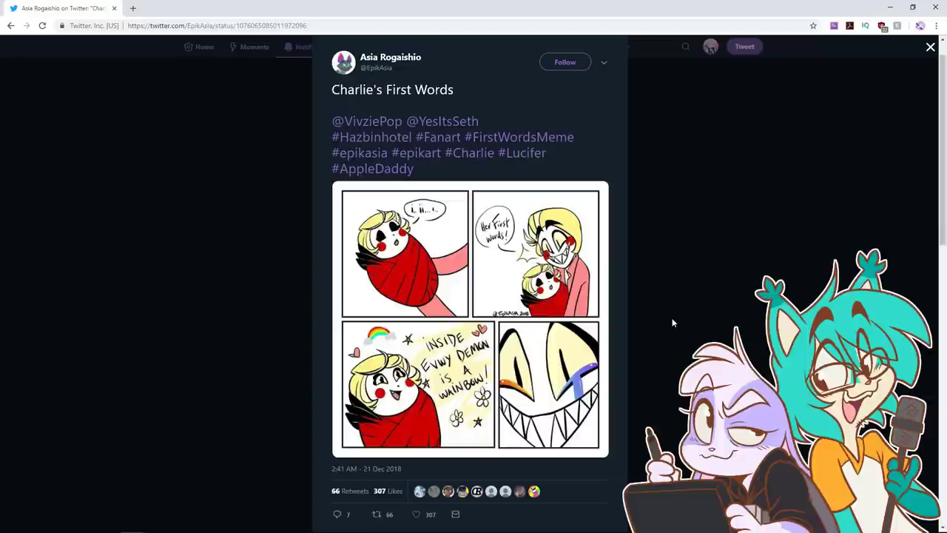
click(672, 317)
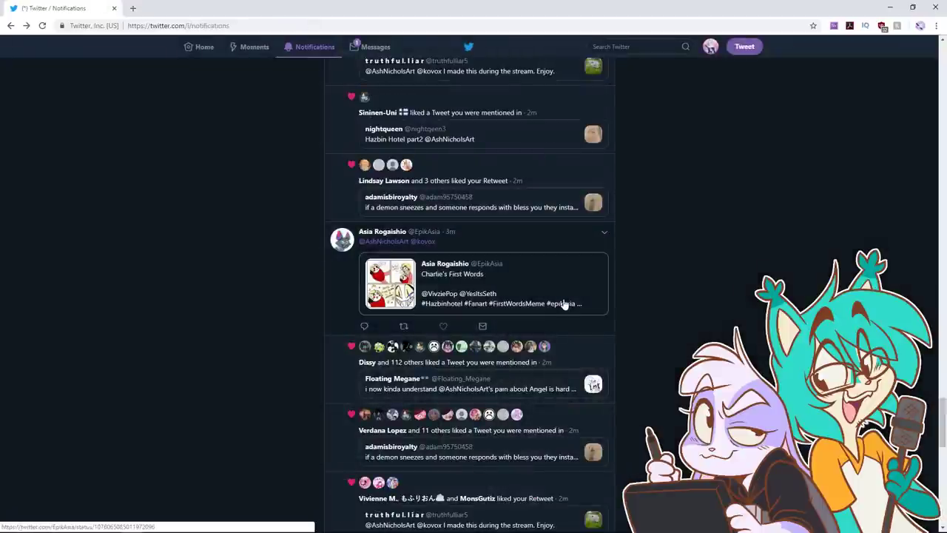
Step: Find the "TAKE THESE CRACK SKETCHES" post further down the notifications, view its drawing enlarged, and retweet and like the post
scroll(641, 315, down, 10)
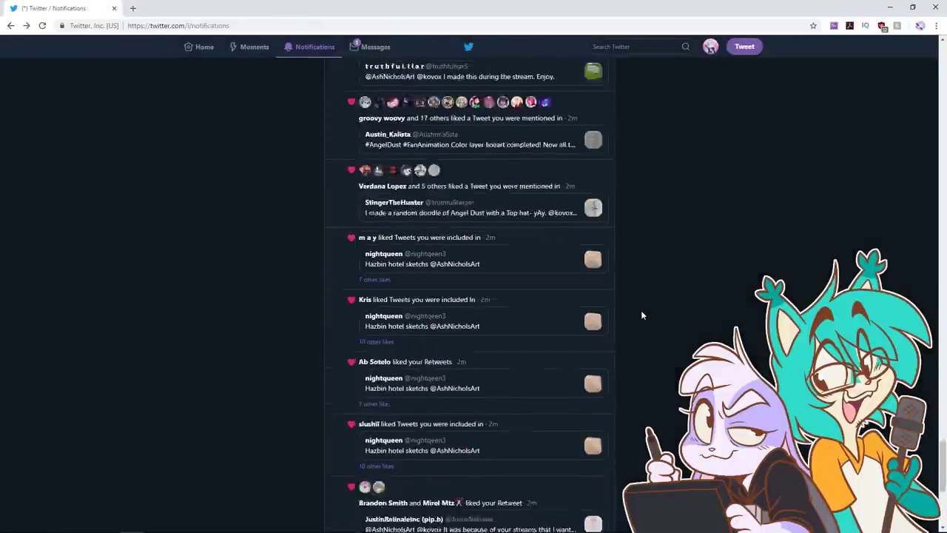
scroll(641, 314, down, 15)
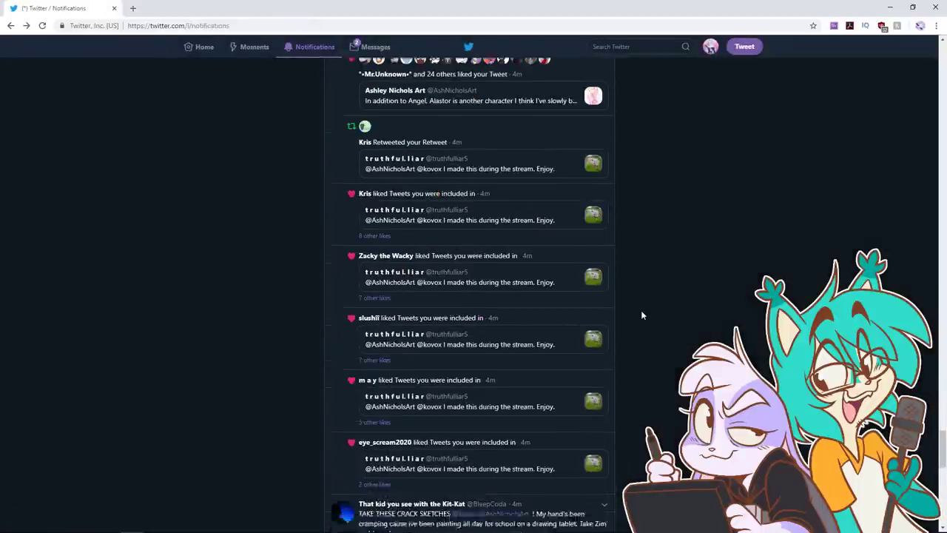
scroll(641, 314, down, 1)
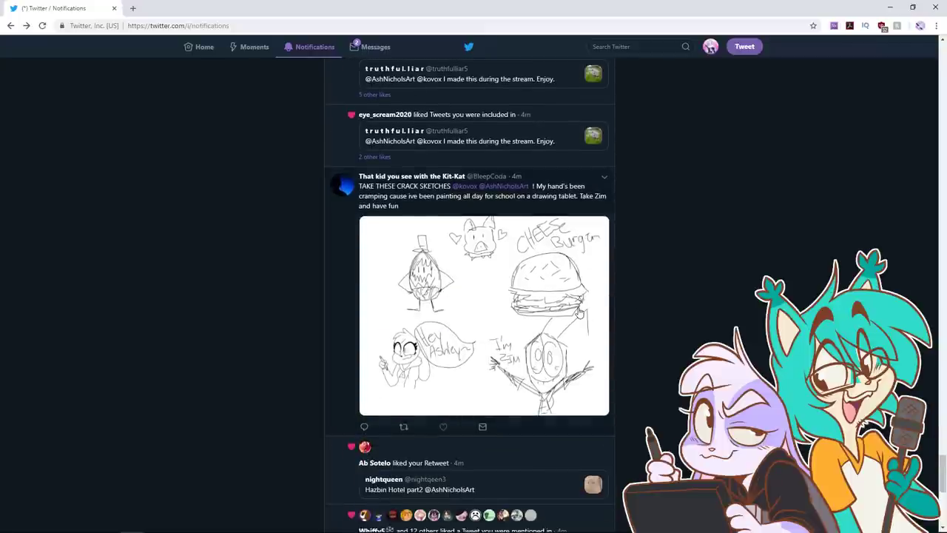
click(549, 299)
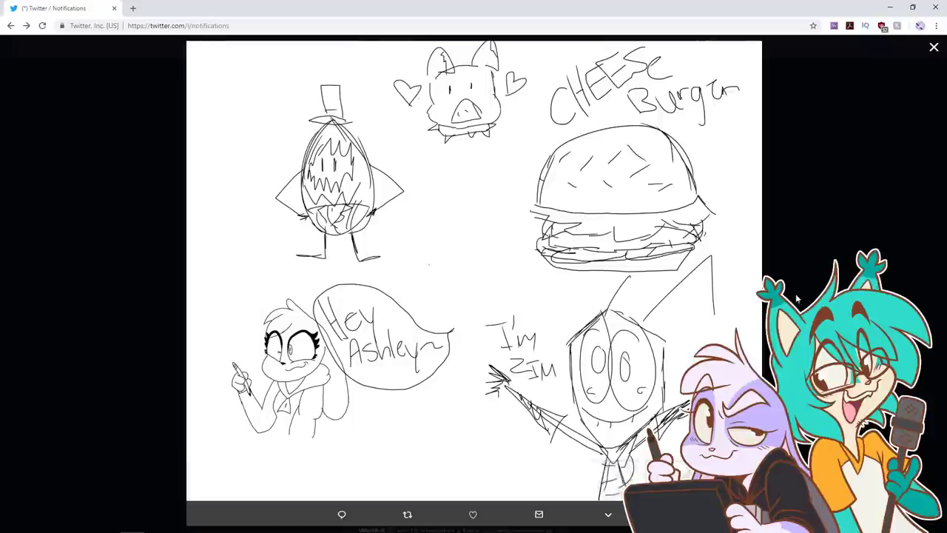
click(269, 315)
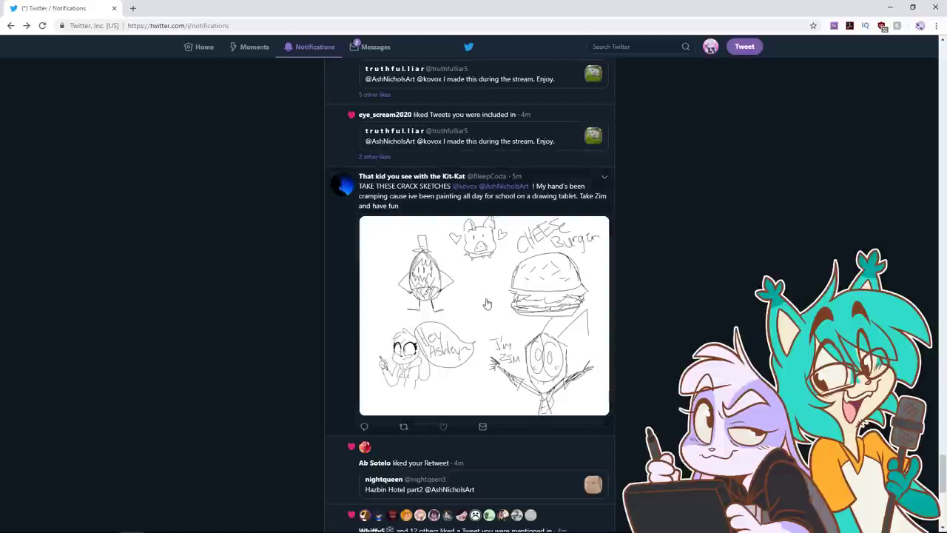
click(404, 427)
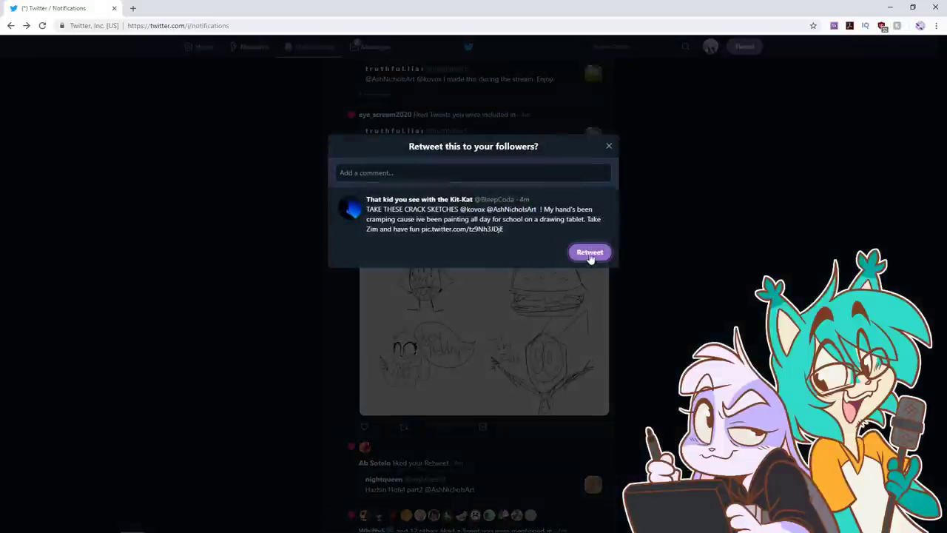
click(589, 251)
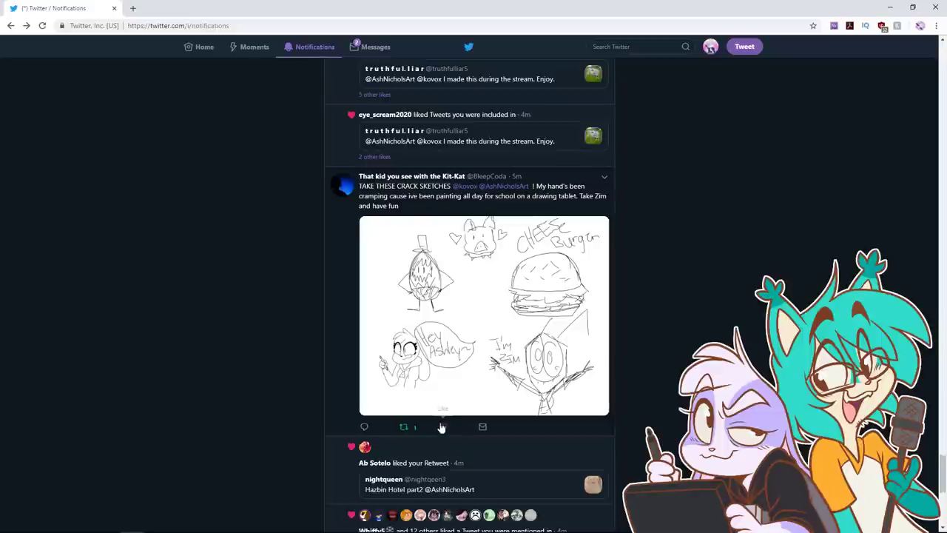
Step: Find the "I also sent this michael but here wip" sketch further down, view it enlarged, and retweet and like its post
scroll(273, 364, down, 4)
scroll(274, 361, down, 3)
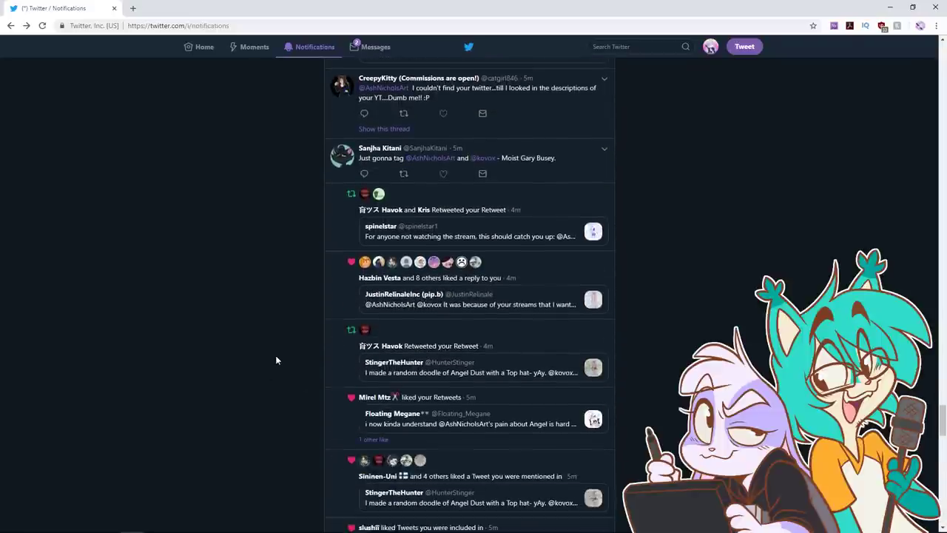
scroll(275, 361, down, 15)
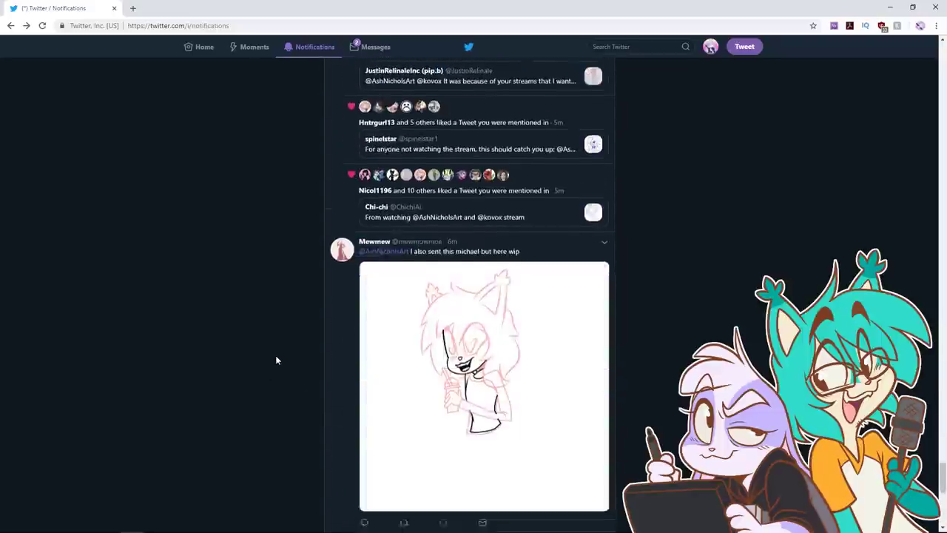
scroll(275, 361, up, 3)
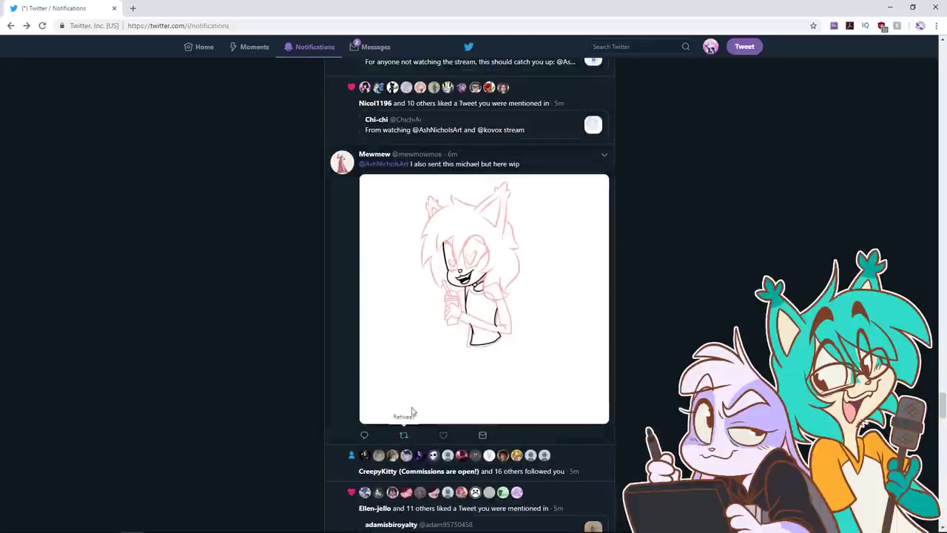
click(403, 414)
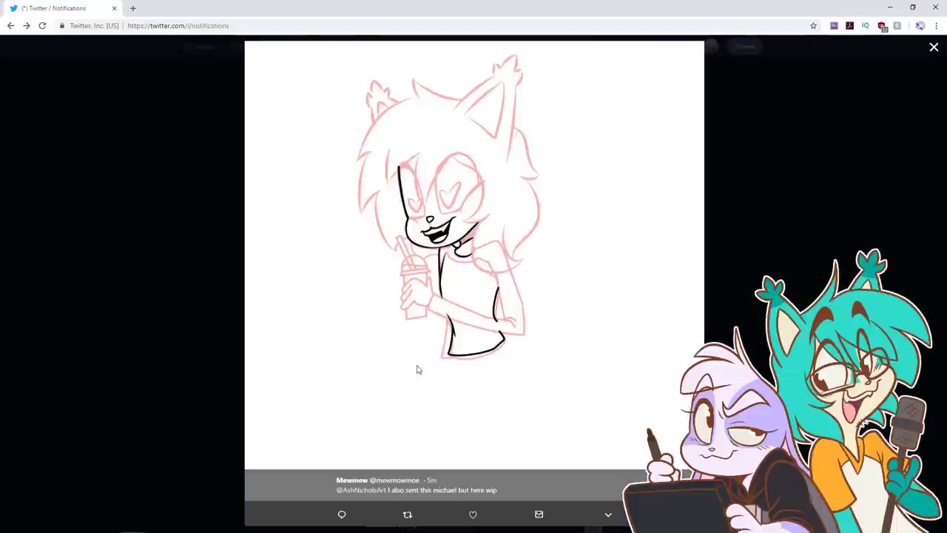
click(186, 368)
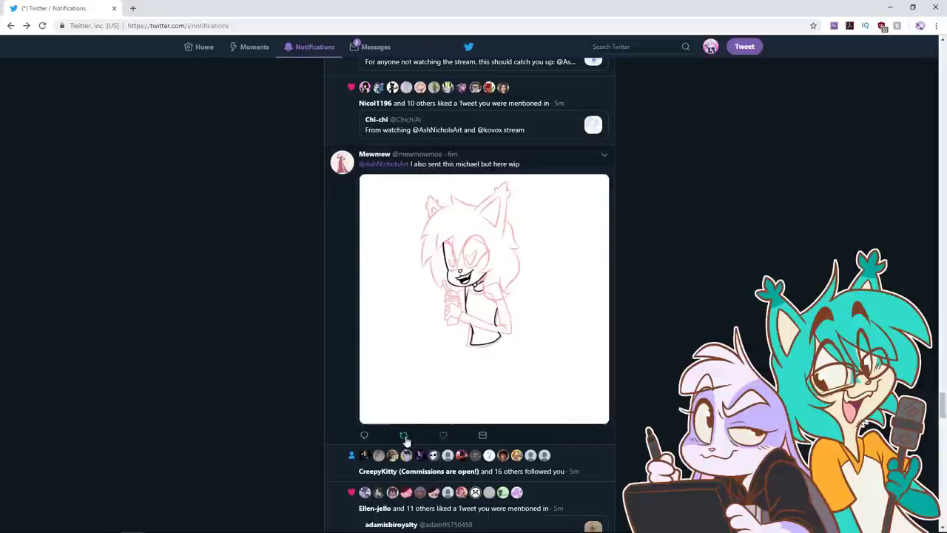
click(403, 435)
click(588, 244)
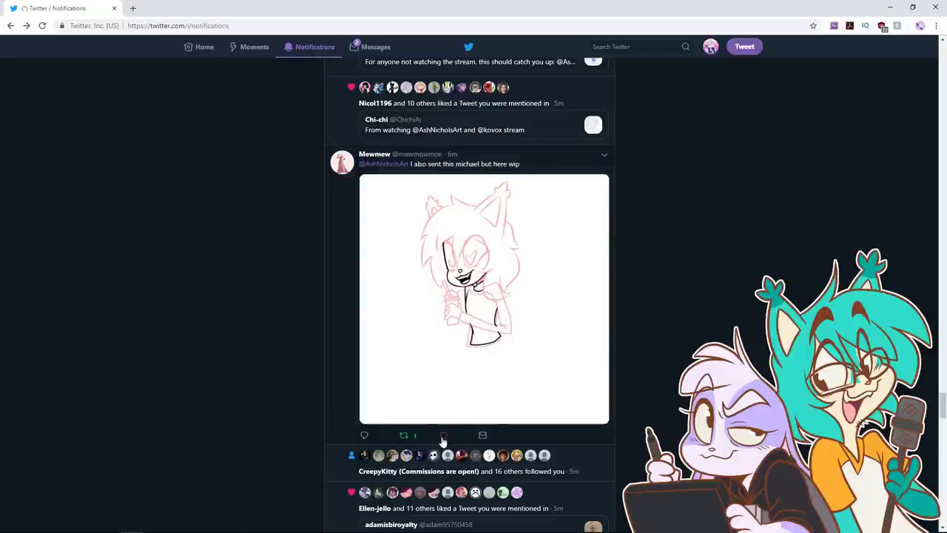
Step: View the "Some Hazbin bois I drew during one of your past streams!" drawings enlarged, and retweet and like their post
scroll(287, 397, down, 15)
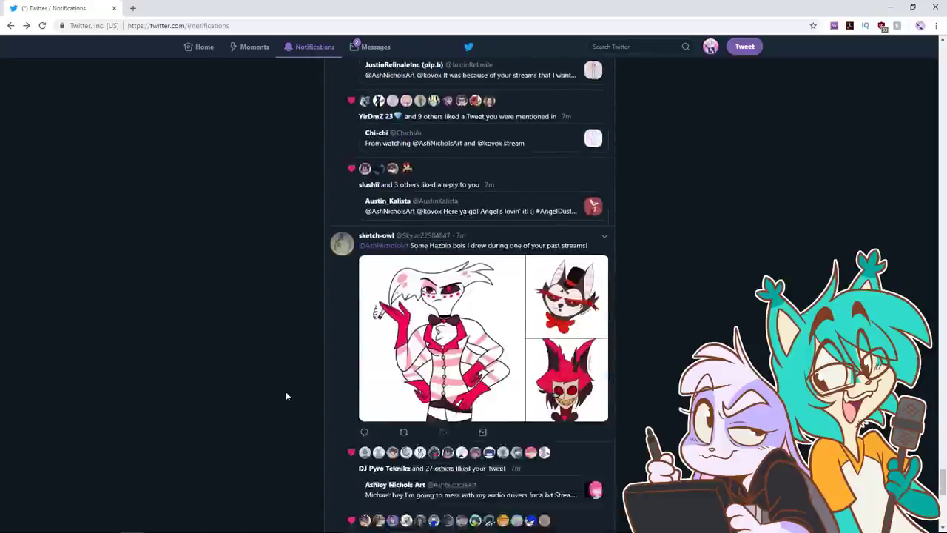
scroll(287, 397, up, 2)
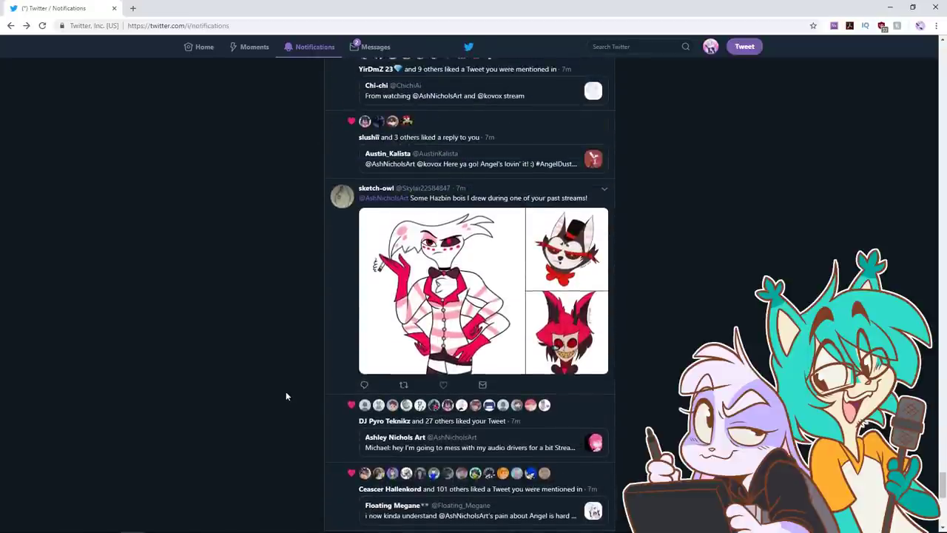
click(459, 293)
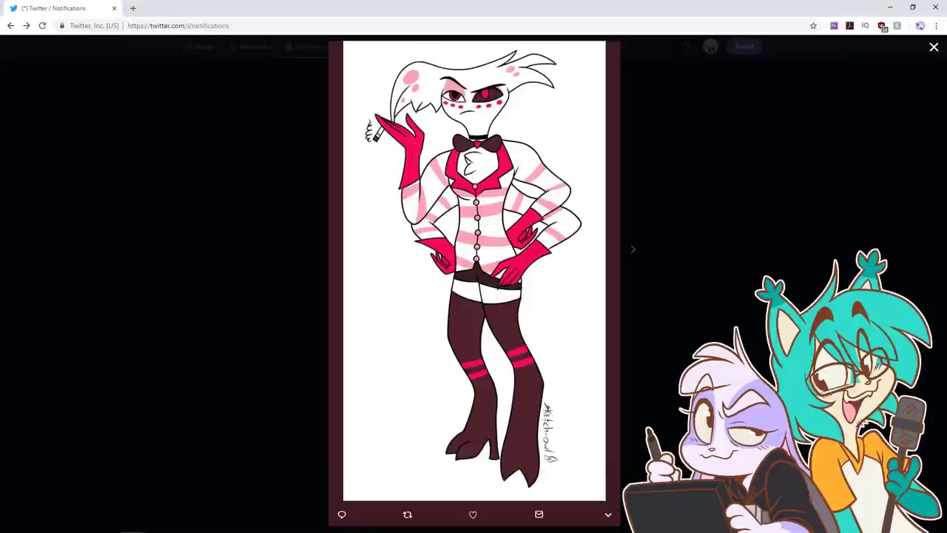
click(689, 313)
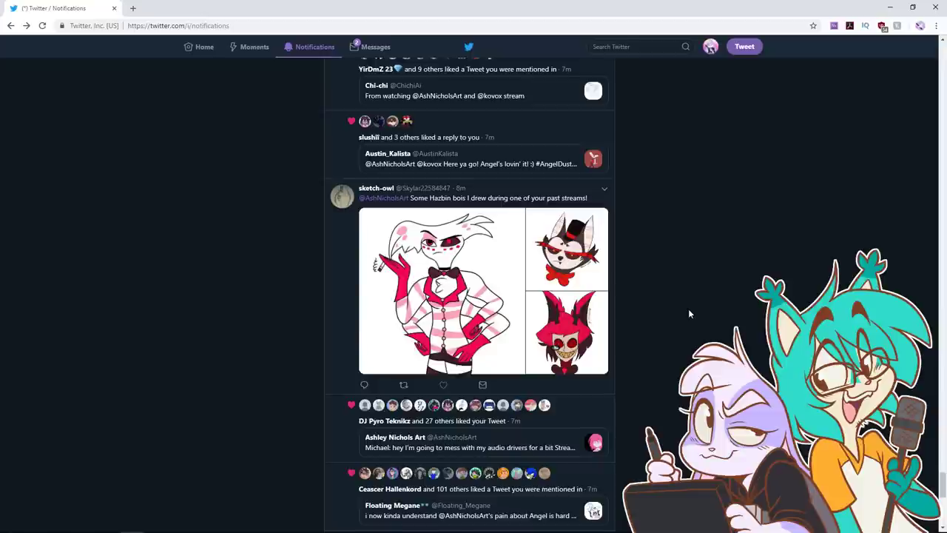
click(557, 265)
click(669, 261)
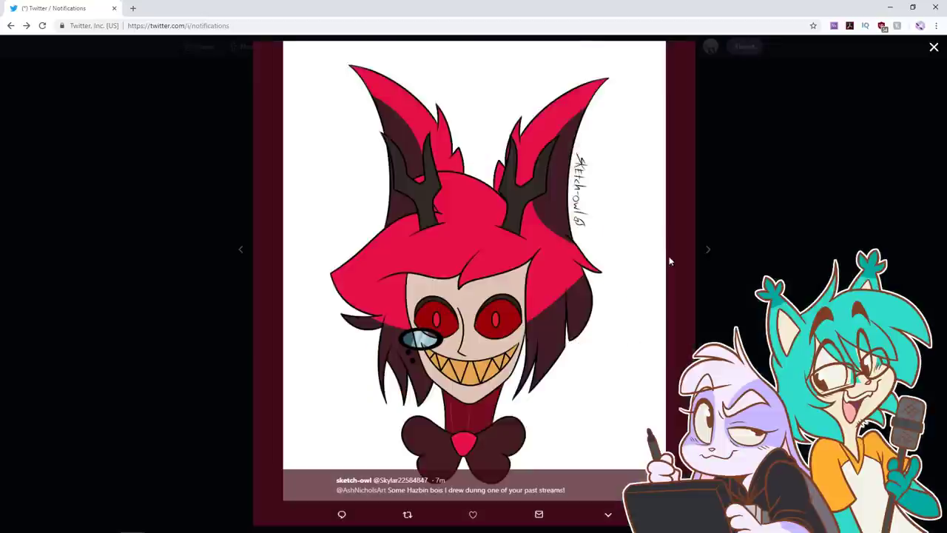
click(669, 256)
click(399, 385)
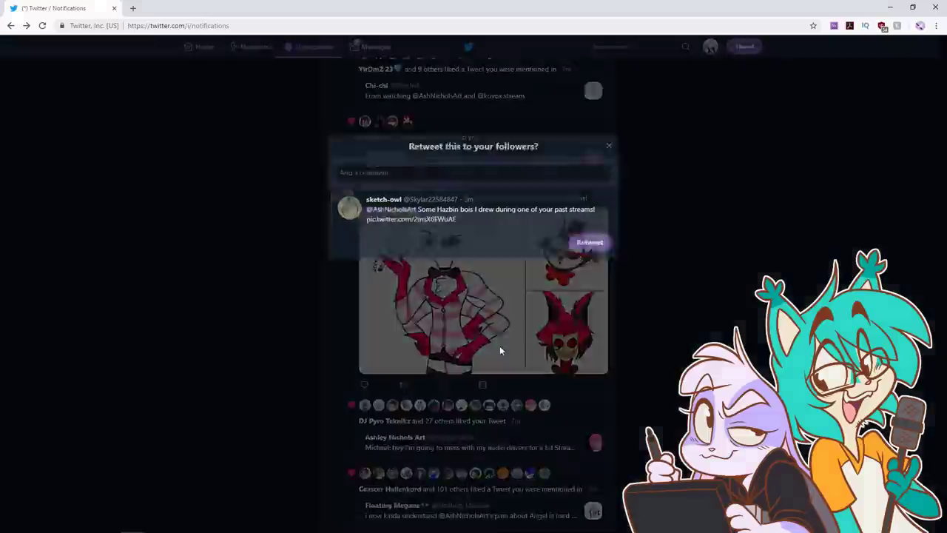
click(590, 244)
Step: Open the pink "Meowth, That's right!" drawing further down the notifications, and retweet and like its post
scroll(270, 283, down, 7)
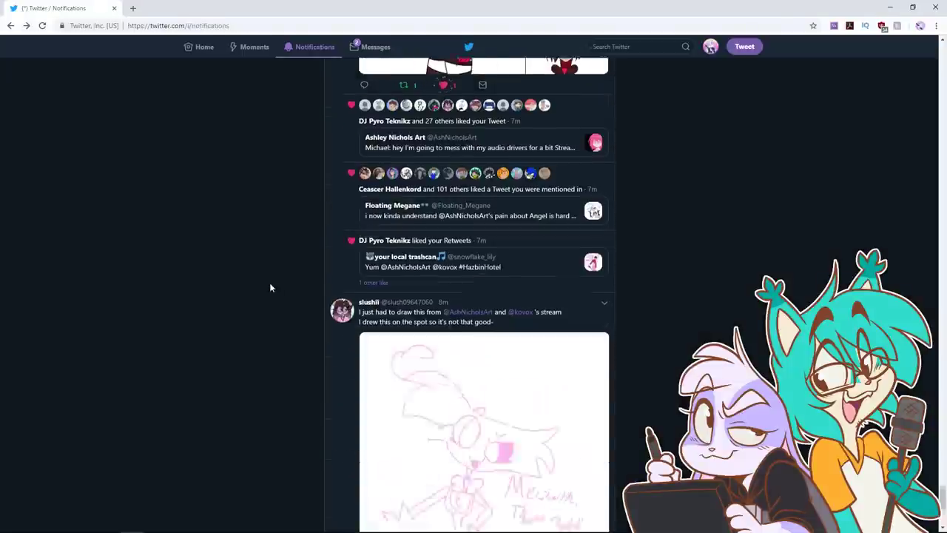
click(465, 237)
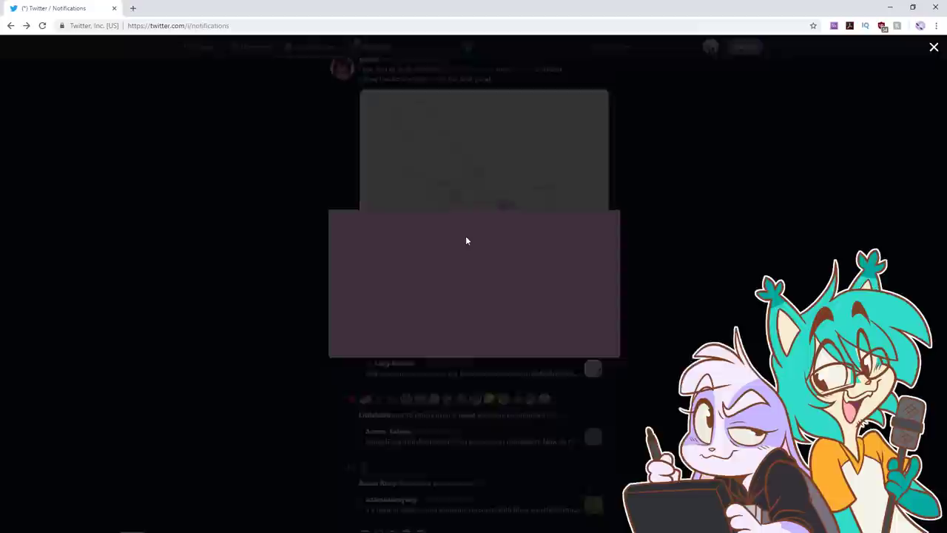
click(822, 246)
scroll(740, 239, up, 2)
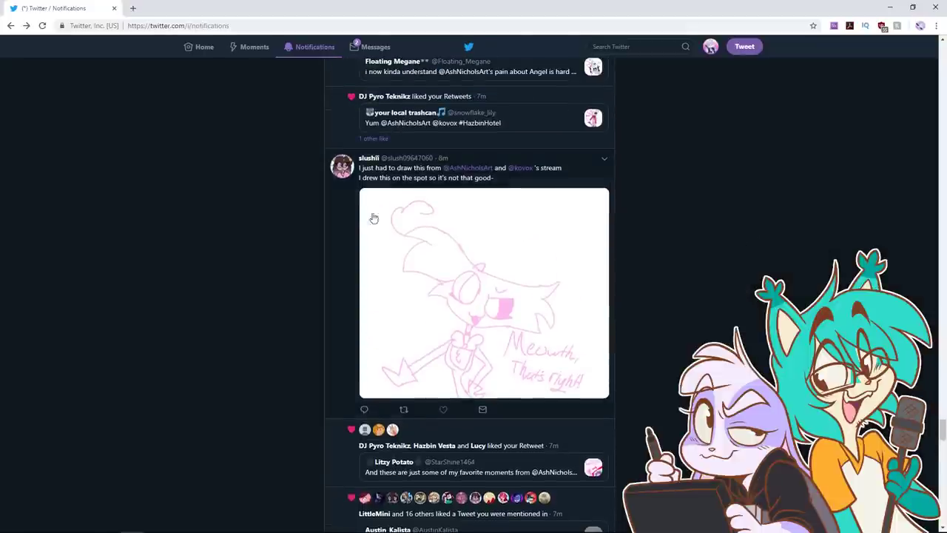
click(404, 409)
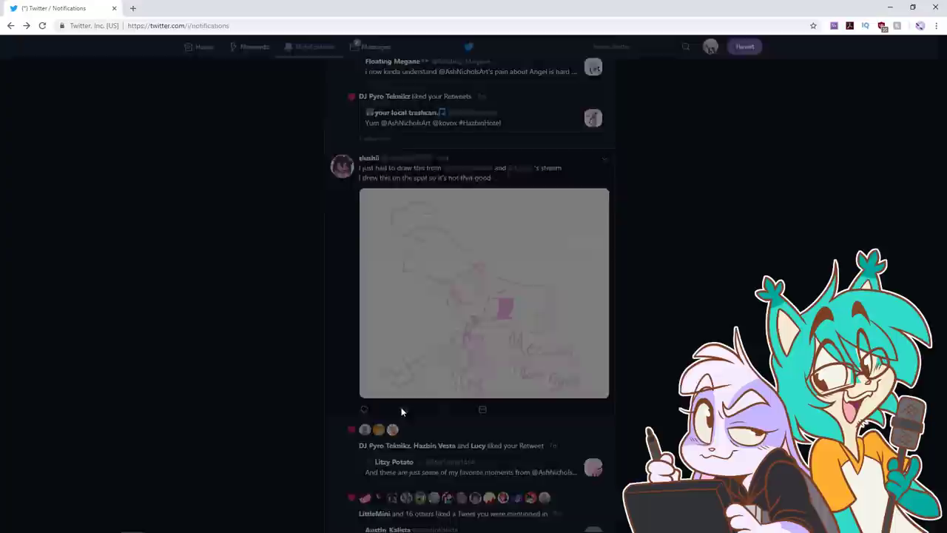
click(590, 243)
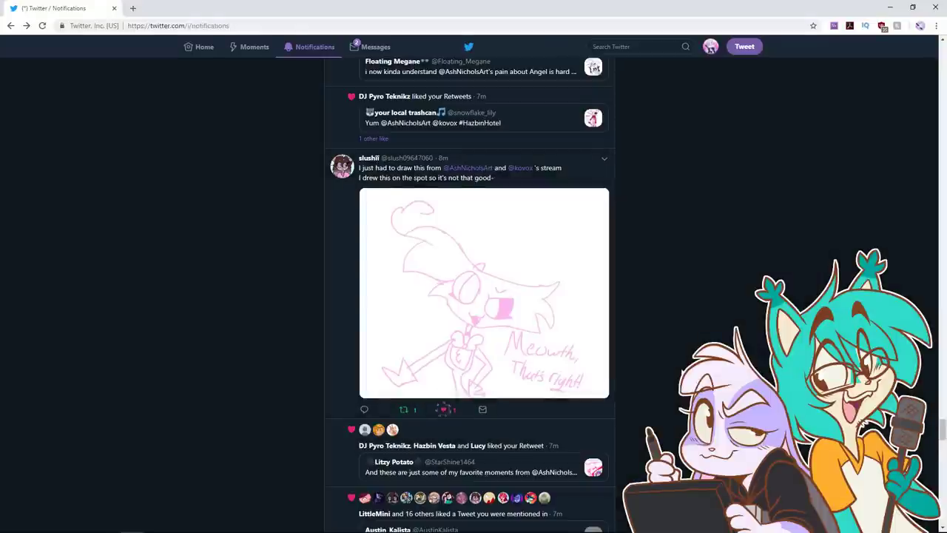
Step: View the "Danny Devito giving birth to EggBoi" pencil drawing enlarged, and retweet and like its post
scroll(444, 410, down, 5)
scroll(469, 296, down, 10)
scroll(469, 296, up, 3)
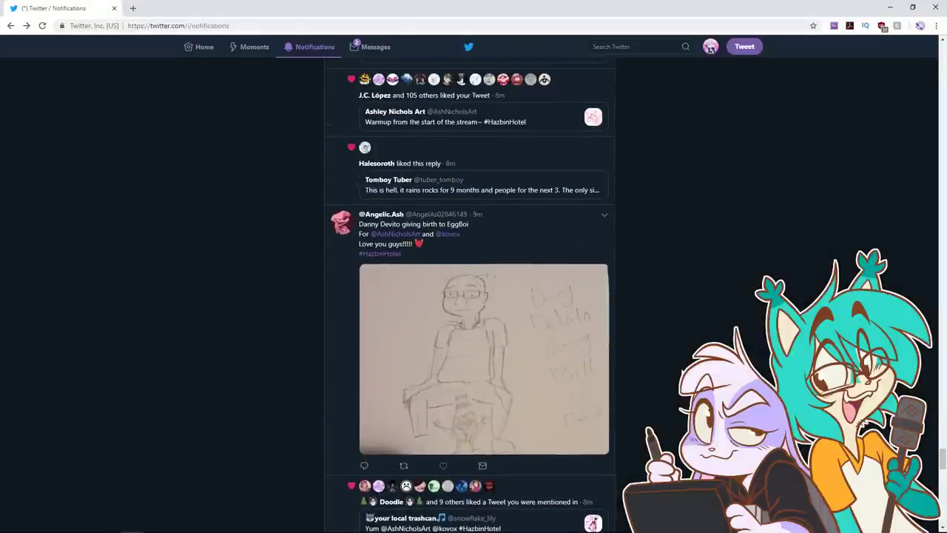
scroll(575, 311, down, 1)
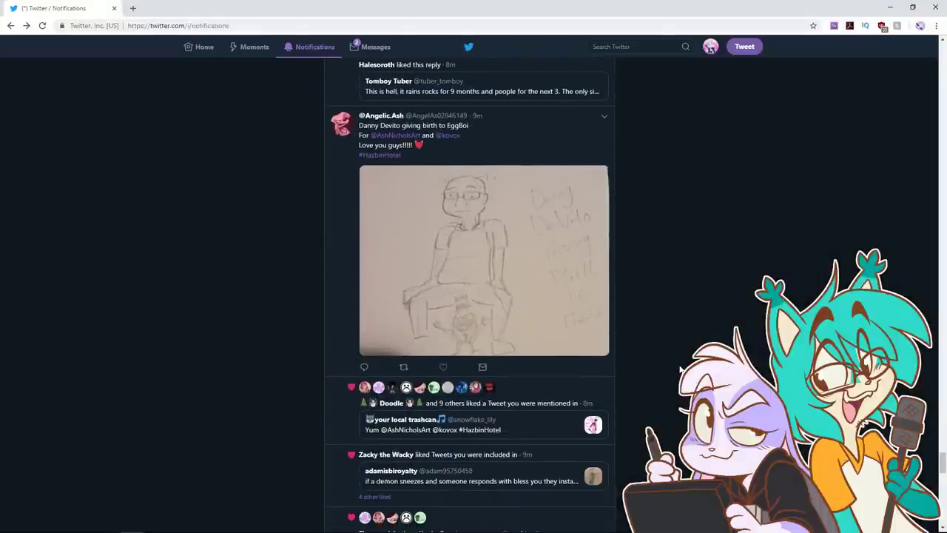
click(575, 311)
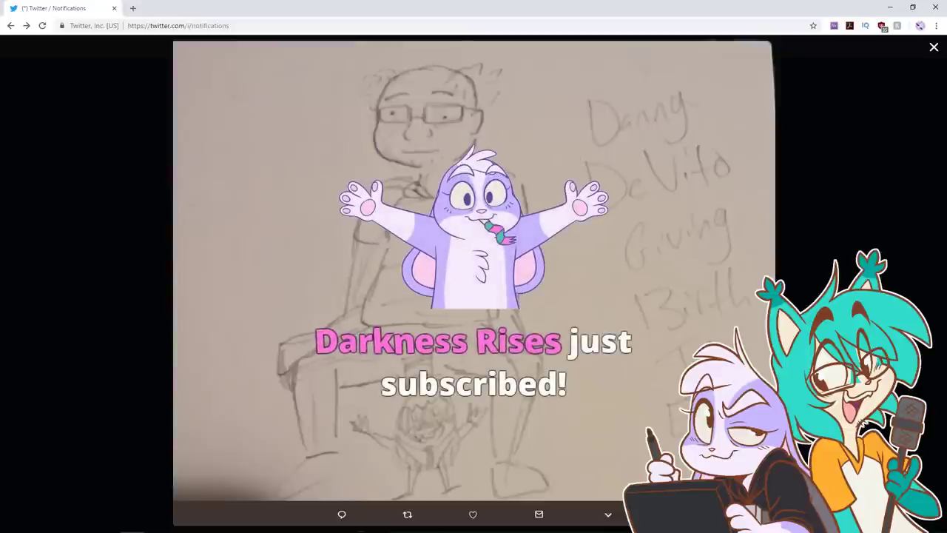
key(Escape)
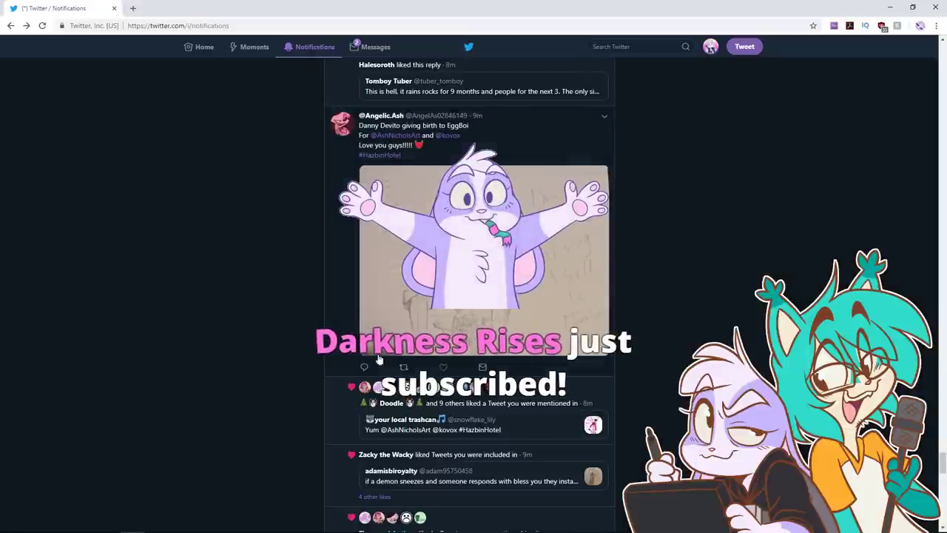
click(404, 367)
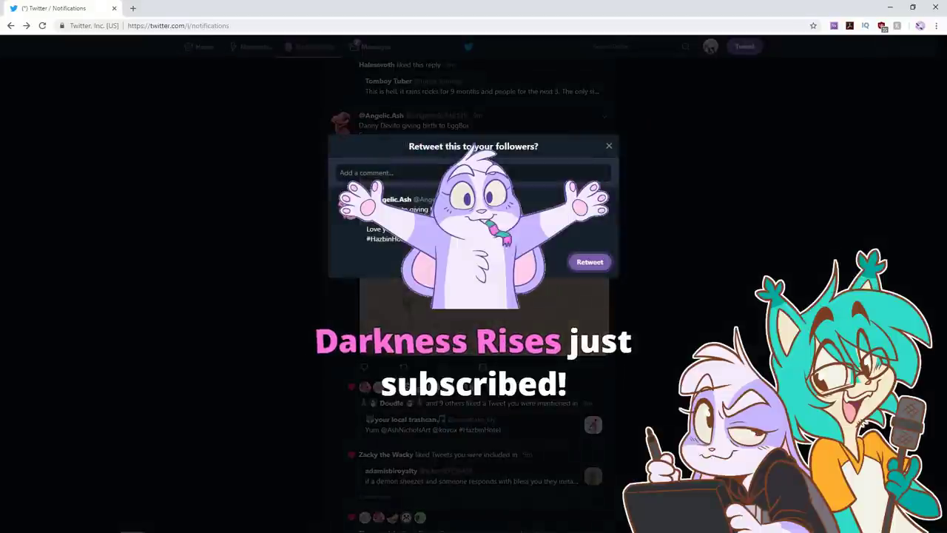
click(590, 263)
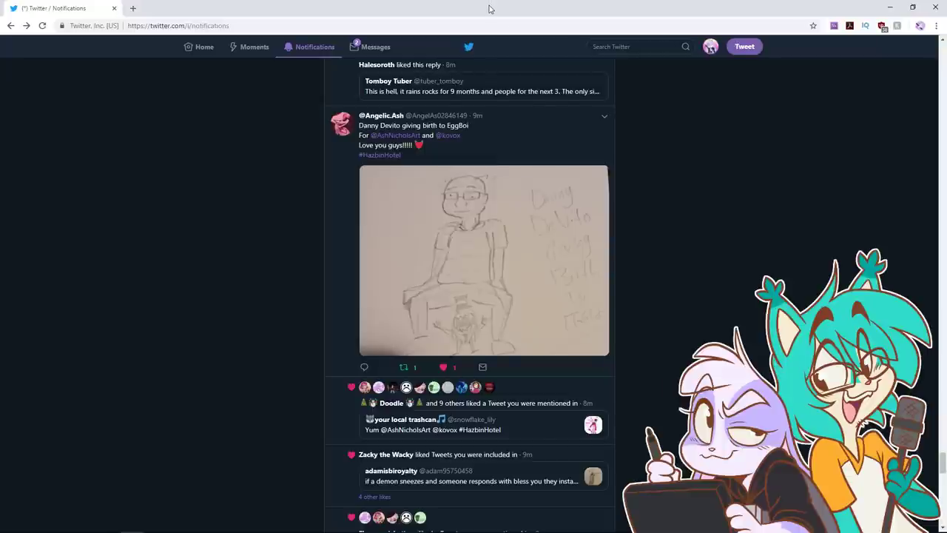
Step: Move the browser window off this screen to uncover the two character drawings in Clip Studio Paint
drag(492, 7, 0, 9)
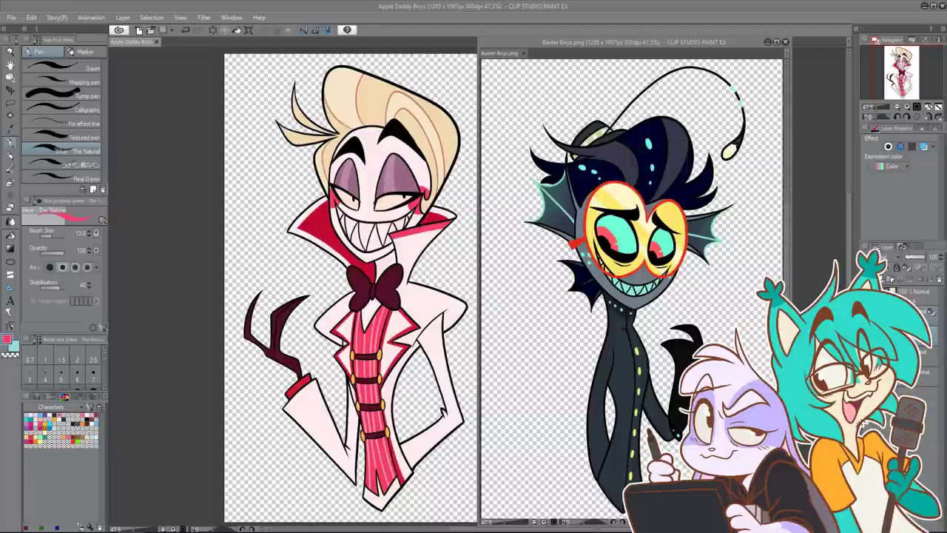
Step: Bring the Twitter browser window back onto the screen, and retweet and like the "Here's a picture i did for you two" post
drag(770, 532, 583, 2)
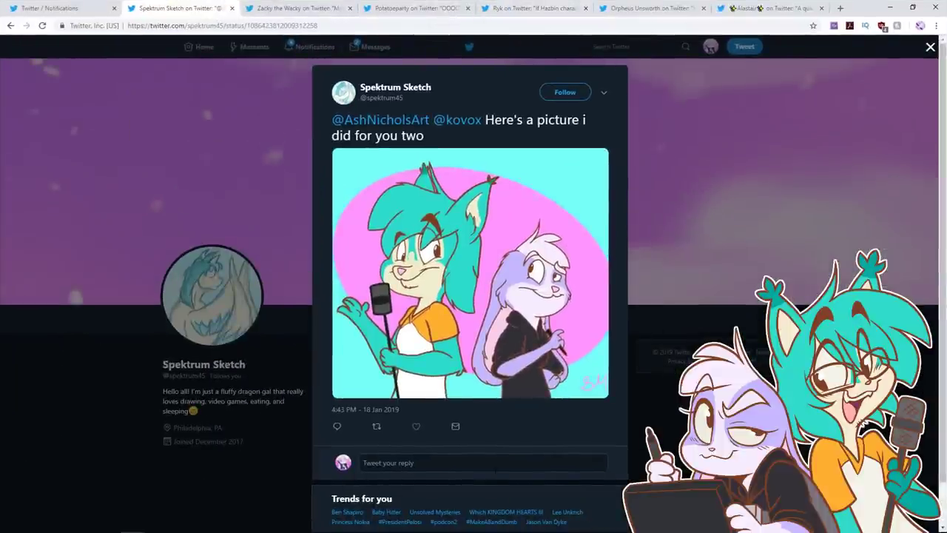
click(377, 427)
click(585, 242)
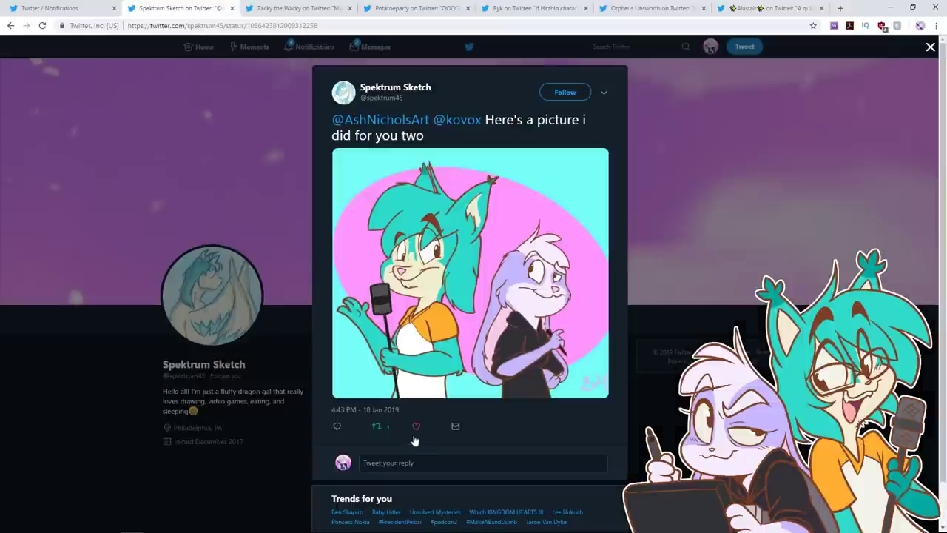
click(417, 427)
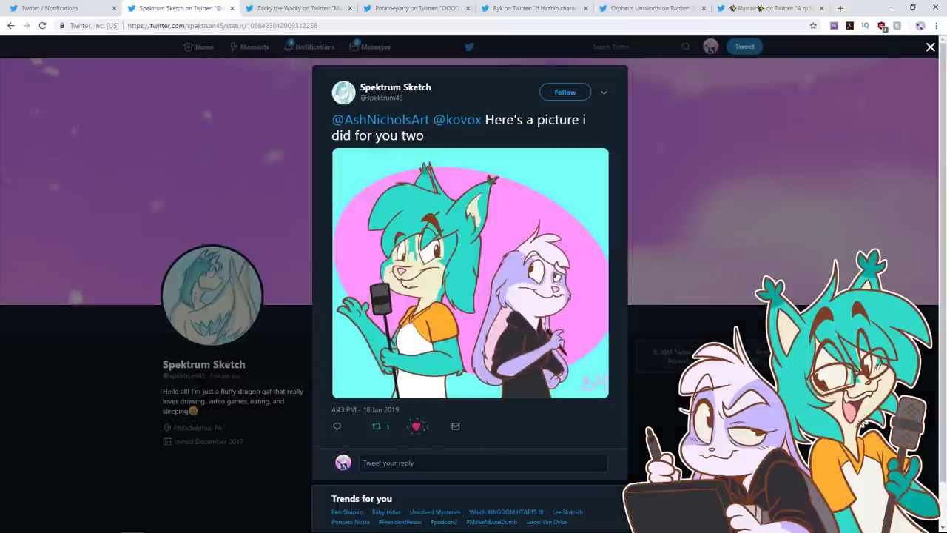
Step: Close the finished post, view the "Cheese Borger" drawing enlarged, and retweet and like its "Made a quickie" post
click(232, 8)
click(472, 255)
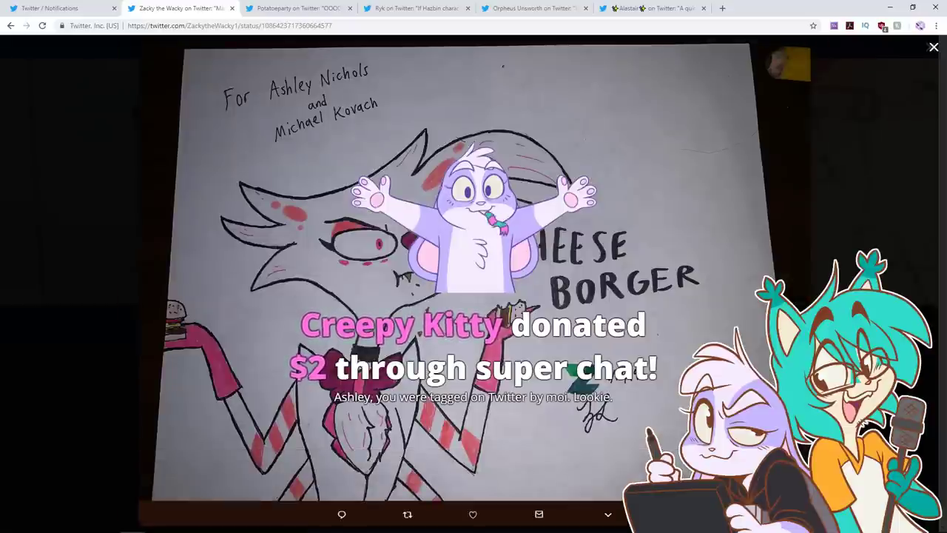
key(Escape)
click(377, 396)
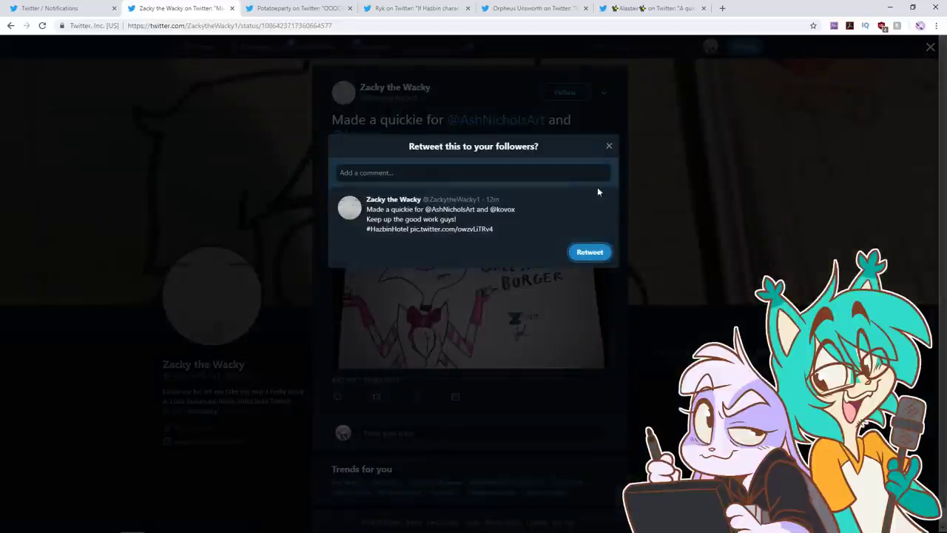
click(590, 252)
click(416, 396)
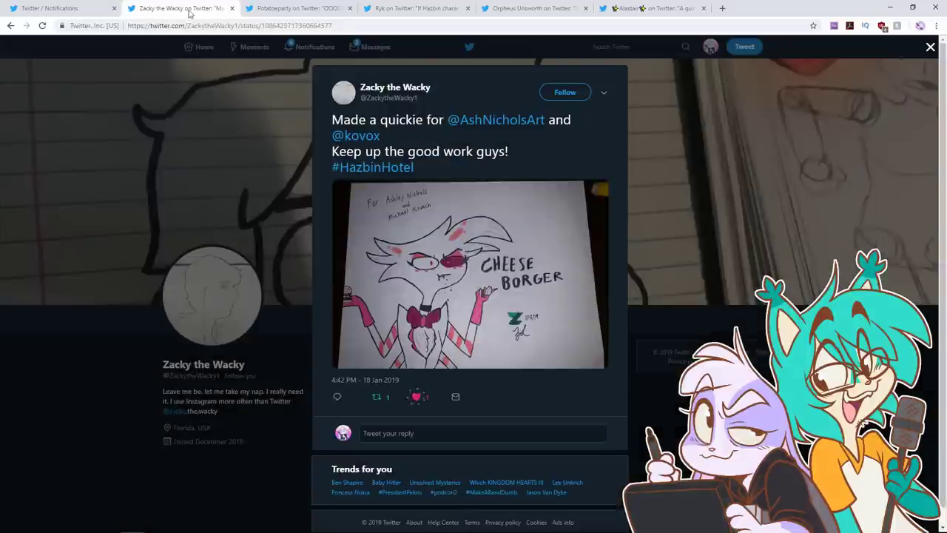
Step: Close the "Cheese Borger" post, and retweet and like the "OOOOOOF I made a kyoot Angel" sketch post
click(232, 9)
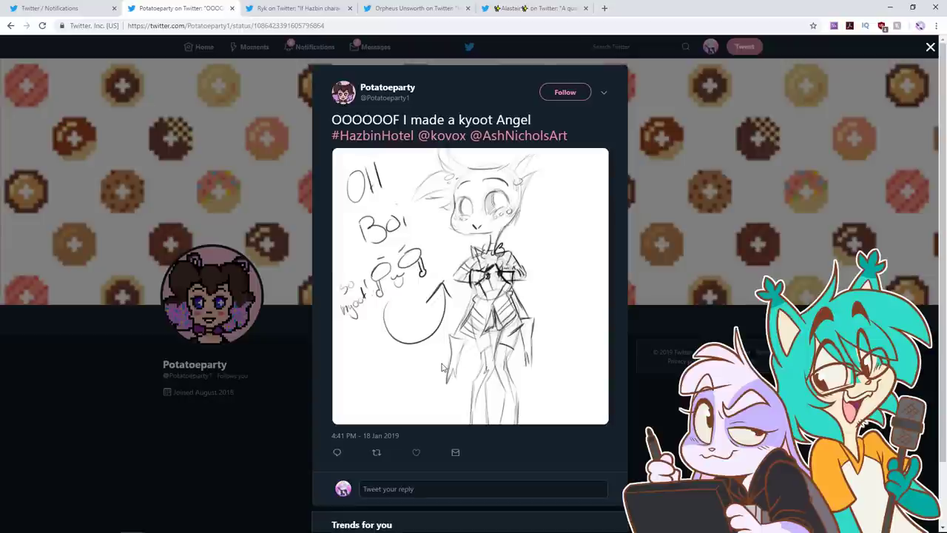
click(375, 451)
click(590, 241)
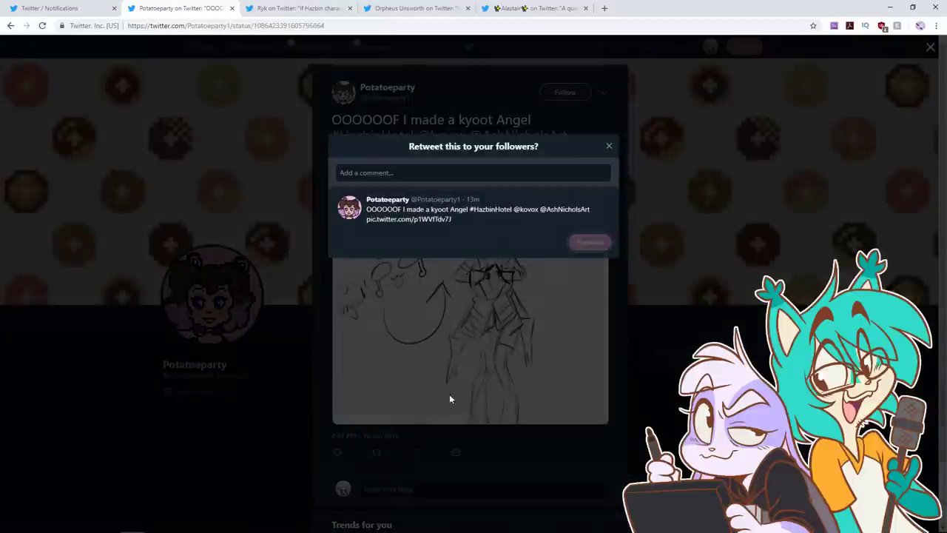
click(416, 453)
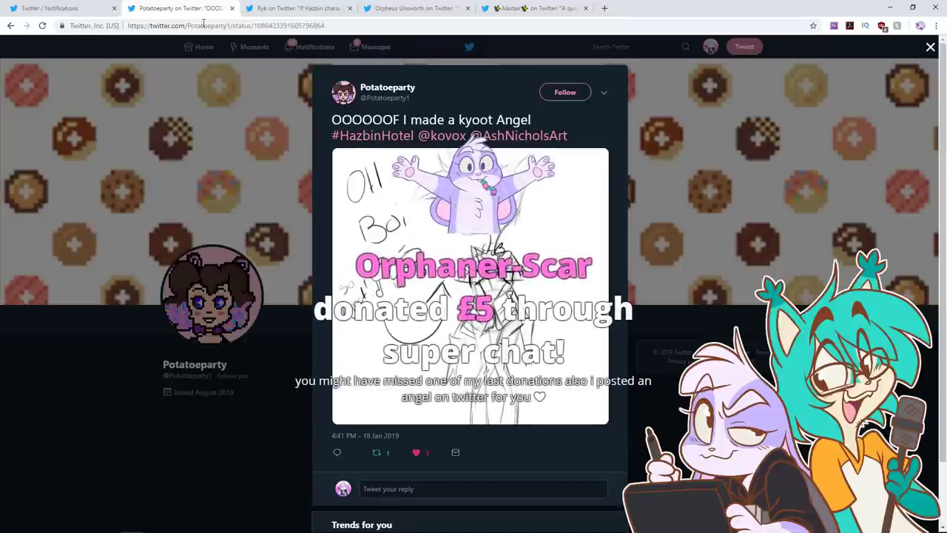
Step: View both enlarged drawings of the "If Hazbin characters had normal teeth" post, and retweet and like it
click(231, 8)
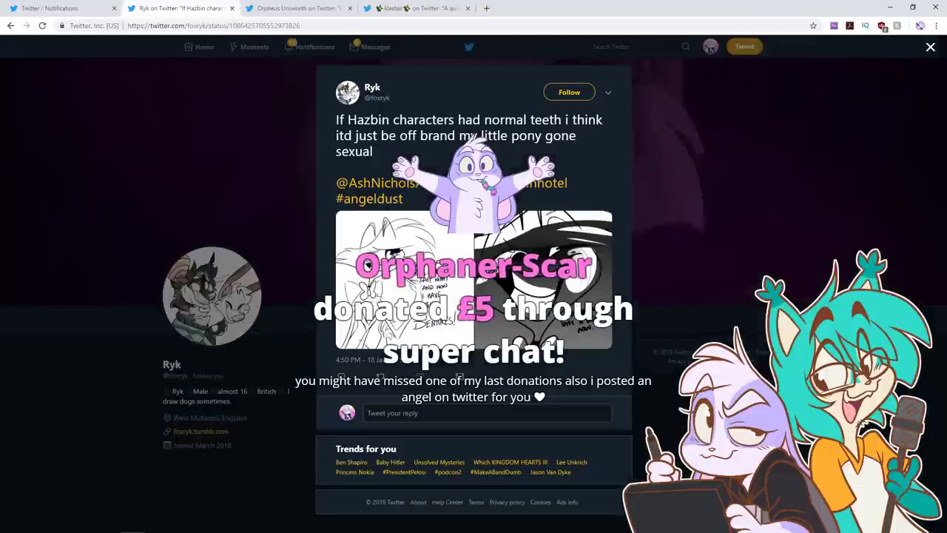
click(435, 326)
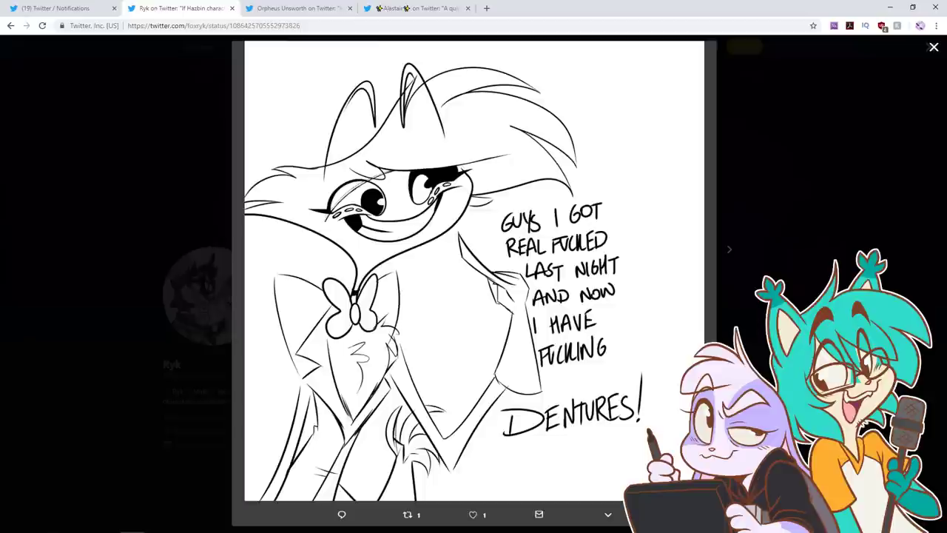
click(732, 245)
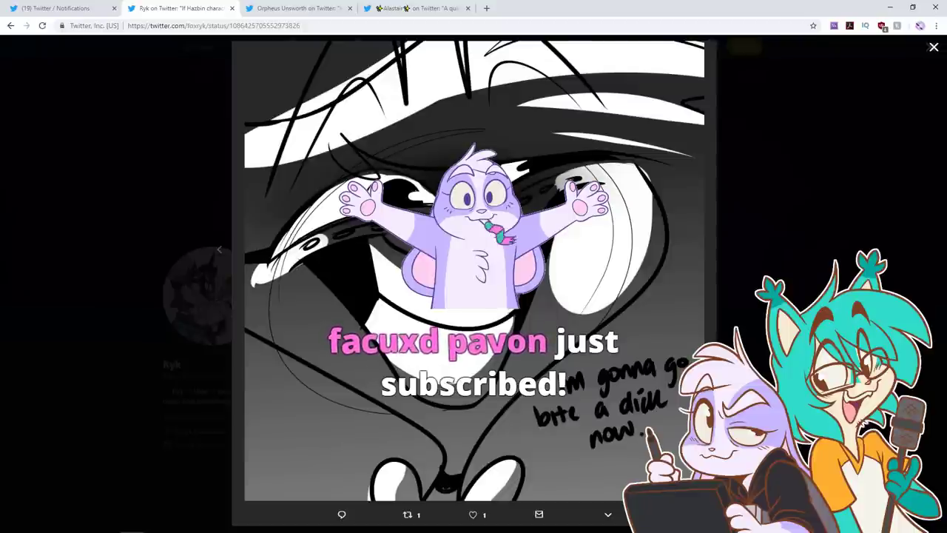
click(772, 121)
click(380, 376)
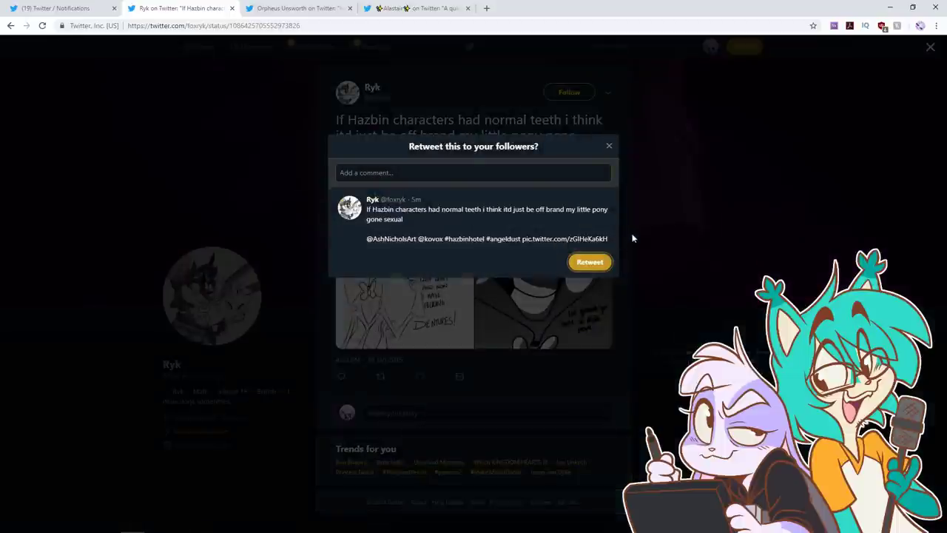
click(596, 262)
click(421, 376)
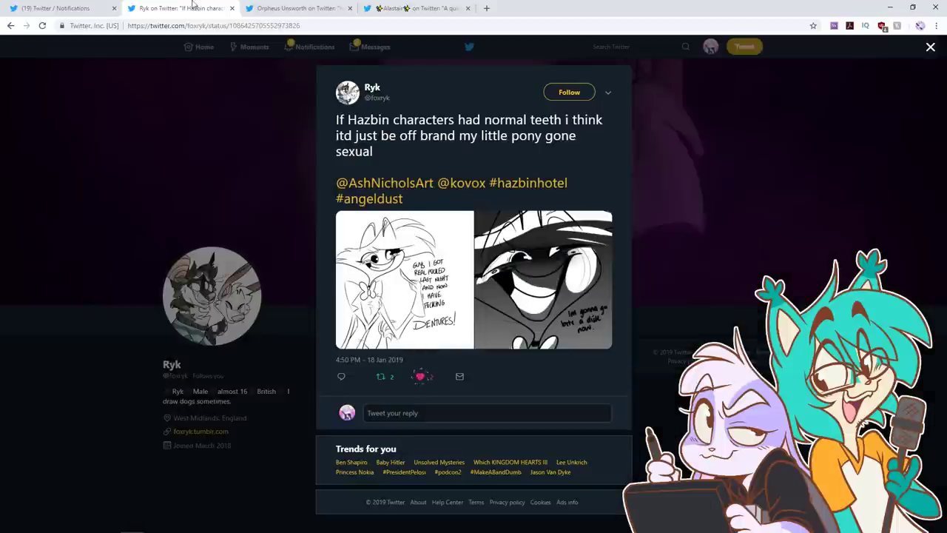
Step: Close the teeth post, view the "how does one angel" drawing enlarged, and retweet its post
click(231, 8)
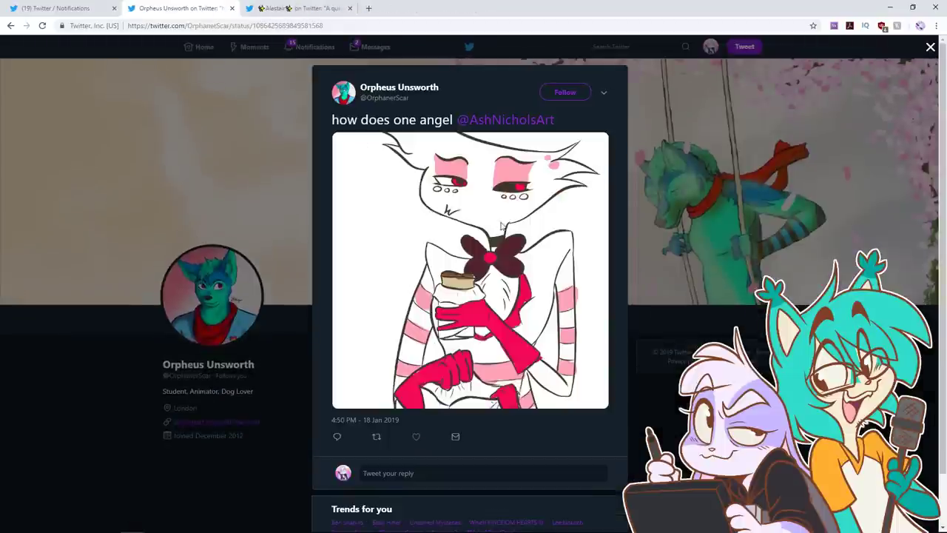
click(502, 225)
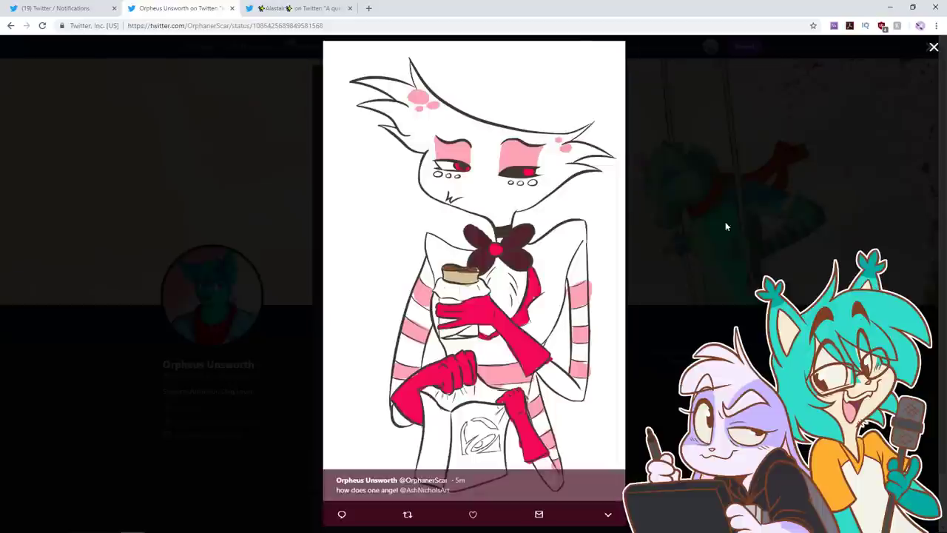
click(807, 215)
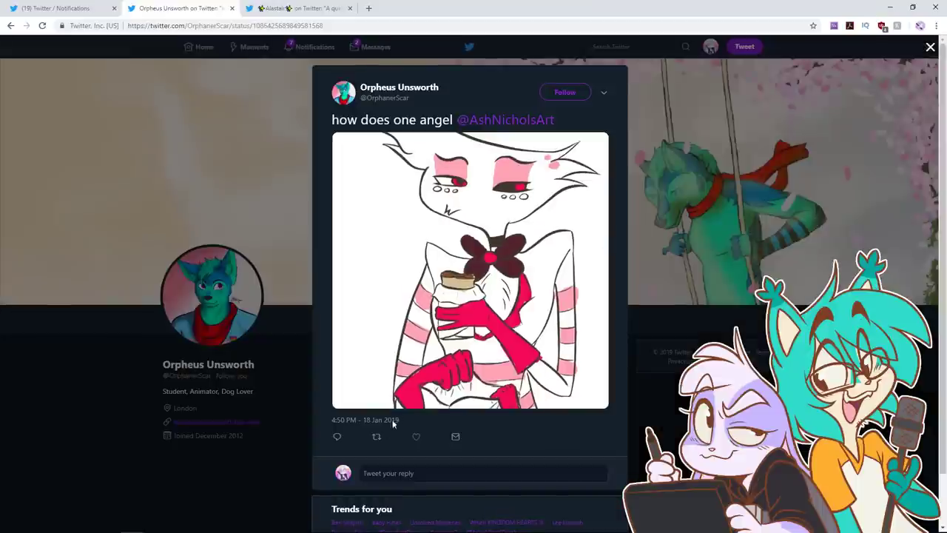
click(376, 437)
click(590, 239)
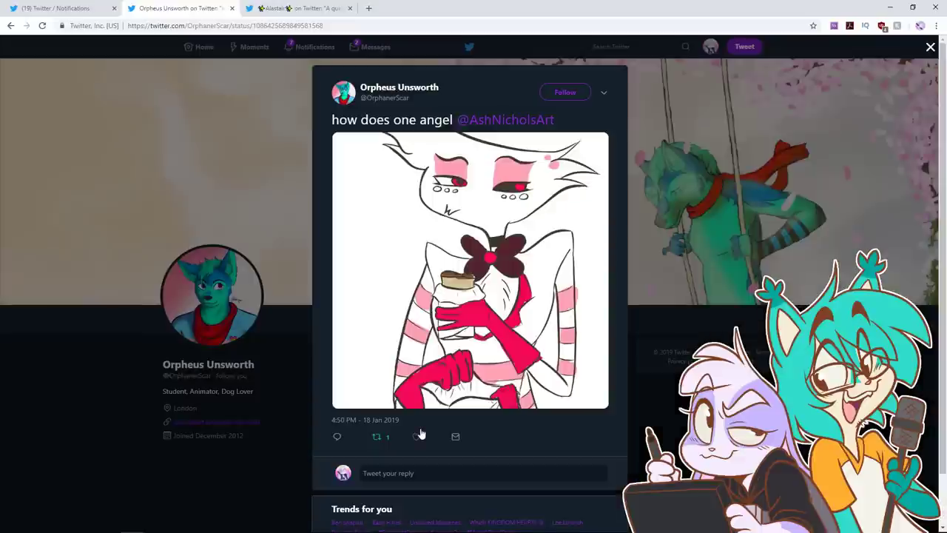
Step: Close the "how does one angel" post, view the pencil "quick doodle of a quote" enlarged, and retweet and like its post
click(232, 9)
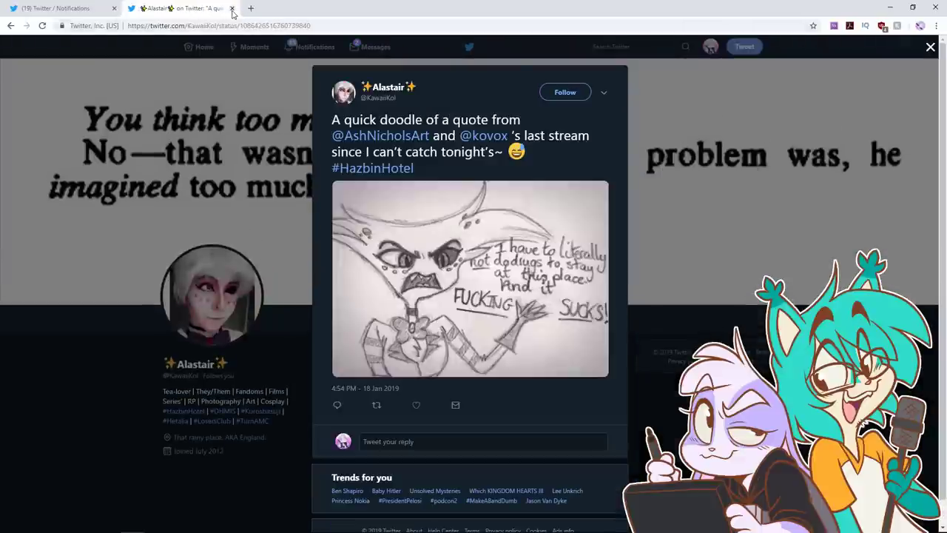
click(492, 306)
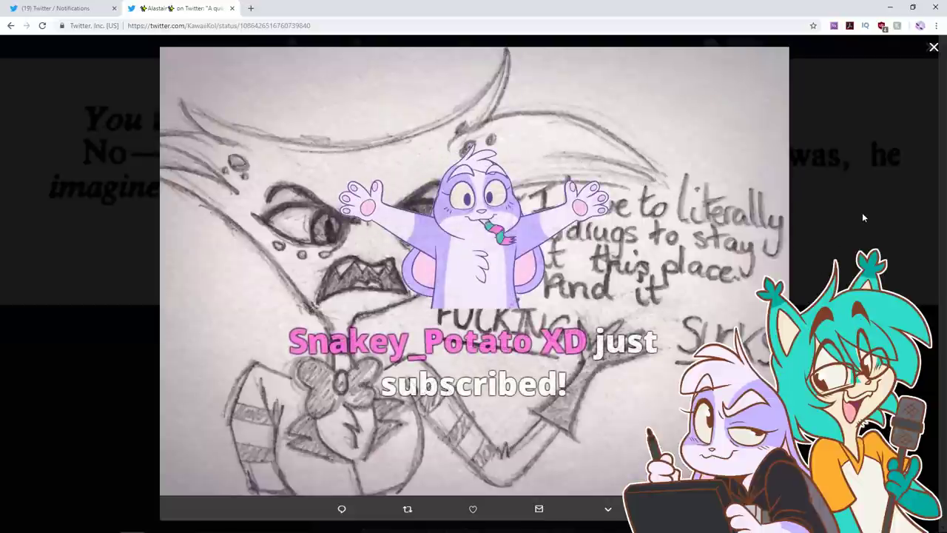
click(862, 212)
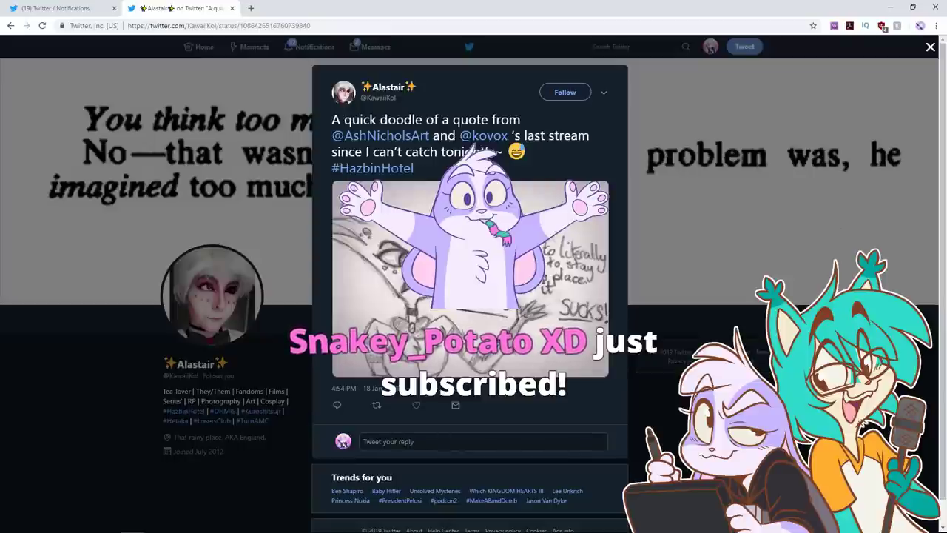
click(377, 405)
click(590, 252)
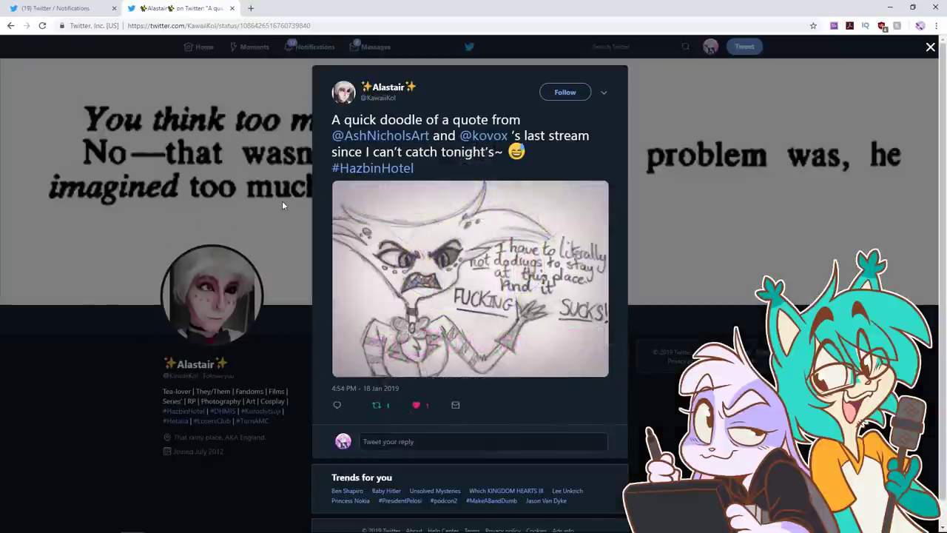
Step: View the doodle artist's profile and cosplay profile picture on its own page, and close both pages
click(167, 326)
click(190, 313)
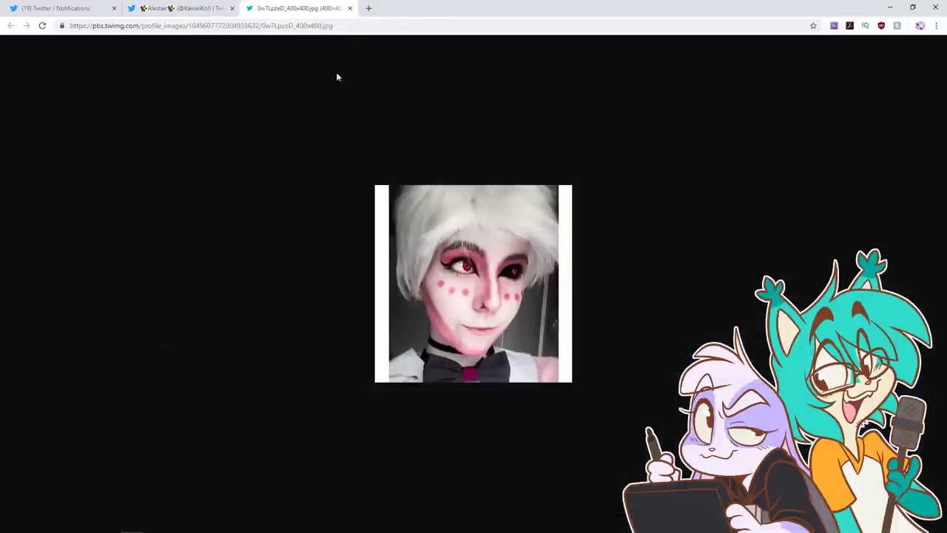
click(351, 8)
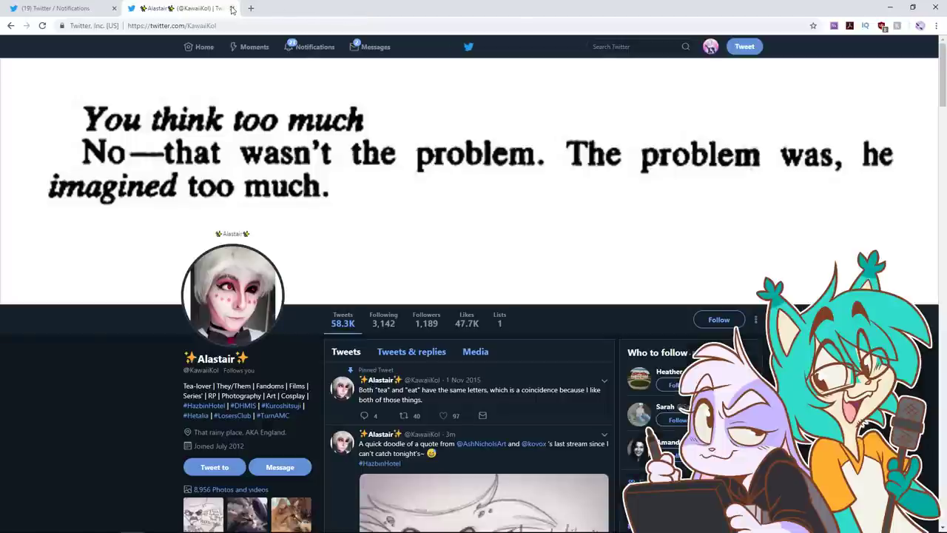
click(232, 8)
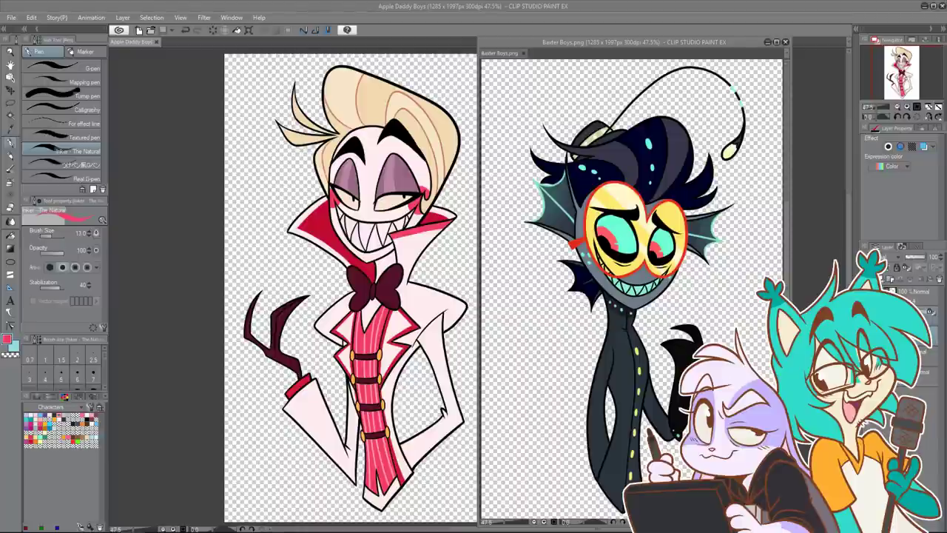
Step: Bring the browser onto the screen to like the Angel Dust drawing on Instagram, and move it away to uncover Clip Studio Paint
drag(425, 531, 430, 0)
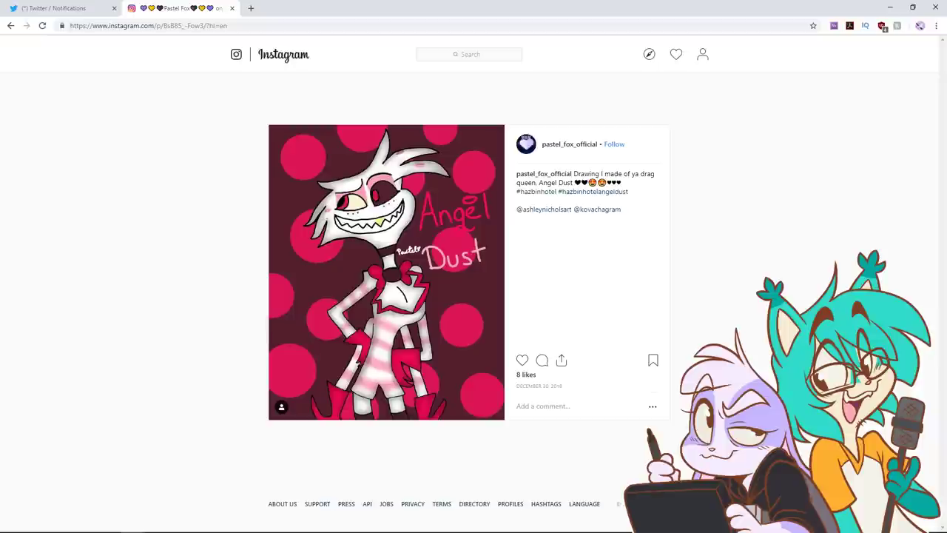
click(522, 360)
mouse_move(595, 4)
mouse_down()
mouse_move(592, 12)
mouse_move(946, 15)
mouse_up()
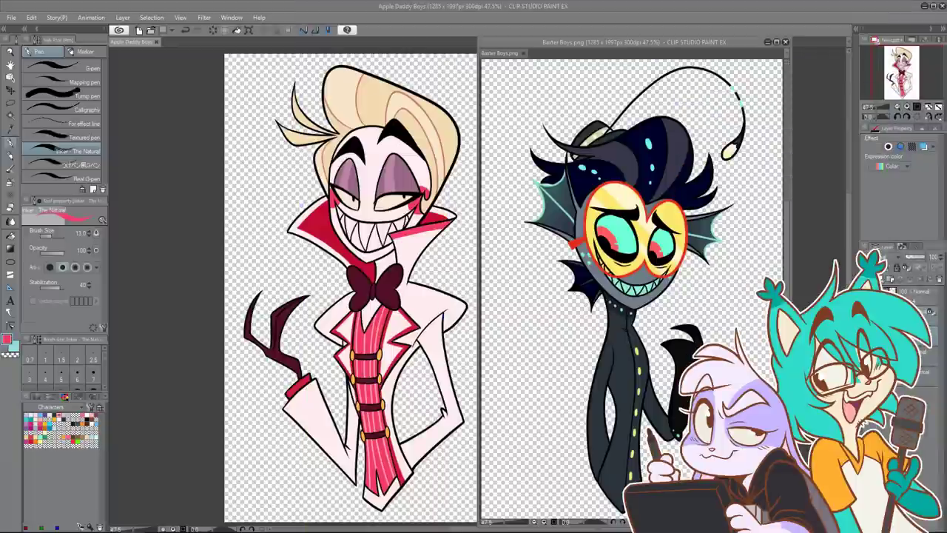